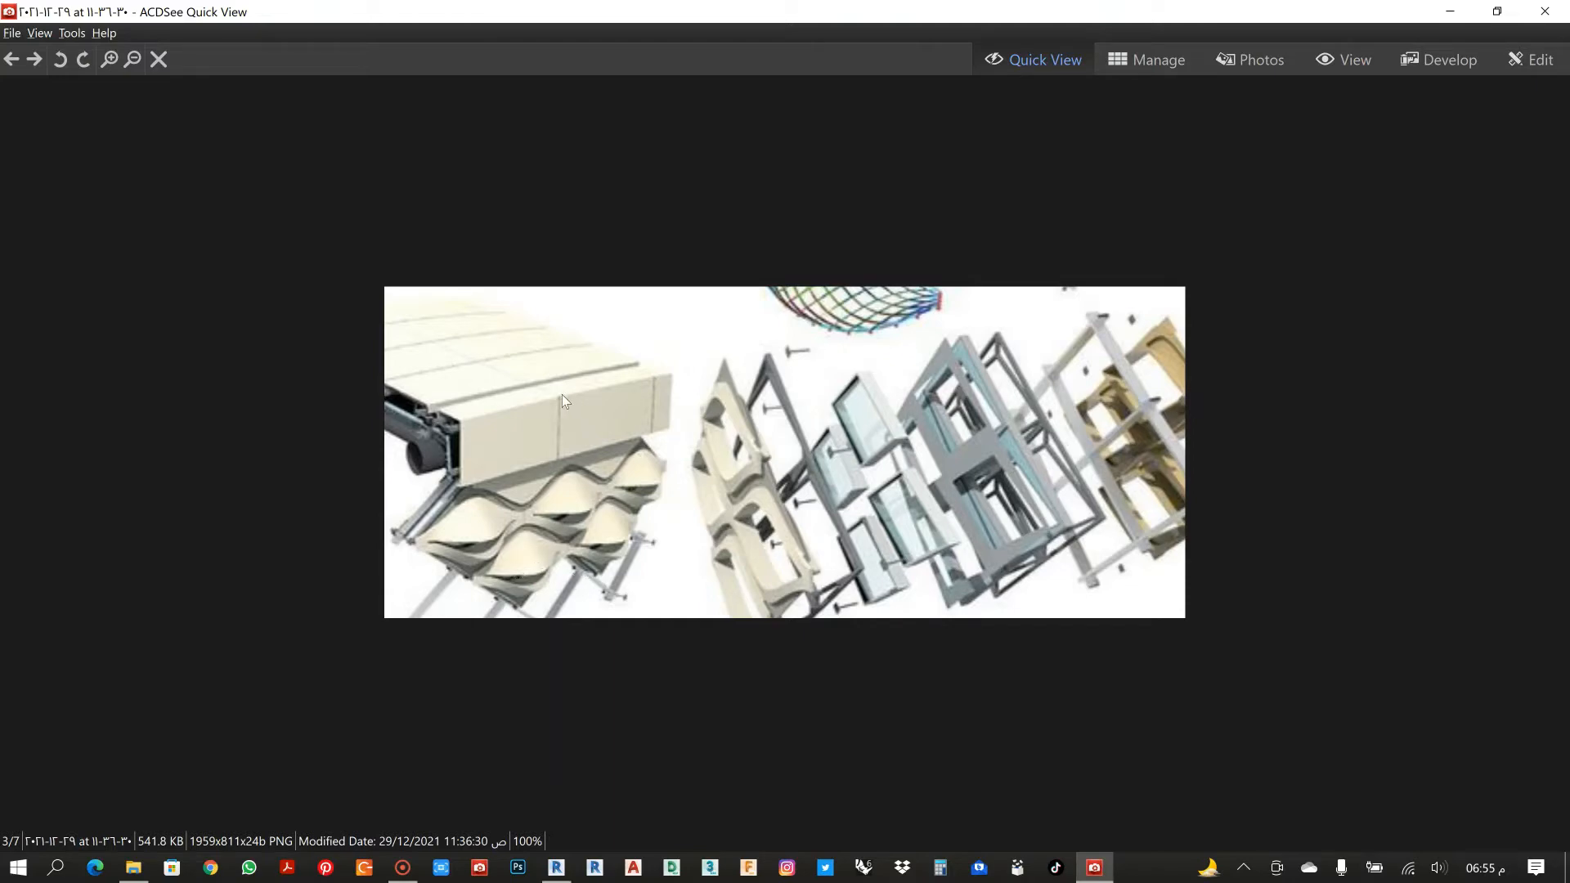
# Switch to Revit and create a new family from the Metric Generic Model Adaptive template.
pyautogui.click(1457, 11)
pyautogui.scroll(-1, 826, 485)
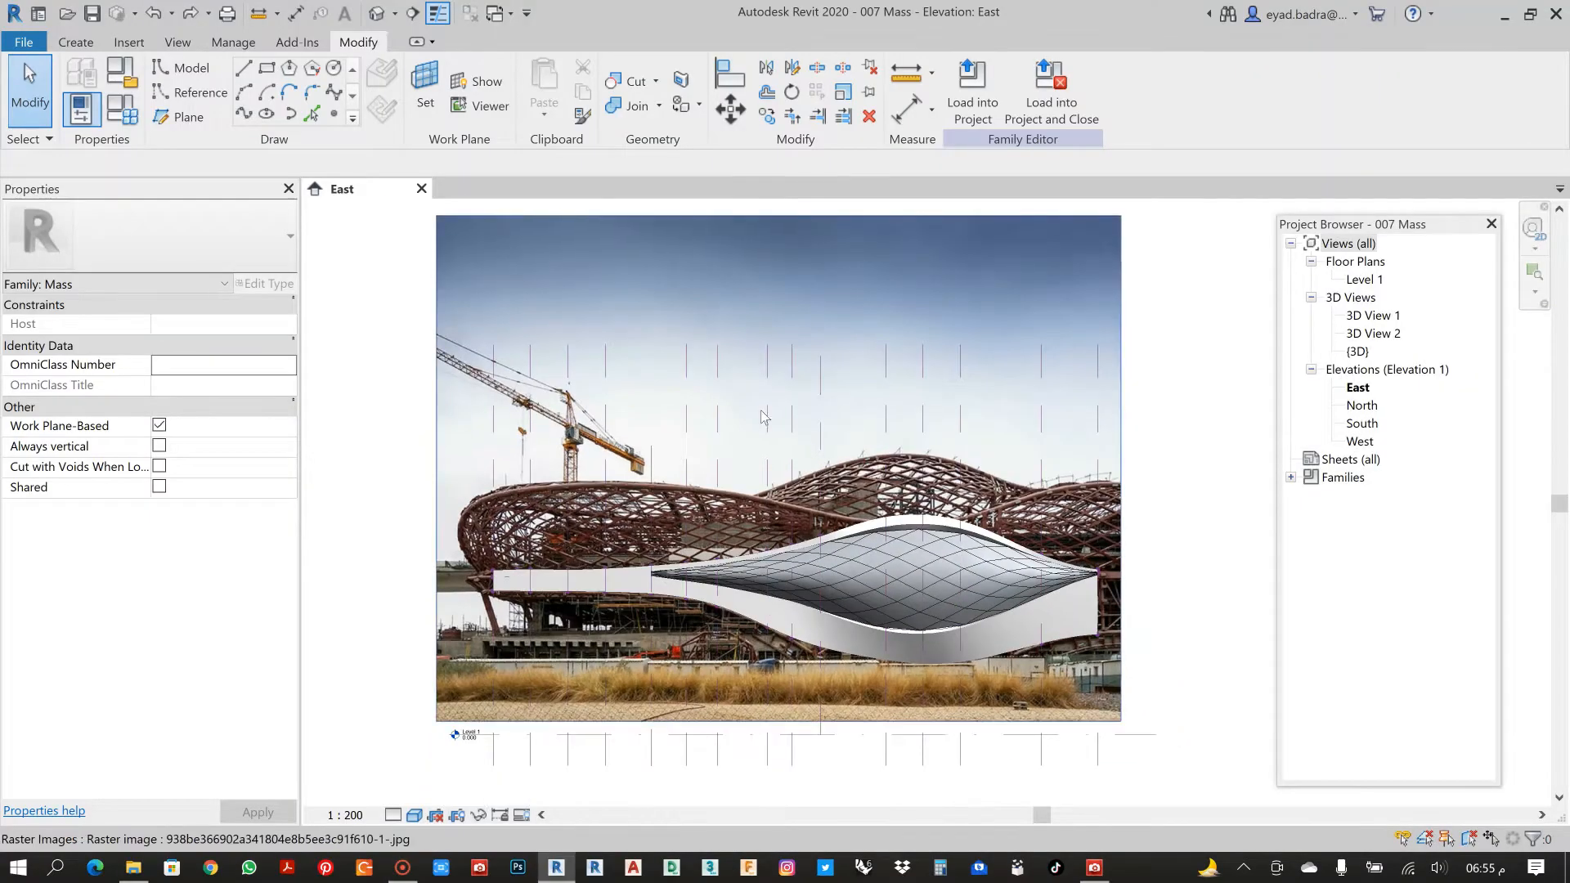
pyautogui.click(38, 13)
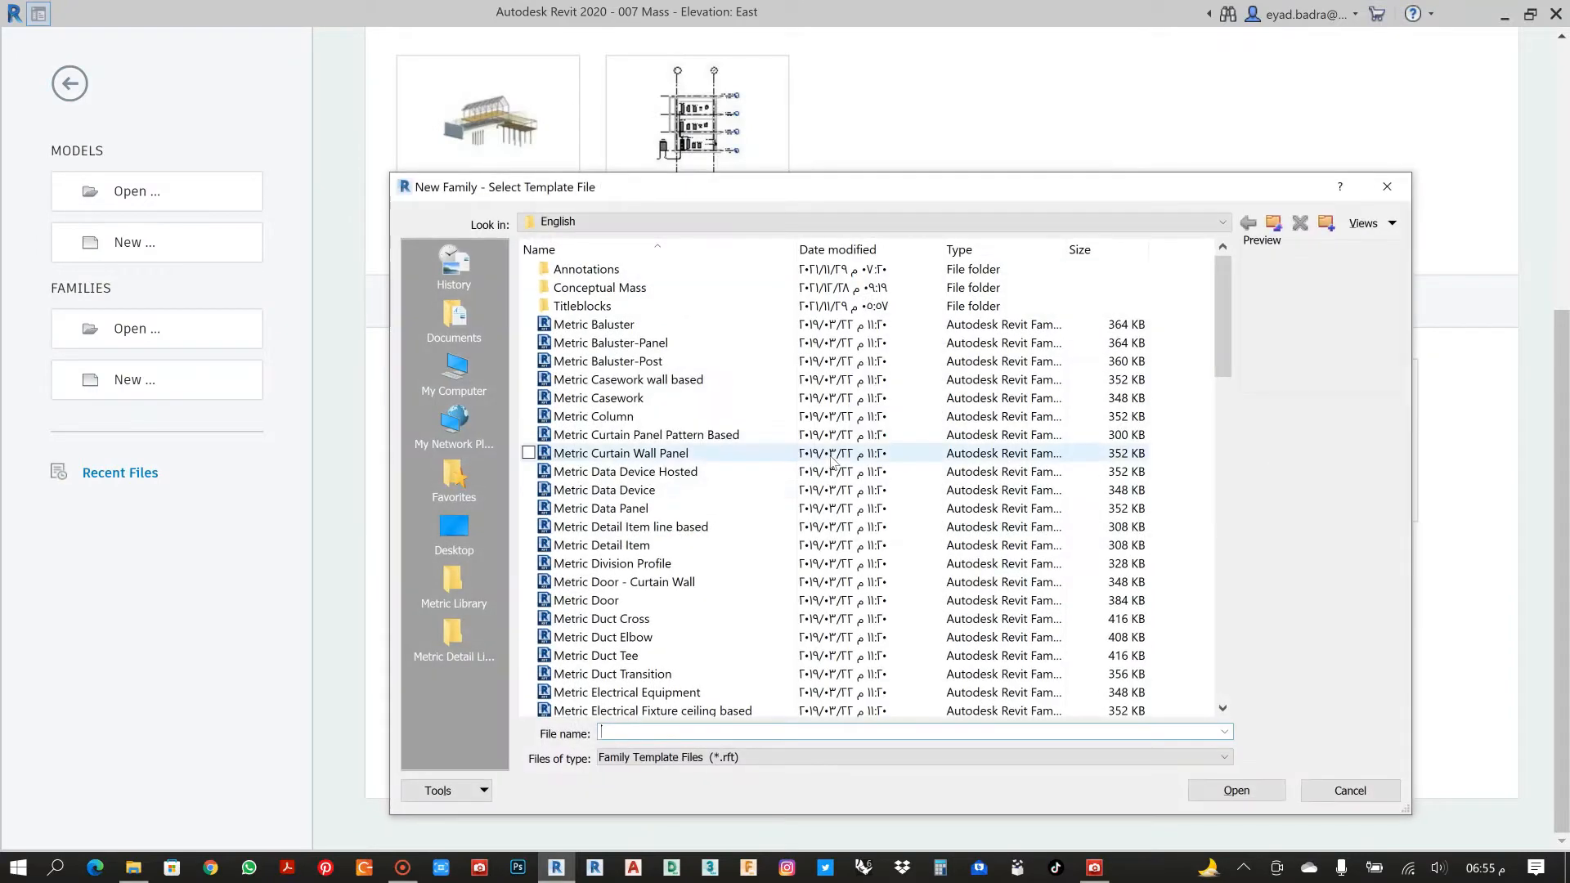
pyautogui.scroll(-7, 662, 661)
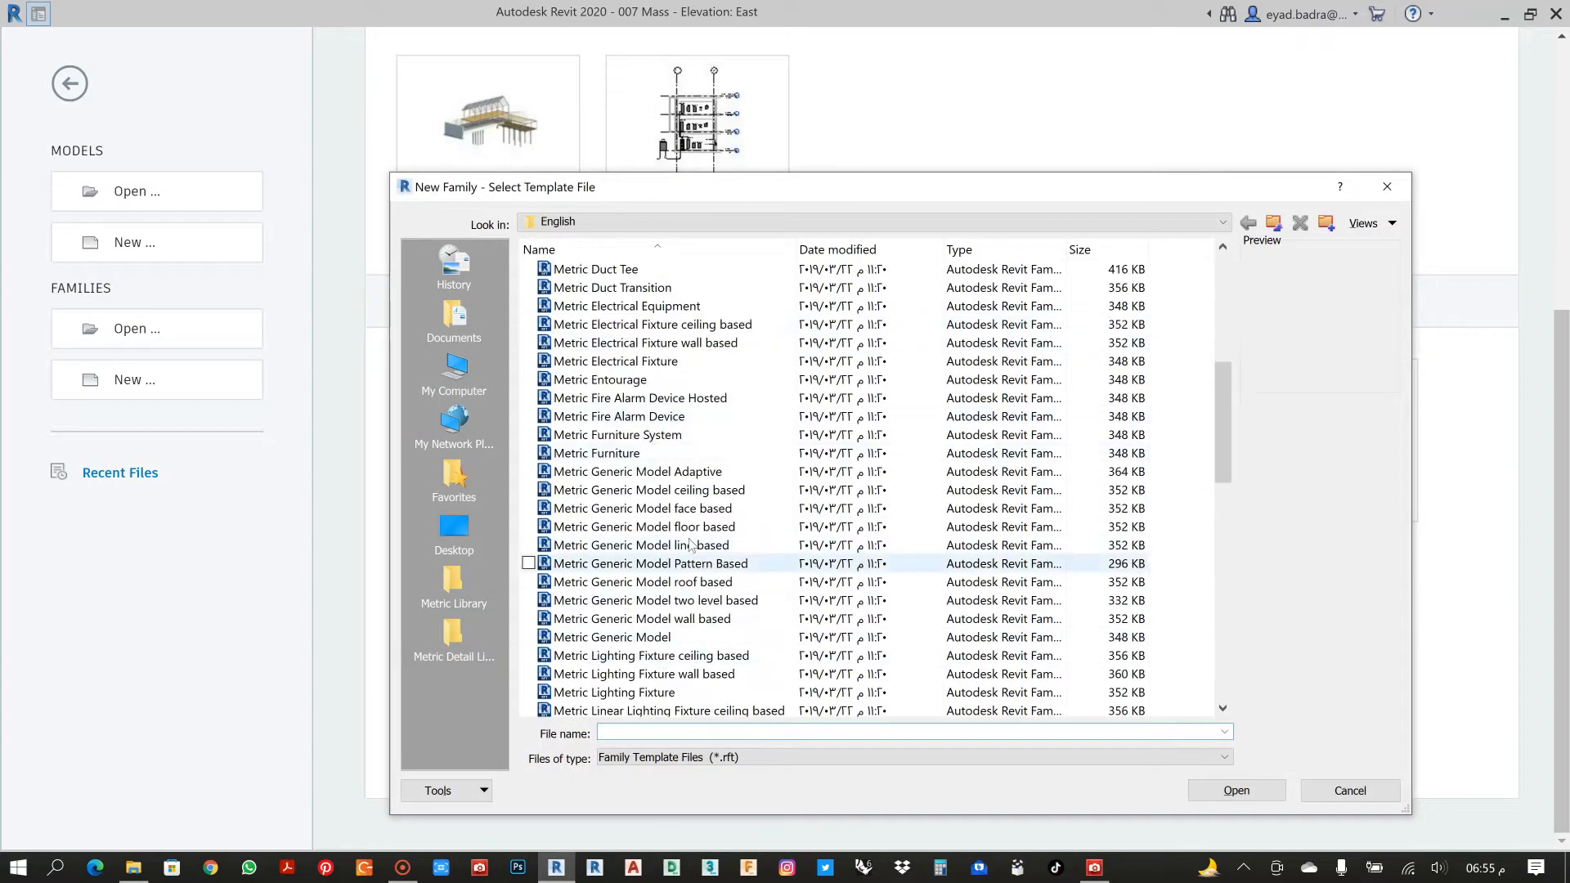
pyautogui.click(657, 472)
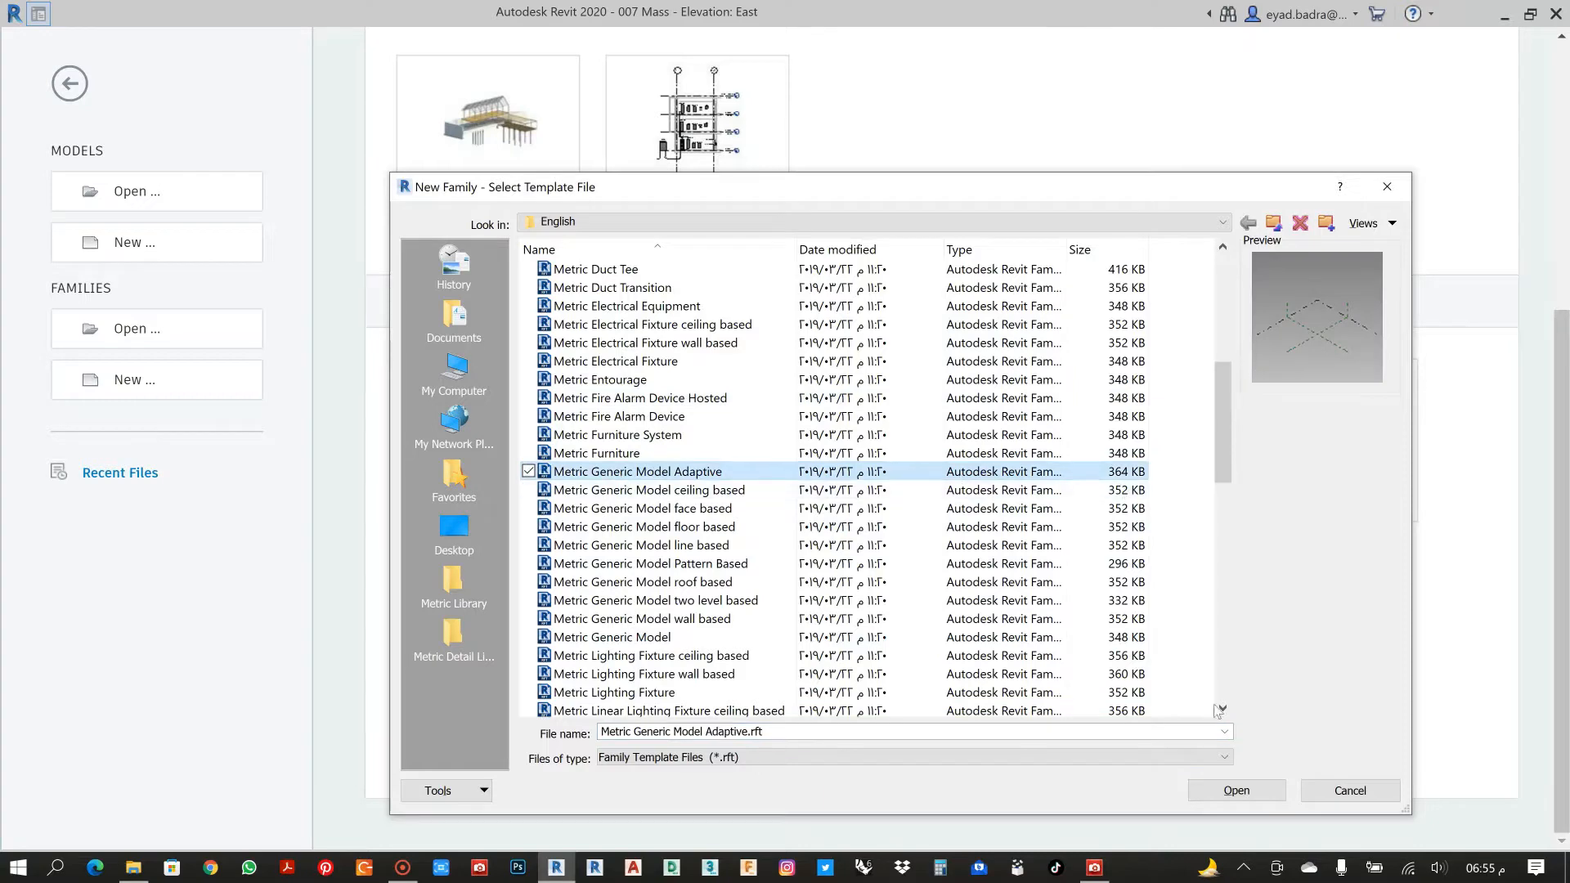
pyautogui.click(1237, 790)
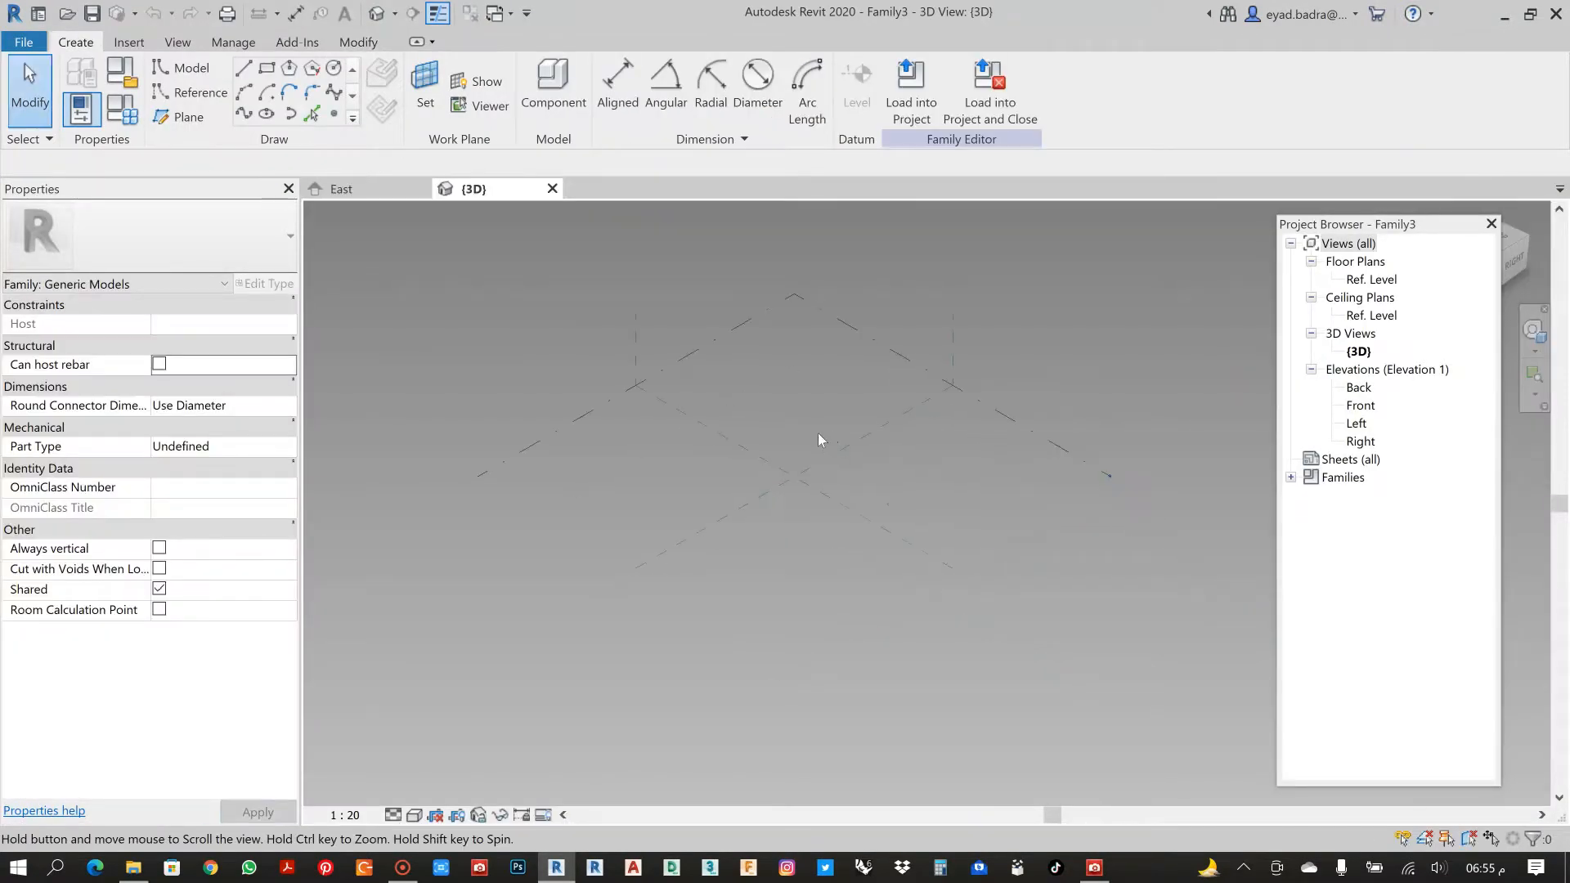
# Save the new family on the Desktop under the name adaptive.
pyautogui.scroll(3, 818, 442)
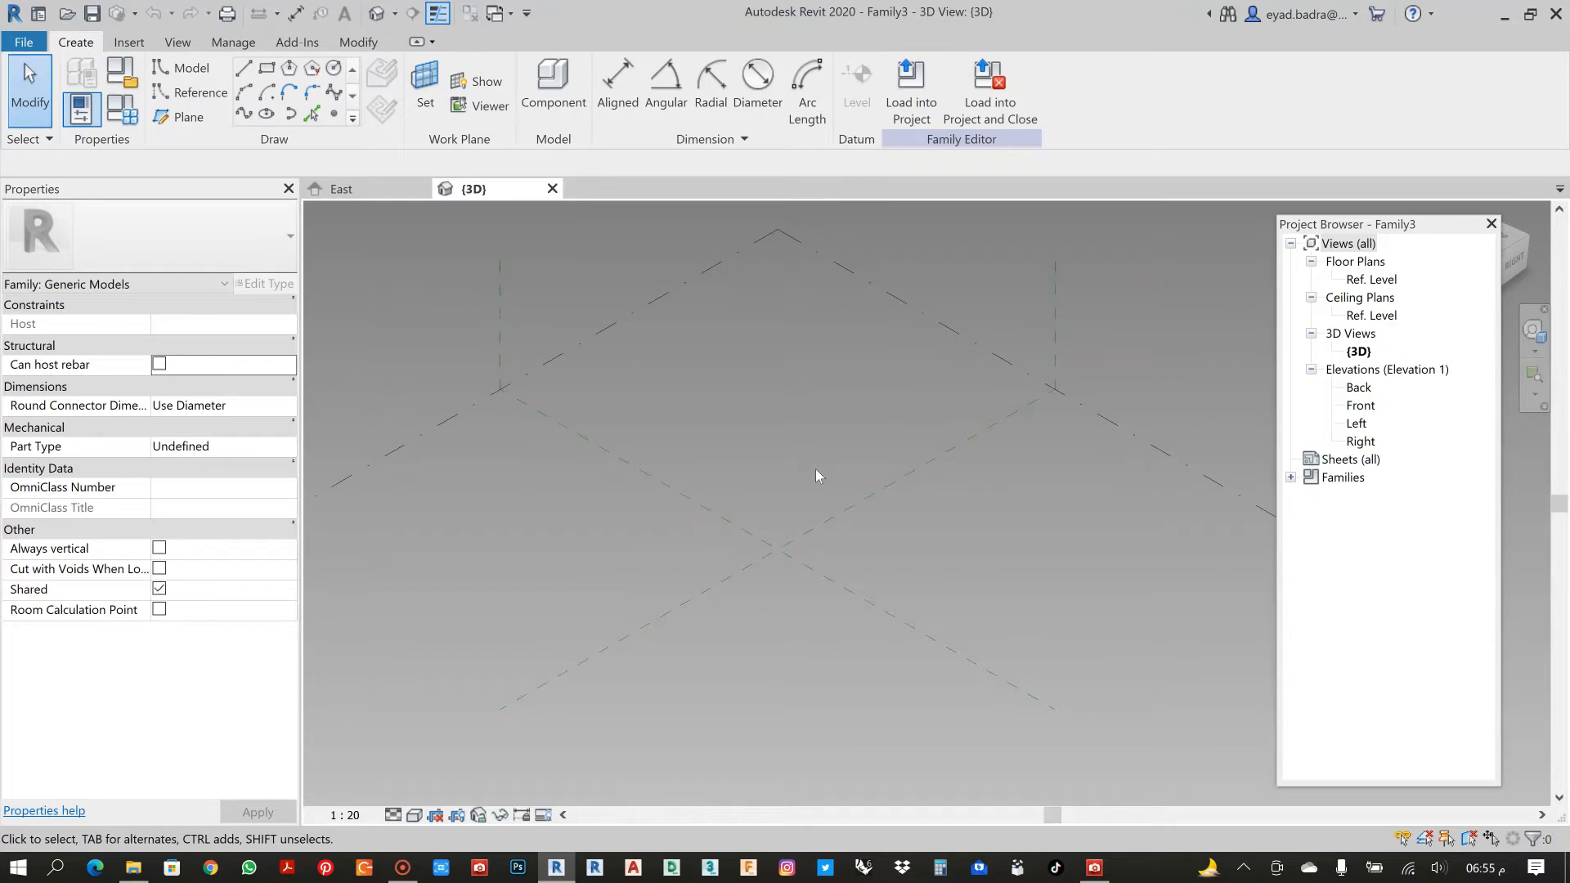
pyautogui.moveTo(827, 508); pyautogui.dragTo(793, 501, button='middle')
pyautogui.hotkey('ctrl', 's')
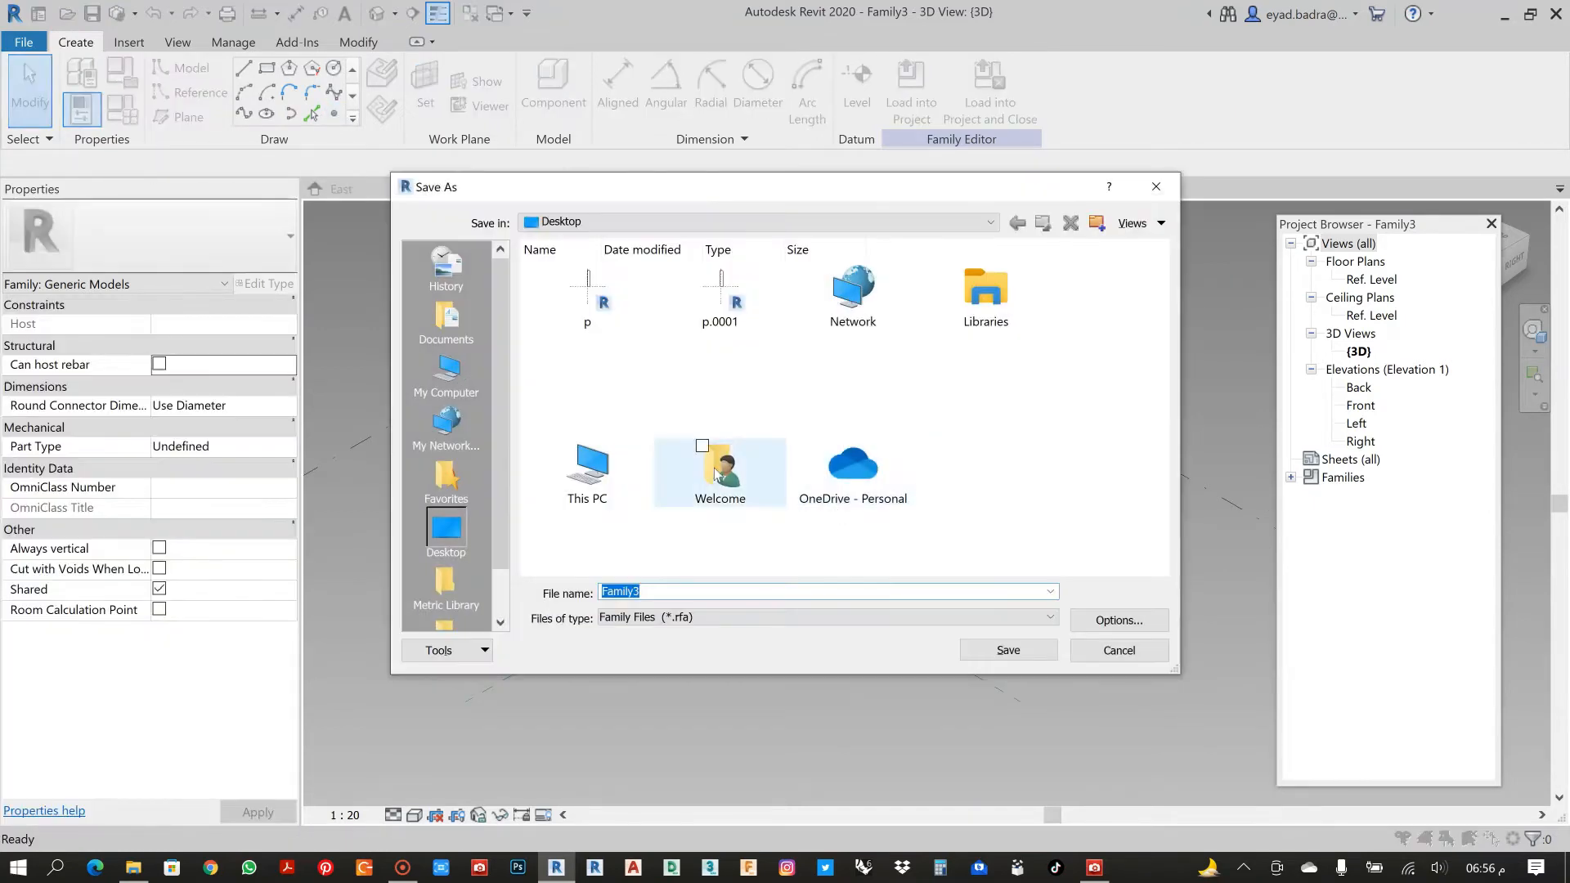
pyautogui.write('adaptive')
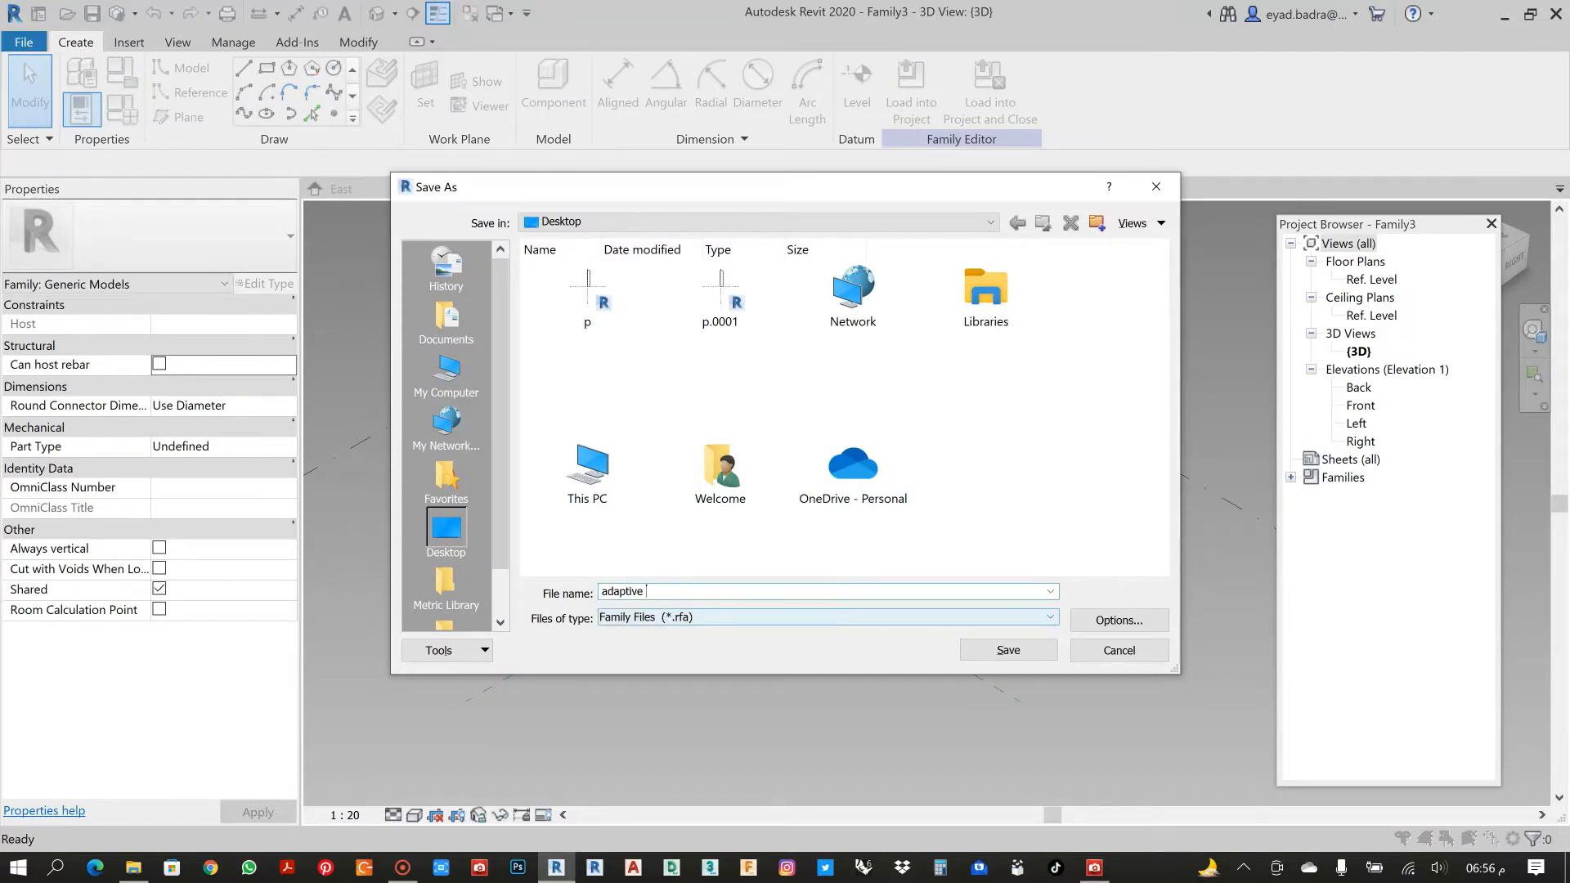
pyautogui.click(1009, 650)
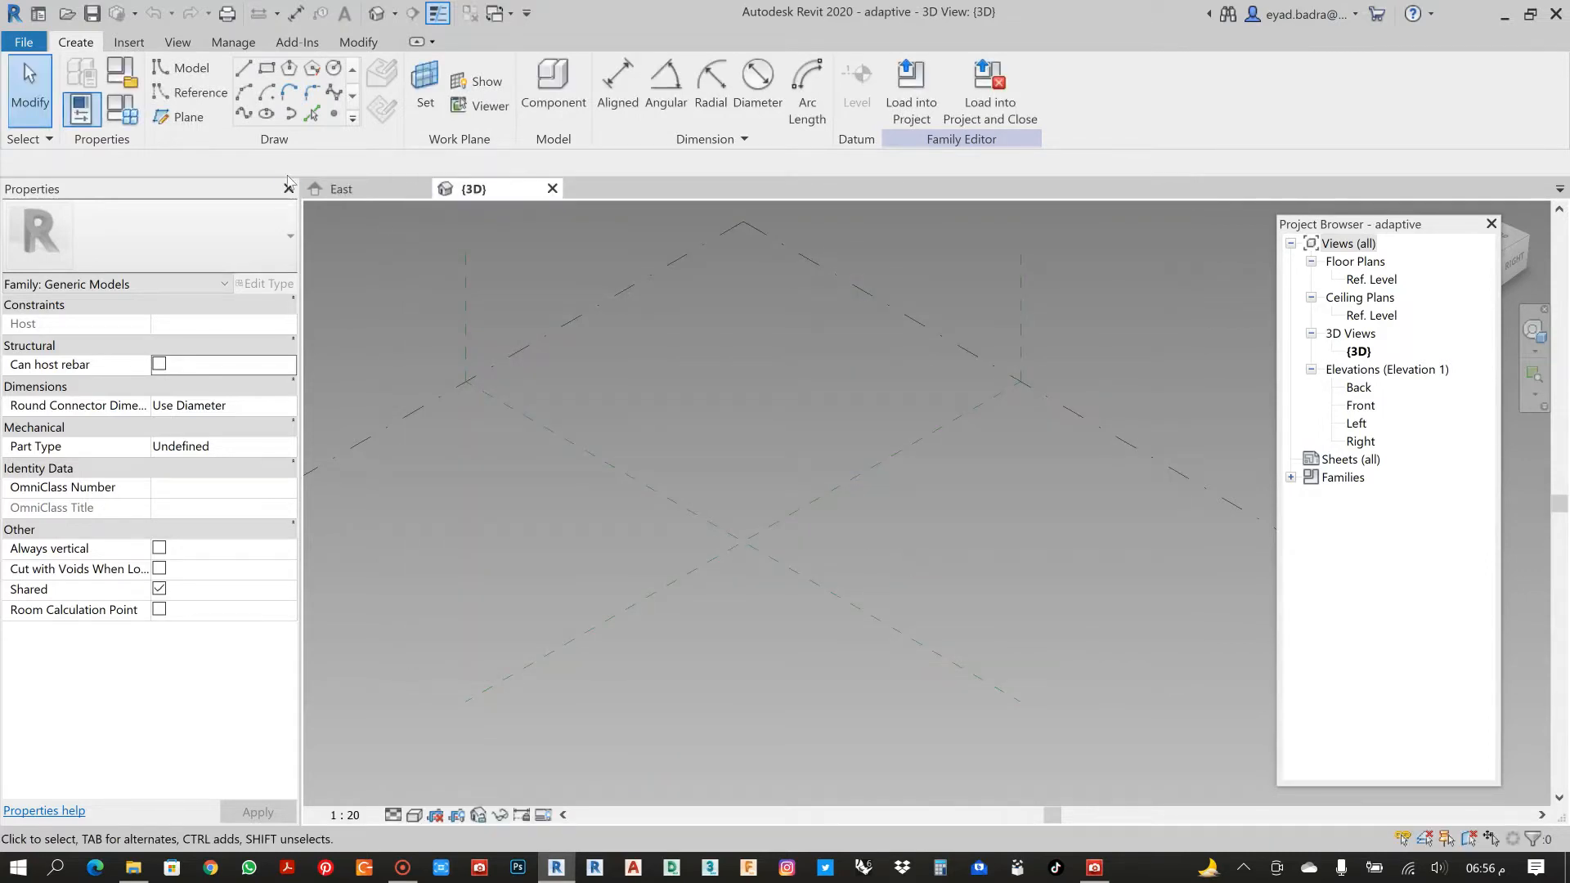
# Place four reference points on the reference level, one on each arm of the crossing reference planes, counter-clockwise around their intersection.
pyautogui.click(334, 113)
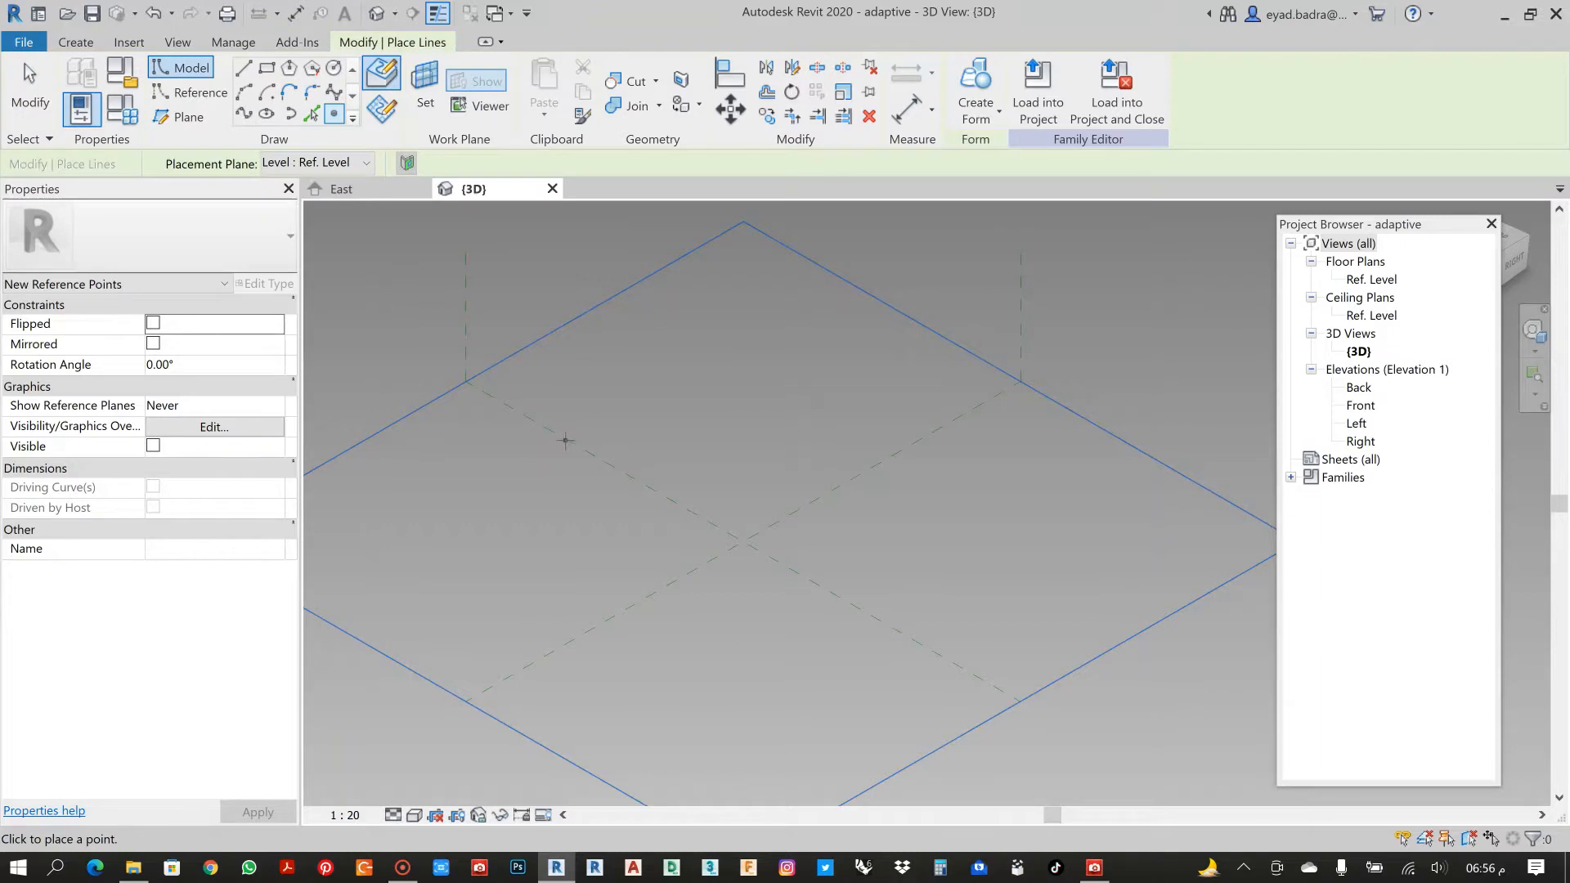
pyautogui.click(568, 440)
pyautogui.click(891, 626)
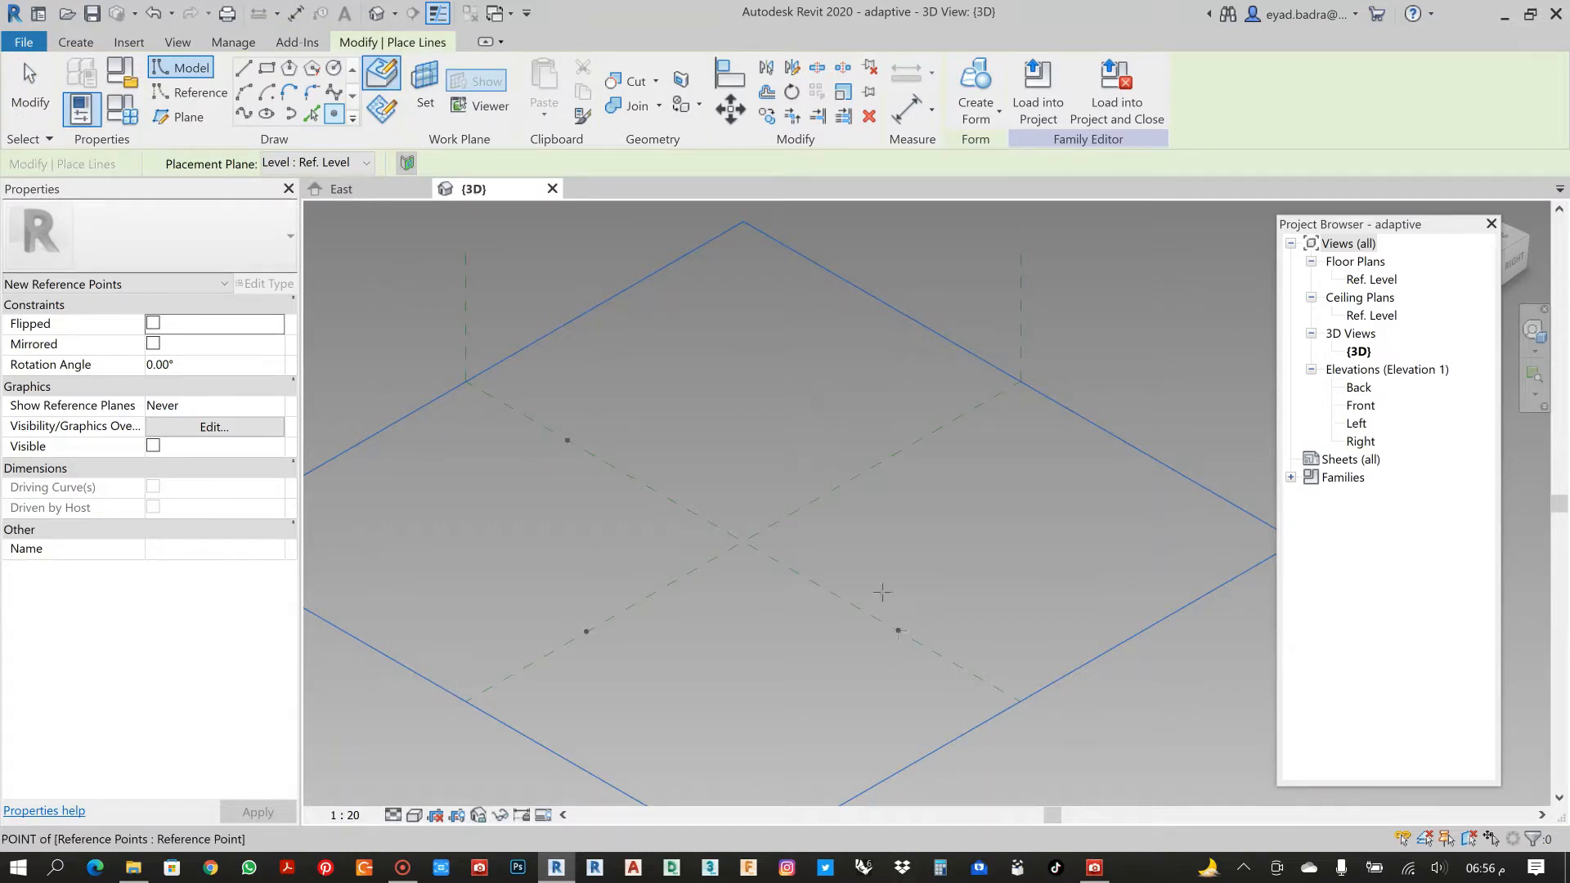
pyautogui.click(888, 454)
pyautogui.press('Escape')
pyautogui.press('Escape')
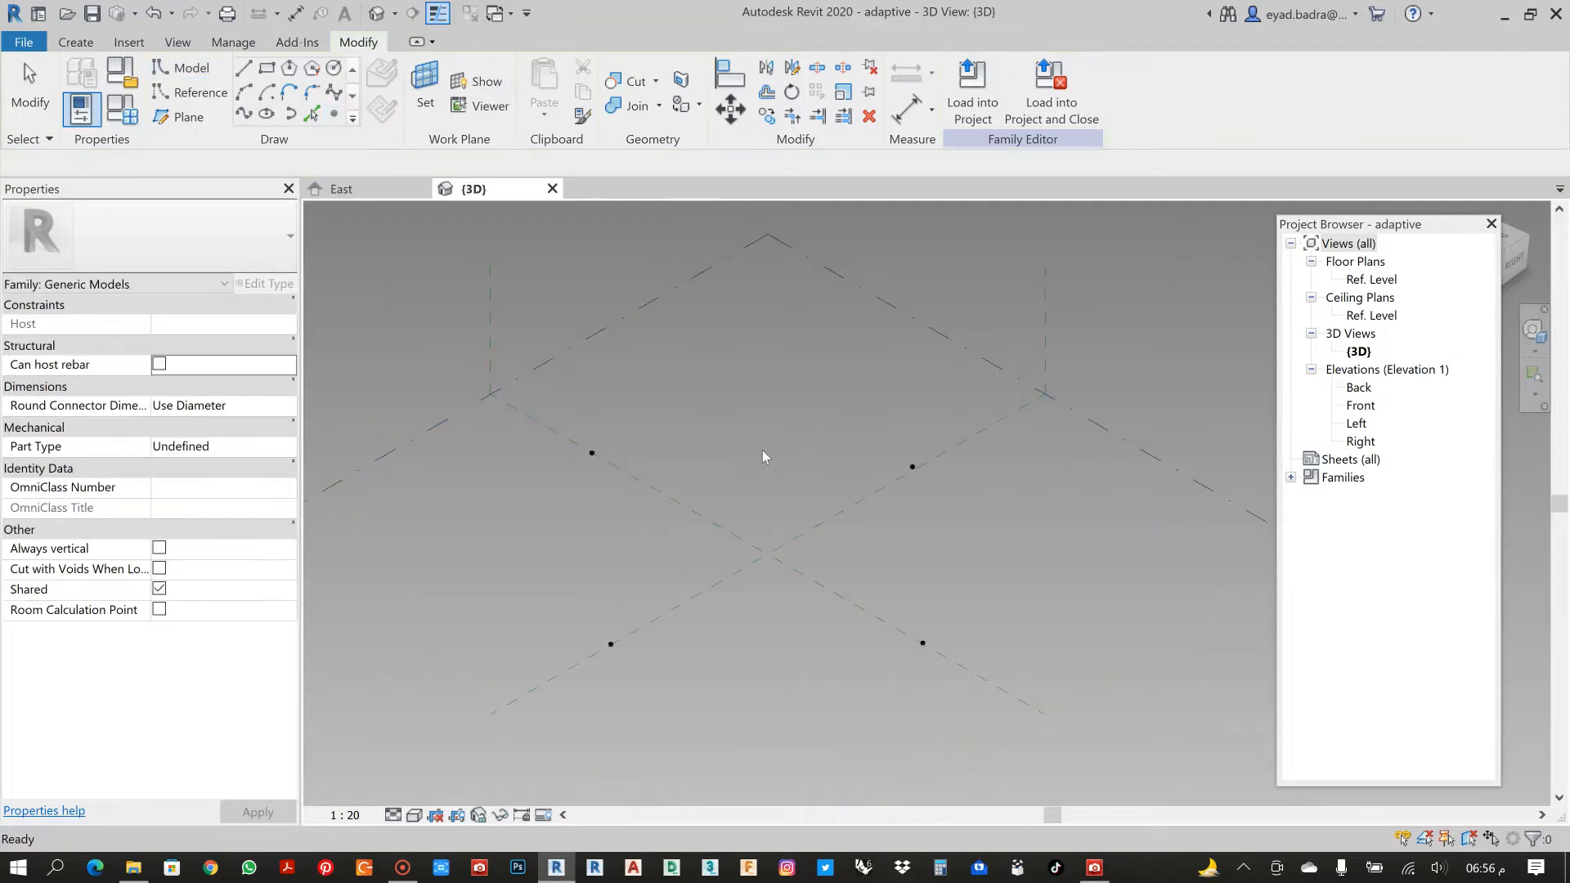
# Turn the four reference points into adaptive points.
pyautogui.moveTo(577, 382); pyautogui.dragTo(994, 693)
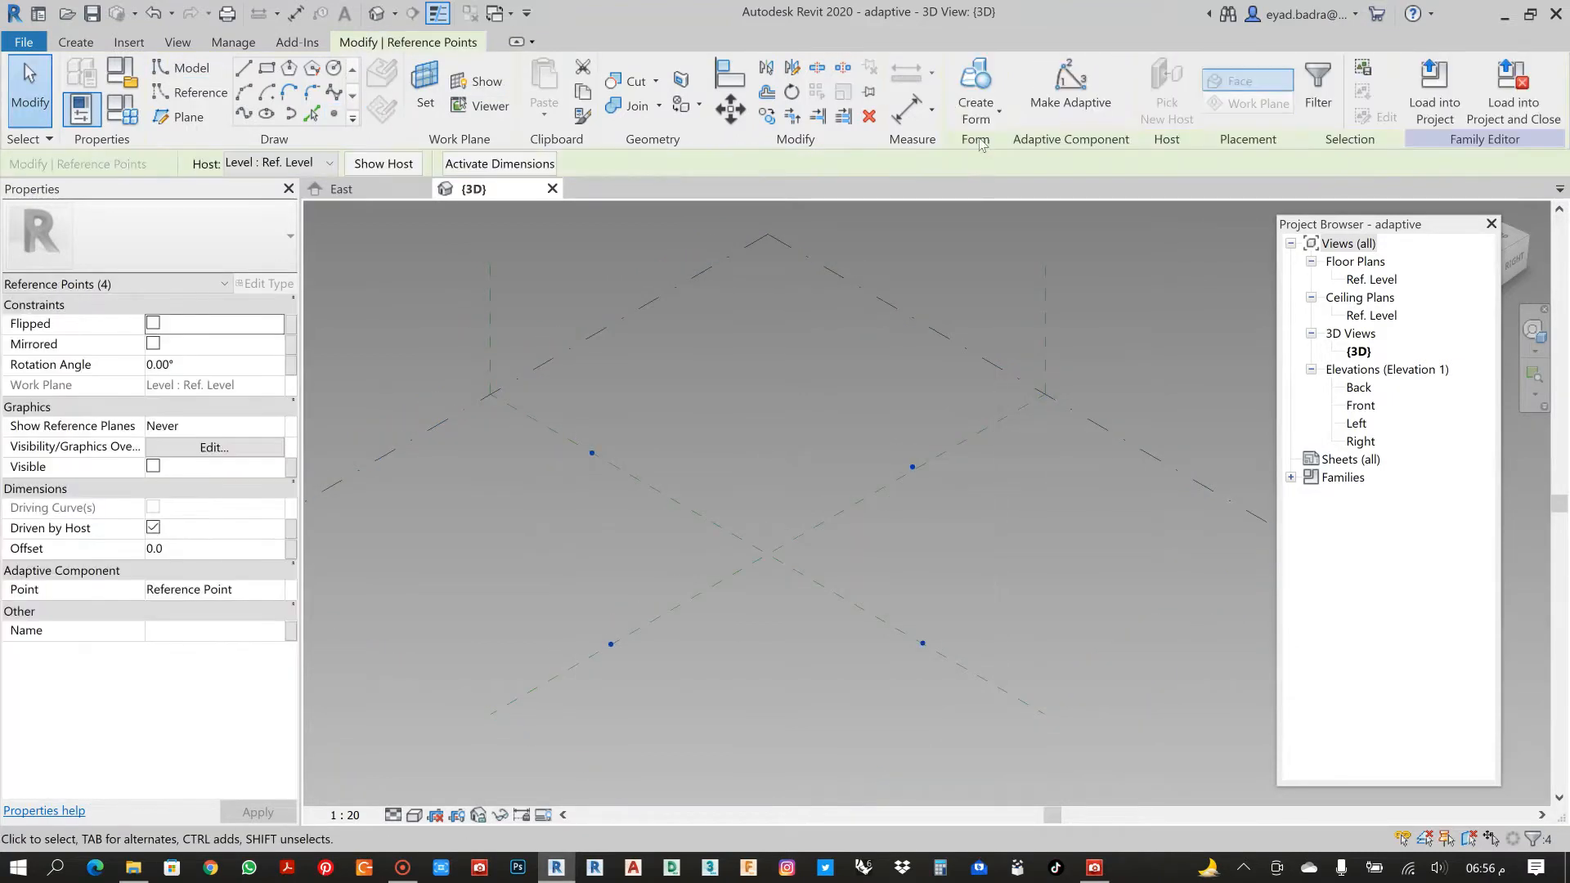
pyautogui.click(1069, 86)
pyautogui.click(787, 373)
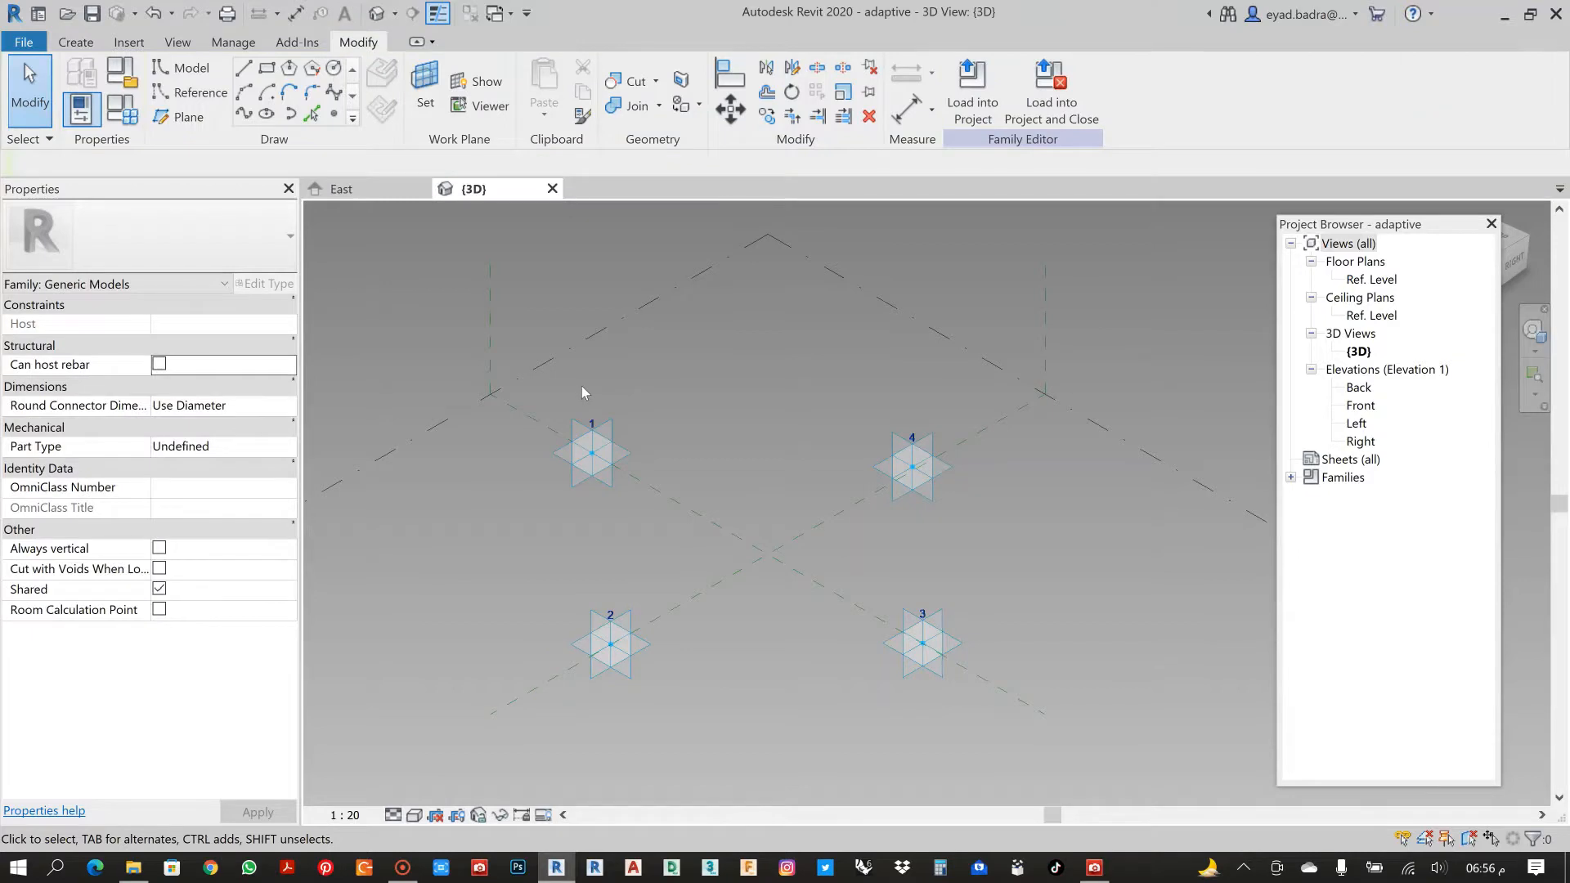
# Connect adaptive points 1 and 2 with a spline through points and make it a reference line.
pyautogui.click(623, 448)
pyautogui.keyDown('ctrl'); pyautogui.click(605, 630); pyautogui.keyUp('ctrl')
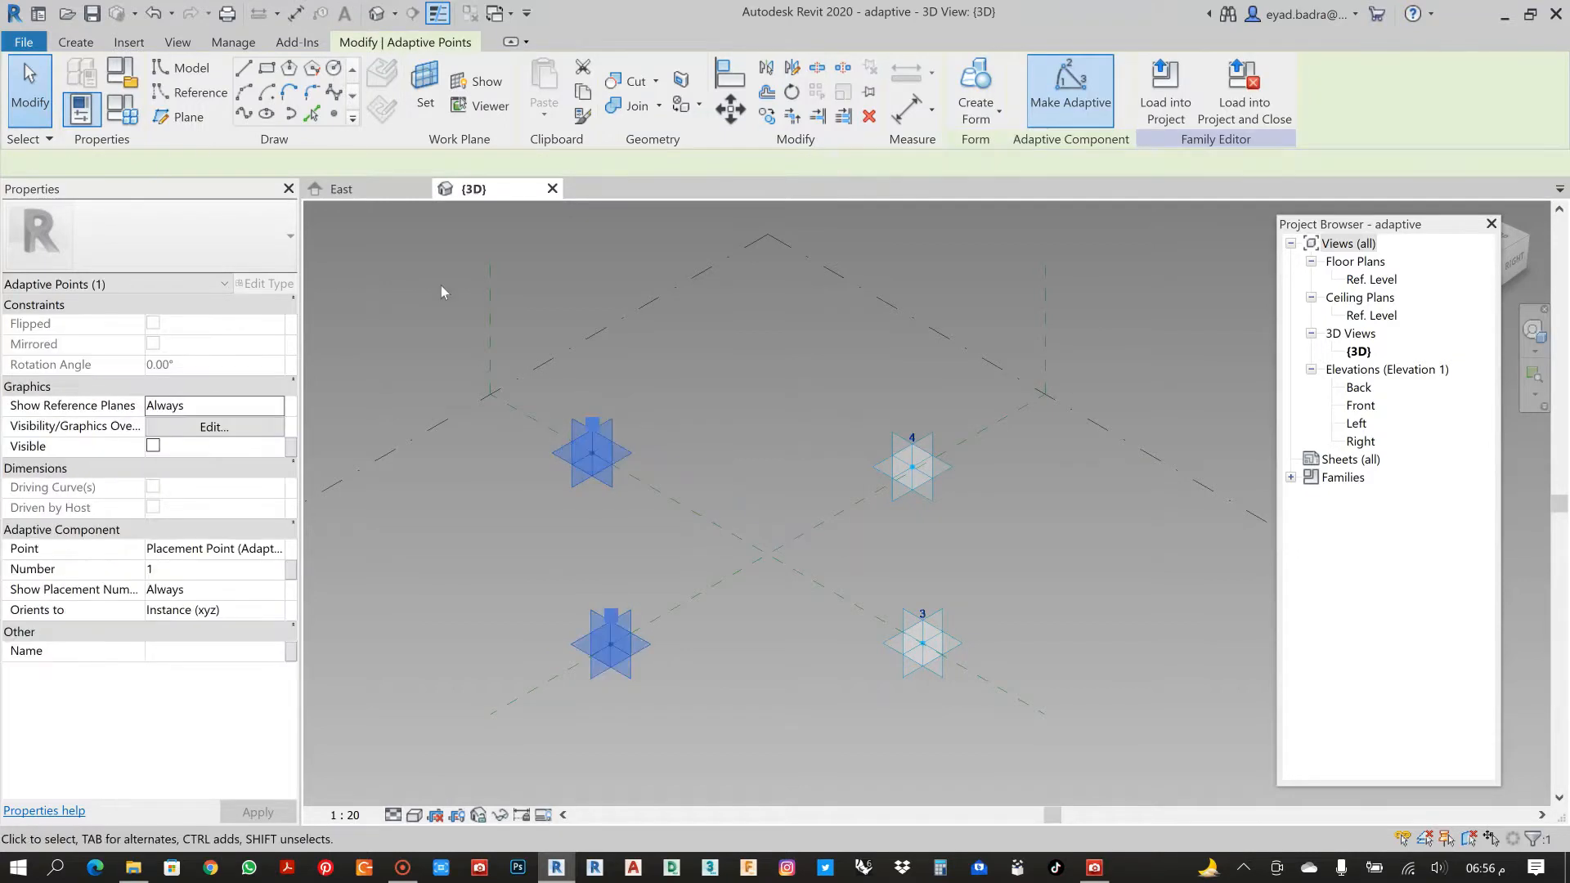
pyautogui.click(245, 113)
pyautogui.click(153, 486)
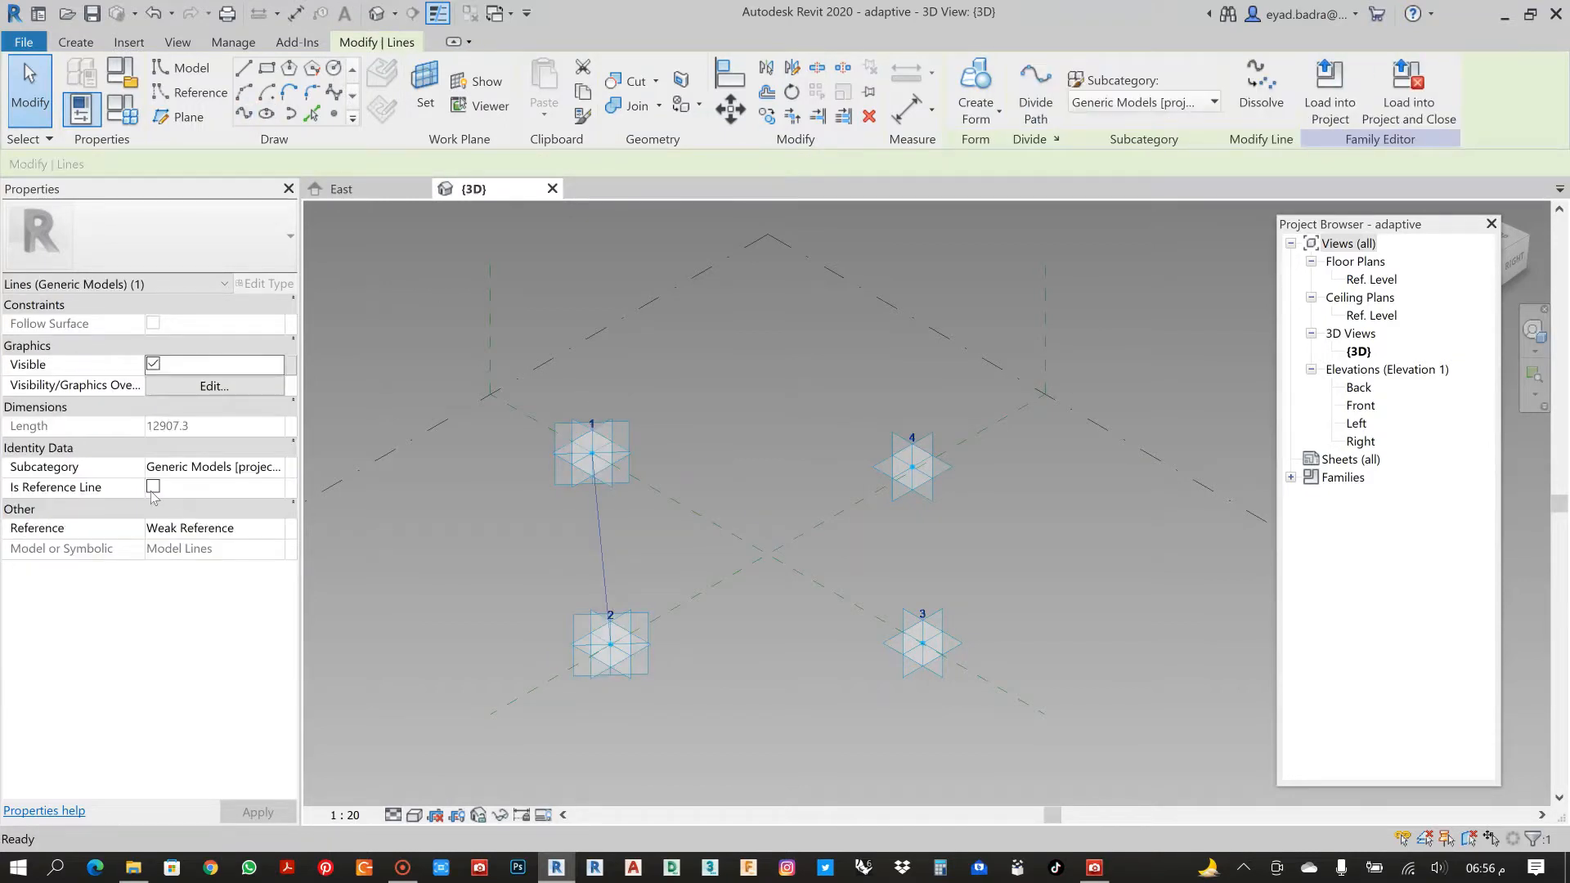
pyautogui.click(533, 582)
# Connect adaptive points 2 and 3 with a spline through points and make it a reference line.
pyautogui.moveTo(532, 582); pyautogui.dragTo(691, 703)
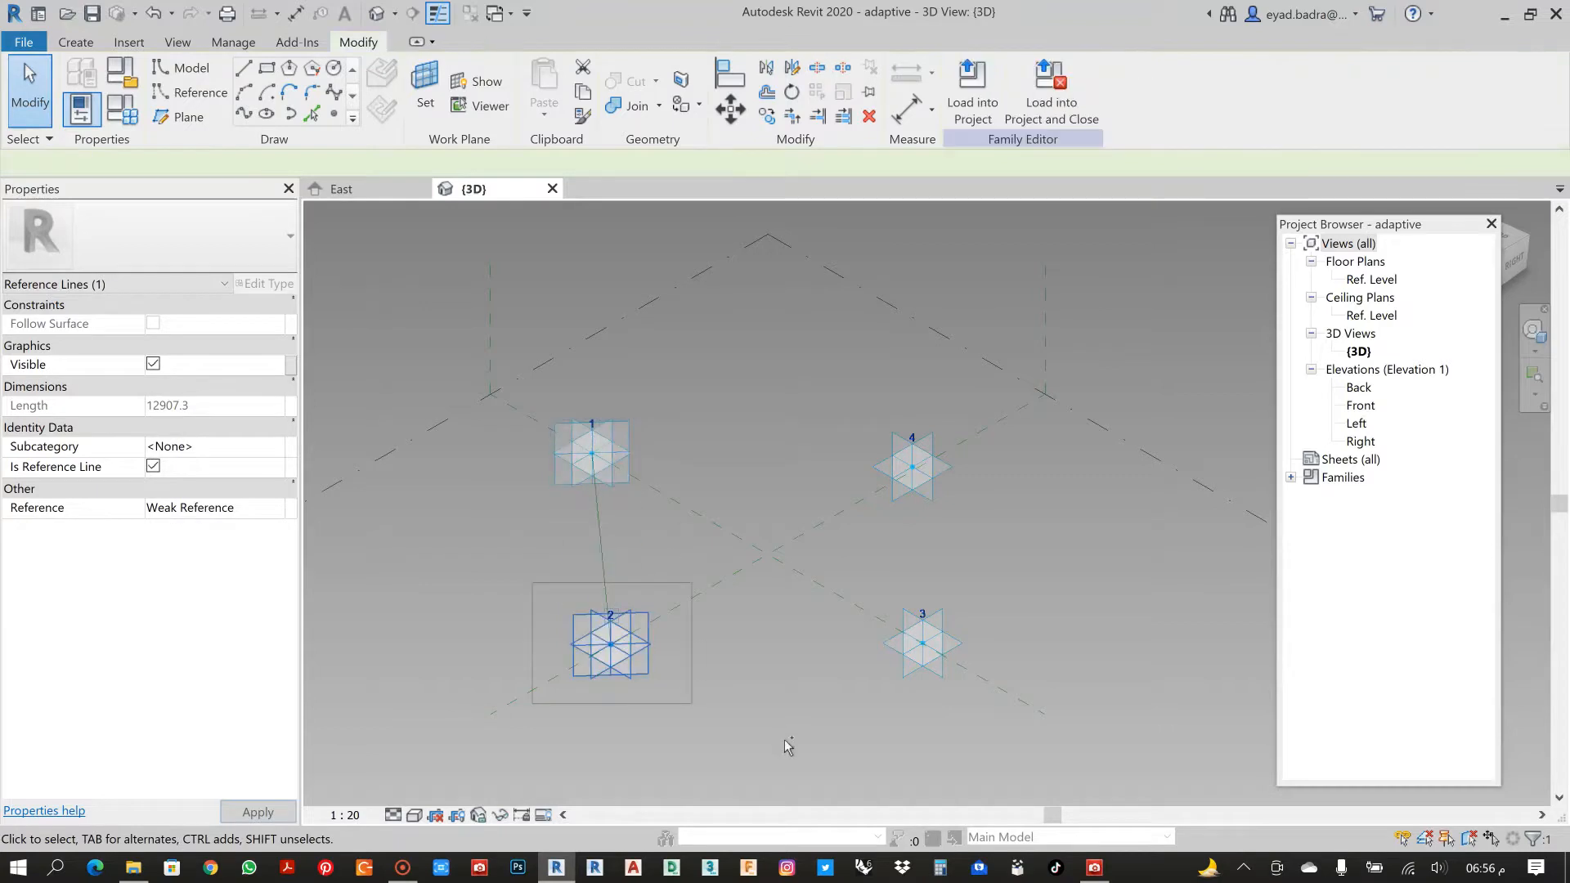
pyautogui.keyDown('ctrl'); pyautogui.moveTo(789, 740); pyautogui.dragTo(961, 579); pyautogui.keyUp('ctrl')
pyautogui.click(256, 112)
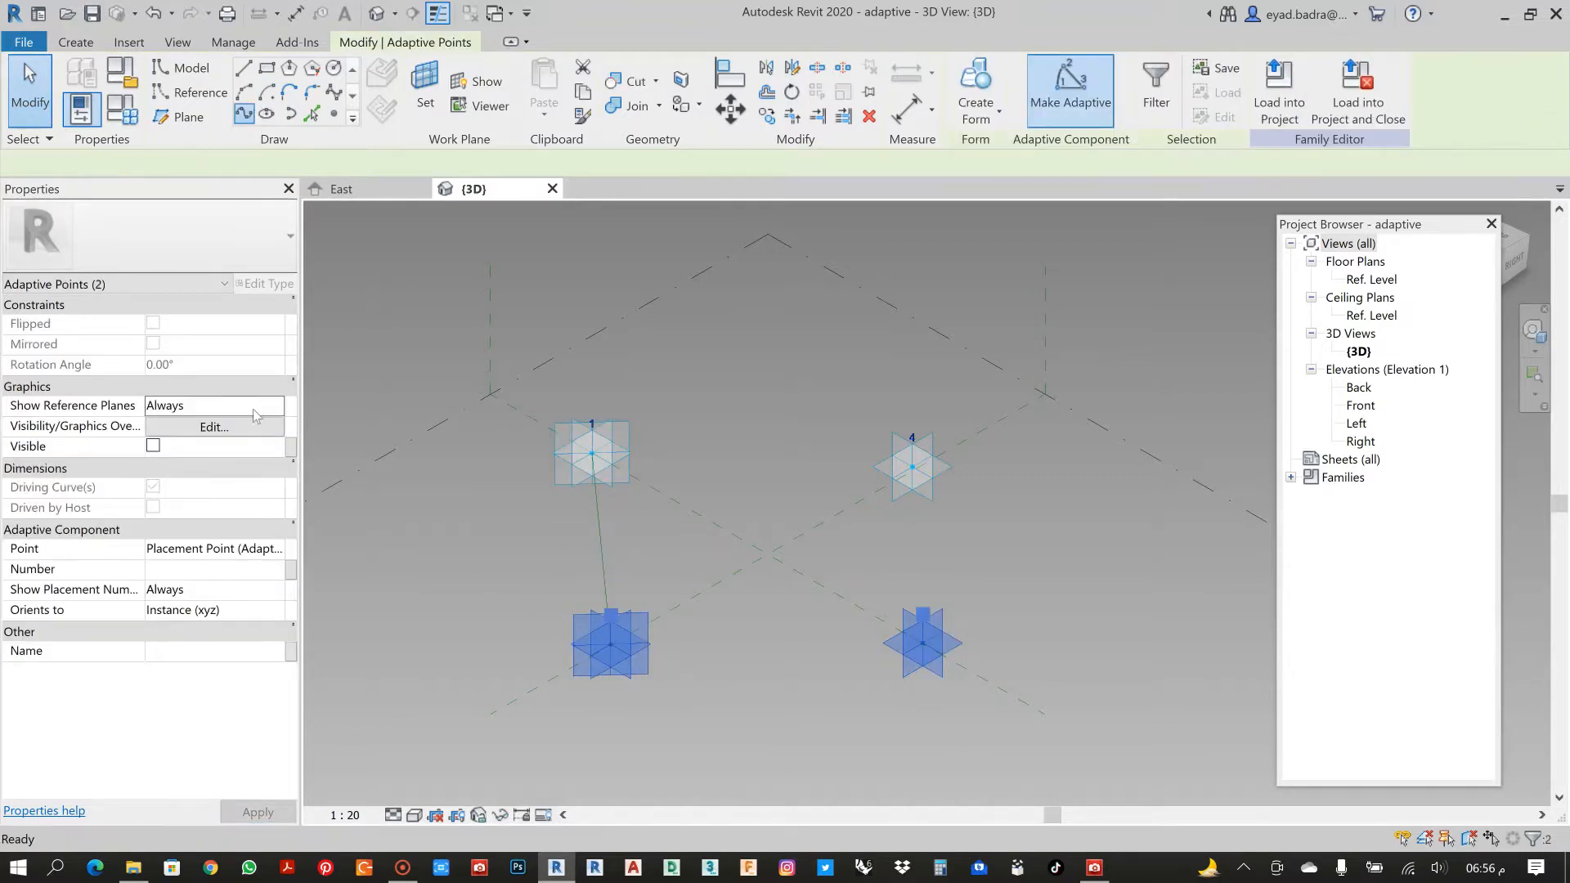
pyautogui.click(154, 487)
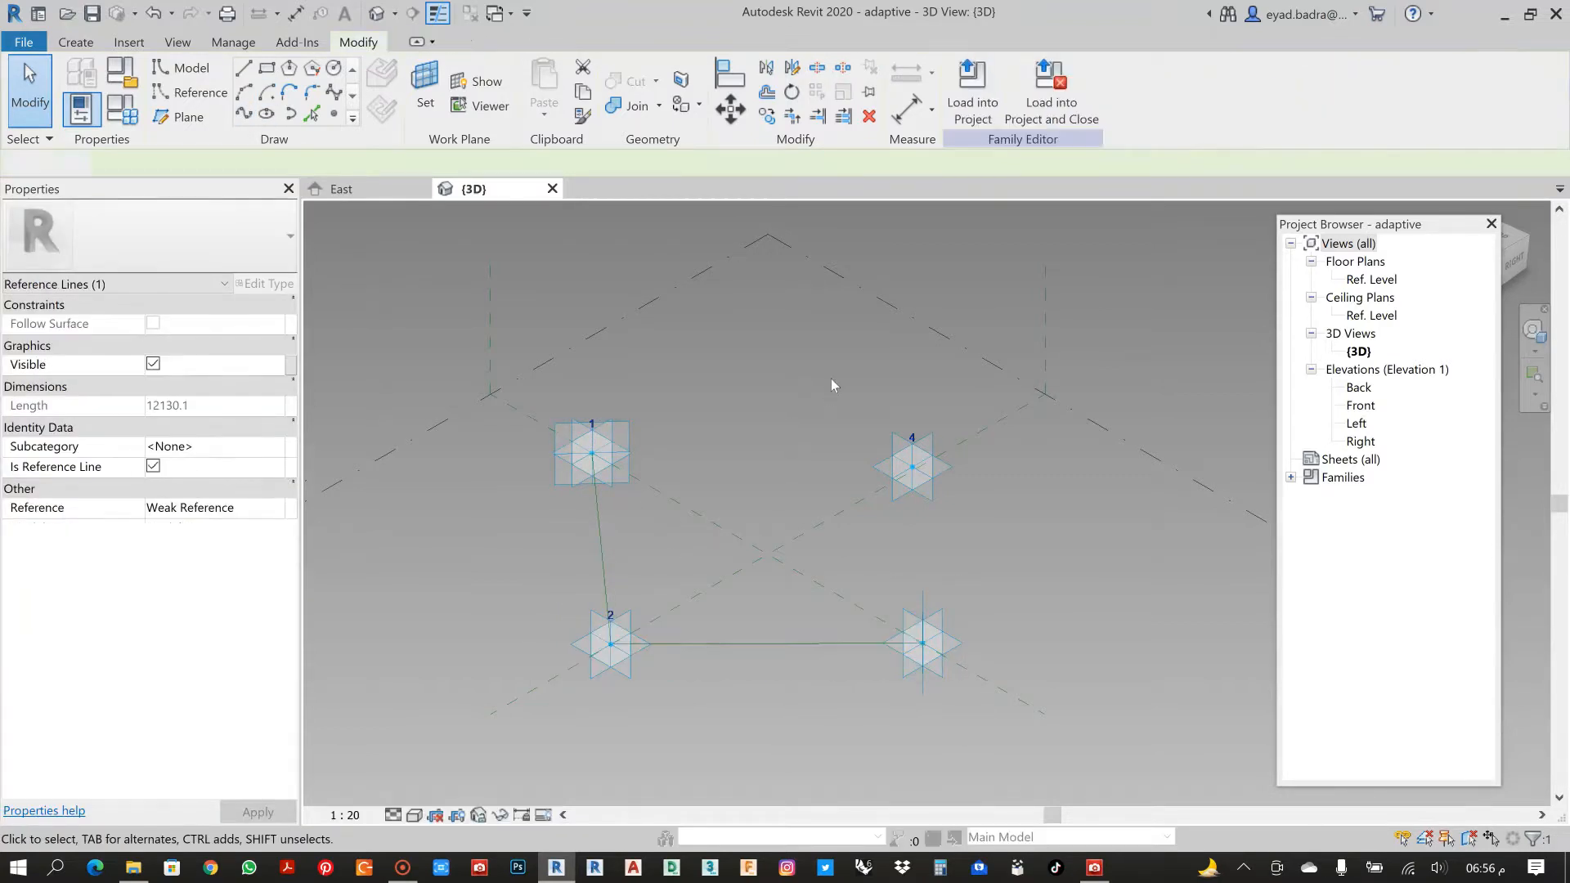
# Connect adaptive points 3 and 4 with a spline through points.
pyautogui.click(912, 467)
pyautogui.keyDown('ctrl'); pyautogui.click(923, 643); pyautogui.keyUp('ctrl')
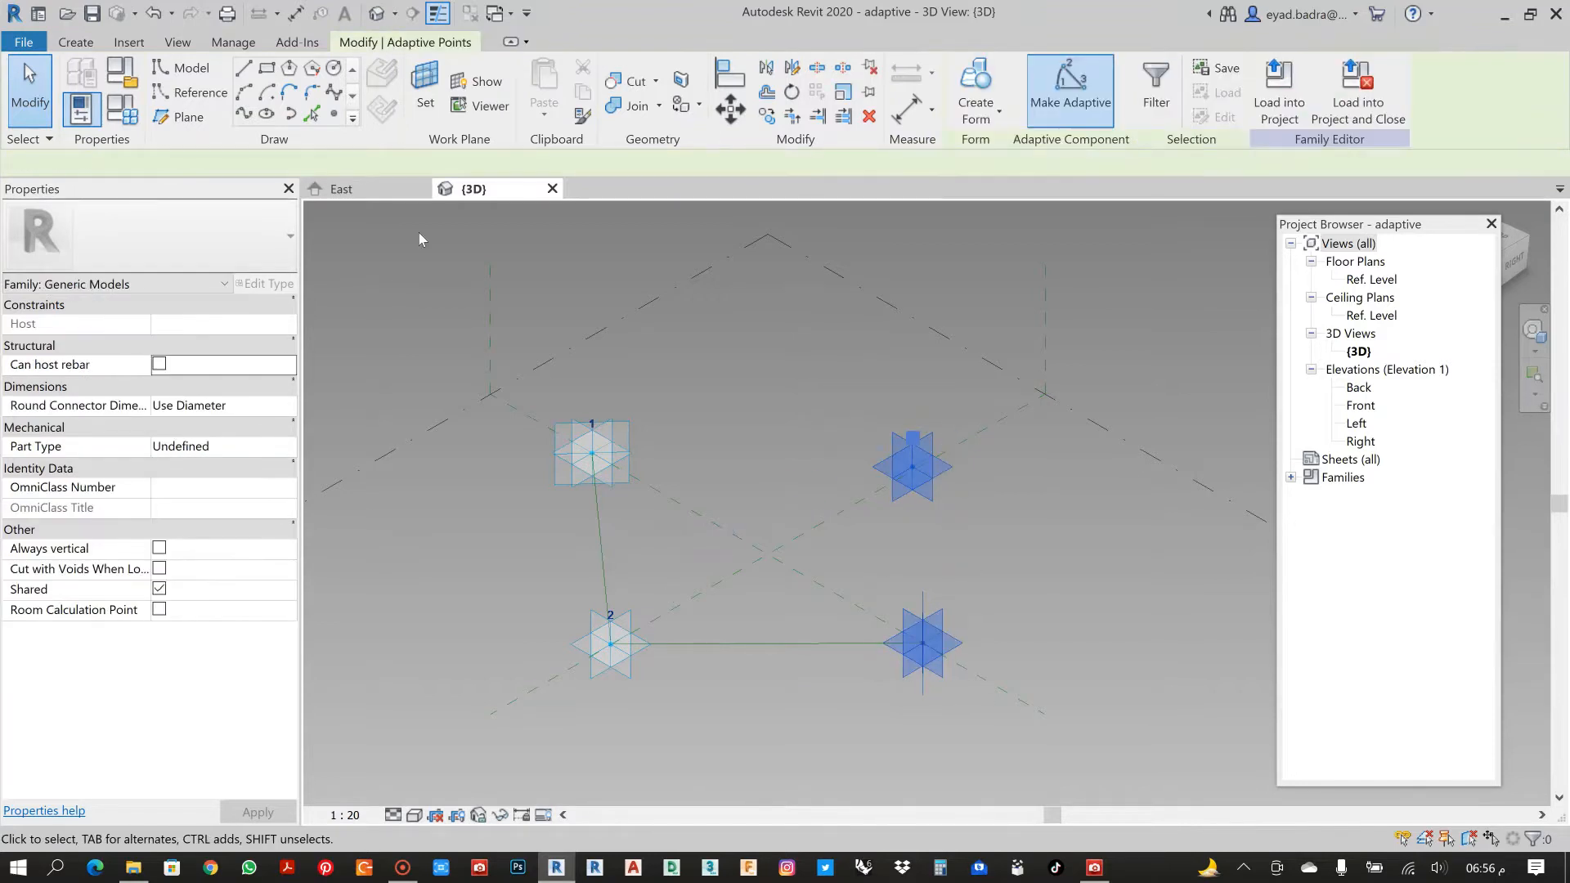
pyautogui.click(243, 113)
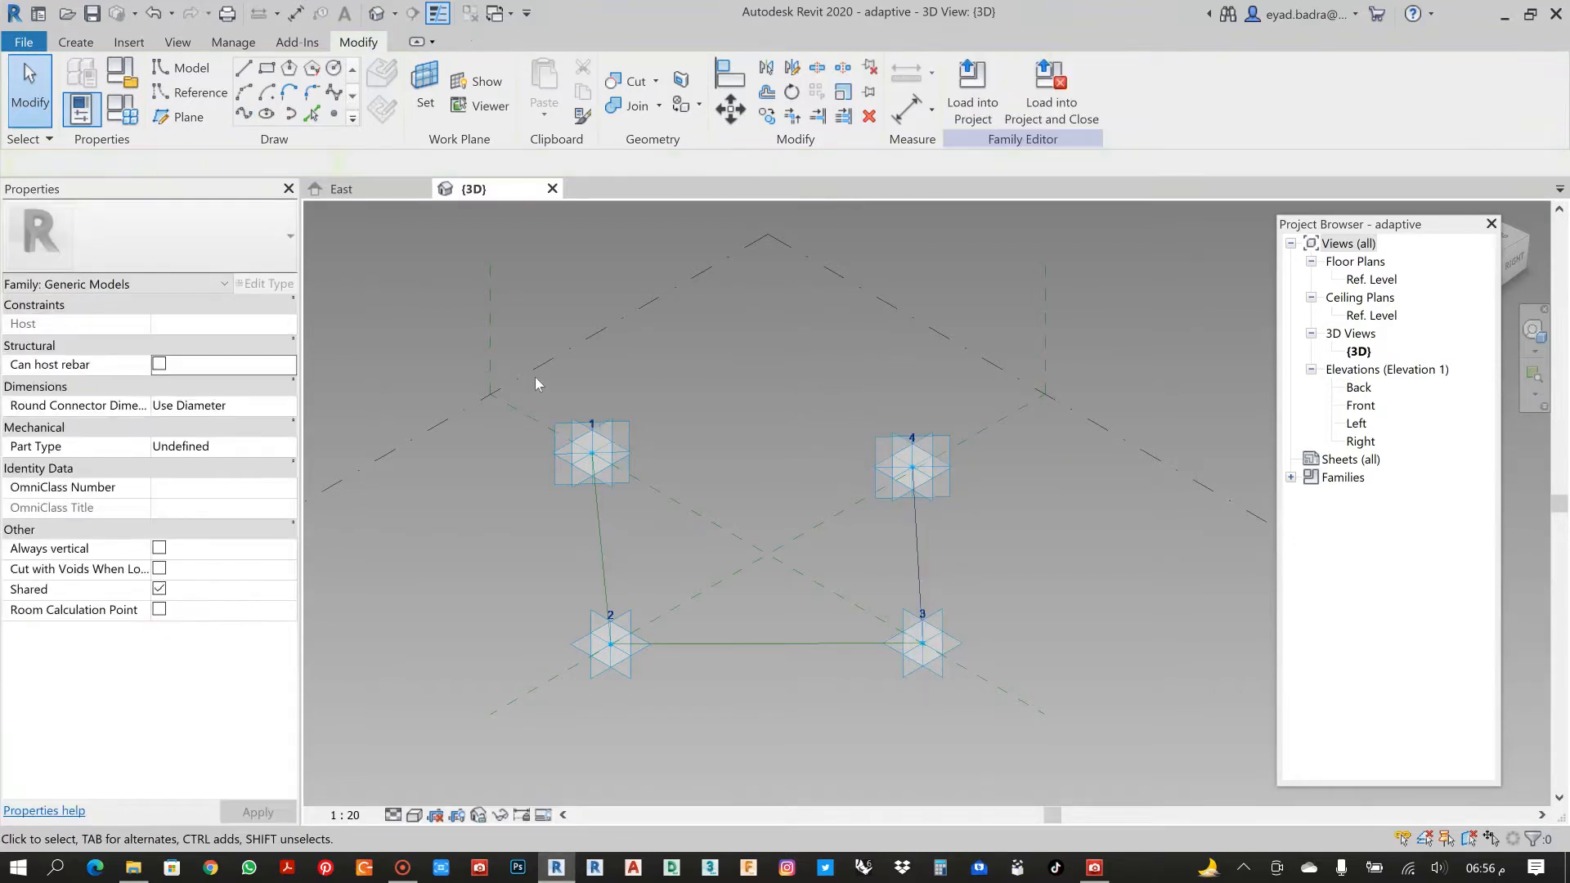
pyautogui.click(535, 374)
pyautogui.click(734, 370)
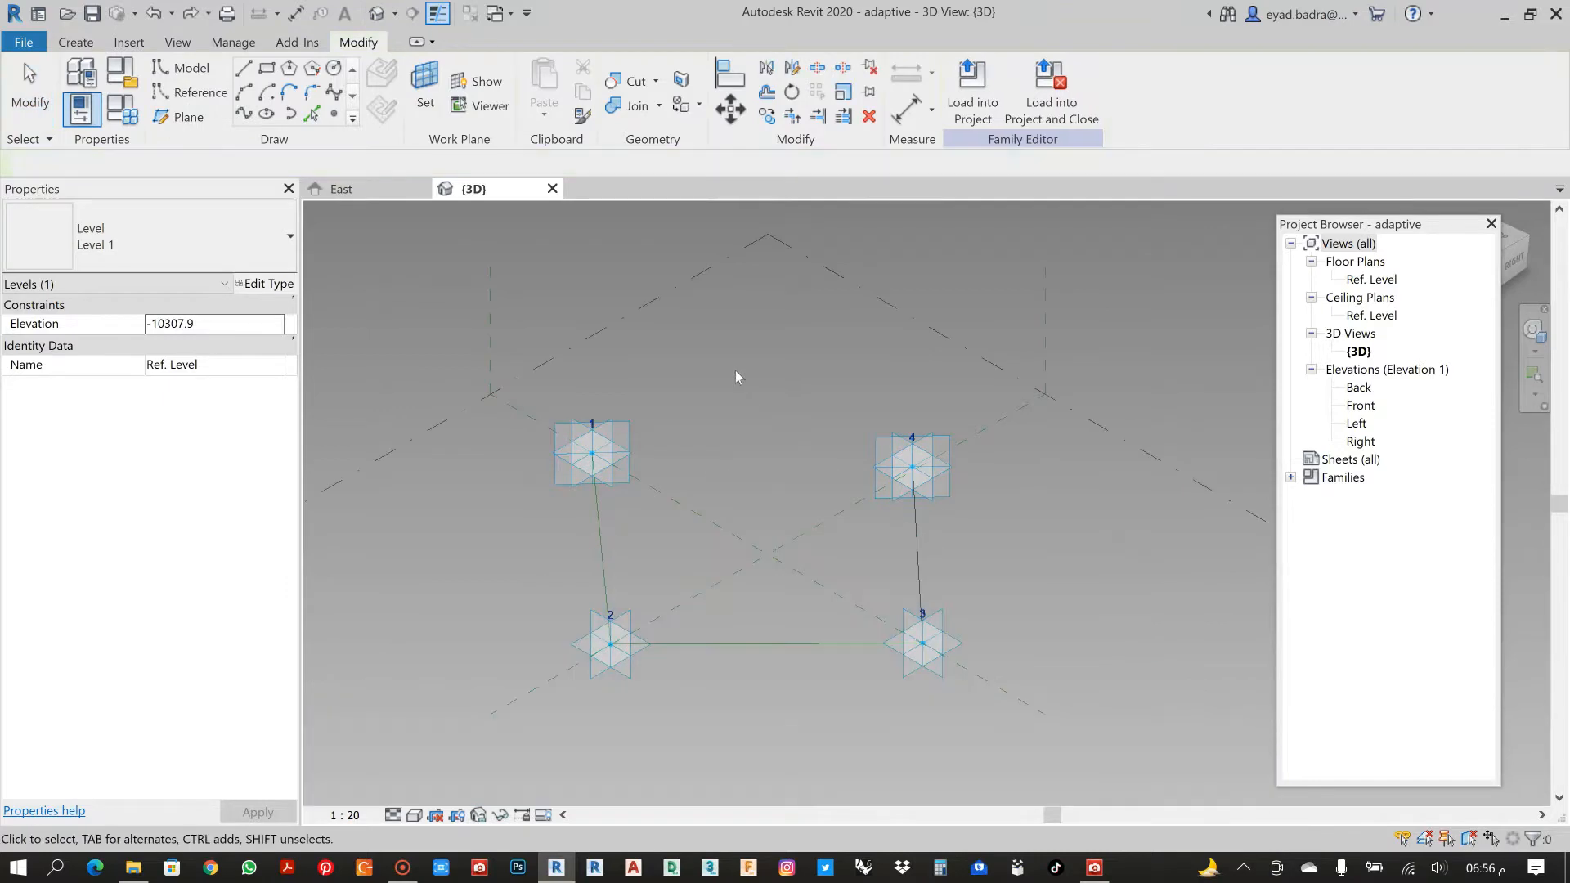
# Close the outline by connecting adaptive points 1 and 4 with a line and make it a reference line.
pyautogui.click(590, 448)
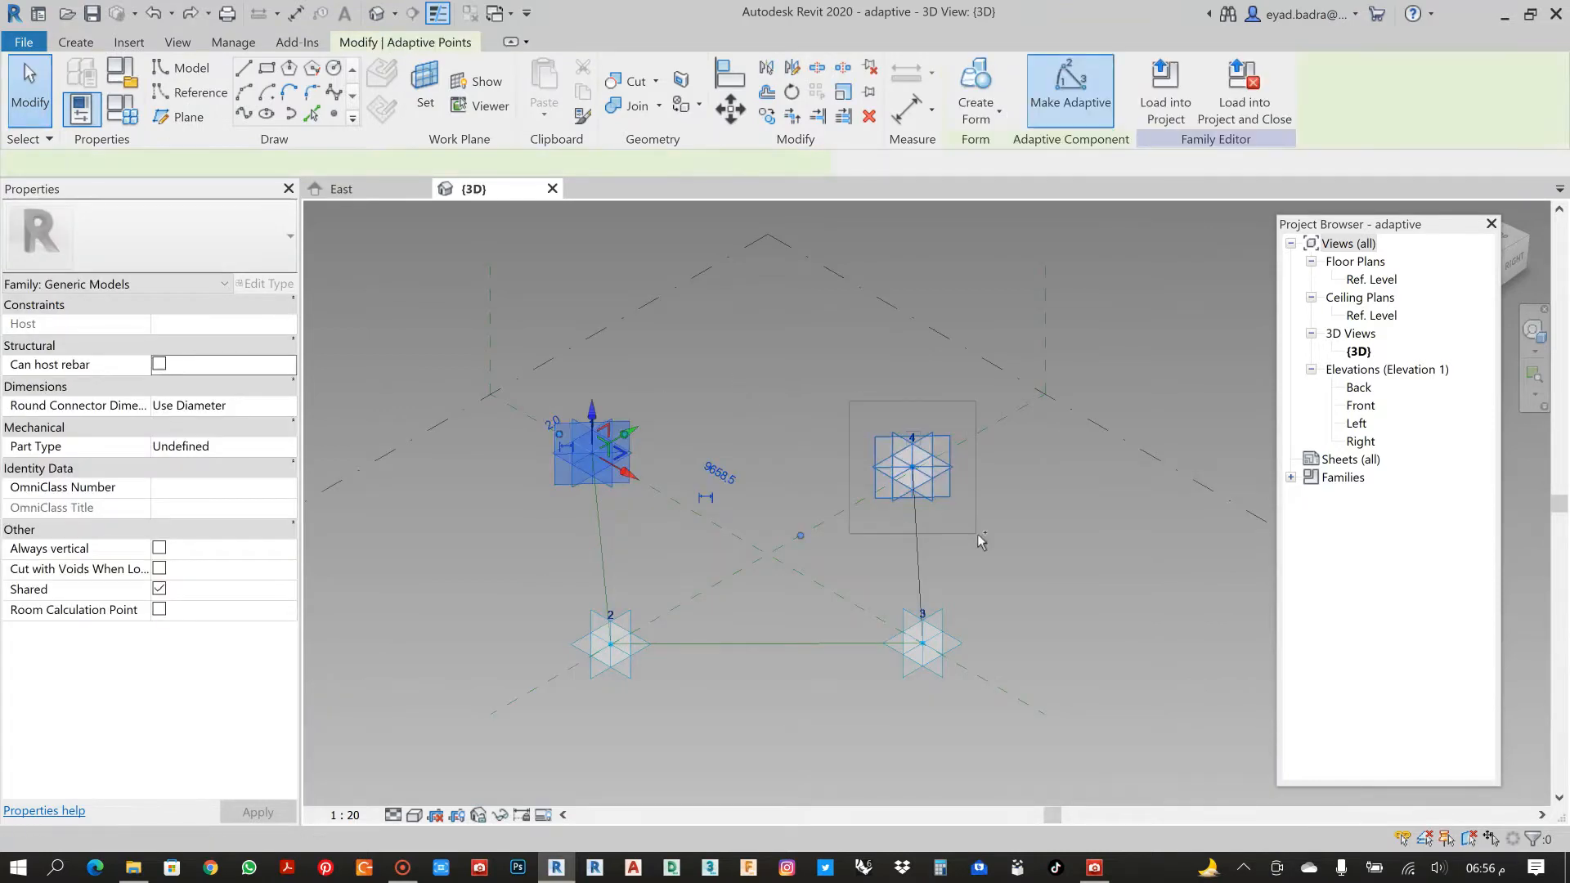
pyautogui.keyDown('ctrl'); pyautogui.click(912, 467); pyautogui.keyUp('ctrl')
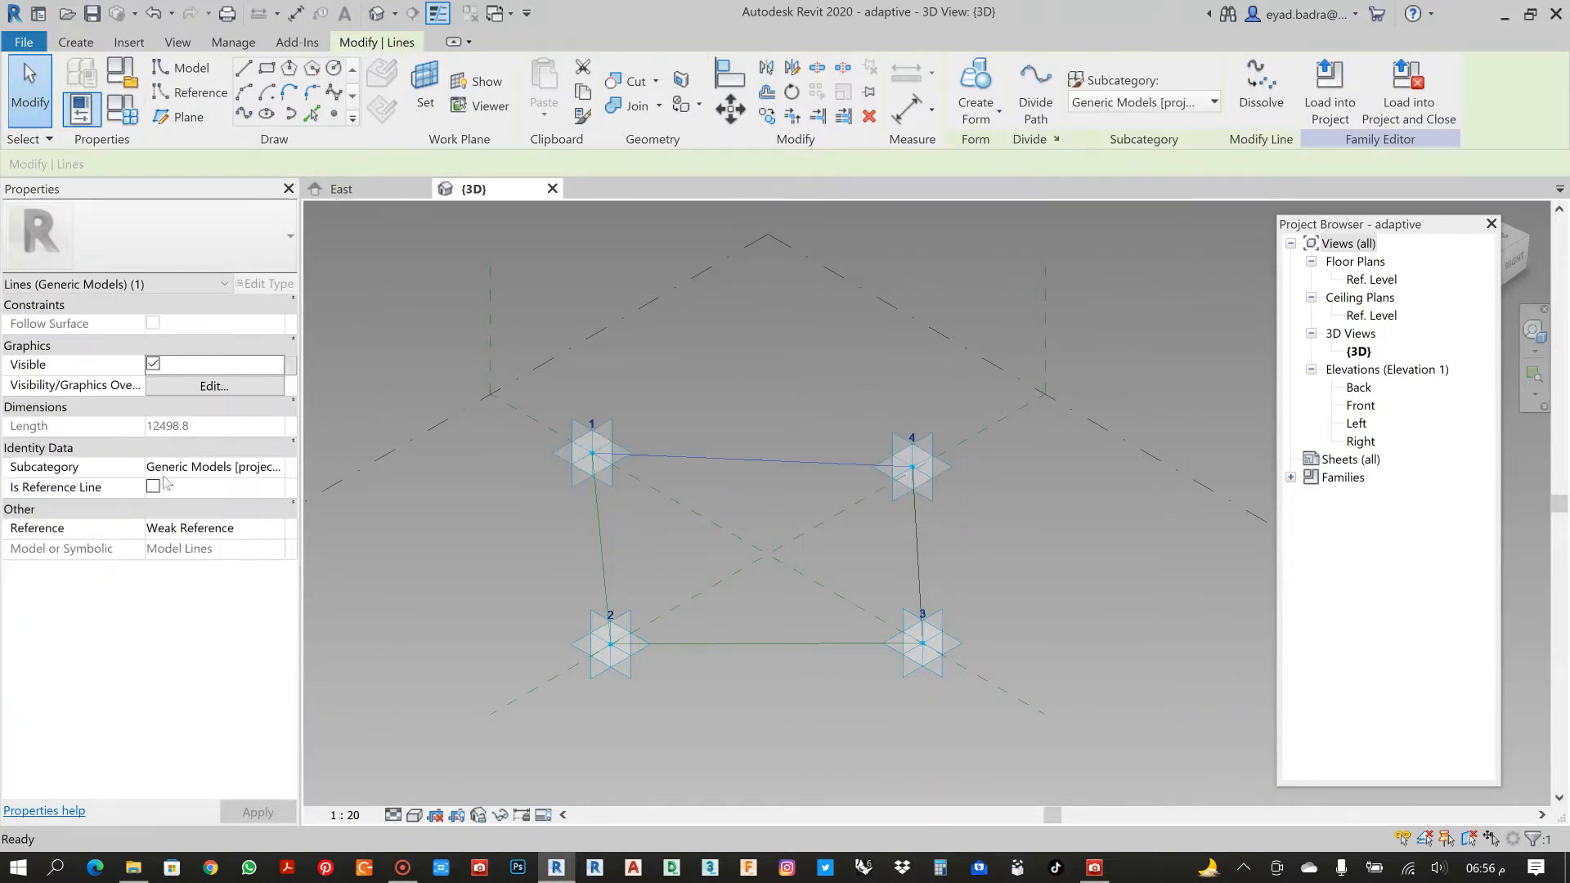
pyautogui.click(153, 487)
pyautogui.press('Escape')
# Convert the line between adaptive points 3 and 4 into a reference line.
pyautogui.press('Tab')
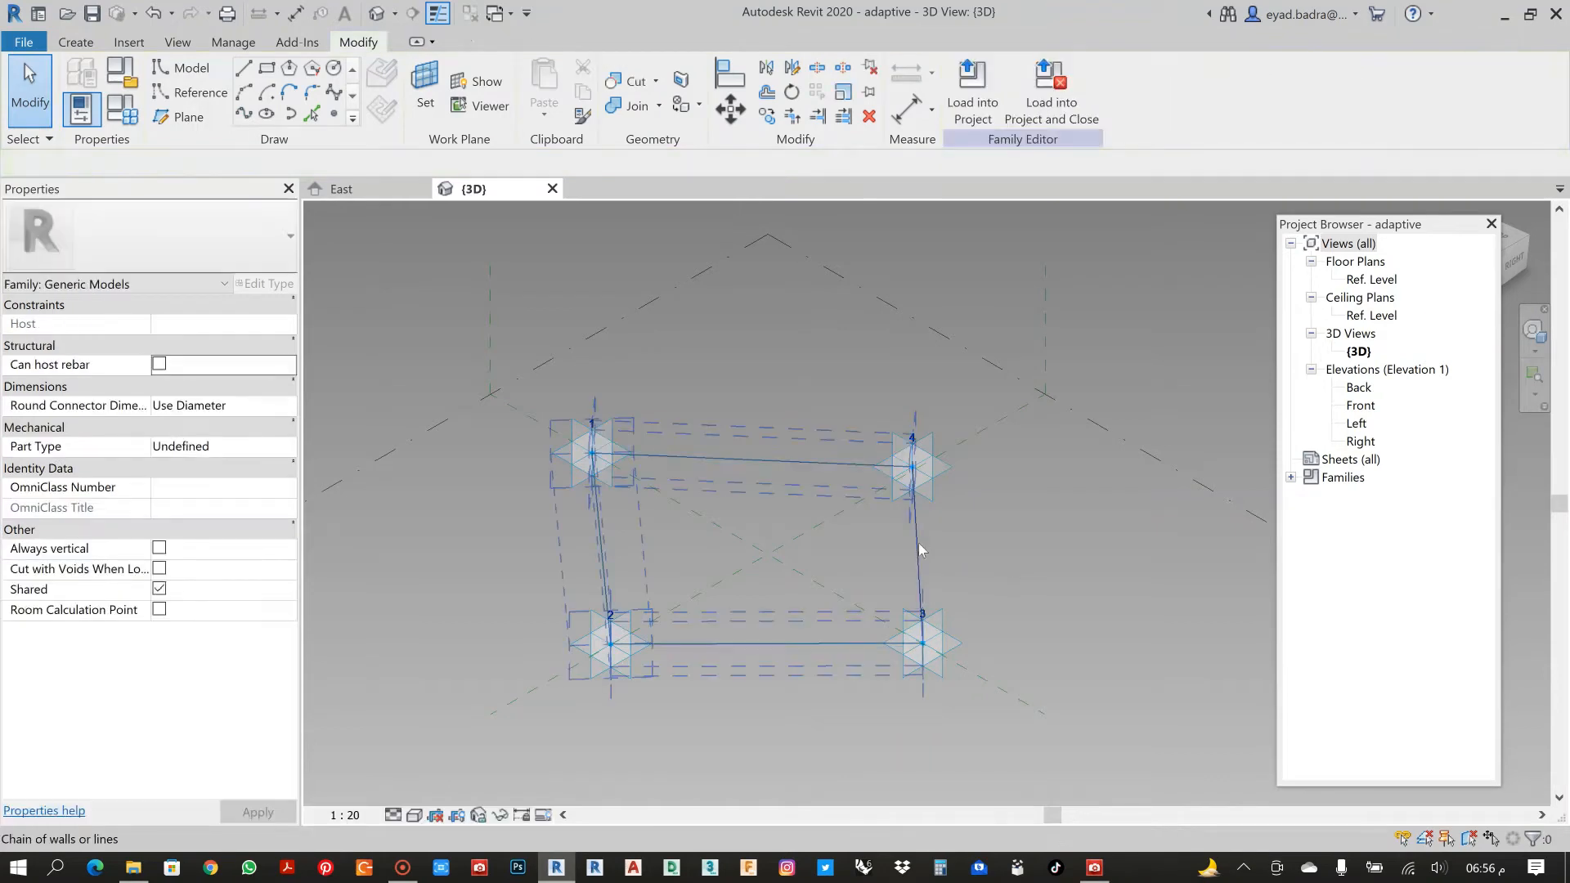
pyautogui.click(919, 550)
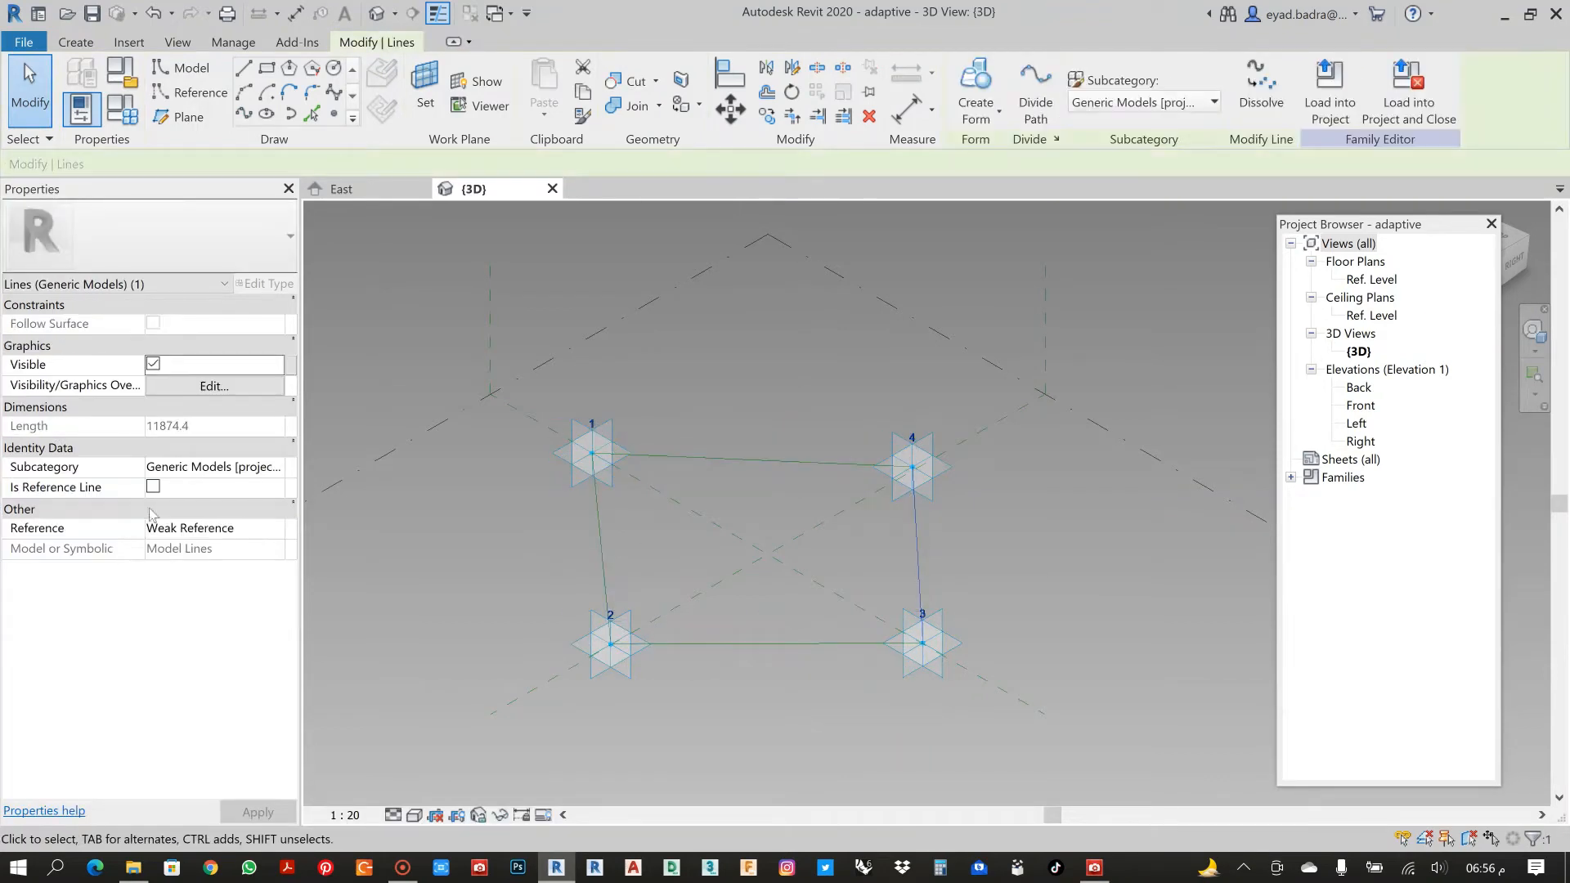
pyautogui.click(153, 488)
pyautogui.click(738, 379)
# Draw a diagonal between adaptive points 1 and 3 and make it a reference line.
pyautogui.keyDown('shift'); pyautogui.moveTo(738, 379); pyautogui.dragTo(753, 448, button='middle'); pyautogui.keyUp('shift')
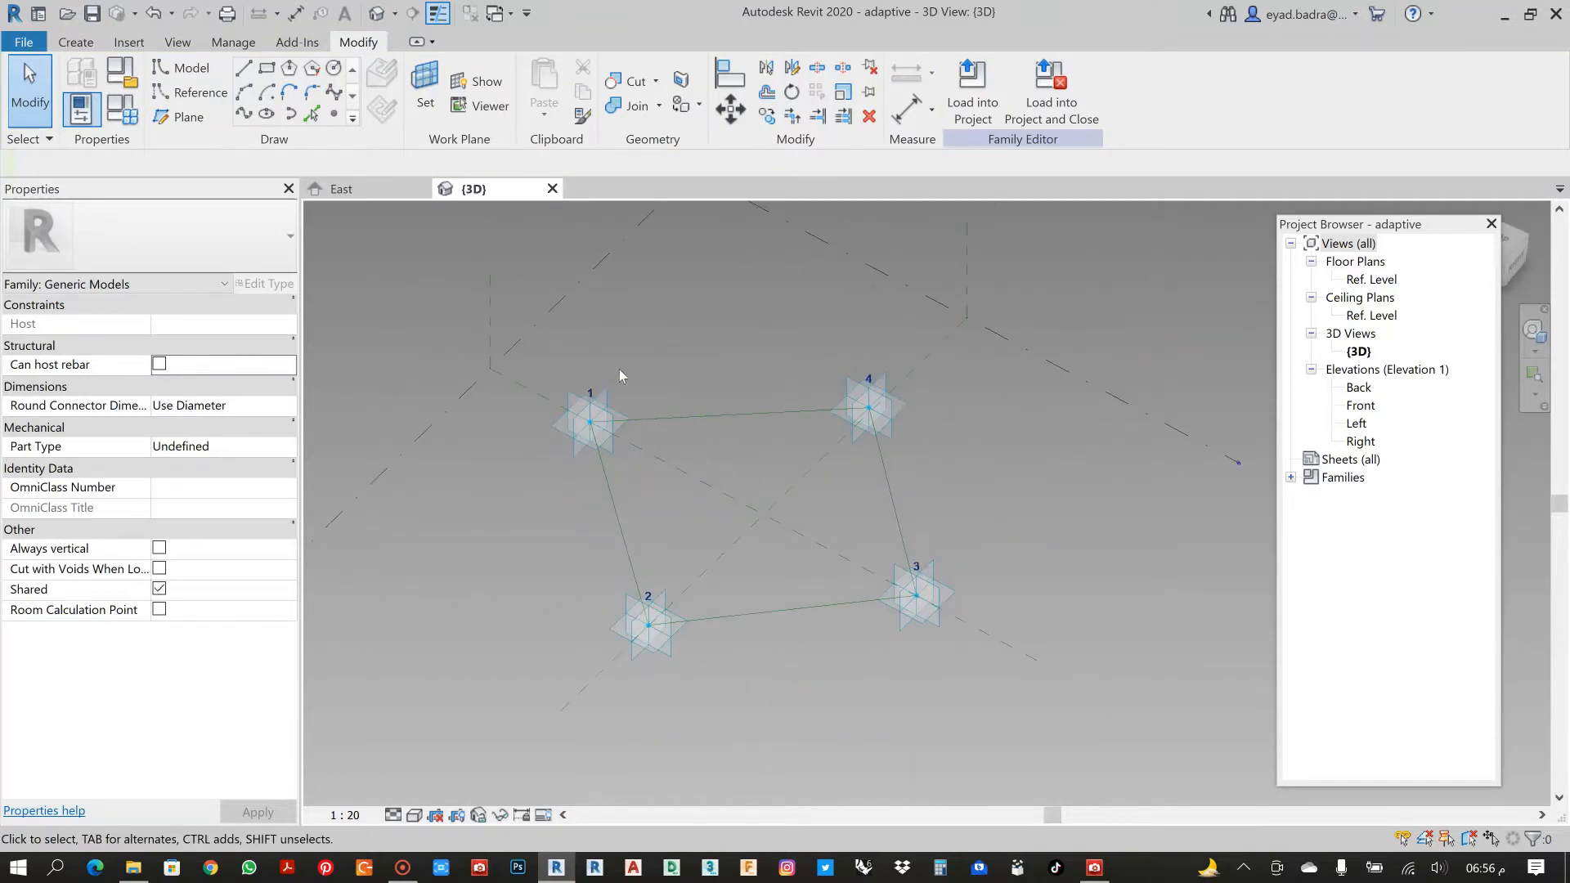
pyautogui.scroll(2, 611, 367)
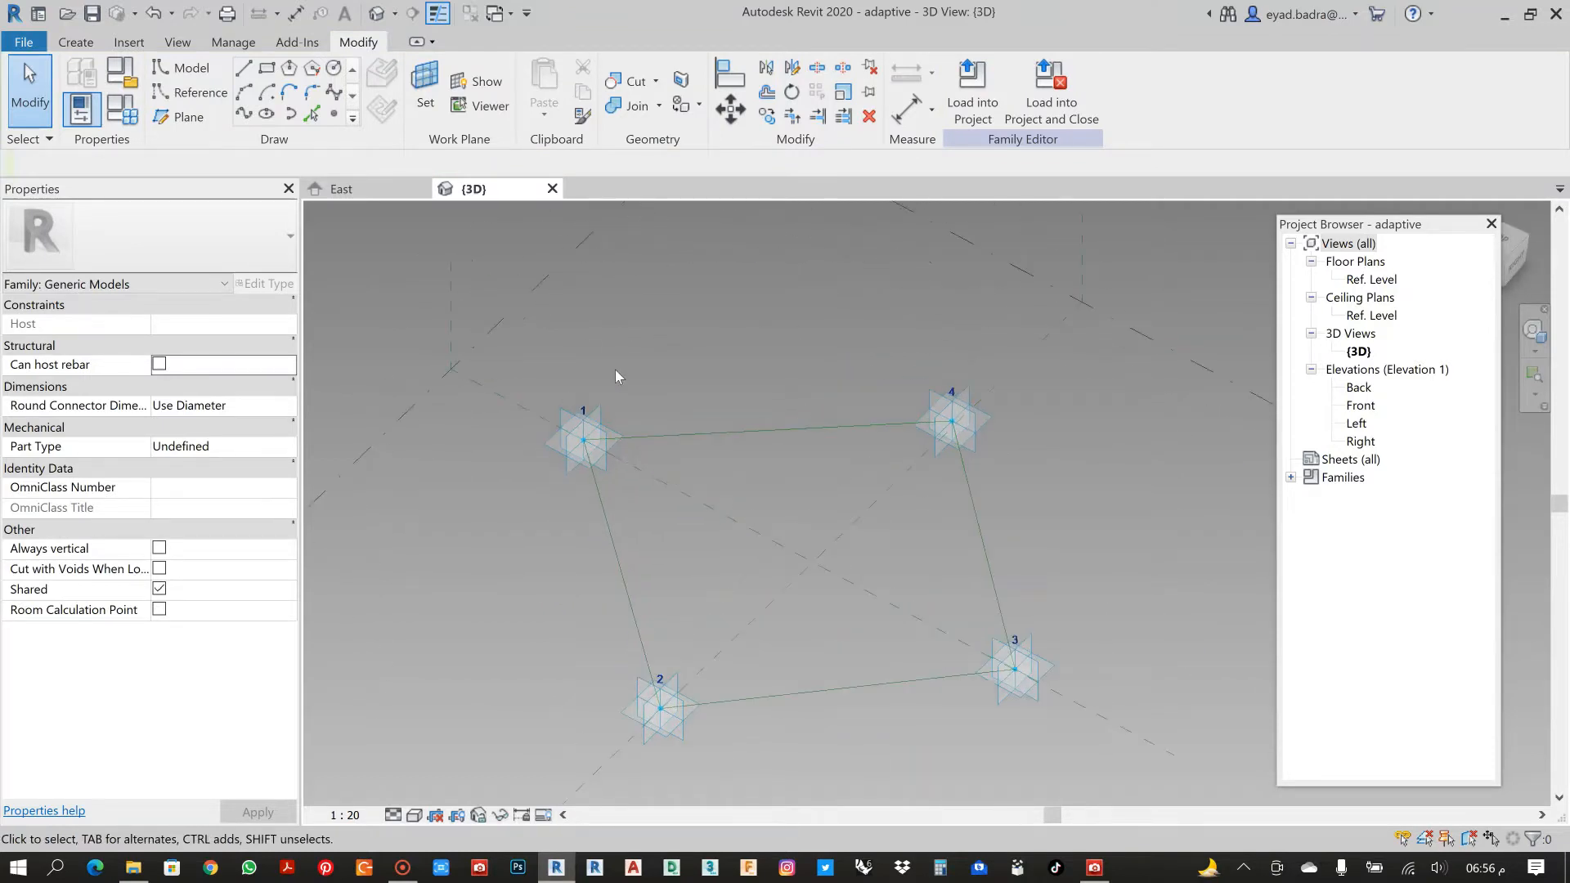
pyautogui.click(583, 440)
pyautogui.keyDown('ctrl'); pyautogui.click(1033, 687); pyautogui.keyUp('ctrl')
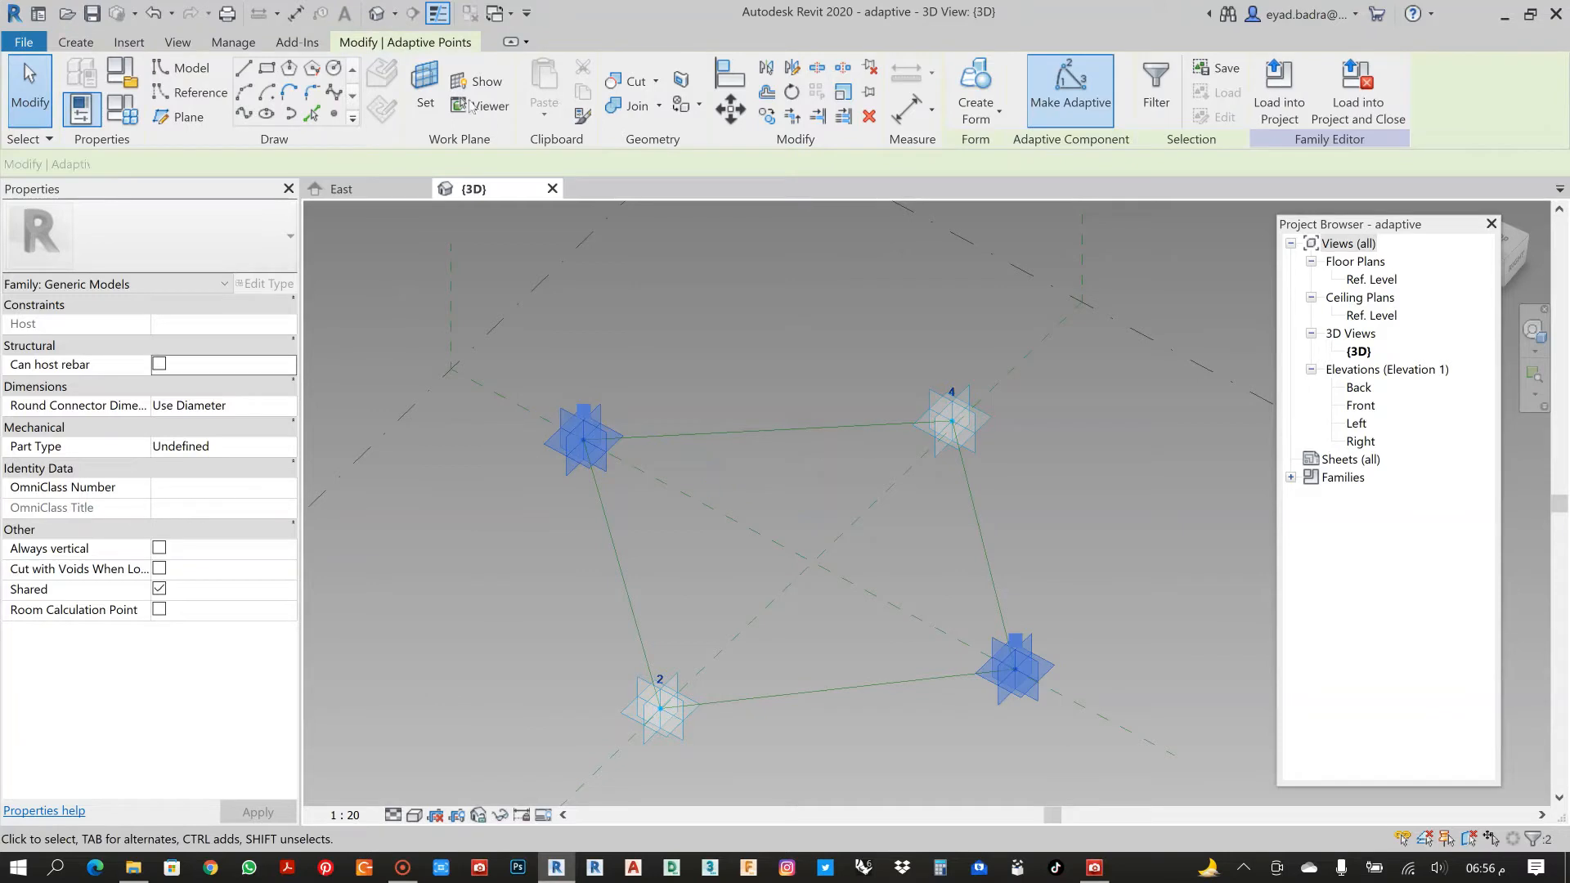
pyautogui.click(290, 114)
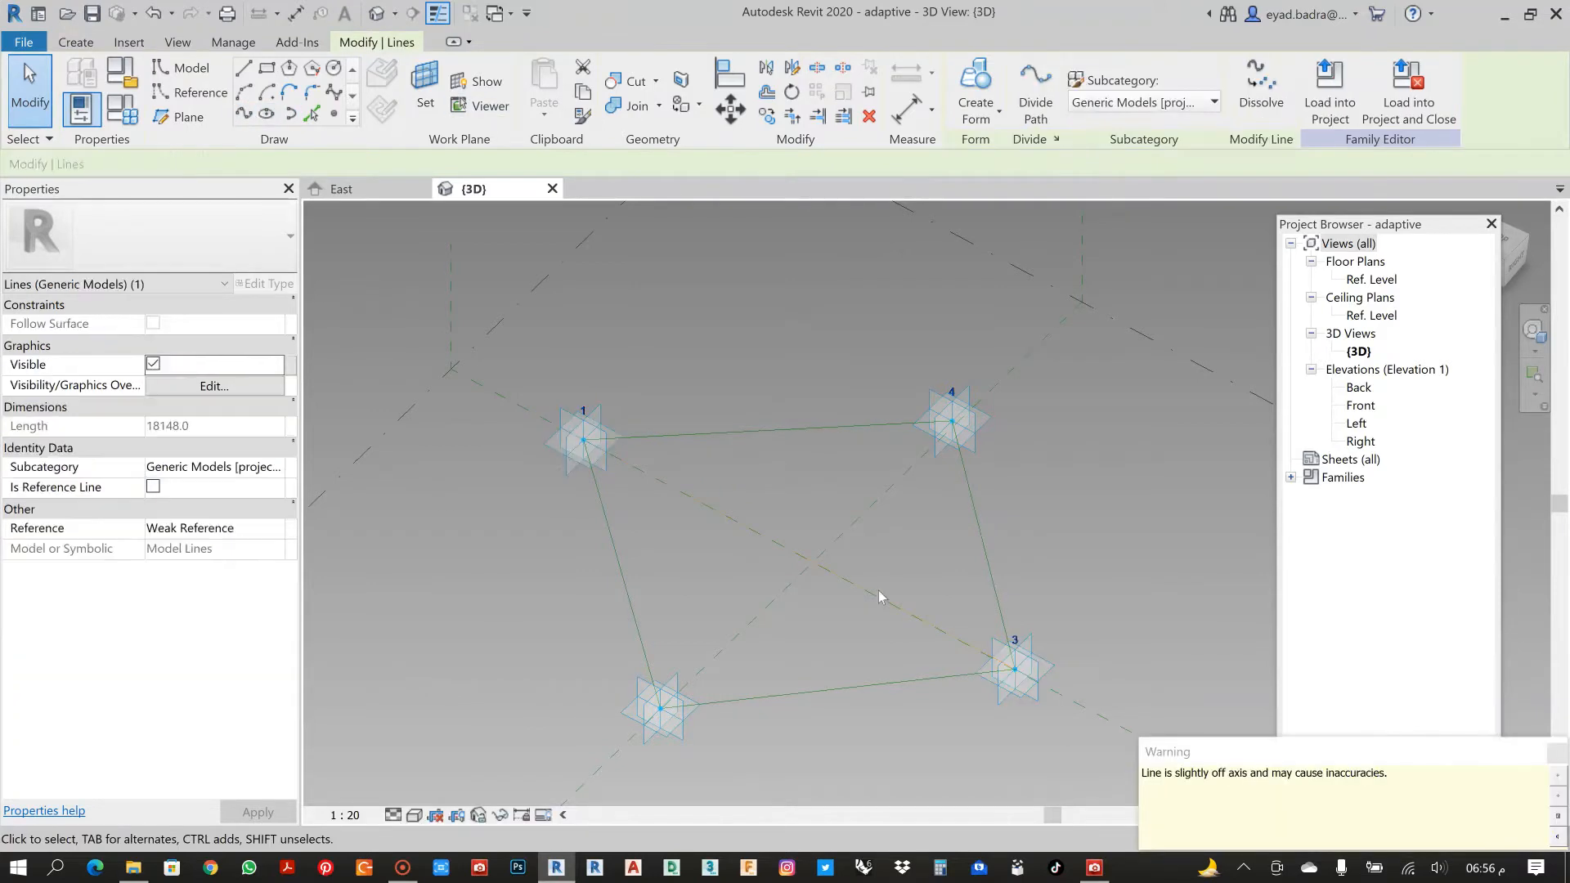
pyautogui.click(153, 487)
pyautogui.click(736, 343)
# Move adaptive point 3 outward and raise it above the reference level to test how the connected reference lines follow.
pyautogui.keyDown('shift'); pyautogui.moveTo(754, 341); pyautogui.dragTo(826, 450, button='middle'); pyautogui.keyUp('shift')
pyautogui.scroll(3, 825, 478)
pyautogui.moveTo(825, 479); pyautogui.dragTo(807, 433, button='middle')
pyautogui.scroll(-2, 795, 464)
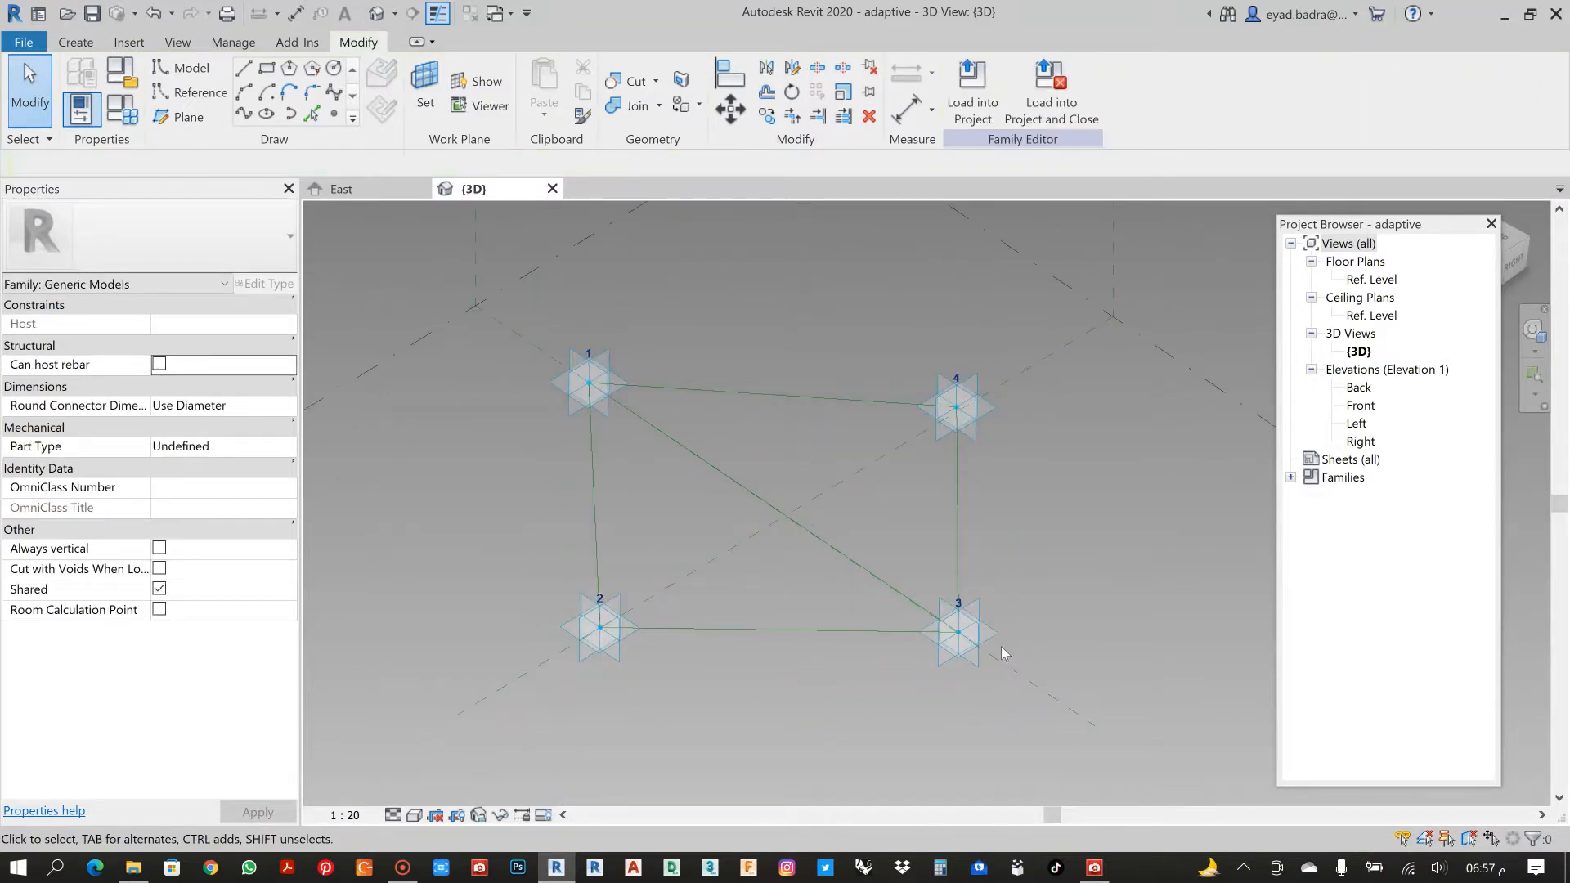
pyautogui.click(992, 644)
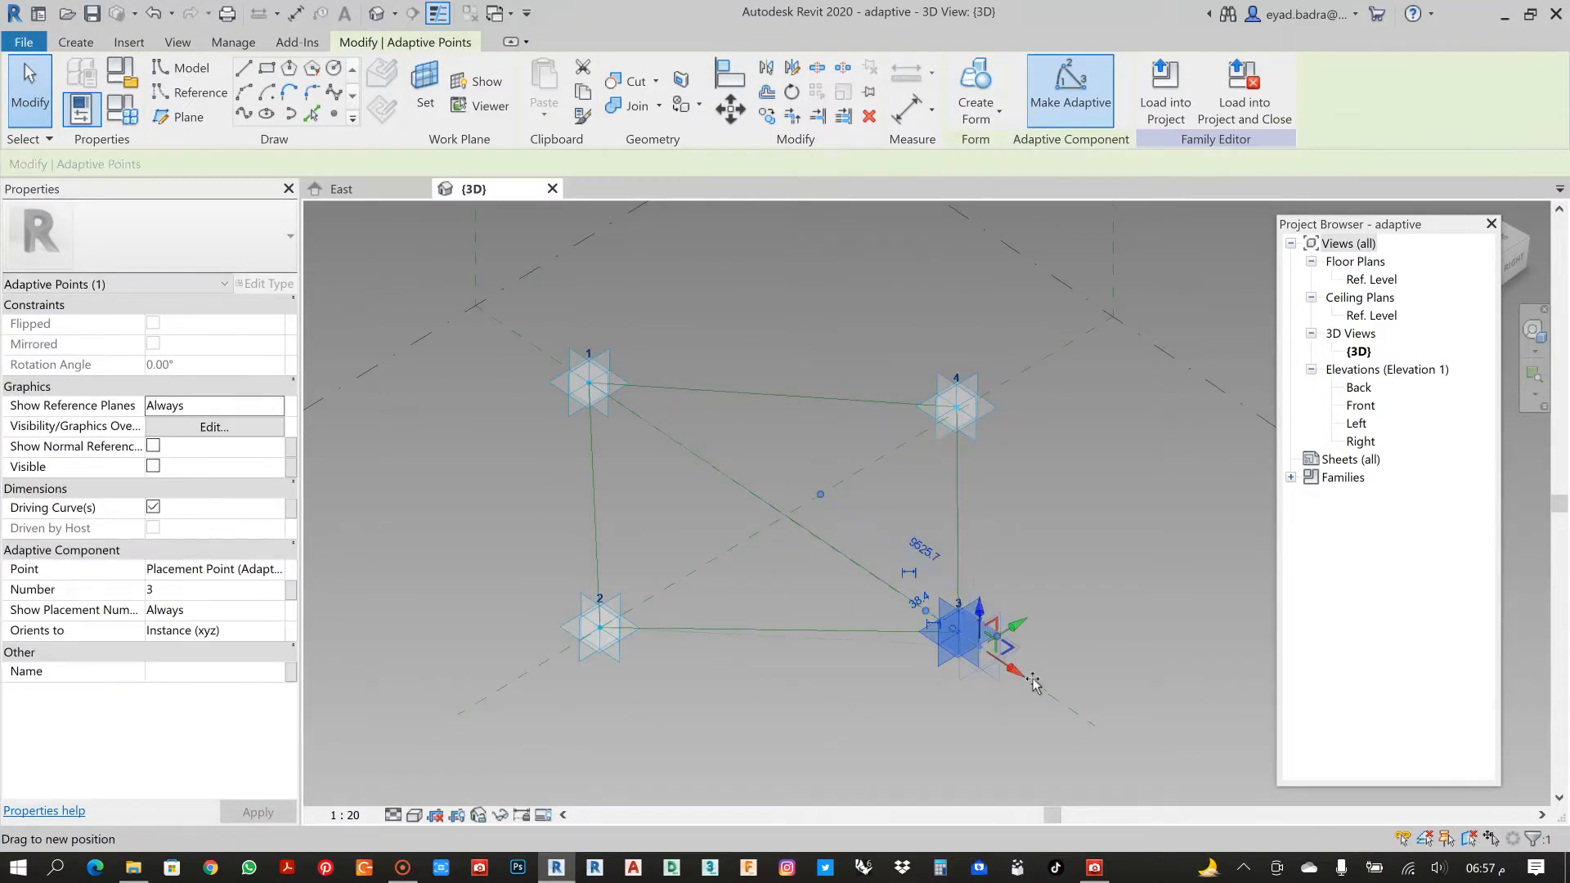
pyautogui.keyDown('shift'); pyautogui.moveTo(1090, 620); pyautogui.dragTo(1107, 572, button='middle'); pyautogui.keyUp('shift')
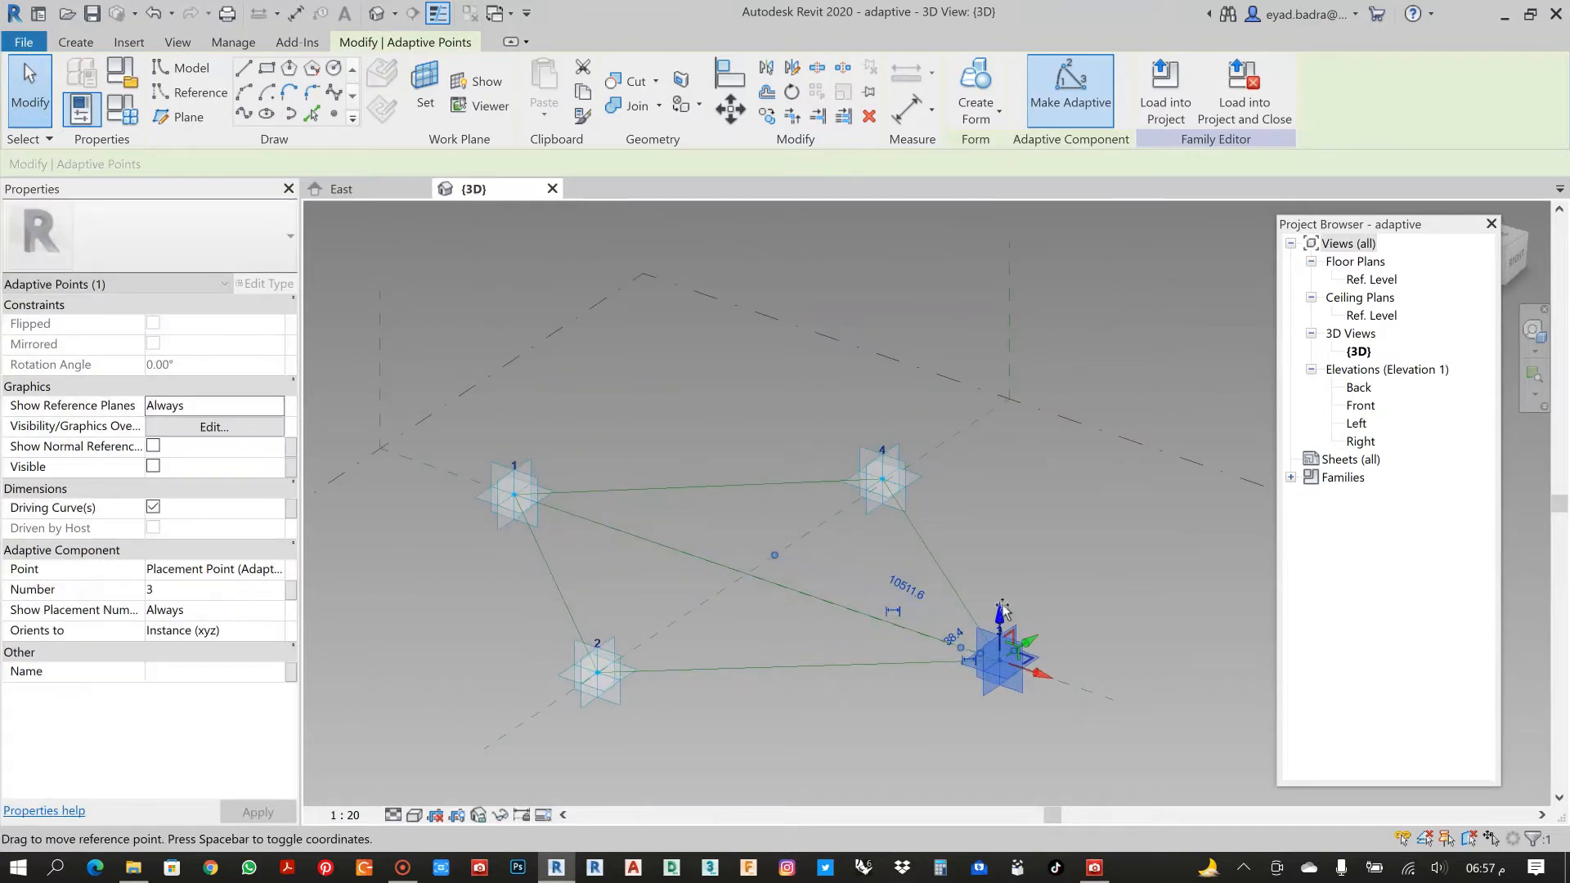
pyautogui.press('Escape')
pyautogui.scroll(2, 684, 518)
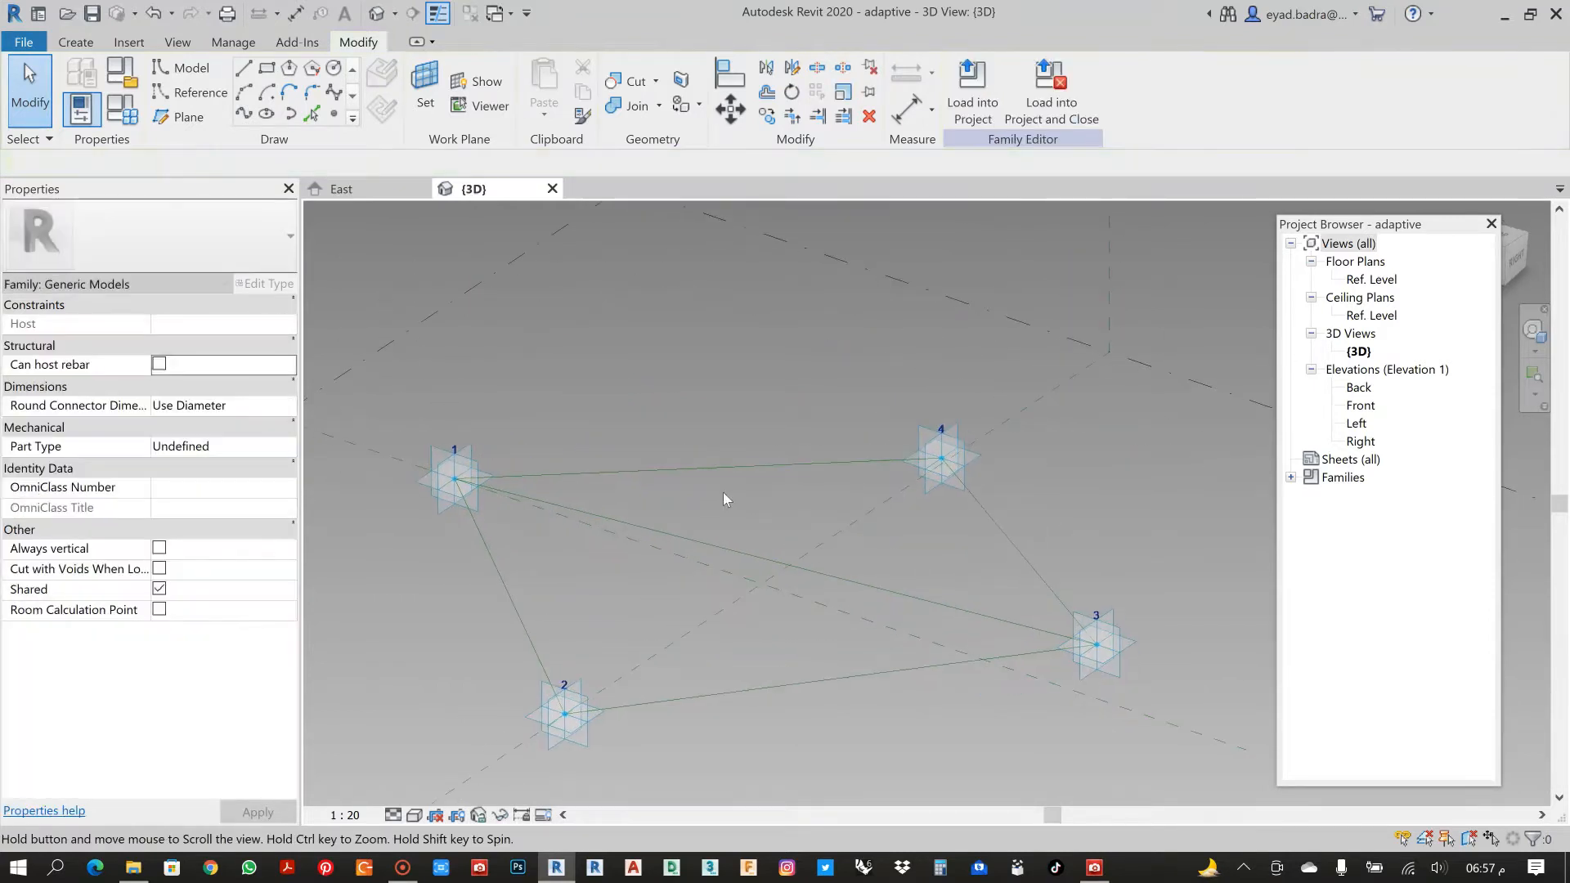
pyautogui.keyDown('shift'); pyautogui.moveTo(723, 493); pyautogui.dragTo(785, 507, button='middle'); pyautogui.keyUp('shift')
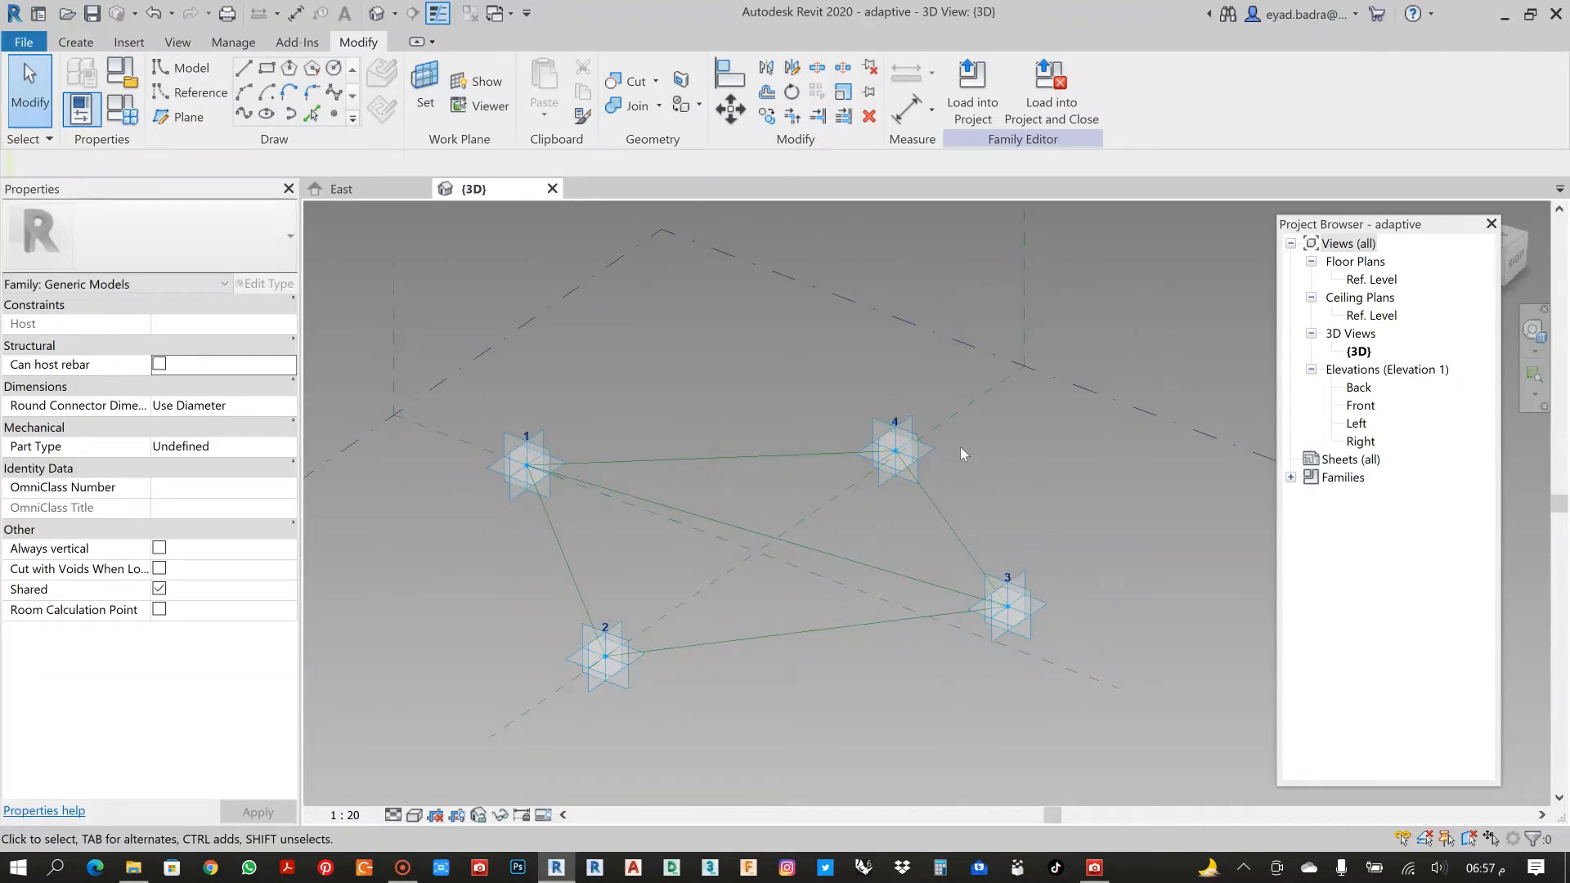
# Place a reference point at the midpoint of the diagonal reference line between adaptive points 1 and 3.
pyautogui.click(334, 114)
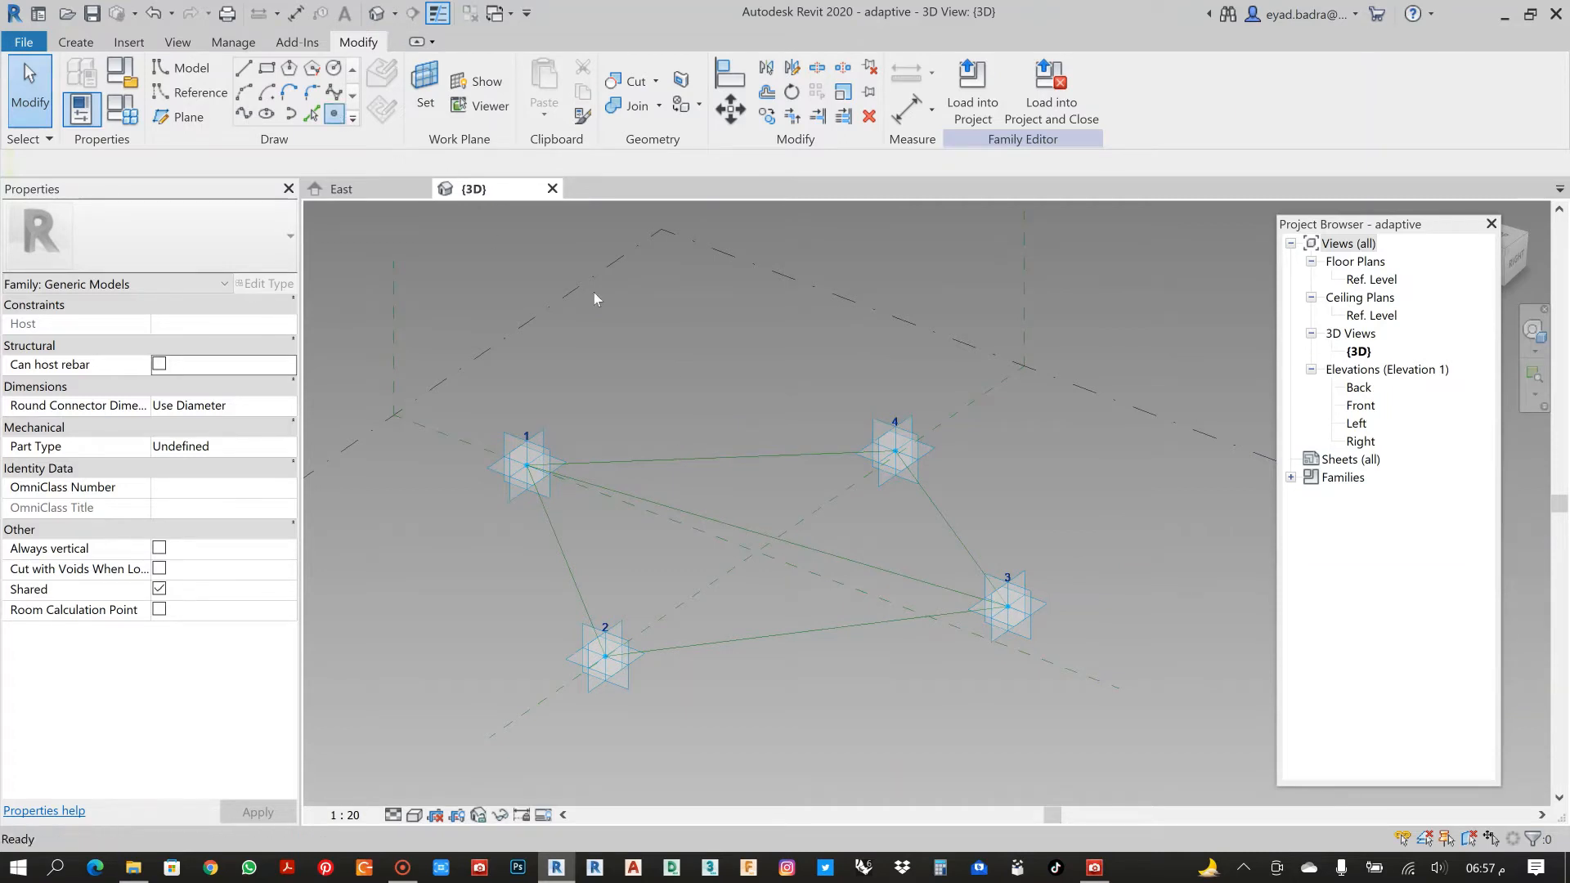
pyautogui.click(767, 536)
pyautogui.press('Escape')
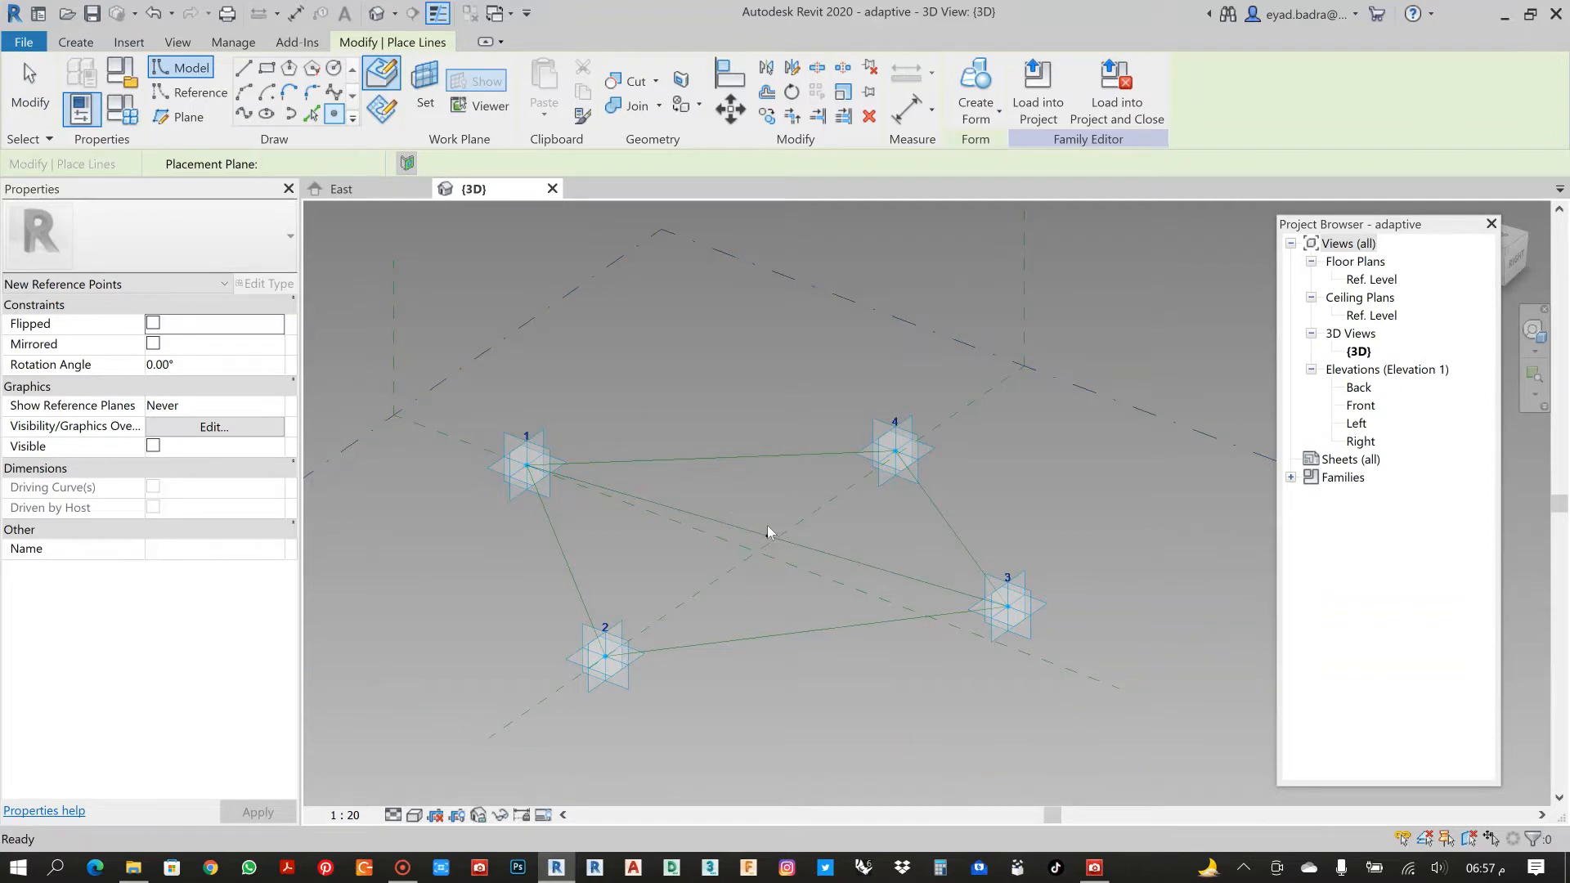
pyautogui.press('Escape')
pyautogui.click(801, 582)
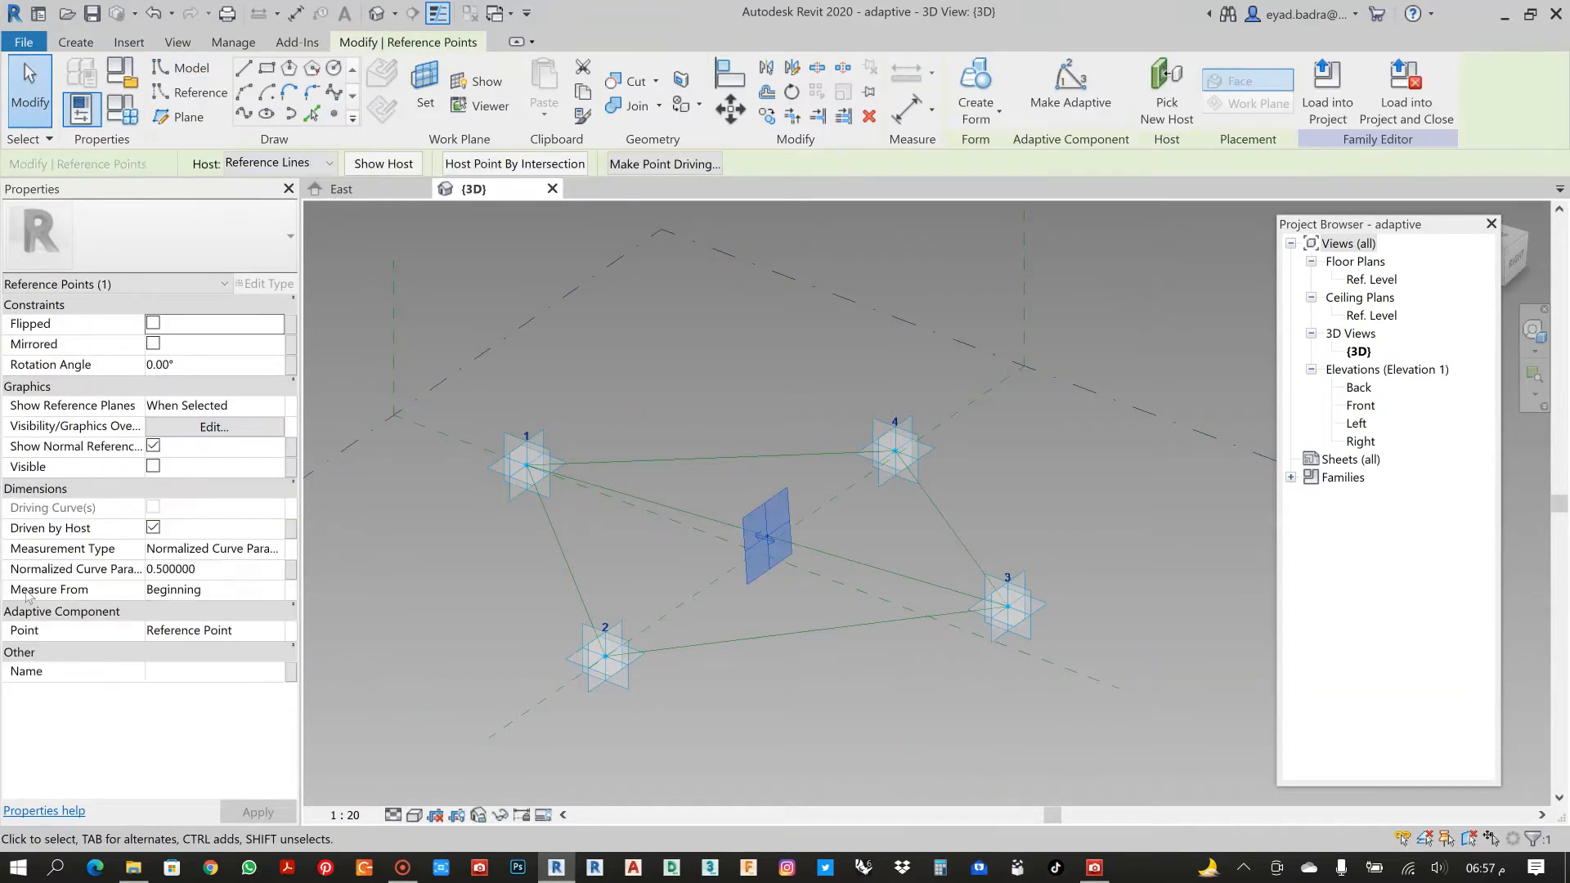
pyautogui.click(797, 362)
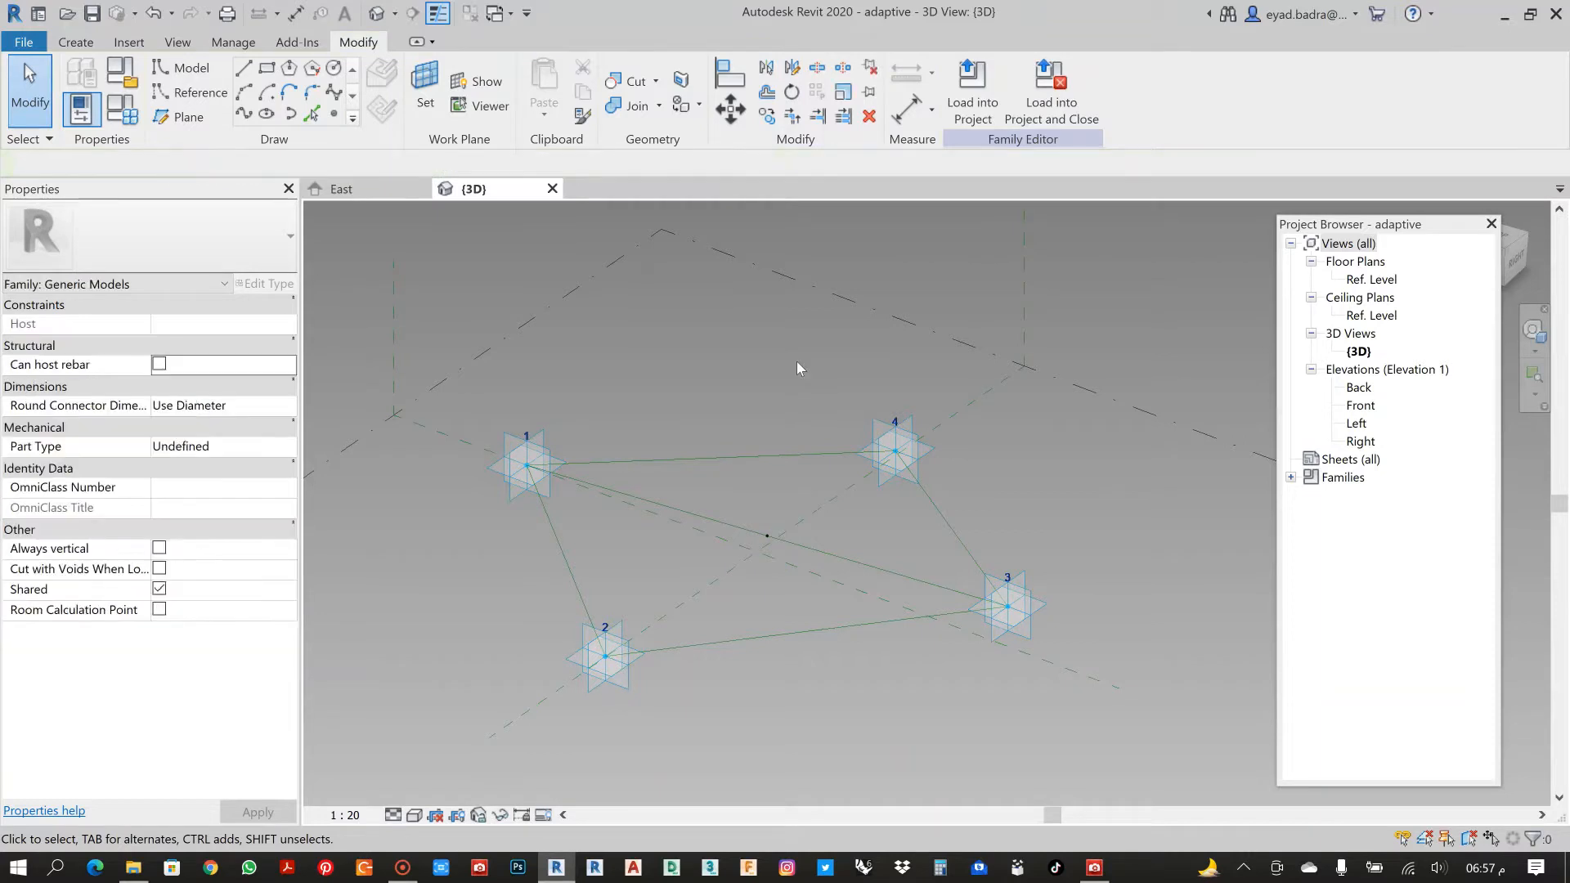
# Connect adaptive point 4 to the diagonal's midpoint with a line and make it a reference line.
pyautogui.moveTo(808, 381); pyautogui.dragTo(799, 380, button='middle')
pyautogui.click(909, 453)
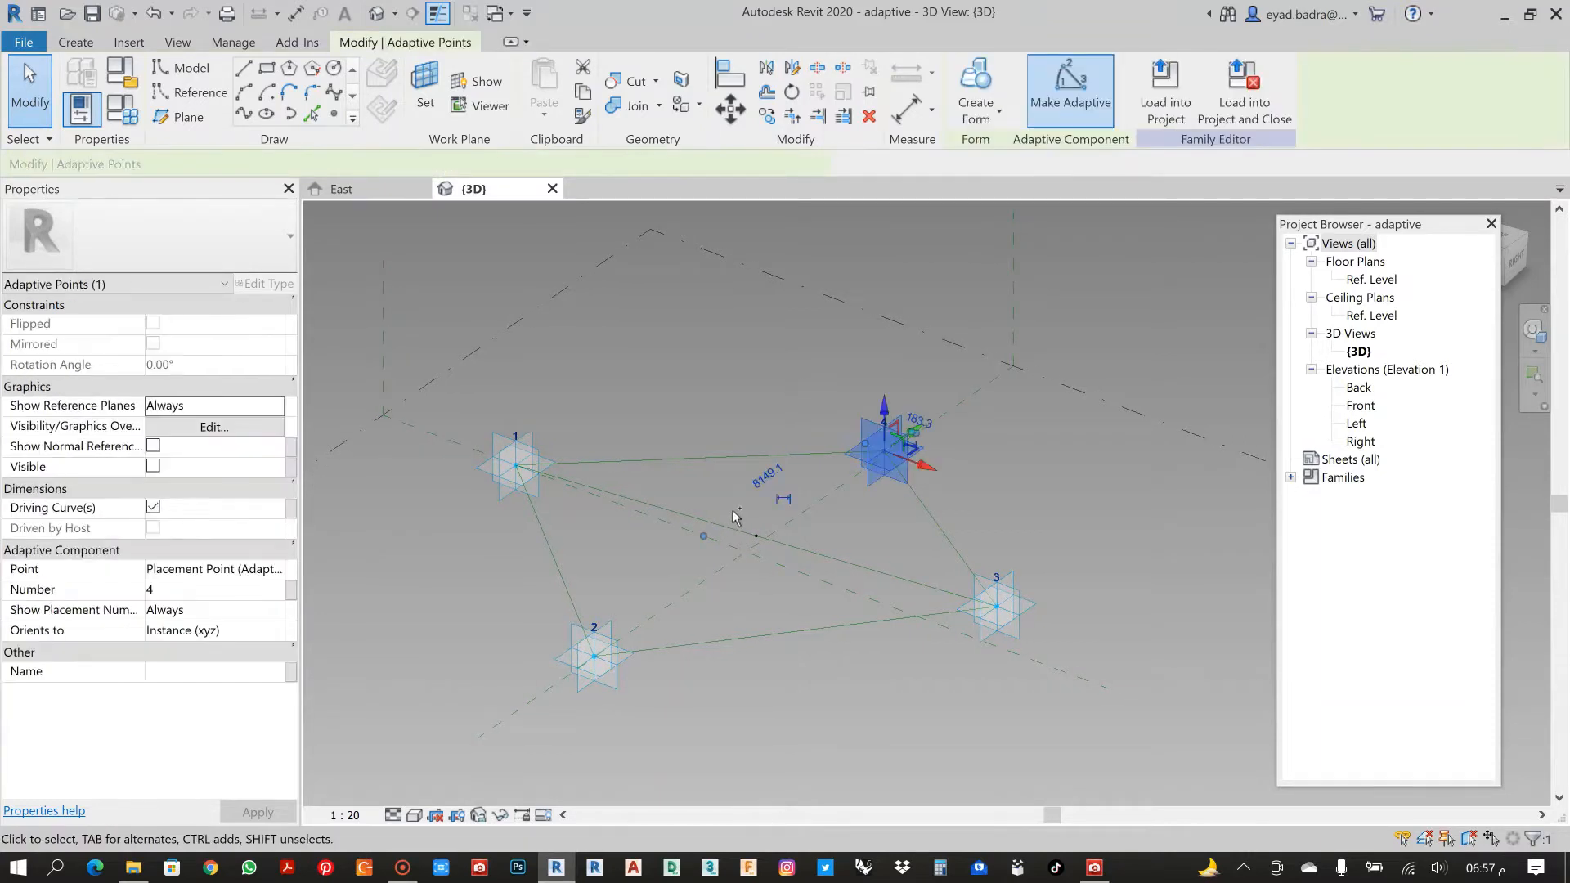
pyautogui.keyDown('ctrl'); pyautogui.click(773, 558); pyautogui.keyUp('ctrl')
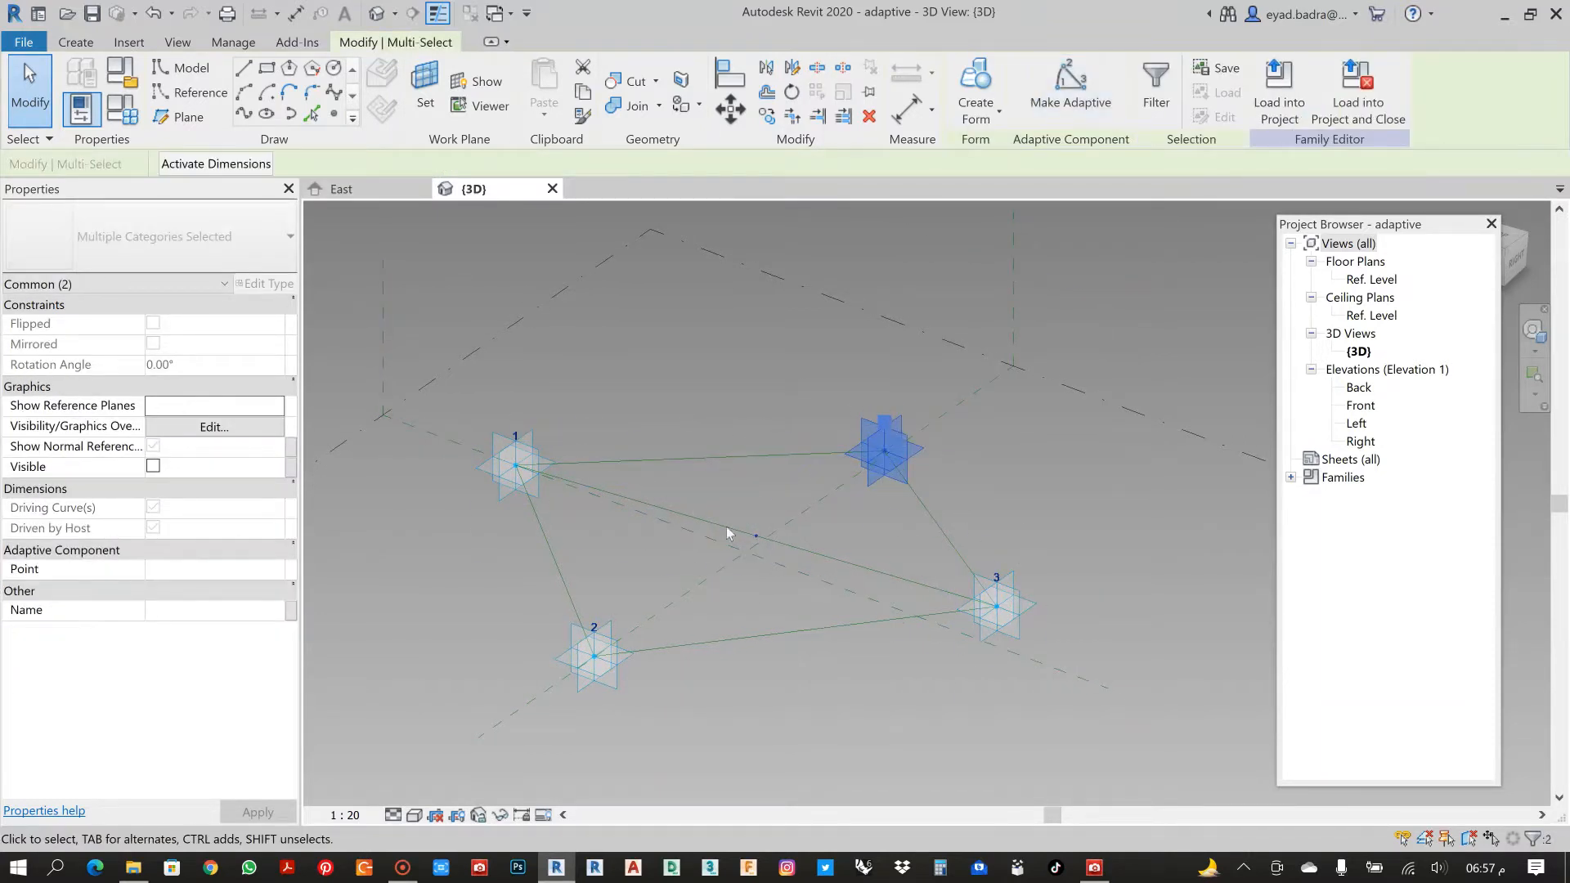
pyautogui.click(755, 535)
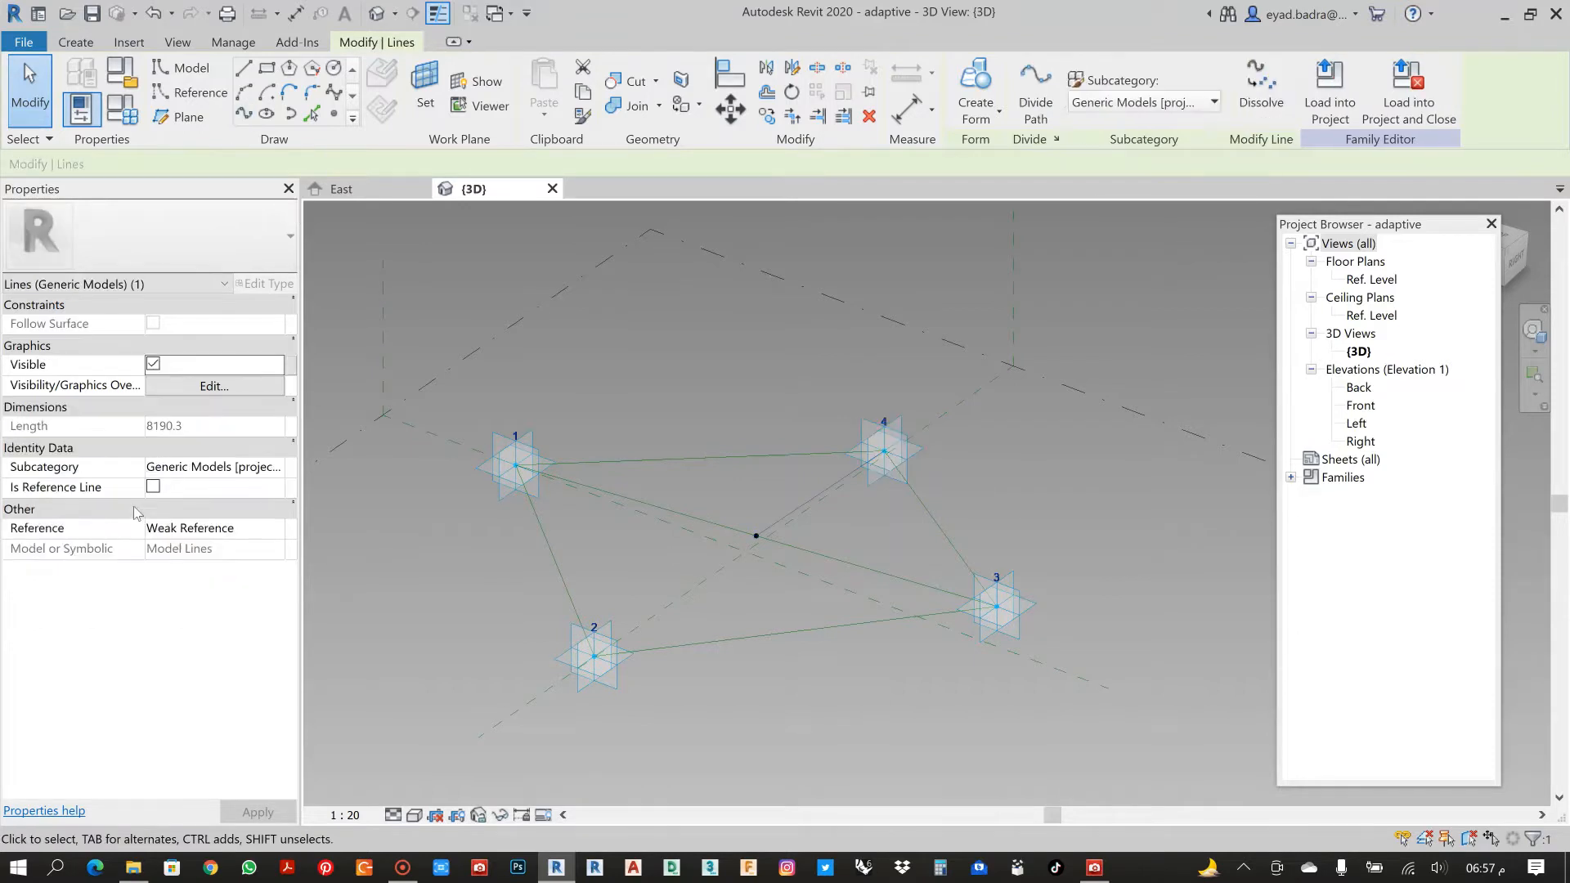
pyautogui.click(153, 487)
pyautogui.click(785, 365)
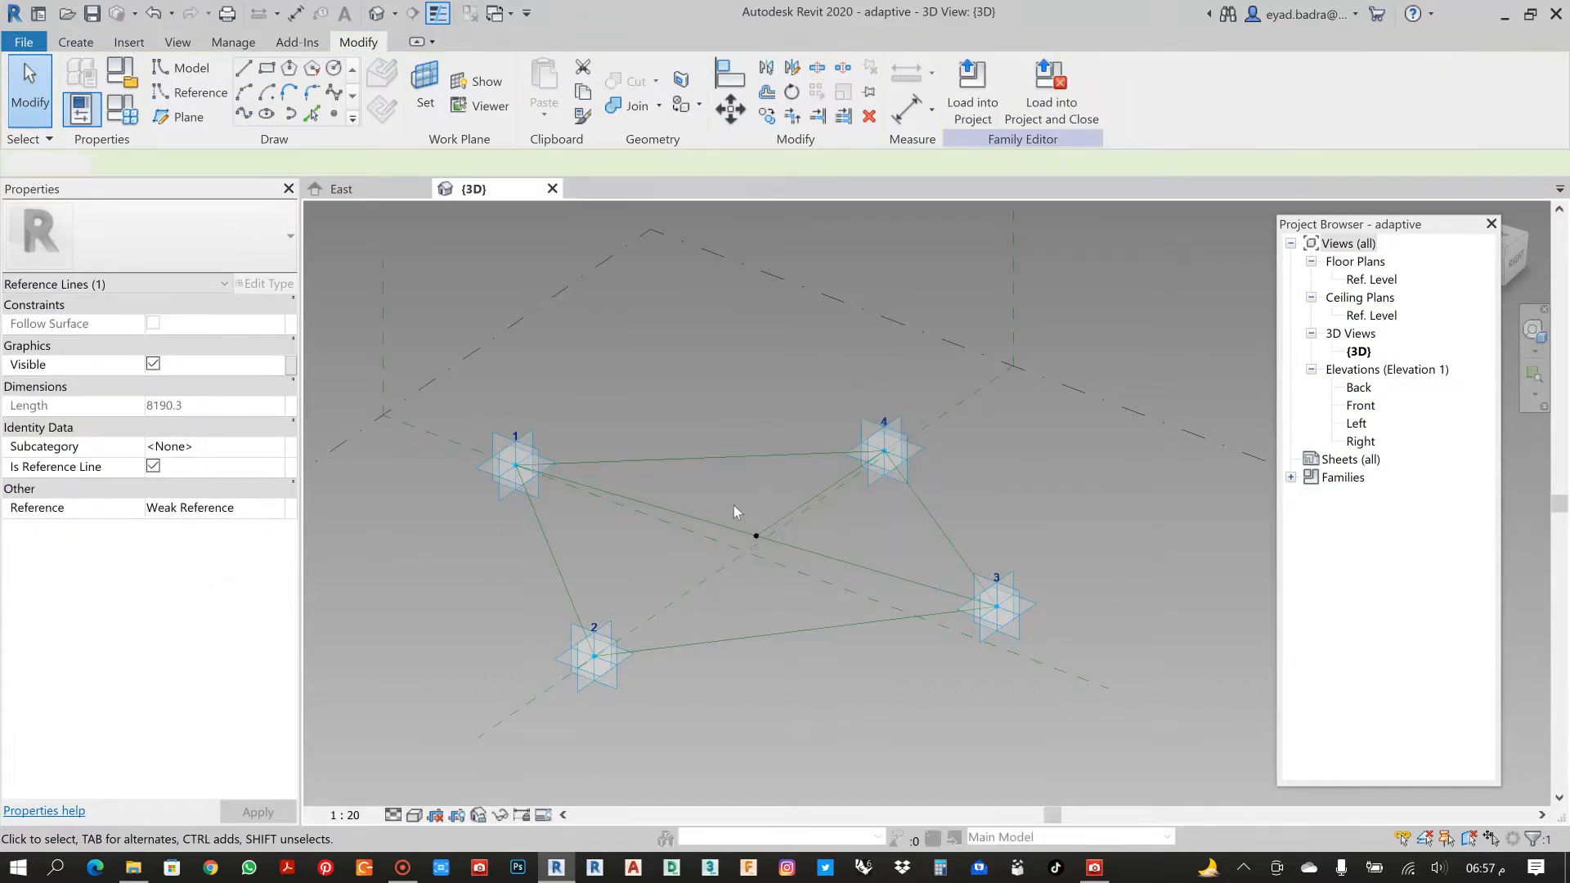
# Connect the diagonal's midpoint to adaptive point 2 with a line and make it a reference line.
pyautogui.click(781, 571)
pyautogui.keyDown('ctrl'); pyautogui.click(595, 653); pyautogui.keyUp('ctrl')
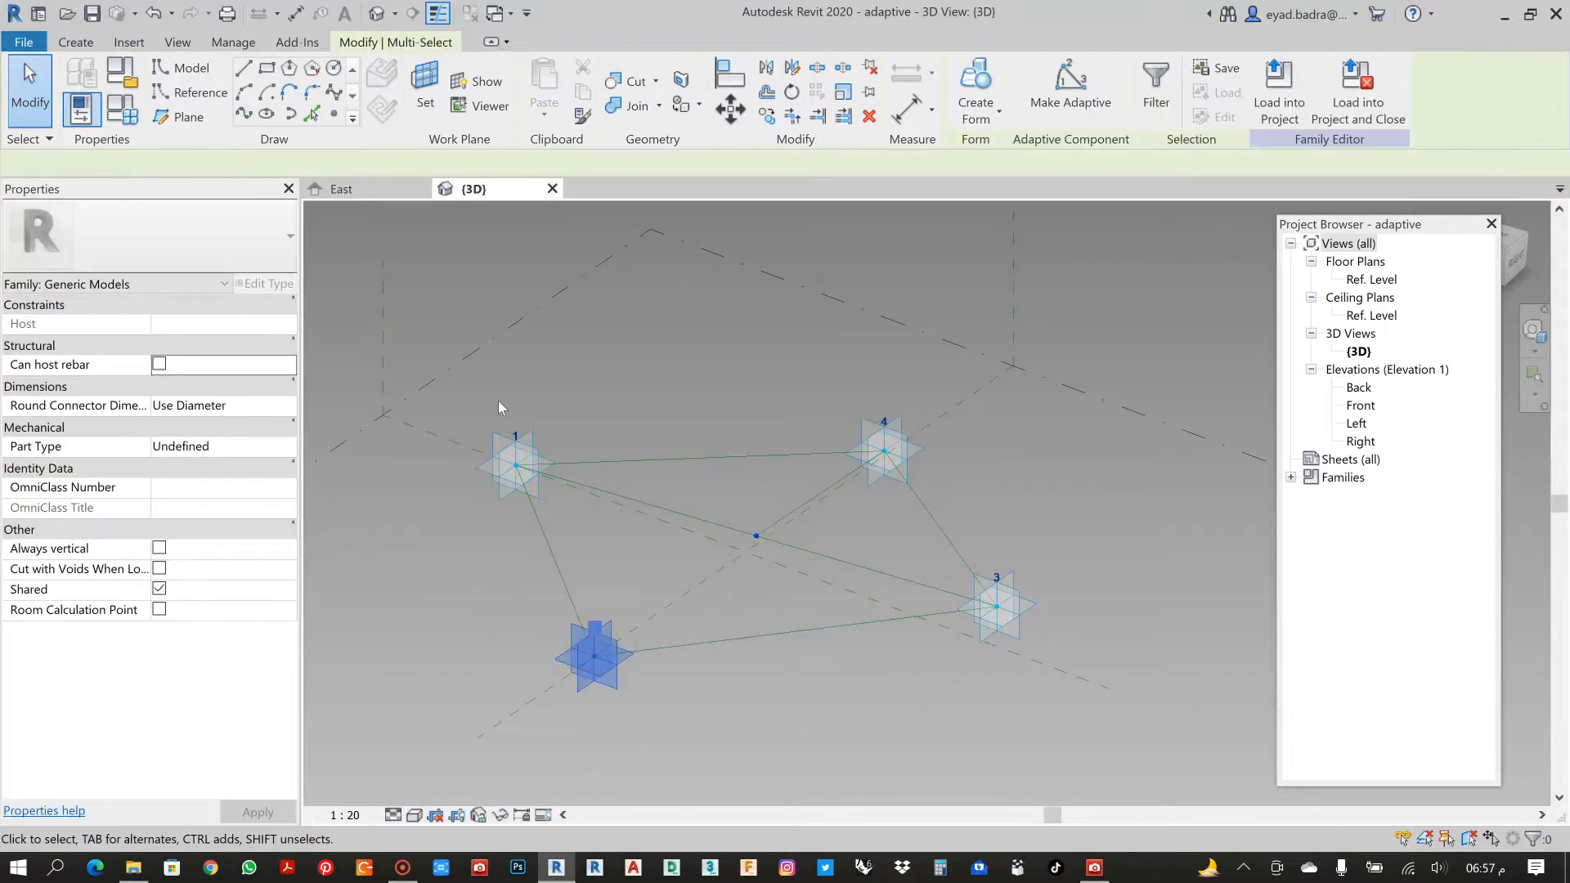
pyautogui.click(244, 115)
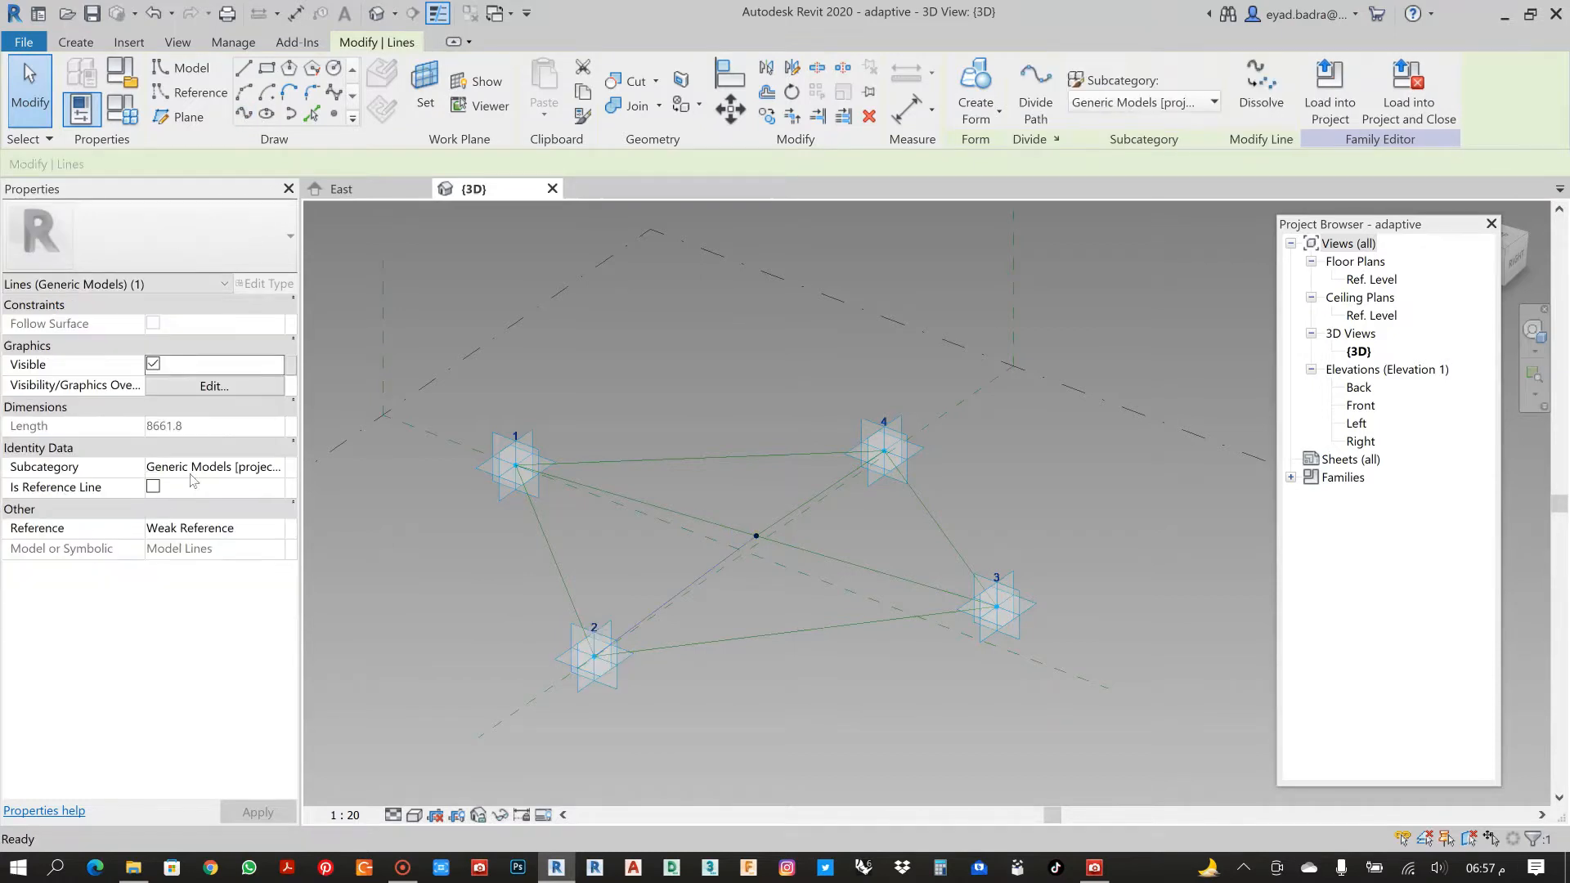
pyautogui.click(152, 488)
pyautogui.click(694, 355)
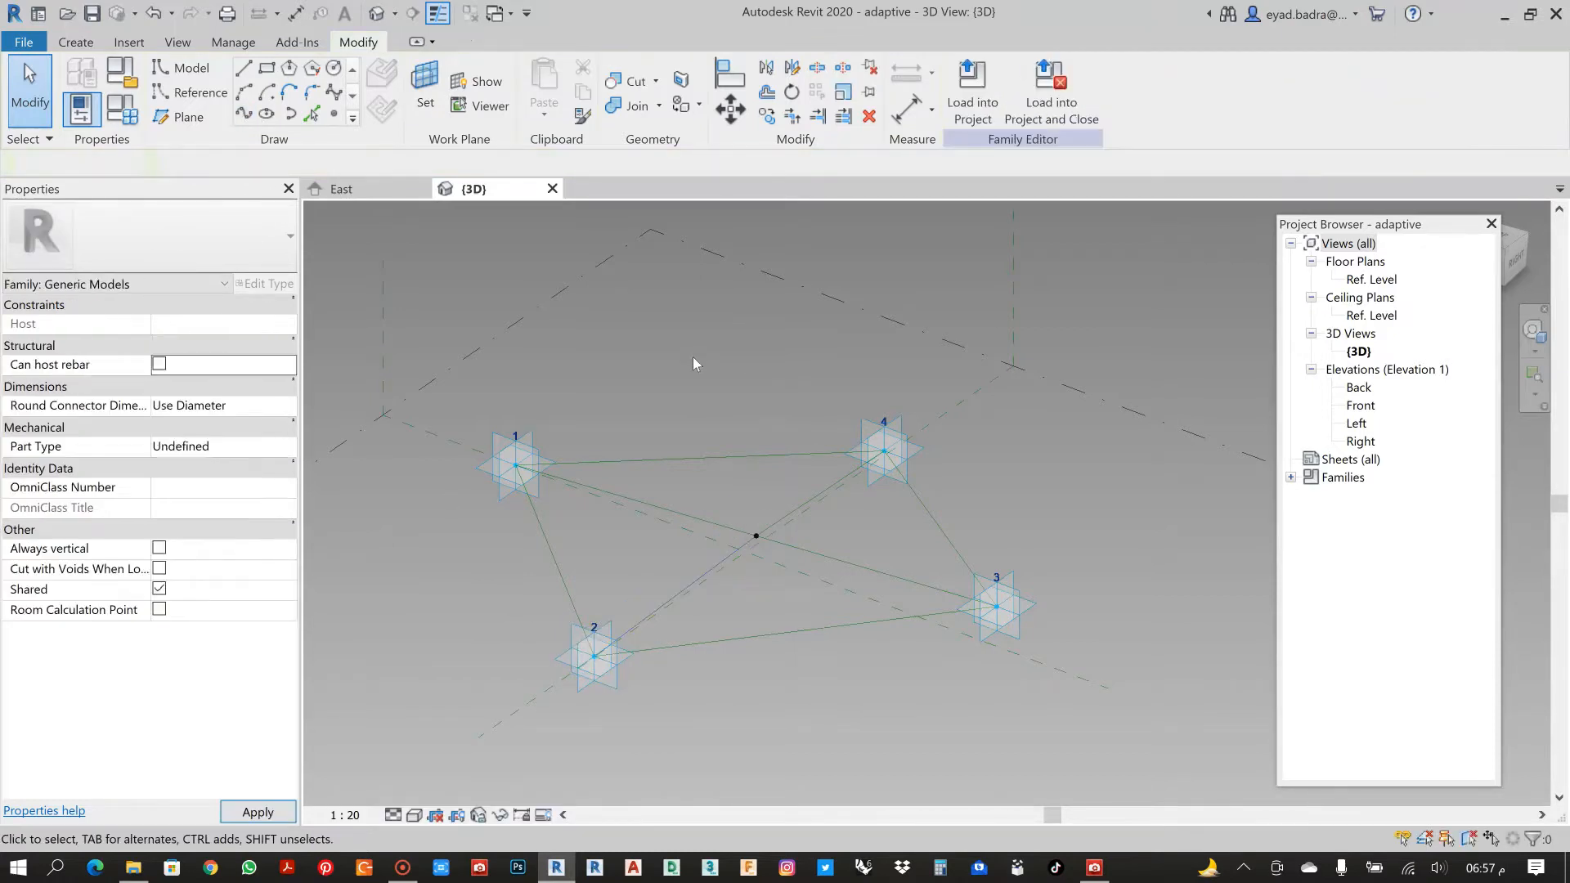
# Examine the facade panel reference images in ACDSee Quick View and compare their shape with the adaptive point layout.
pyautogui.keyDown('shift'); pyautogui.moveTo(738, 434); pyautogui.dragTo(754, 482, button='middle'); pyautogui.keyUp('shift')
pyautogui.scroll(-1, 741, 438)
pyautogui.scroll(1, 741, 438)
pyautogui.moveTo(744, 415); pyautogui.dragTo(739, 449, button='middle')
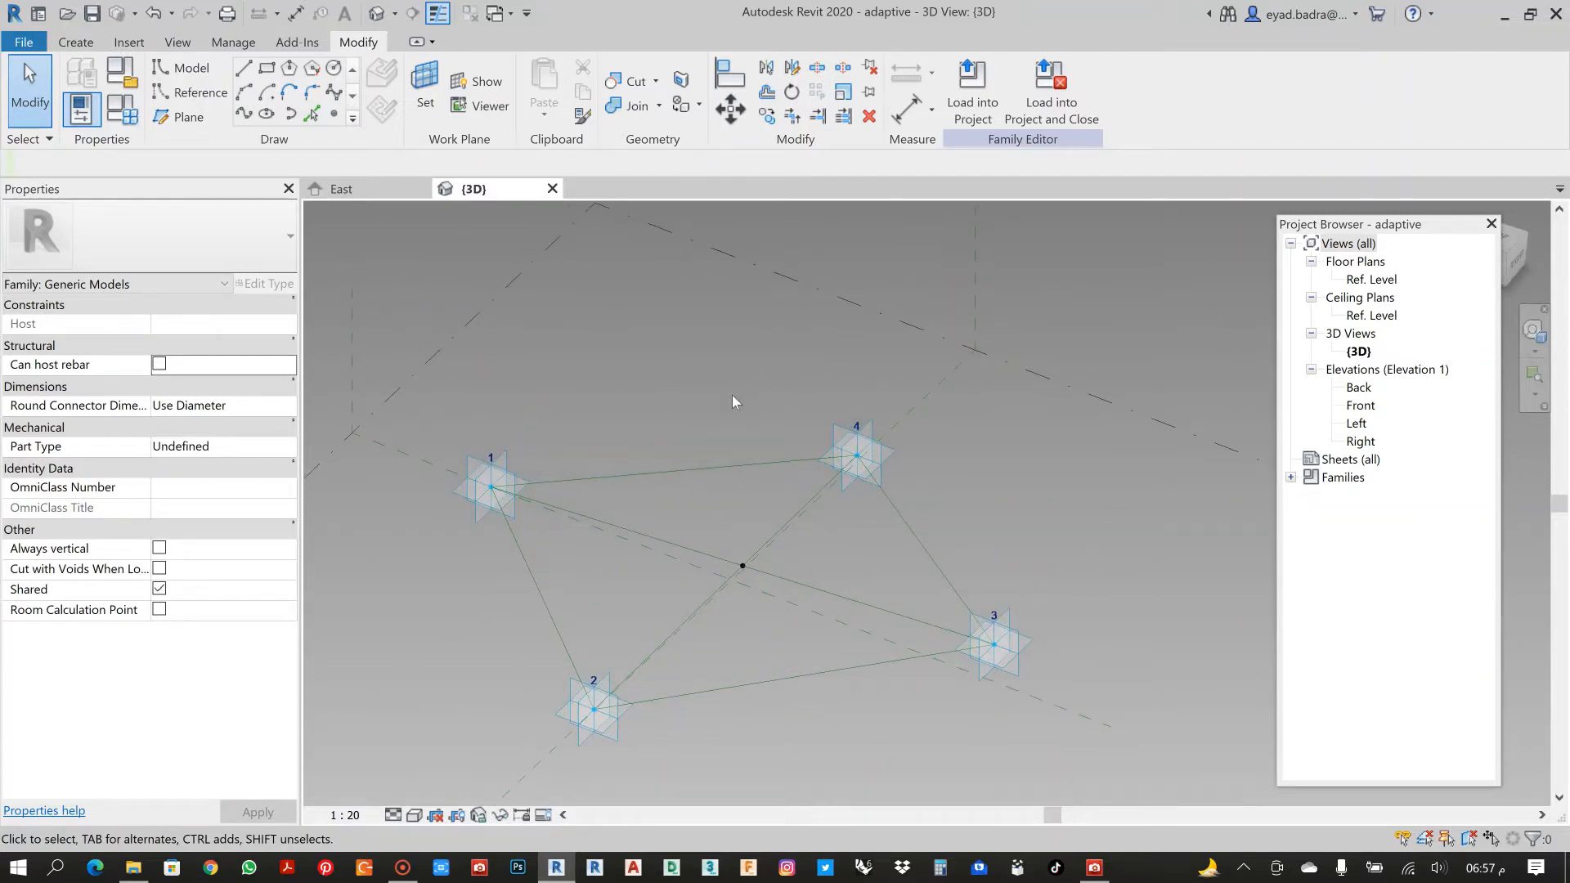
pyautogui.click(1095, 867)
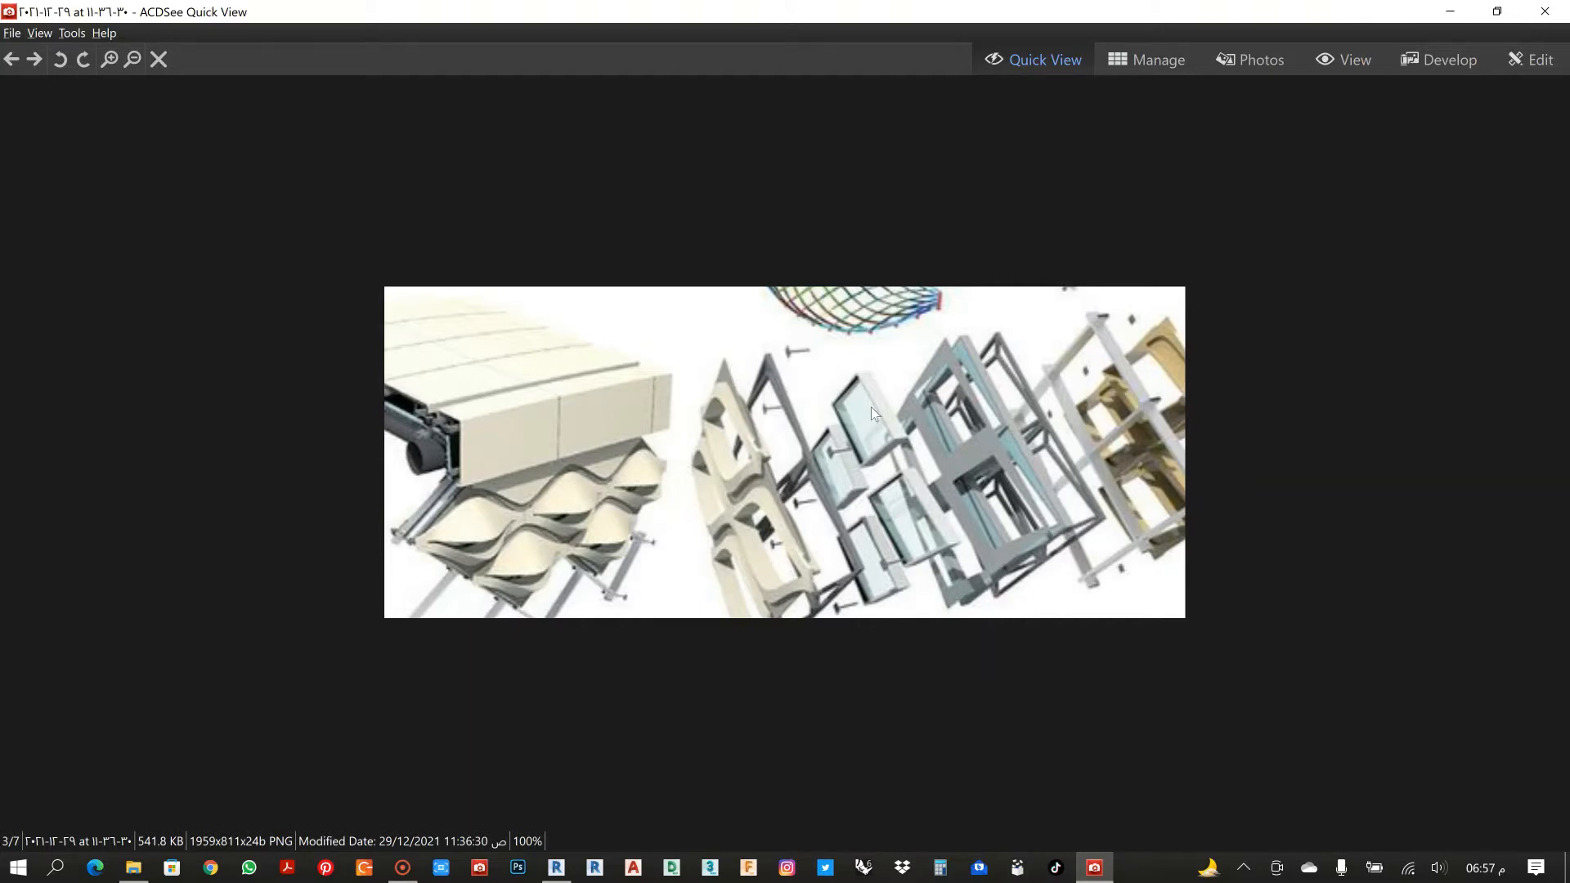
pyautogui.click(1450, 11)
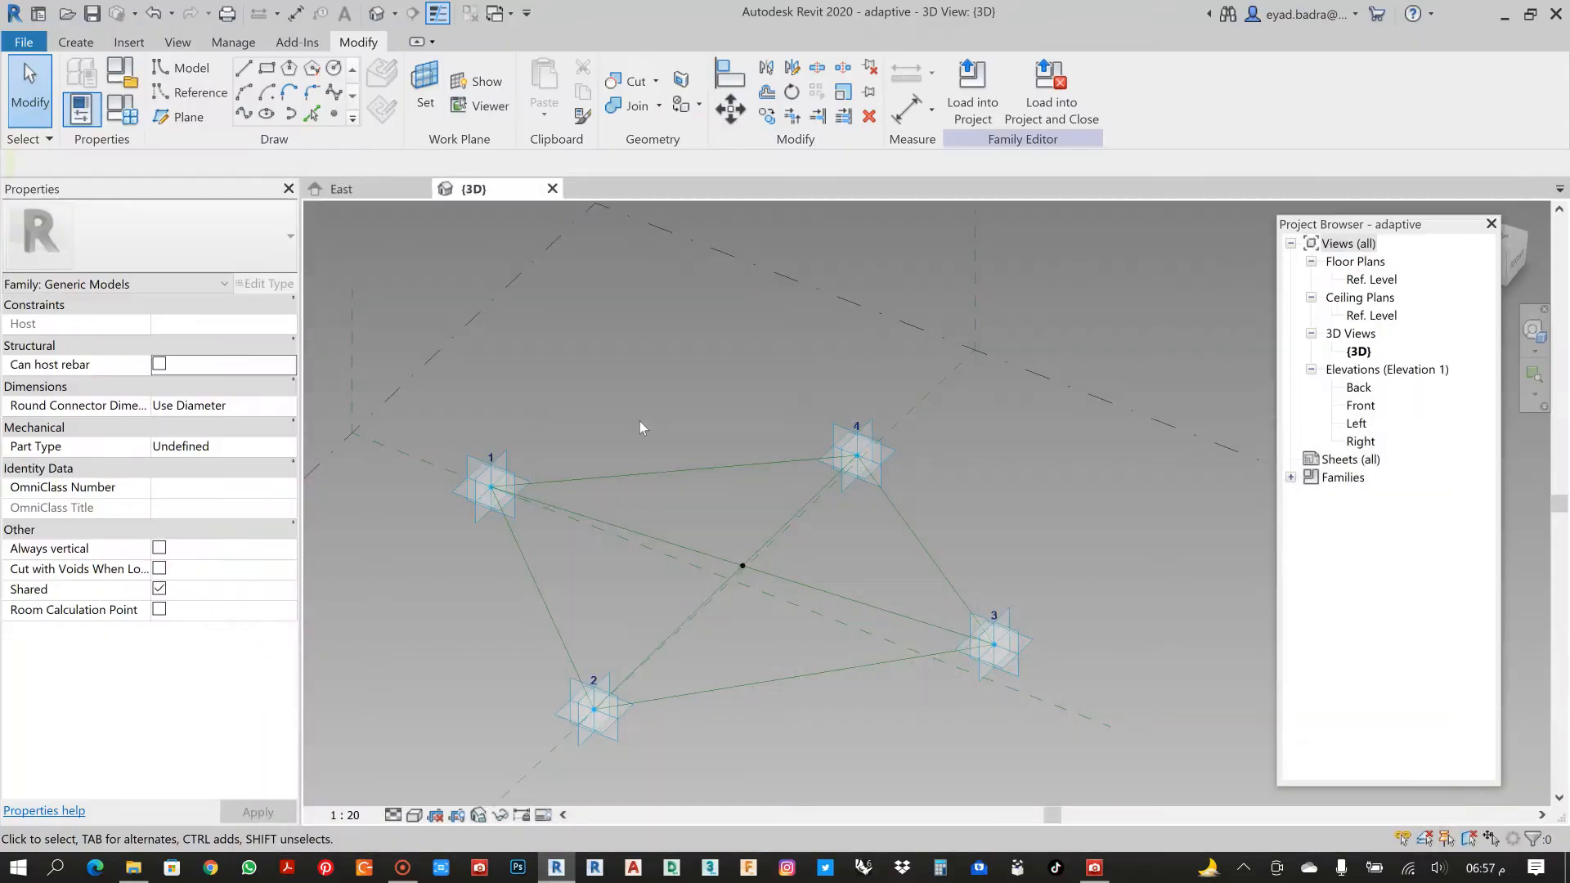
pyautogui.scroll(2, 679, 393)
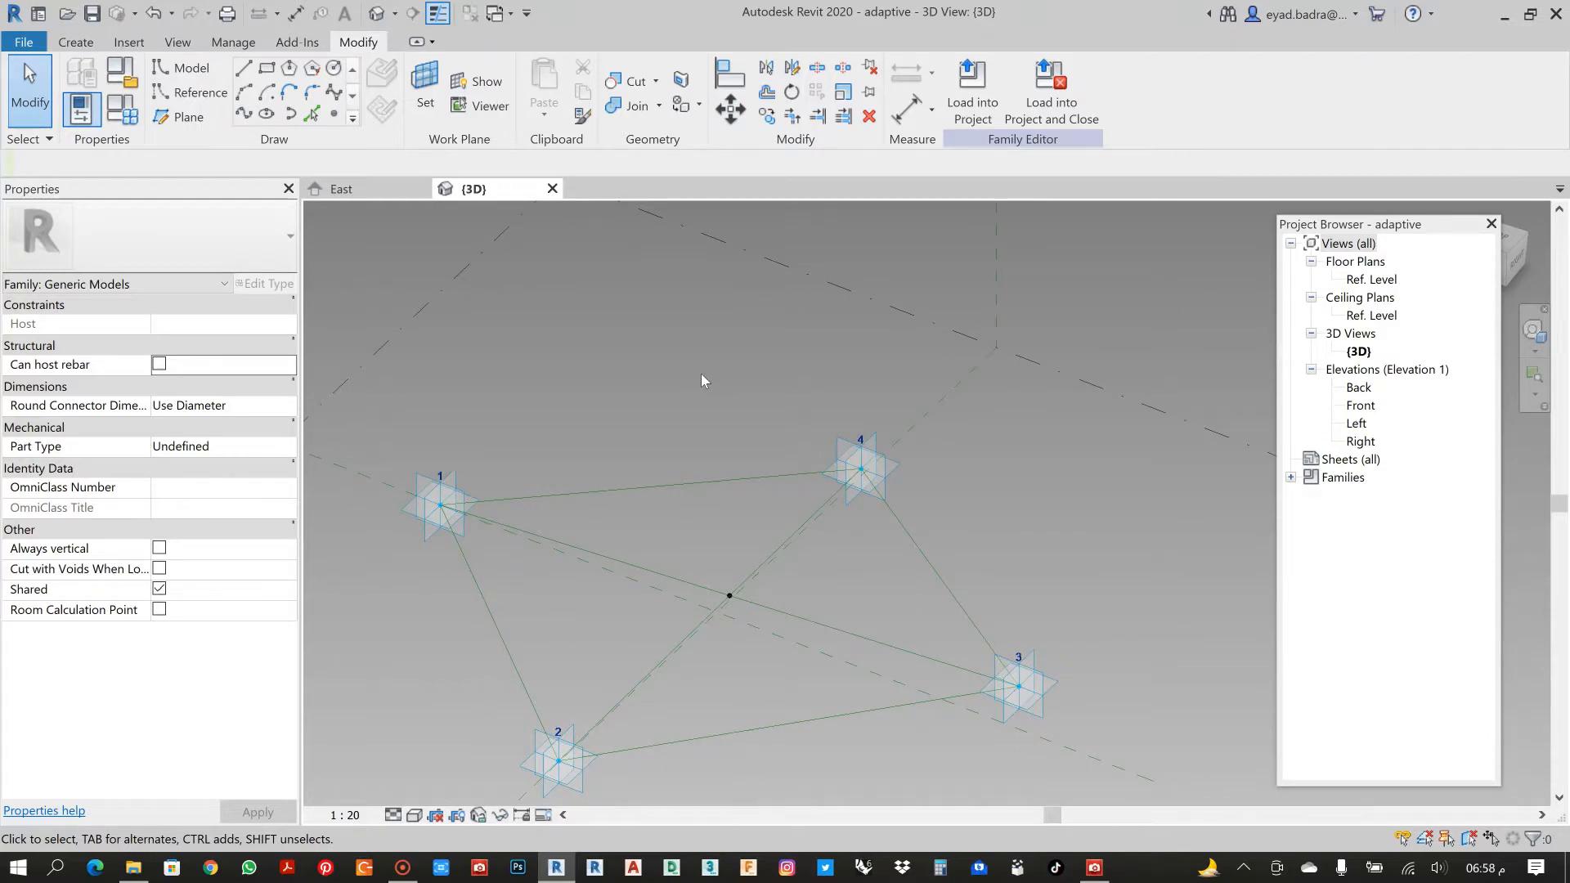
pyautogui.keyDown('shift'); pyautogui.moveTo(702, 380); pyautogui.dragTo(687, 427, button='middle'); pyautogui.keyUp('shift')
pyautogui.click(1095, 867)
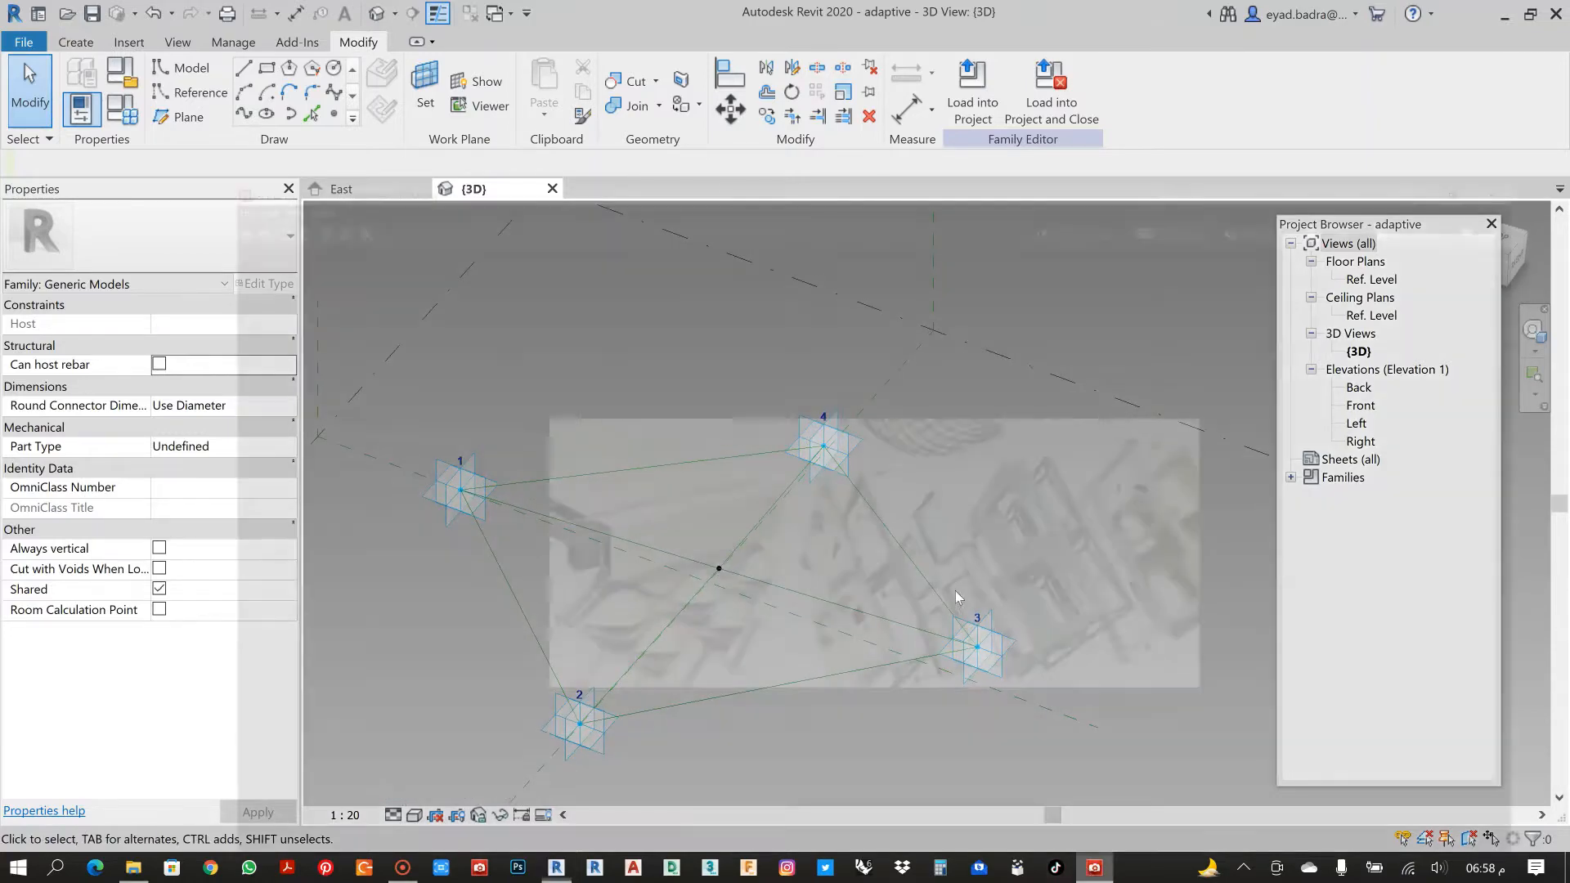
pyautogui.scroll(1, 856, 435)
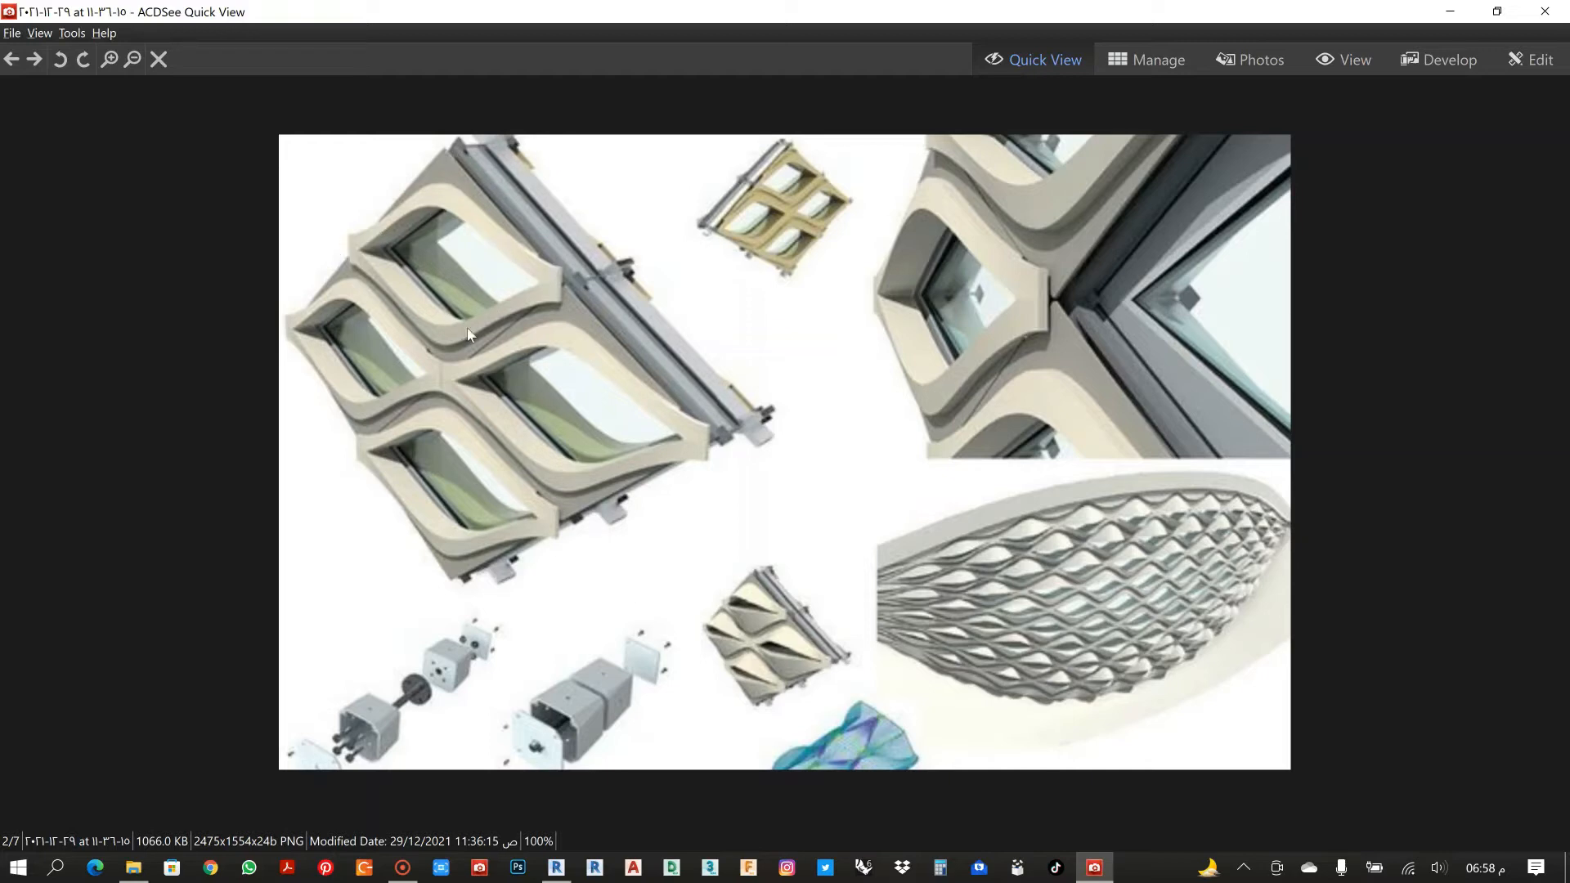
pyautogui.click(1450, 11)
# Set a plane of adaptive point 1 as the work plane and place a reference point on it at the adaptive point's origin.
pyautogui.keyDown('shift'); pyautogui.moveTo(798, 466); pyautogui.dragTo(806, 504, button='middle'); pyautogui.keyUp('shift')
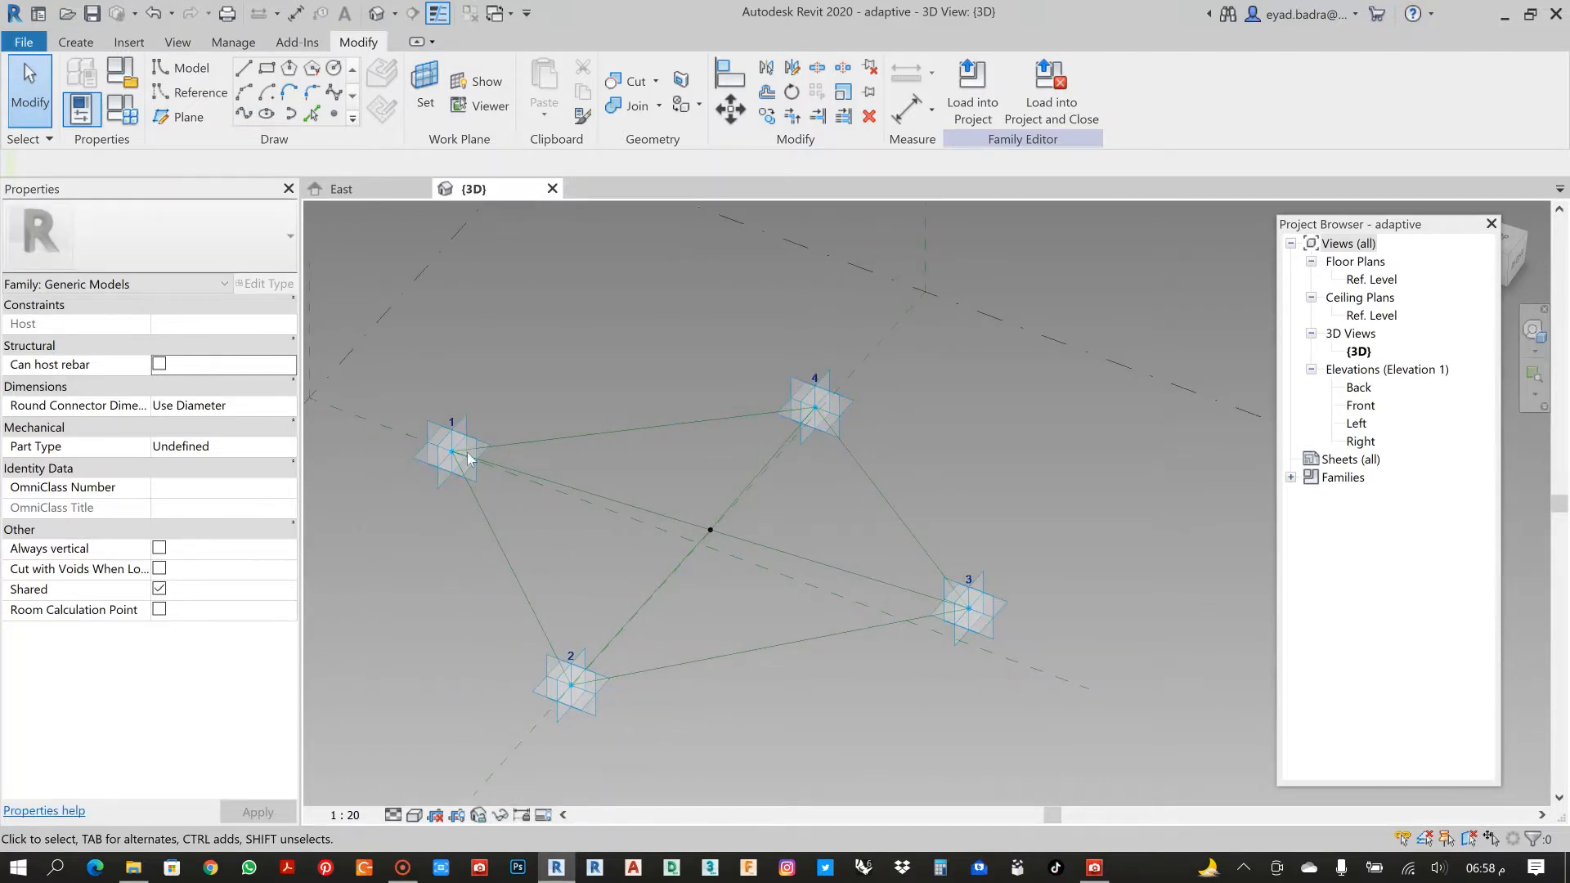
pyautogui.scroll(1, 564, 387)
pyautogui.moveTo(582, 380); pyautogui.dragTo(639, 376, button='middle')
pyautogui.click(425, 90)
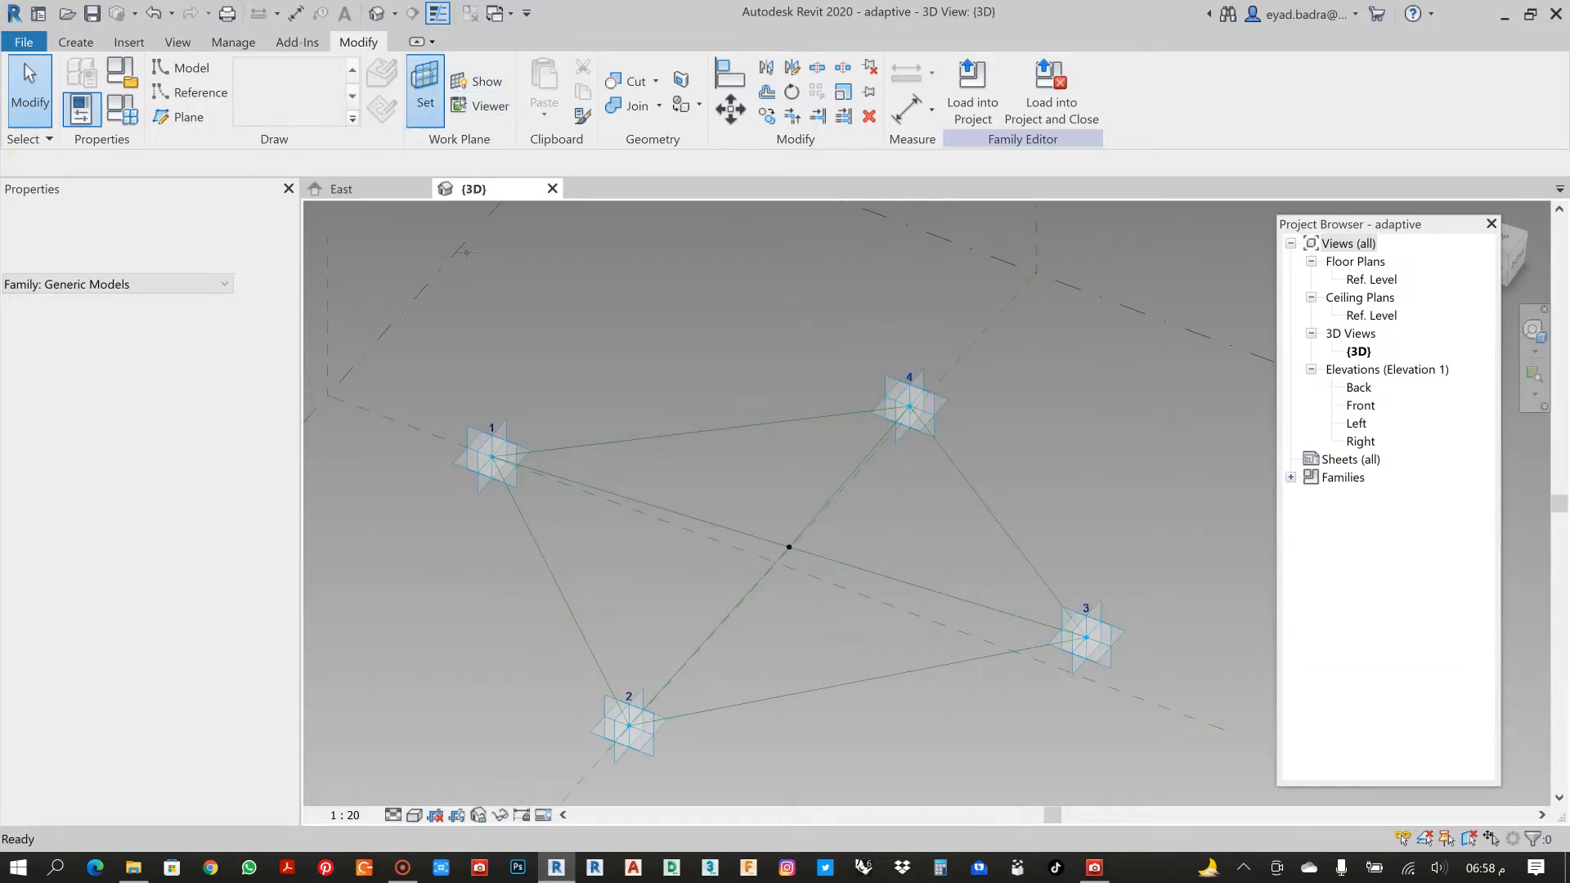
pyautogui.scroll(3, 465, 270)
pyautogui.moveTo(505, 605); pyautogui.dragTo(557, 442, button='middle')
pyautogui.click(561, 512)
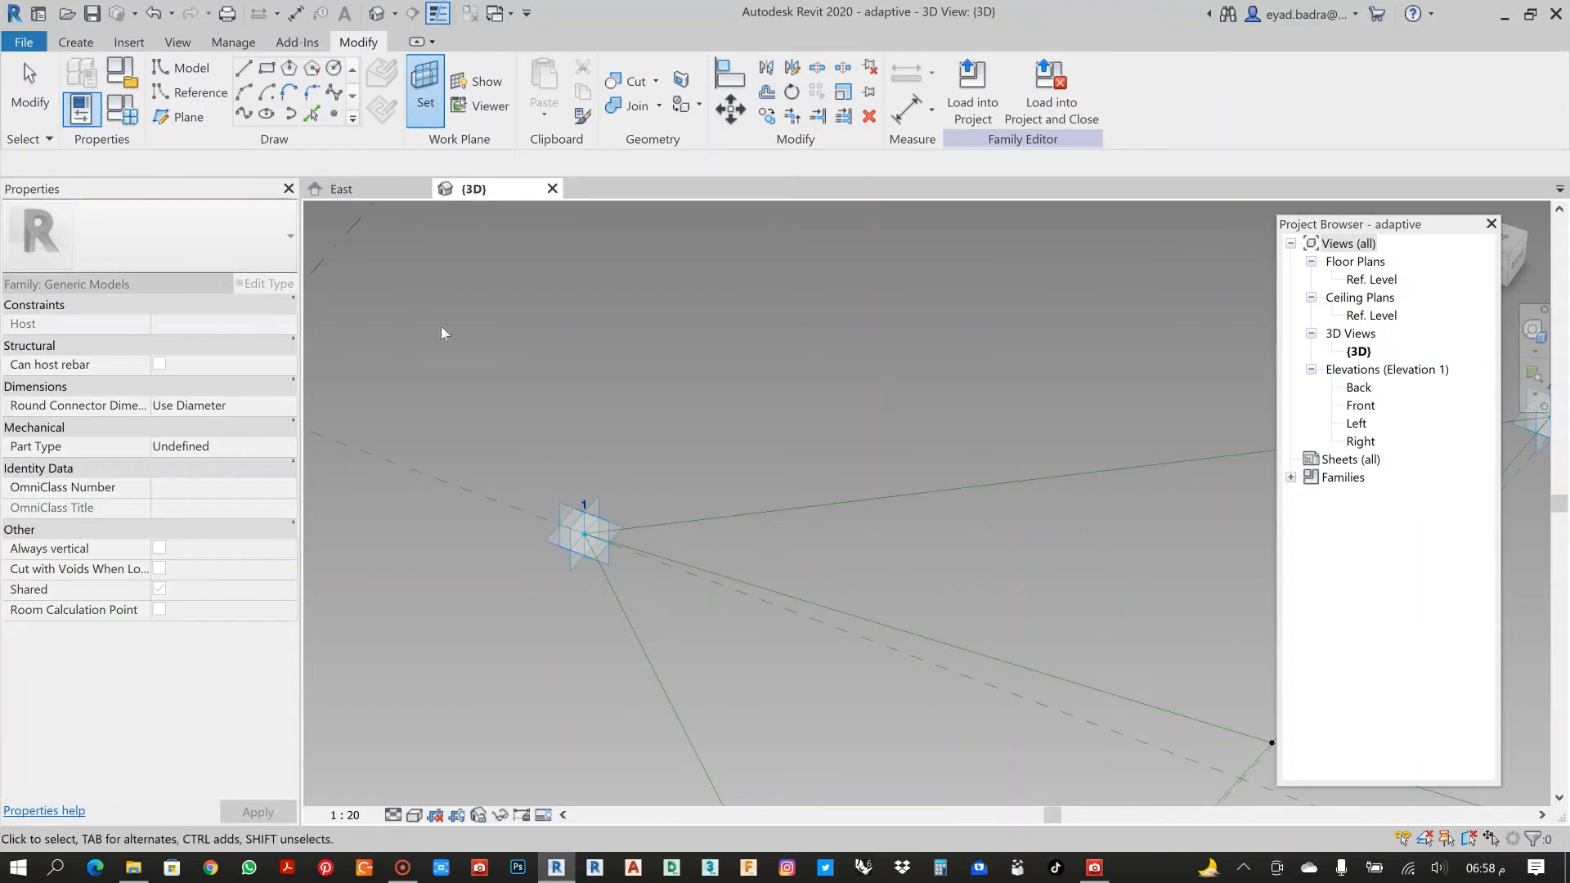
pyautogui.click(334, 114)
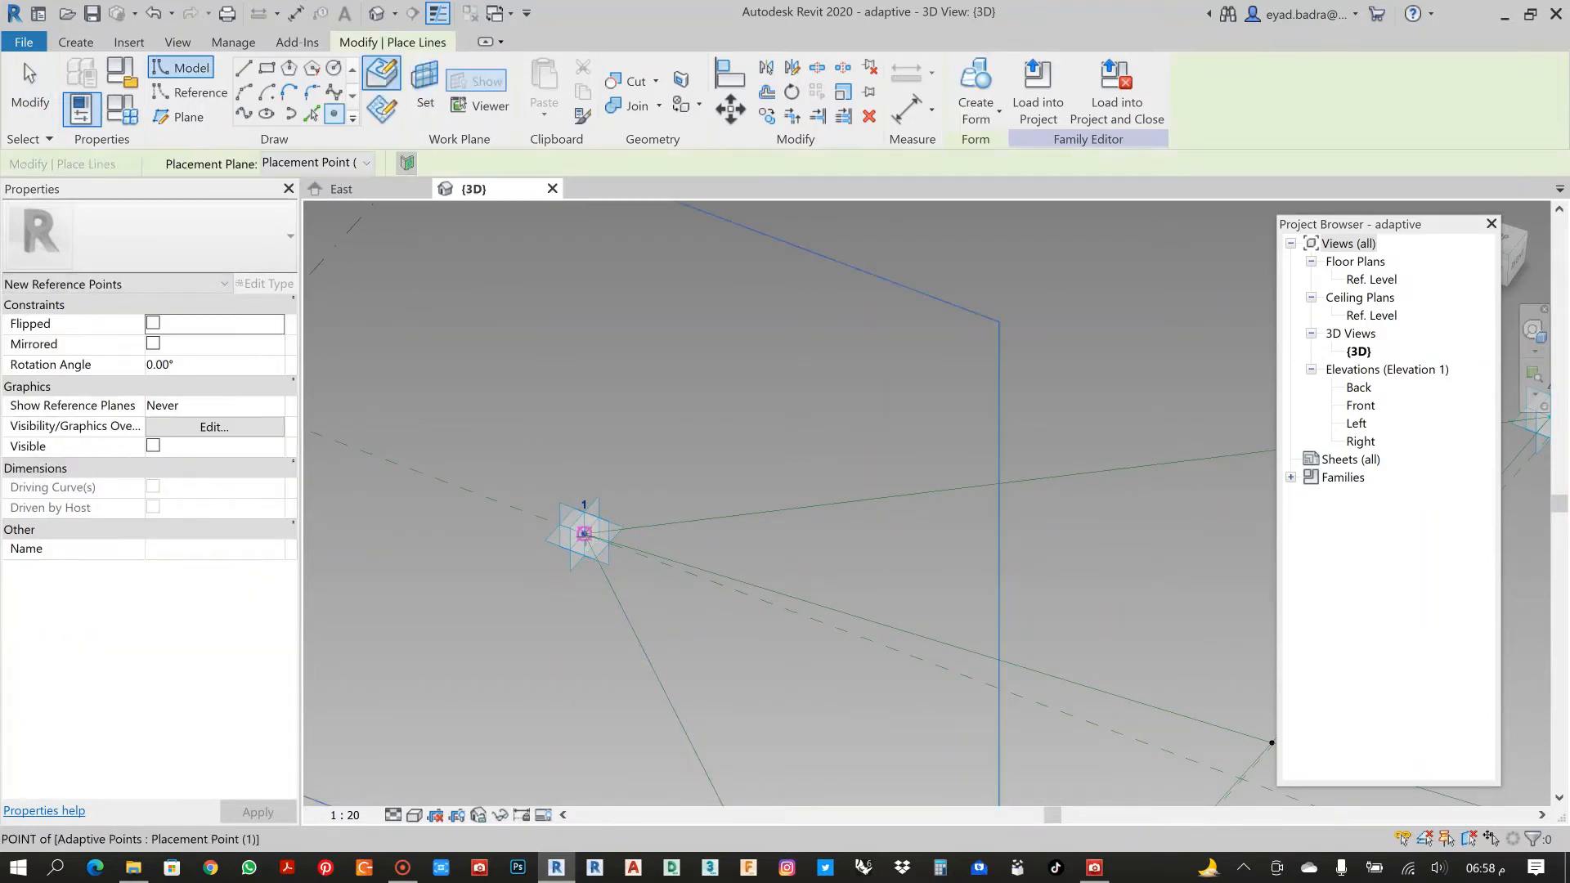
pyautogui.moveTo(584, 534); pyautogui.dragTo(561, 517, button='middle')
pyautogui.press('Escape')
pyautogui.press('Escape')
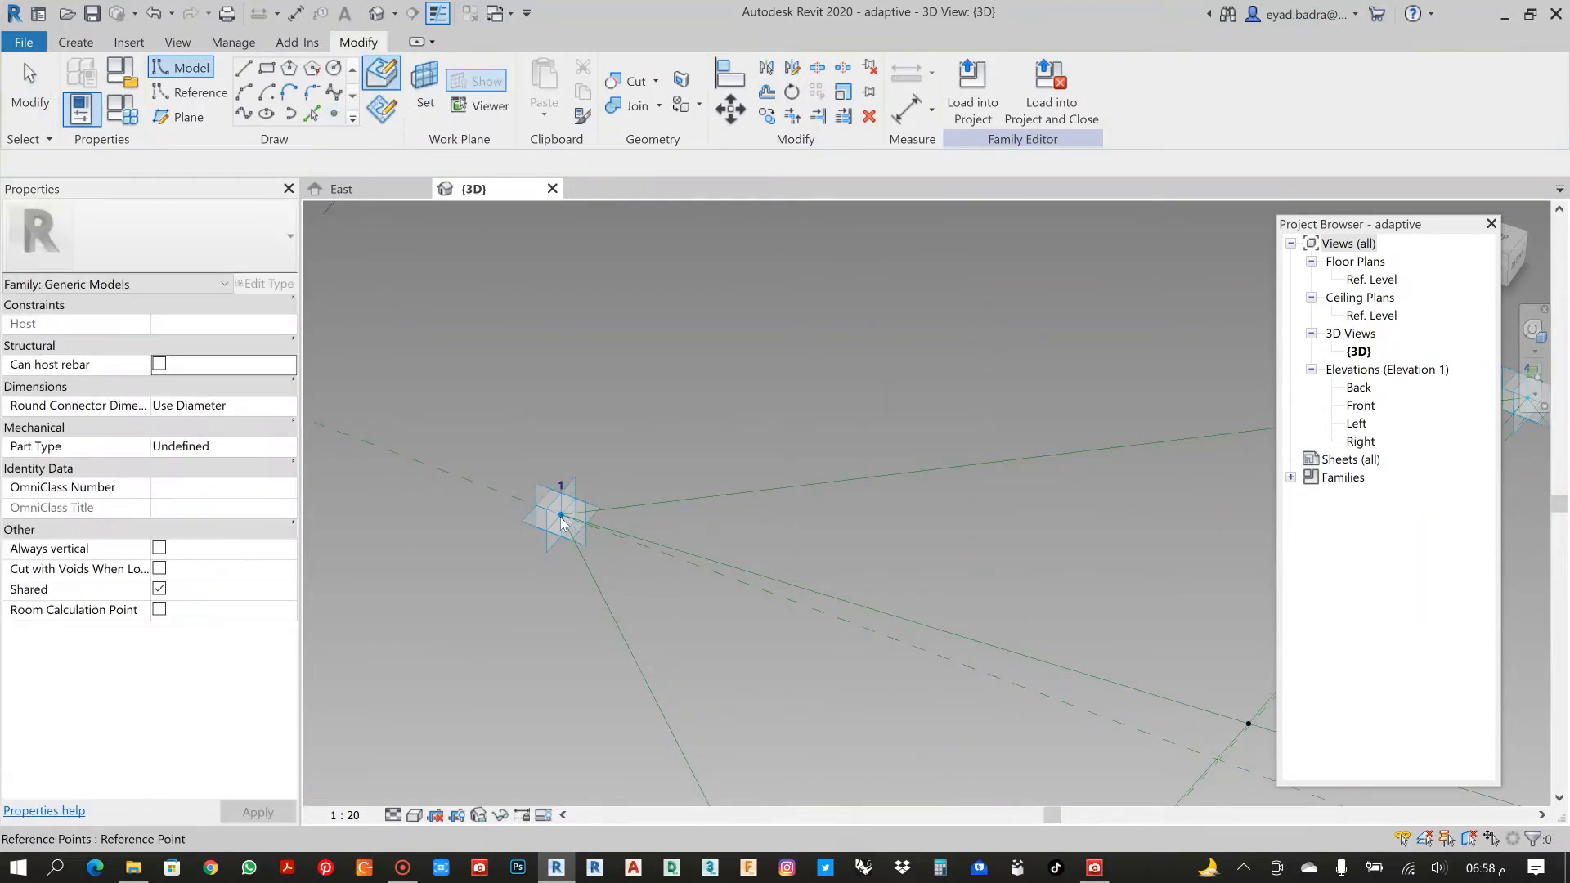
# Associate the offset of the reference point hosted on adaptive point 1 with a new instance length parameter named EYETH.
pyautogui.click(561, 516)
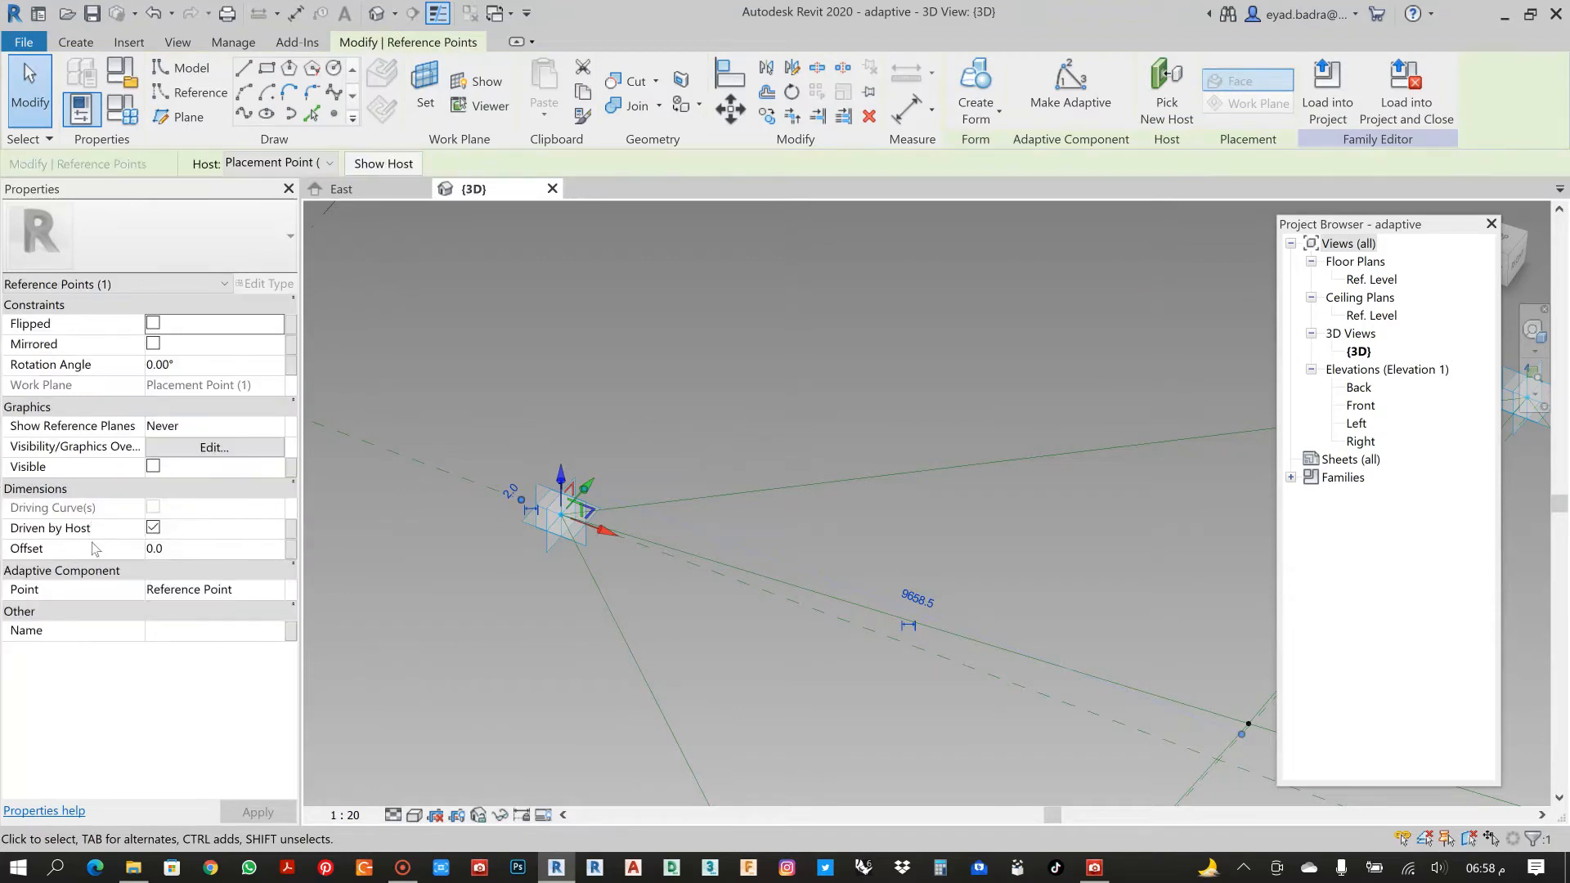
pyautogui.click(293, 552)
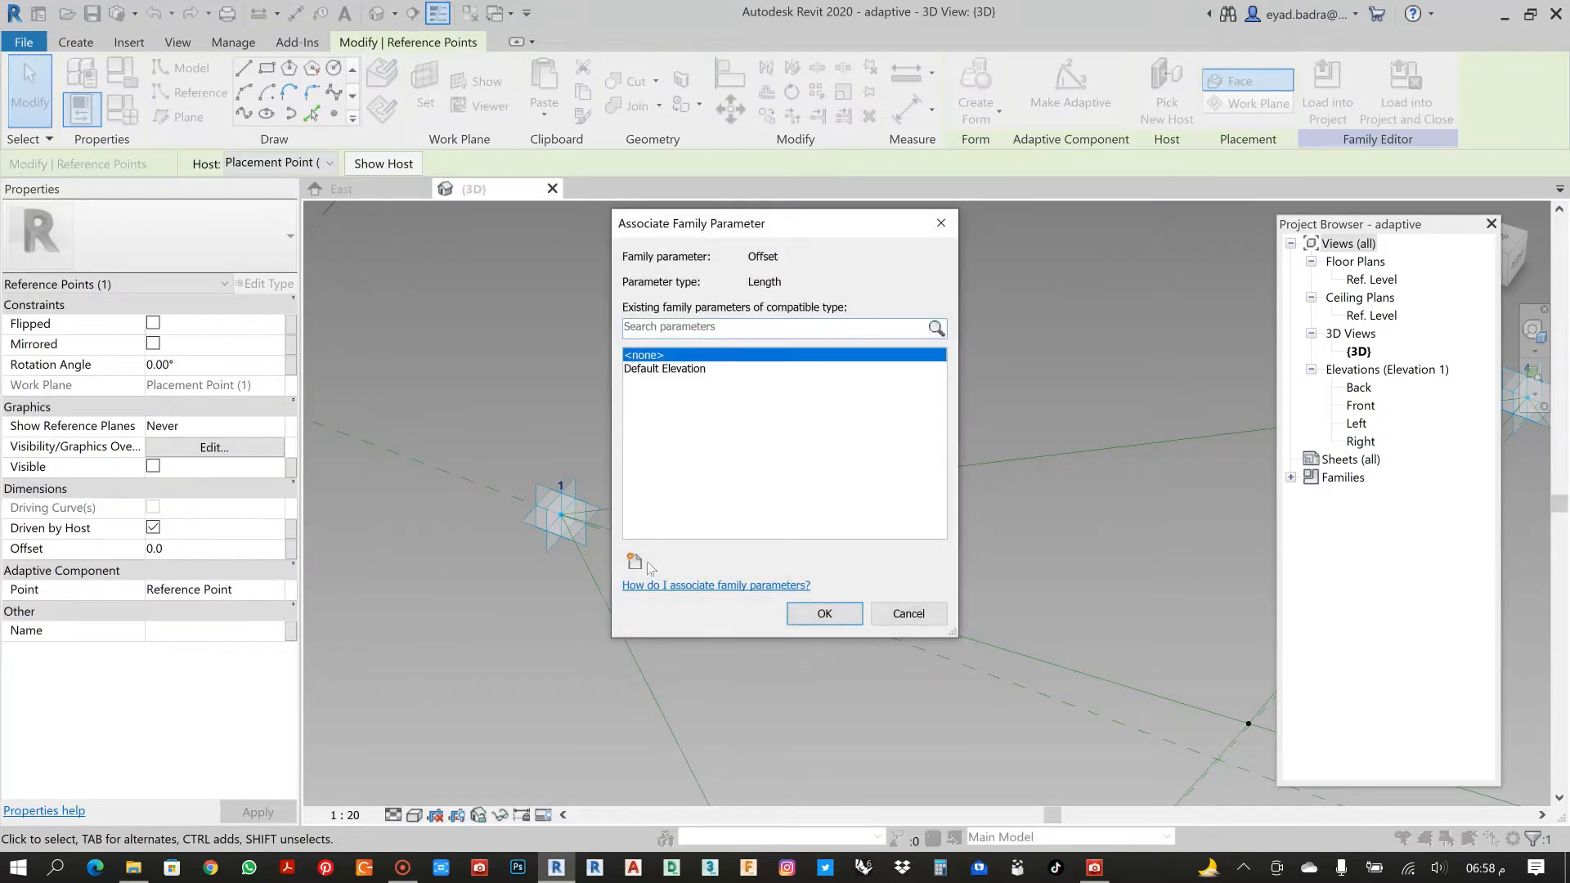
pyautogui.click(637, 563)
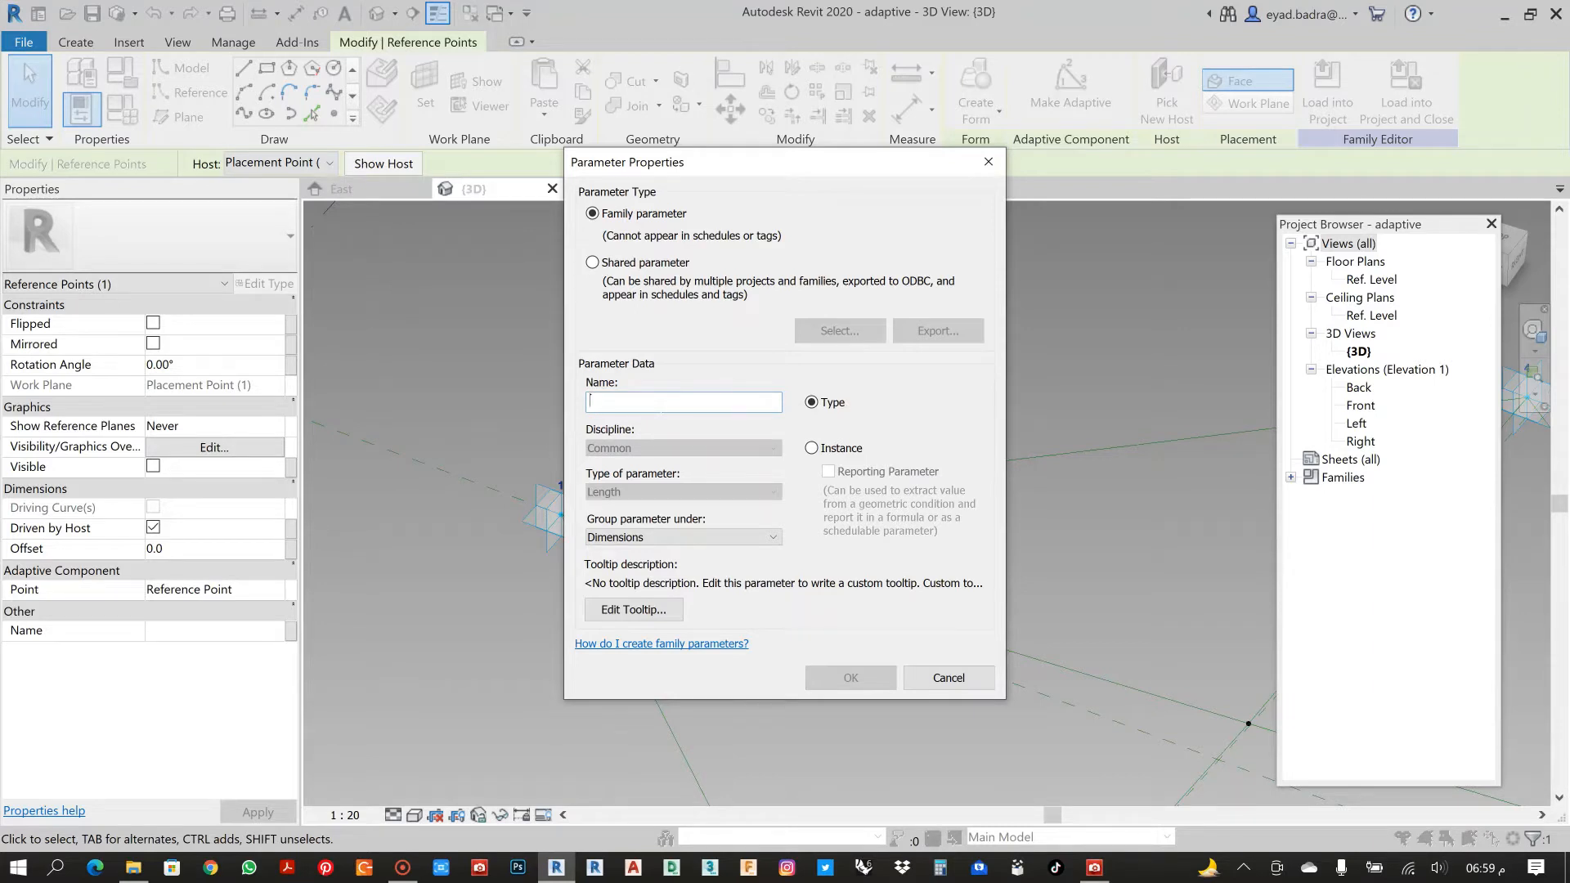
pyautogui.write('eye')
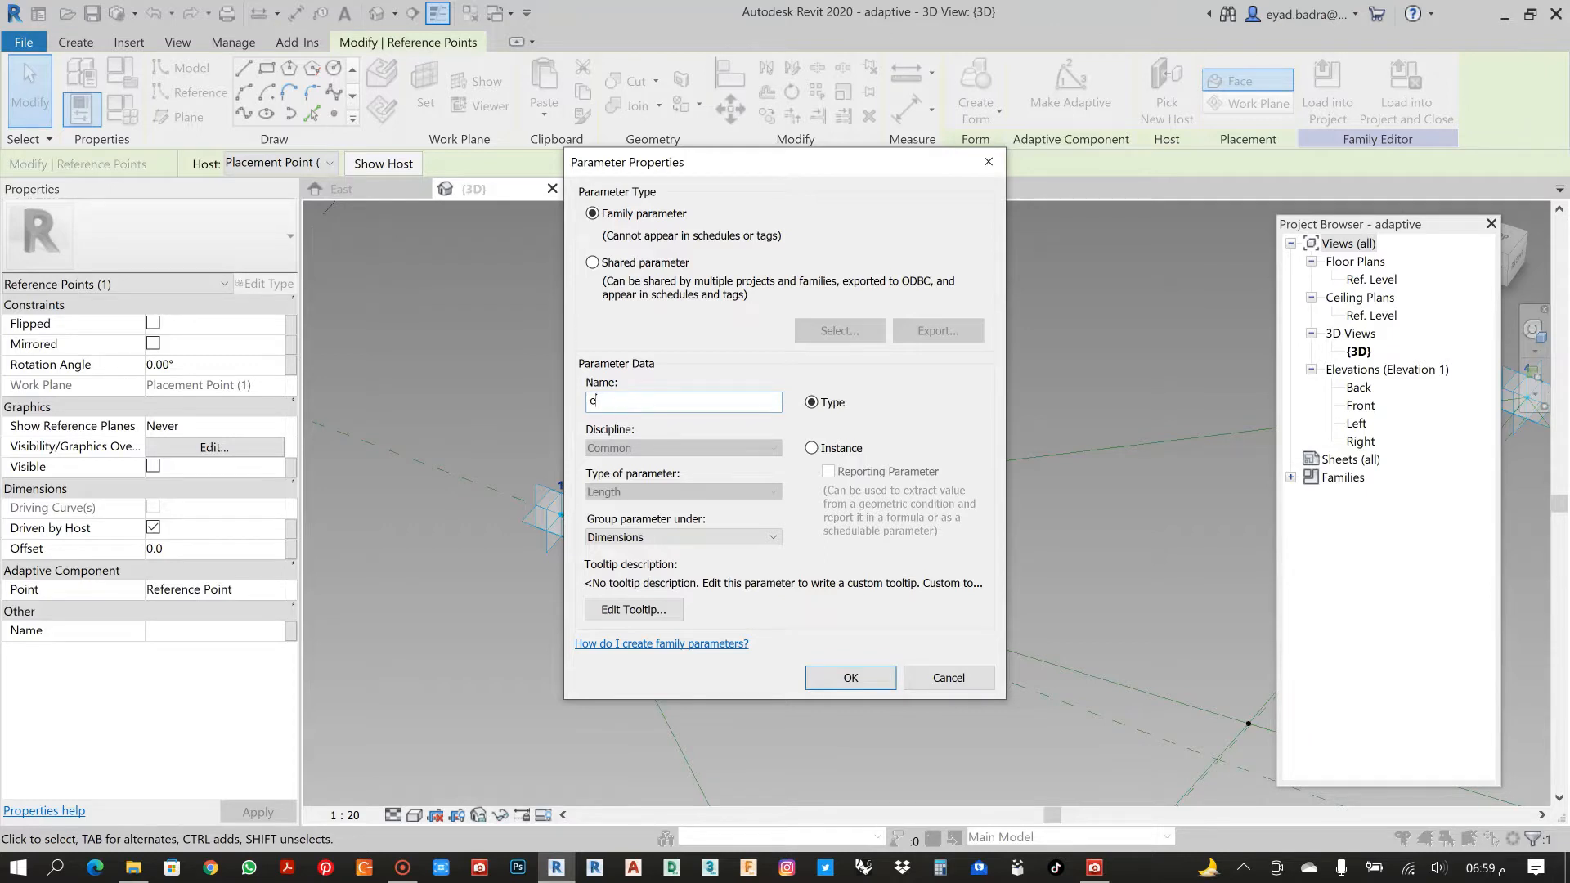
pyautogui.press('BackSpace')
pyautogui.write('EYETH')
pyautogui.click(851, 678)
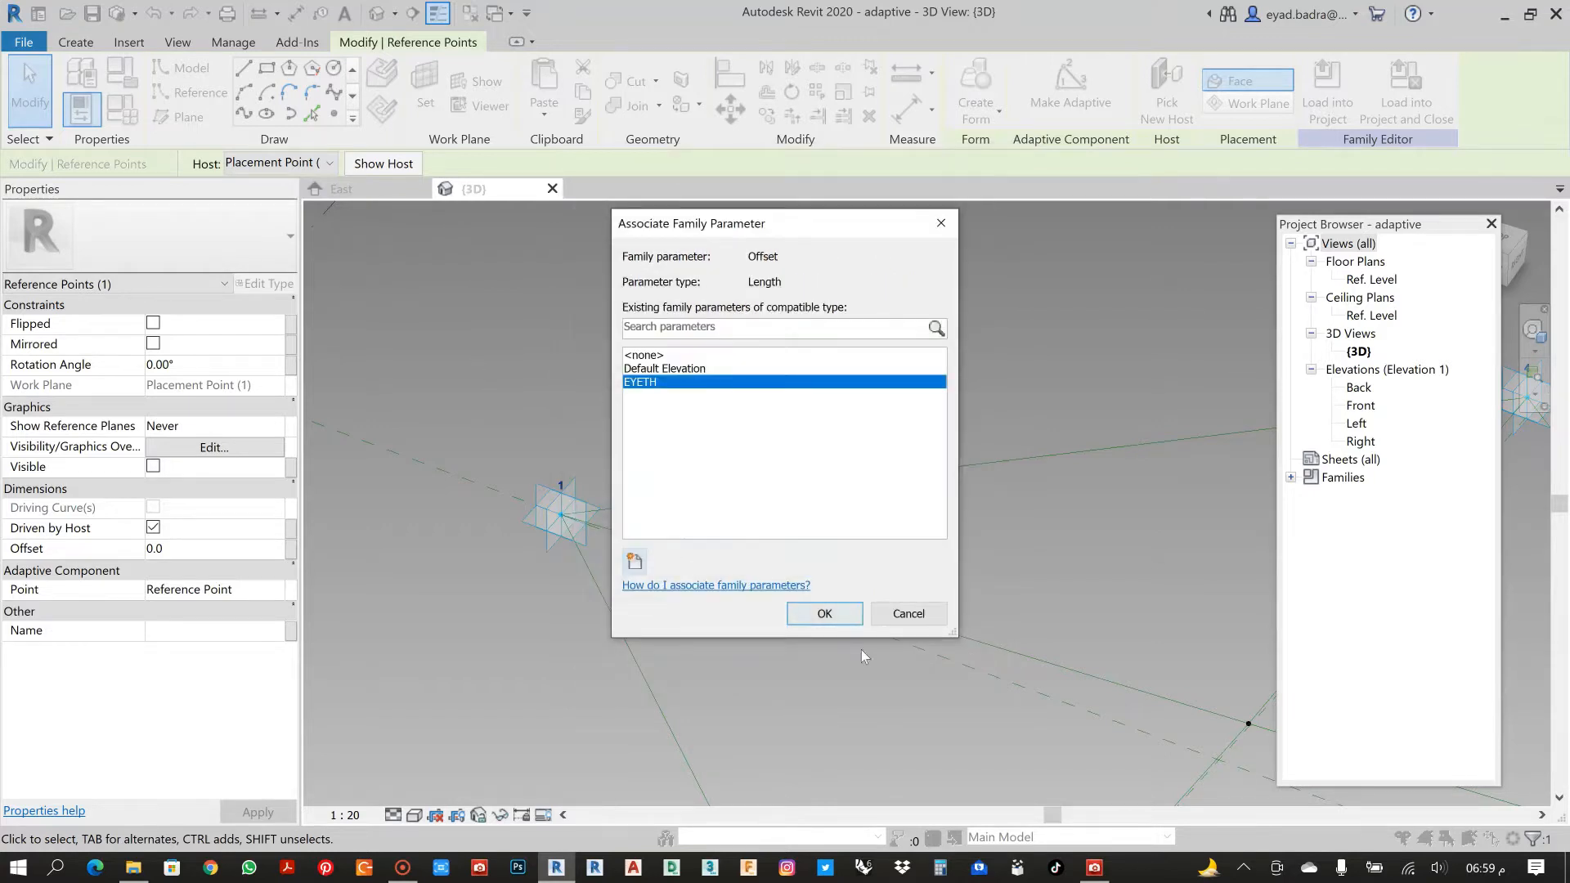
pyautogui.click(825, 614)
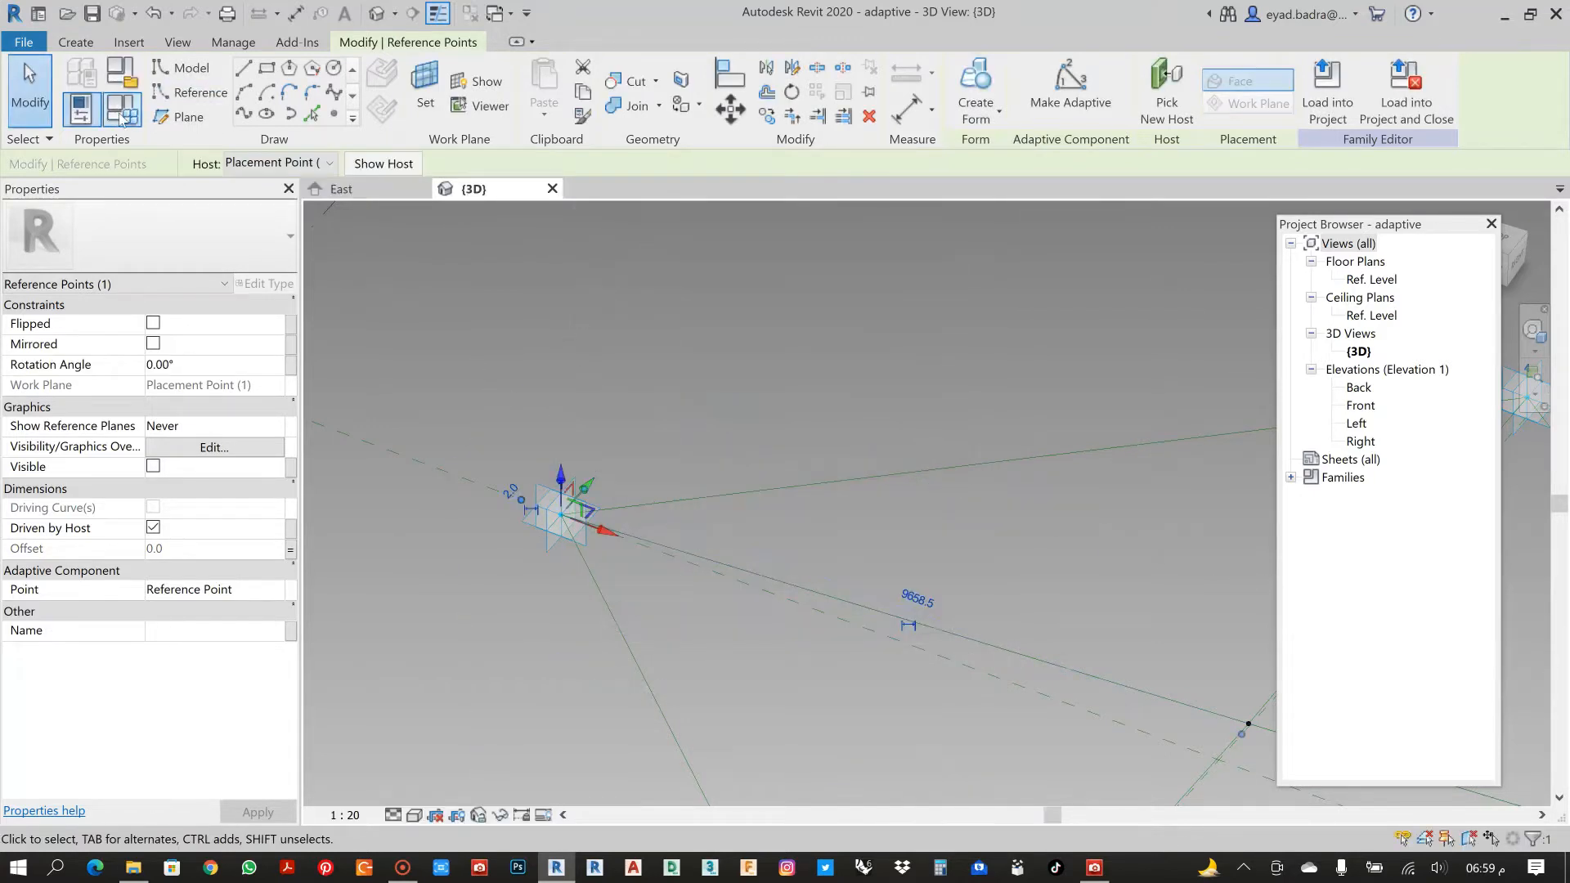
# Set the family parameter EYETH to 1.0 and apply it to the family.
pyautogui.click(1187, 279)
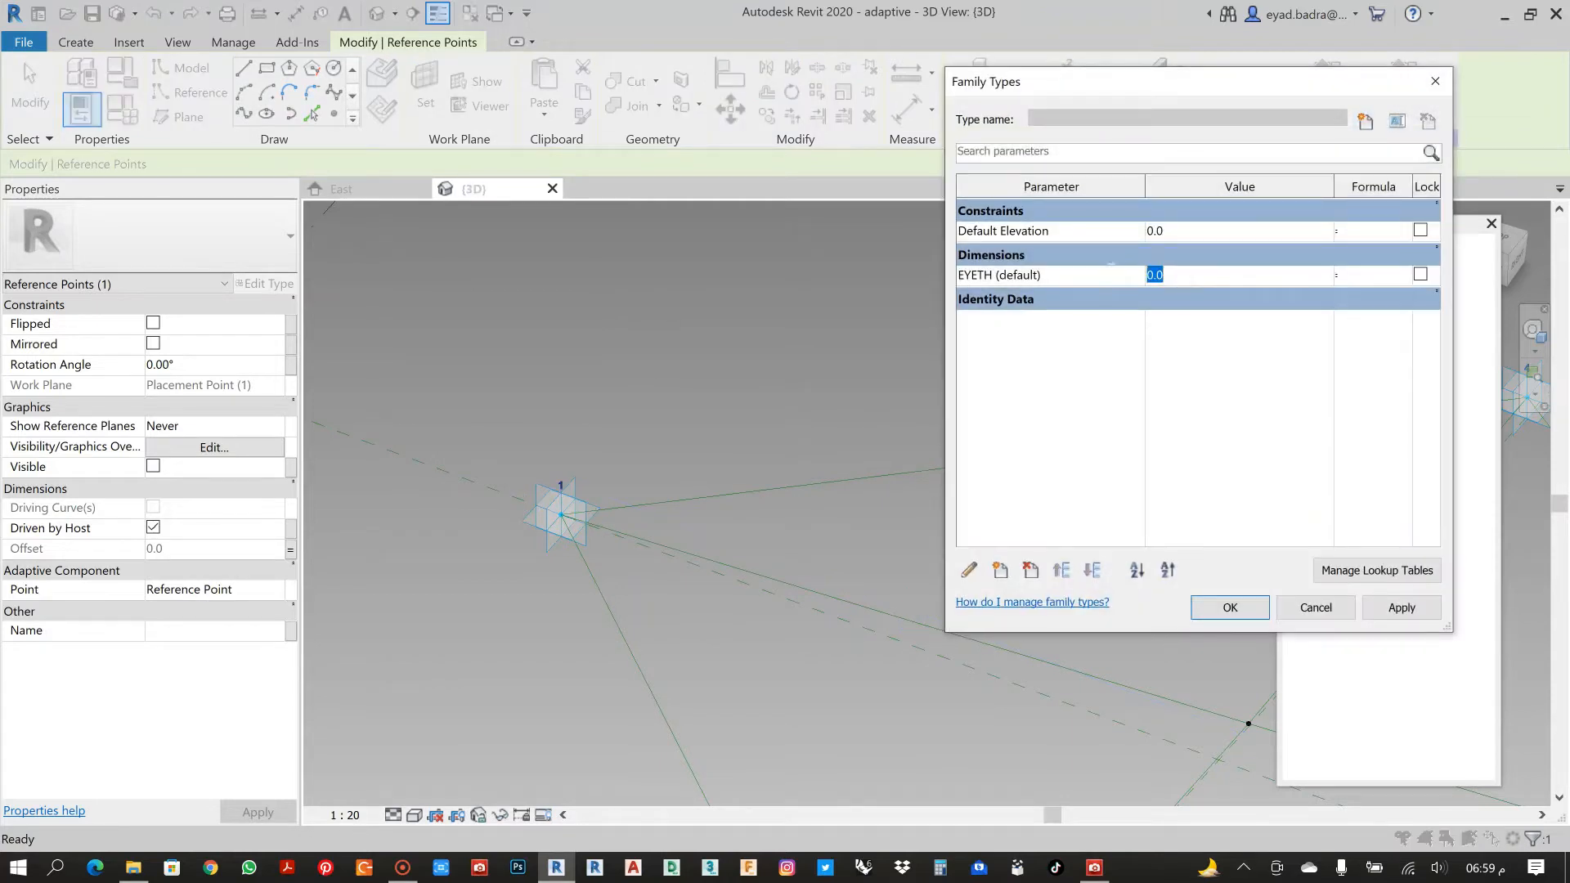
pyautogui.click(1382, 613)
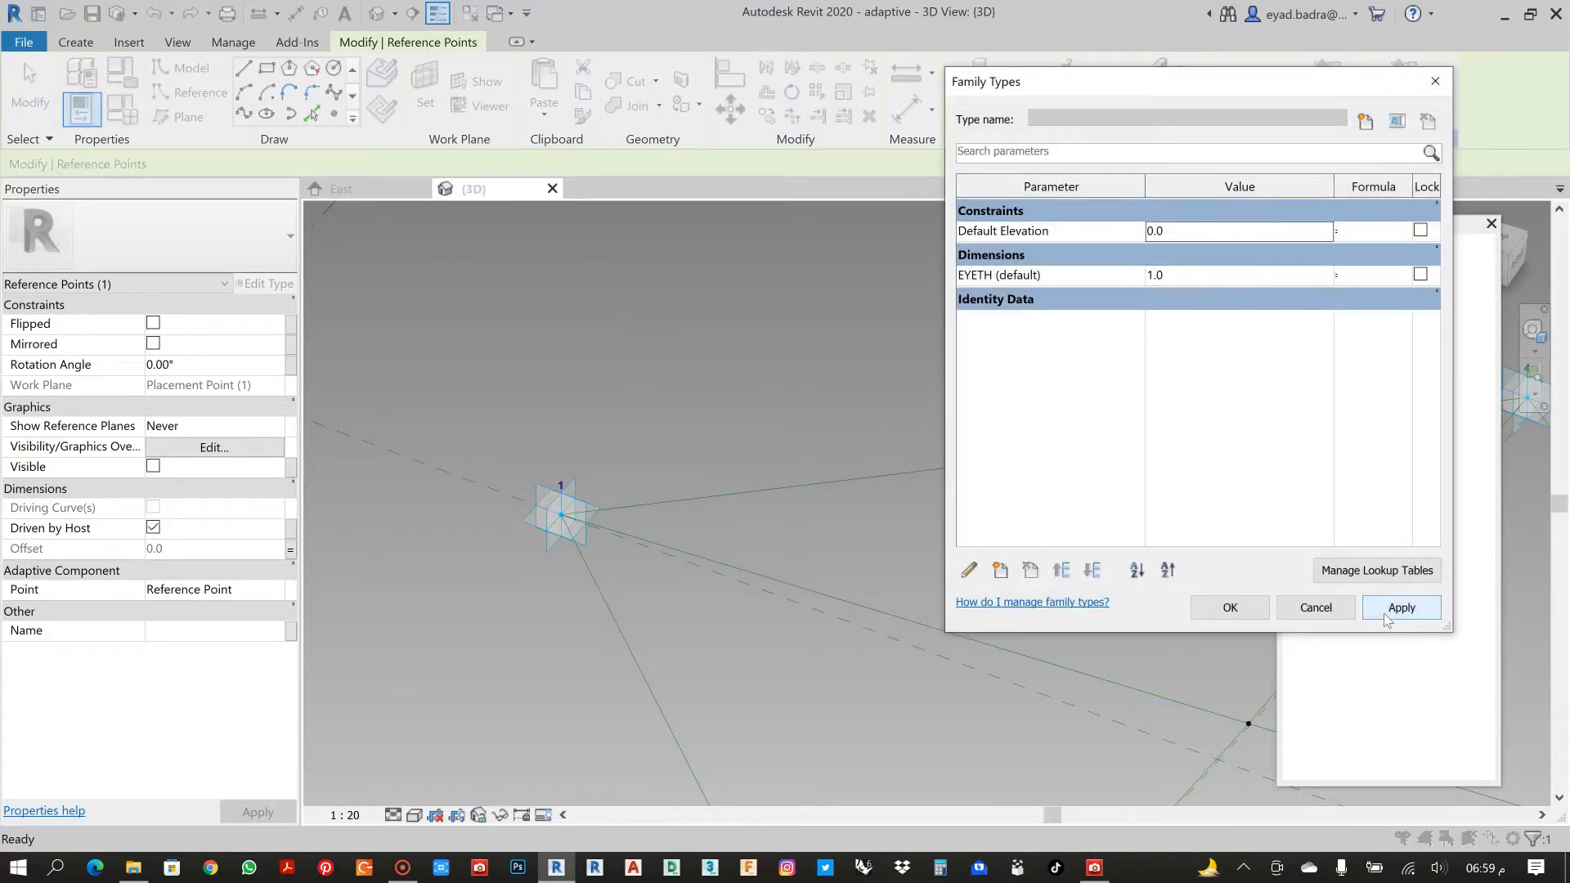
pyautogui.click(1231, 608)
pyautogui.click(670, 462)
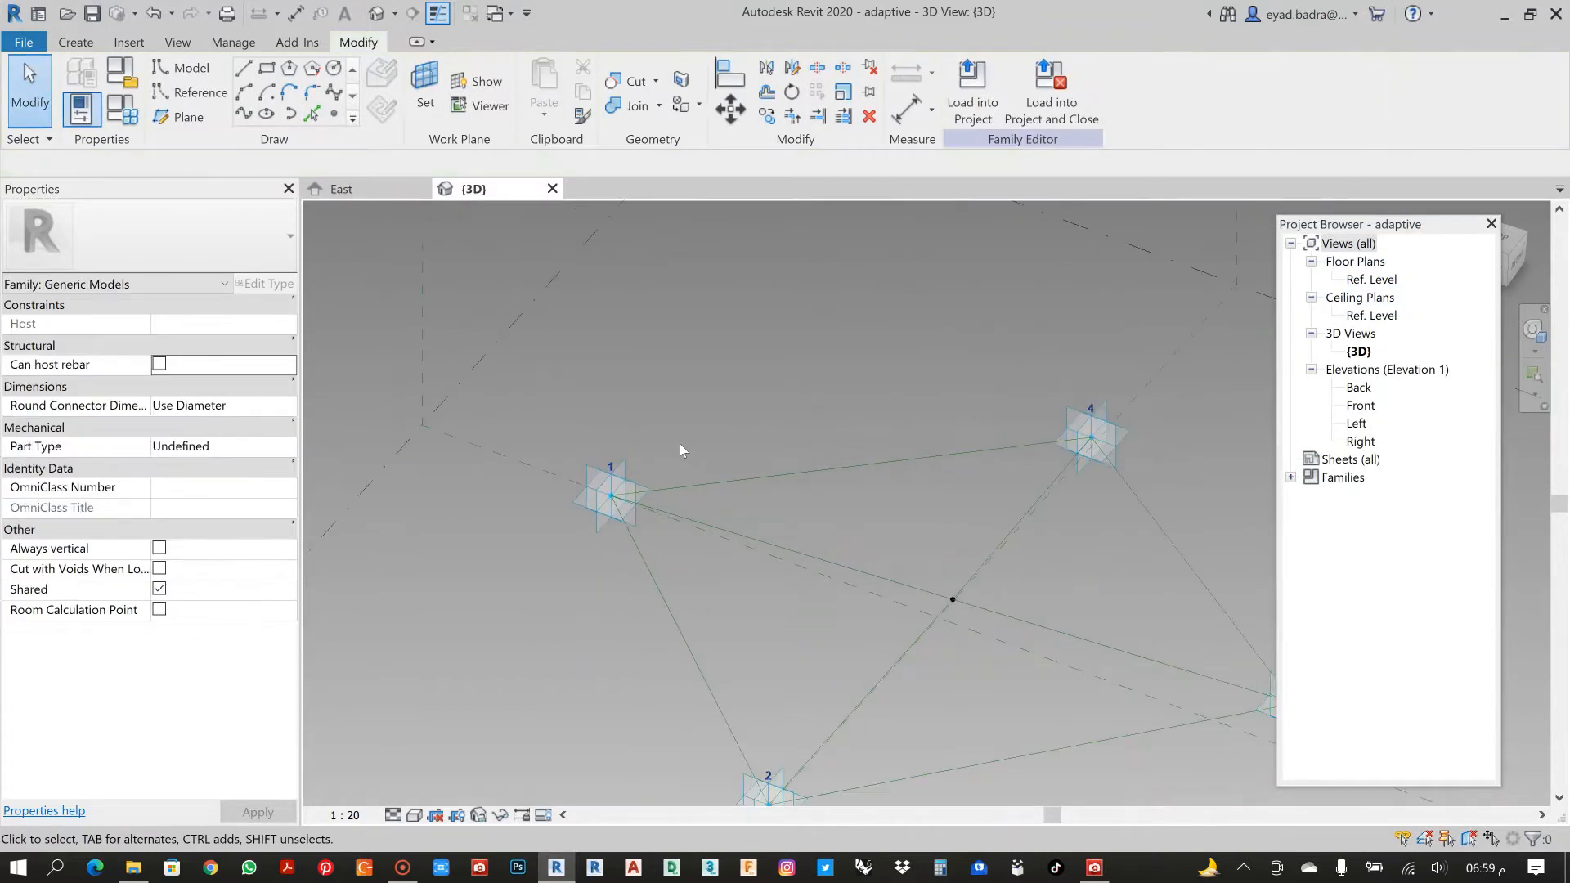
# Inspect the area around adaptive point 1 and try to select its hosted reference point to check the offset direction.
pyautogui.scroll(3, 680, 443)
pyautogui.moveTo(618, 483); pyautogui.dragTo(622, 463, button='middle')
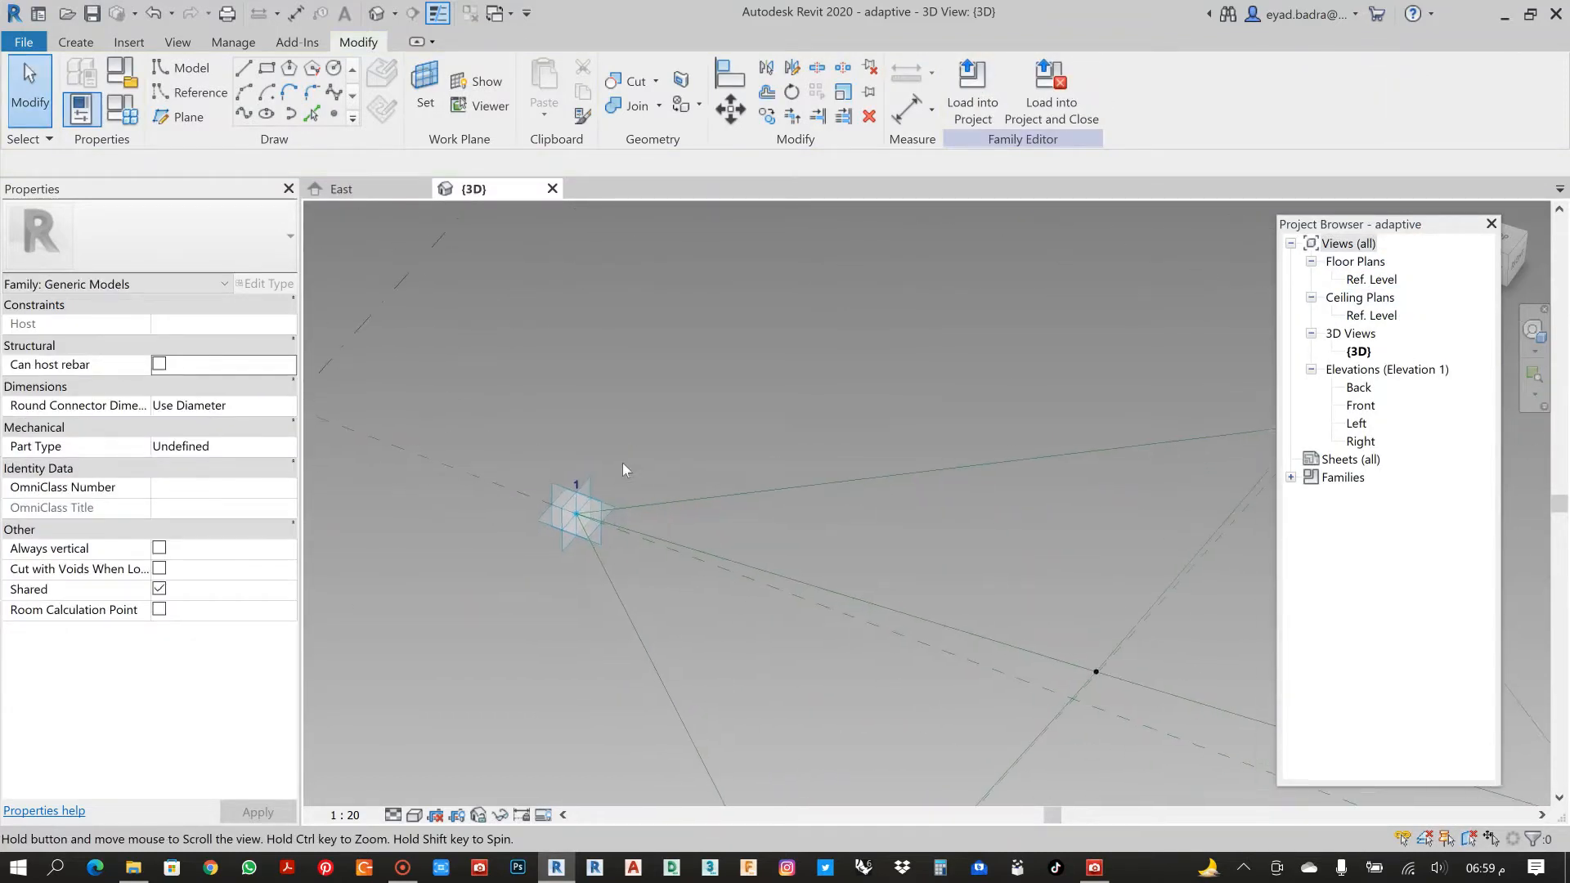
pyautogui.scroll(1, 621, 509)
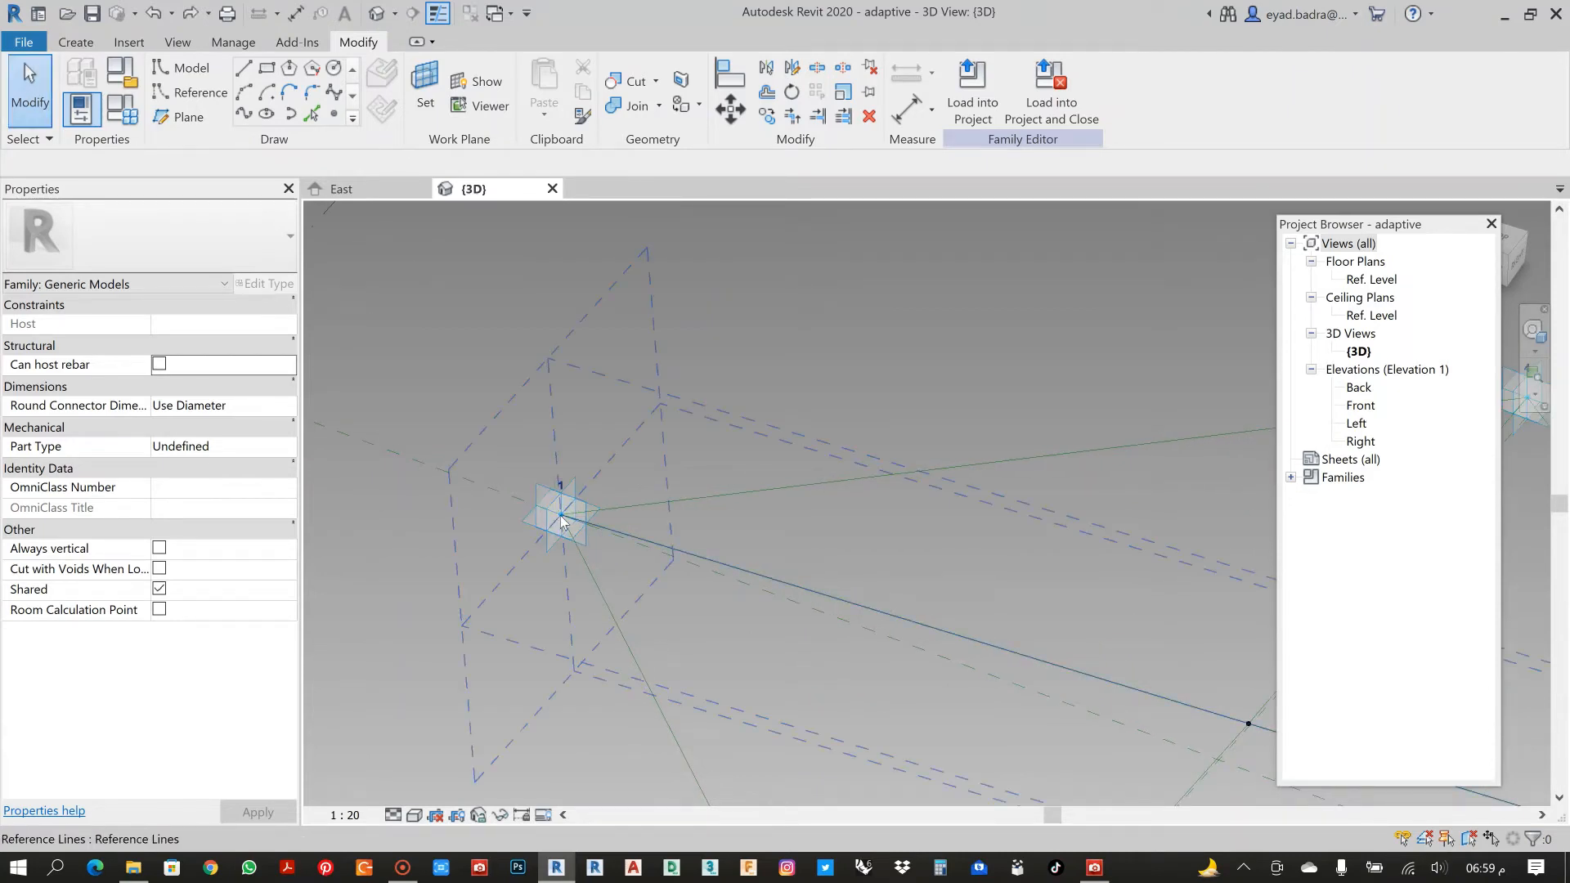
pyautogui.press('Tab')
pyautogui.click(561, 515)
pyautogui.scroll(-3, 646, 440)
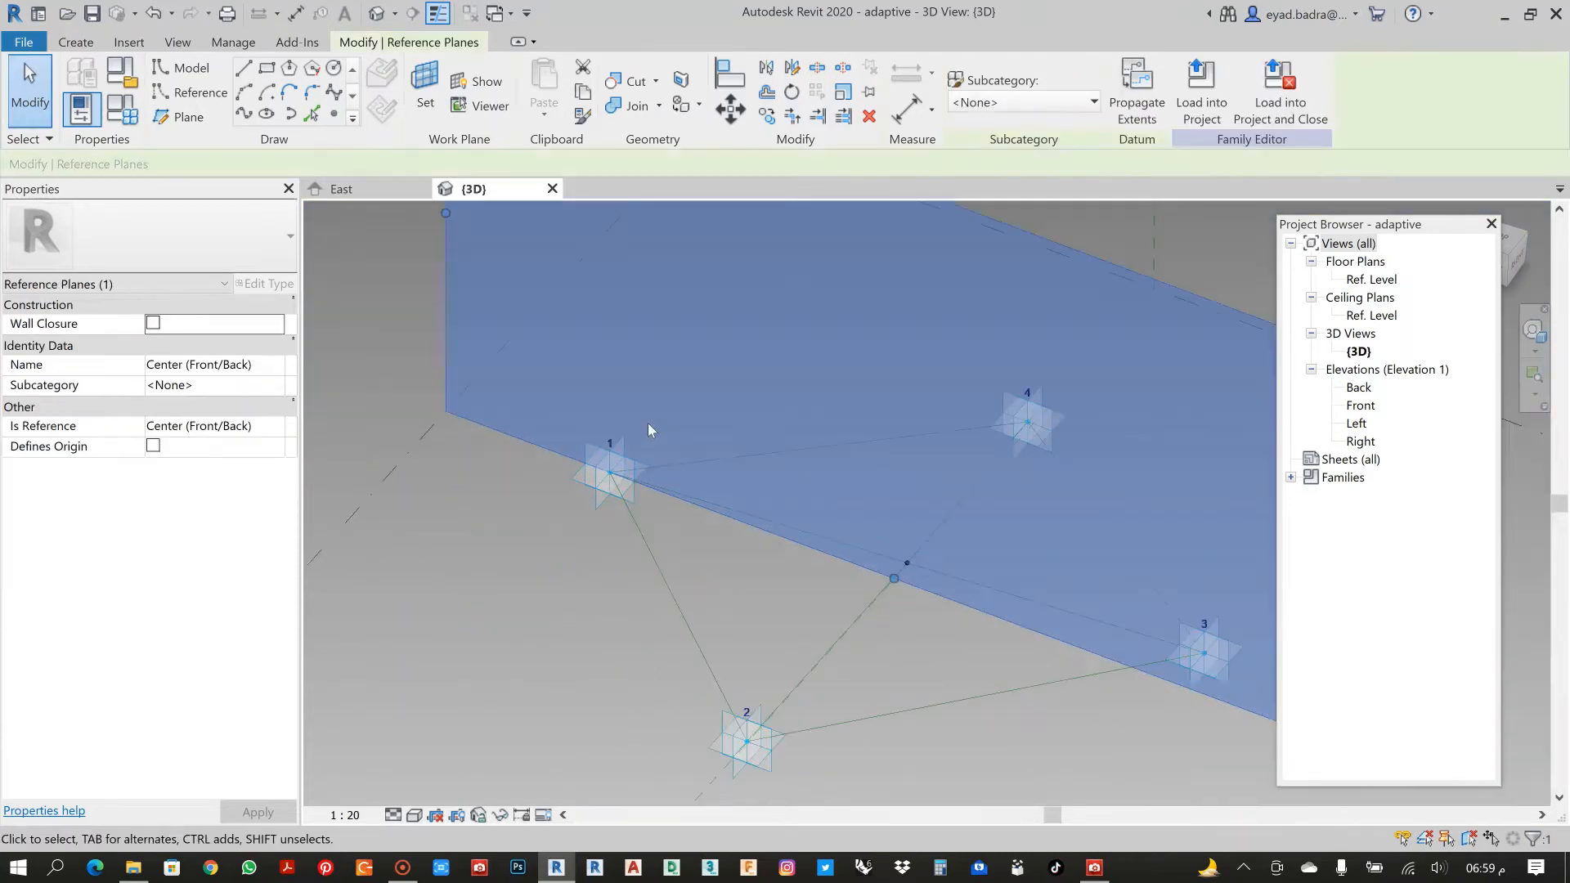
pyautogui.scroll(-3, 646, 434)
pyautogui.click(591, 495)
pyautogui.scroll(-2, 594, 497)
pyautogui.moveTo(593, 497)
pyautogui.keyDown('shift'); pyautogui.mouseDown(button='middle')
pyautogui.moveTo(758, 469)
pyautogui.moveTo(619, 517)
pyautogui.moveTo(582, 470)
pyautogui.mouseUp(button='middle'); pyautogui.keyUp('shift')
pyautogui.scroll(6, 582, 470)
pyautogui.keyDown('shift'); pyautogui.moveTo(703, 397); pyautogui.dragTo(526, 487, button='middle'); pyautogui.keyUp('shift')
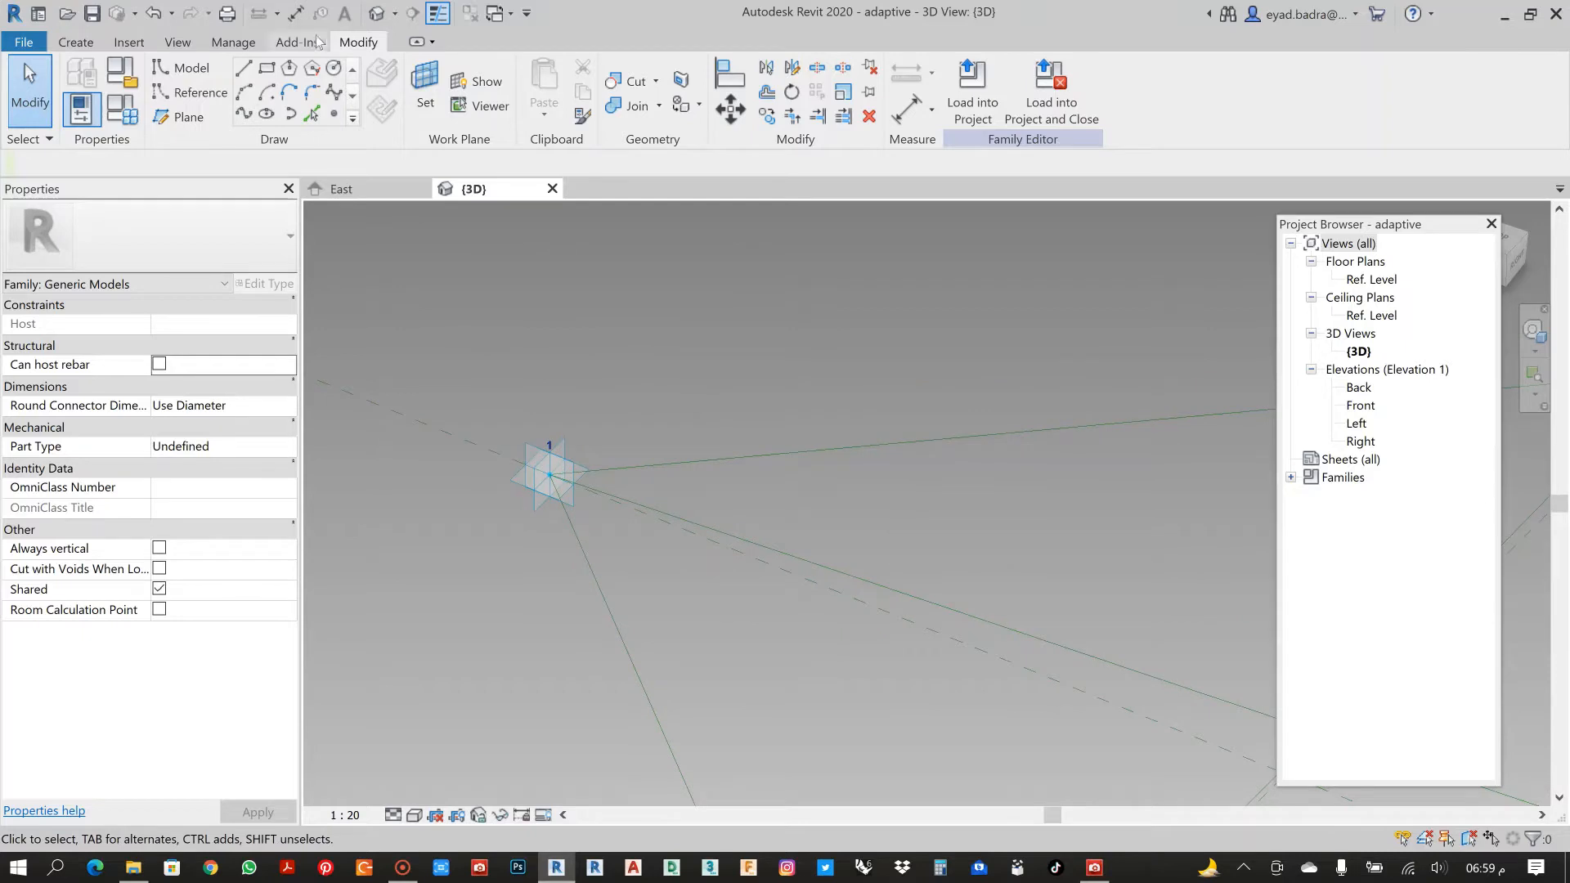
# Set the EYETH parameter to 1.0 again and apply it to check the hosted point at adaptive point 1.
pyautogui.click(121, 107)
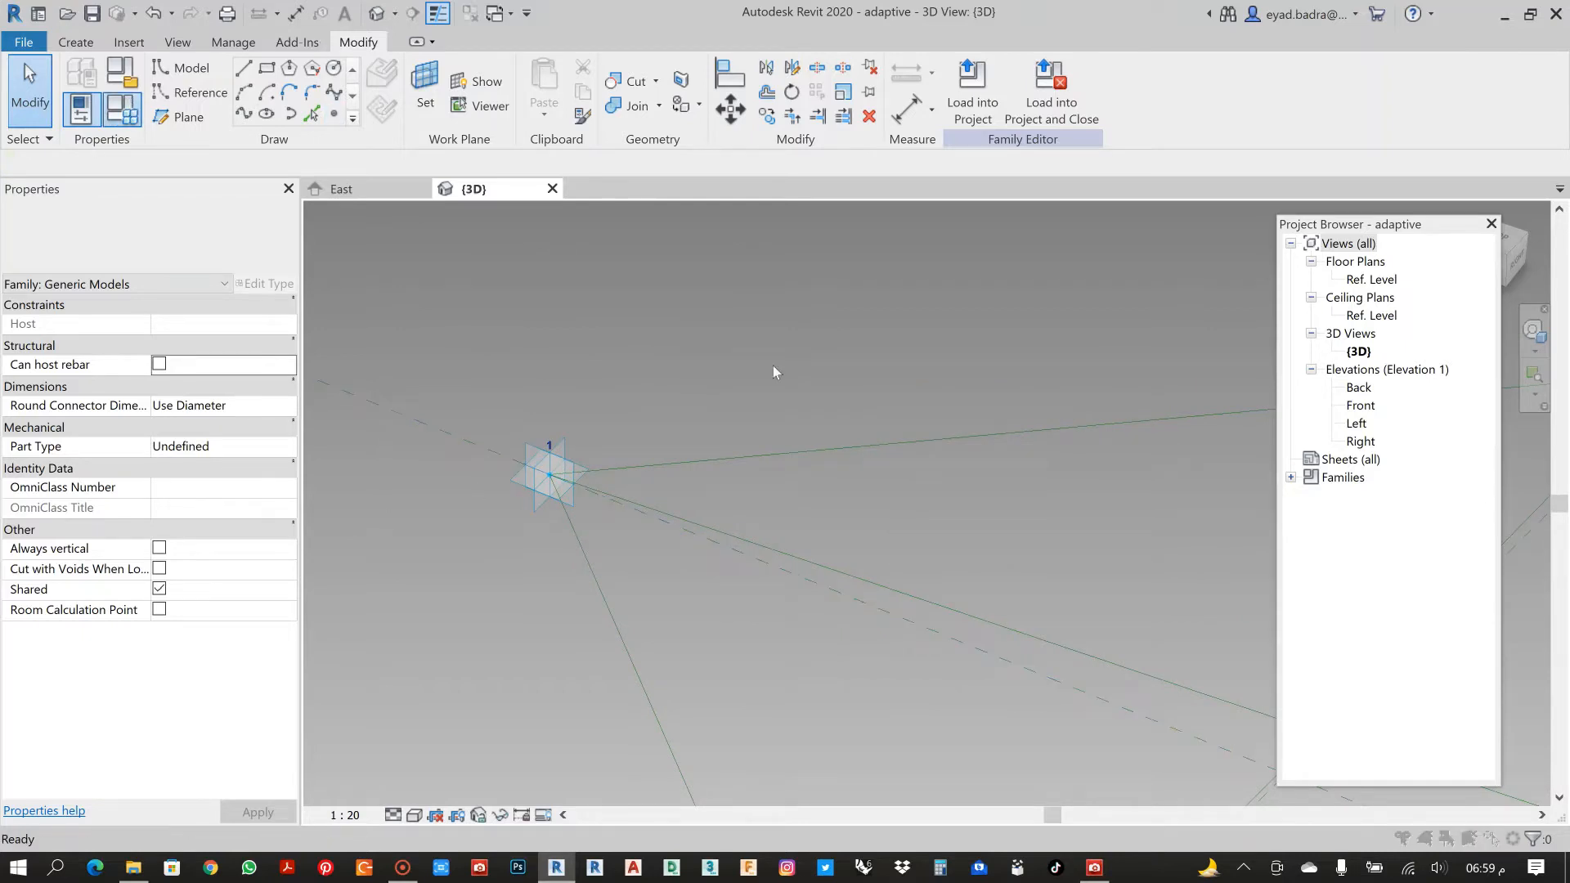
pyautogui.doubleClick(1185, 279)
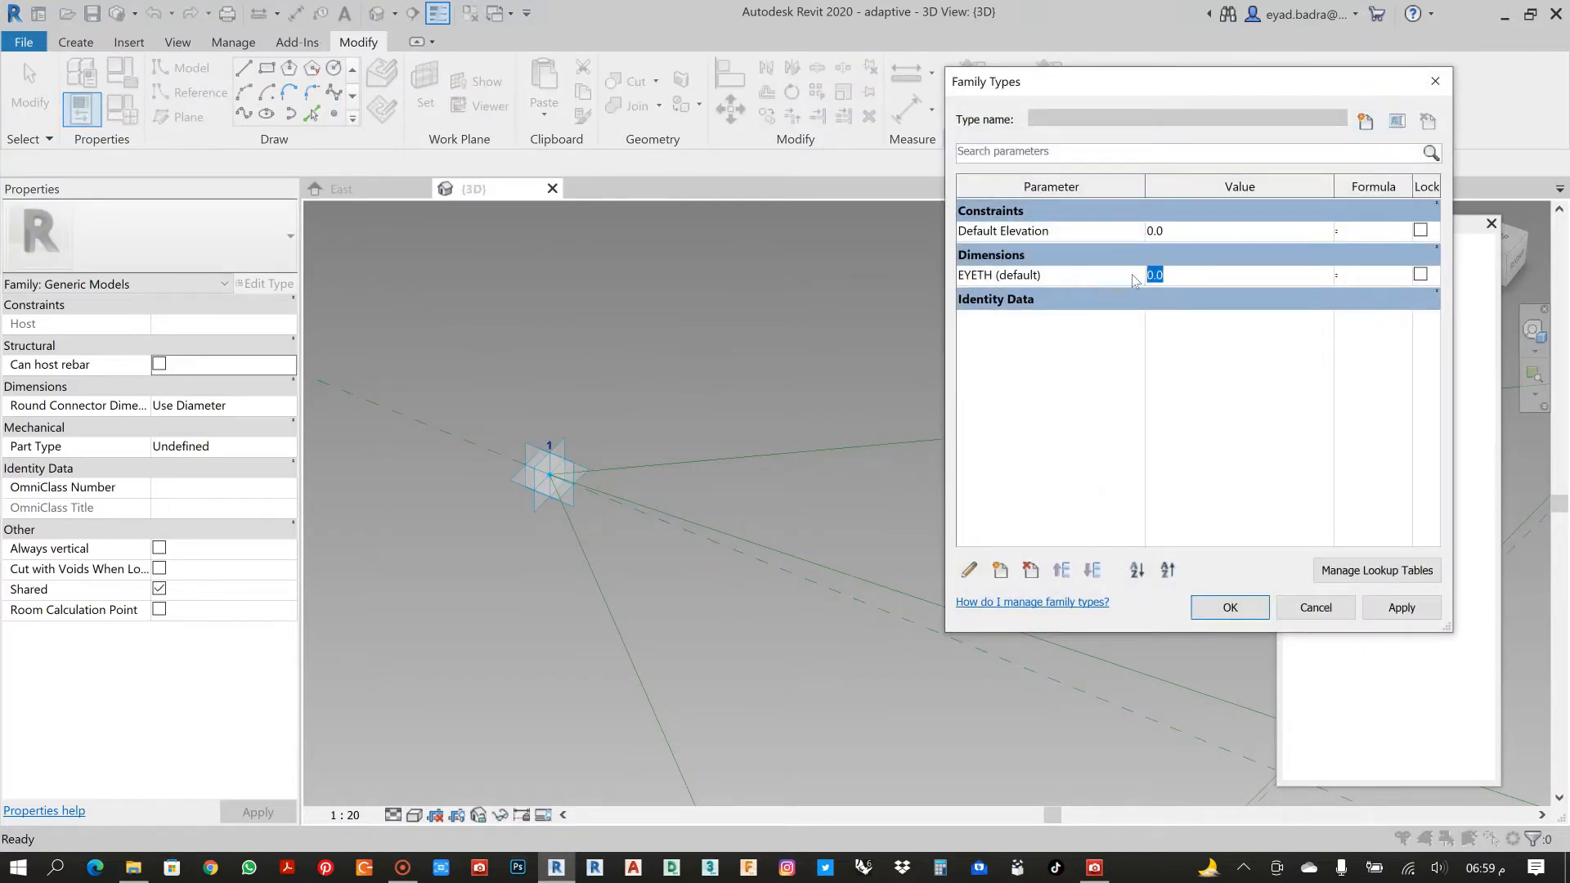
pyautogui.click(1391, 609)
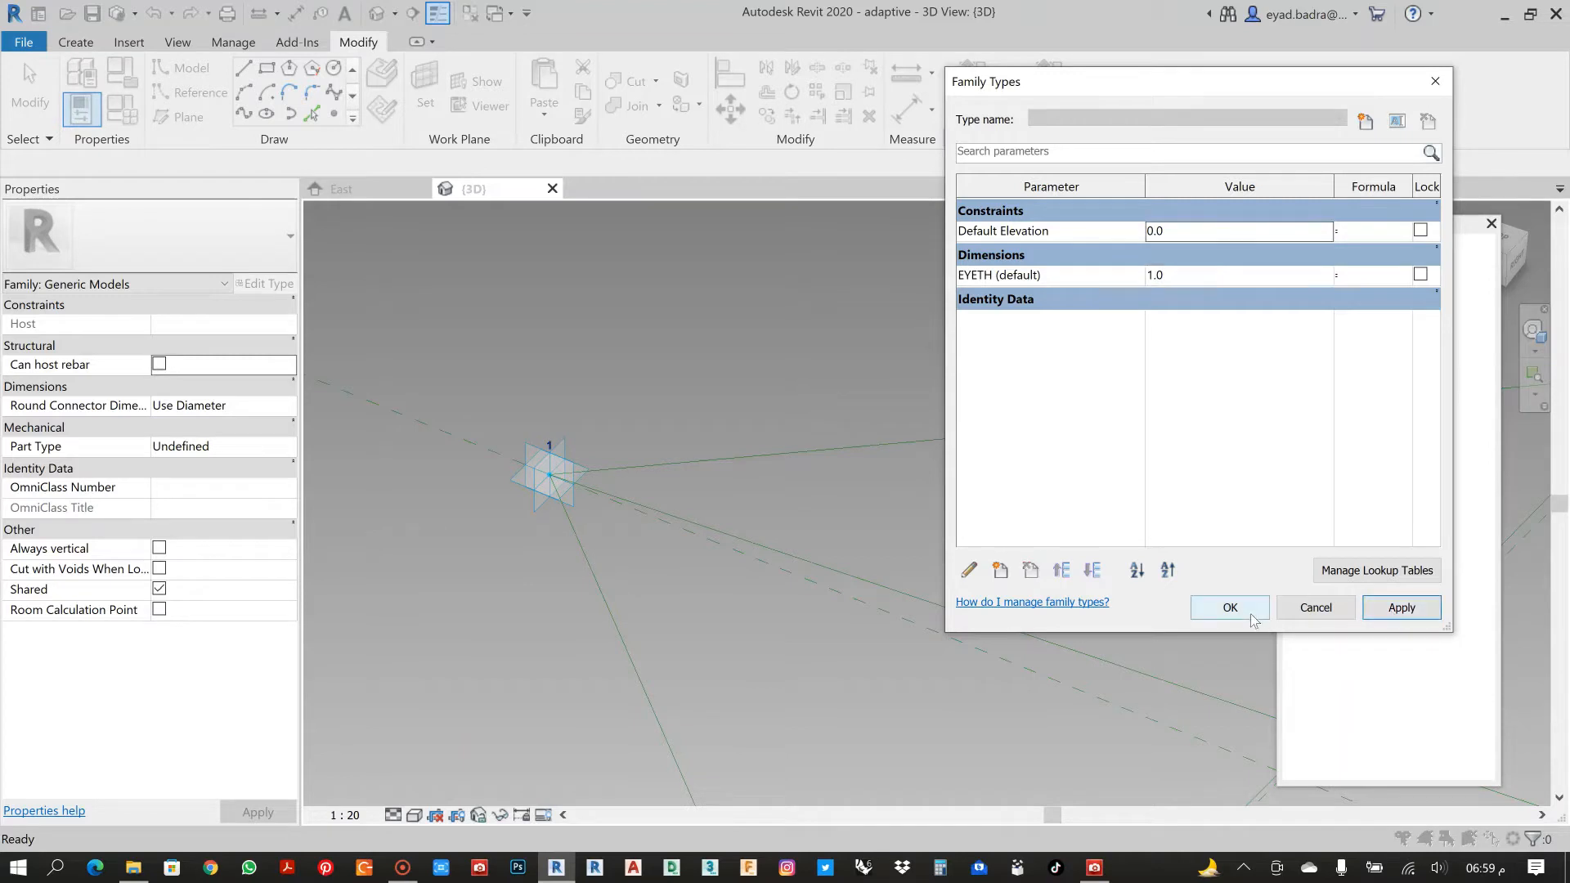
pyautogui.click(1235, 607)
pyautogui.scroll(-4, 895, 533)
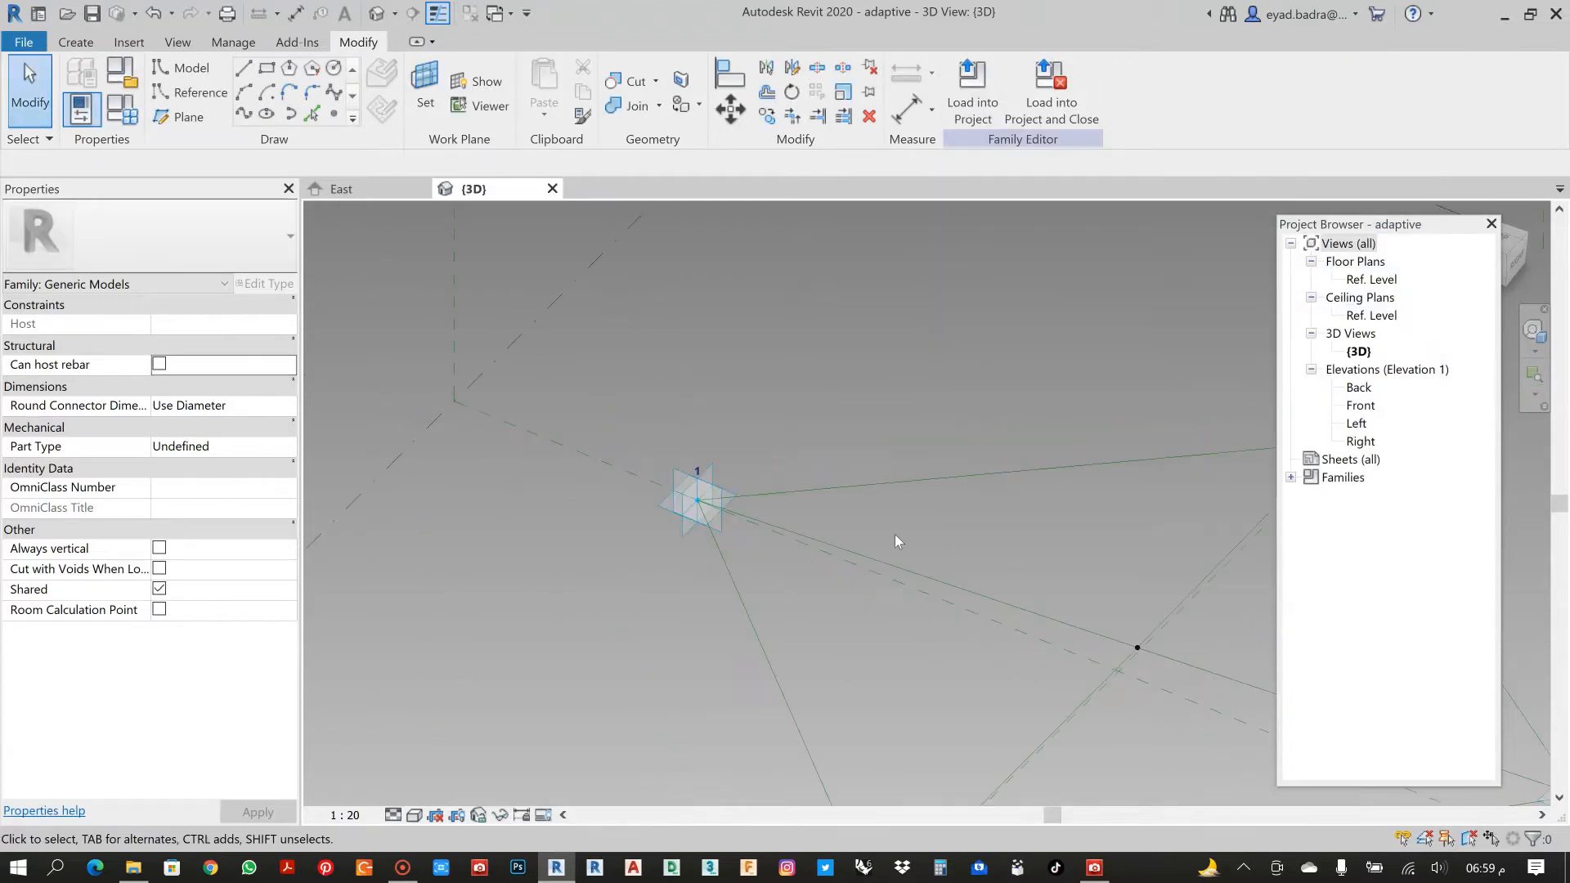
pyautogui.moveTo(895, 534); pyautogui.dragTo(615, 368, button='middle')
pyautogui.scroll(1, 641, 440)
pyautogui.scroll(4, 554, 448)
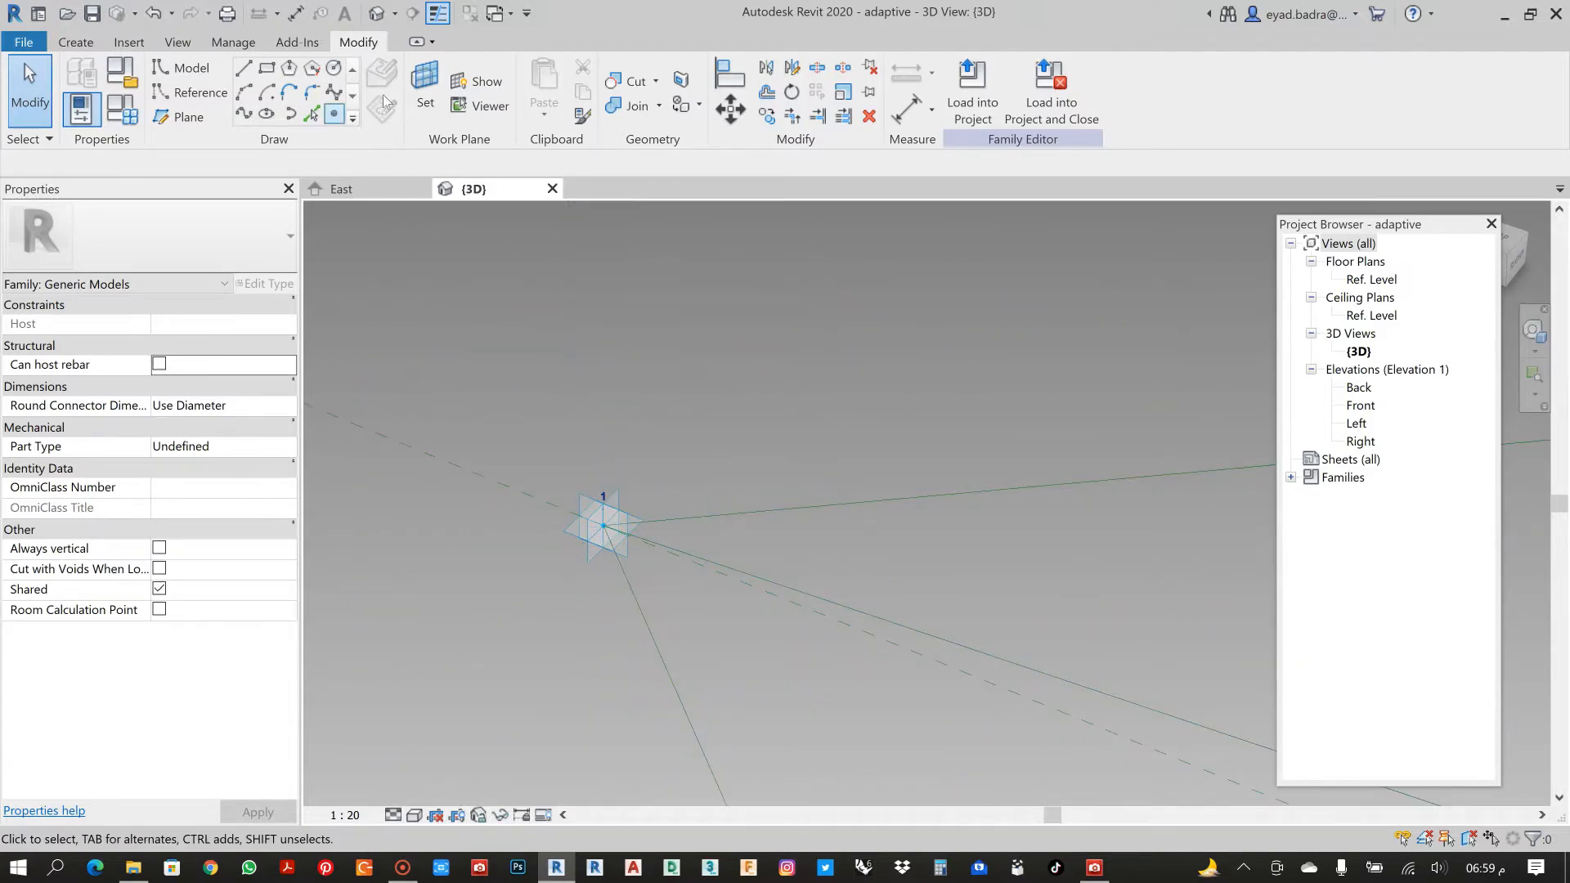
pyautogui.click(334, 114)
pyautogui.click(642, 521)
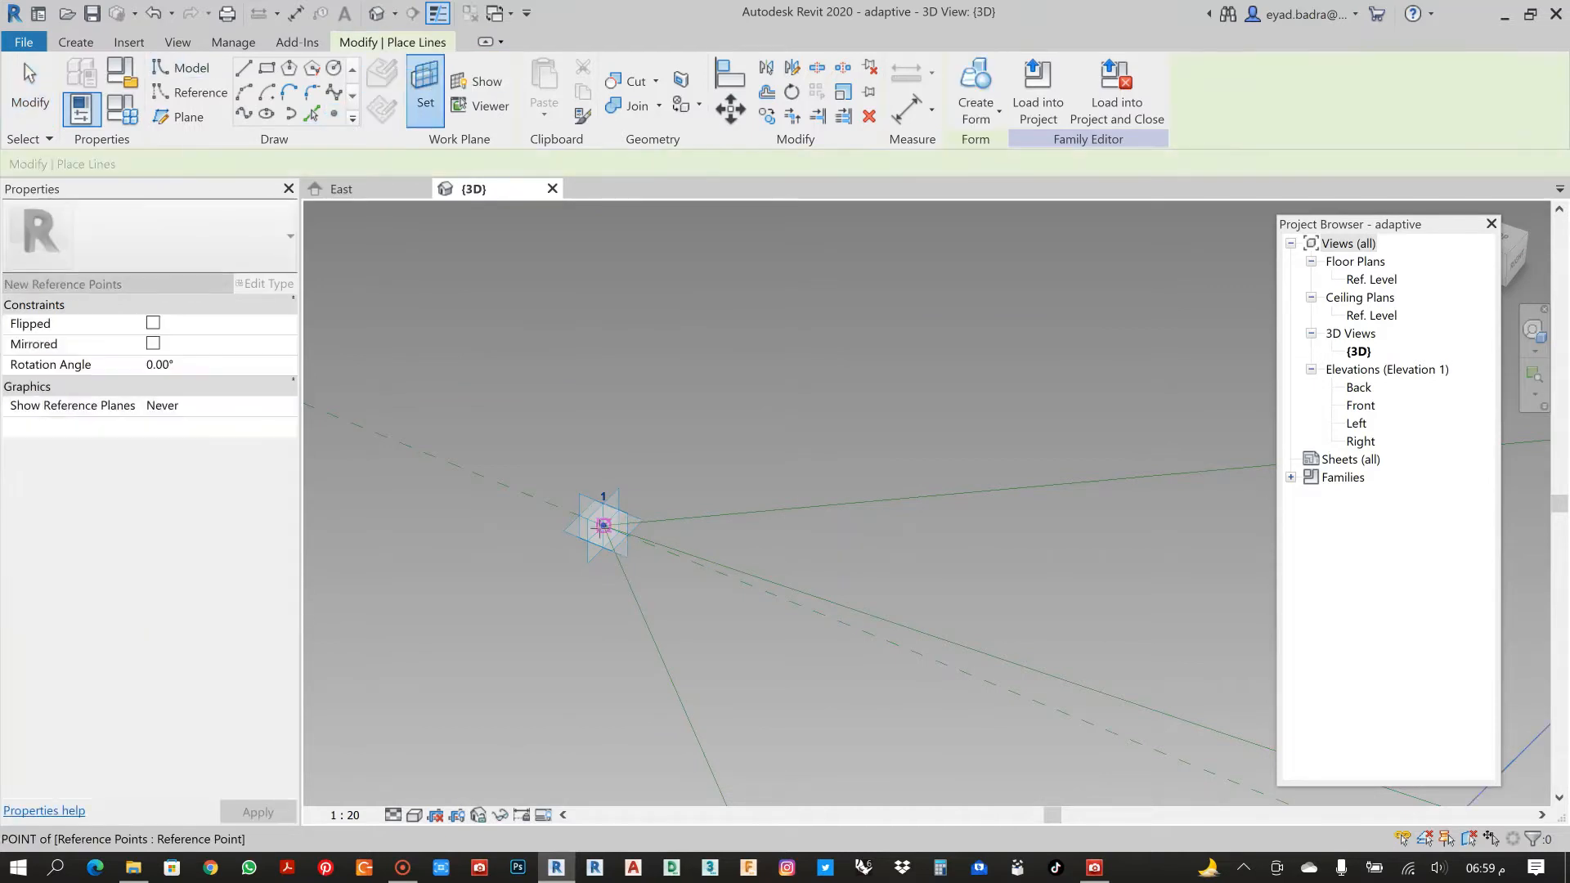
pyautogui.click(603, 526)
pyautogui.press('Escape')
pyautogui.press('Escape')
# Set a plane of adaptive point 1 as the work plane and place another reference point at its origin.
pyautogui.click(425, 90)
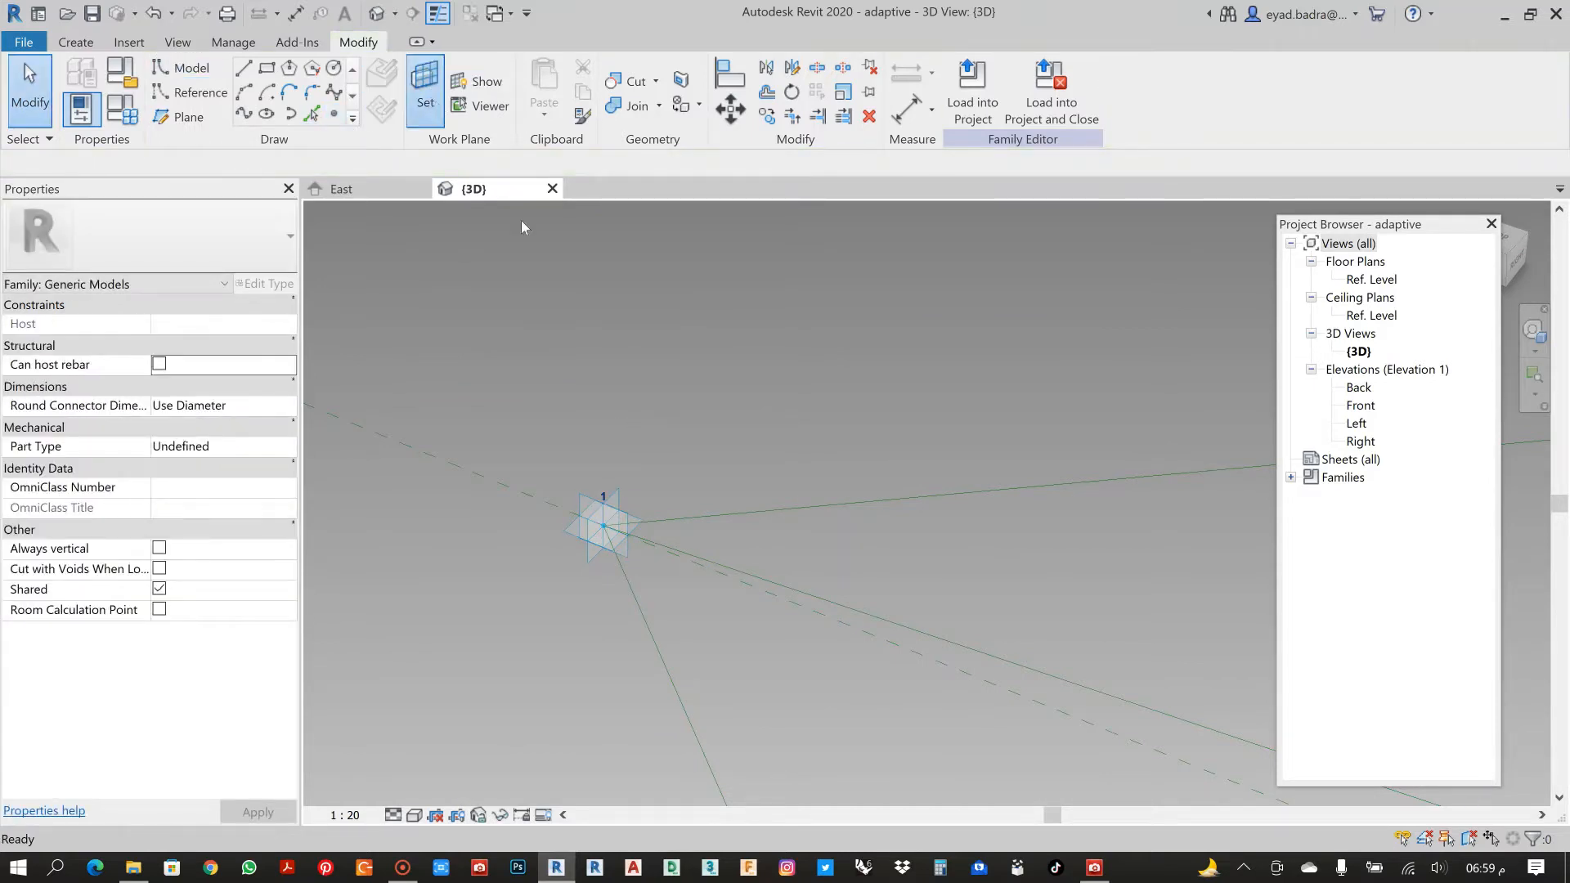
pyautogui.click(585, 498)
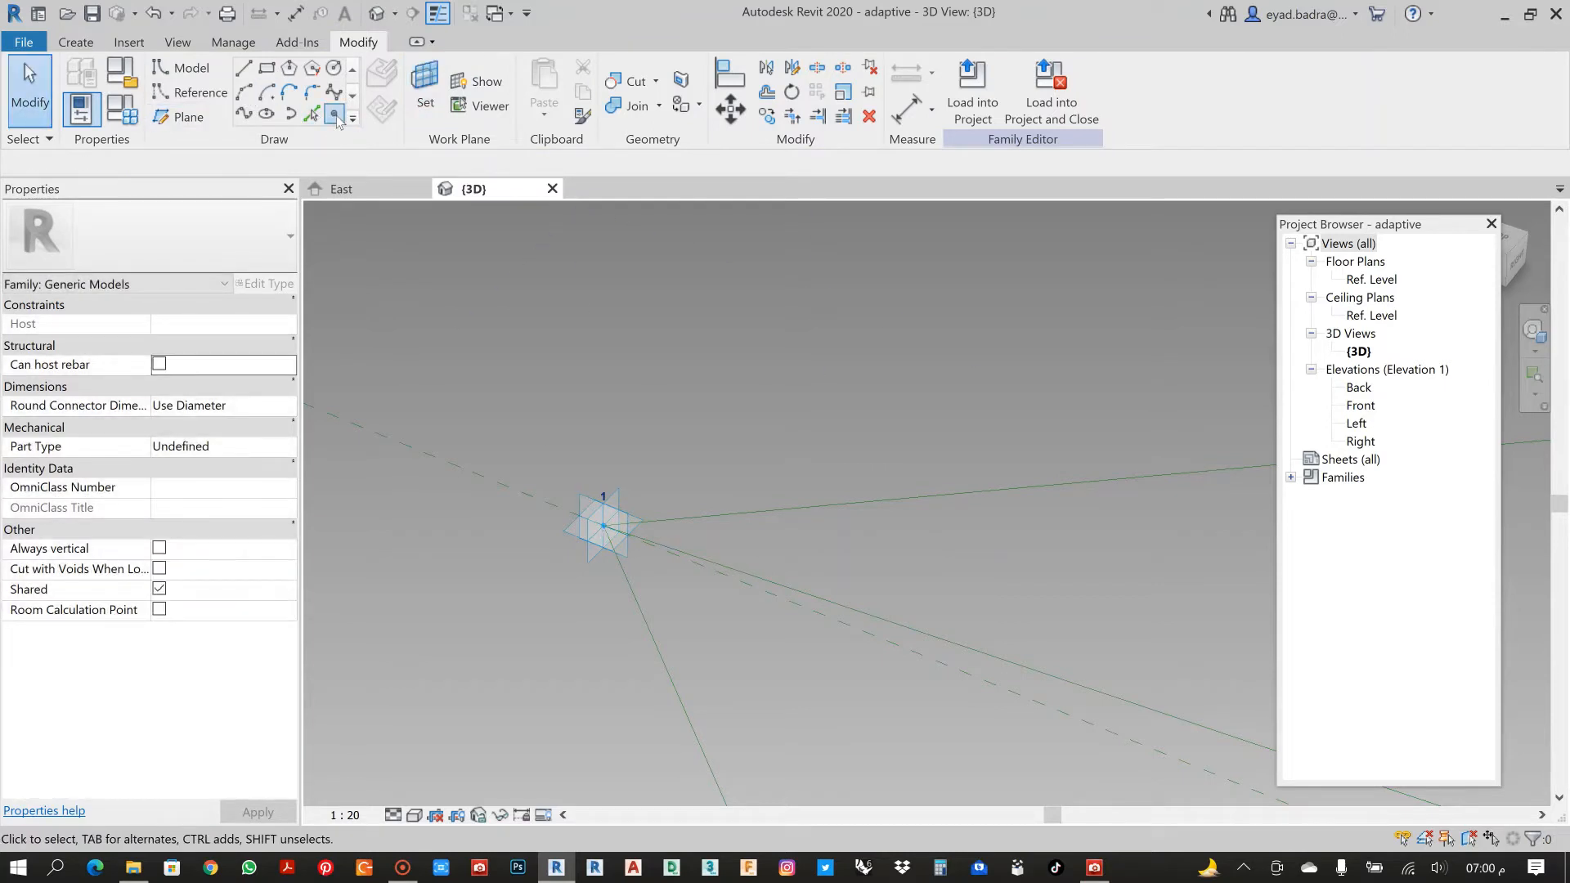
pyautogui.click(334, 115)
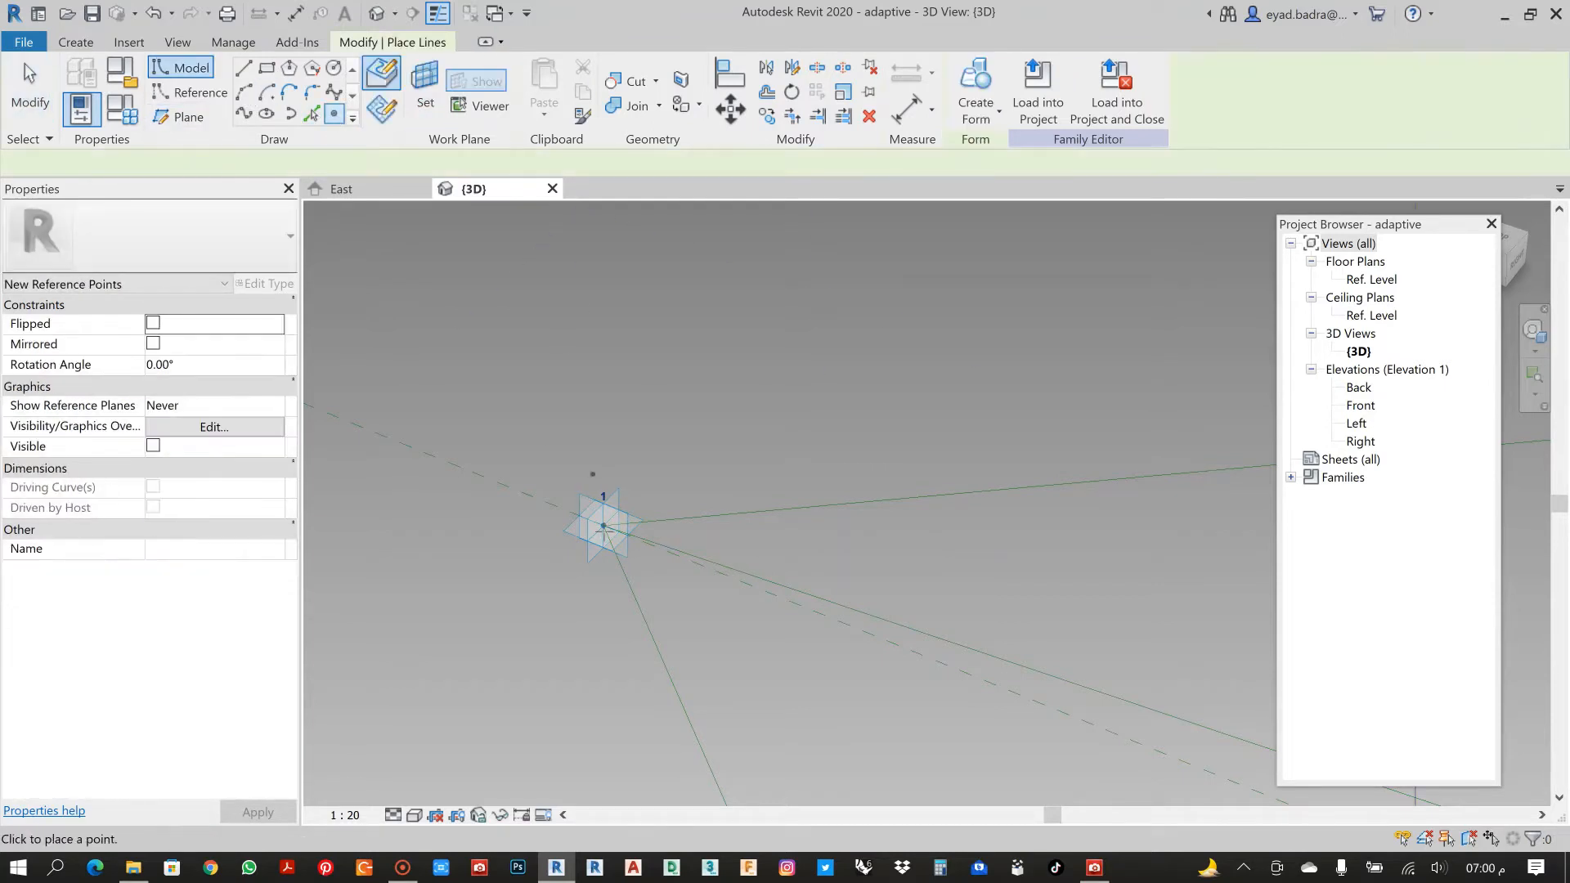
pyautogui.click(427, 80)
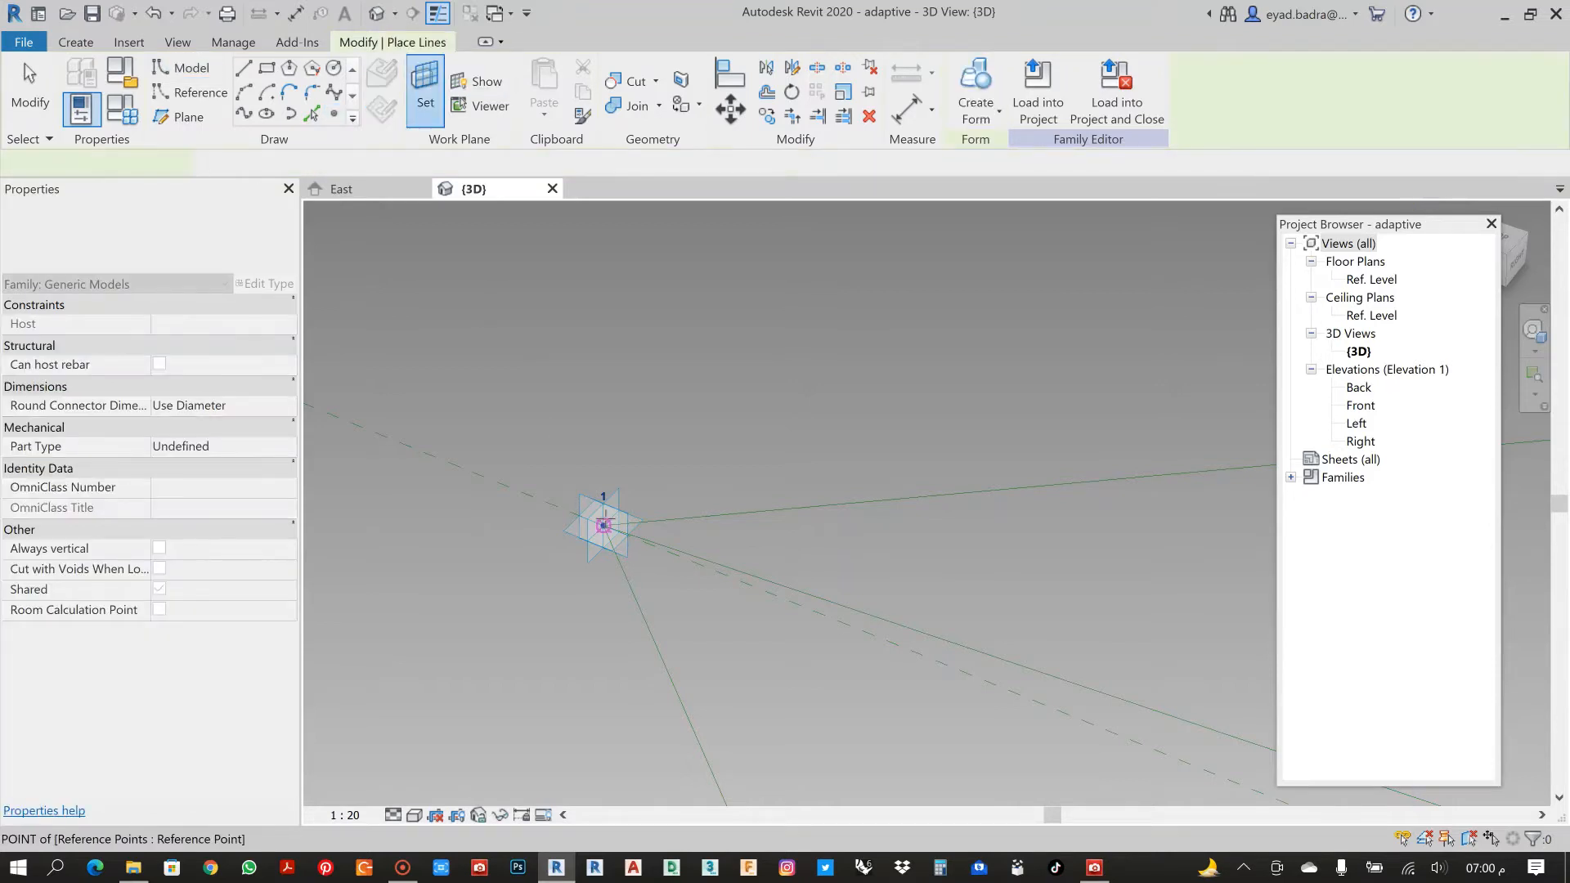
pyautogui.click(604, 525)
pyautogui.click(604, 525)
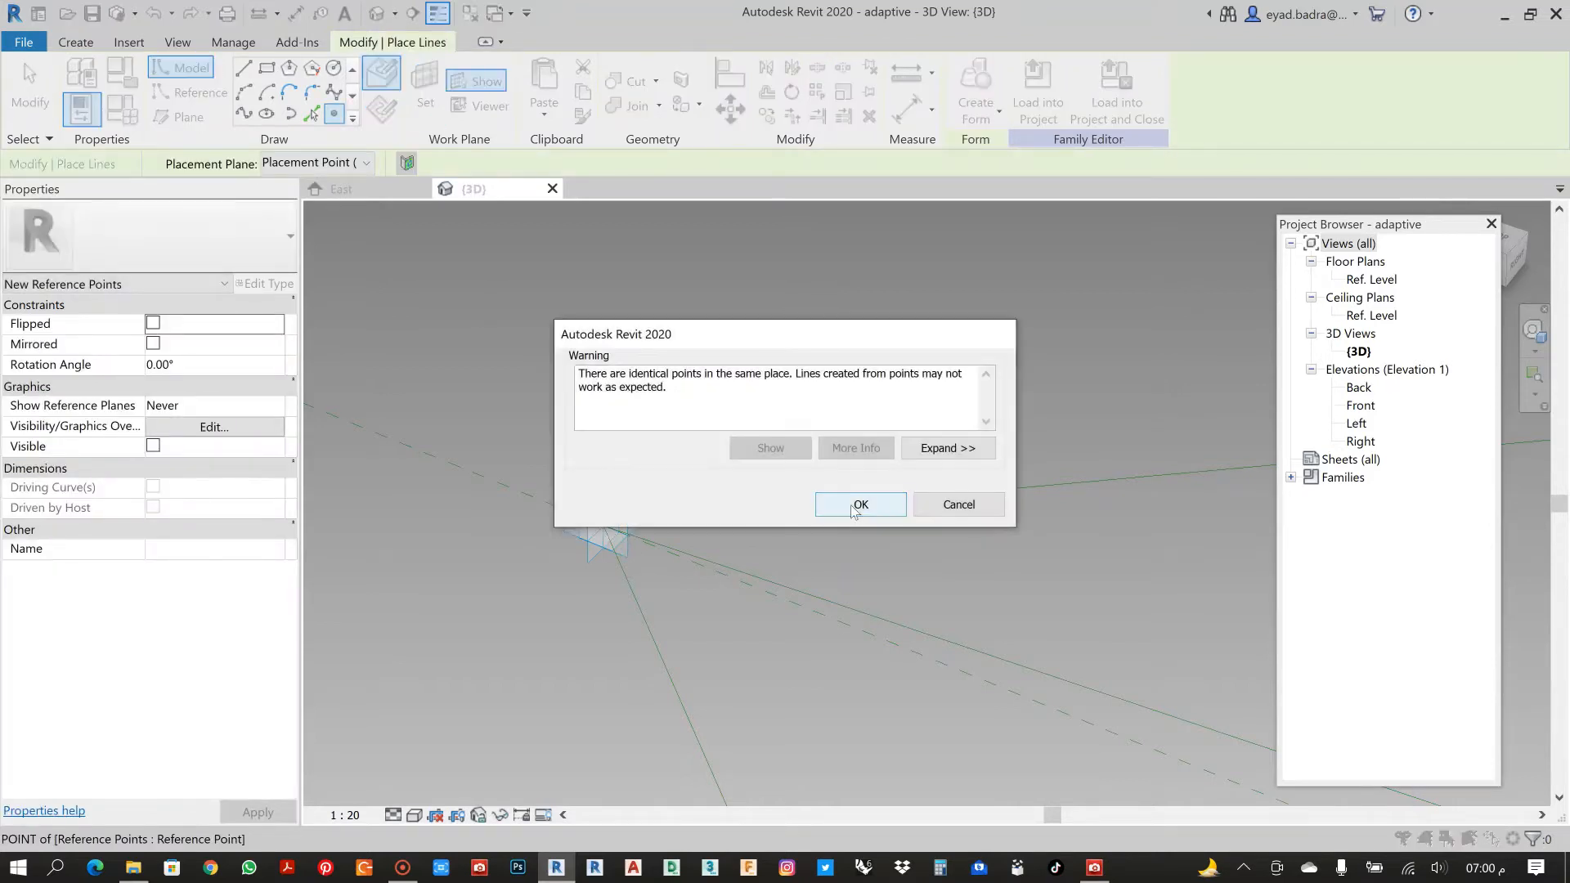
pyautogui.click(859, 505)
pyautogui.press('Escape')
pyautogui.press('Escape')
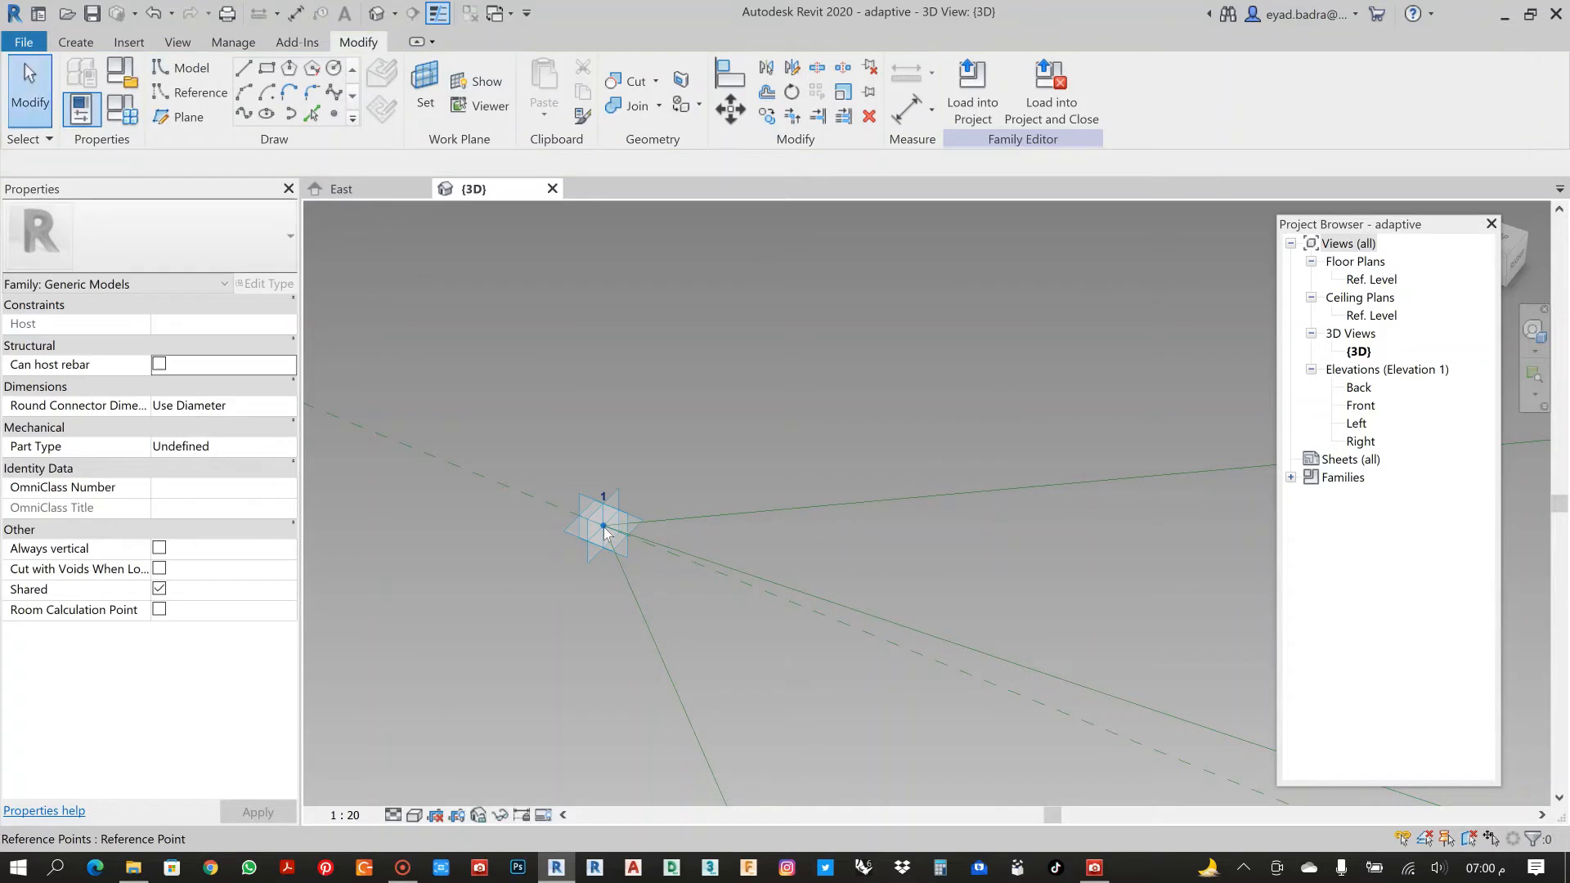
# Move the reference point hosted on adaptive point 1 away from its host to an offset of about 951 mm.
pyautogui.click(604, 528)
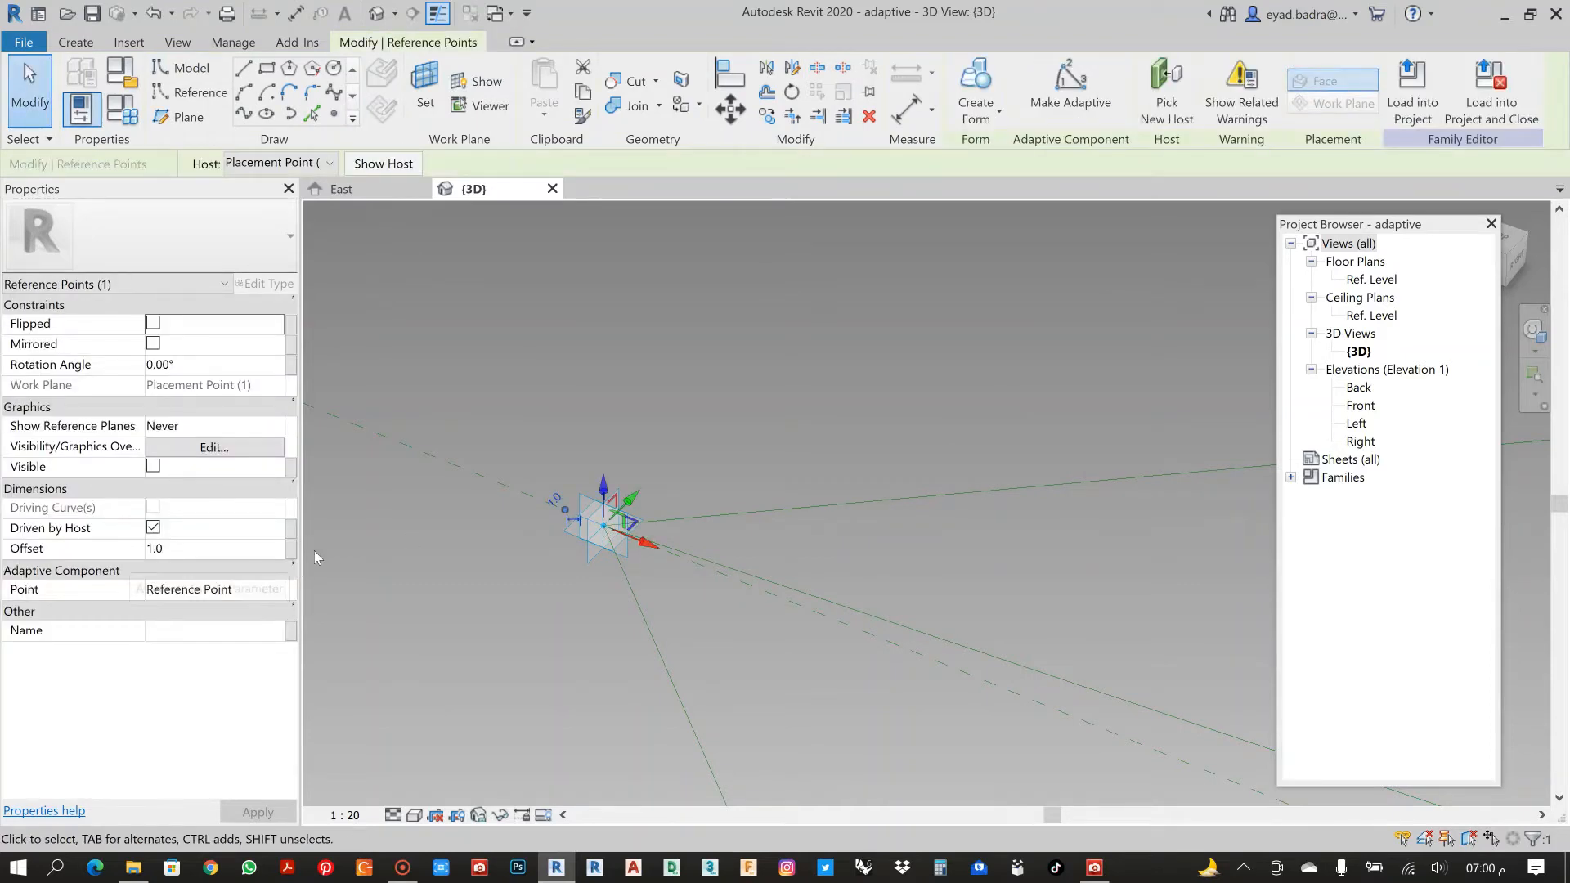
pyautogui.moveTo(623, 512); pyautogui.dragTo(853, 403)
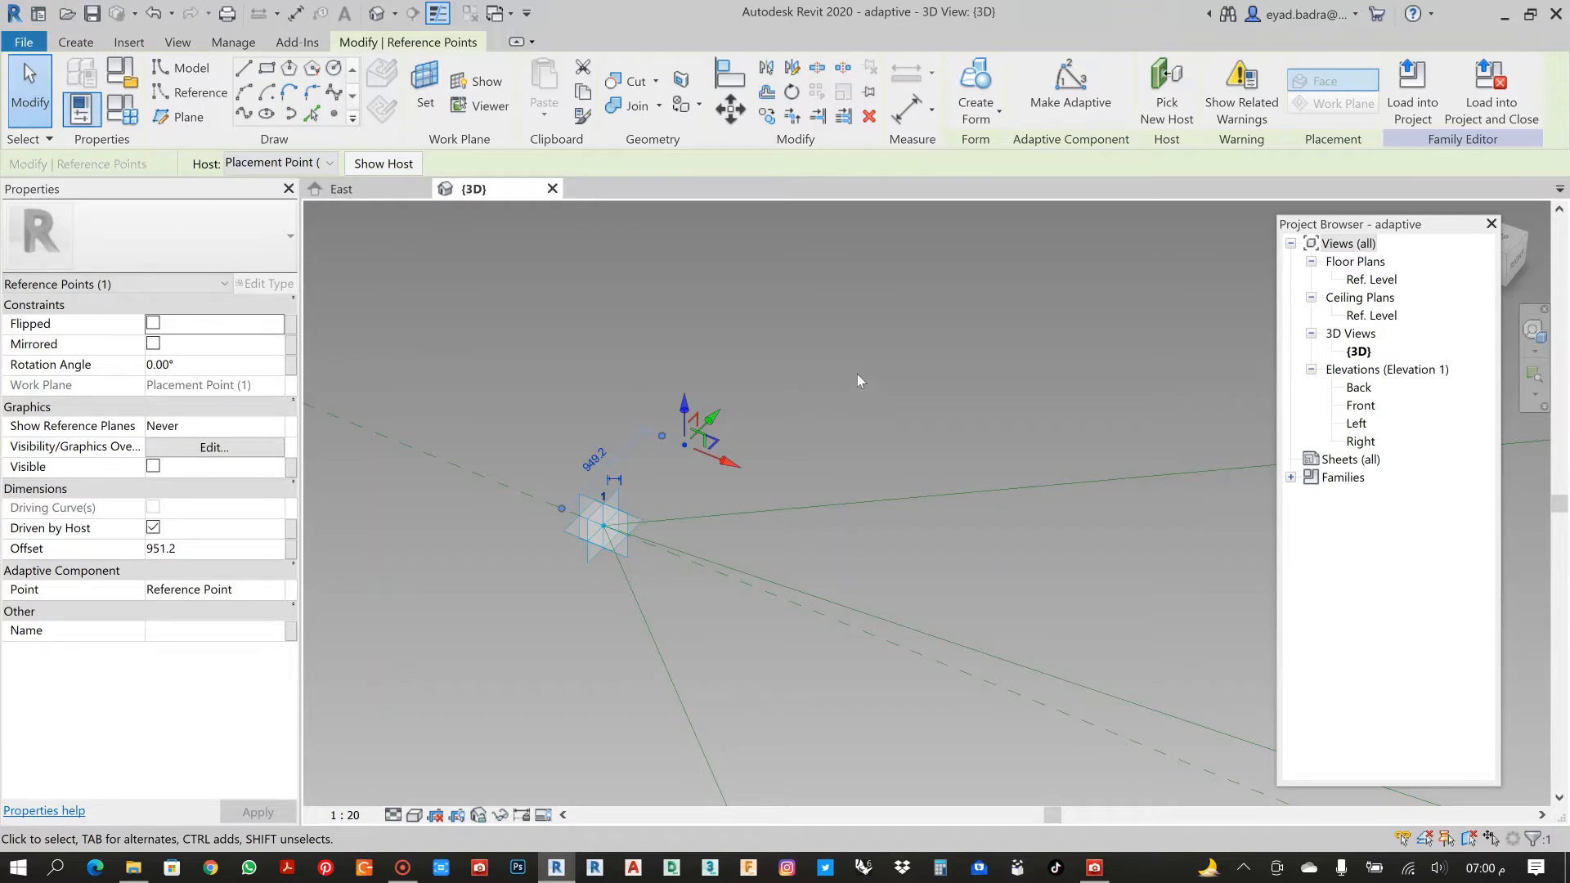
pyautogui.click(857, 374)
pyautogui.scroll(-3, 846, 380)
pyautogui.moveTo(807, 378); pyautogui.dragTo(636, 404, button='middle')
pyautogui.scroll(3, 535, 460)
pyautogui.scroll(-3, 535, 459)
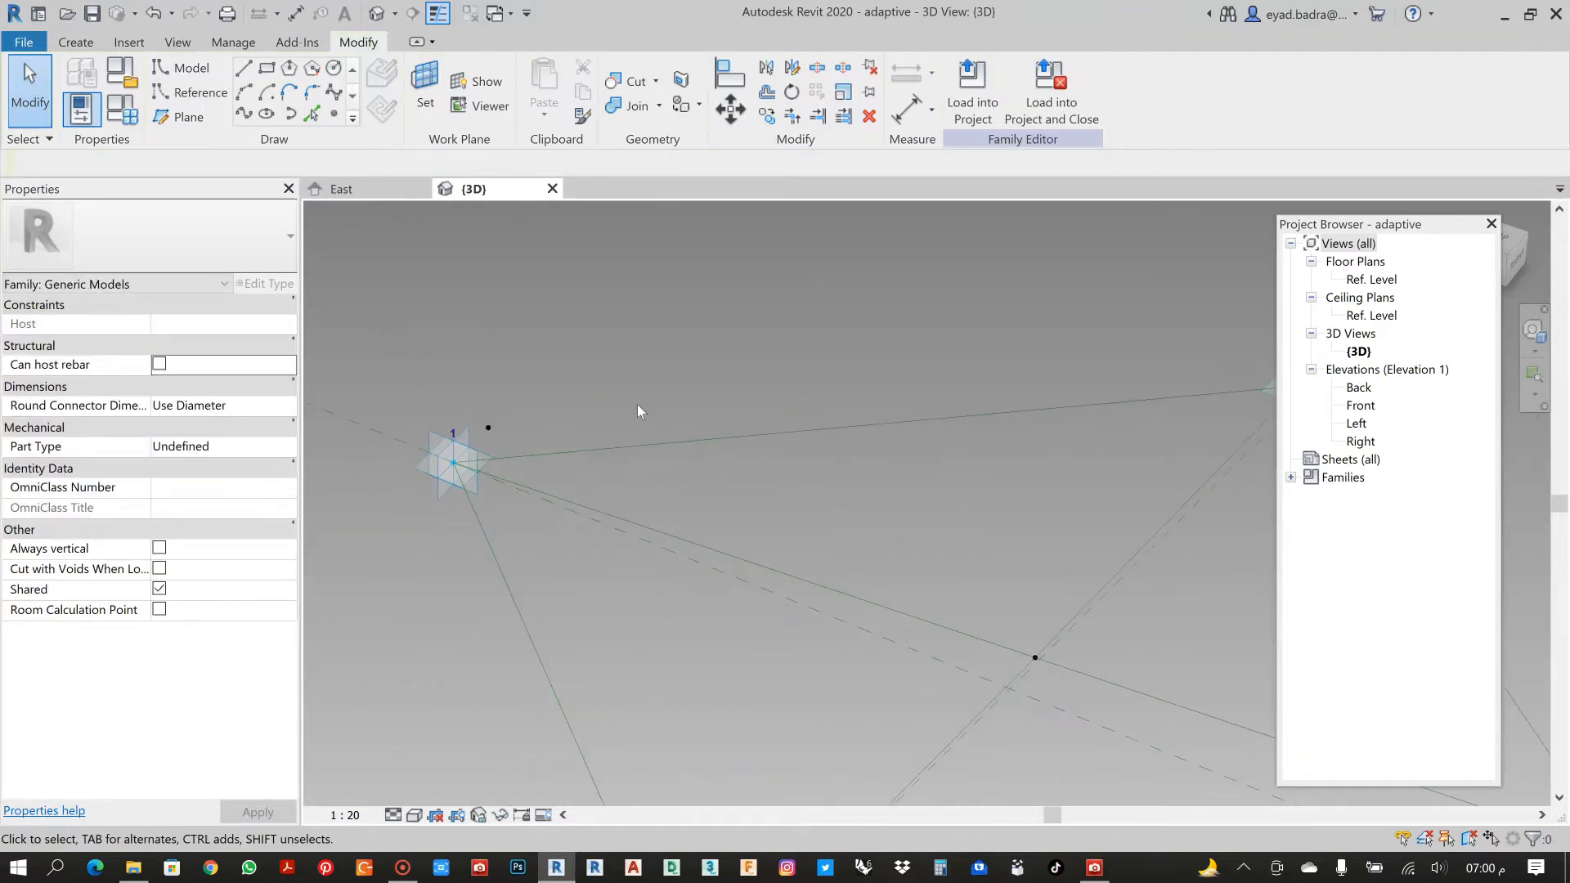
# Change the project length units to meters with 3 decimal places.
pyautogui.press('u')
pyautogui.press('n')
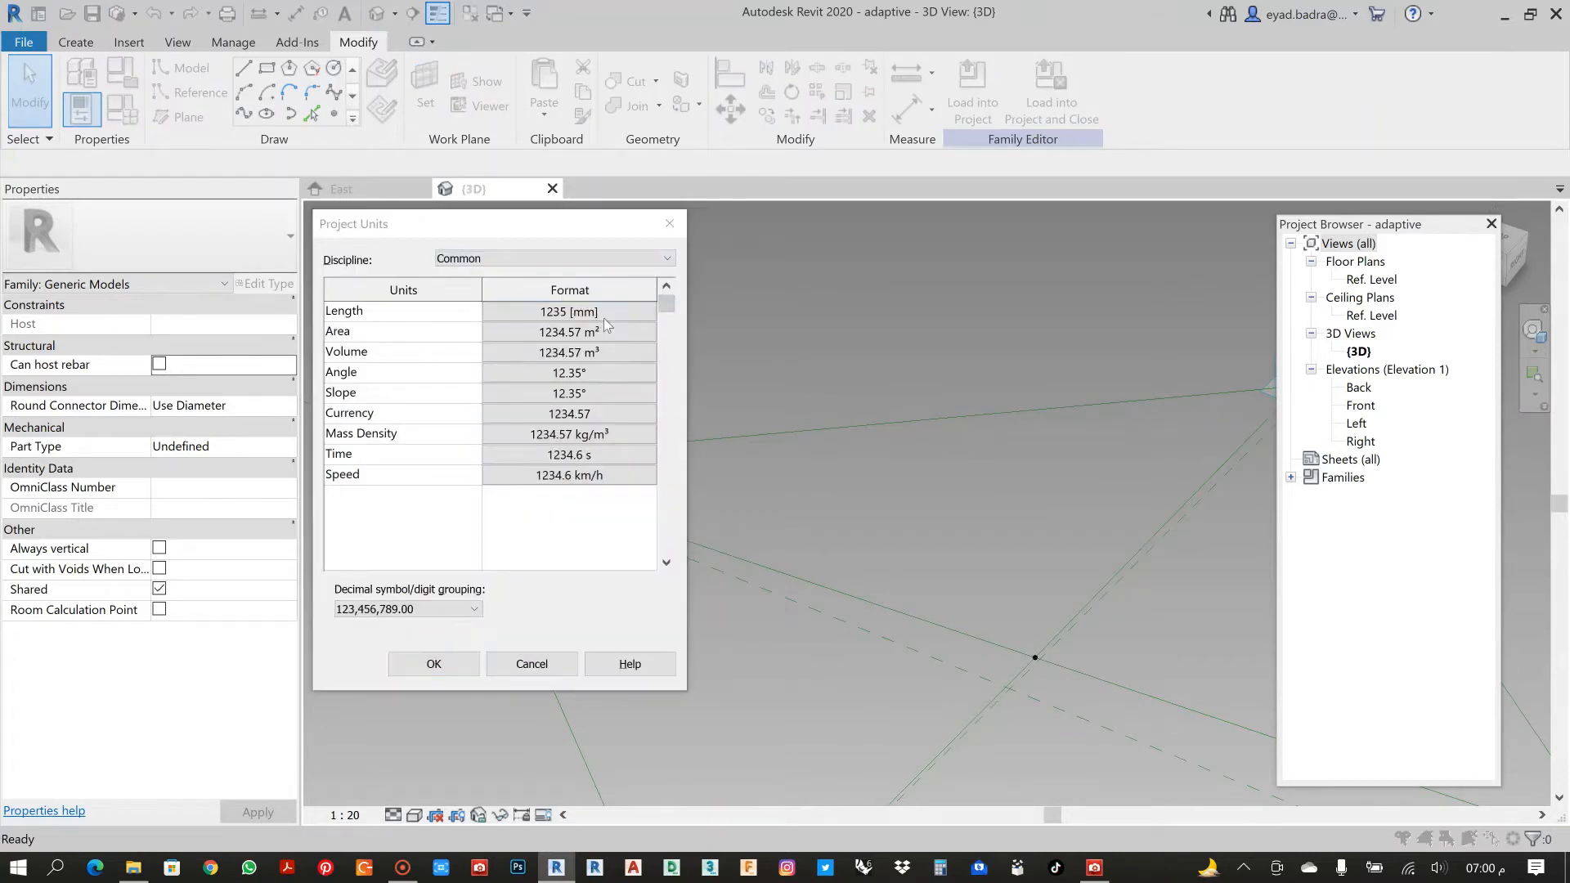
pyautogui.click(606, 318)
pyautogui.click(507, 345)
pyautogui.click(482, 413)
pyautogui.click(446, 396)
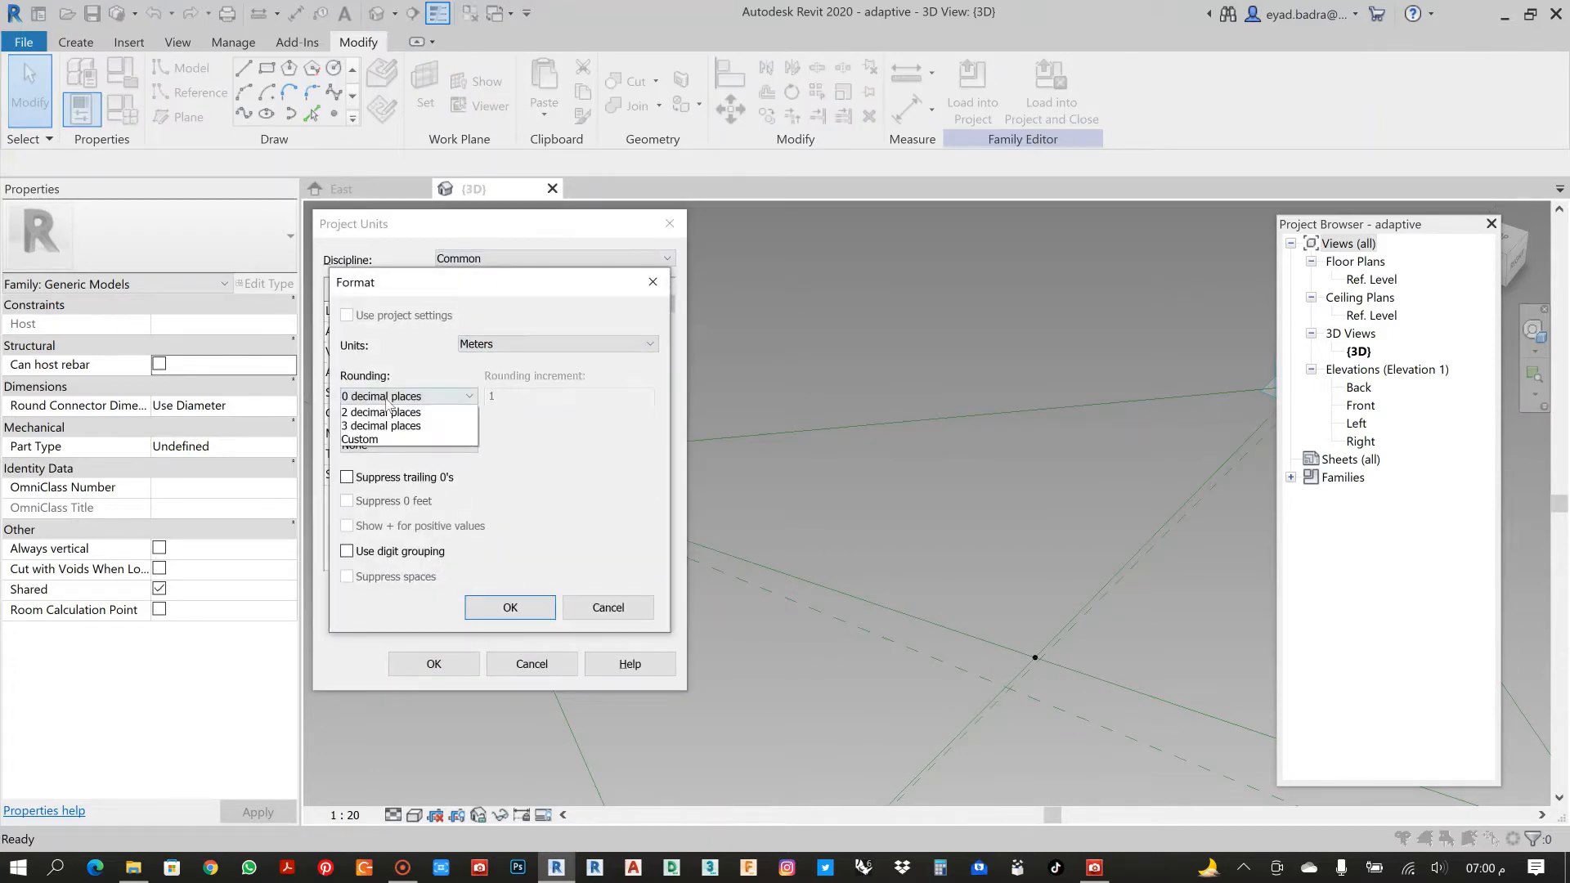
pyautogui.click(393, 473)
pyautogui.click(510, 607)
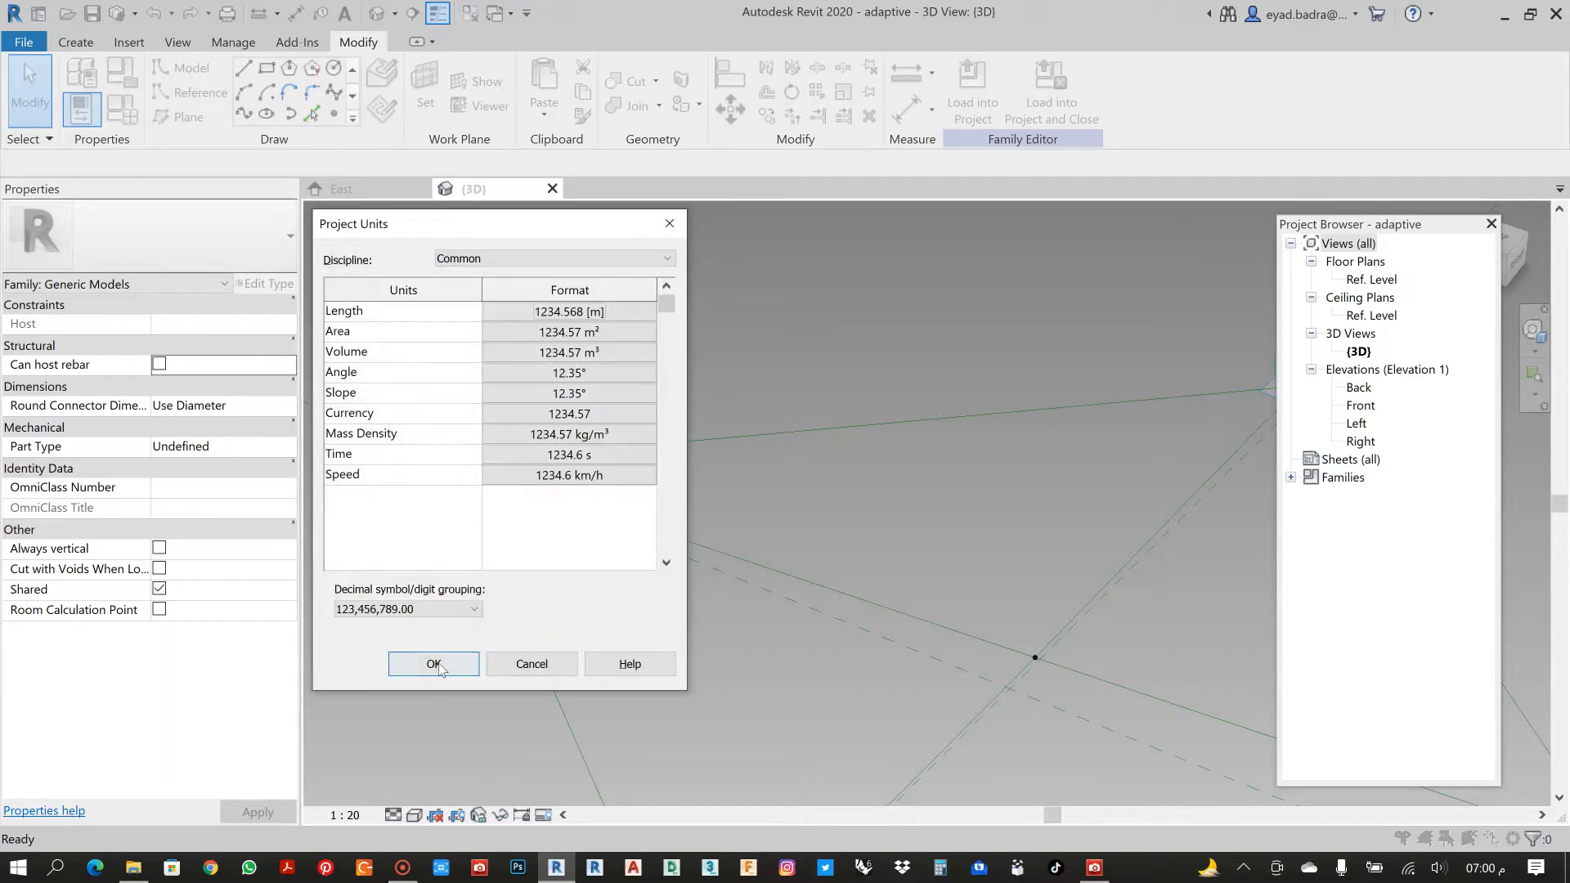
pyautogui.click(434, 664)
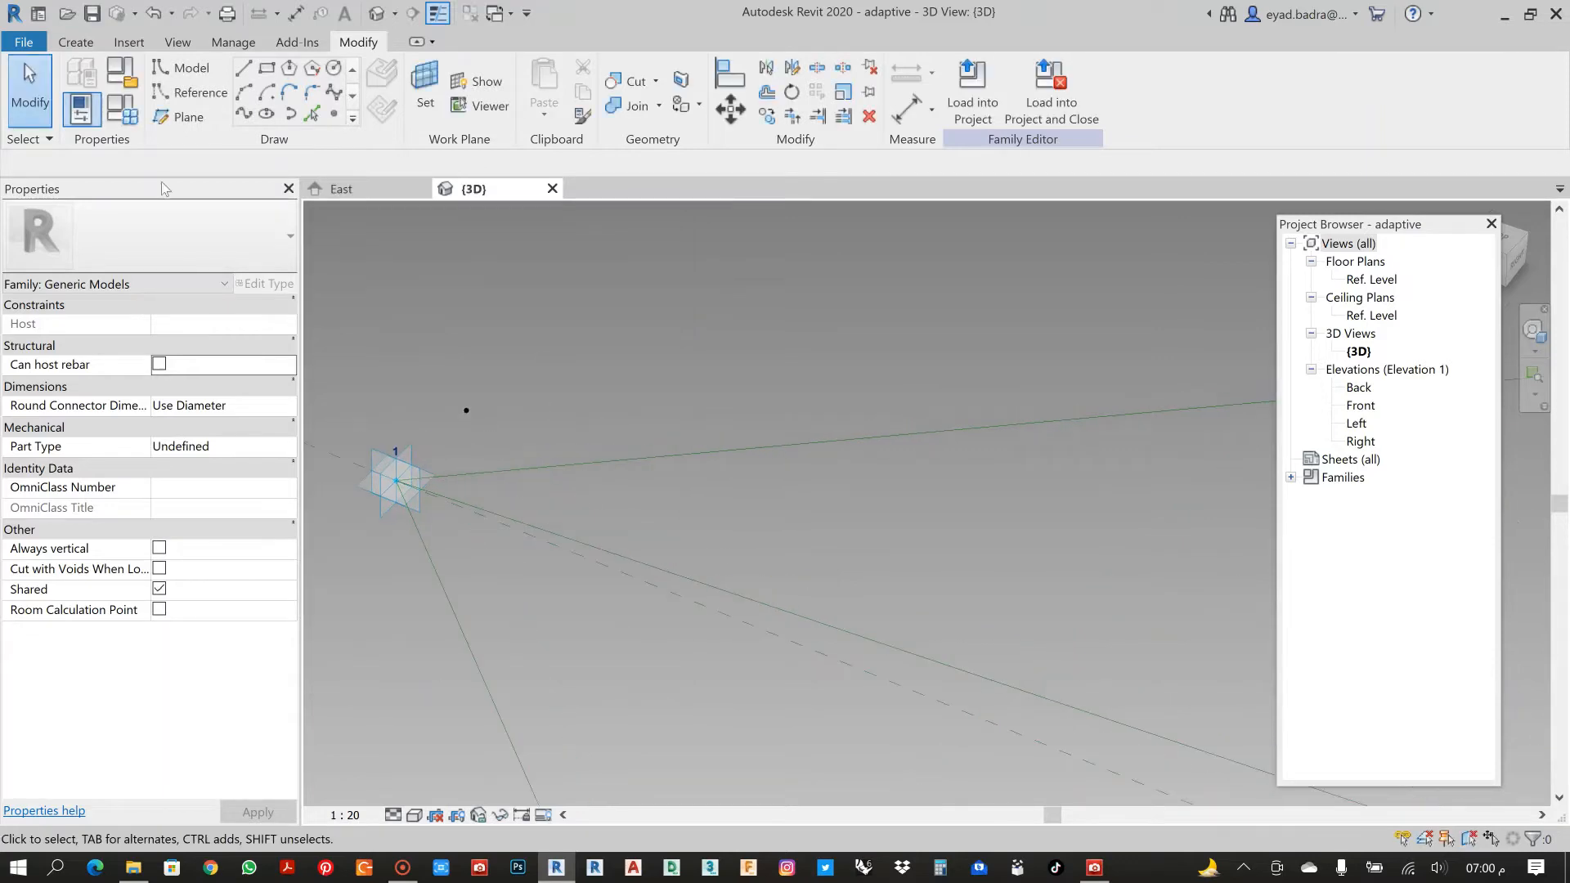
# Set the family parameter EYETH to 1.0000 m and apply it to the family.
pyautogui.click(123, 109)
pyautogui.click(1186, 276)
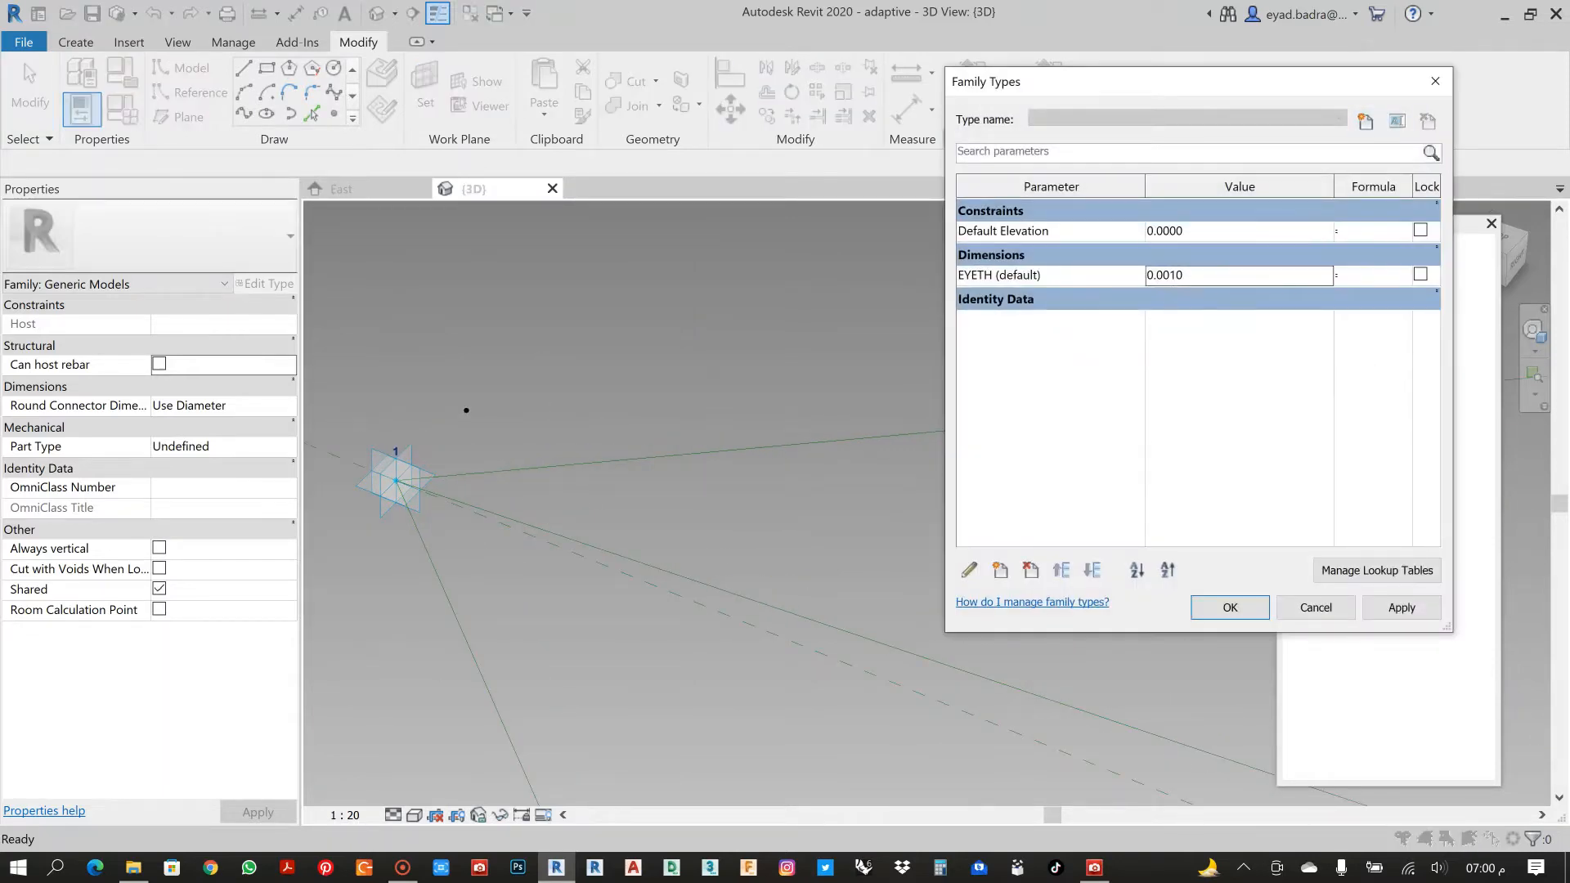
pyautogui.click(1404, 608)
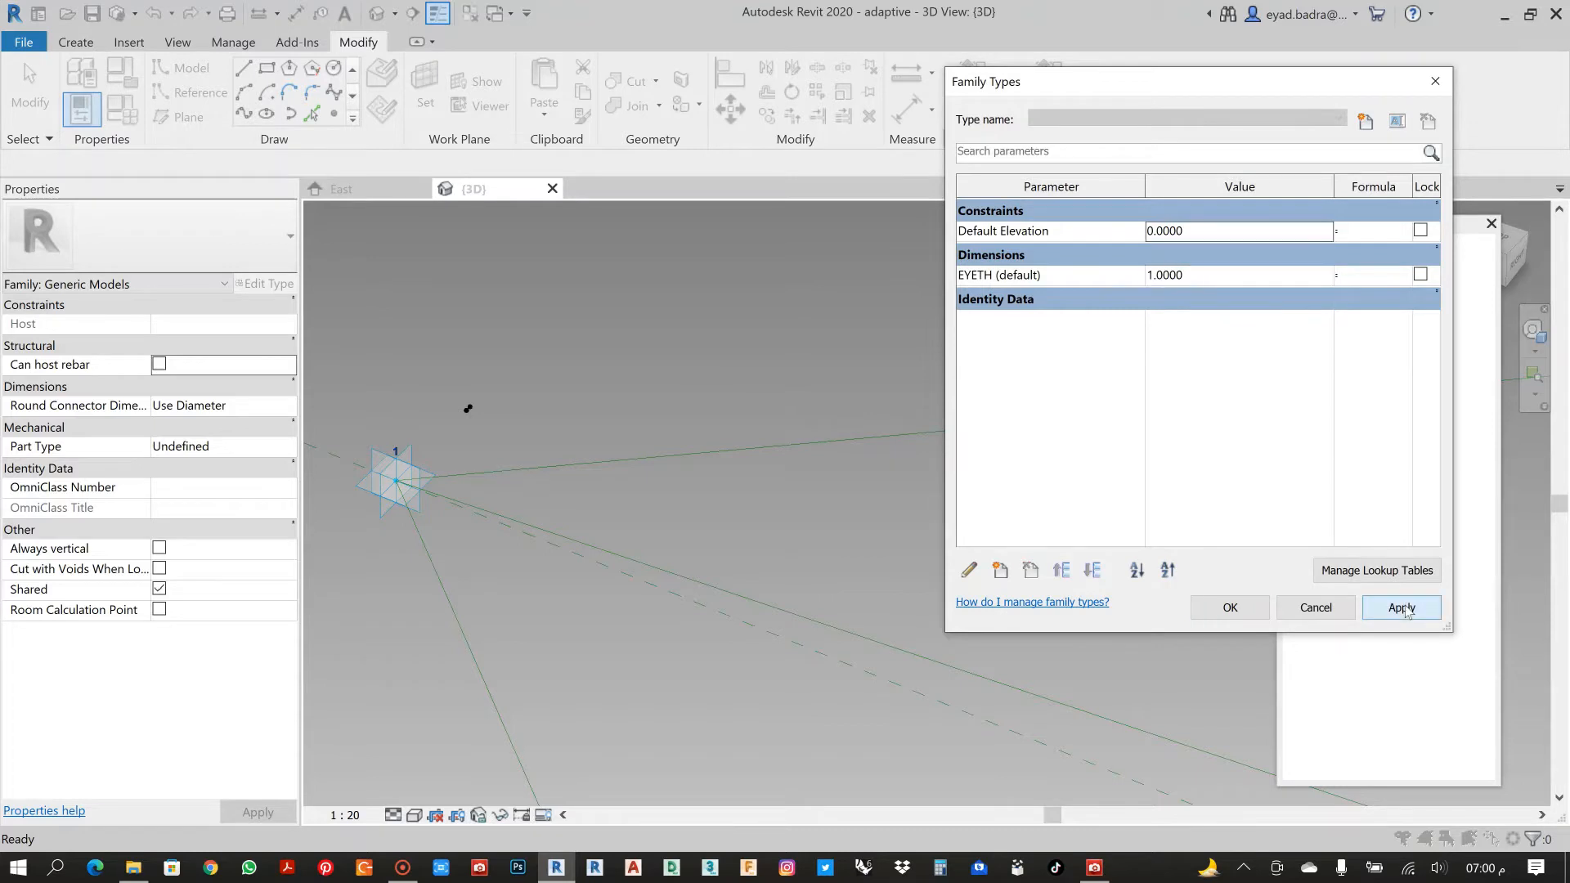
pyautogui.click(1229, 615)
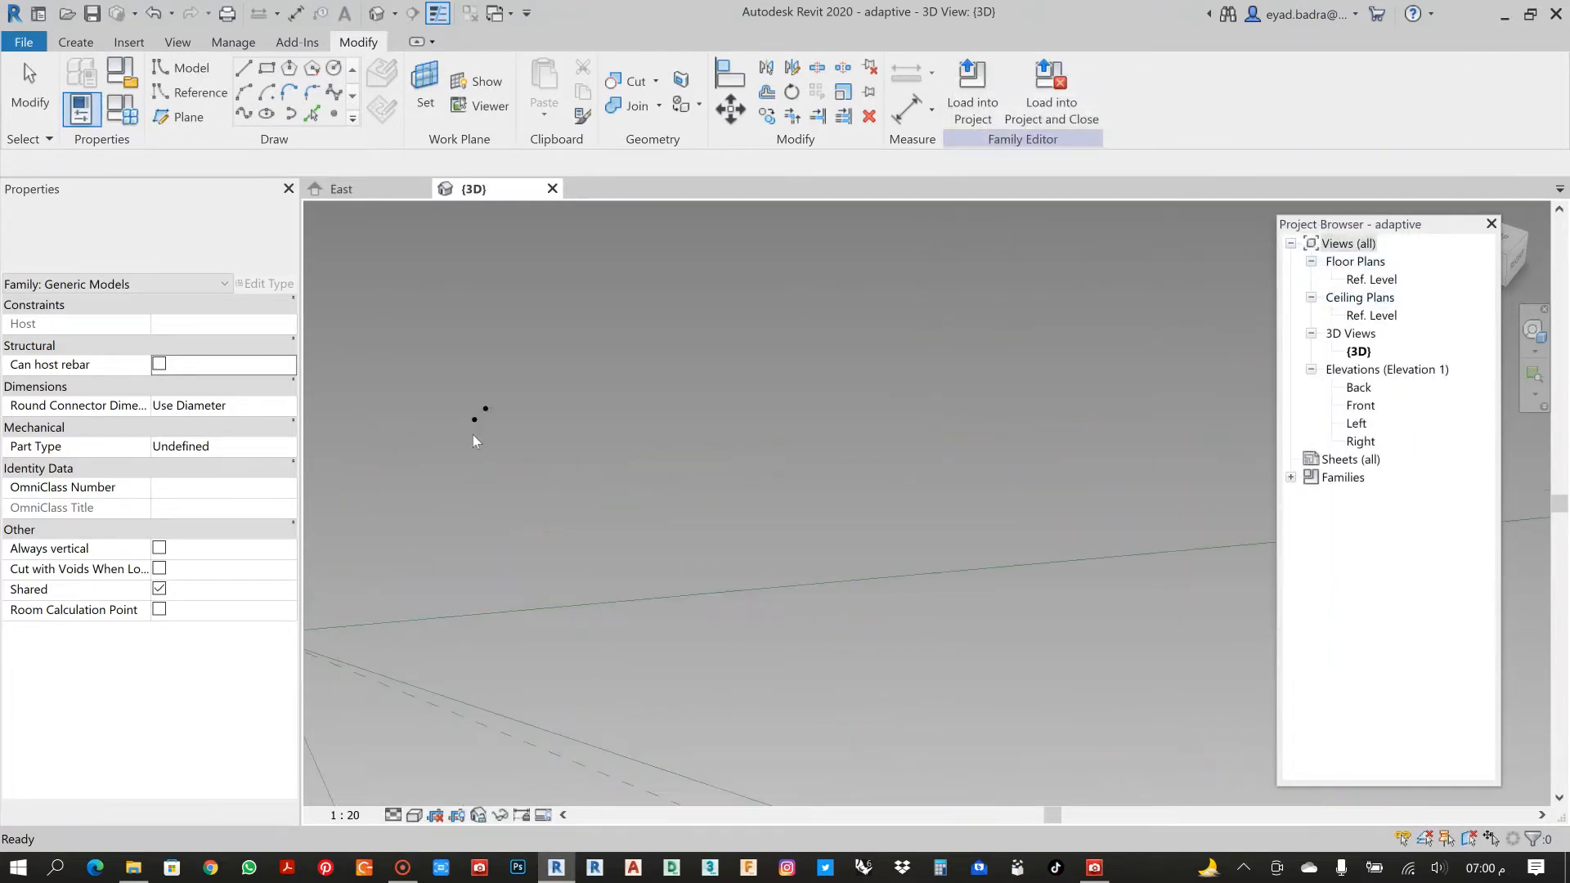
# Check the two offset reference points near adaptive point 1 and remove the manually moved one with the 0.9512 offset.
pyautogui.click(477, 420)
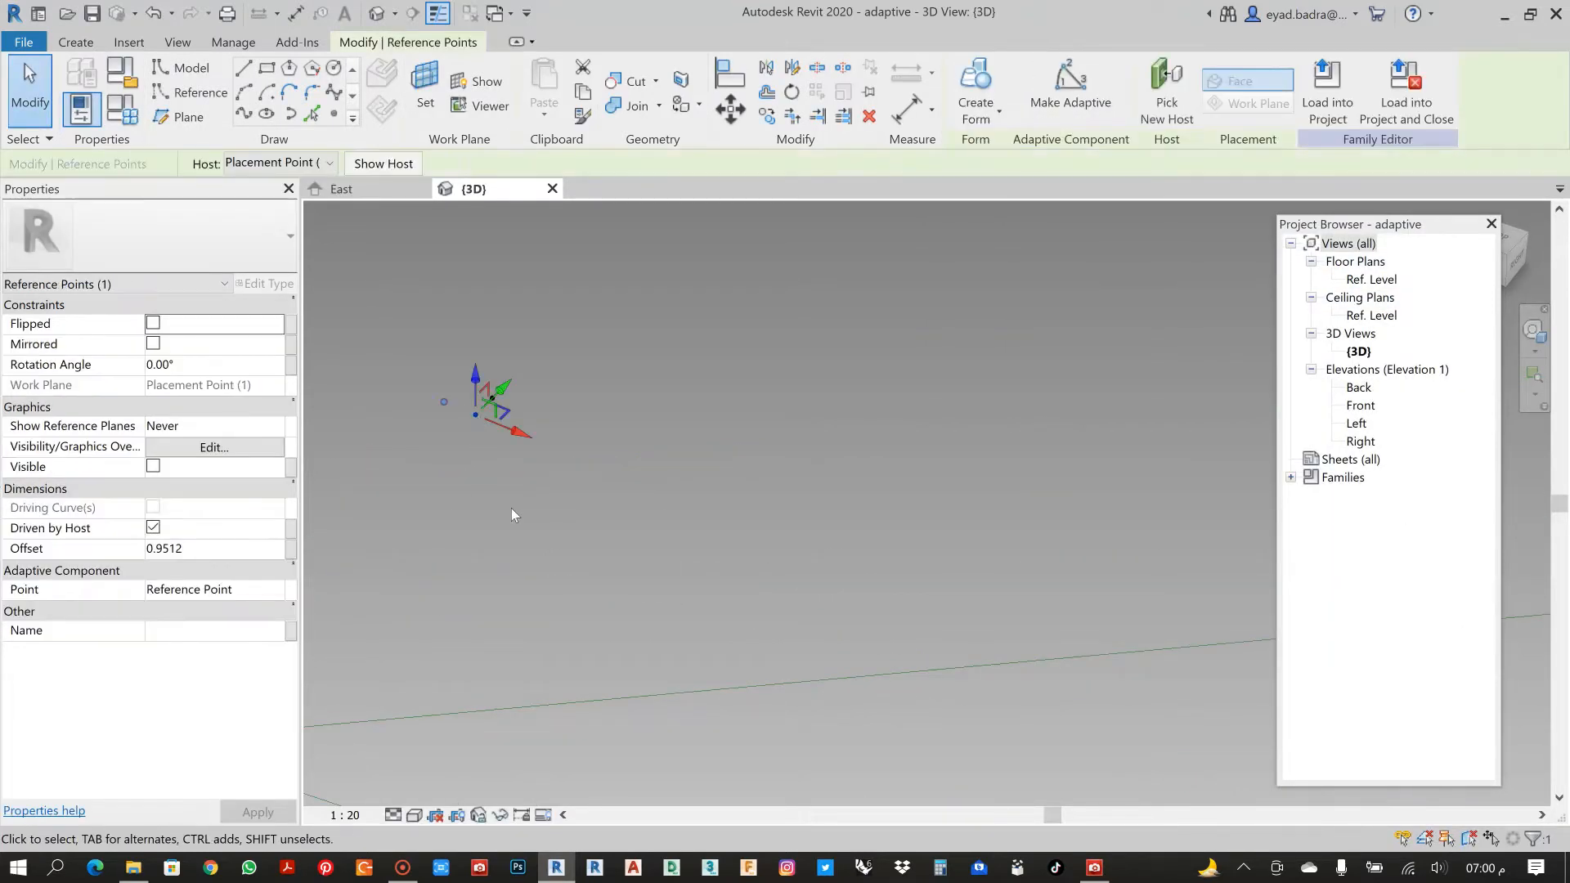
pyautogui.click(725, 472)
pyautogui.scroll(-7, 721, 467)
pyautogui.moveTo(718, 463); pyautogui.dragTo(601, 404, button='middle')
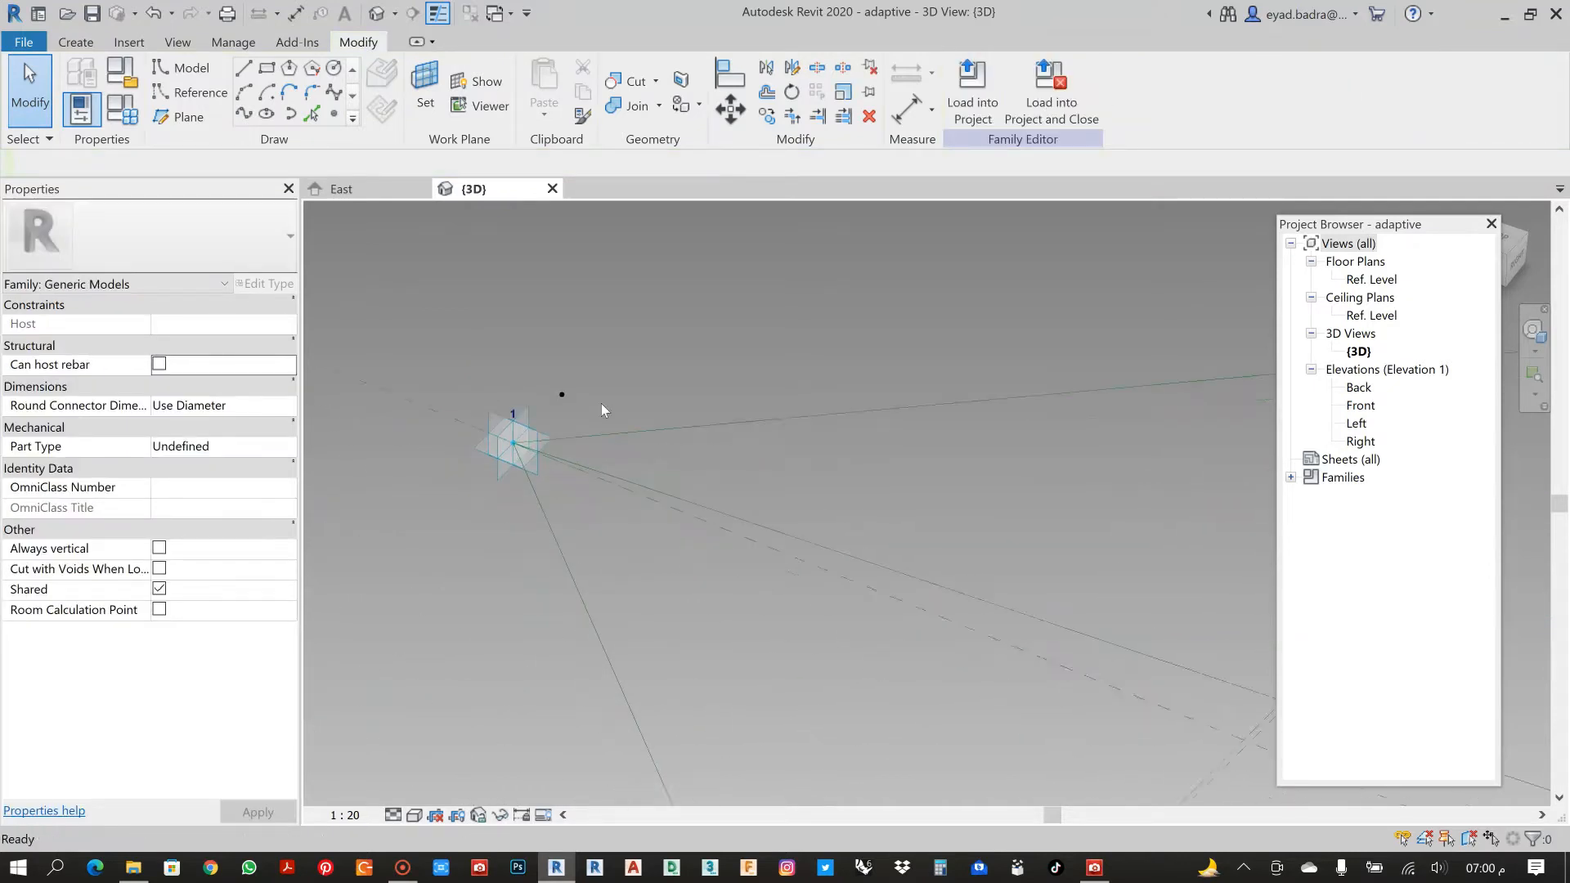
pyautogui.scroll(-2, 601, 404)
pyautogui.scroll(-1, 740, 402)
pyautogui.moveTo(1063, 363); pyautogui.dragTo(926, 366, button='middle')
pyautogui.moveTo(657, 541); pyautogui.dragTo(735, 490, button='middle')
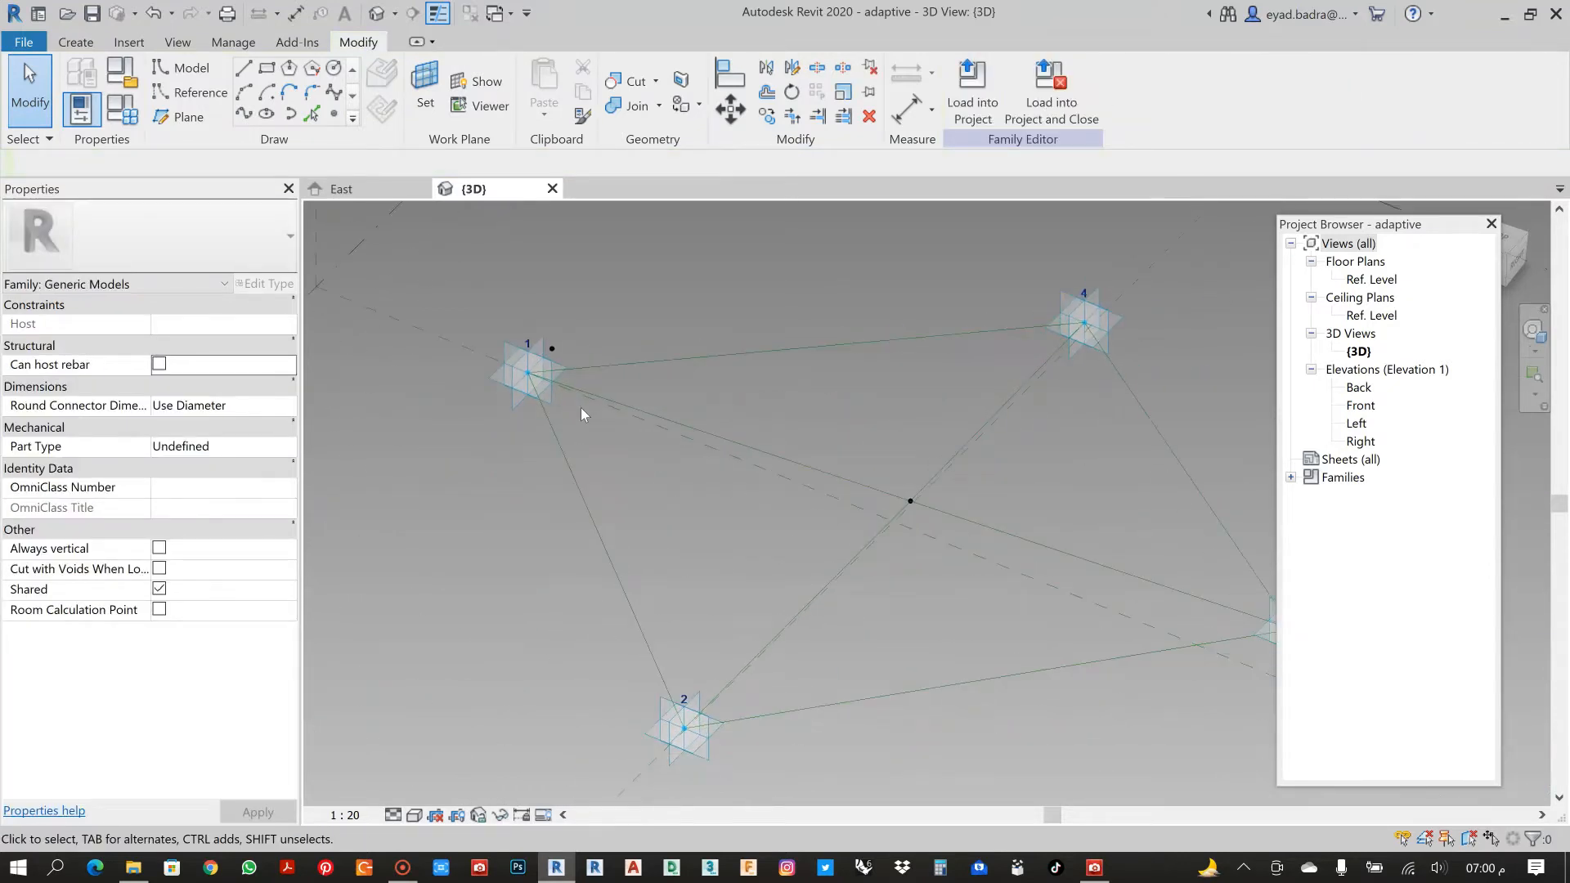
pyautogui.scroll(4, 583, 358)
pyautogui.scroll(2, 466, 429)
pyautogui.moveTo(474, 432); pyautogui.dragTo(579, 507, button='middle')
pyautogui.click(496, 429)
pyautogui.scroll(-5, 651, 312)
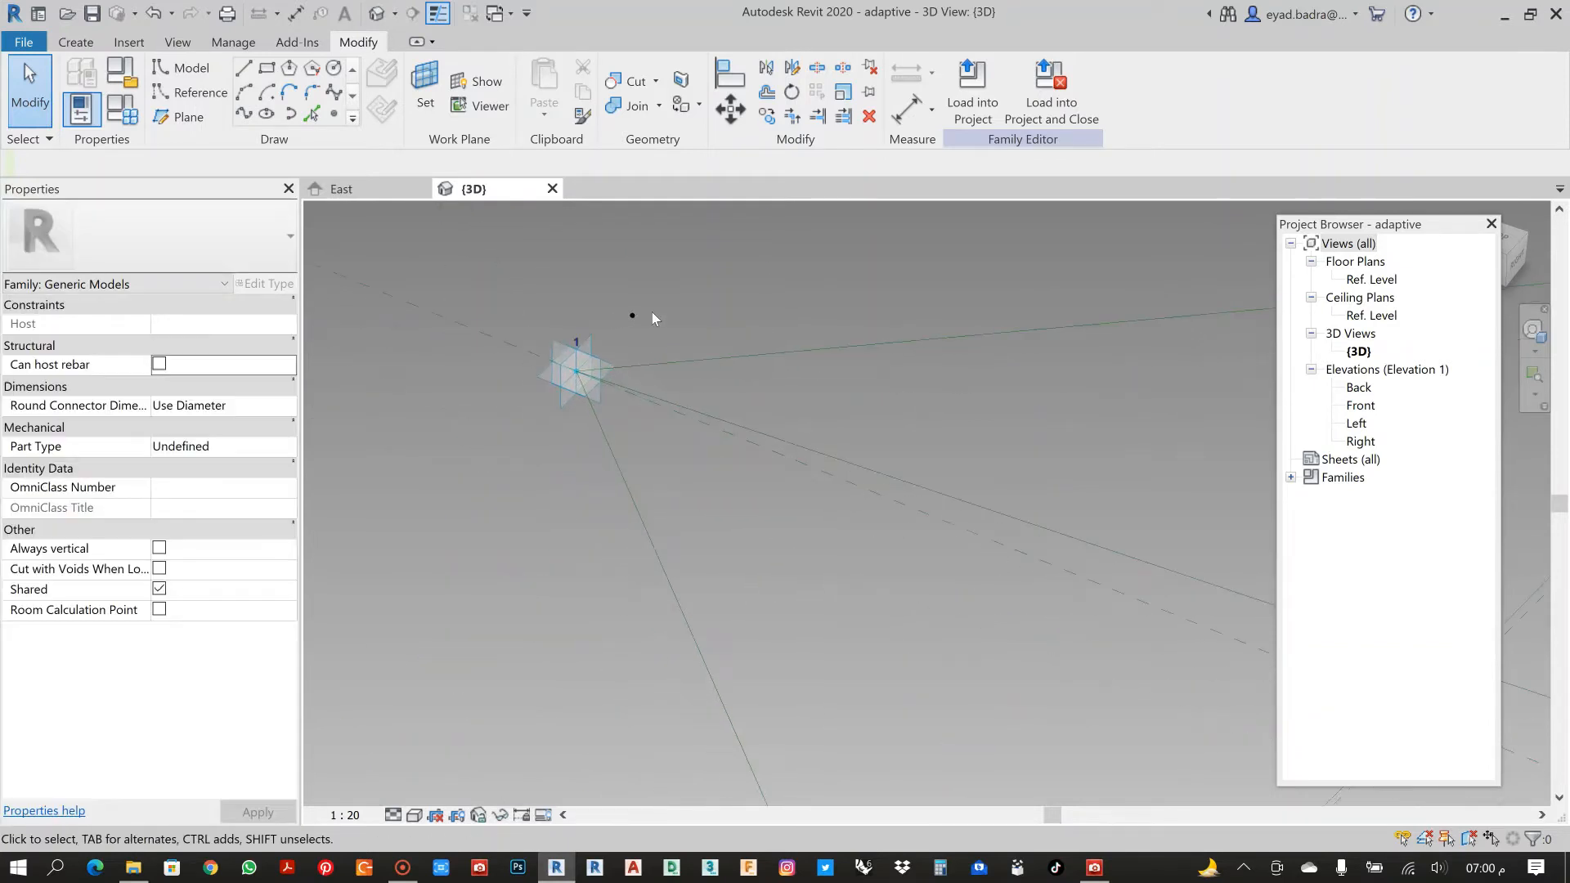
# Pick a plane of adaptive point 1 as the work plane and place a new reference point on the adaptive point.
pyautogui.moveTo(724, 294); pyautogui.dragTo(603, 373, button='middle')
pyautogui.scroll(-1, 603, 373)
pyautogui.scroll(5, 509, 389)
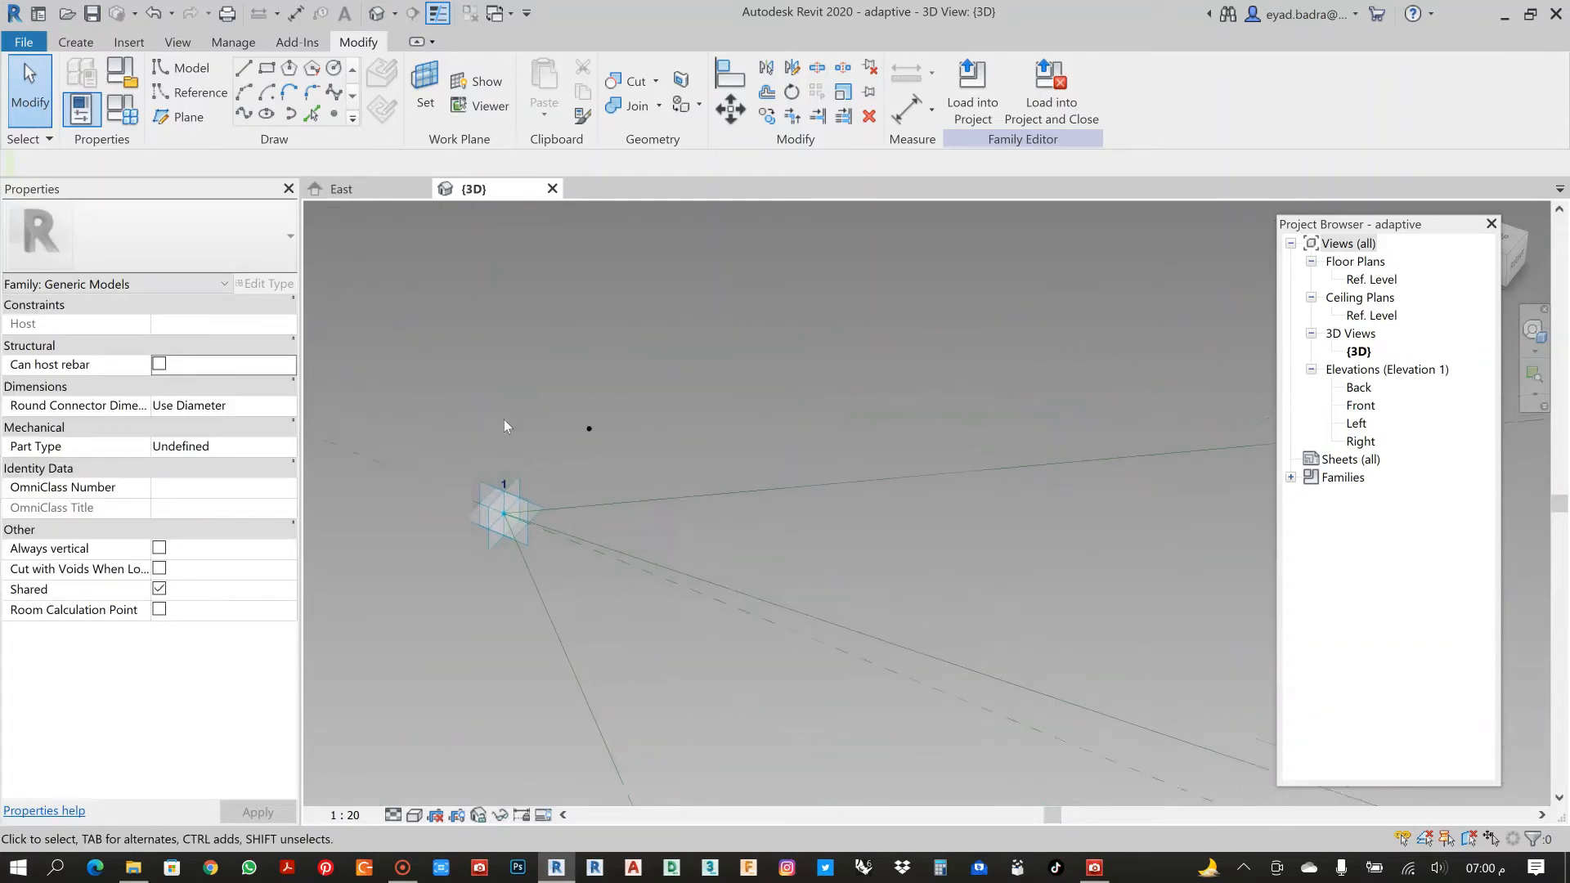
pyautogui.moveTo(503, 420); pyautogui.dragTo(561, 349, button='middle')
pyautogui.click(423, 88)
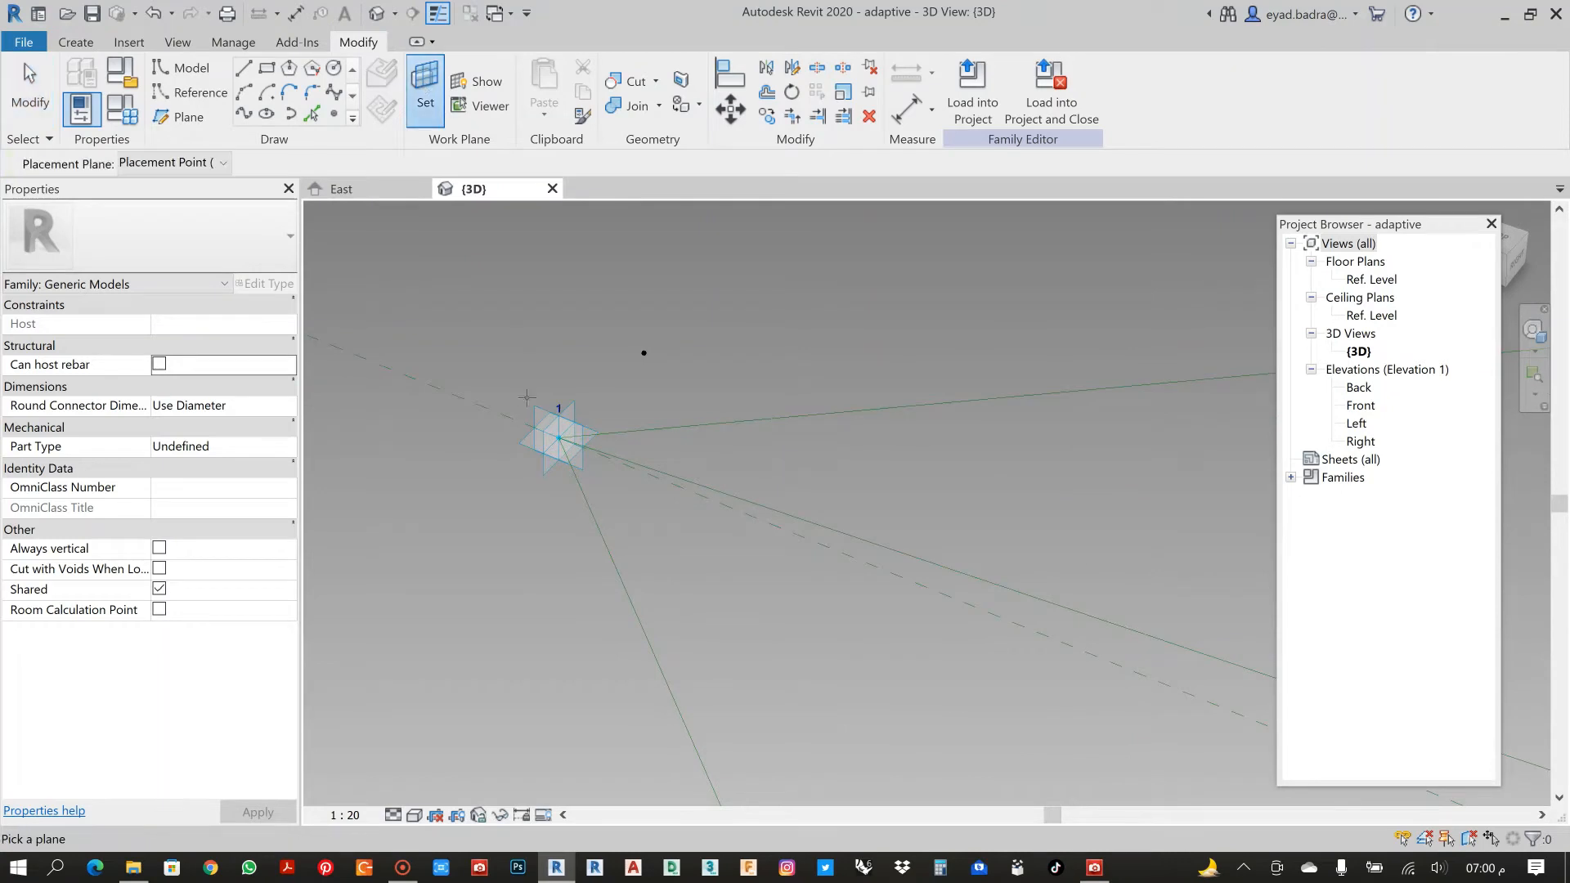
pyautogui.click(571, 448)
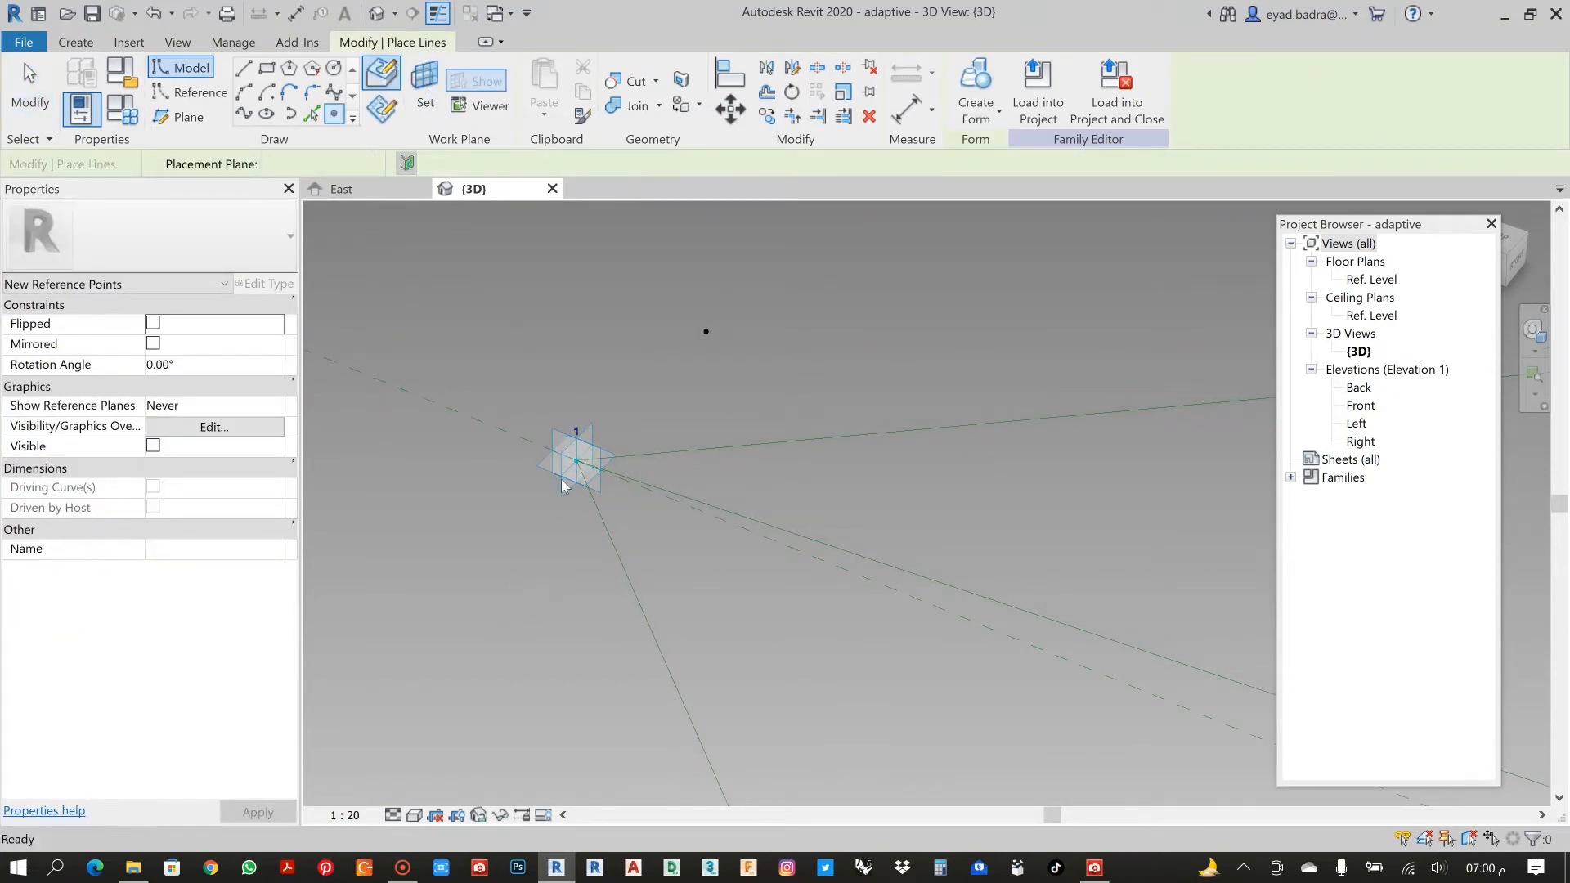
pyautogui.press('Escape')
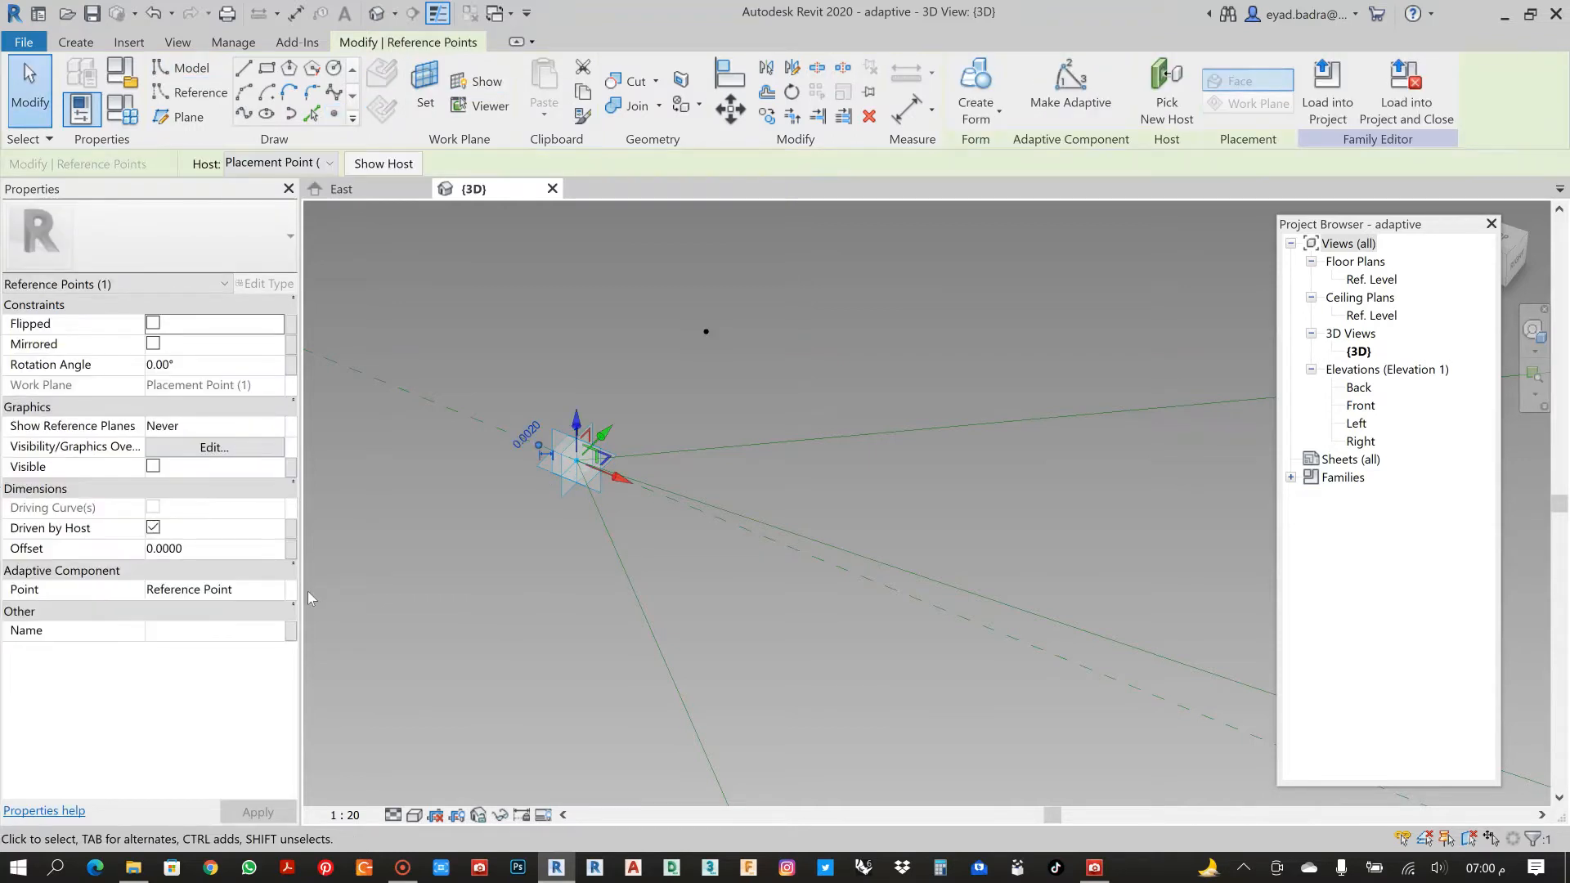
pyautogui.press('Escape')
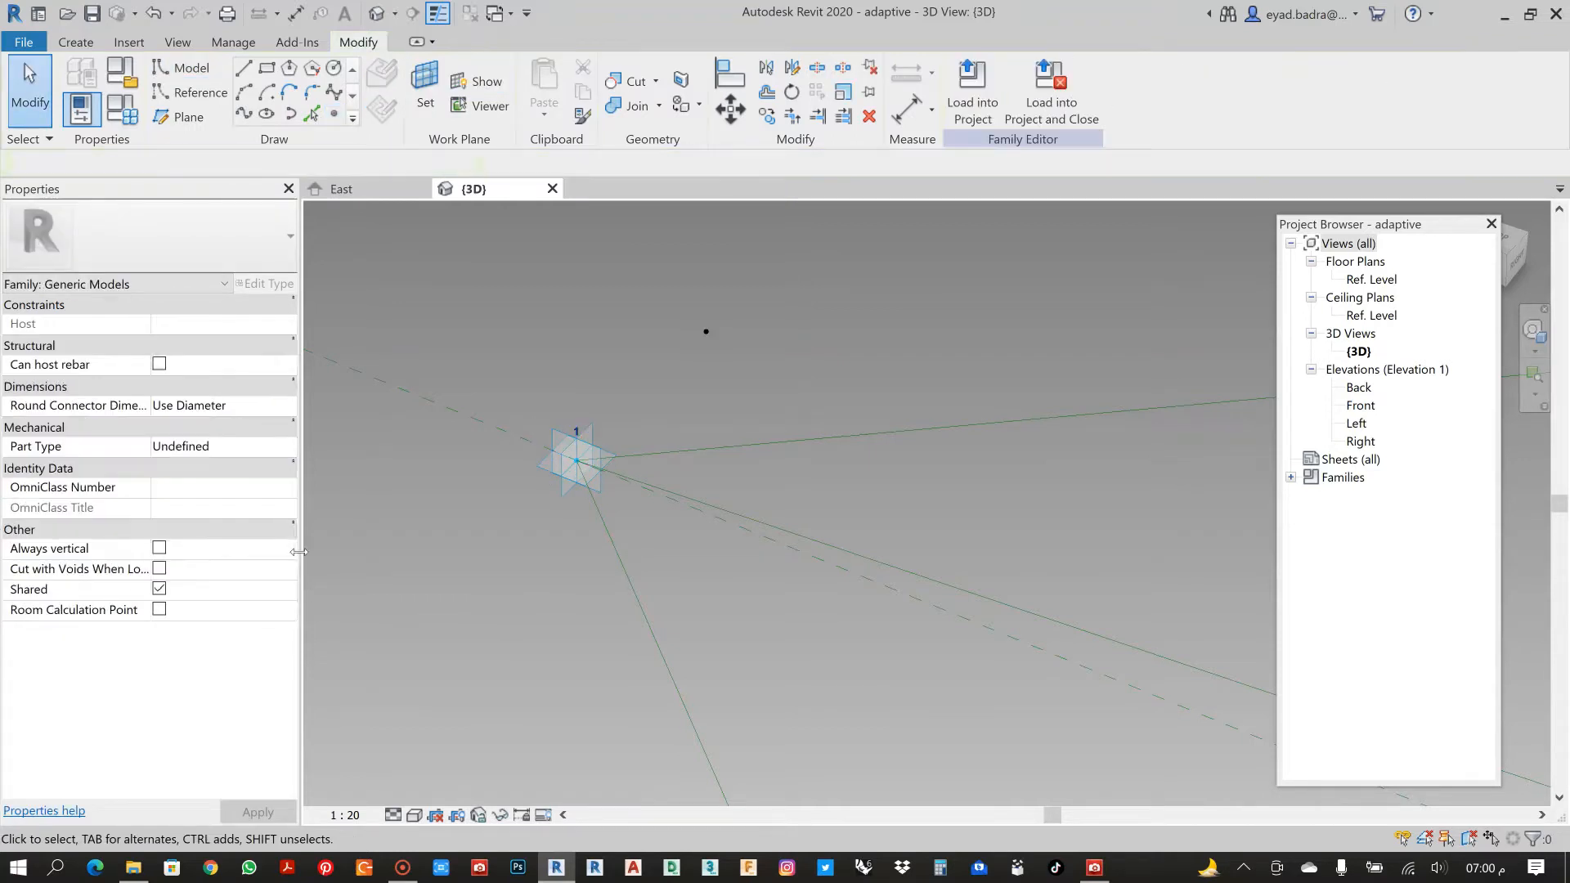
# Associate the Offset of the new reference point at adaptive point 1 with a new instance family parameter named EYETHREV.
pyautogui.click(578, 464)
pyautogui.click(291, 549)
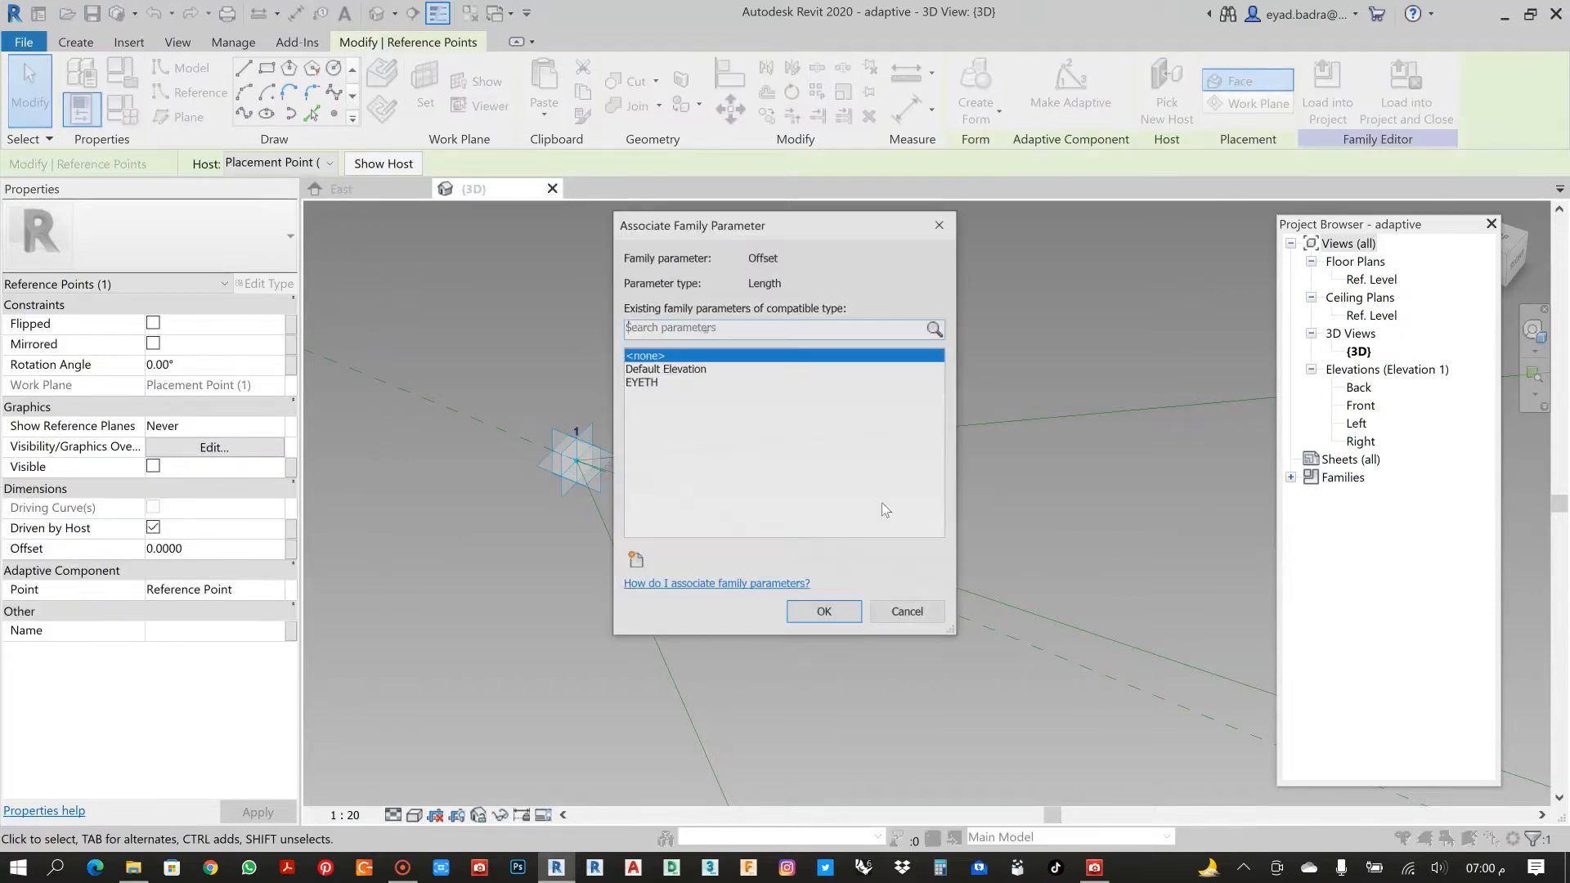
pyautogui.click(635, 561)
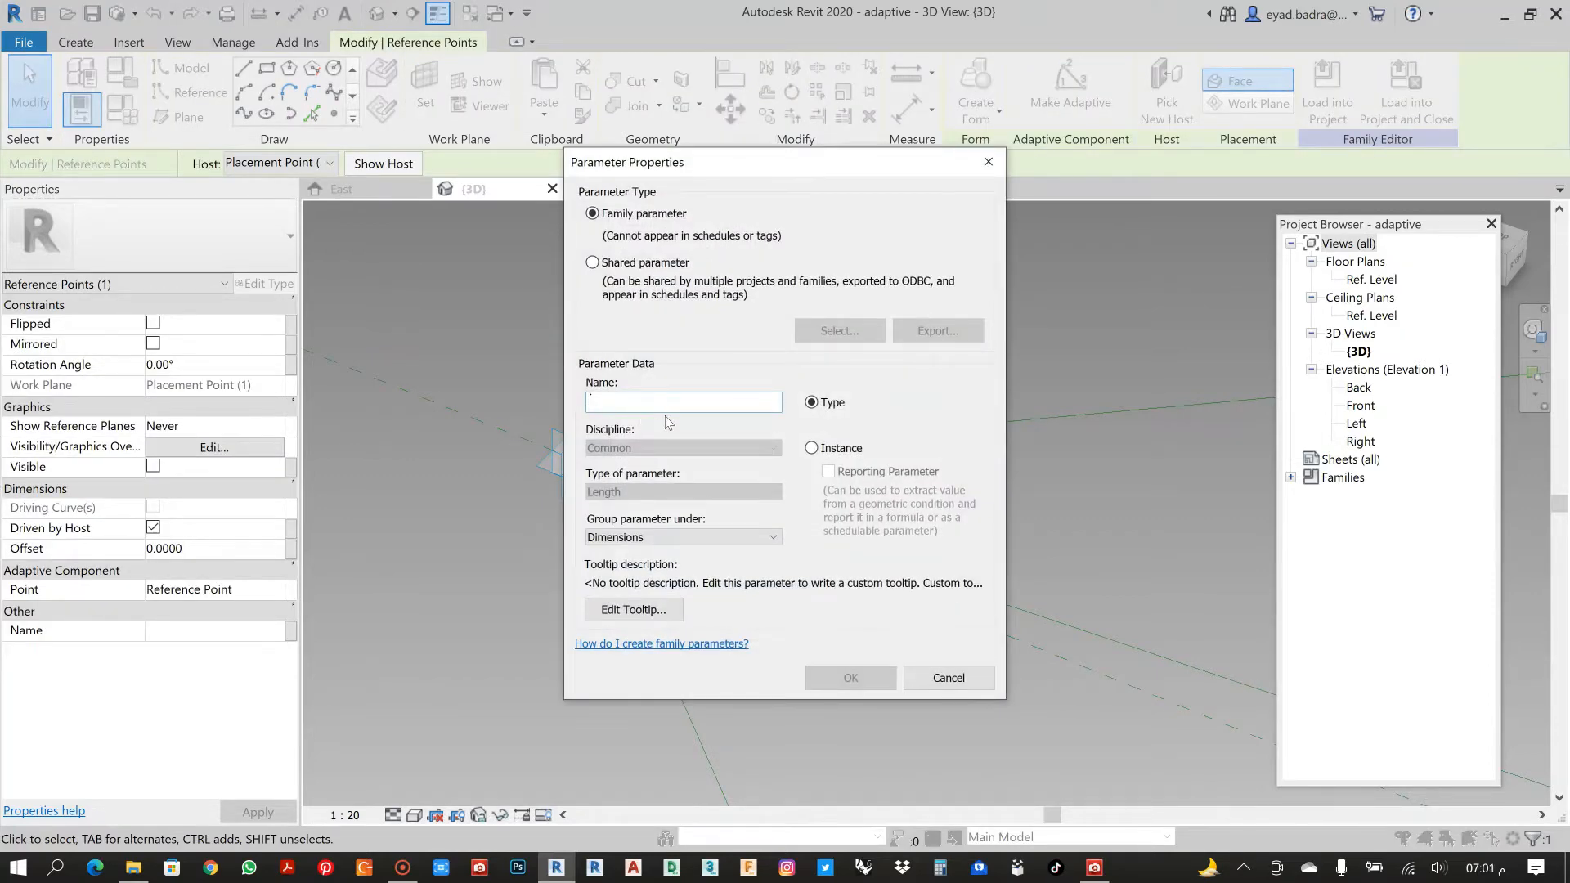
pyautogui.write('eyethre')
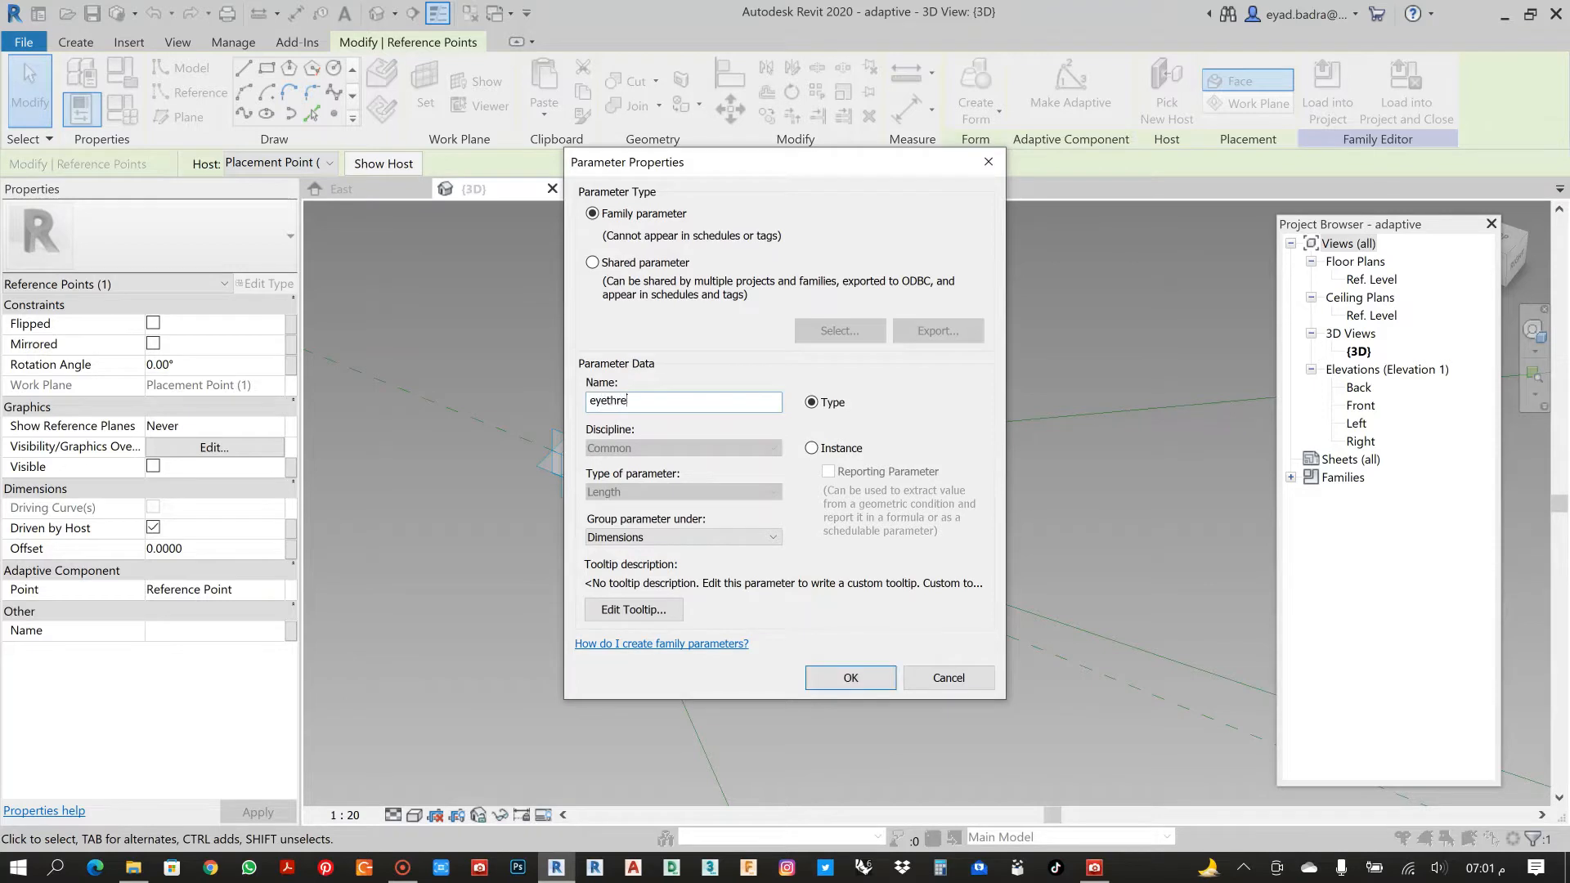
pyautogui.press('BackSpace')
pyautogui.press('BackSpace')
pyautogui.press('BackSpace')
pyautogui.press('BackSpace')
pyautogui.press('BackSpace')
pyautogui.press('BackSpace')
pyautogui.press('BackSpace')
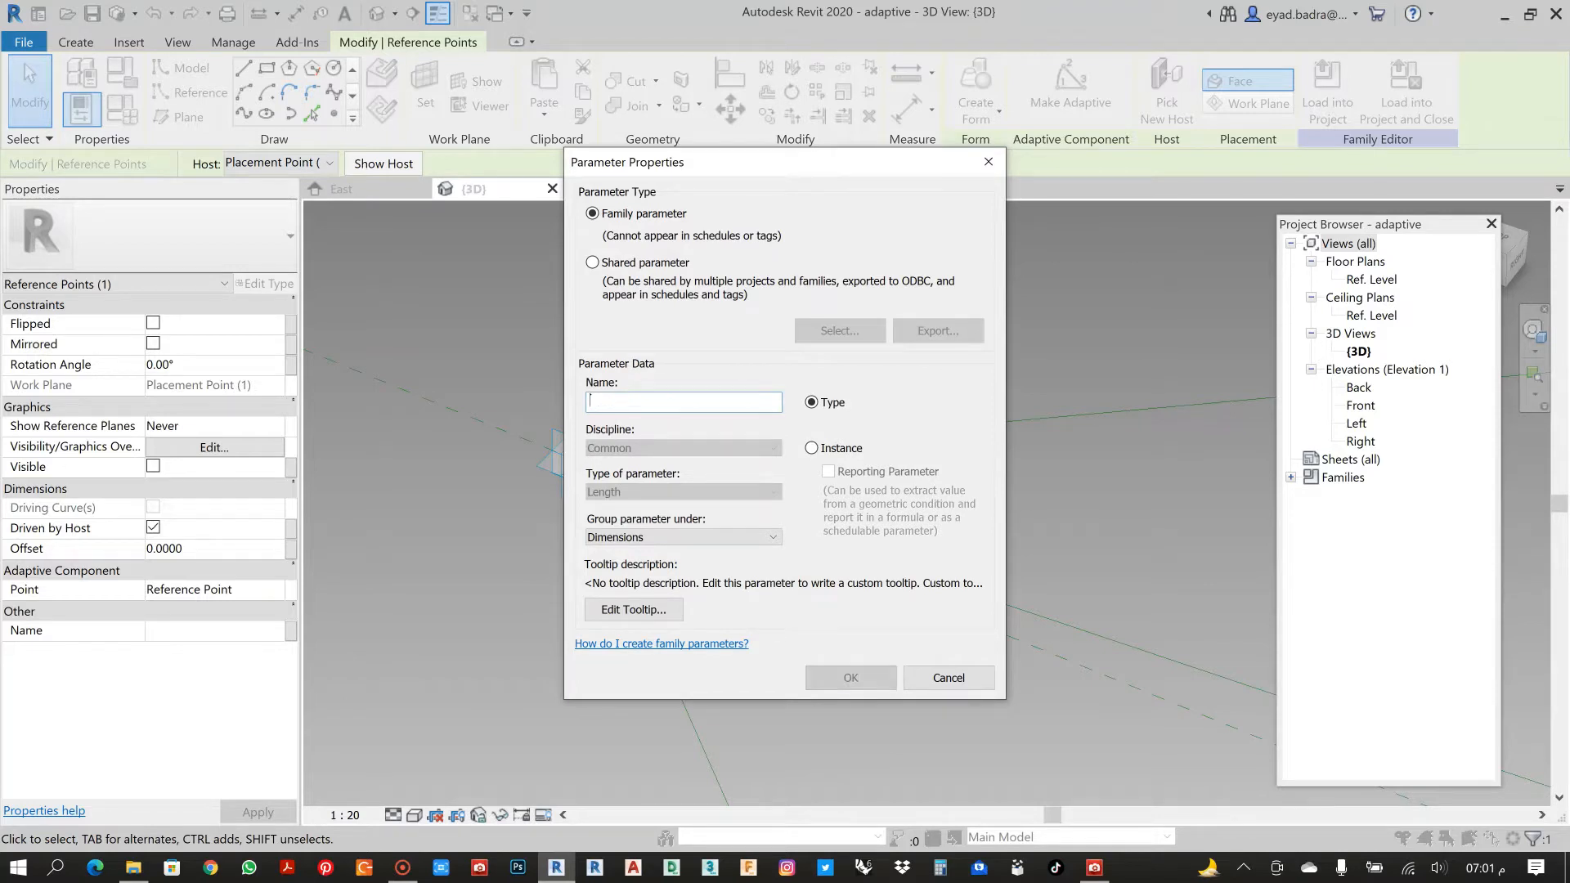
pyautogui.write('EYETHREV')
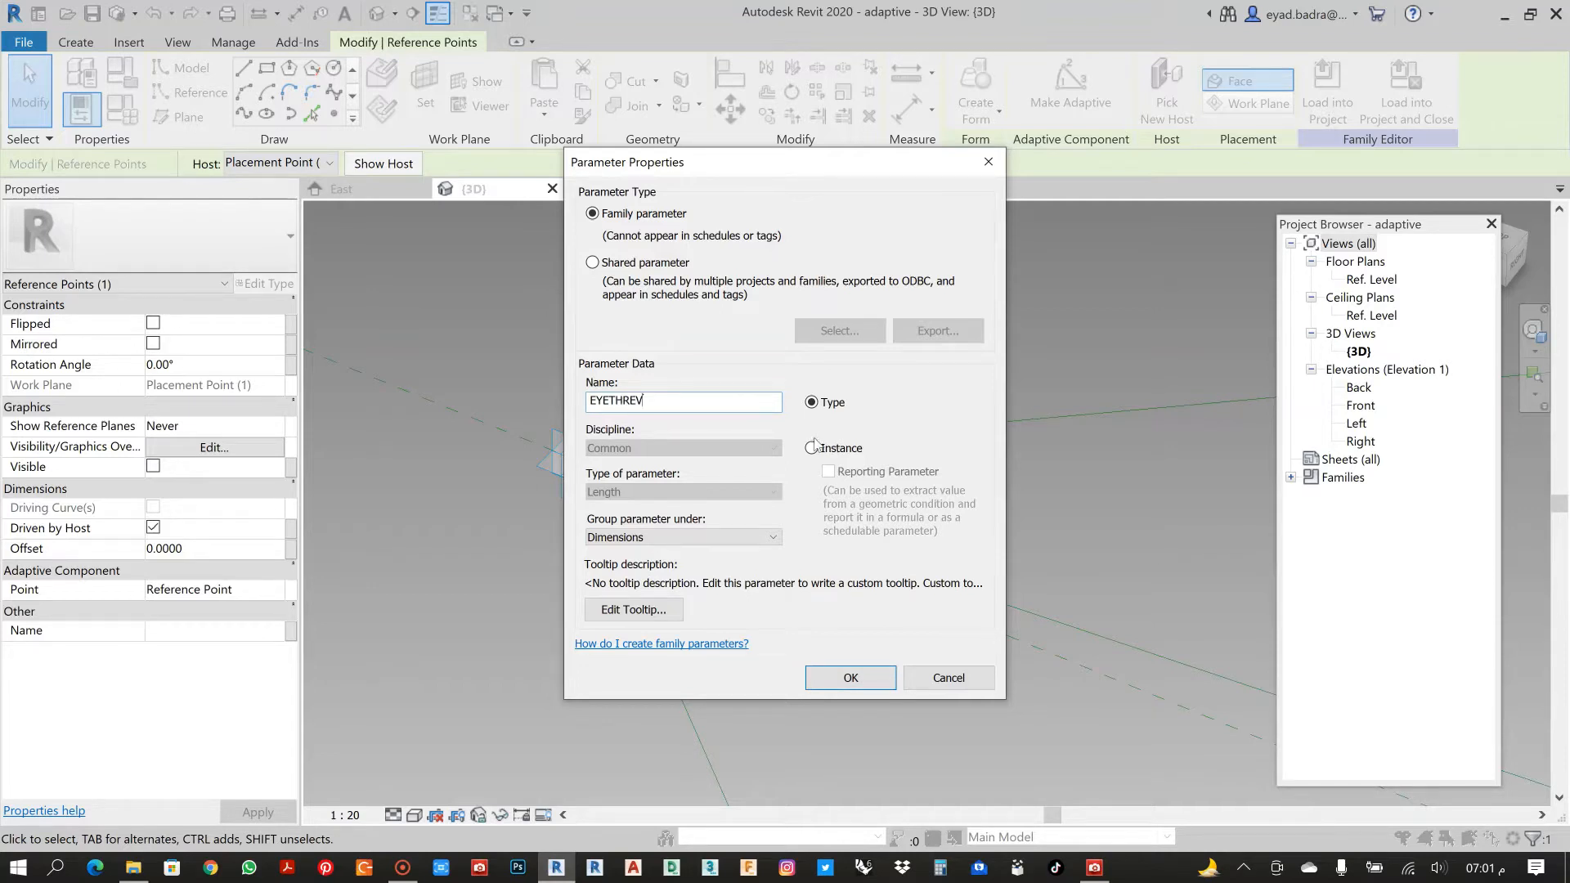
pyautogui.click(854, 680)
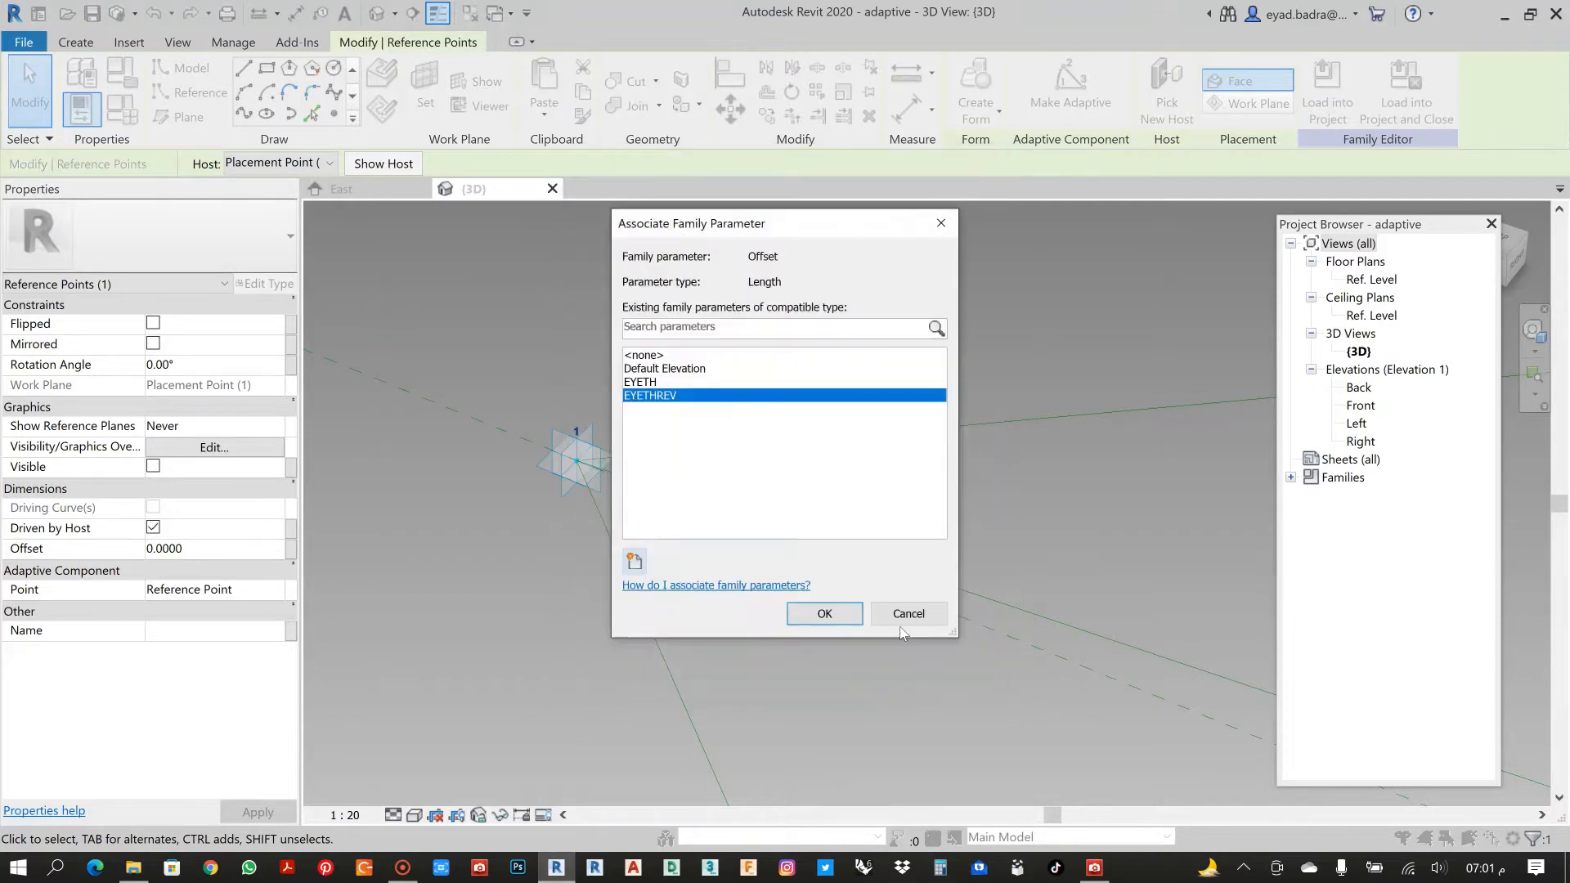
pyautogui.click(851, 613)
# Give the EYETHREV parameter the formula EYETH * -1 and apply it to the family.
pyautogui.click(121, 74)
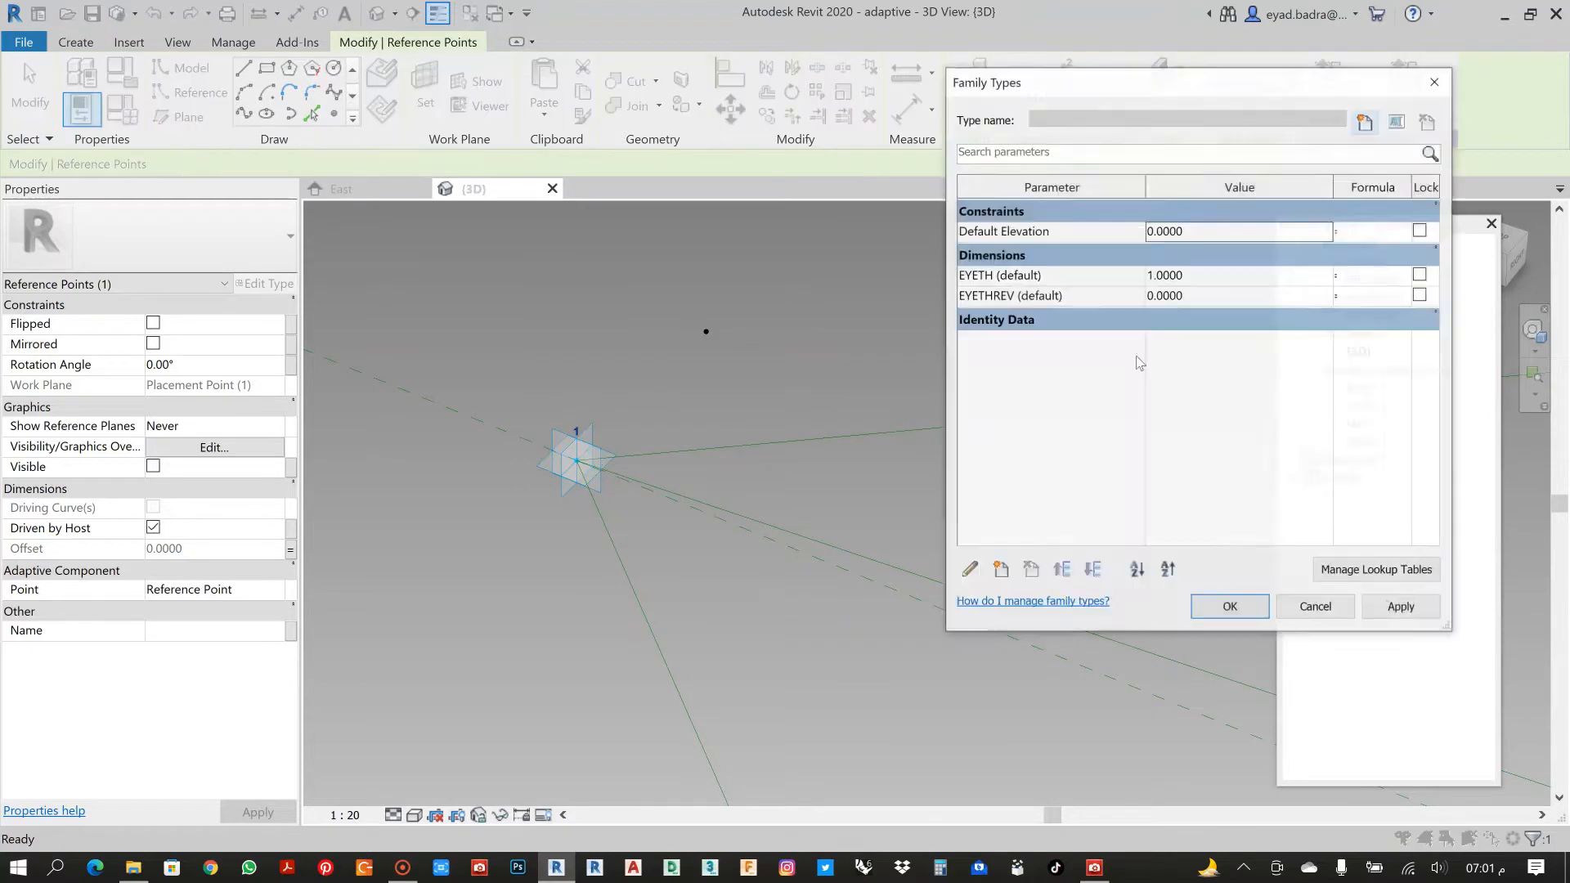
pyautogui.click(1338, 295)
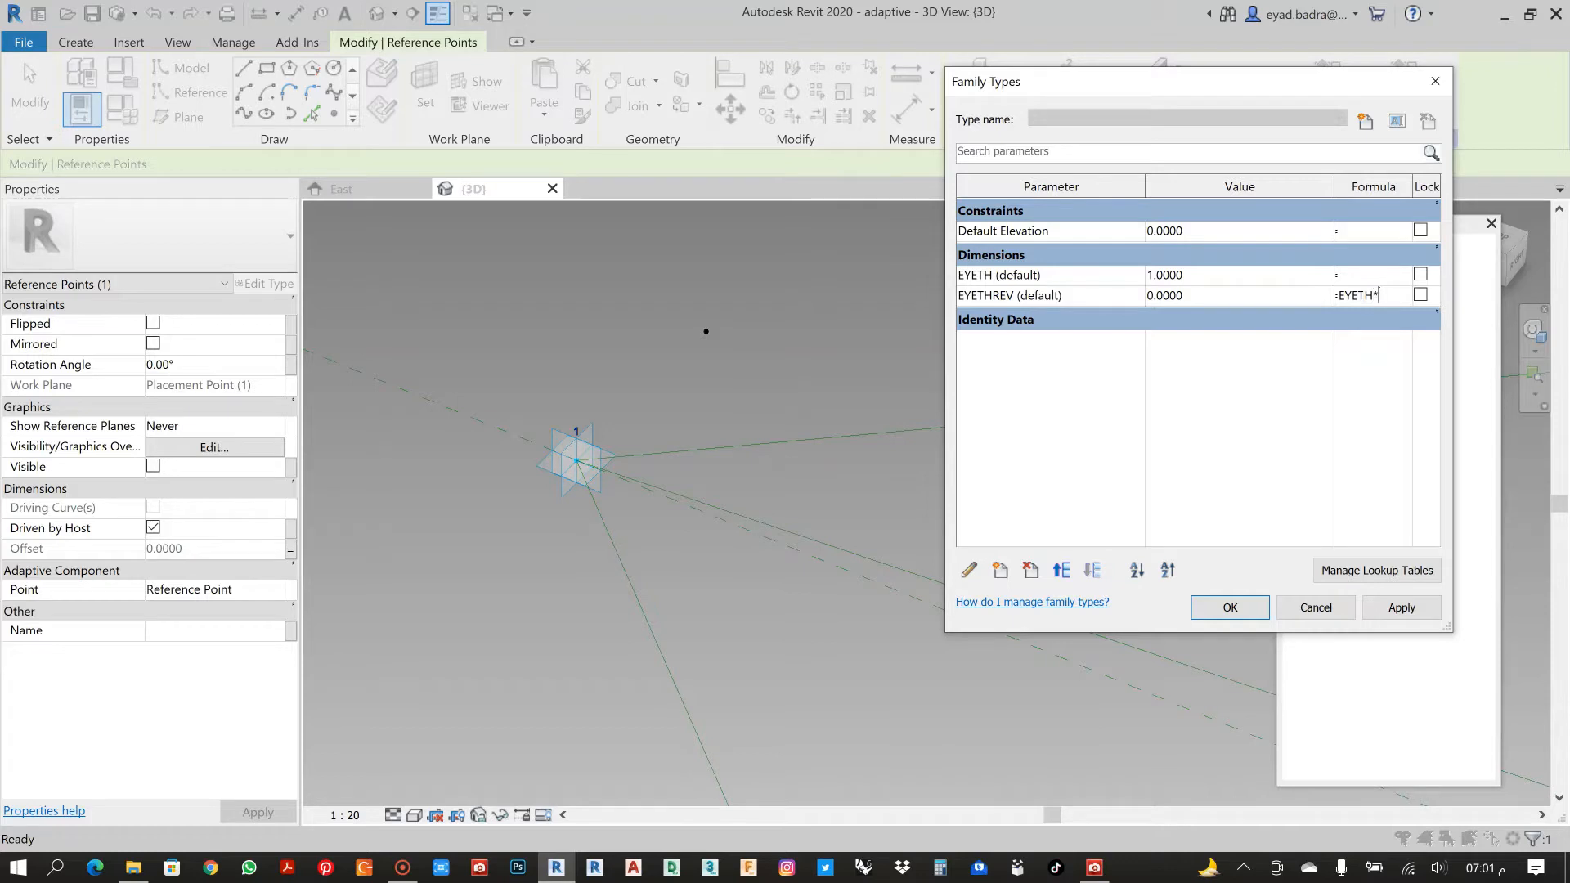
pyautogui.click(1219, 283)
pyautogui.click(1389, 615)
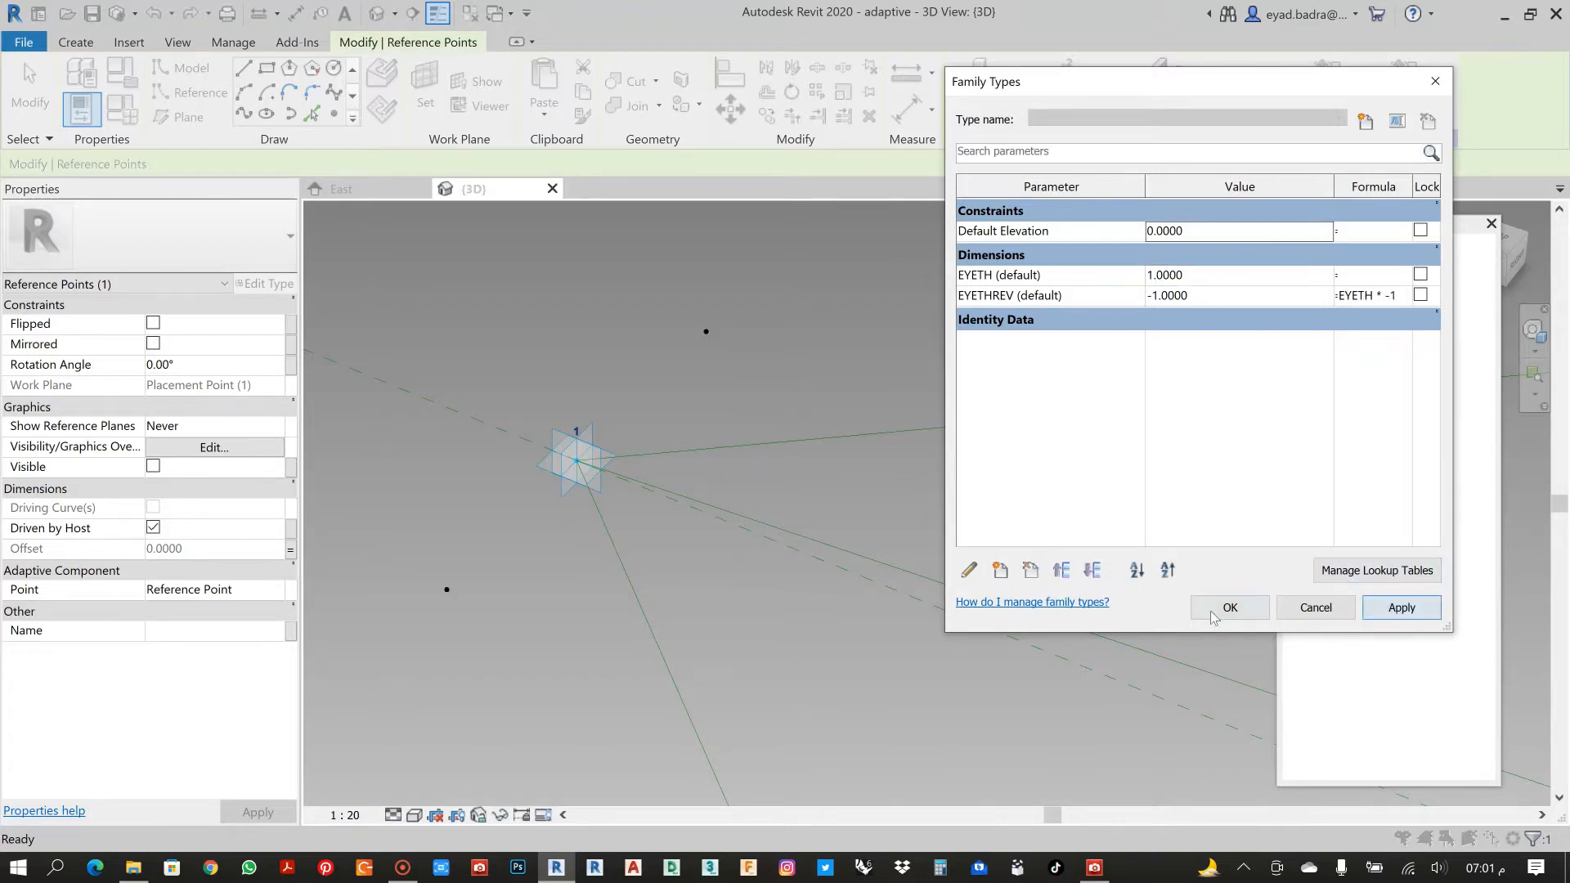
pyautogui.scroll(-5, 679, 427)
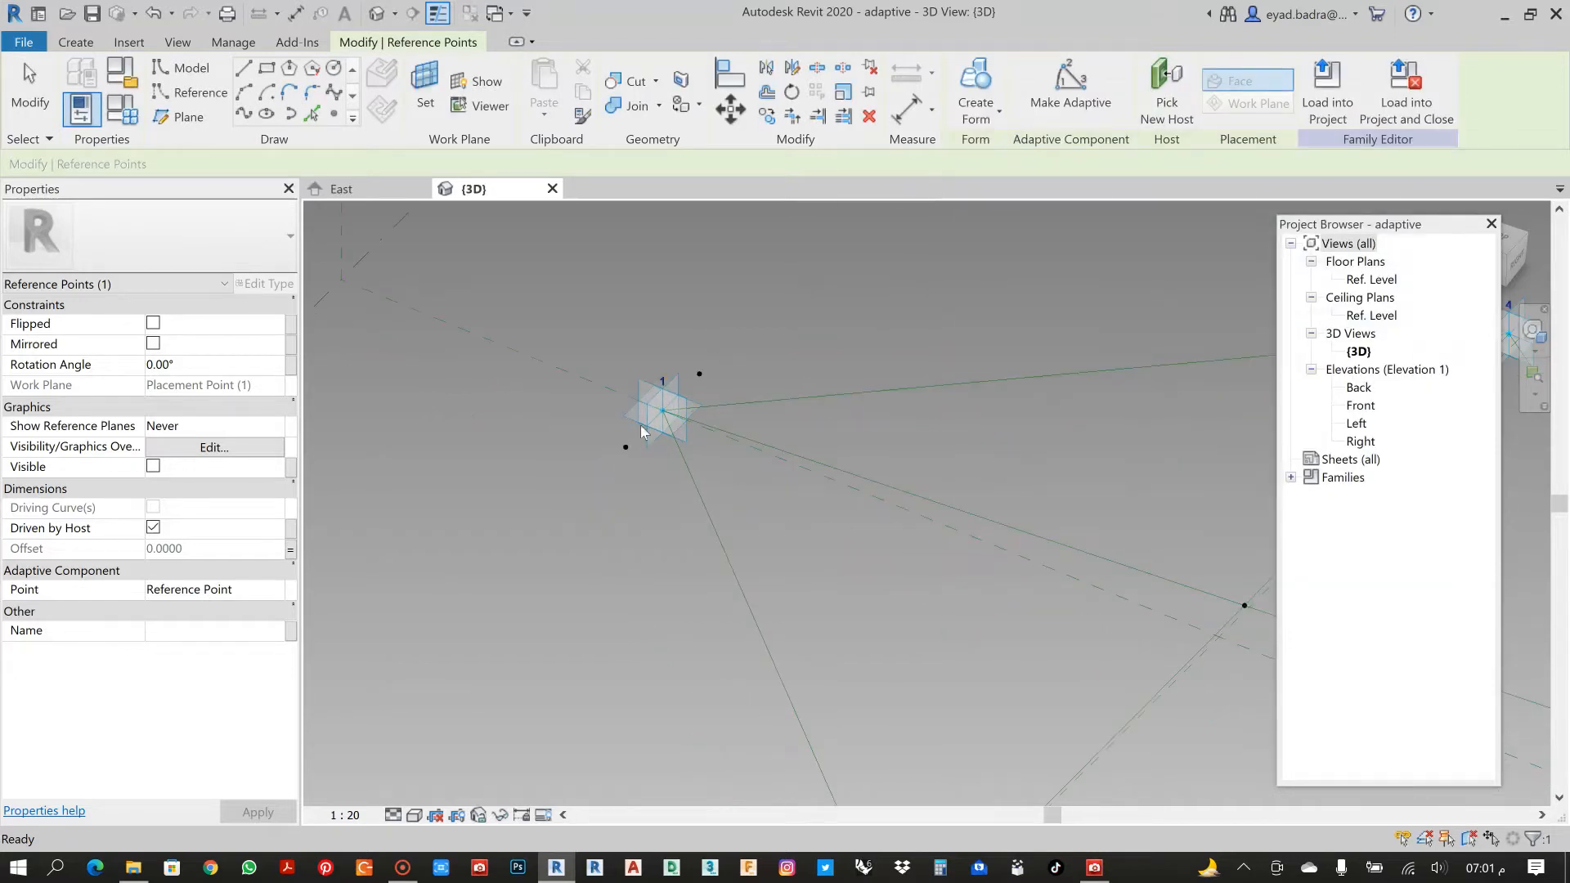
pyautogui.press('Escape')
# Set a plane of adaptive point 3 as the work plane and place a reference point on that adaptive point.
pyautogui.scroll(-4, 716, 410)
pyautogui.moveTo(994, 425); pyautogui.dragTo(501, 346, button='middle')
pyautogui.scroll(1, 889, 536)
pyautogui.scroll(4, 888, 539)
pyautogui.moveTo(810, 542); pyautogui.dragTo(870, 497, button='middle')
pyautogui.scroll(1, 810, 528)
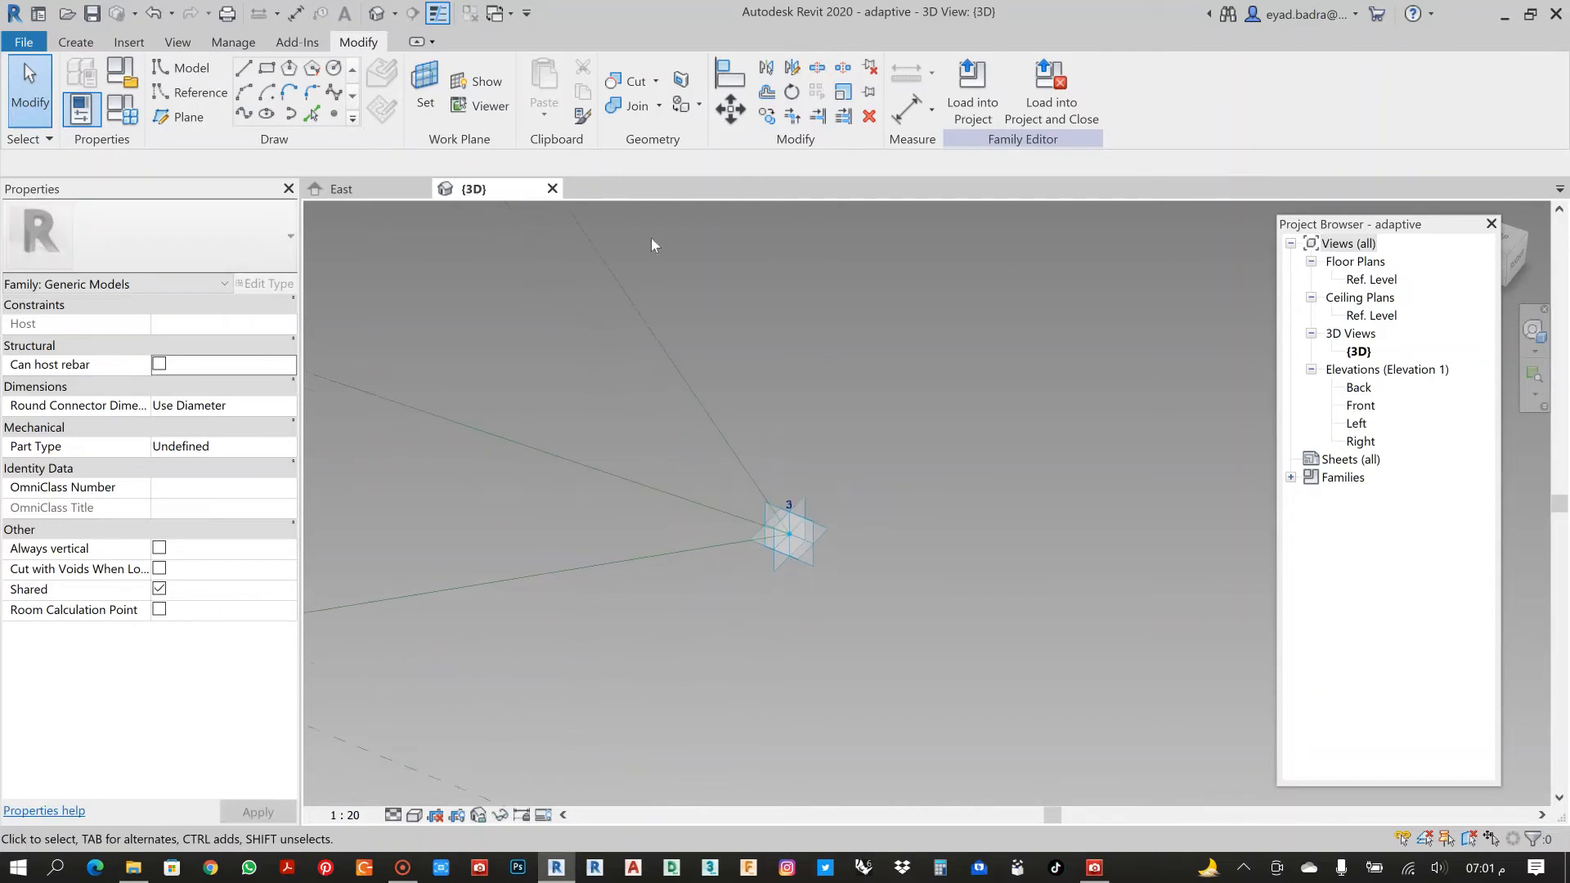
pyautogui.click(426, 102)
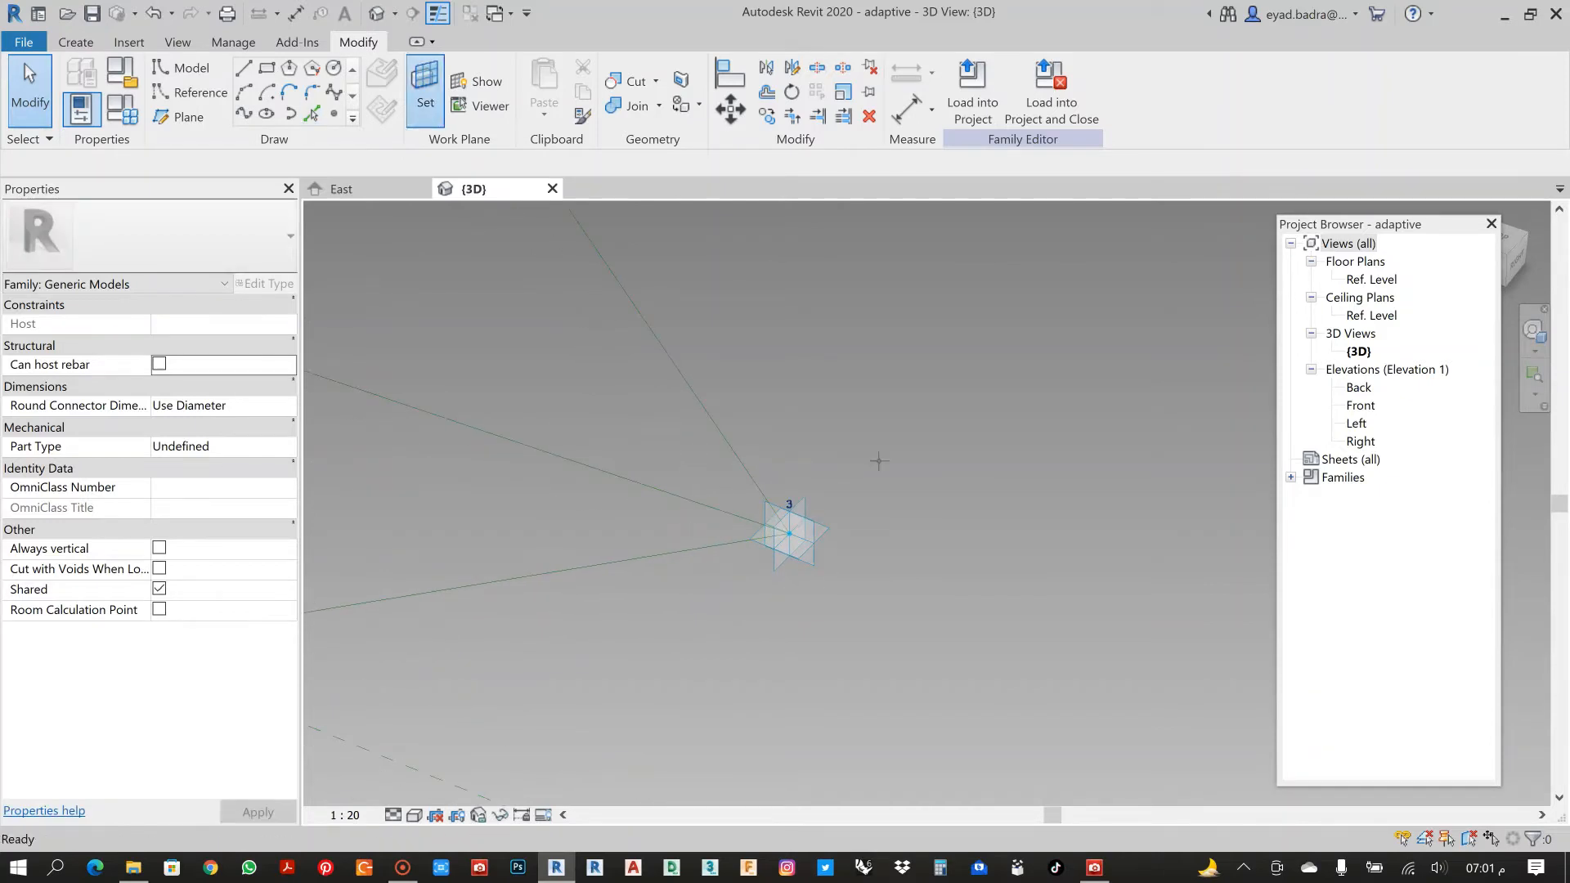
pyautogui.click(812, 518)
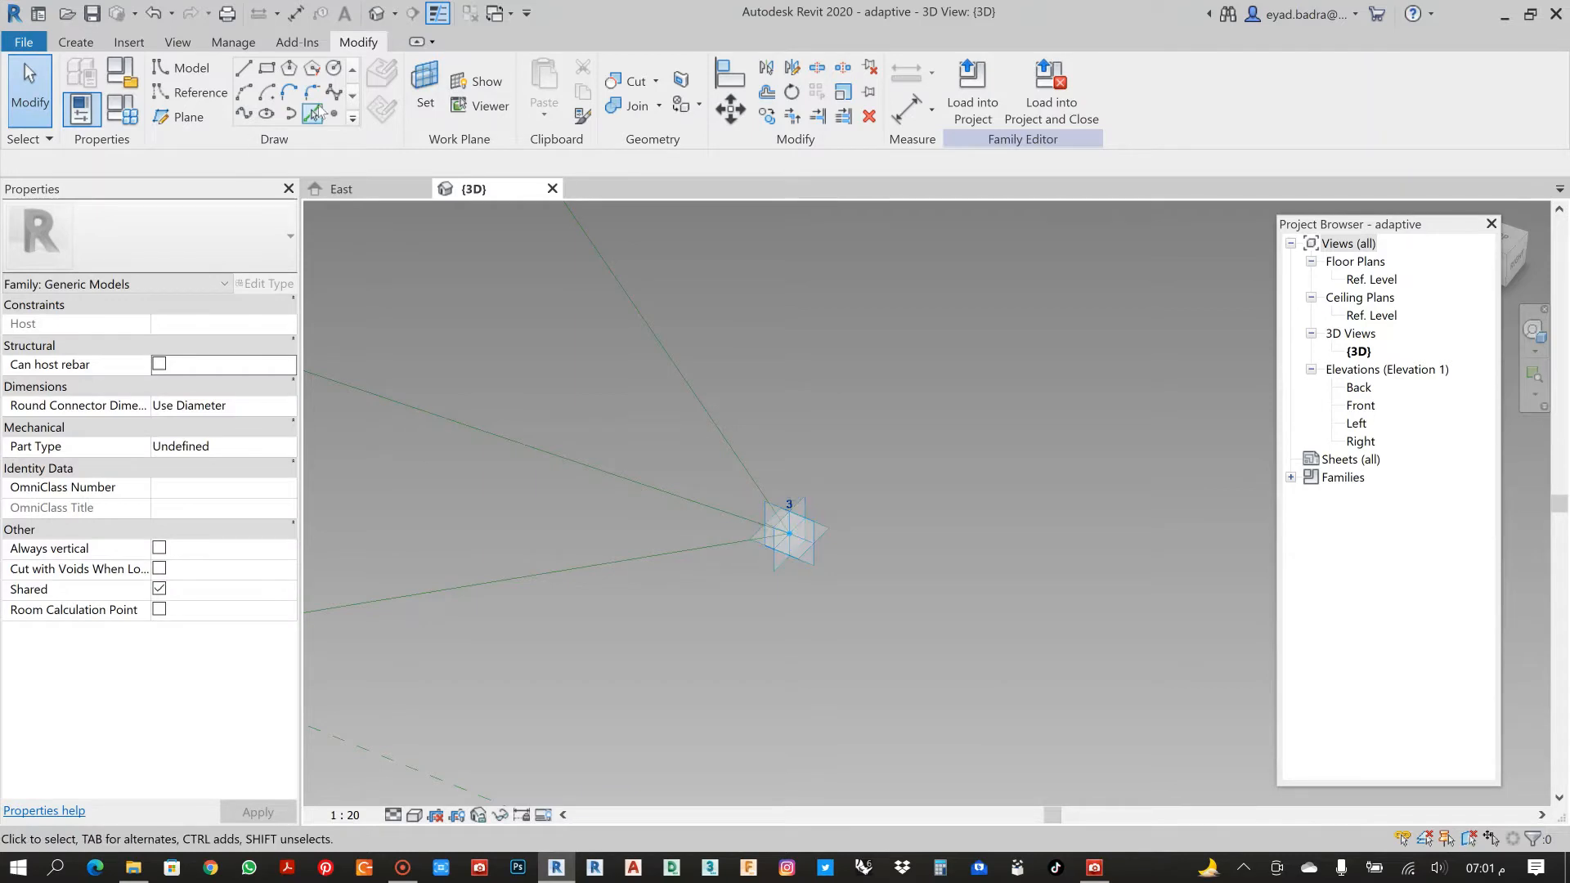
pyautogui.click(333, 113)
pyautogui.click(424, 93)
pyautogui.click(820, 513)
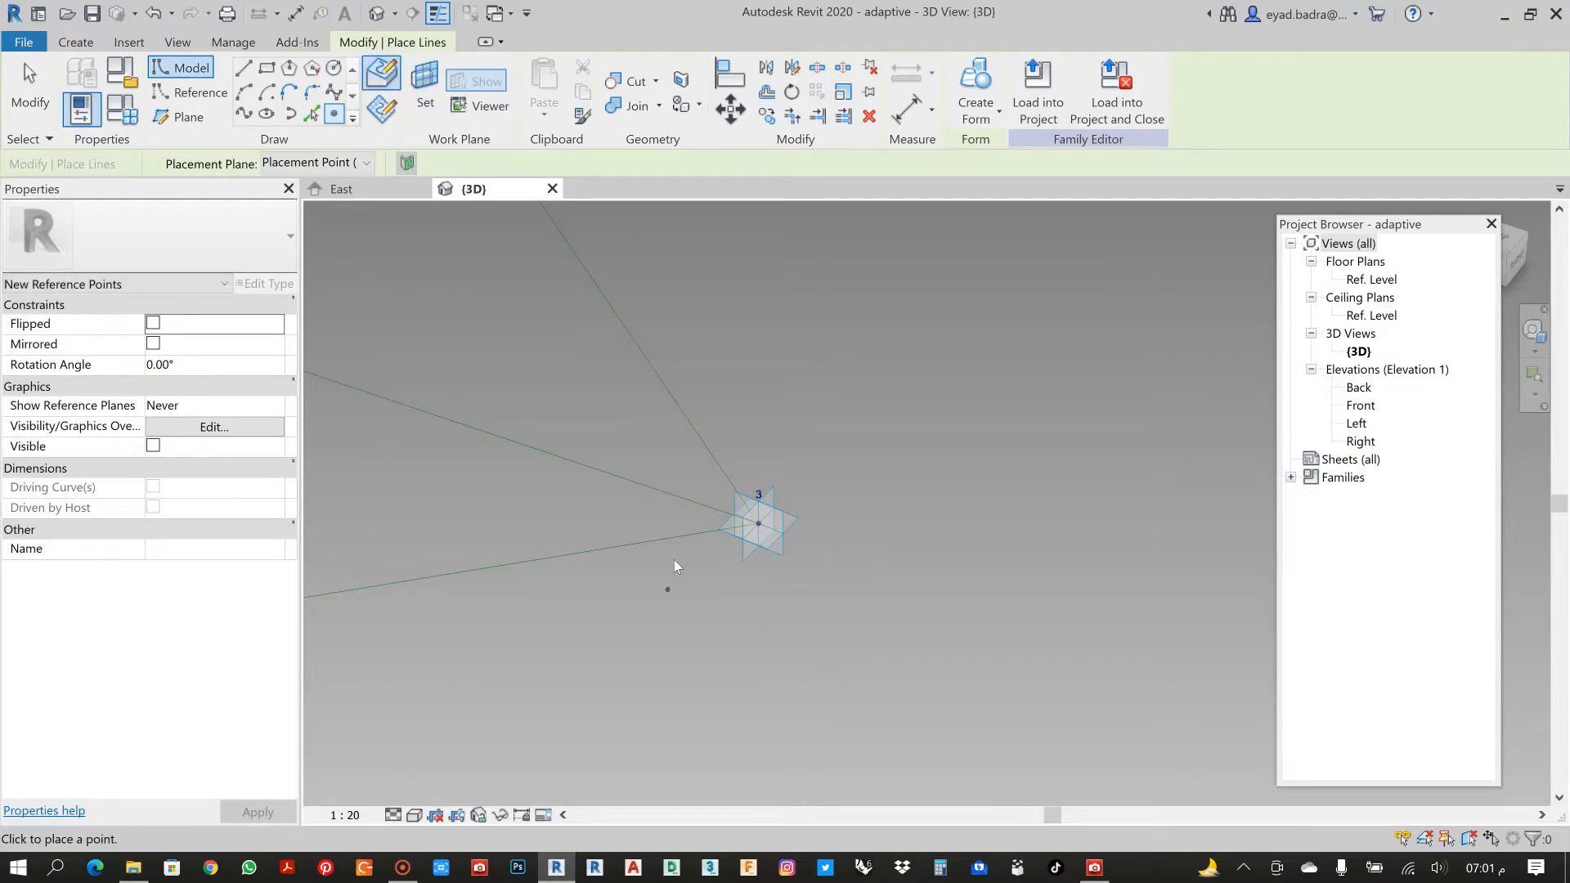
pyautogui.click(759, 522)
pyautogui.press('Escape')
# Associate the Offset of the reference point at adaptive point 3 with the EYETH parameter.
pyautogui.click(759, 522)
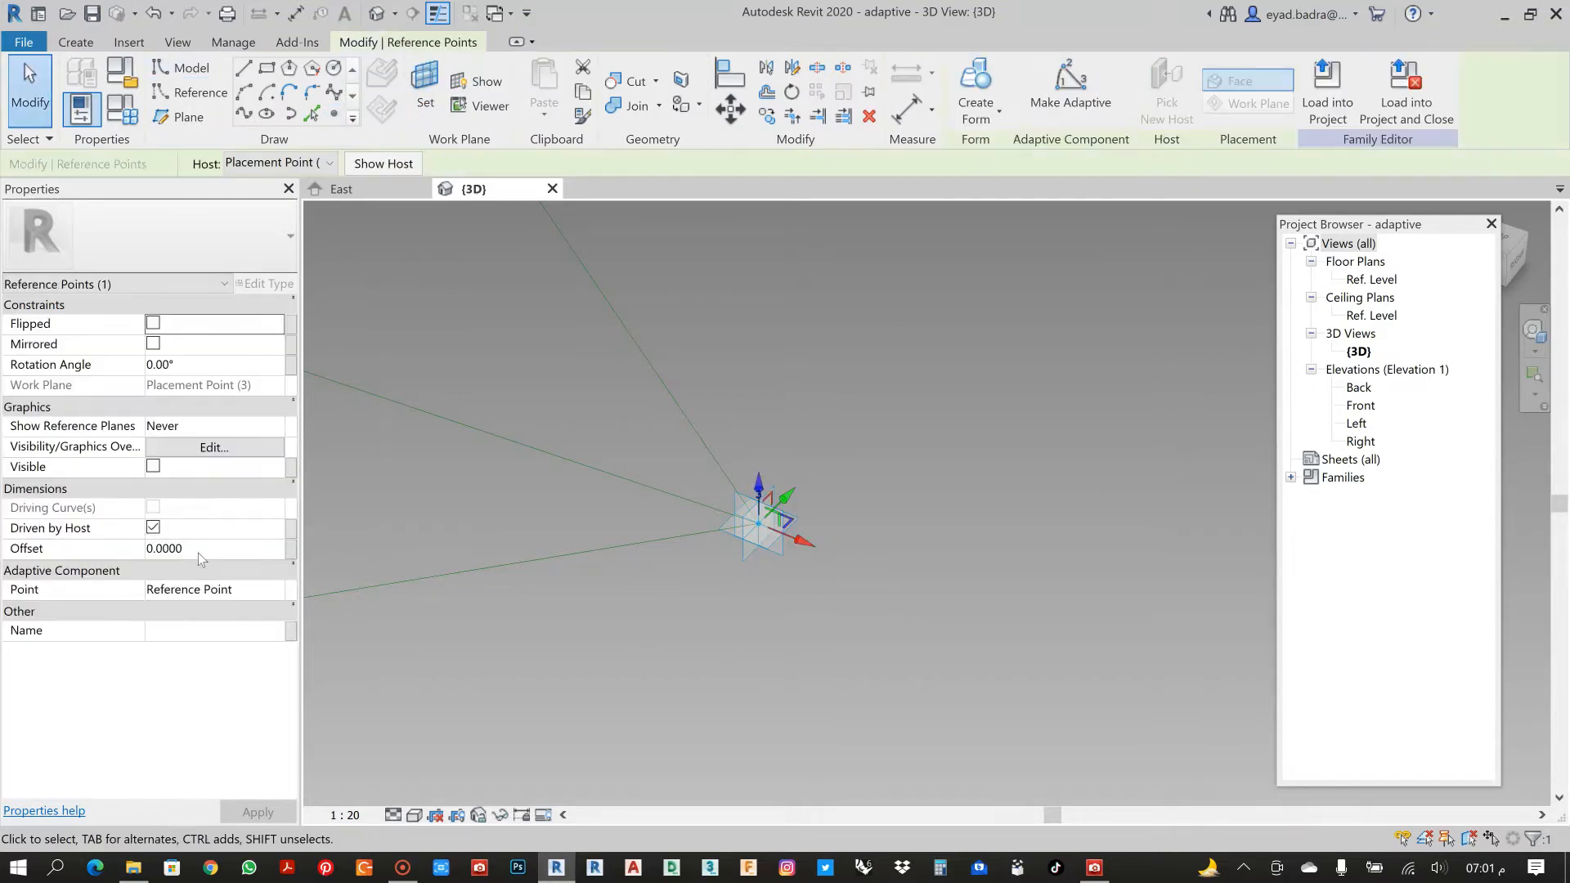
pyautogui.click(291, 549)
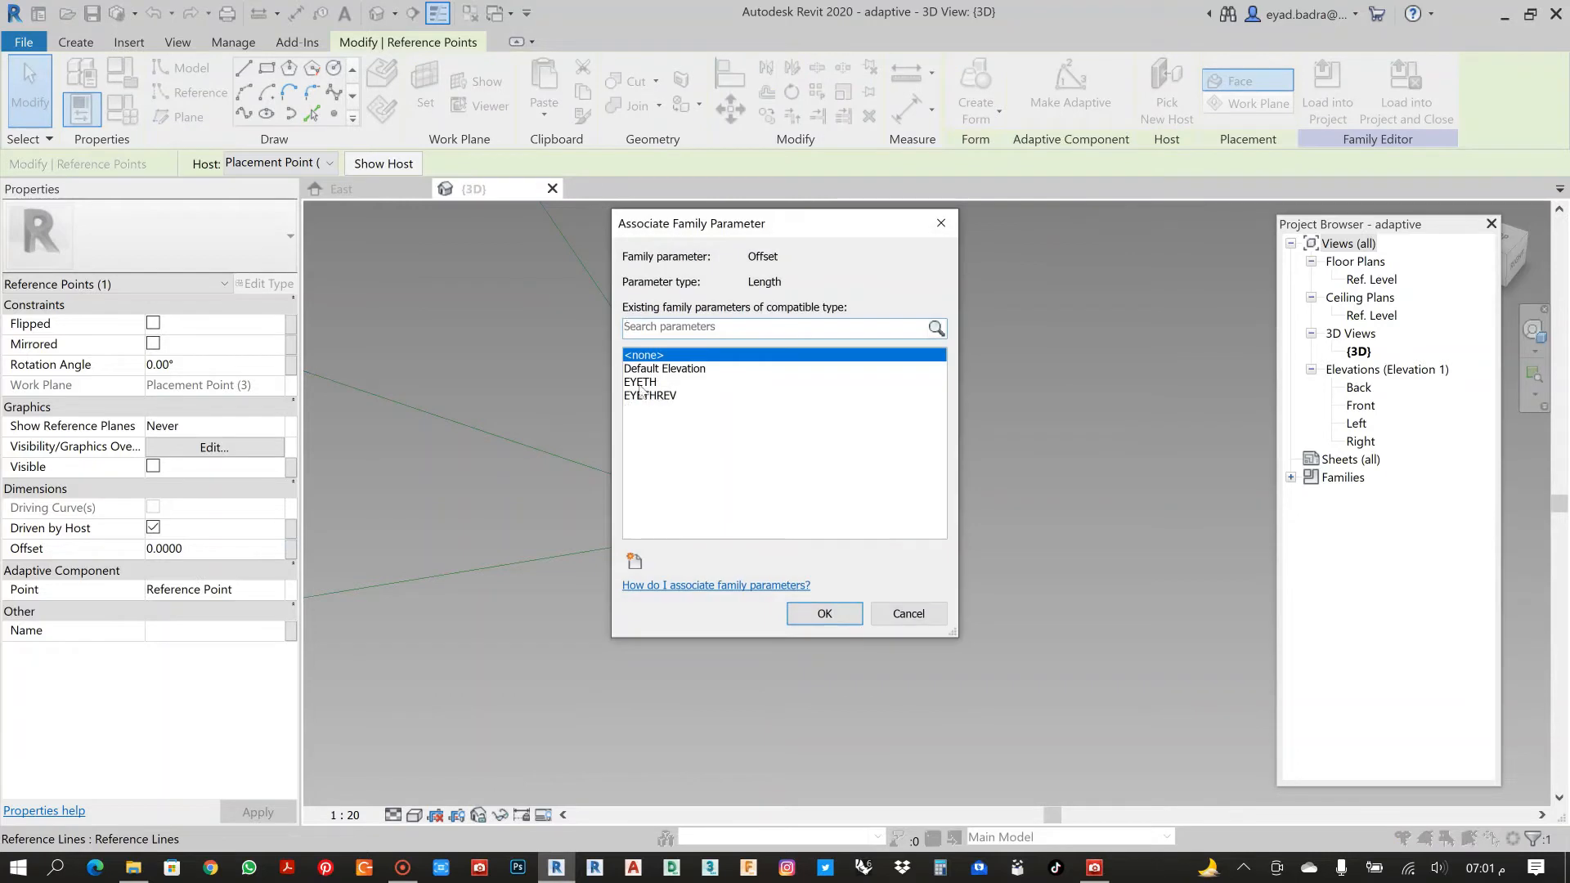
pyautogui.click(719, 382)
pyautogui.click(823, 614)
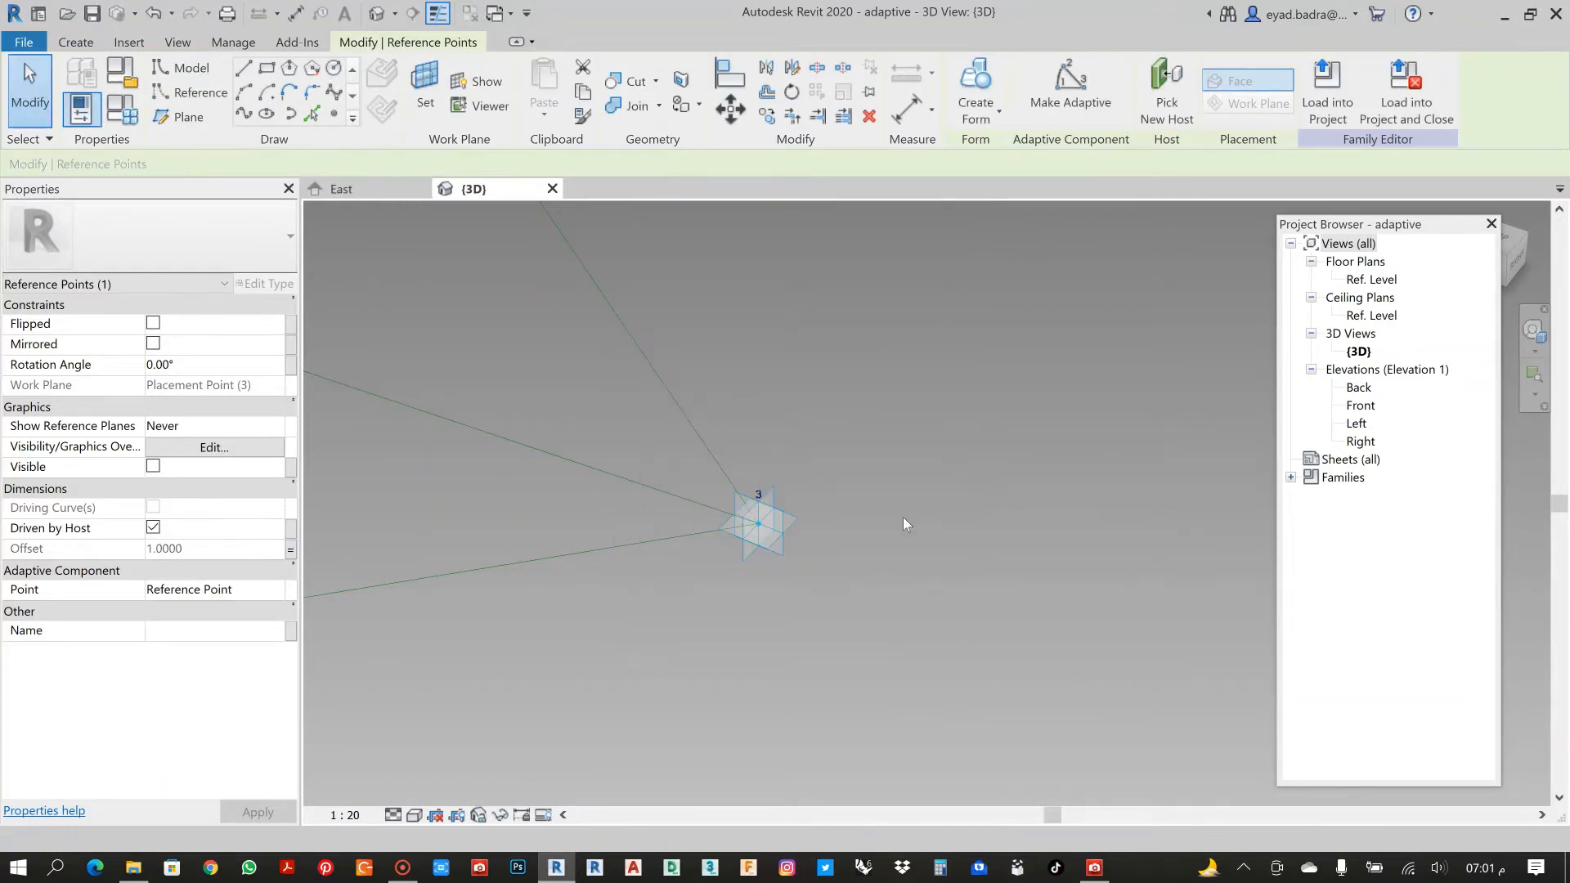
pyautogui.scroll(-4, 871, 535)
pyautogui.scroll(4, 885, 536)
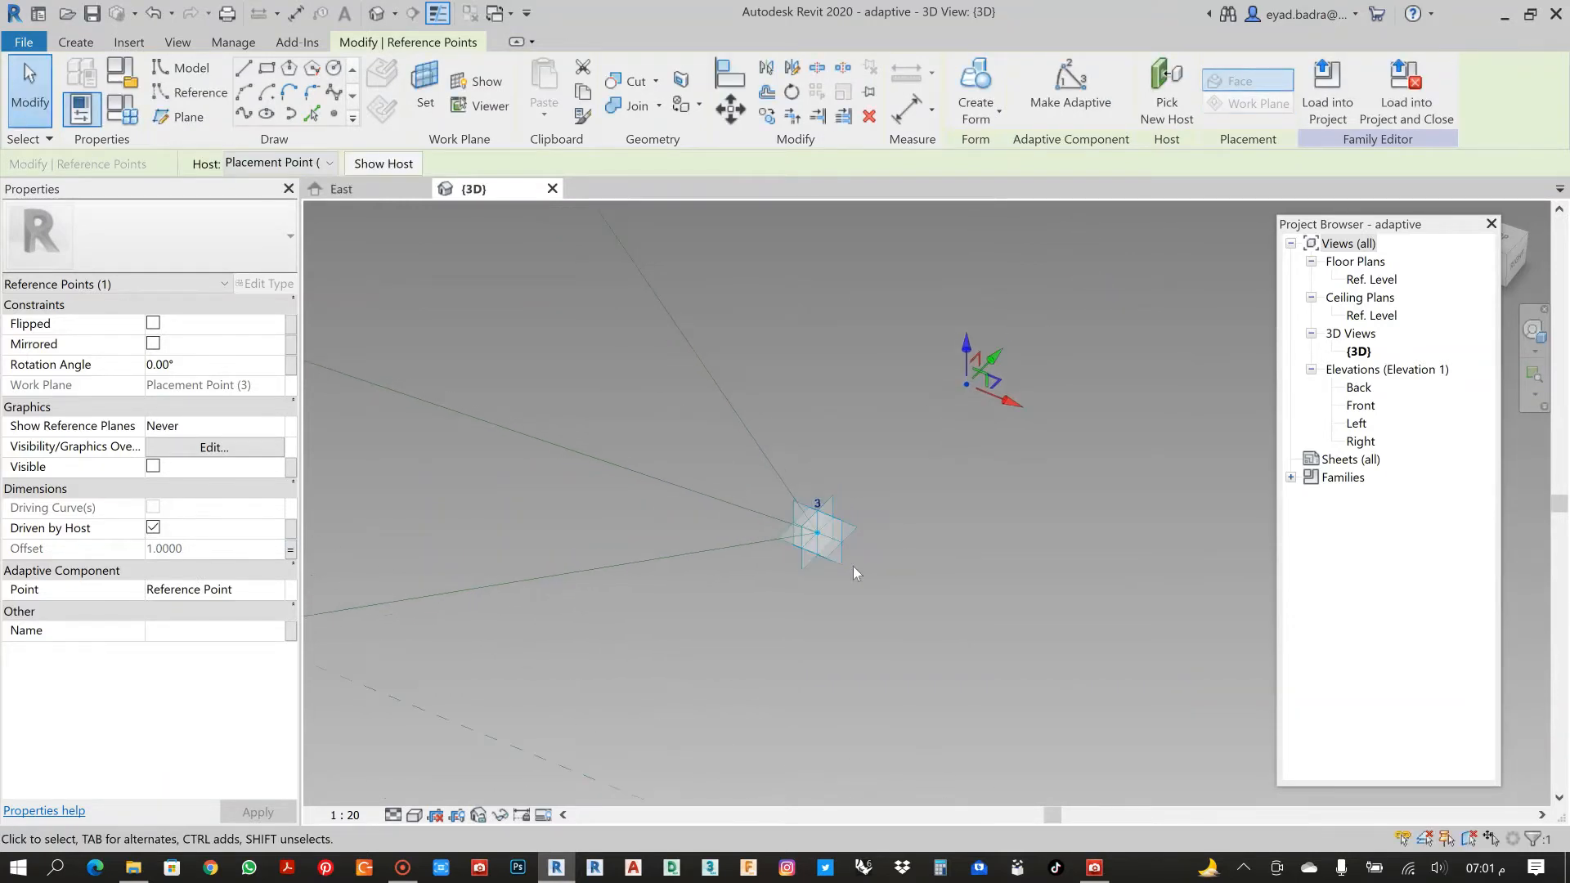
# Place a second reference point on adaptive point 3, hosted on the same plane of that point.
pyautogui.click(425, 90)
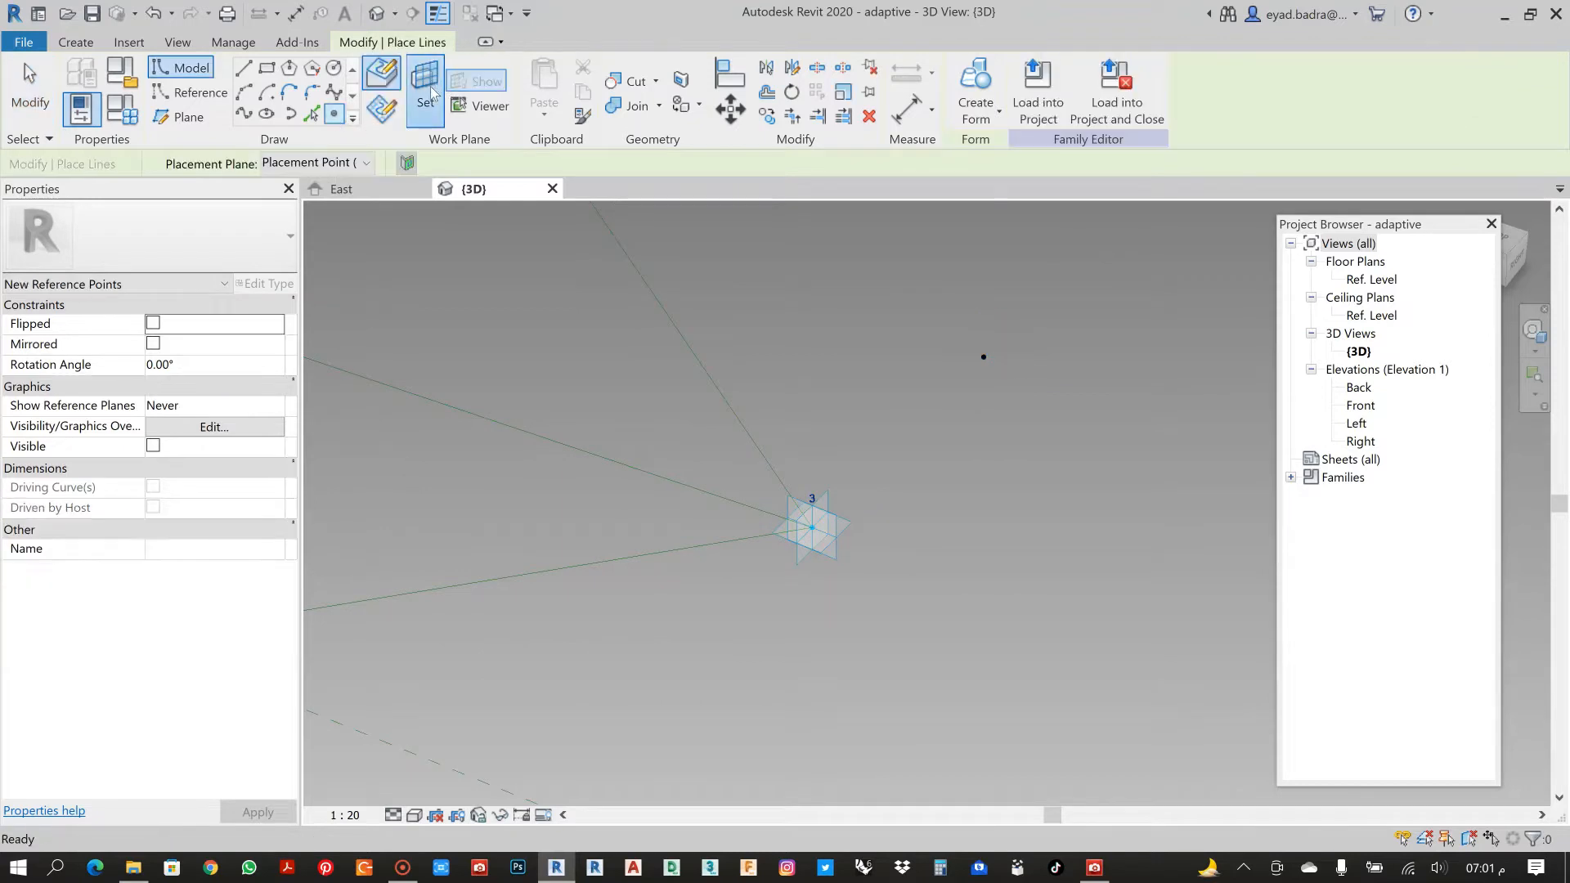
pyautogui.click(810, 523)
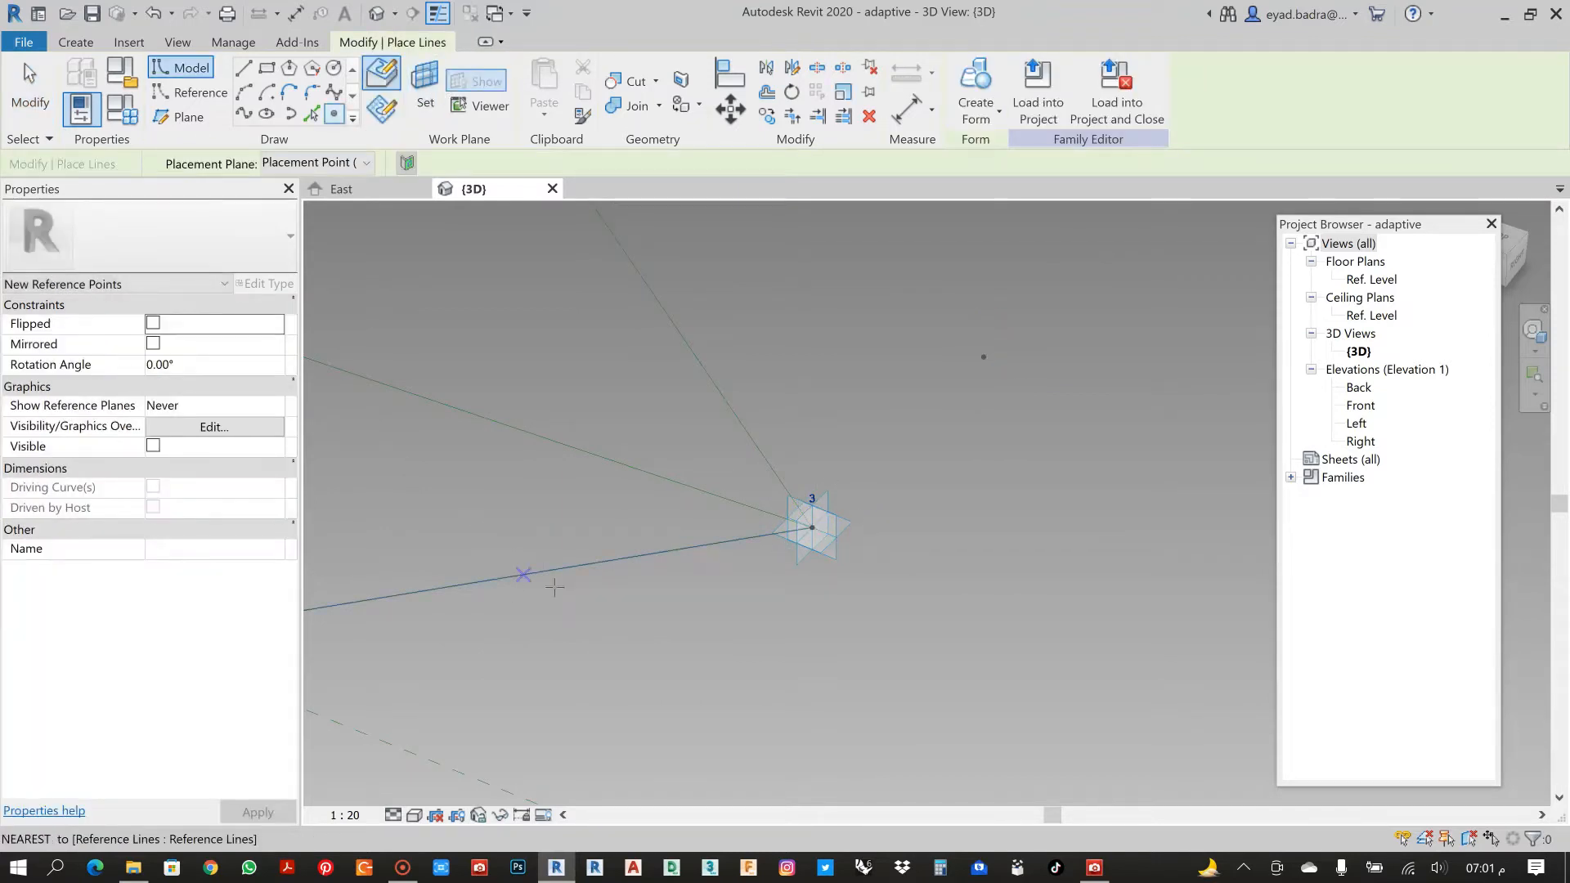
pyautogui.press('Escape')
pyautogui.press('Escape')
# Associate the Offset of the second reference point at adaptive point 3 with the EYETHREV parameter.
pyautogui.click(812, 531)
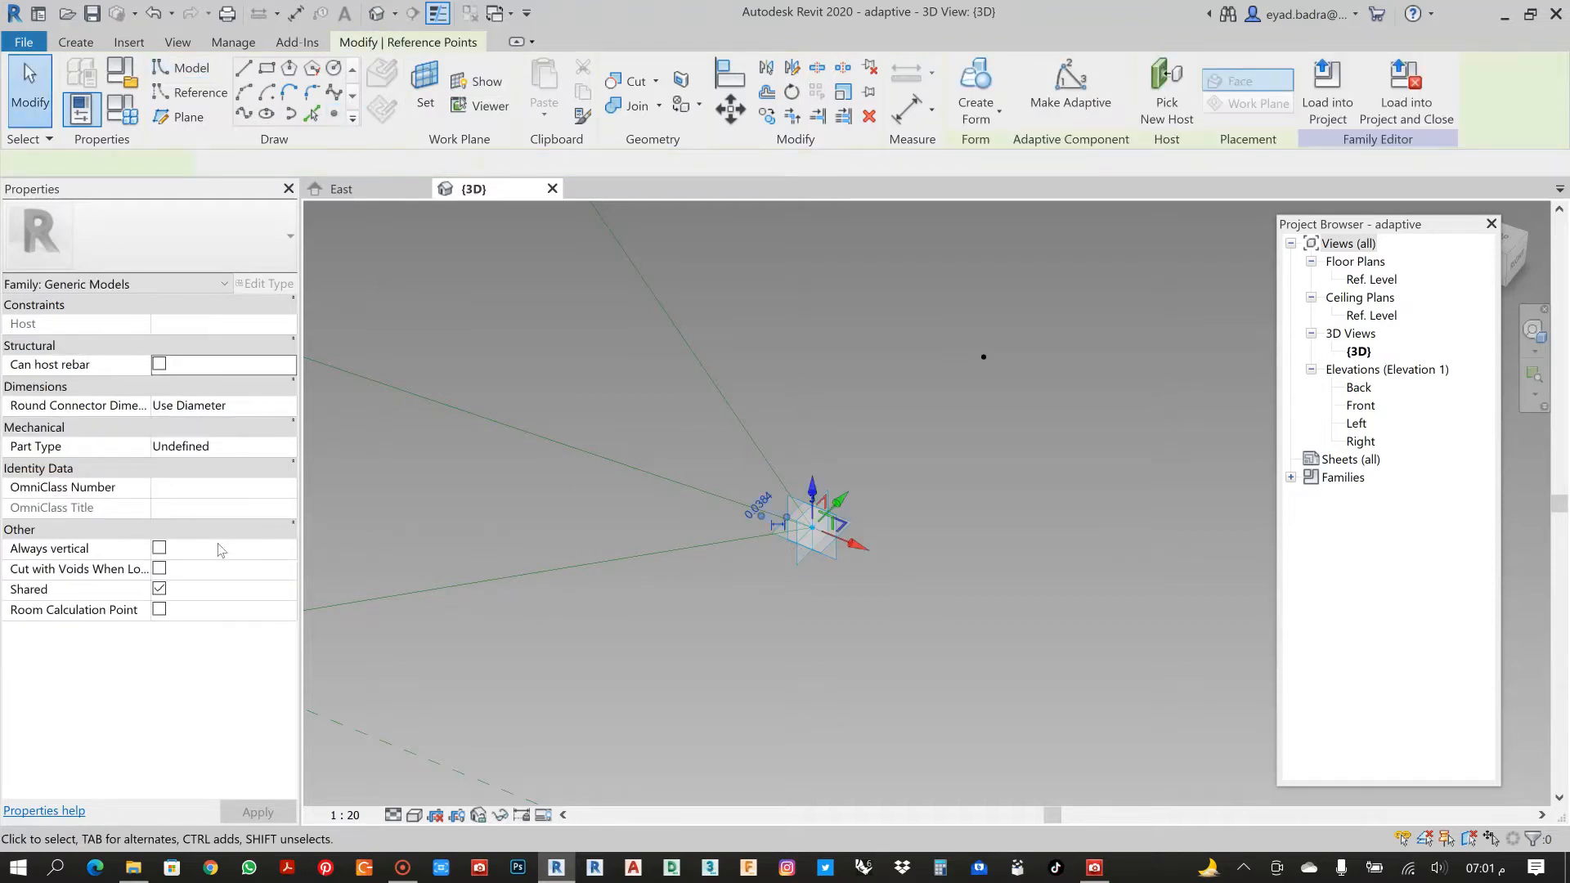
pyautogui.click(291, 549)
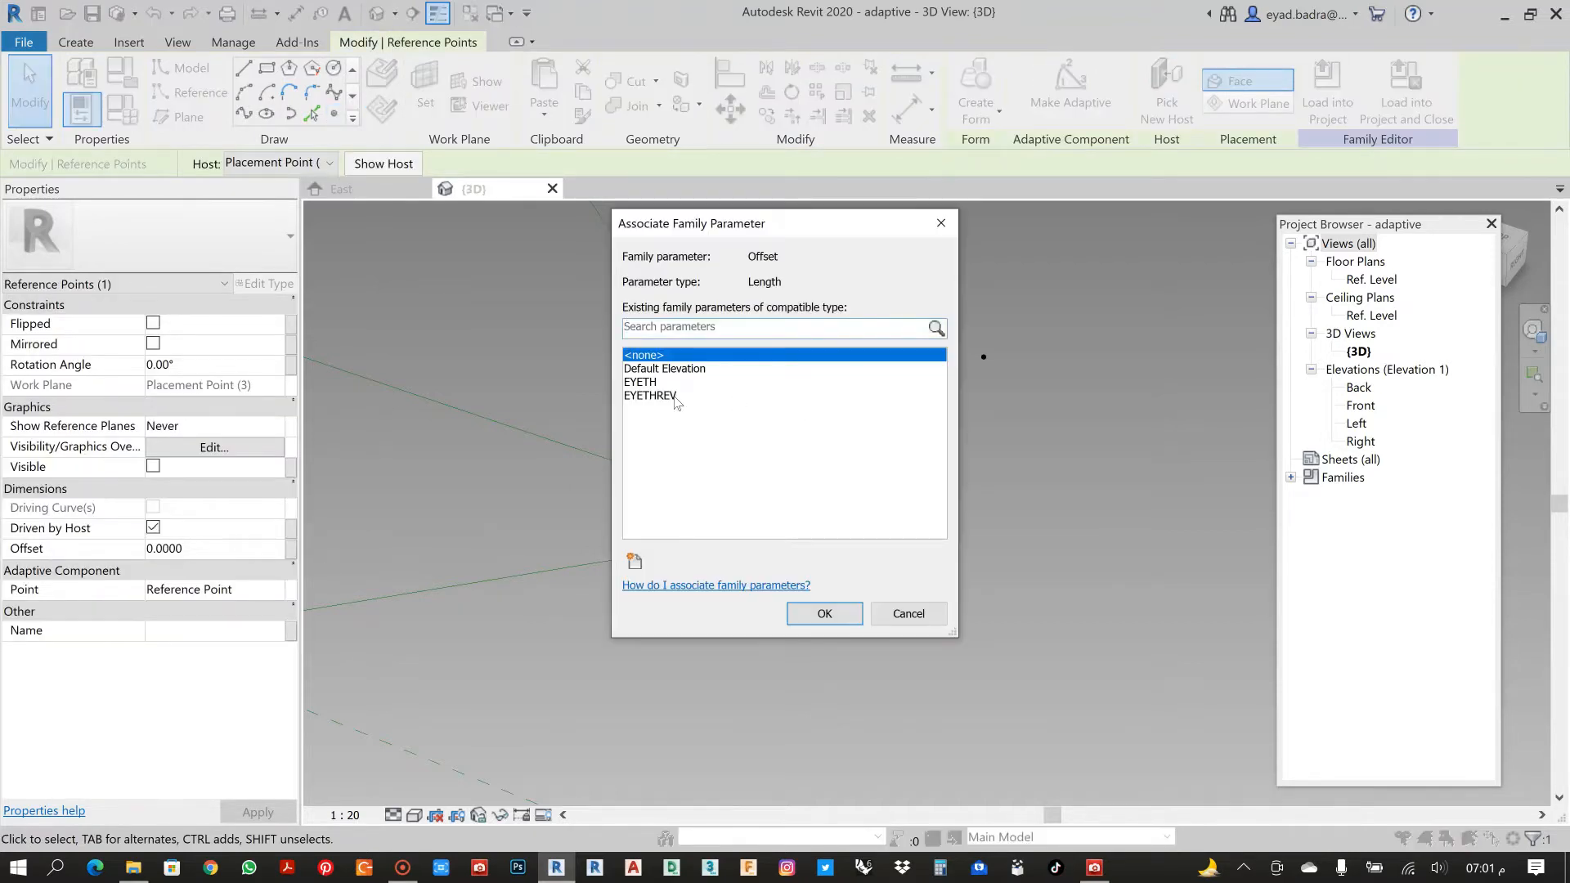
pyautogui.click(862, 400)
pyautogui.click(813, 613)
pyautogui.click(998, 601)
pyautogui.scroll(-6, 998, 600)
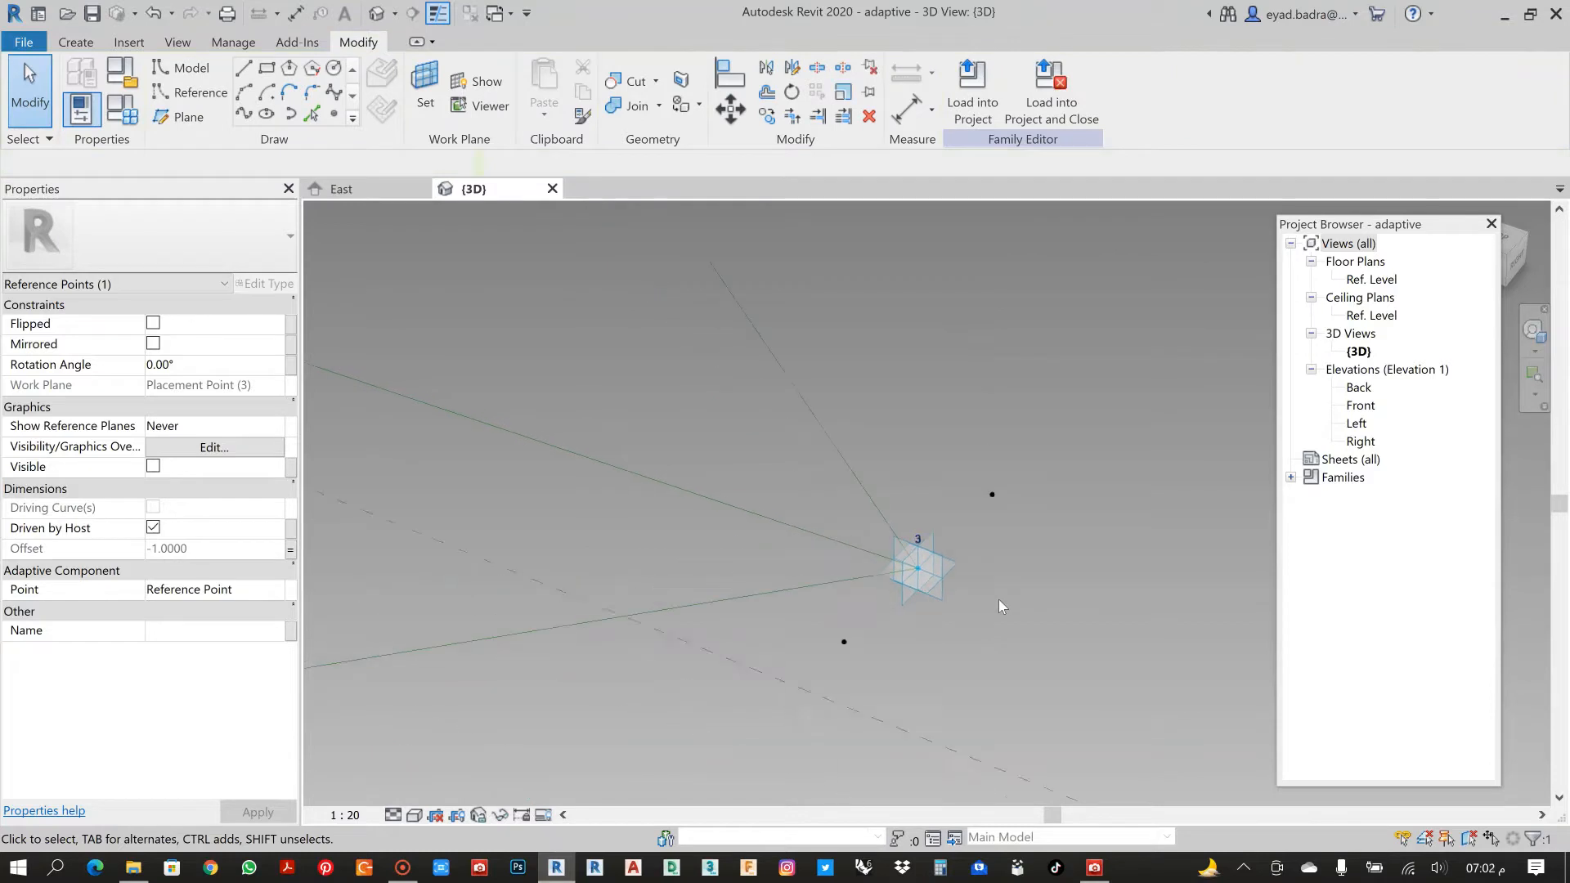
pyautogui.moveTo(1038, 476); pyautogui.dragTo(1073, 506, button='middle')
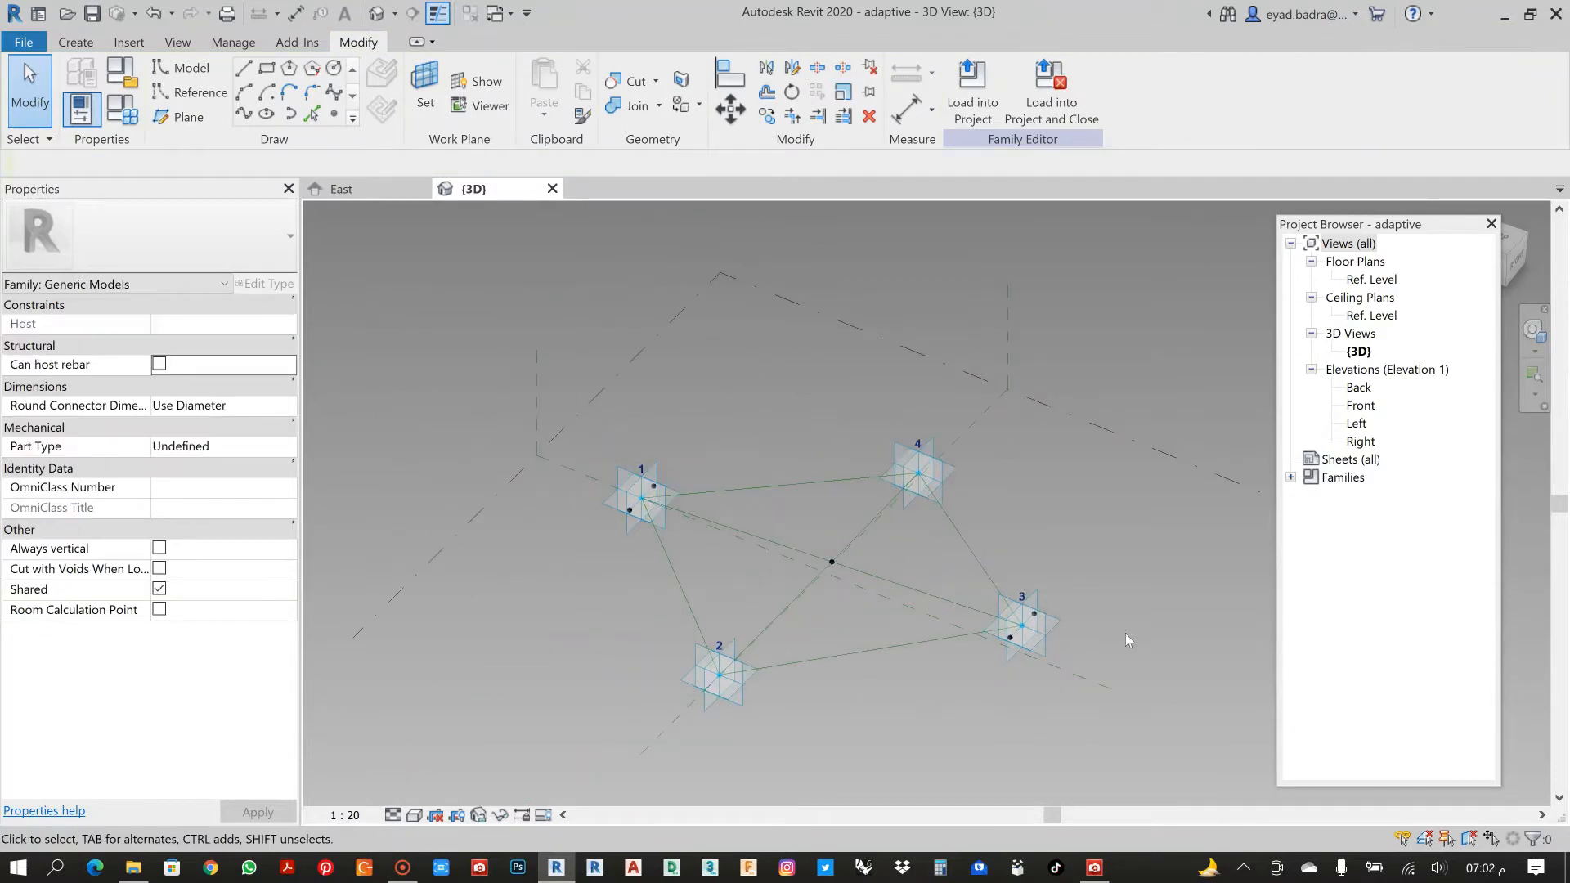
pyautogui.scroll(3, 1096, 566)
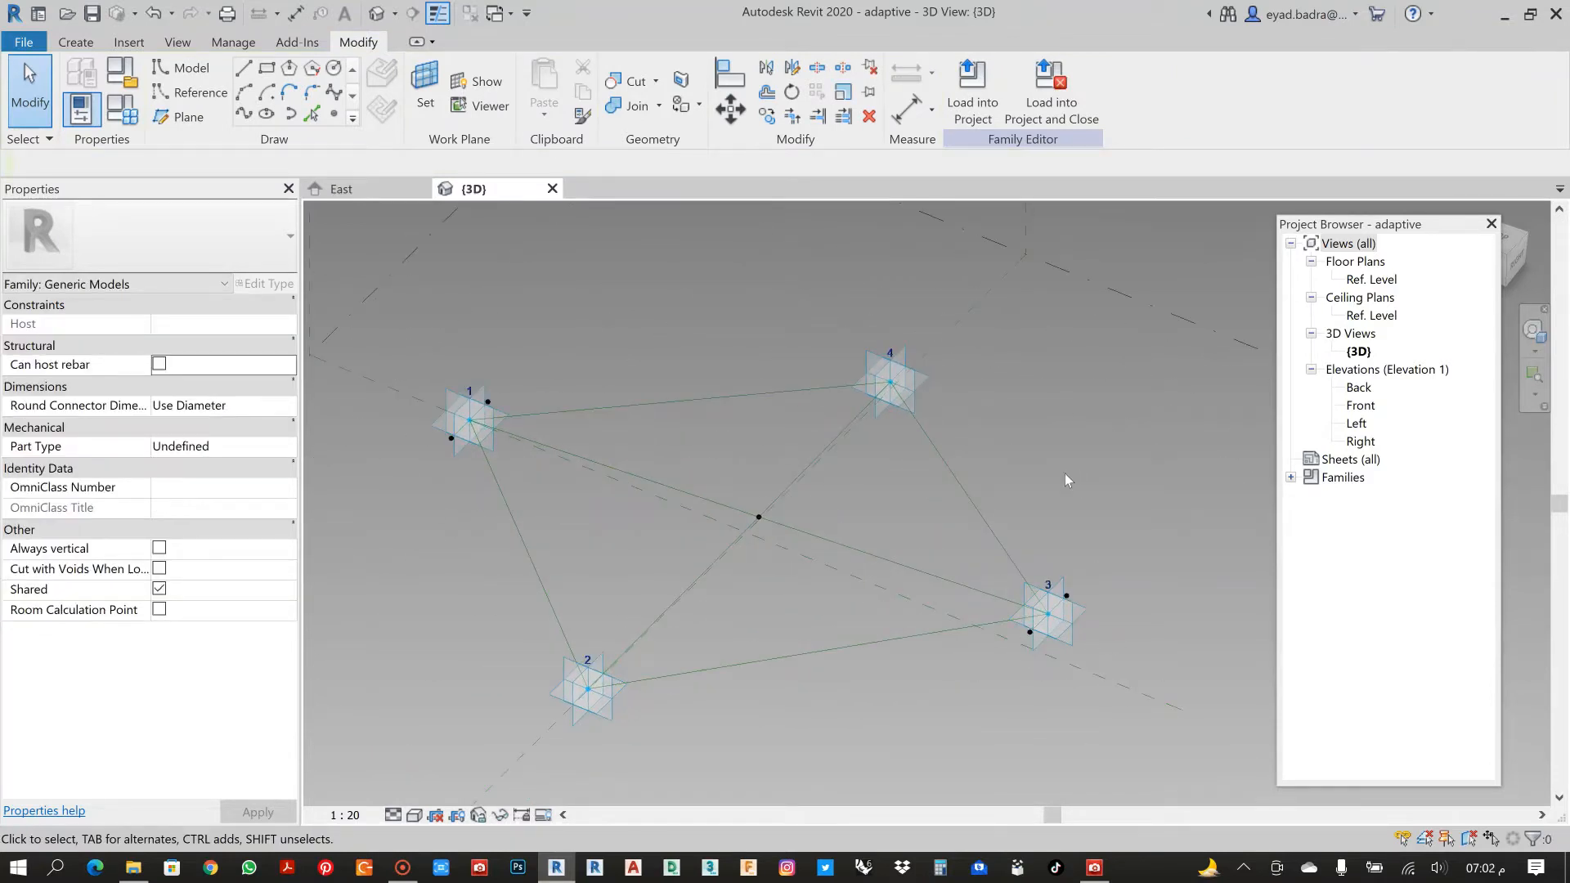
pyautogui.moveTo(1052, 415); pyautogui.dragTo(1010, 397, button='middle')
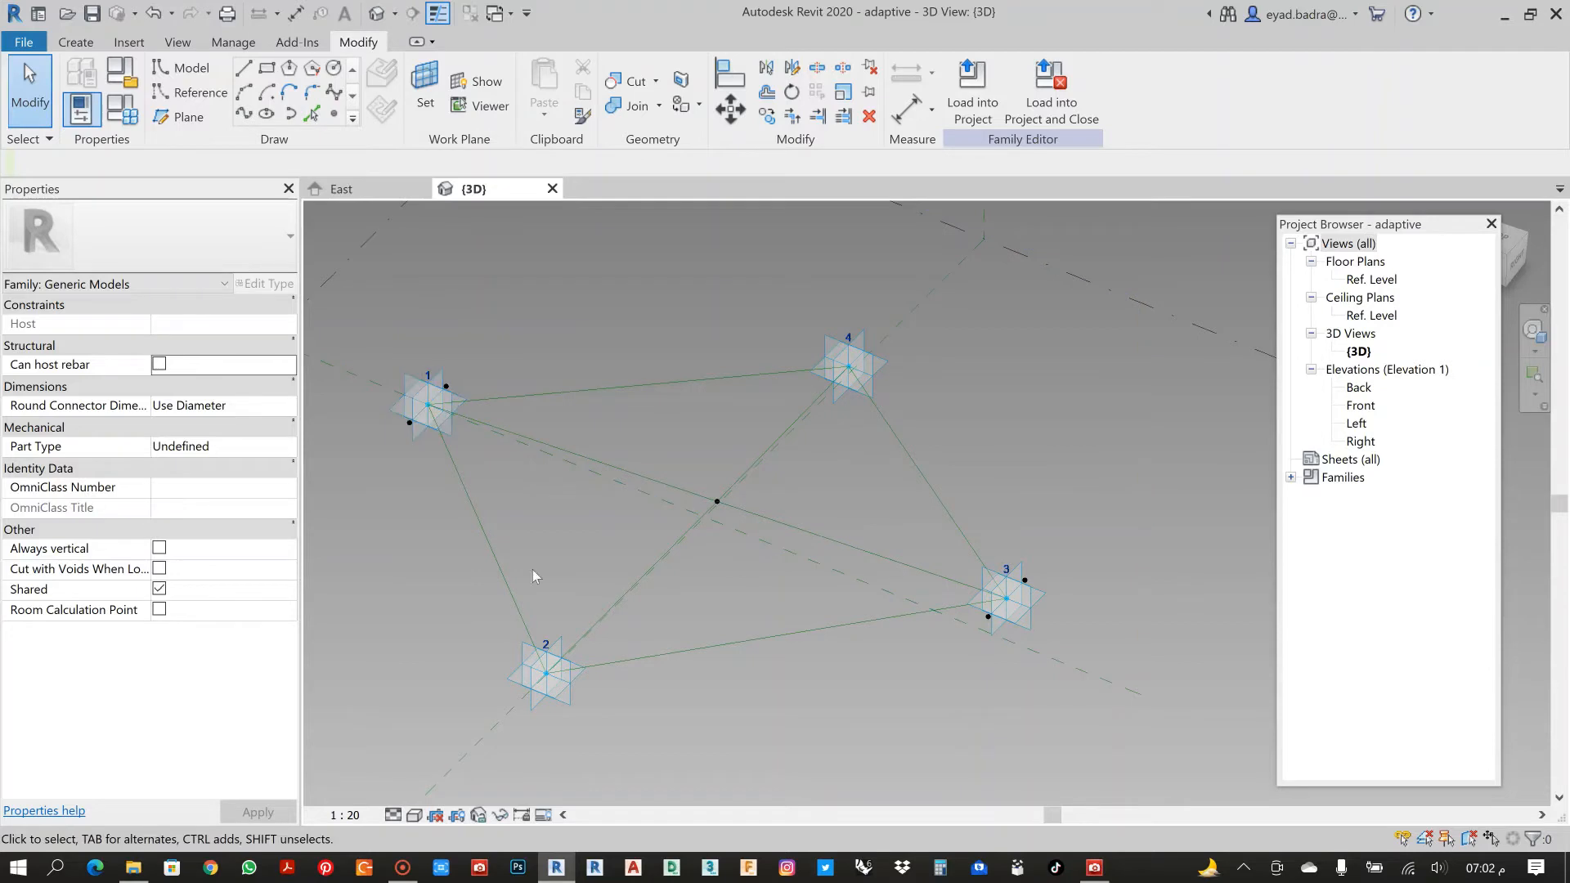
pyautogui.moveTo(698, 463); pyautogui.dragTo(606, 416, button='middle')
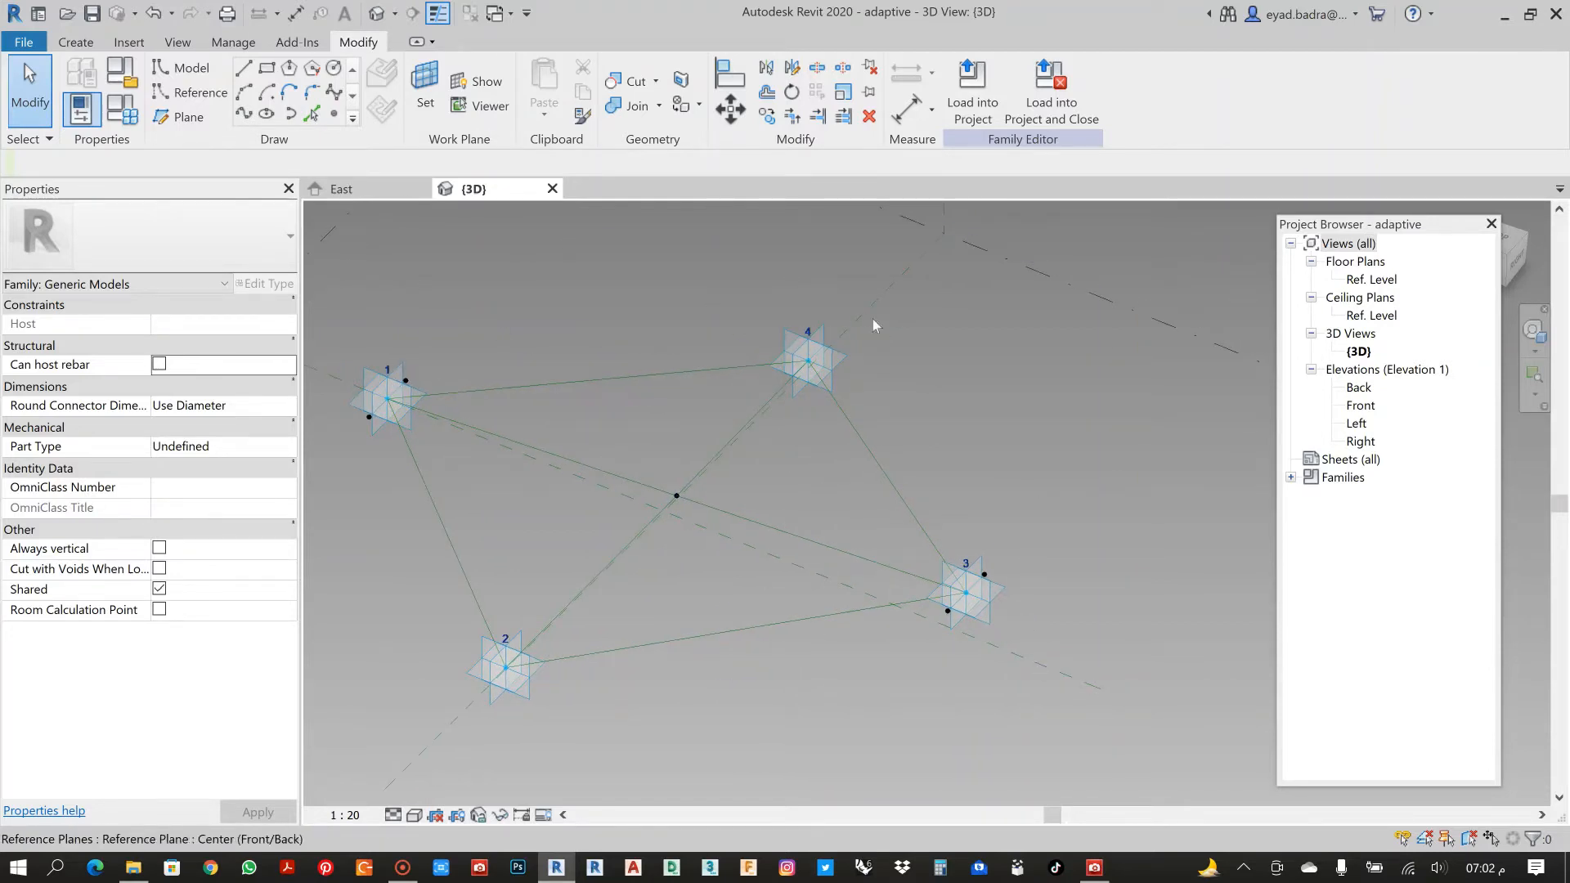
pyautogui.keyDown('shift'); pyautogui.moveTo(885, 346); pyautogui.dragTo(571, 597, button='middle'); pyautogui.keyUp('shift')
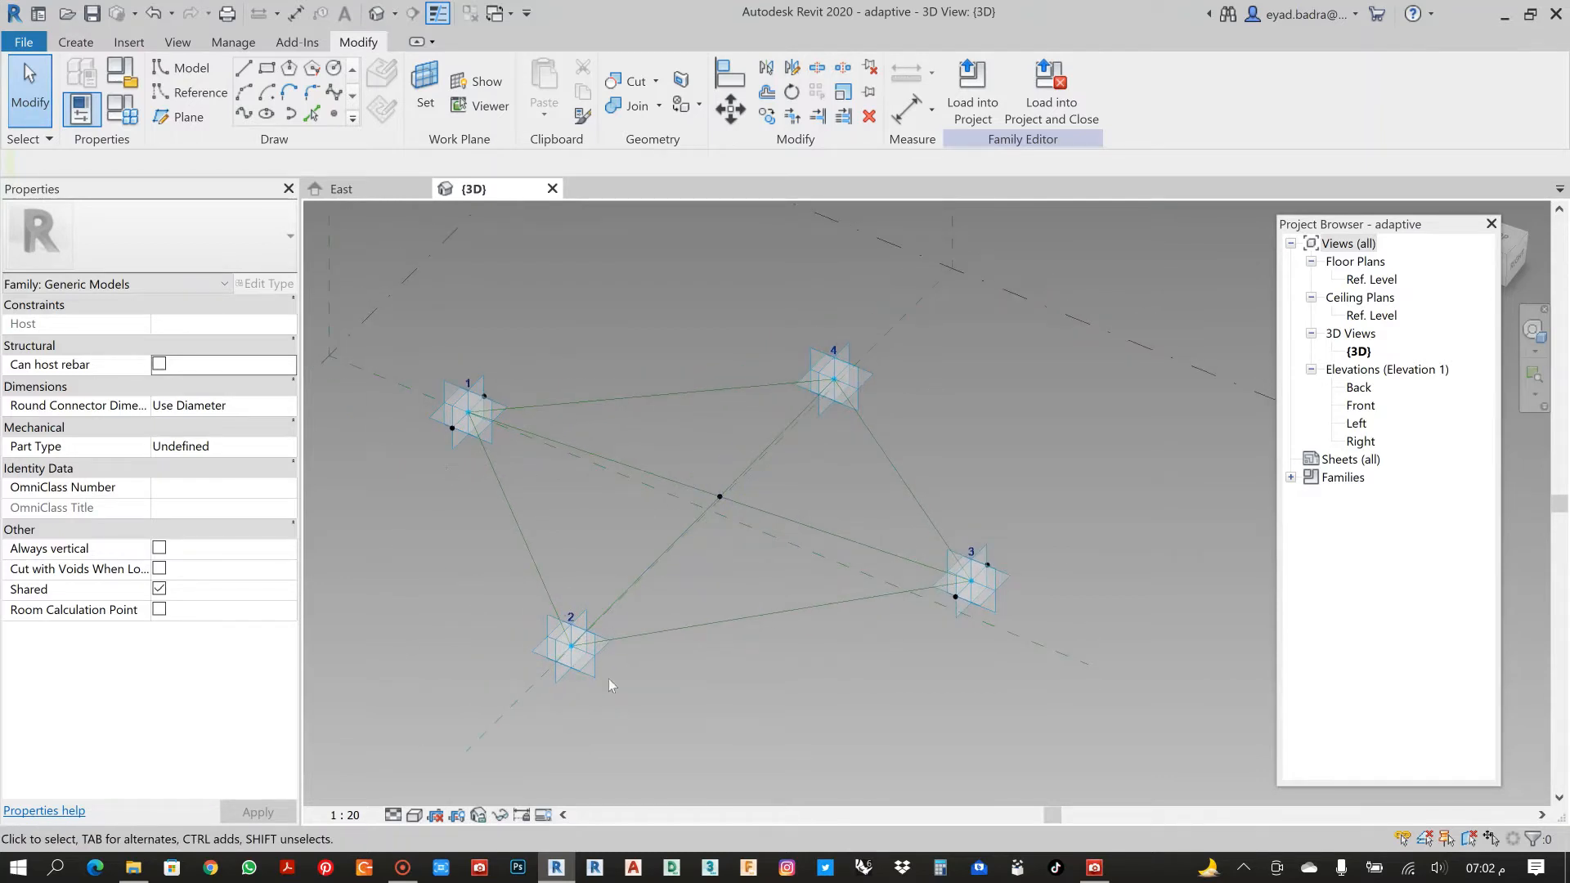
pyautogui.keyDown('shift'); pyautogui.moveTo(563, 415); pyautogui.dragTo(669, 440, button='middle'); pyautogui.keyUp('shift')
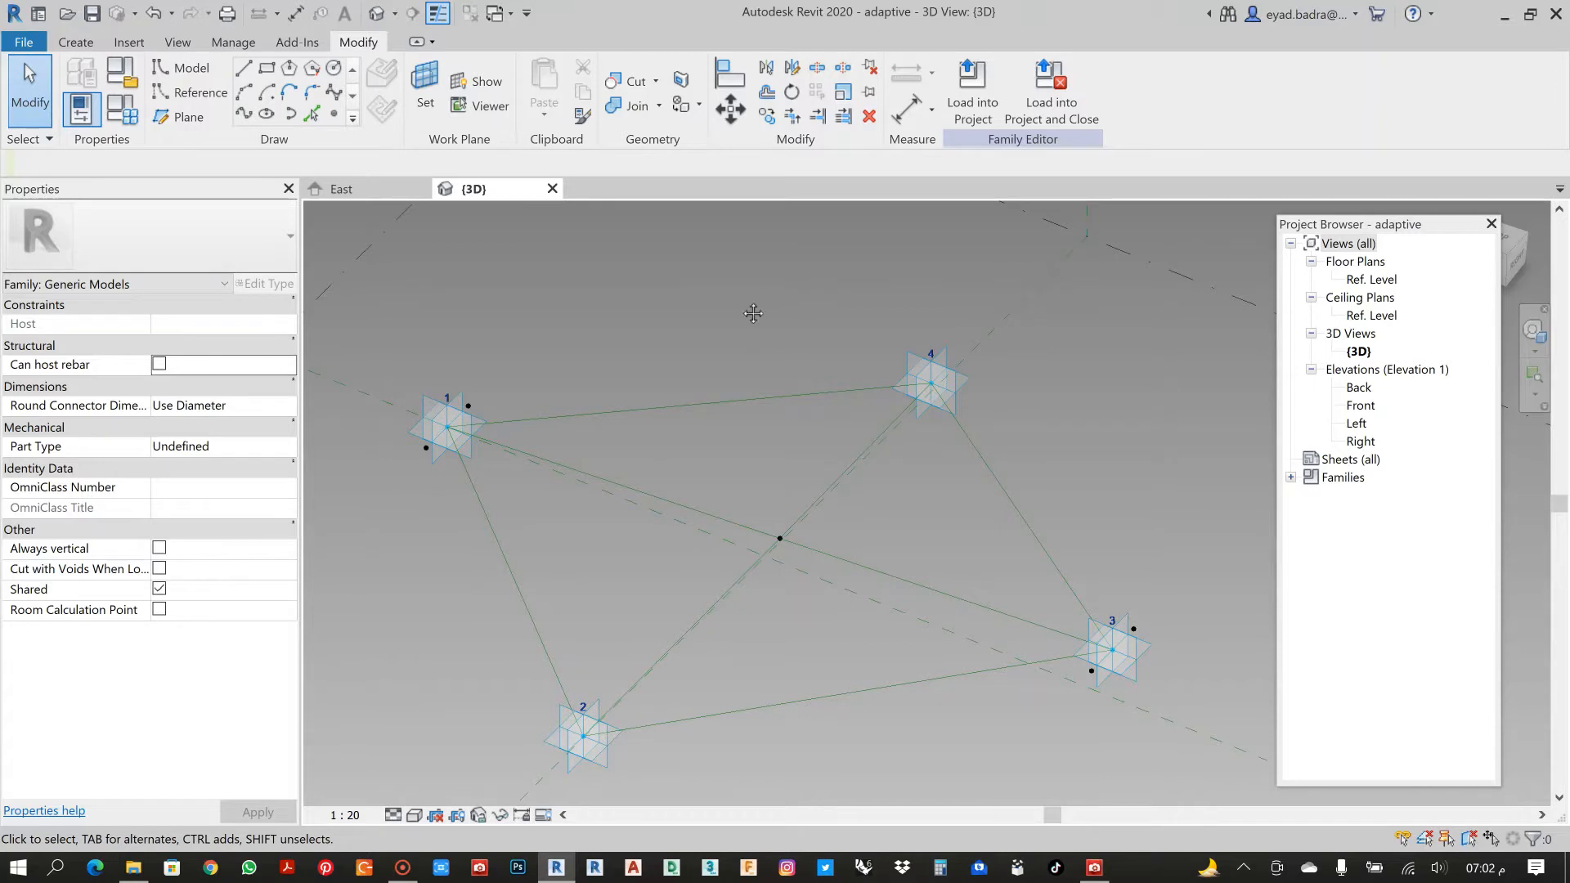
pyautogui.moveTo(754, 313); pyautogui.dragTo(741, 306, button='middle')
# Place a reference point on the diagonal reference line, between the centre point and adaptive point 4.
pyautogui.click(334, 114)
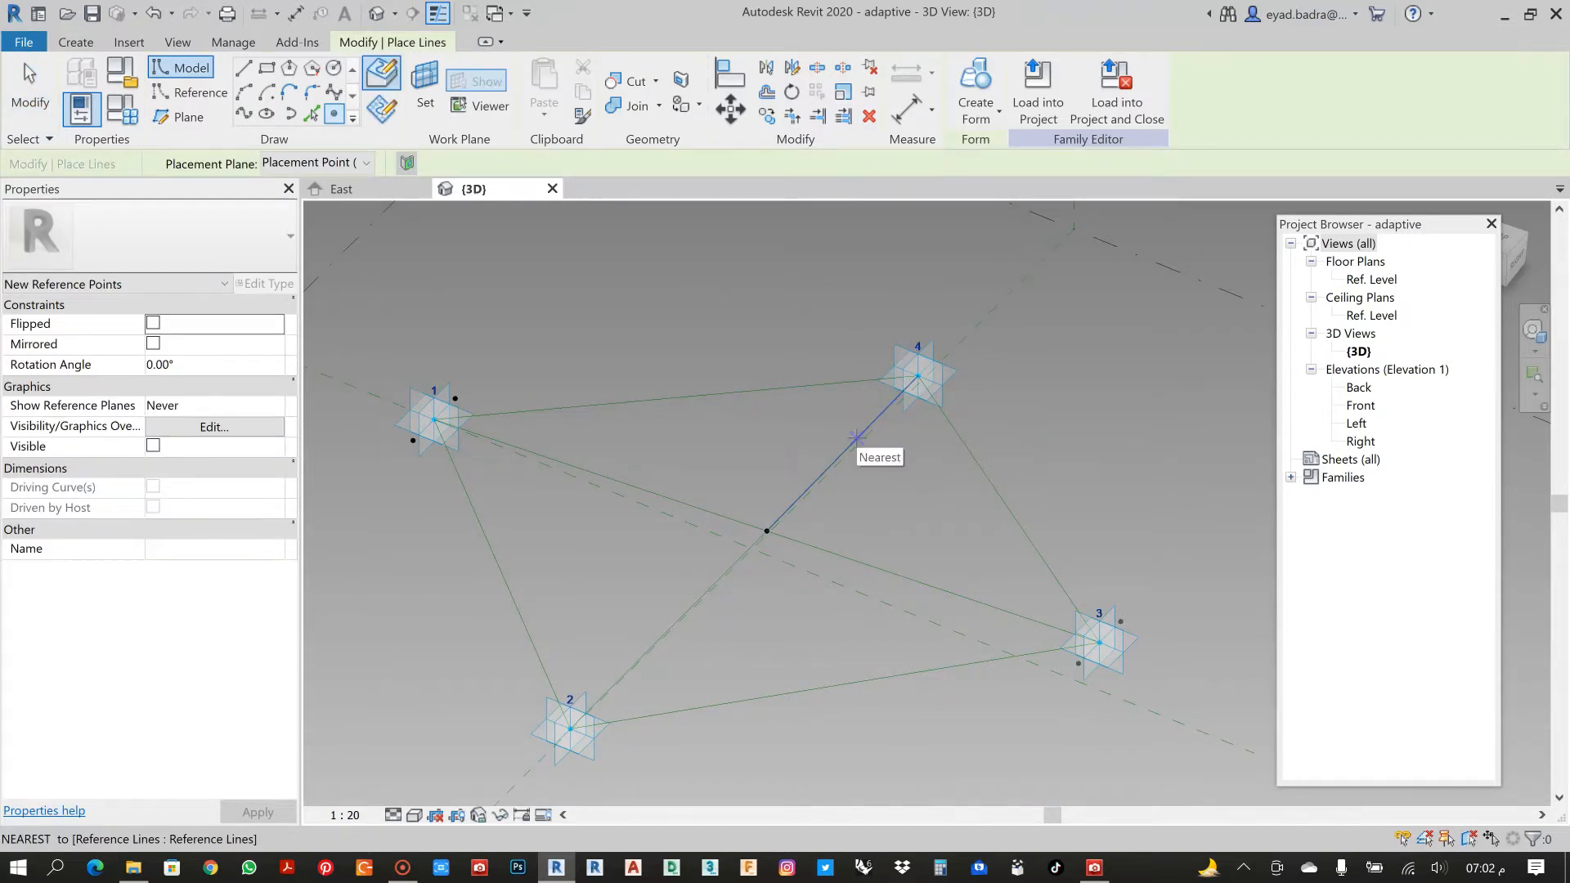
pyautogui.click(857, 437)
pyautogui.press('Escape')
pyautogui.press('Escape')
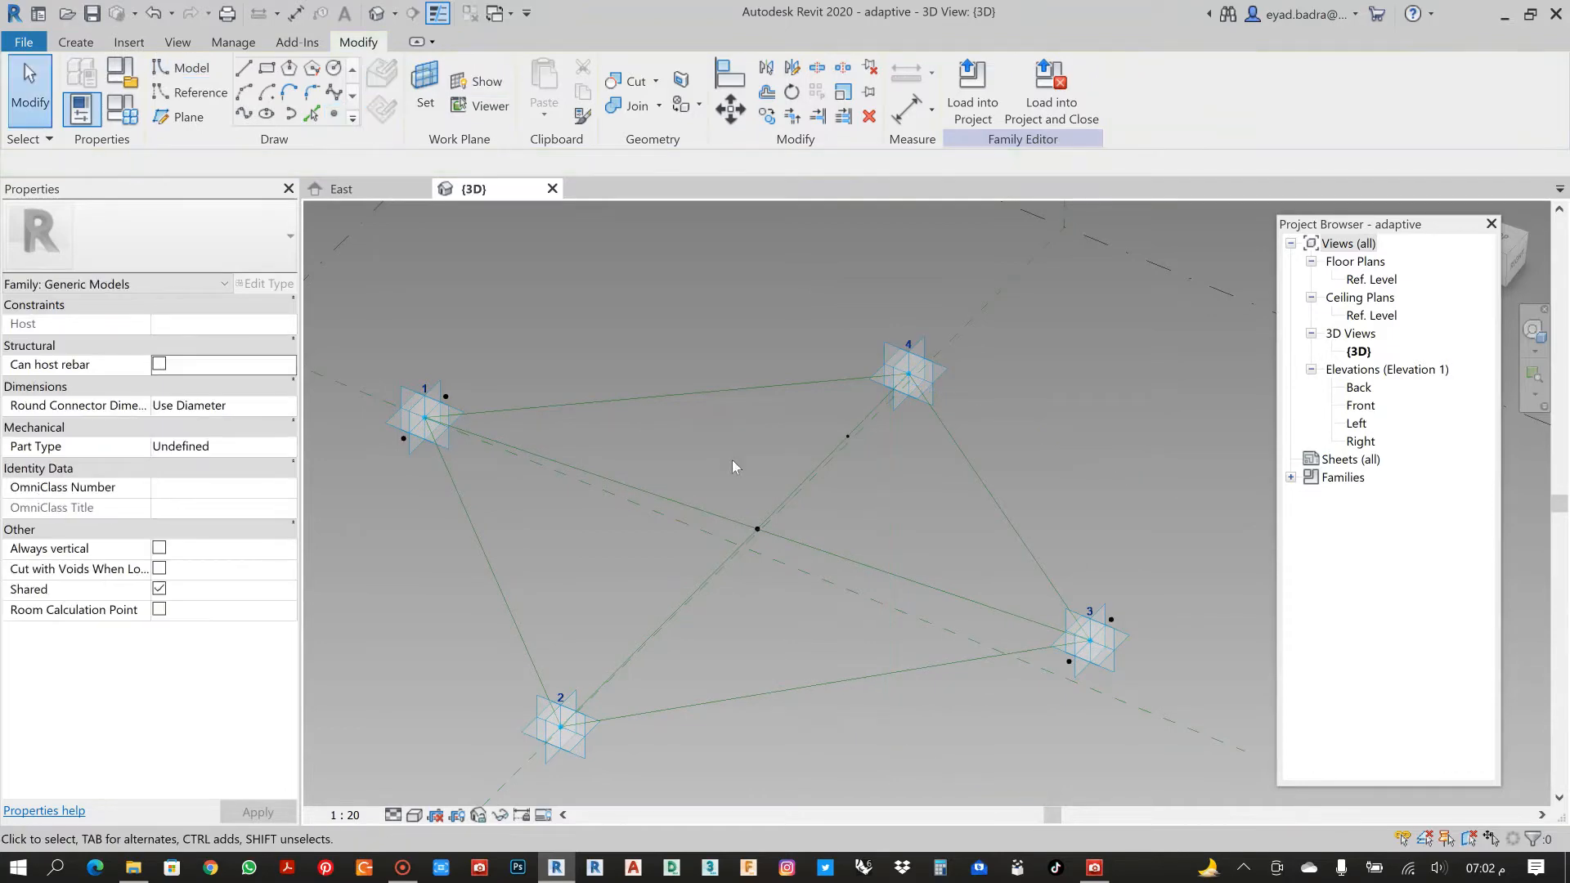
# Associate the Normalized Curve Parameter of the reference point on the diagonal near adaptive point 4 with a new instance parameter named EYETHB.
pyautogui.click(848, 436)
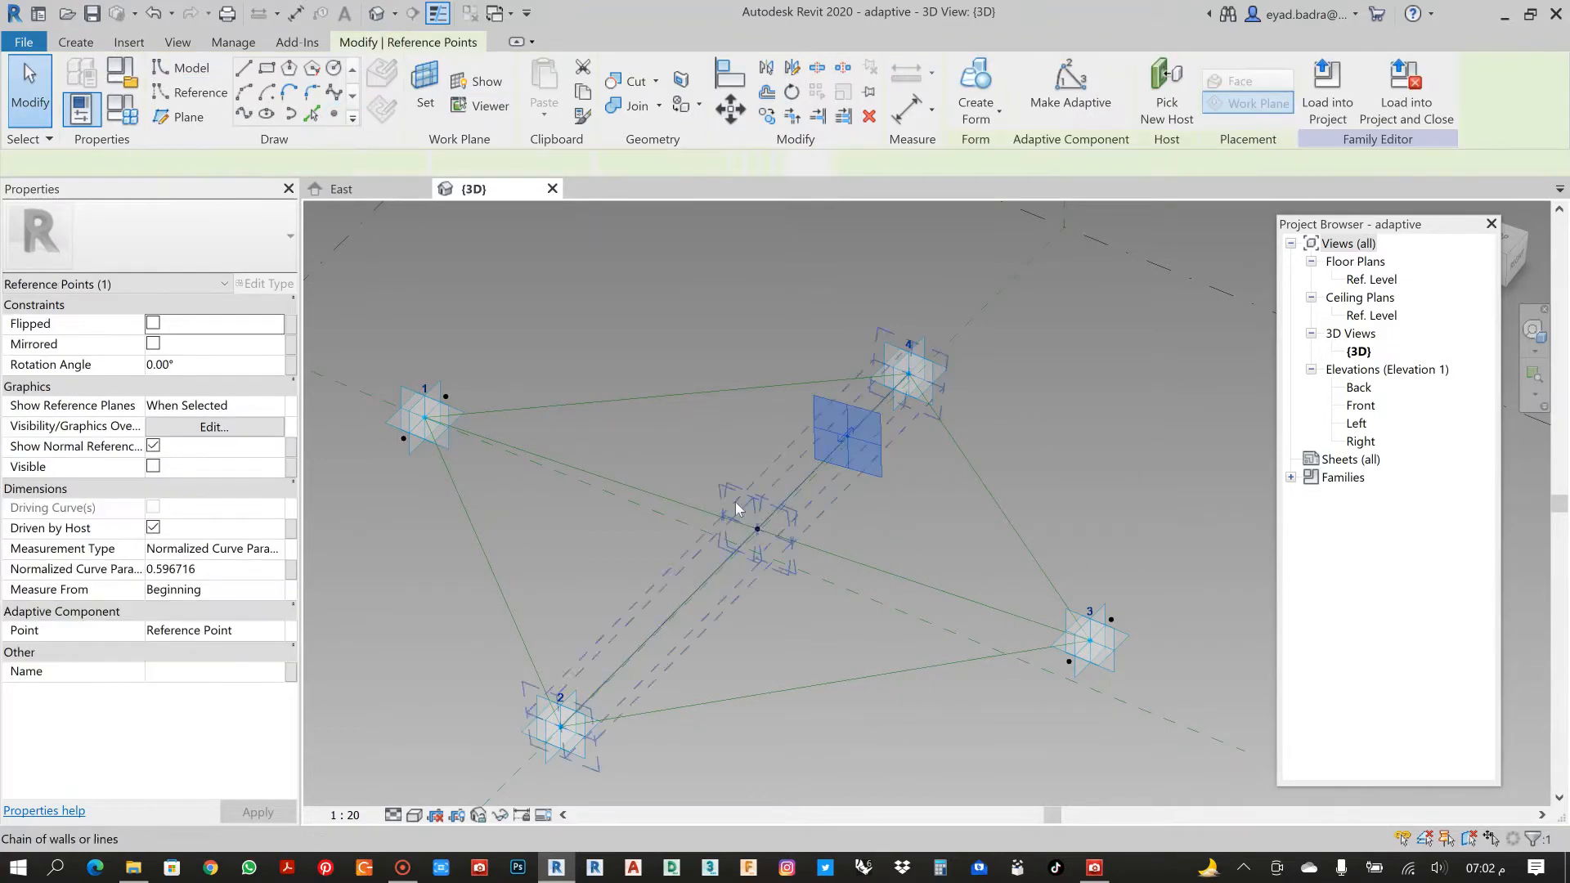
pyautogui.click(290, 569)
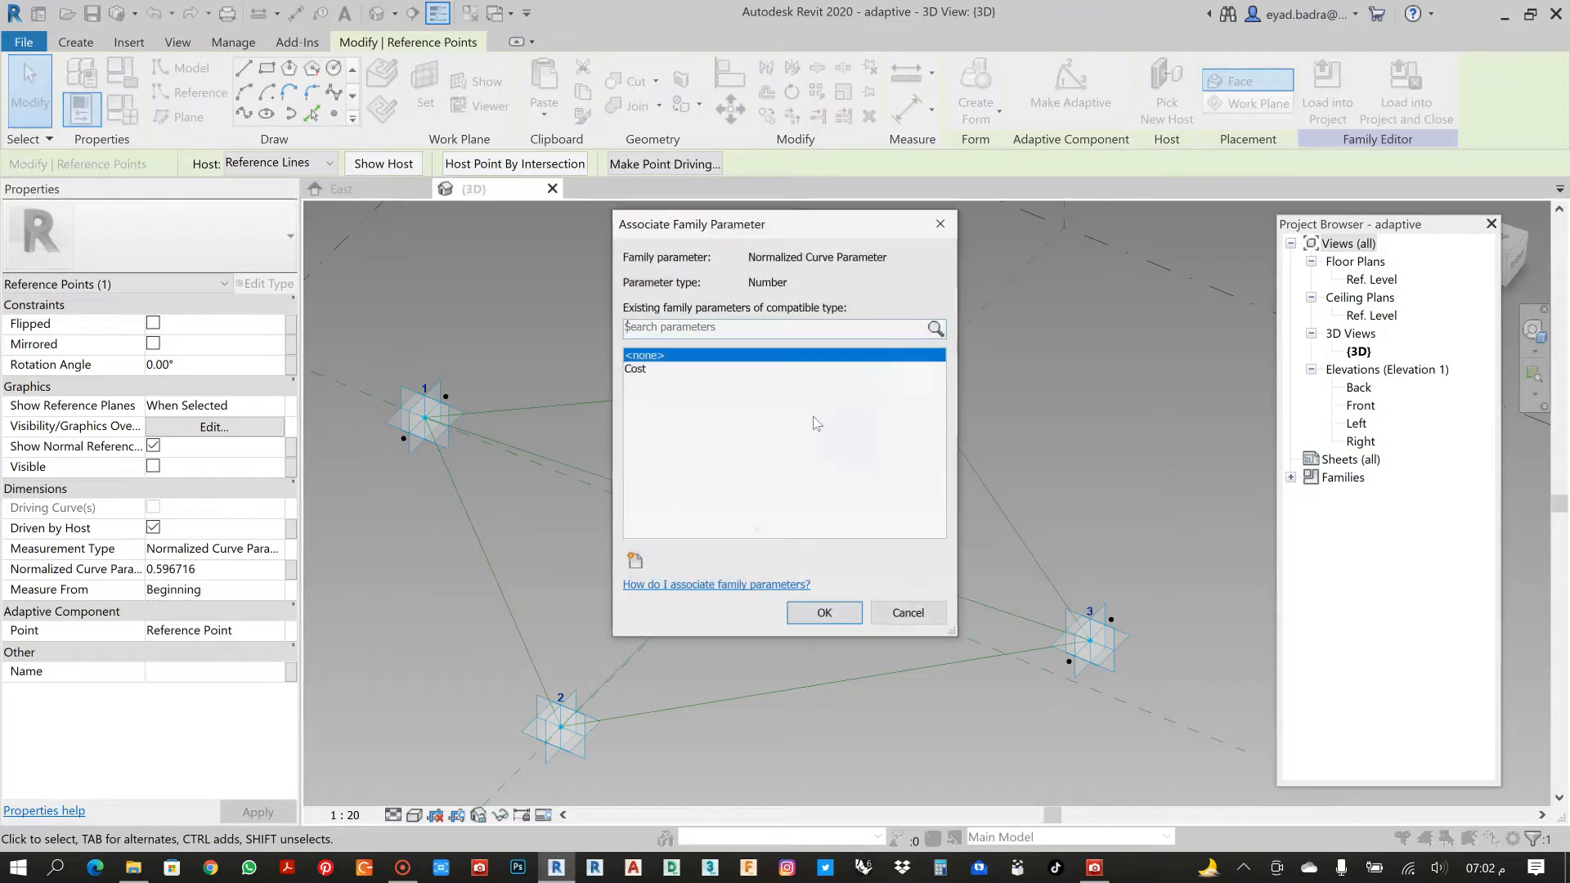
pyautogui.click(643, 561)
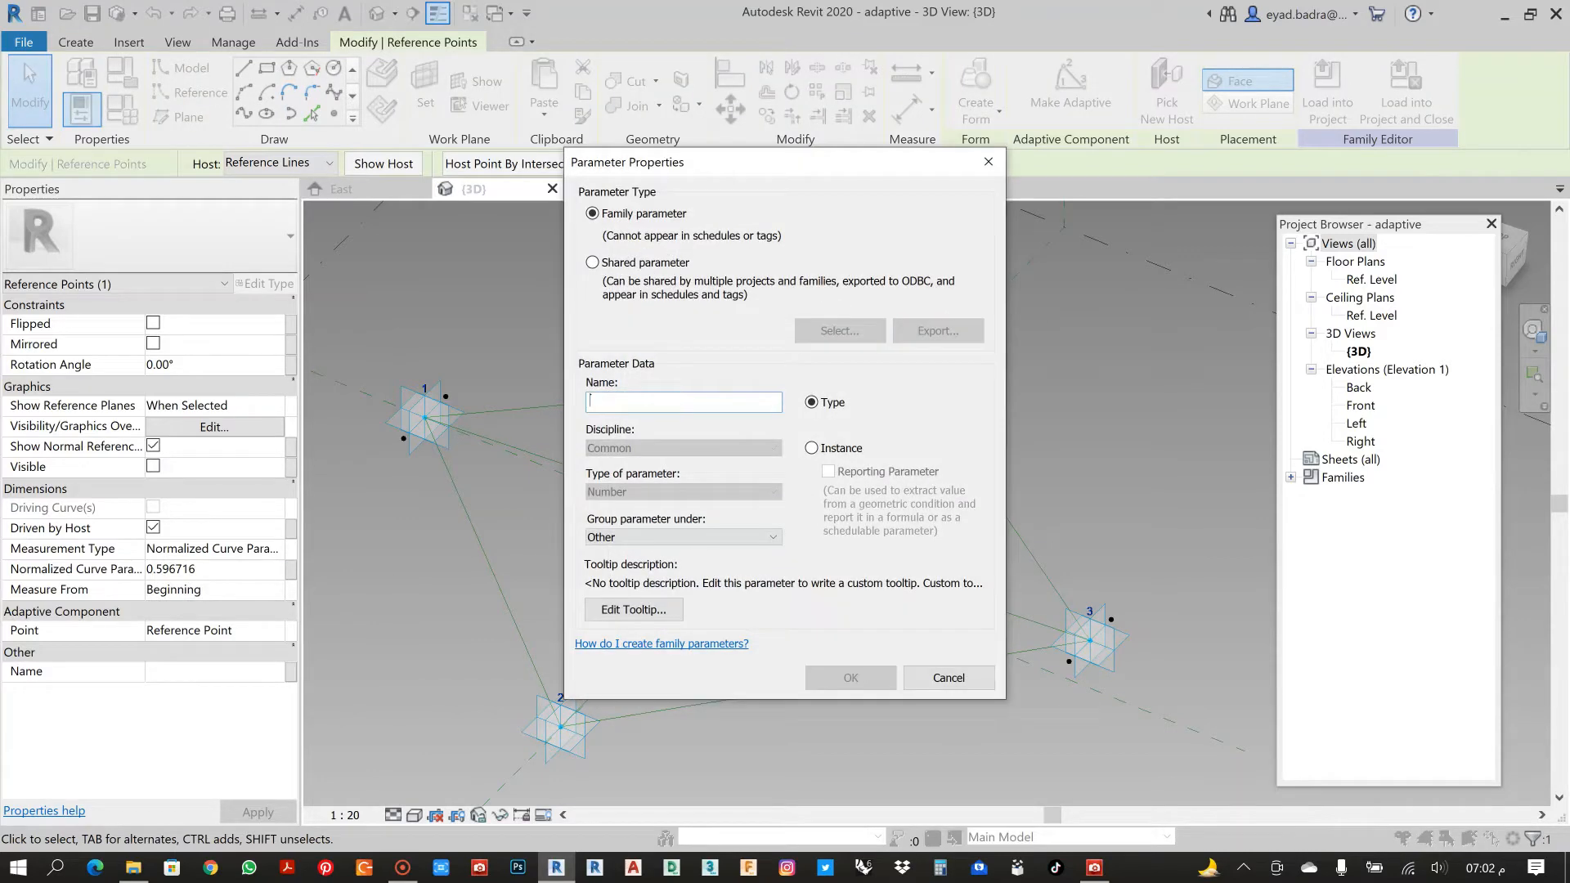
pyautogui.write('EYETHB')
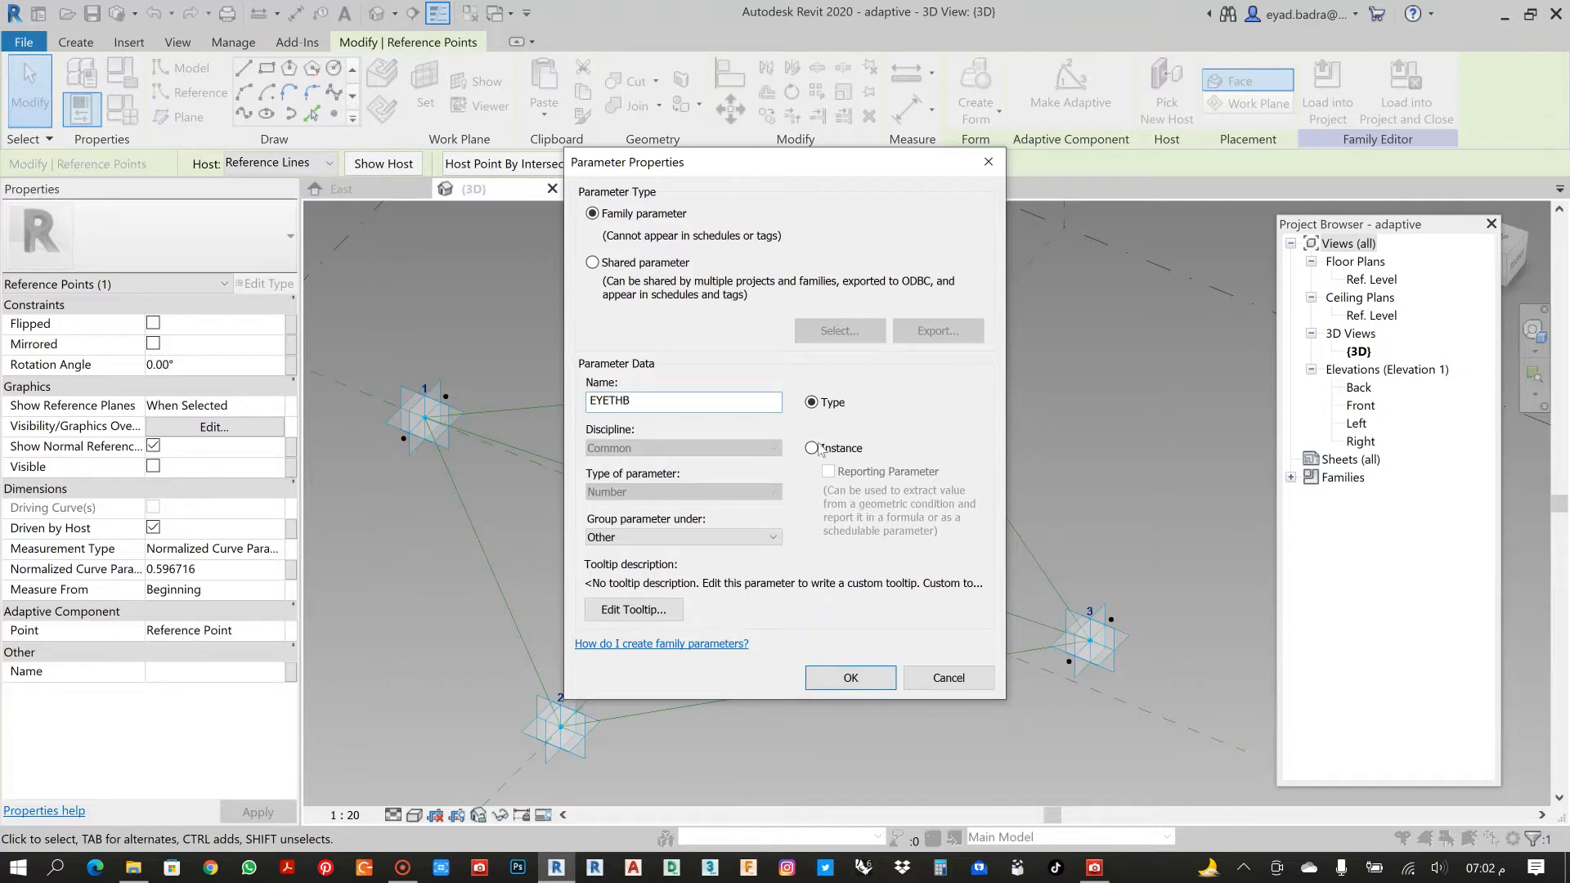
pyautogui.click(849, 681)
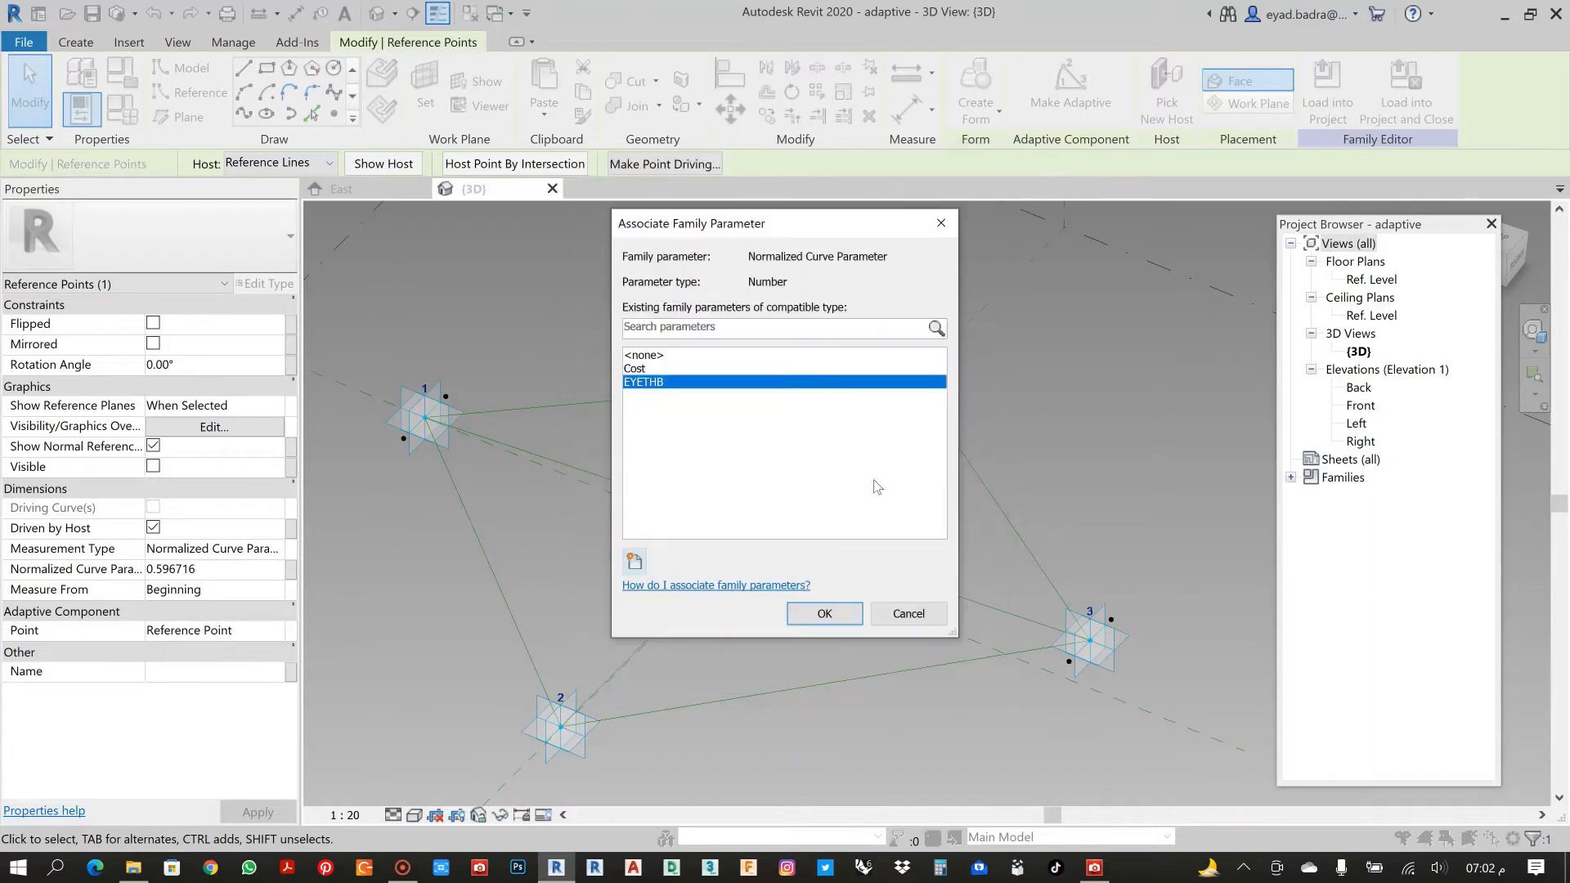
pyautogui.click(825, 614)
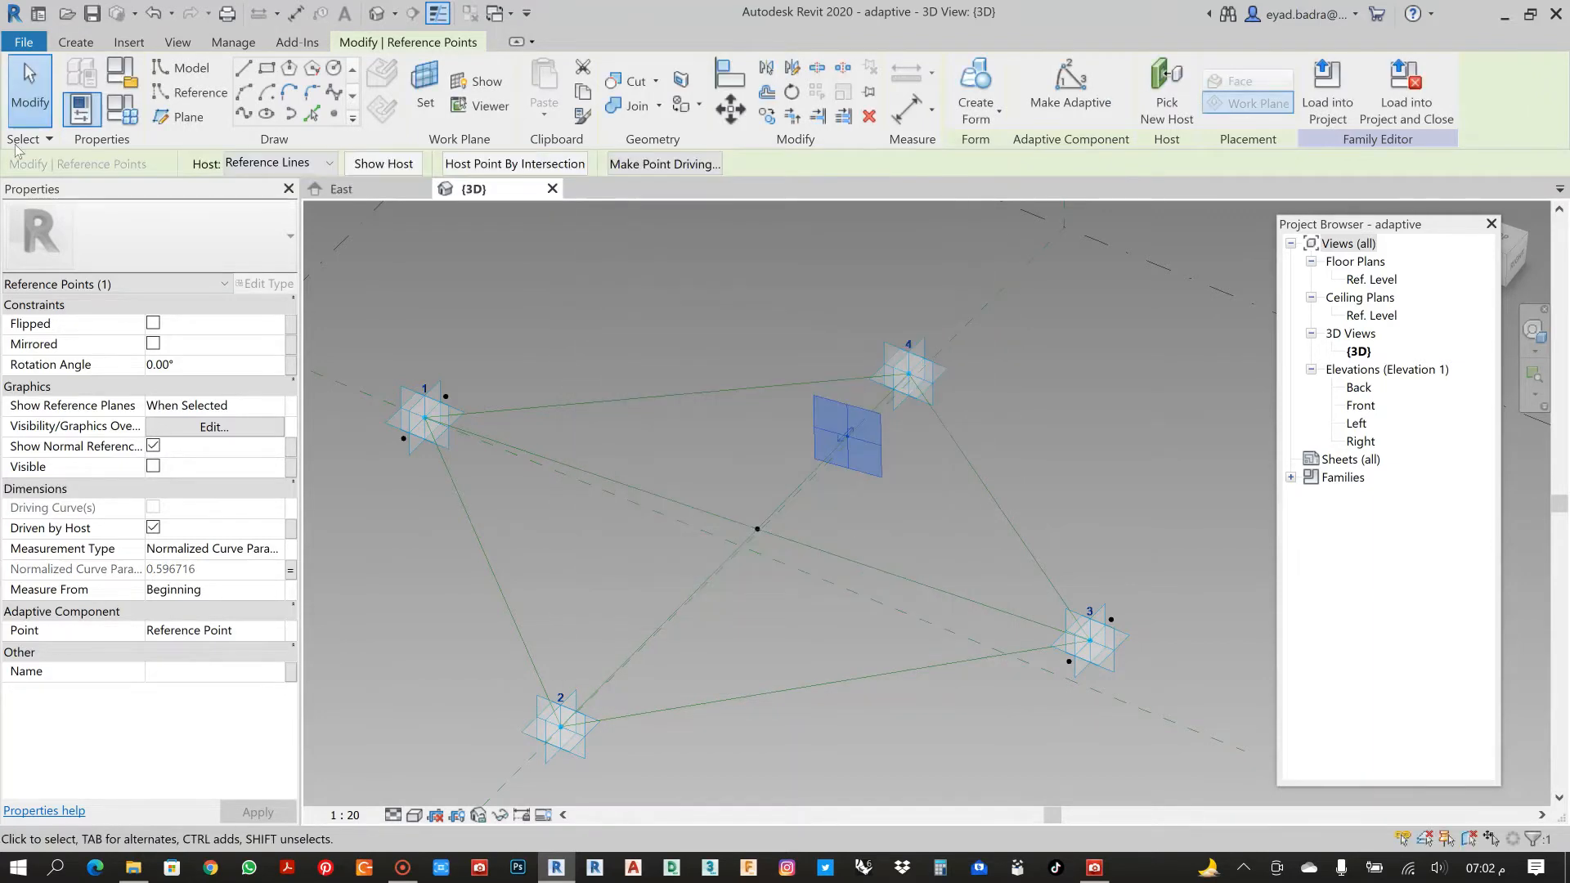
# Test the EYETHB family parameter at 0.8 and settle on a value of 0.75.
pyautogui.click(93, 122)
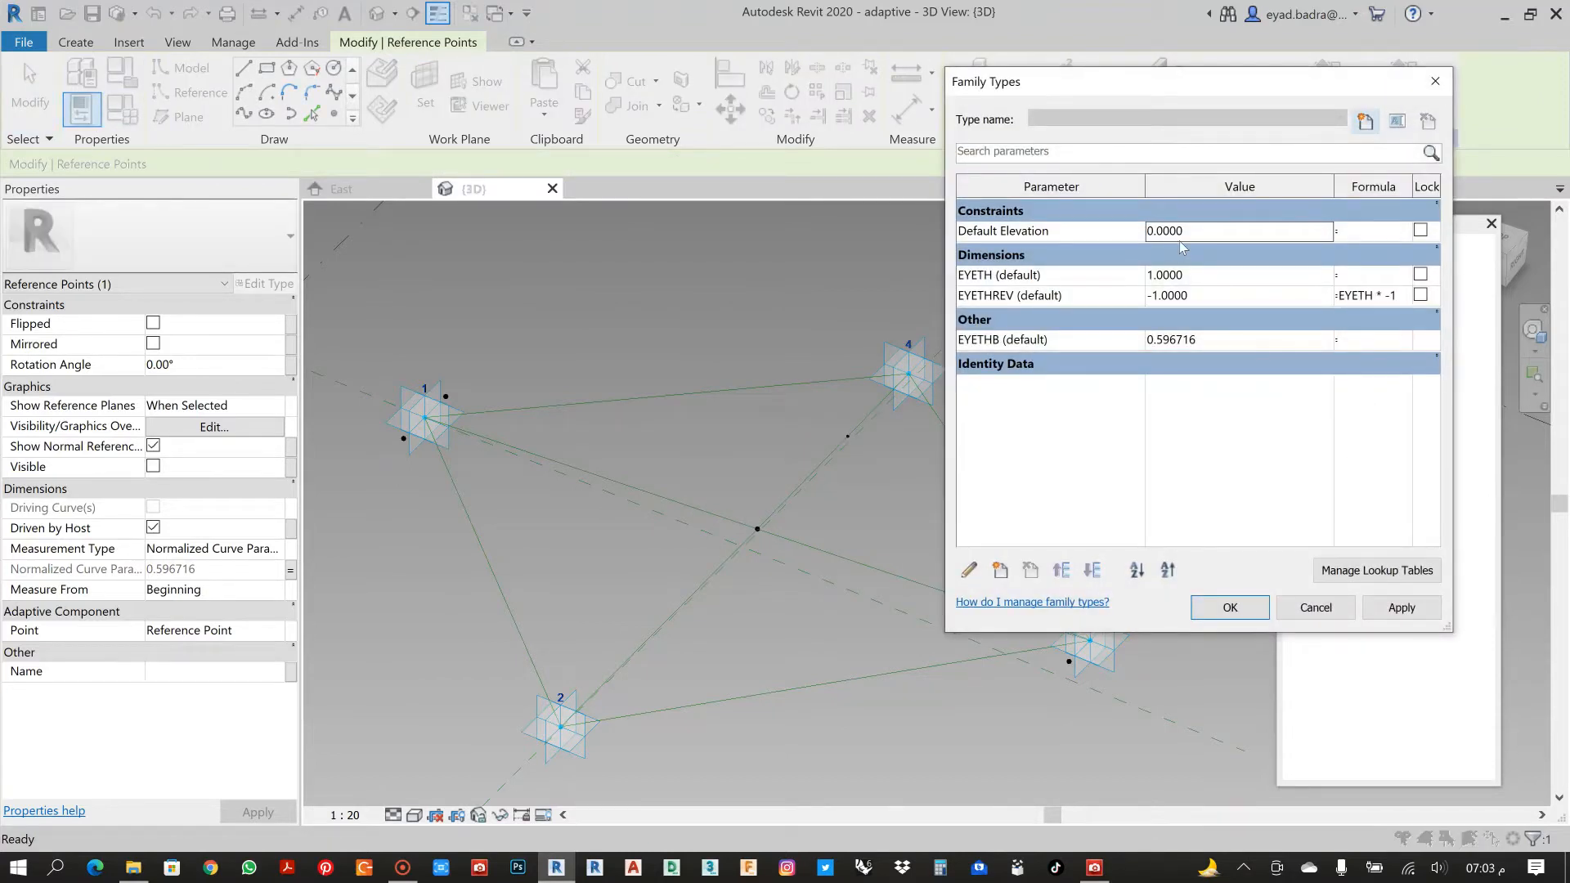
pyautogui.click(1202, 340)
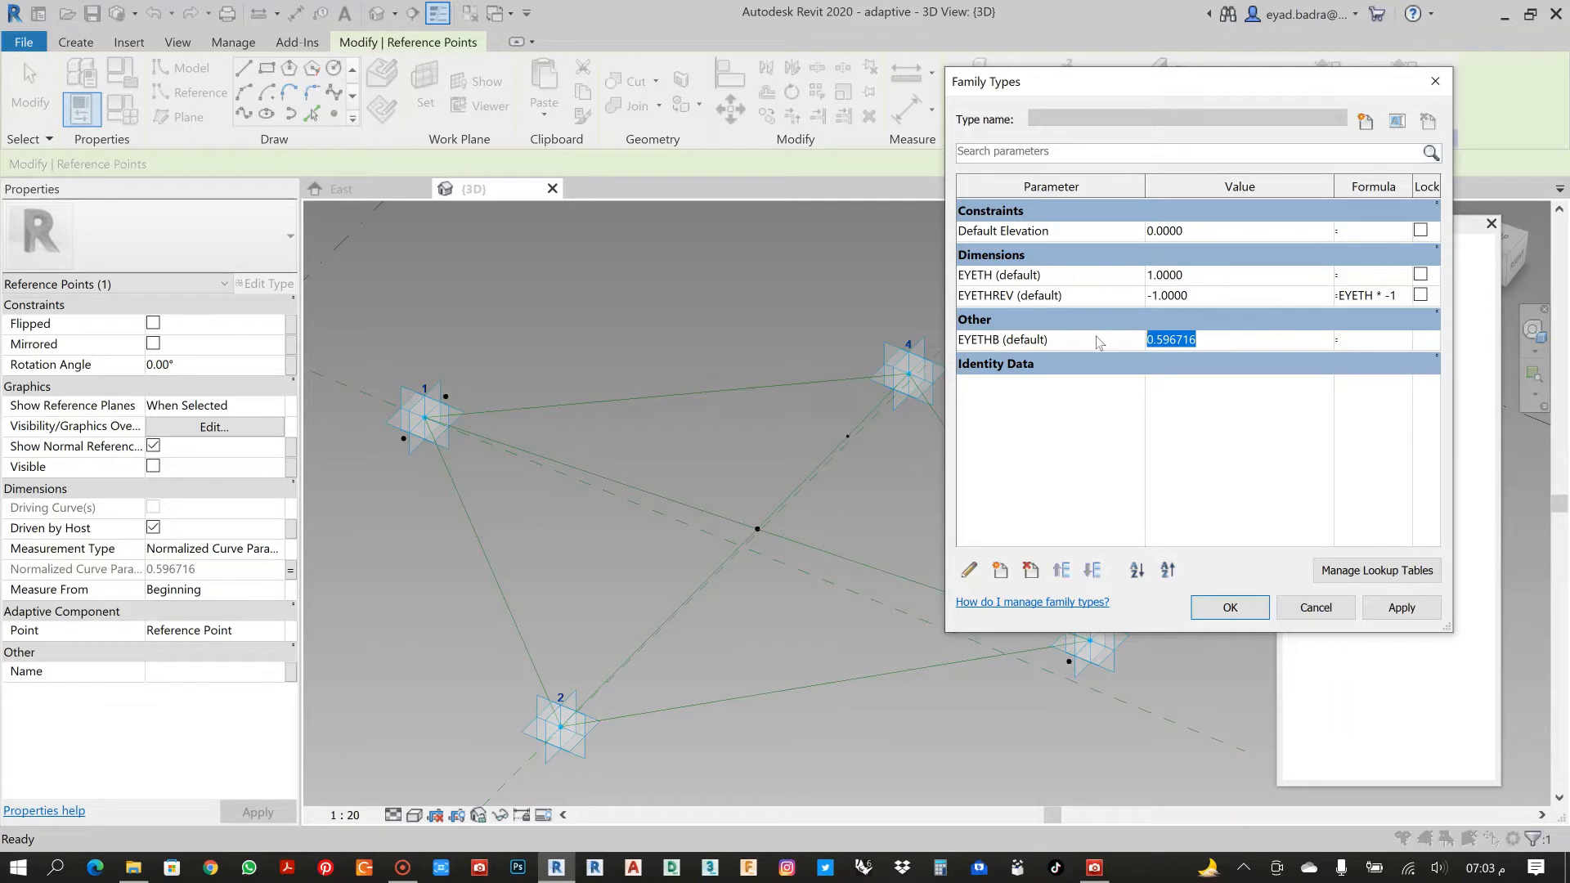
pyautogui.write('0.800000')
pyautogui.click(1387, 612)
pyautogui.write('0.8')
pyautogui.click(1389, 613)
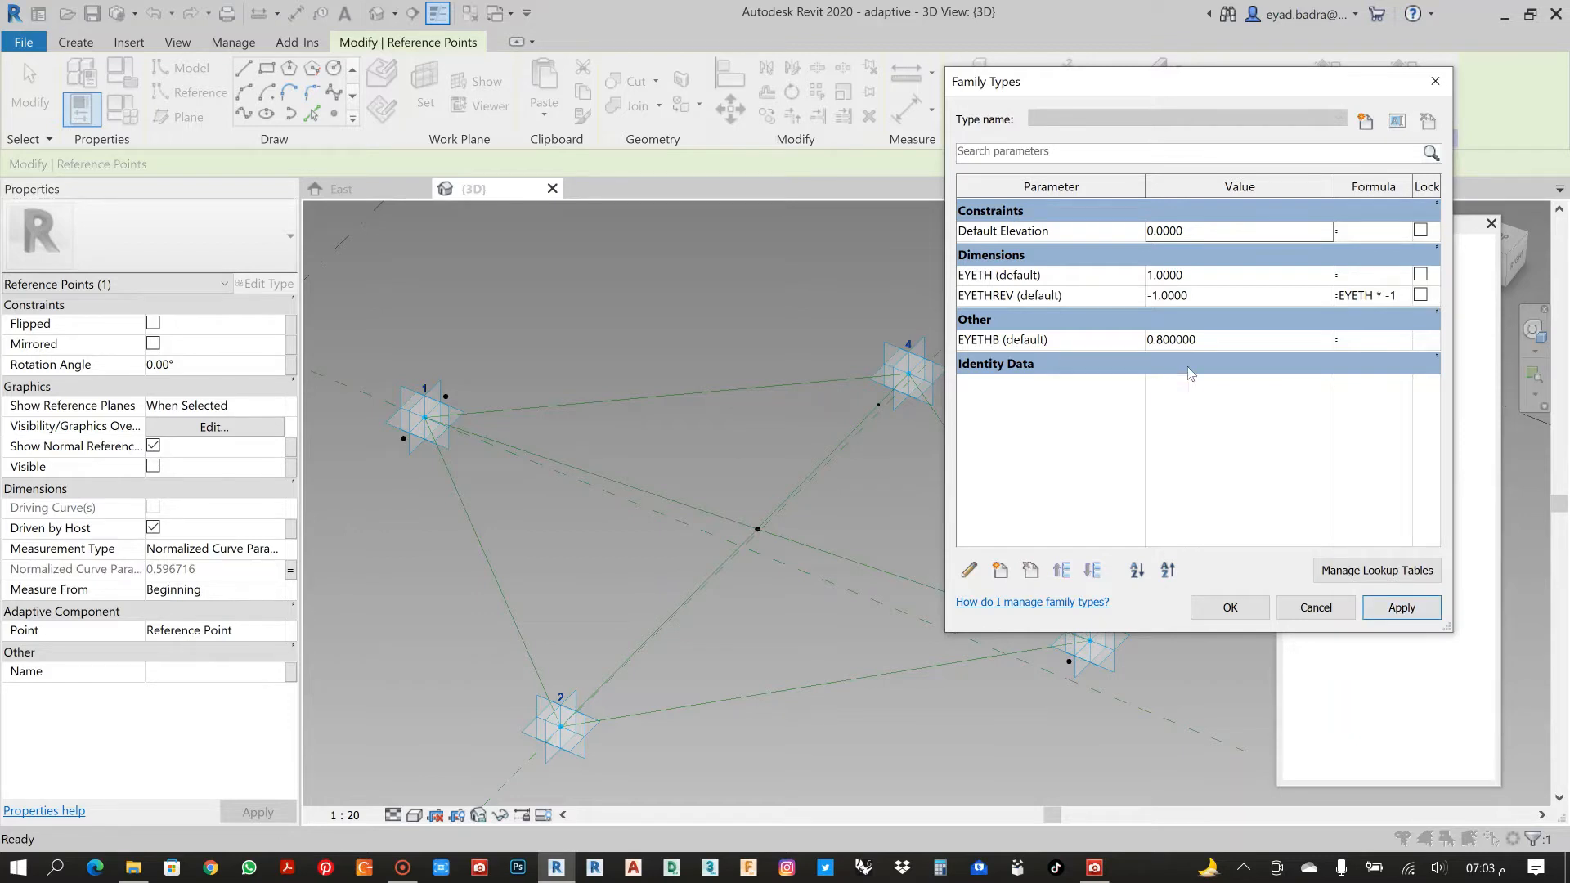
pyautogui.click(1227, 337)
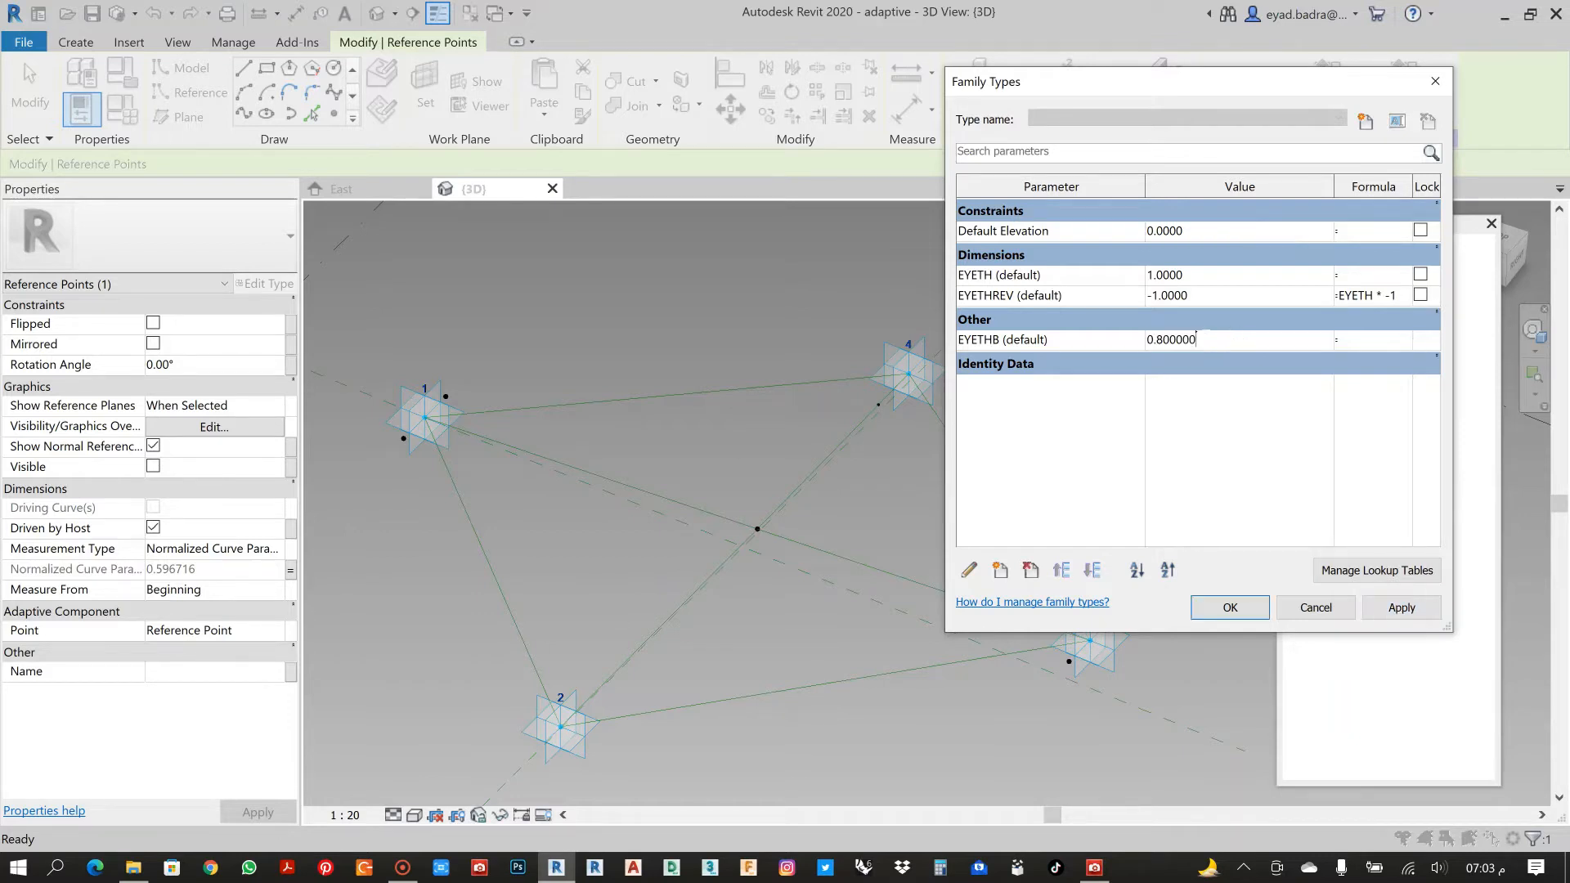
pyautogui.write('0.75')
pyautogui.click(1399, 607)
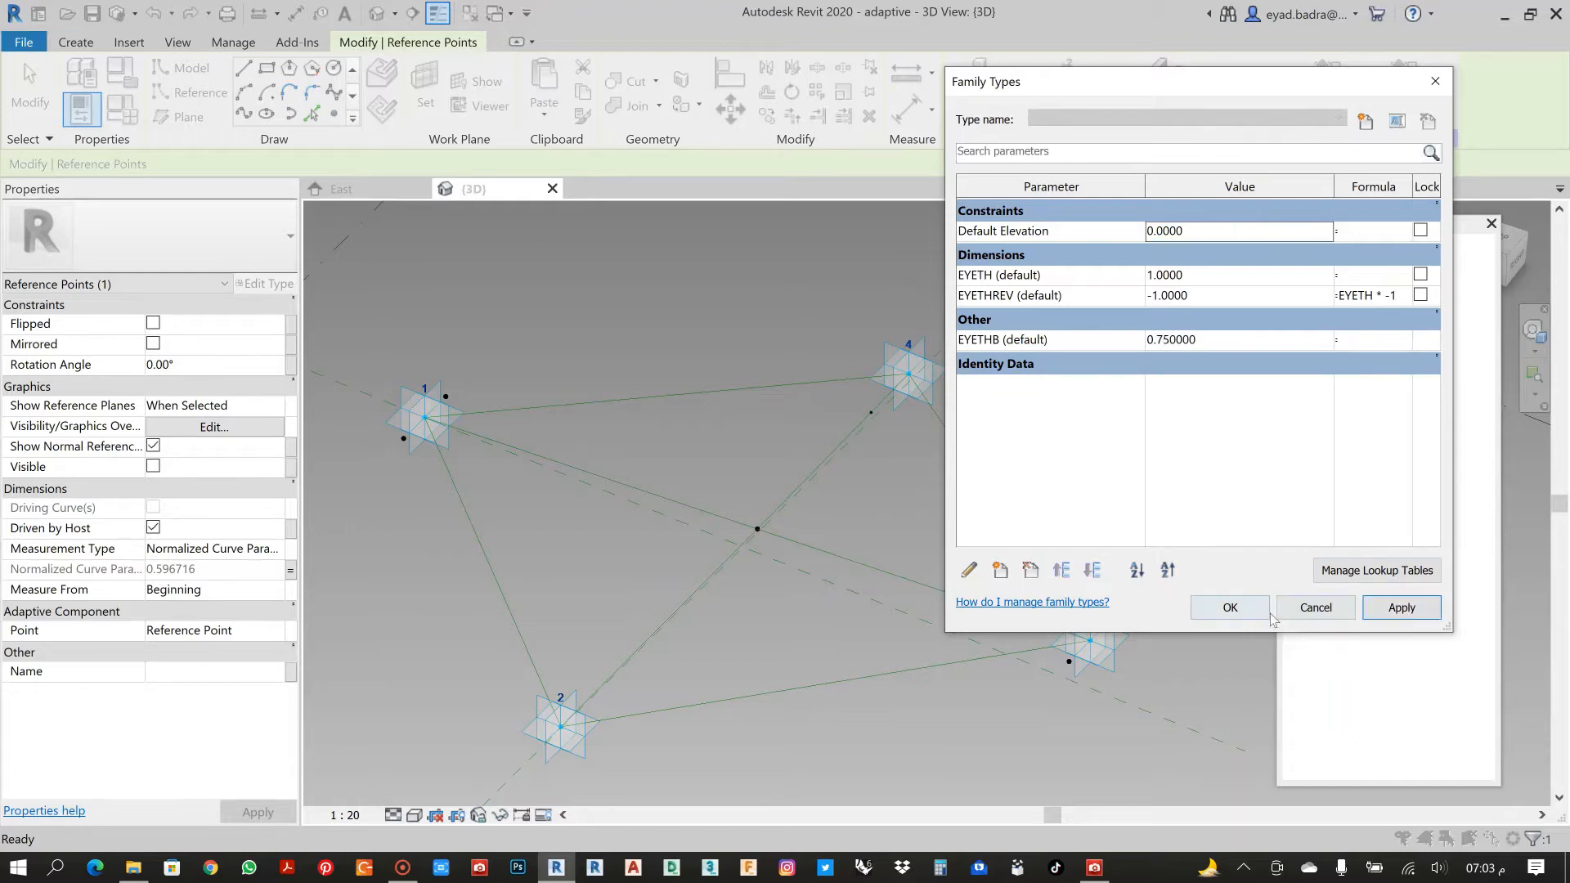
pyautogui.click(1230, 607)
# Place a second reference point on the diagonal reference line, between the centre point and the point near adaptive point 4.
pyautogui.scroll(-2, 857, 496)
pyautogui.scroll(3, 857, 494)
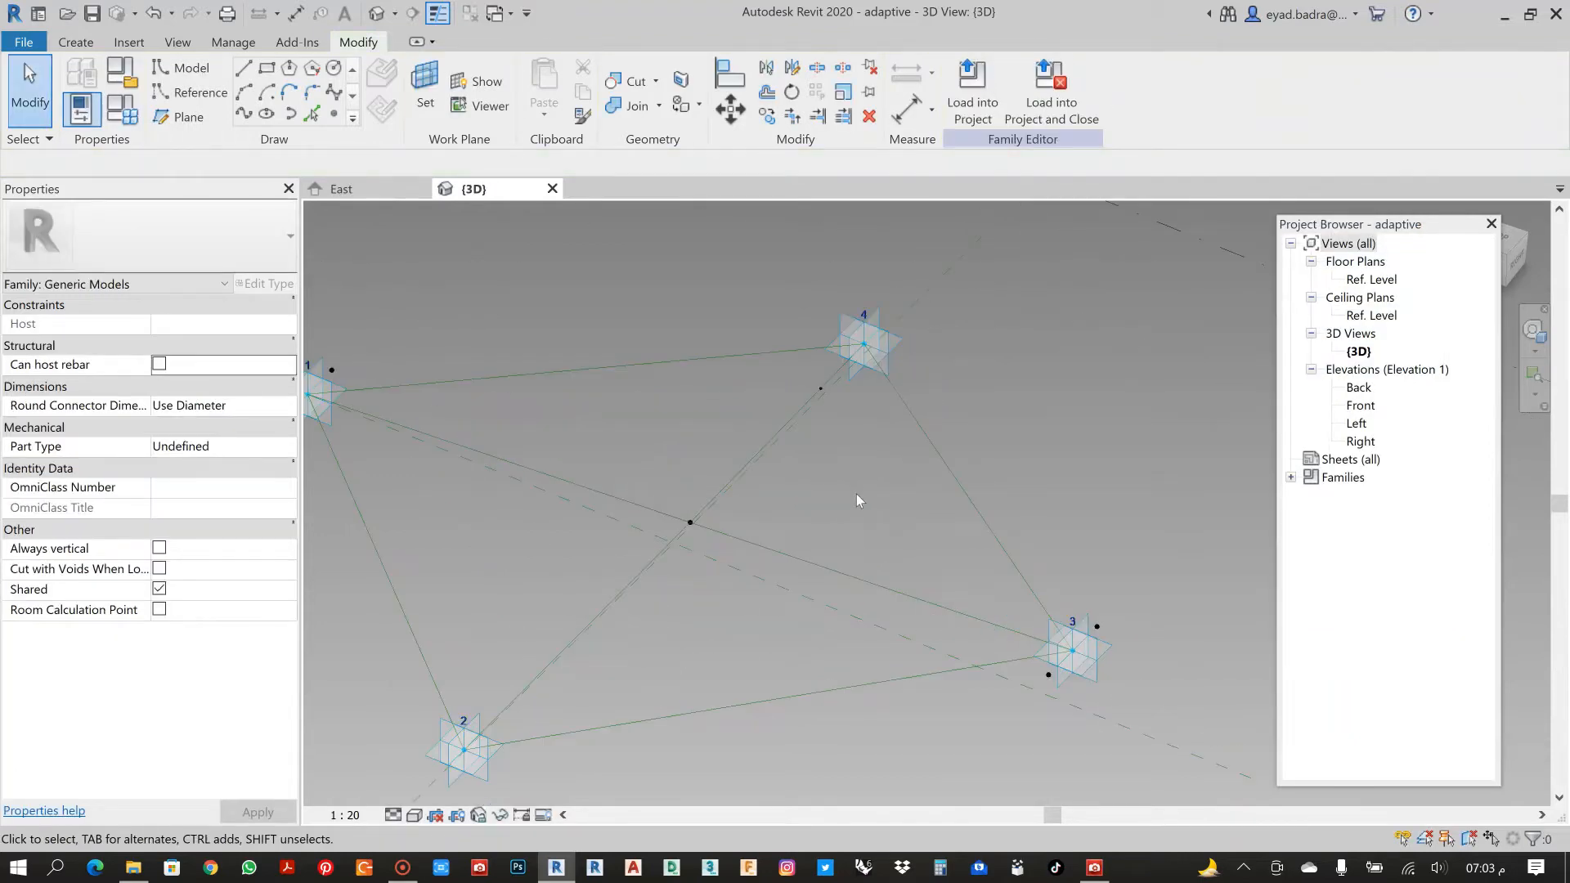
pyautogui.moveTo(588, 399); pyautogui.dragTo(718, 415, button='middle')
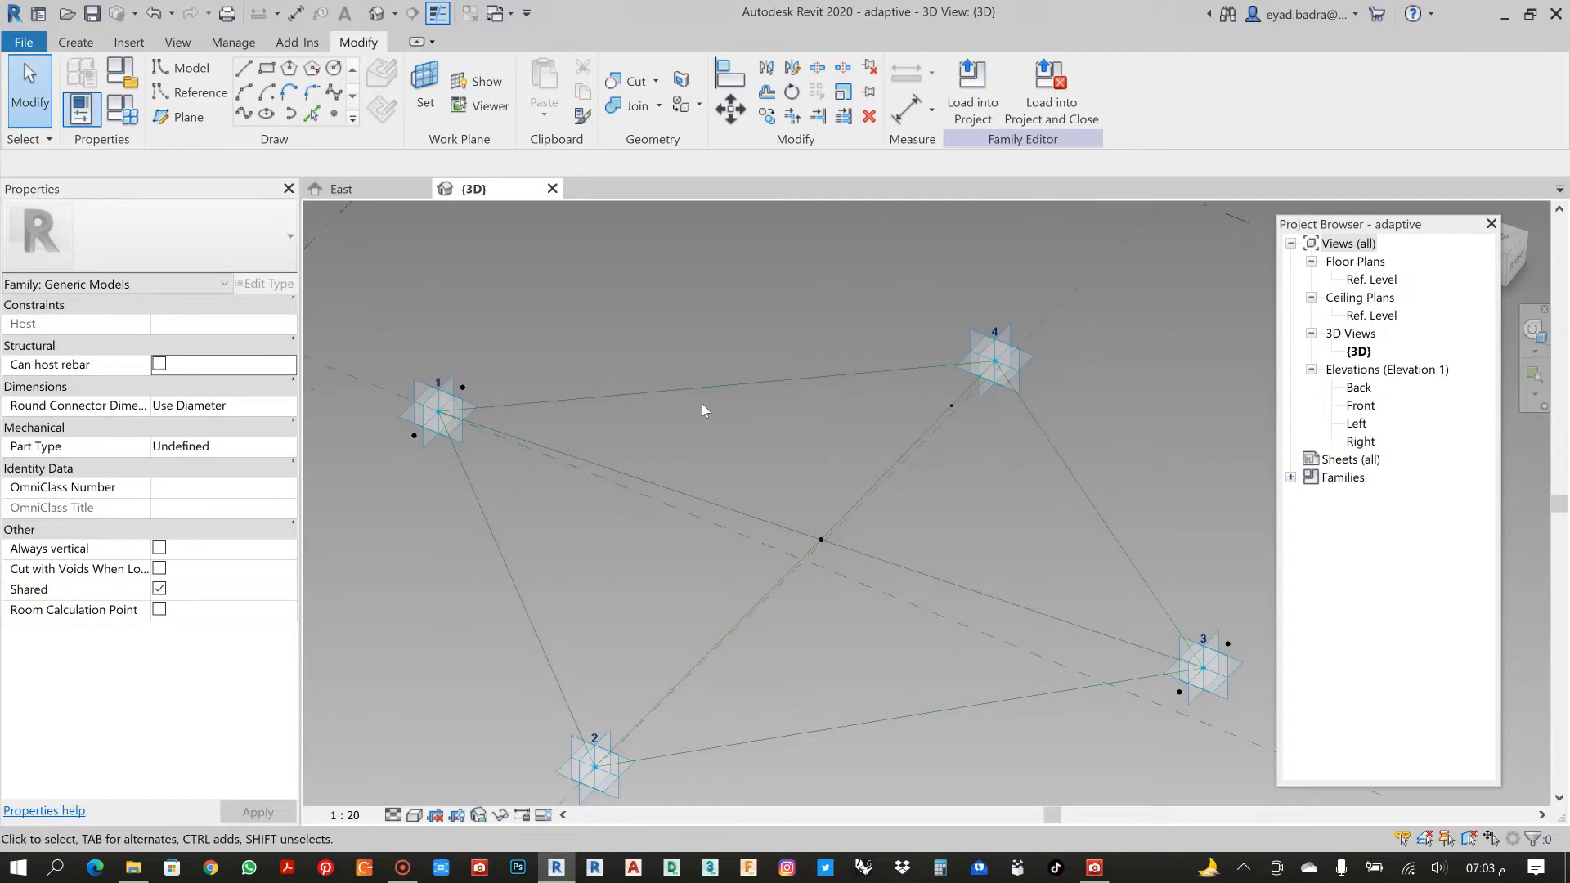
pyautogui.click(334, 113)
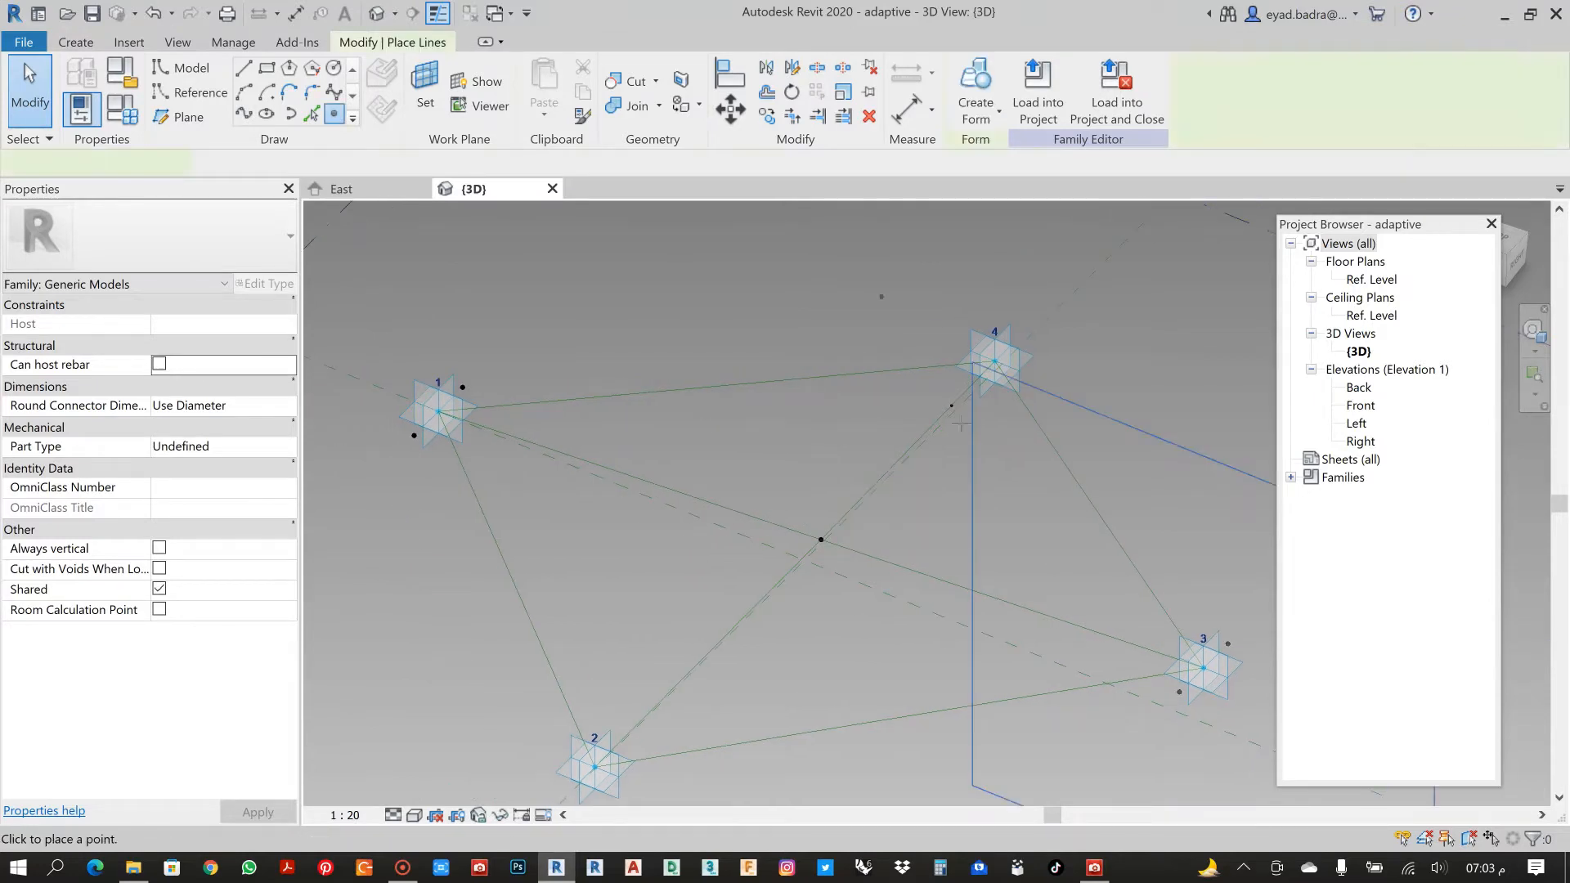
pyautogui.click(883, 475)
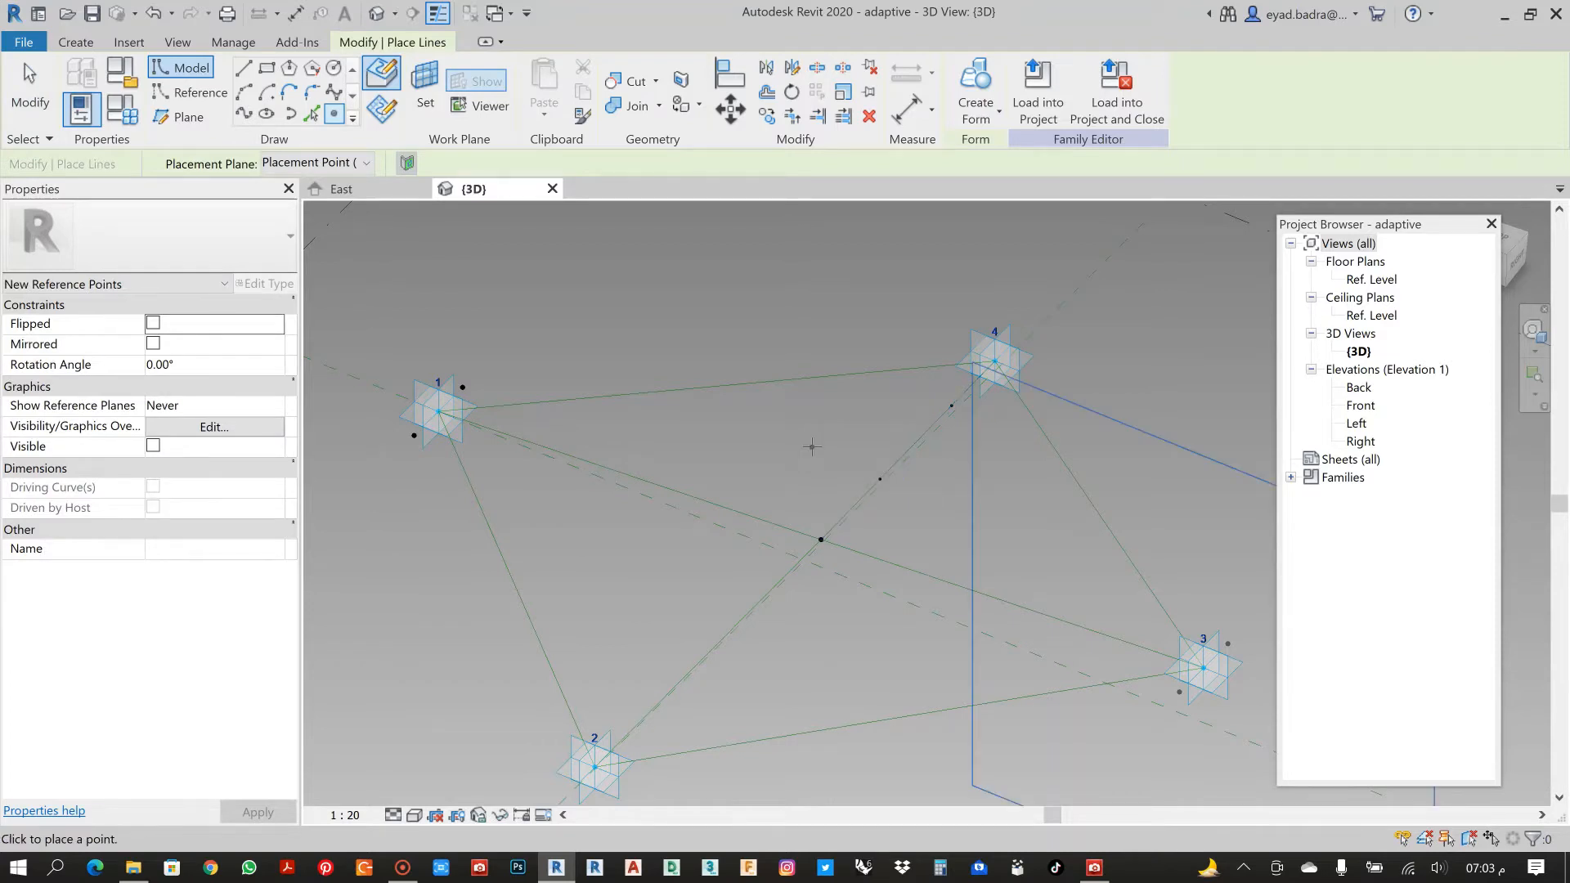
pyautogui.press('Escape')
# Associate the new diagonal point's Normalized Curve Parameter with a new instance parameter named EYETHC.
pyautogui.click(880, 477)
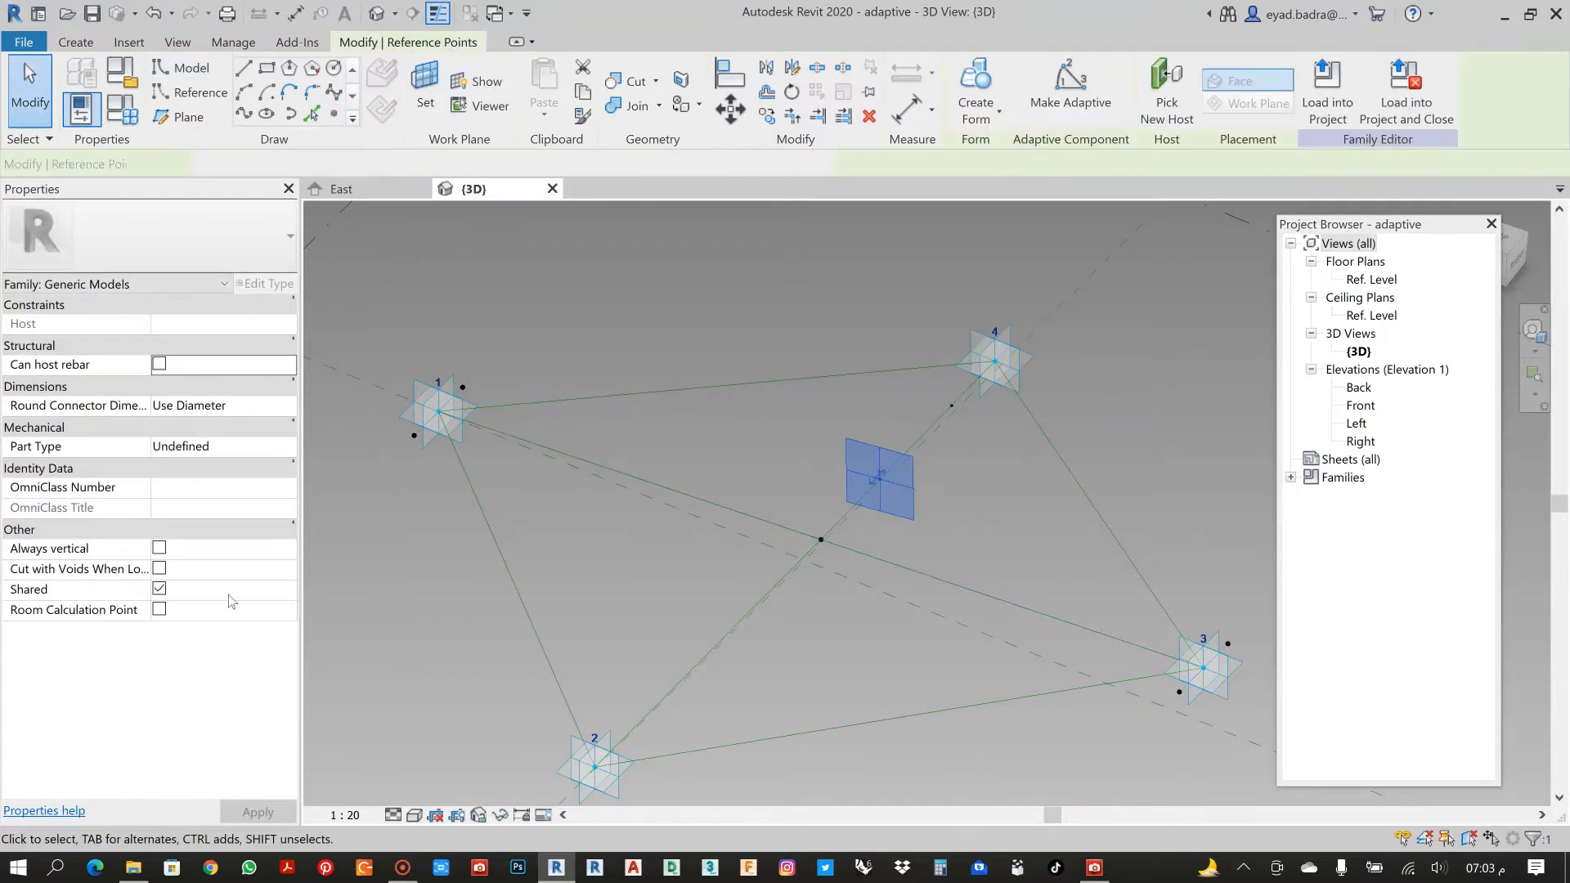
pyautogui.click(291, 570)
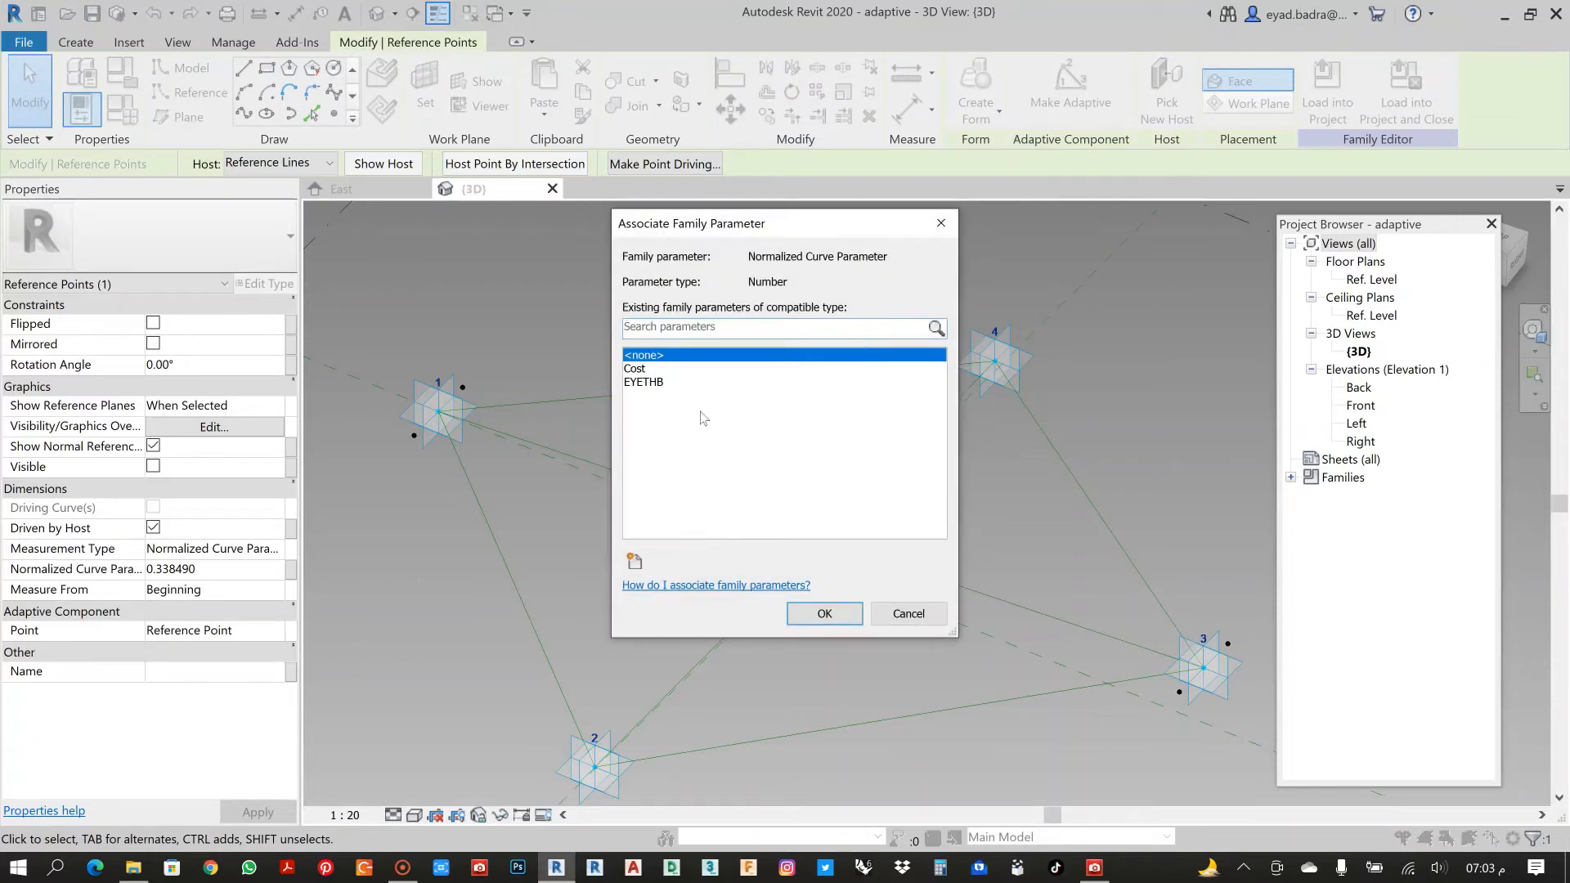
pyautogui.click(635, 559)
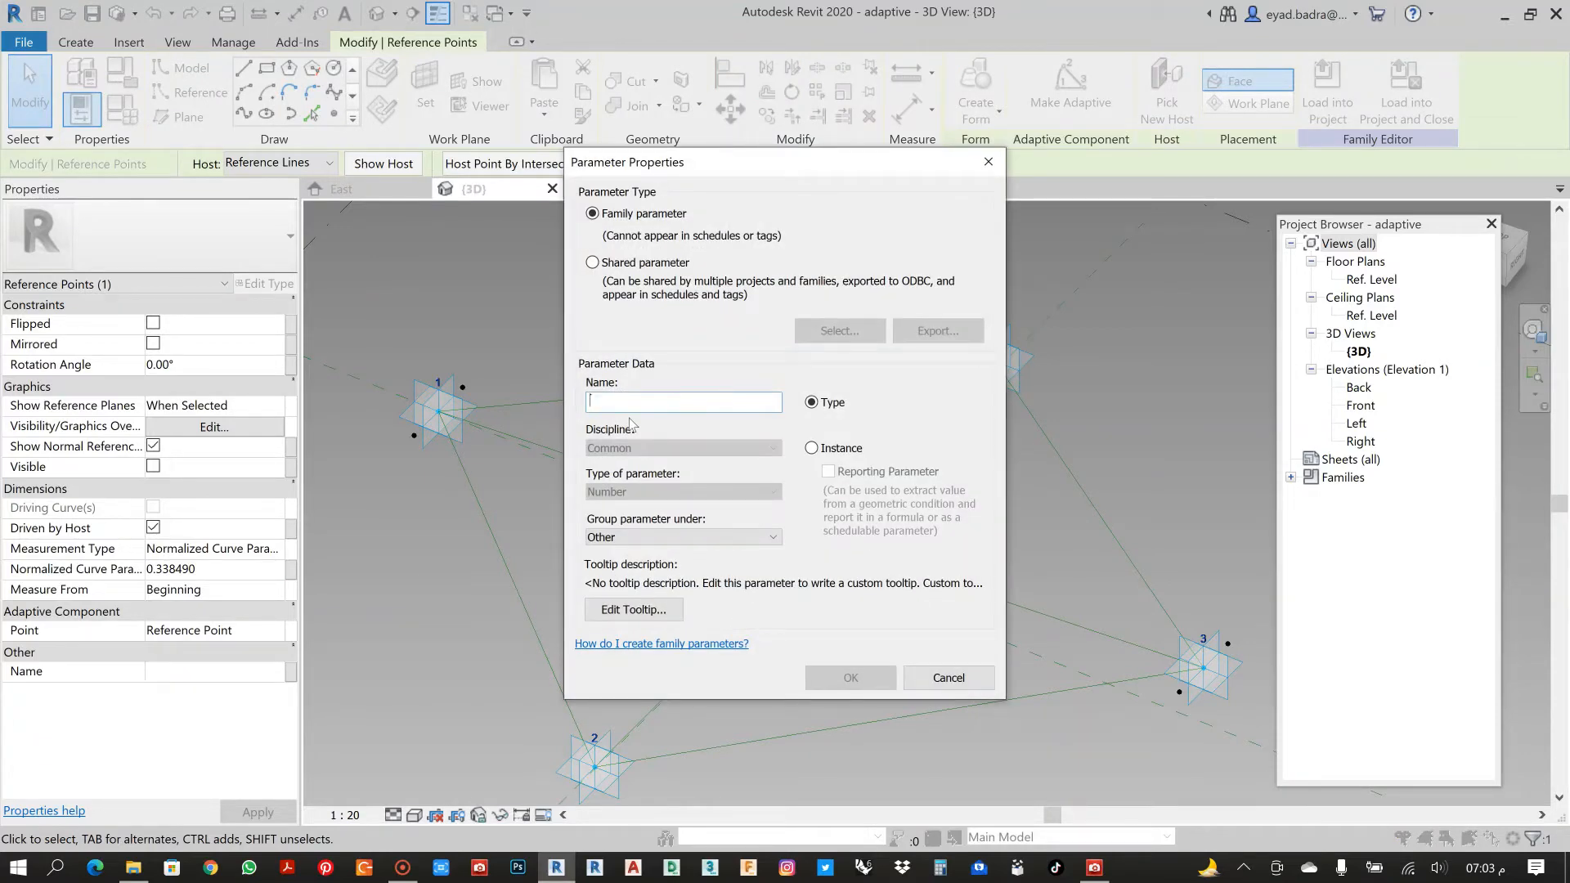
pyautogui.write('EYETHC')
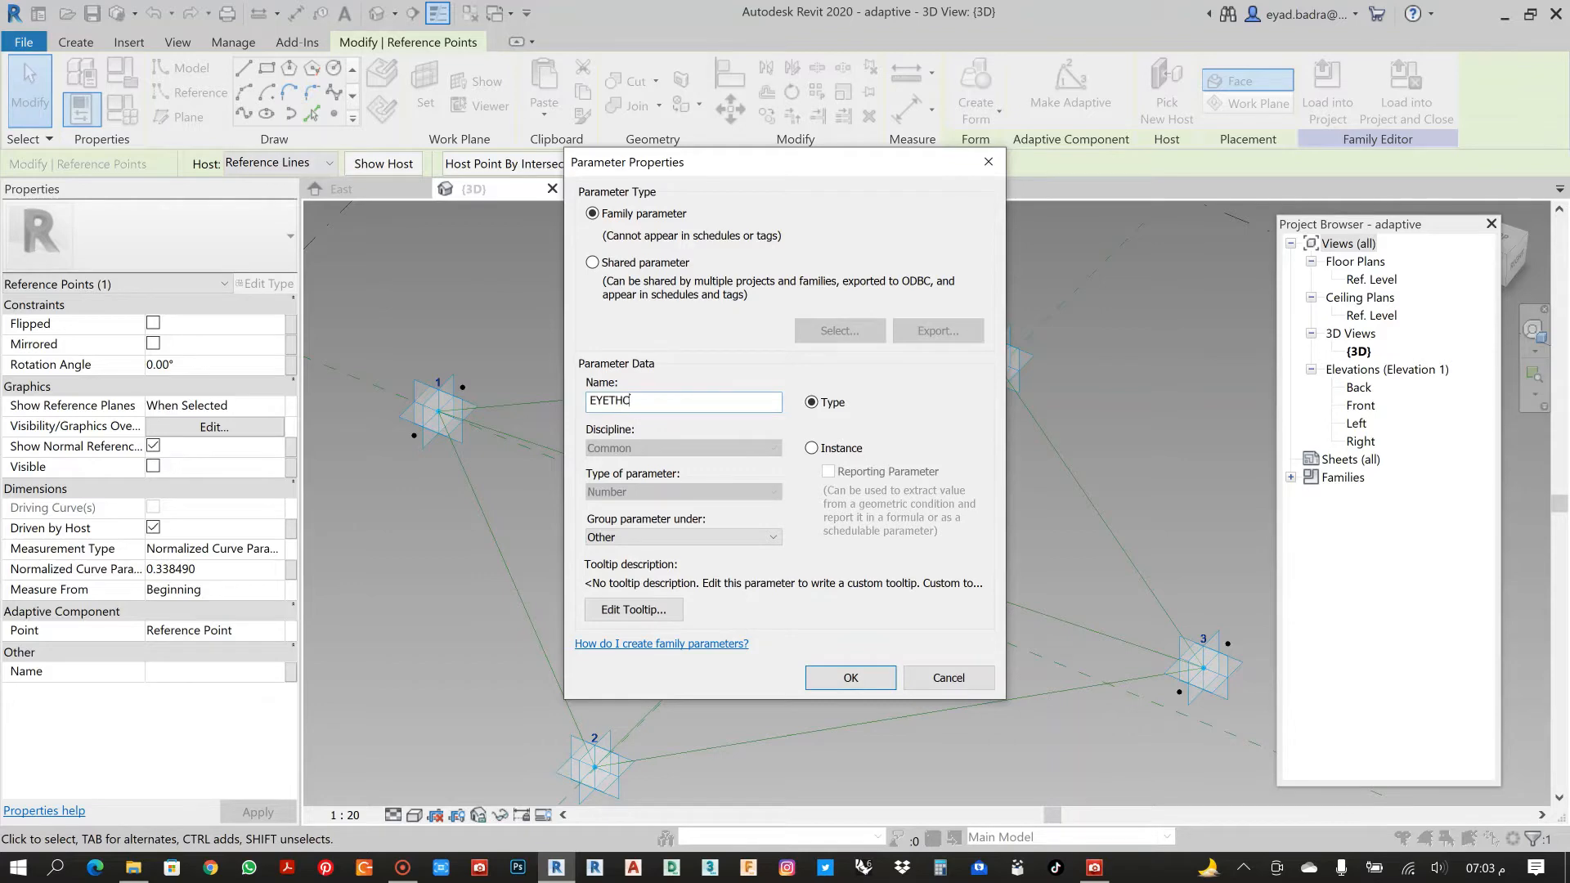
pyautogui.click(811, 449)
pyautogui.click(851, 677)
pyautogui.click(826, 616)
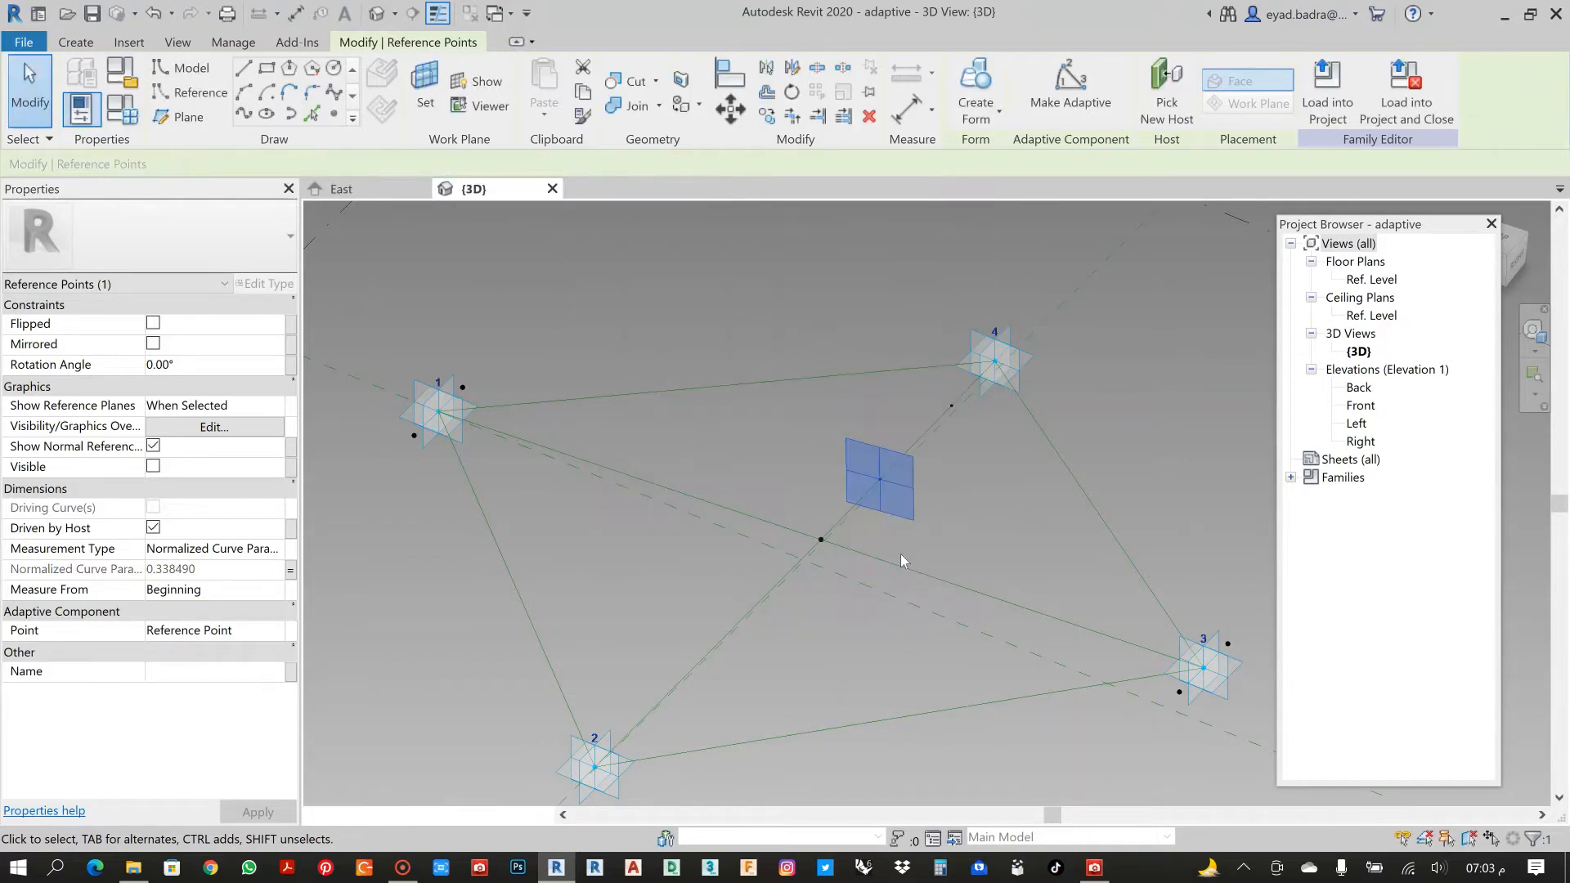
# Test the EYETHC family parameter at 0.3 and settle on a value of 0.4.
pyautogui.click(137, 112)
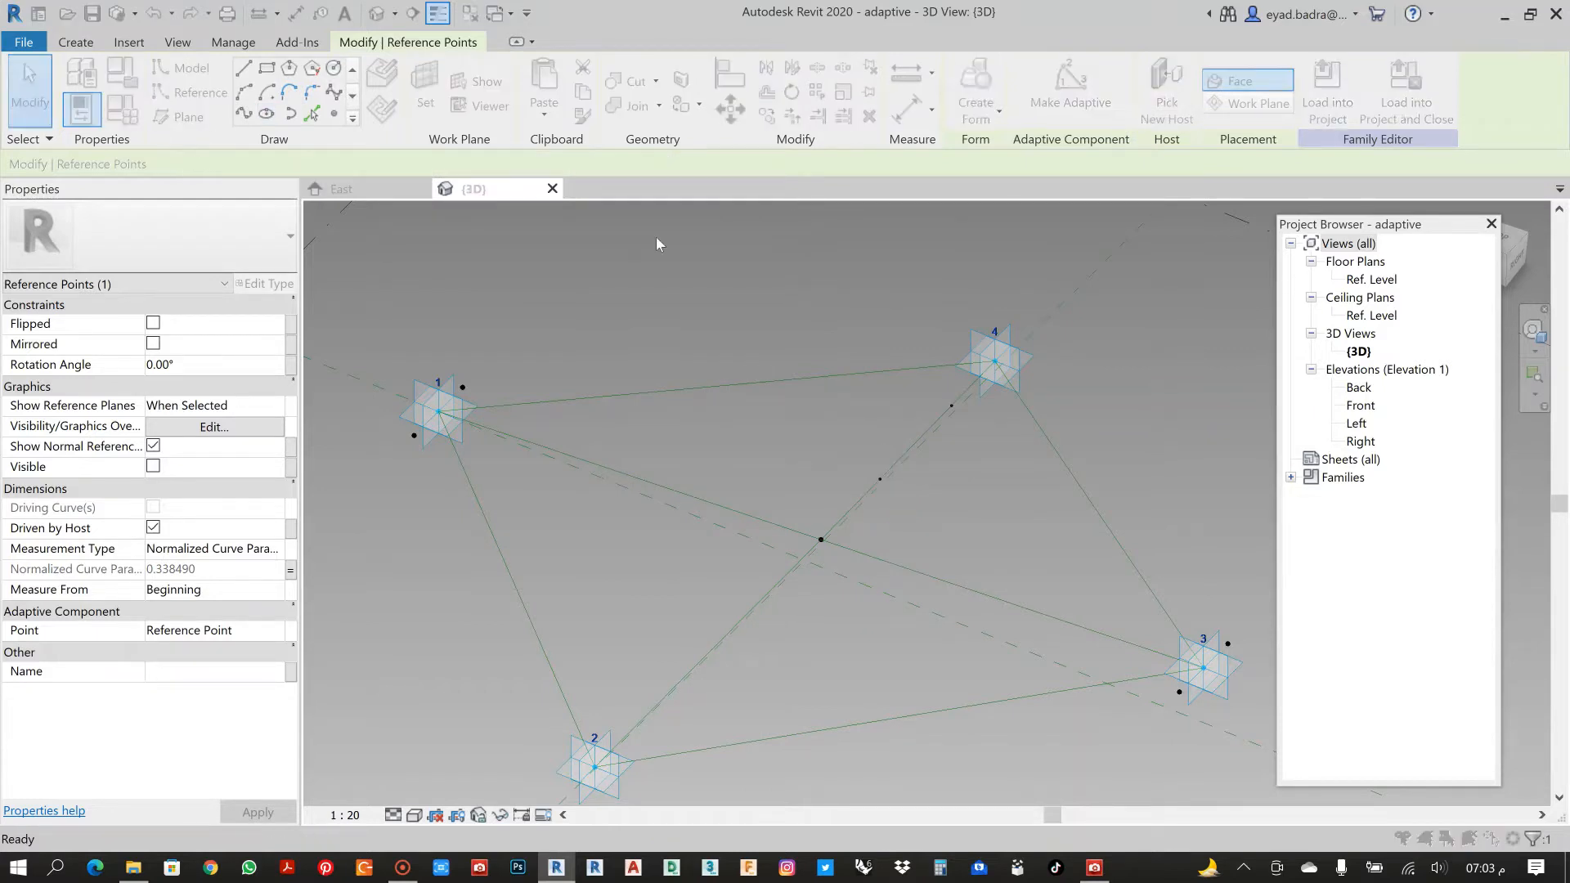
pyautogui.click(1094, 360)
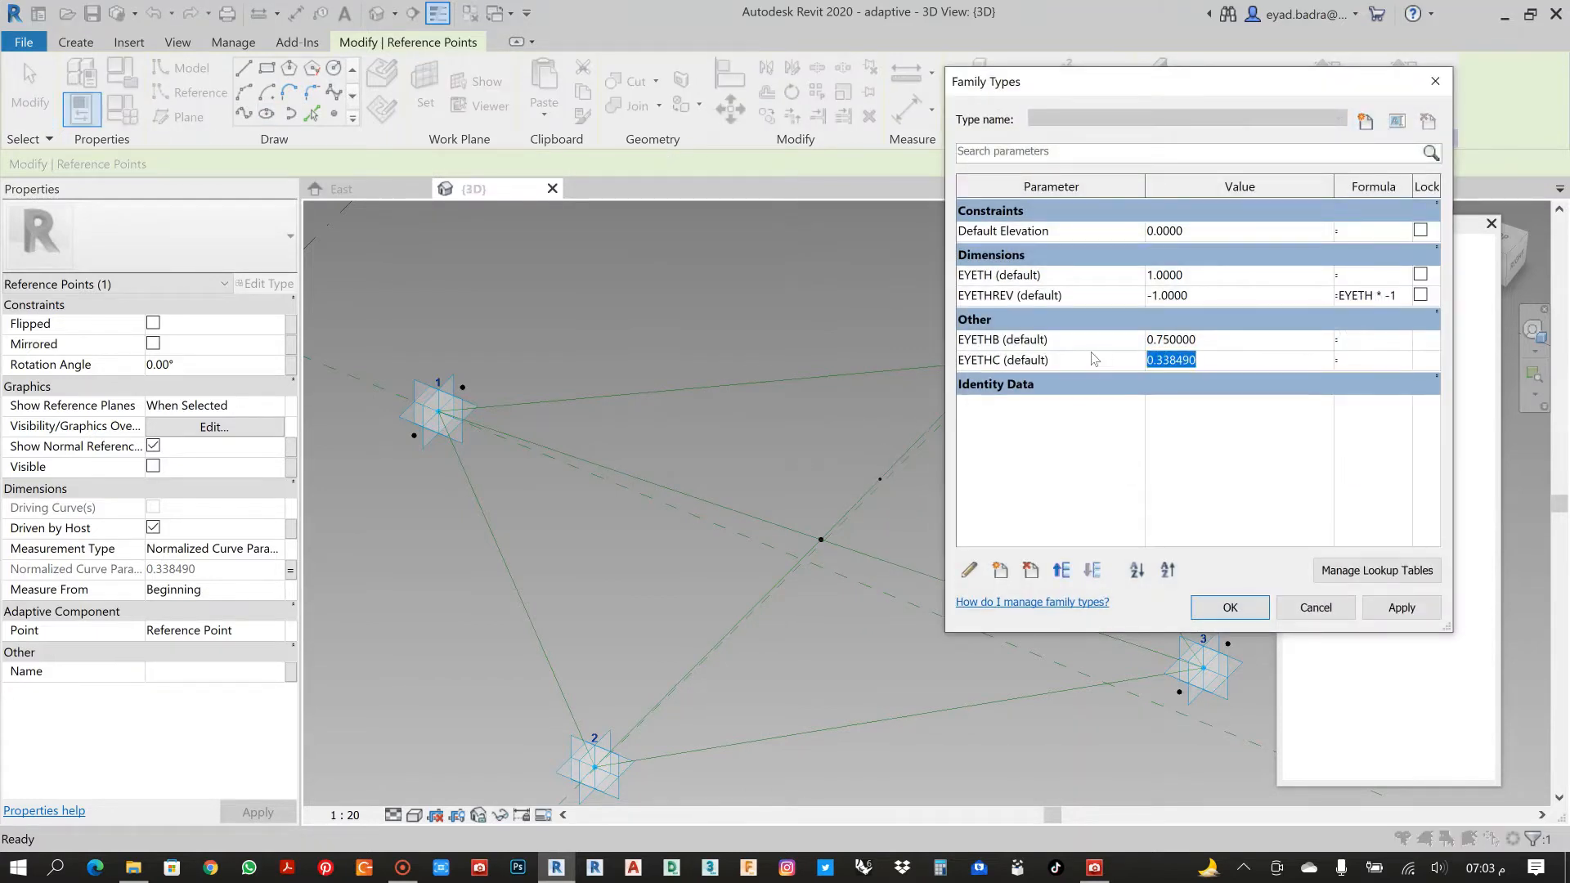
pyautogui.write('0.3')
pyautogui.click(1402, 608)
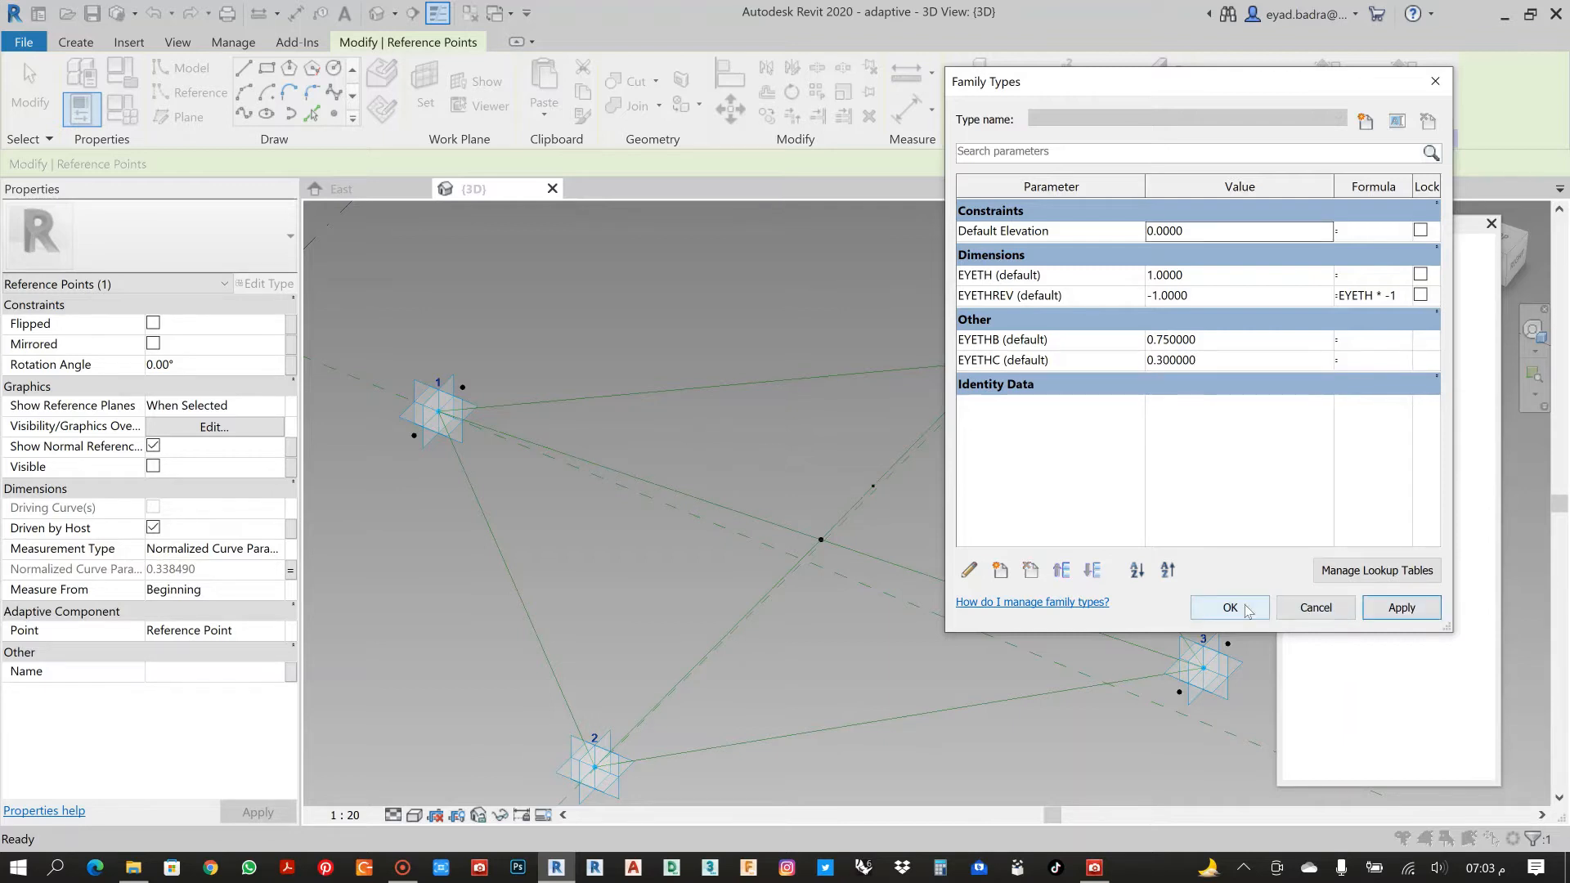
pyautogui.click(1055, 365)
pyautogui.write('0')
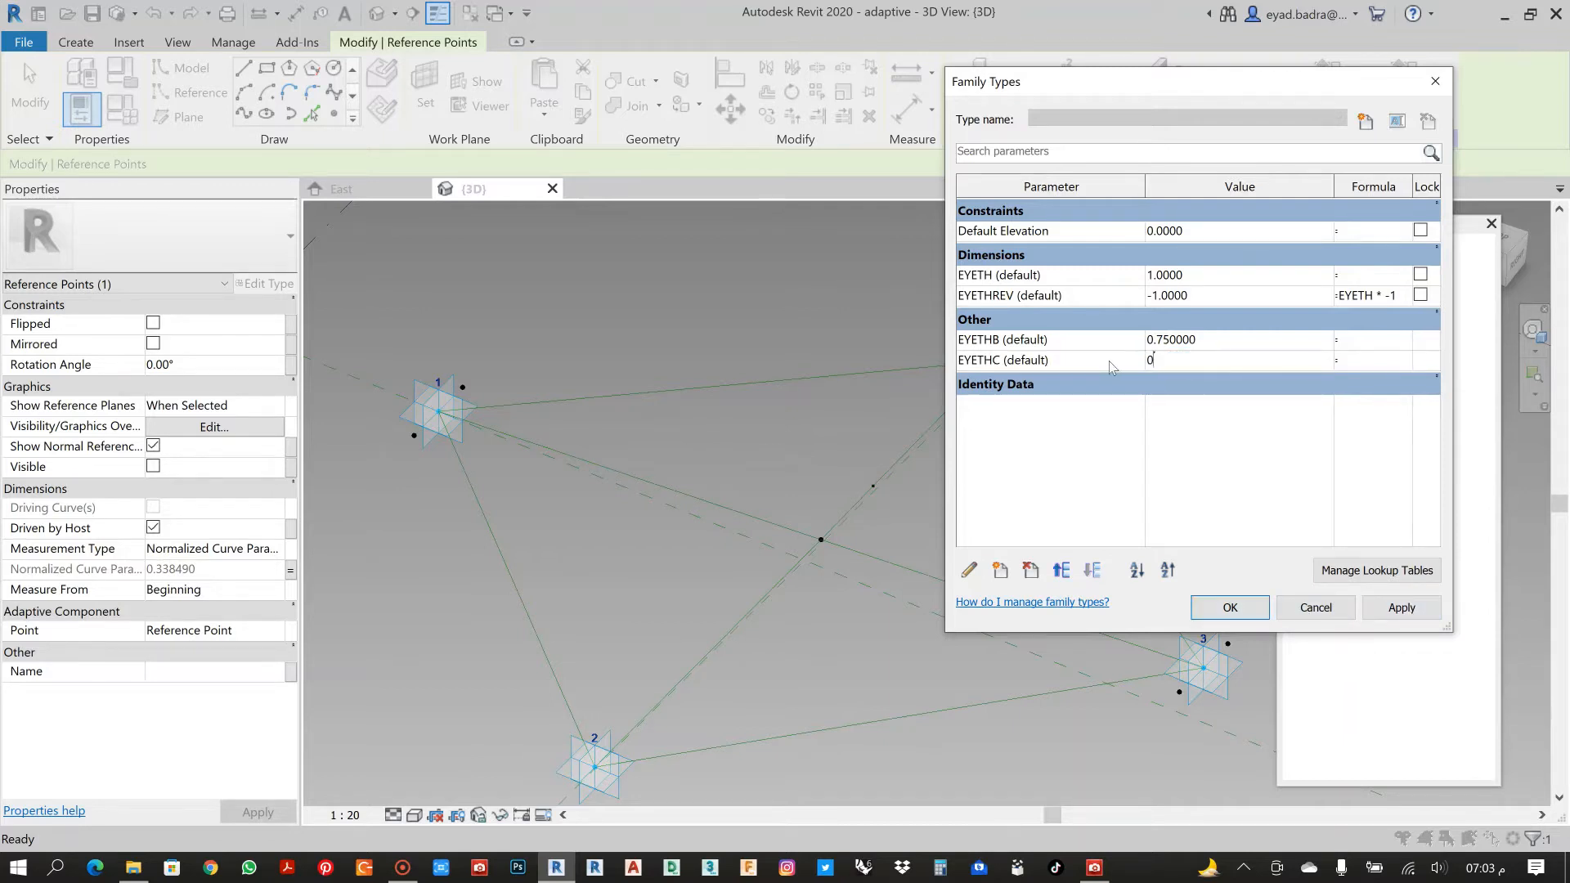
pyautogui.write('.4')
pyautogui.click(1381, 615)
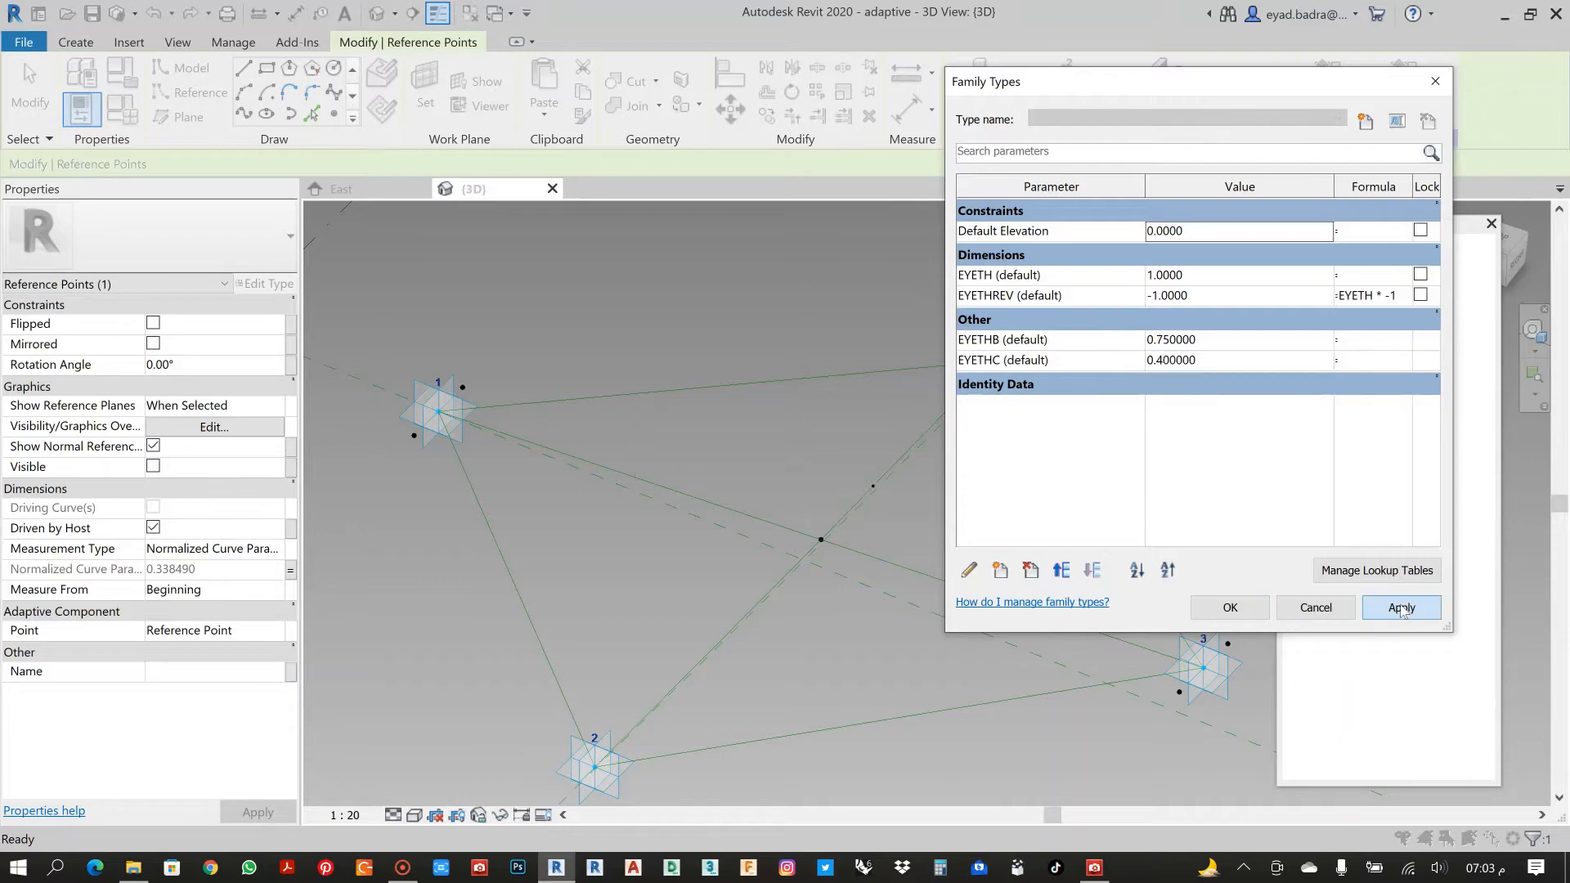
pyautogui.click(1231, 608)
pyautogui.click(1001, 494)
# Examine the facade panel reference image in ACDSee and return to the Revit model.
pyautogui.moveTo(1003, 495); pyautogui.dragTo(980, 453, button='middle')
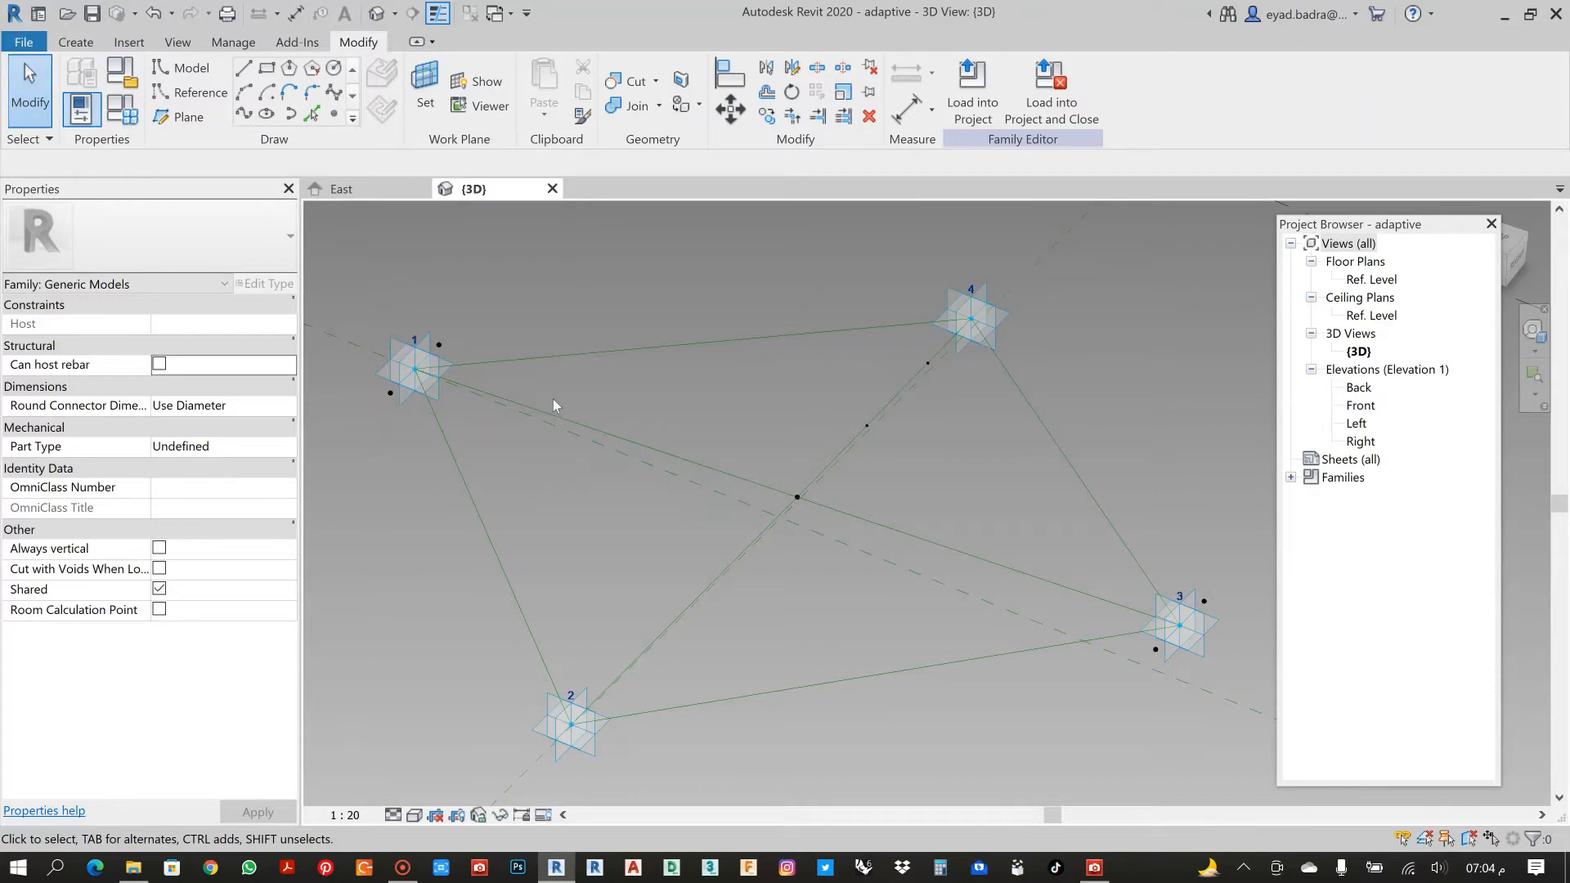
pyautogui.scroll(2, 558, 397)
pyautogui.moveTo(585, 435); pyautogui.dragTo(627, 474, button='middle')
pyautogui.click(1095, 867)
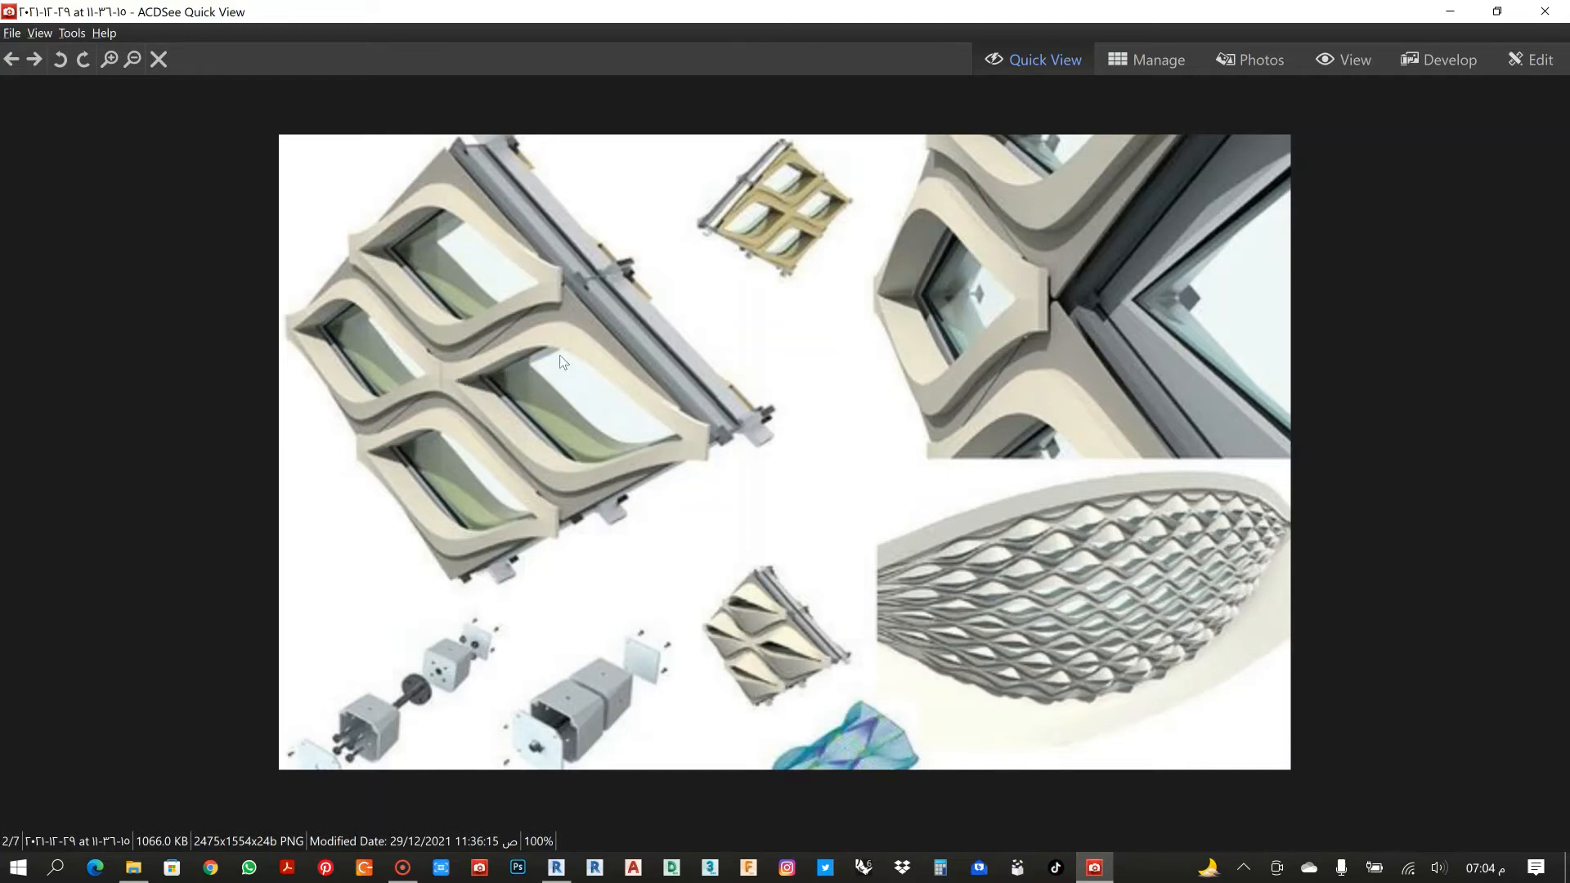
pyautogui.click(1450, 11)
pyautogui.scroll(-2, 622, 466)
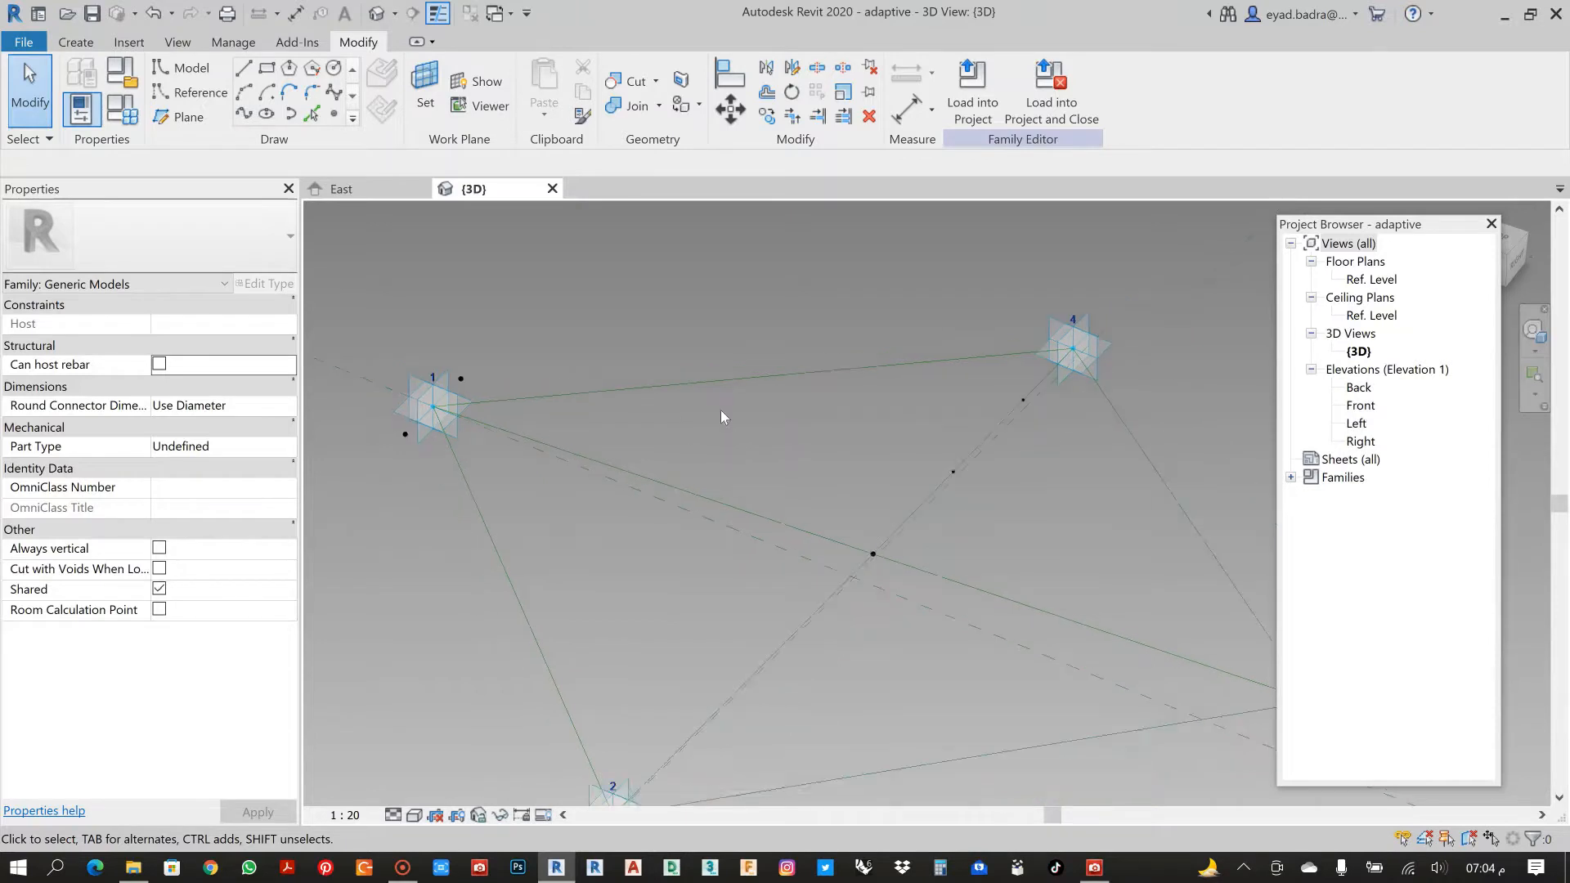
pyautogui.moveTo(869, 440); pyautogui.dragTo(781, 448, button='middle')
pyautogui.scroll(-1, 556, 415)
pyautogui.scroll(10, 512, 414)
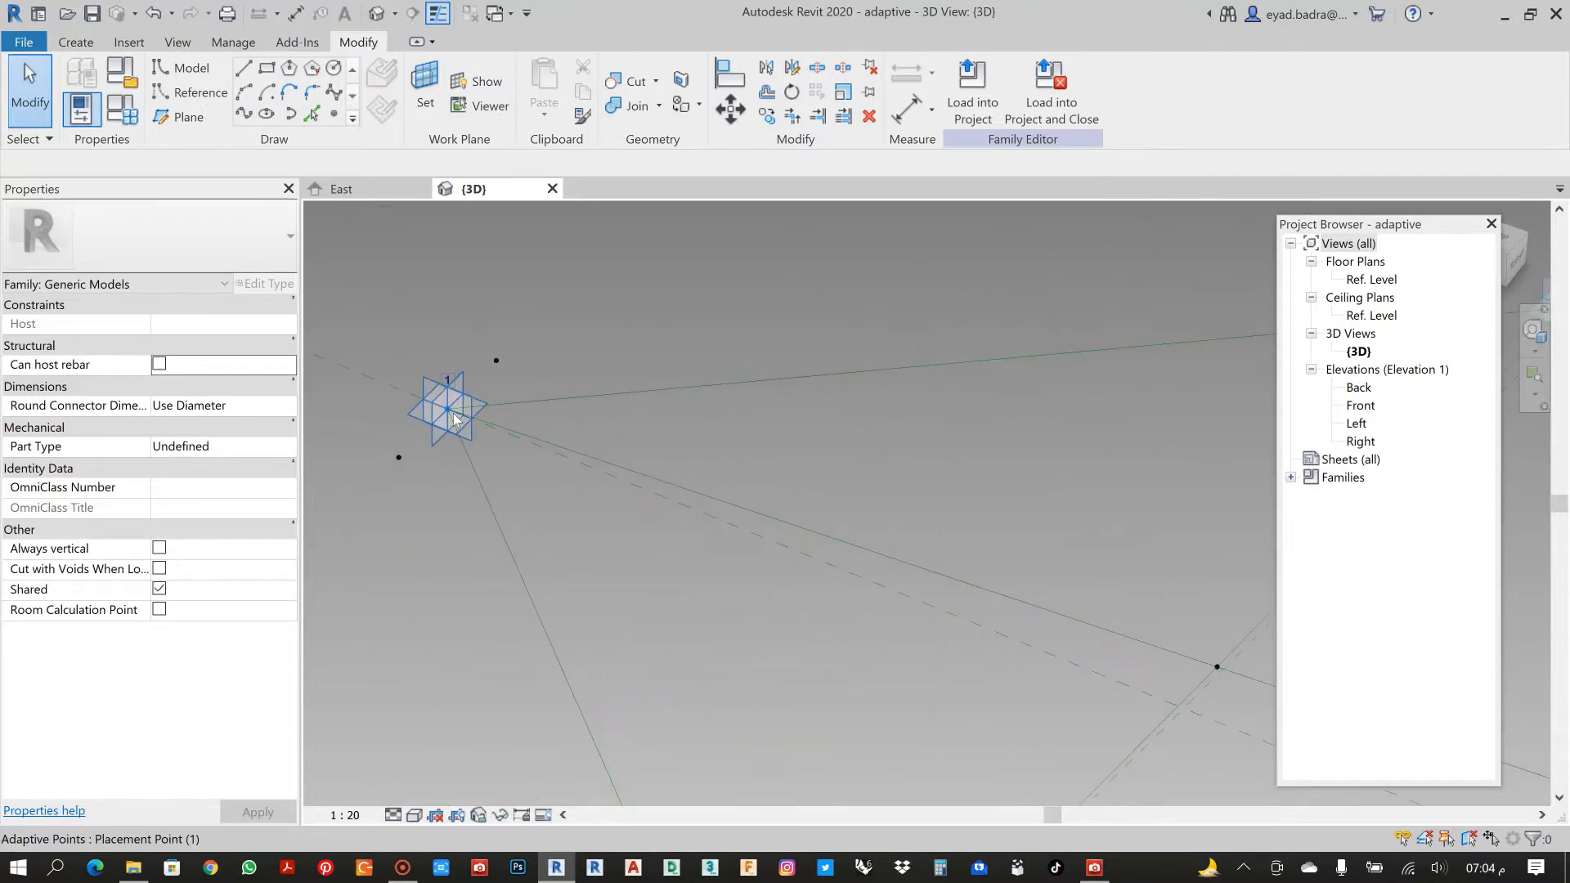
pyautogui.moveTo(440, 411); pyautogui.dragTo(456, 444, button='middle')
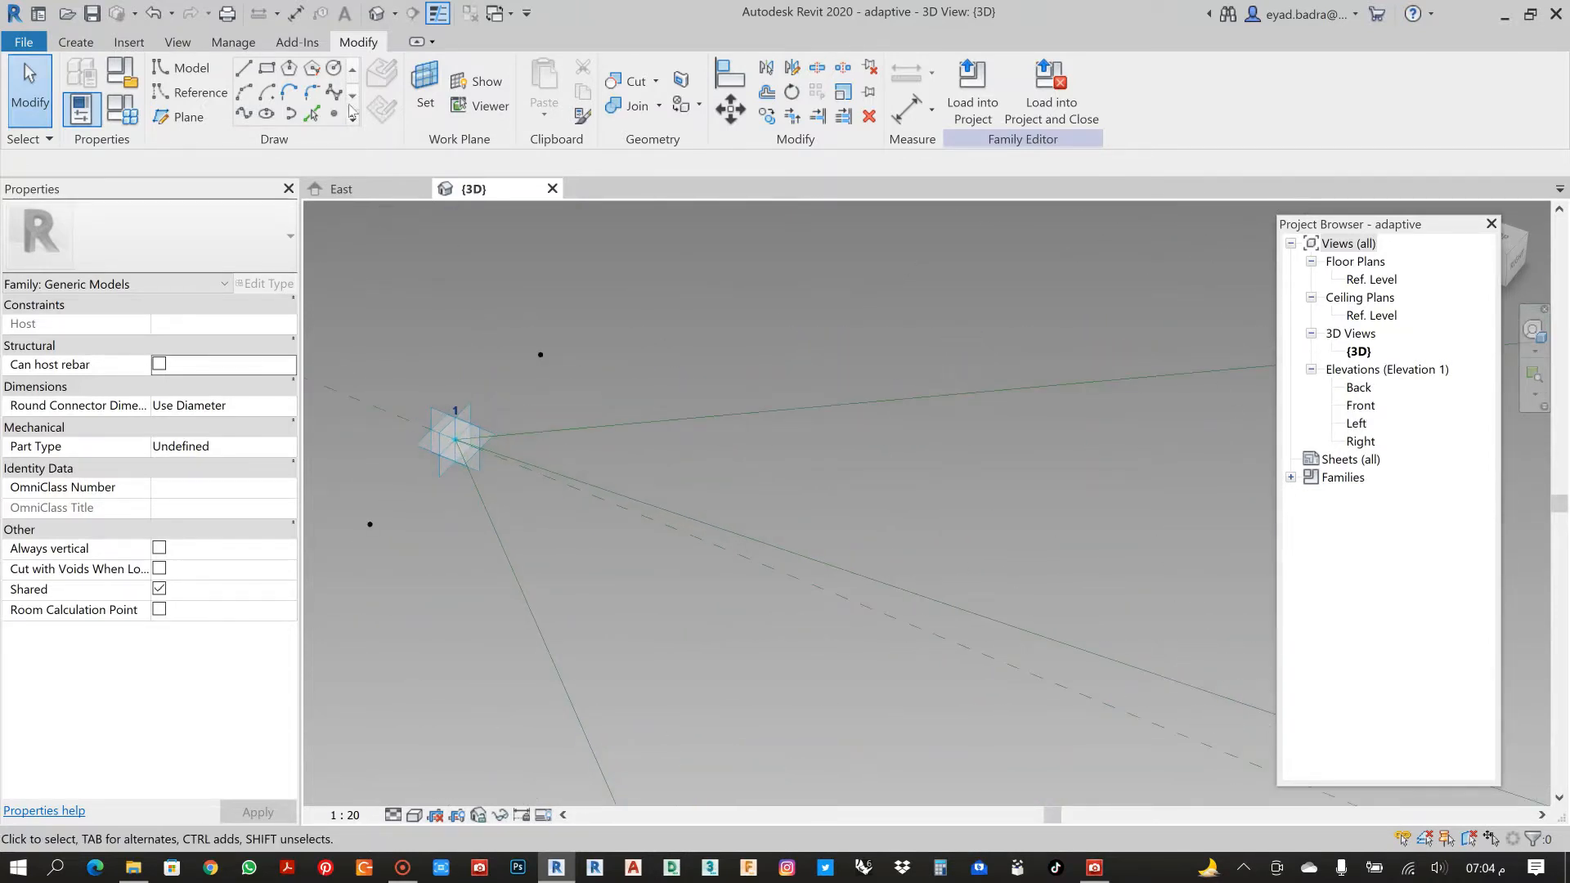
pyautogui.click(332, 114)
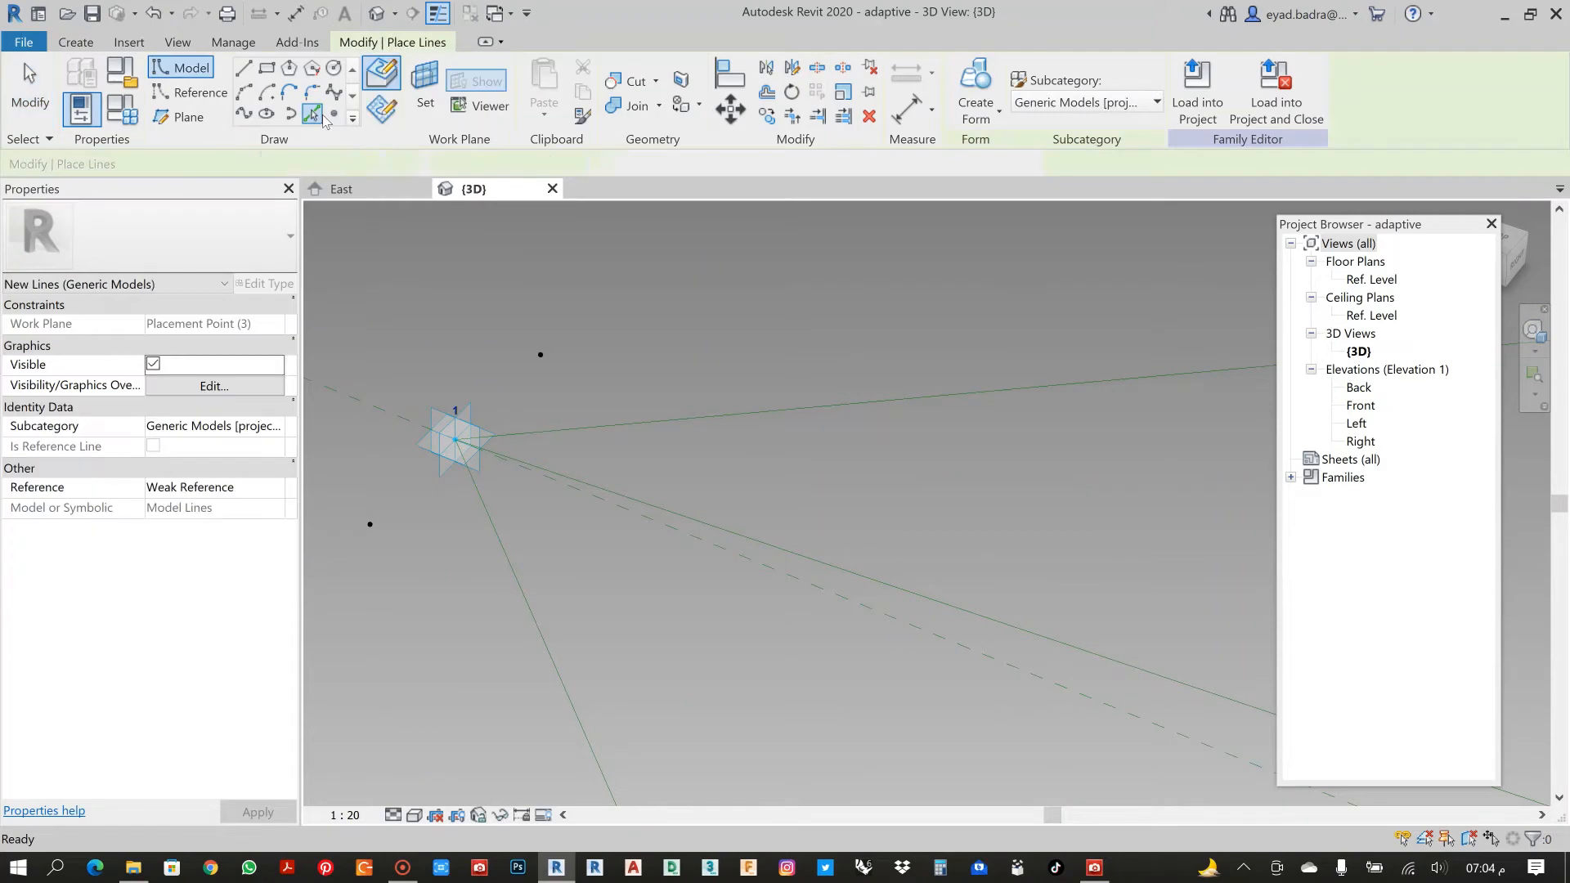
pyautogui.click(425, 88)
pyautogui.click(456, 440)
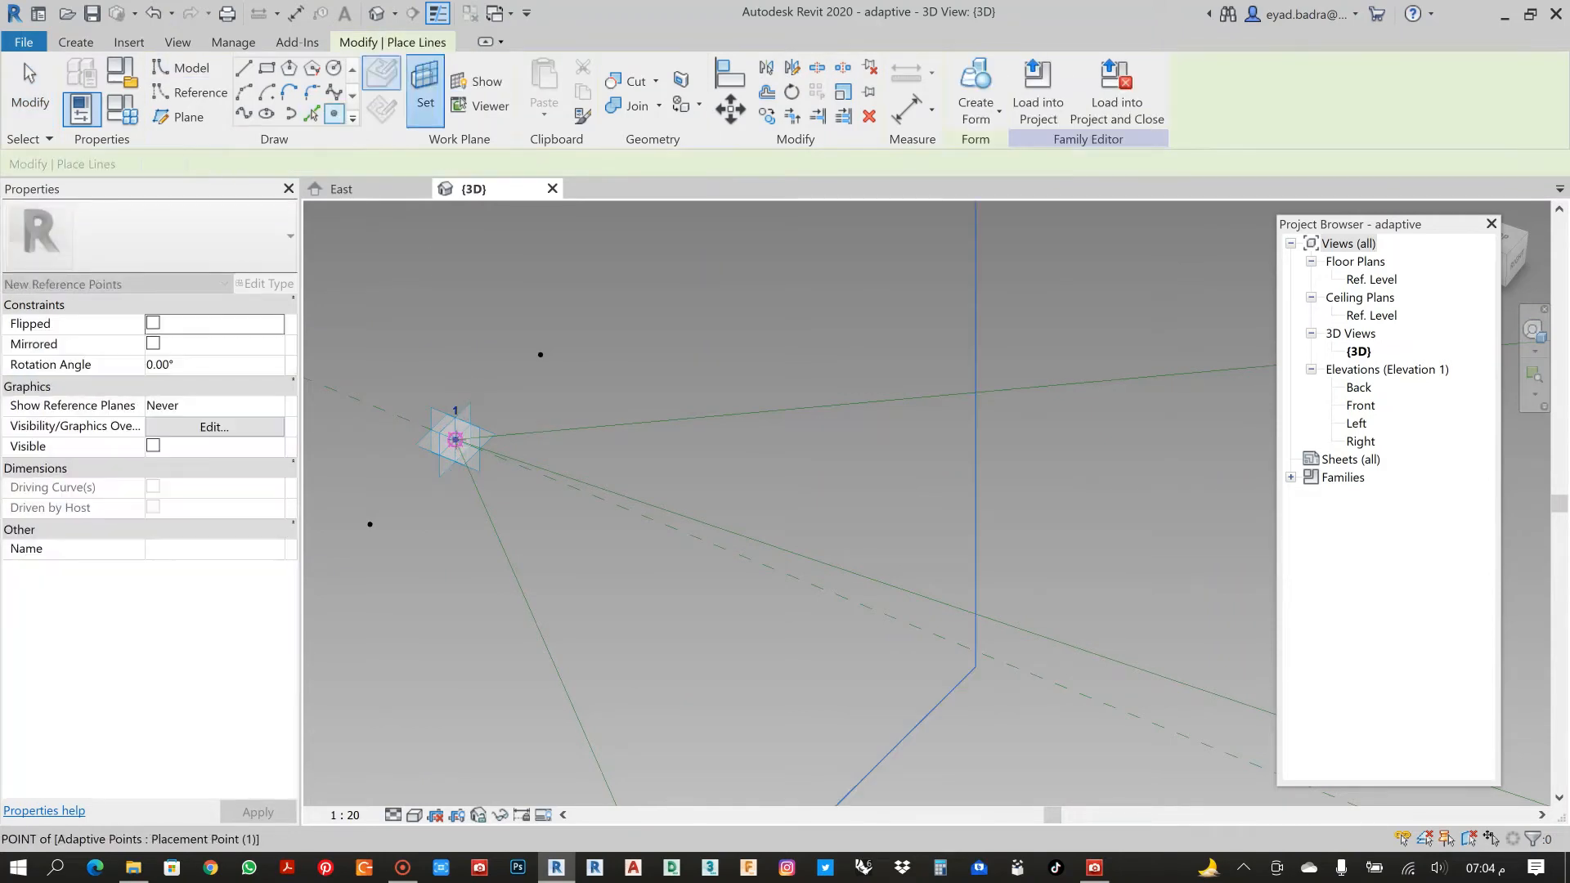
pyautogui.press('Escape')
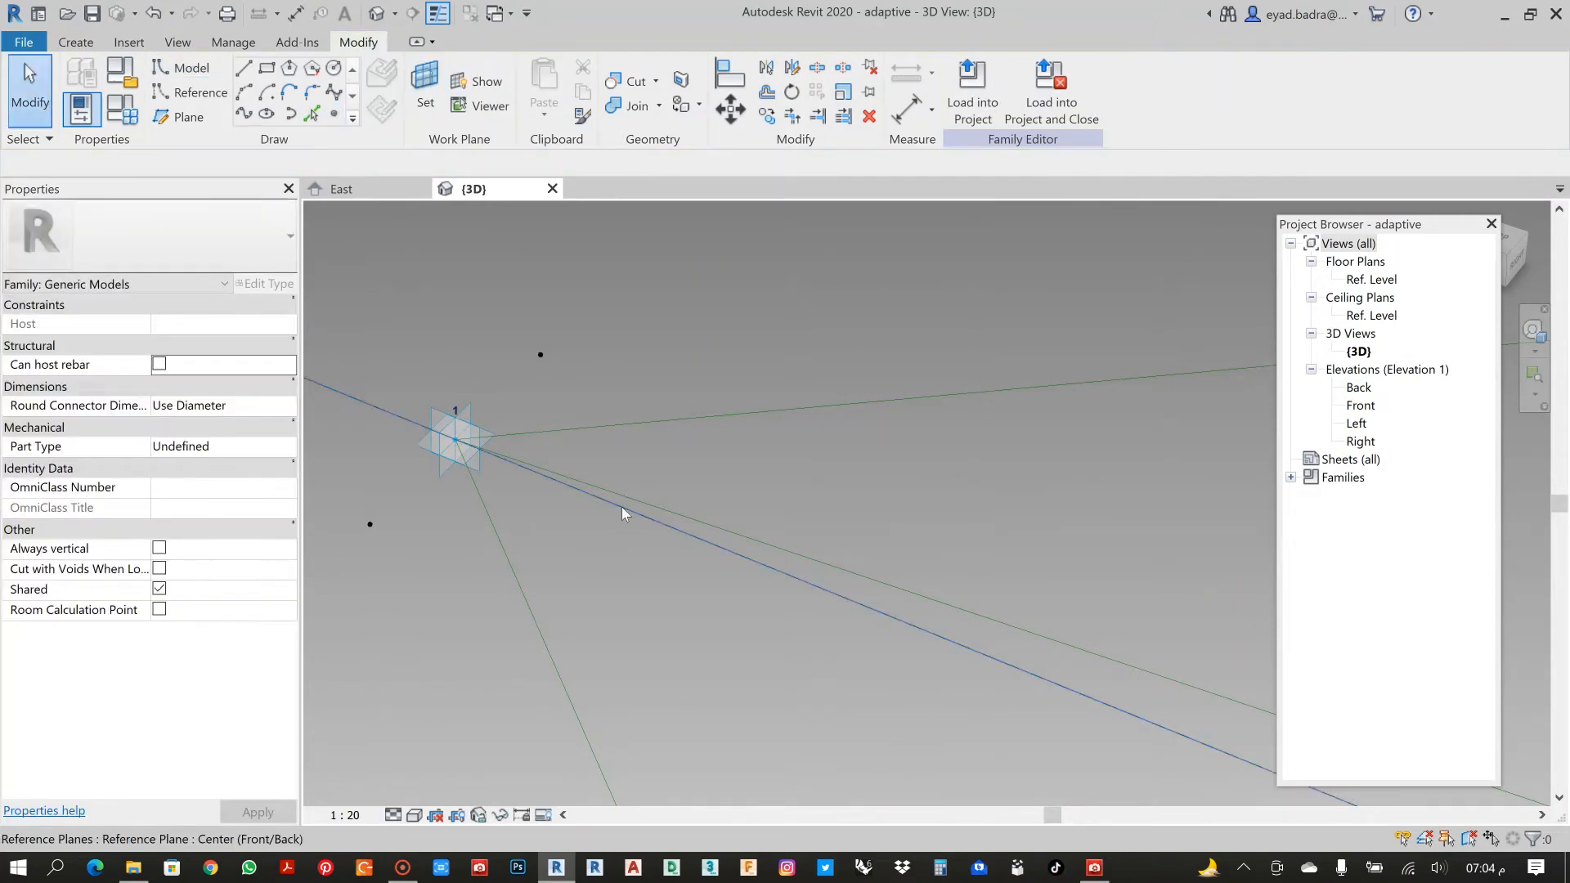
pyautogui.hotkey('ctrl', 'z')
# Place two reference points on the diagonal reference line between adaptive points 1 and 3, one near each end.
pyautogui.scroll(-4, 641, 468)
pyautogui.scroll(-2, 632, 419)
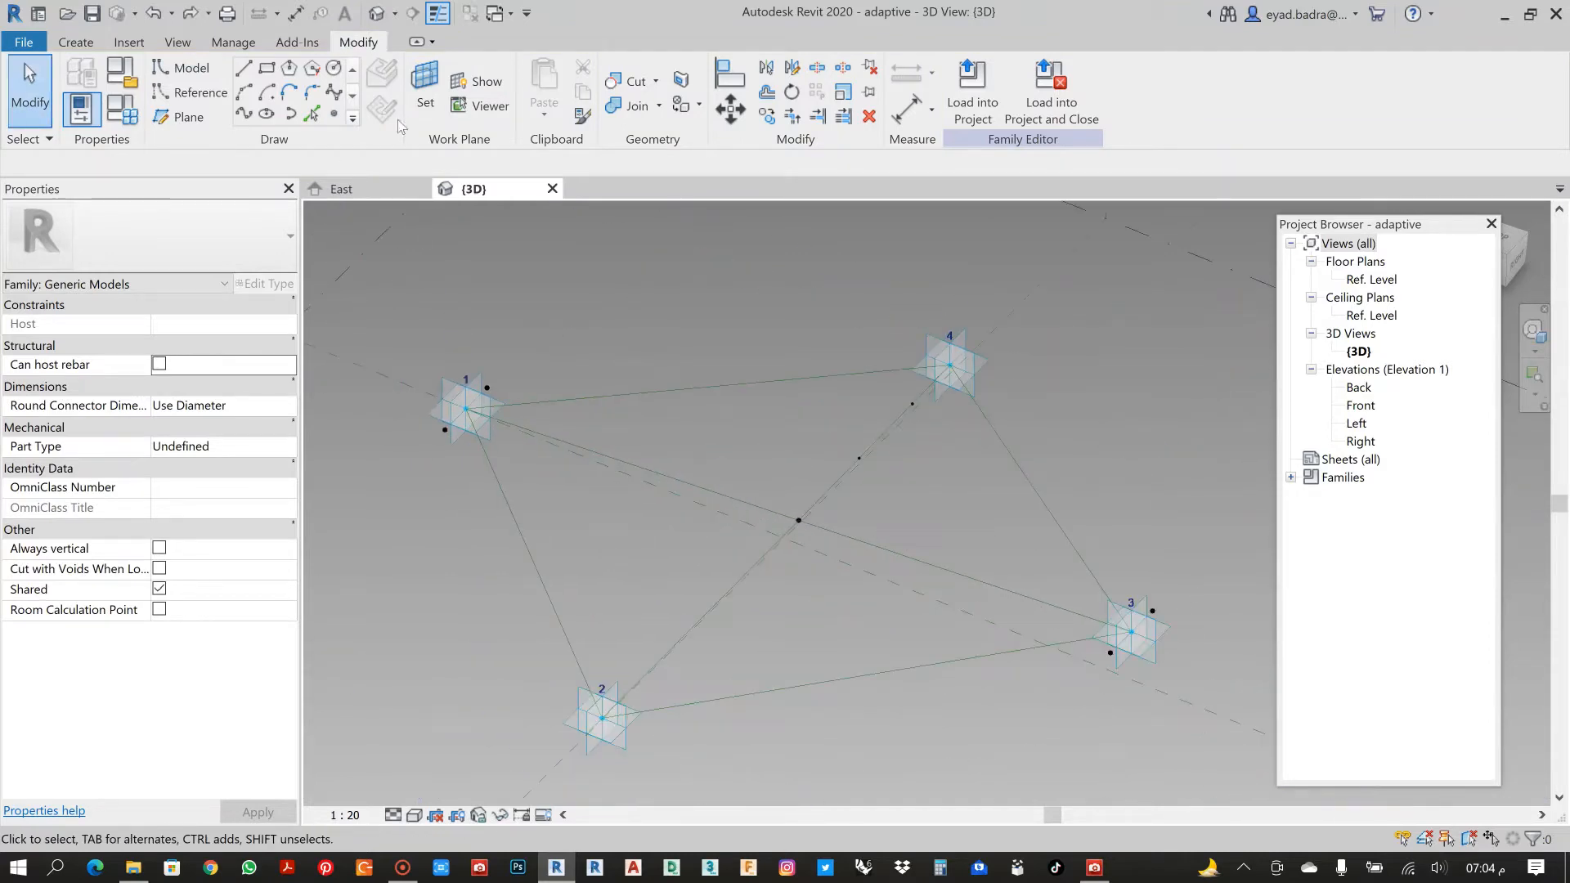
pyautogui.click(334, 114)
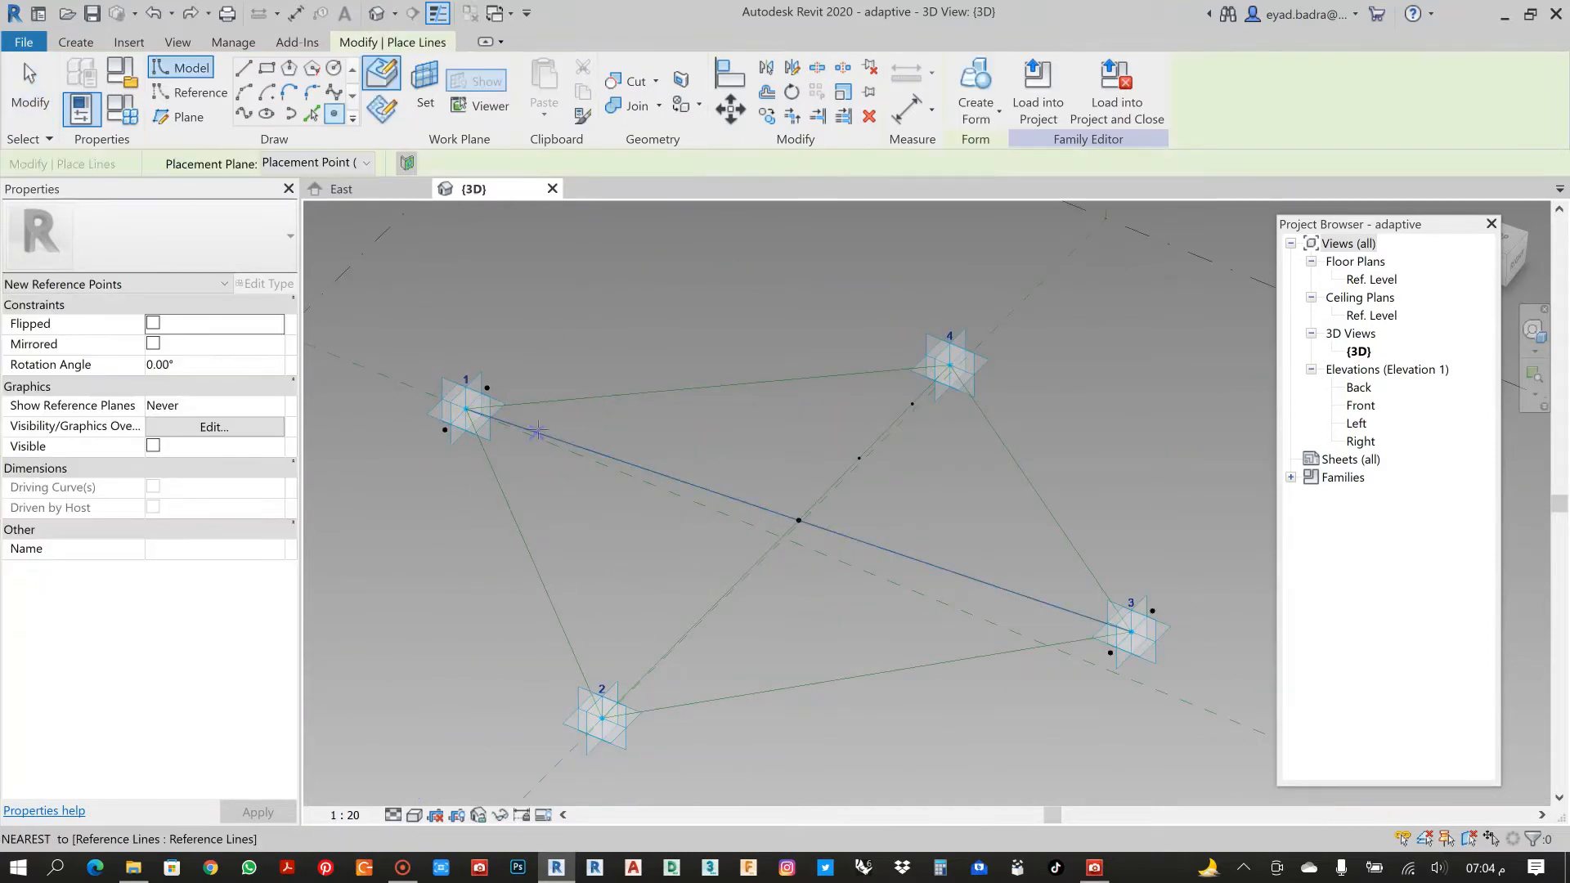
pyautogui.click(1043, 602)
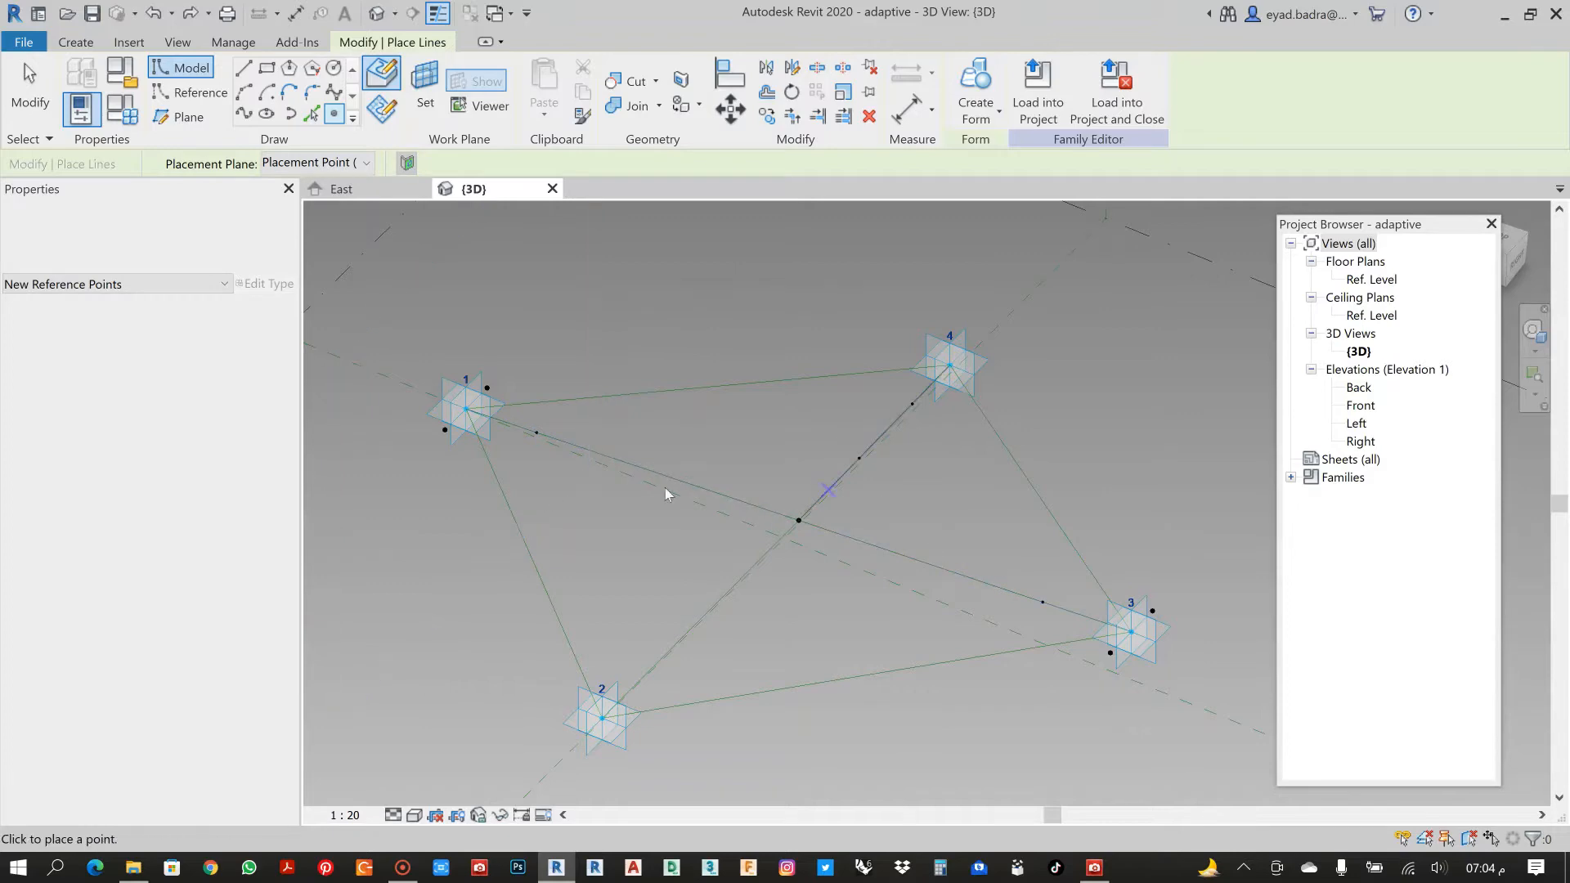
pyautogui.press('Escape')
pyautogui.press('Escape')
# Set the Normalized Curve Parameter of the diagonal point near adaptive point 1 to 0.1.
pyautogui.scroll(3, 502, 407)
pyautogui.click(559, 452)
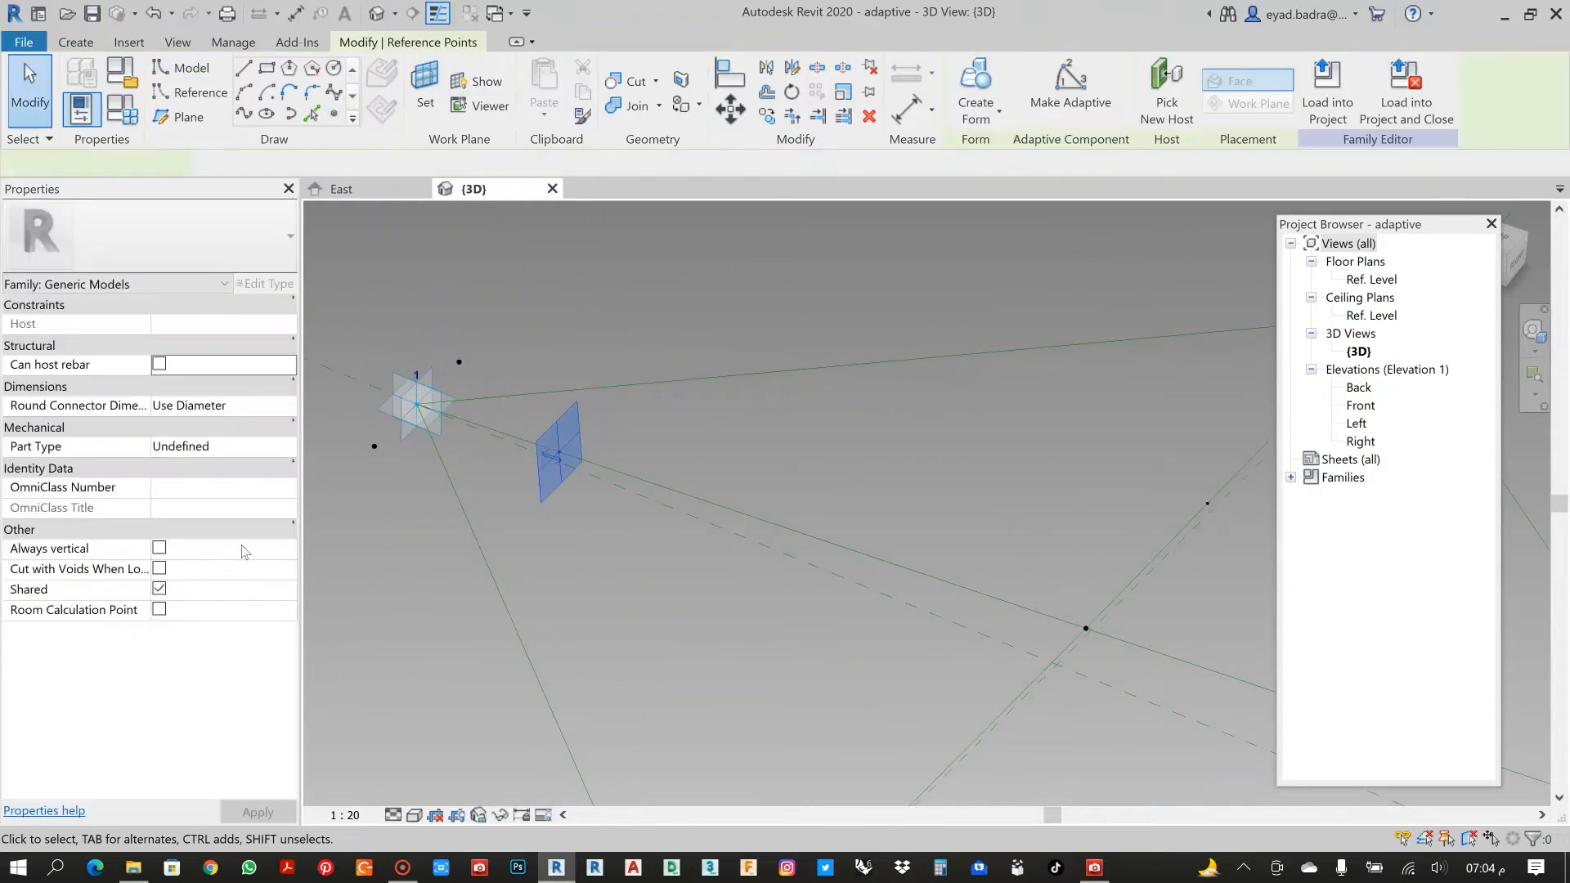
pyautogui.click(292, 570)
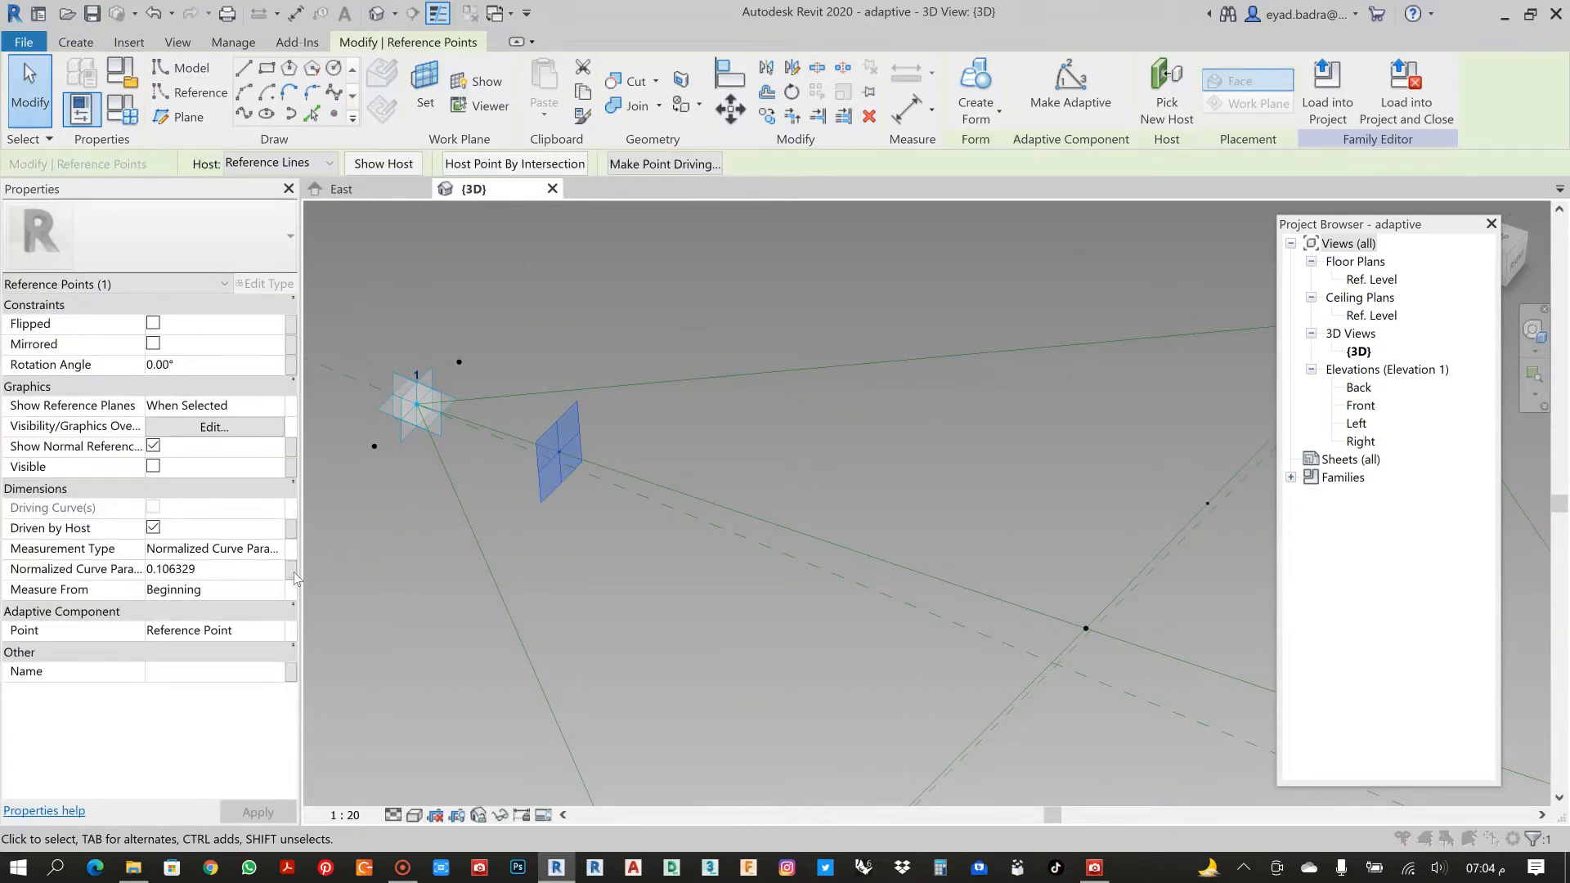
pyautogui.click(942, 222)
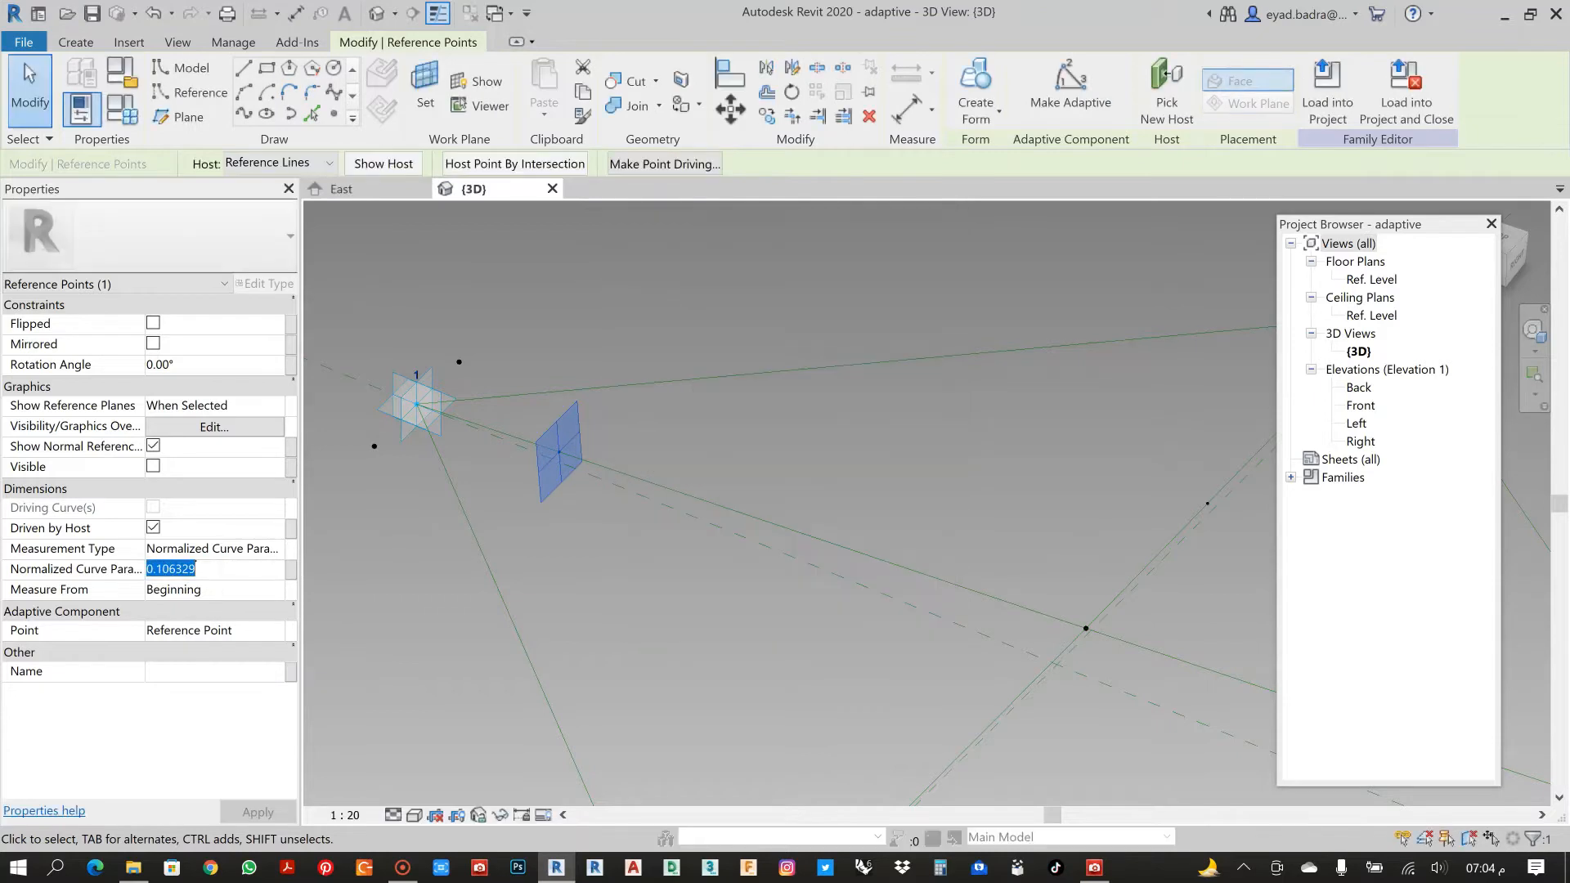
pyautogui.write('0.1')
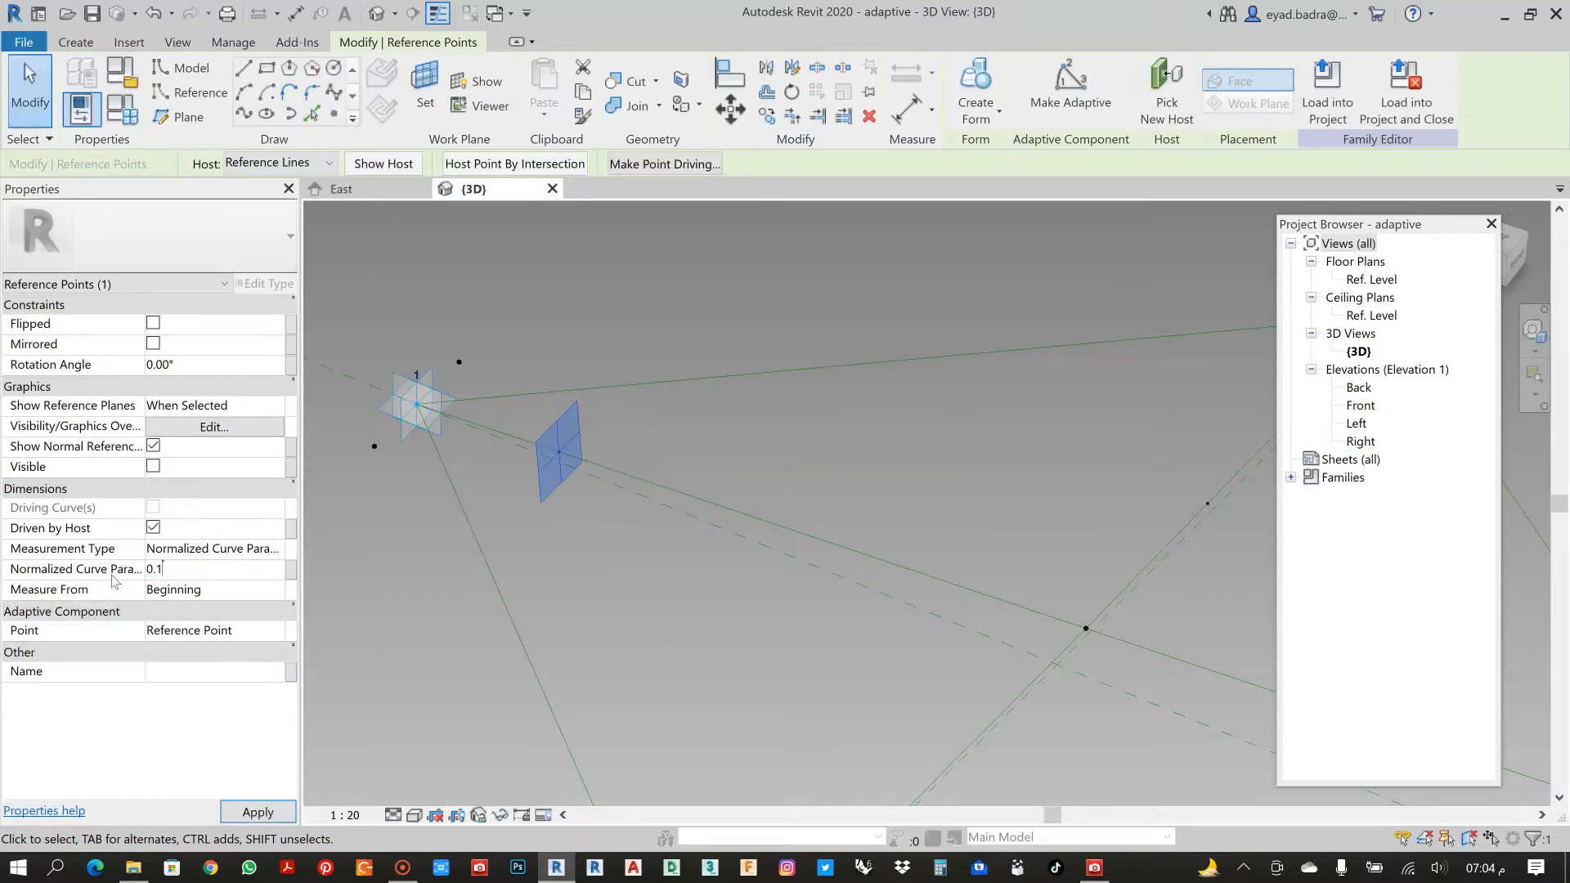
pyautogui.click(260, 815)
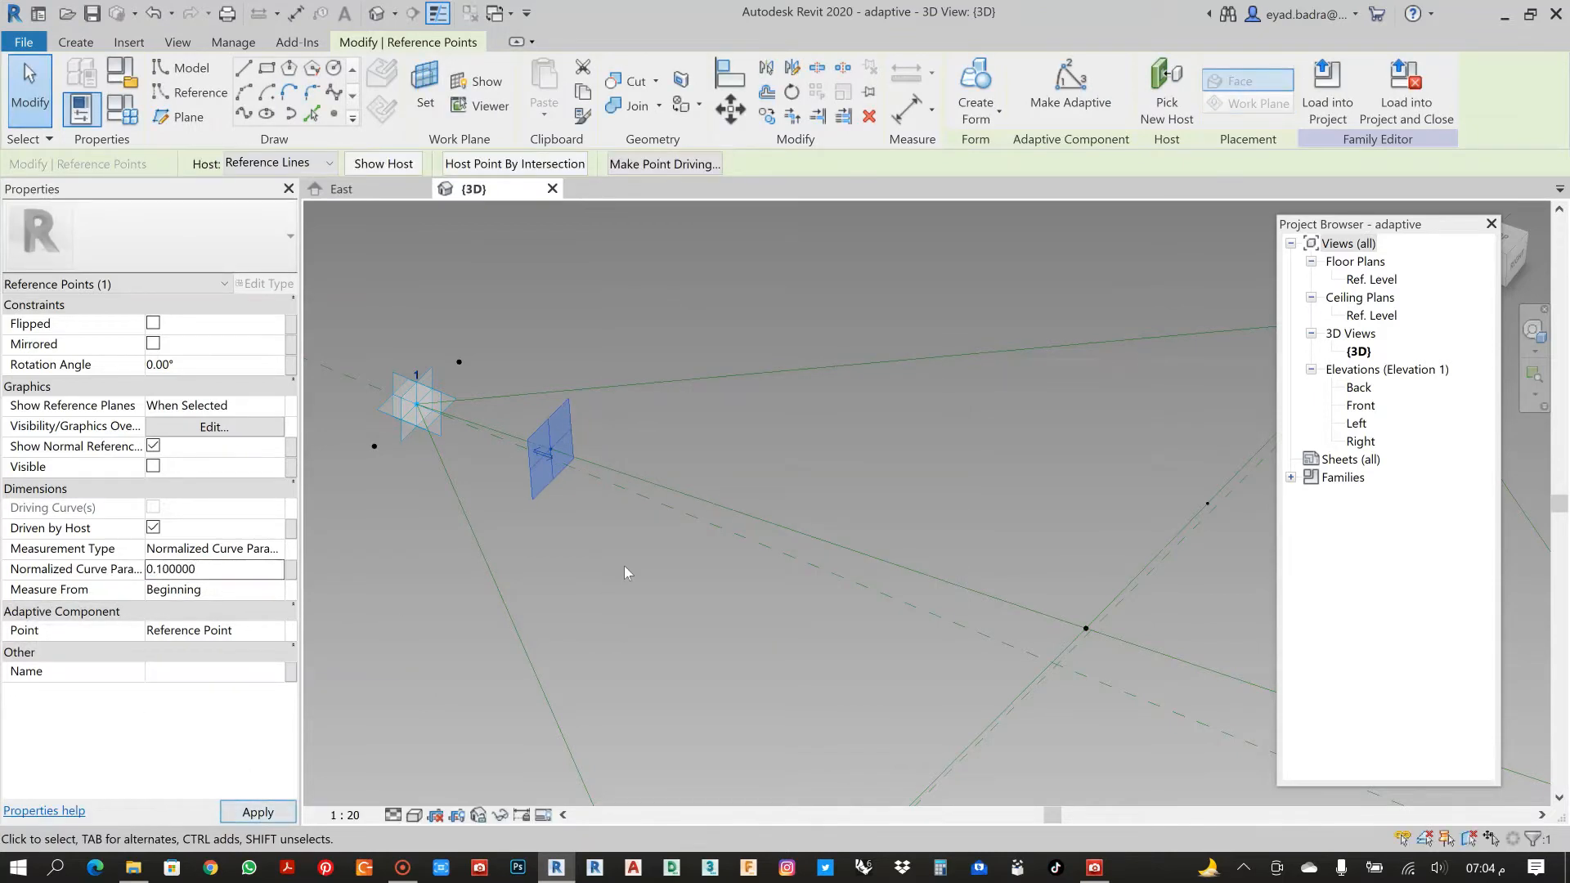
pyautogui.click(670, 613)
# Set the Normalized Curve Parameter of the diagonal point near adaptive point 3 to 0.9.
pyautogui.scroll(-5, 600, 434)
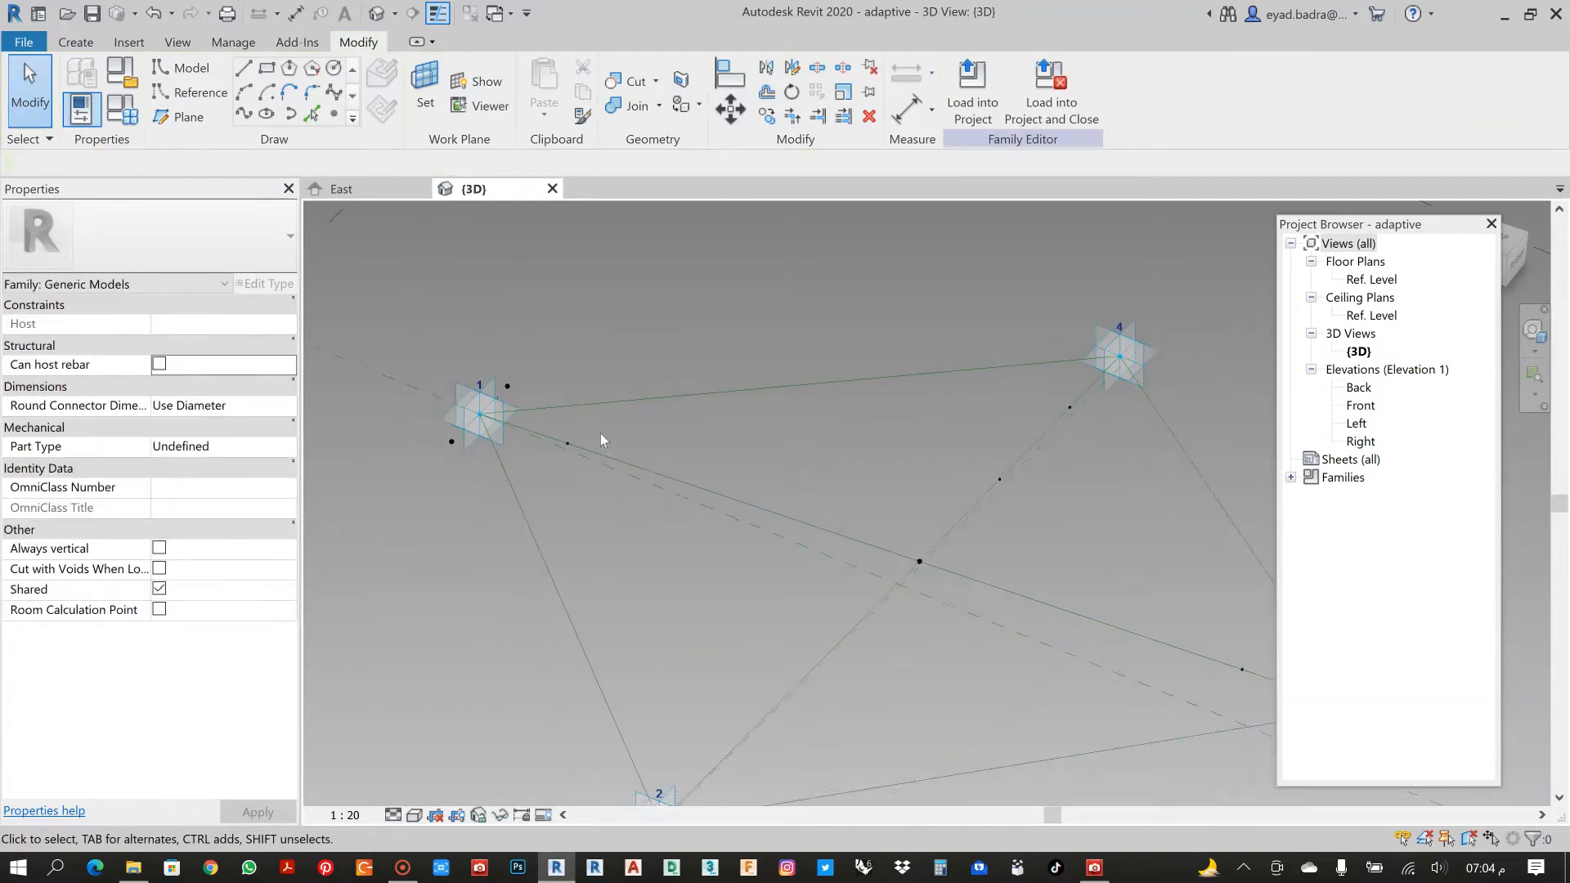
pyautogui.moveTo(759, 499); pyautogui.dragTo(632, 431, button='middle')
pyautogui.scroll(6, 790, 496)
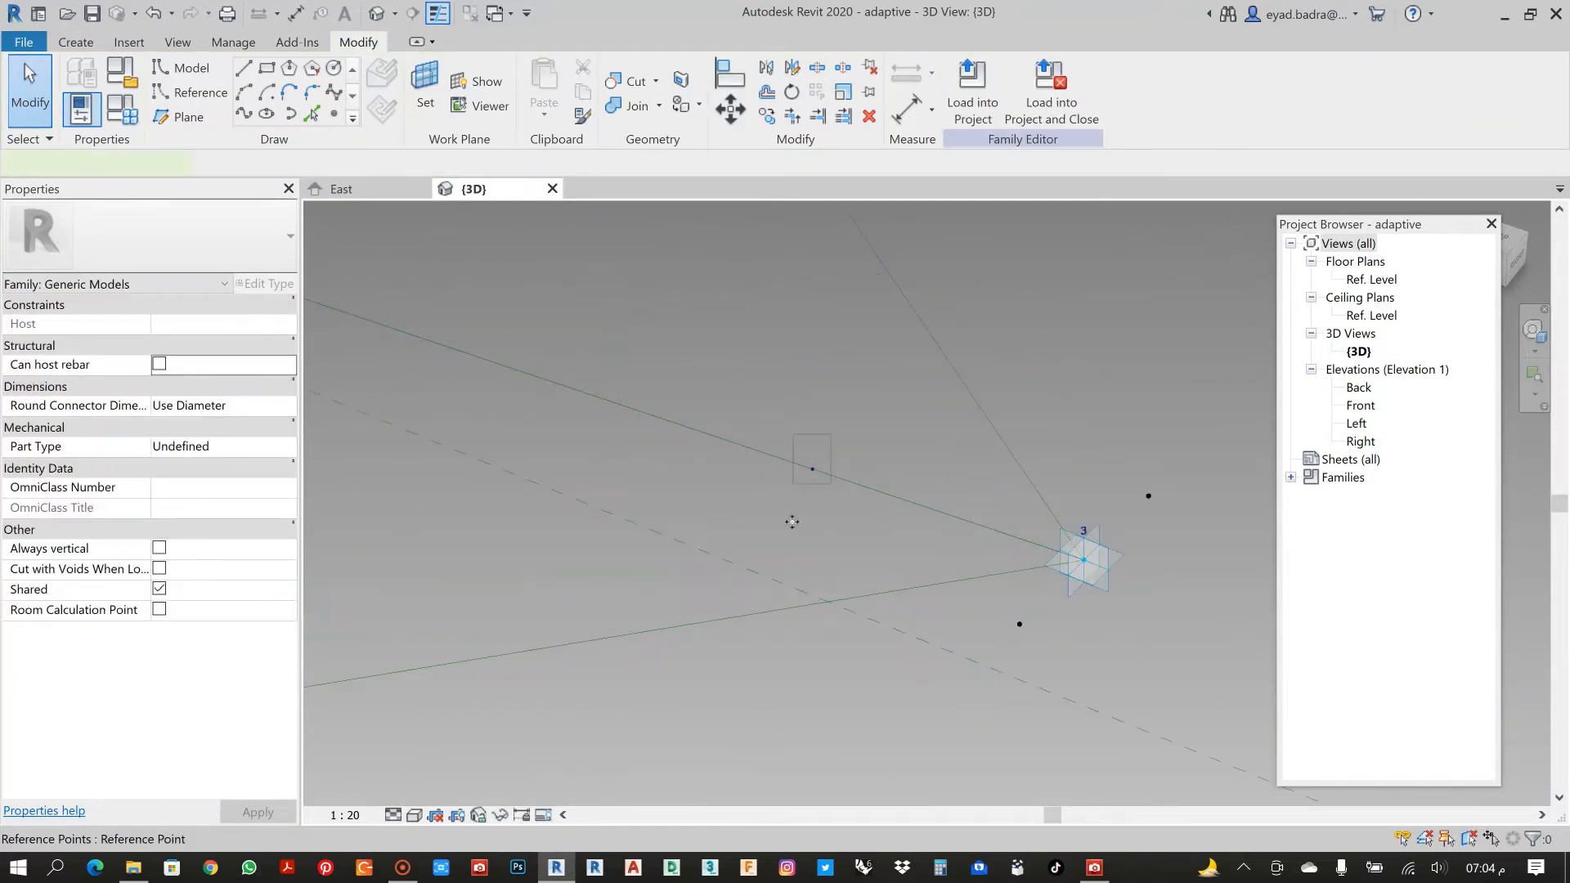
pyautogui.click(812, 469)
pyautogui.click(291, 571)
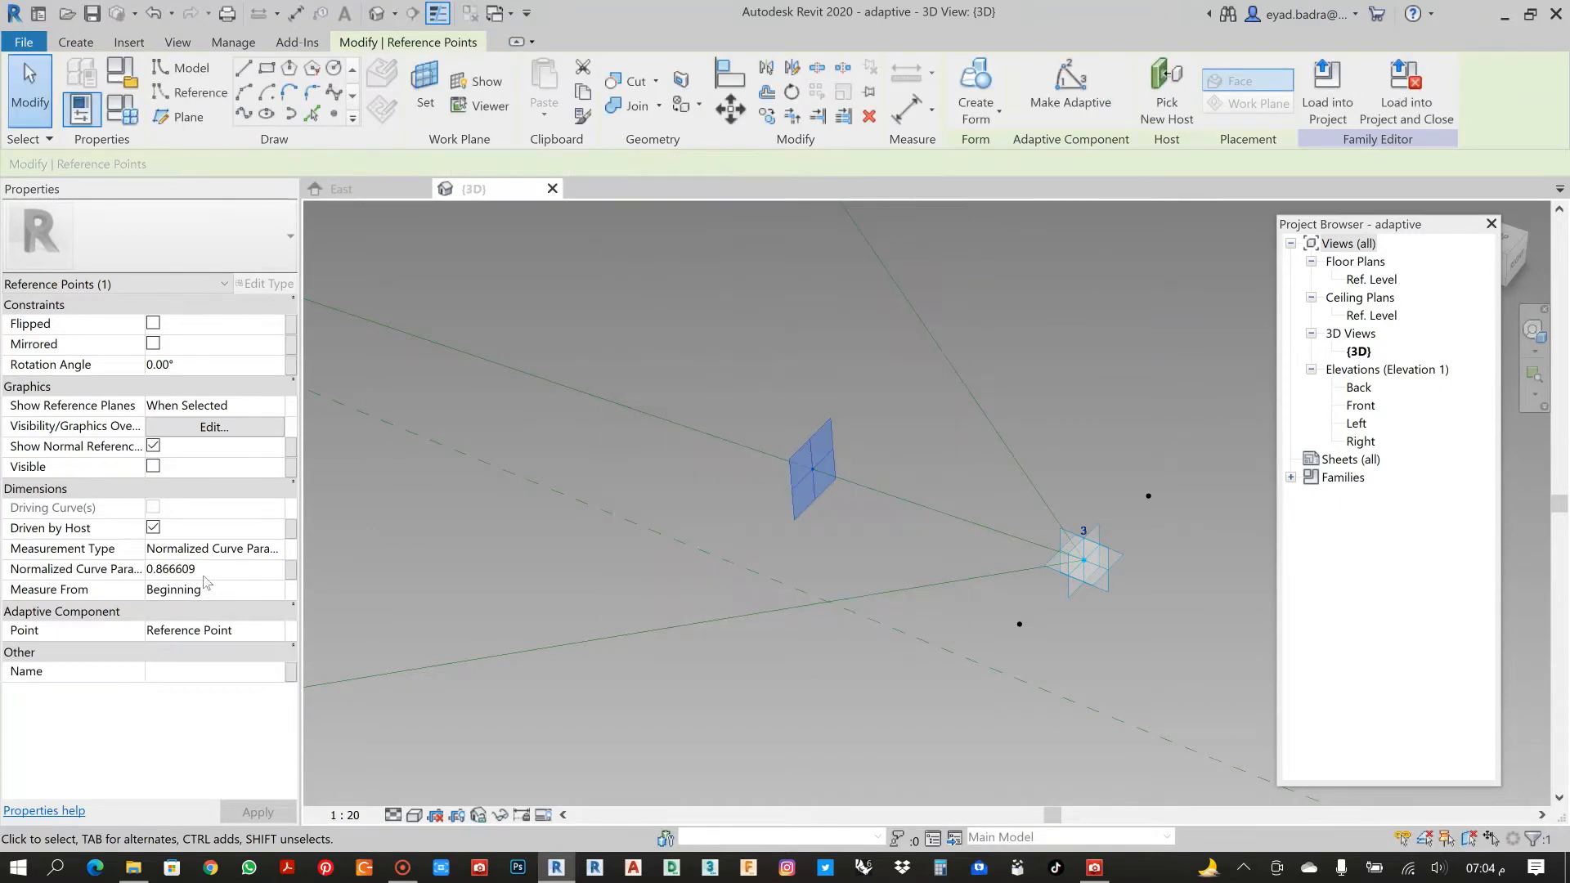
pyautogui.click(887, 615)
pyautogui.write('0.9')
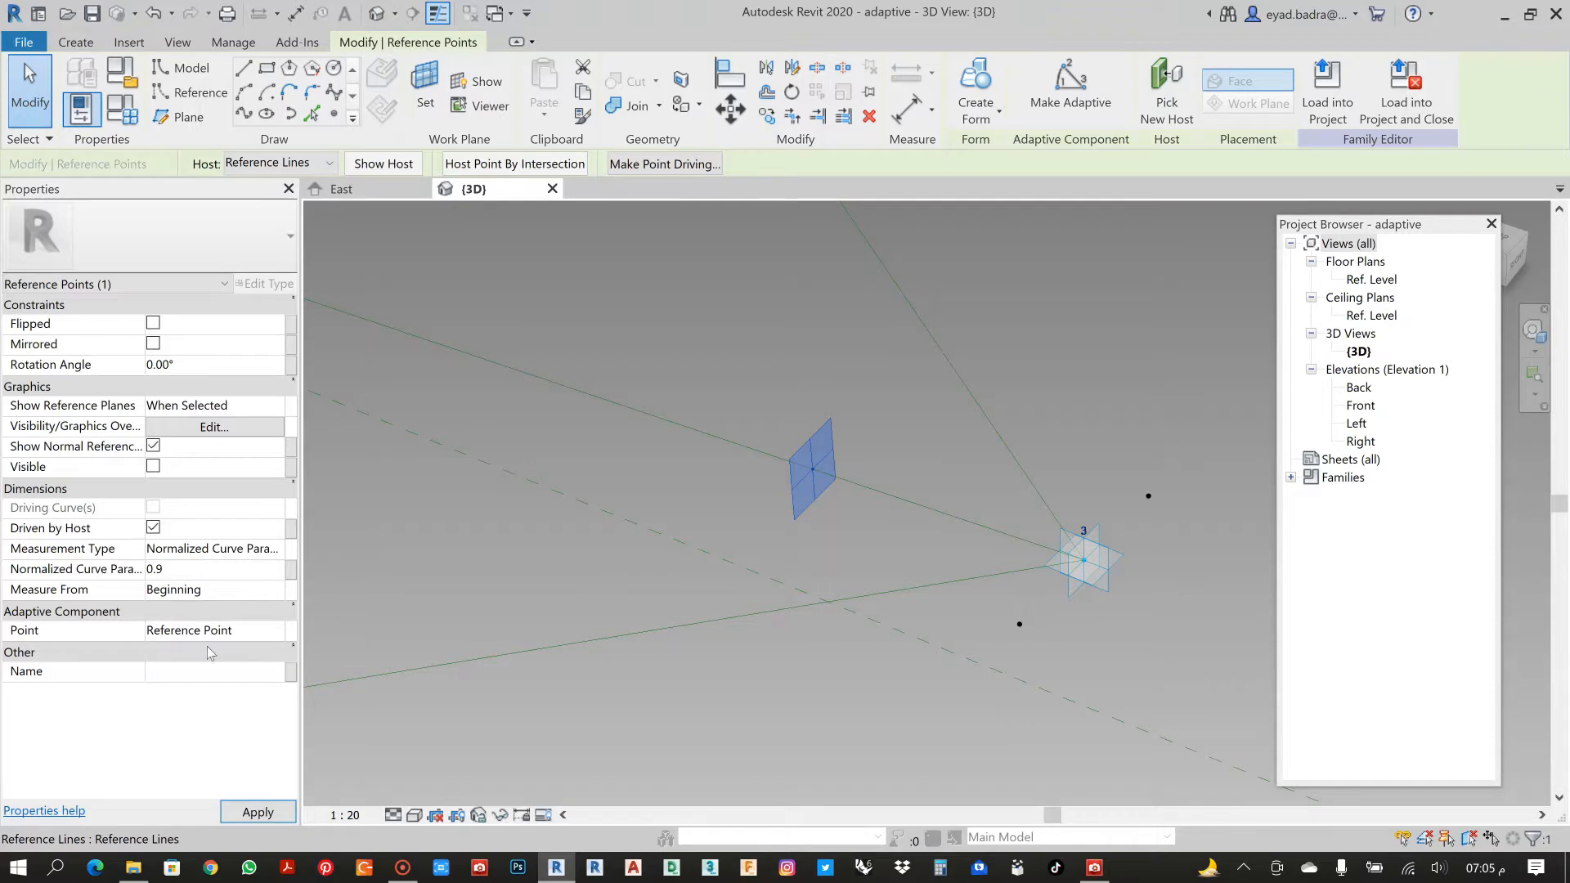
pyautogui.click(245, 813)
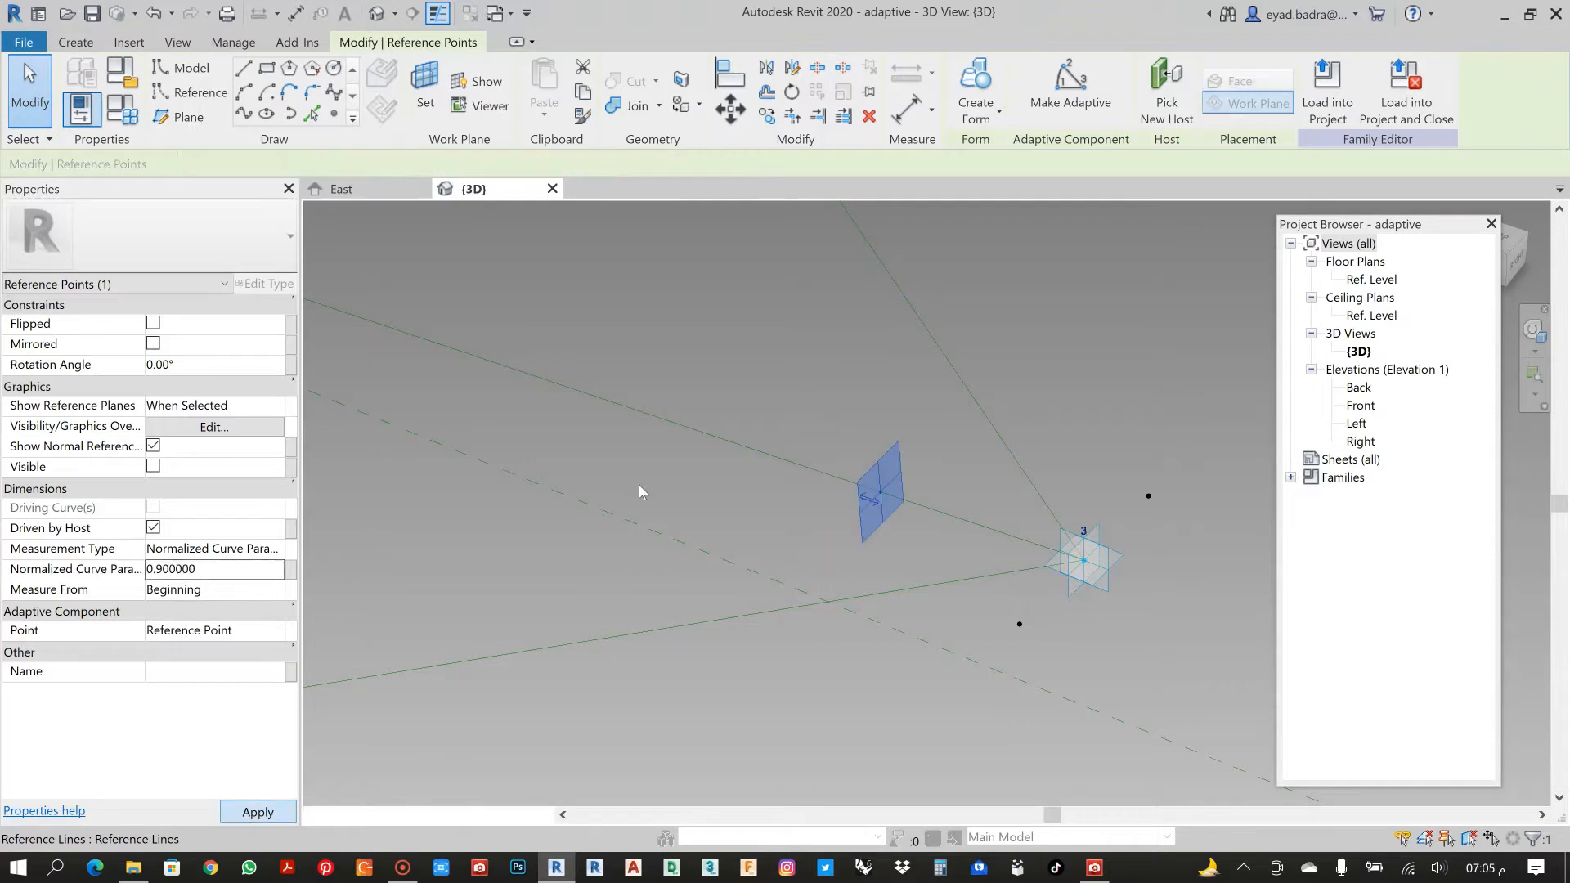
pyautogui.click(689, 376)
# Place reference points at the midpoints of the edge lines between adaptive points 1 and 4 and between 4 and 3.
pyautogui.scroll(-2, 691, 378)
pyautogui.scroll(-4, 694, 382)
pyautogui.moveTo(753, 446); pyautogui.dragTo(888, 579, button='middle')
pyautogui.scroll(-2, 795, 475)
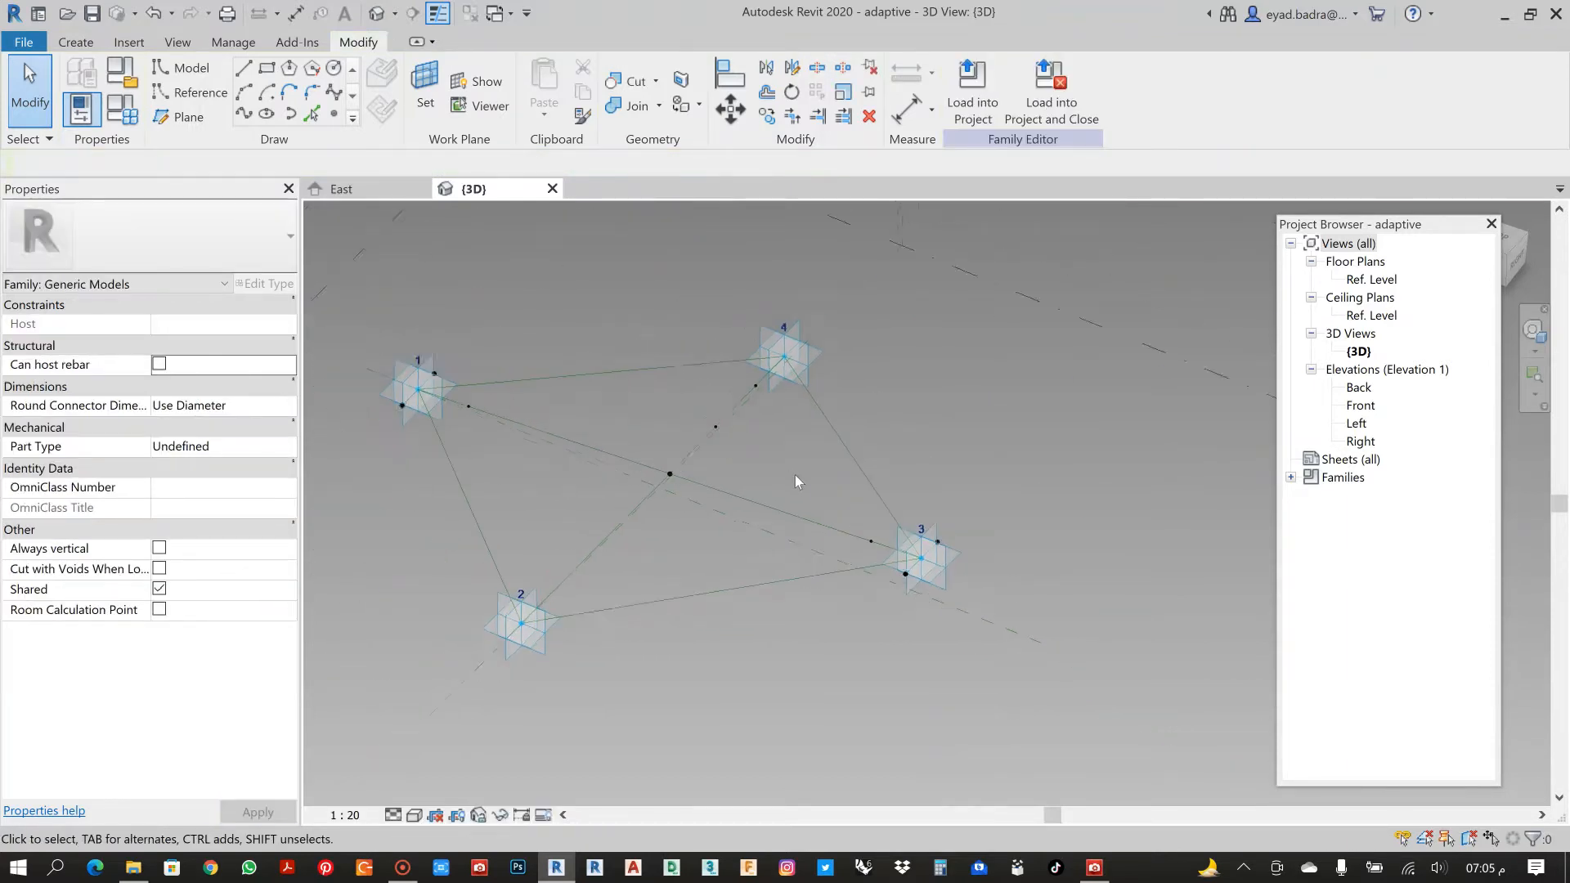
pyautogui.scroll(2, 630, 448)
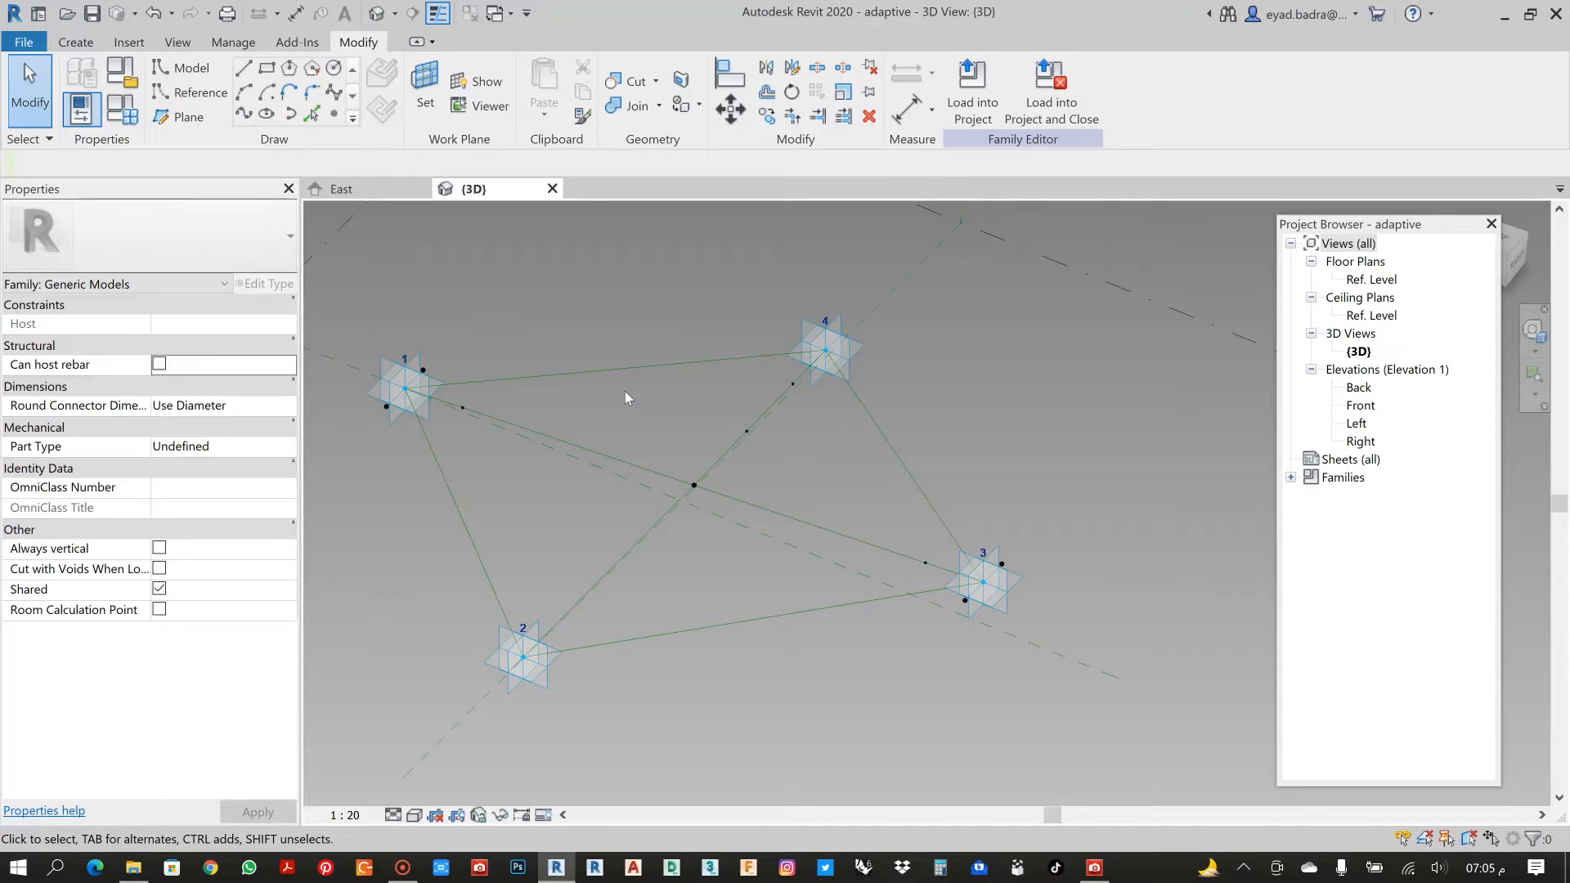
pyautogui.click(334, 114)
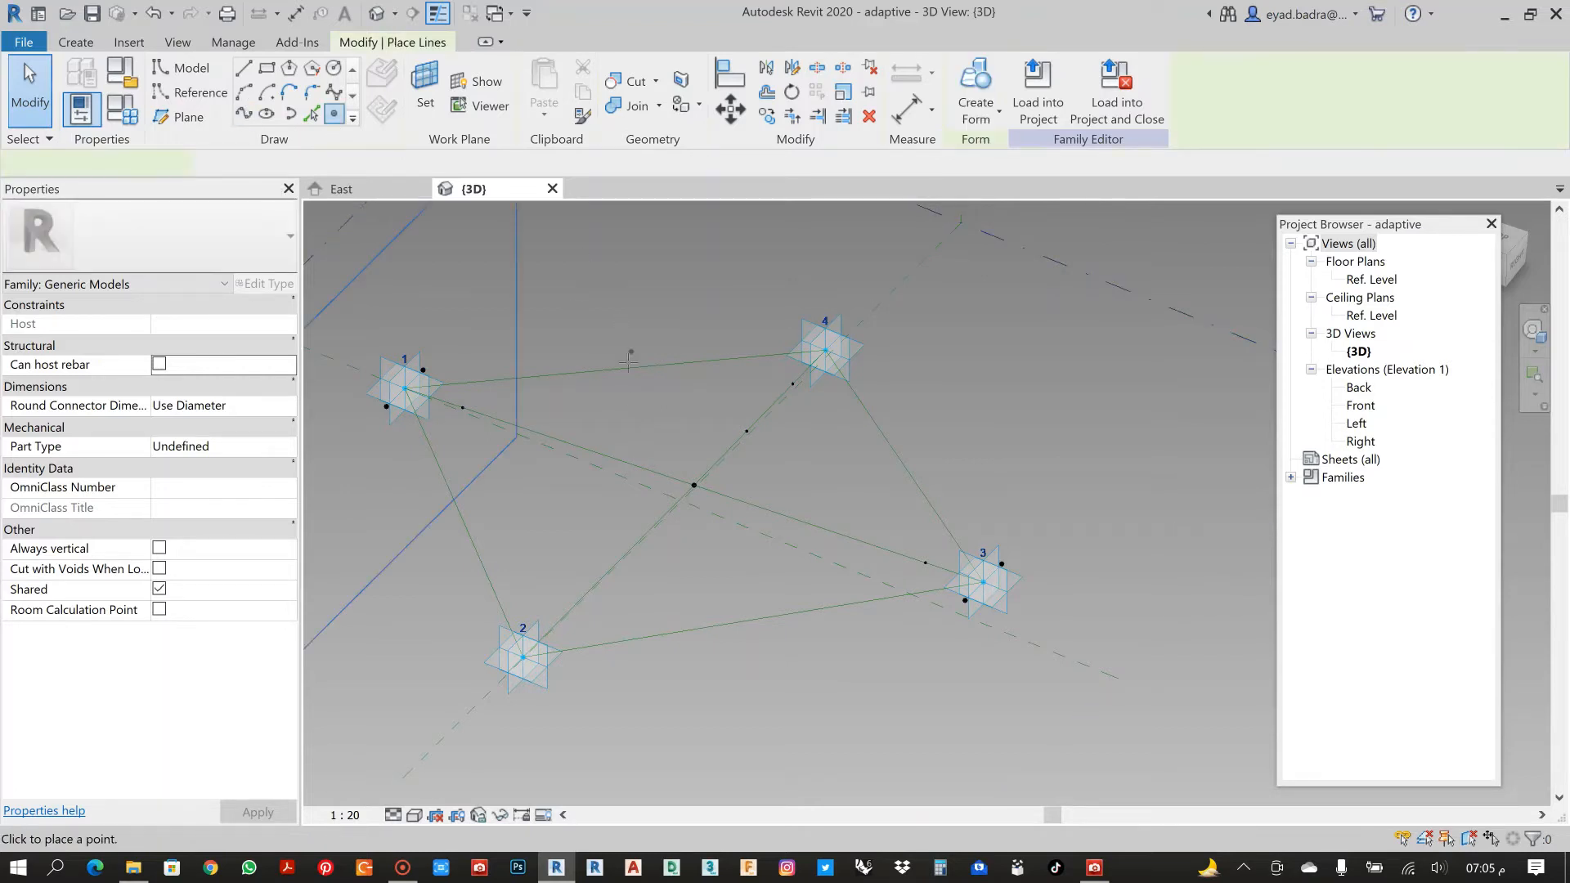
pyautogui.click(617, 369)
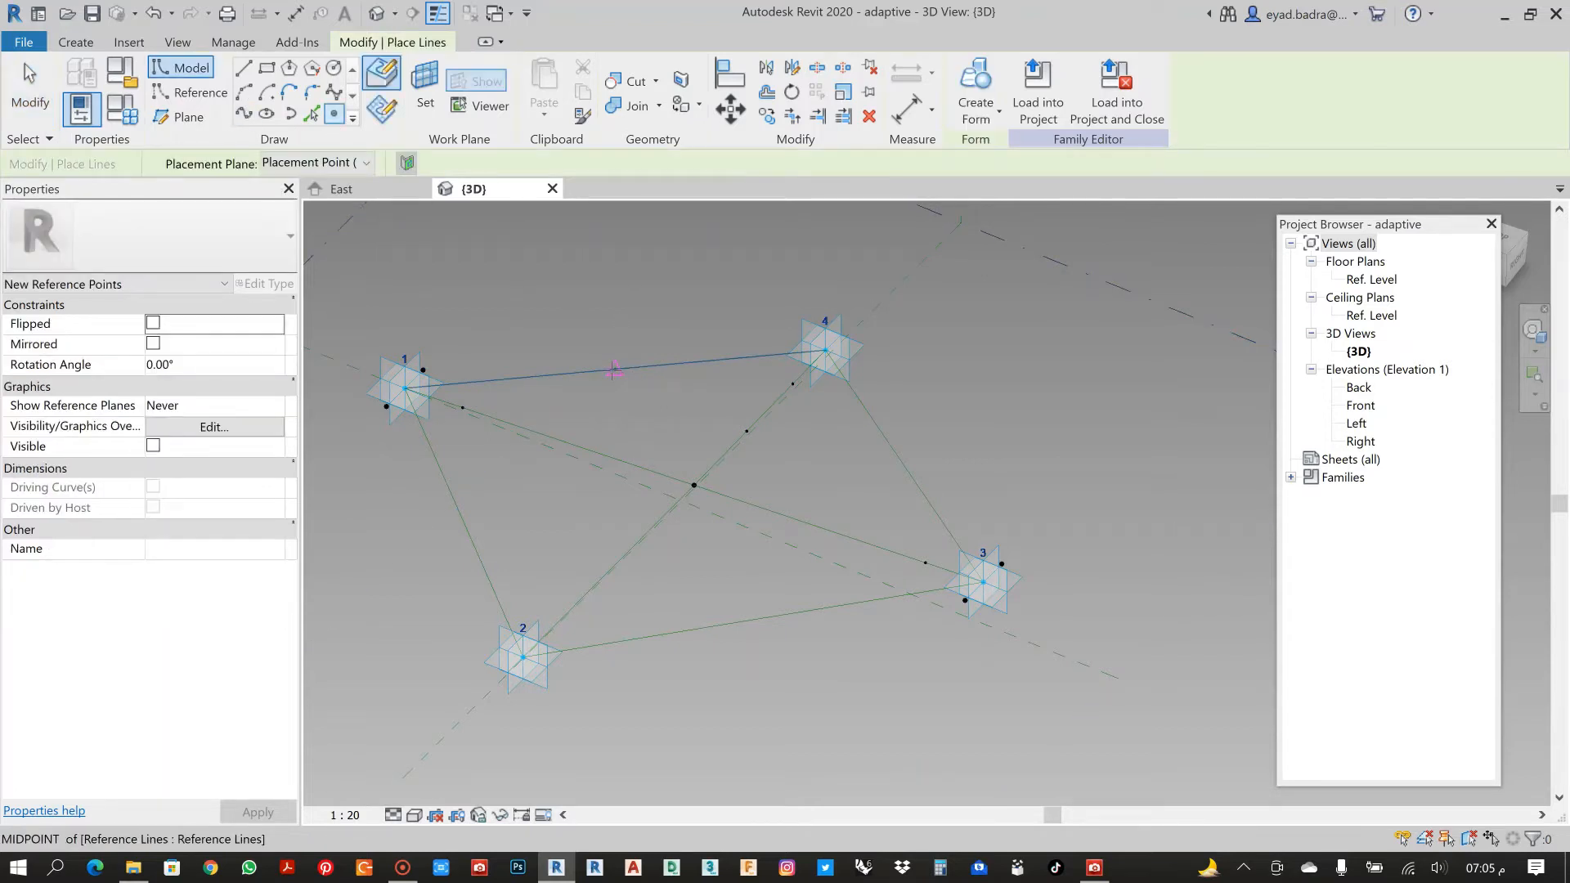
pyautogui.click(905, 467)
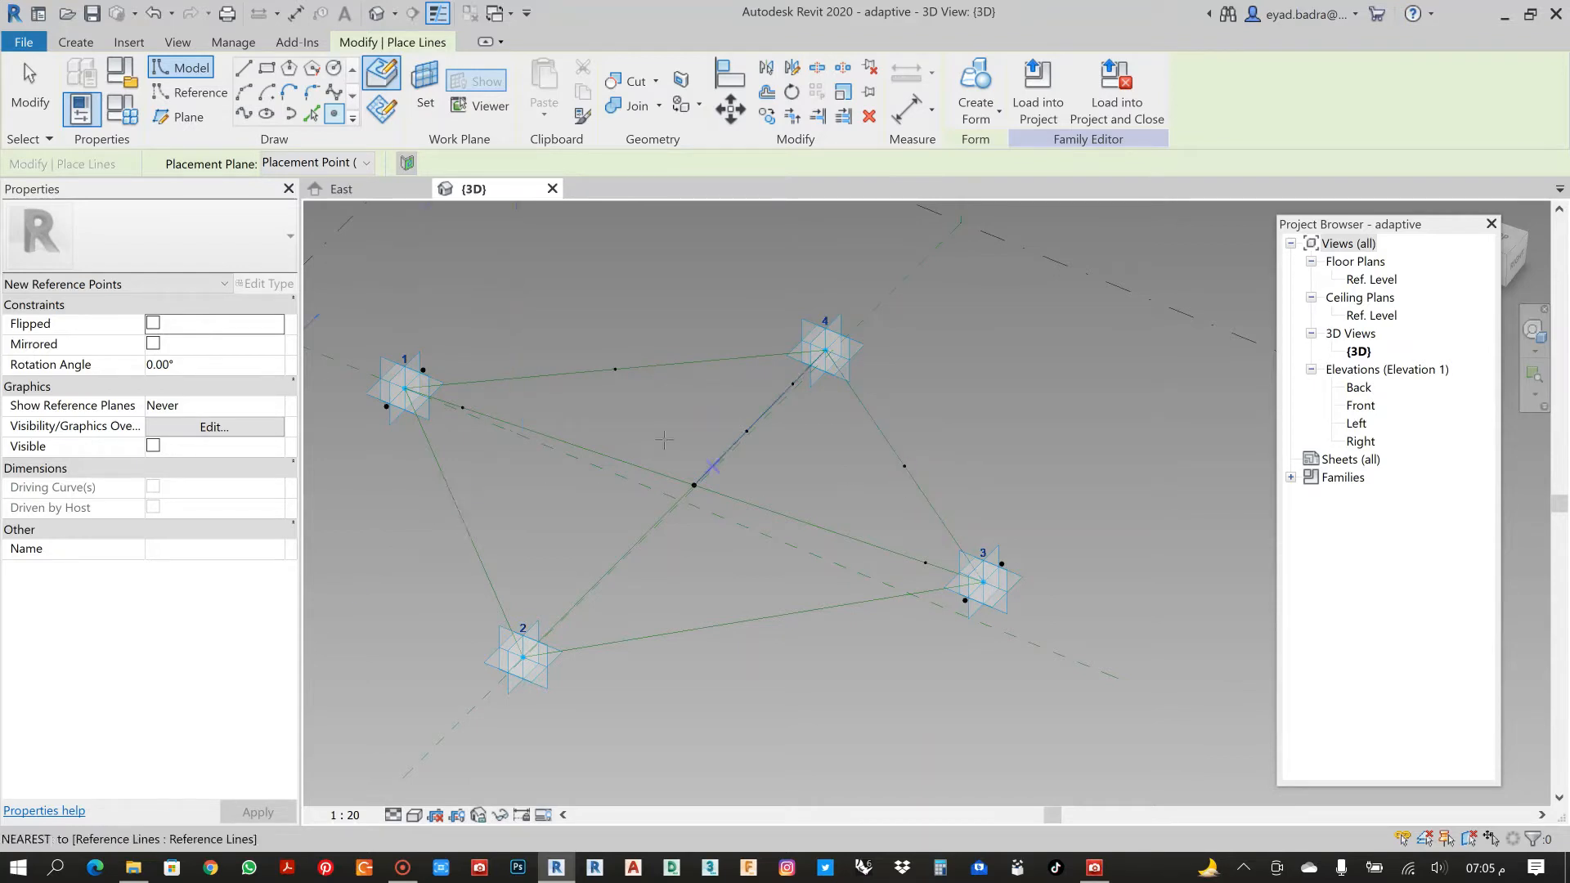
pyautogui.press('Escape')
pyautogui.press('Escape')
# Connect the 0.1 diagonal point to the inner point on the 2–4 diagonal with a spline through points and make it a reference line.
pyautogui.scroll(4, 455, 406)
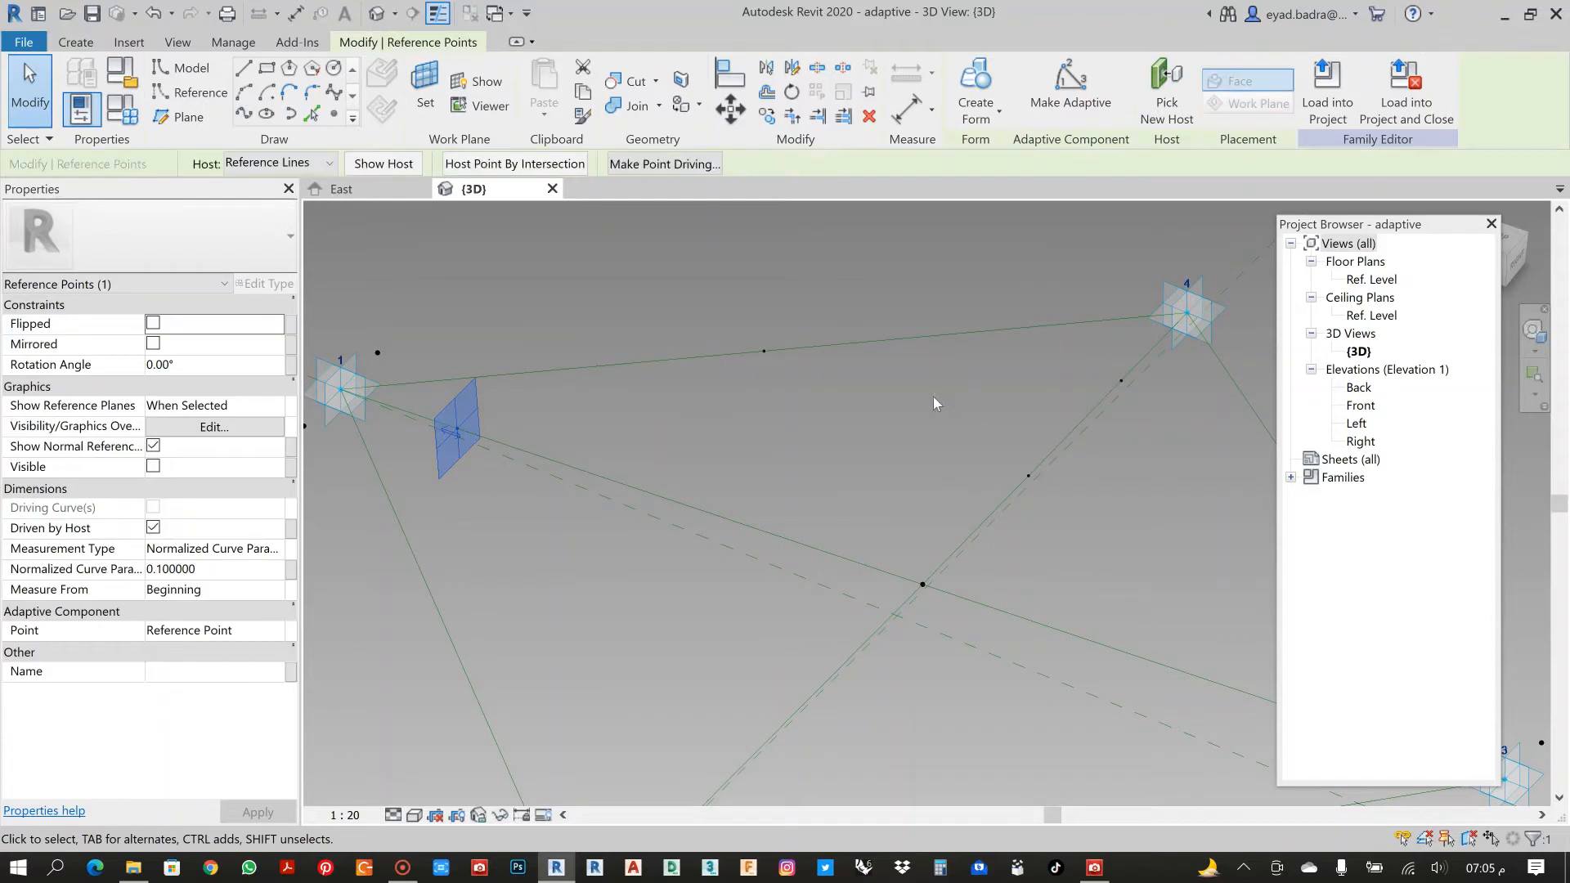
pyautogui.scroll(-2, 937, 403)
pyautogui.moveTo(937, 402); pyautogui.dragTo(875, 402, button='middle')
pyautogui.keyDown('ctrl'); pyautogui.click(942, 453); pyautogui.keyUp('ctrl')
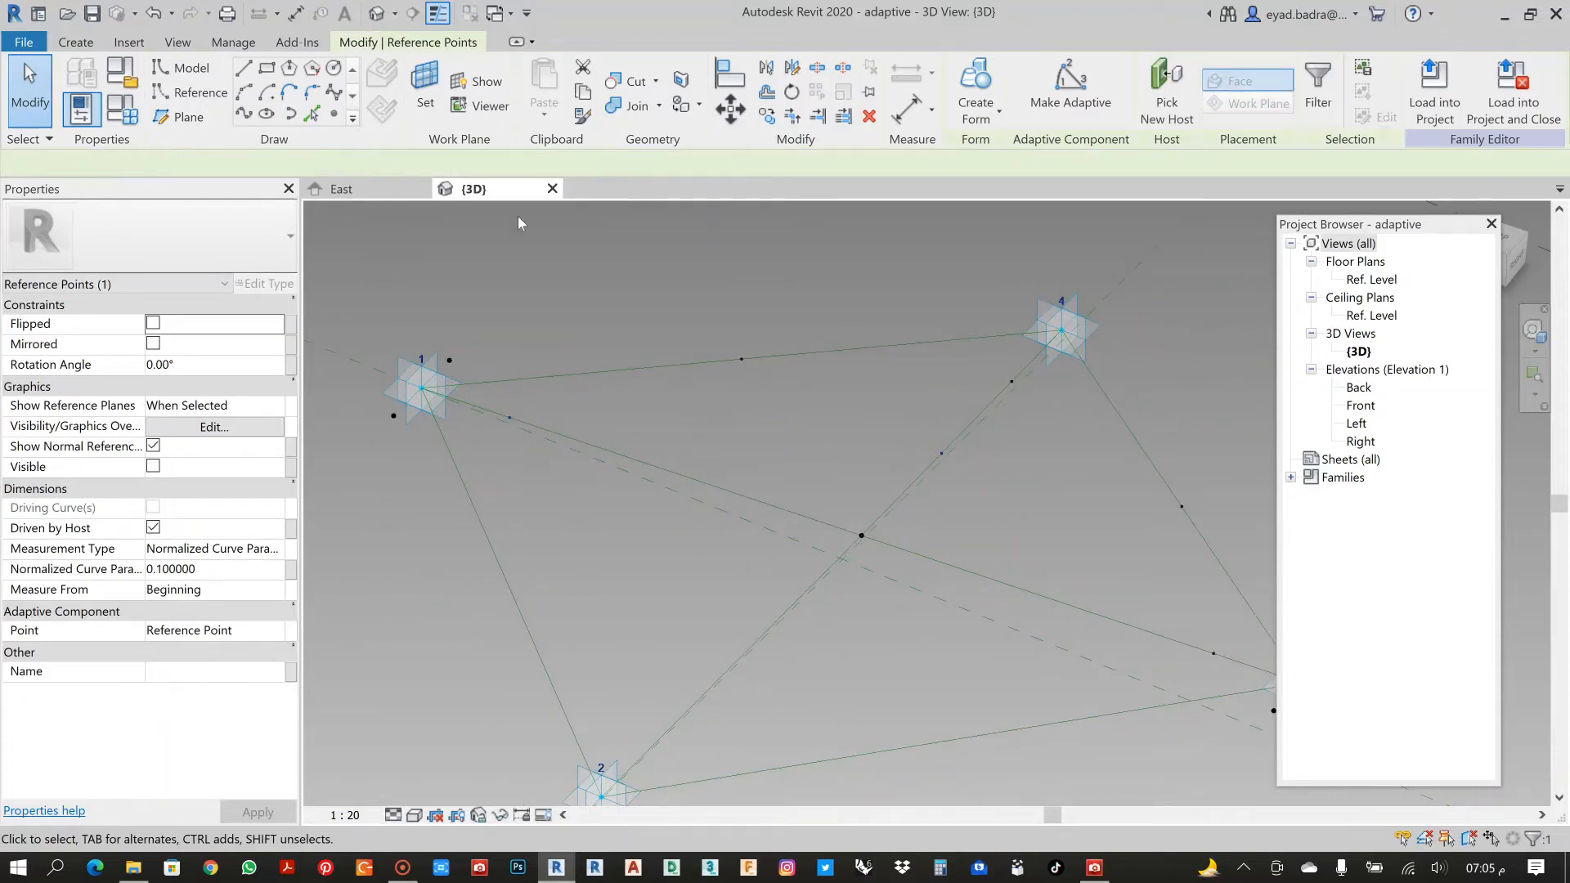
pyautogui.click(243, 115)
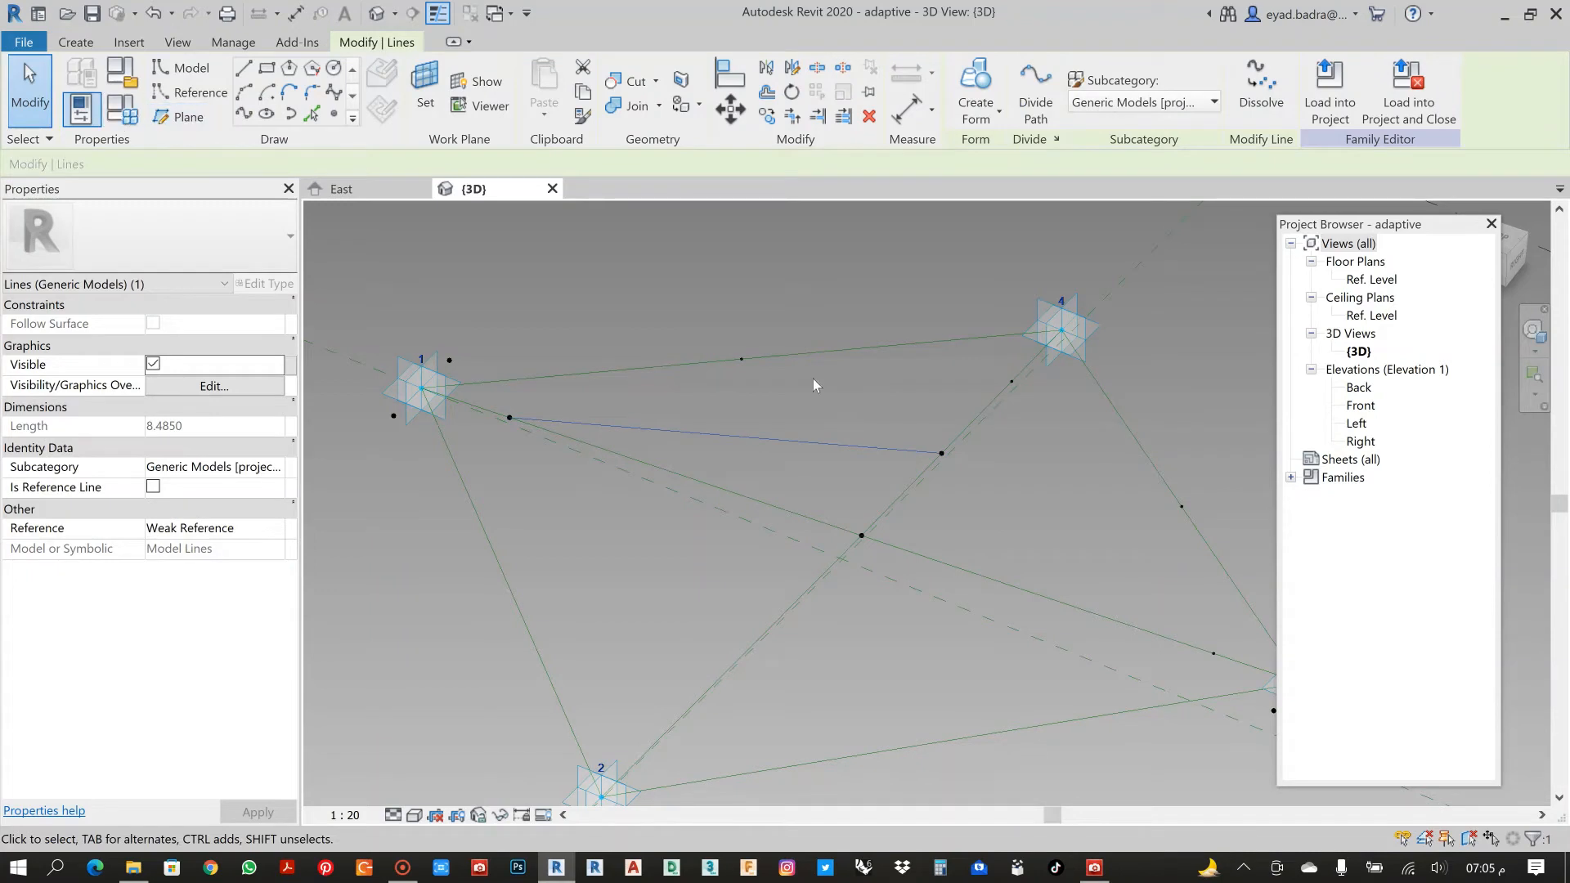
pyautogui.moveTo(813, 379); pyautogui.dragTo(792, 392, button='middle')
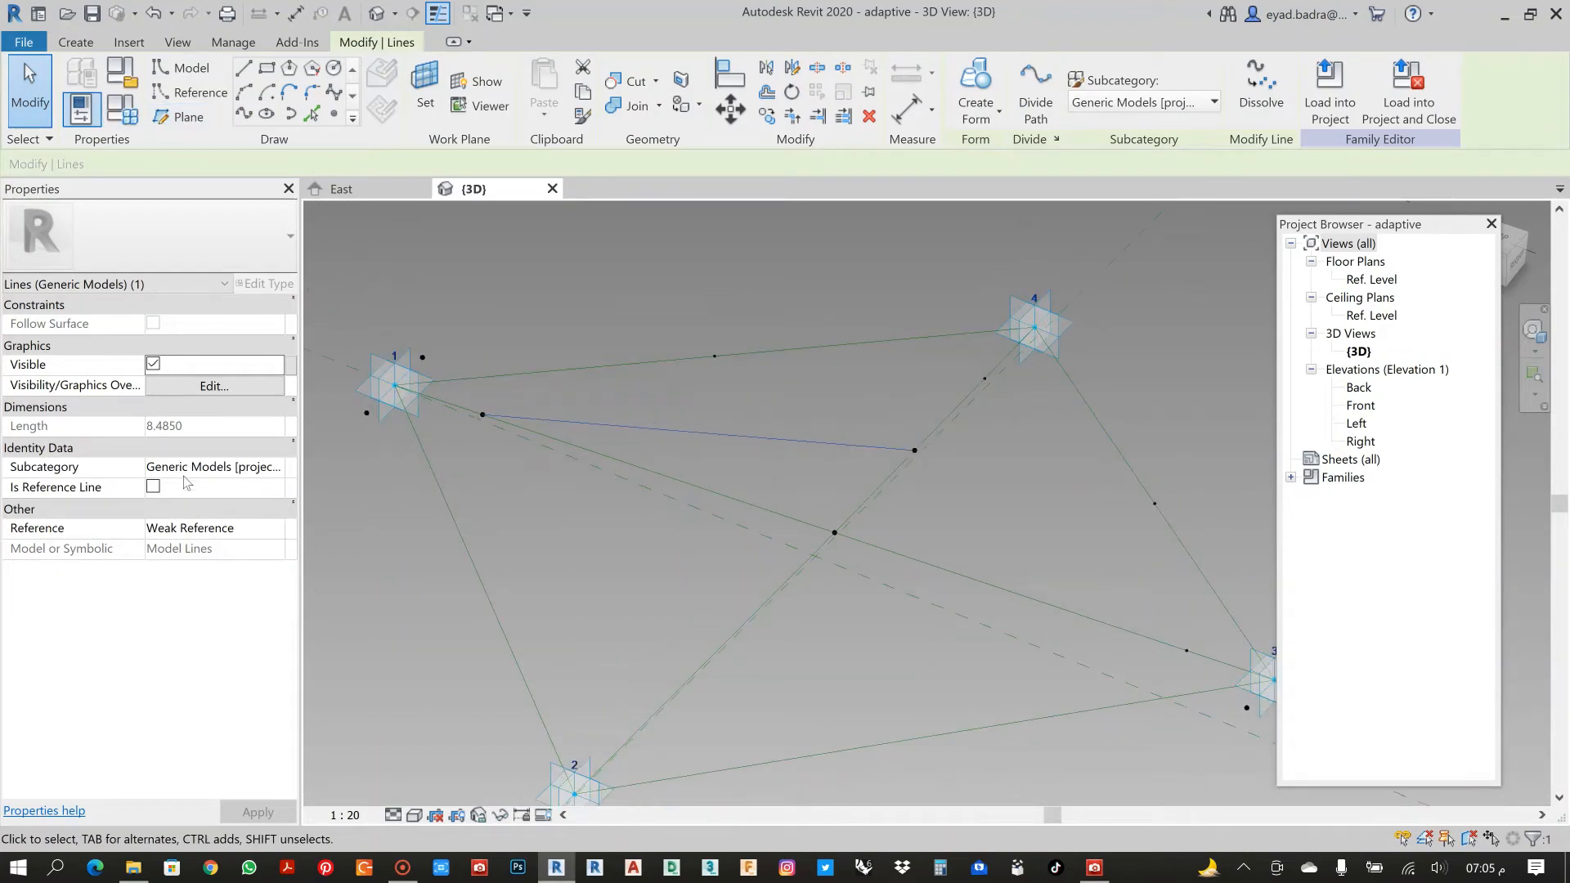
pyautogui.click(153, 488)
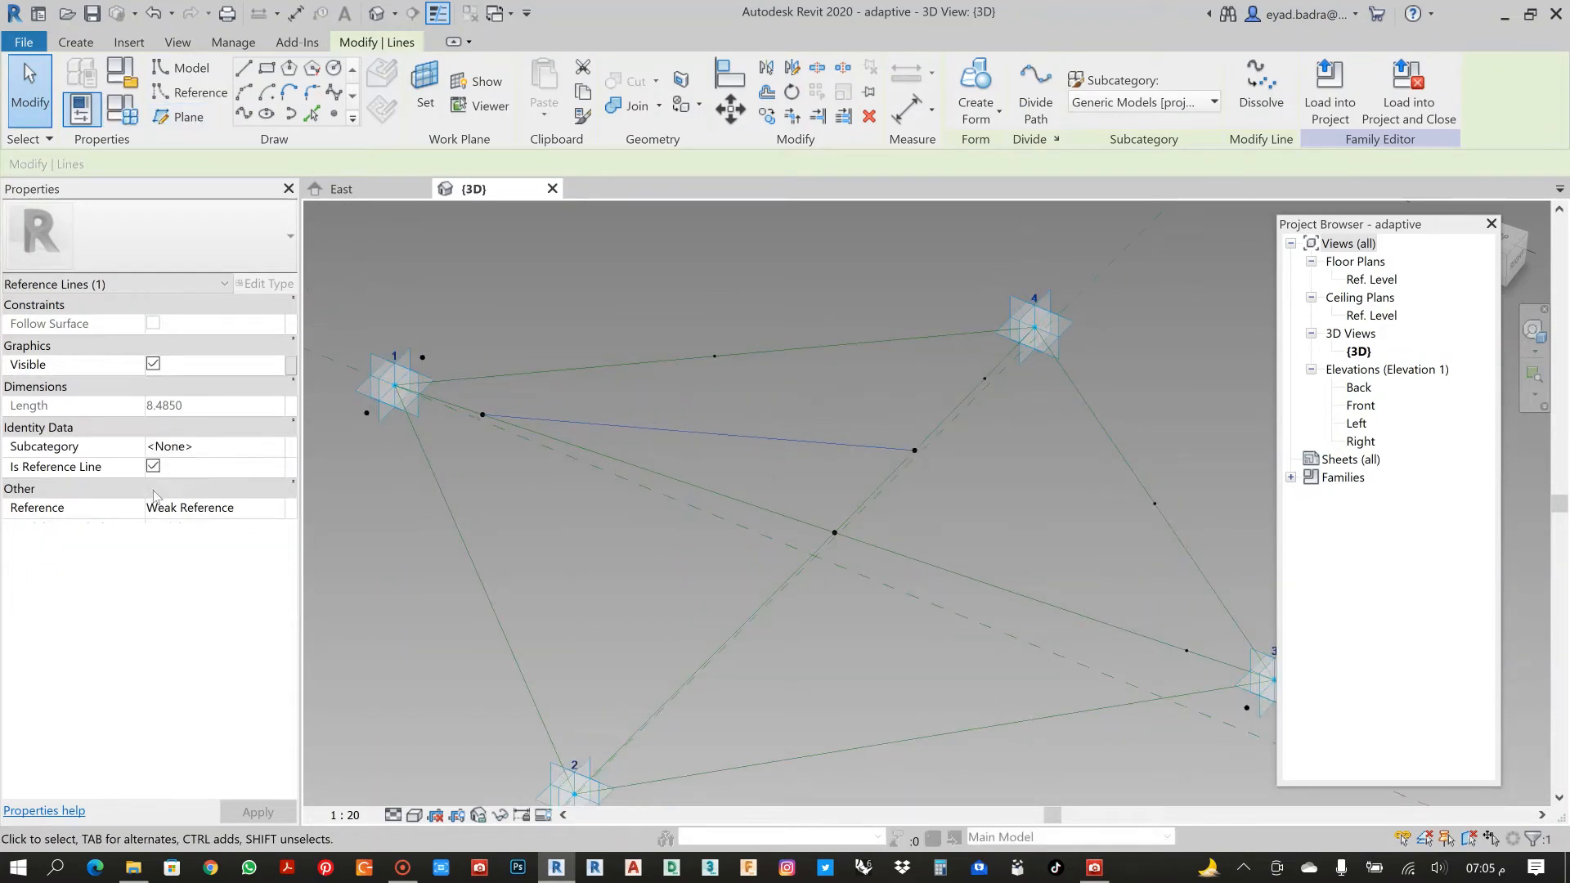
pyautogui.click(866, 408)
# Connect the inner point on the 2–4 diagonal to the 0.9 point near adaptive point 3 with a spline and make it a reference line.
pyautogui.keyDown('shift'); pyautogui.moveTo(847, 380); pyautogui.dragTo(806, 460, button='middle'); pyautogui.keyUp('shift')
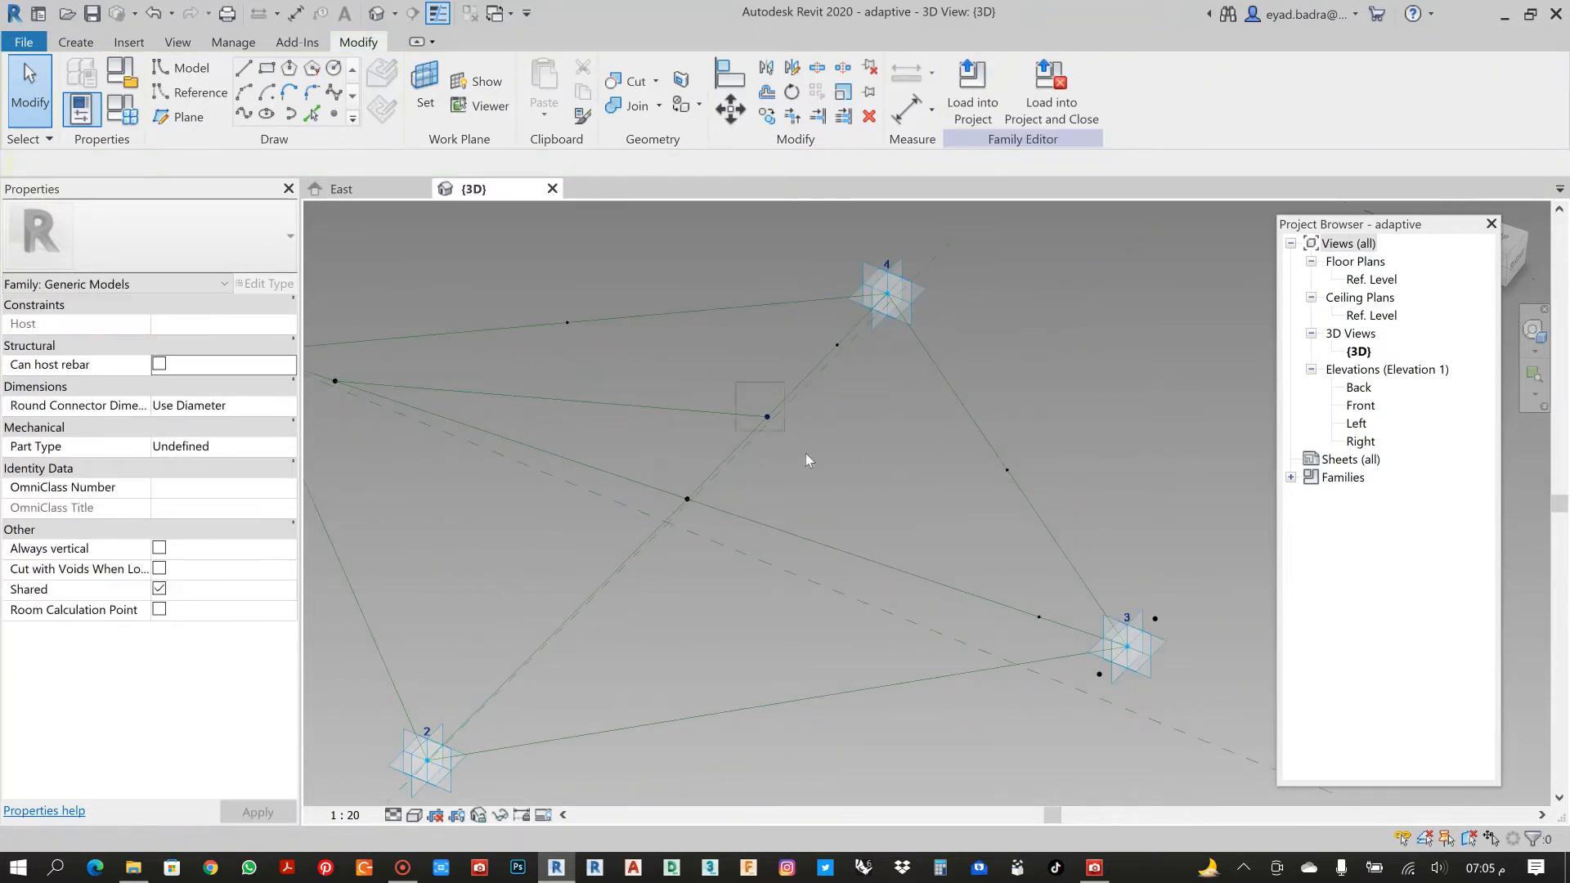
pyautogui.click(768, 417)
pyautogui.keyDown('ctrl'); pyautogui.click(1039, 617); pyautogui.keyUp('ctrl')
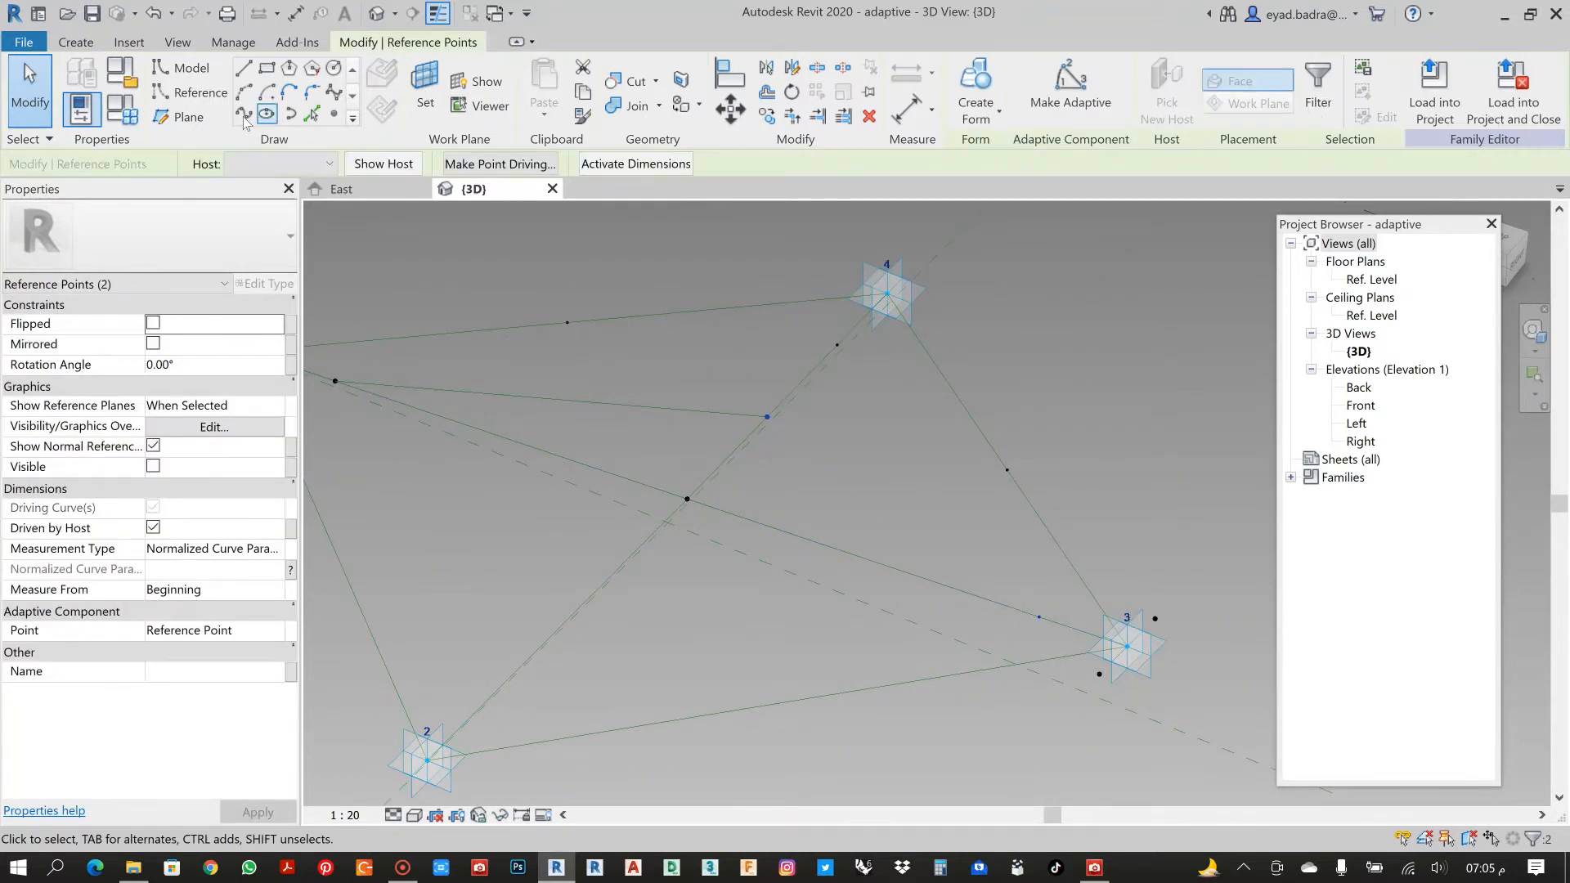
pyautogui.click(244, 119)
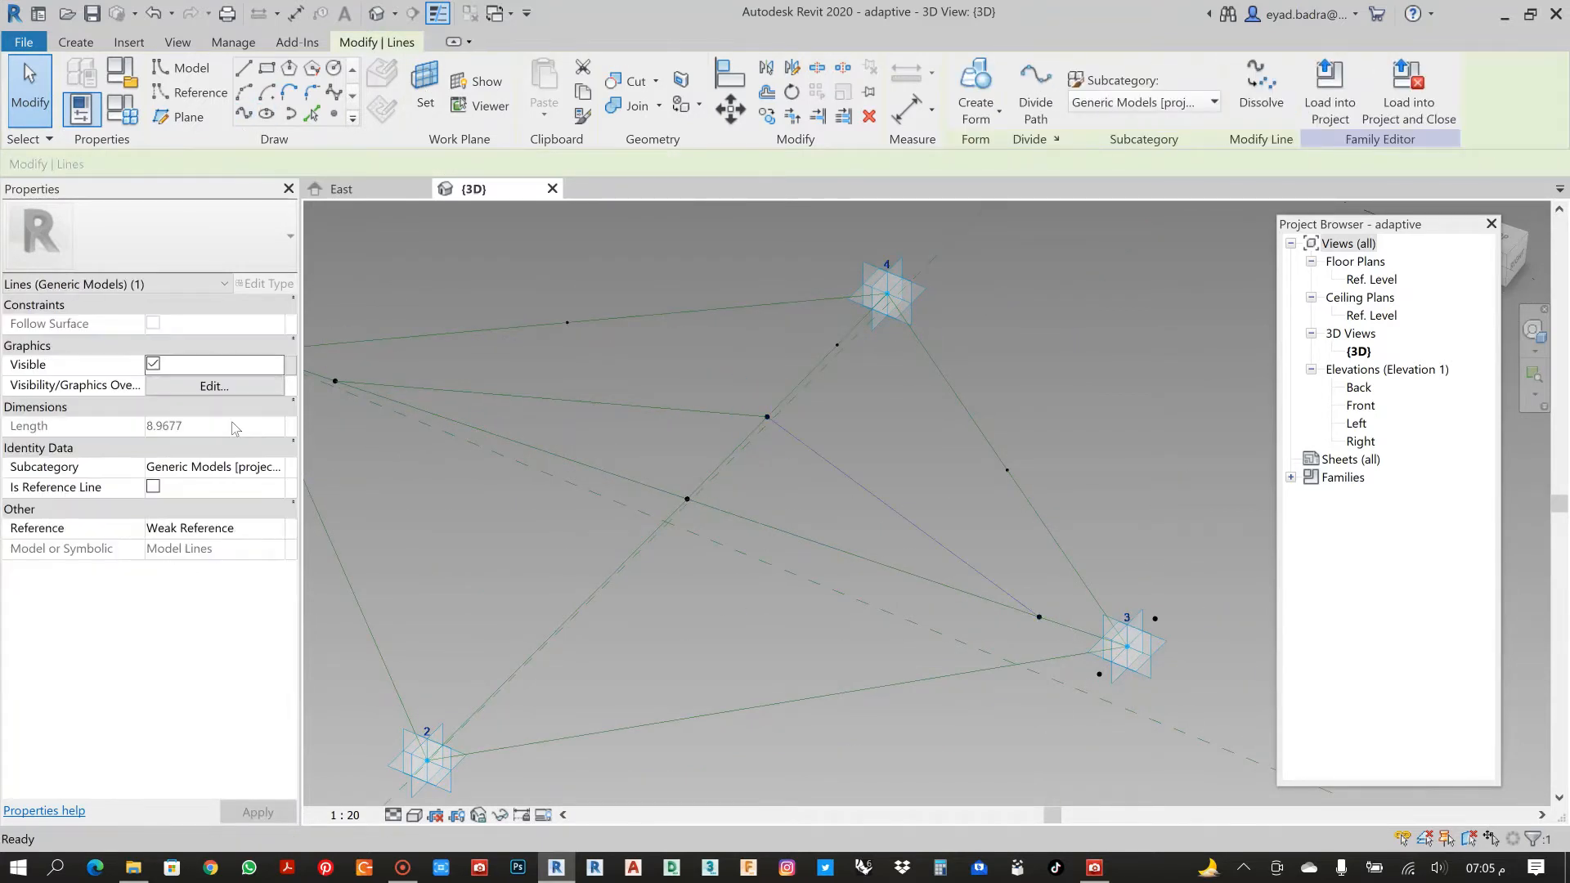
pyautogui.click(153, 487)
pyautogui.click(895, 417)
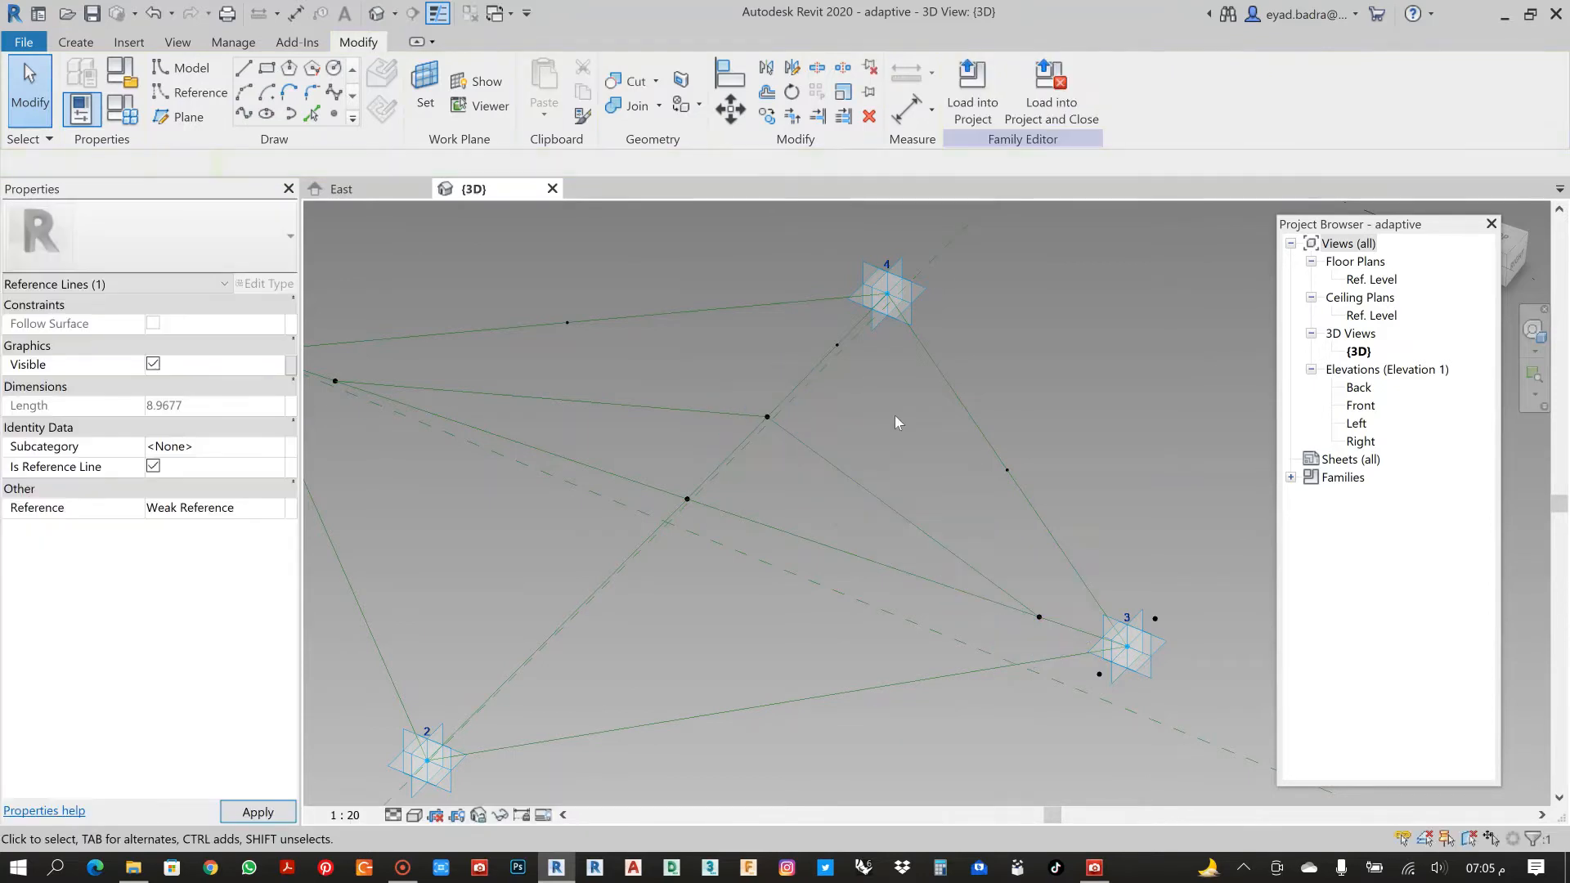
# Connect adaptive point 1 to the outer diagonal point near adaptive point 4 with a spline through points and make it a reference line.
pyautogui.keyDown('shift'); pyautogui.moveTo(895, 418); pyautogui.dragTo(1001, 453, button='middle'); pyautogui.keyUp('shift')
pyautogui.scroll(2, 783, 423)
pyautogui.moveTo(787, 429); pyautogui.dragTo(764, 425, button='middle')
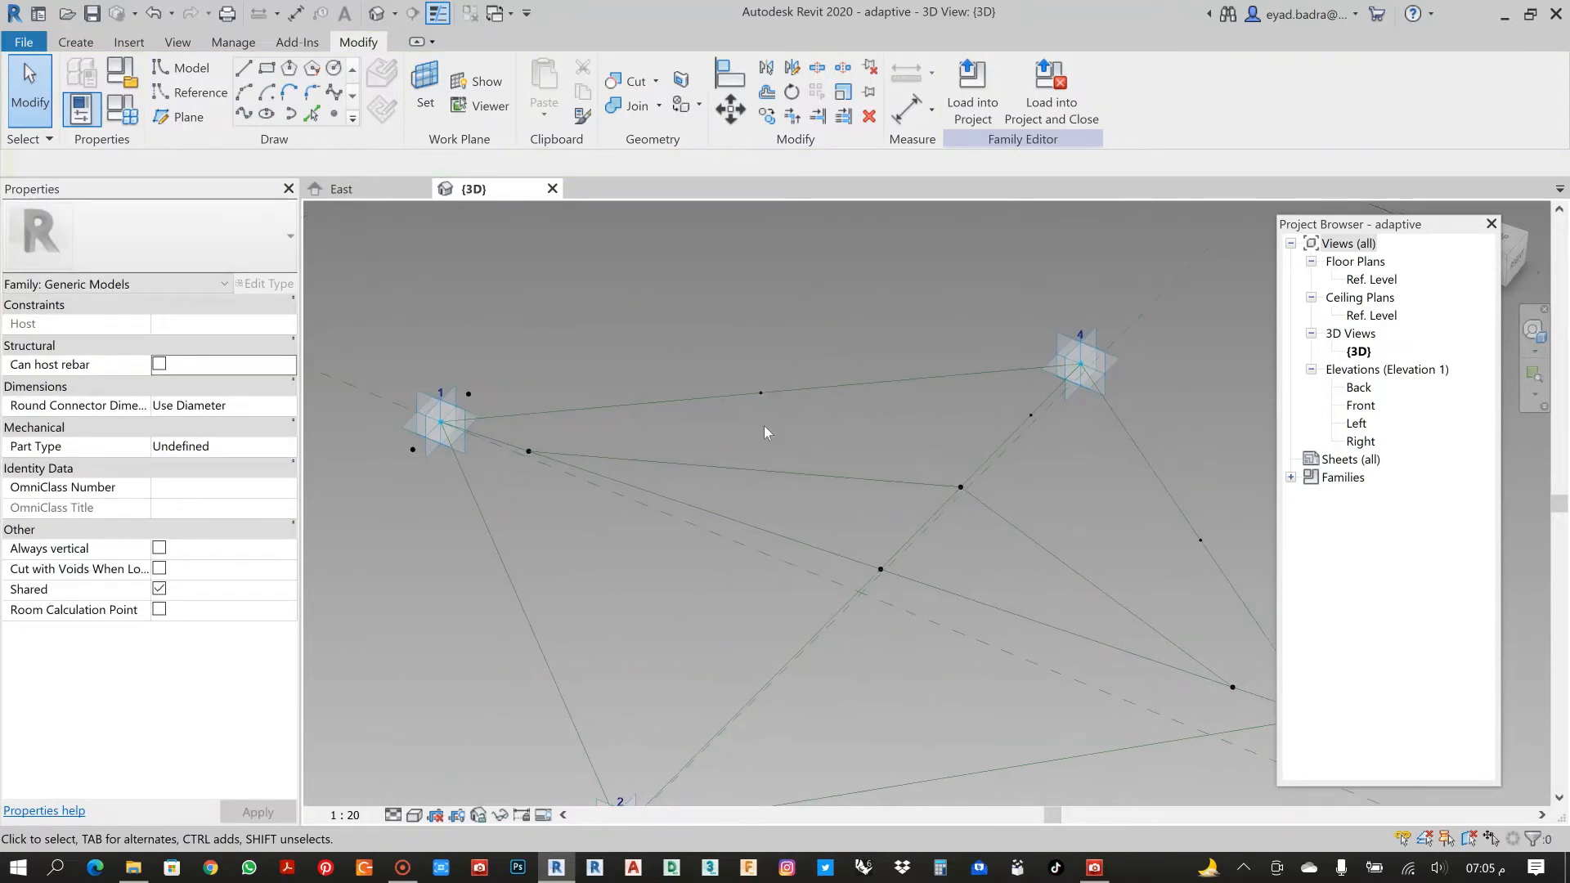
pyautogui.scroll(4, 444, 407)
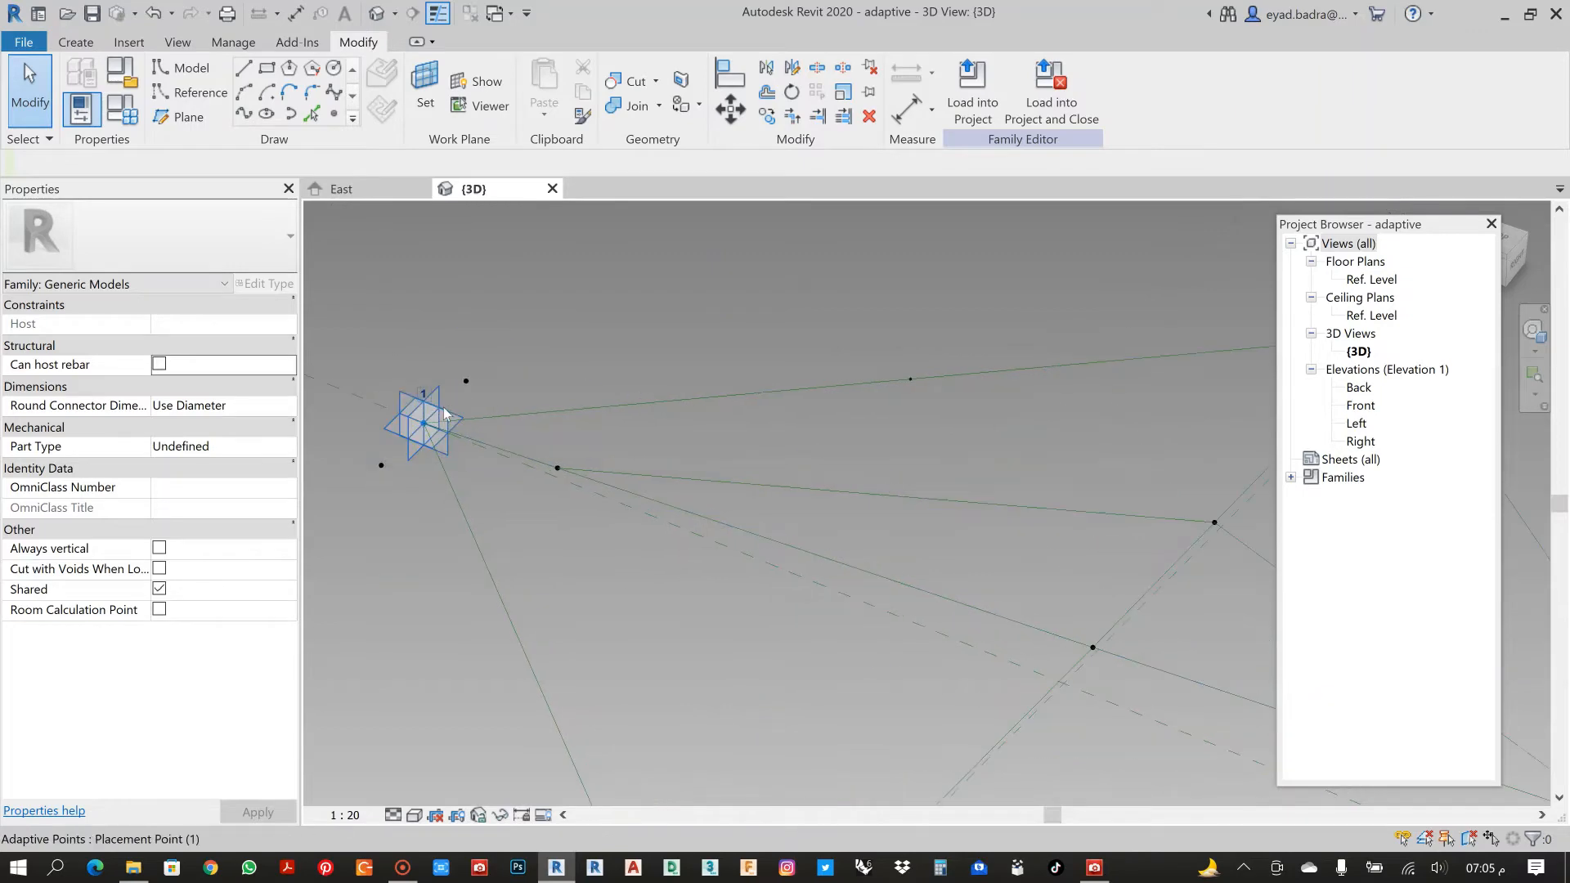
pyautogui.moveTo(373, 378); pyautogui.dragTo(459, 506)
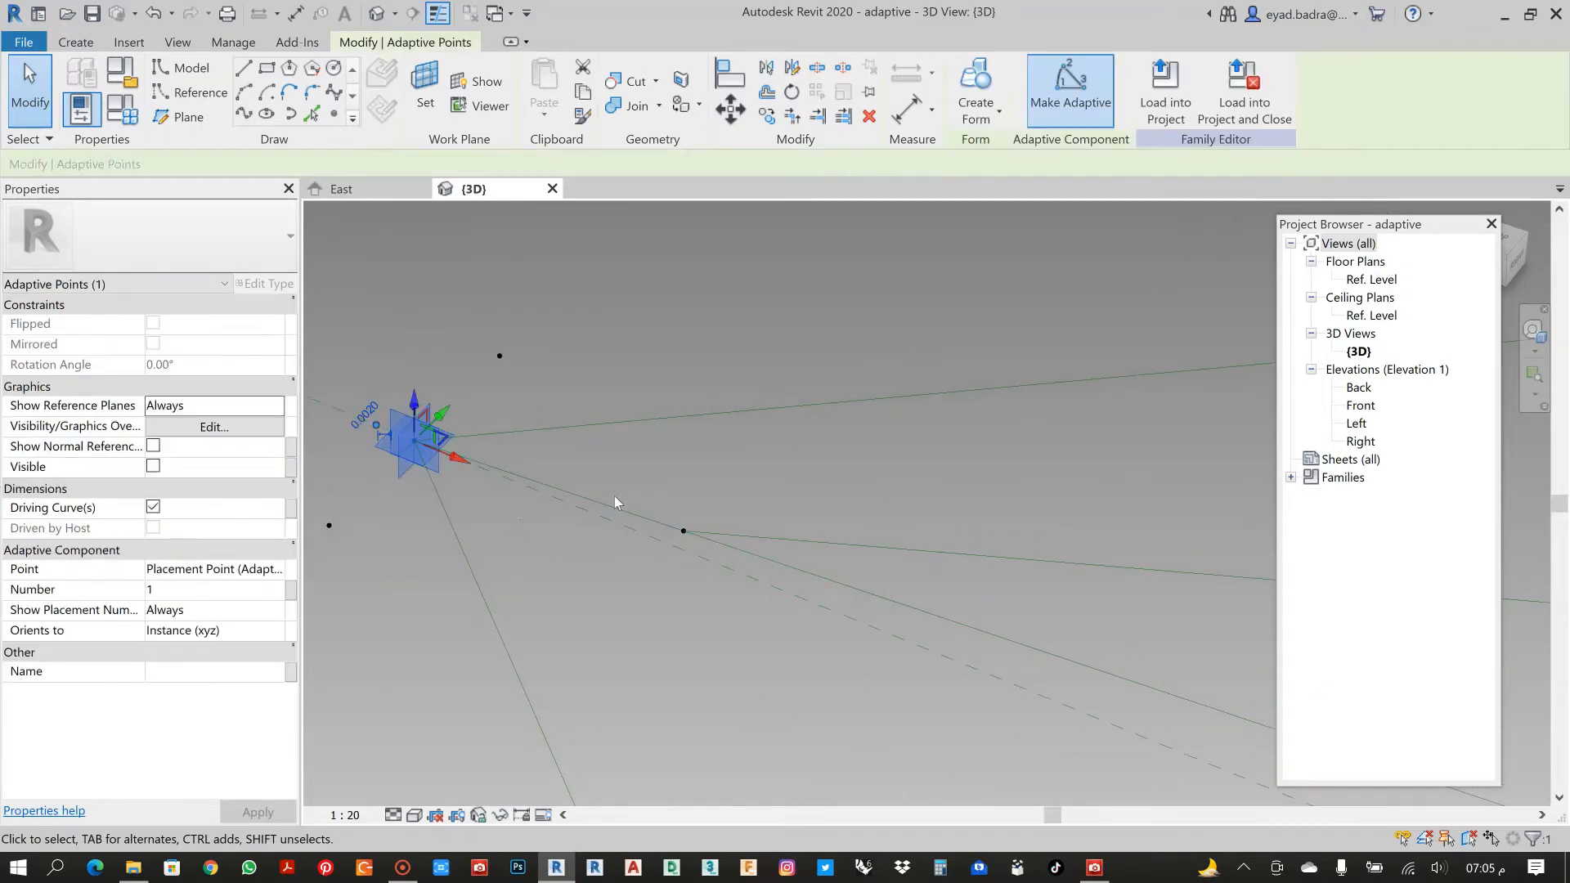
pyautogui.scroll(-3, 615, 496)
pyautogui.moveTo(615, 496); pyautogui.dragTo(465, 472, button='middle')
pyautogui.press('Tab')
pyautogui.scroll(-1, 959, 469)
pyautogui.moveTo(1195, 455); pyautogui.dragTo(1099, 438, button='middle')
pyautogui.keyDown('ctrl'); pyautogui.click(985, 406); pyautogui.keyUp('ctrl')
pyautogui.scroll(-1, 1006, 450)
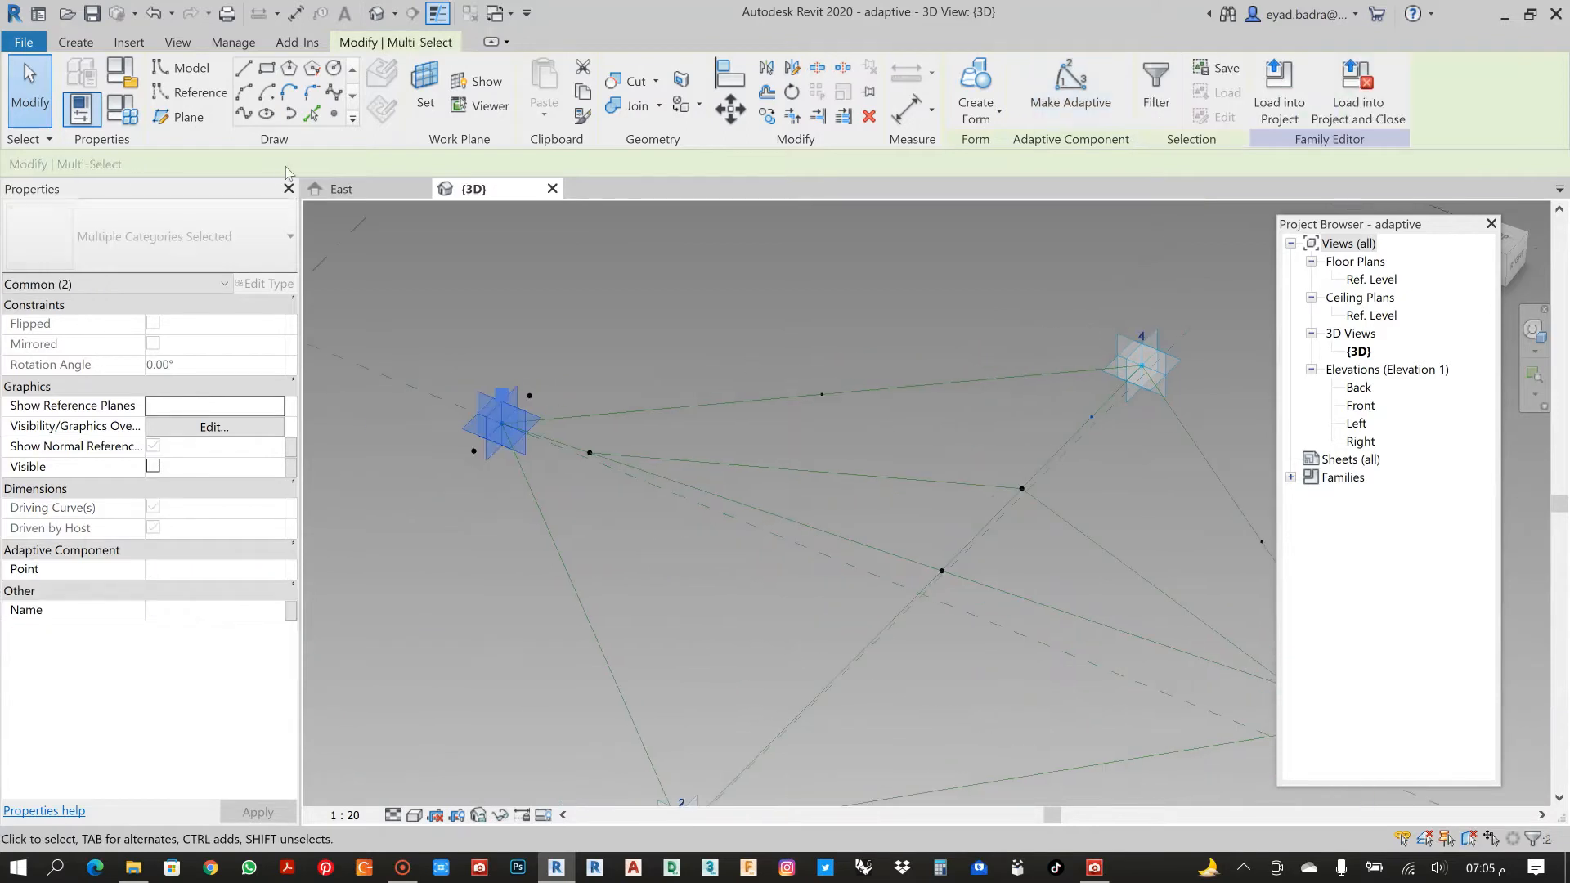
pyautogui.click(243, 114)
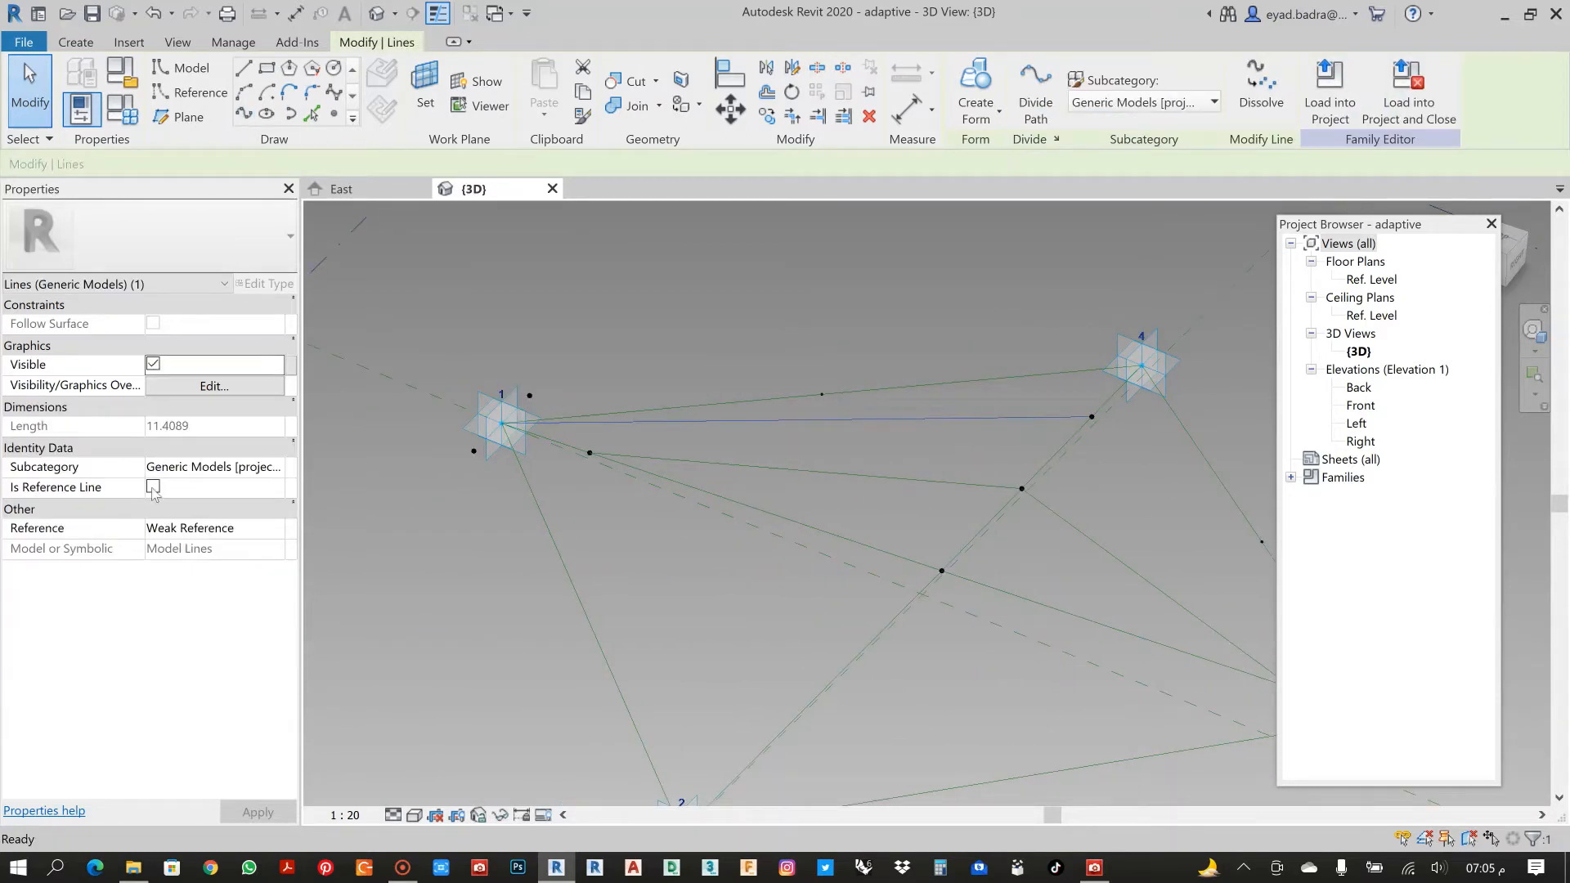
pyautogui.click(153, 487)
pyautogui.click(787, 298)
# Connect the outer diagonal point near adaptive point 4 to adaptive point 3 with a spline through points and make it a reference line.
pyautogui.scroll(-1, 1125, 440)
pyautogui.moveTo(1126, 440); pyautogui.dragTo(651, 253, button='middle')
pyautogui.scroll(2, 760, 335)
pyautogui.click(717, 325)
pyautogui.scroll(-1, 734, 357)
pyautogui.scroll(2, 955, 552)
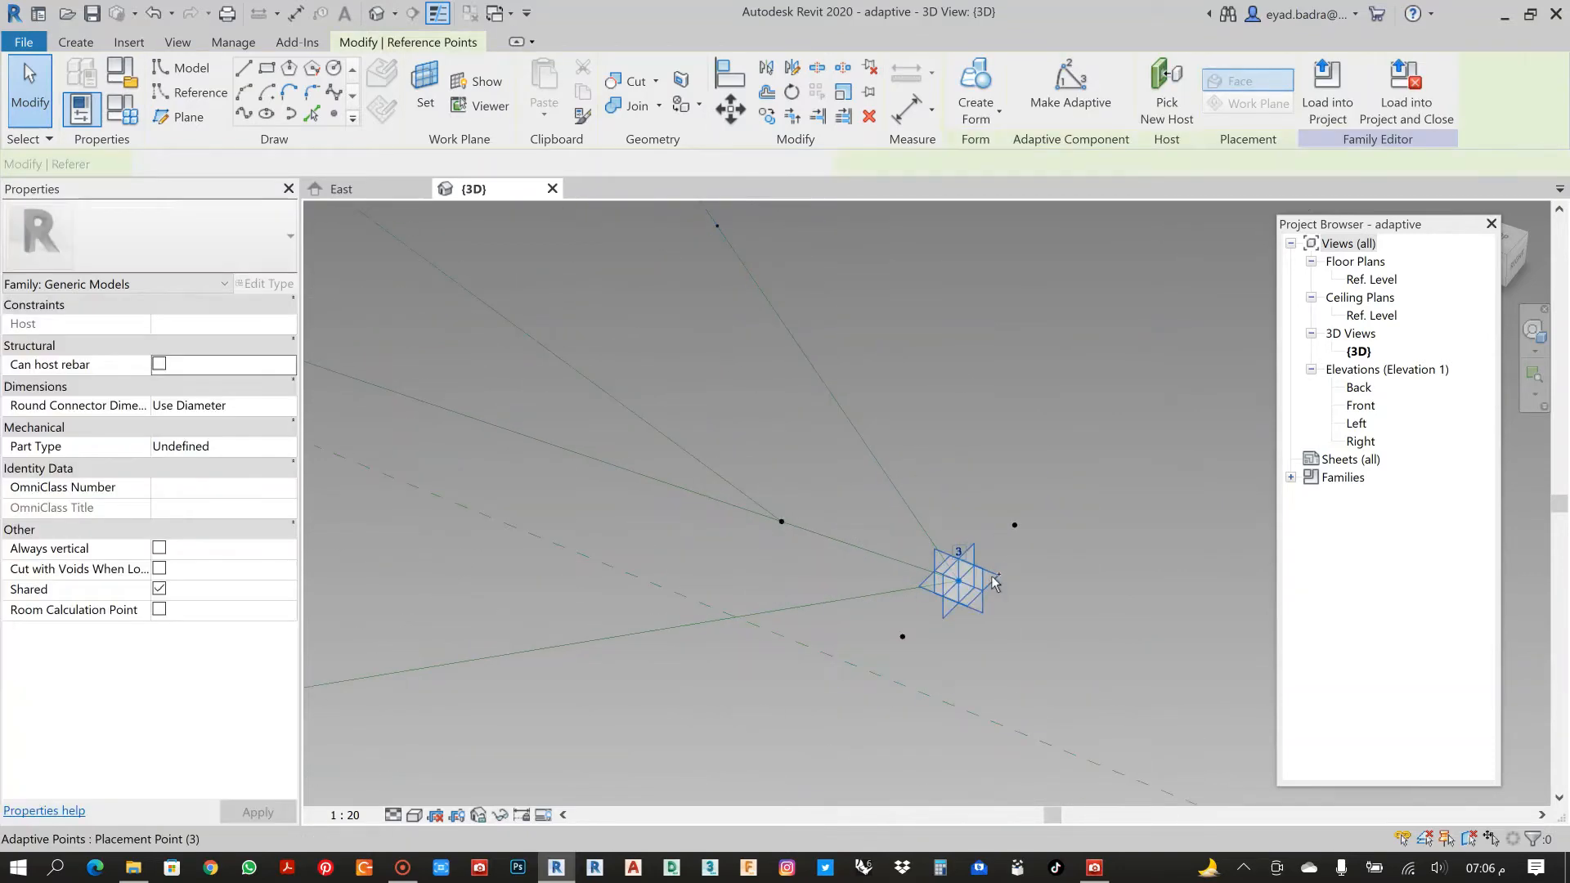
pyautogui.keyDown('ctrl'); pyautogui.click(994, 583); pyautogui.keyUp('ctrl')
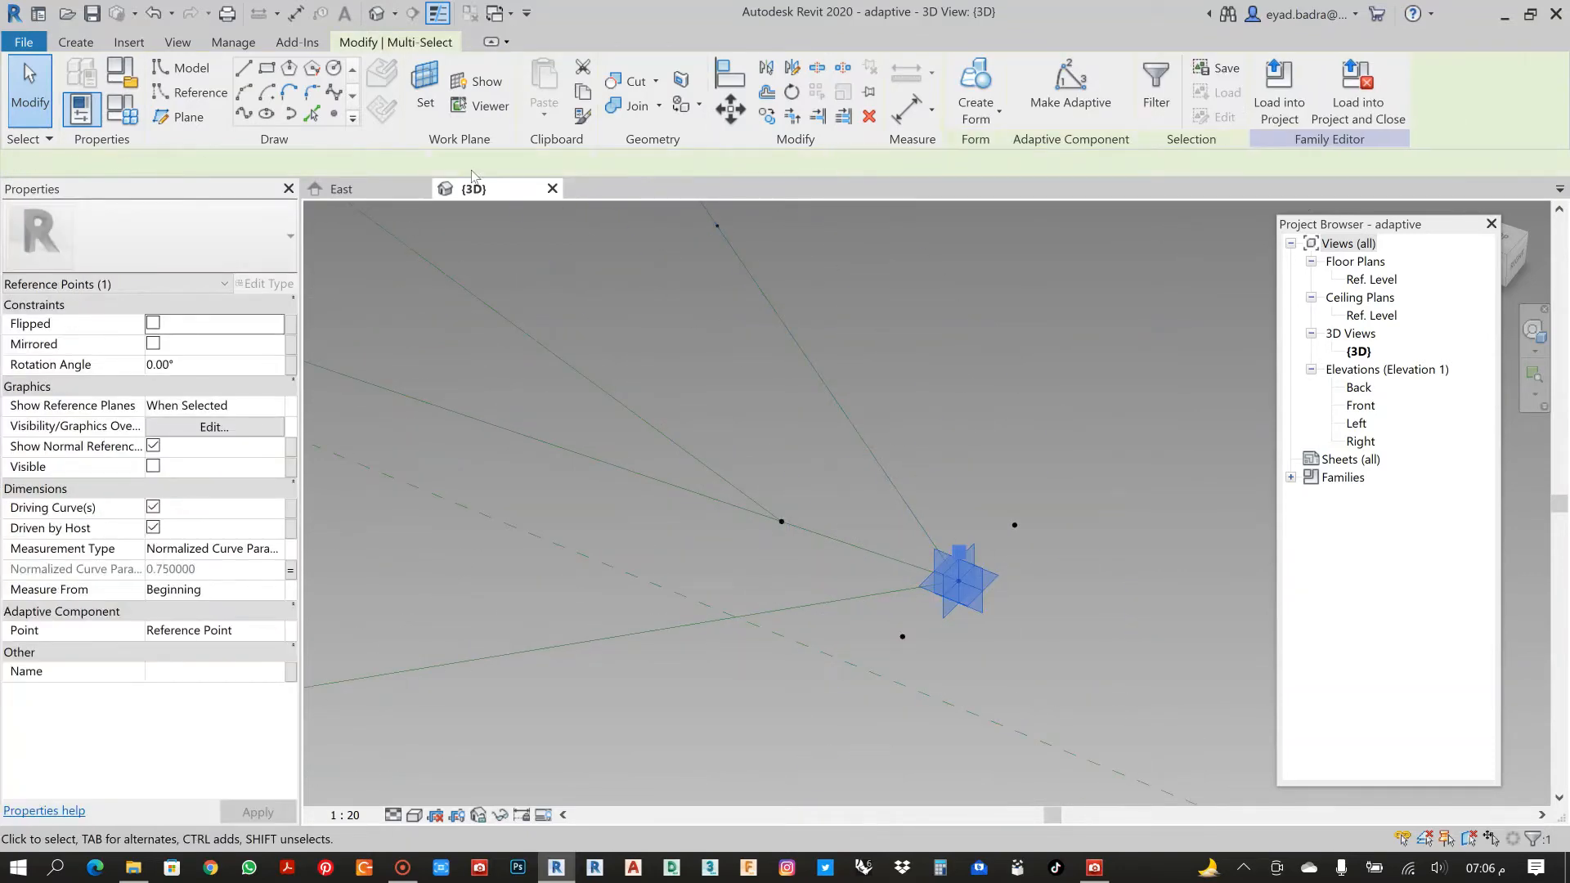
pyautogui.click(245, 116)
pyautogui.scroll(-2, 792, 473)
pyautogui.moveTo(734, 475); pyautogui.dragTo(1031, 618, button='middle')
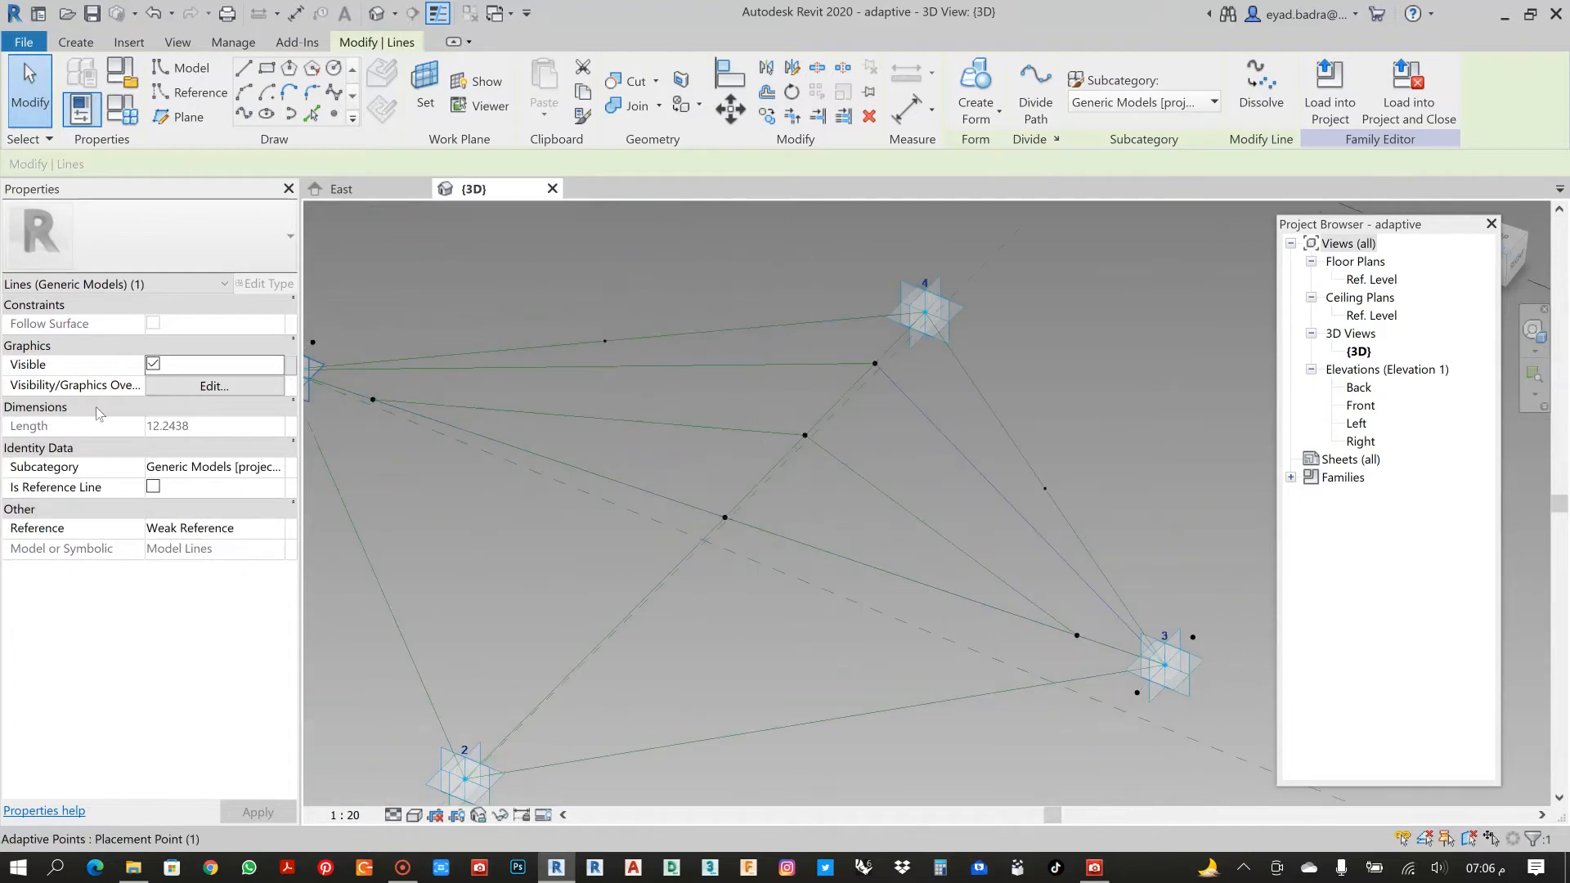
pyautogui.click(153, 487)
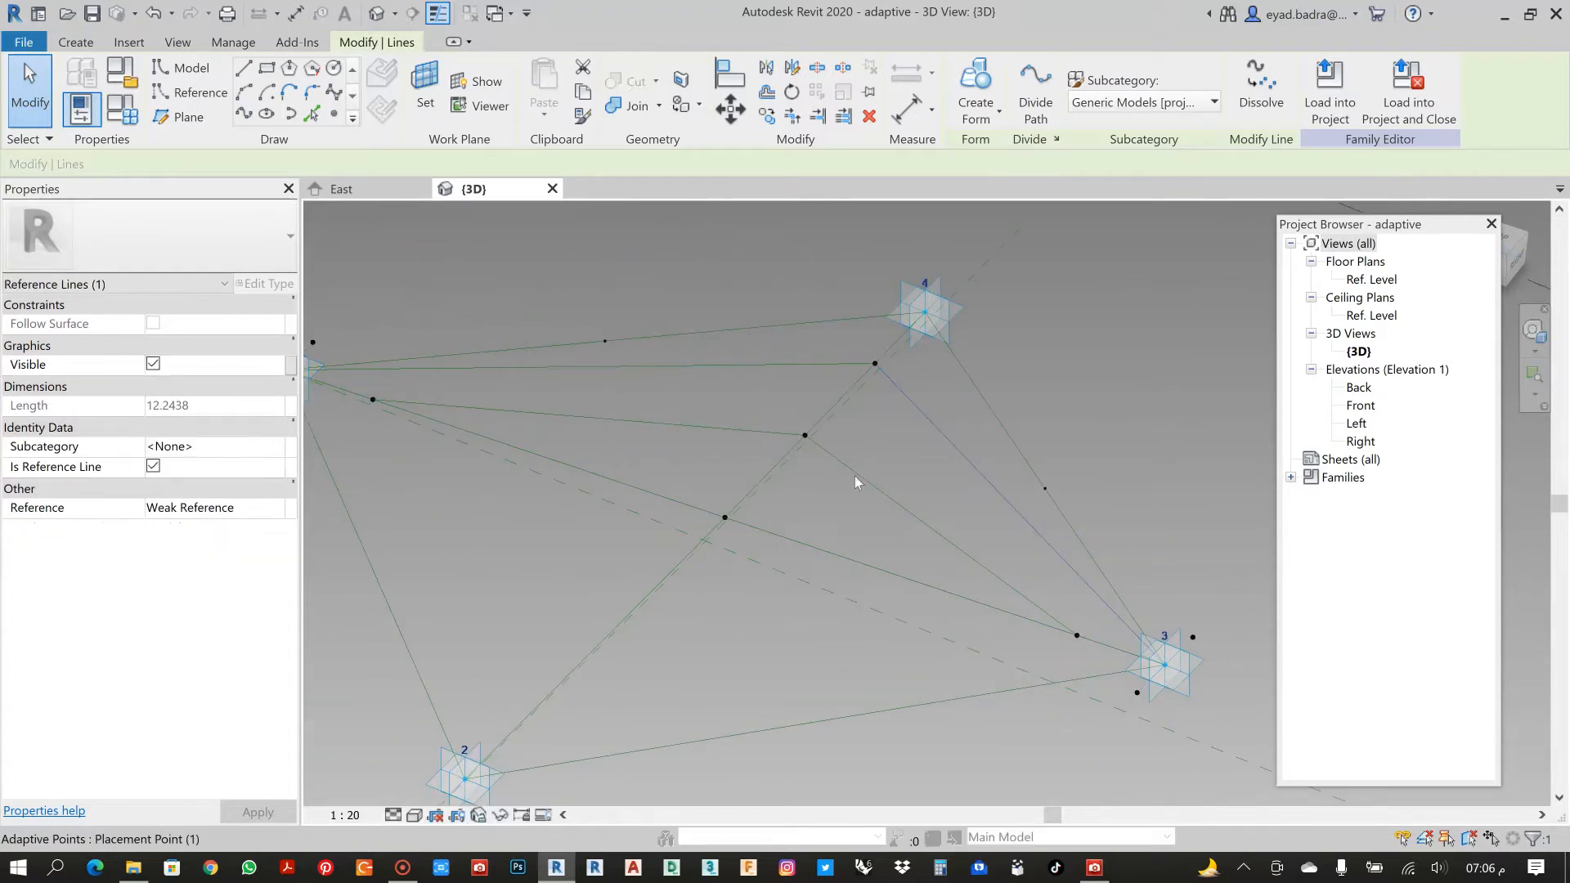
pyautogui.click(1106, 361)
pyautogui.scroll(-1, 1096, 363)
pyautogui.moveTo(1089, 363); pyautogui.dragTo(1076, 358, button='middle')
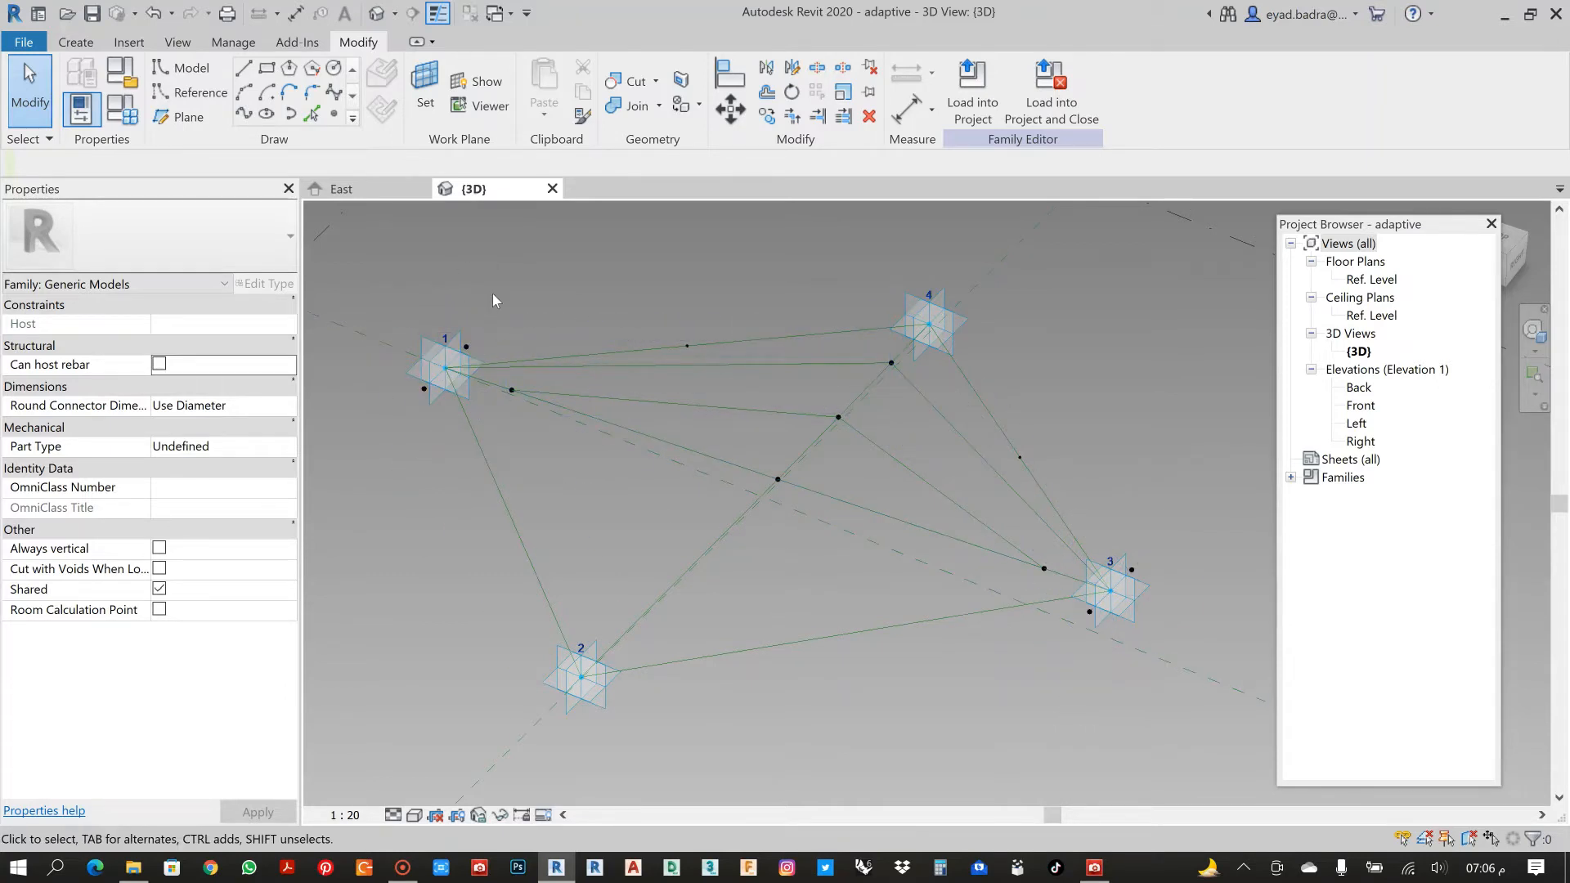
# Connect the upper offset point beside adaptive point 1 to the outer diagonal point near adaptive point 4 with a spline and make it a reference line.
pyautogui.scroll(3, 471, 340)
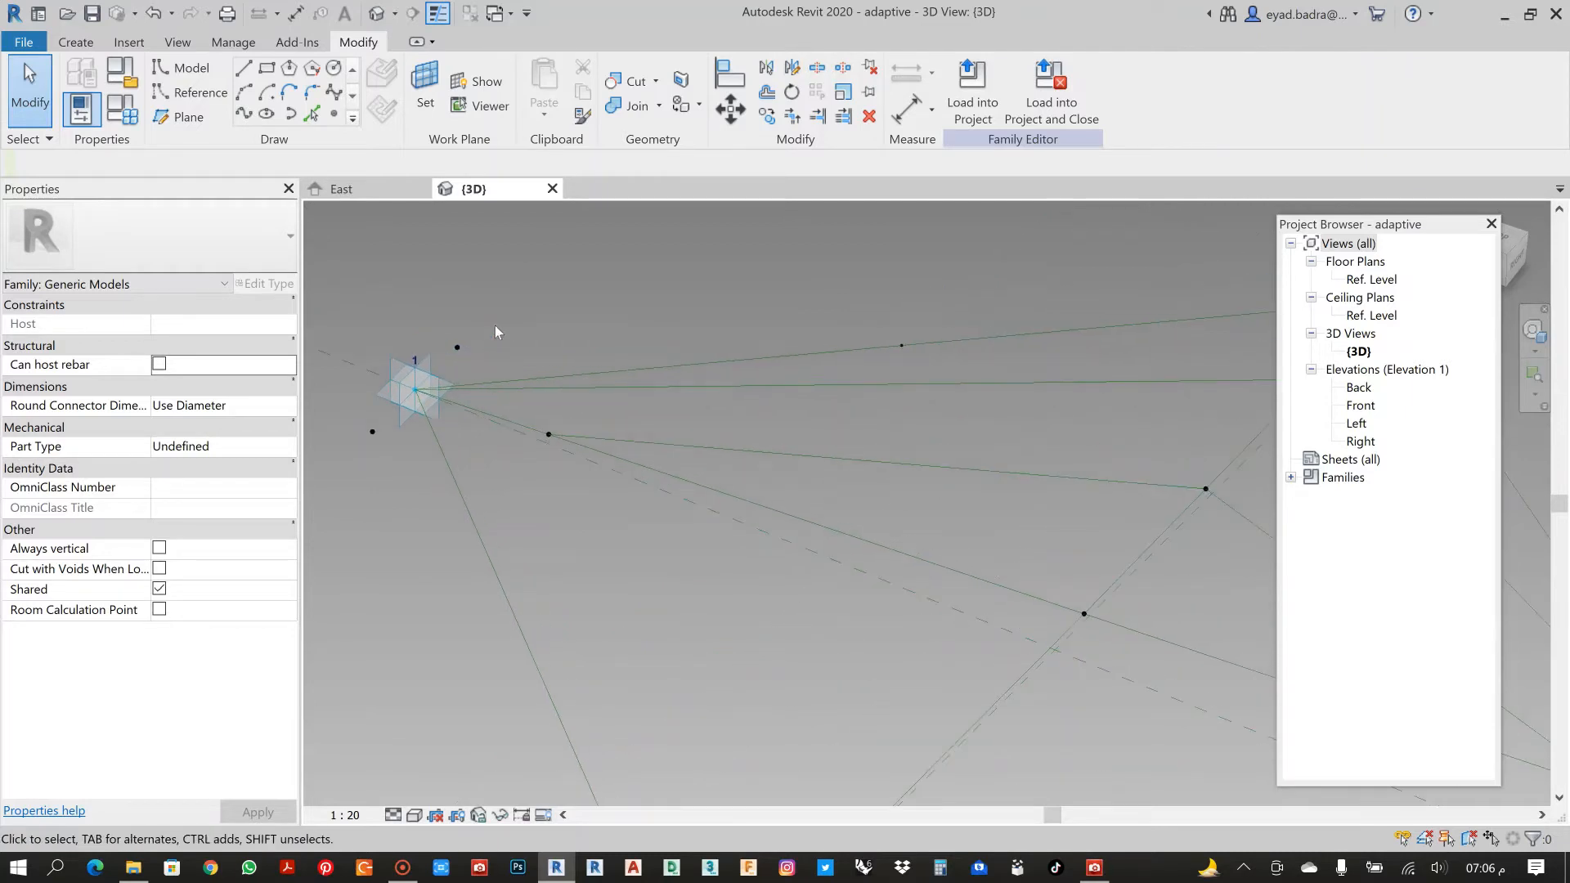
pyautogui.scroll(-3, 459, 347)
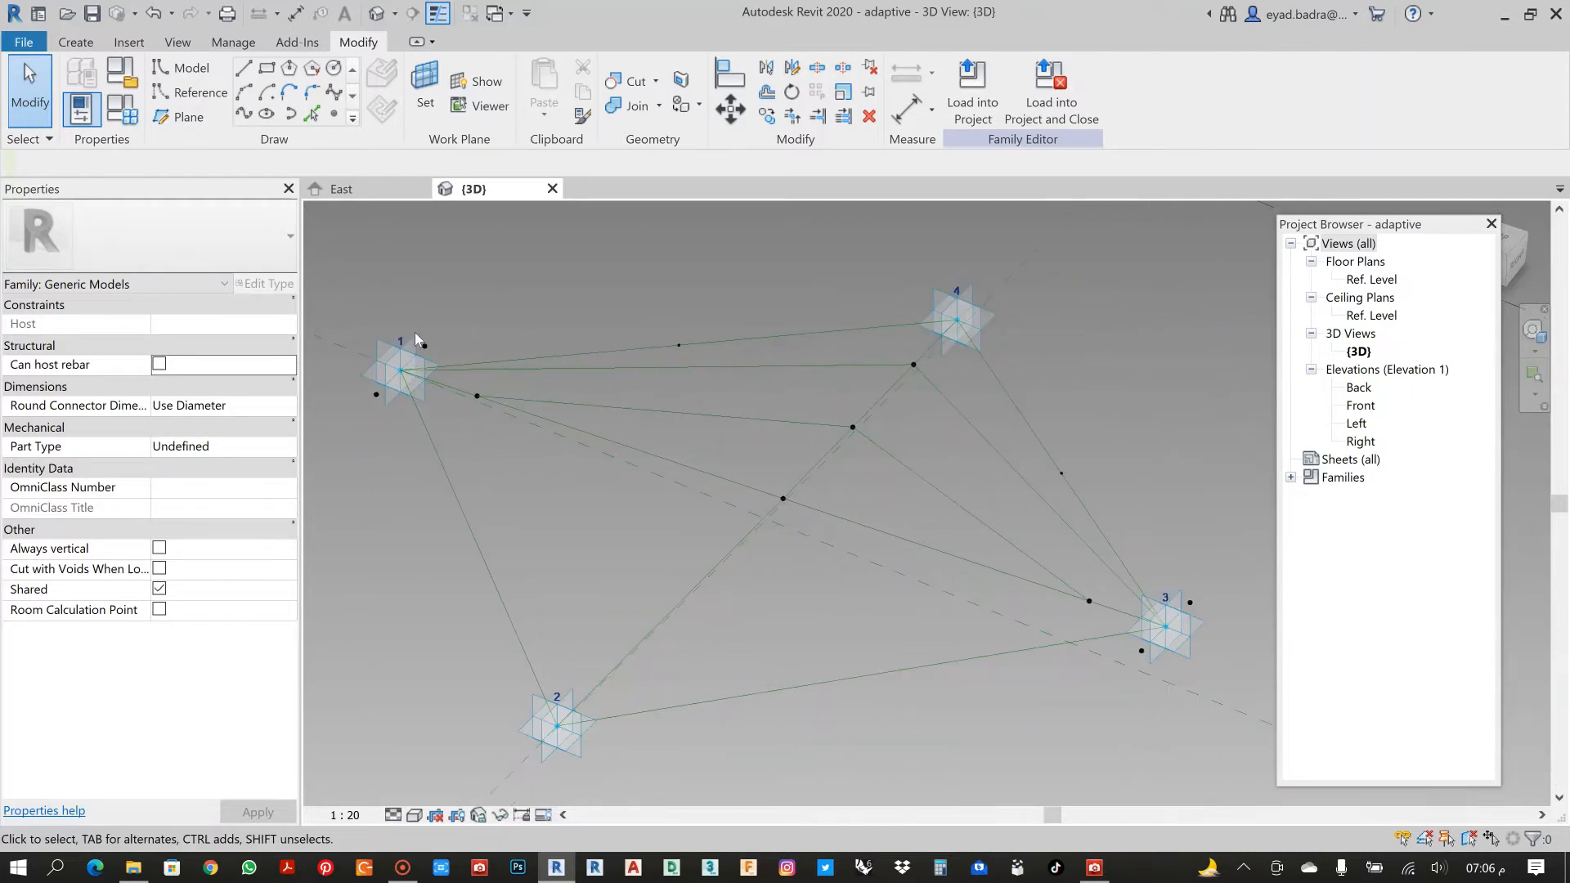
pyautogui.scroll(3, 417, 340)
pyautogui.moveTo(419, 344); pyautogui.dragTo(494, 398)
pyautogui.scroll(-5, 700, 338)
pyautogui.scroll(3, 1085, 358)
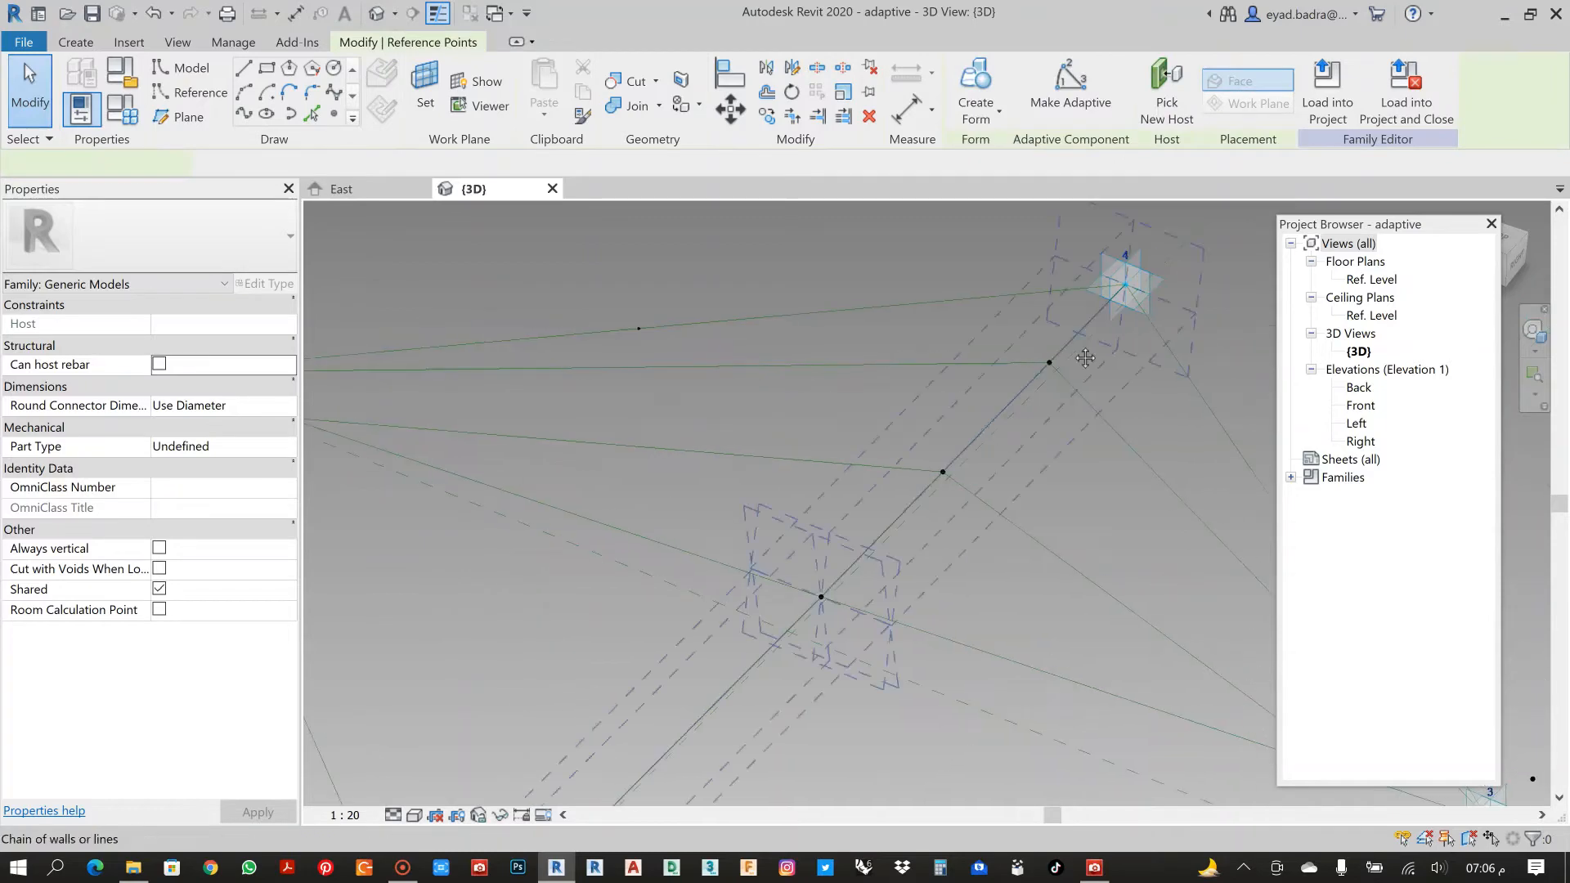
pyautogui.moveTo(1085, 357); pyautogui.dragTo(877, 363, button='middle')
pyautogui.scroll(2, 882, 350)
pyautogui.keyDown('ctrl'); pyautogui.moveTo(812, 346); pyautogui.dragTo(974, 424); pyautogui.keyUp('ctrl')
pyautogui.scroll(-5, 965, 415)
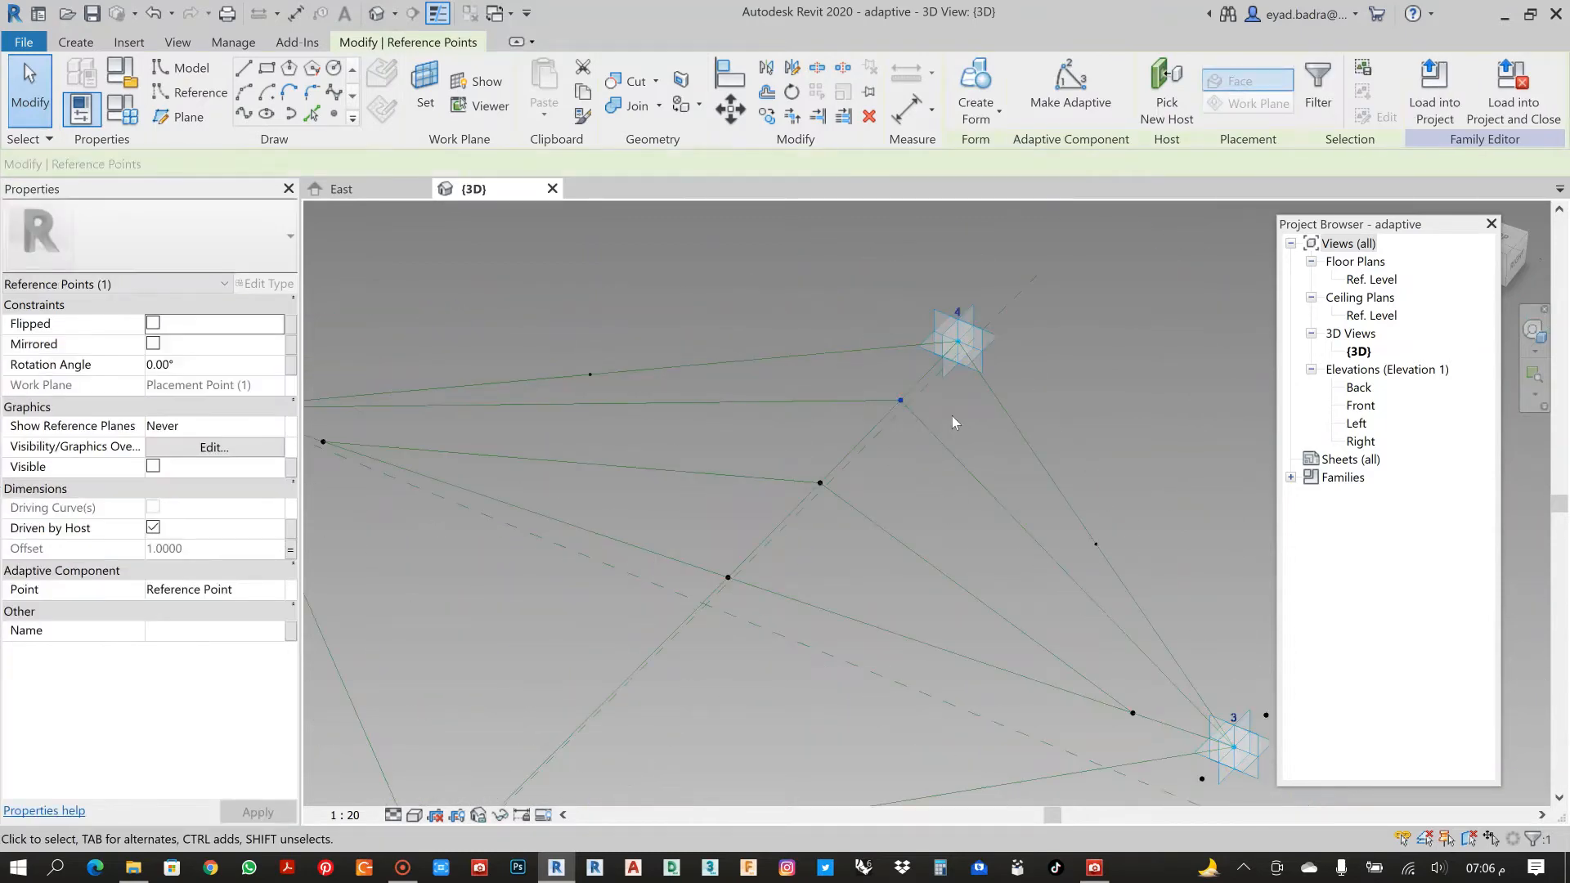
pyautogui.moveTo(952, 415); pyautogui.dragTo(985, 434, button='middle')
pyautogui.click(245, 115)
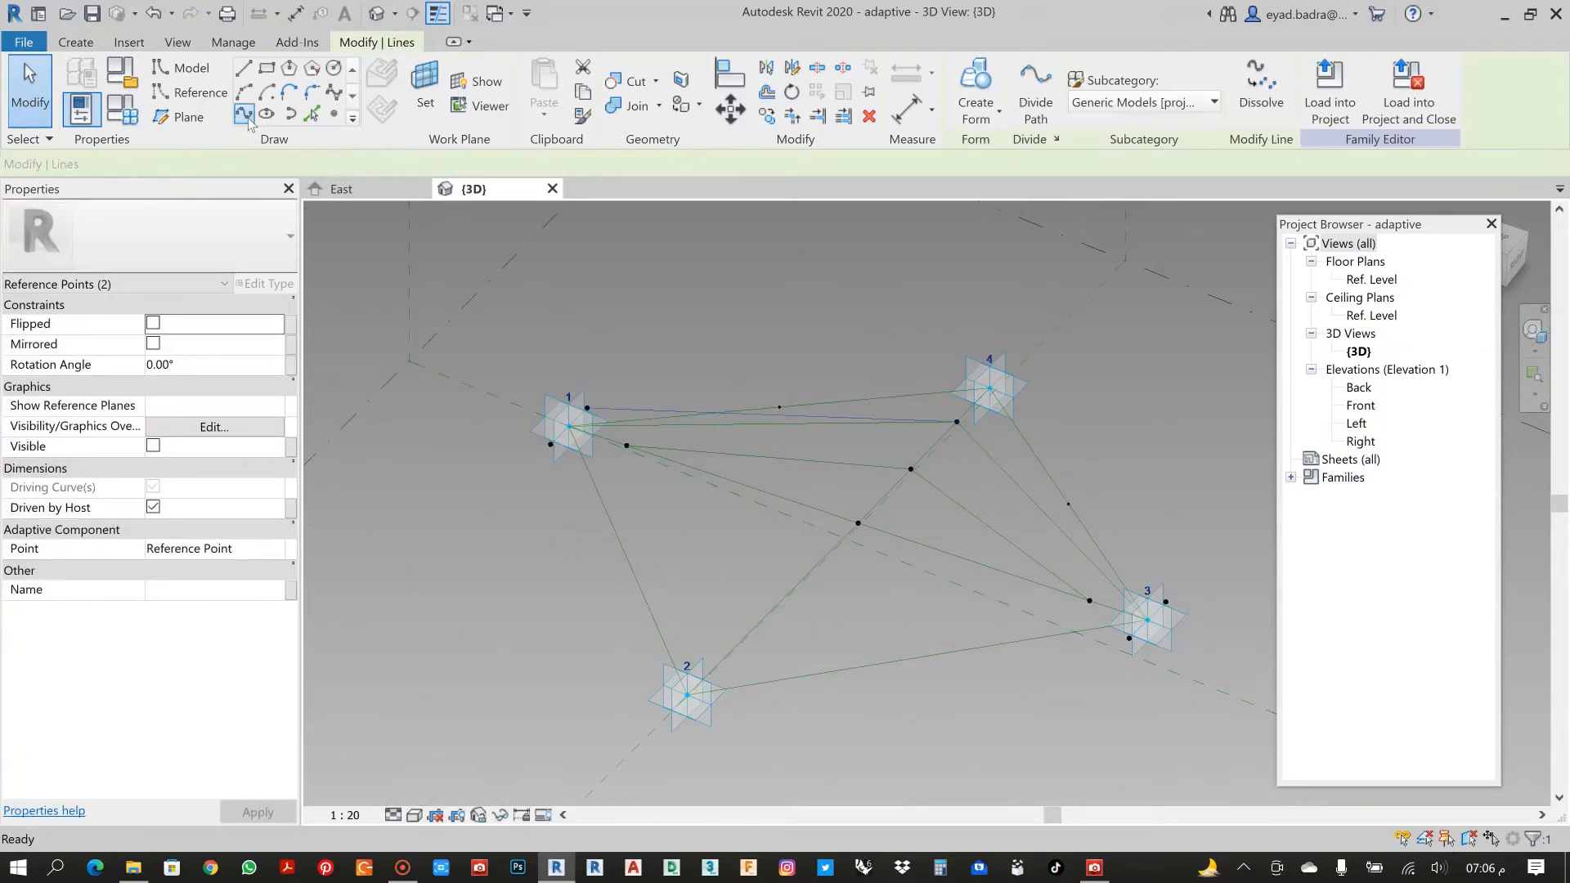
pyautogui.click(154, 488)
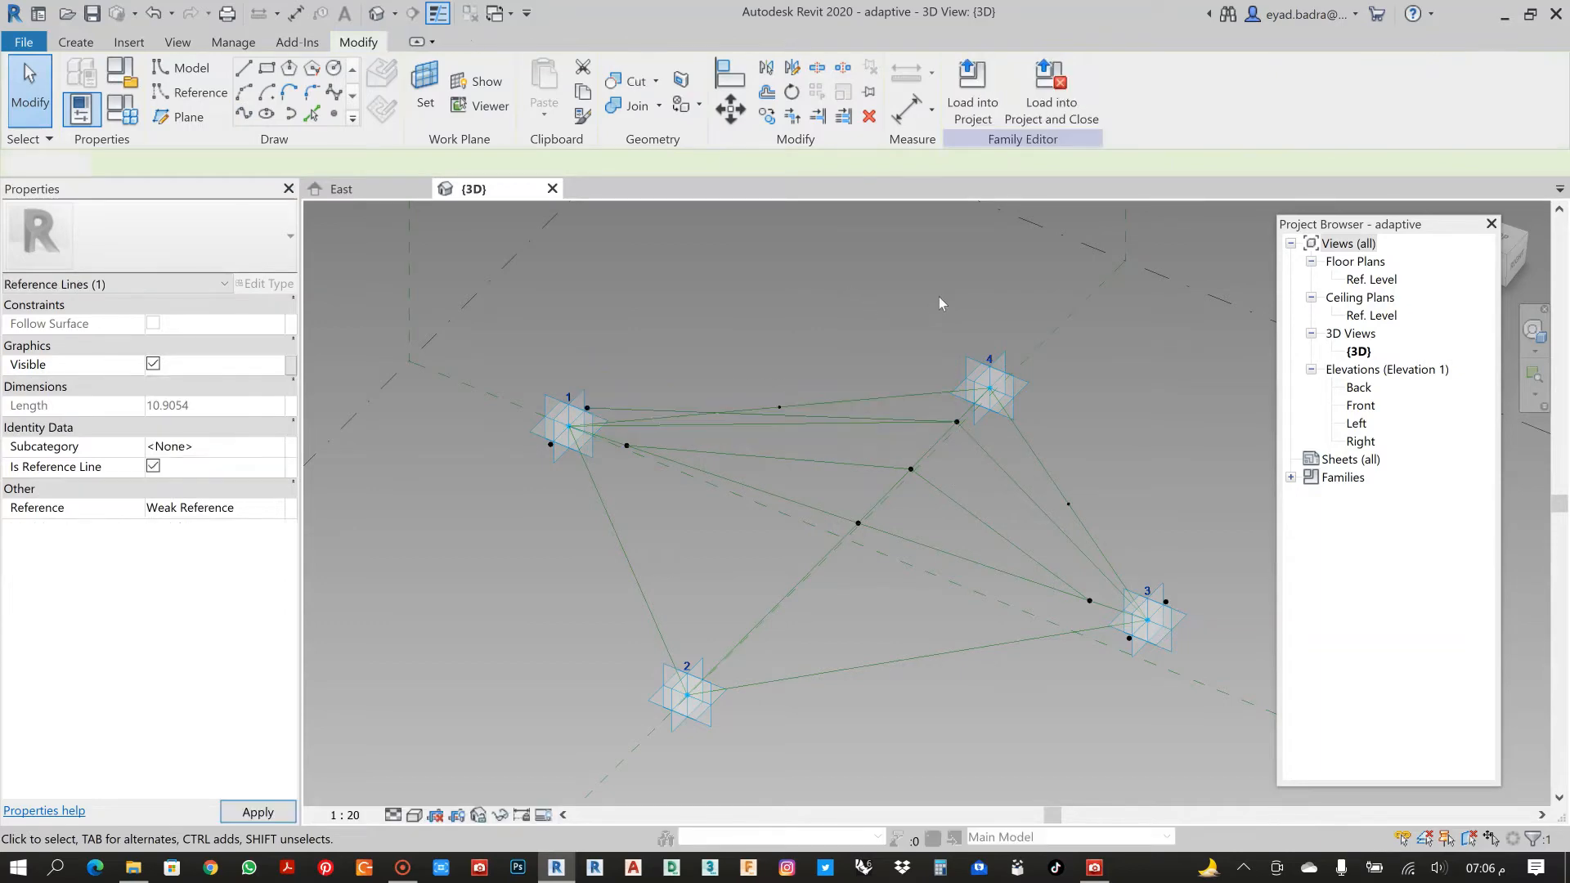
# Connect the outer diagonal point near adaptive point 4 to the upper offset point beside adaptive point 3 with a spline and make it a reference line.
pyautogui.moveTo(939, 297); pyautogui.dragTo(784, 299, button='middle')
pyautogui.scroll(3, 774, 441)
pyautogui.click(774, 434)
pyautogui.scroll(1, 774, 434)
pyautogui.click(756, 489)
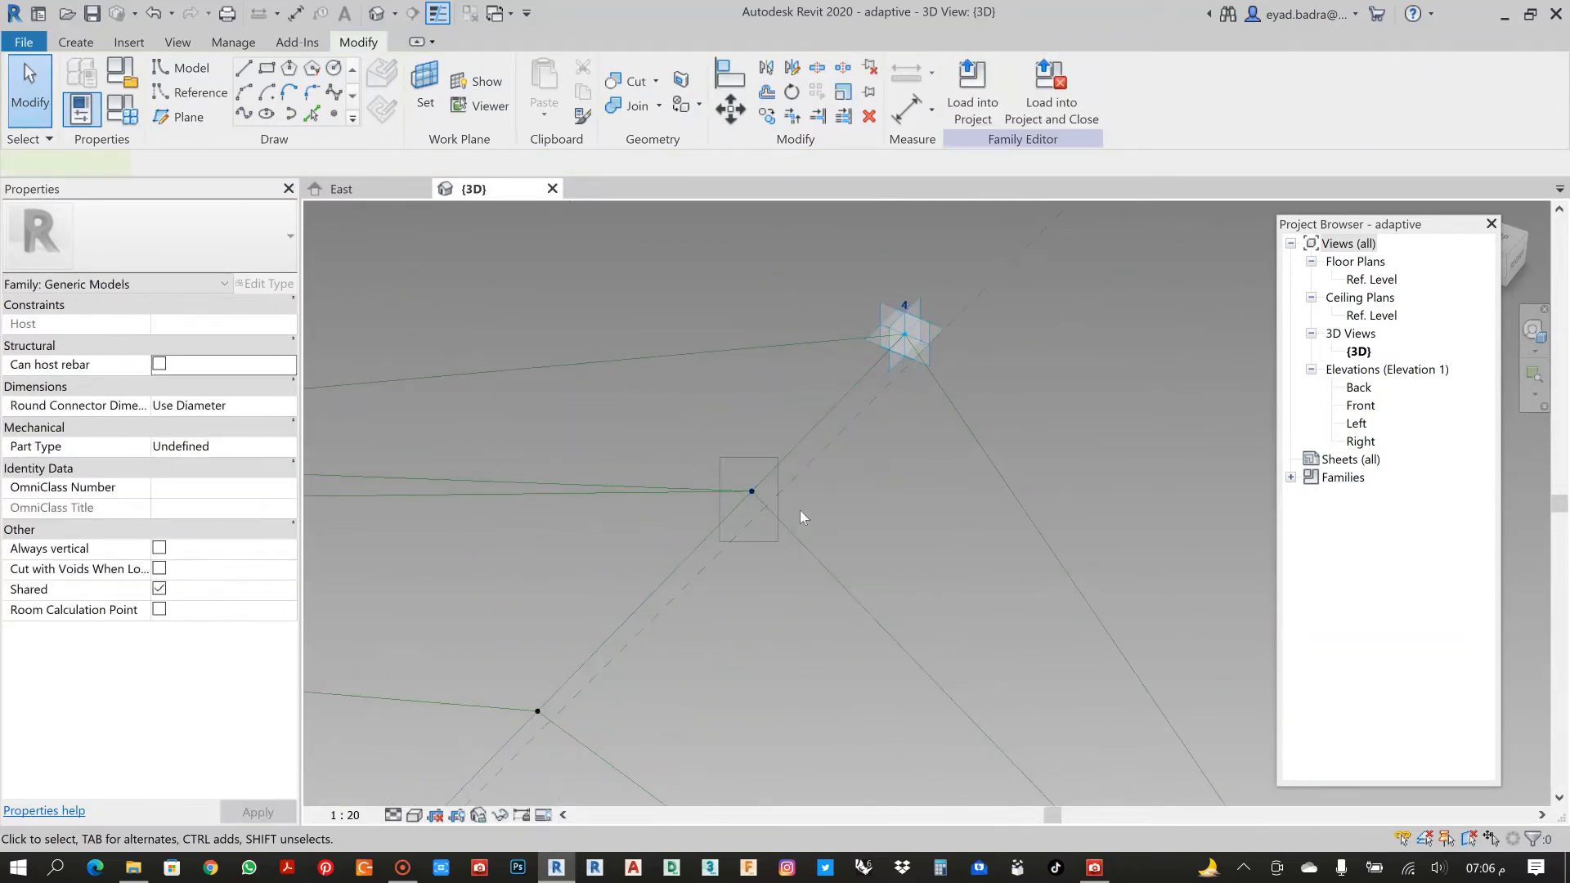
pyautogui.scroll(-6, 799, 511)
pyautogui.moveTo(925, 494); pyautogui.dragTo(708, 288, button='middle')
pyautogui.scroll(3, 874, 598)
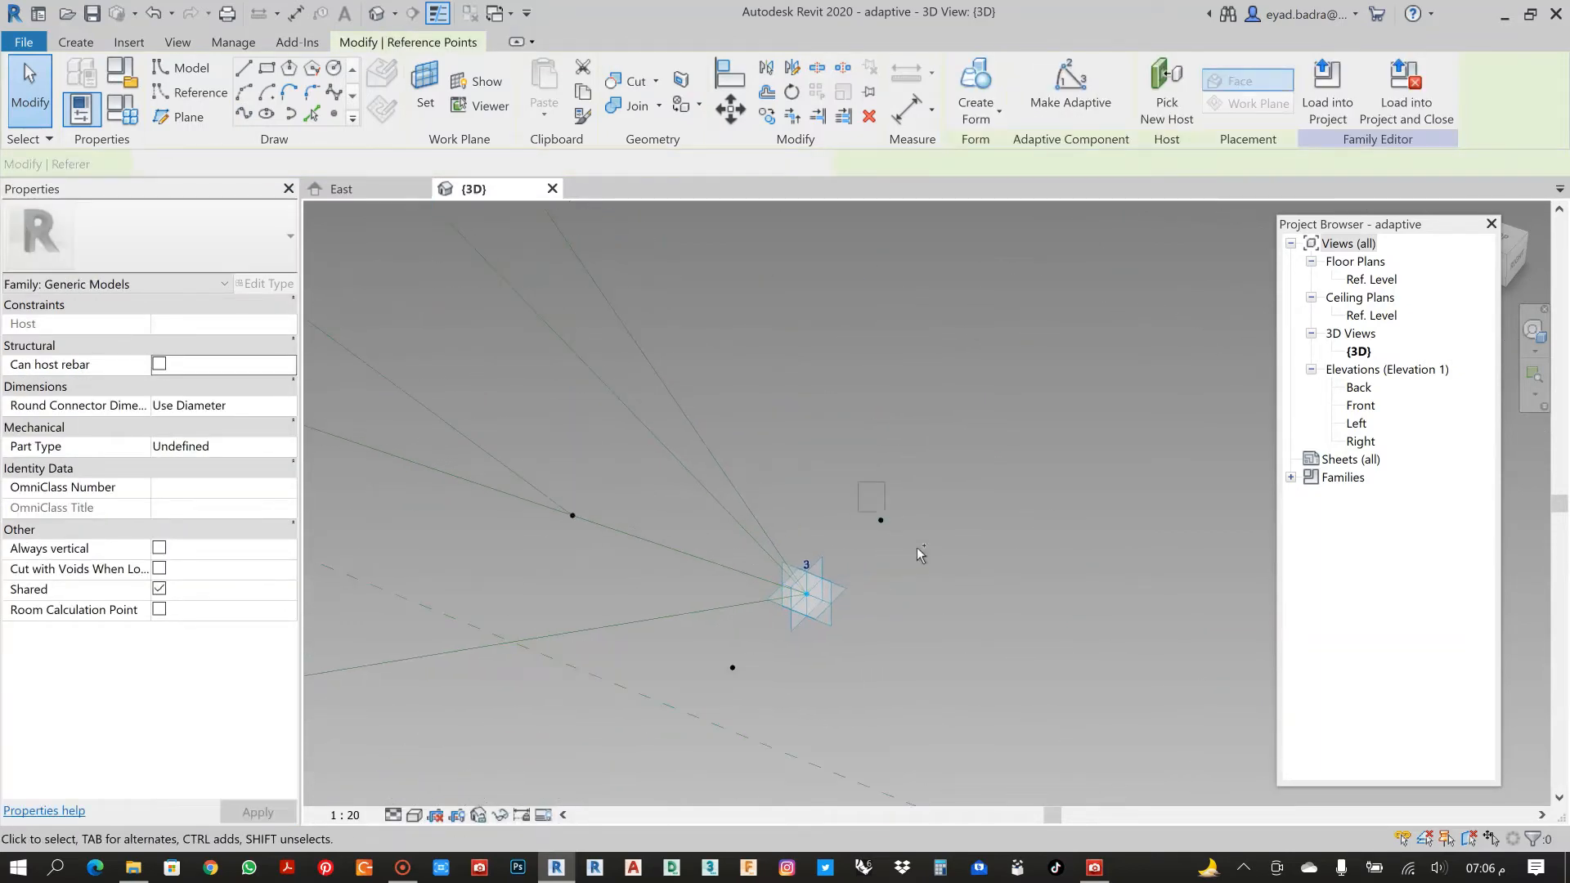
pyautogui.scroll(-4, 903, 458)
pyautogui.moveTo(992, 455); pyautogui.dragTo(1103, 554, button='middle')
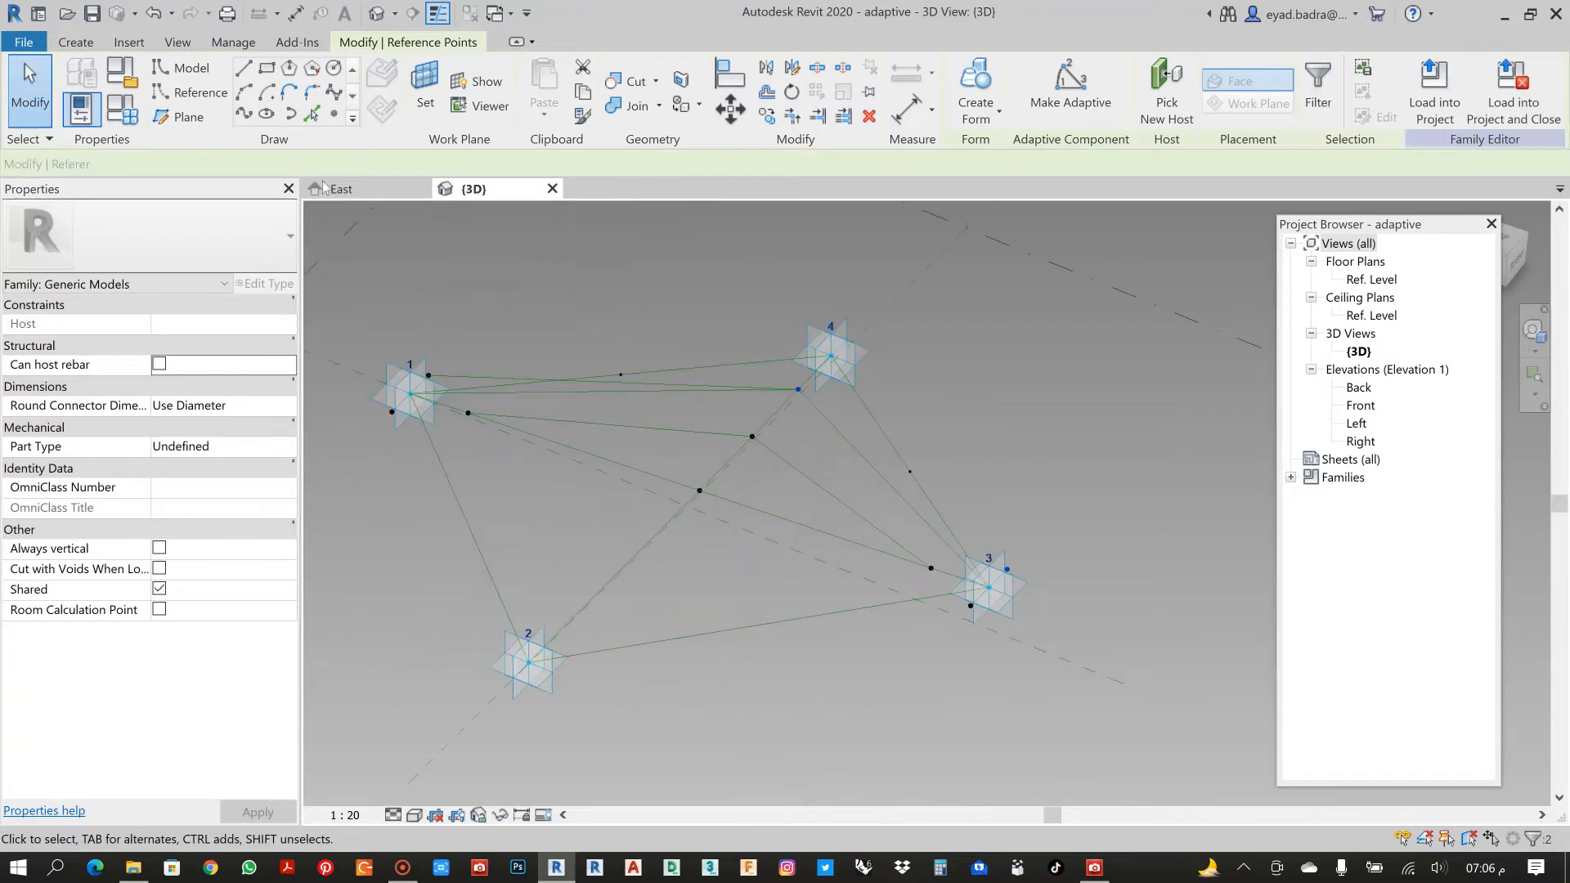
pyautogui.click(244, 113)
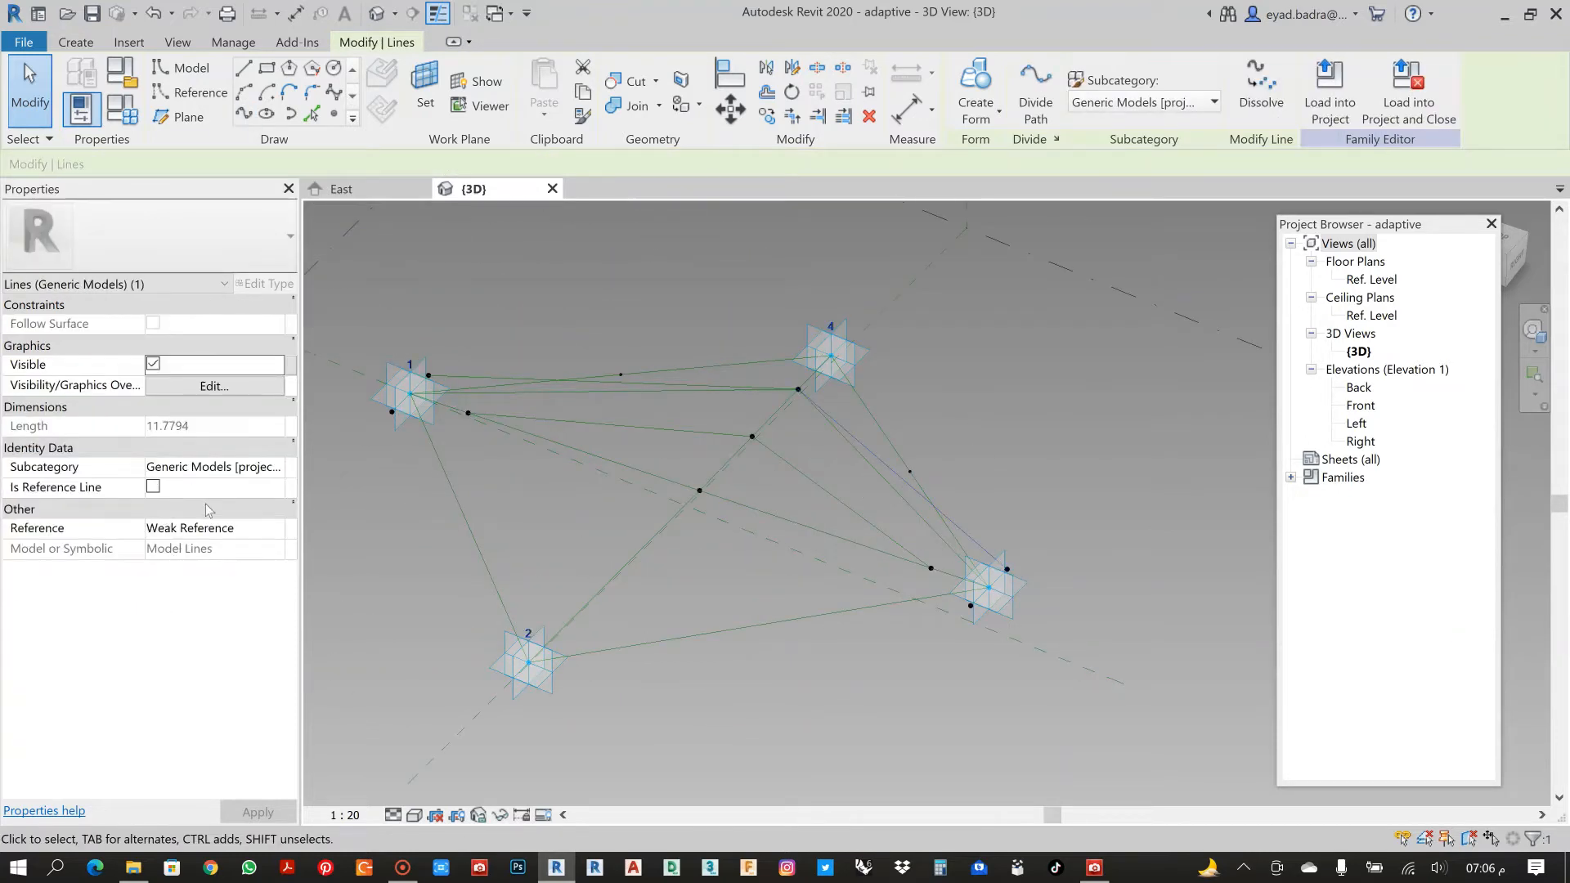
pyautogui.click(153, 487)
pyautogui.click(1068, 395)
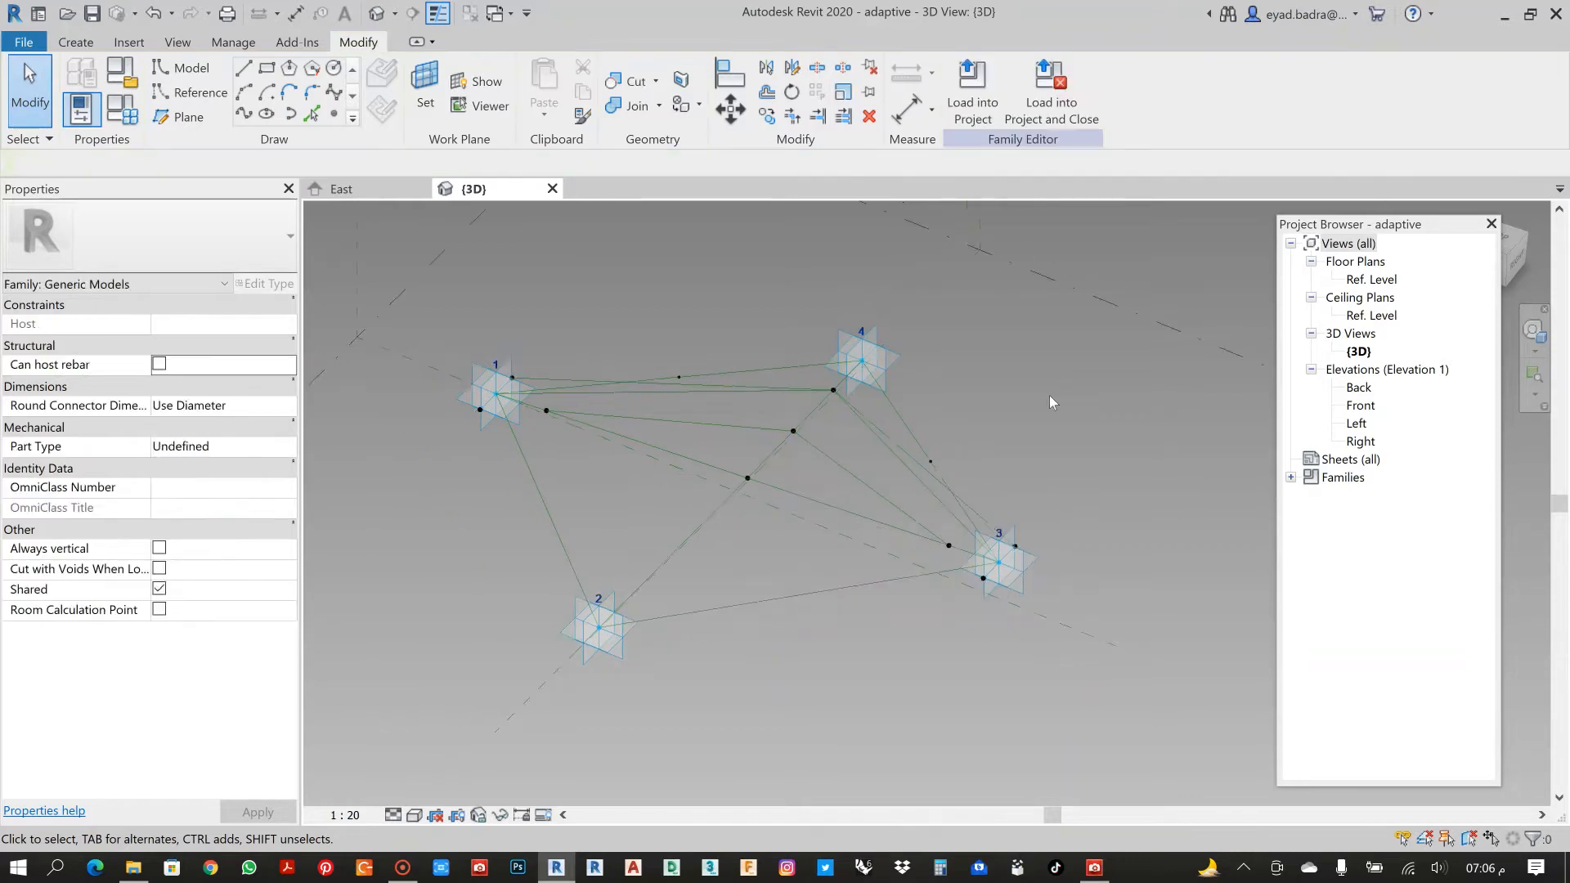
# Place reference points at the midpoints of the two reference lines that meet at the inner point on the 2–4 diagonal.
pyautogui.scroll(-2, 1048, 395)
pyautogui.scroll(3, 777, 343)
pyautogui.moveTo(793, 363); pyautogui.dragTo(700, 301, button='middle')
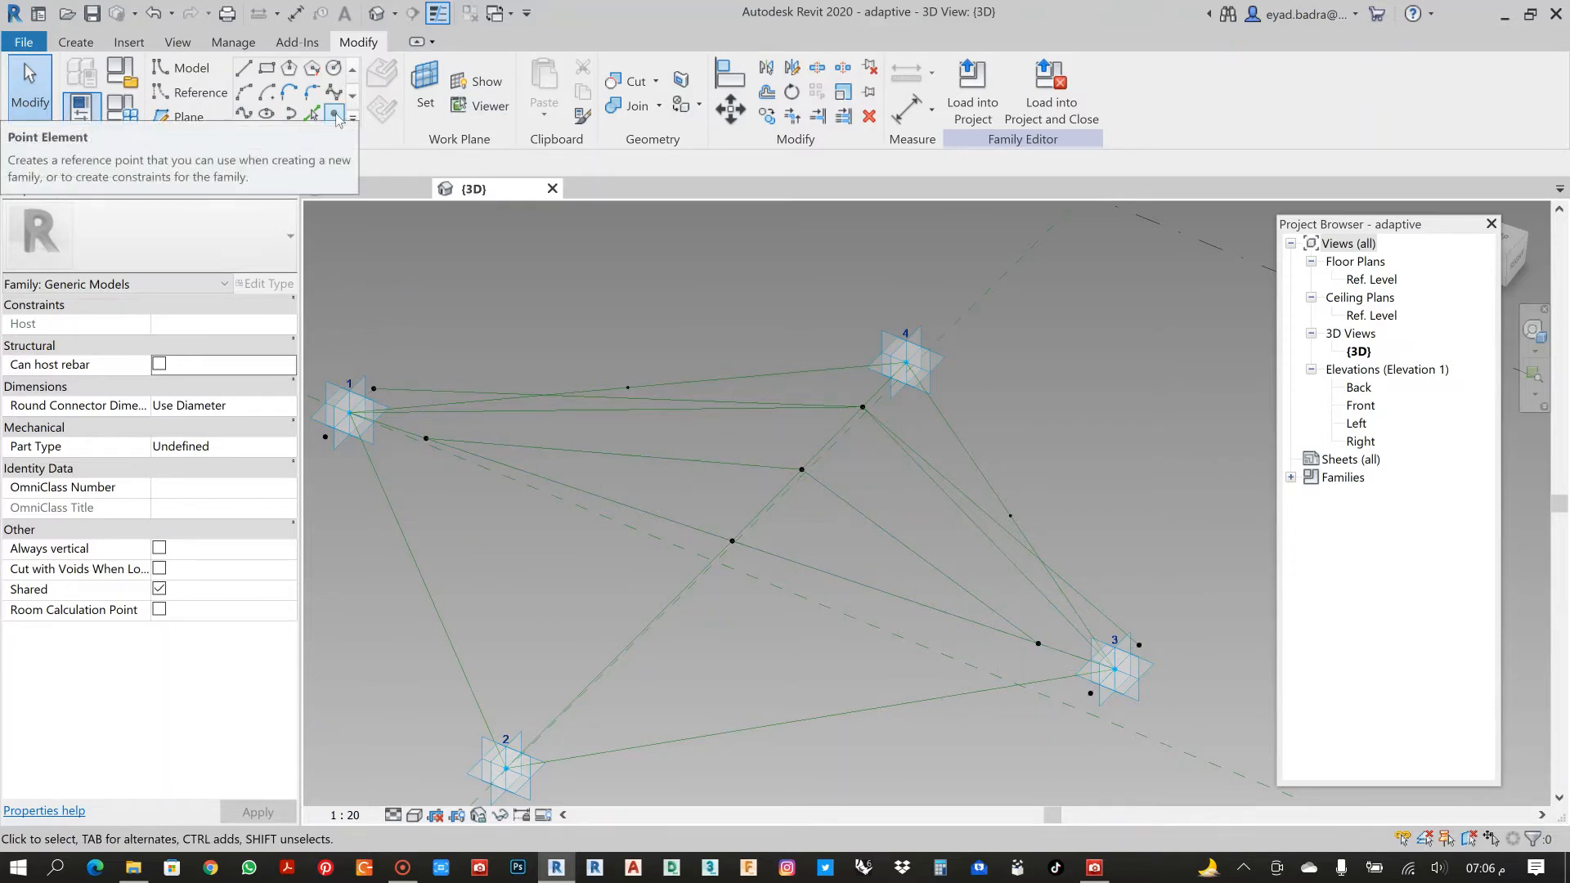
pyautogui.click(334, 114)
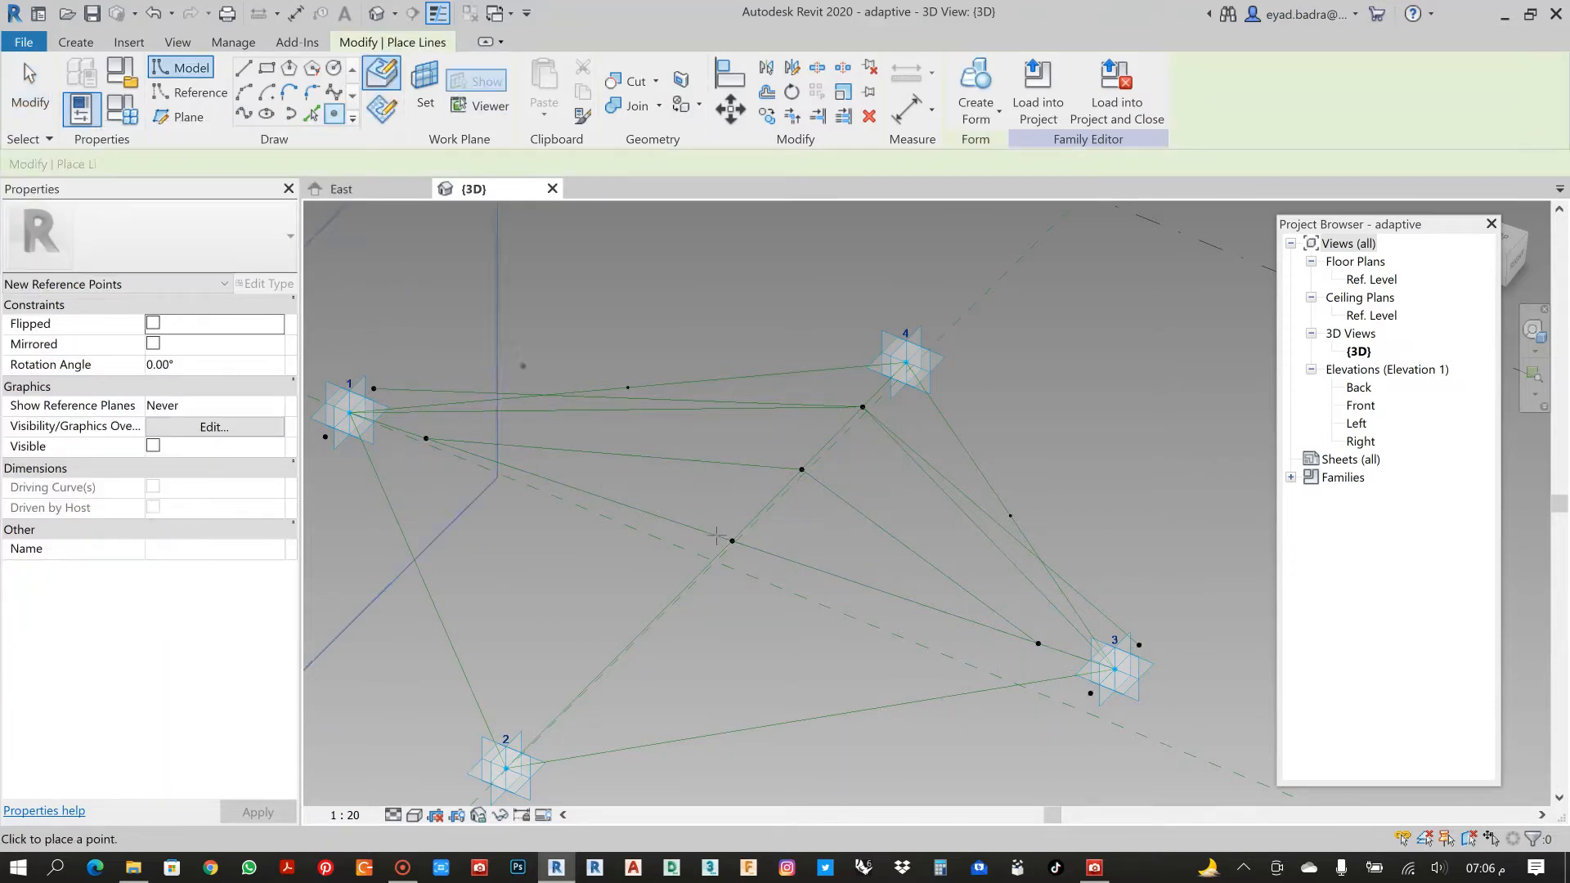
pyautogui.click(614, 454)
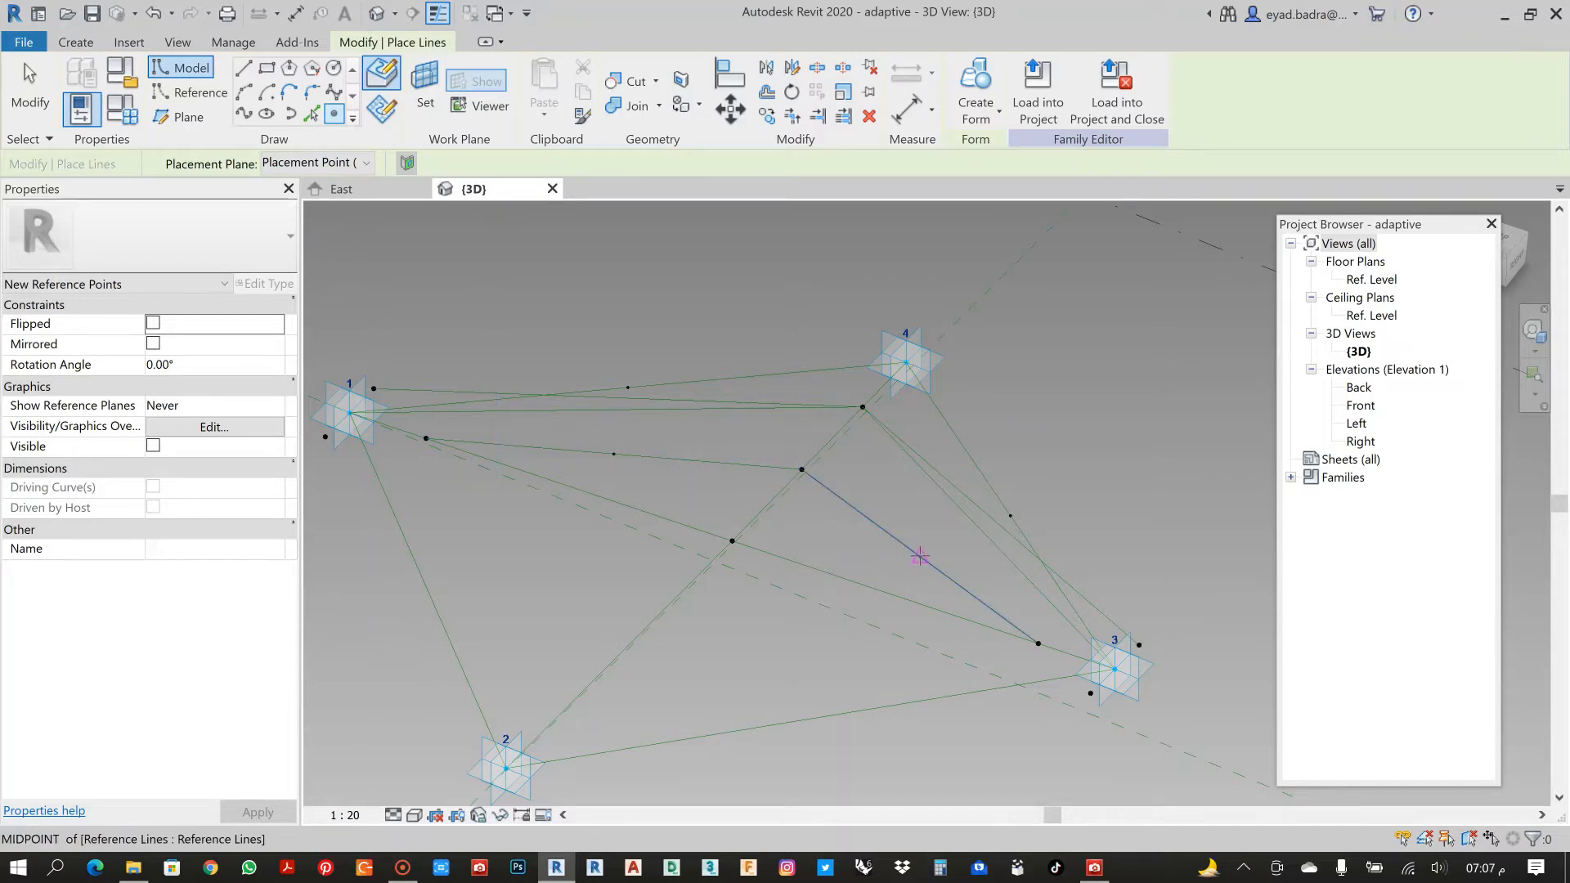
pyautogui.click(920, 557)
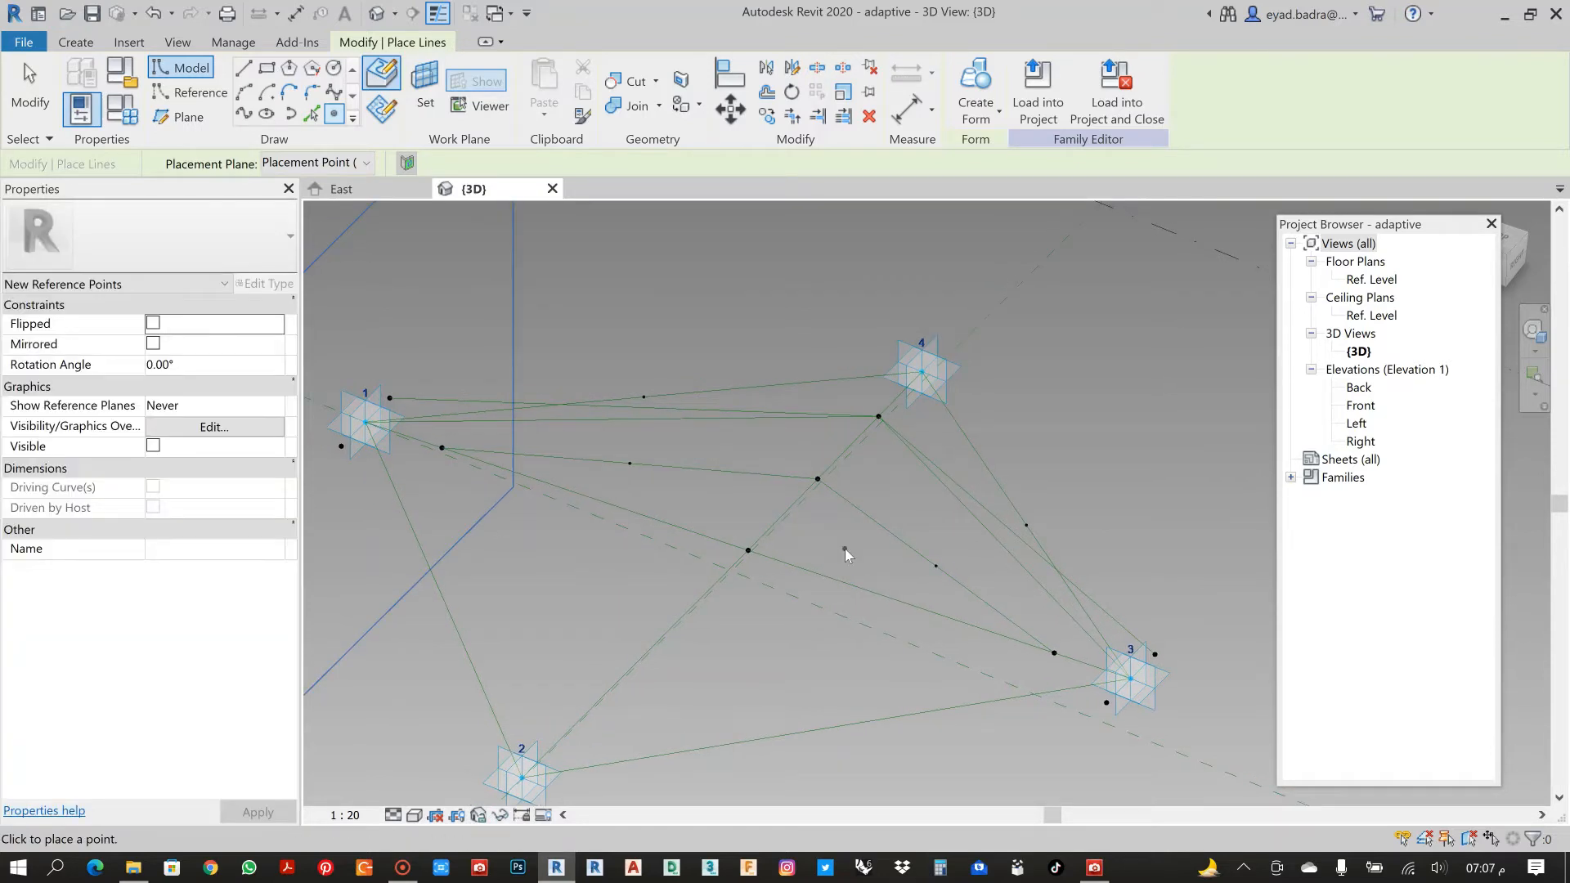
pyautogui.press('Escape')
pyautogui.press('Escape')
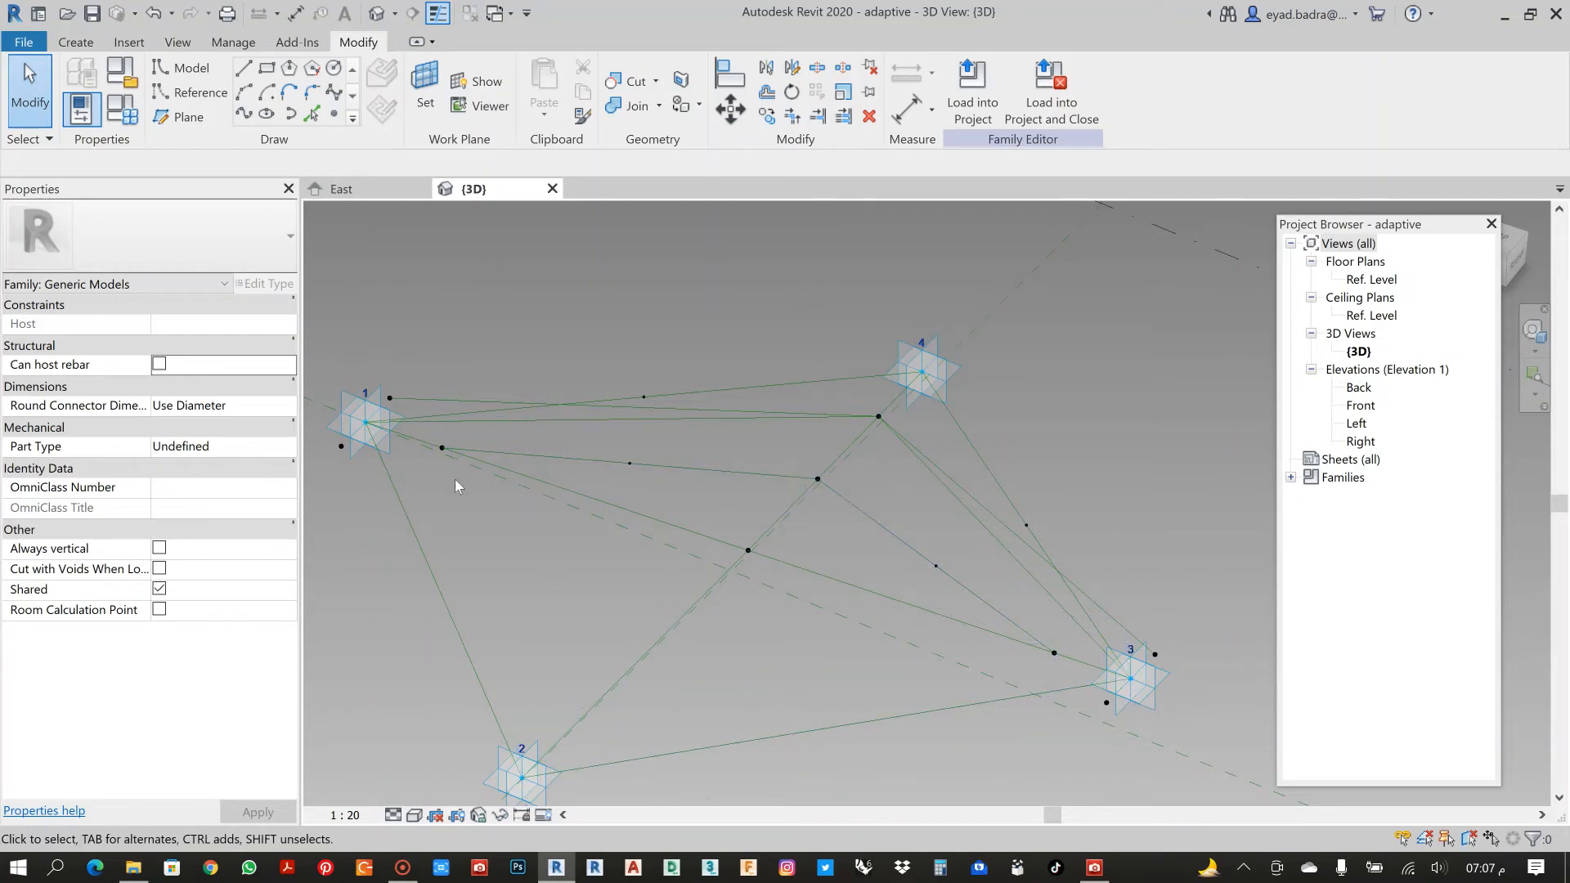
# Draw a model spline from adaptive point 1 to 3 through the 0.1 point, first midpoint, inner diagonal point, second midpoint and 0.9 point.
pyautogui.moveTo(528, 298); pyautogui.dragTo(538, 306, button='middle')
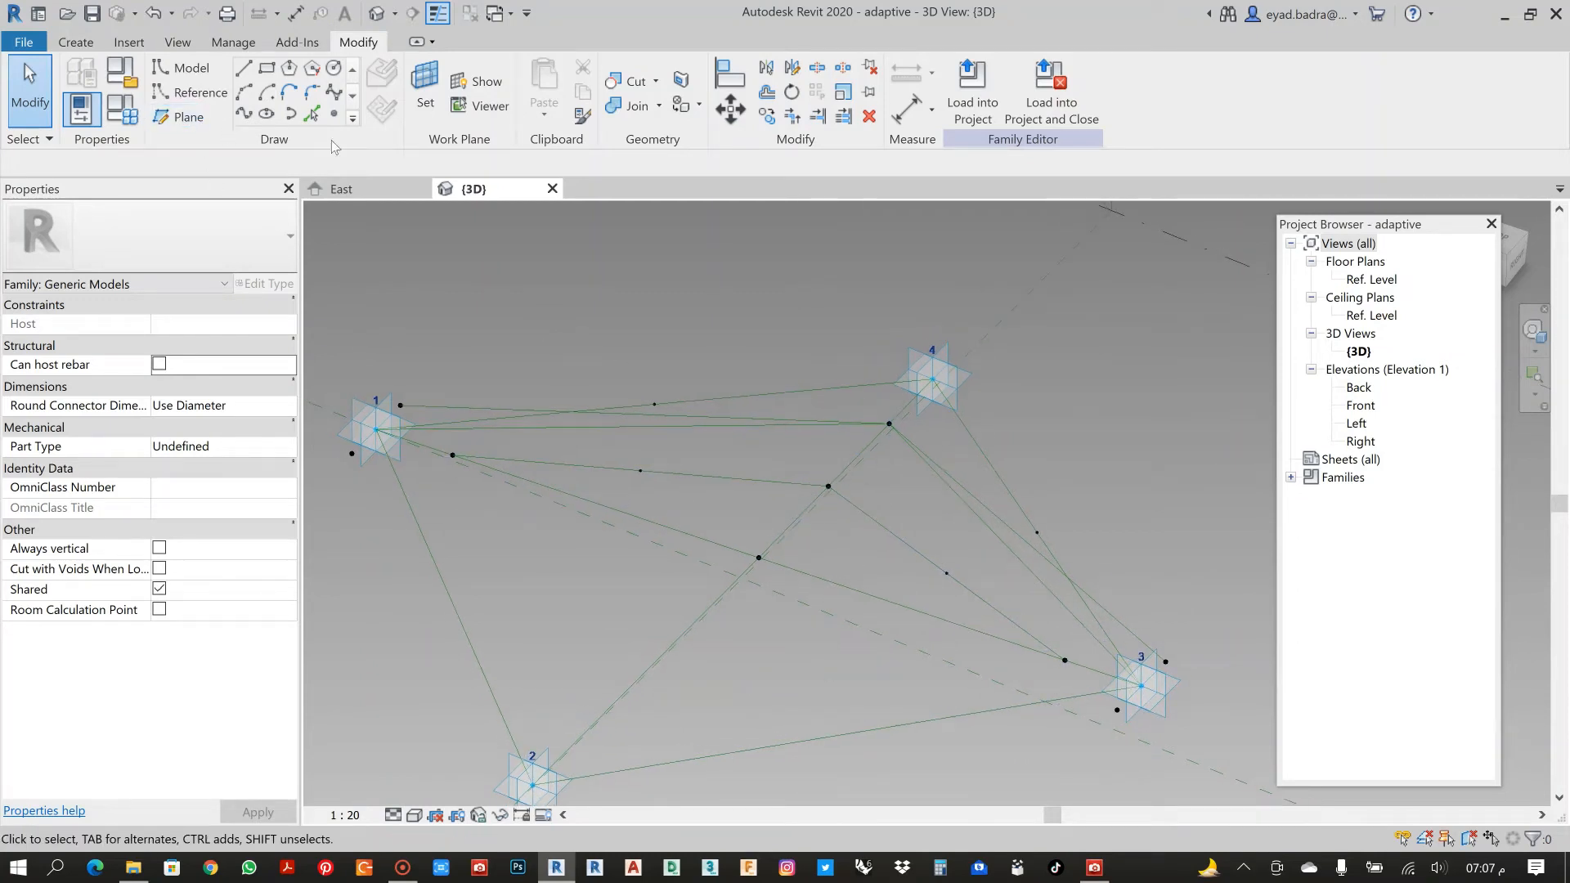
pyautogui.click(244, 115)
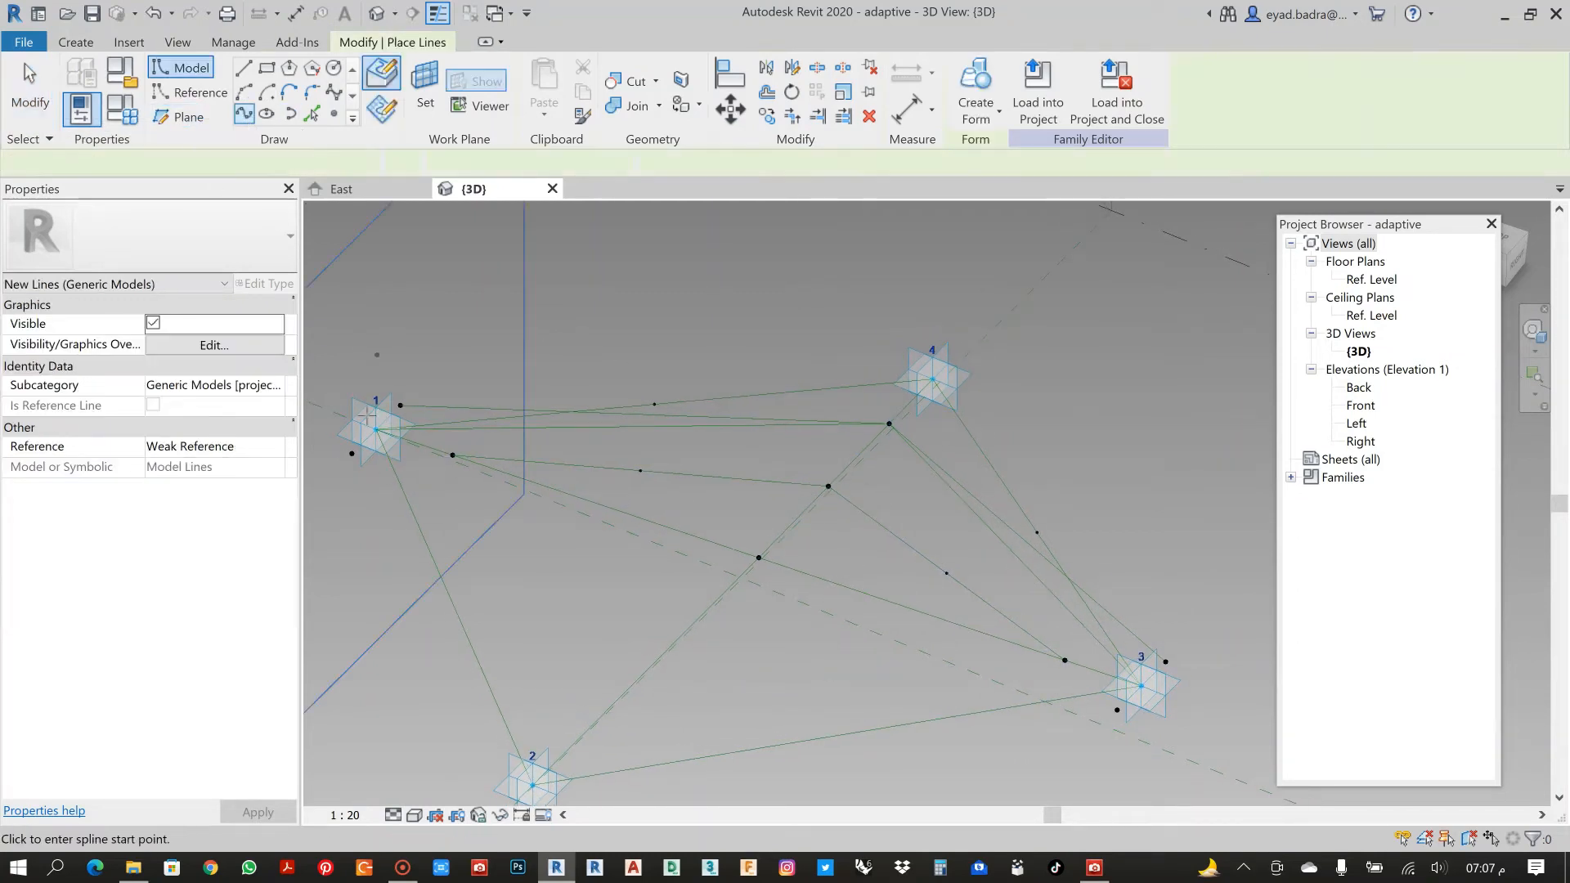
pyautogui.scroll(3, 369, 418)
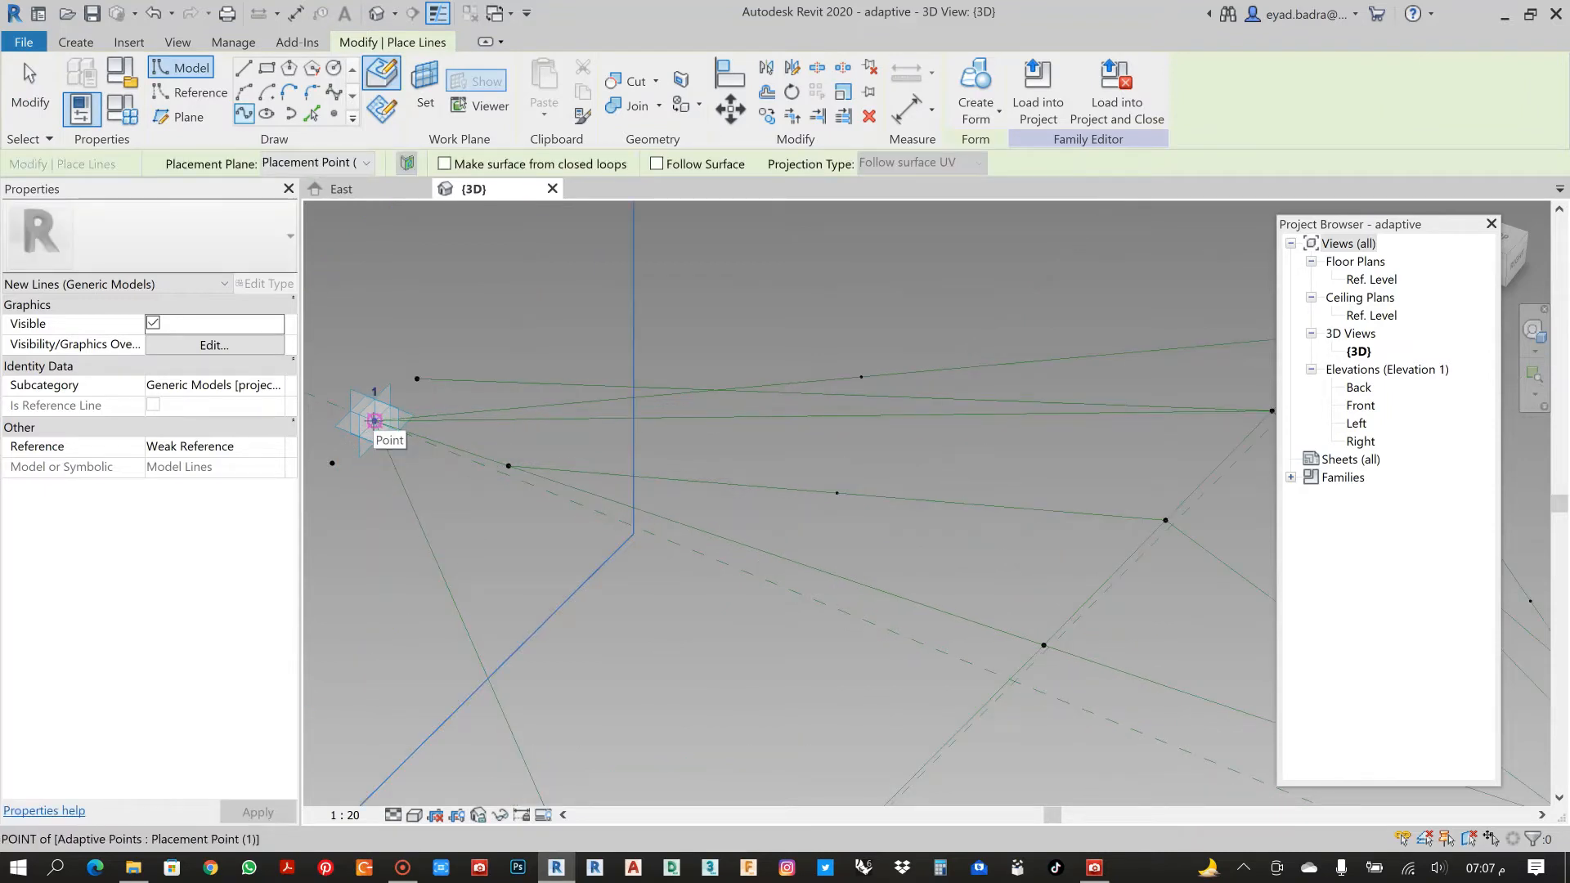
pyautogui.click(375, 420)
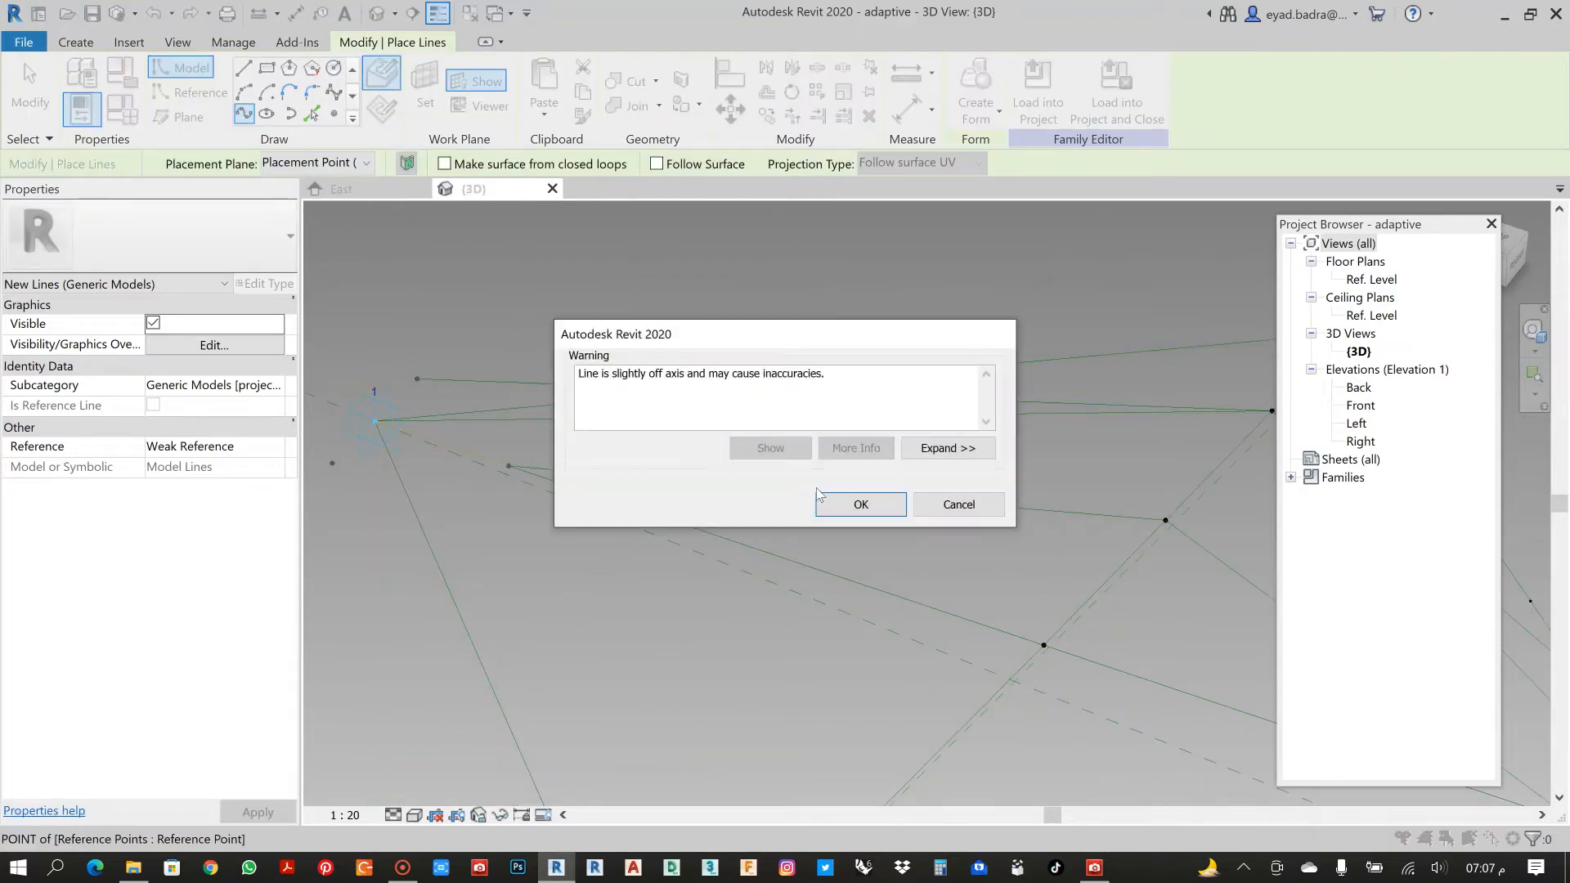
pyautogui.click(860, 506)
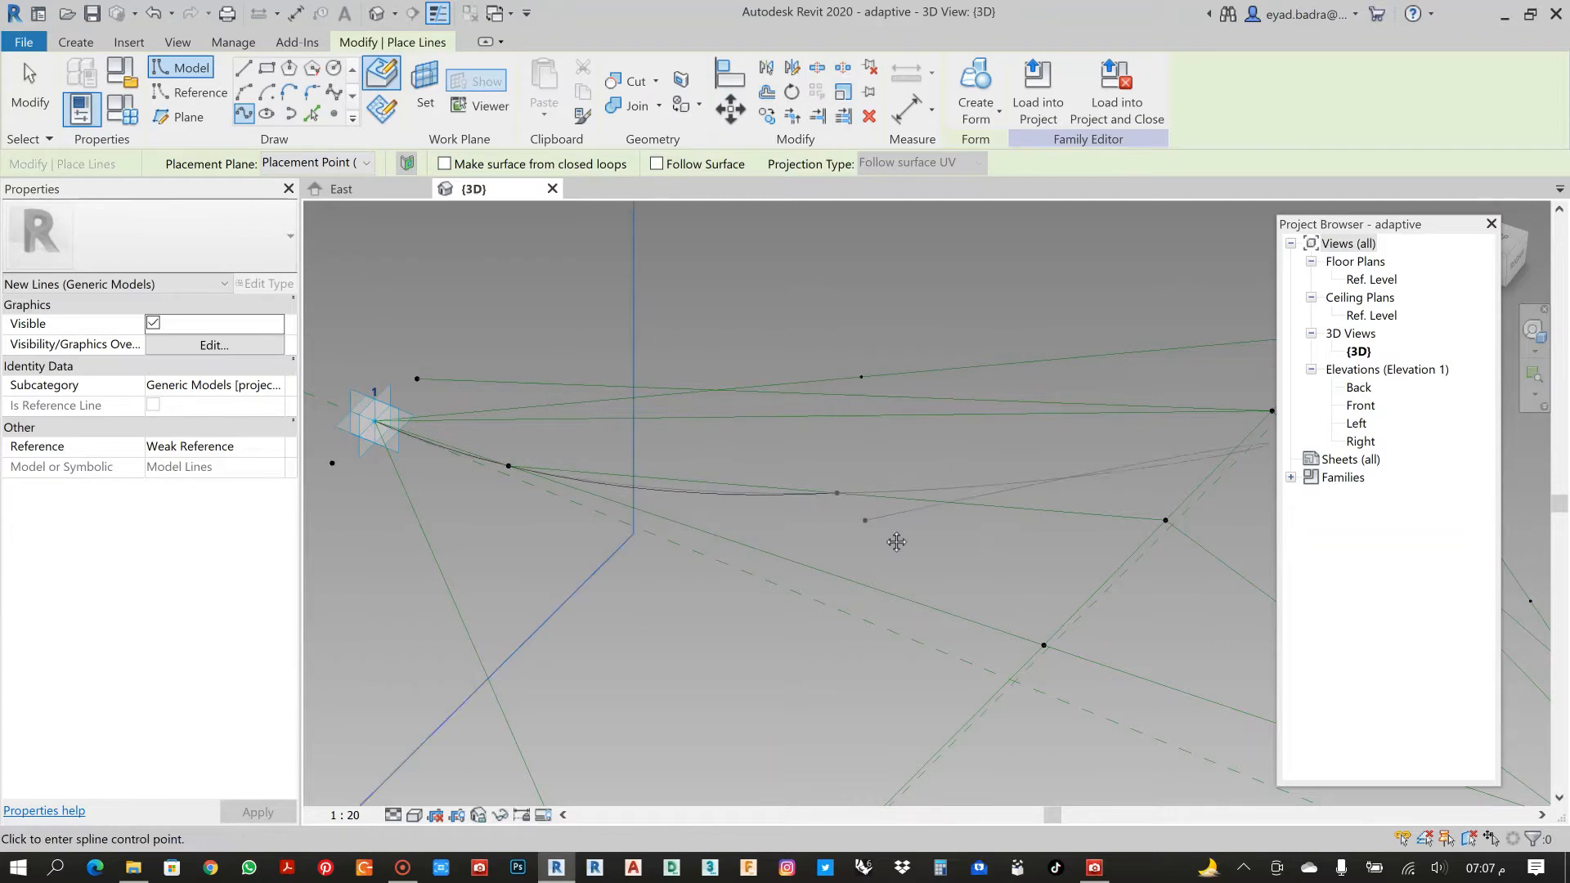
pyautogui.moveTo(895, 536); pyautogui.dragTo(631, 465, button='middle')
pyautogui.click(879, 455)
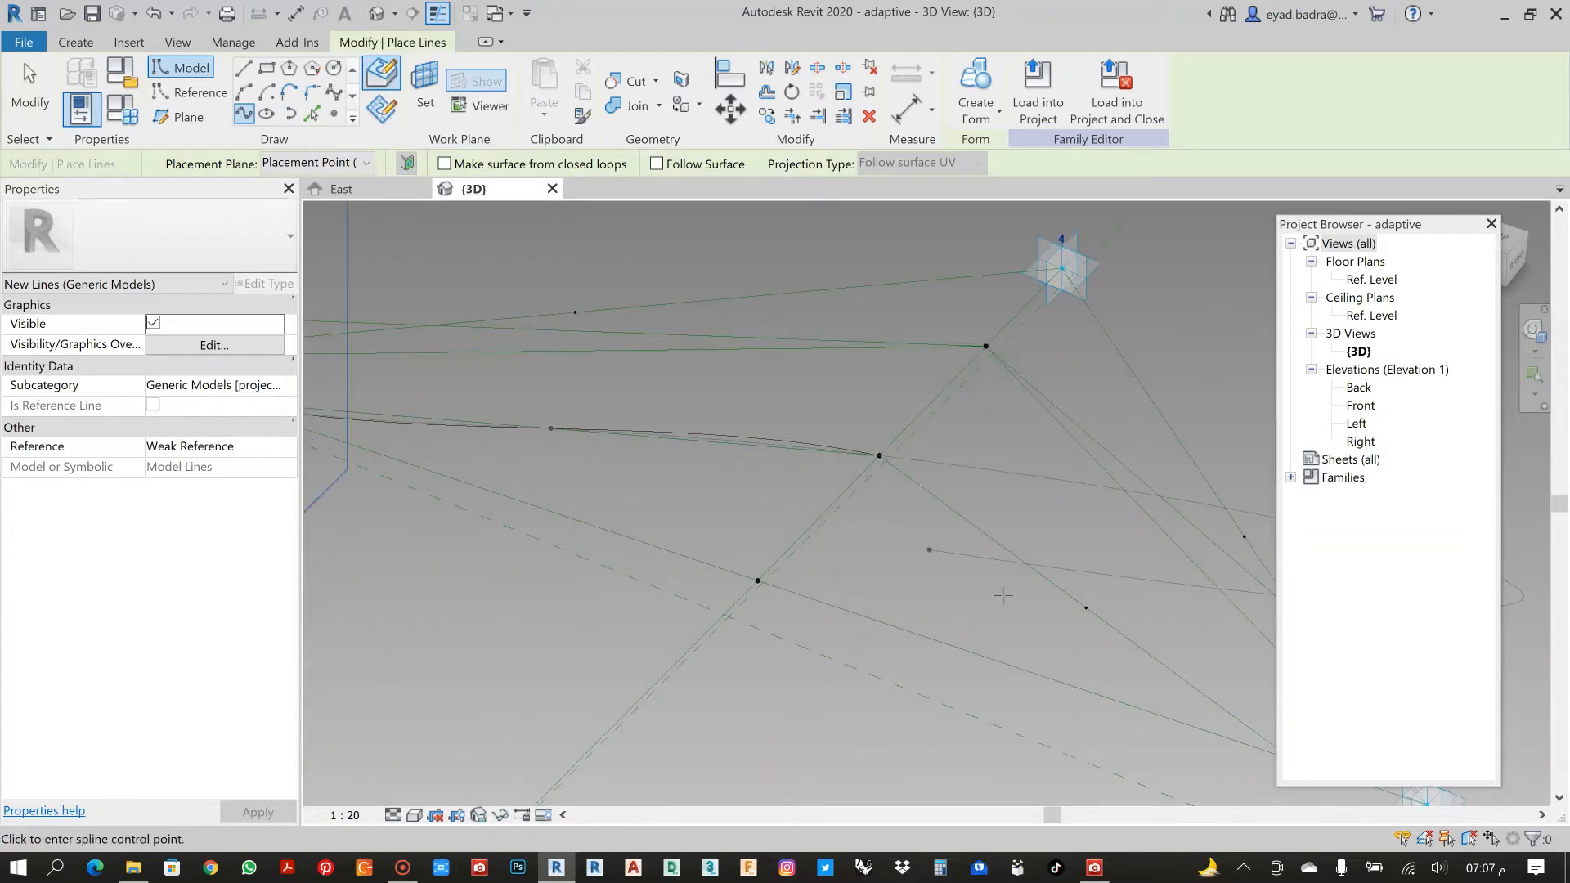
pyautogui.moveTo(1002, 594); pyautogui.dragTo(721, 389, button='middle')
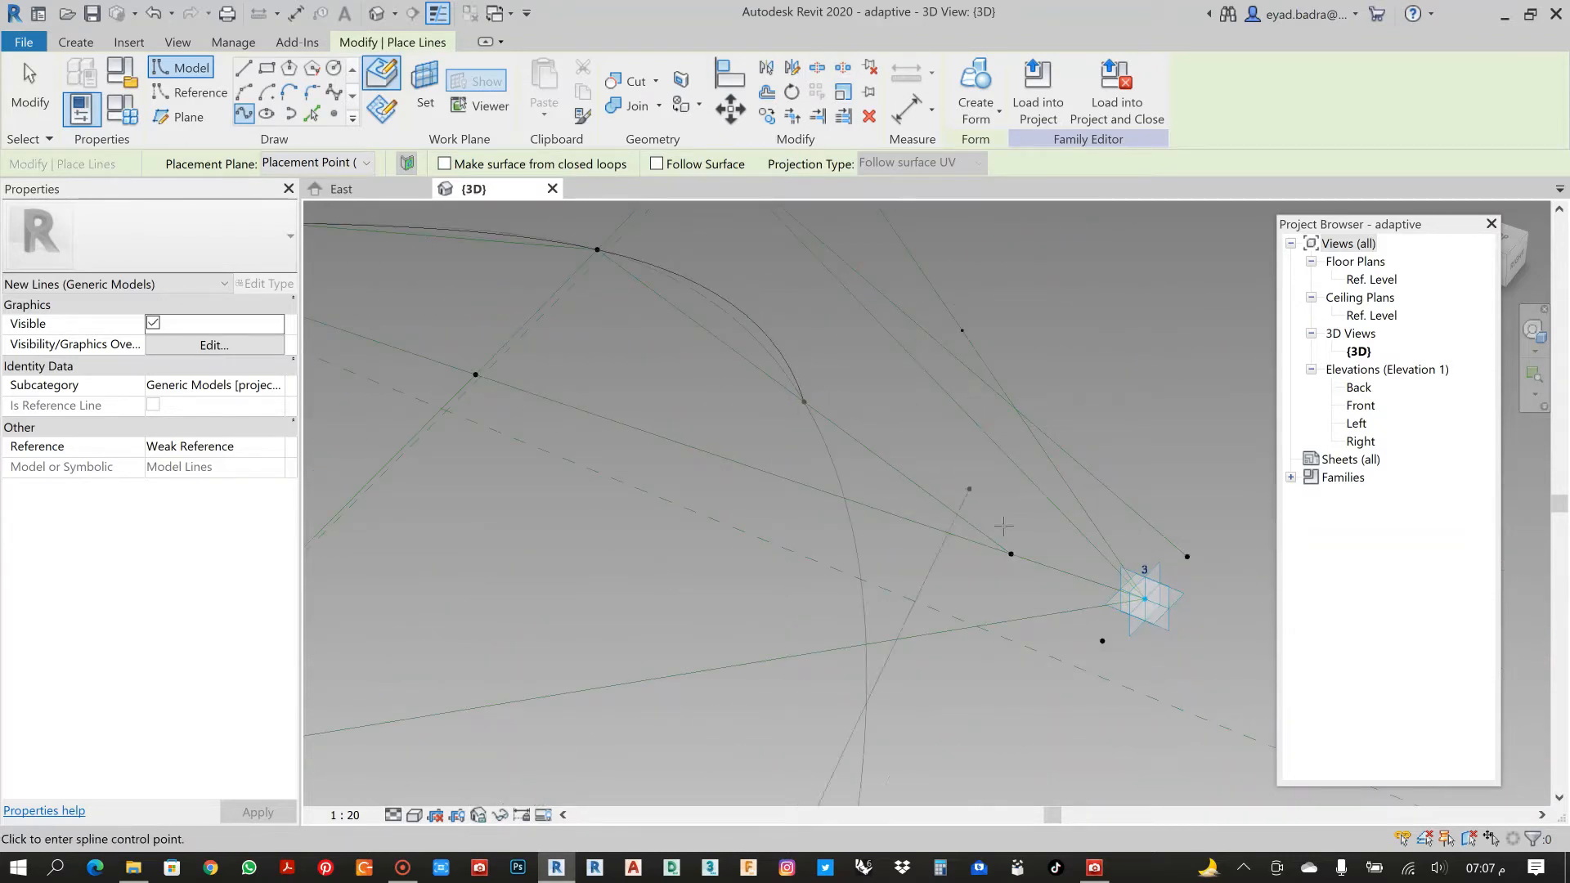
pyautogui.scroll(2, 1152, 598)
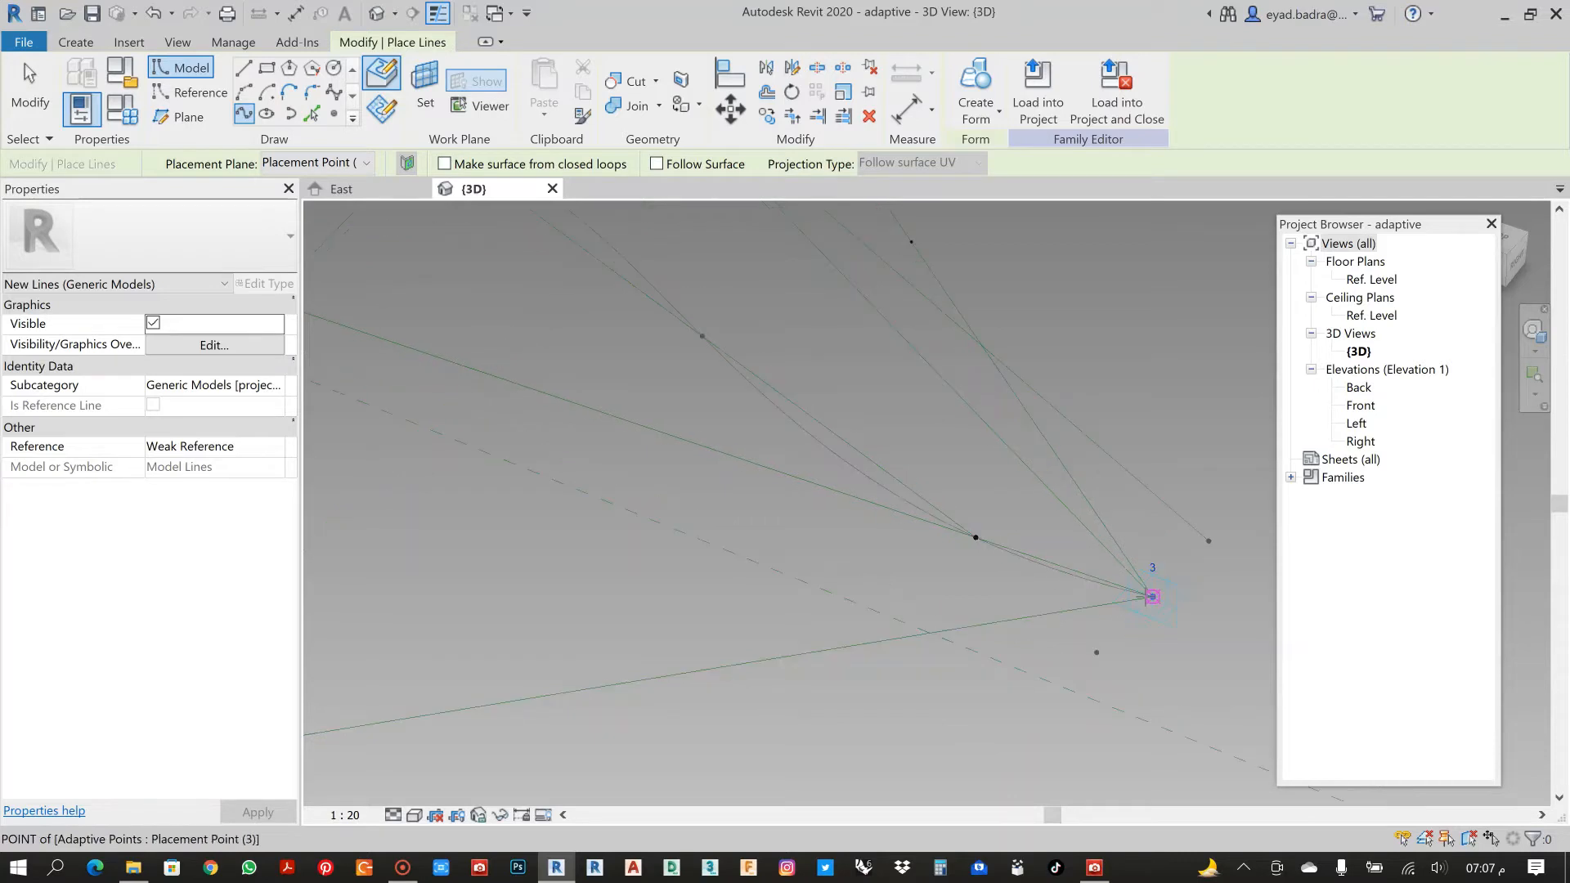
pyautogui.click(1142, 597)
pyautogui.scroll(-5, 1141, 597)
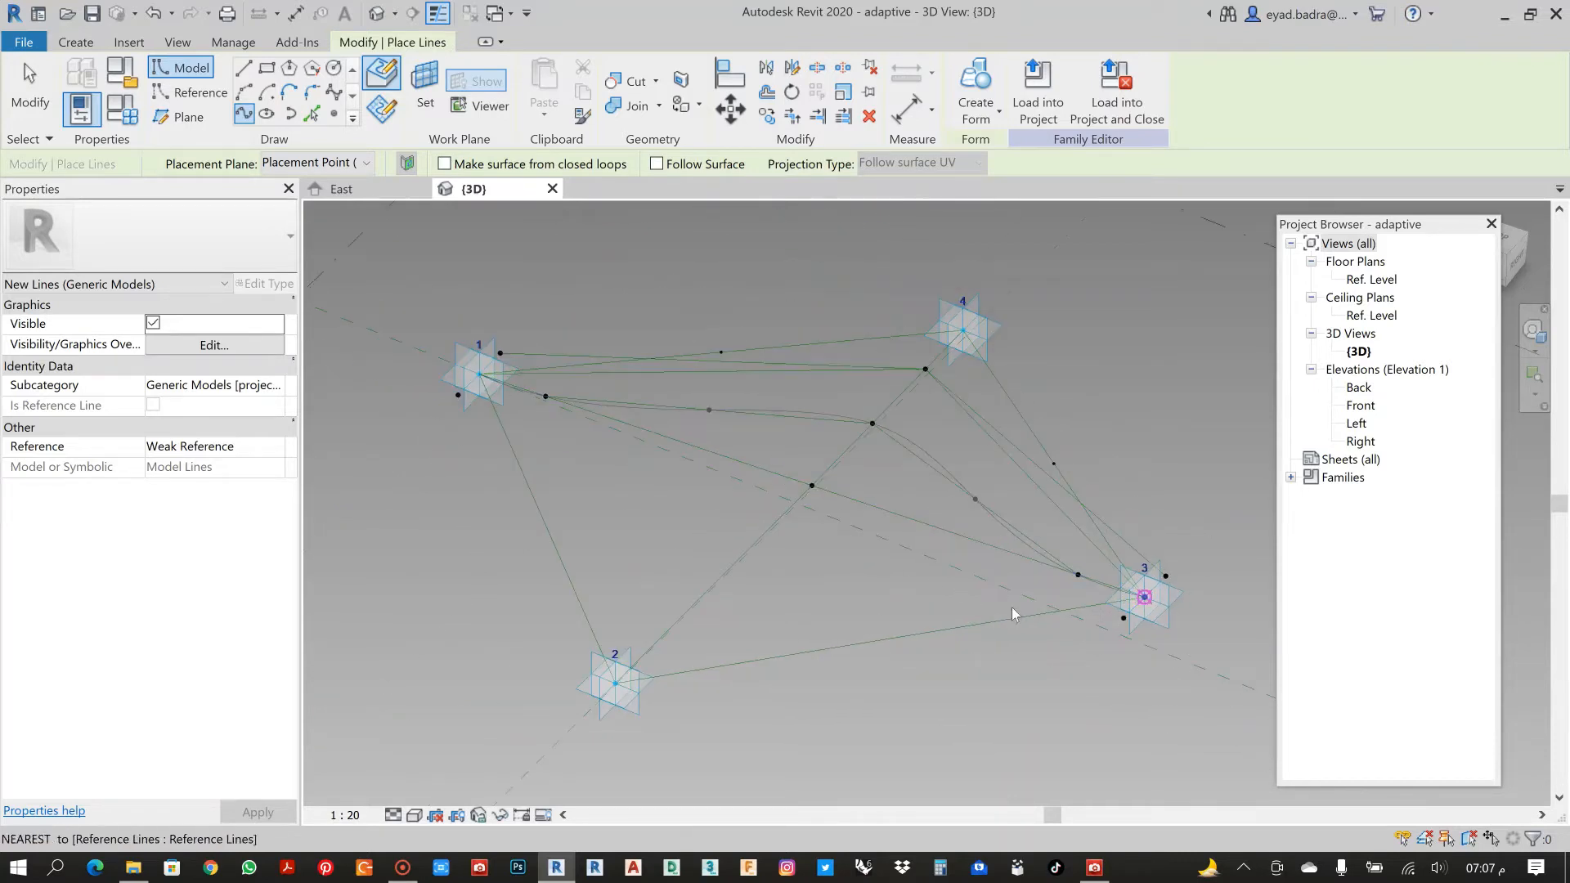
pyautogui.press('Escape')
pyautogui.press('Escape')
# Examine how the new spline between adaptive points 1 and 3 runs relative to the surrounding reference lines and points.
pyautogui.moveTo(909, 493)
pyautogui.mouseDown(button='middle')
pyautogui.moveTo(848, 477)
pyautogui.moveTo(861, 484)
pyautogui.mouseUp(button='middle')
pyautogui.scroll(4, 861, 485)
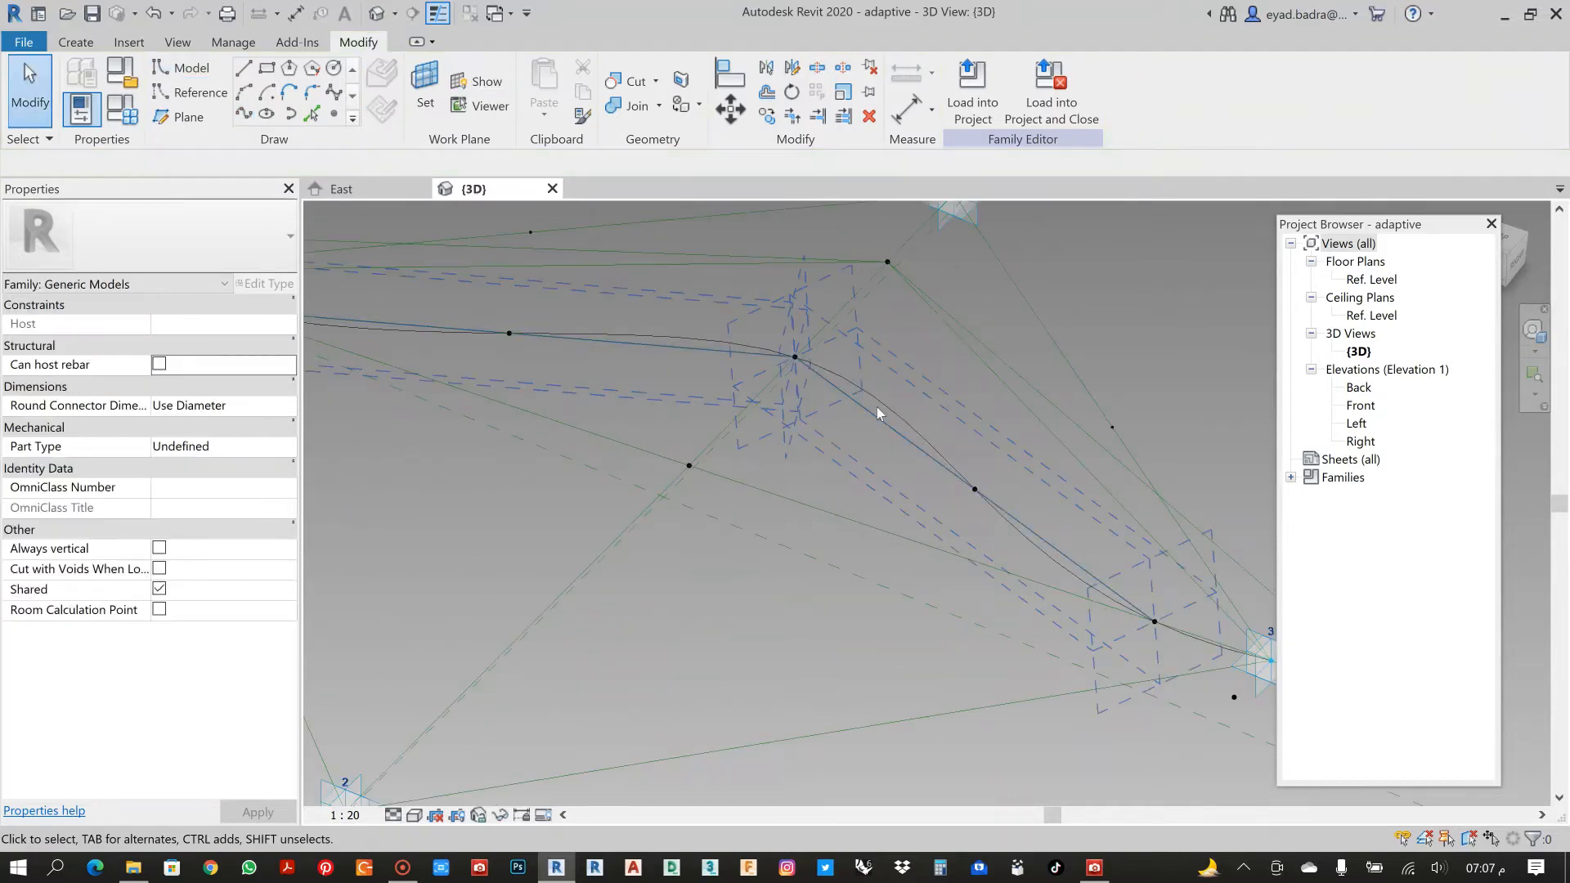
pyautogui.scroll(-2, 855, 399)
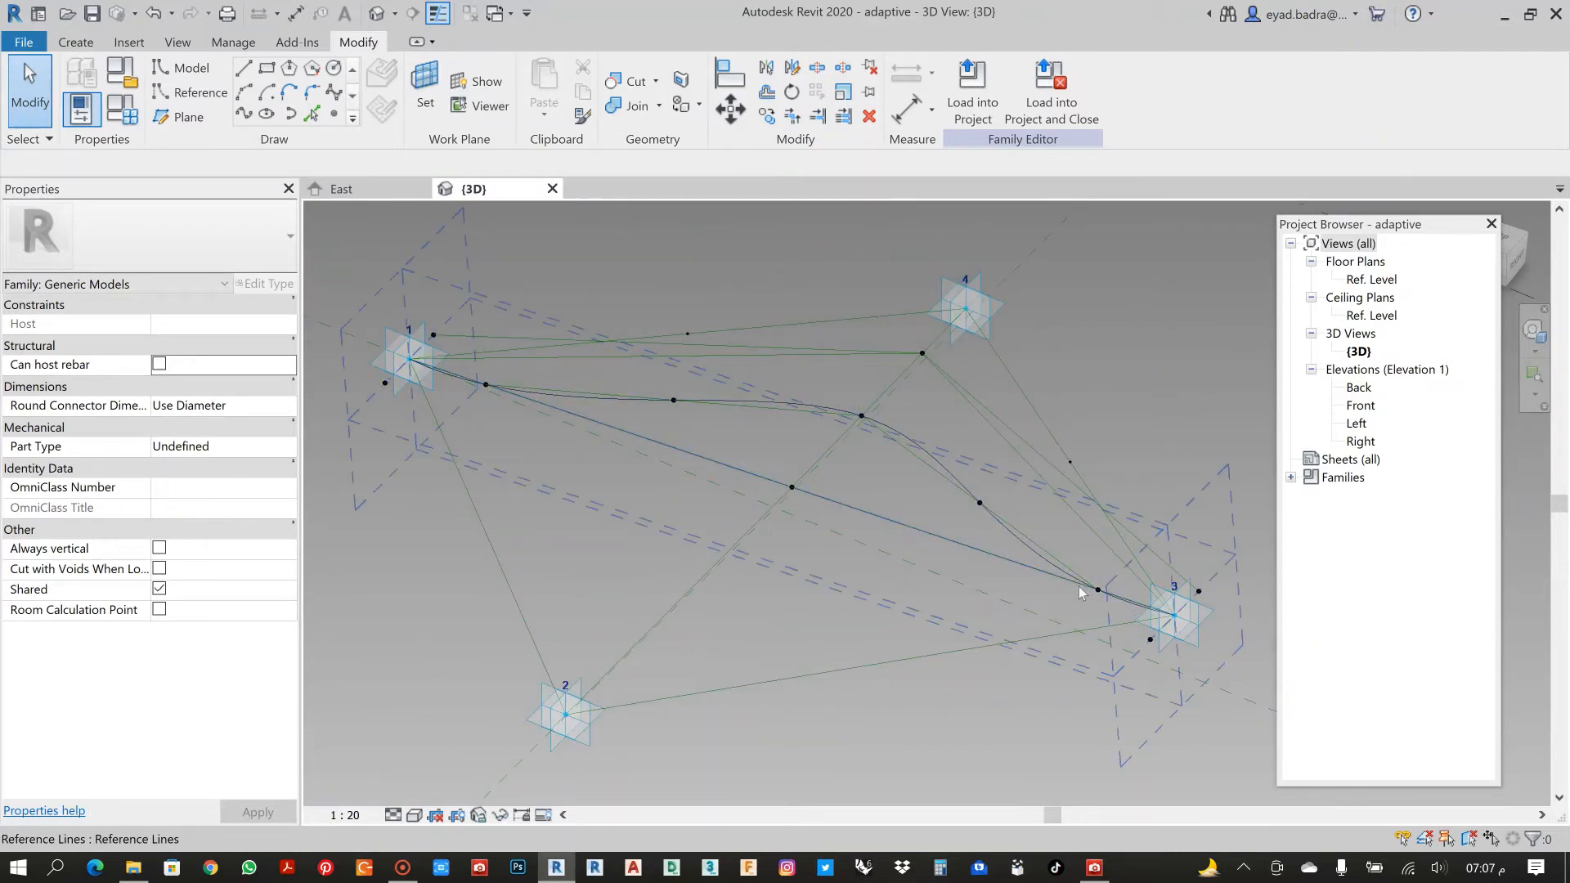
pyautogui.scroll(-2, 659, 396)
pyautogui.moveTo(741, 464); pyautogui.dragTo(777, 516, button='middle')
pyautogui.scroll(2, 679, 403)
pyautogui.moveTo(685, 354); pyautogui.dragTo(654, 303, button='middle')
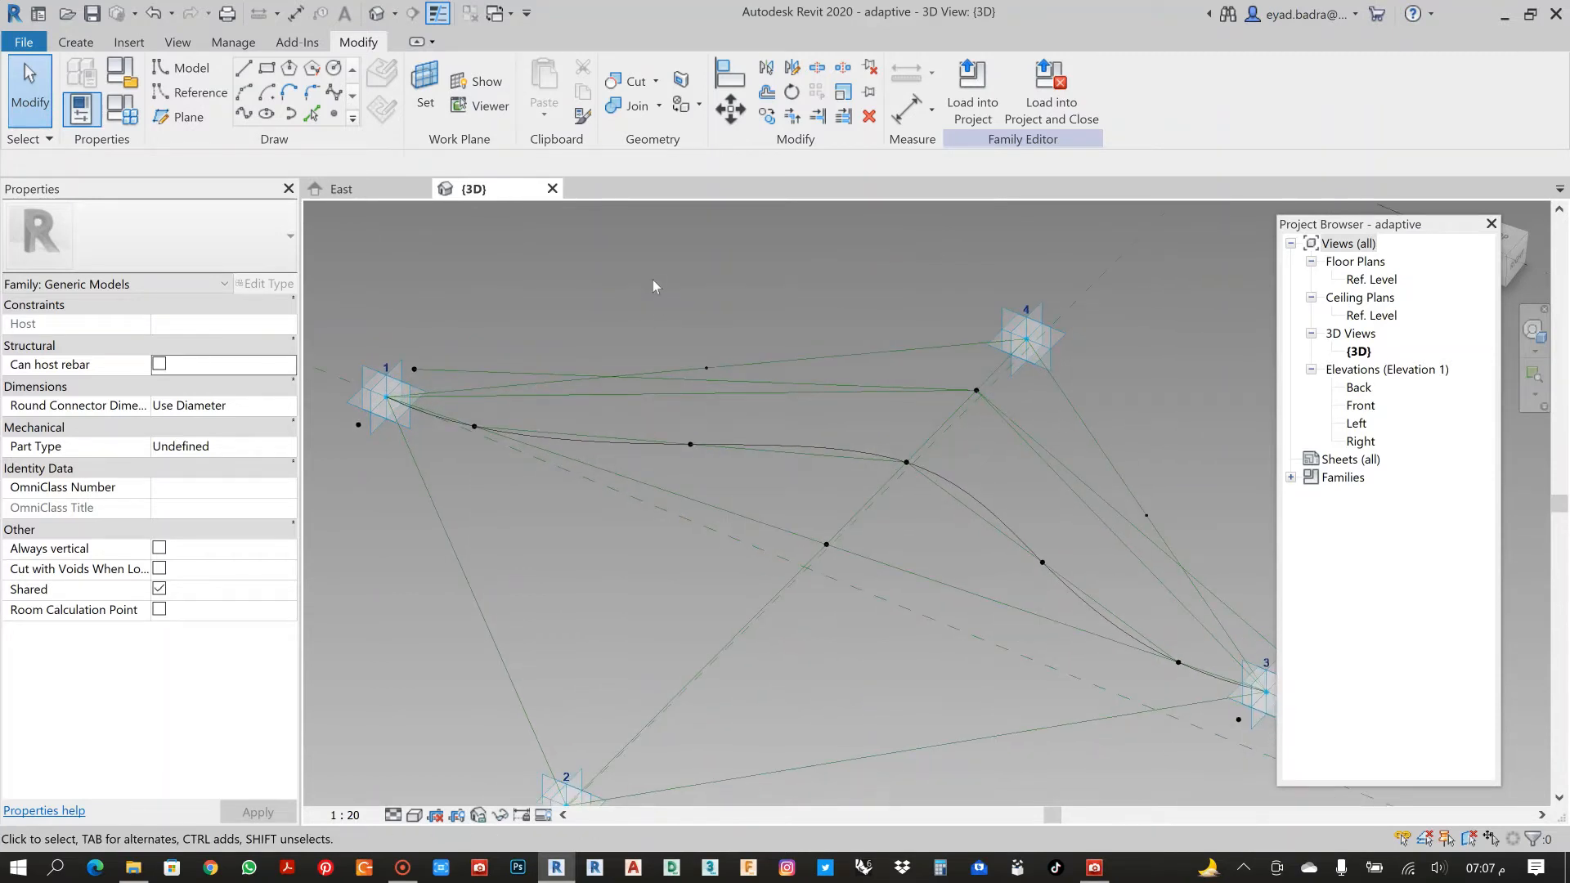
pyautogui.scroll(1, 646, 359)
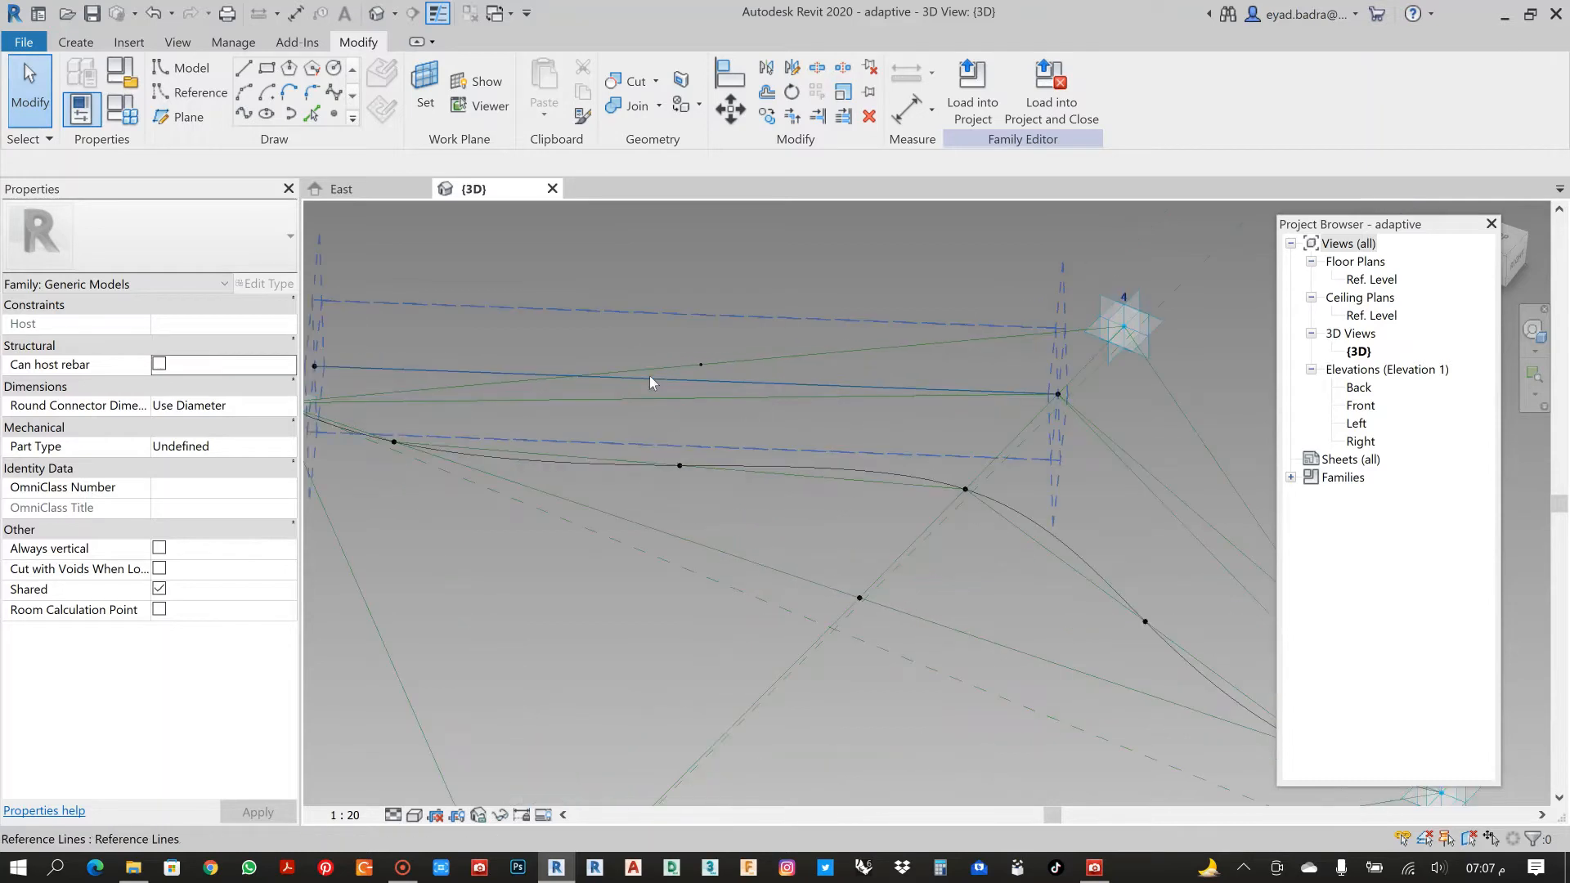
pyautogui.click(650, 378)
pyautogui.press('Escape')
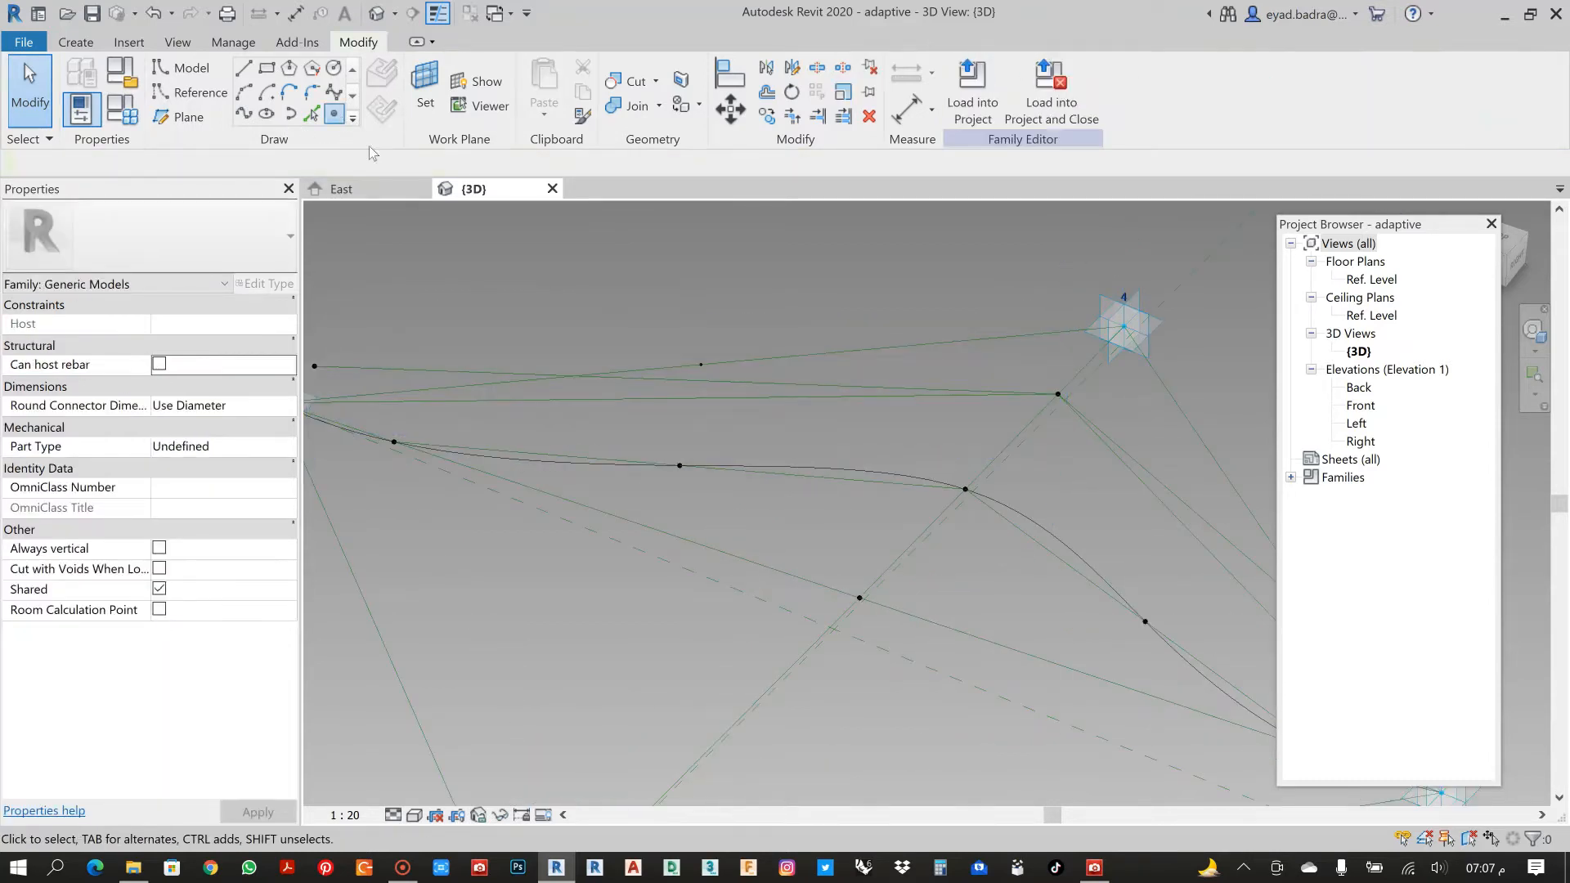
pyautogui.click(334, 114)
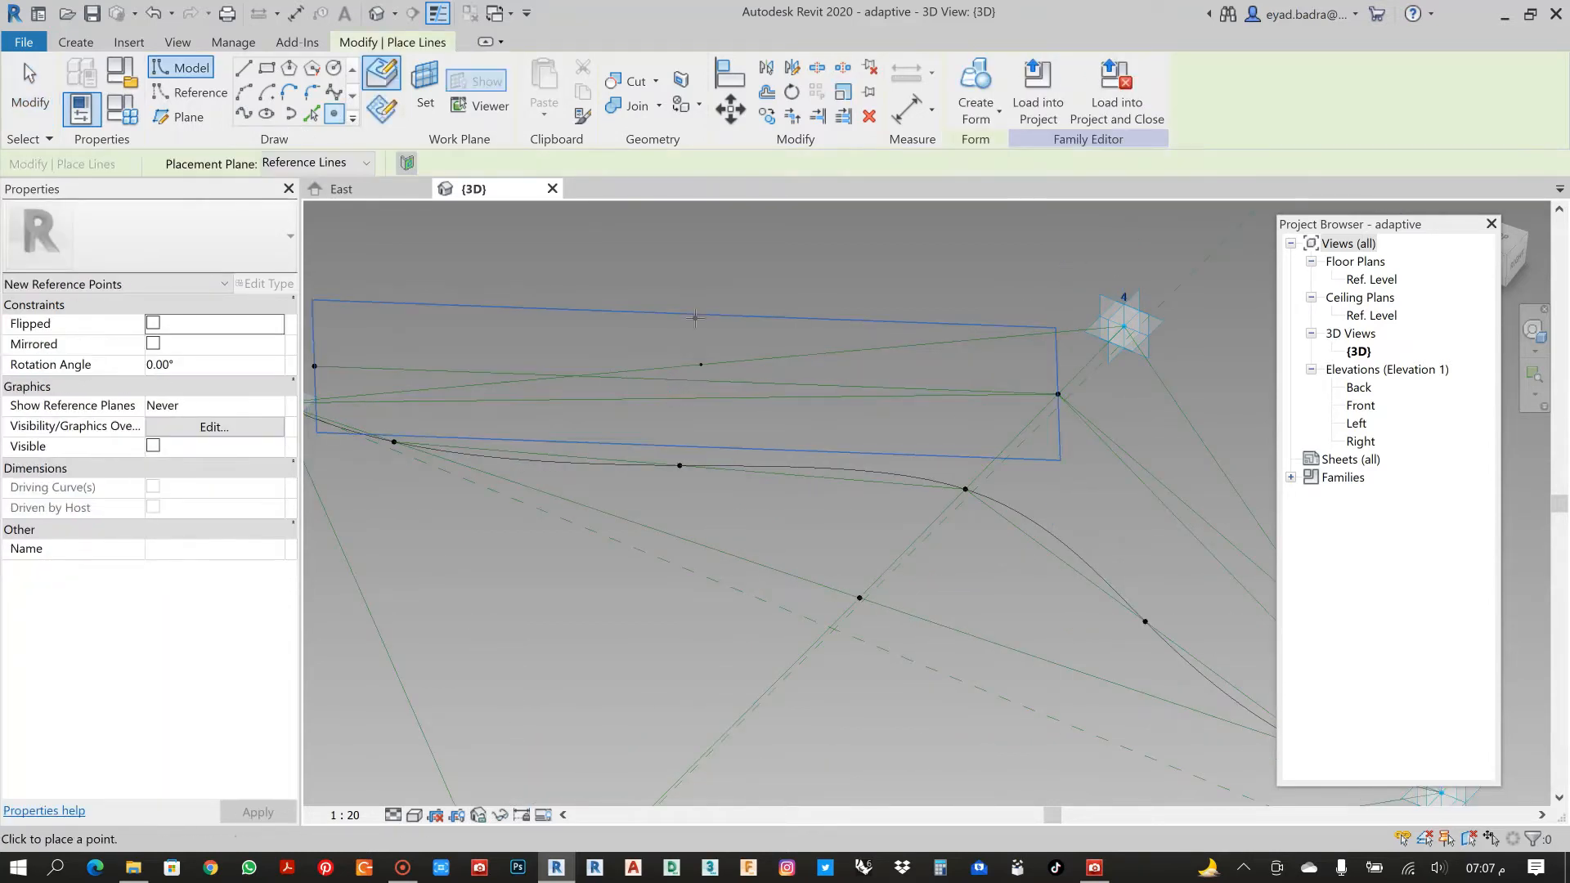
pyautogui.press('Escape')
pyautogui.press('Escape')
# Rehost the midpoint of the 1–4 line onto the reference line from the upper offset point beside adaptive point 1 to the outer diagonal point.
pyautogui.scroll(-1, 699, 329)
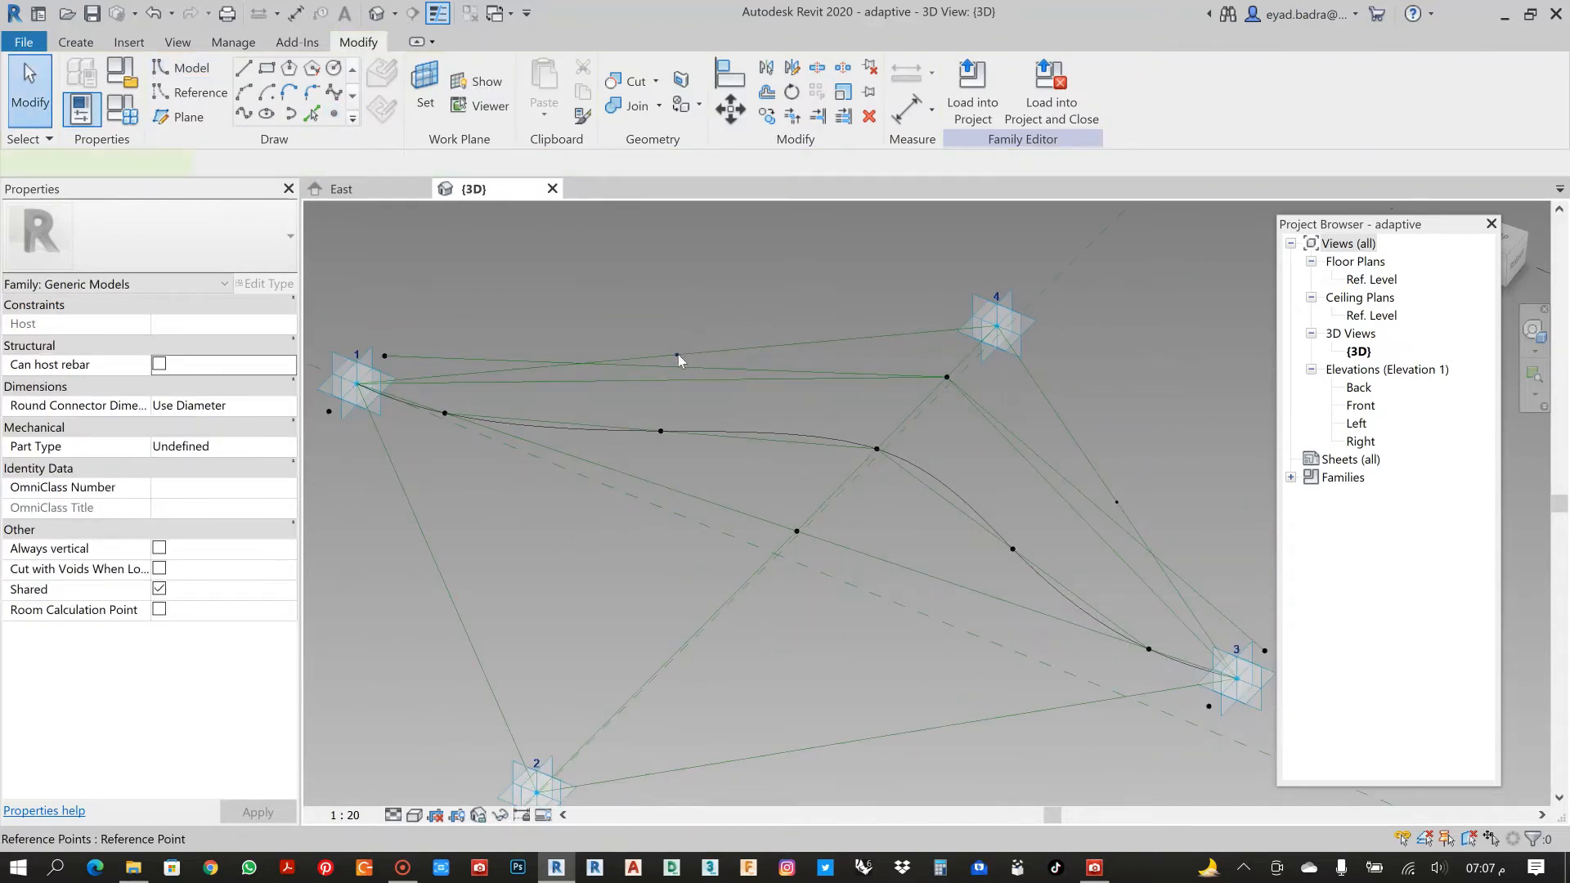
pyautogui.click(678, 355)
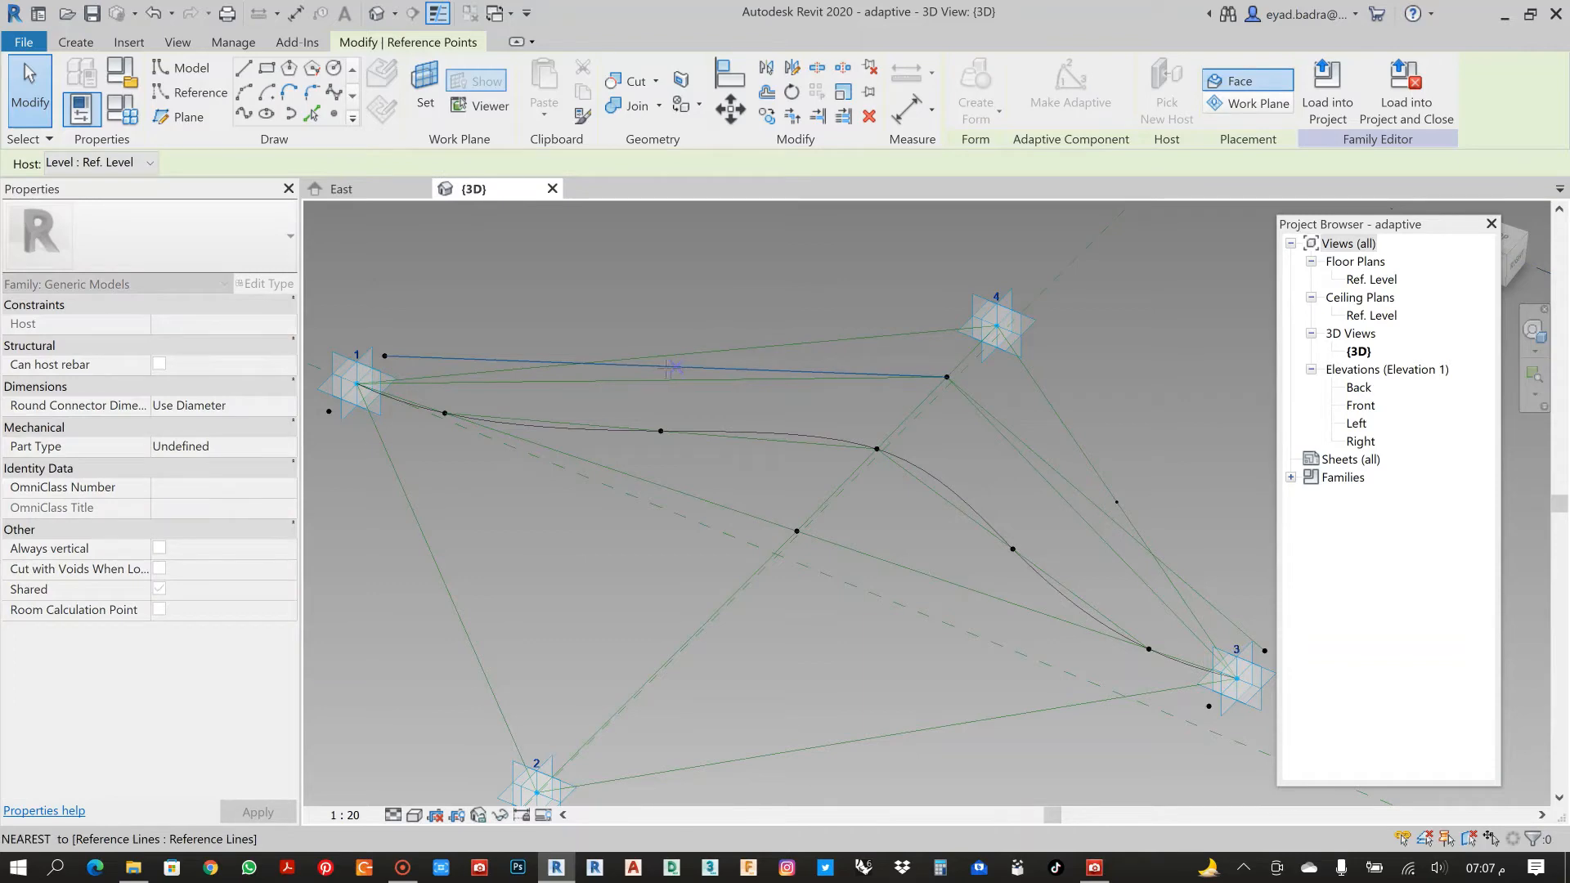
pyautogui.press('Escape')
# Rehost the midpoint of the 3–4 line onto the reference line from the outer diagonal point to the upper offset point beside adaptive point 3.
pyautogui.scroll(2, 898, 390)
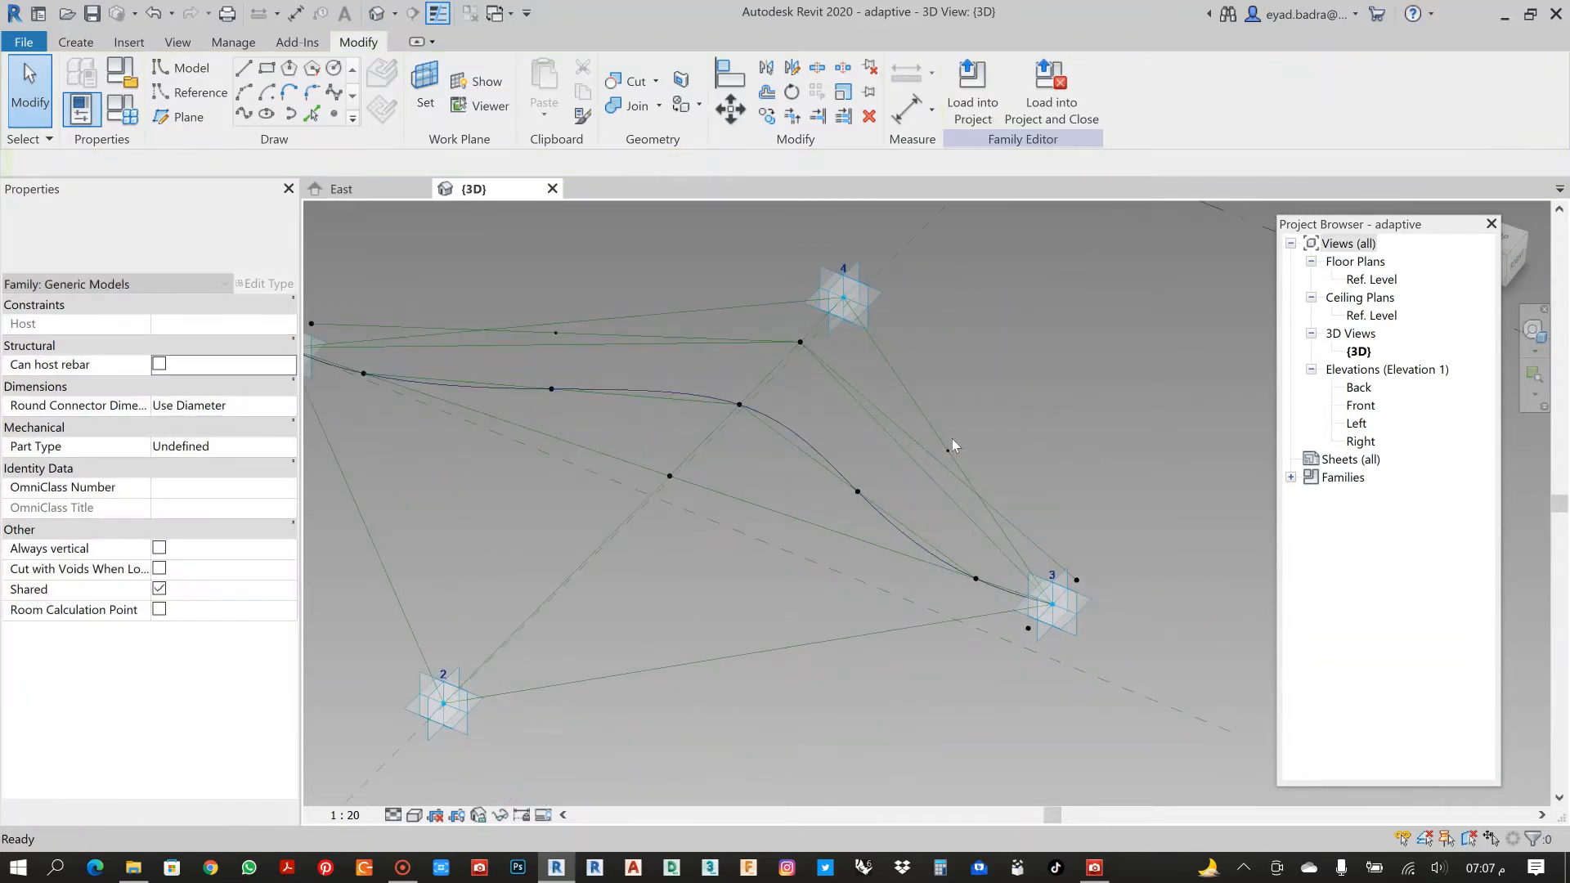
pyautogui.scroll(1, 952, 438)
pyautogui.click(945, 458)
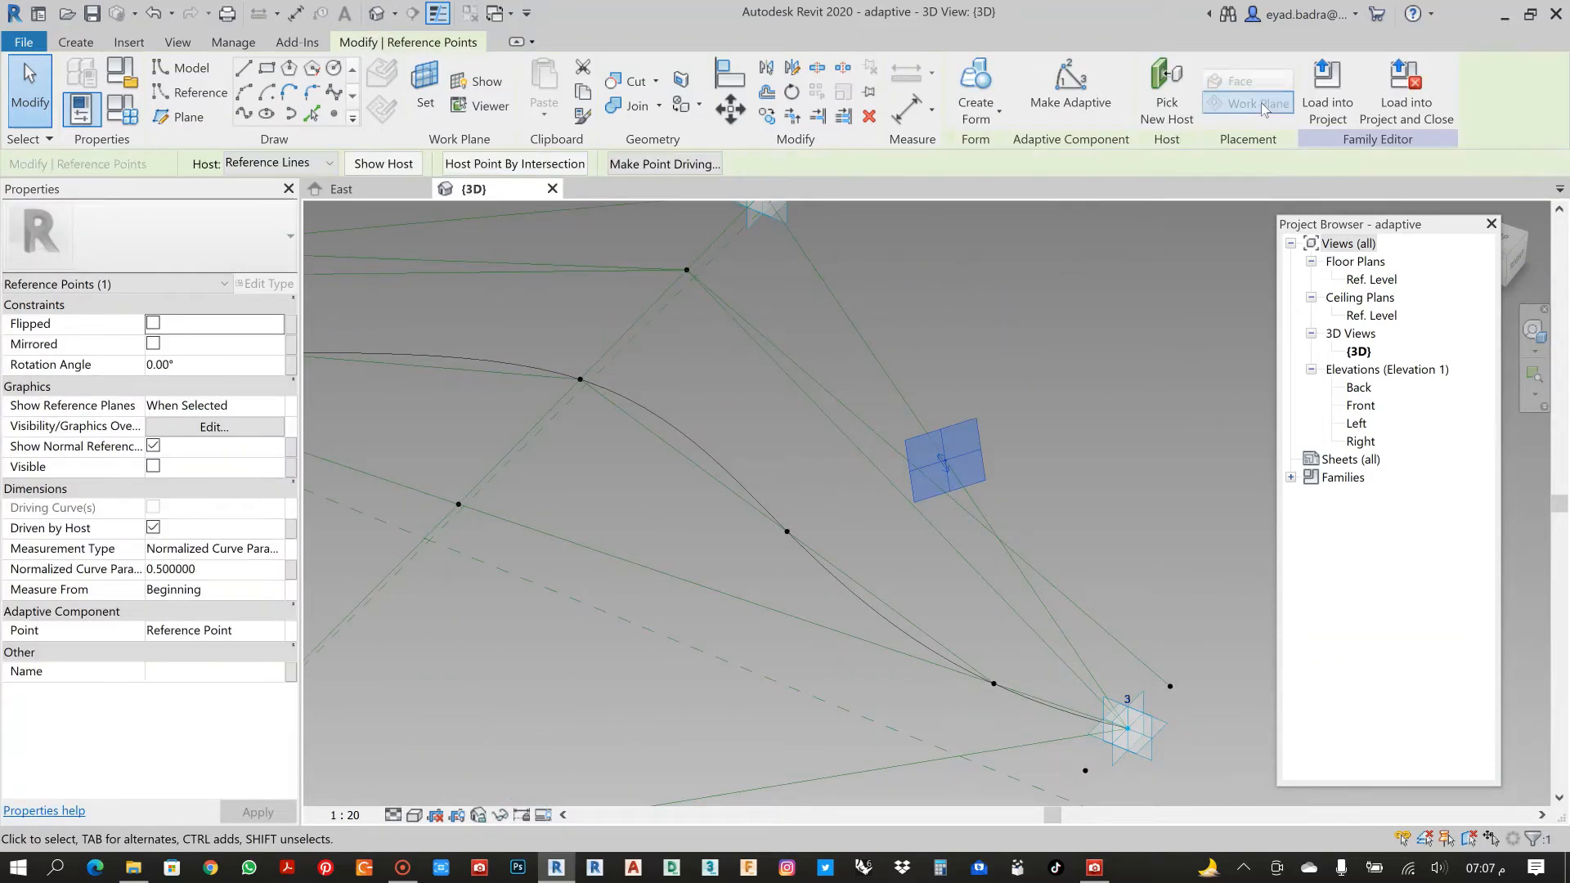
pyautogui.click(1165, 102)
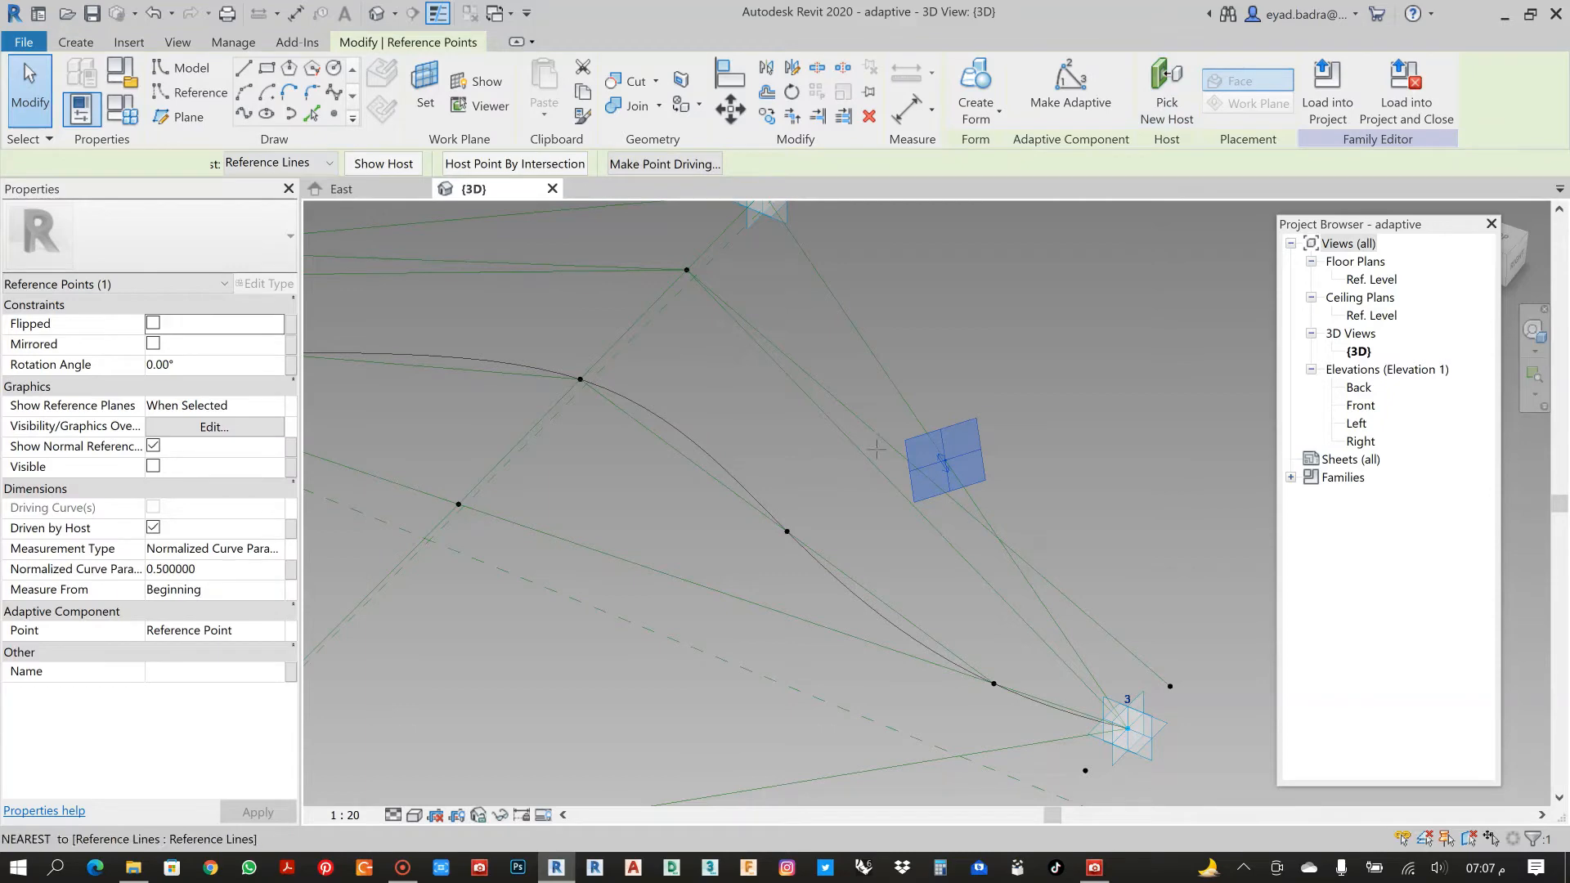
pyautogui.click(928, 480)
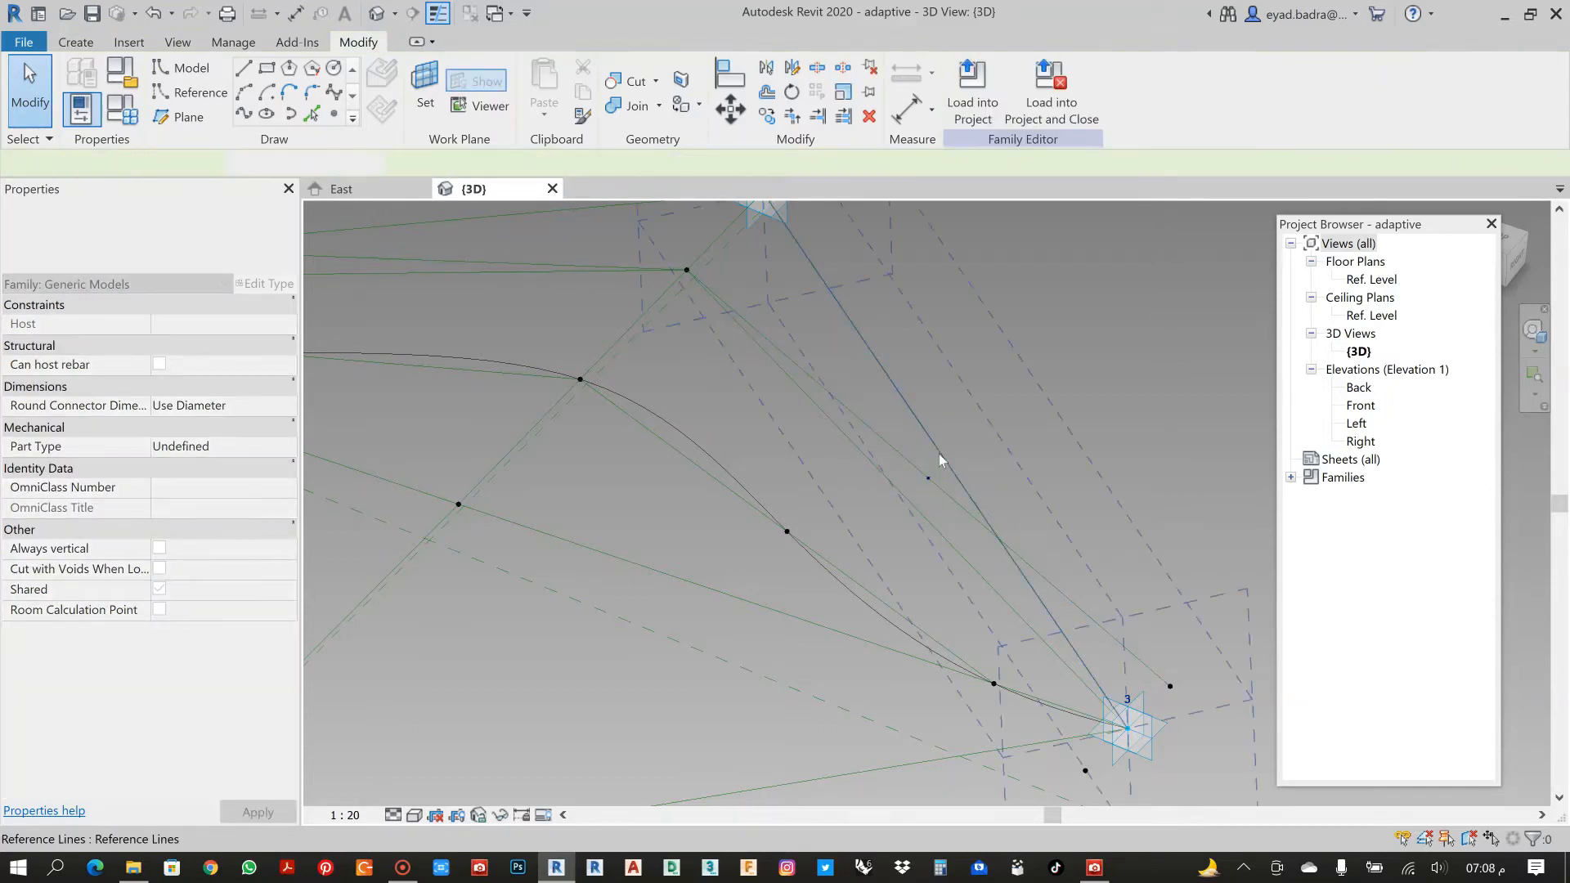
# Draw a model spline between the upper offset points beside adaptive points 1 and 3 through both rehosted points and the outer diagonal point.
pyautogui.scroll(-5, 939, 454)
pyautogui.moveTo(1004, 396); pyautogui.dragTo(1056, 386, button='middle')
pyautogui.scroll(2, 592, 364)
pyautogui.scroll(3, 619, 350)
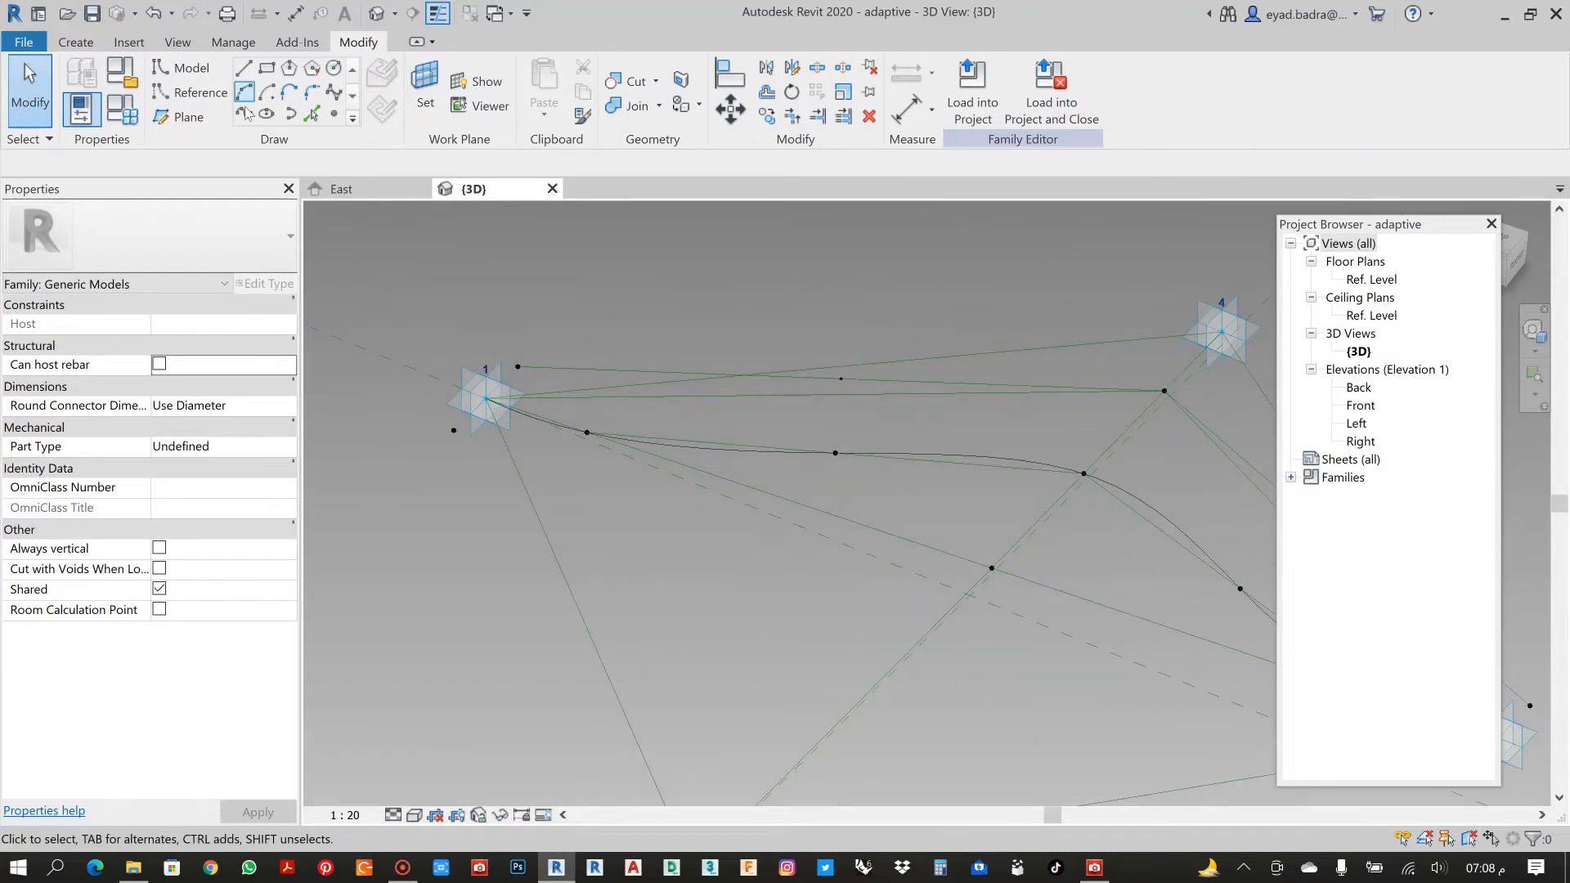
pyautogui.press('l')
pyautogui.press('i')
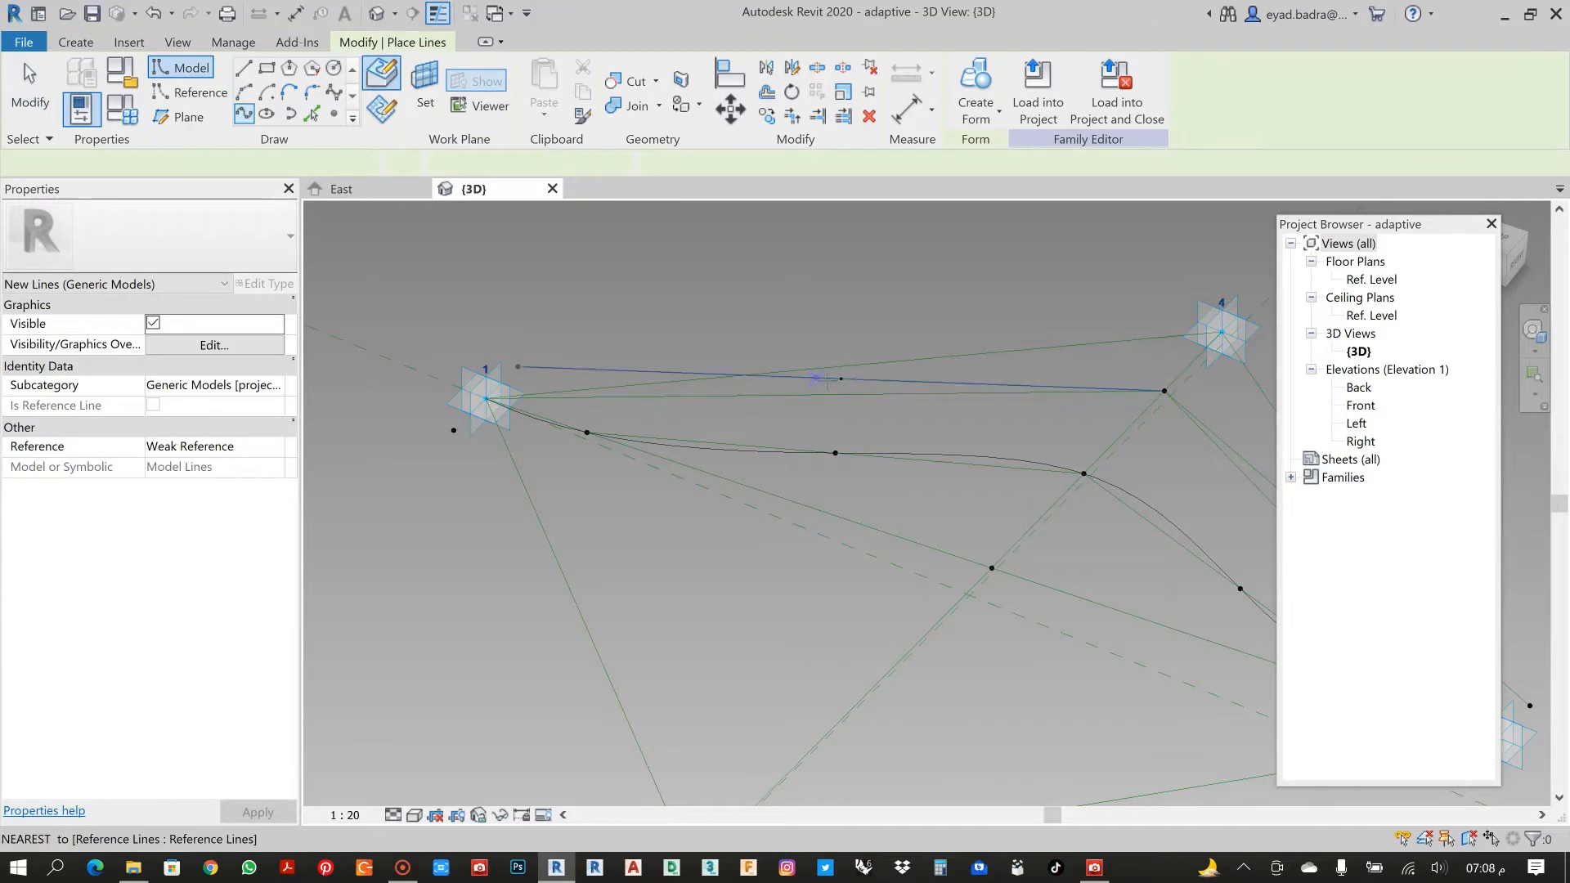
pyautogui.click(842, 380)
pyautogui.moveTo(1069, 423); pyautogui.dragTo(684, 378, button='middle')
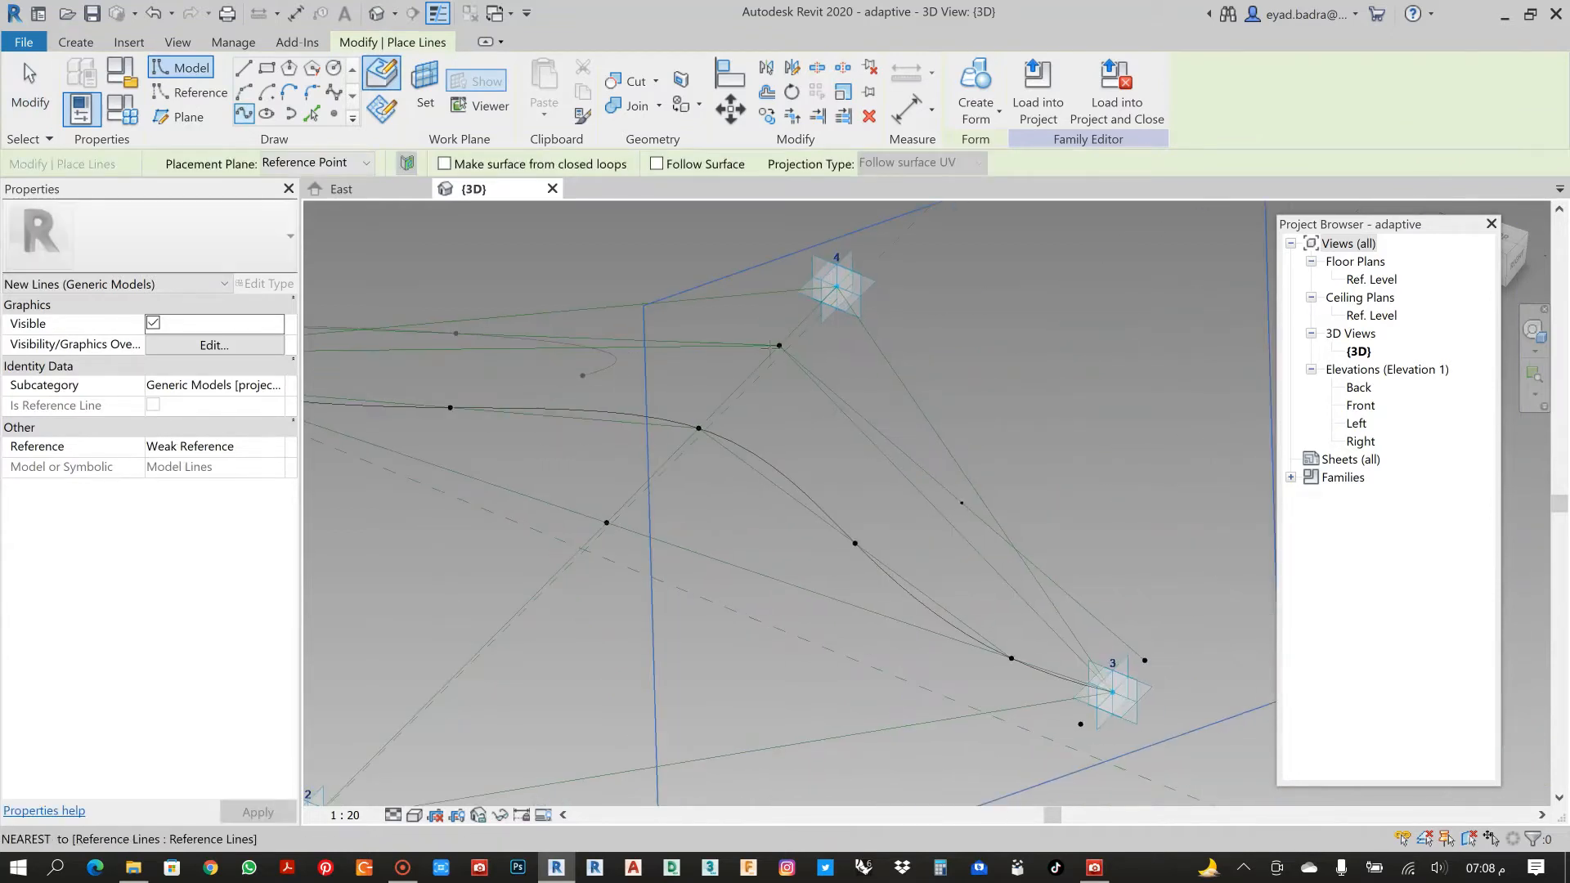
pyautogui.click(779, 345)
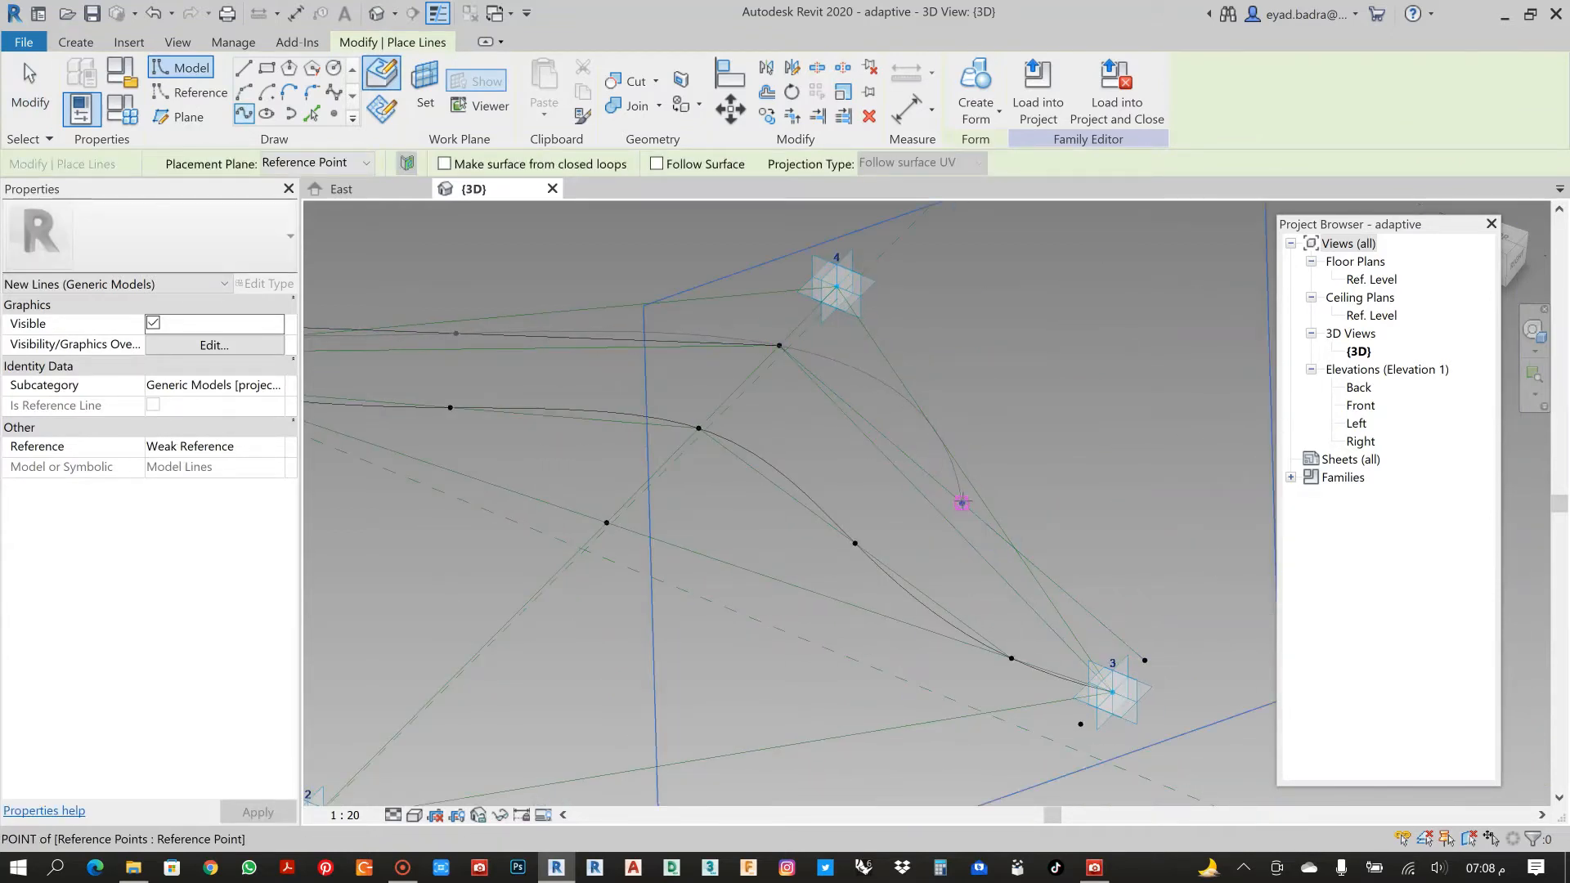
pyautogui.click(961, 503)
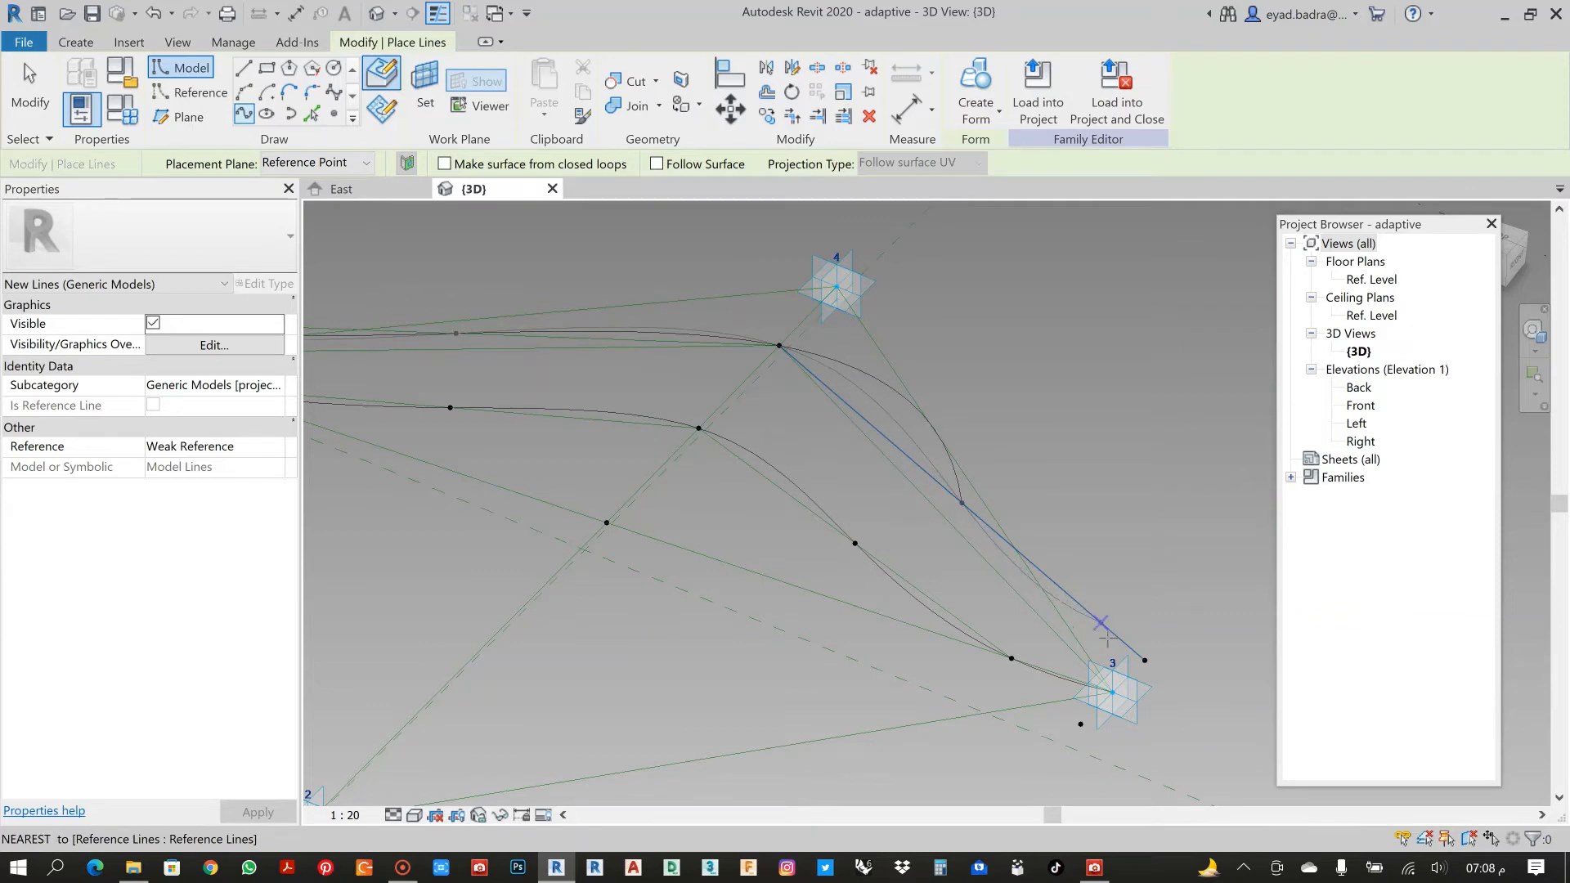
pyautogui.click(1144, 659)
pyautogui.scroll(-4, 1077, 594)
pyautogui.press('Escape')
pyautogui.press('Escape')
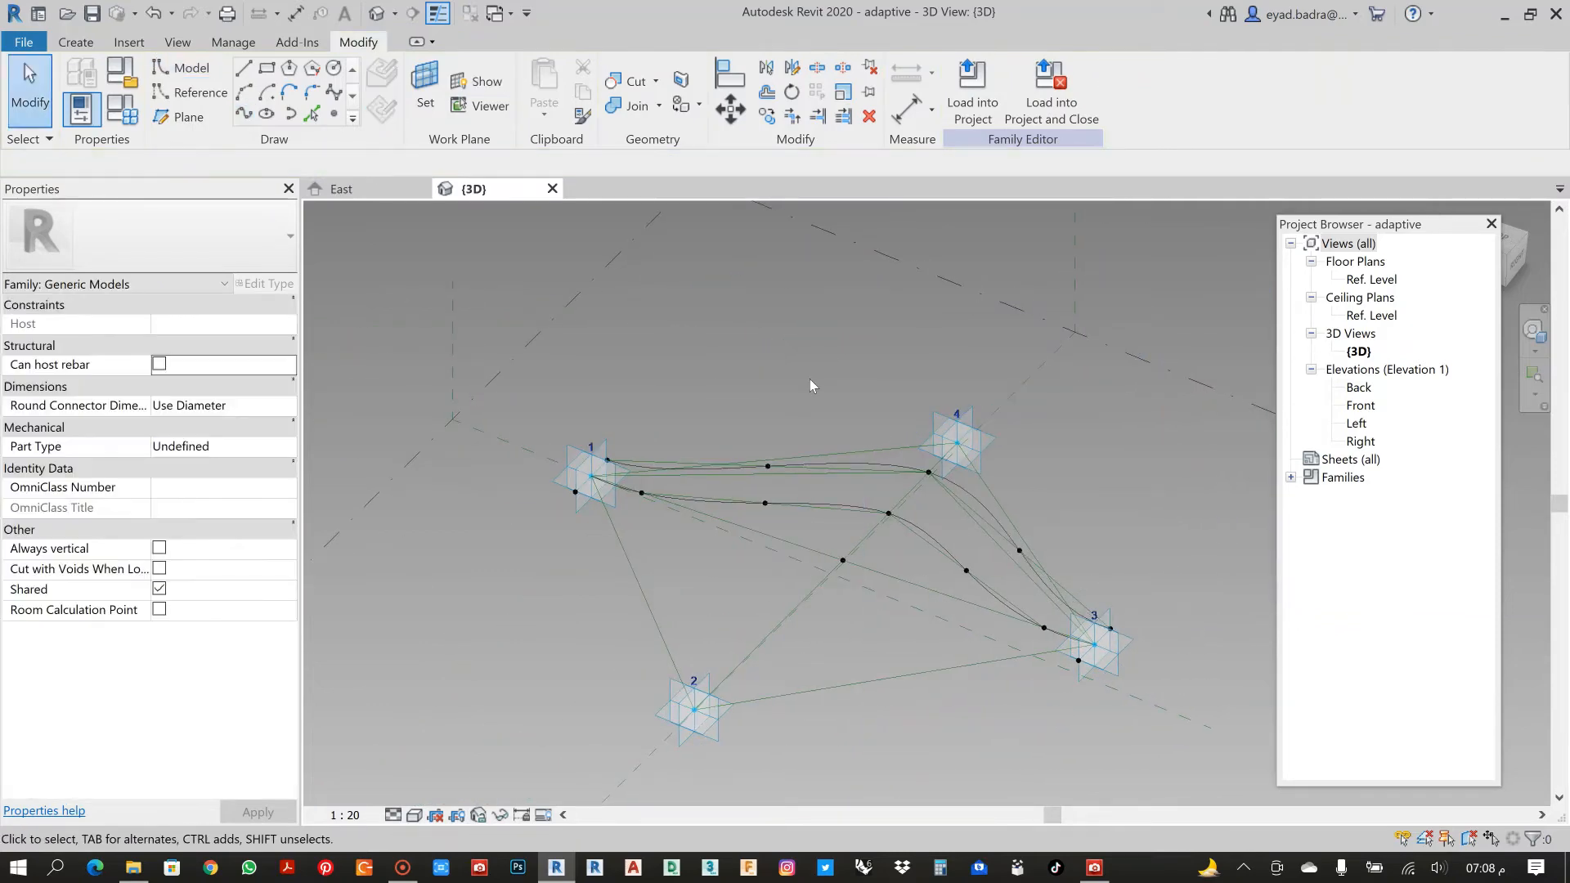
# Examine from several angles how the outer and inner splines run between adaptive points 1 and 3.
pyautogui.keyDown('shift'); pyautogui.moveTo(811, 386); pyautogui.dragTo(736, 581, button='middle'); pyautogui.keyUp('shift')
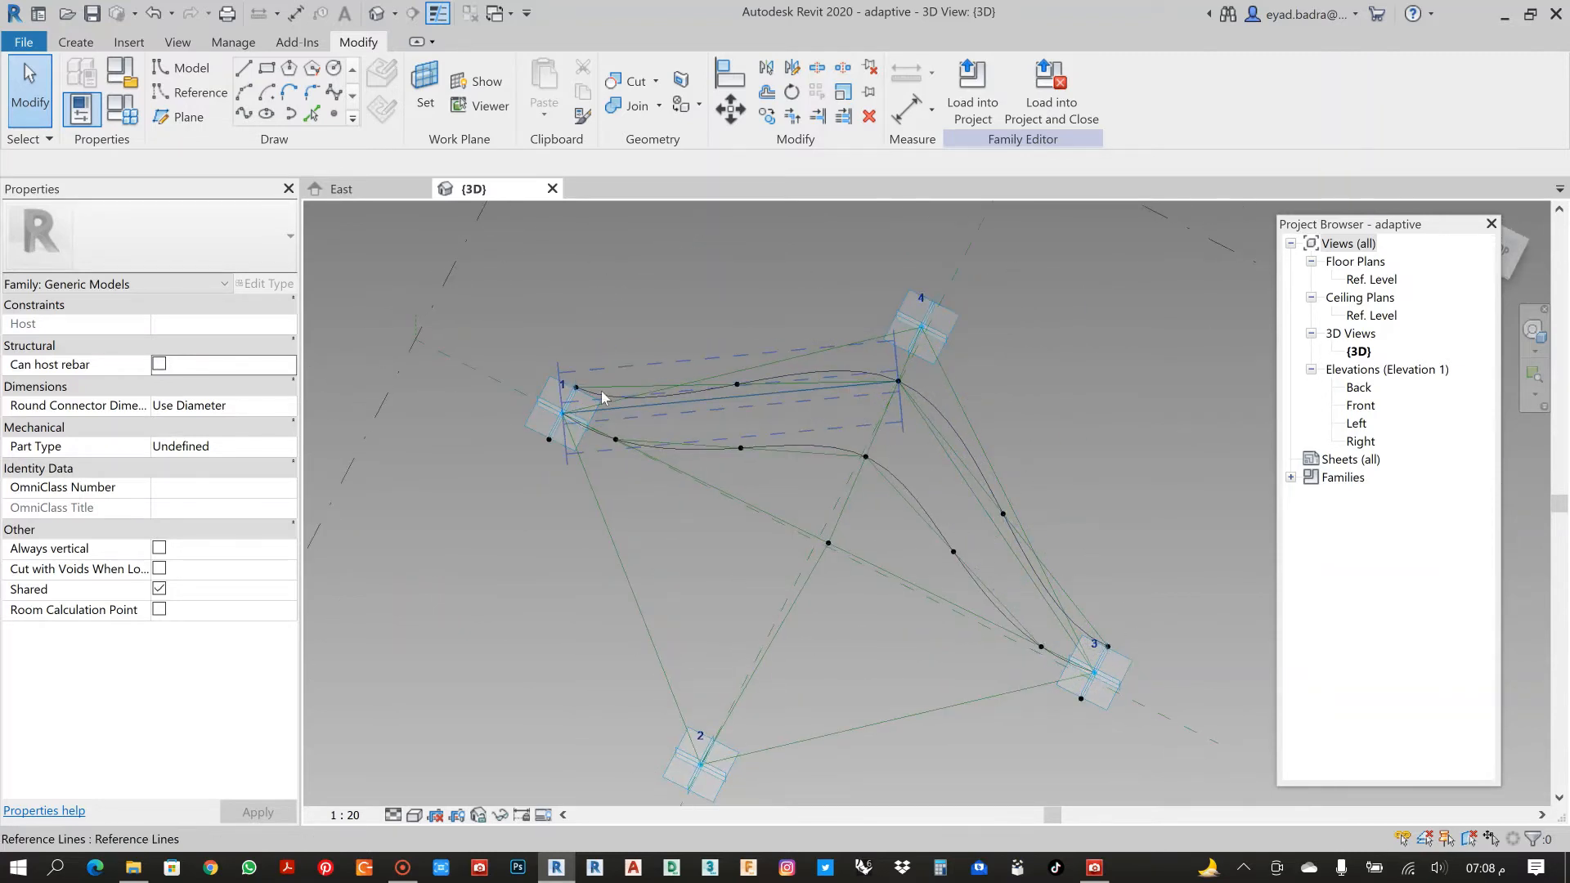
pyautogui.moveTo(1080, 484); pyautogui.dragTo(1059, 422, button='middle')
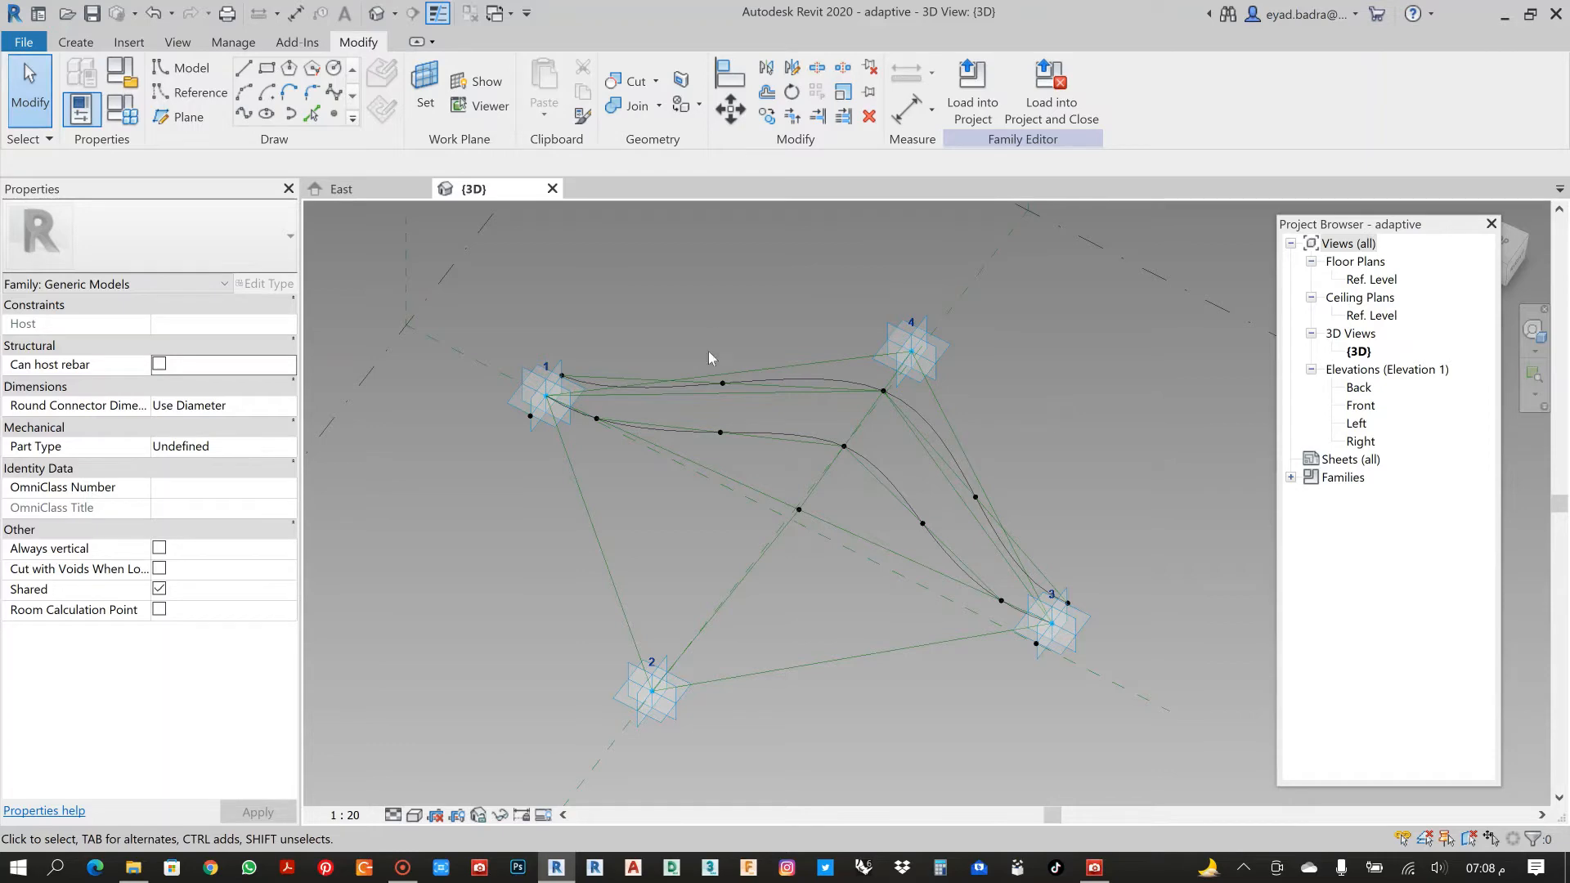
pyautogui.scroll(4, 708, 352)
pyautogui.moveTo(715, 342); pyautogui.dragTo(663, 283, button='middle')
pyautogui.scroll(-1, 663, 283)
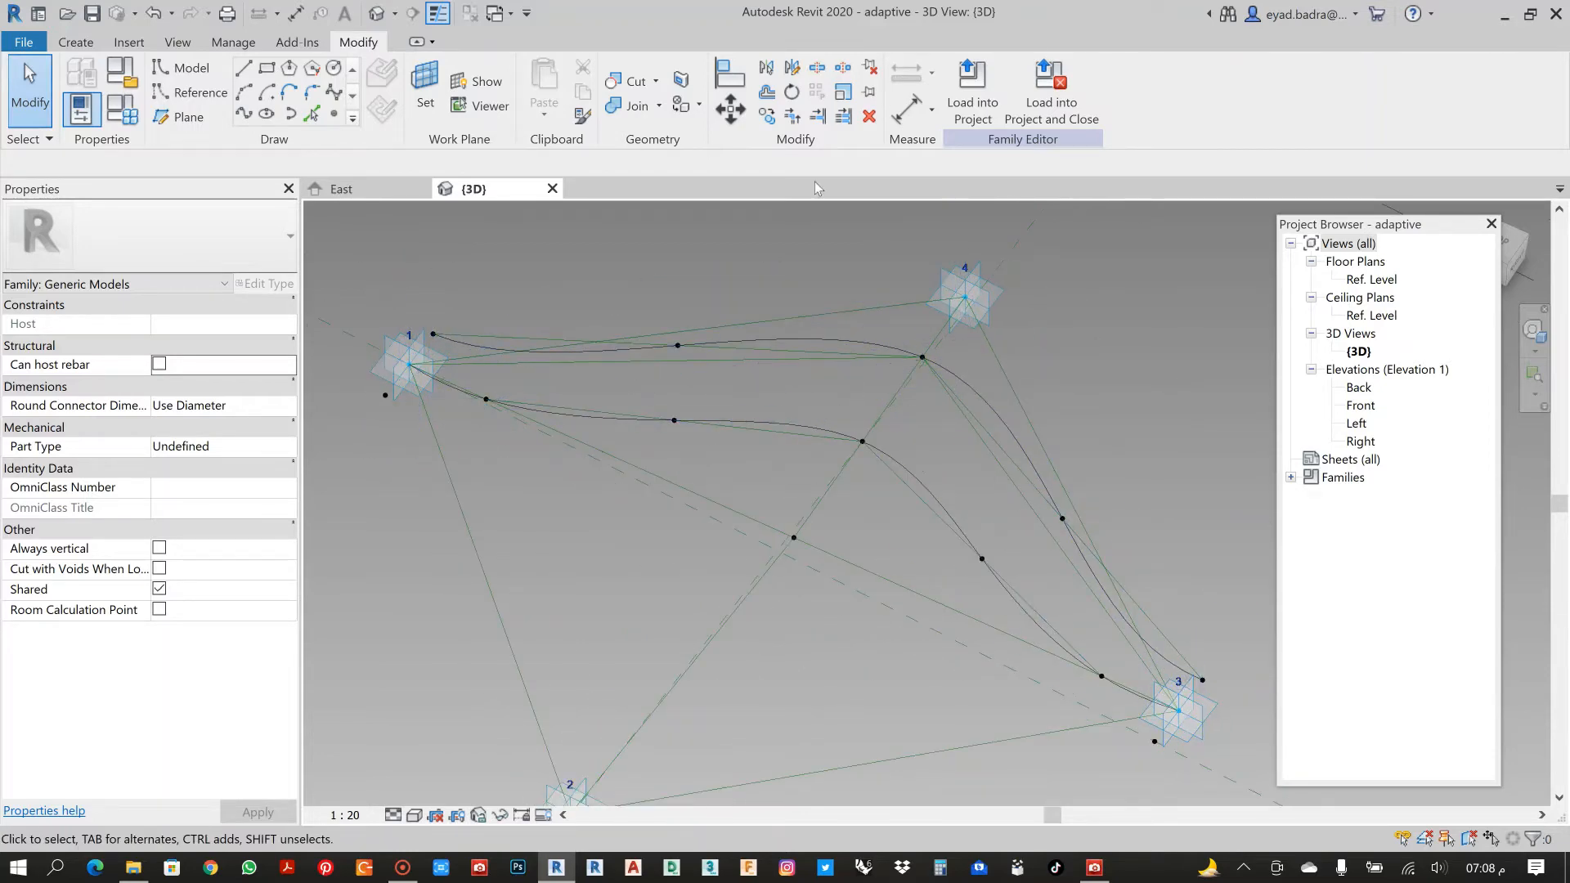
pyautogui.scroll(-1, 729, 556)
pyautogui.moveTo(819, 665); pyautogui.dragTo(807, 615, button='middle')
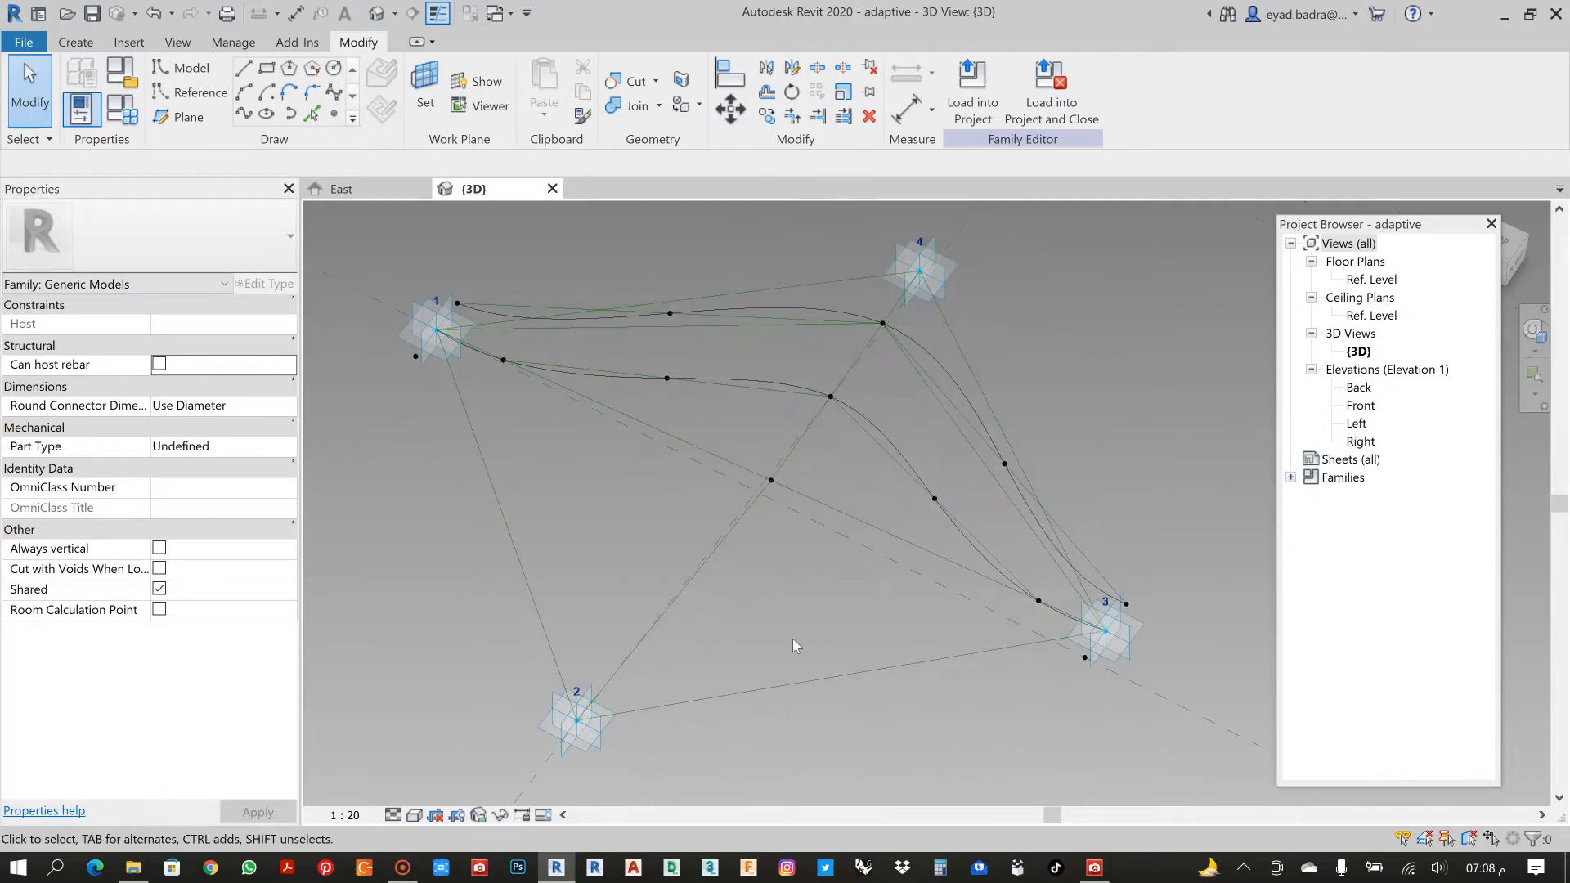
# Compare the splines with the facade panel reference image in ACDSee, and review the family's parameters in Revit.
pyautogui.click(1096, 869)
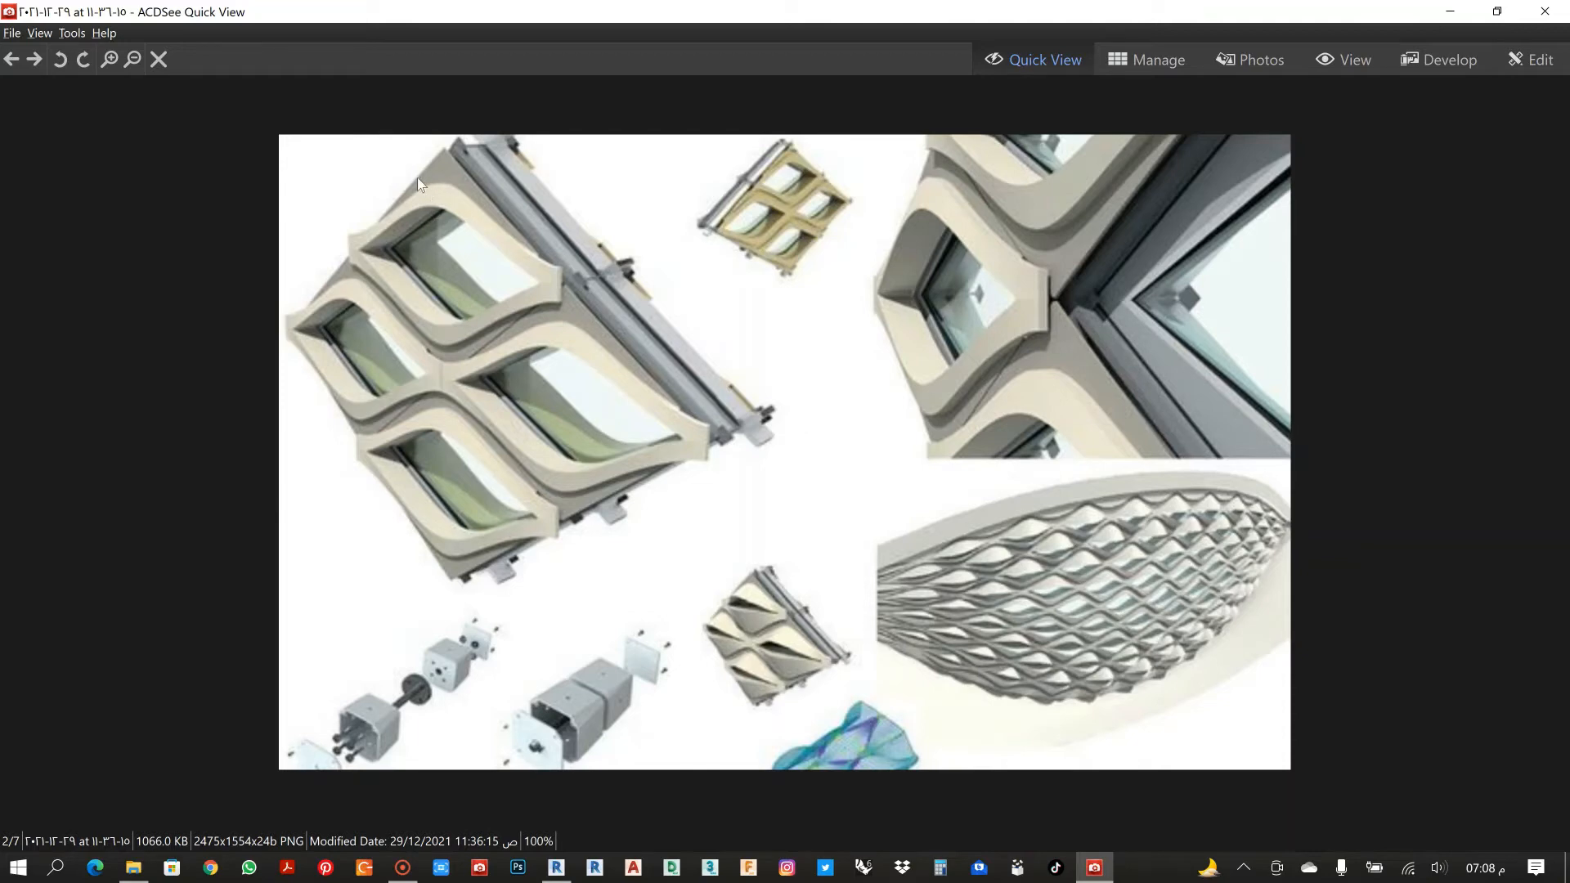
pyautogui.click(1449, 11)
pyautogui.keyDown('shift'); pyautogui.moveTo(834, 474); pyautogui.dragTo(586, 395, button='middle'); pyautogui.keyUp('shift')
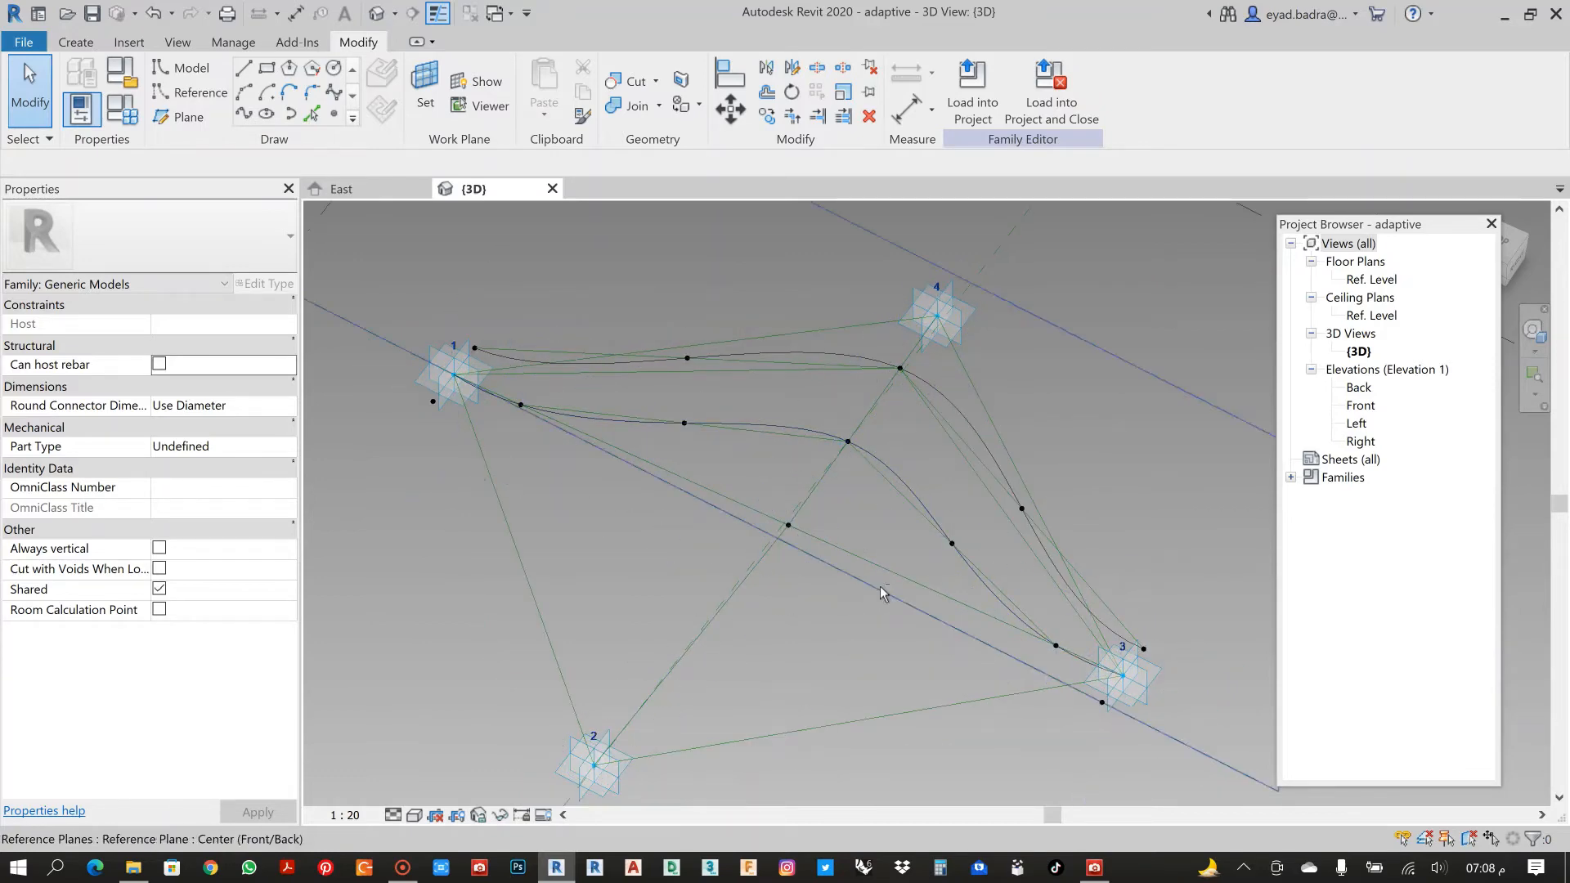
pyautogui.keyDown('shift'); pyautogui.moveTo(881, 585); pyautogui.dragTo(880, 492, button='middle'); pyautogui.keyUp('shift')
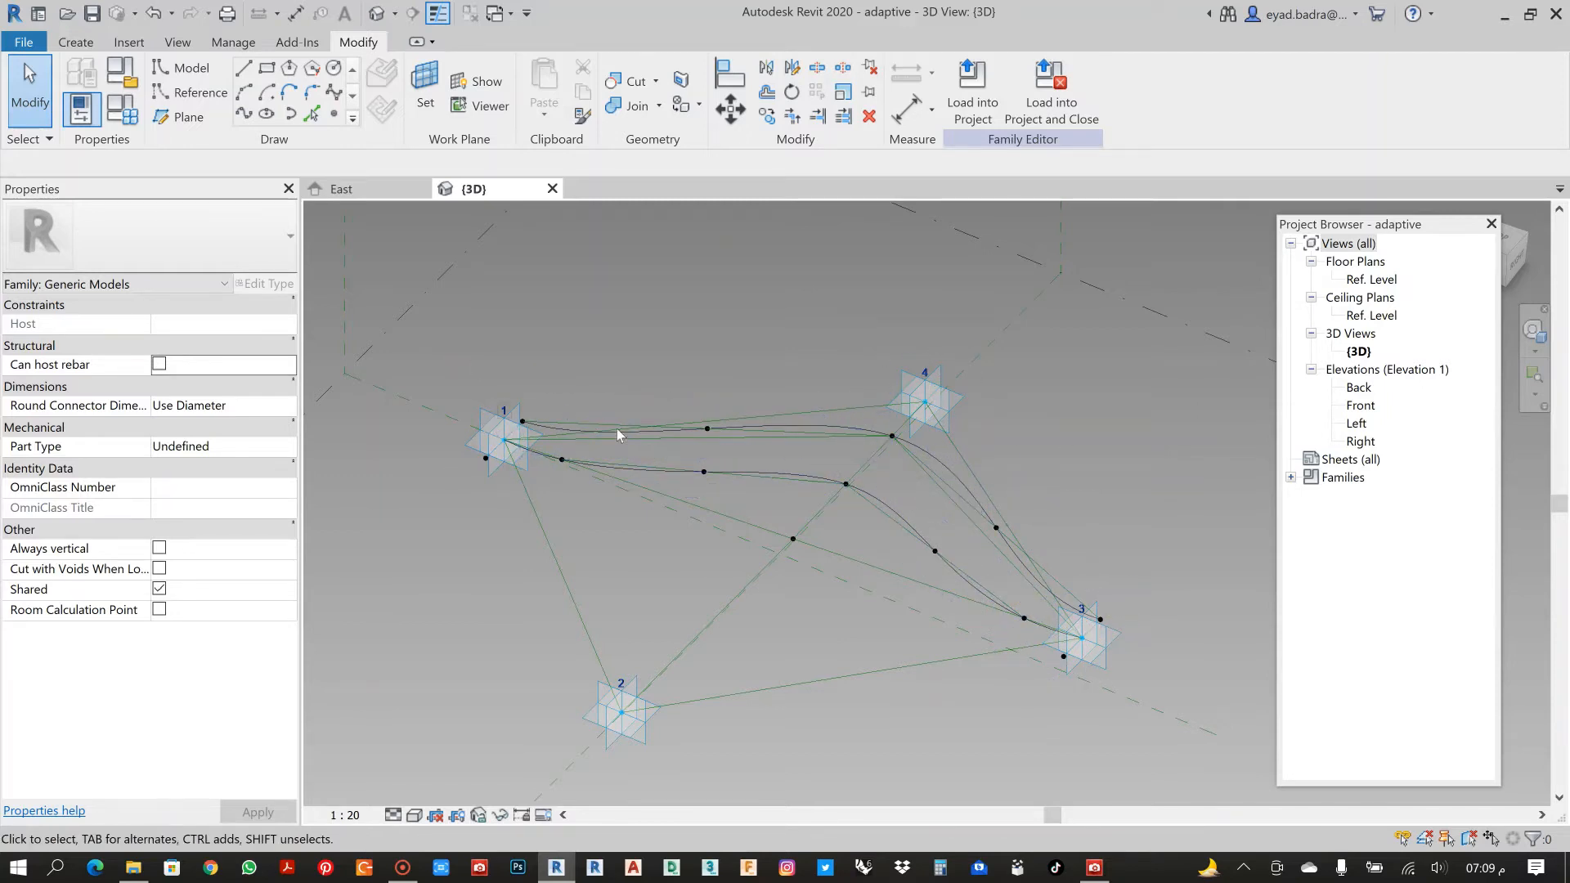
pyautogui.moveTo(1120, 433)
pyautogui.mouseDown(button='middle')
pyautogui.moveTo(1099, 404)
pyautogui.moveTo(1116, 429)
pyautogui.mouseUp(button='middle')
pyautogui.scroll(1, 1081, 401)
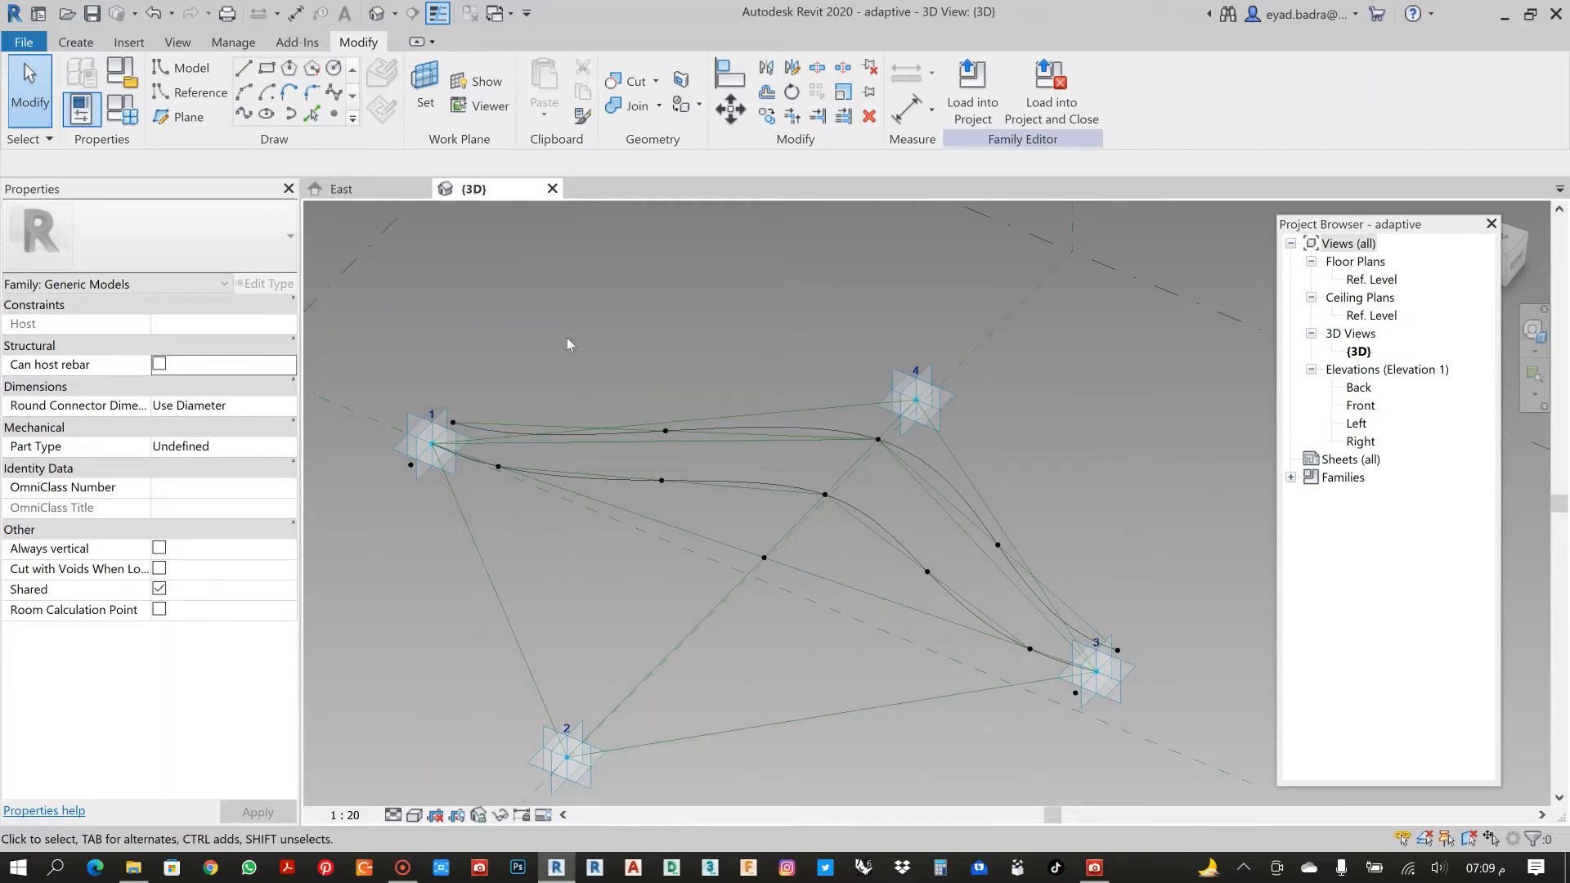
pyautogui.click(118, 117)
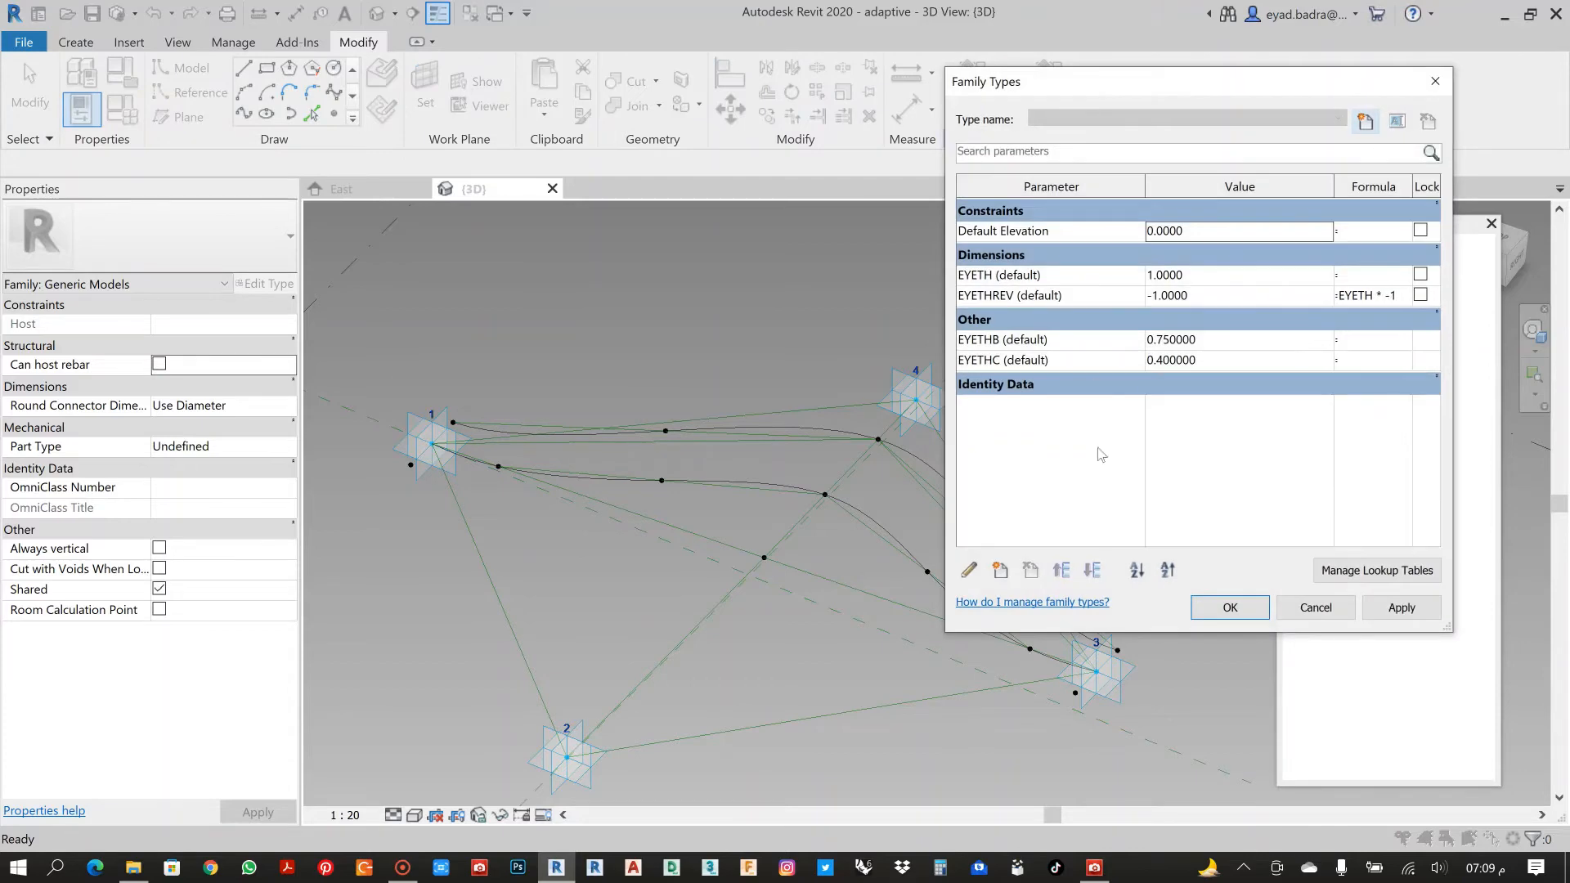
pyautogui.click(1433, 81)
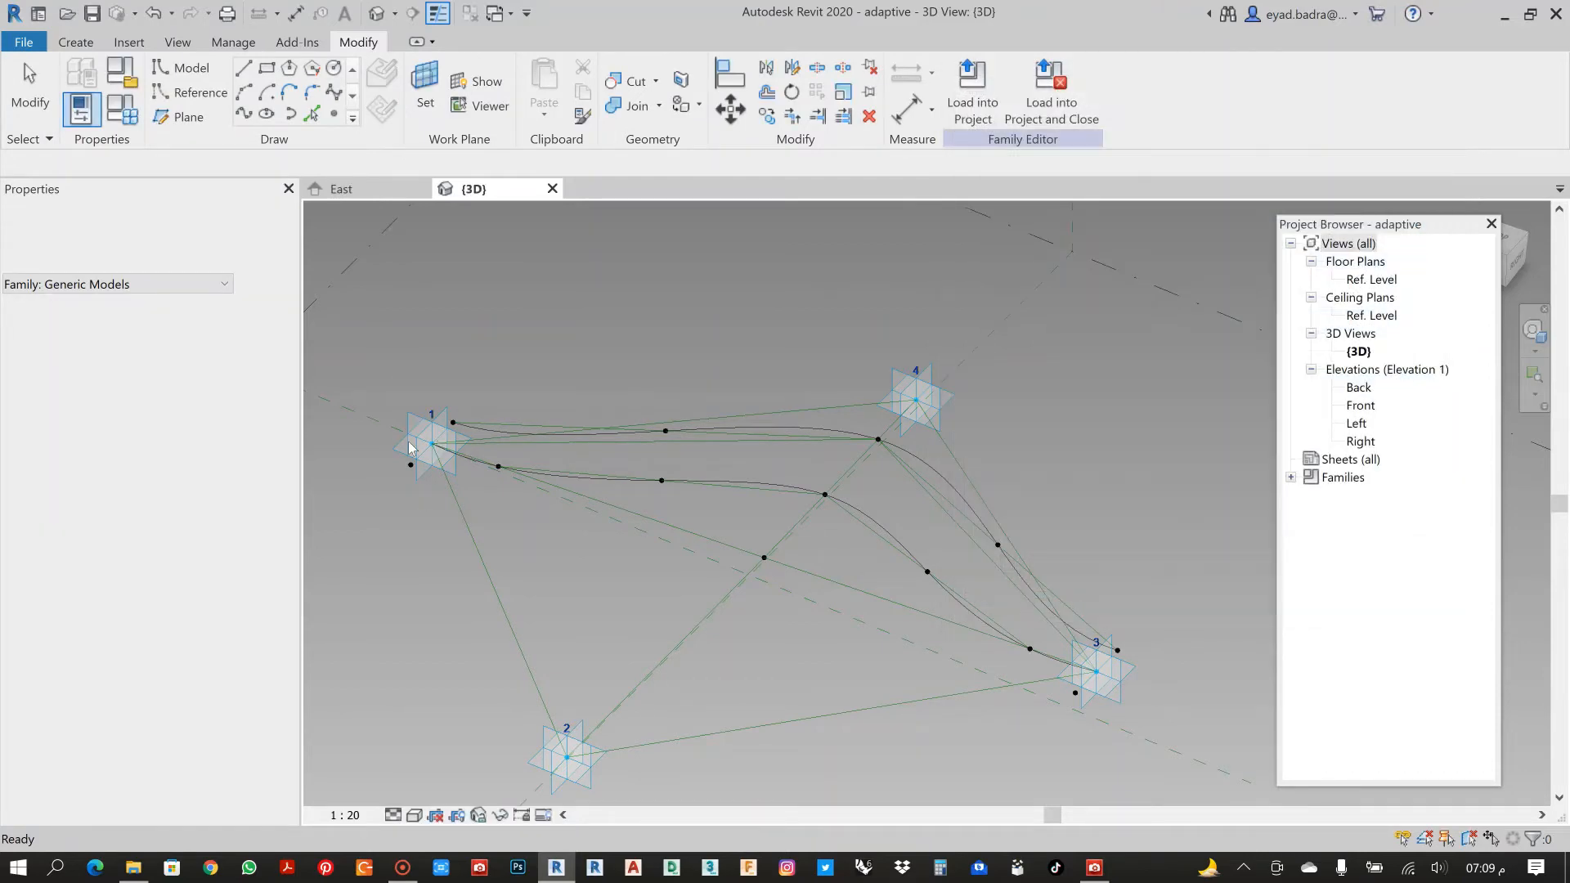
pyautogui.scroll(3, 475, 442)
pyautogui.scroll(1, 665, 432)
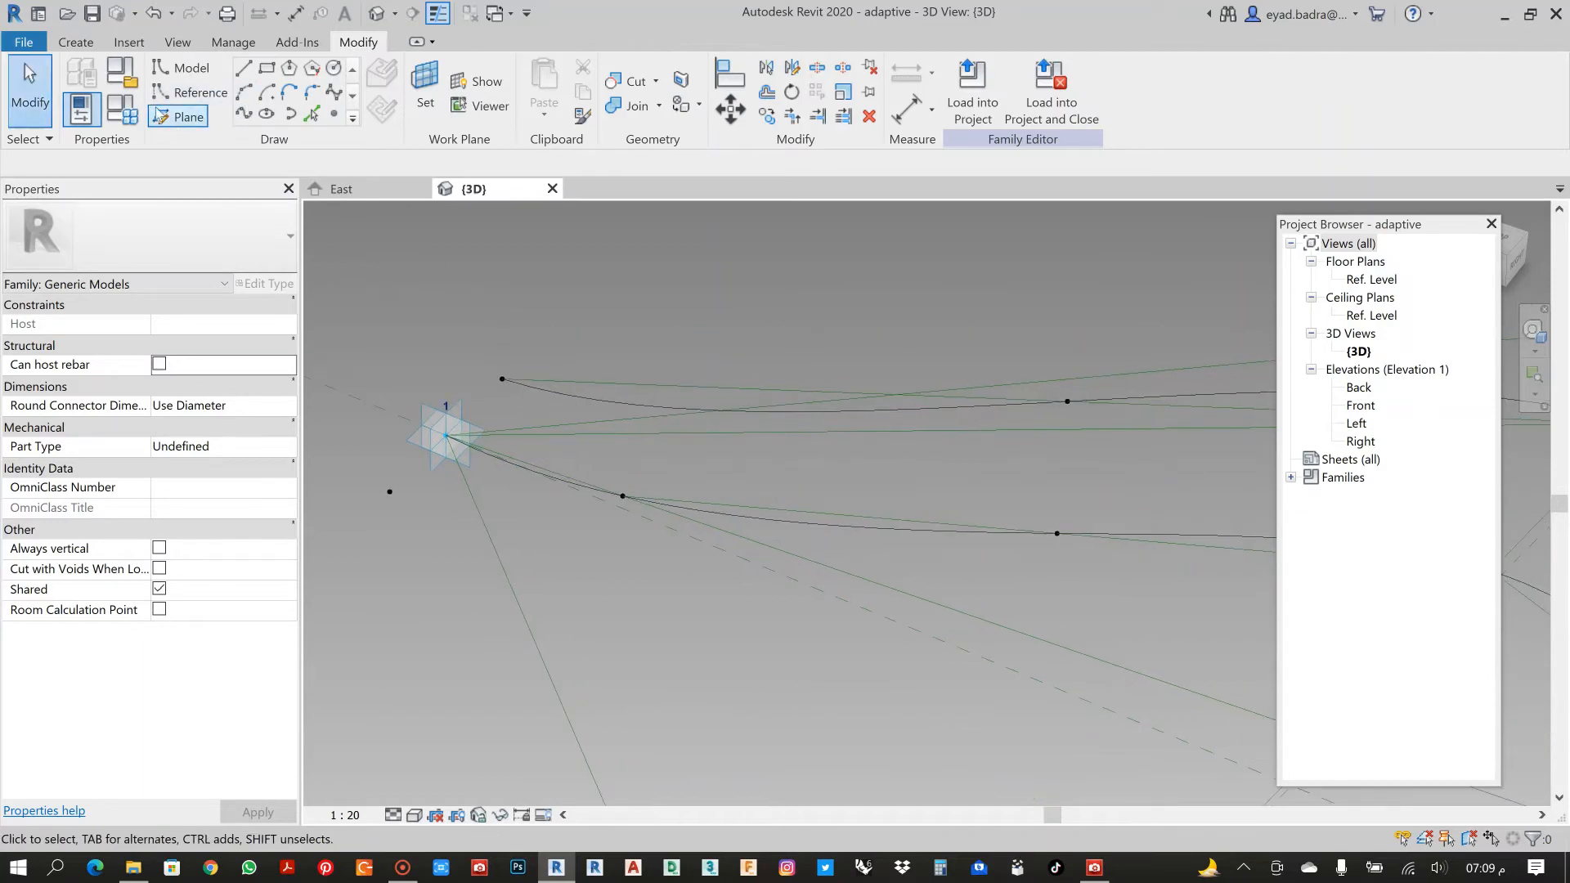
pyautogui.click(436, 74)
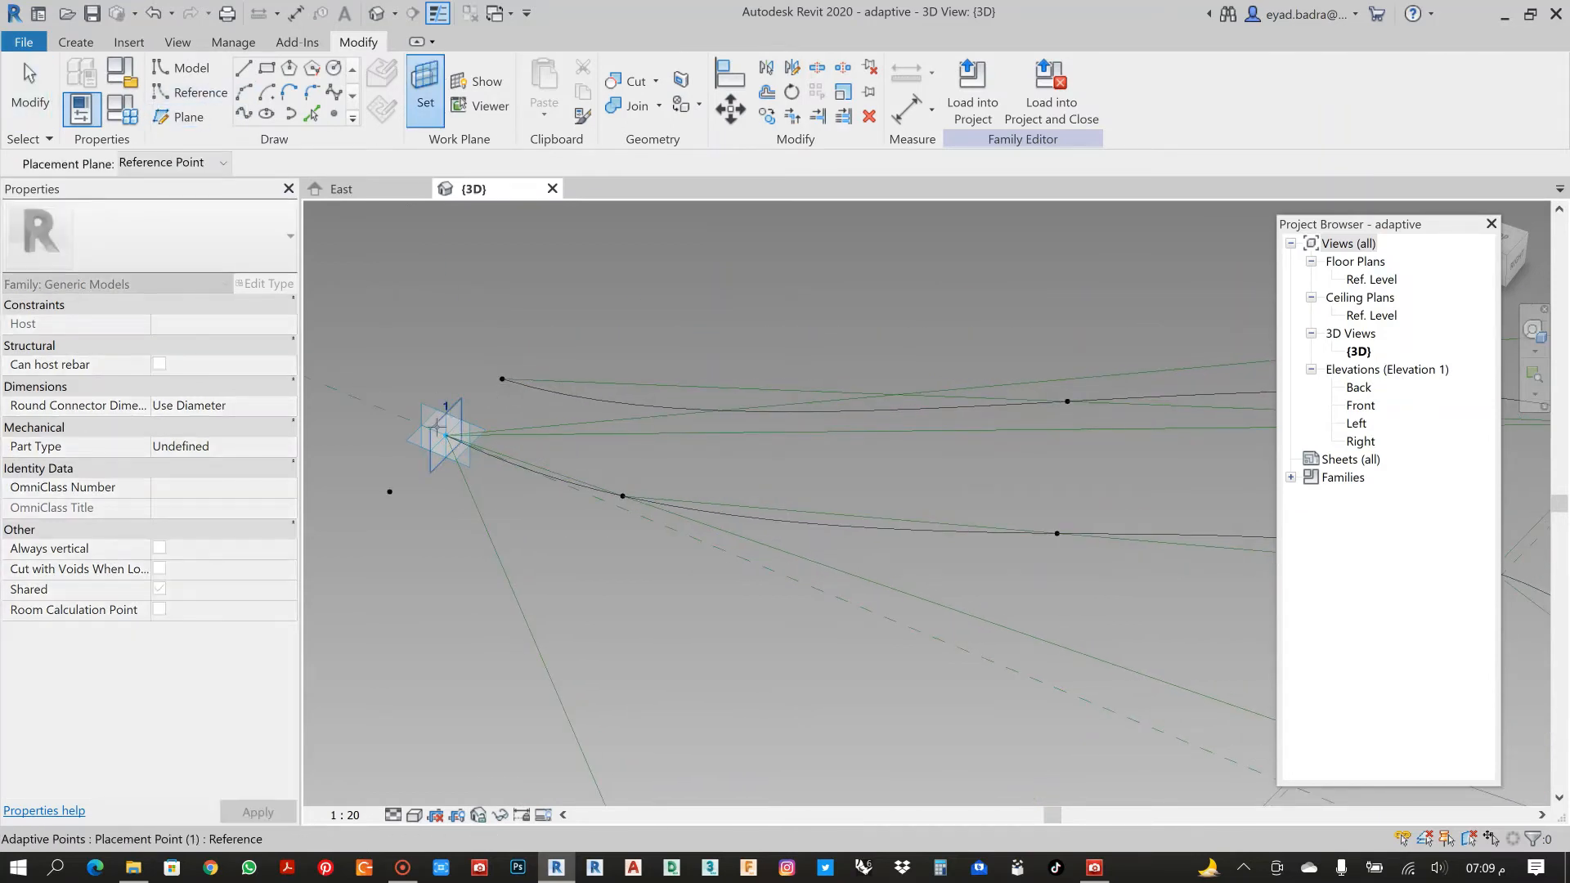
pyautogui.press('Escape')
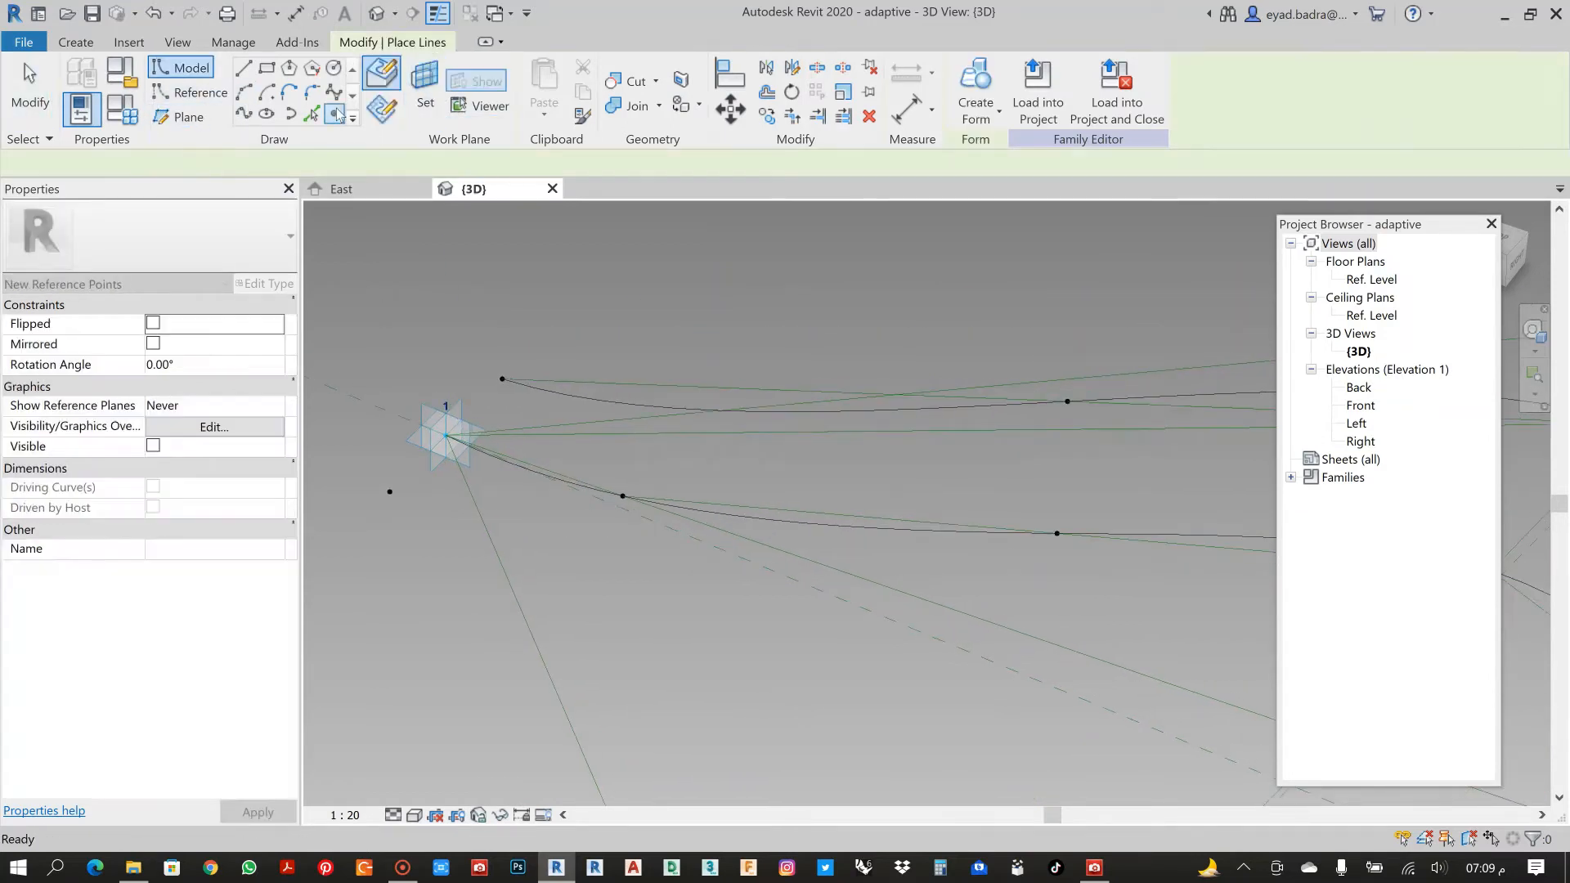
pyautogui.press('Escape')
# Place a reference point on adaptive point 1, using that point's horizontal plane as the work plane.
pyautogui.click(336, 114)
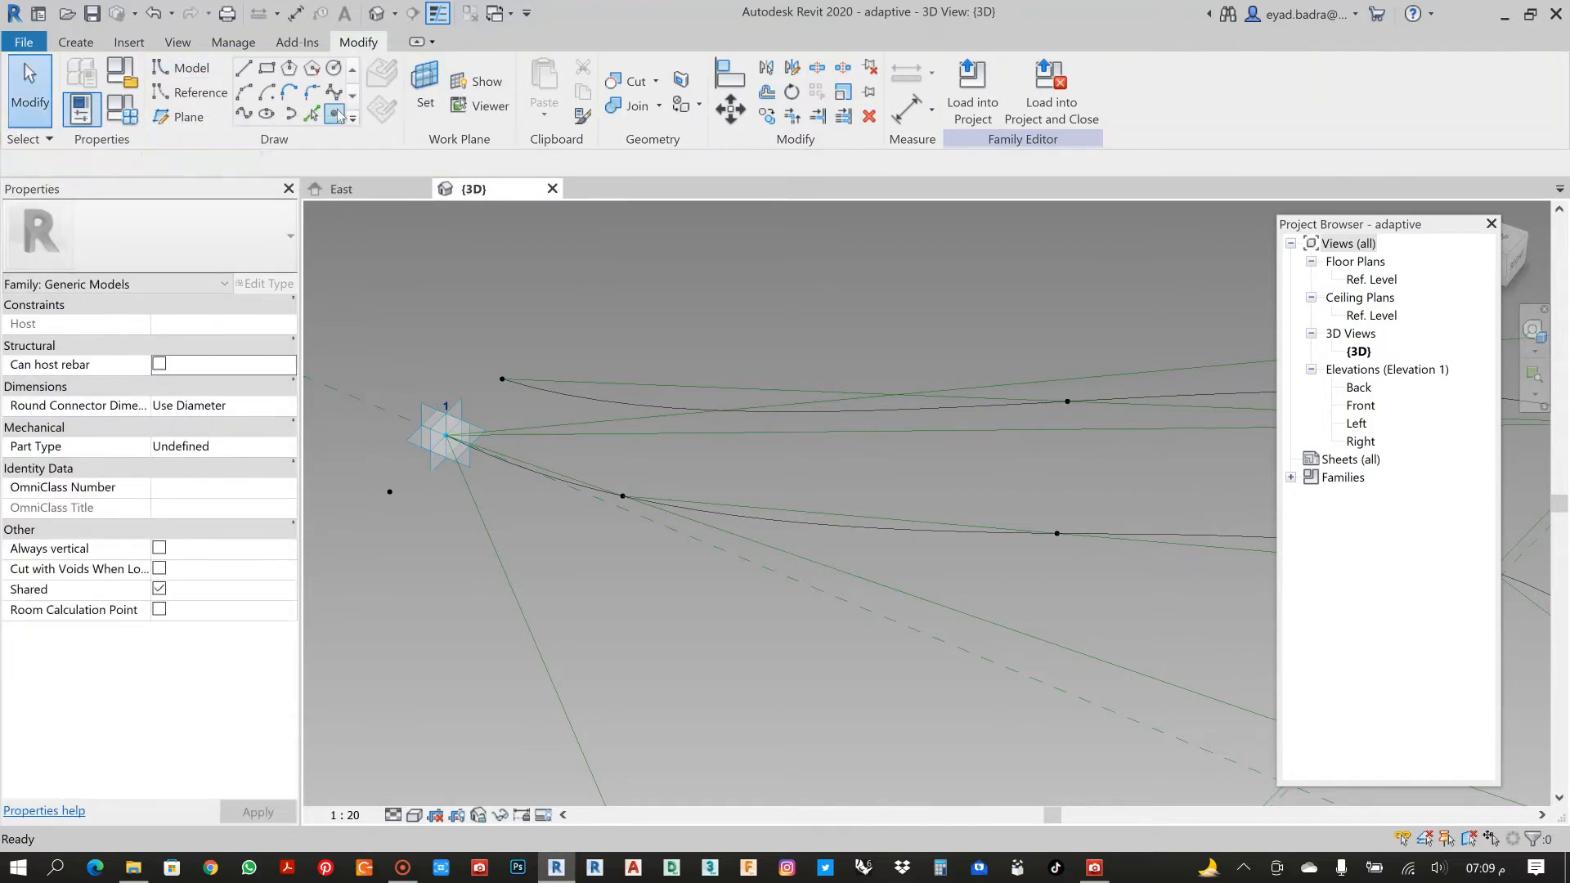
pyautogui.click(423, 109)
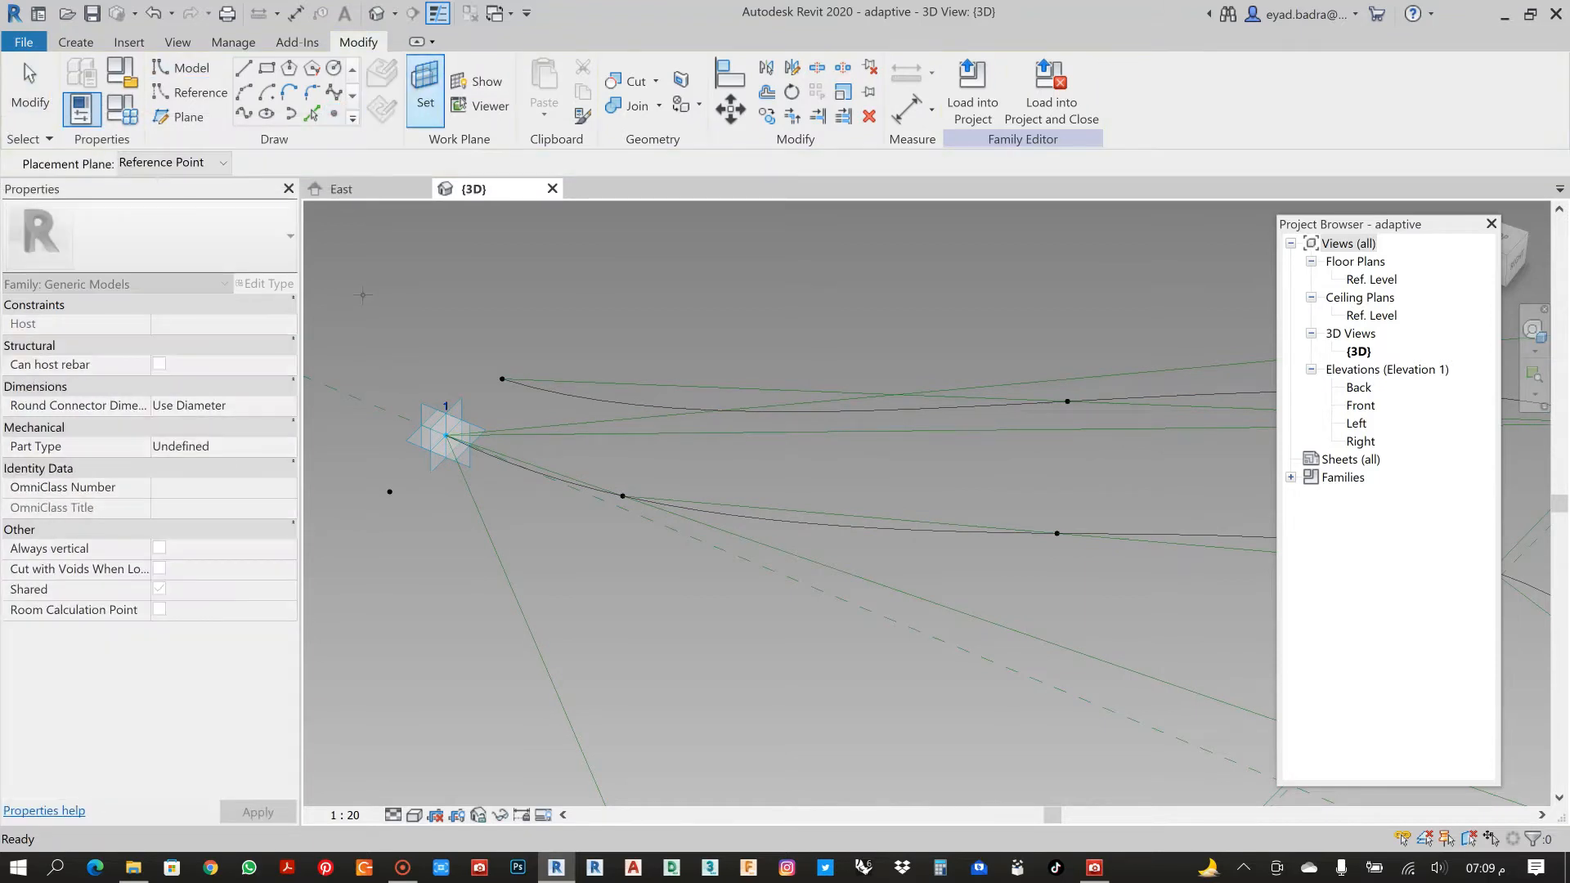
pyautogui.click(434, 437)
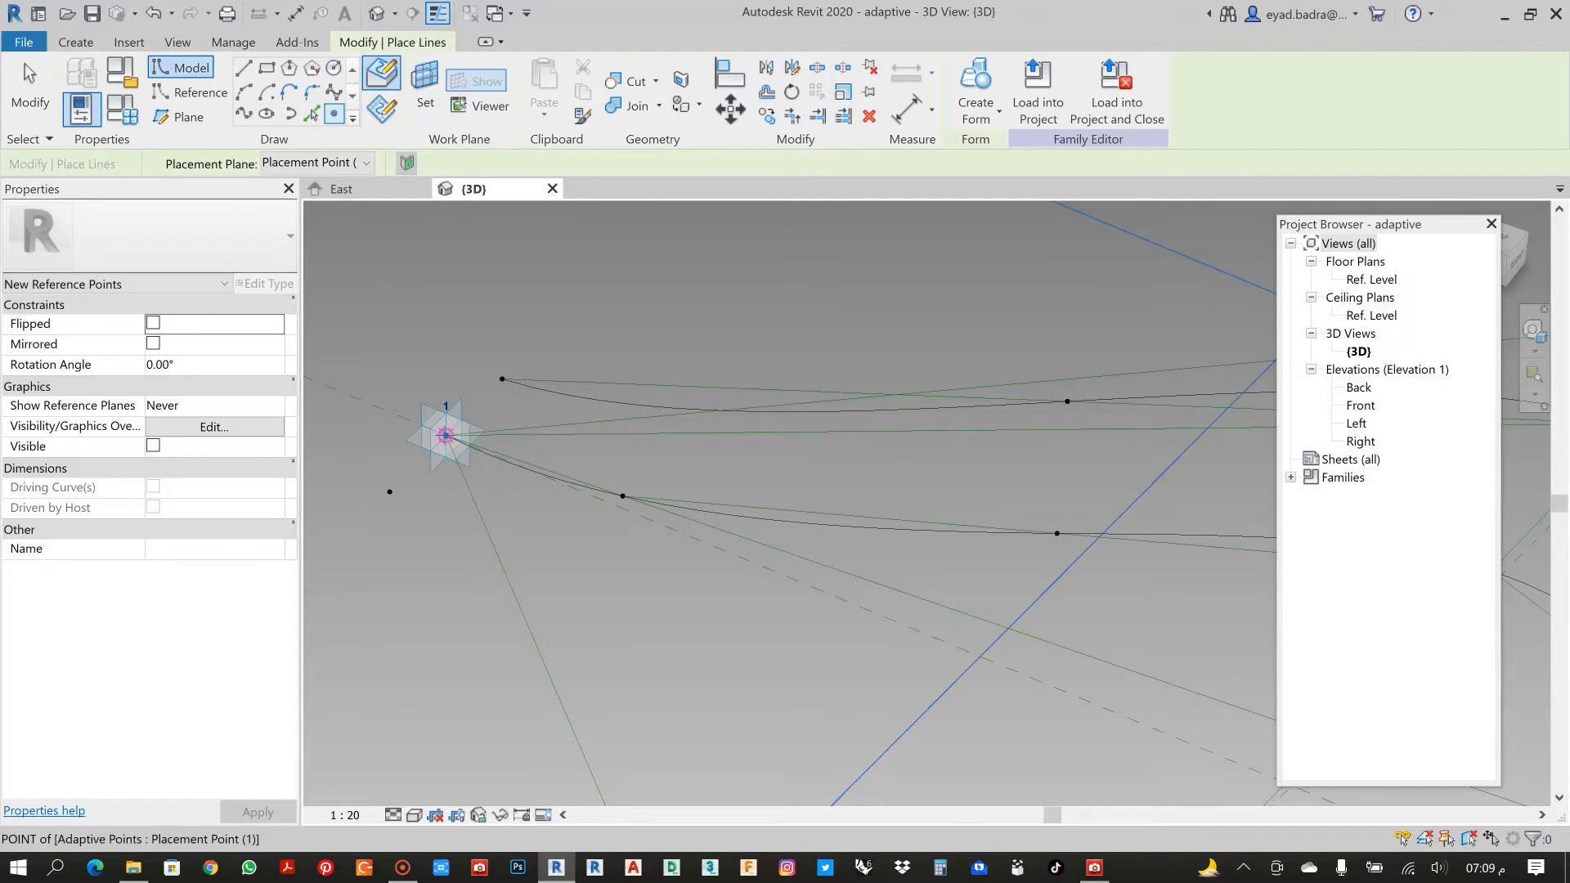
pyautogui.press('Escape')
pyautogui.press('Escape')
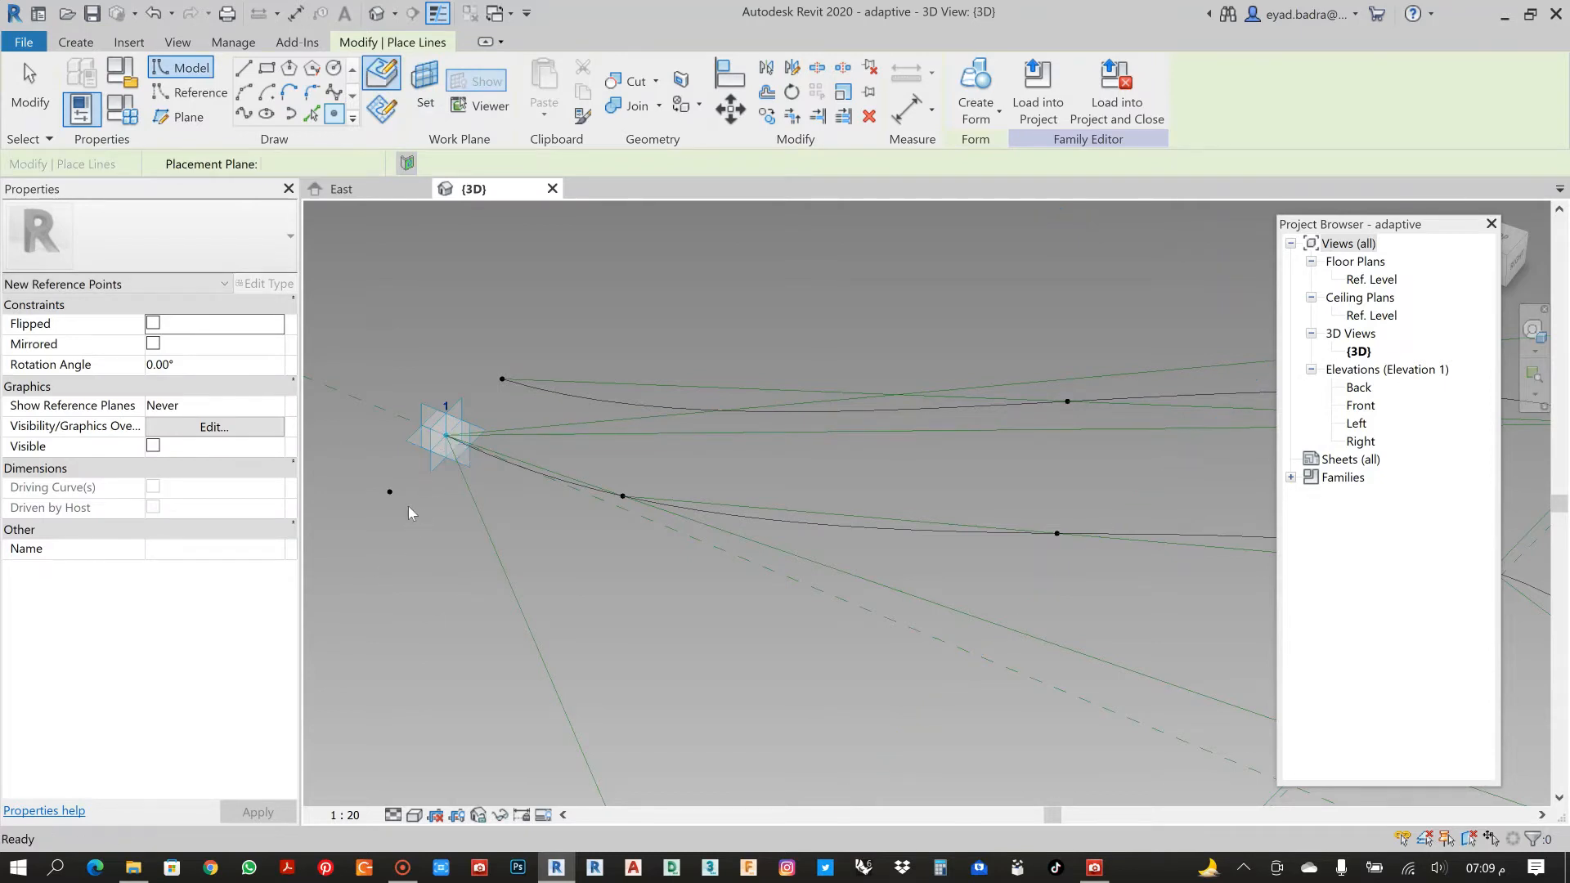
# Link the offset of the reference point hosted on adaptive point 1 to a new instance length parameter named OFFA.
pyautogui.click(446, 440)
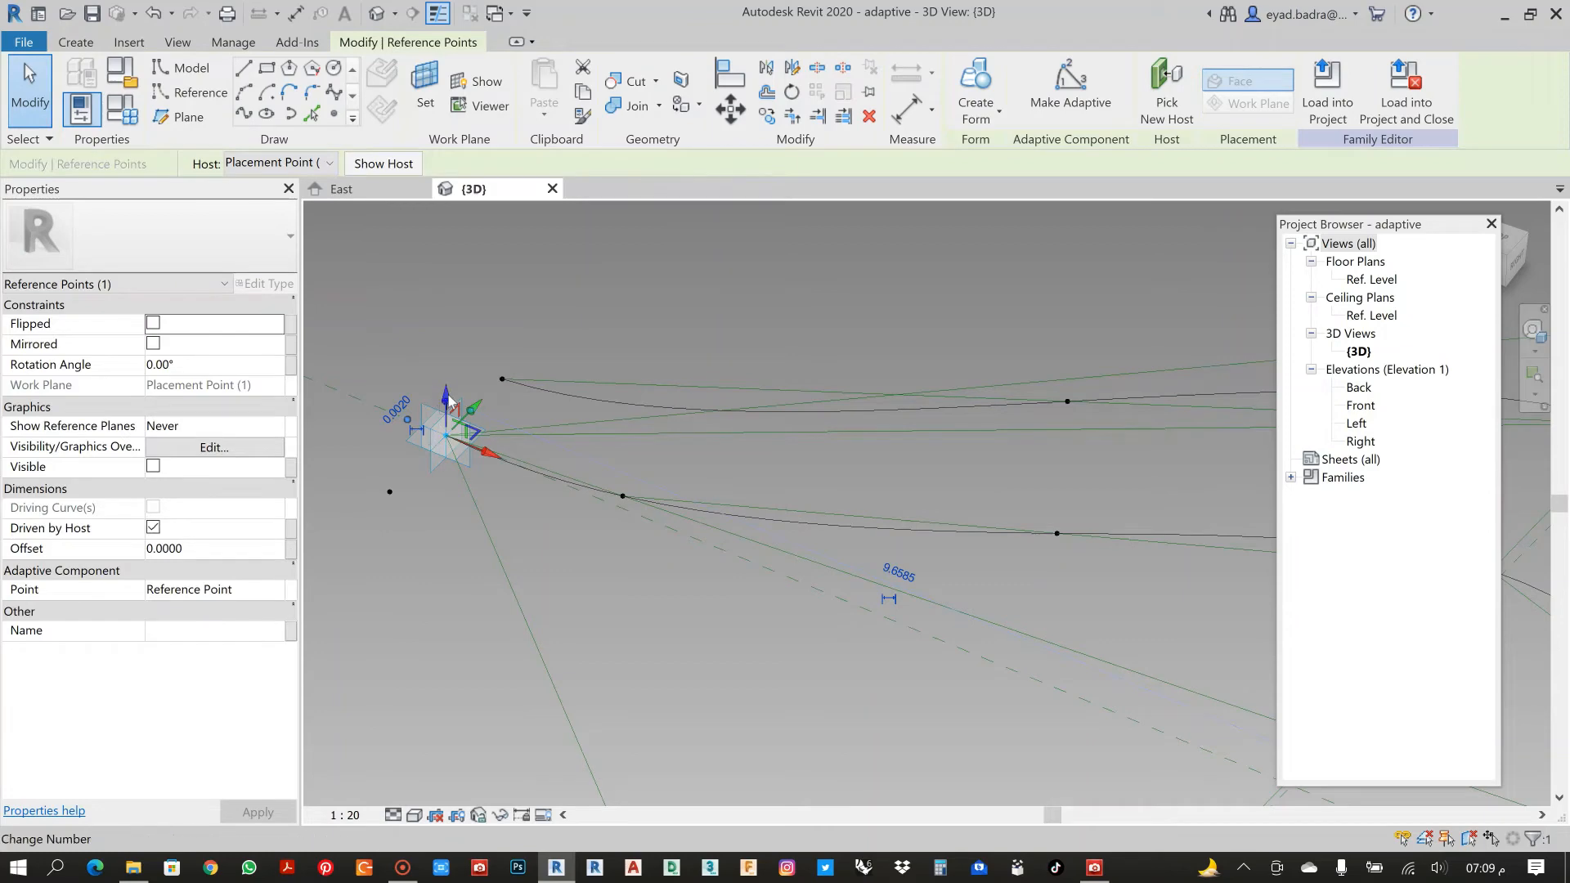
pyautogui.click(294, 548)
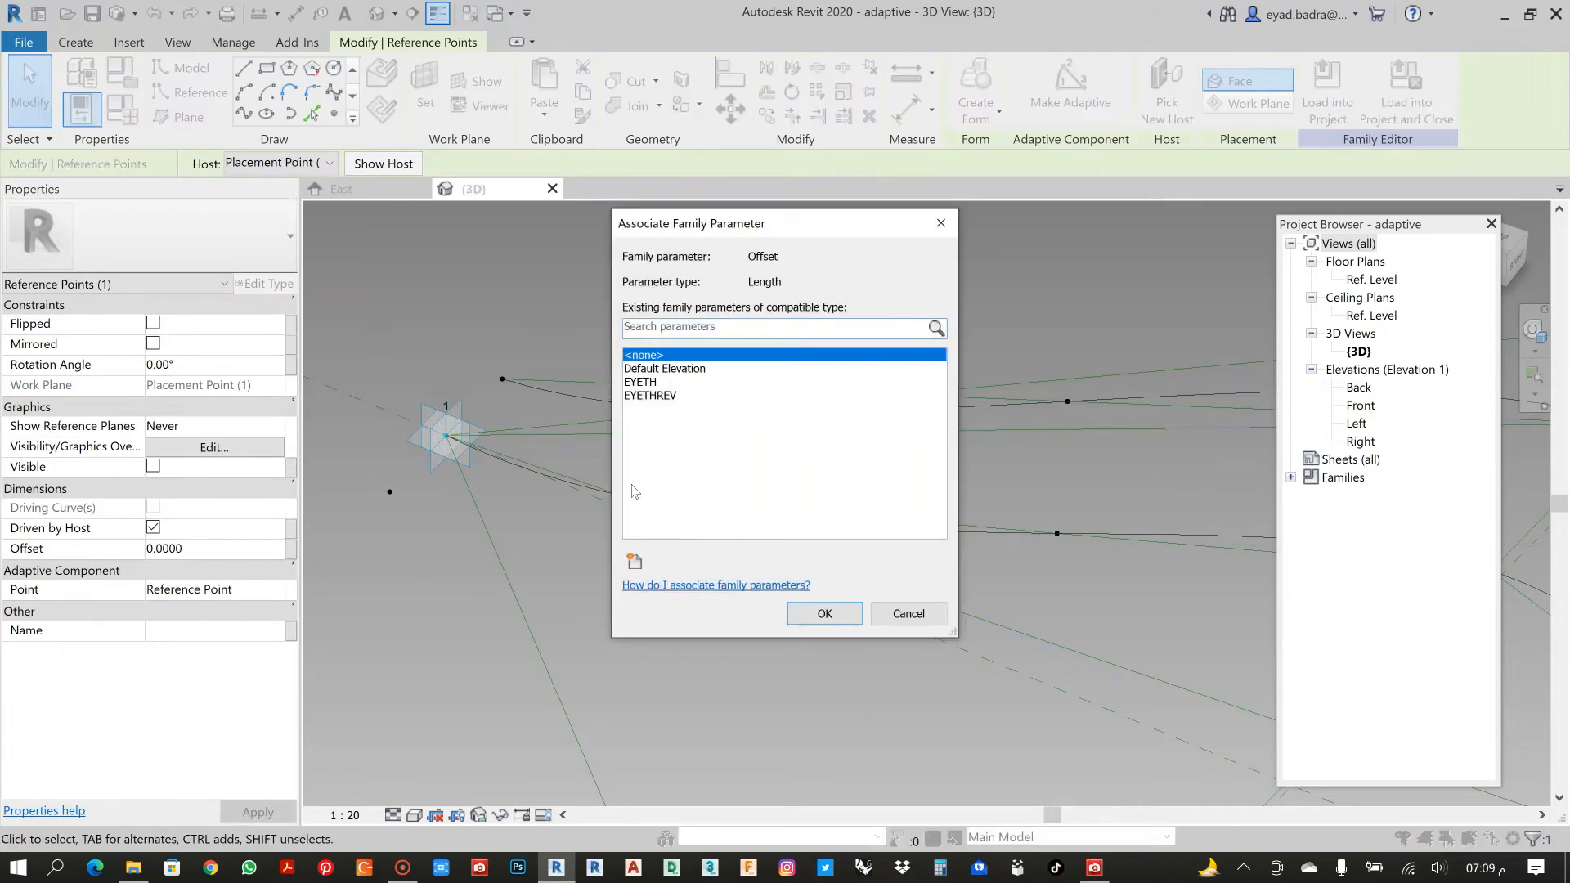
pyautogui.click(635, 561)
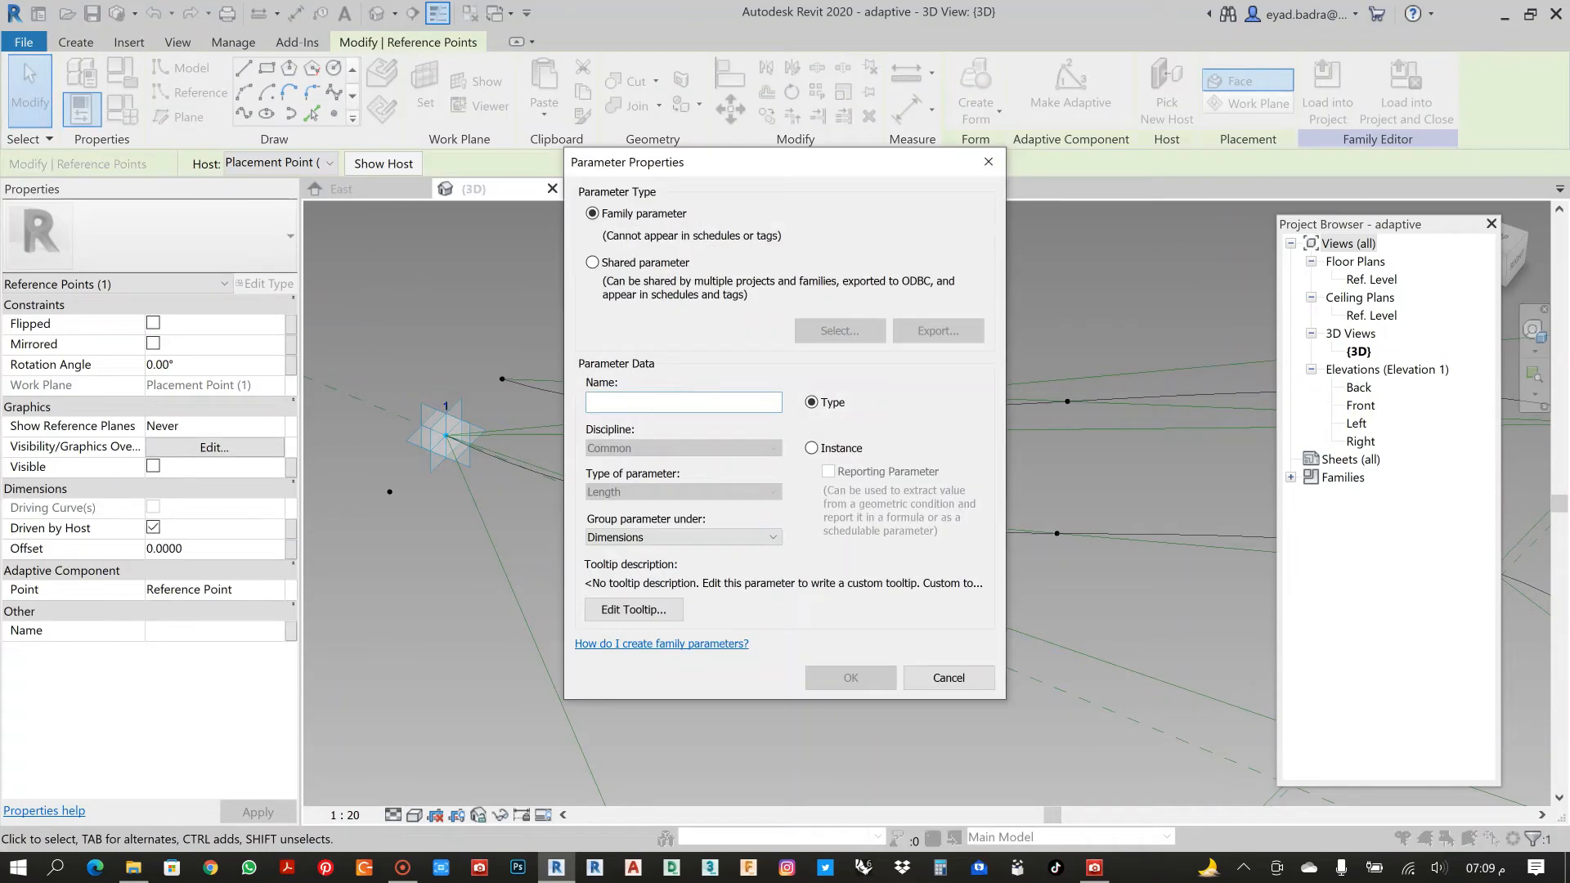
pyautogui.write('OFFA')
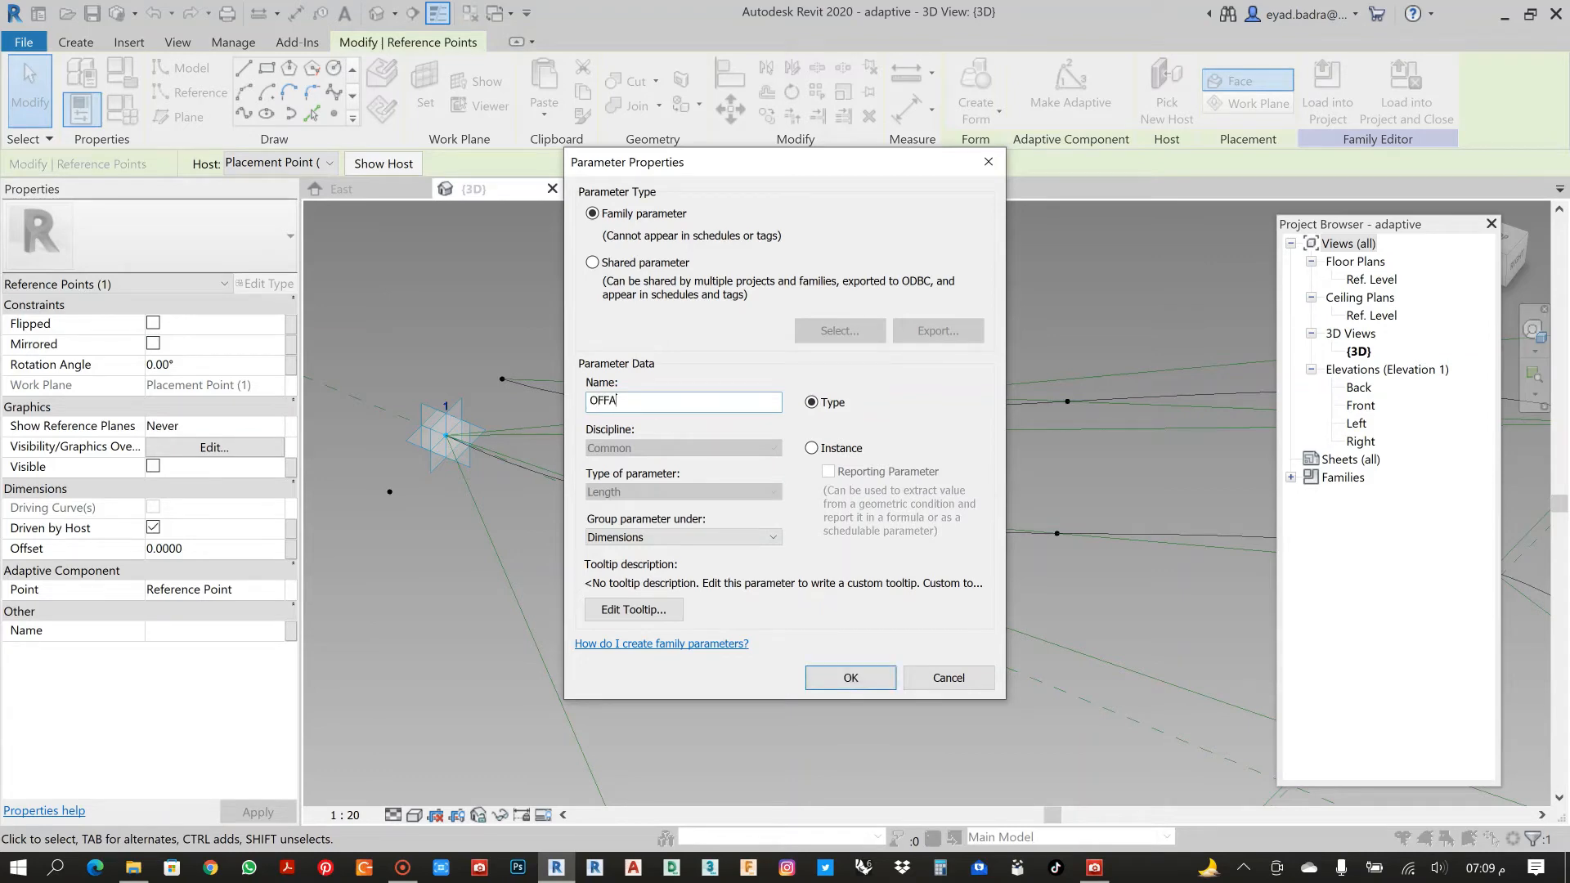
pyautogui.click(813, 448)
pyautogui.click(848, 677)
pyautogui.click(822, 614)
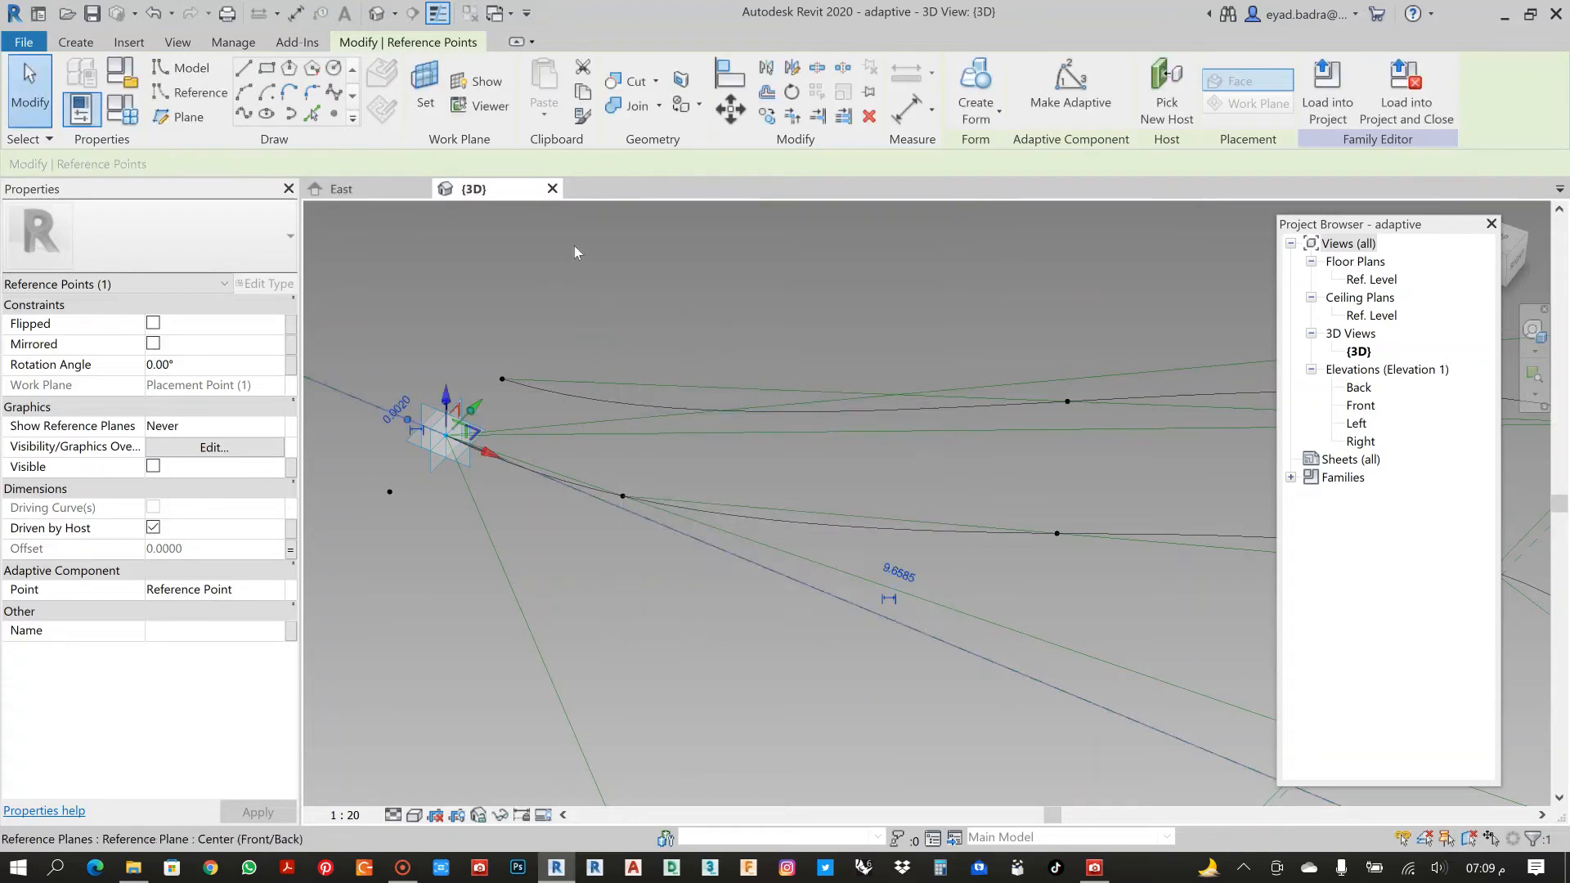
# Place a reference point on the upper spline's start point near adaptive point 1, using that point's plane as the work plane.
pyautogui.click(503, 378)
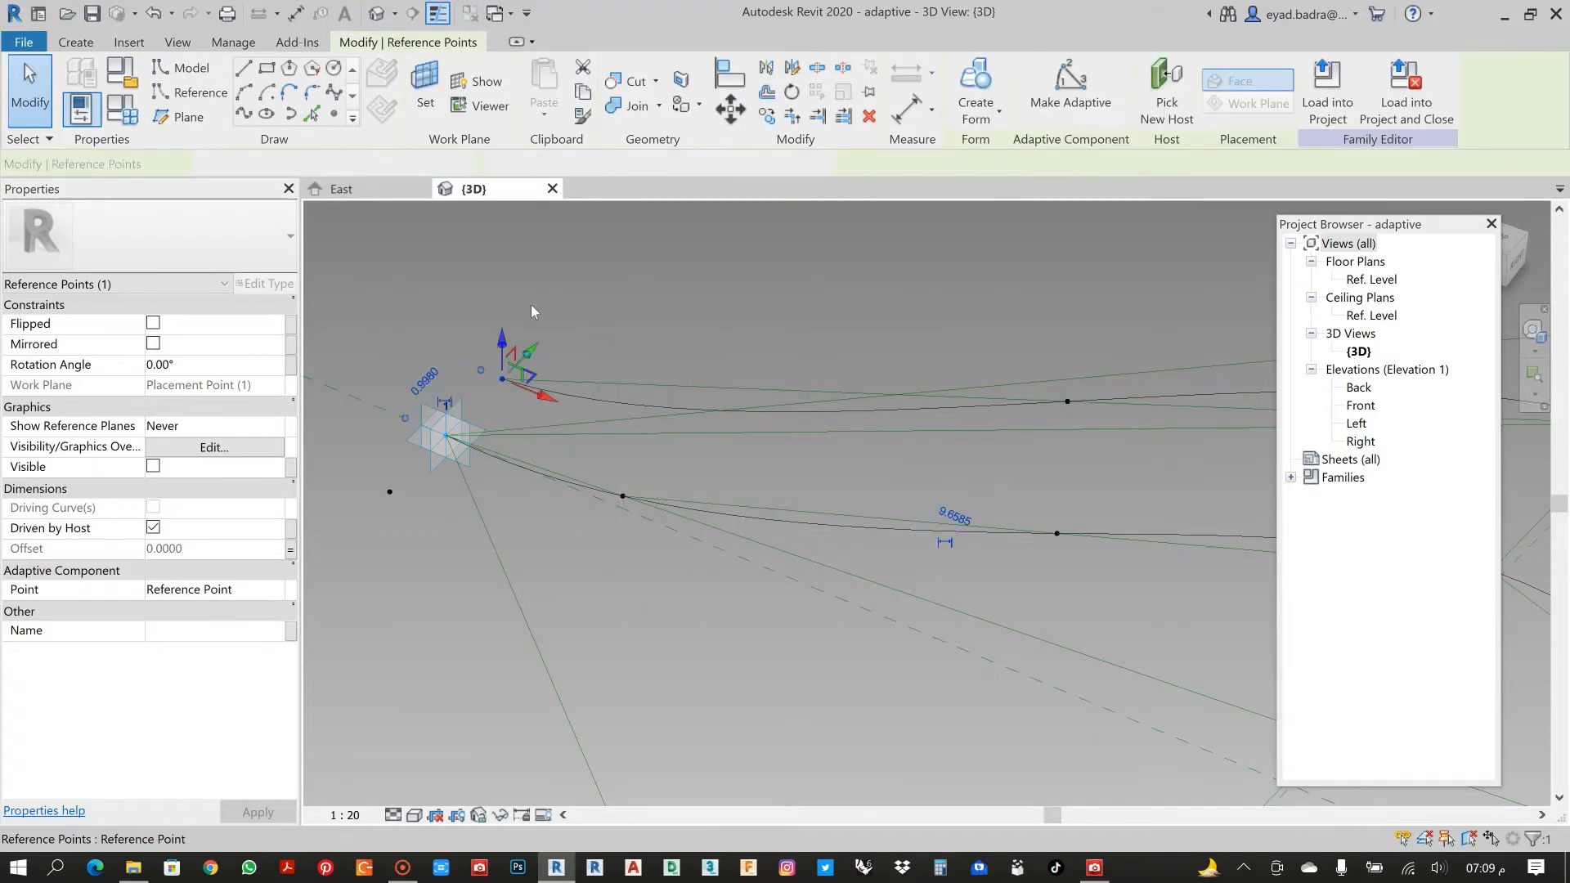
pyautogui.click(563, 258)
pyautogui.click(425, 90)
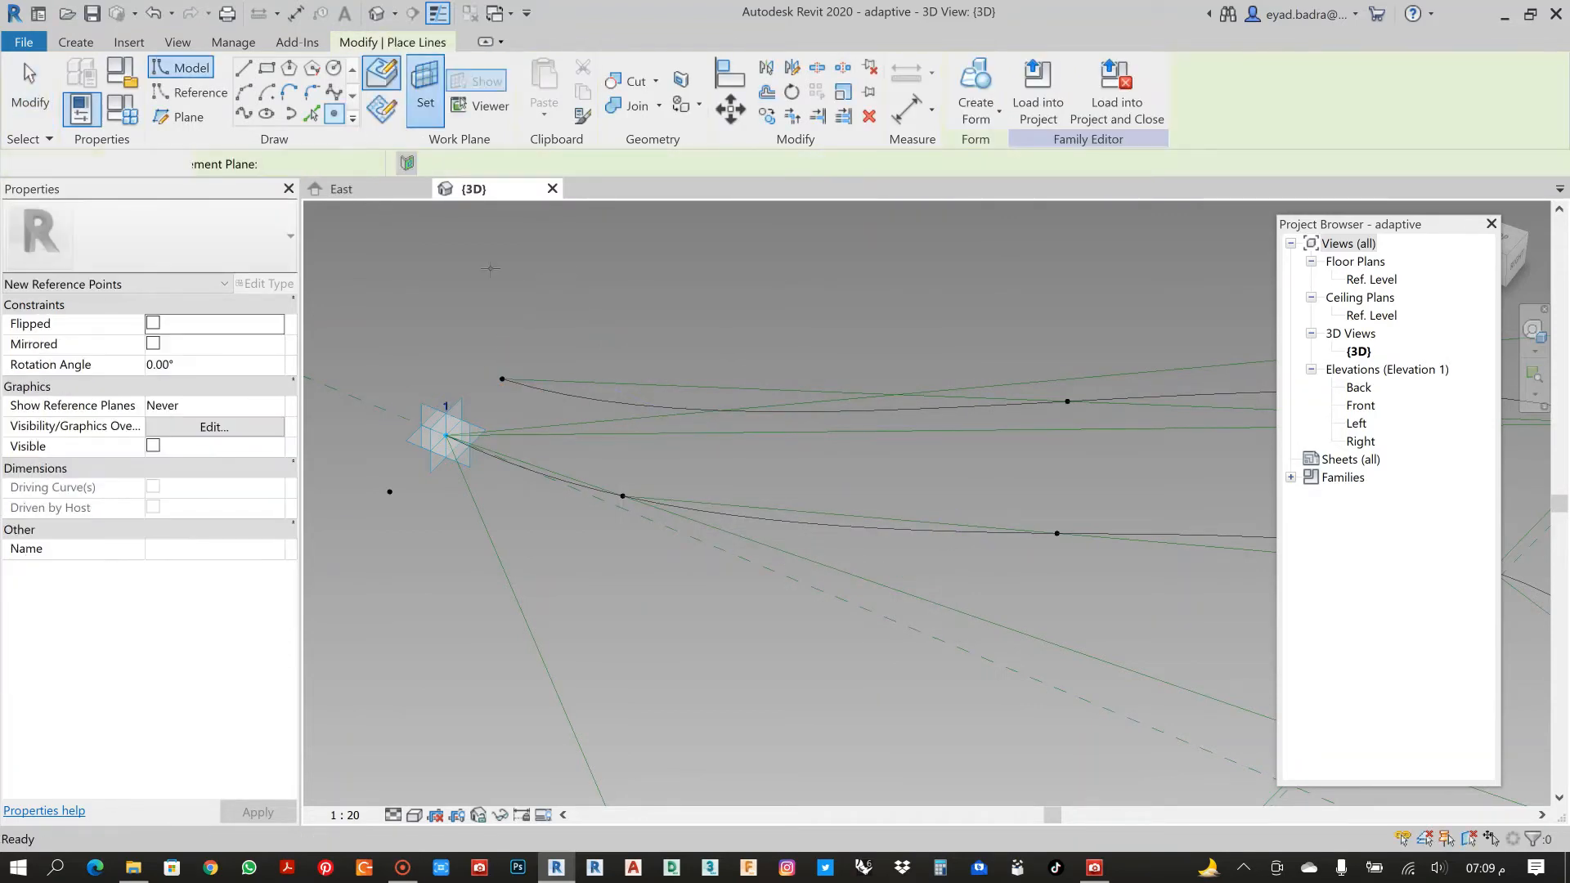
pyautogui.click(502, 378)
pyautogui.click(502, 379)
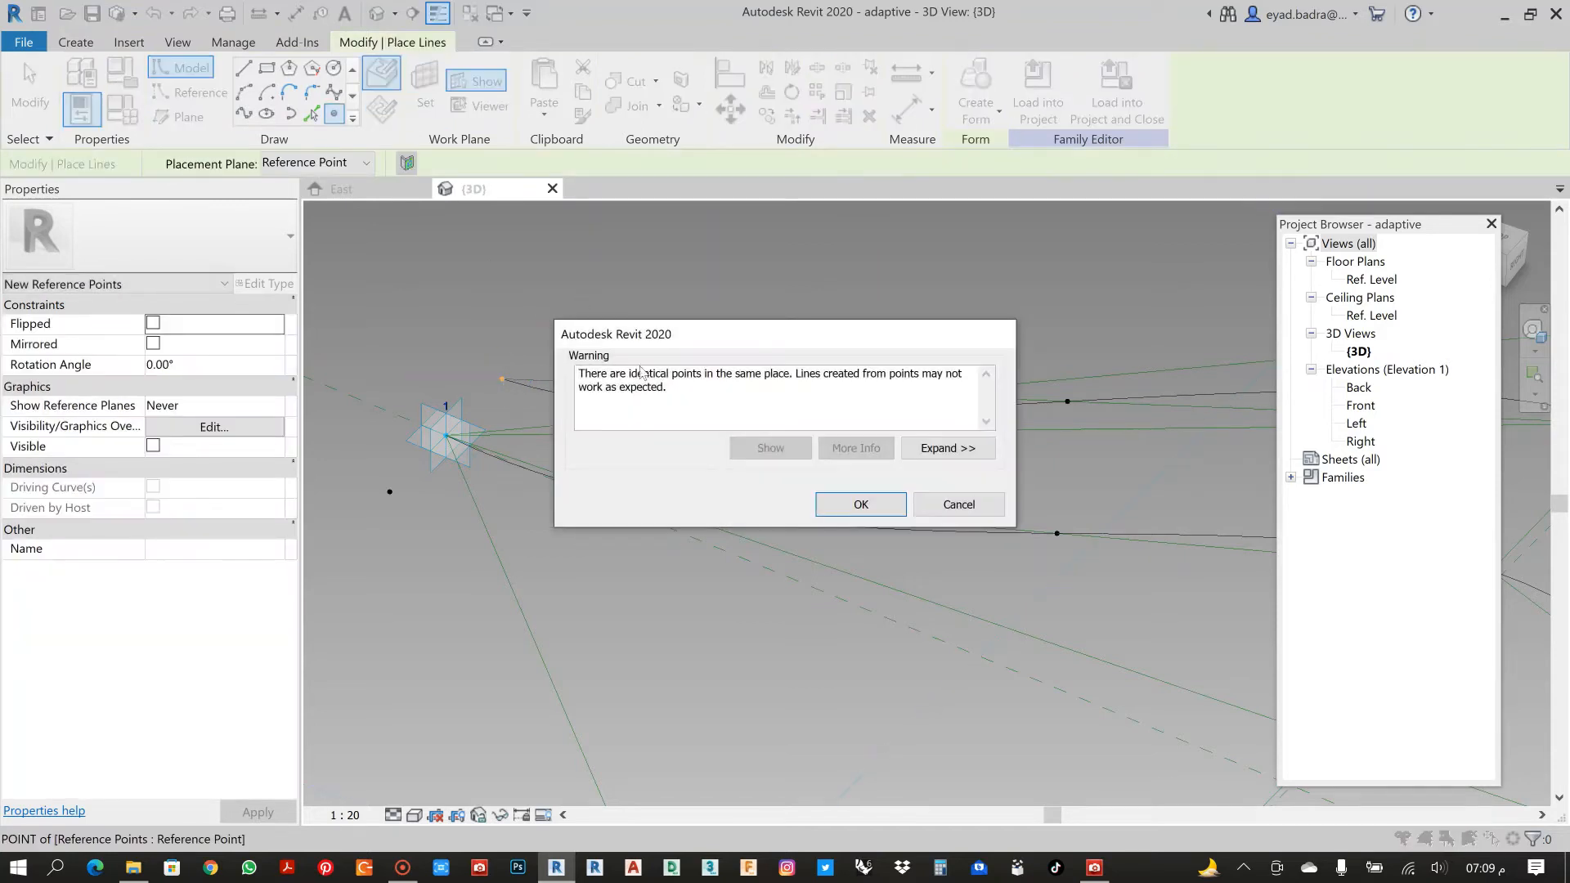
pyautogui.click(859, 505)
pyautogui.press('Escape')
pyautogui.press('Escape')
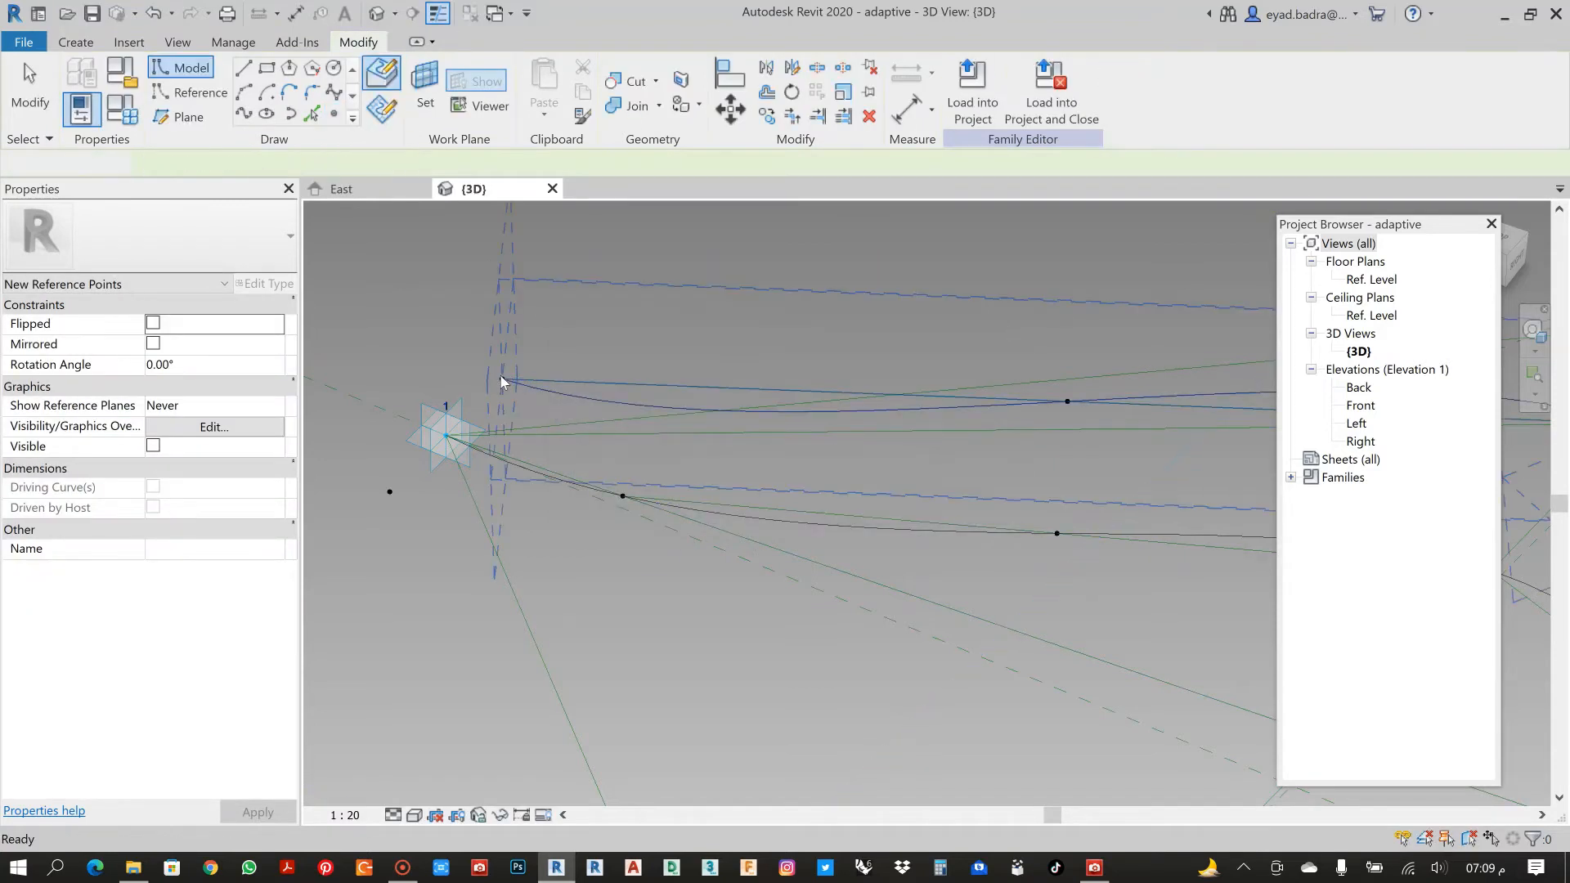
# Link the offset of the reference point hosted on the upper spline's start point to the OFFA parameter.
pyautogui.click(502, 380)
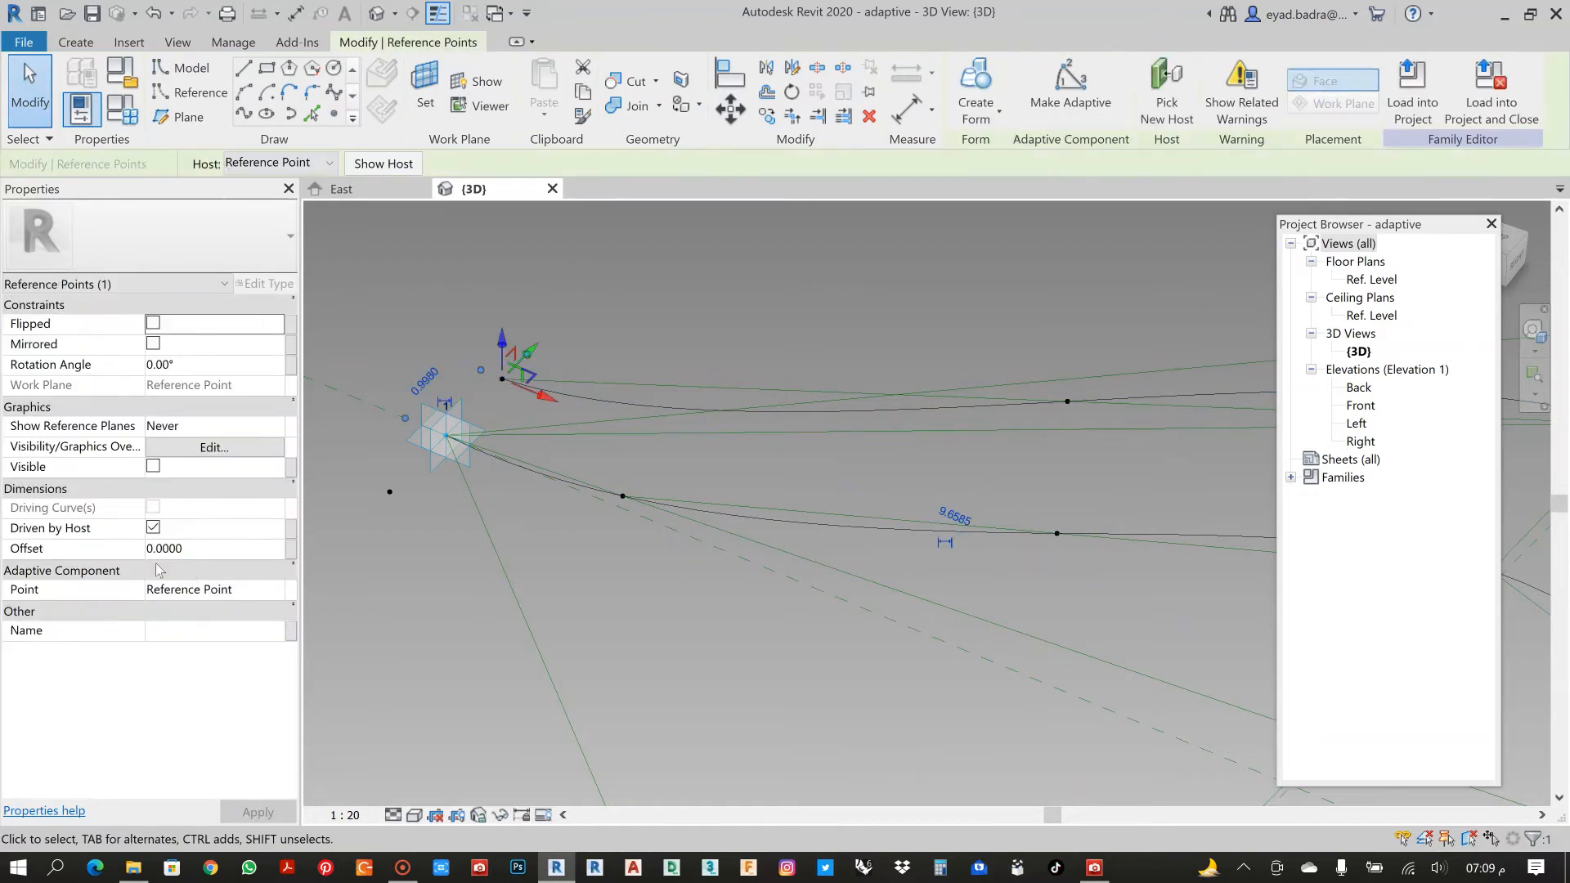
pyautogui.click(291, 549)
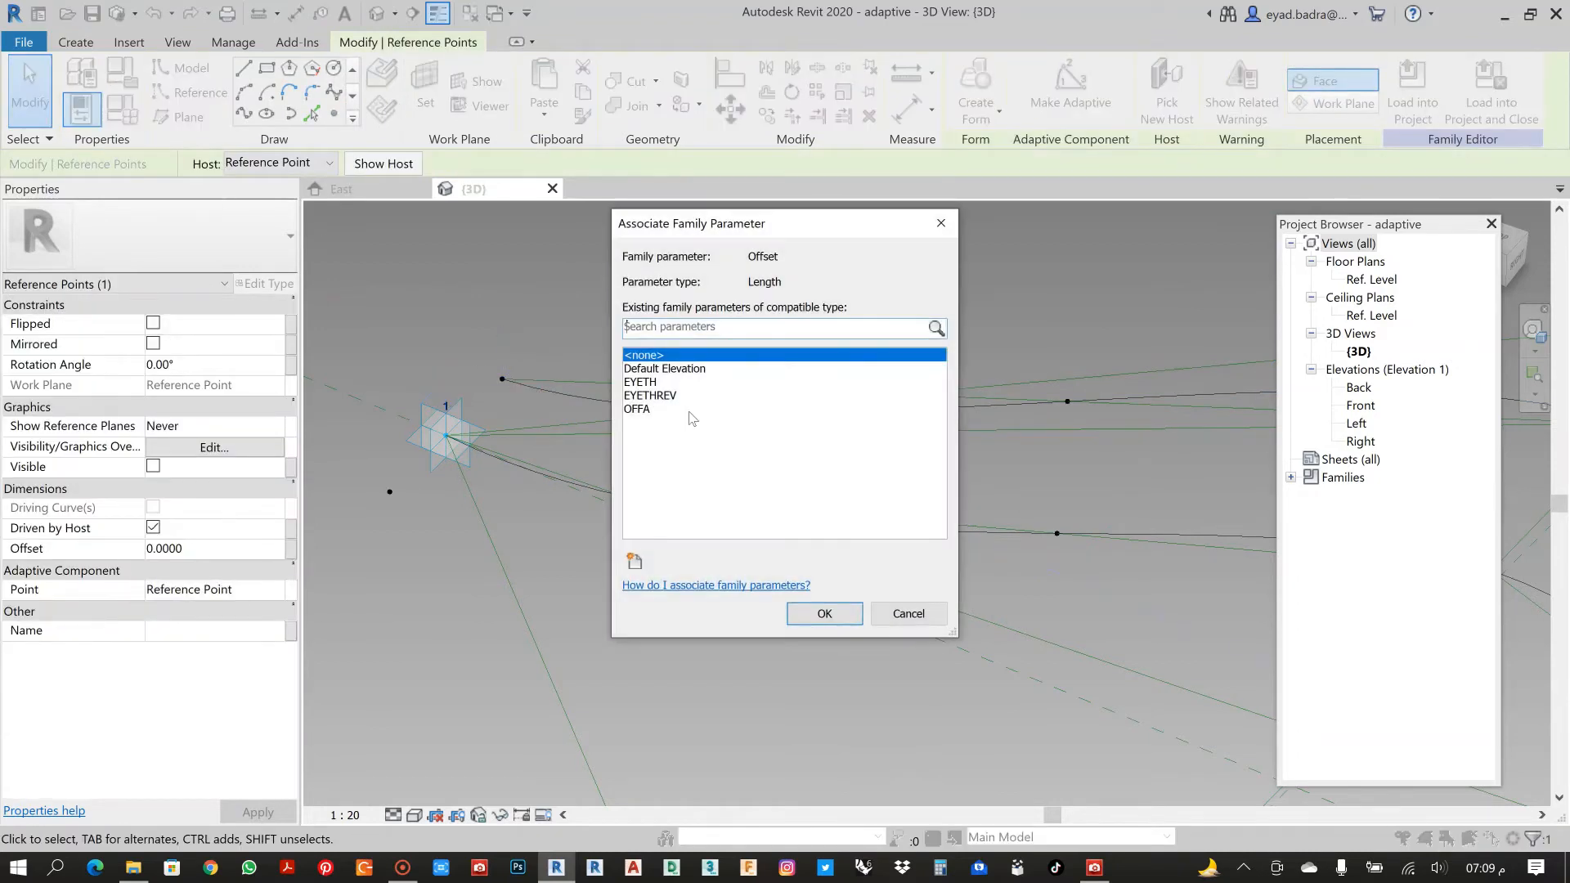
pyautogui.click(653, 410)
pyautogui.click(822, 615)
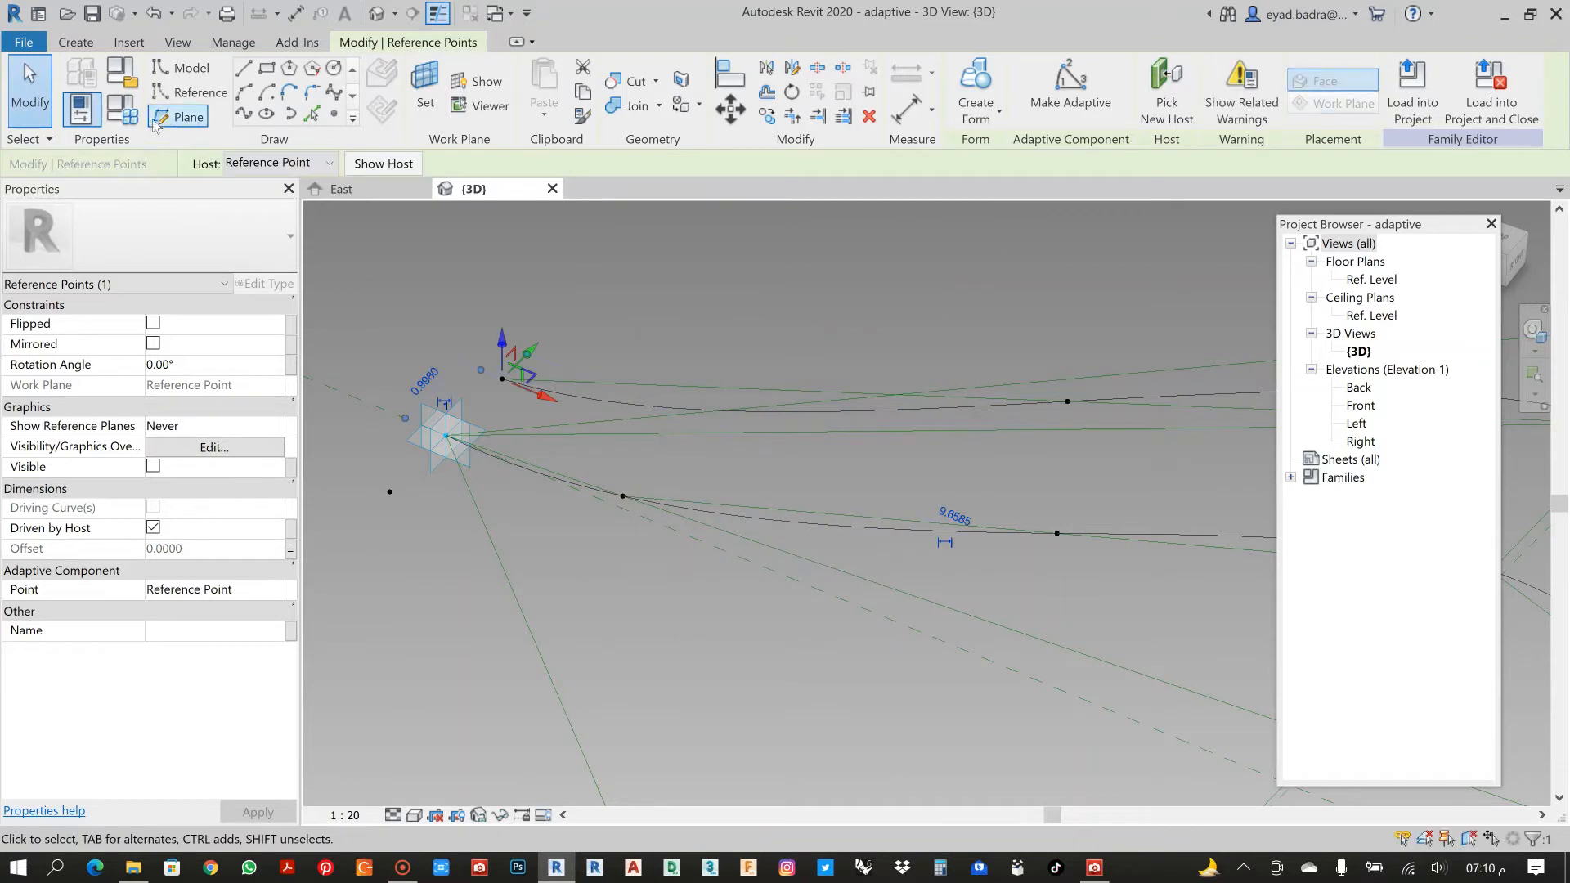
# Set the OFFA family parameter to 0.1 and apply it to the family.
pyautogui.click(122, 107)
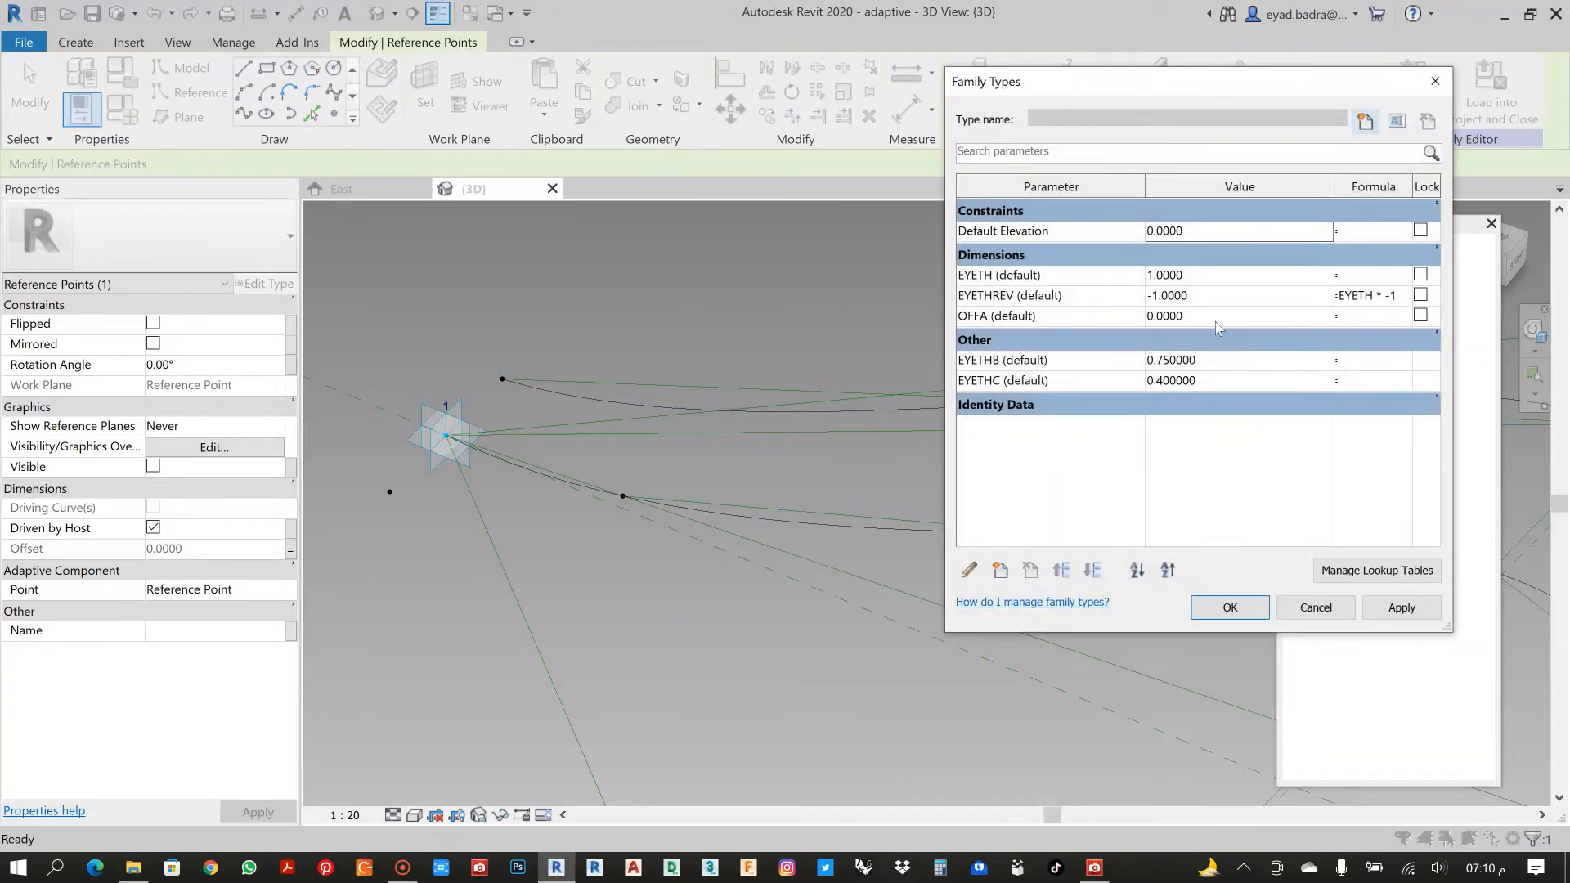
pyautogui.click(1022, 321)
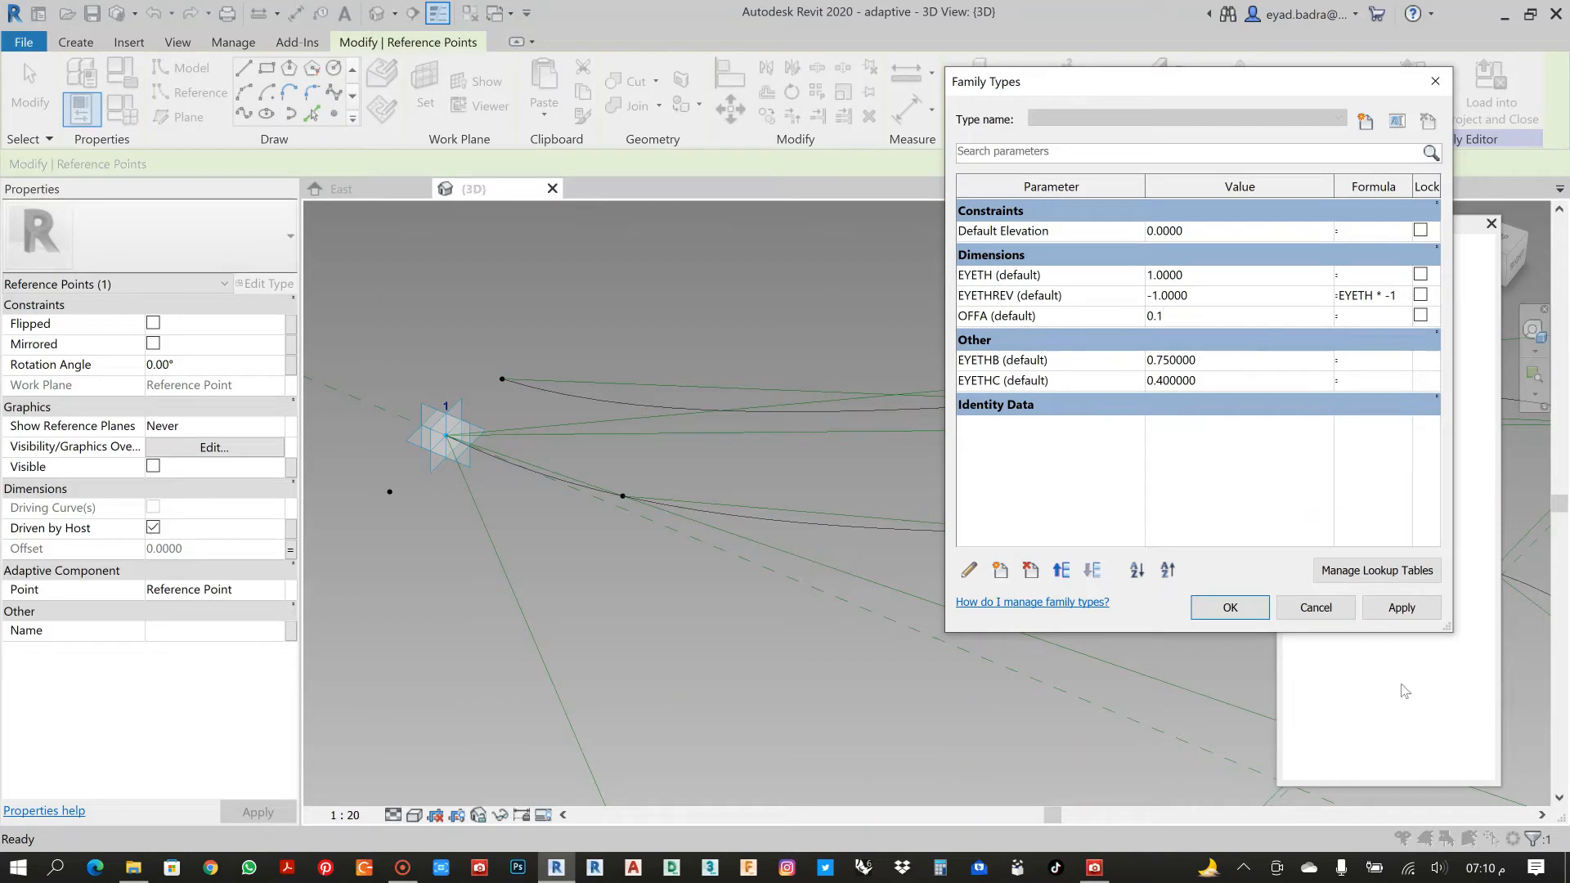
pyautogui.click(1402, 607)
pyautogui.click(1231, 607)
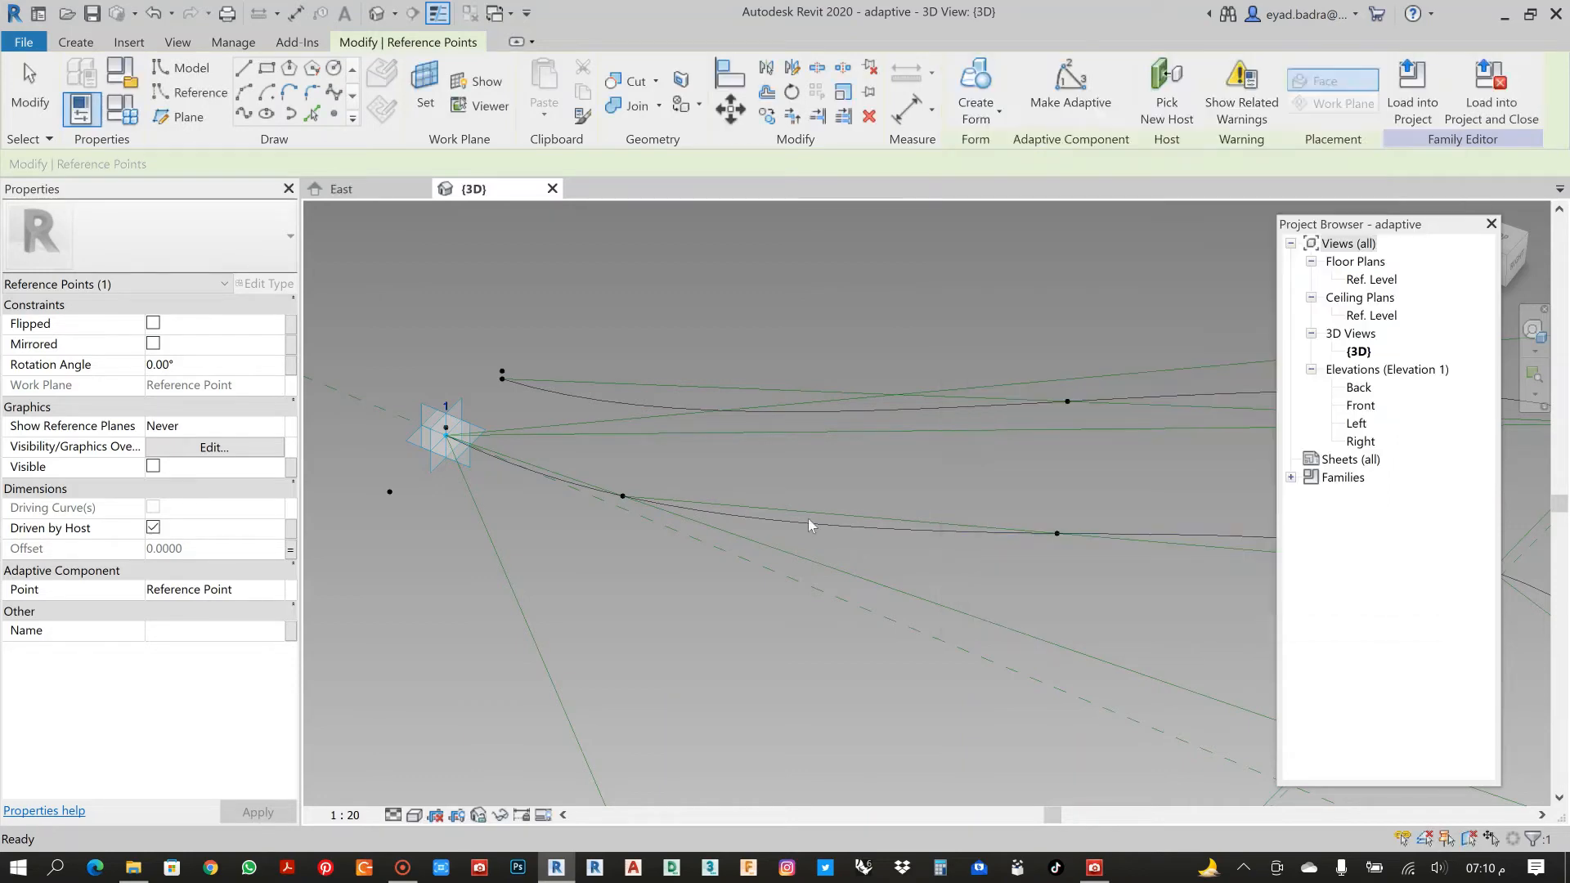
pyautogui.press('Escape')
# Examine the offset points near adaptive point 1 and the reference plane of the lower spline's first intermediate point.
pyautogui.keyDown('shift'); pyautogui.moveTo(809, 520); pyautogui.dragTo(787, 491, button='middle'); pyautogui.keyUp('shift')
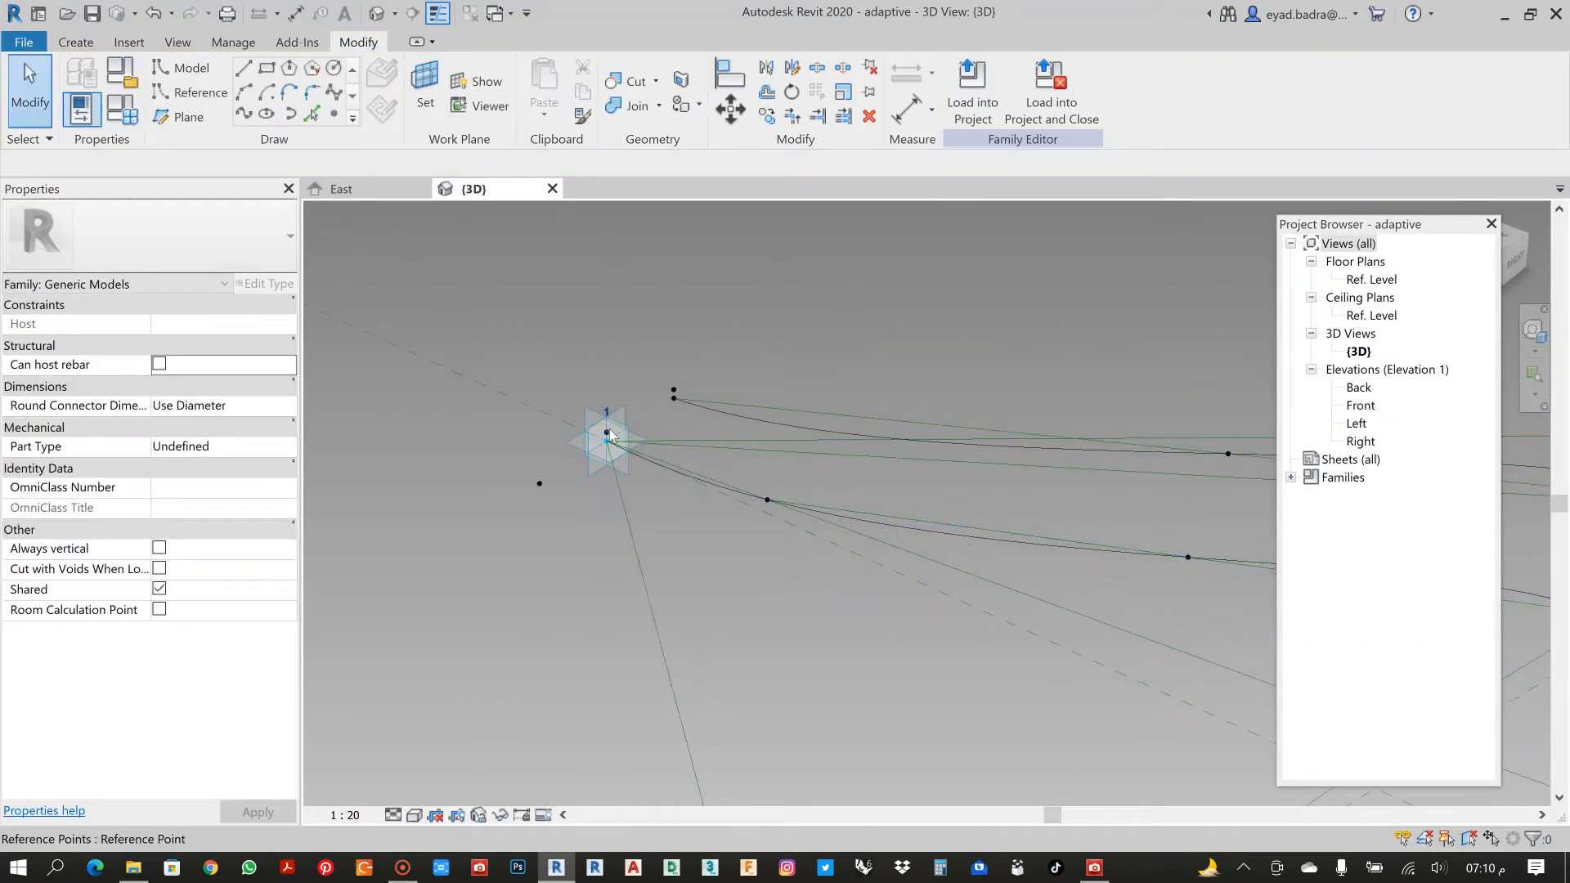
pyautogui.scroll(-1, 610, 437)
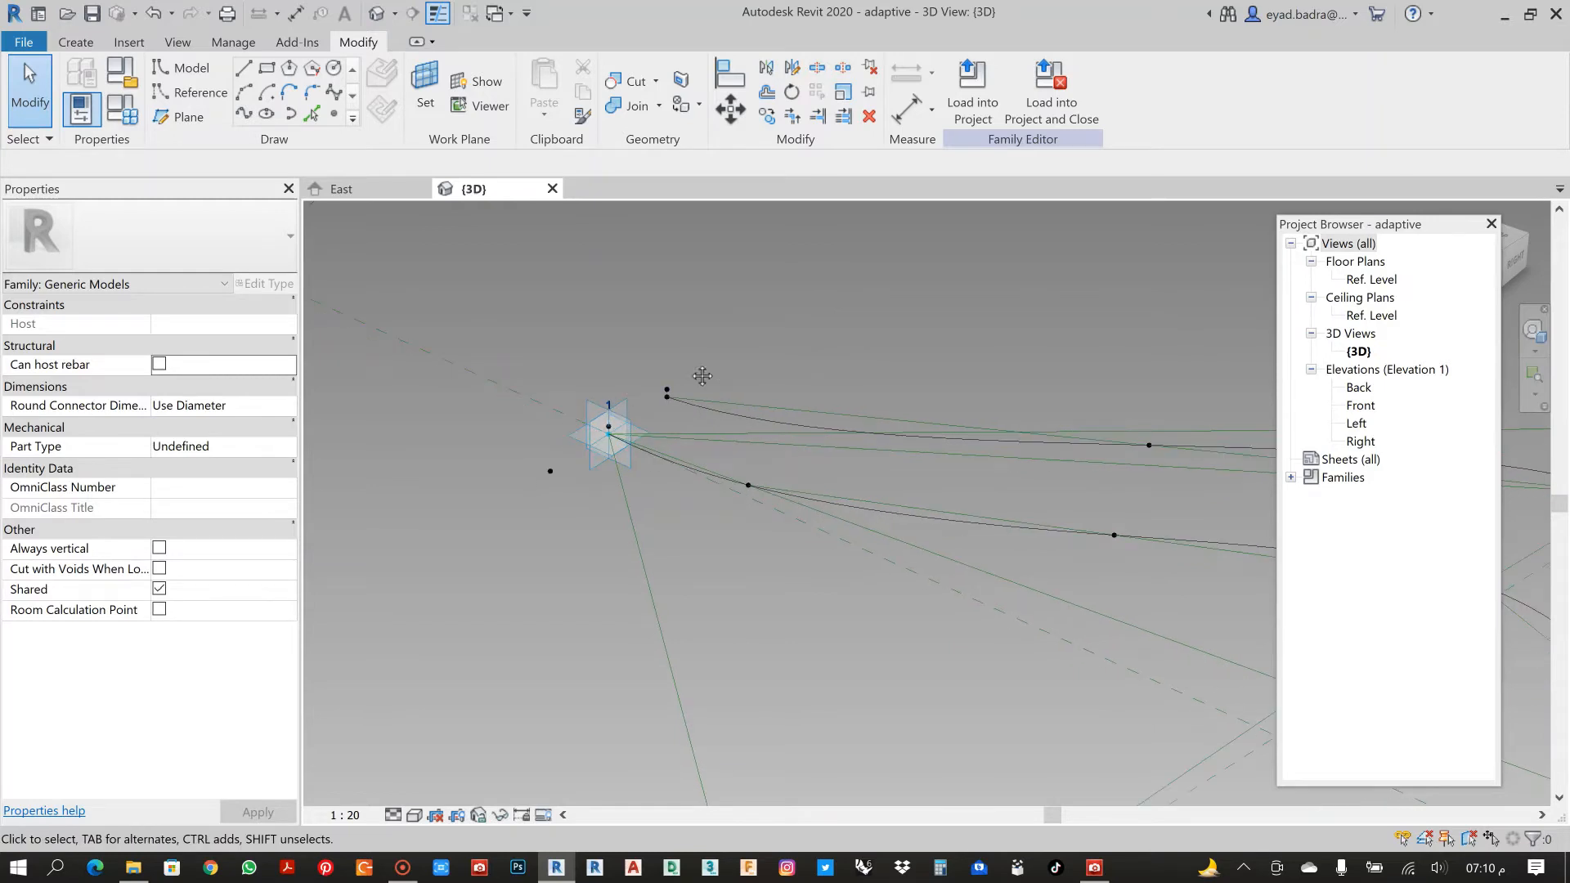
pyautogui.keyDown('shift'); pyautogui.moveTo(702, 376); pyautogui.dragTo(657, 427, button='middle'); pyautogui.keyUp('shift')
pyautogui.scroll(1, 657, 427)
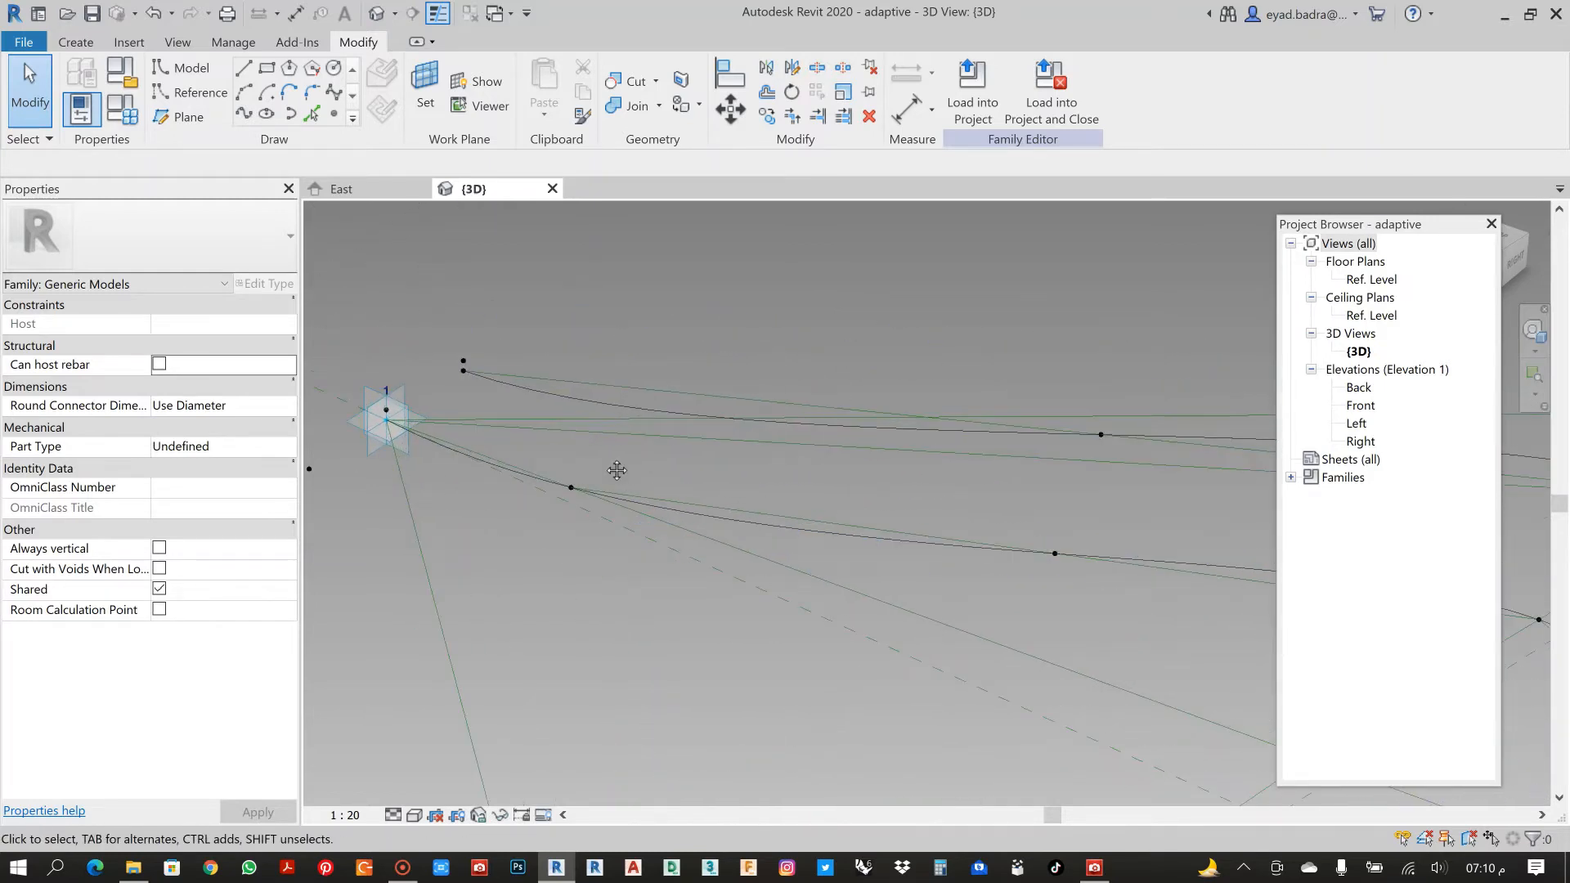
pyautogui.scroll(-2, 630, 484)
pyautogui.scroll(-1, 624, 493)
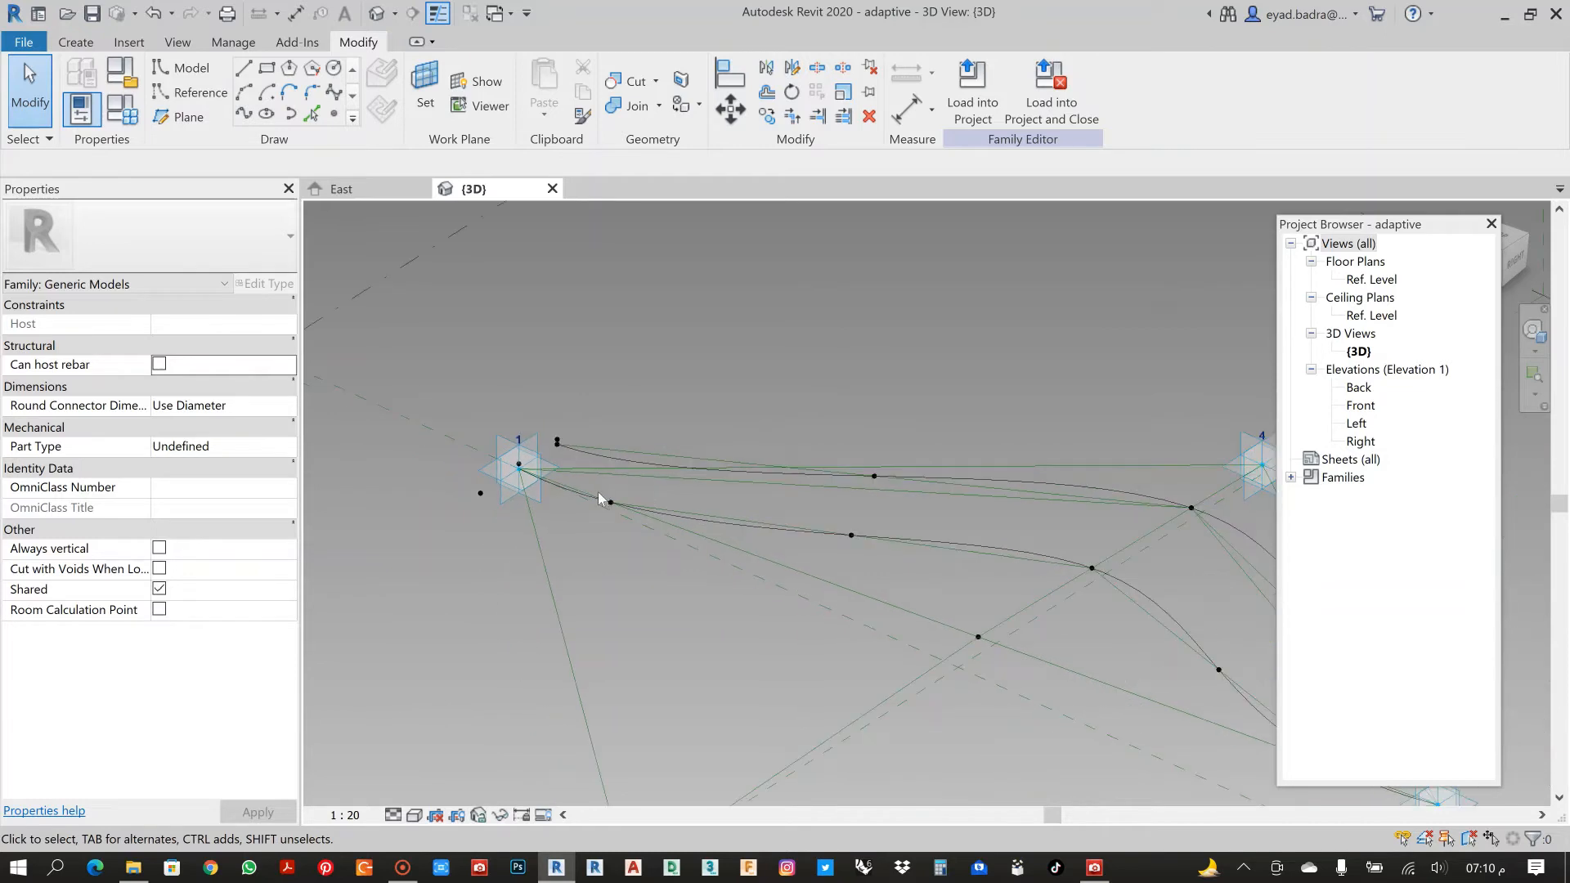
pyautogui.scroll(3, 597, 494)
pyautogui.click(614, 524)
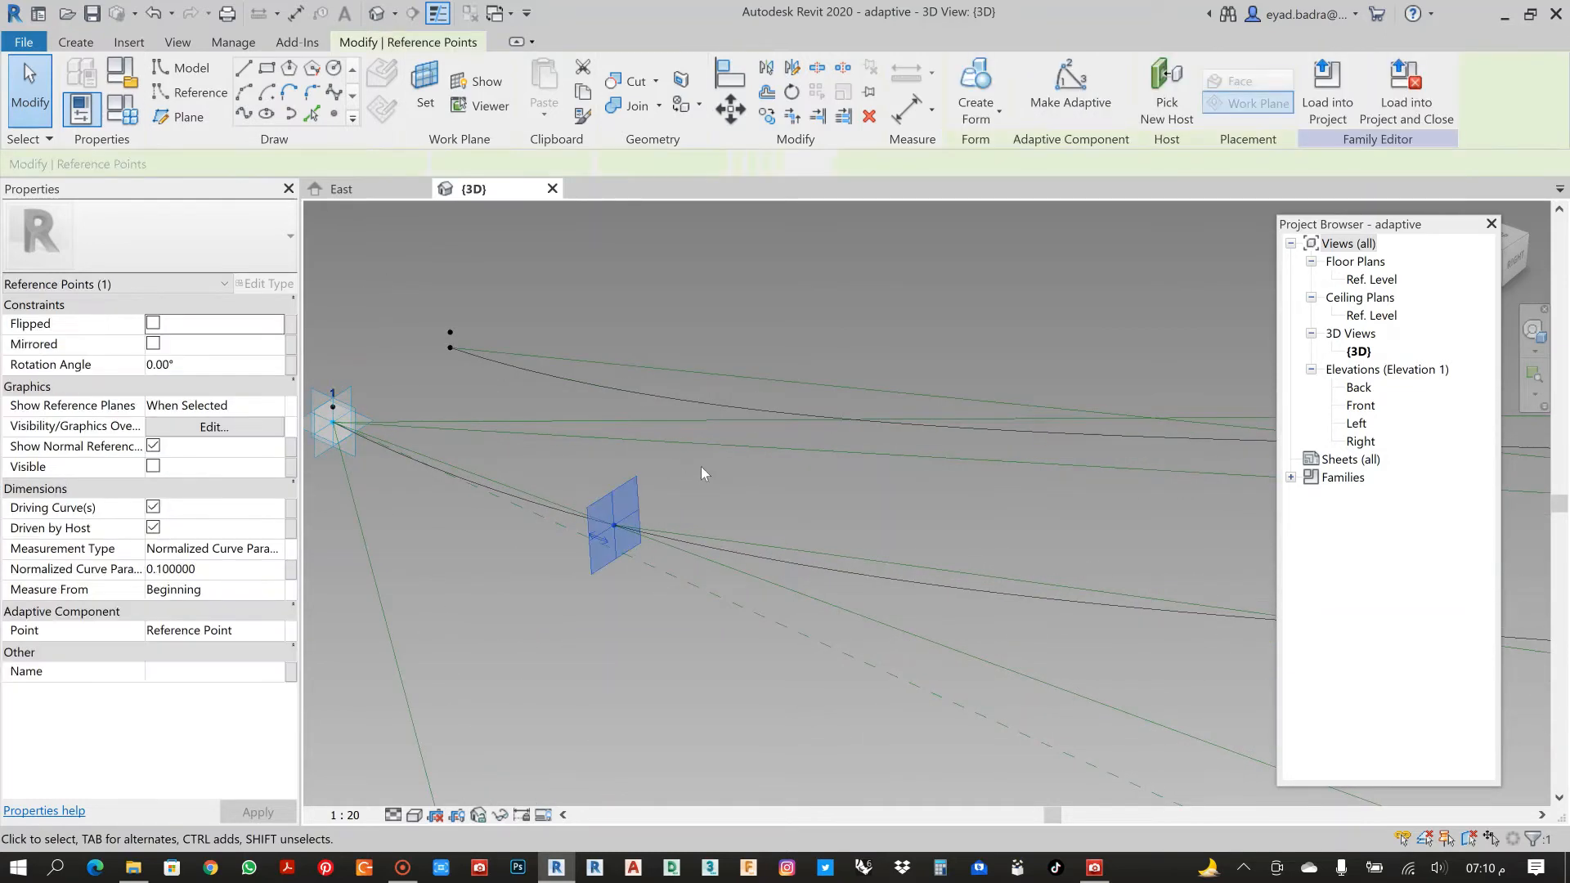
pyautogui.click(701, 467)
# Place a reference point on the lower spline's first intermediate point, using that point's own plane as the work plane.
pyautogui.click(330, 119)
pyautogui.click(425, 89)
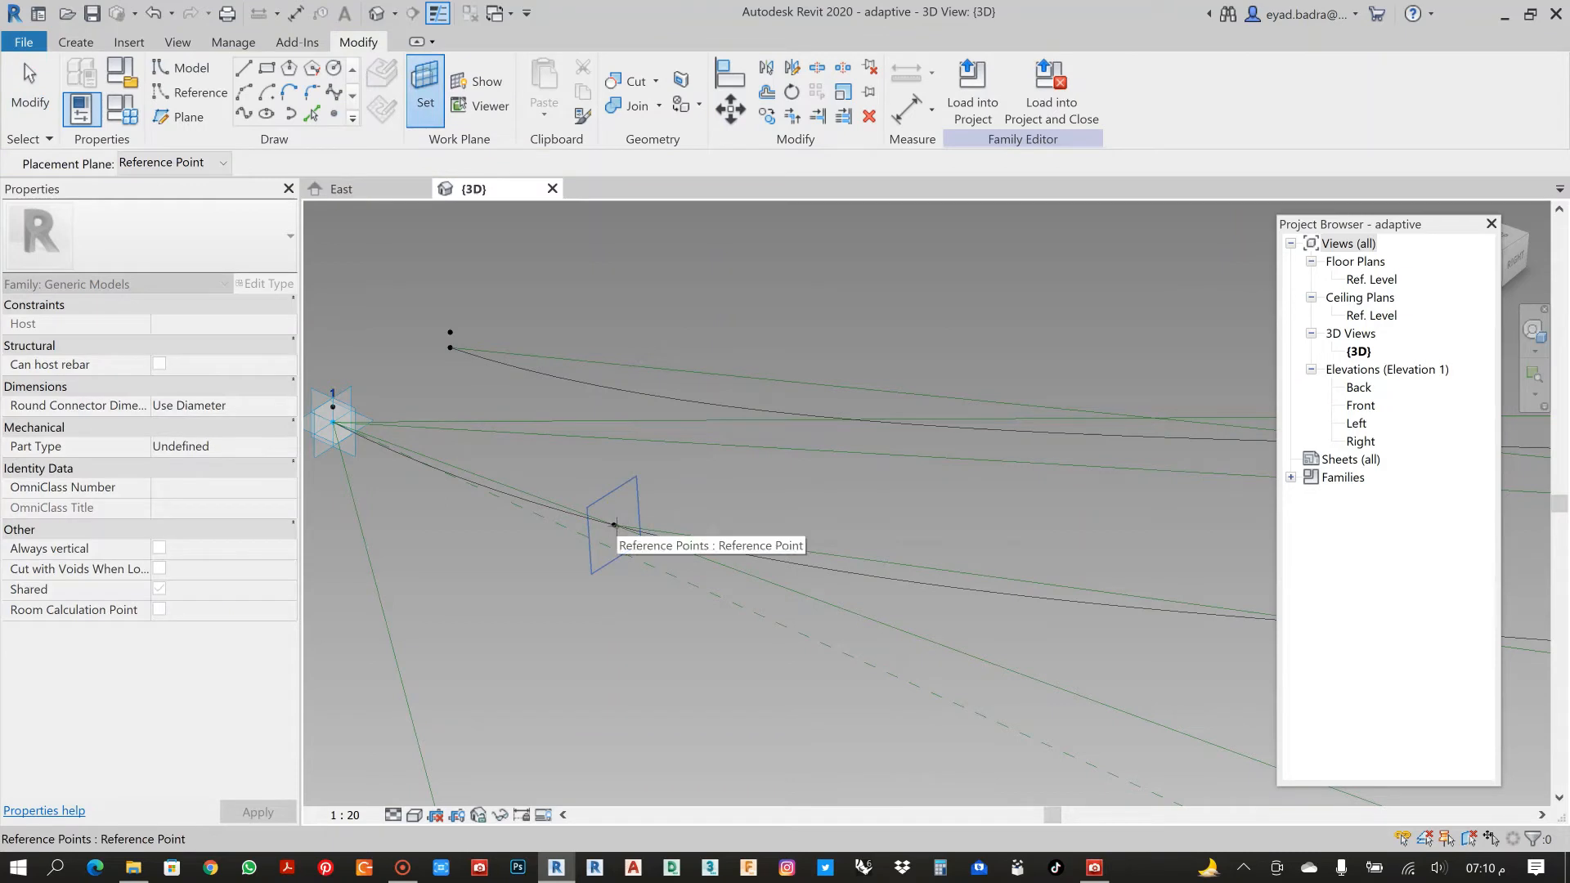
pyautogui.press('Tab')
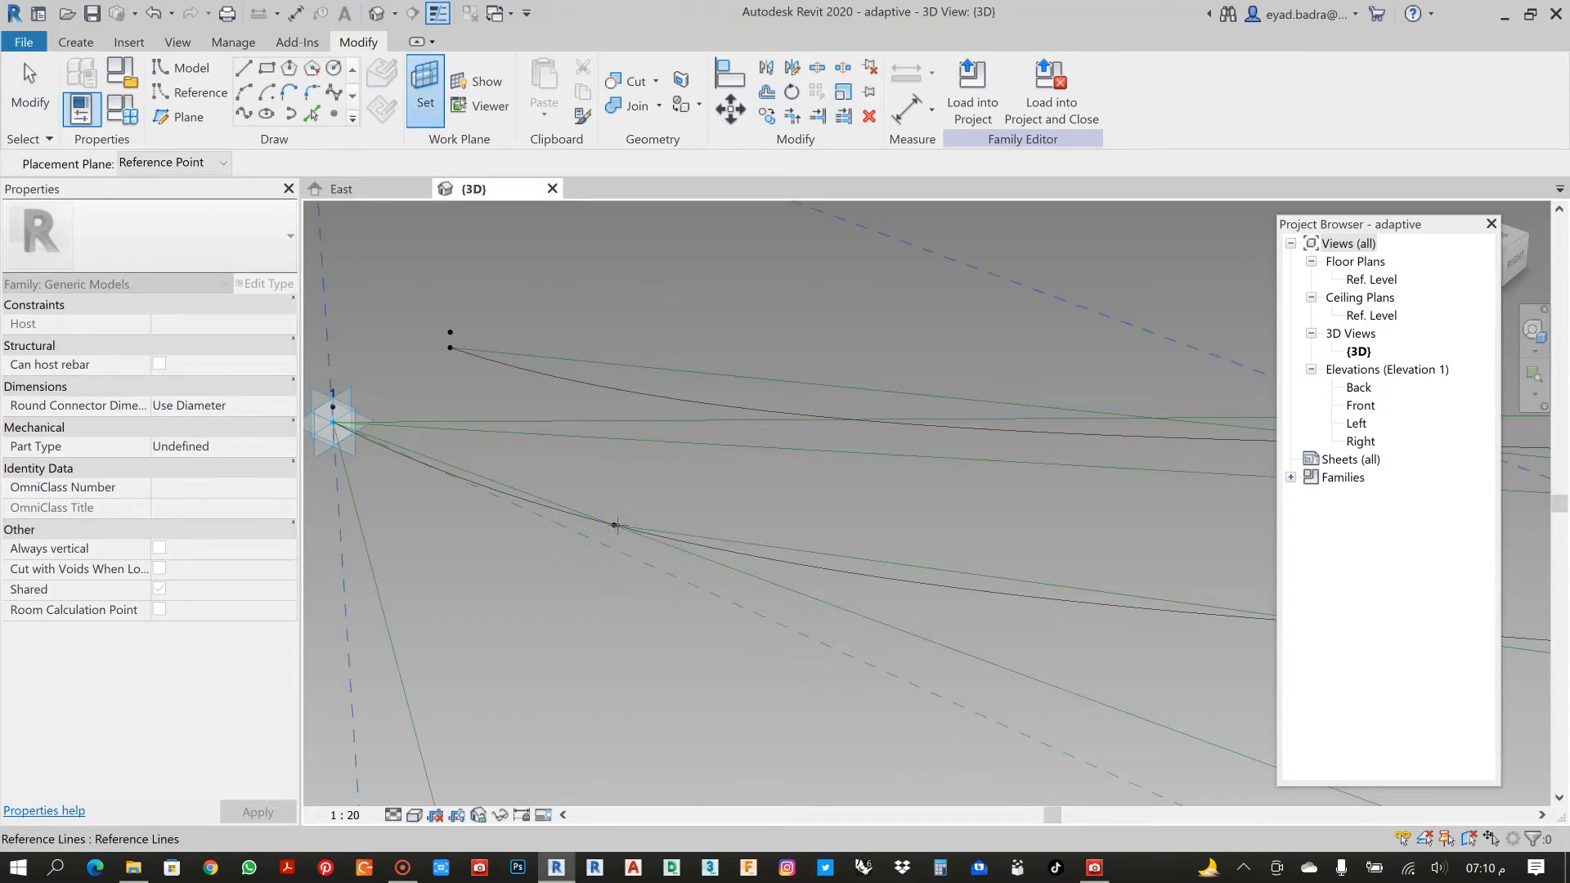
pyautogui.press('Tab')
pyautogui.click(614, 525)
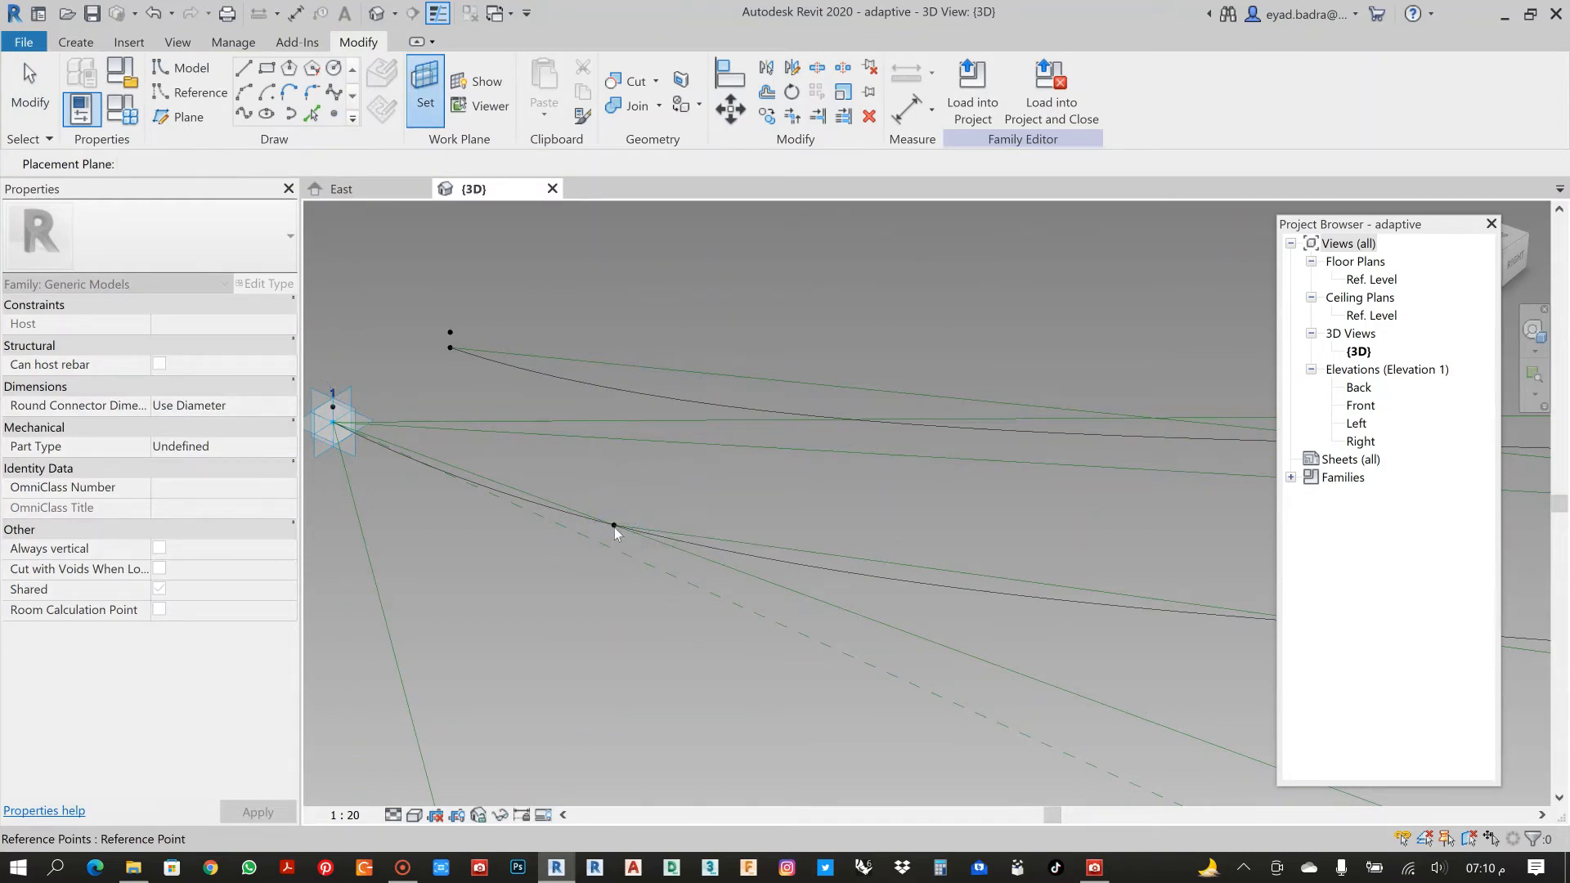
pyautogui.click(614, 526)
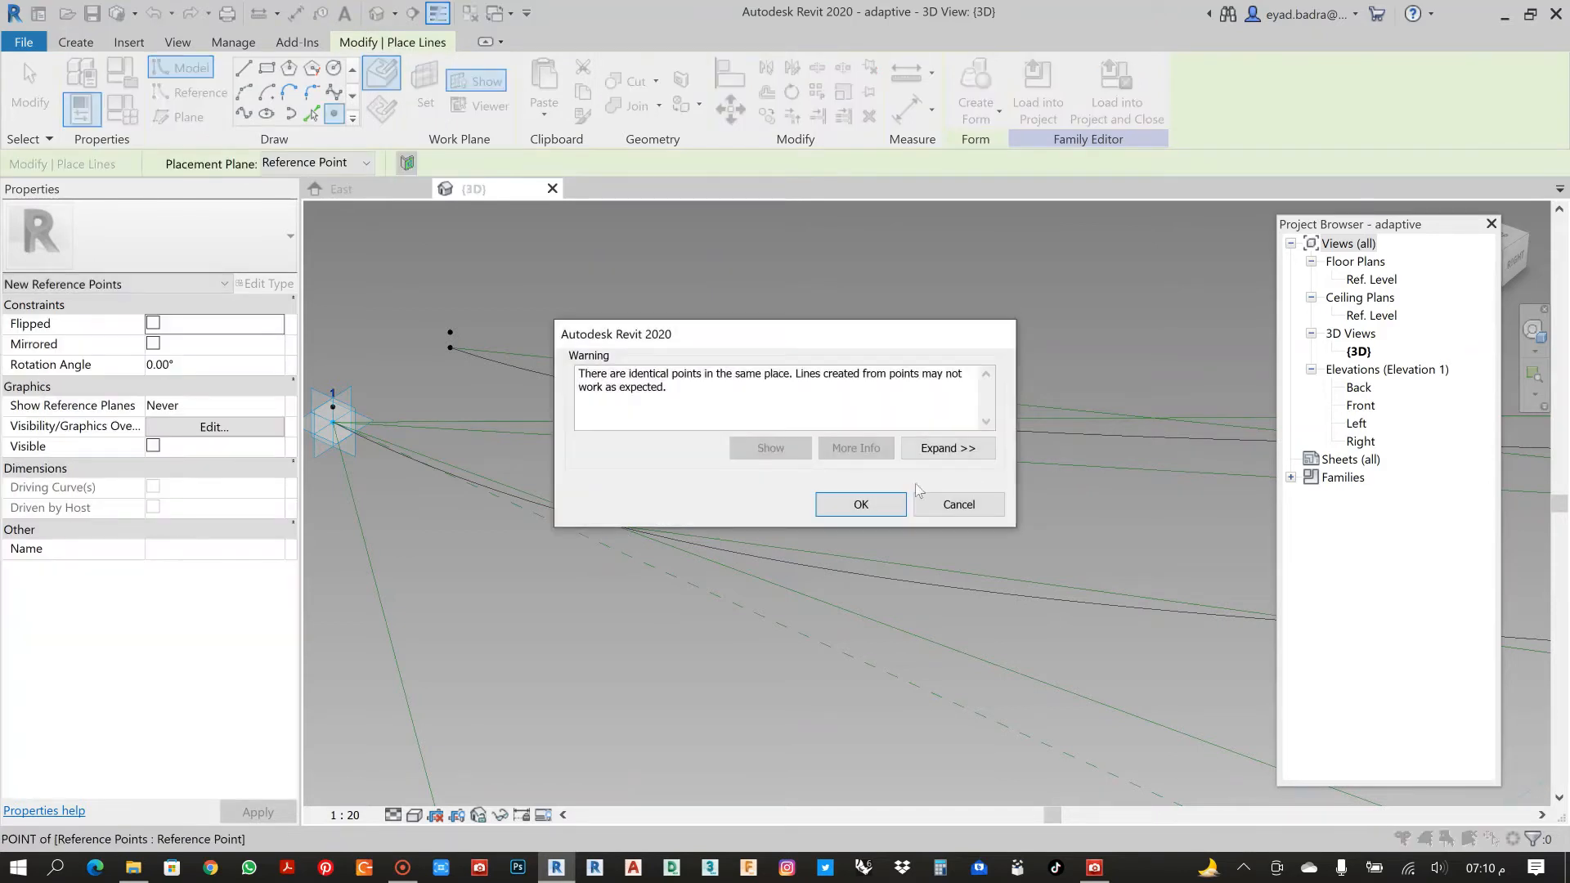
pyautogui.click(860, 504)
pyautogui.press('Escape')
pyautogui.press('Escape')
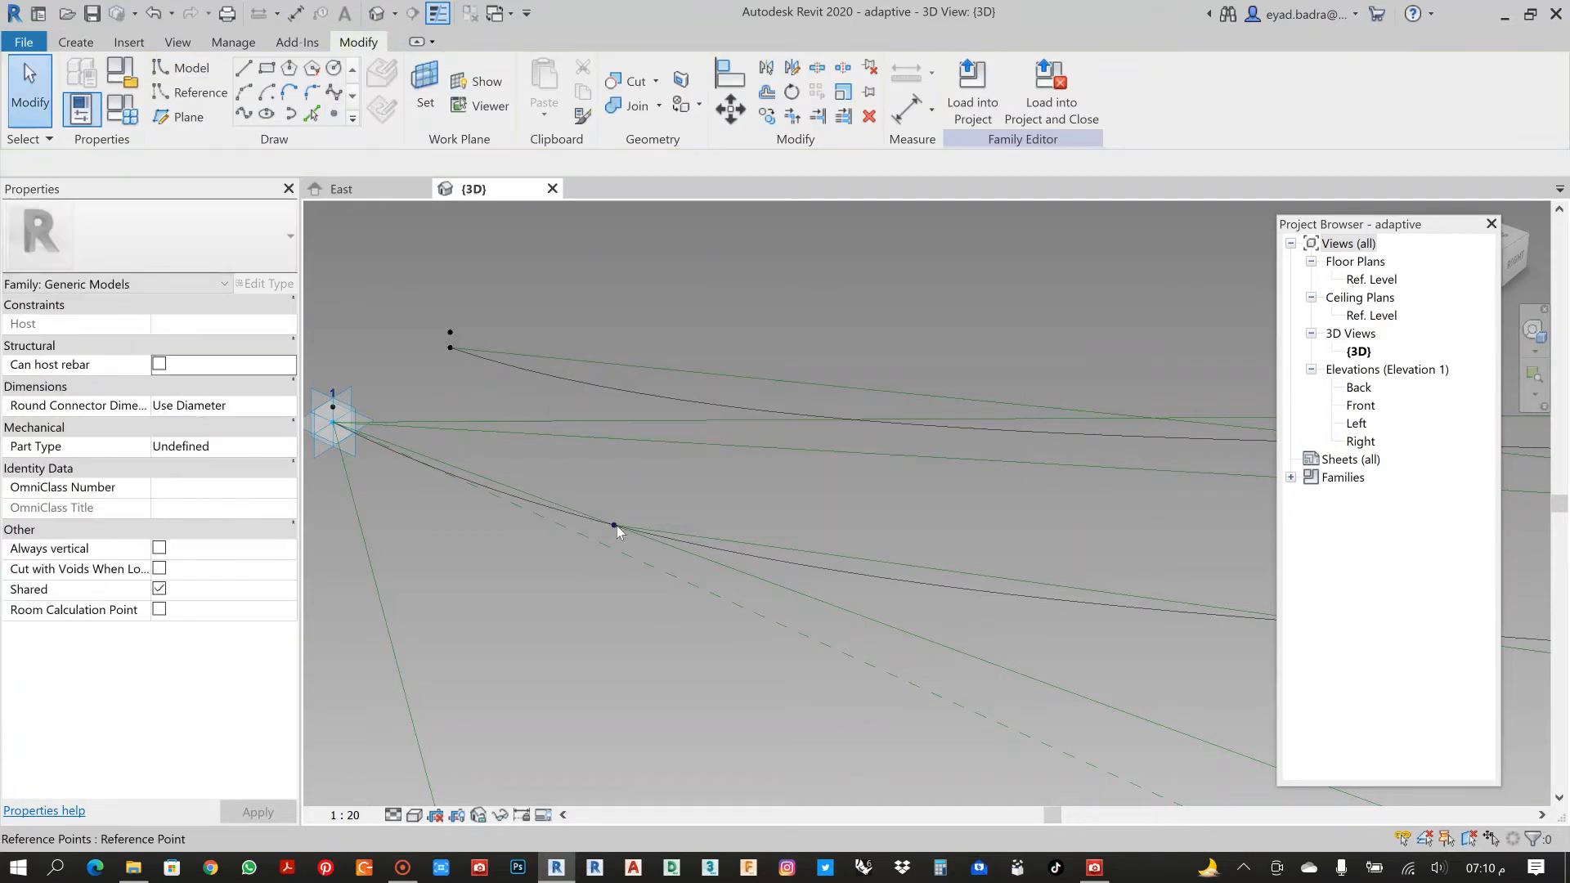
# Open the family parameter association for the offset of the reference point hosted on the lower spline's first intermediate point.
pyautogui.click(614, 525)
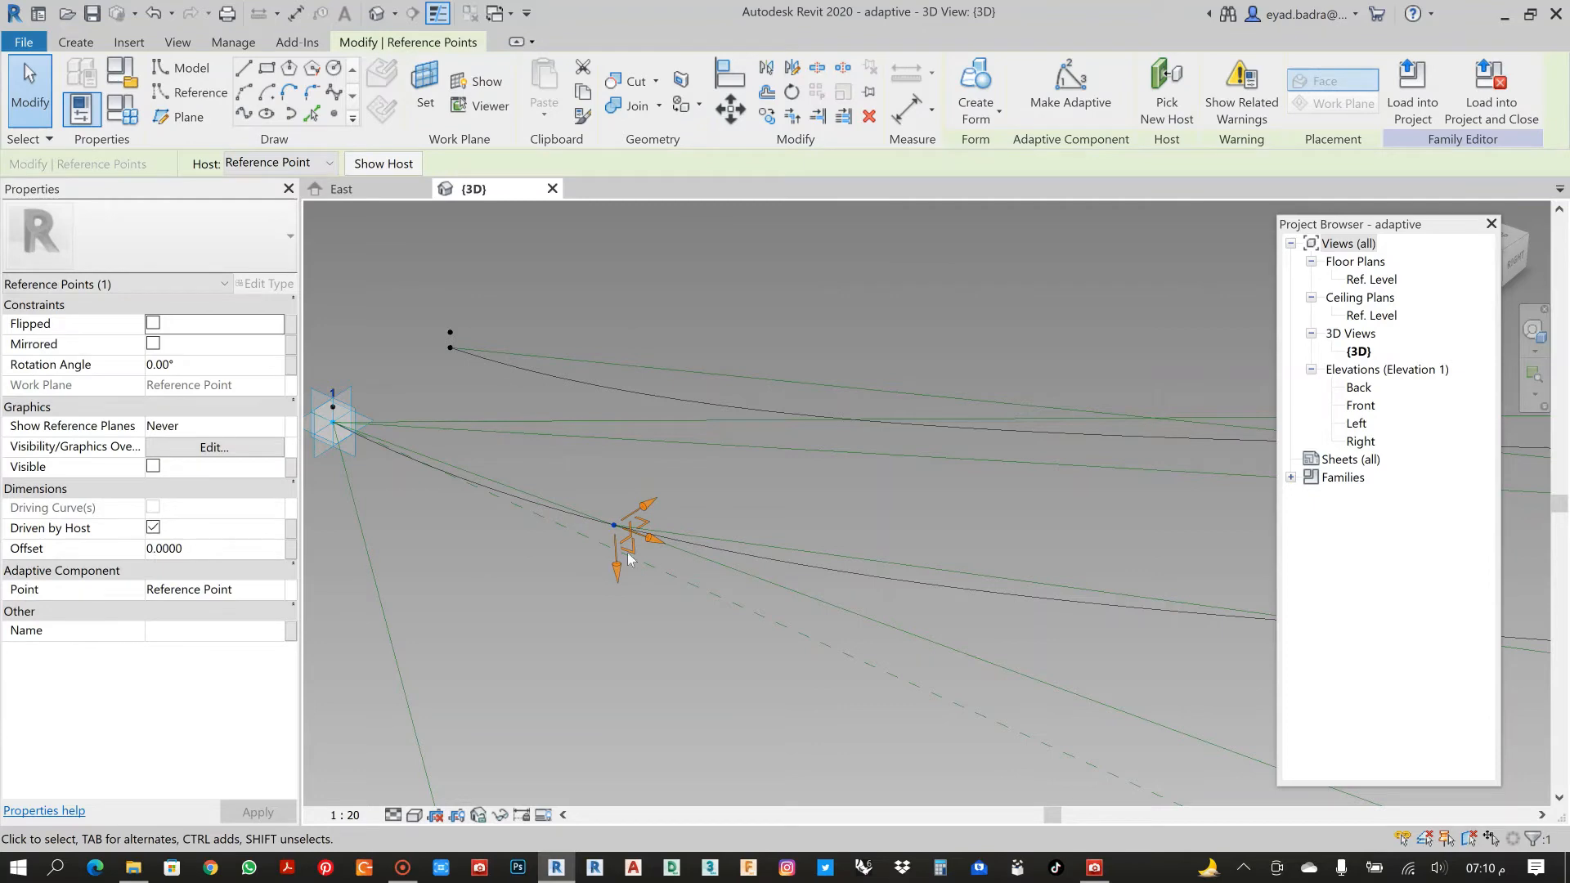
pyautogui.click(291, 550)
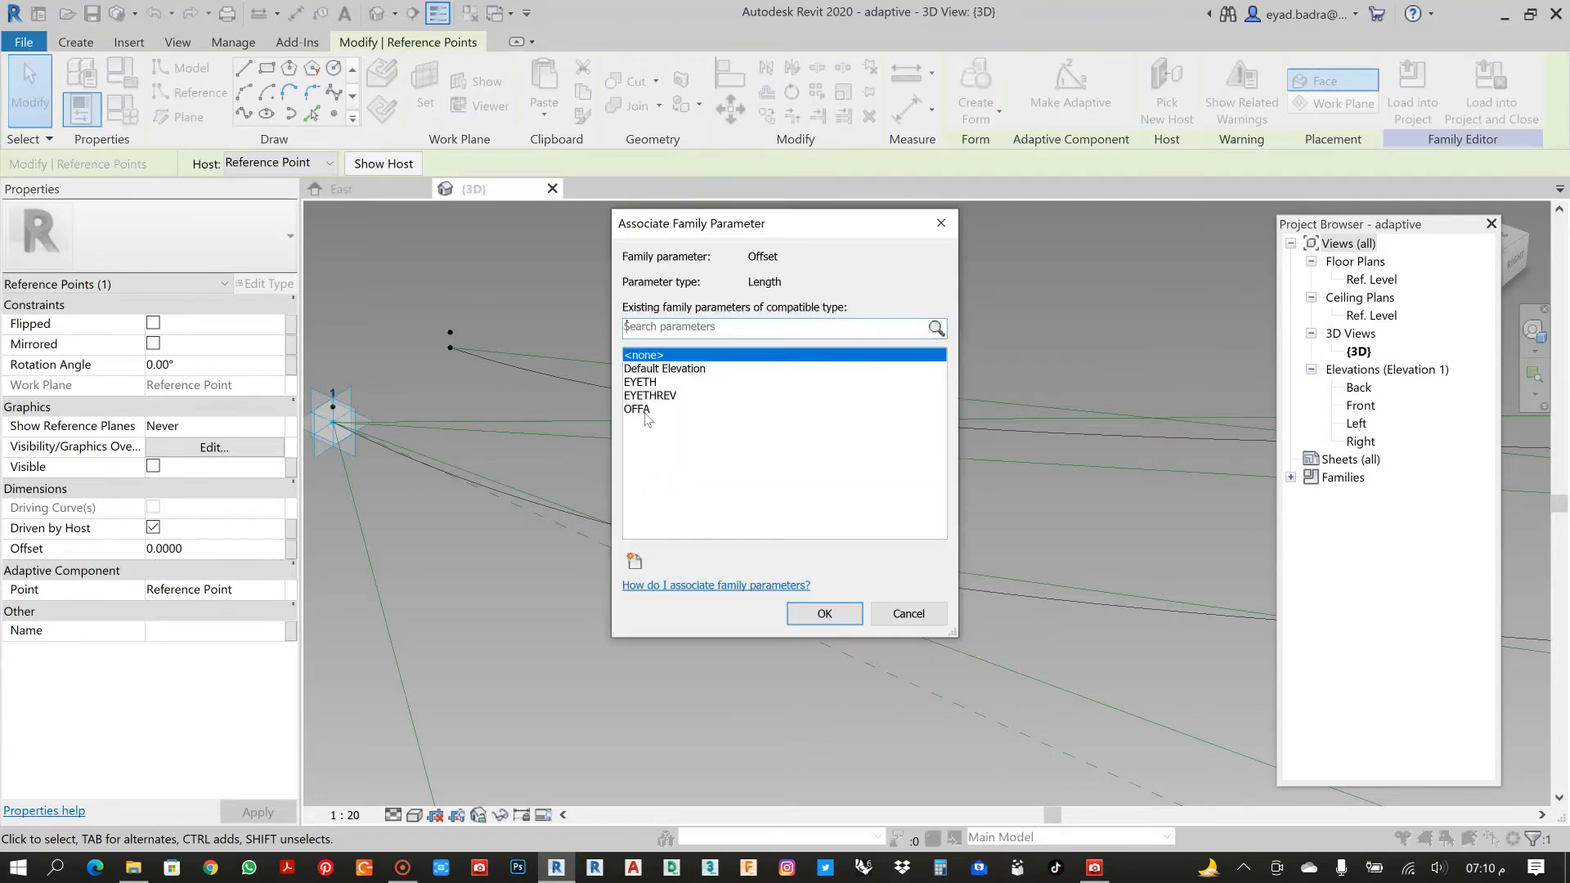
# Create an instance family parameter named OFFAREV and associate it with the selected reference point's Offset.
pyautogui.click(635, 564)
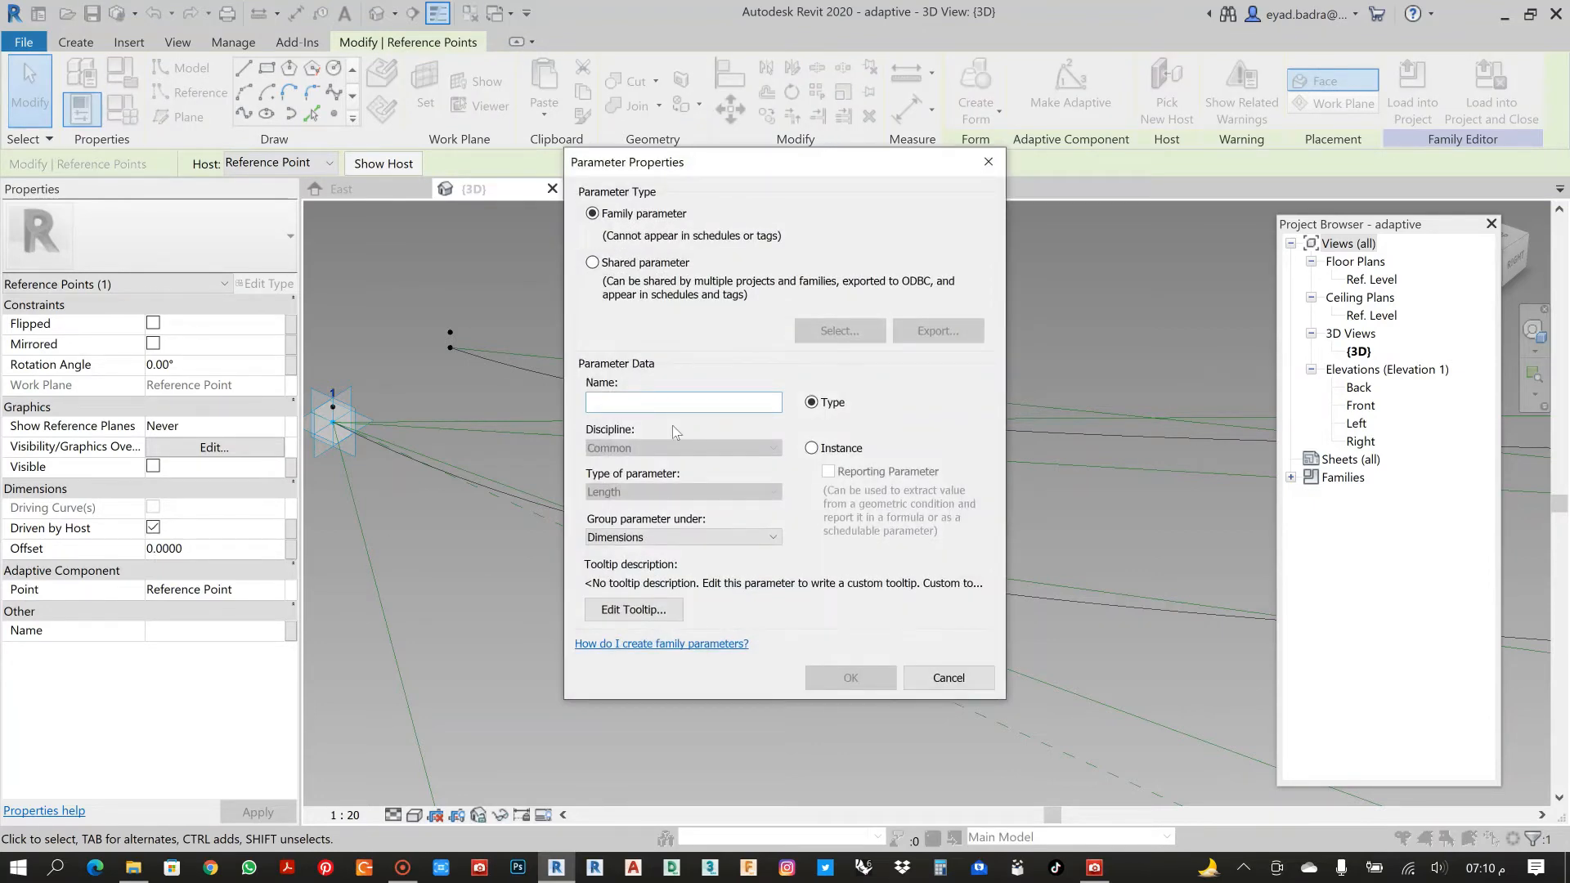
pyautogui.write('OFFAREV')
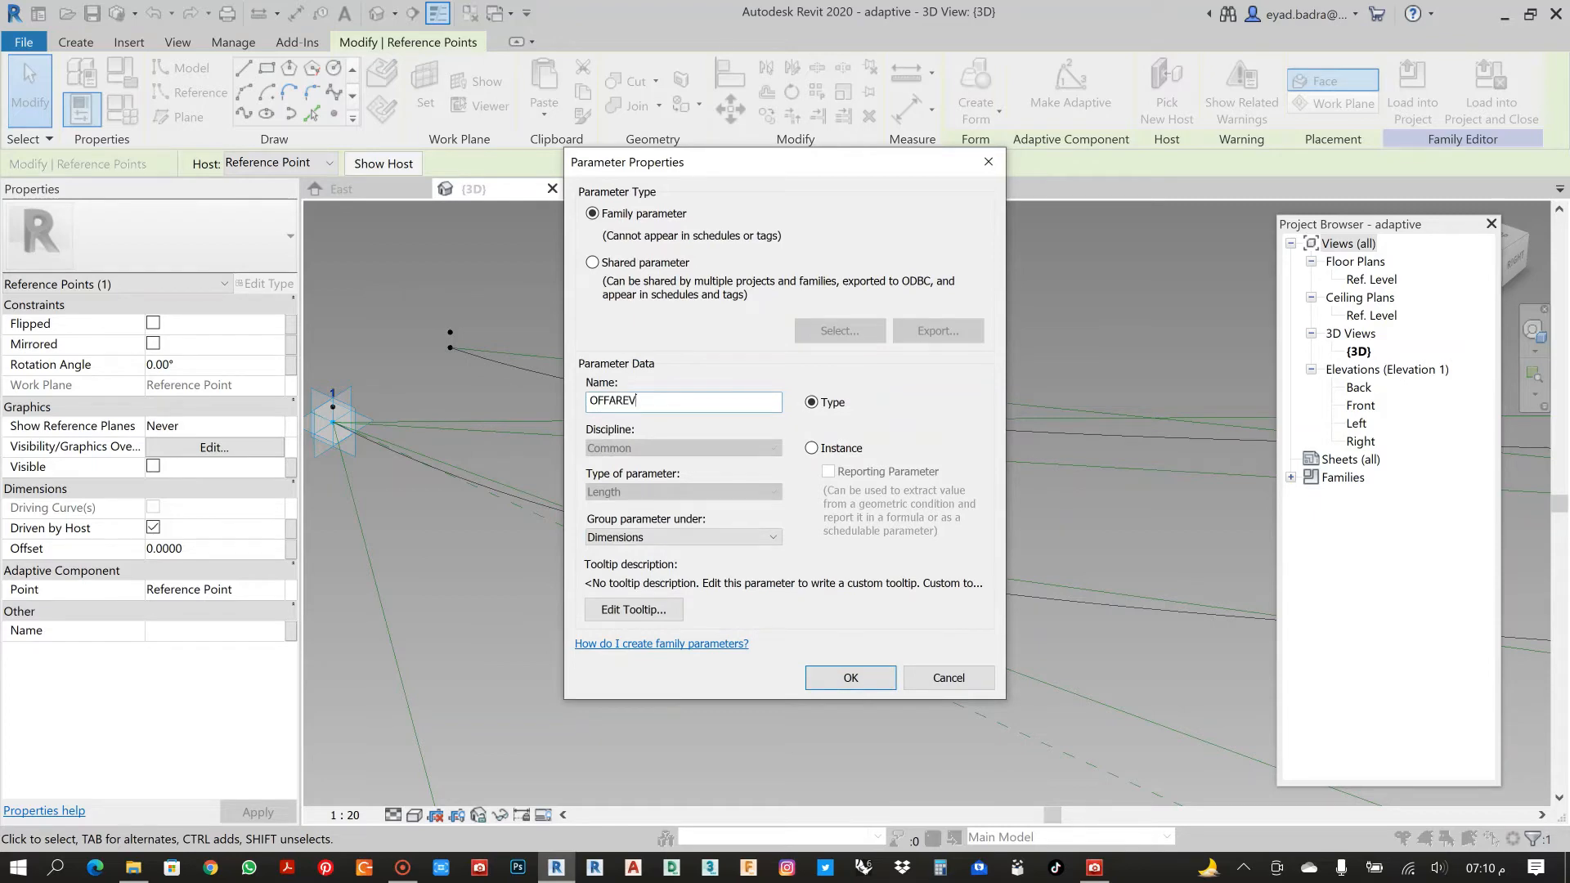
pyautogui.click(811, 449)
pyautogui.click(851, 677)
pyautogui.click(825, 613)
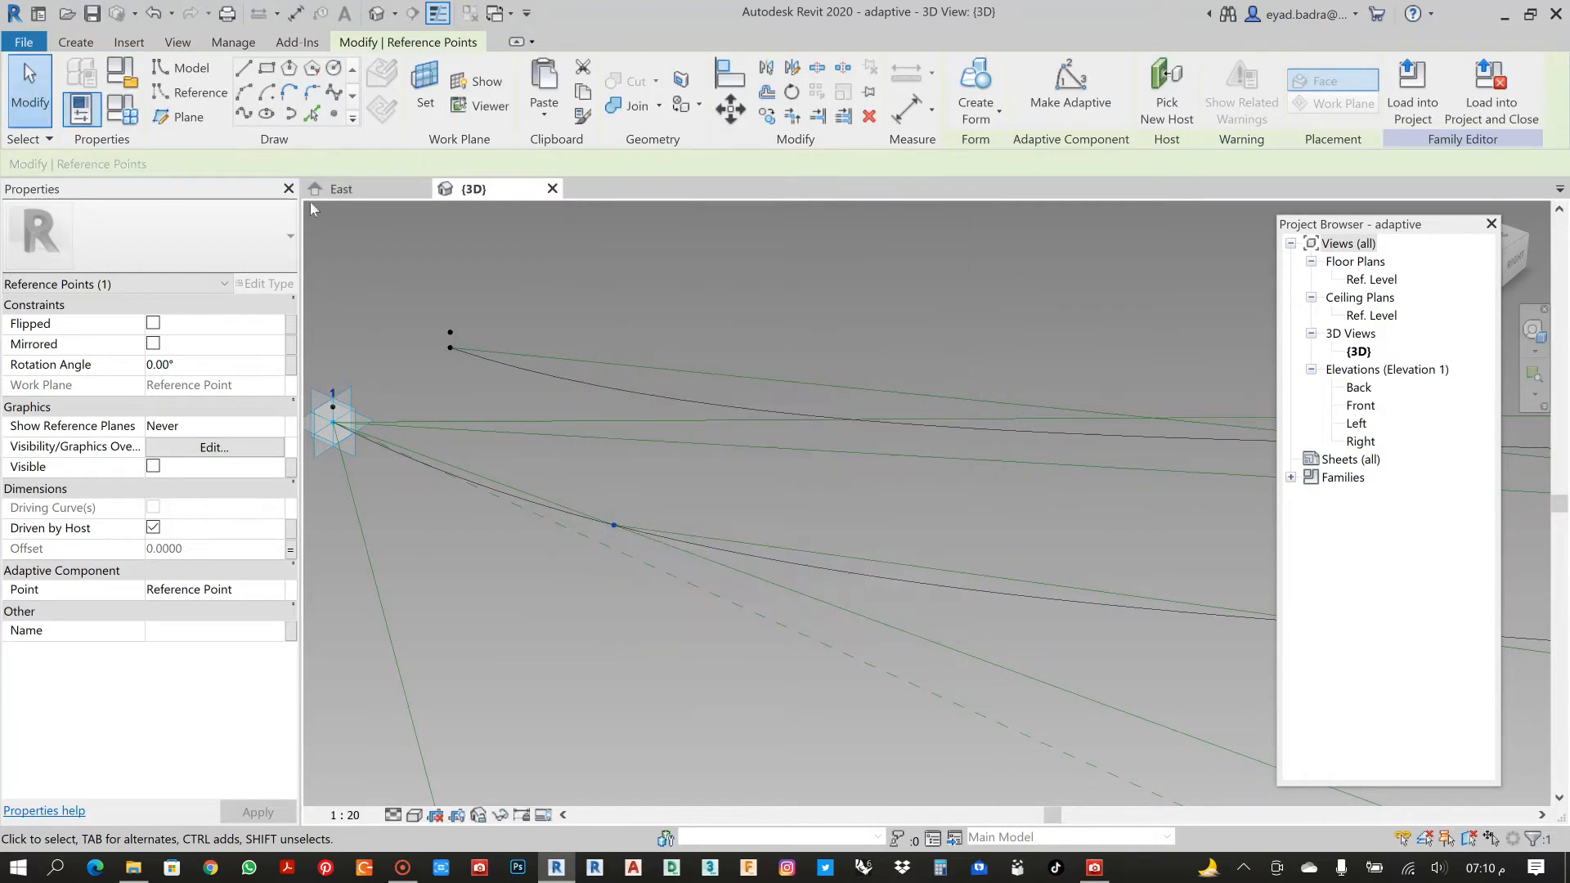
# Set the formula of the OFFAREV parameter to OFFA * -1 in the family types and apply it.
pyautogui.click(81, 109)
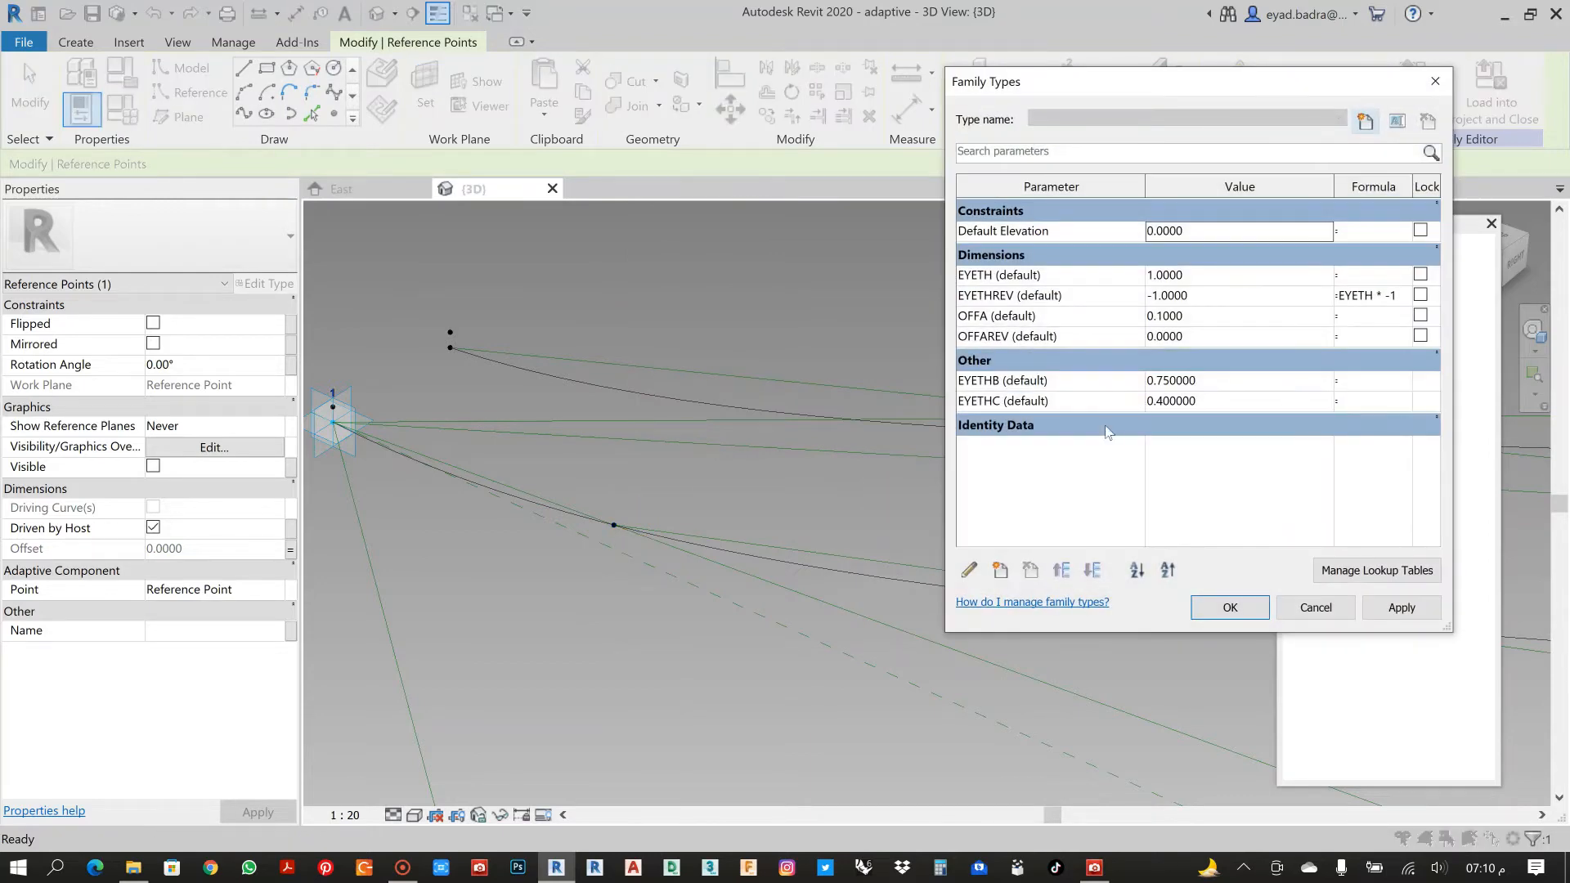
pyautogui.click(1359, 338)
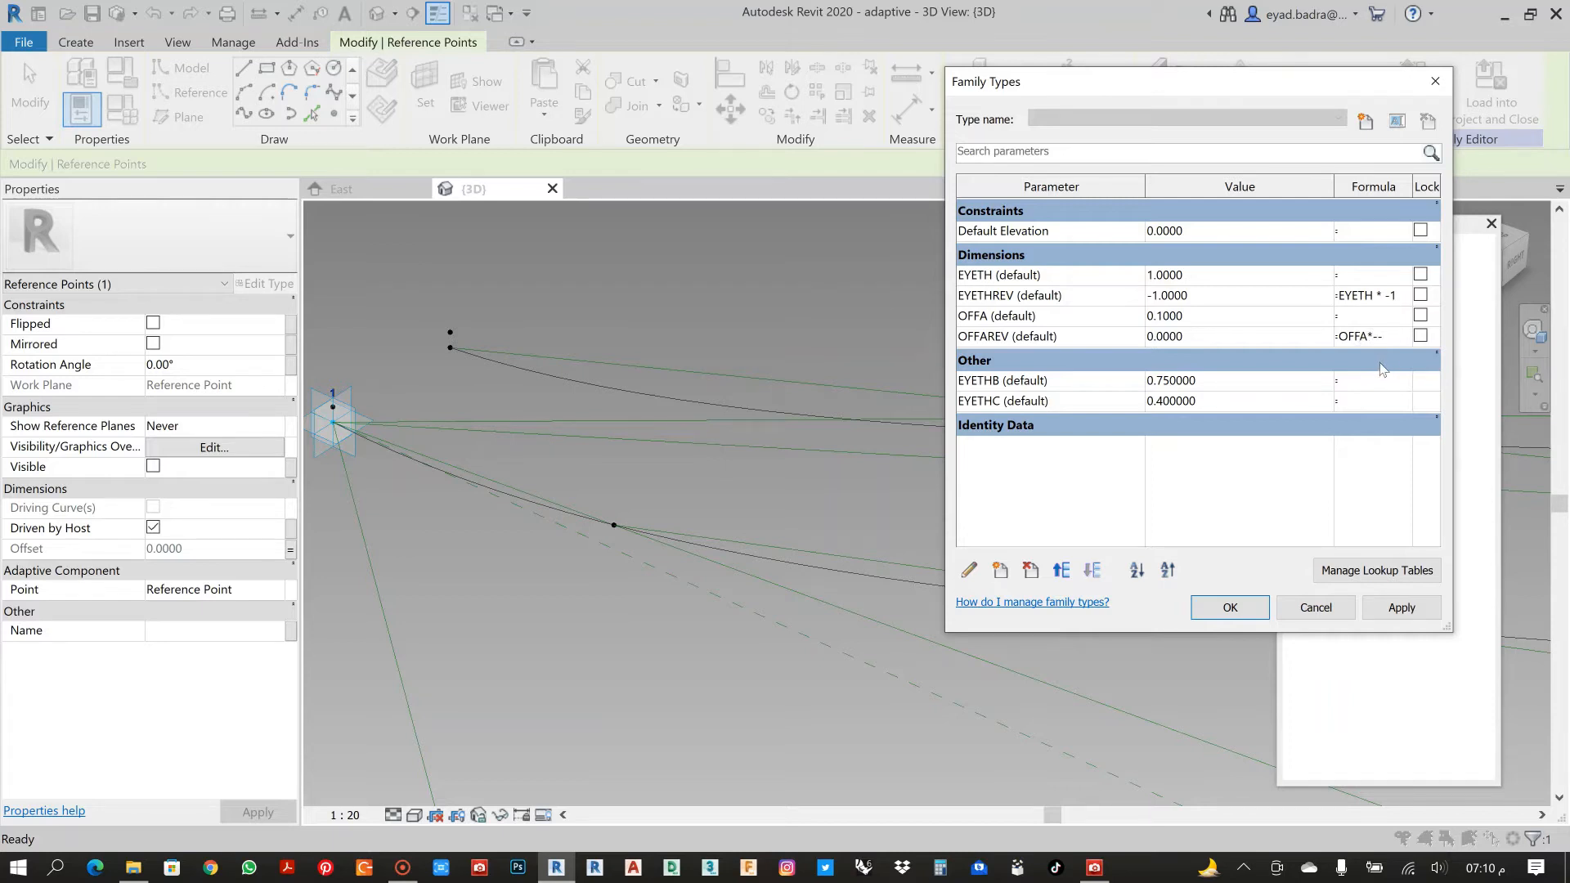
pyautogui.click(1276, 316)
pyautogui.click(1390, 615)
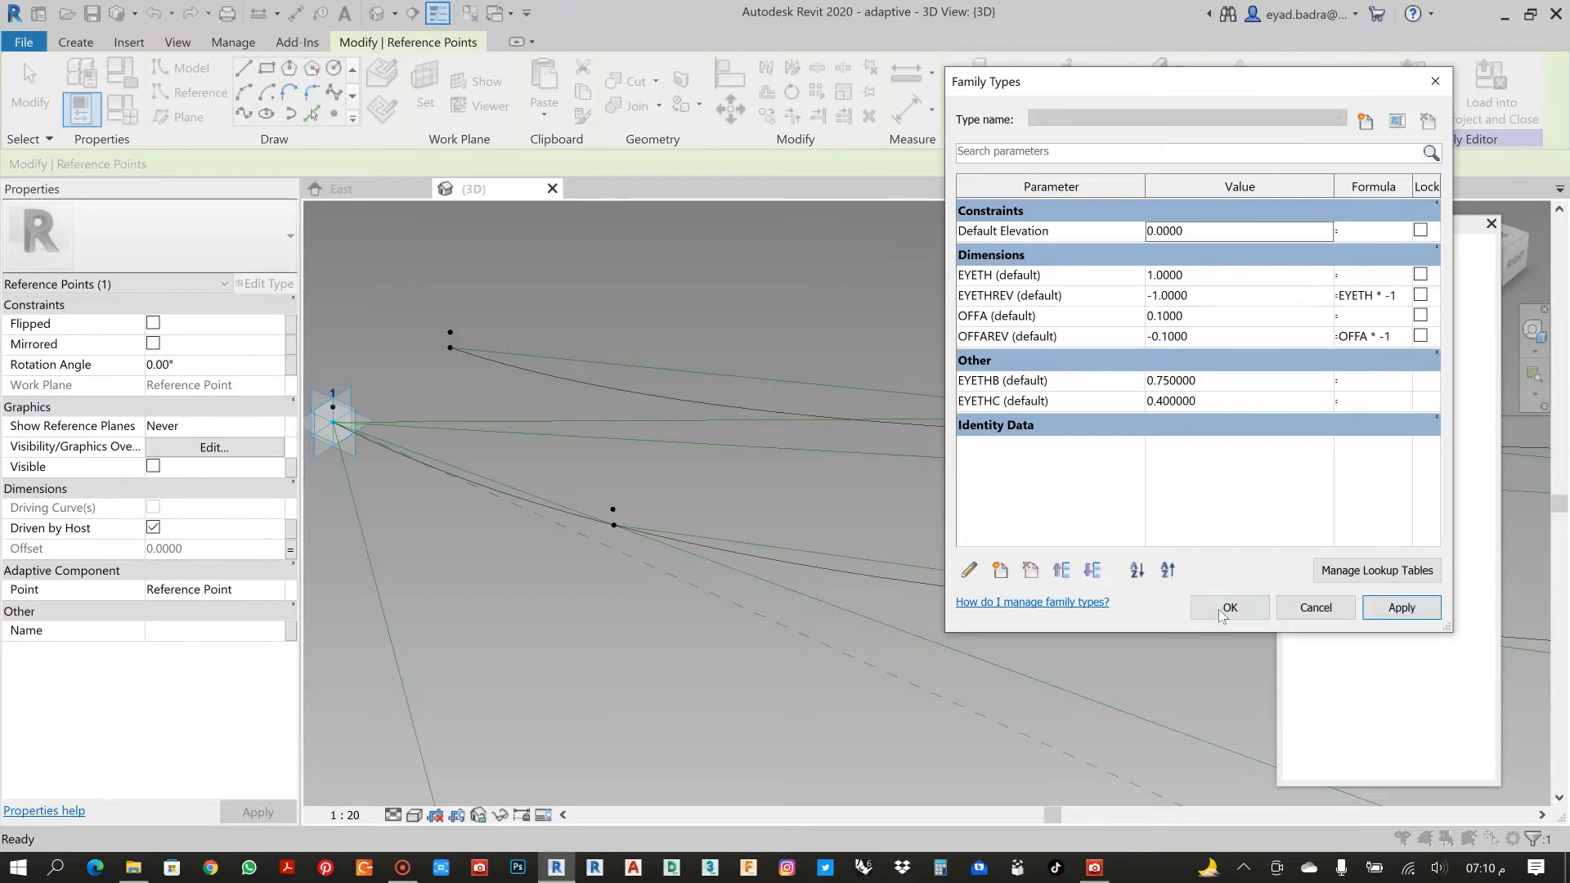
pyautogui.click(1228, 607)
pyautogui.scroll(-2, 685, 505)
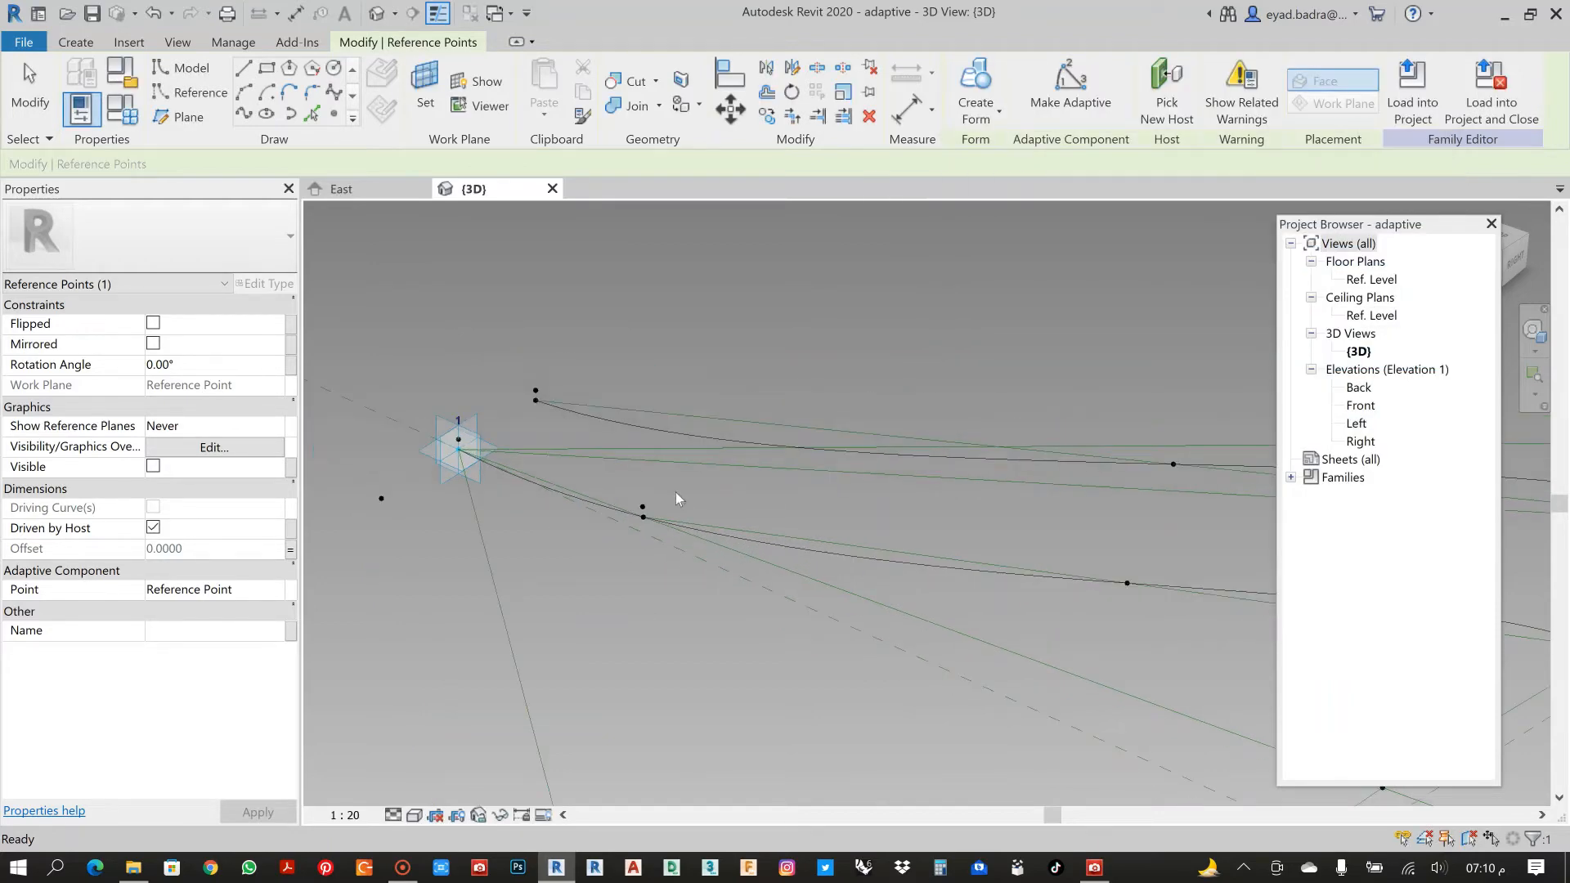
pyautogui.click(635, 364)
# Examine the curves and their reference points from adaptive point 1 across to adaptive point 3.
pyautogui.scroll(-1, 781, 403)
pyautogui.moveTo(847, 407); pyautogui.dragTo(722, 383, button='middle')
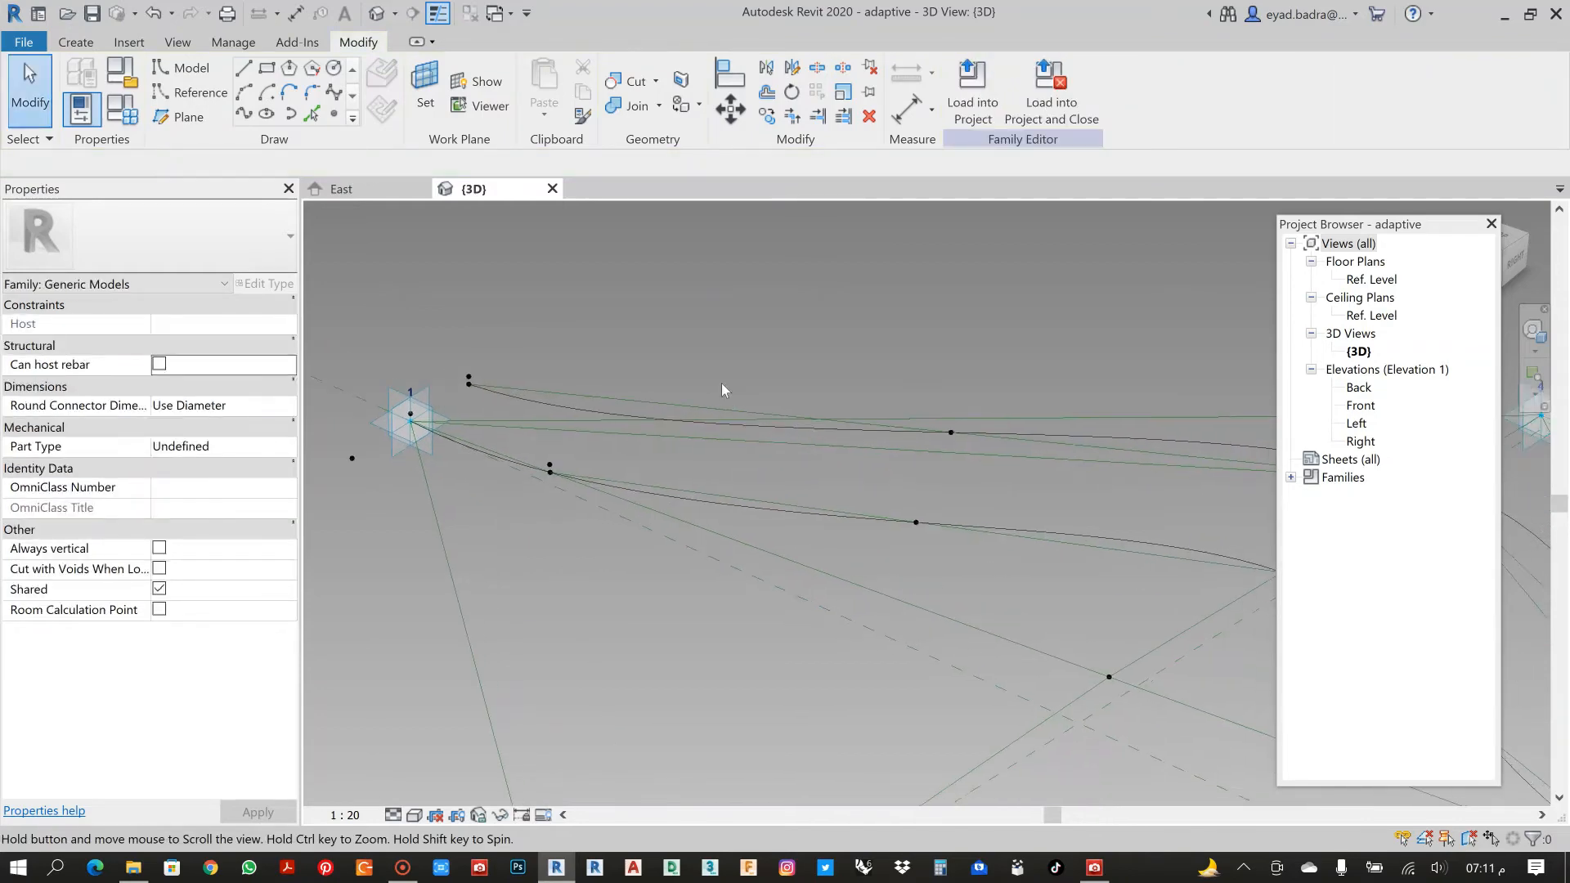
pyautogui.scroll(-2, 721, 381)
pyautogui.scroll(3, 455, 432)
pyautogui.scroll(3, 458, 532)
pyautogui.moveTo(822, 467); pyautogui.dragTo(708, 471, button='middle')
pyautogui.scroll(-4, 719, 452)
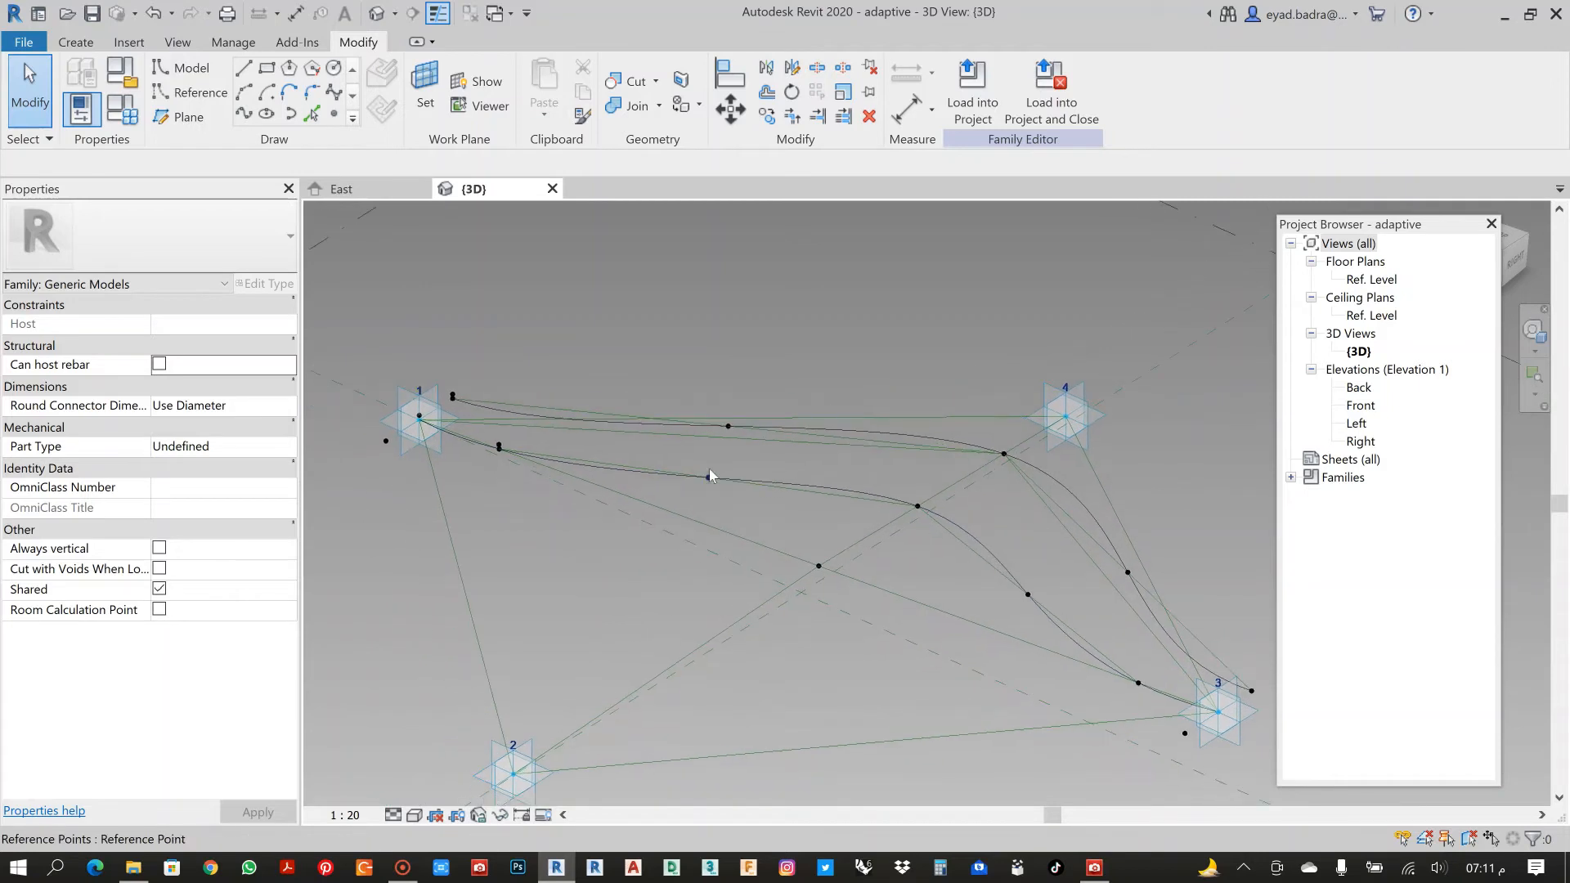
pyautogui.moveTo(880, 479); pyautogui.dragTo(678, 419, button='middle')
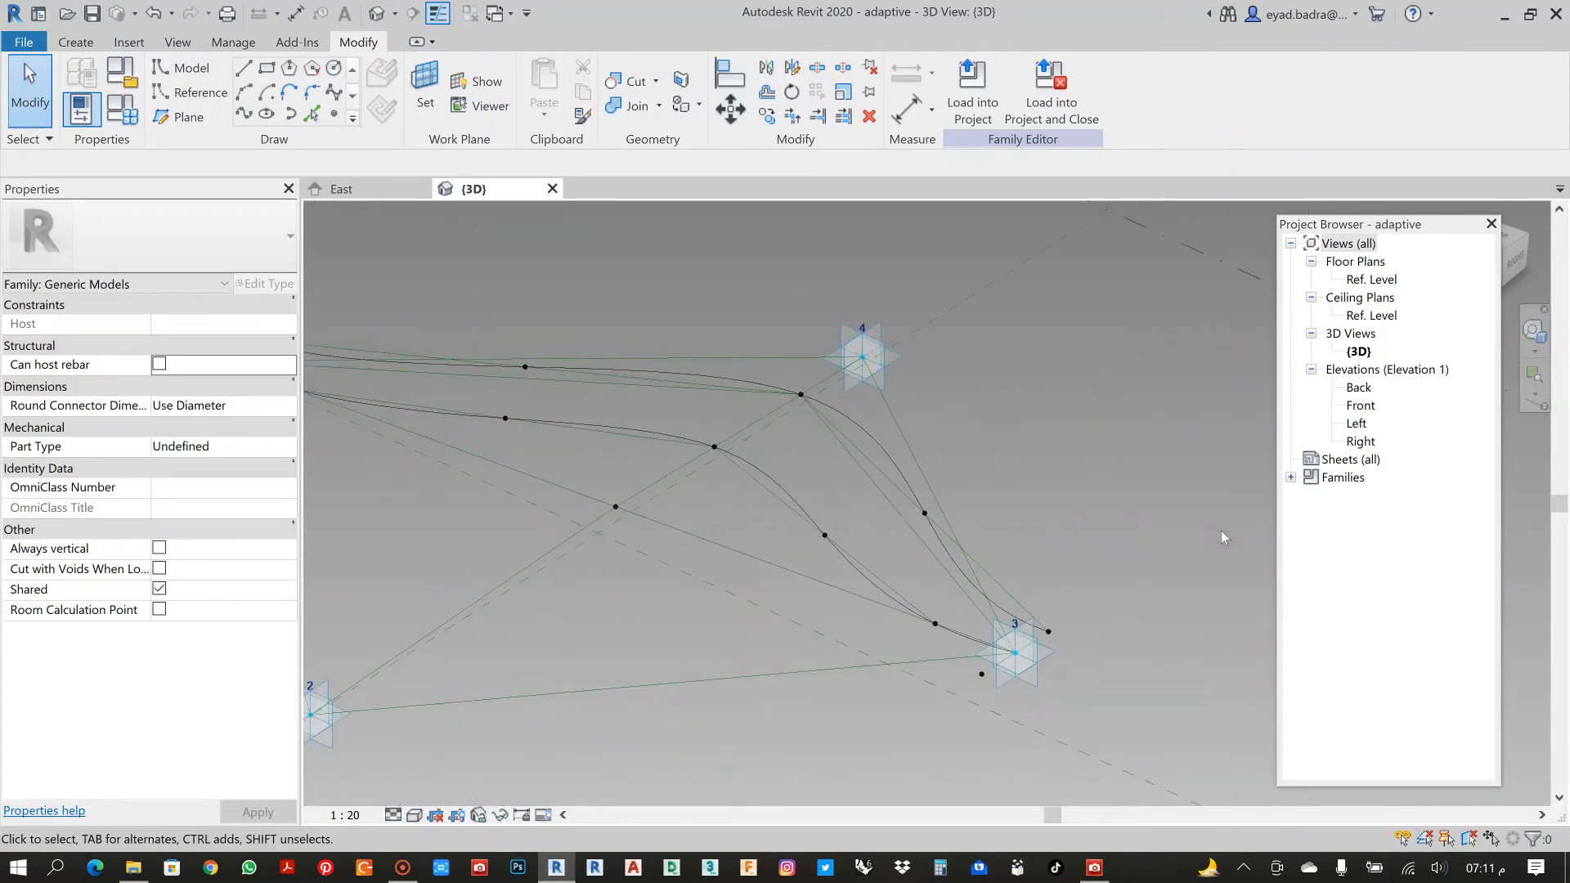
pyautogui.scroll(2, 1203, 572)
pyautogui.moveTo(1114, 660); pyautogui.dragTo(1039, 591, button='middle')
pyautogui.scroll(-2, 1032, 582)
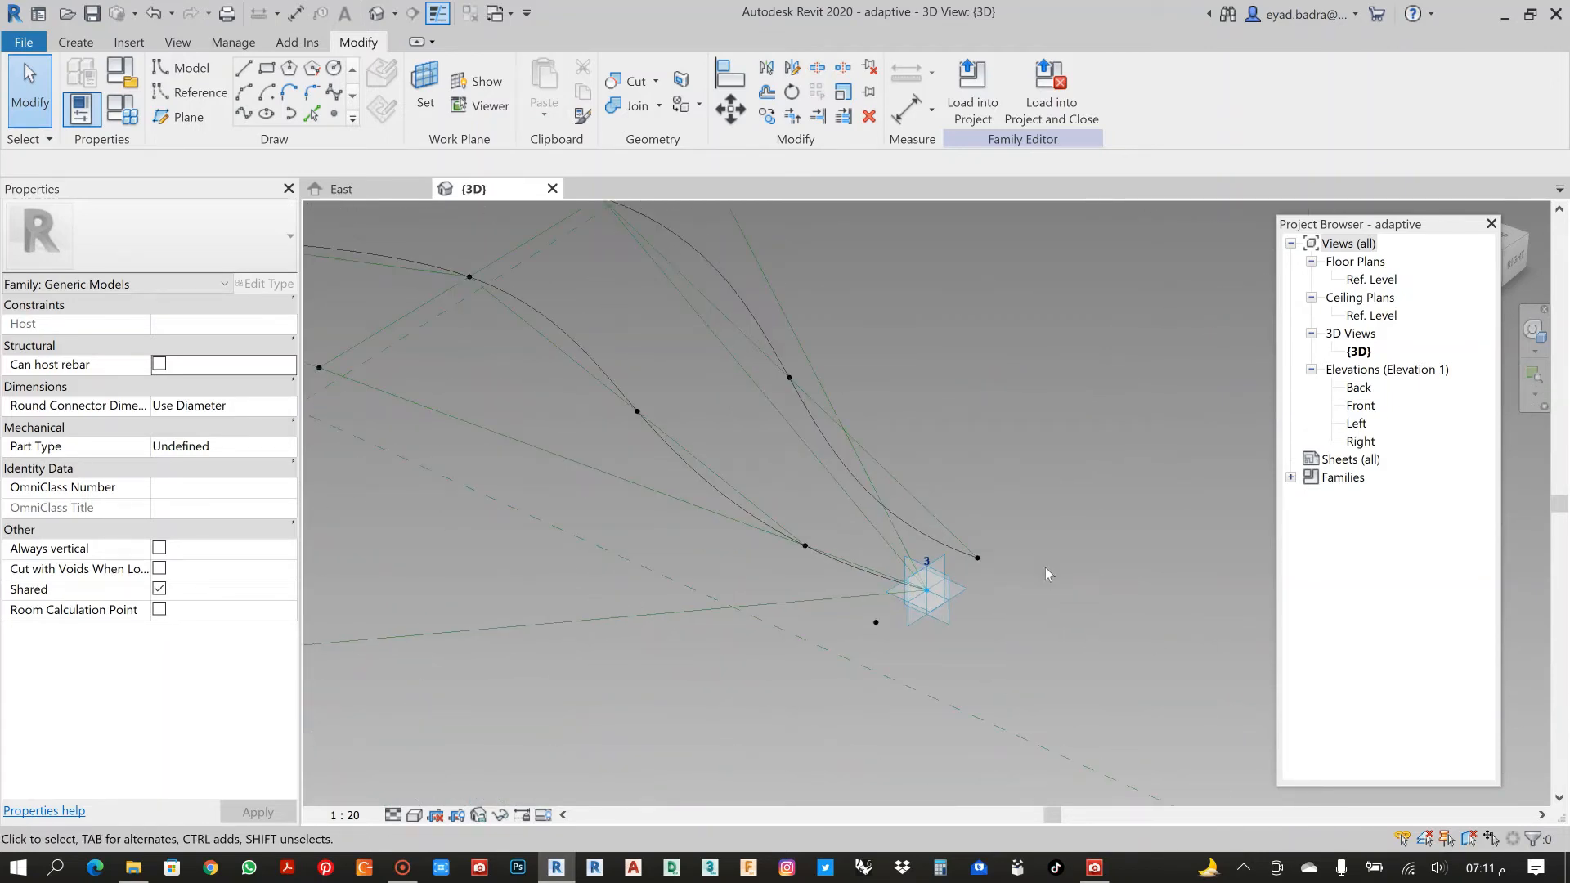
pyautogui.scroll(-3, 1085, 540)
pyautogui.moveTo(1084, 540); pyautogui.dragTo(1104, 517, button='middle')
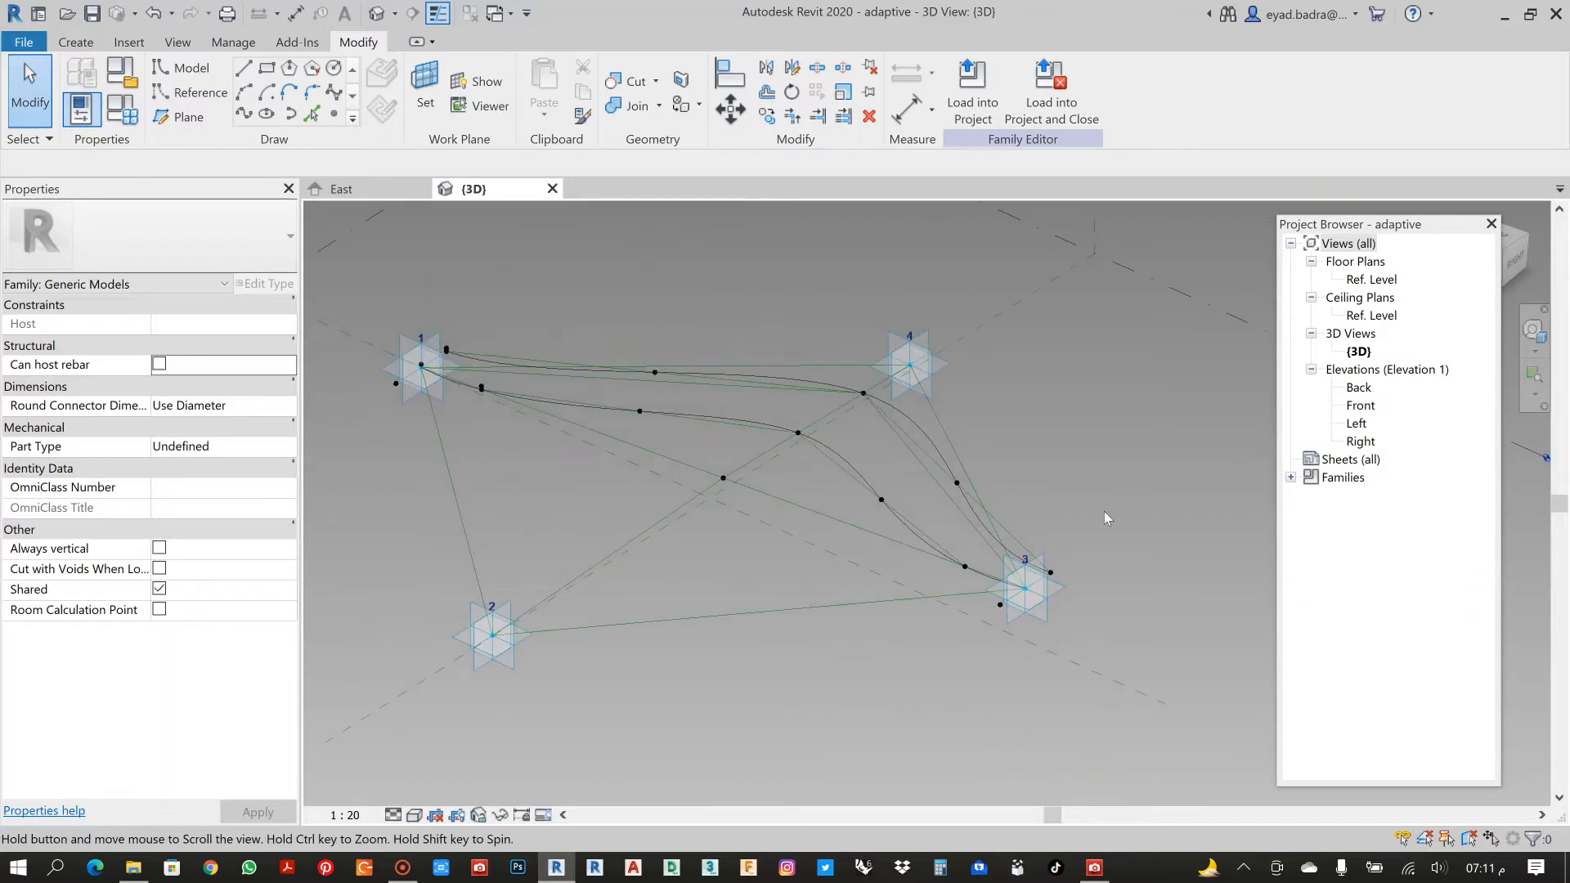
pyautogui.scroll(4, 1062, 577)
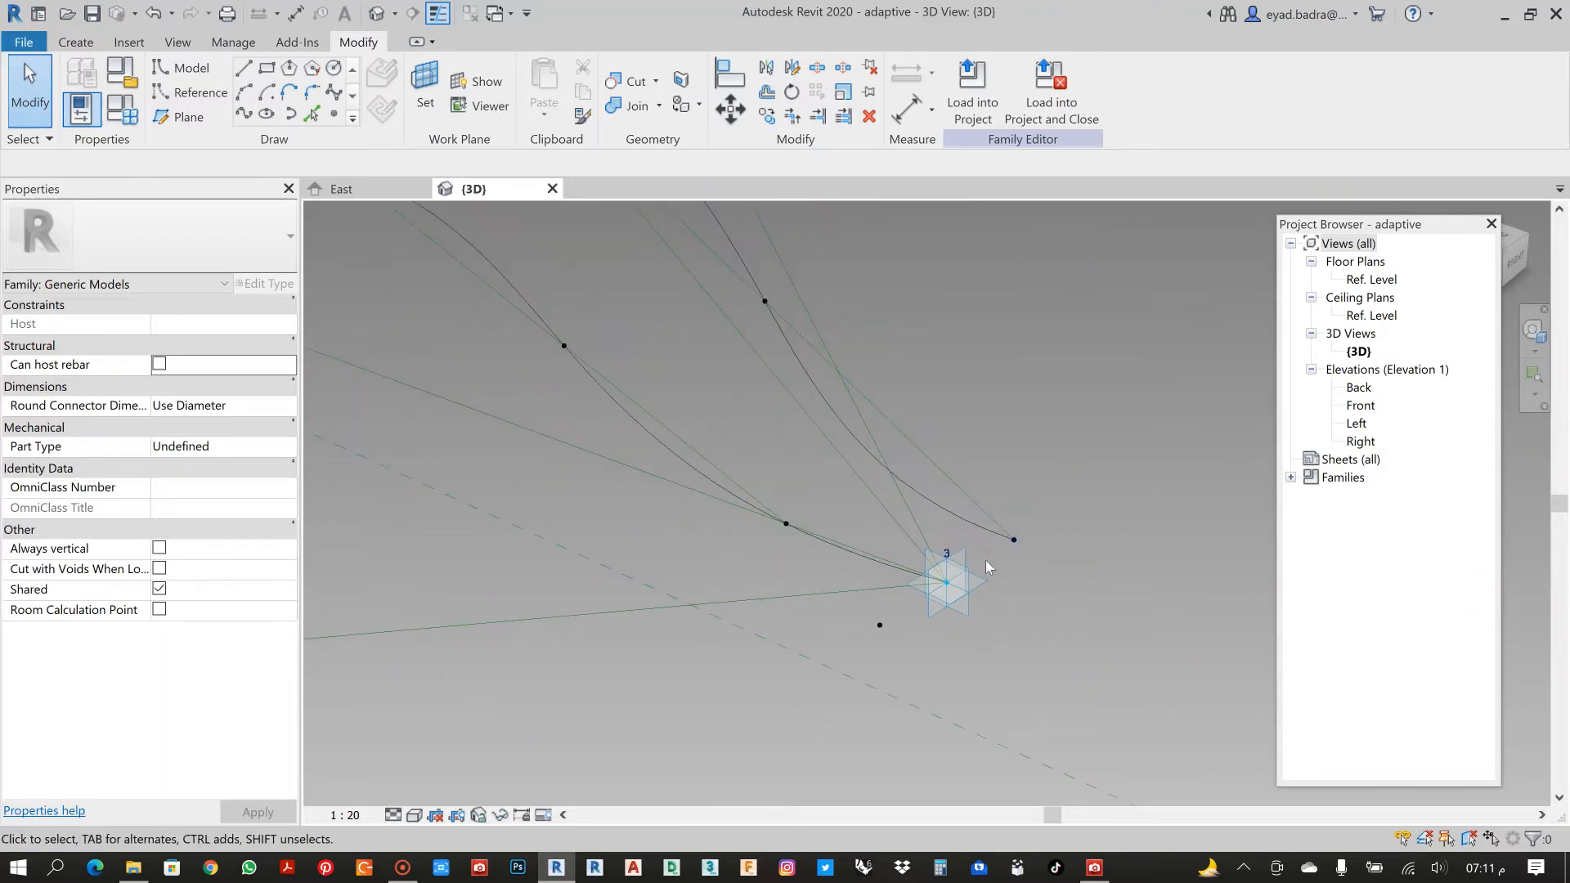
pyautogui.scroll(4, 1088, 533)
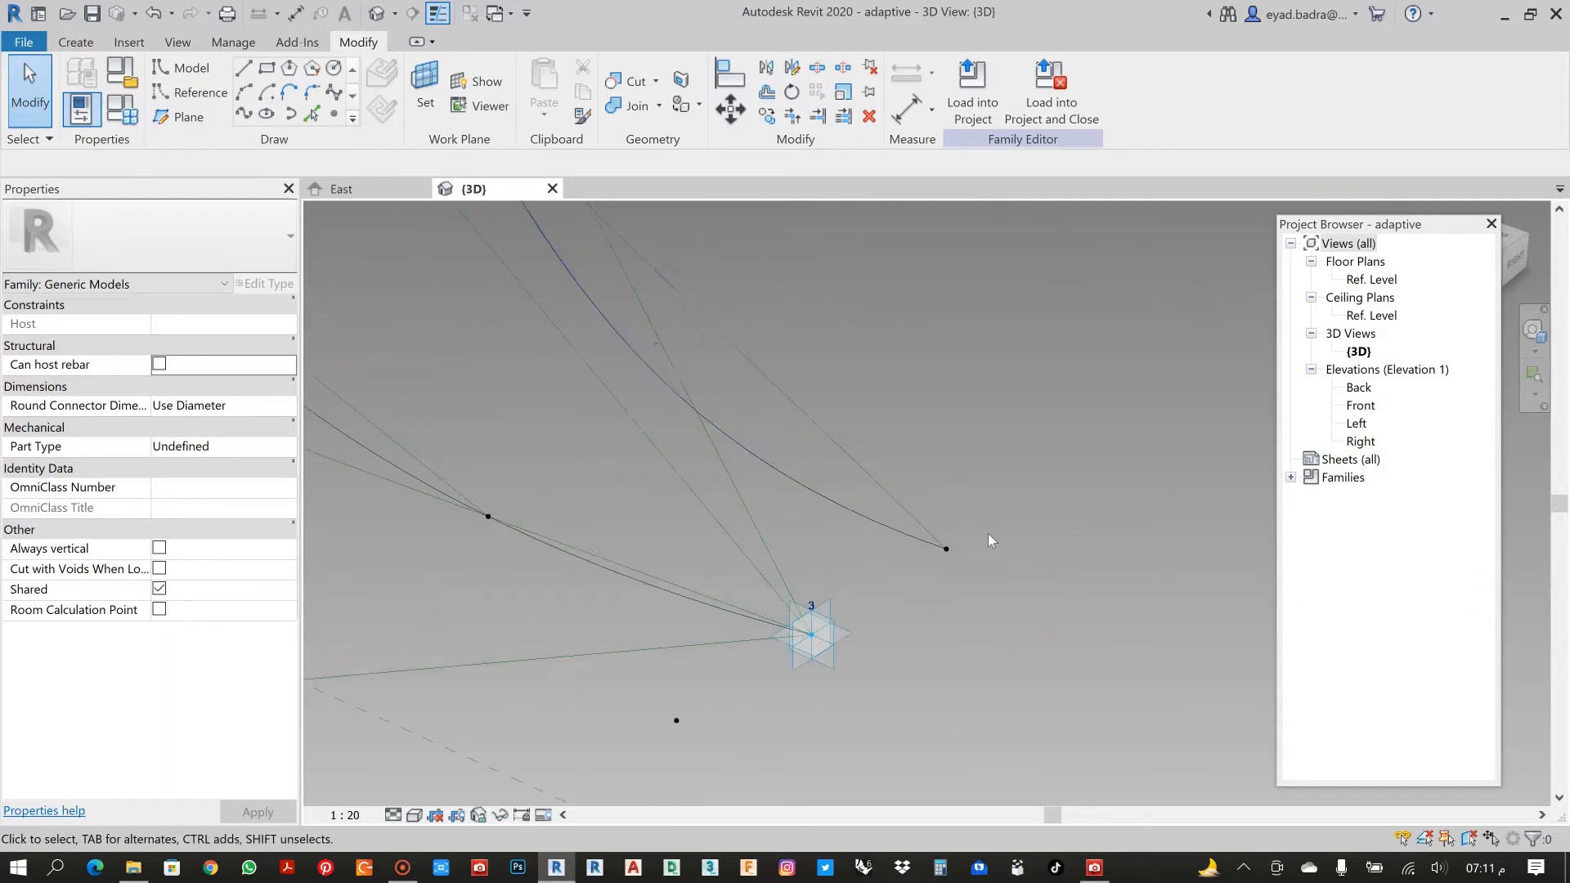
# Place a reference point hosted on the upper curve's end point beside adaptive point 3, using that point's work plane.
pyautogui.click(334, 113)
pyautogui.click(425, 92)
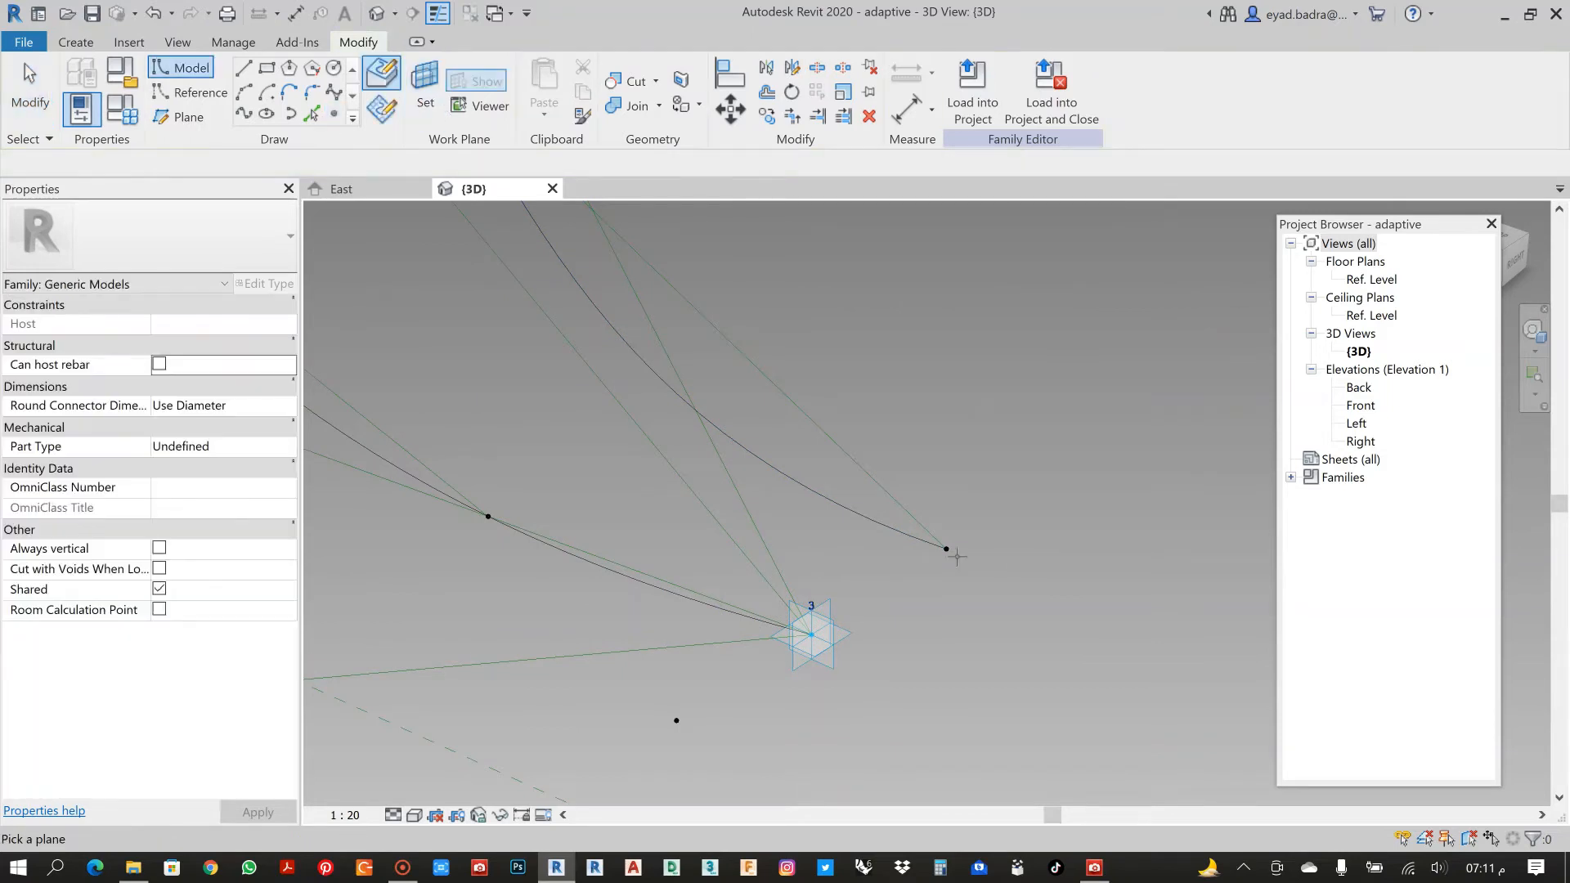
pyautogui.click(950, 551)
pyautogui.click(952, 549)
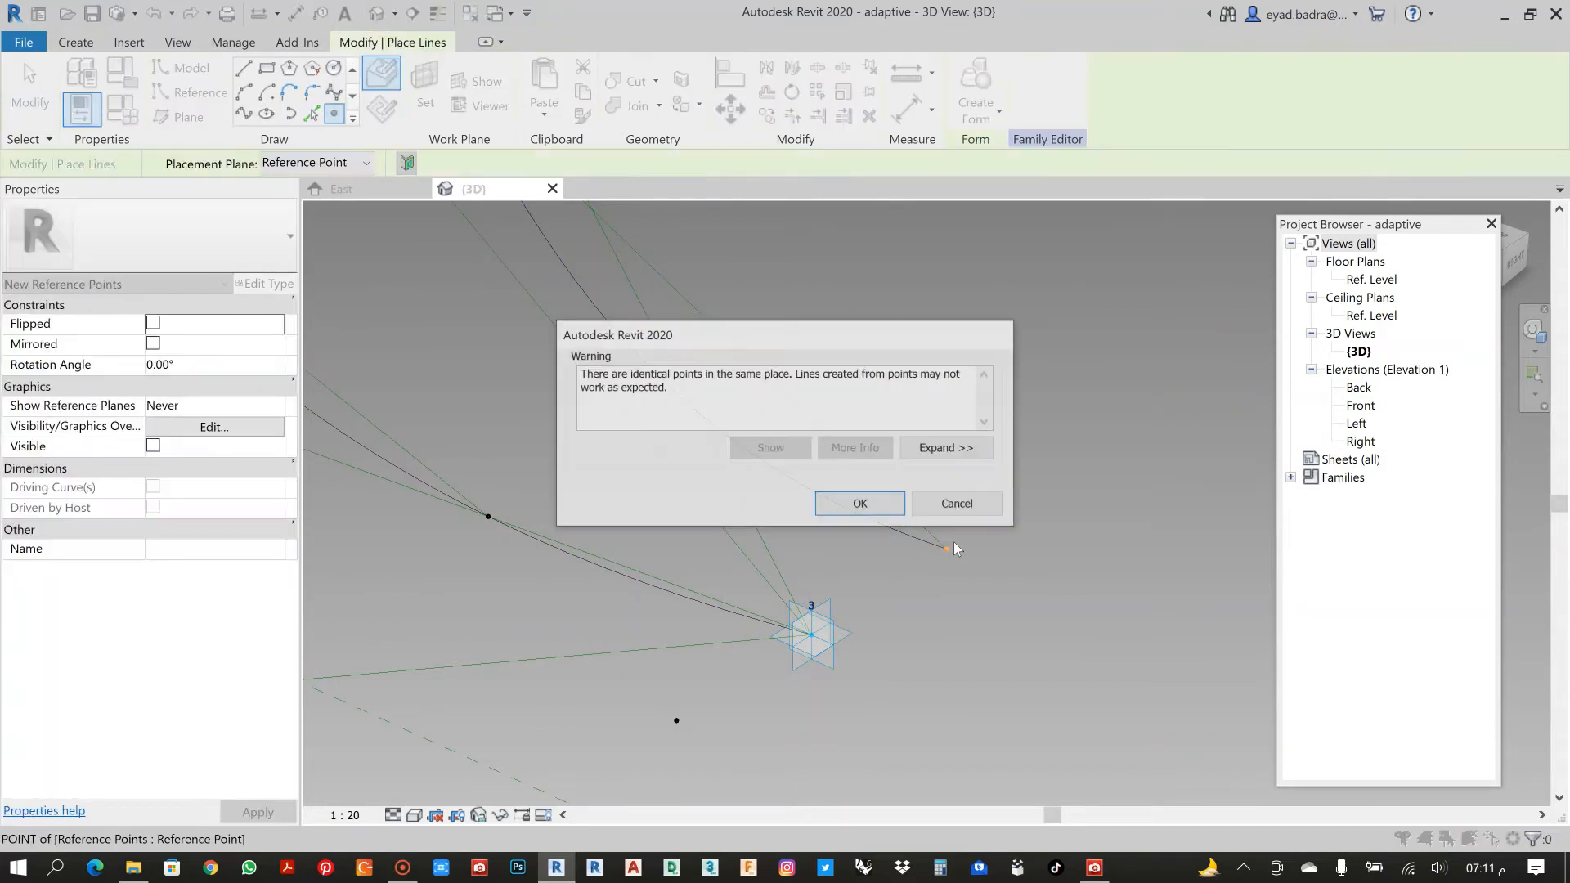
pyautogui.click(882, 505)
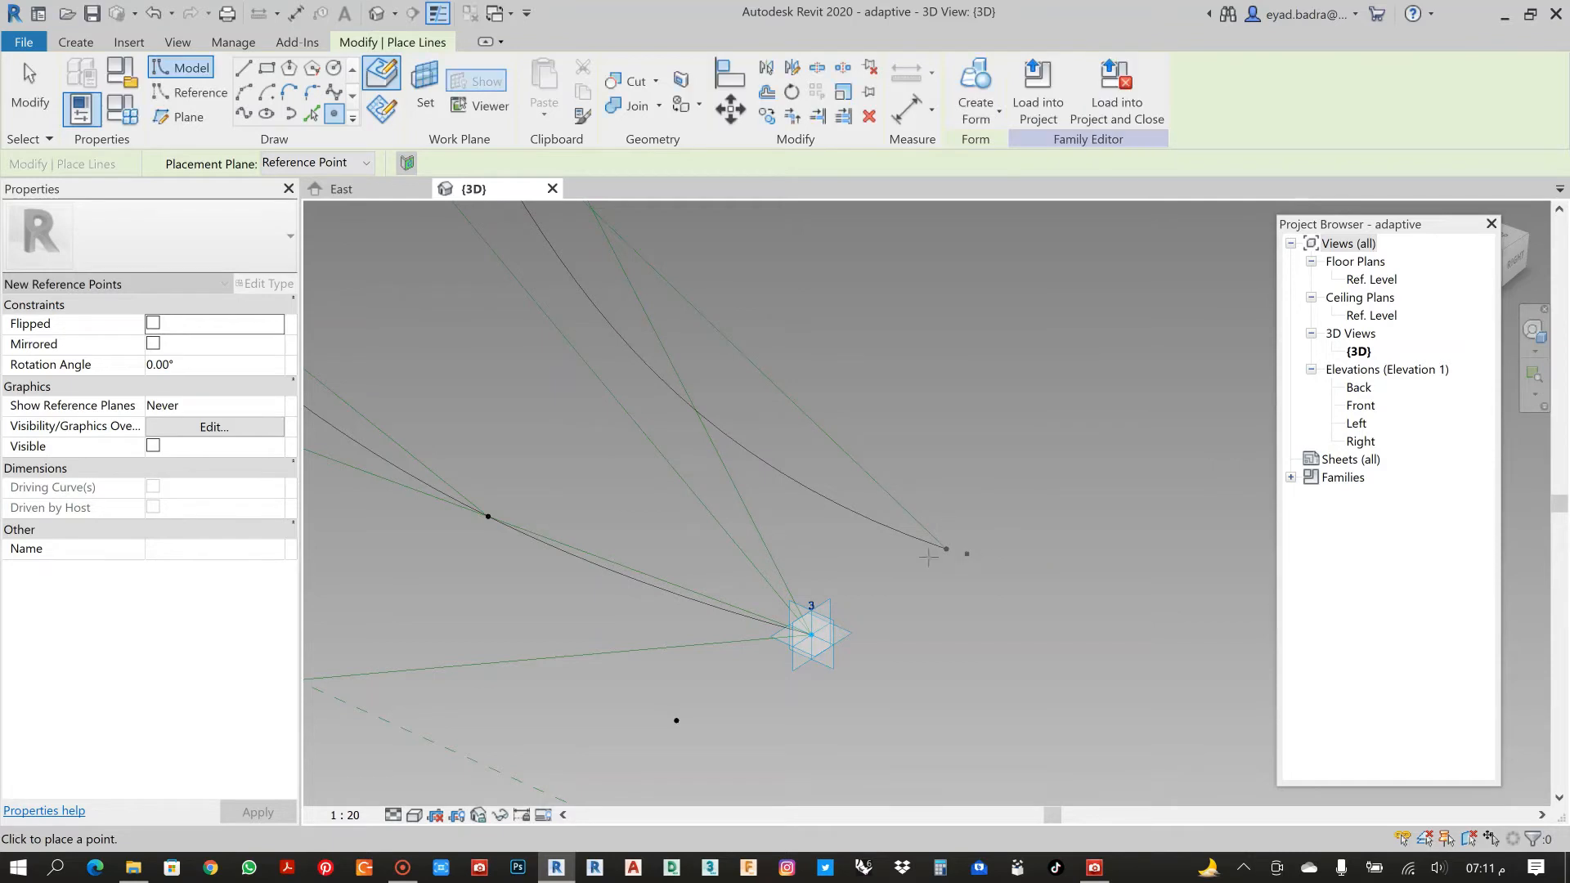
pyautogui.press('Escape')
pyautogui.press('Escape')
# Associate the Offset of the new reference point at the upper curve's end with the OFFA parameter.
pyautogui.click(946, 549)
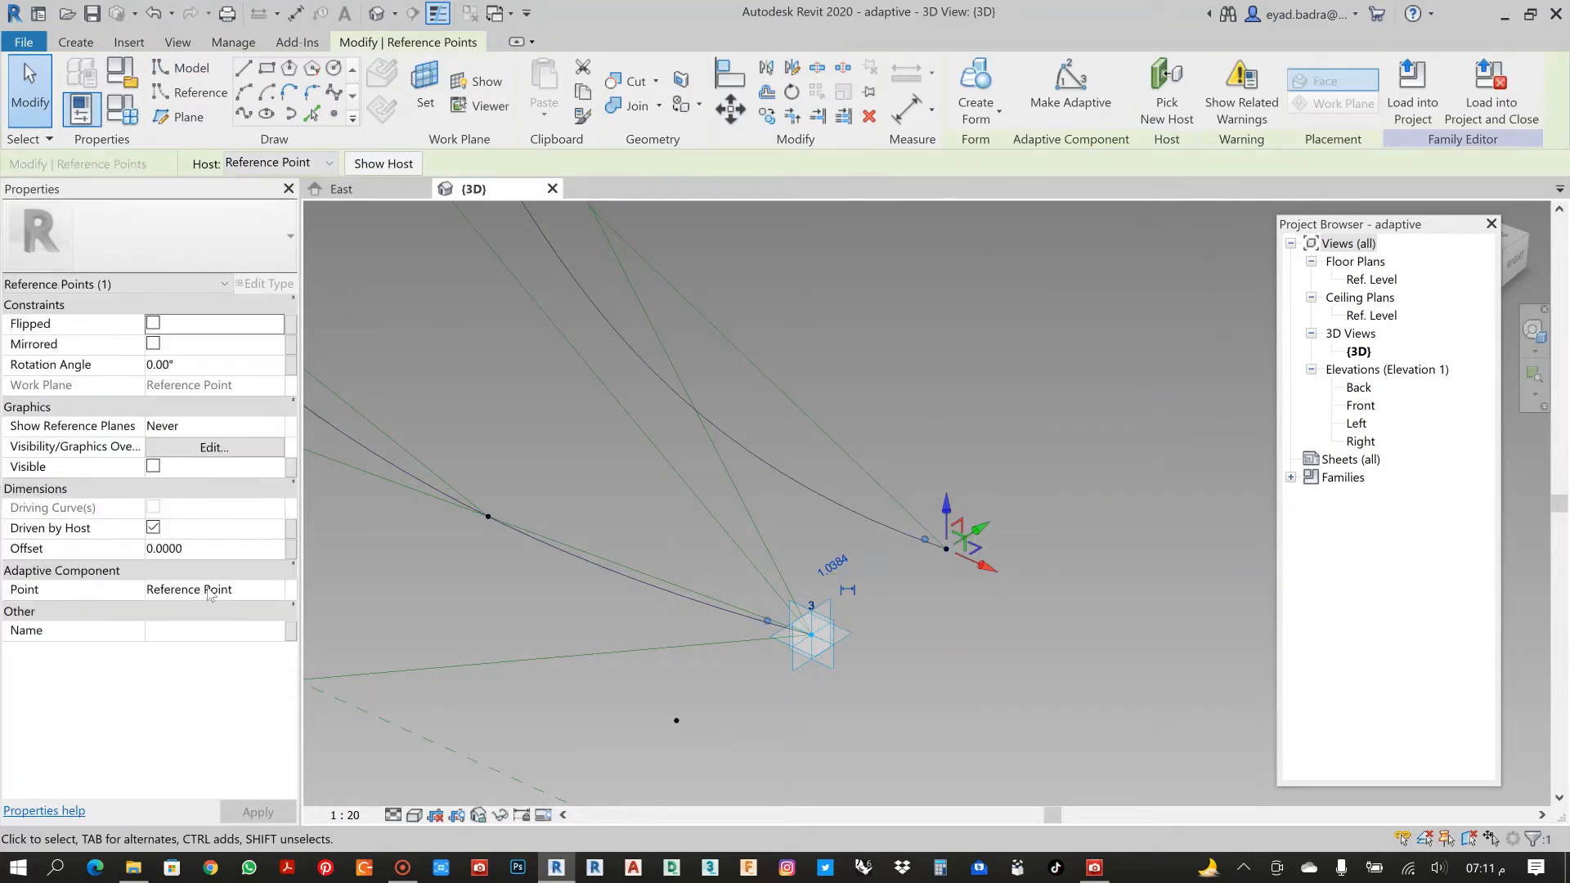
pyautogui.click(292, 549)
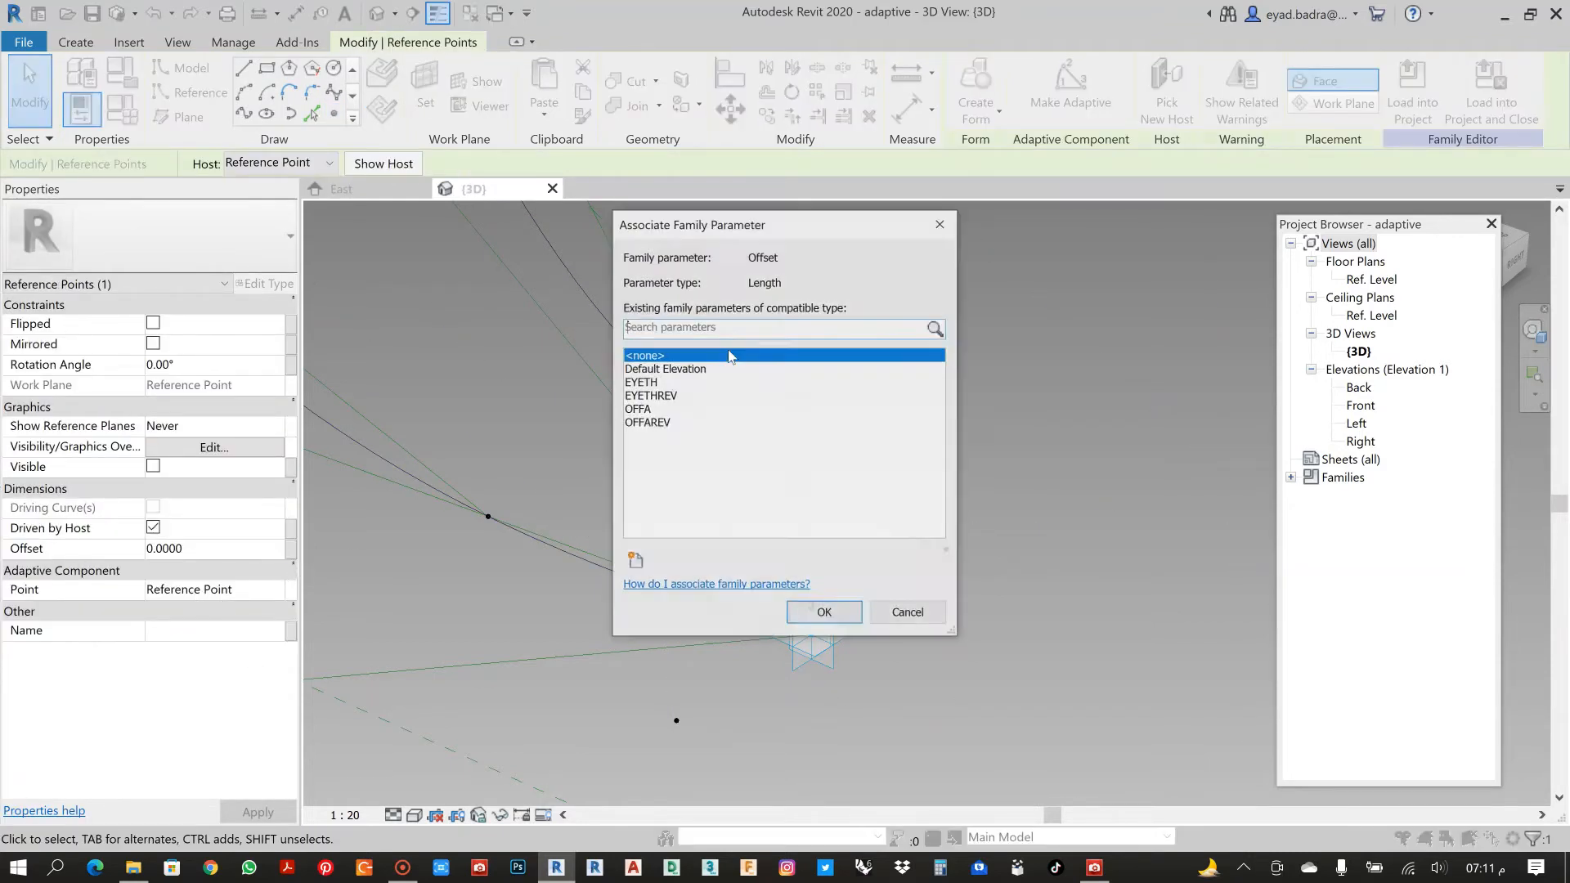
pyautogui.click(644, 409)
pyautogui.click(834, 613)
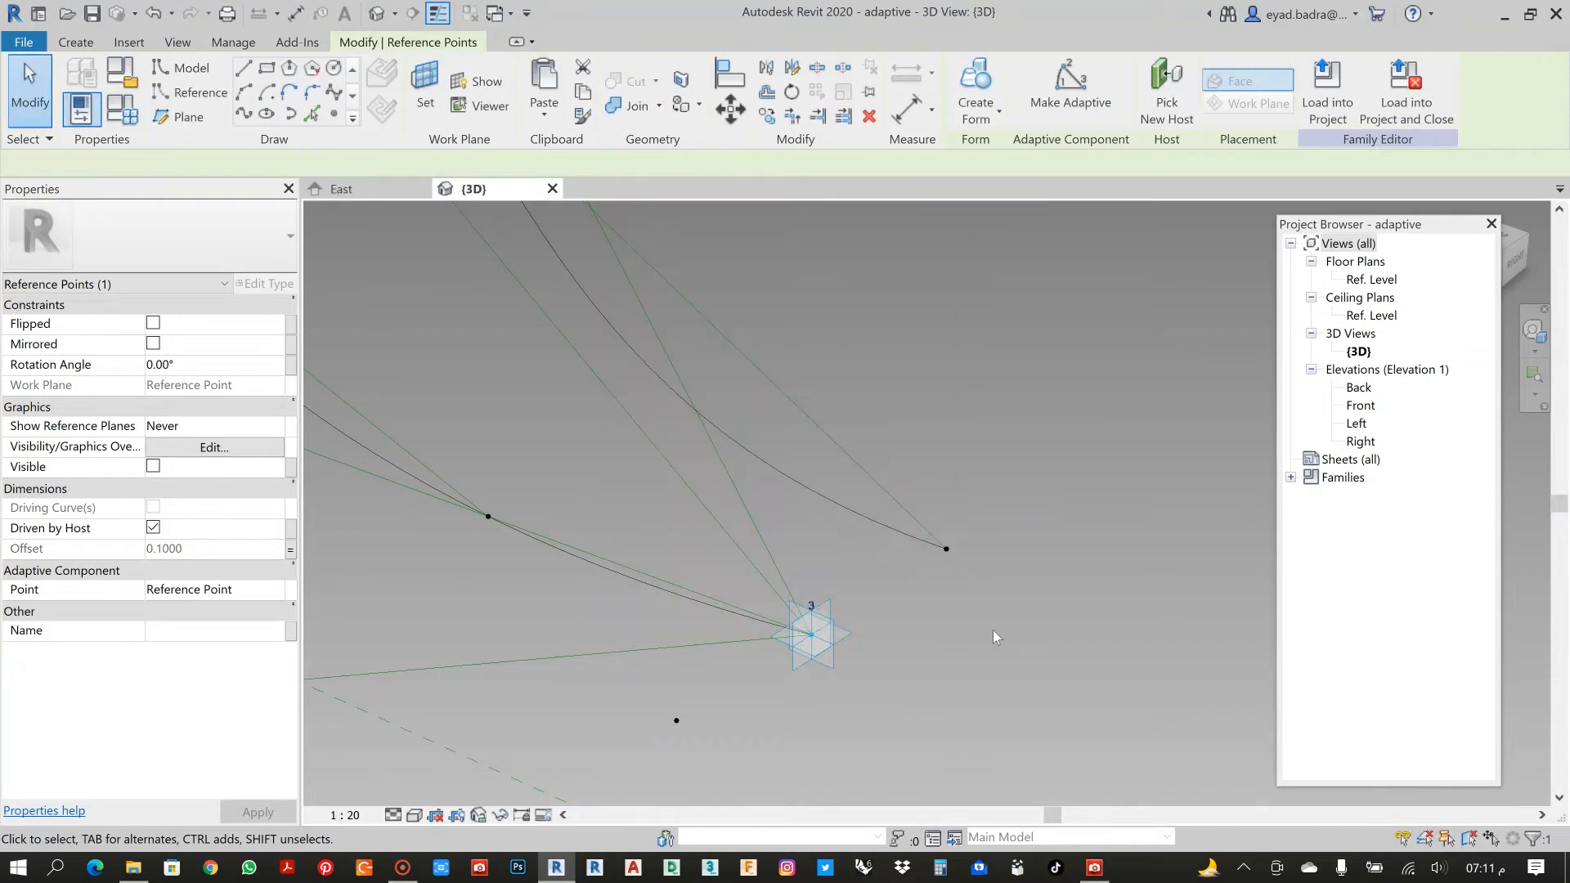
pyautogui.click(998, 620)
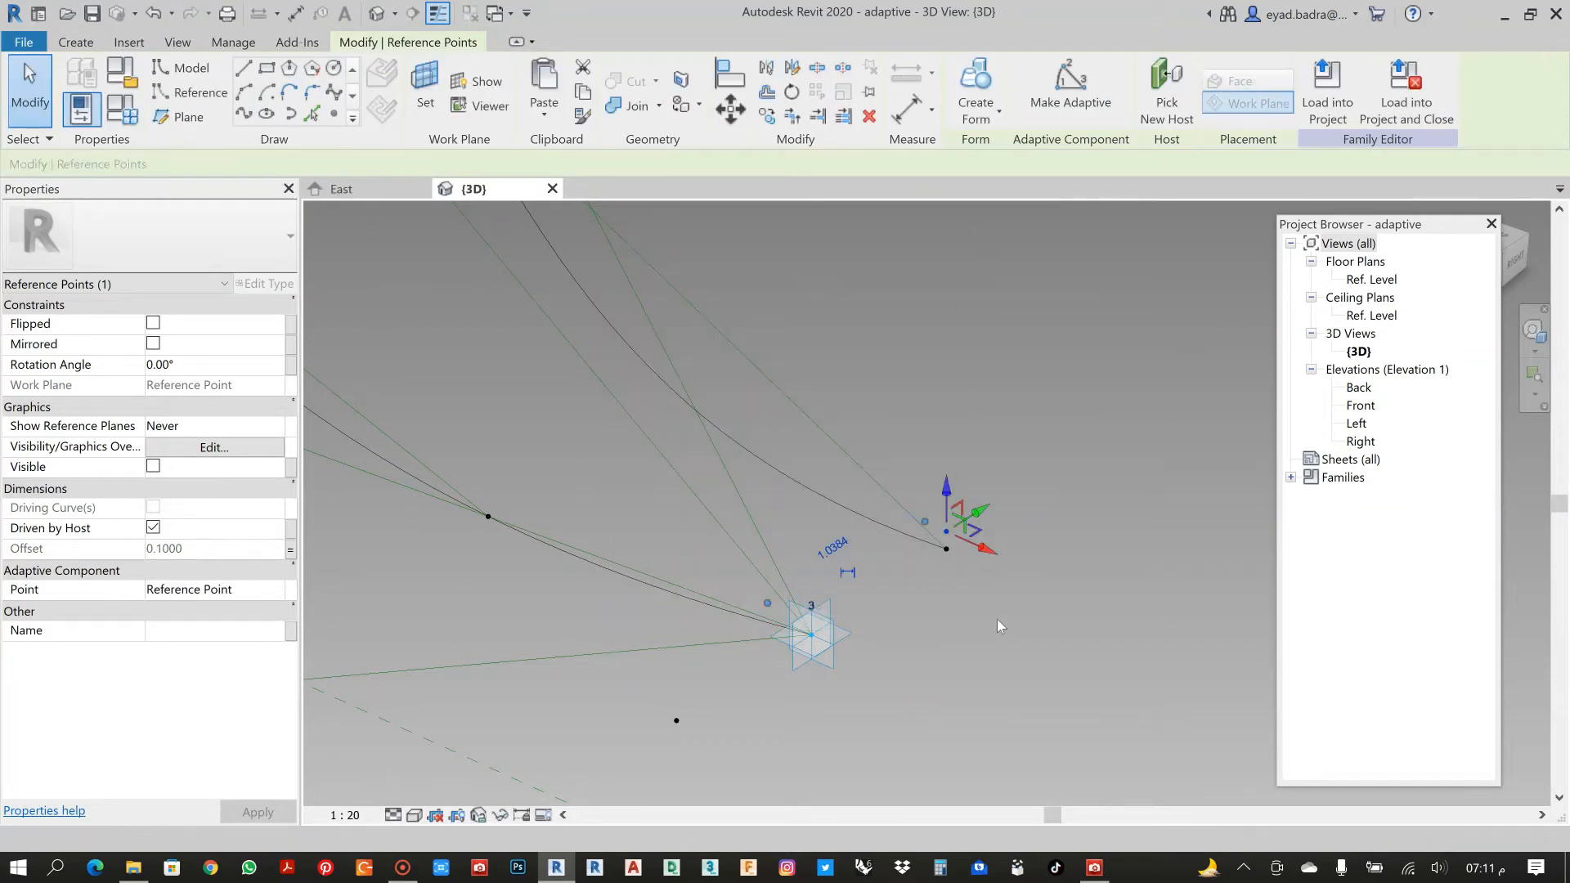
# Place a reference point hosted on adaptive point 3 and associate its Offset with the OFFA parameter.
pyautogui.click(337, 117)
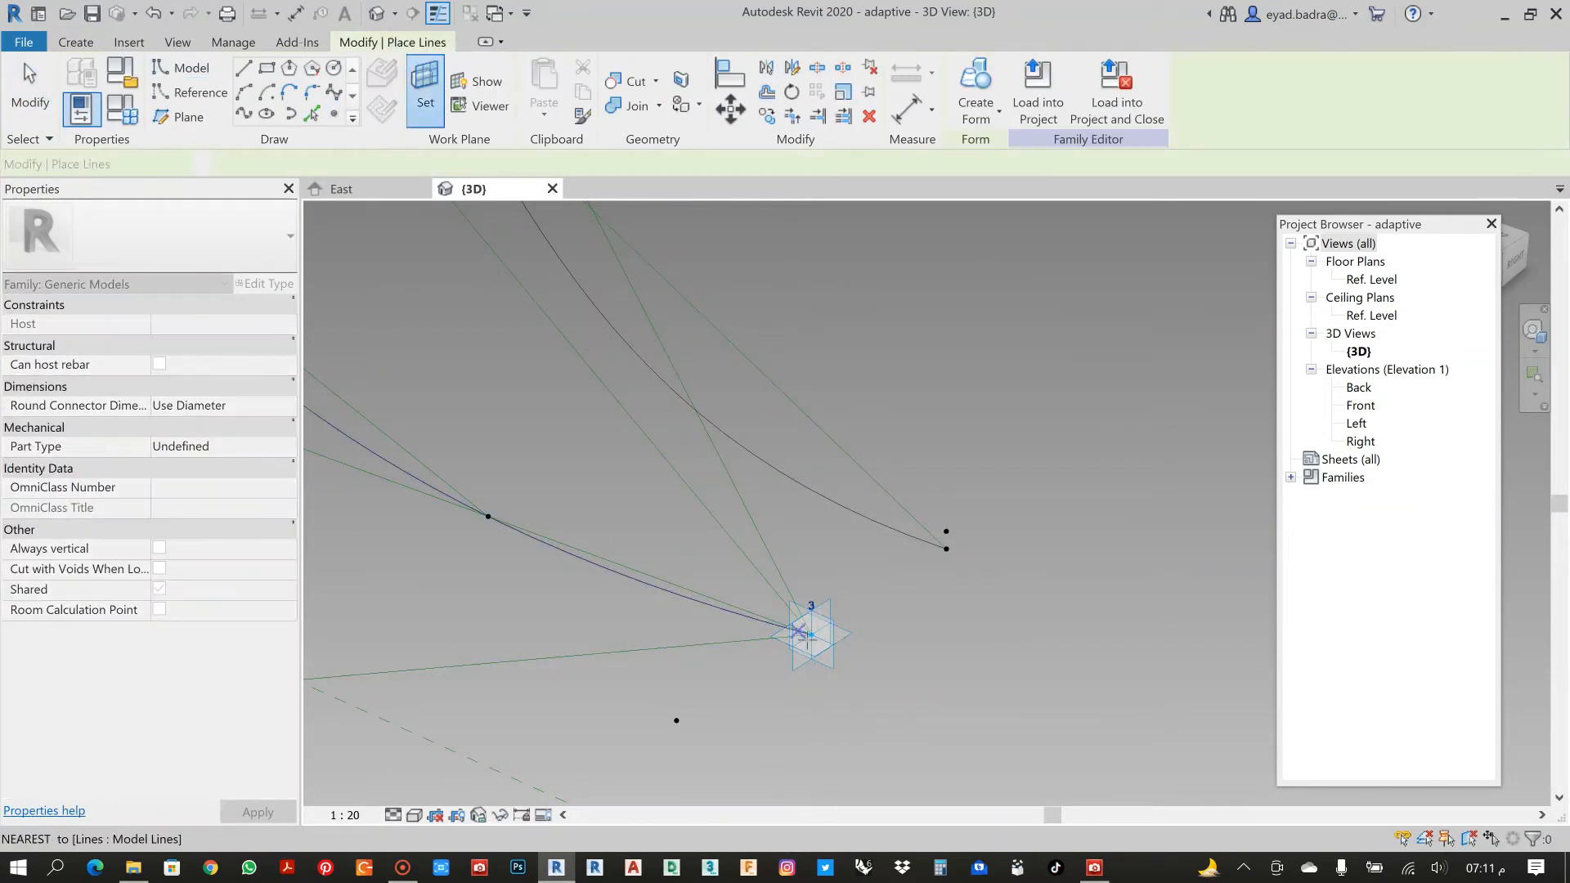
pyautogui.press('Escape')
pyautogui.press('Escape')
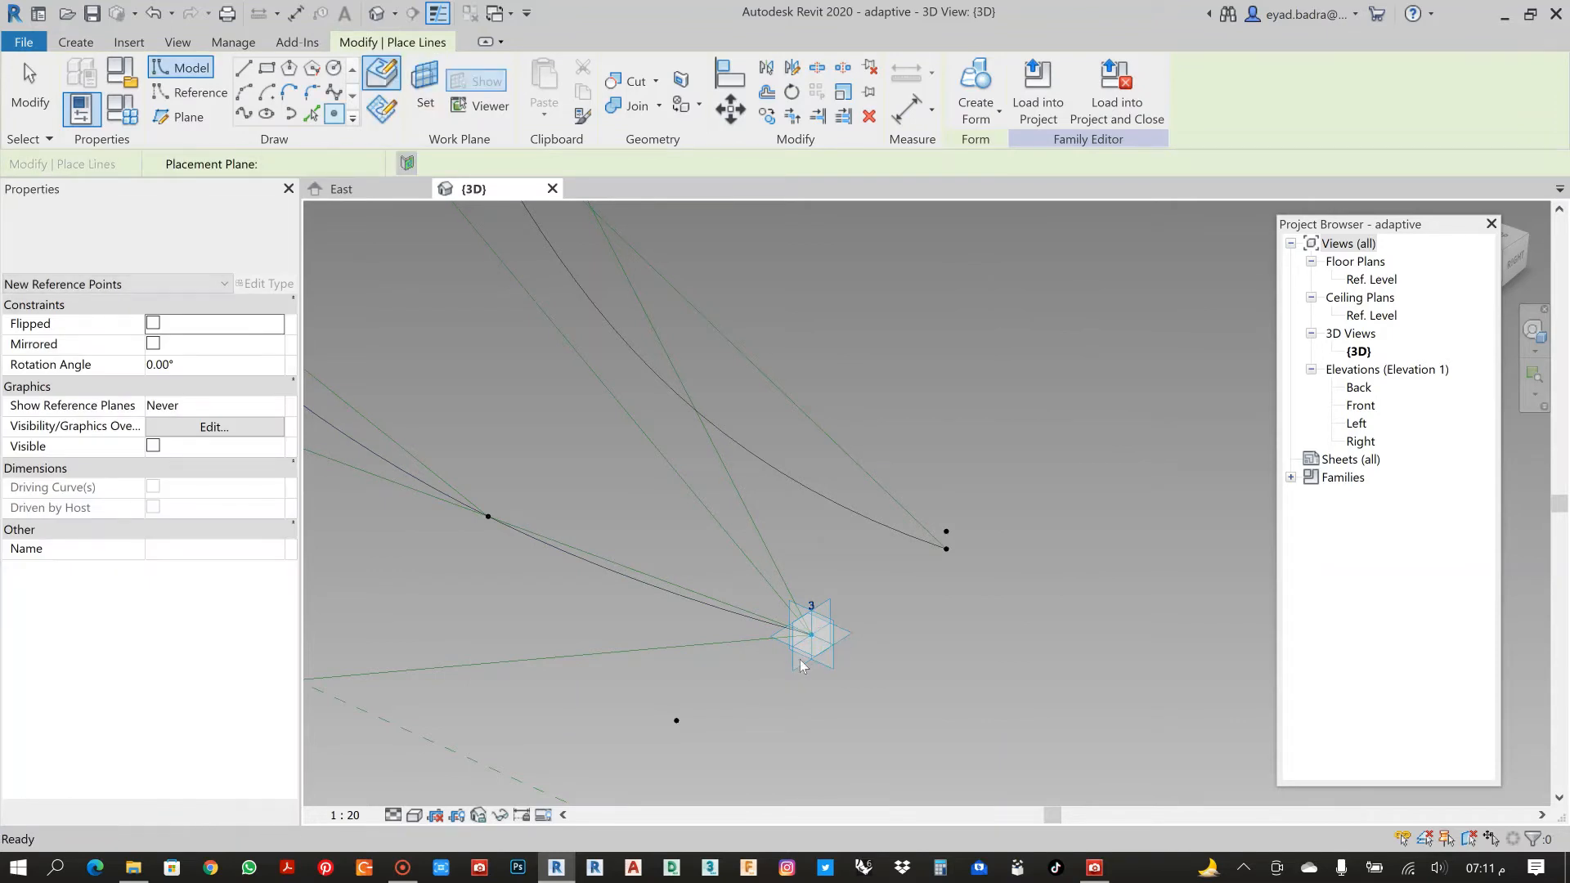
pyautogui.click(812, 636)
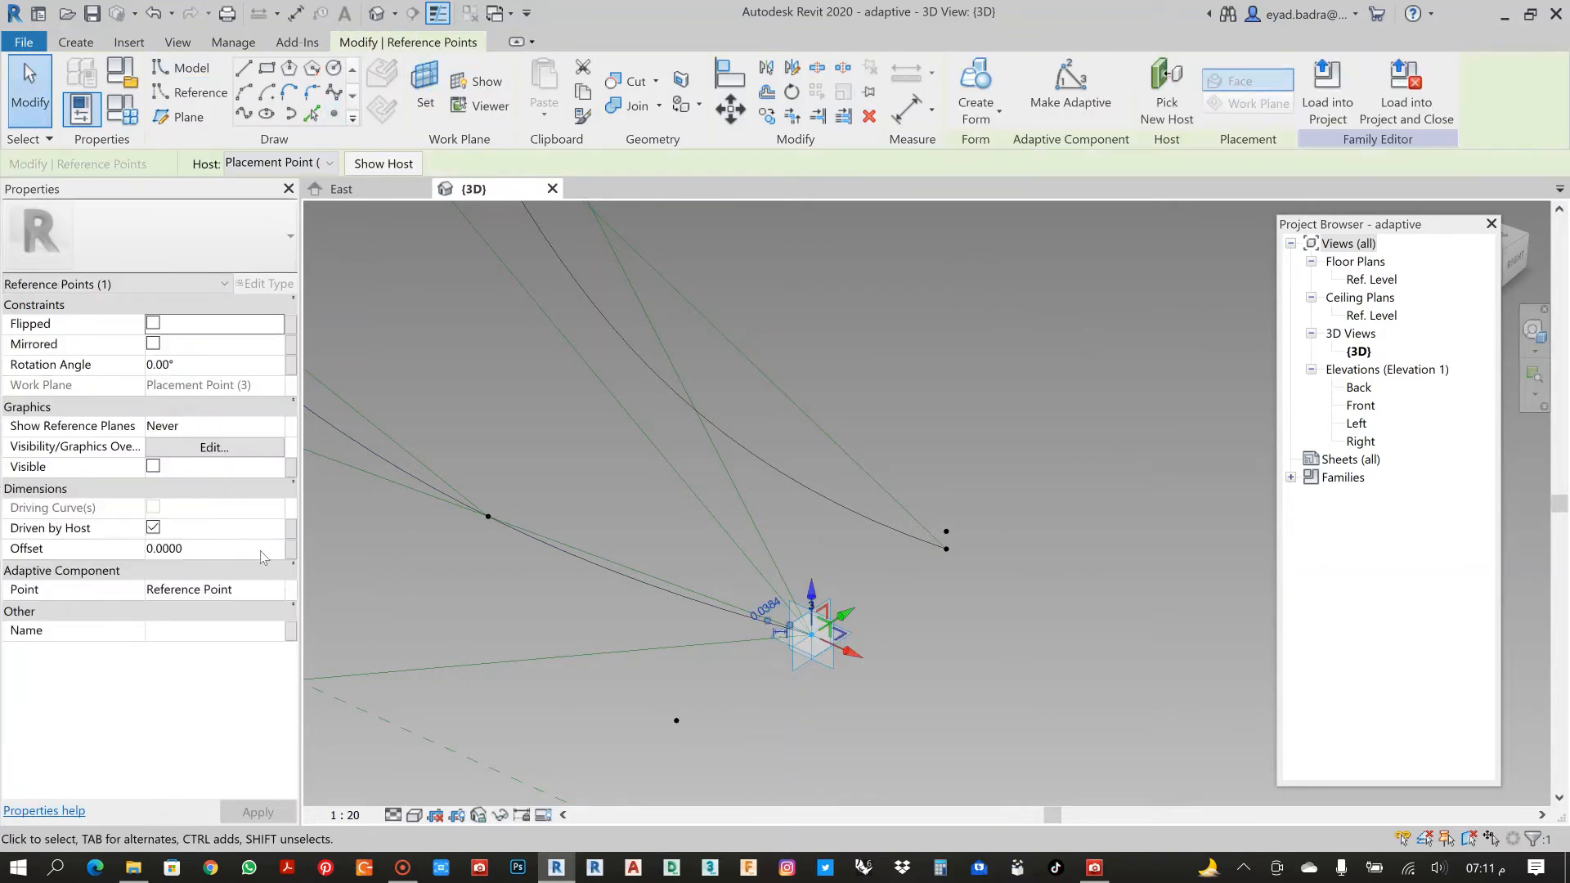
pyautogui.click(290, 554)
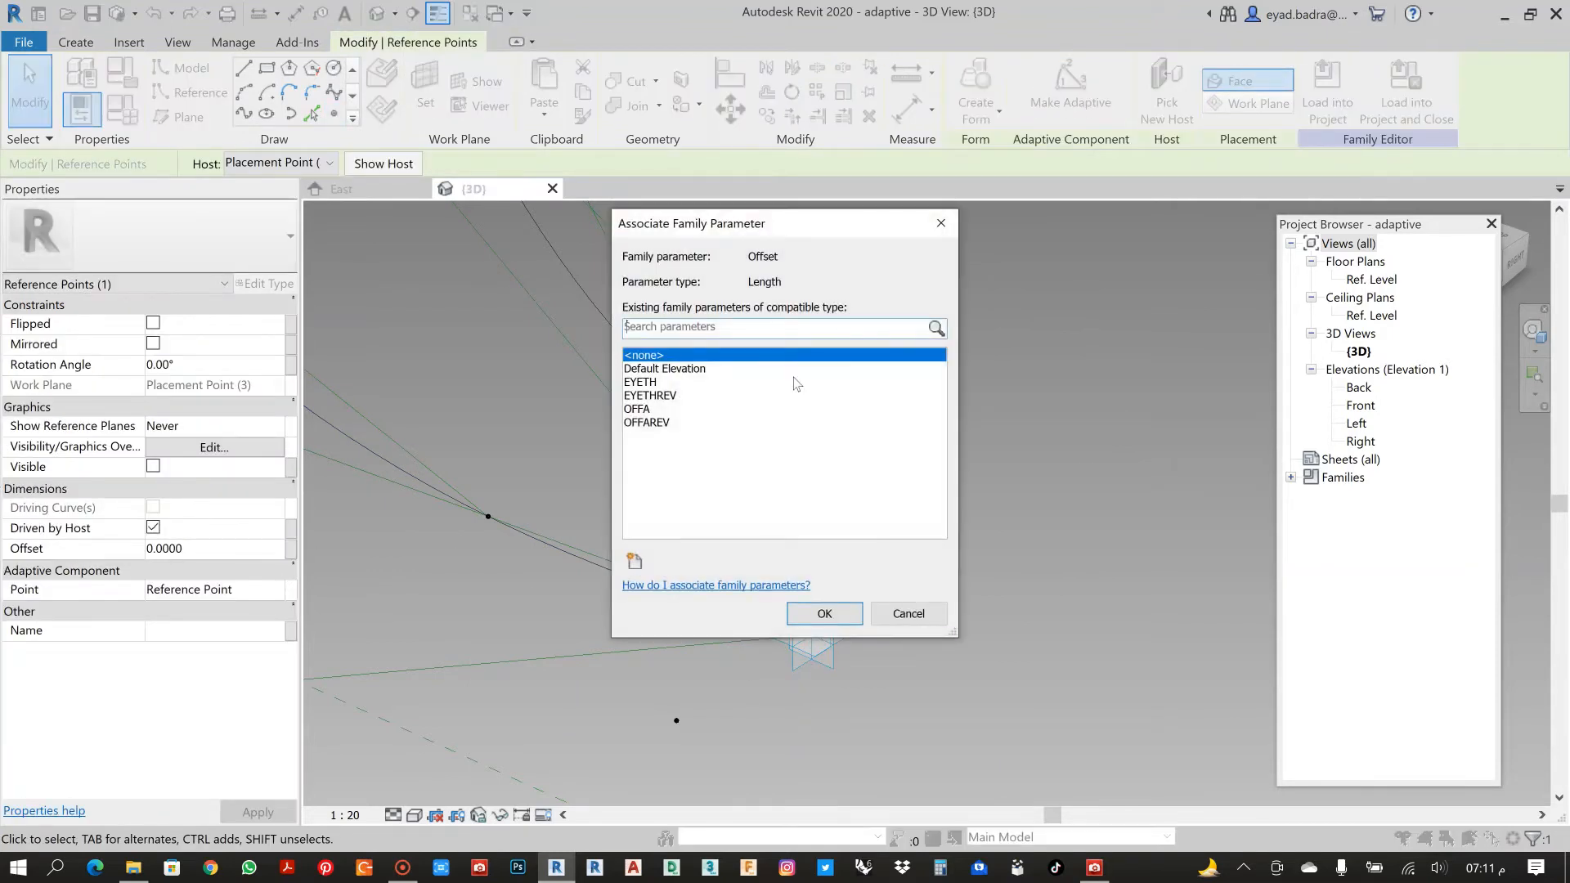
pyautogui.click(646, 413)
pyautogui.click(811, 614)
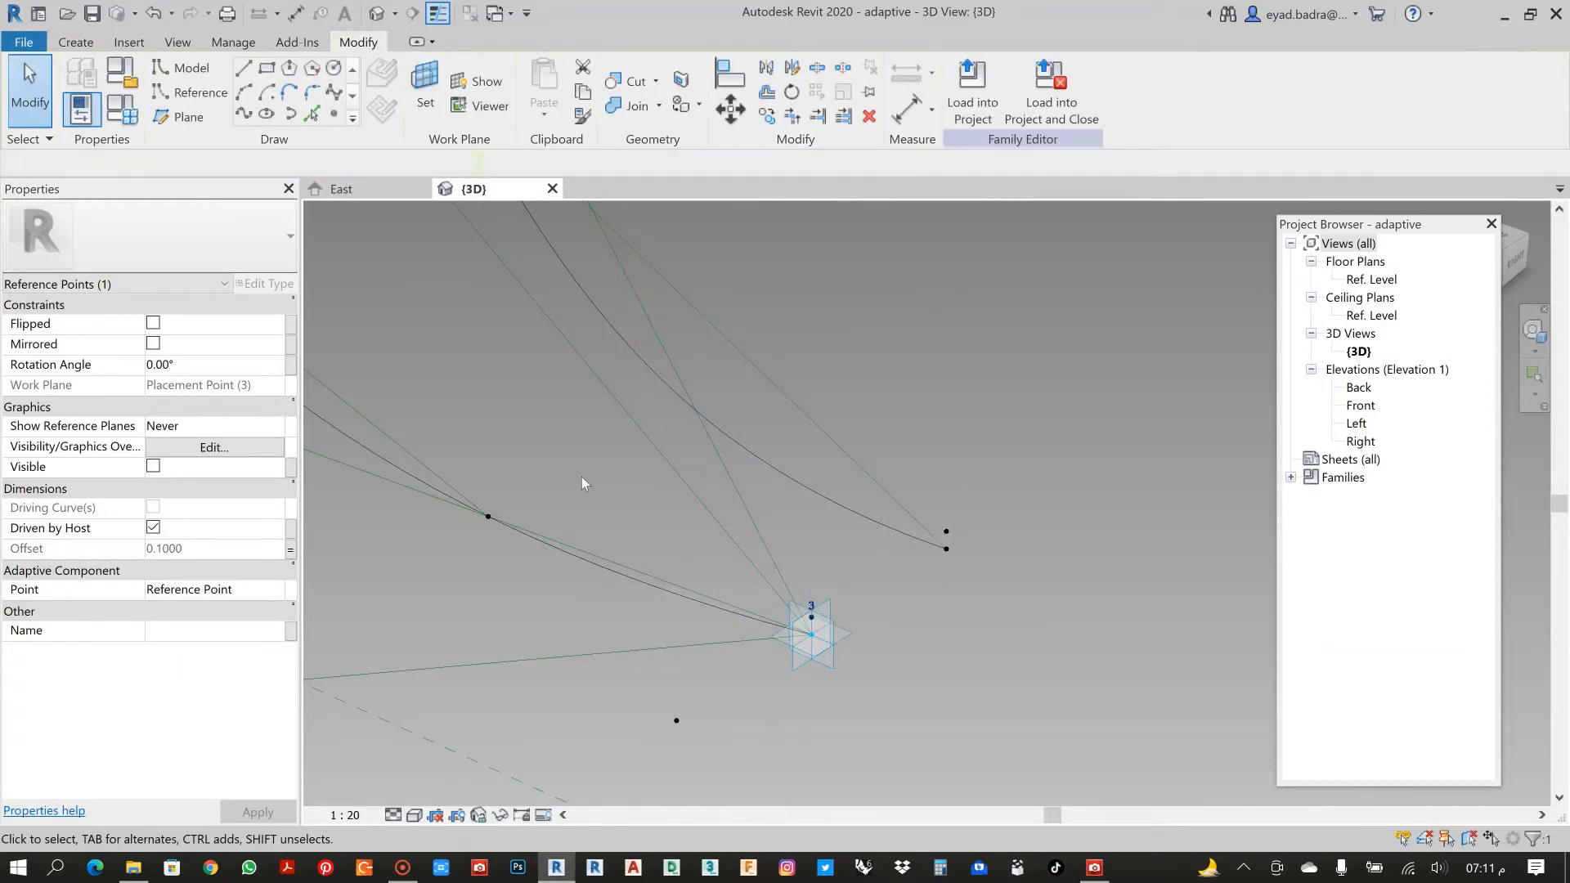
# Place a reference point hosted on the lower curve's intermediate point nearest adaptive point 3, using that point's work plane.
pyautogui.moveTo(593, 489); pyautogui.dragTo(617, 502, button='middle')
pyautogui.moveTo(503, 473); pyautogui.dragTo(530, 459)
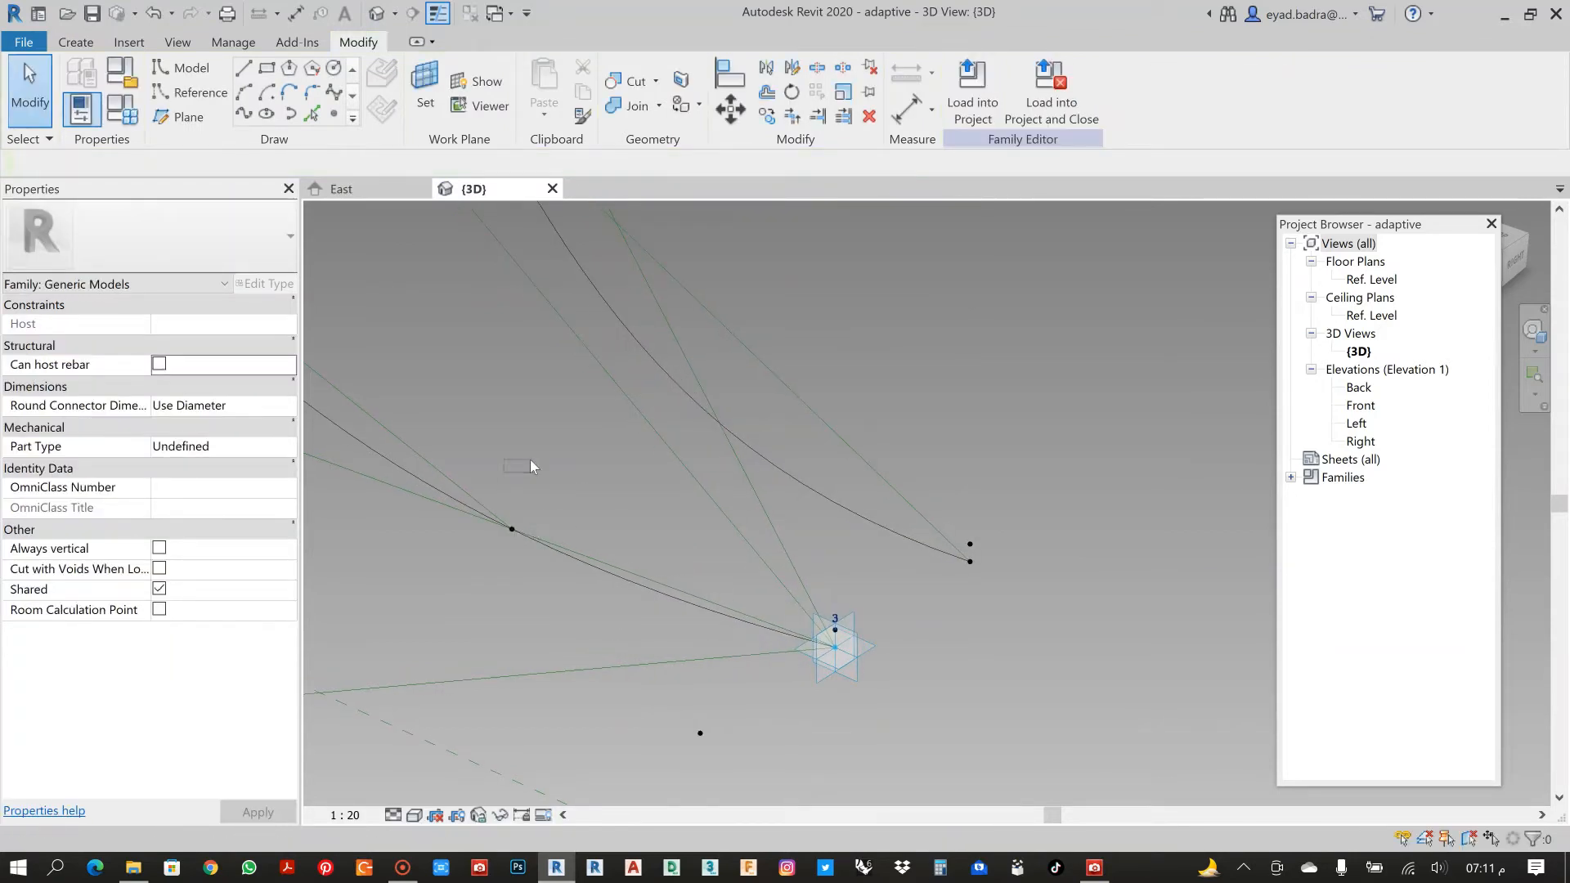
pyautogui.click(334, 114)
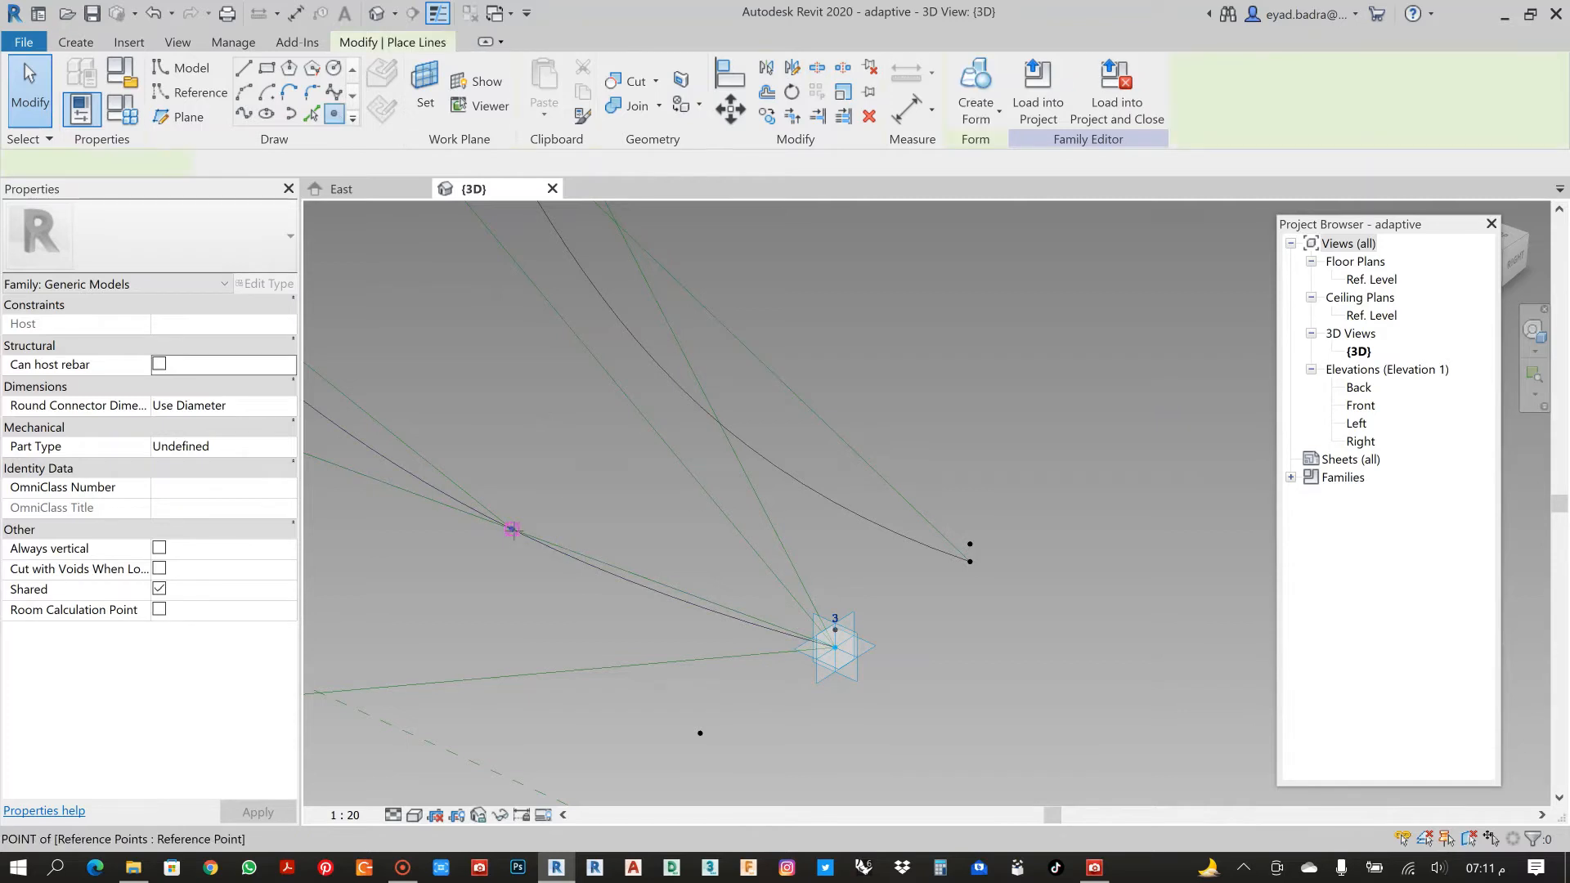
pyautogui.press('Escape')
pyautogui.click(512, 529)
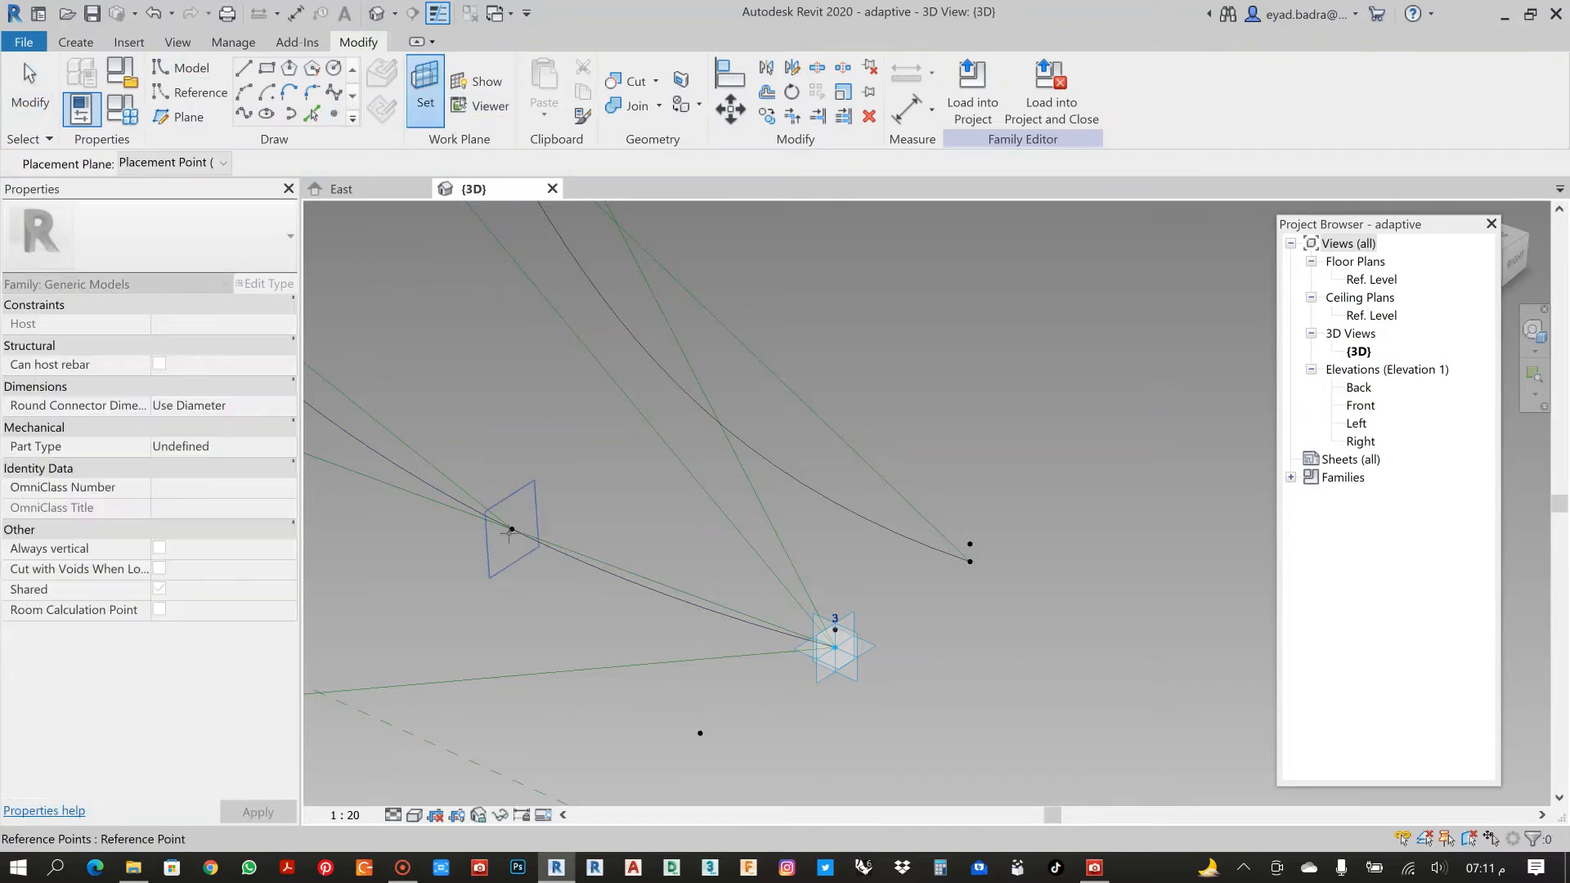
pyautogui.press('Return')
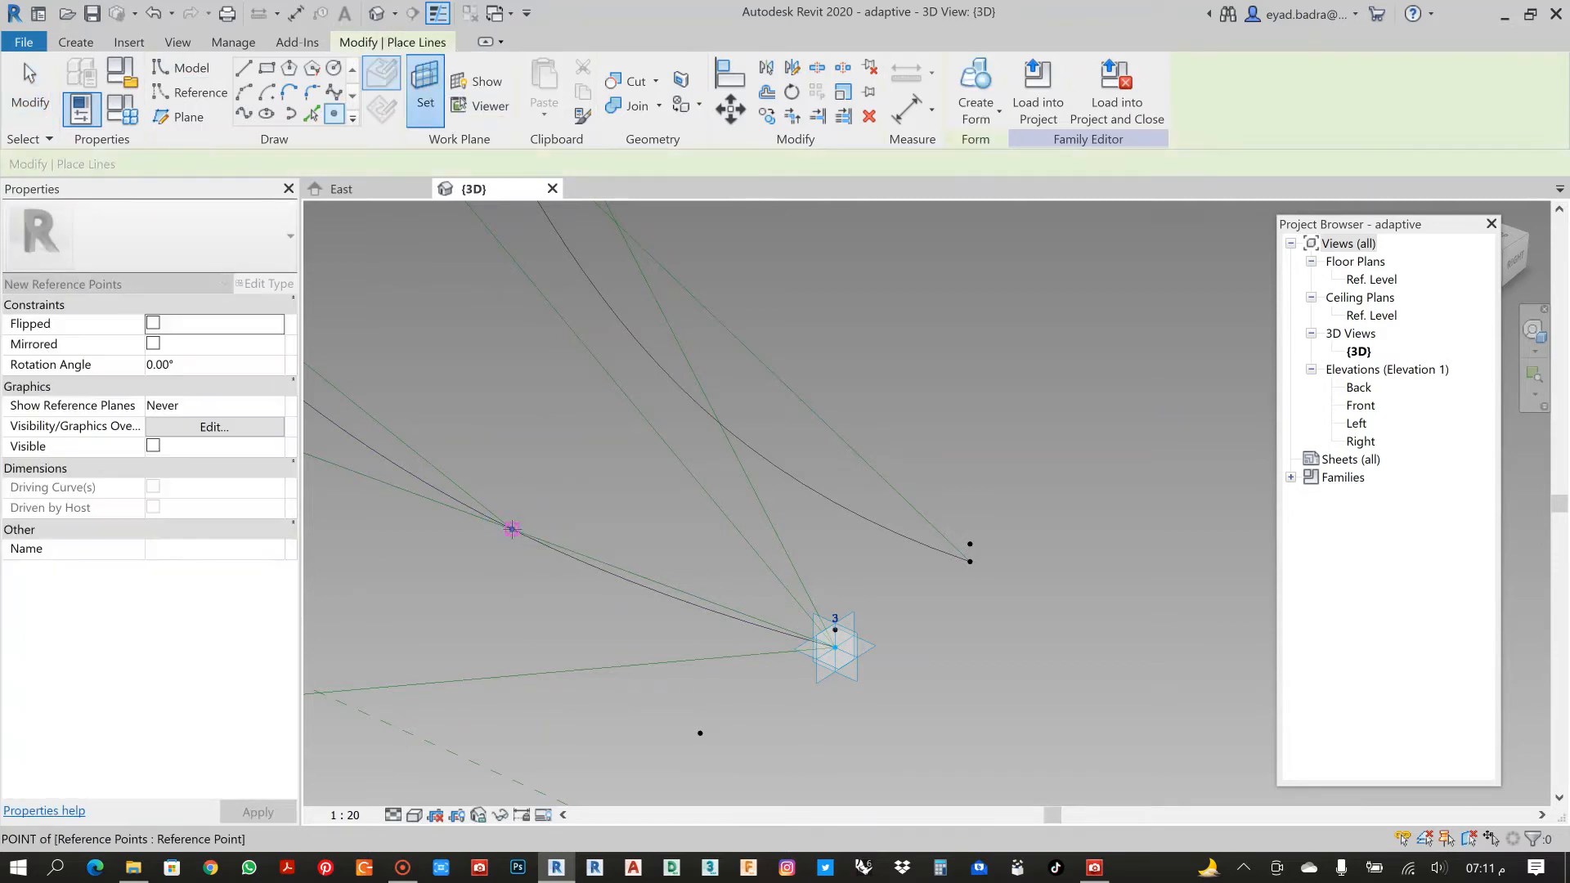
pyautogui.click(512, 529)
pyautogui.click(858, 503)
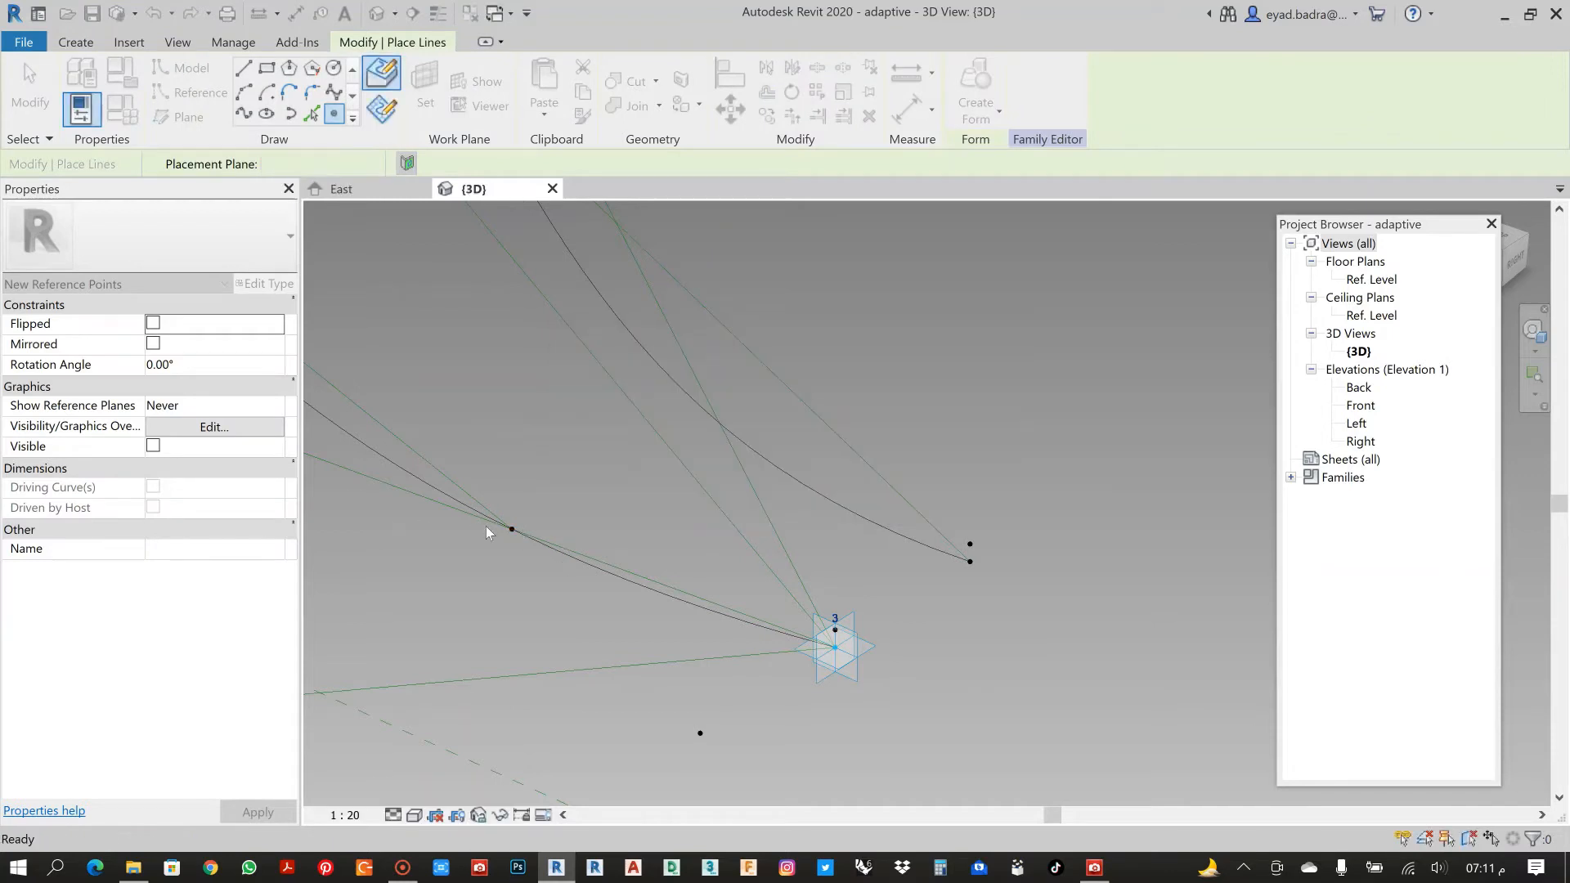
pyautogui.press('Escape')
# Associate the Offset of the new reference point on the lower curve near adaptive point 3 with the OFFAREV parameter.
pyautogui.click(512, 529)
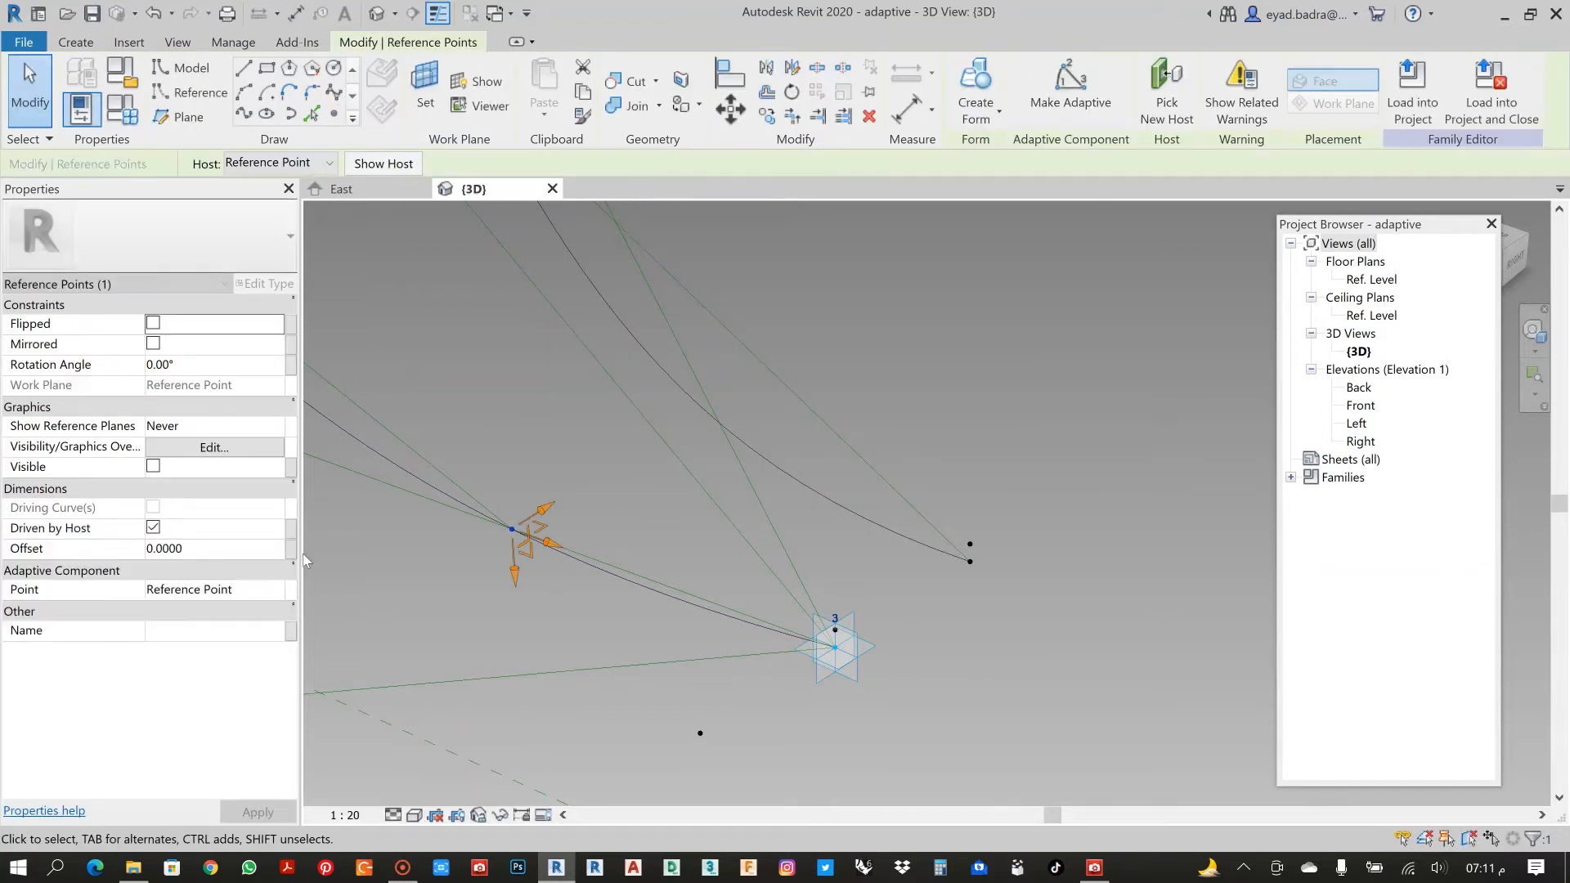
pyautogui.click(650, 422)
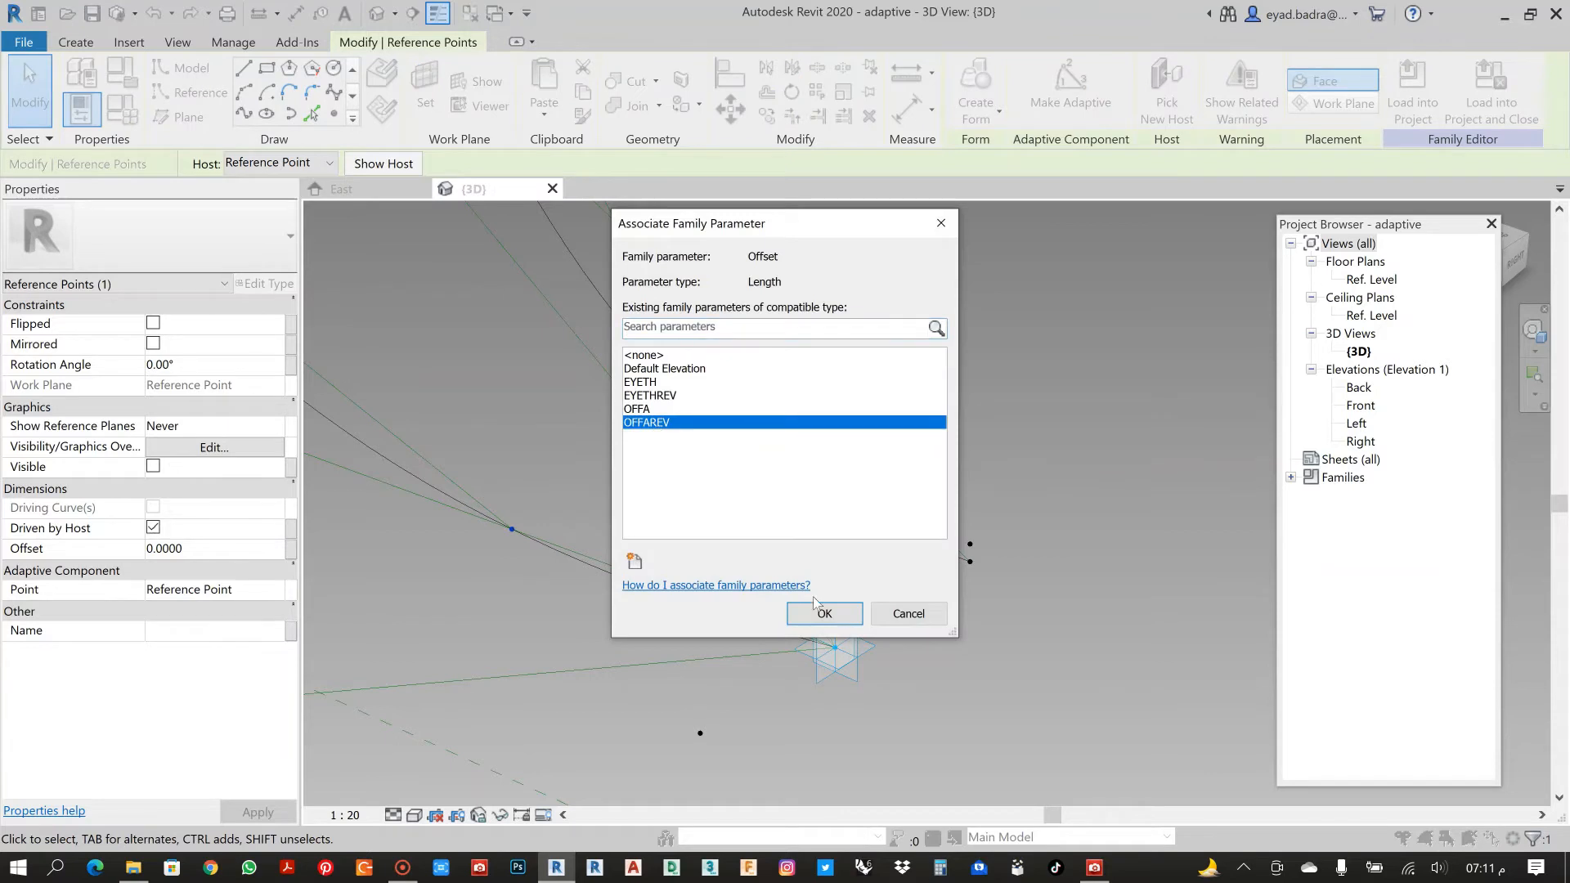
pyautogui.click(823, 614)
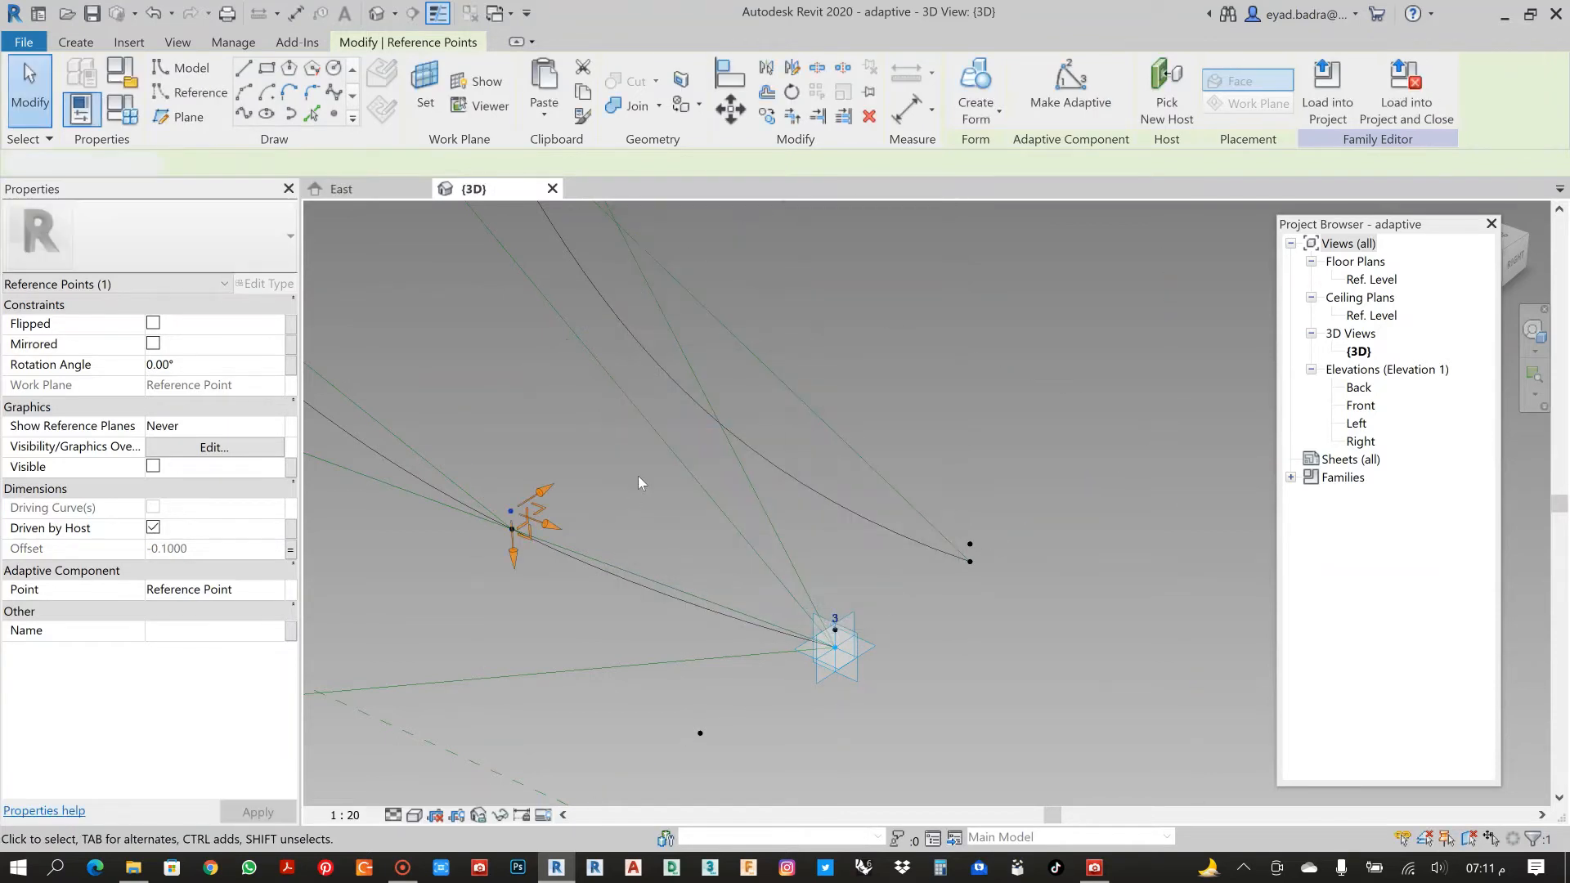
pyautogui.click(638, 476)
pyautogui.keyDown('shift'); pyautogui.moveTo(638, 476); pyautogui.dragTo(912, 449, button='middle'); pyautogui.keyUp('shift')
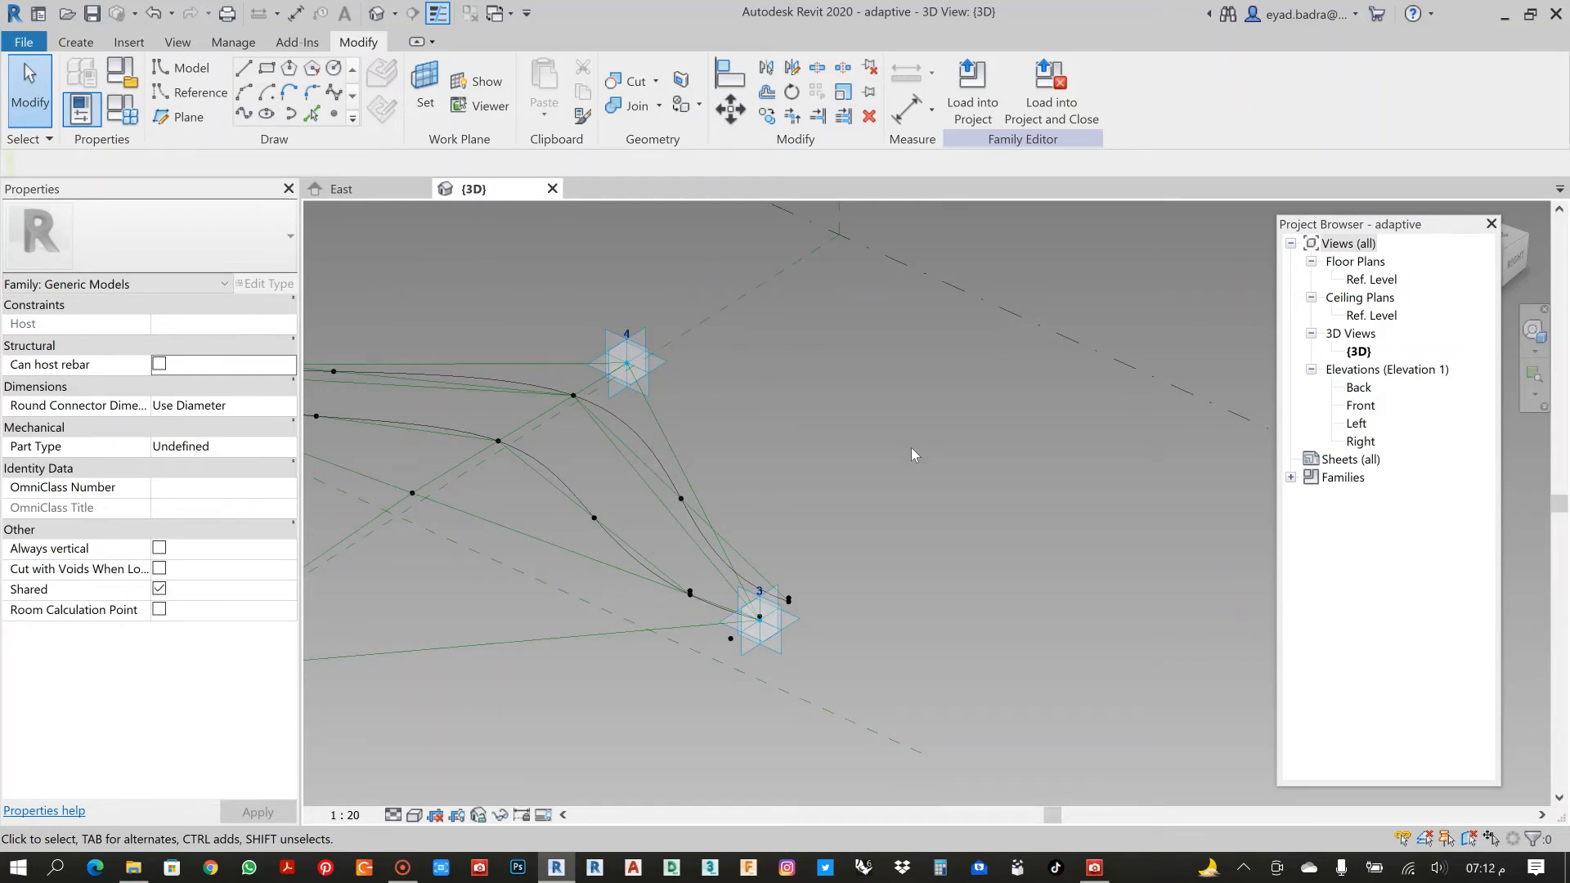
# Check the facade panel reference image, returning to Revit to inspect the curves and points between adaptive points 4 and 3.
pyautogui.click(1104, 867)
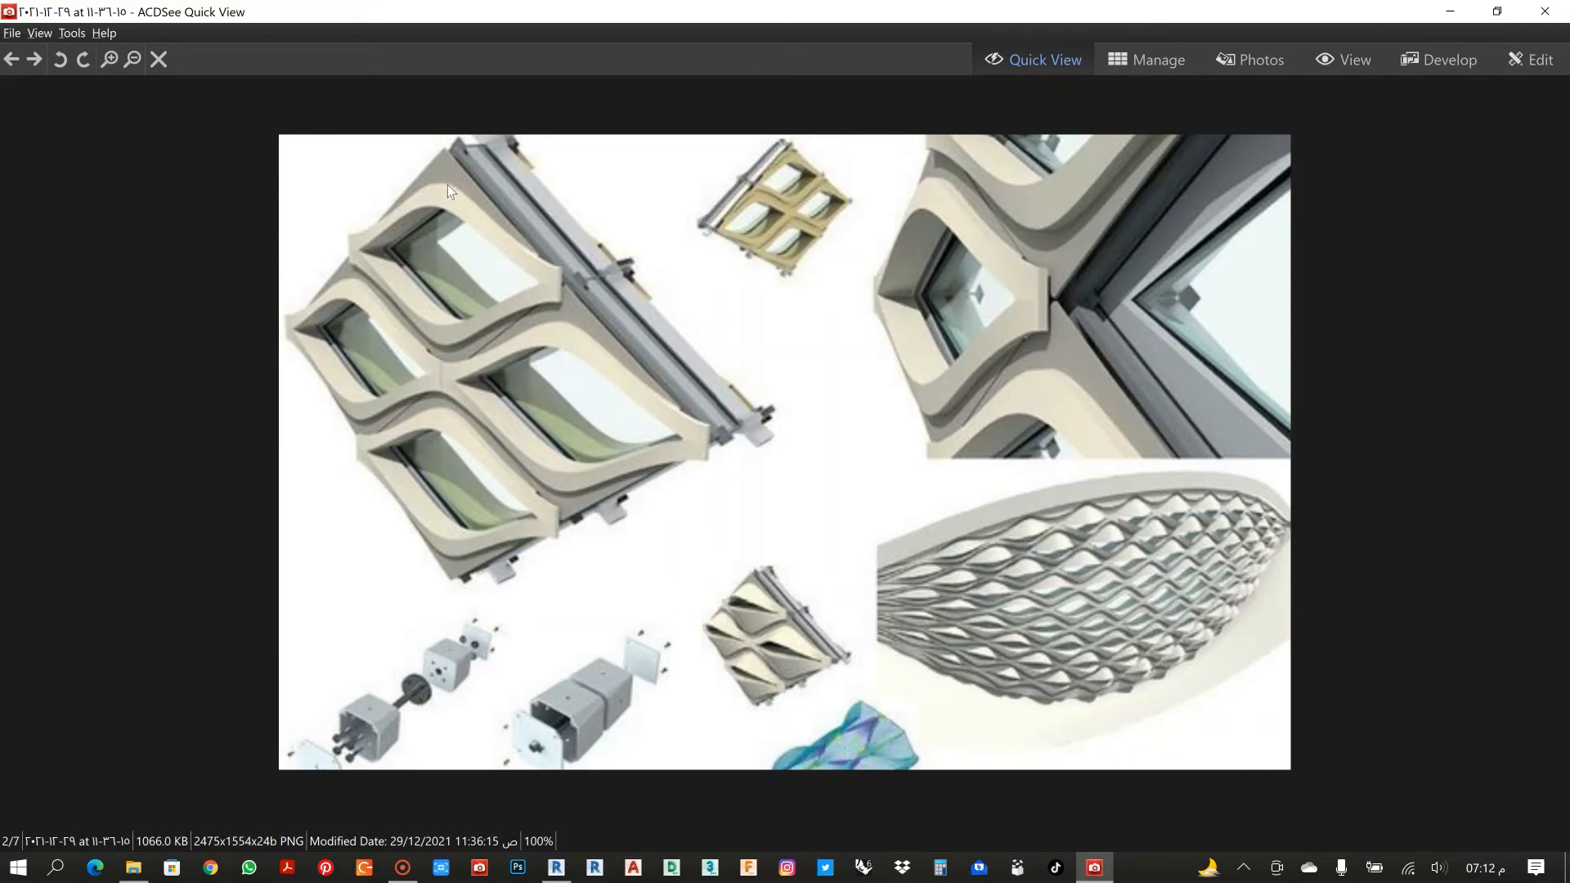
pyautogui.click(1450, 12)
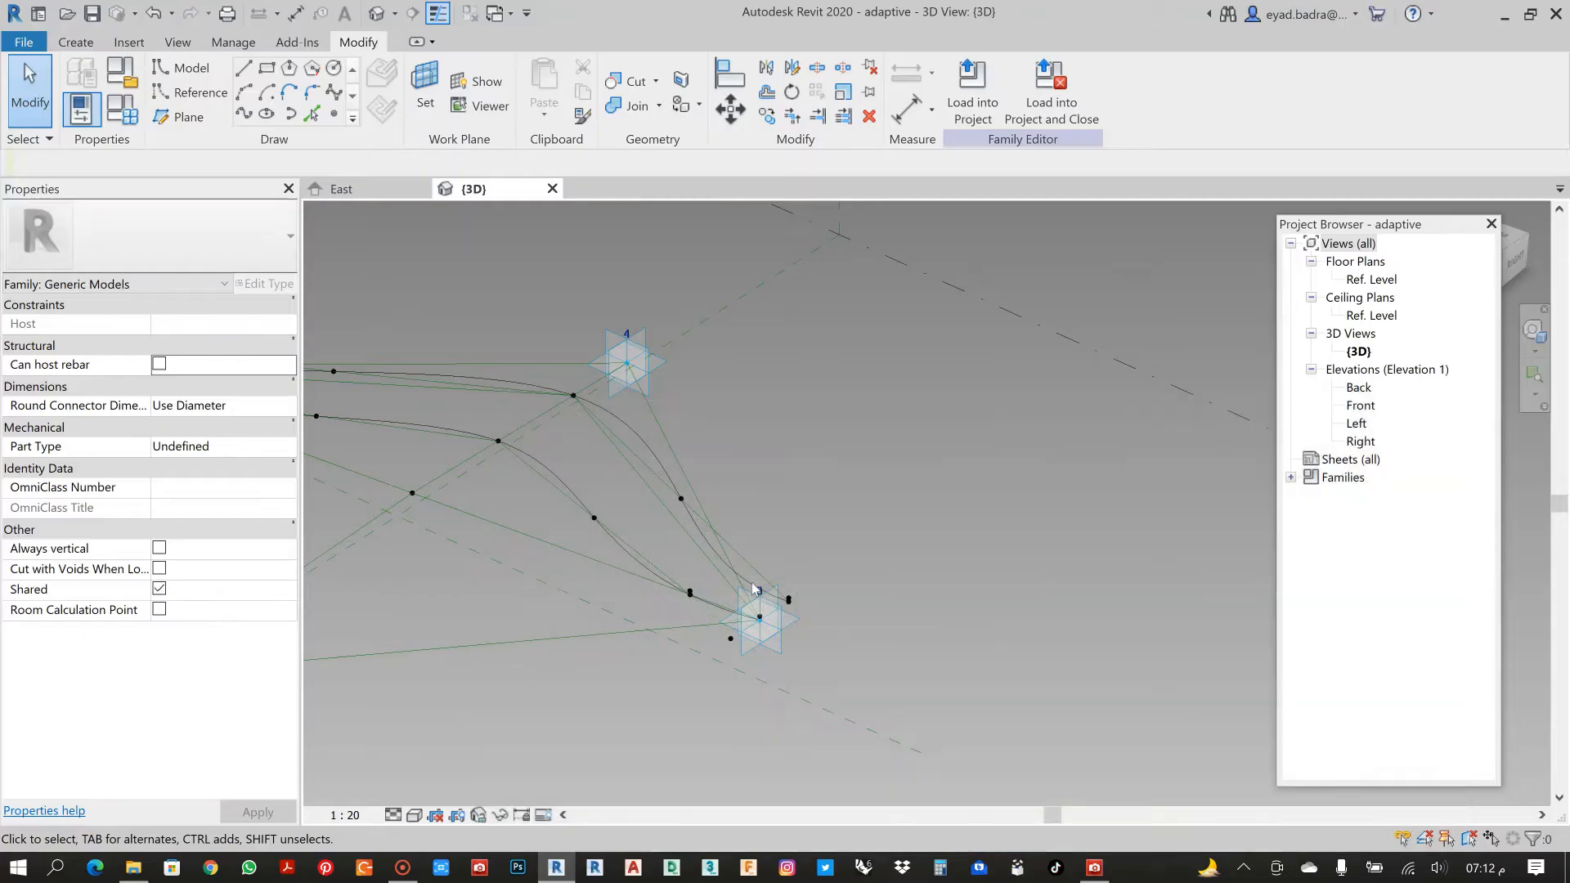
pyautogui.scroll(3, 802, 556)
pyautogui.scroll(1, 817, 537)
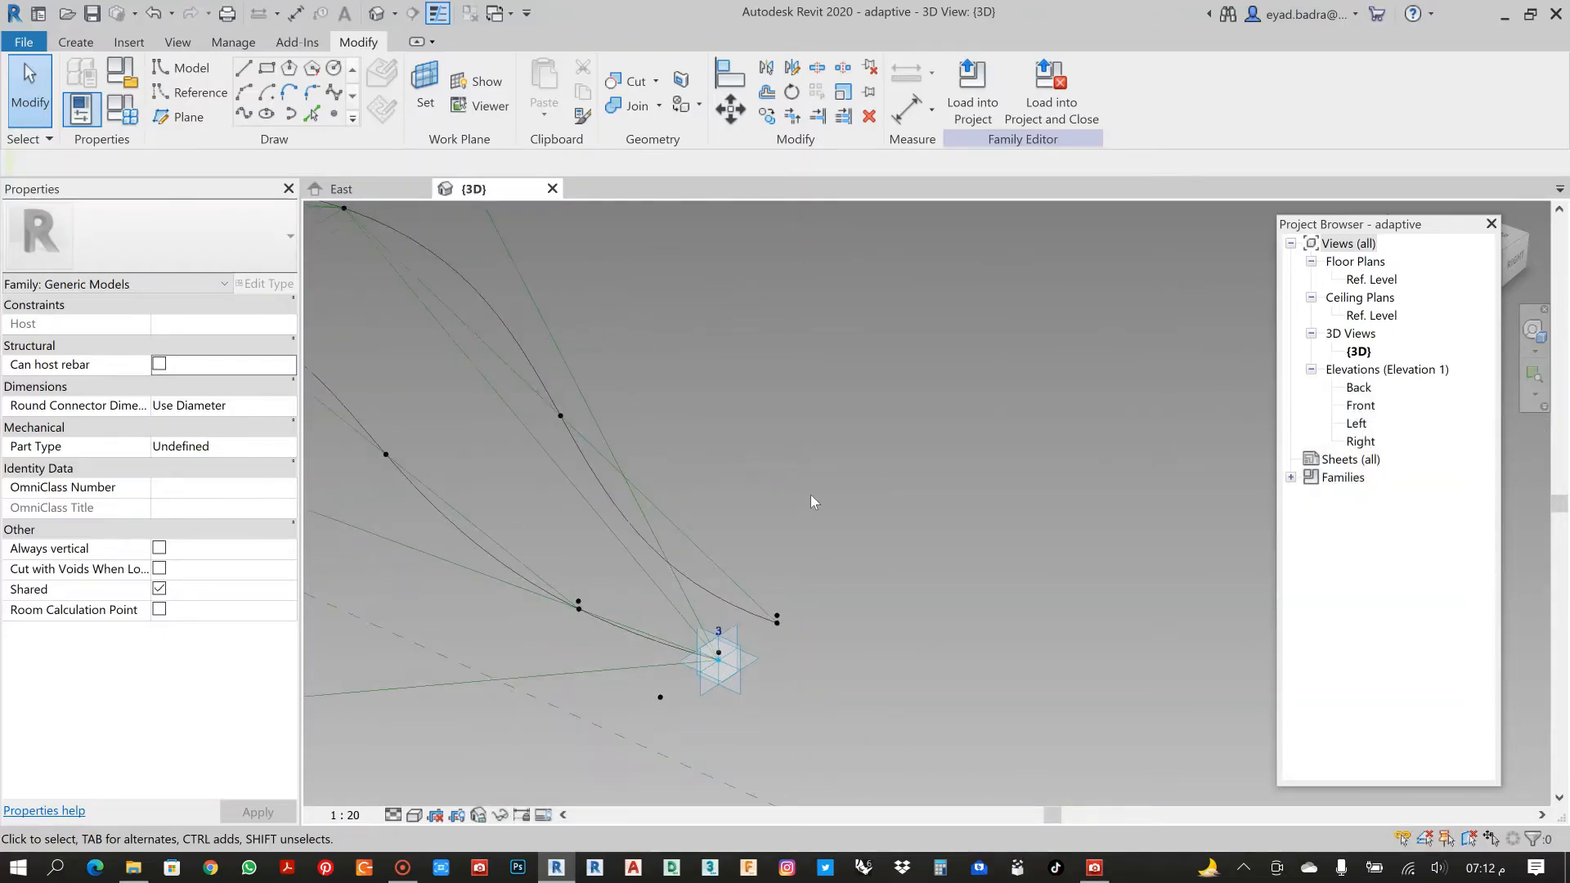
pyautogui.scroll(-2, 812, 494)
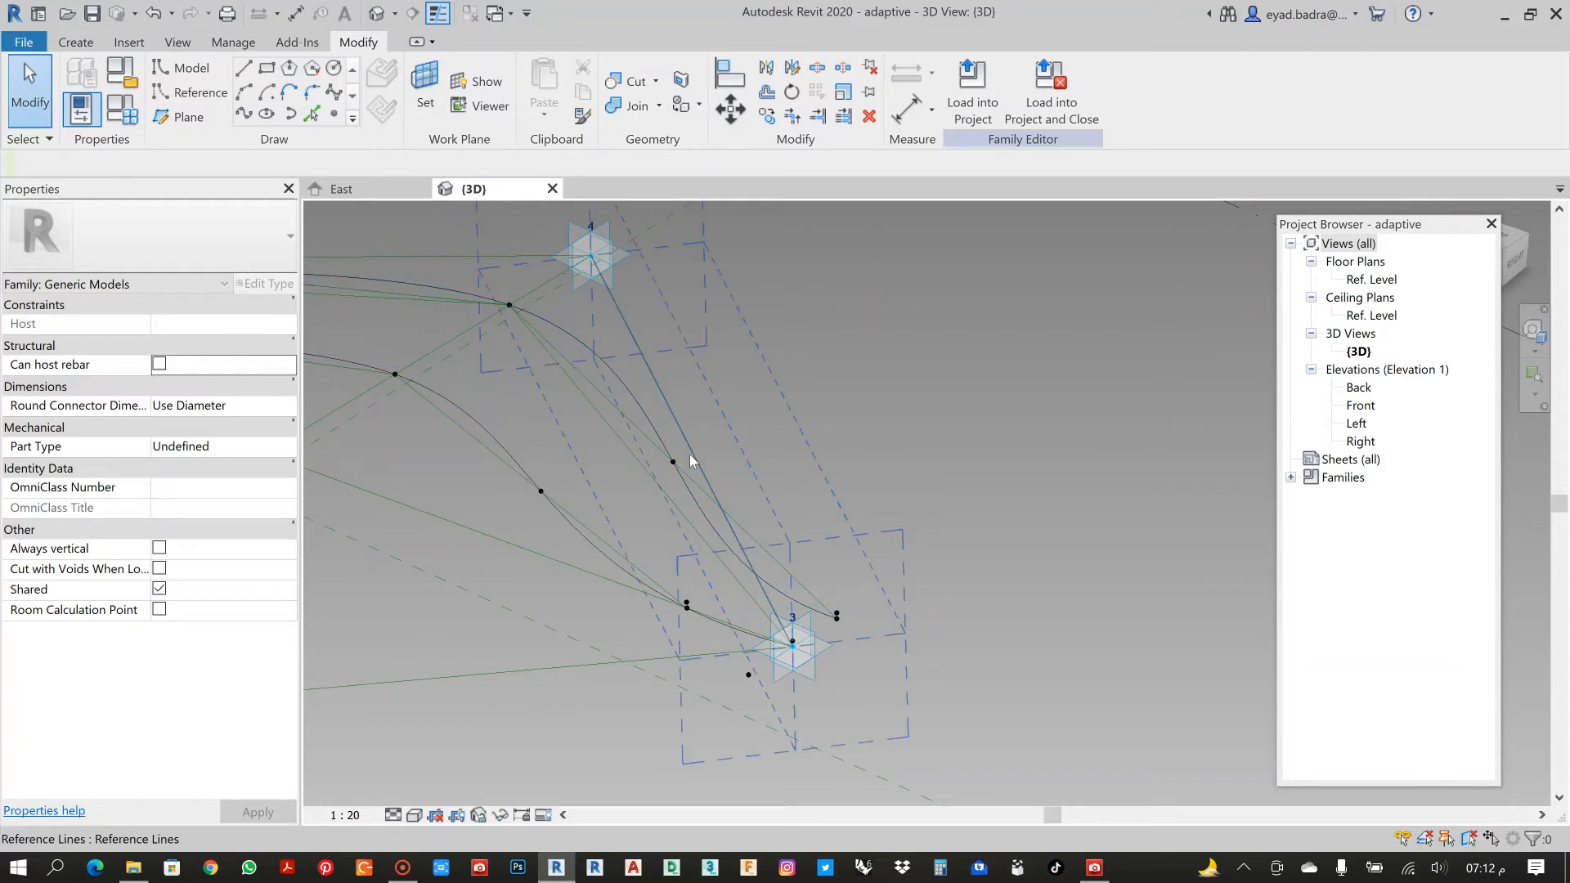
pyautogui.press('Tab')
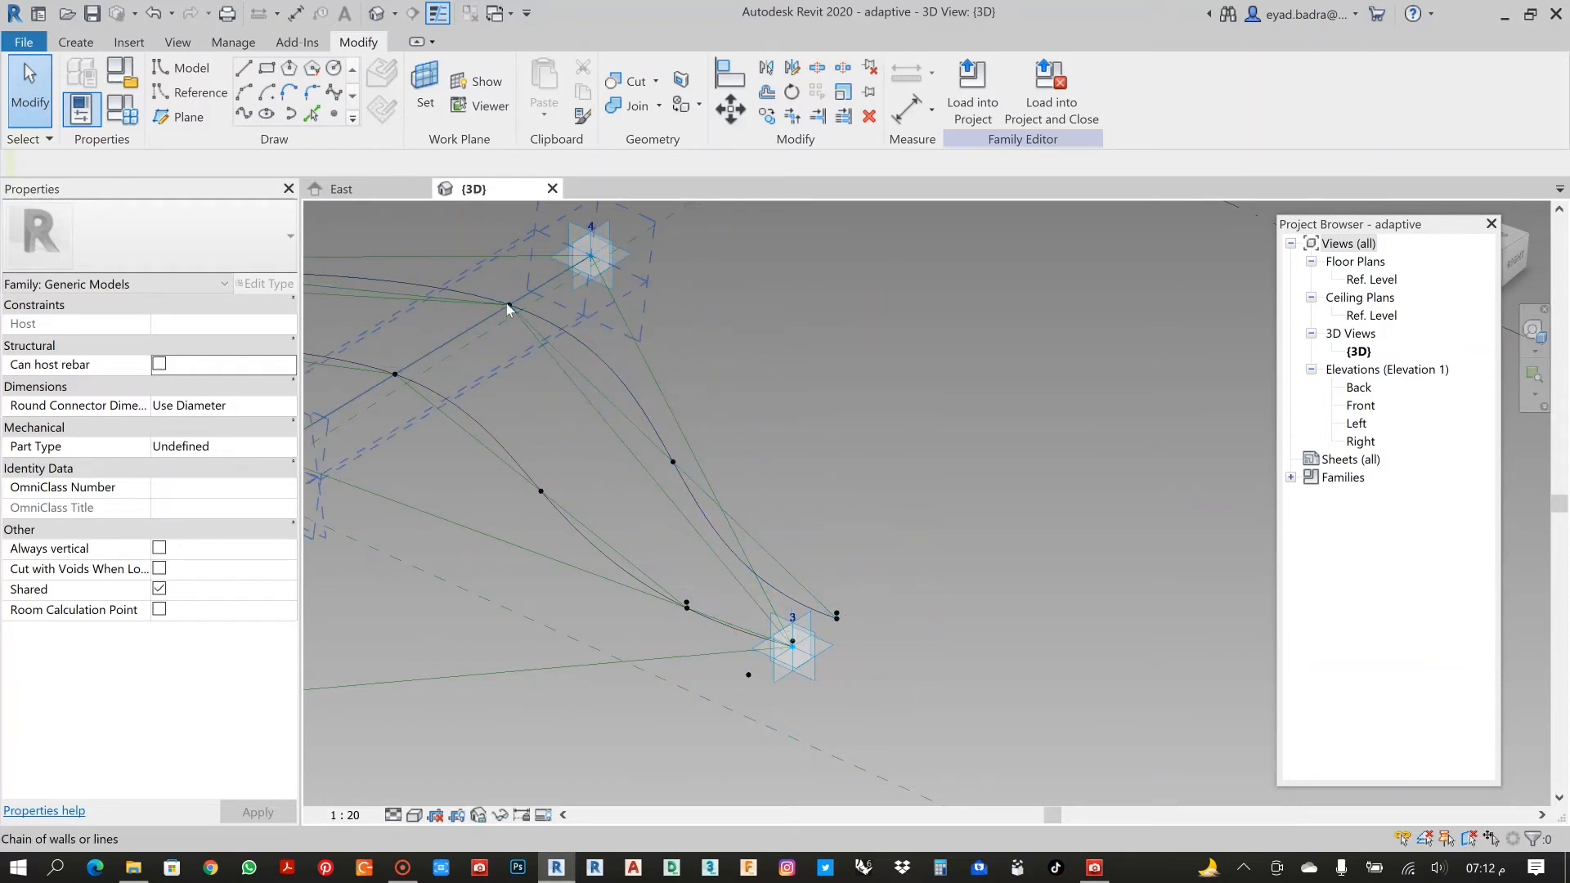
pyautogui.keyDown('shift'); pyautogui.moveTo(507, 304); pyautogui.dragTo(760, 330, button='middle'); pyautogui.keyUp('shift')
pyautogui.scroll(-3, 759, 330)
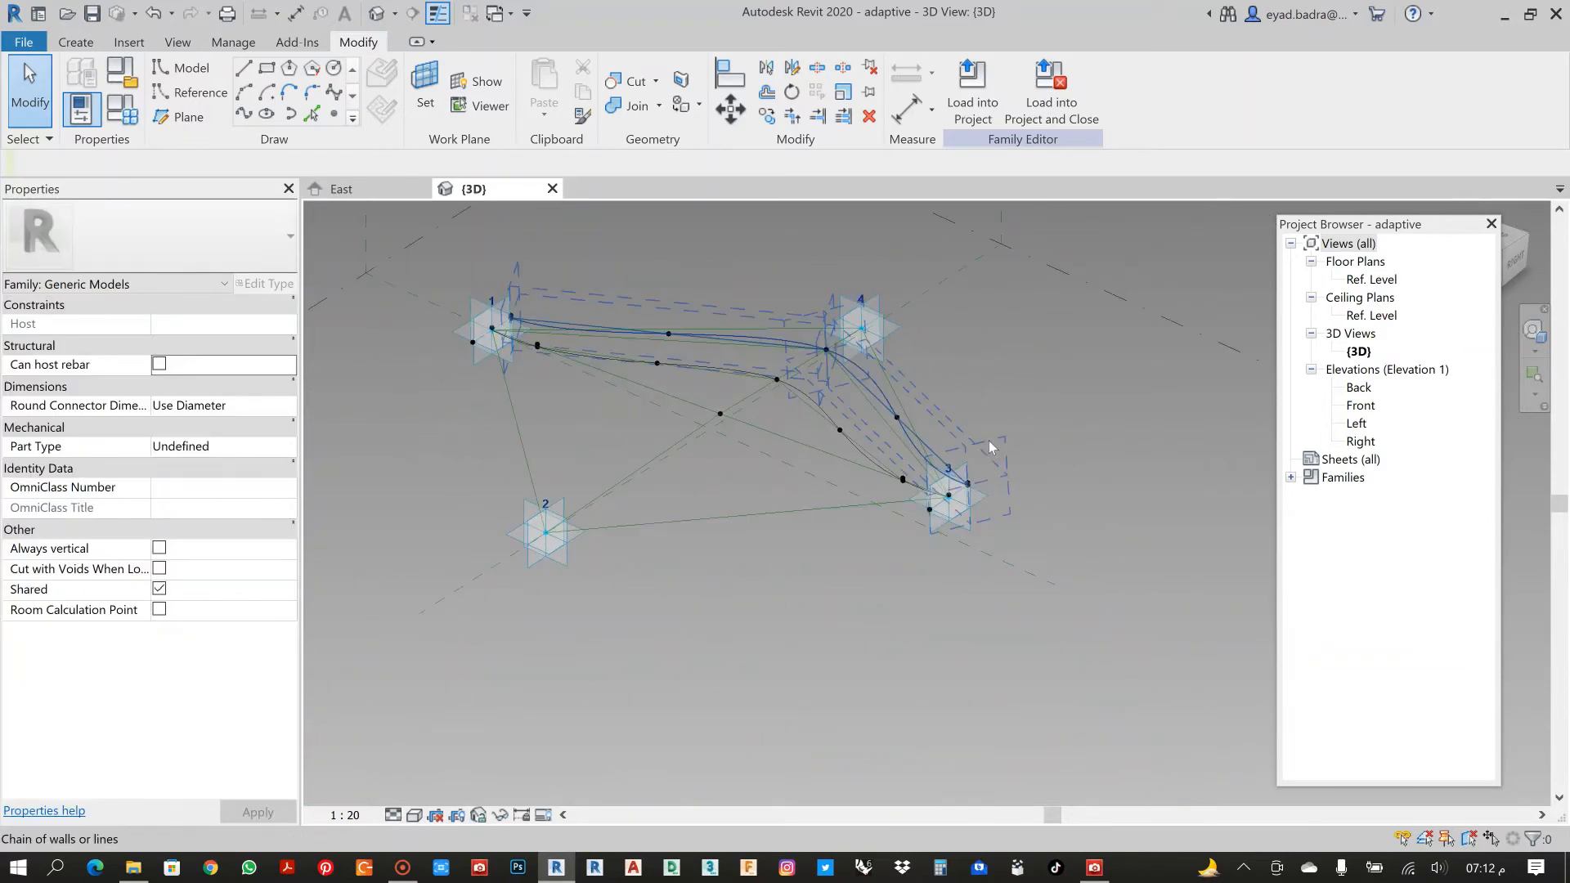
pyautogui.scroll(3, 968, 440)
pyautogui.moveTo(1091, 422); pyautogui.dragTo(968, 527, button='middle')
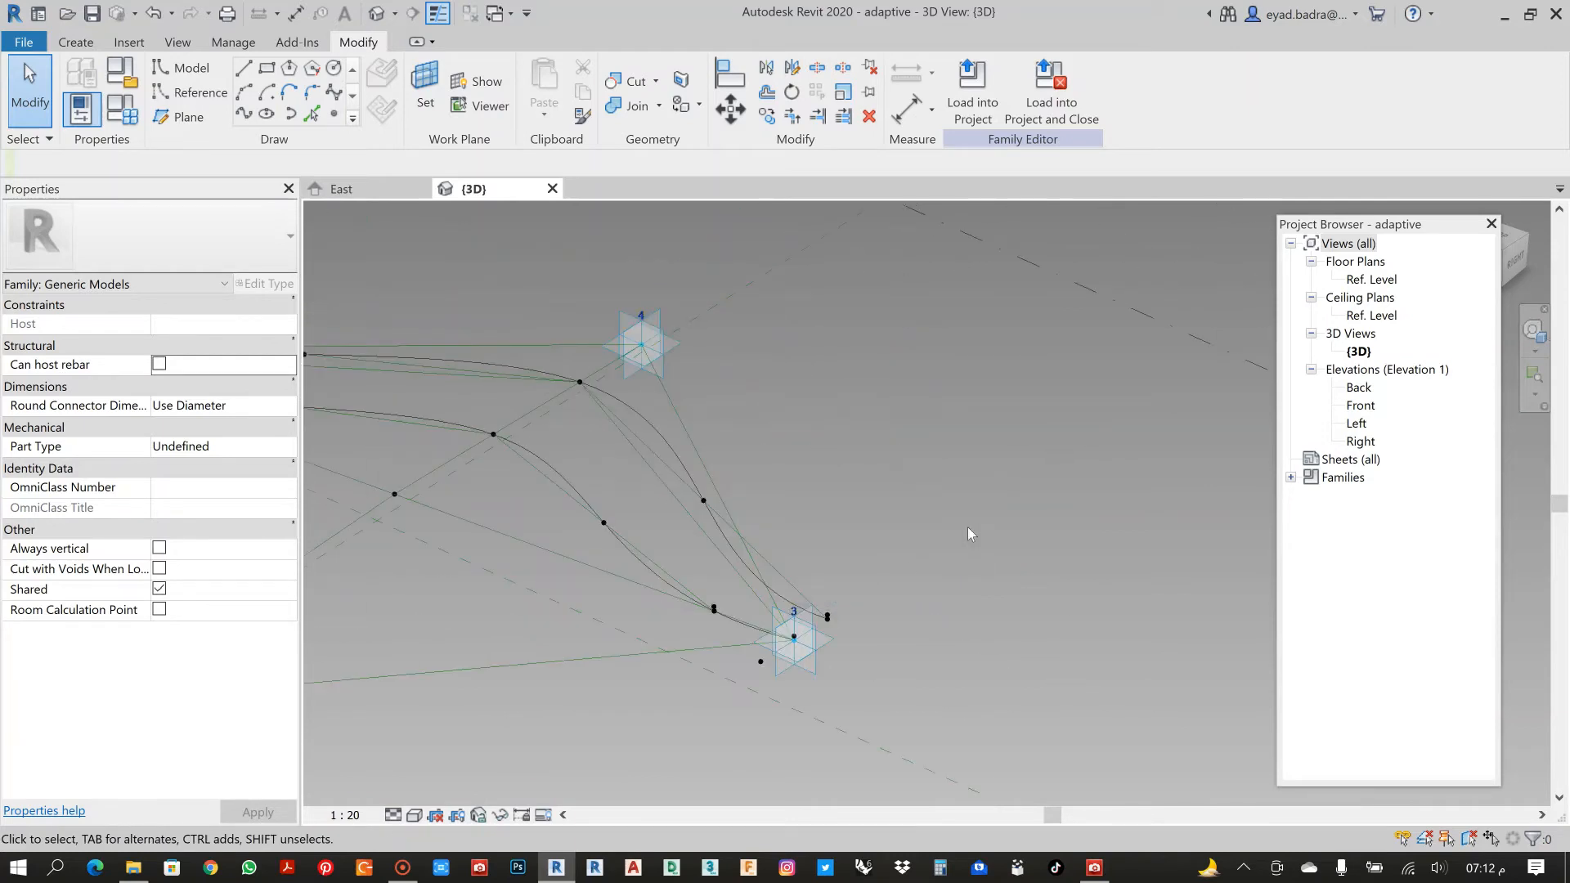
pyautogui.scroll(3, 828, 612)
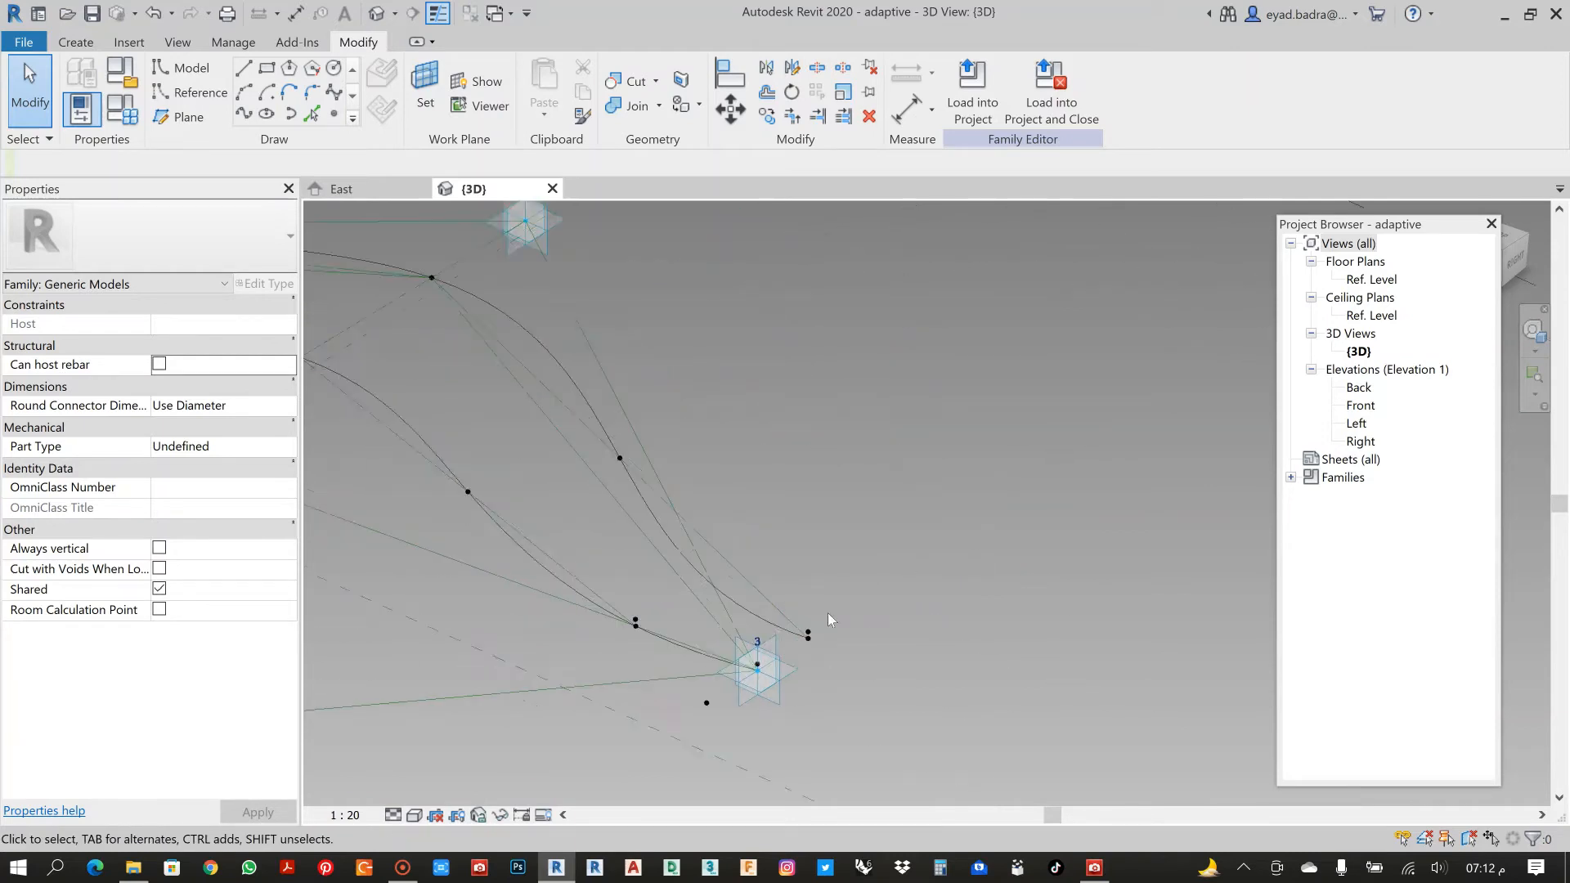
# Draw a model spline from the offset point at the upper curve's end near adaptive point 3, through its intermediate points, to the offset point near adaptive point 1.
pyautogui.click(244, 113)
pyautogui.scroll(2, 802, 631)
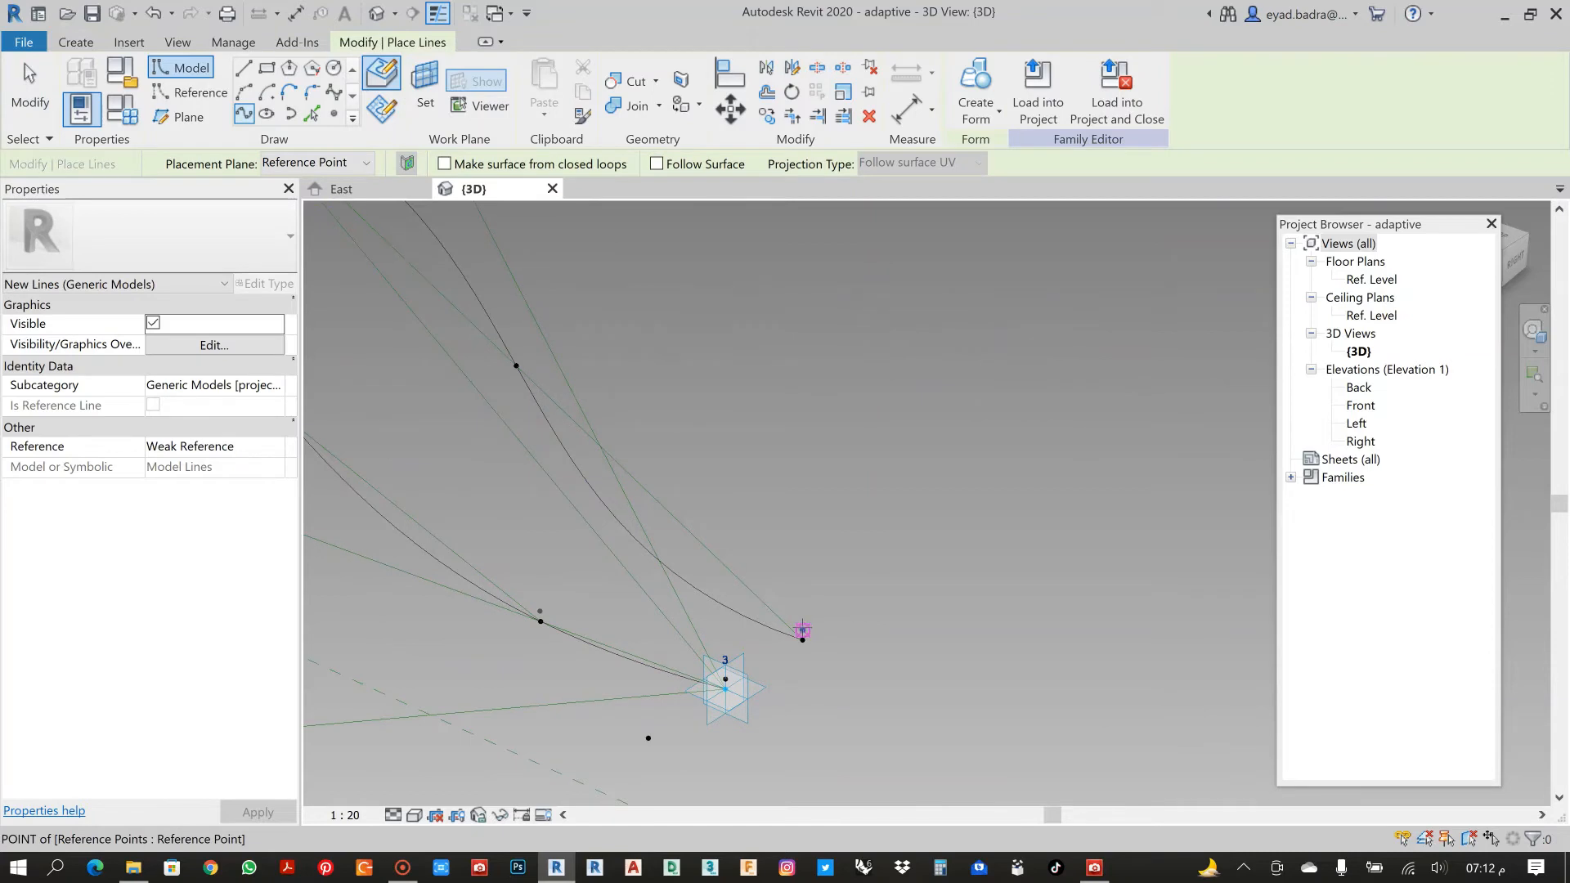
pyautogui.click(802, 630)
pyautogui.scroll(1, 506, 375)
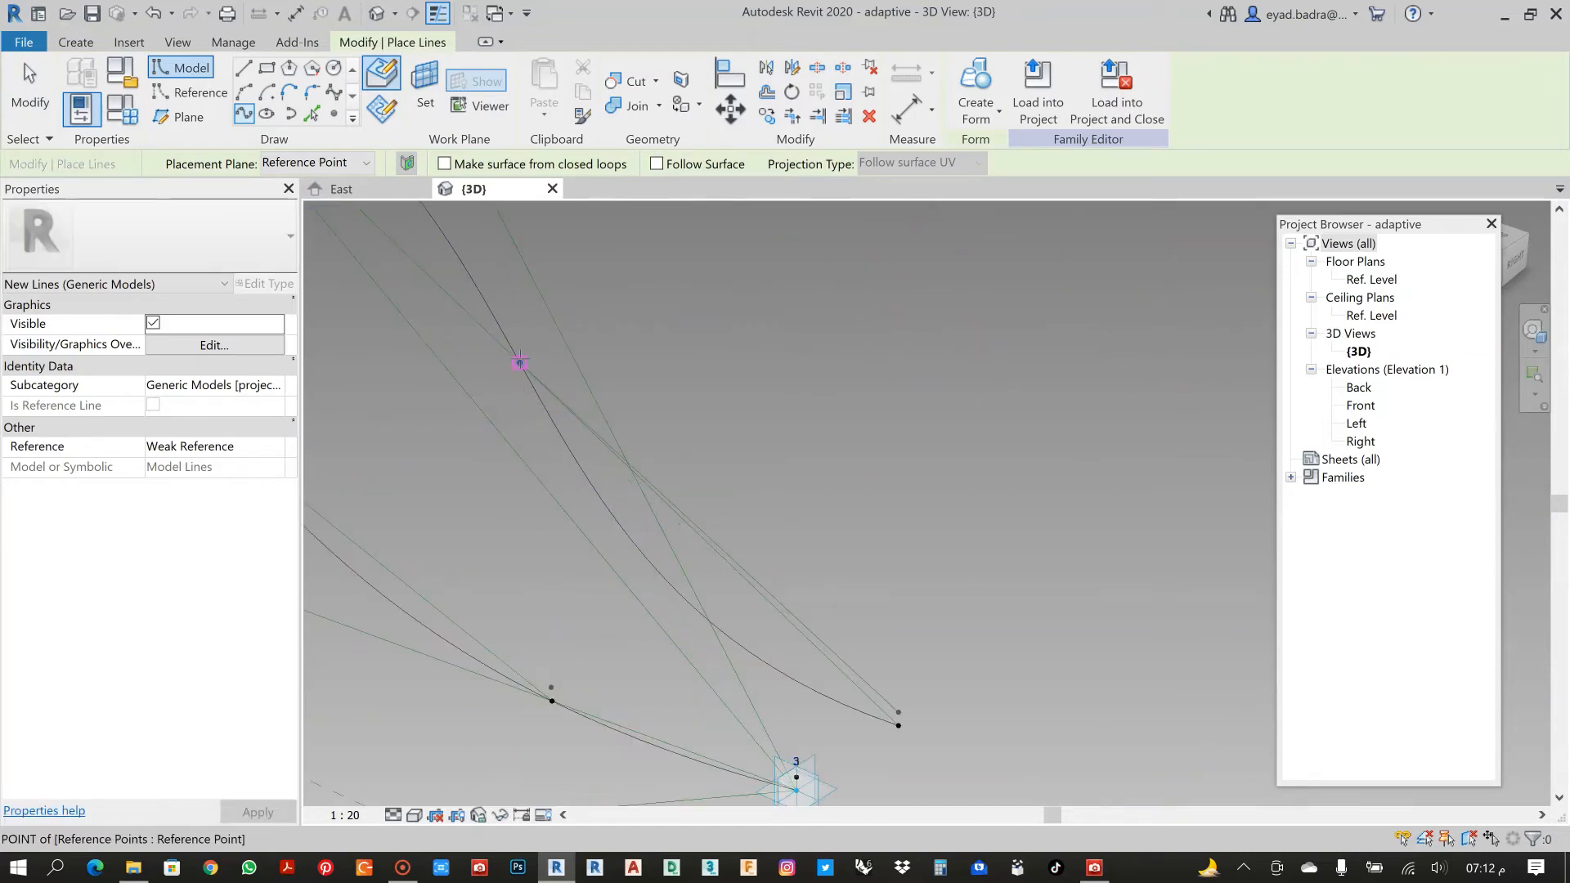
pyautogui.click(518, 362)
pyautogui.moveTo(460, 347); pyautogui.dragTo(1028, 741, button='middle')
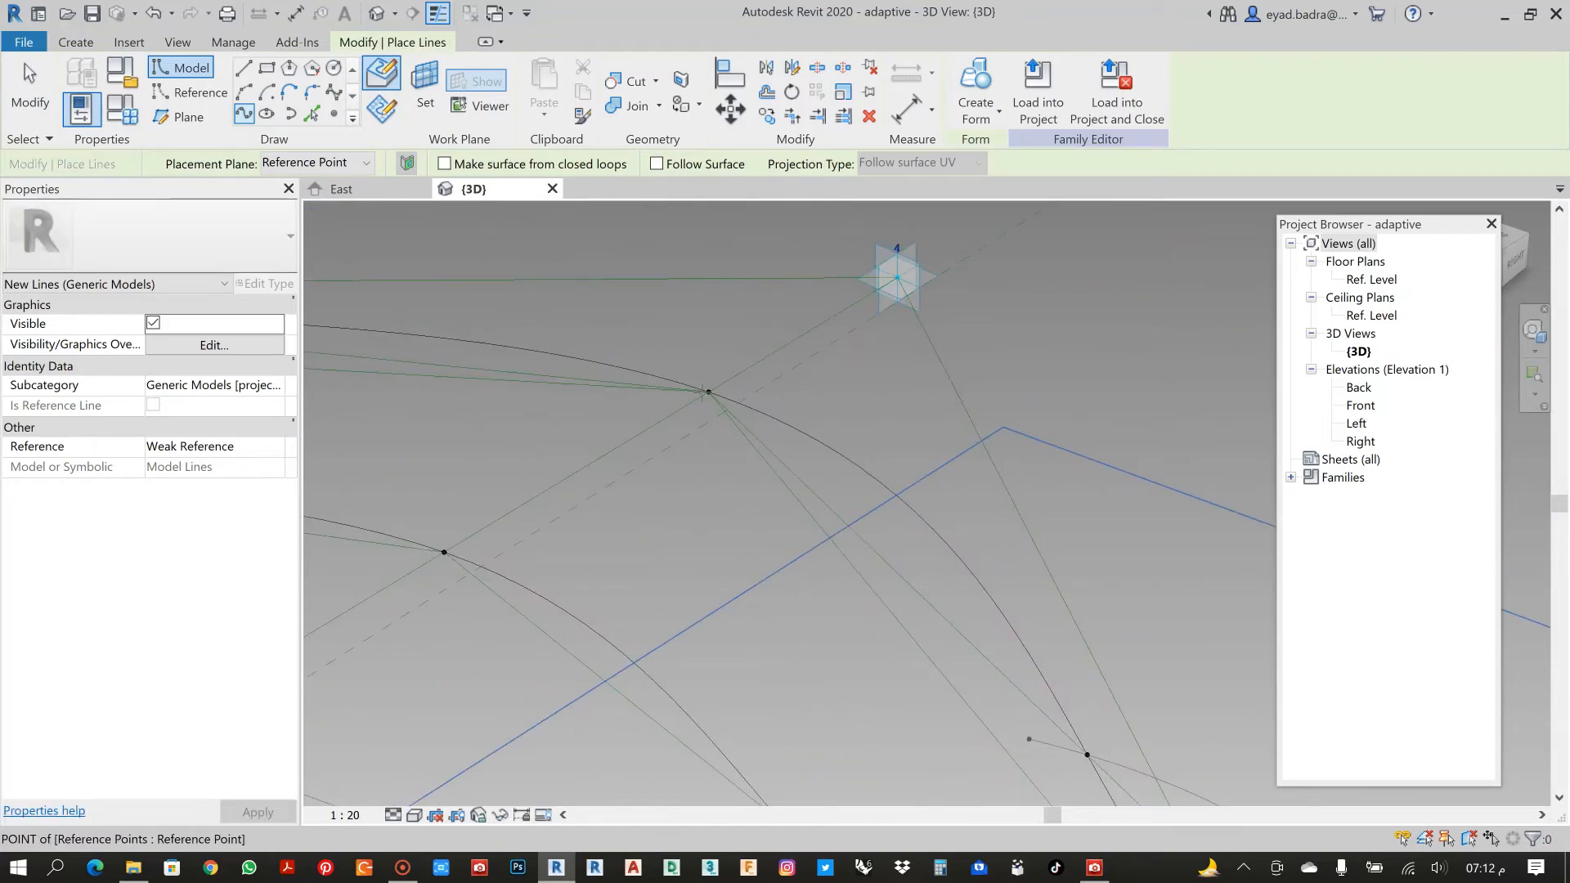
pyautogui.click(709, 392)
pyautogui.moveTo(580, 415); pyautogui.dragTo(1155, 564, button='middle')
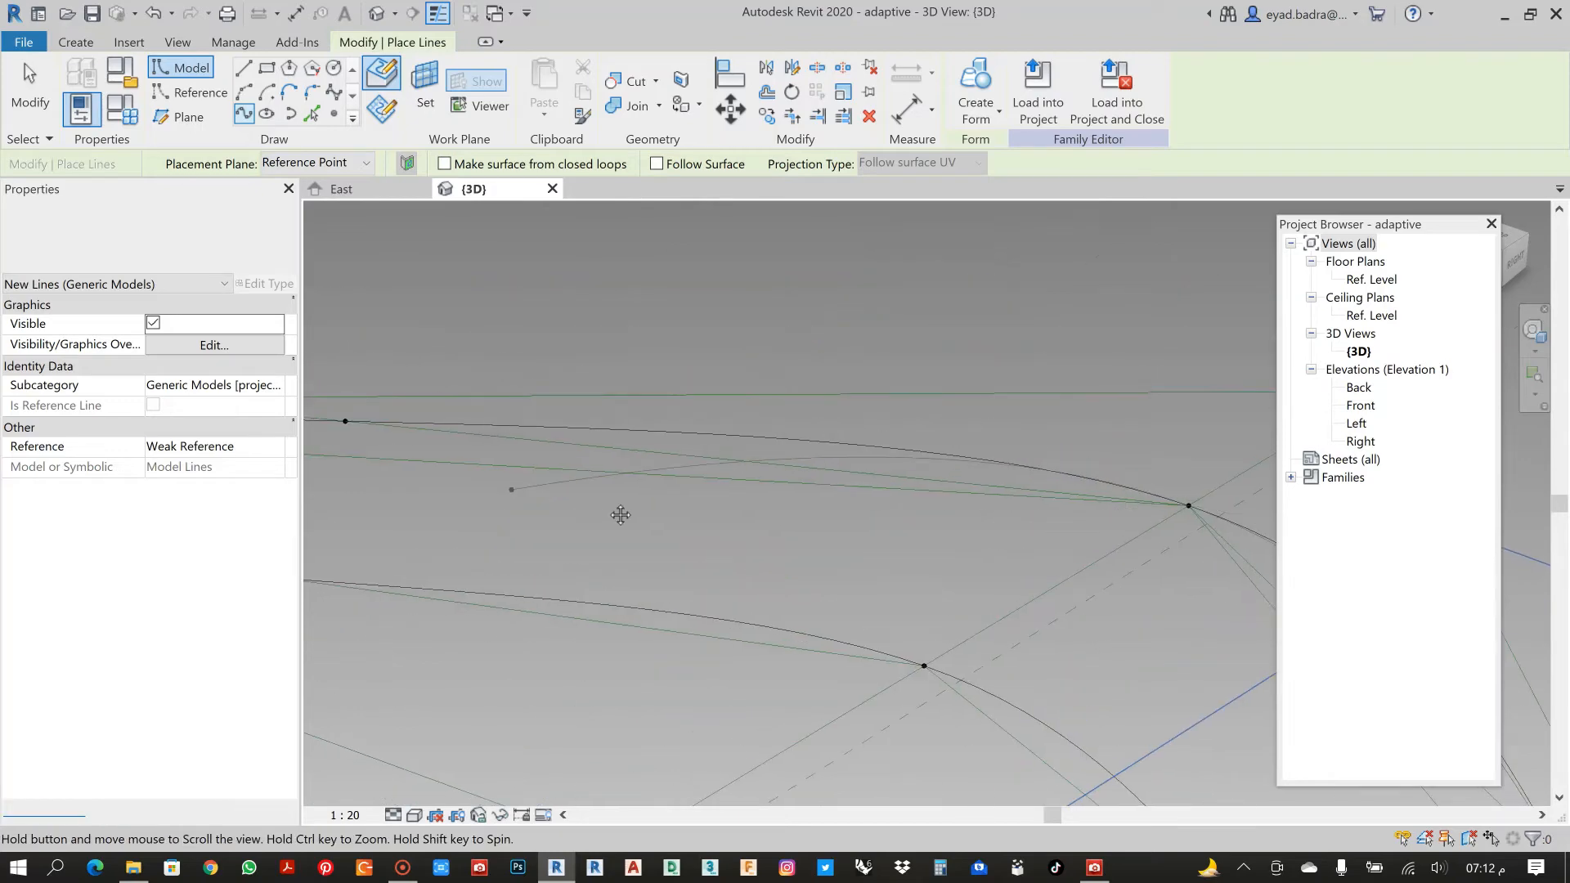
pyautogui.moveTo(621, 515); pyautogui.dragTo(1104, 556, button='middle')
pyautogui.click(826, 462)
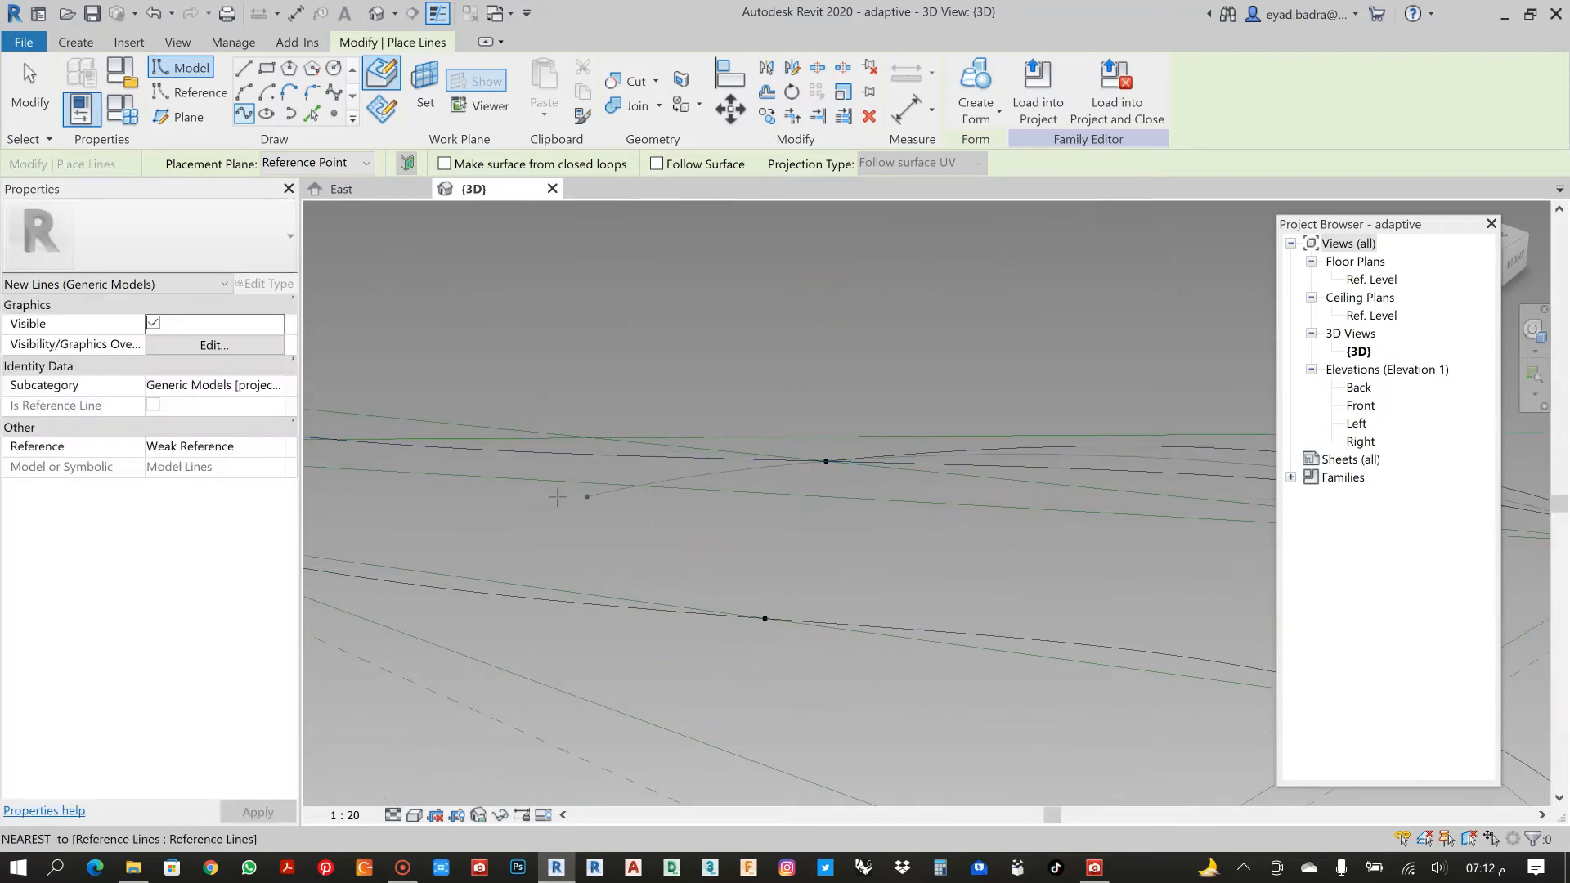
pyautogui.moveTo(560, 498); pyautogui.dragTo(1034, 515, button='middle')
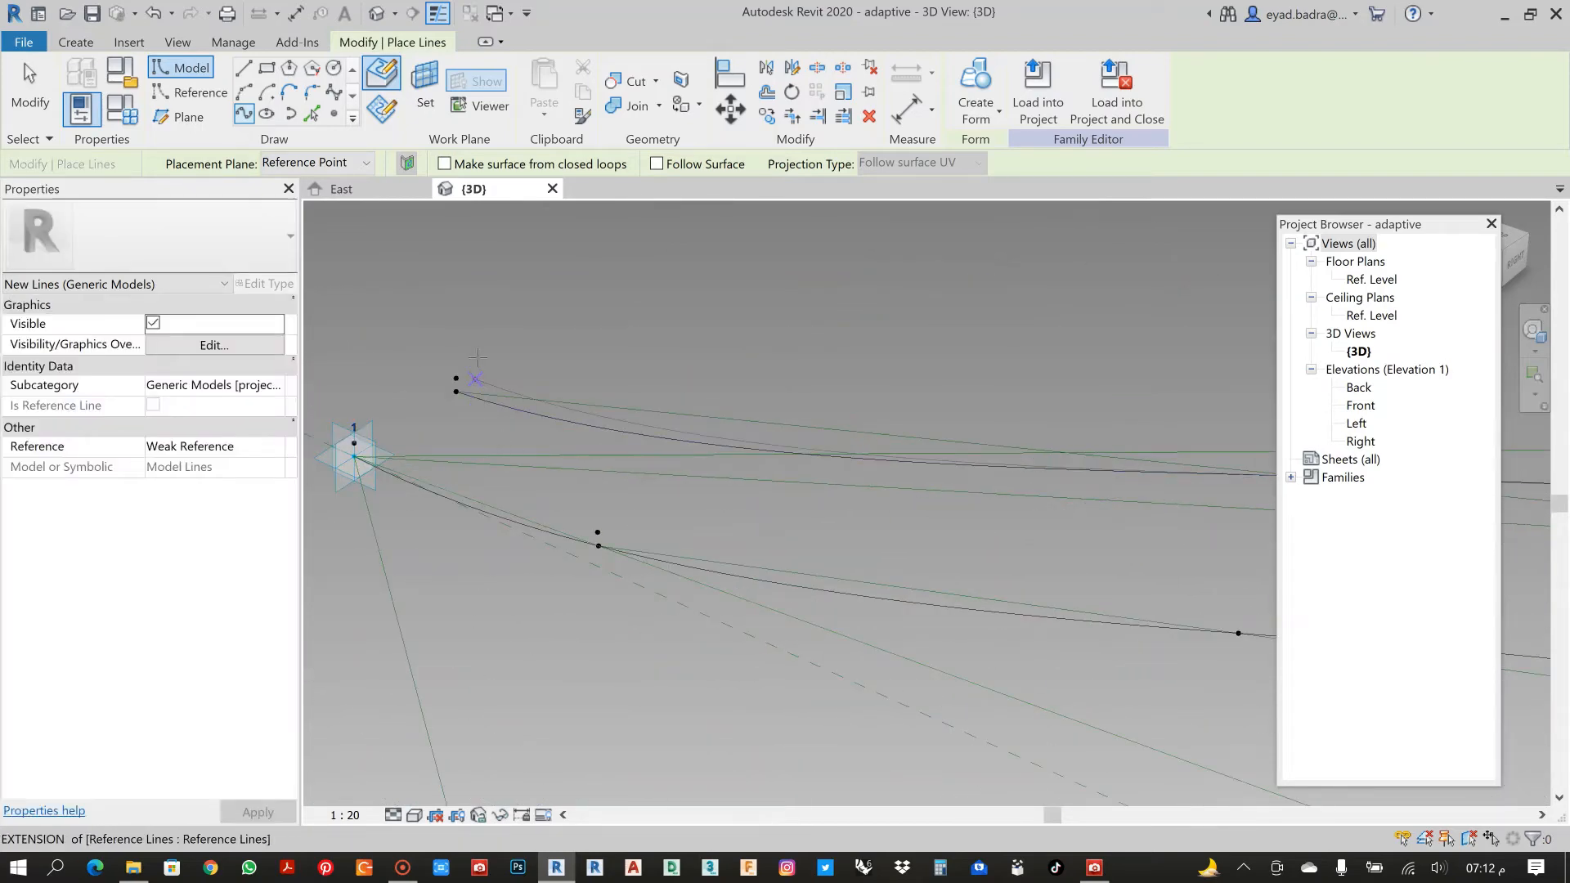
pyautogui.click(456, 378)
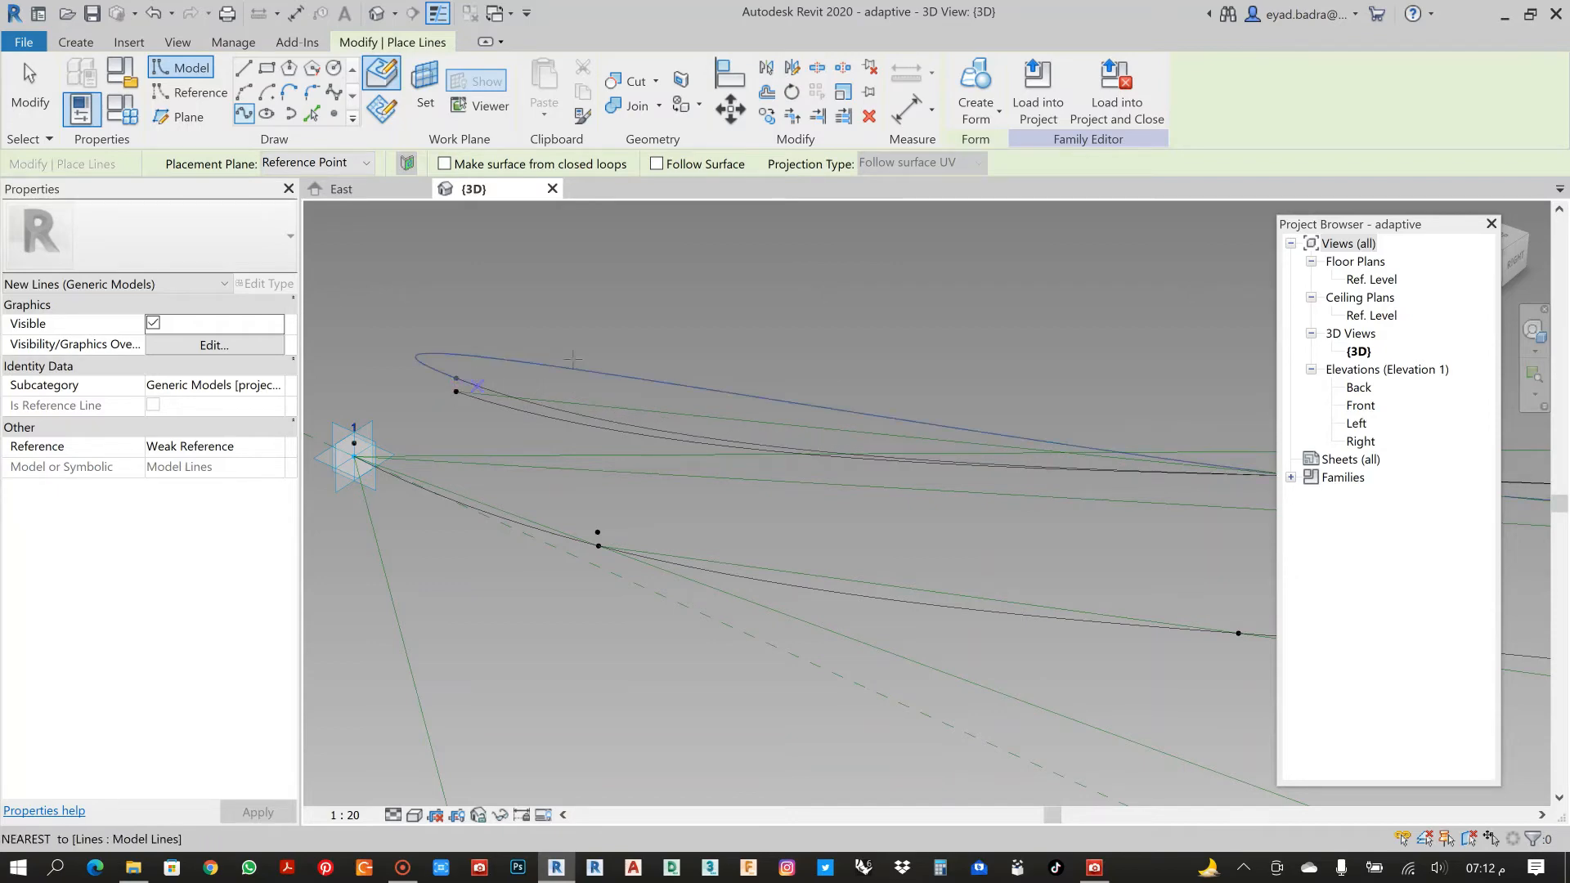
pyautogui.press('Escape')
pyautogui.press('Escape')
# Examine the new spline and the upper and lower curves with their hosted points between adaptive points 1 and 3.
pyautogui.scroll(-2, 609, 321)
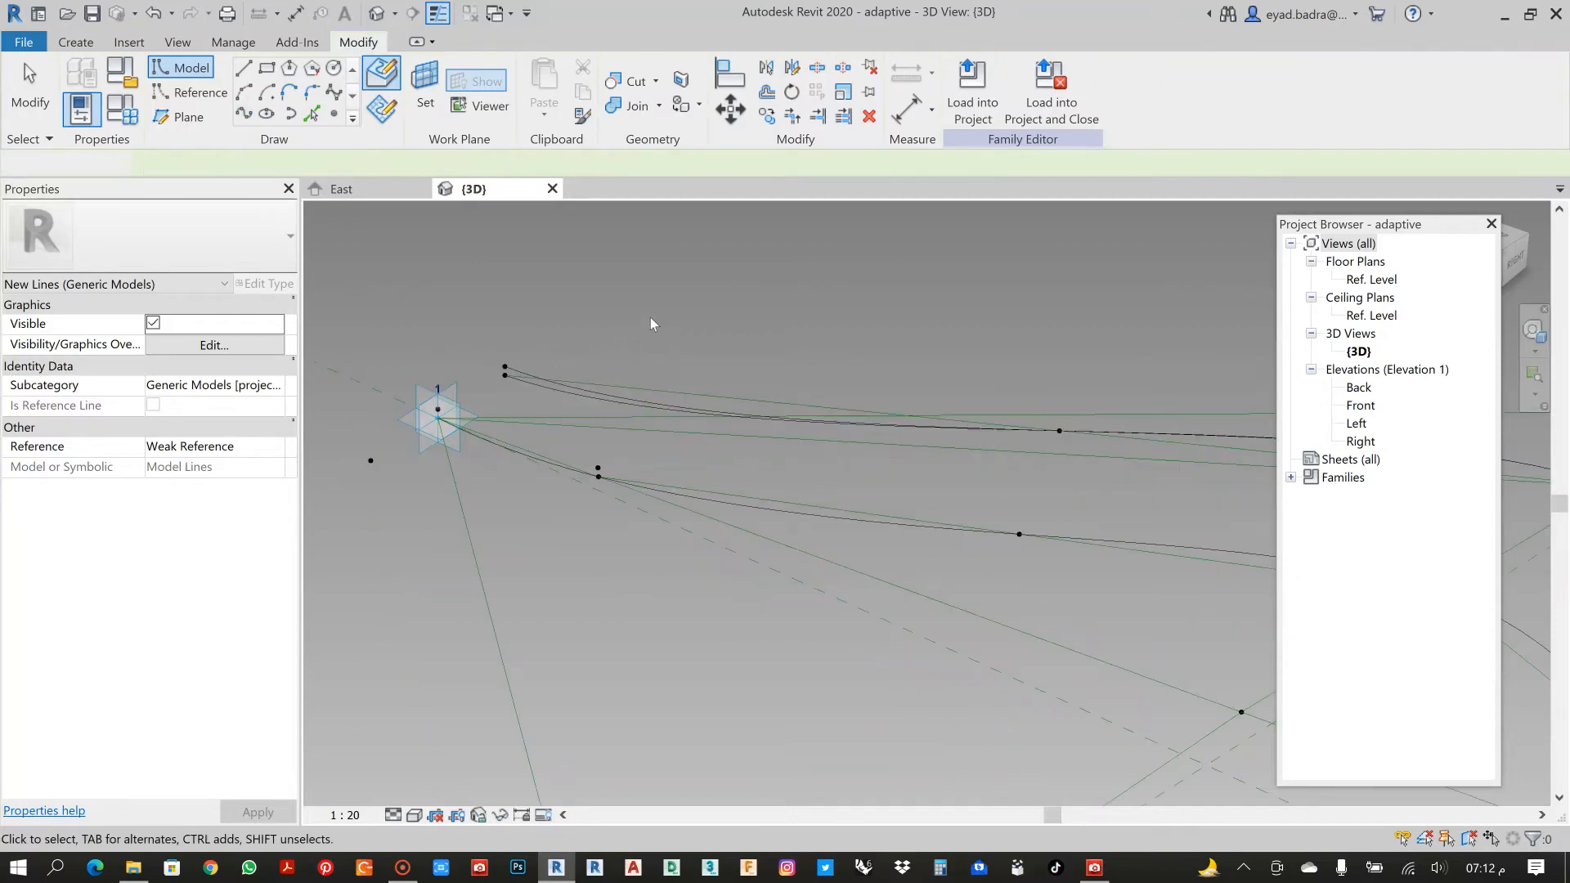
pyautogui.moveTo(822, 288); pyautogui.dragTo(593, 288, button='middle')
pyautogui.scroll(-2, 594, 287)
pyautogui.keyDown('shift'); pyautogui.moveTo(898, 496); pyautogui.dragTo(1041, 549, button='middle'); pyautogui.keyUp('shift')
pyautogui.scroll(5, 1040, 544)
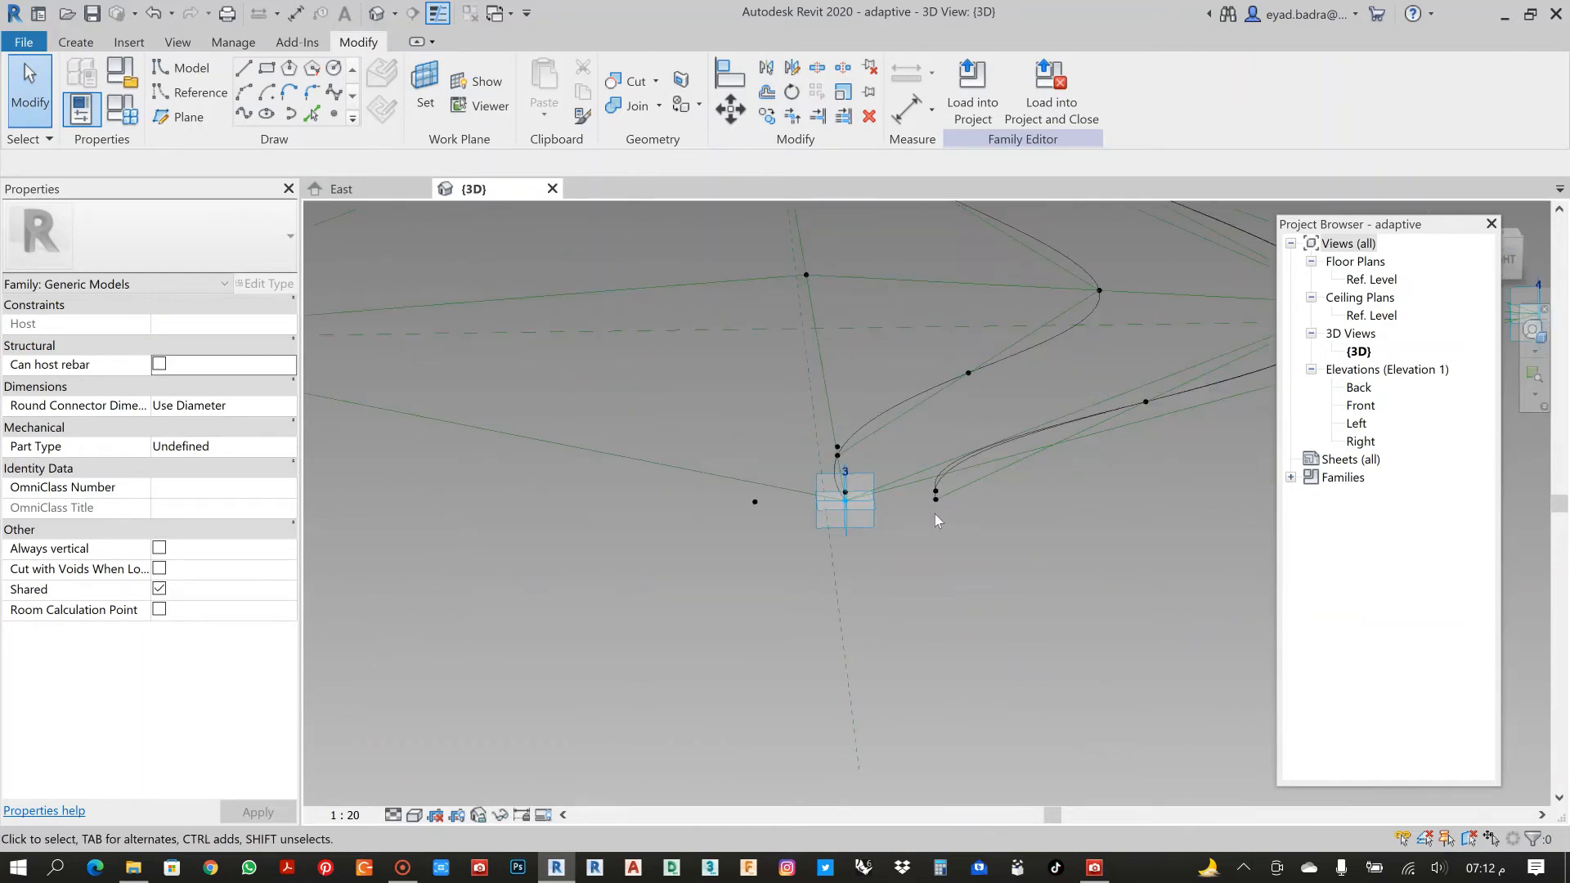
pyautogui.scroll(-2, 923, 473)
pyautogui.moveTo(1072, 492); pyautogui.dragTo(739, 540, button='middle')
pyautogui.press('Tab')
pyautogui.press('Tab')
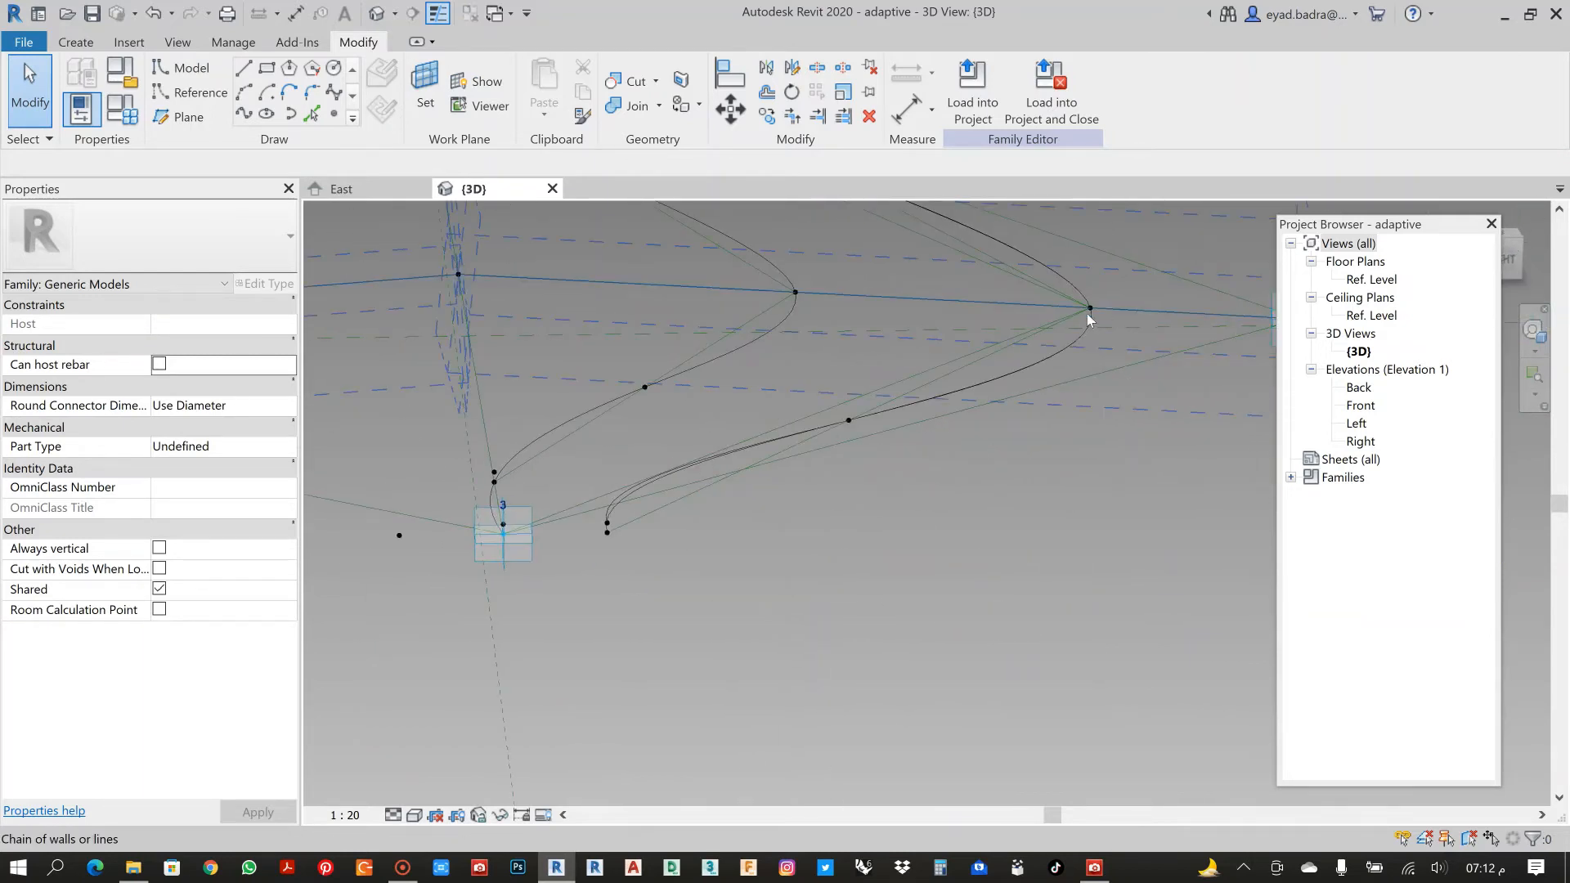
pyautogui.scroll(-5, 949, 717)
pyautogui.keyDown('shift'); pyautogui.moveTo(707, 713); pyautogui.dragTo(745, 750, button='middle'); pyautogui.keyUp('shift')
pyautogui.scroll(3, 982, 519)
pyautogui.moveTo(1000, 510); pyautogui.dragTo(1010, 404, button='middle')
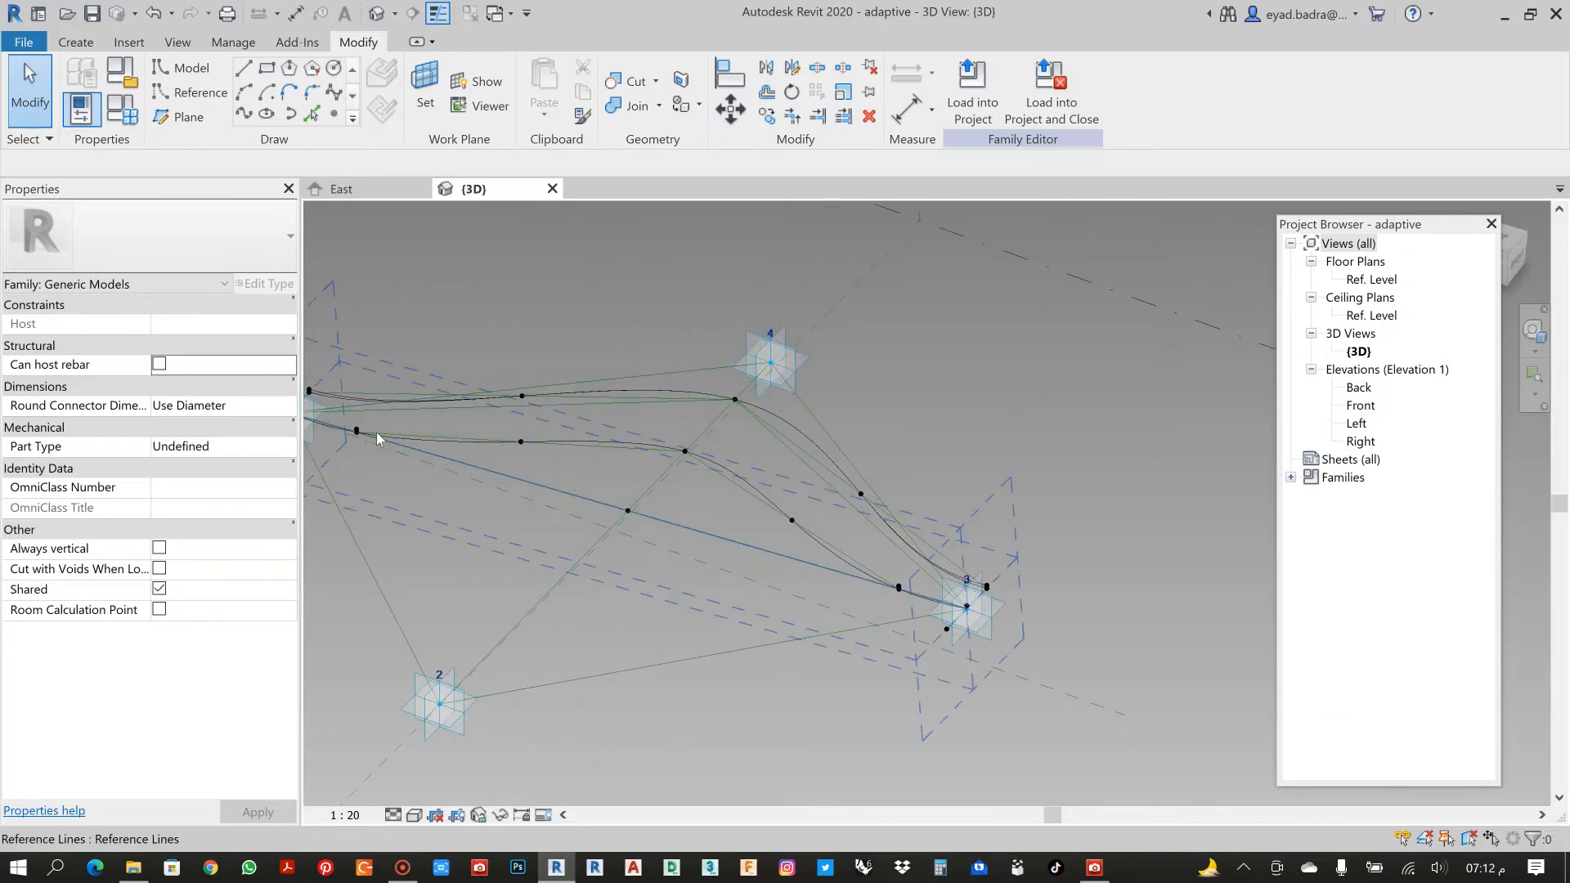
pyautogui.scroll(-1, 668, 479)
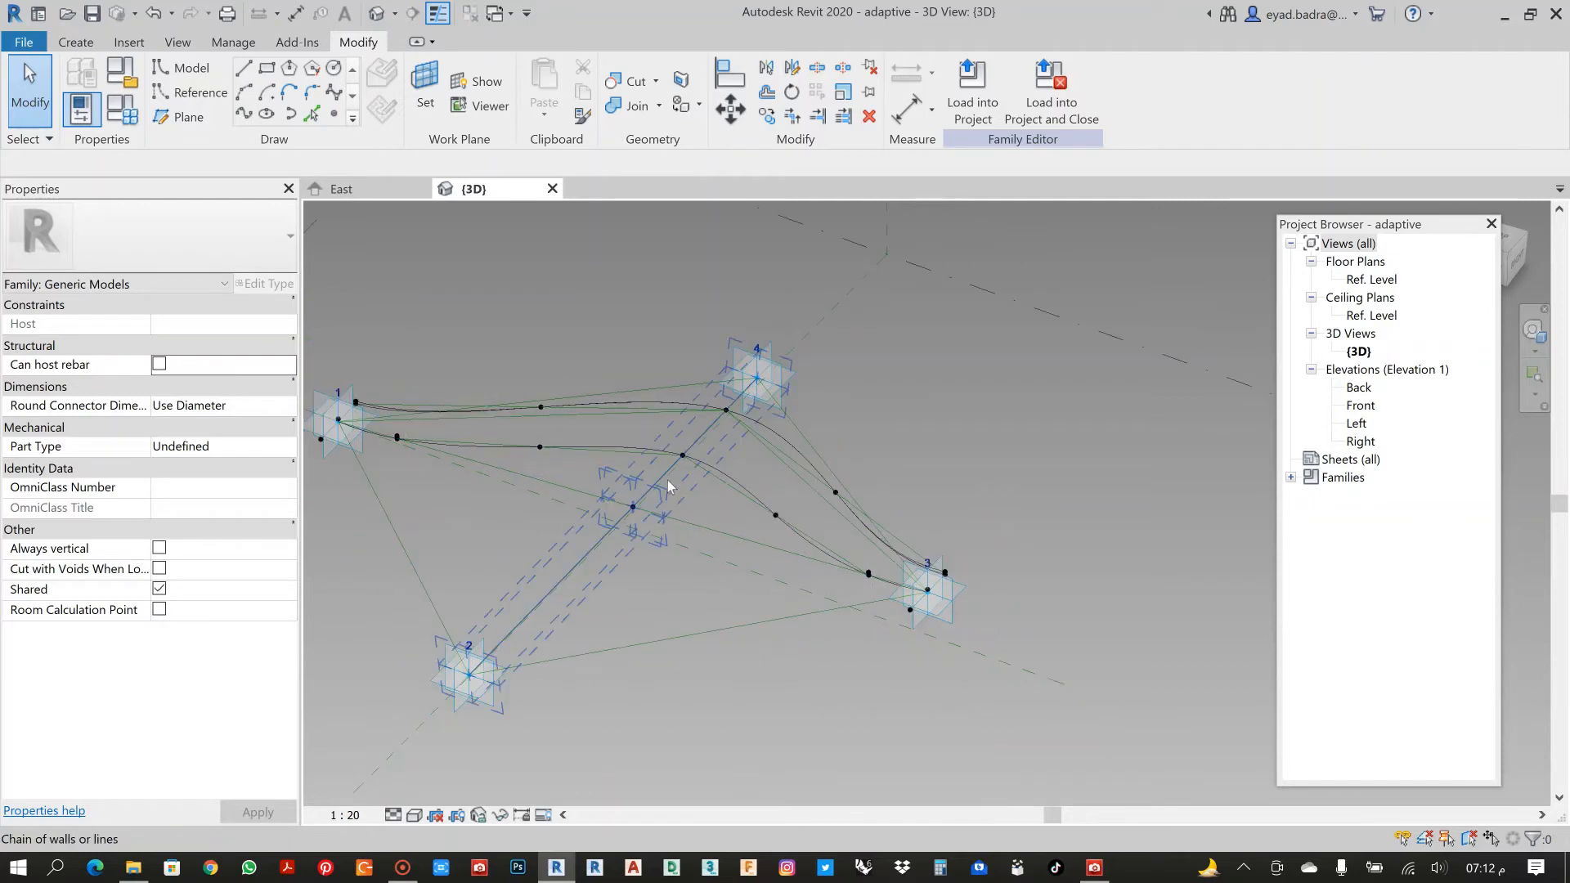
pyautogui.moveTo(667, 479); pyautogui.dragTo(793, 493, button='middle')
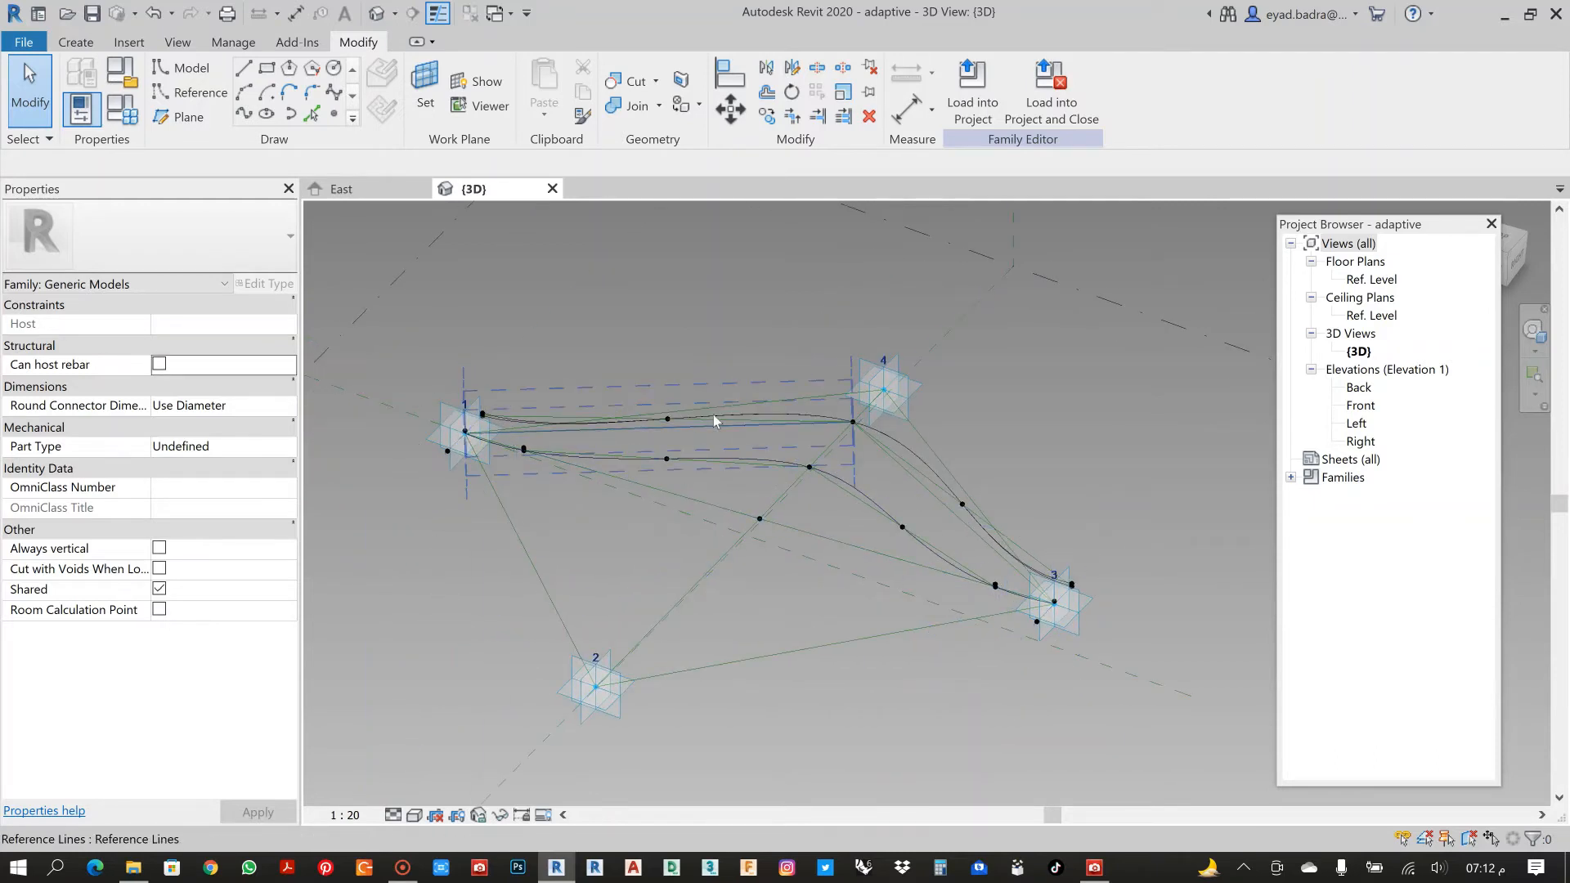
pyautogui.scroll(-1, 834, 515)
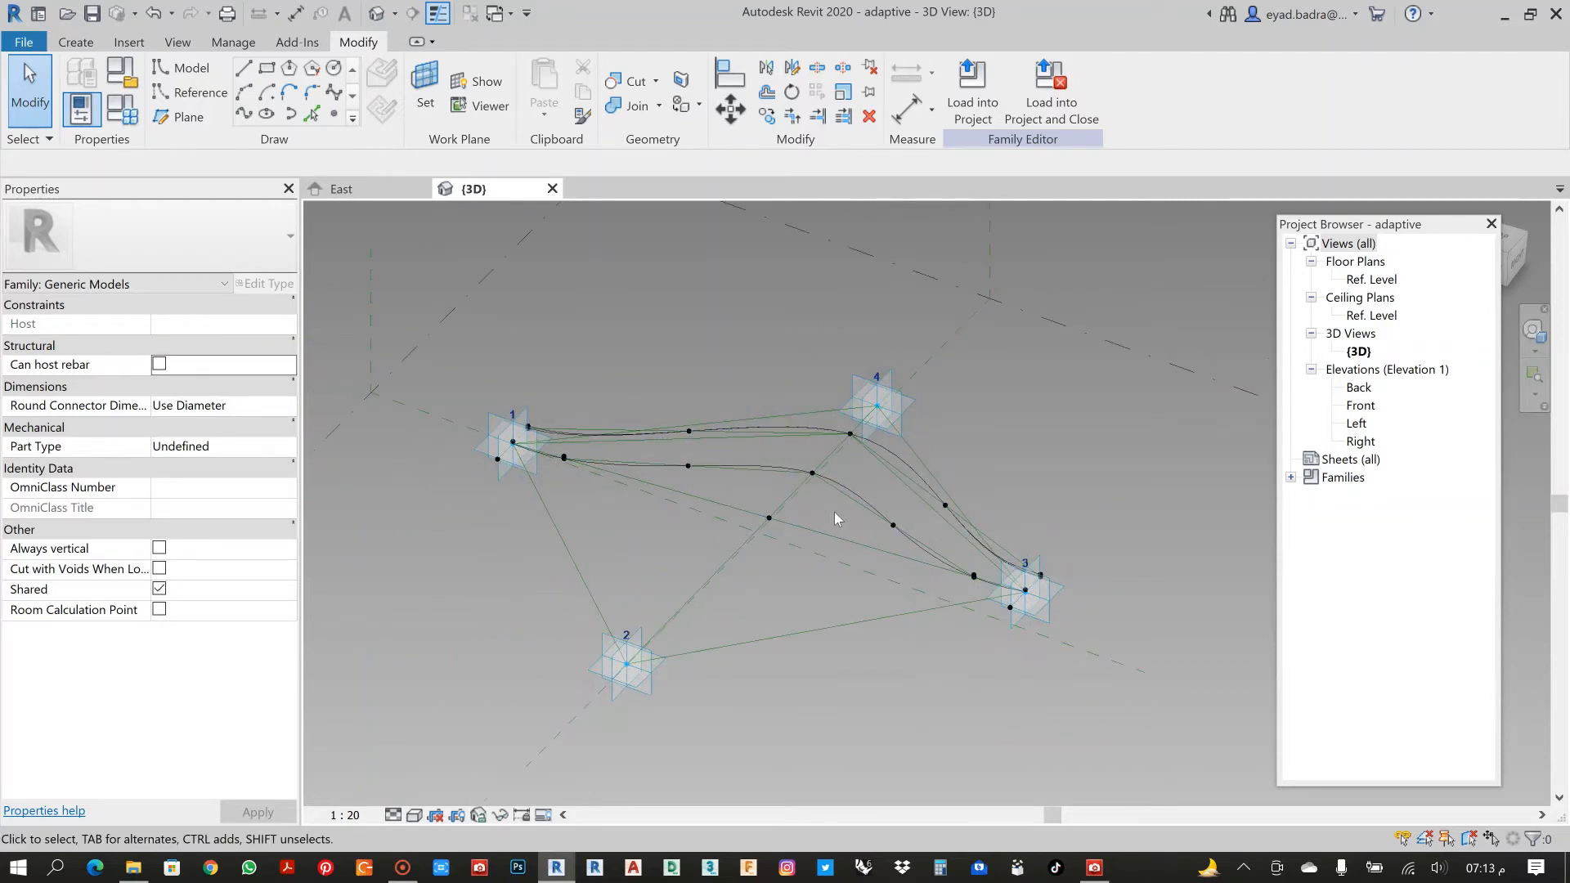
pyautogui.scroll(3, 818, 517)
pyautogui.moveTo(852, 493); pyautogui.dragTo(872, 515, button='middle')
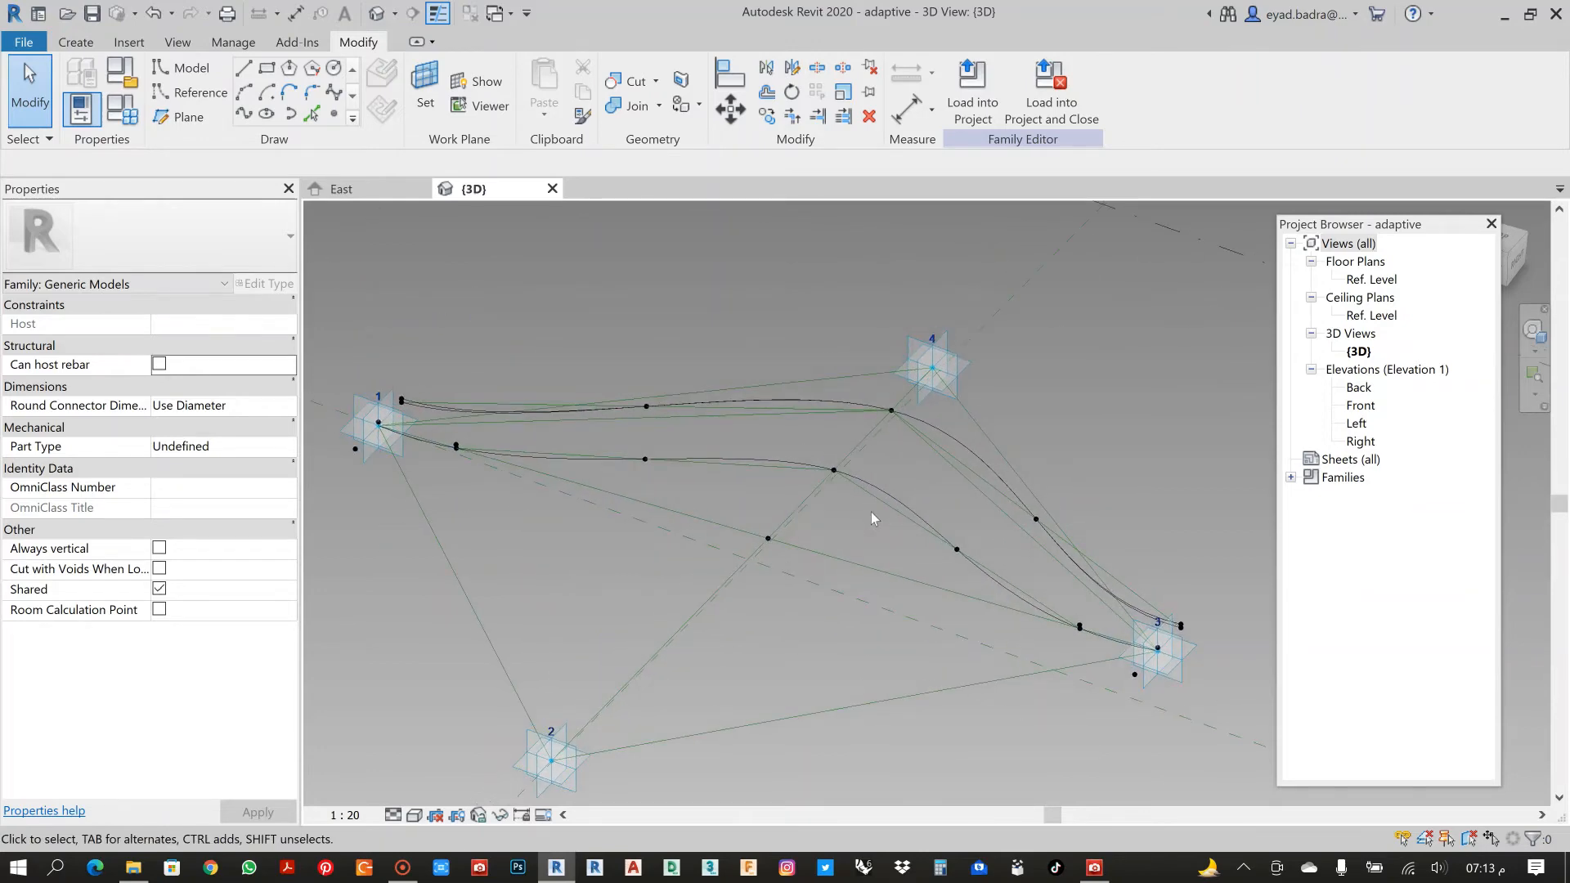
pyautogui.scroll(2, 732, 470)
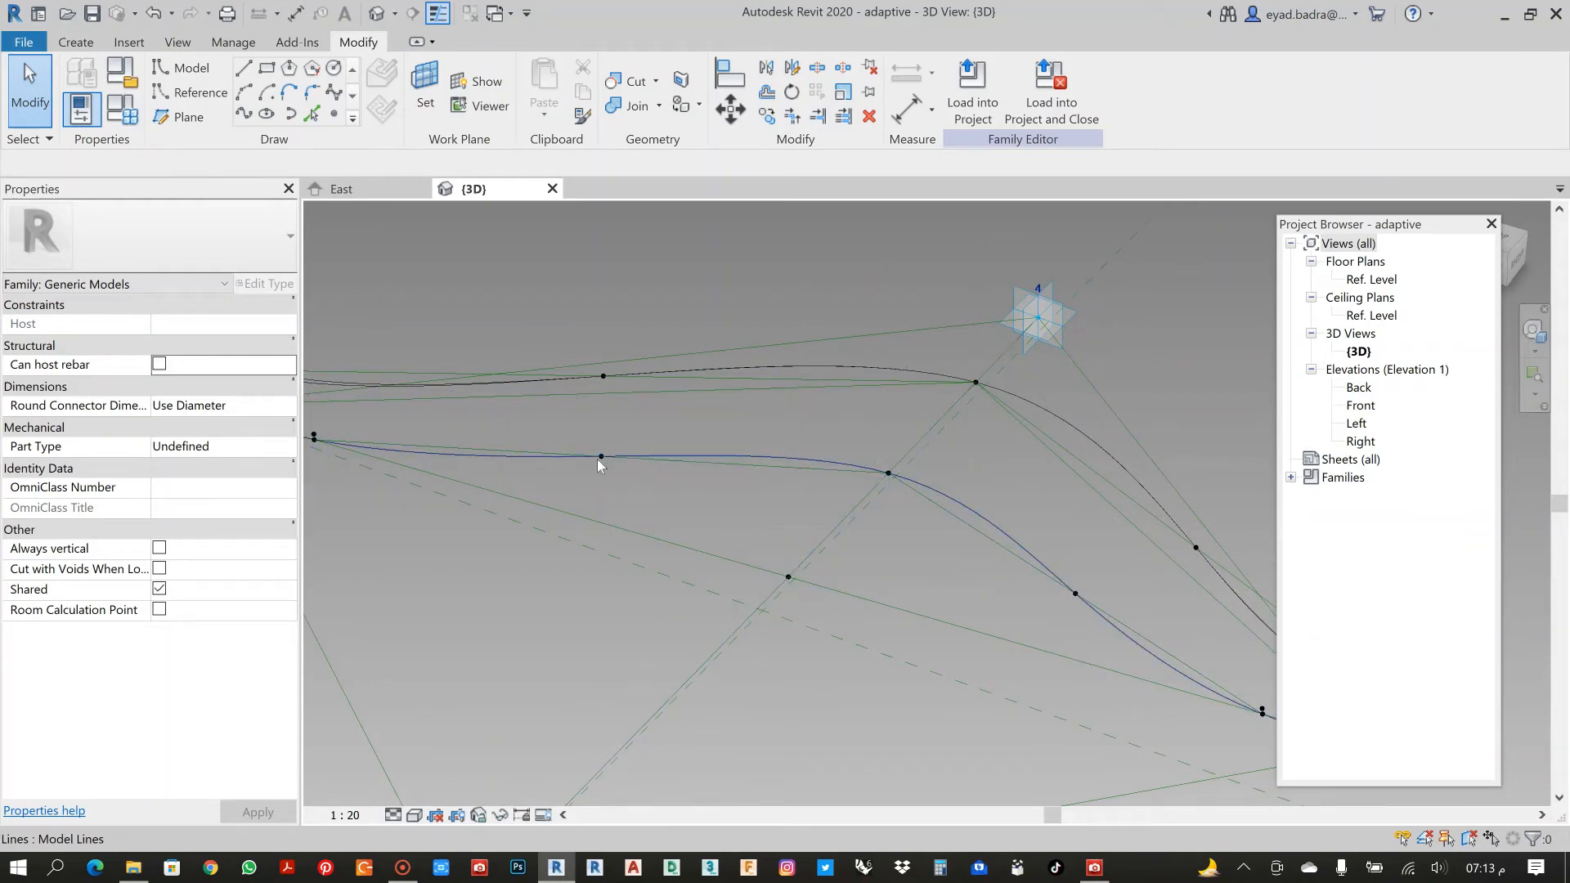
pyautogui.scroll(-2, 622, 447)
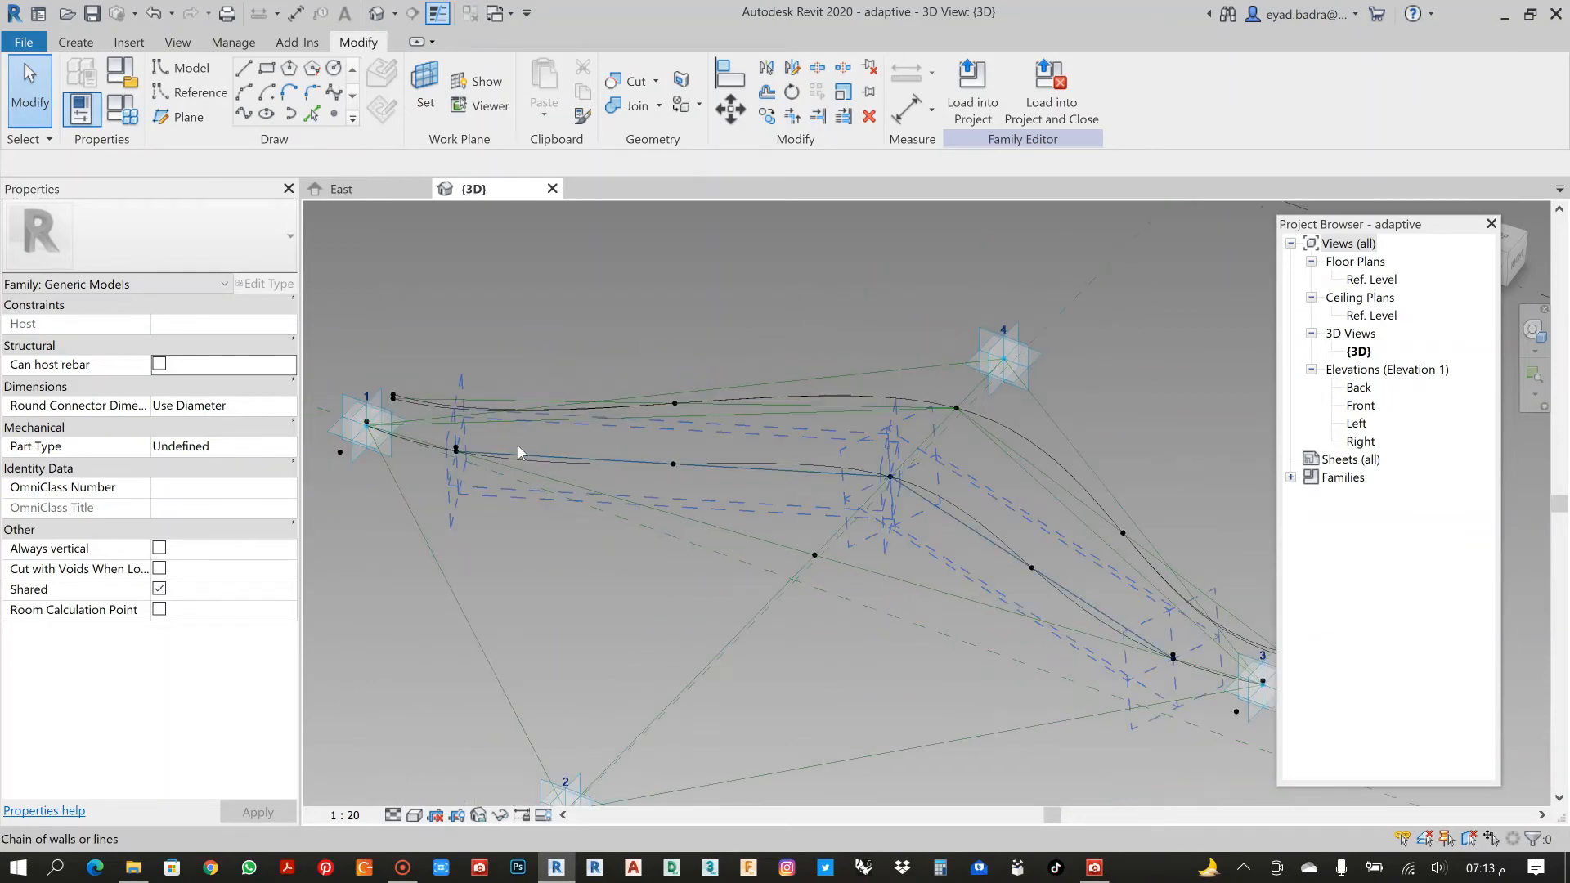
pyautogui.scroll(2, 424, 449)
pyautogui.scroll(-2, 845, 395)
# Place a reference point on the lower curve's point midway between its end near adaptive point 1 and its peak, using that point's work plane.
pyautogui.moveTo(845, 400); pyautogui.dragTo(762, 425, button='middle')
pyautogui.click(334, 113)
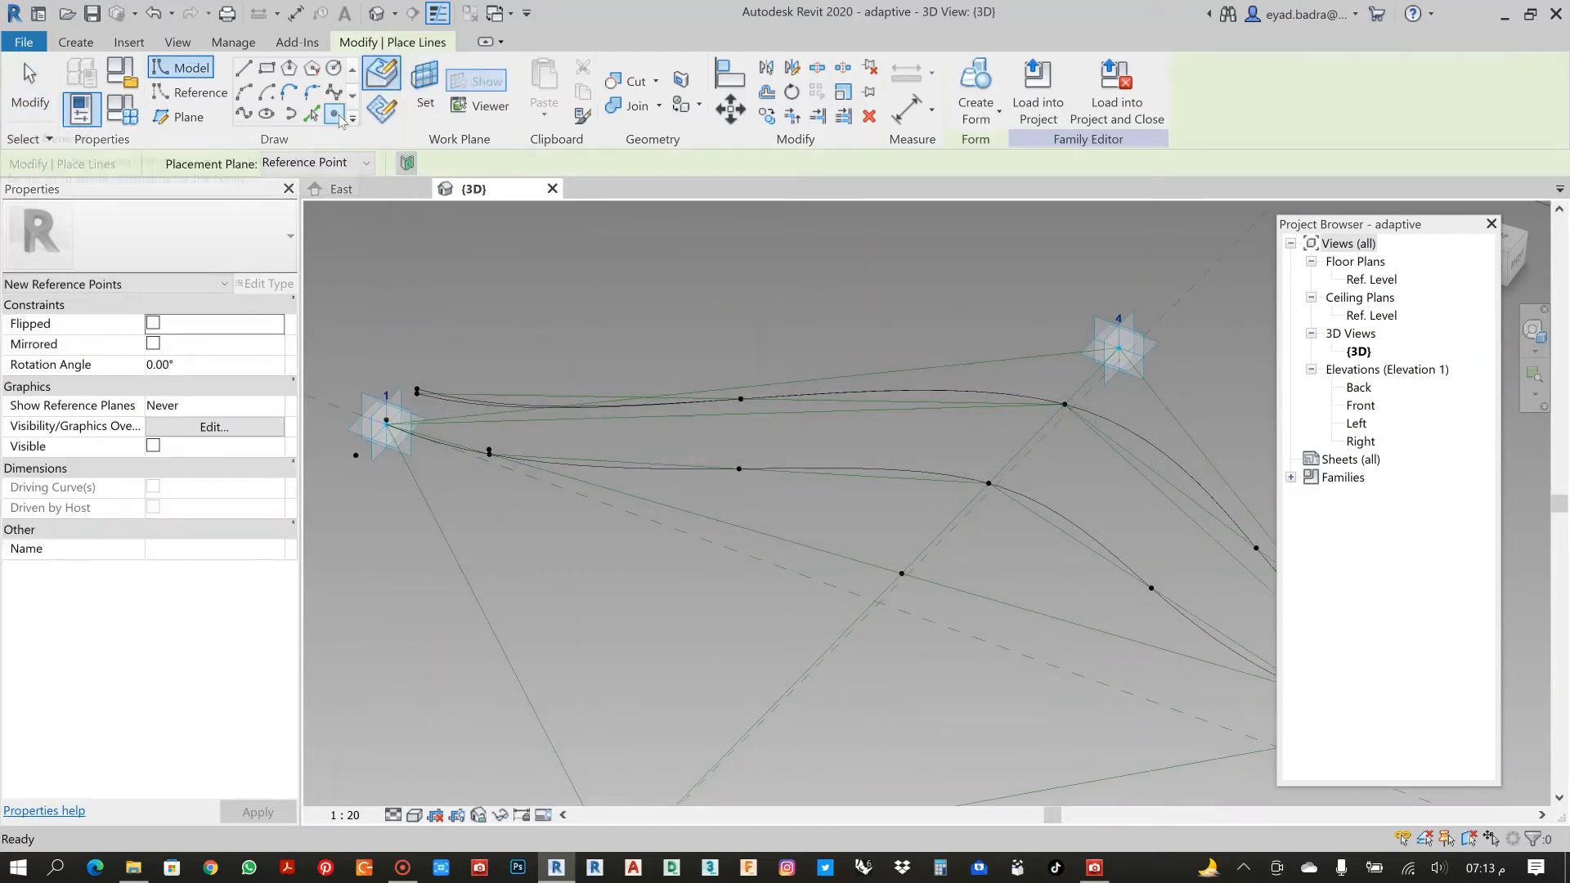
pyautogui.press('Escape')
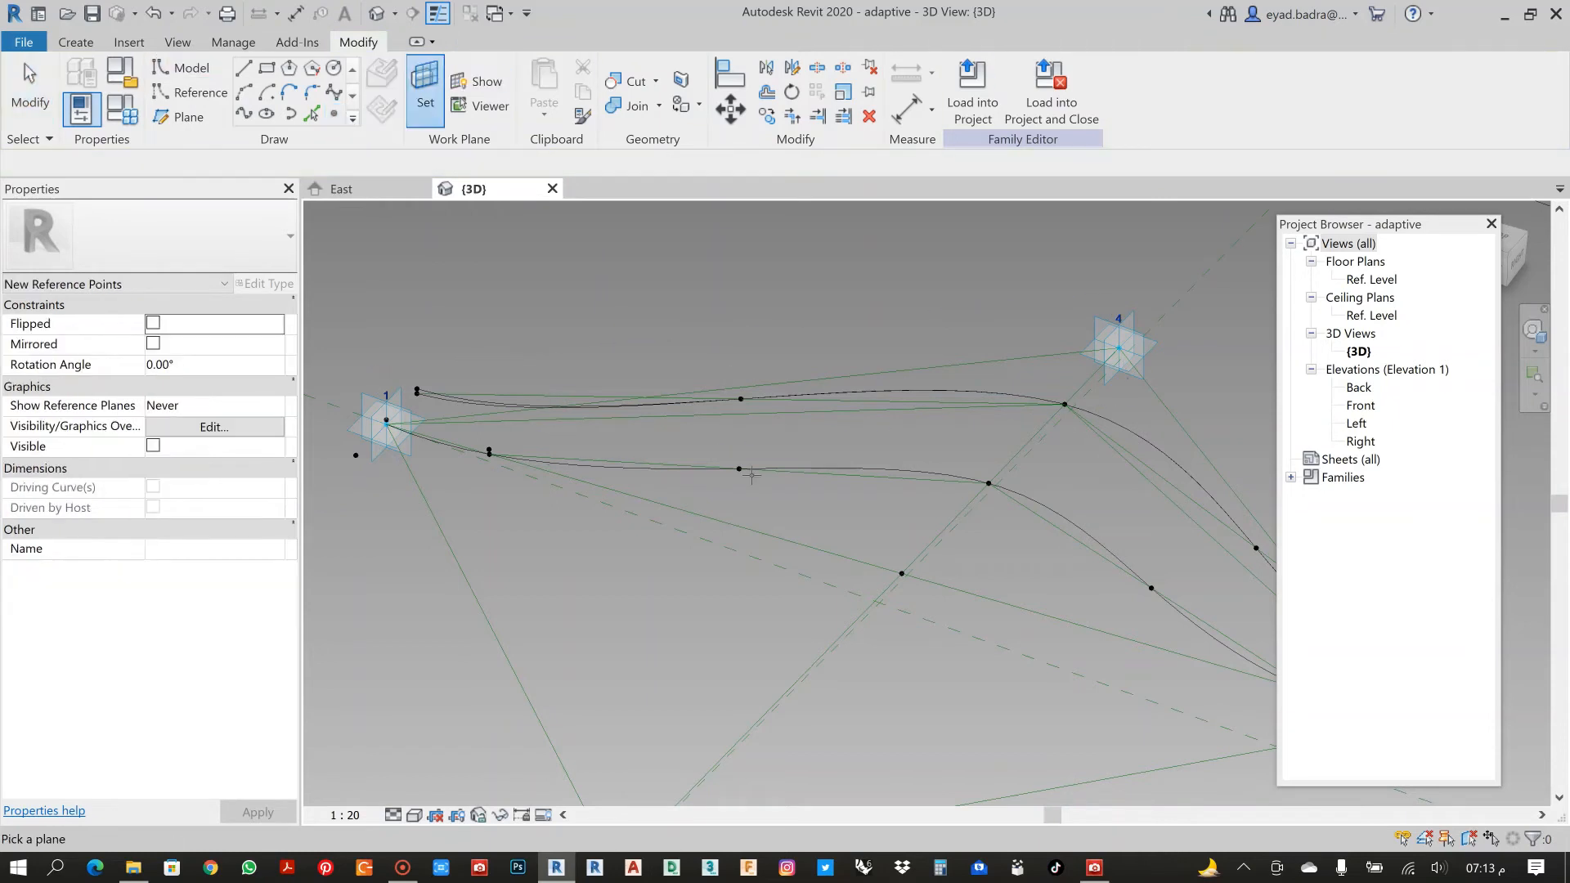
pyautogui.press('Tab')
pyautogui.press('Tab')
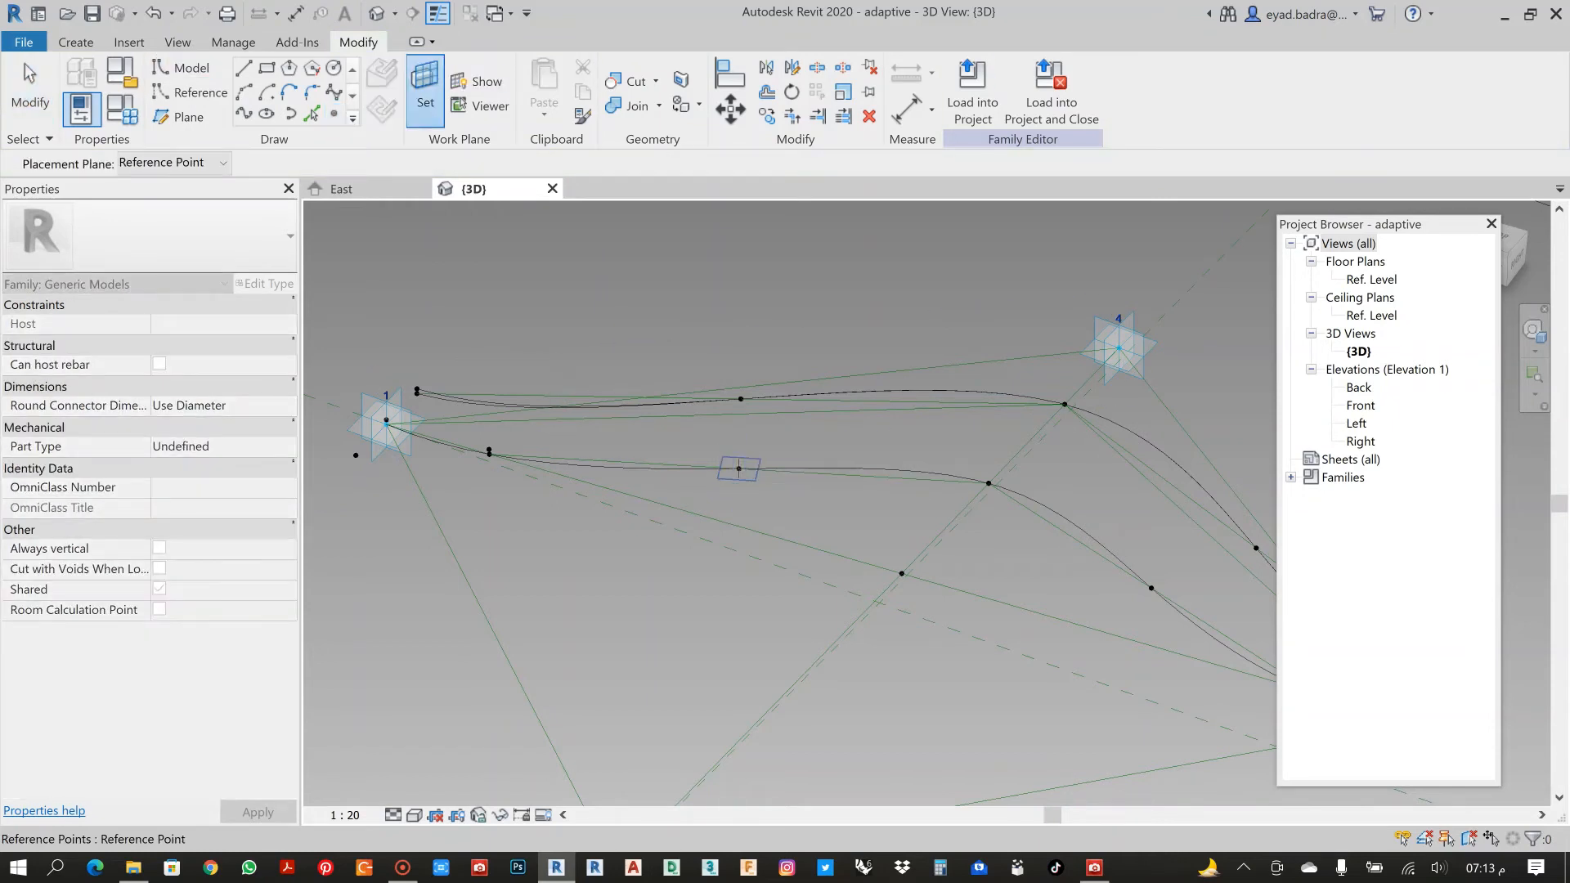
pyautogui.click(739, 469)
pyautogui.scroll(2, 744, 476)
pyautogui.click(744, 477)
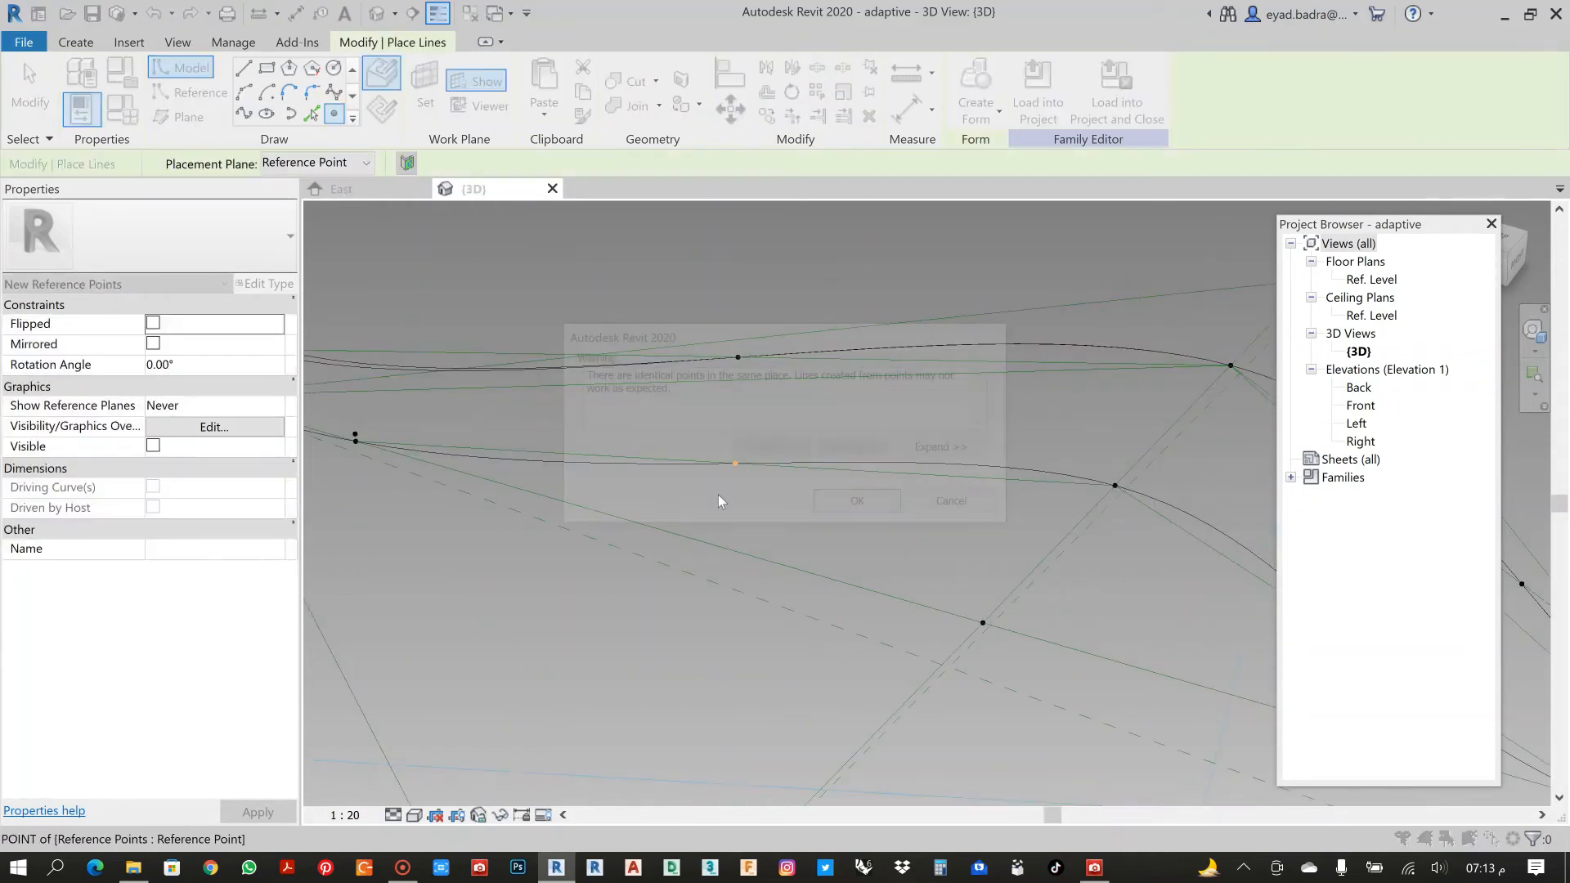
pyautogui.click(859, 501)
pyautogui.press('Escape')
pyautogui.press('Escape')
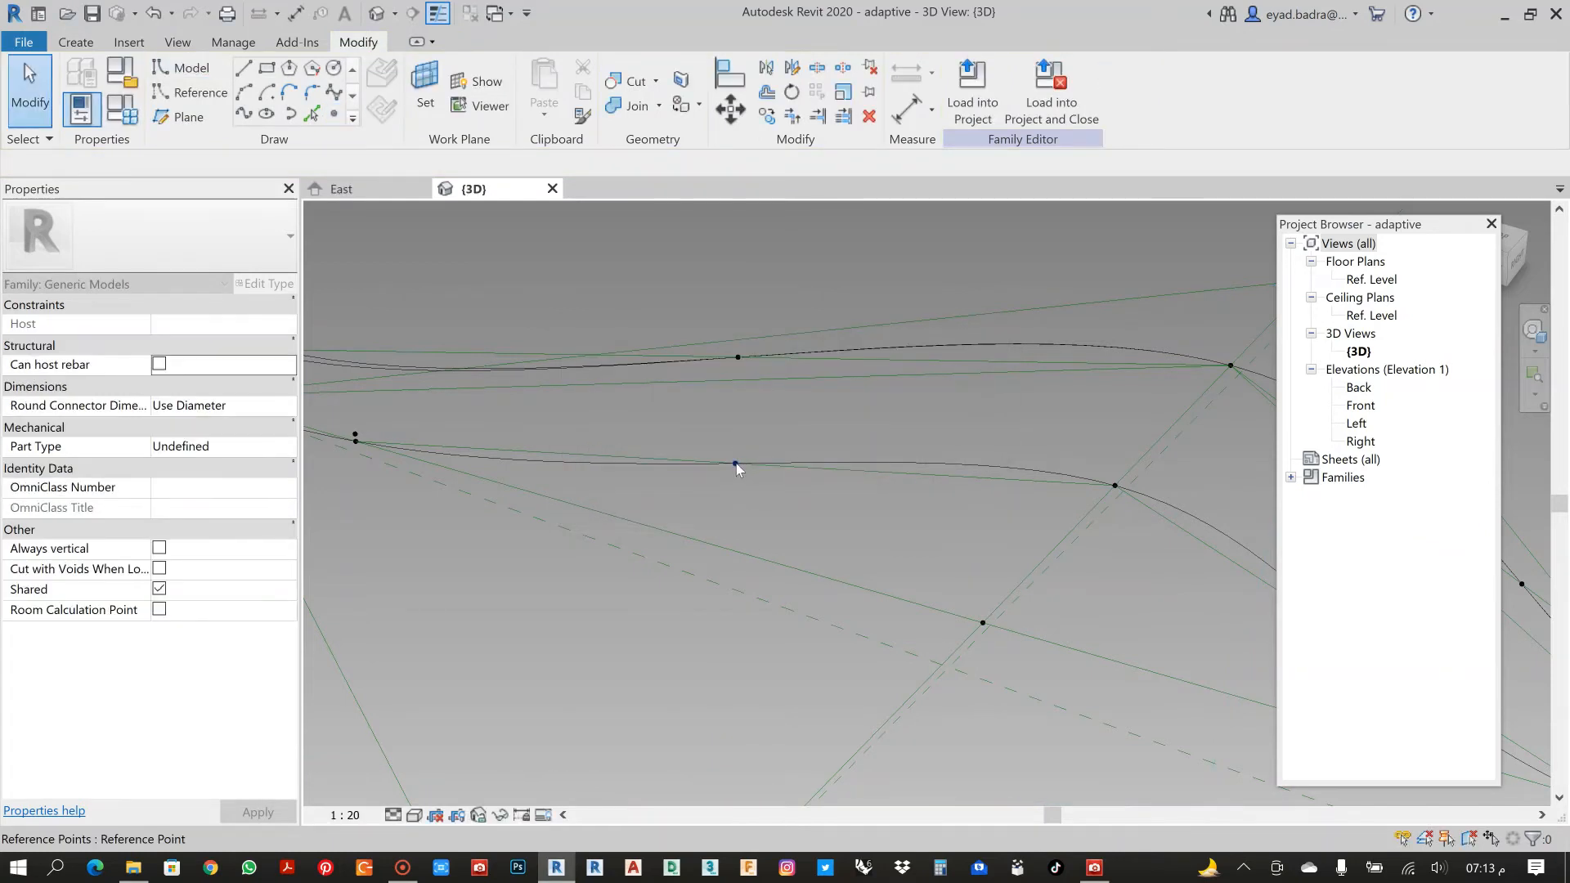
# Associate the offset of the new point on the lower curve between adaptive point 1 and the peak with a new instance parameter OFFBREV.
pyautogui.click(735, 463)
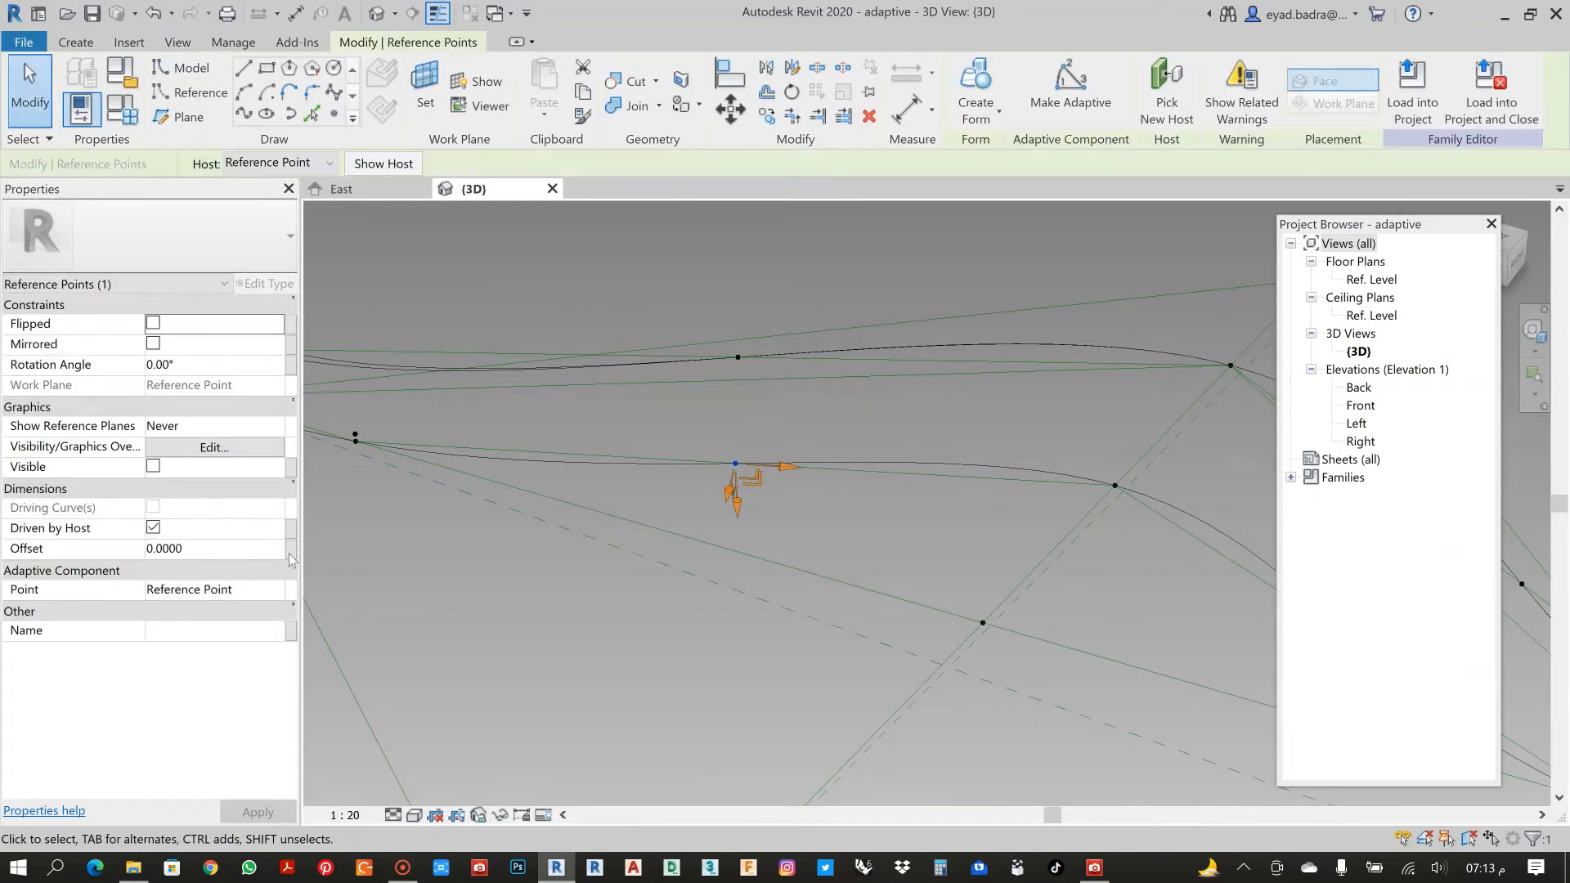
pyautogui.click(291, 549)
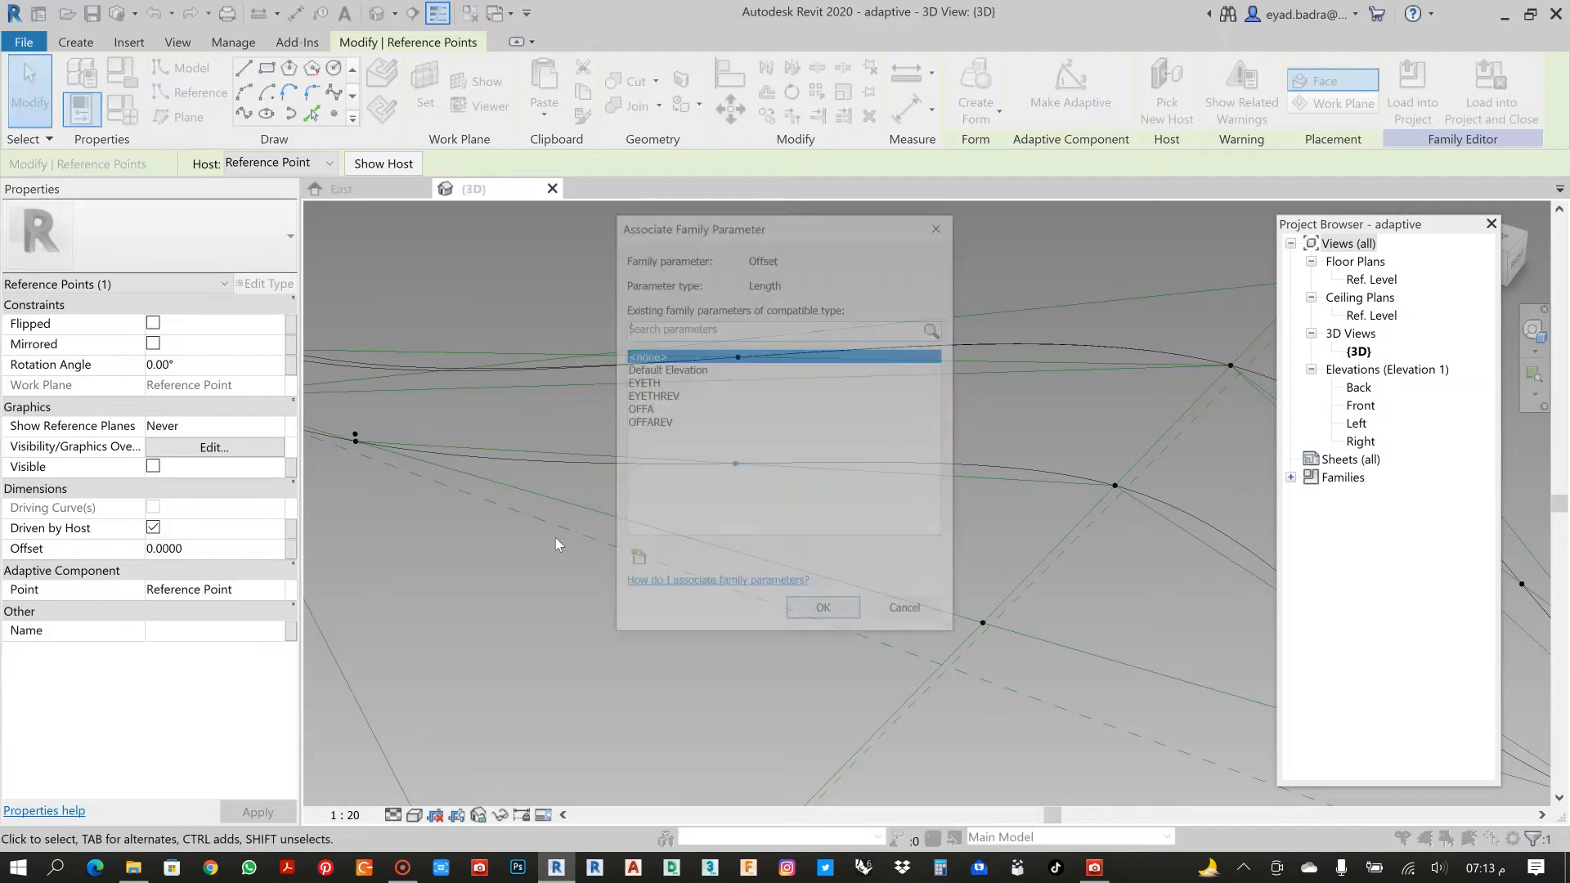
pyautogui.click(634, 561)
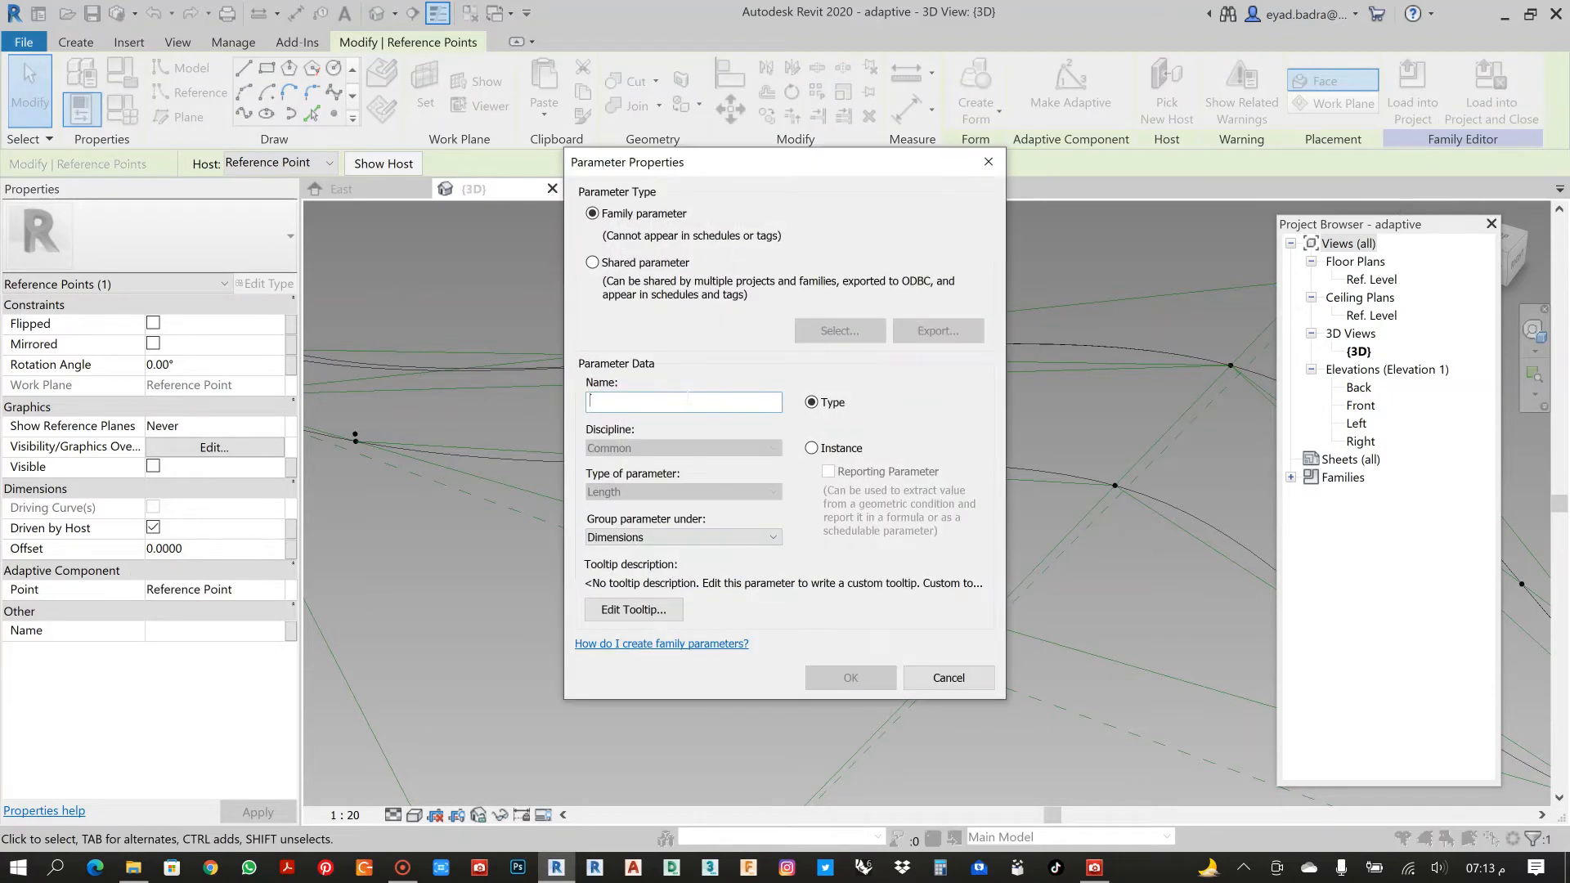
pyautogui.write('OFFBREV')
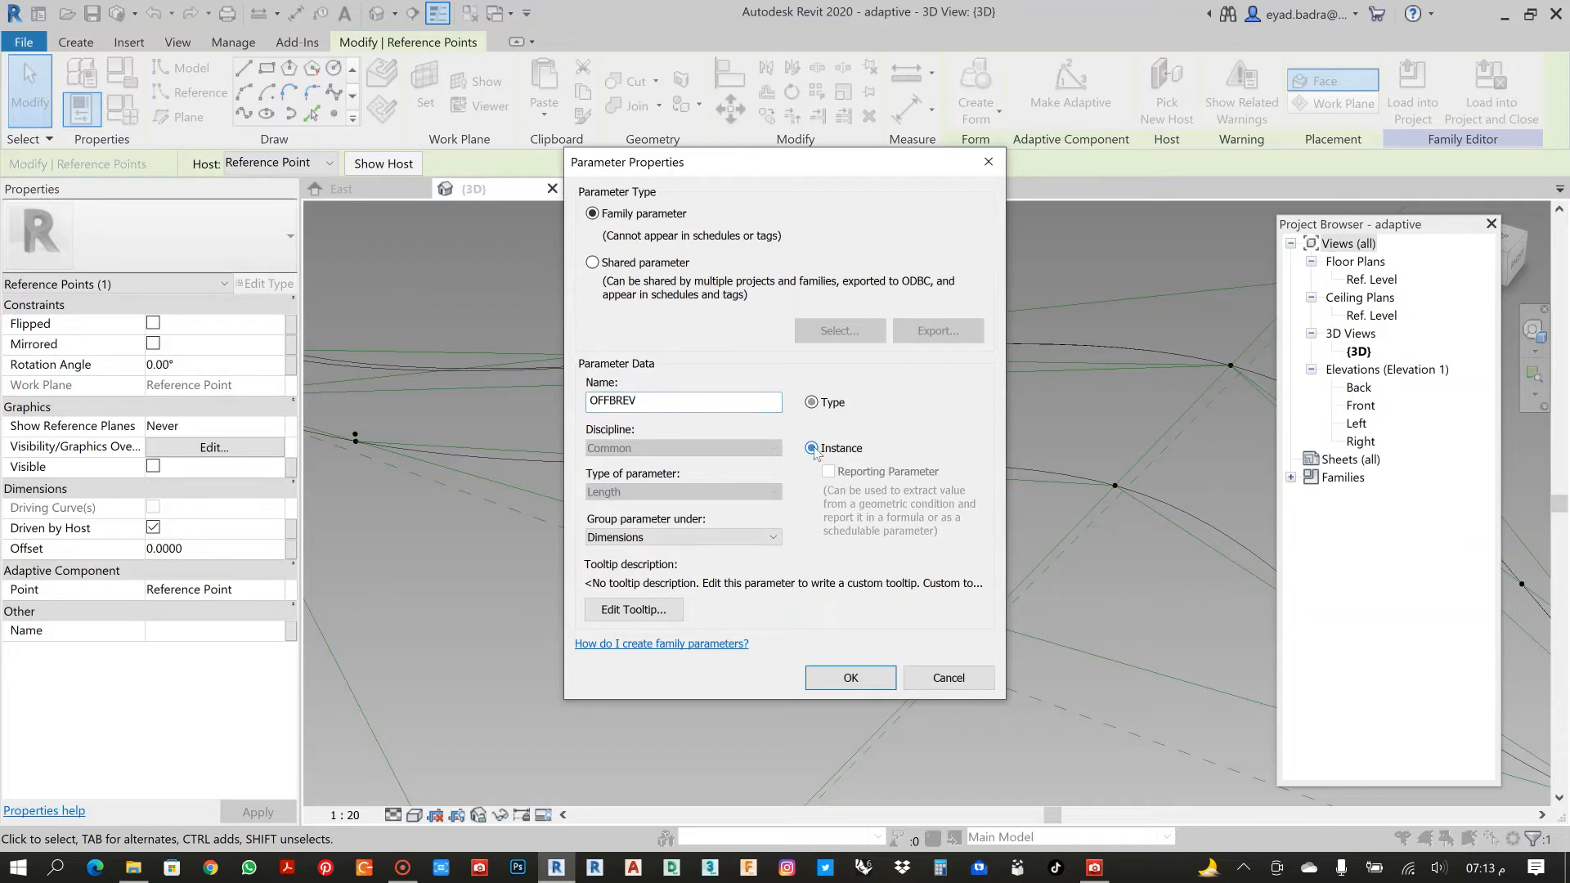
pyautogui.click(850, 679)
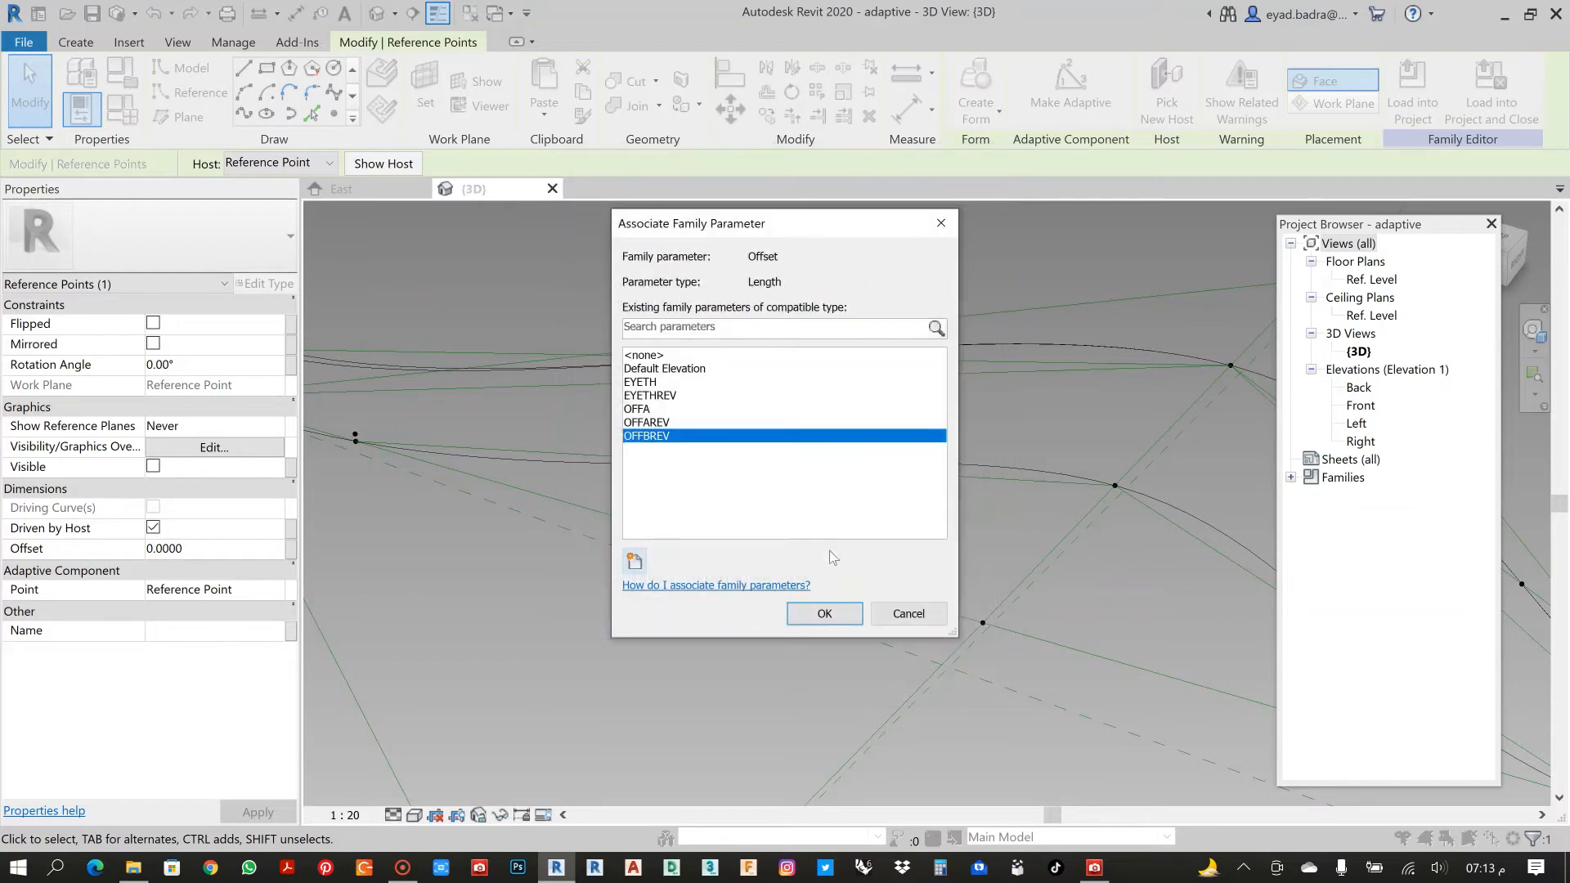
pyautogui.click(810, 617)
pyautogui.scroll(-1, 818, 530)
pyautogui.moveTo(817, 530); pyautogui.dragTo(713, 498, button='middle')
pyautogui.press('Escape')
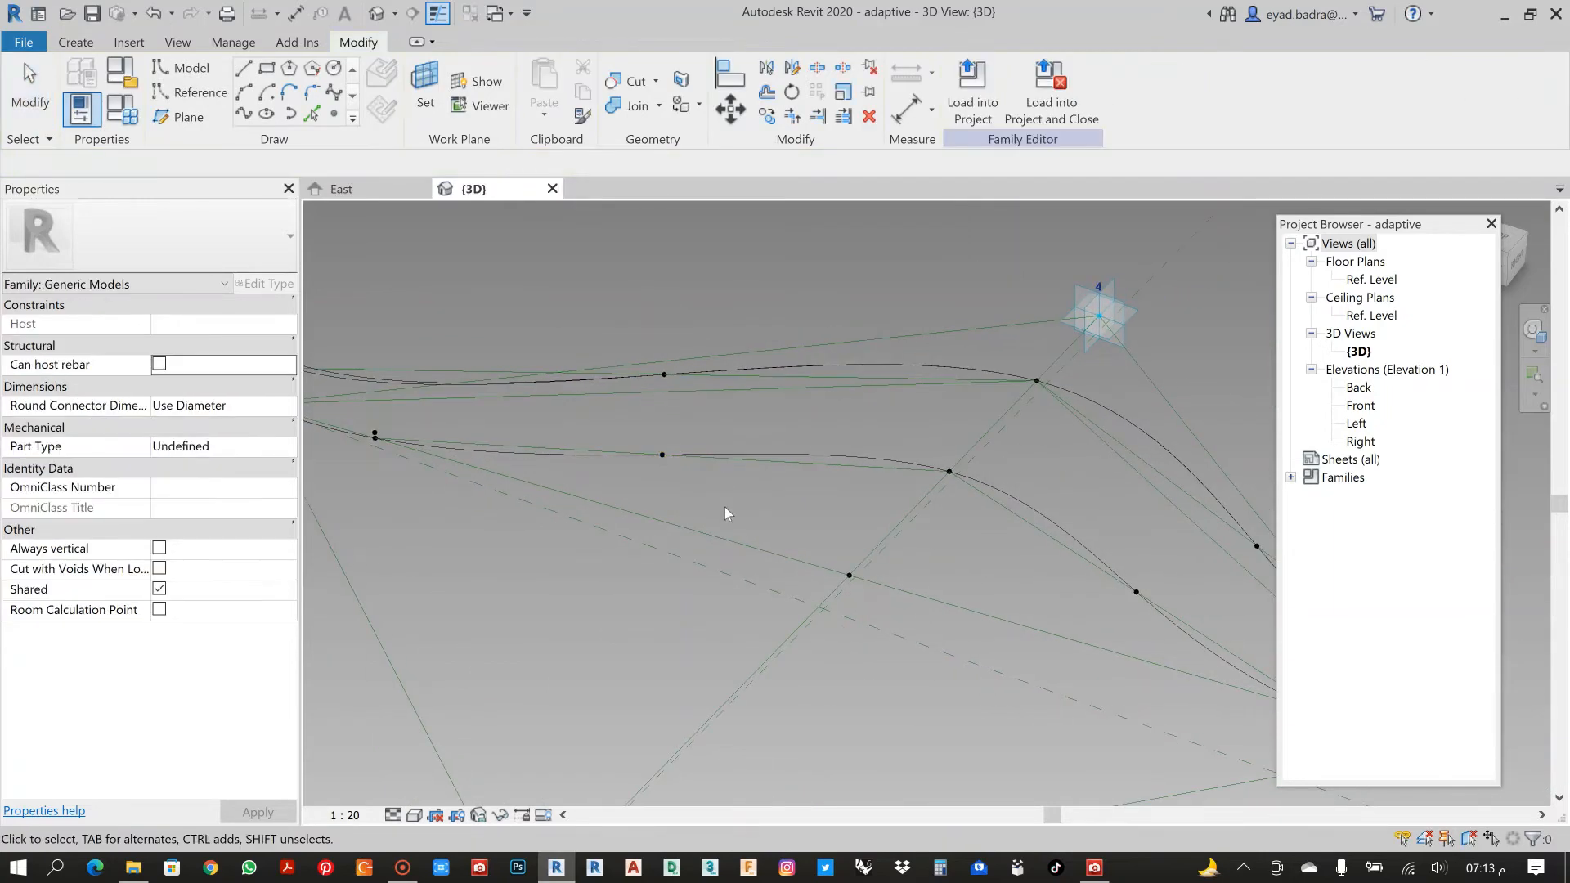
pyautogui.moveTo(725, 513); pyautogui.dragTo(764, 519, button='middle')
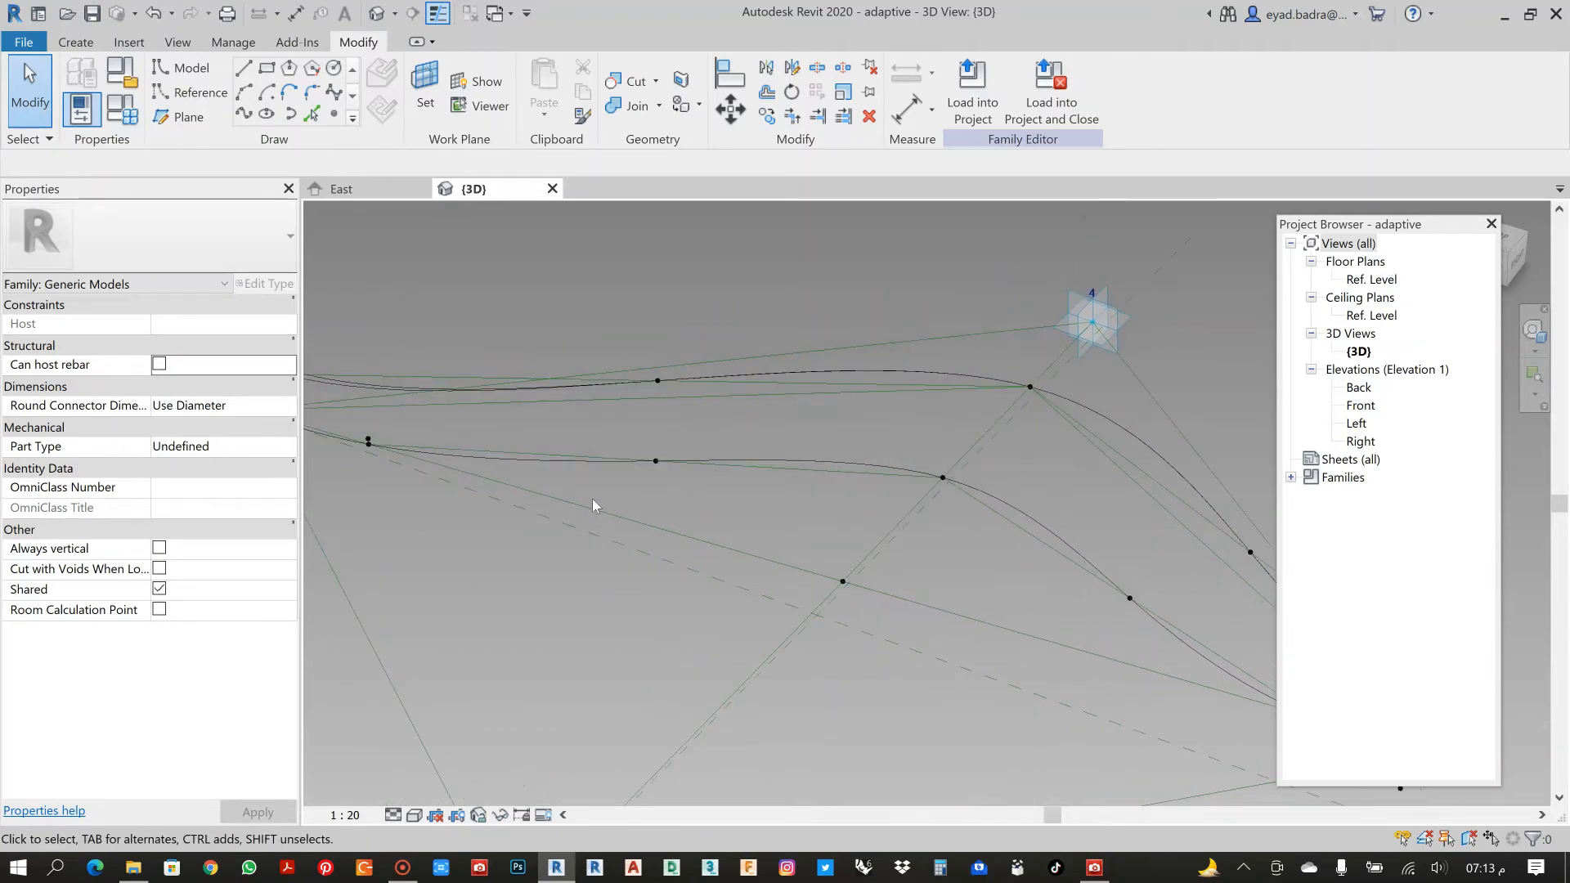
# Set the formula of the family parameter OFFBREV to OFFAREV*3 and apply it.
pyautogui.click(123, 109)
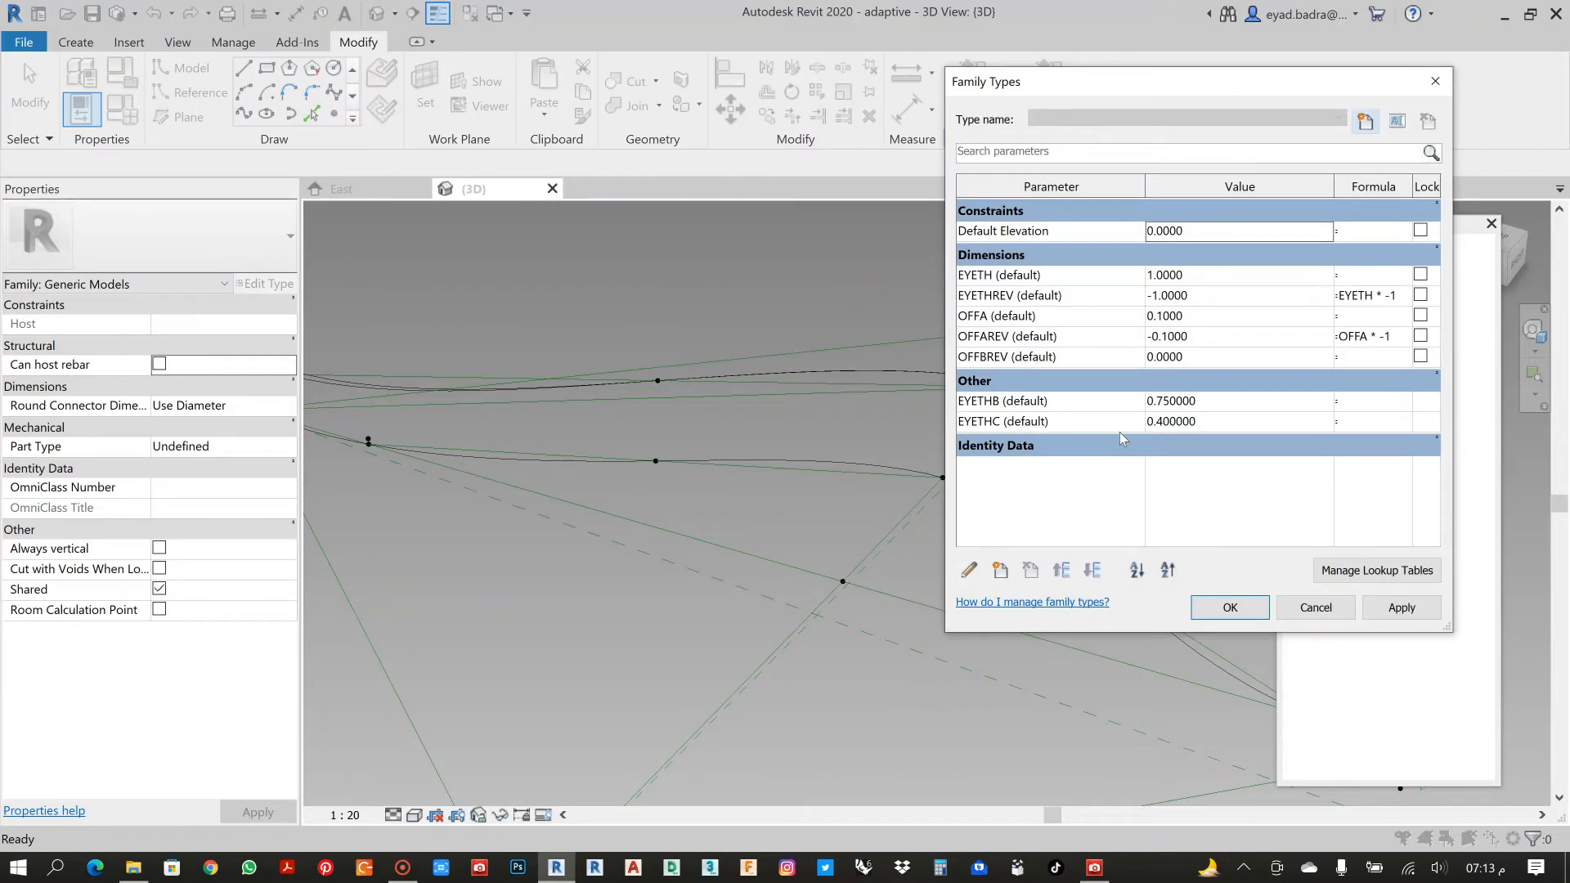
pyautogui.click(1341, 357)
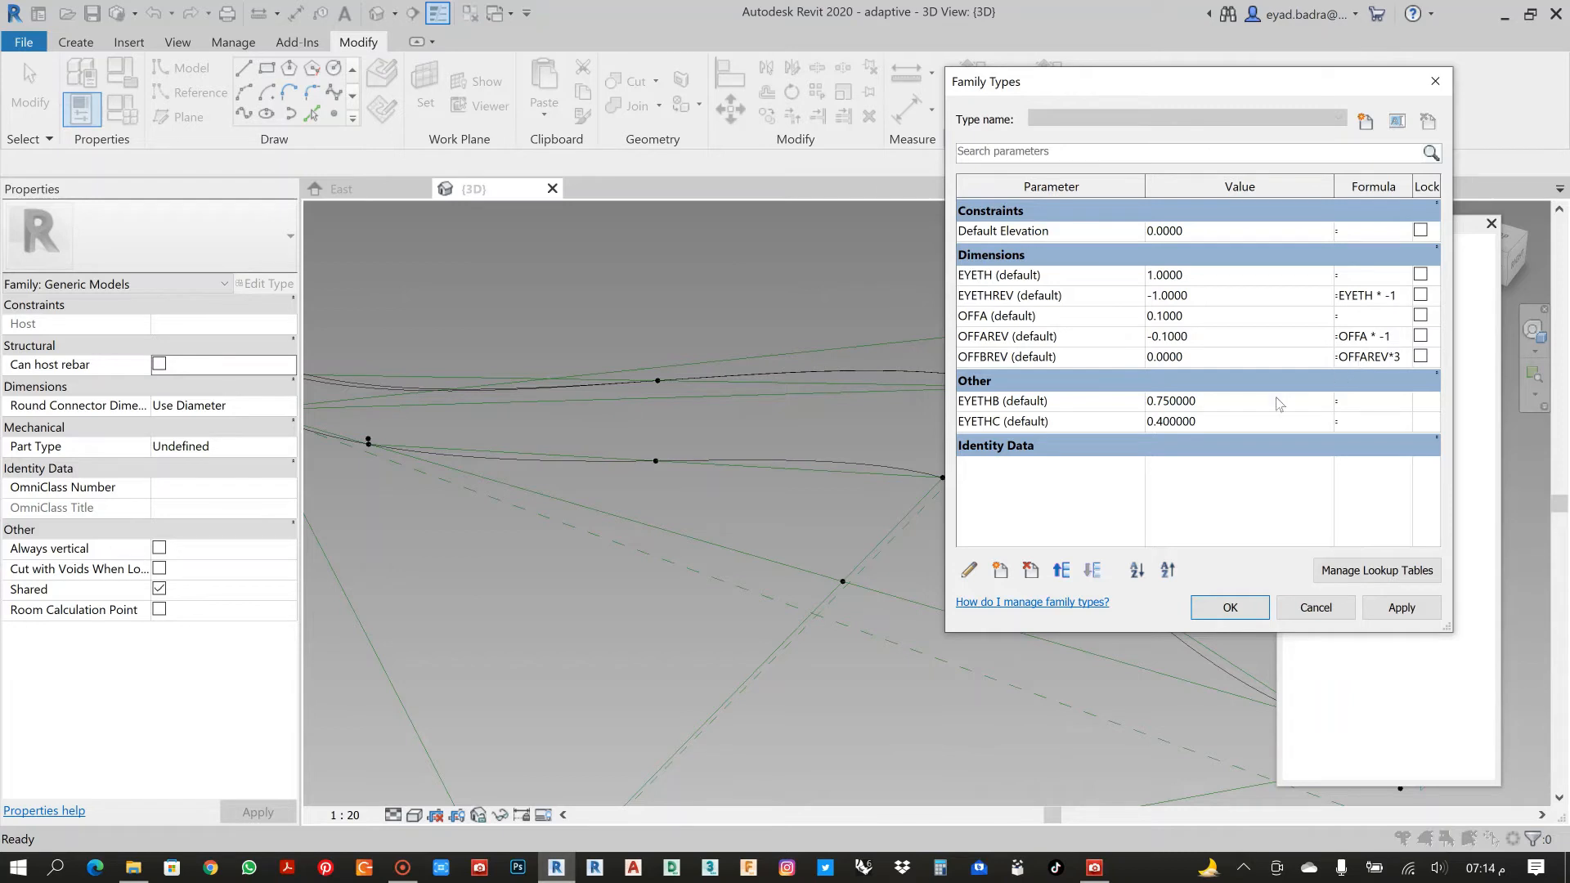
pyautogui.click(1196, 401)
pyautogui.click(1402, 608)
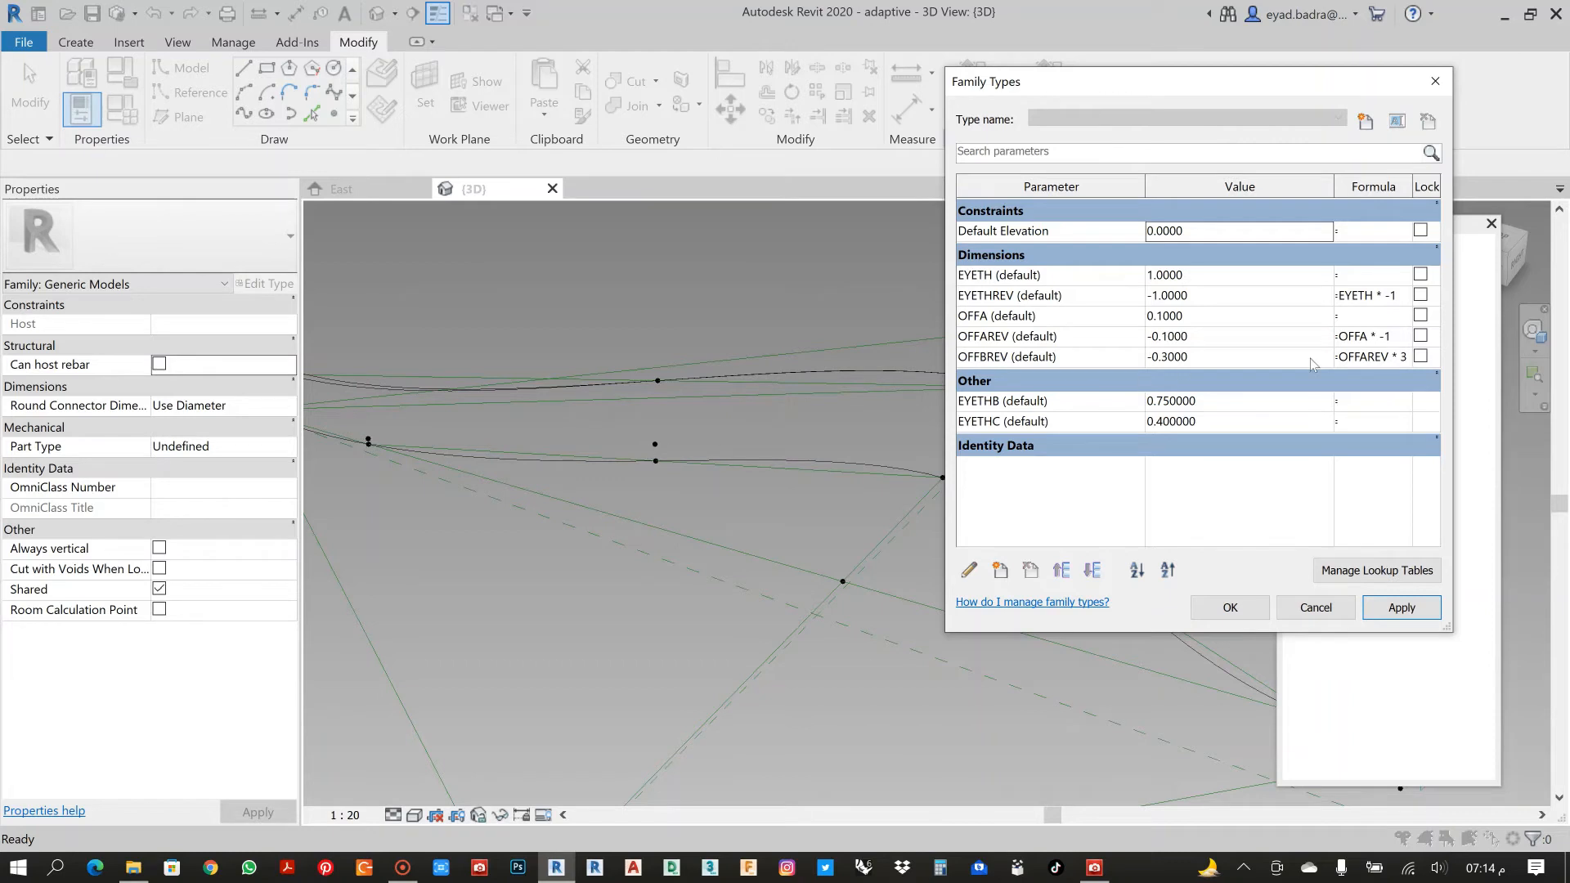
# Change the multiplier in OFFBREV's formula to 5, making it OFFAREV * 5, and accept the family types.
pyautogui.click(1401, 357)
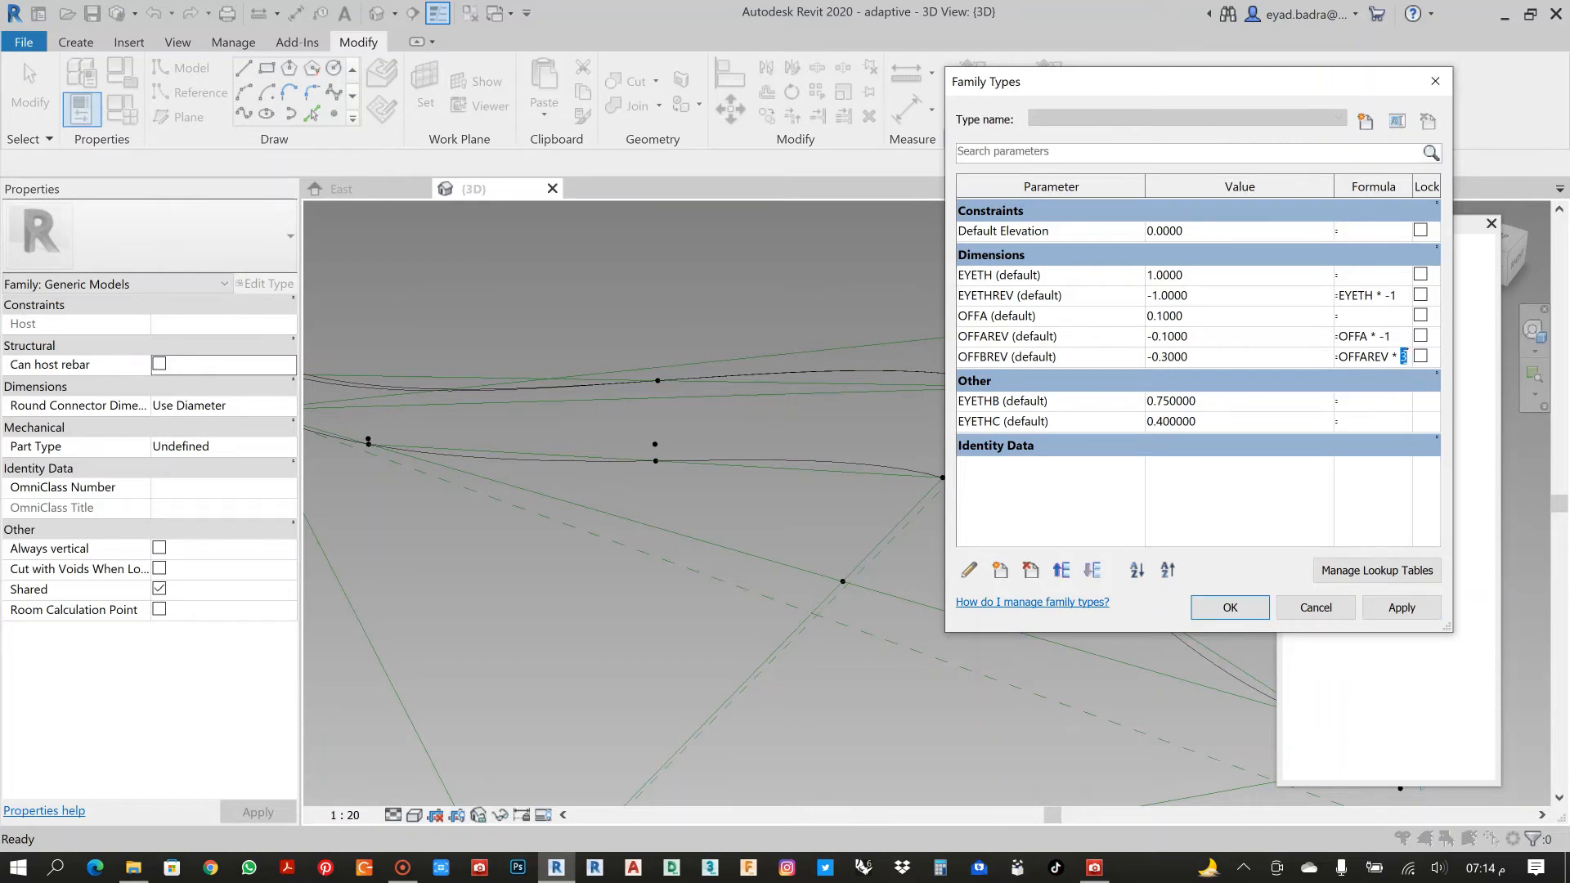
pyautogui.click(1382, 614)
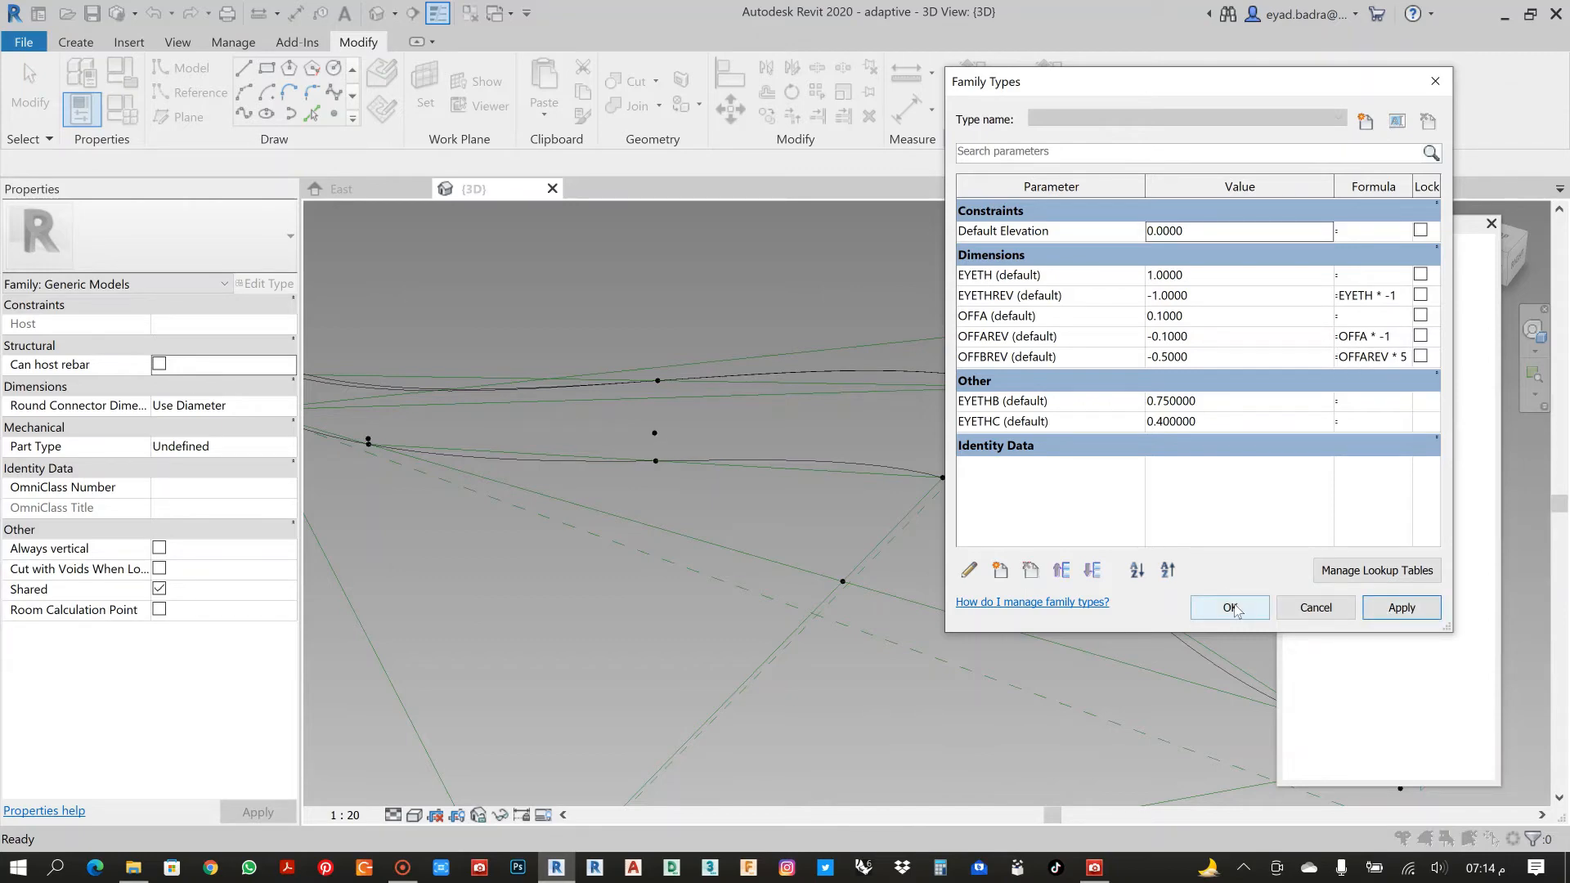
pyautogui.click(1230, 608)
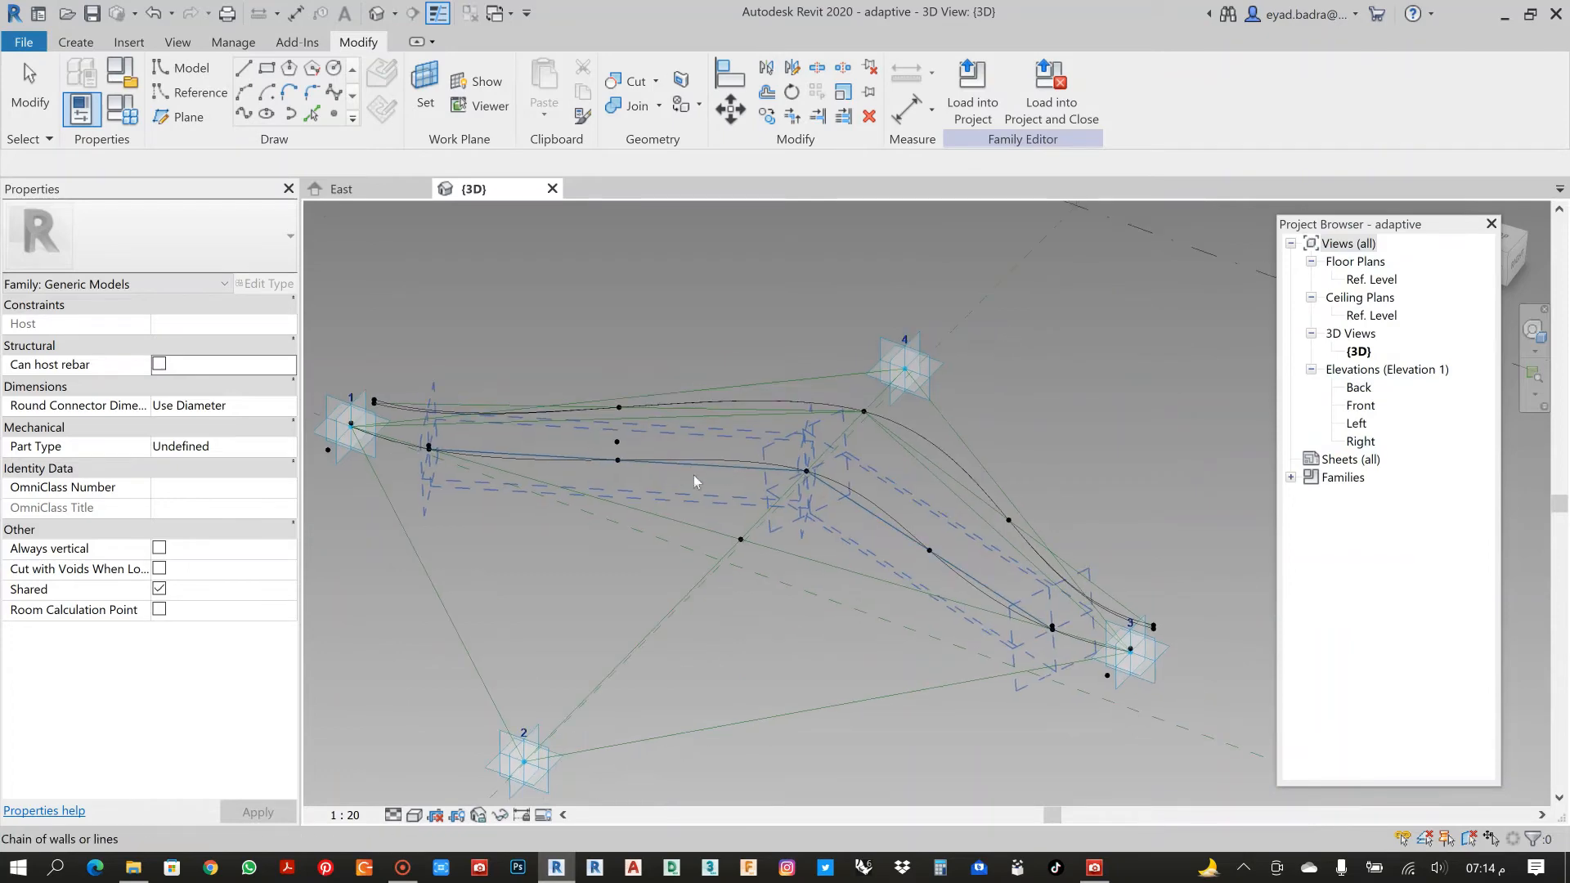
# Place a reference point on the lower curve's point midway between its peak and its end near adaptive point 3, using that point's work plane.
pyautogui.moveTo(674, 497); pyautogui.dragTo(646, 497, button='middle')
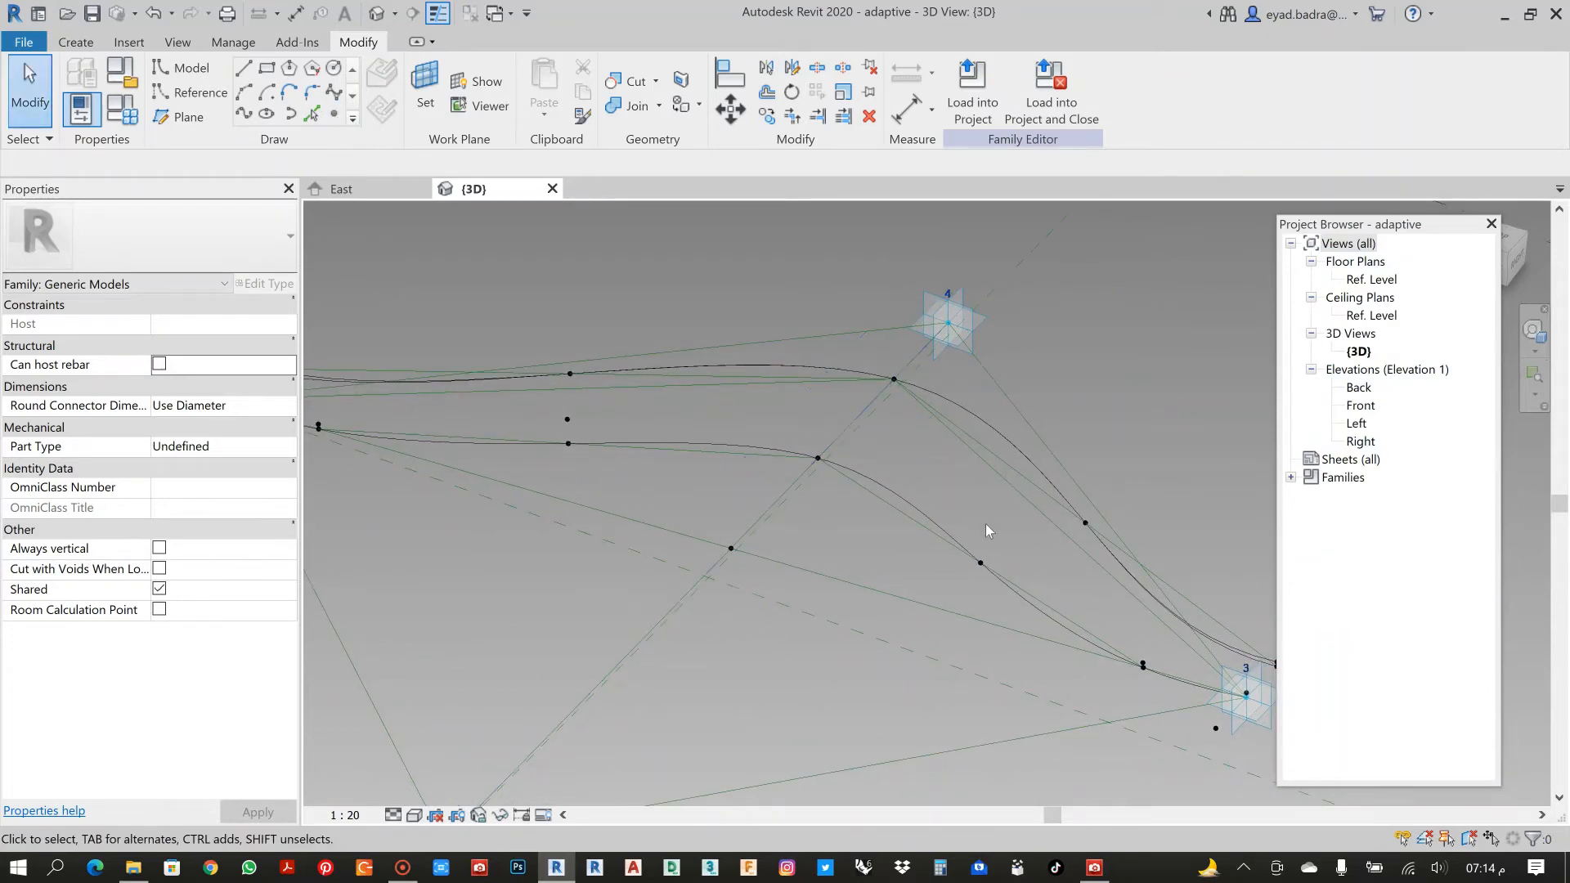
pyautogui.moveTo(986, 531); pyautogui.dragTo(953, 481, button='middle')
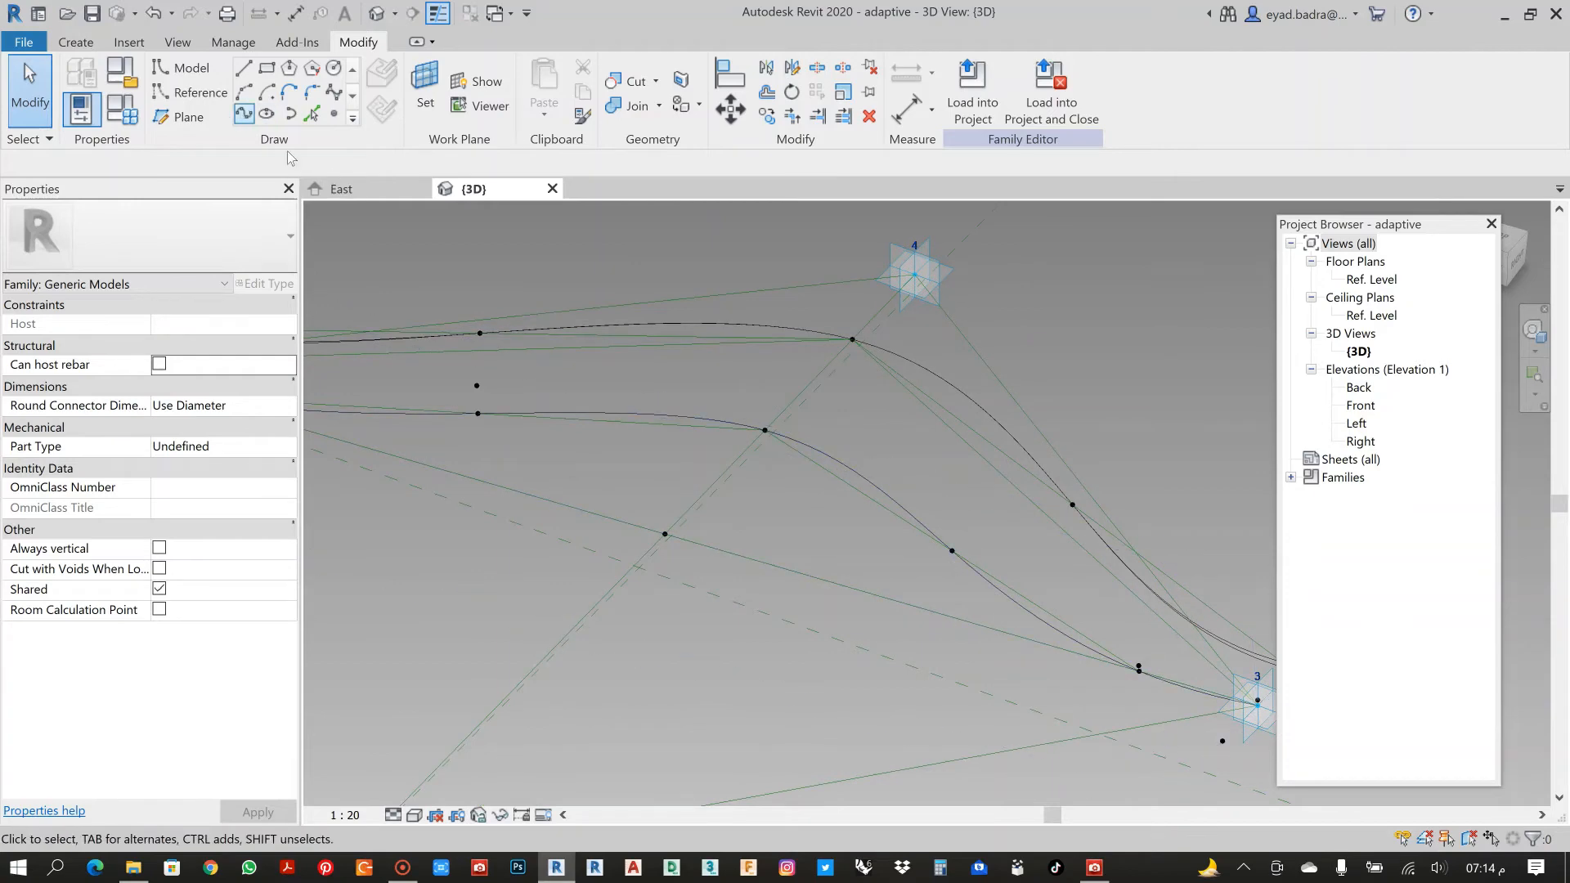
pyautogui.click(334, 114)
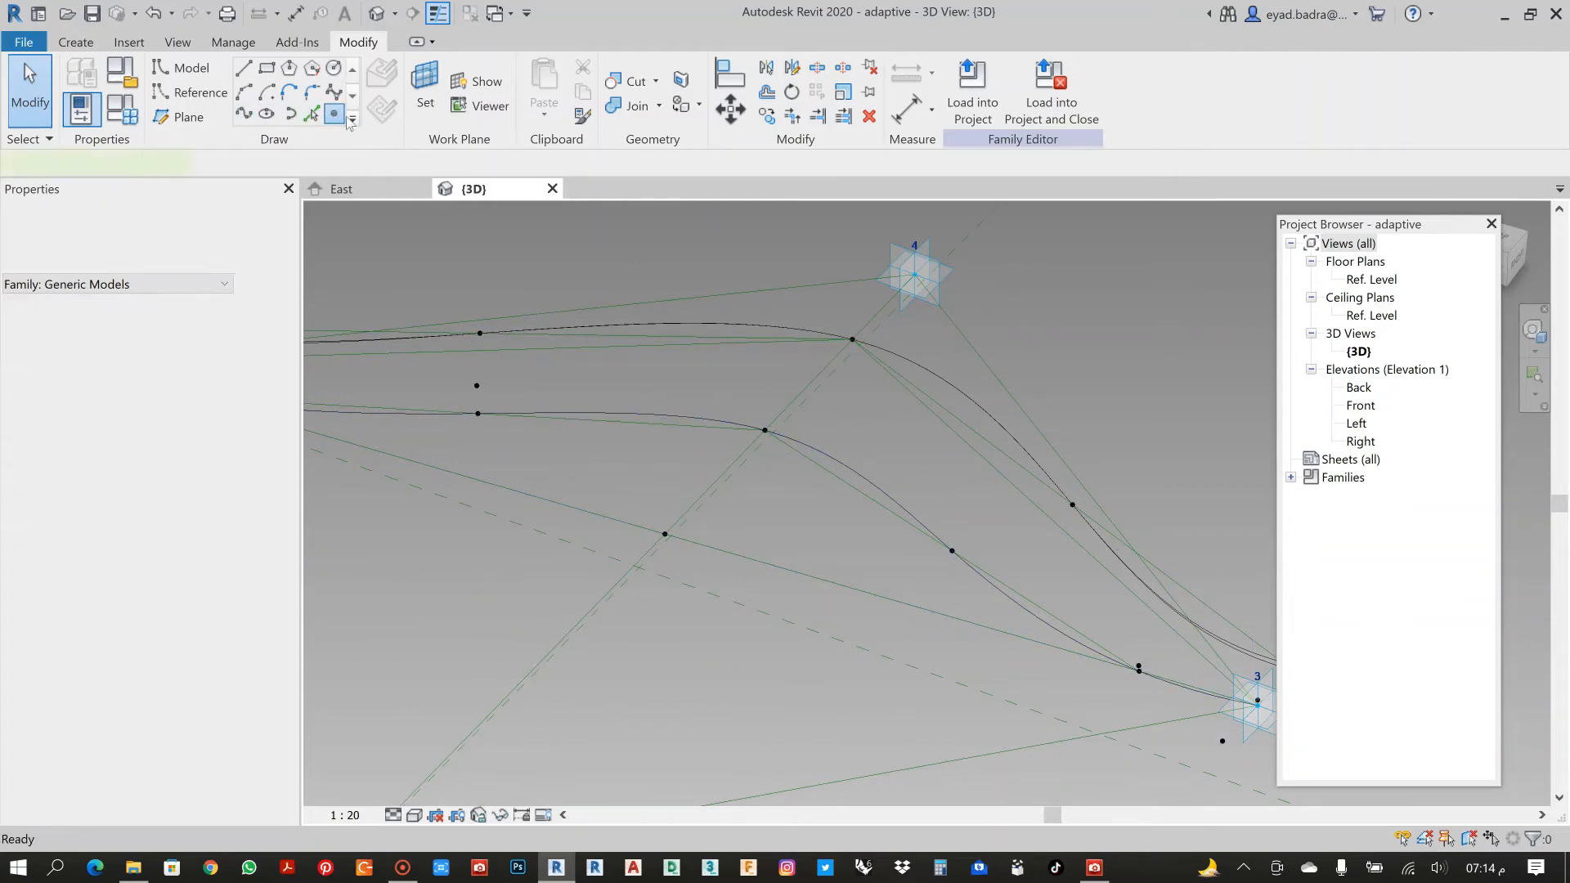
pyautogui.click(425, 92)
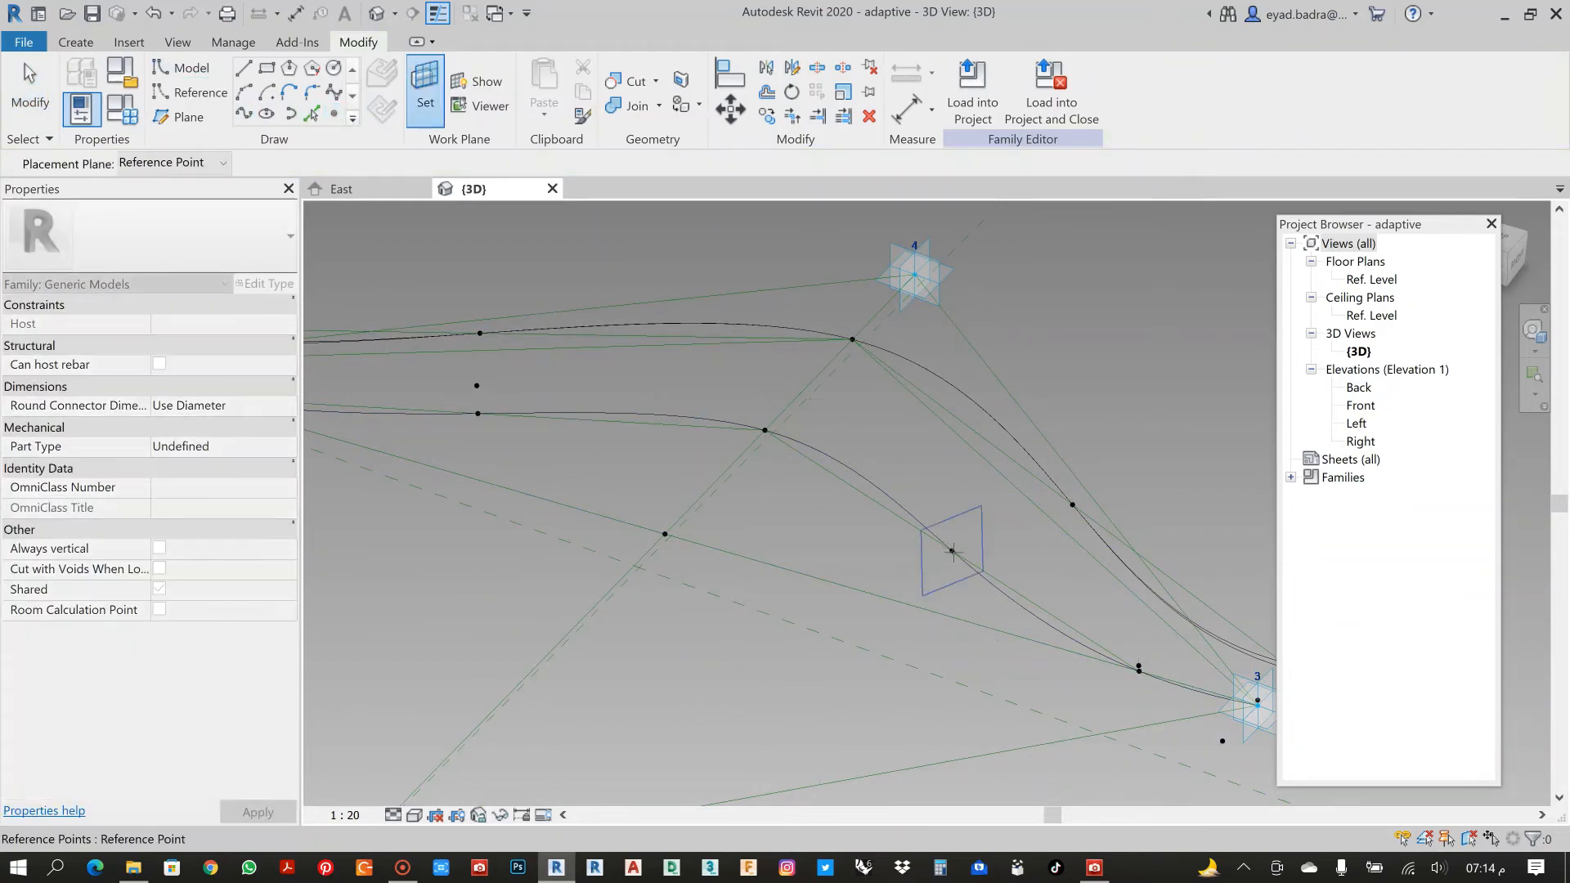
pyautogui.click(952, 550)
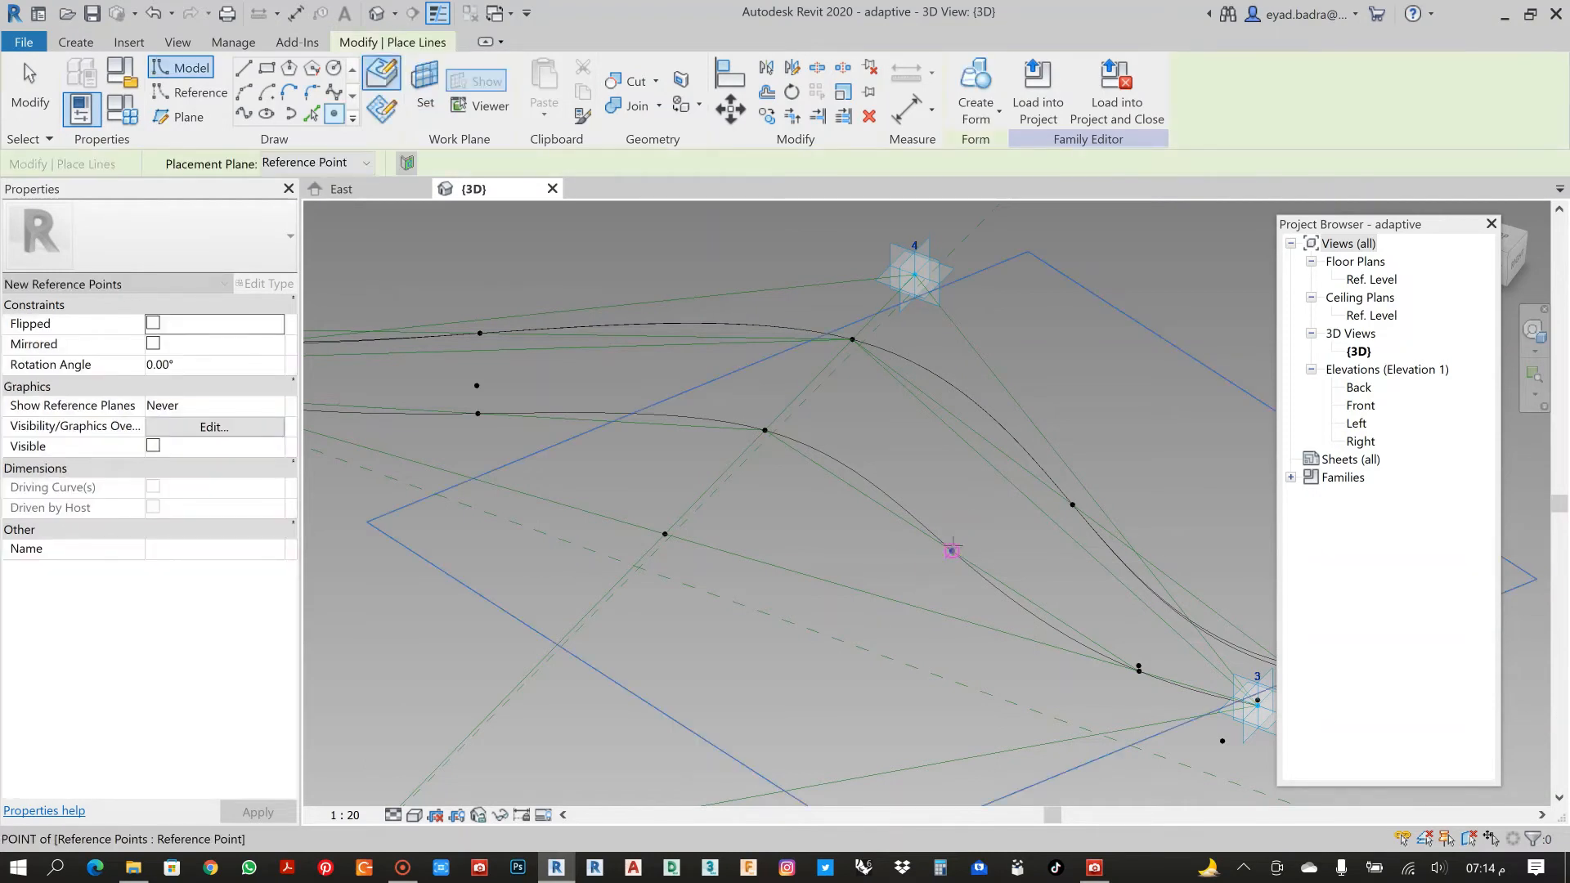
pyautogui.click(951, 548)
pyautogui.click(859, 503)
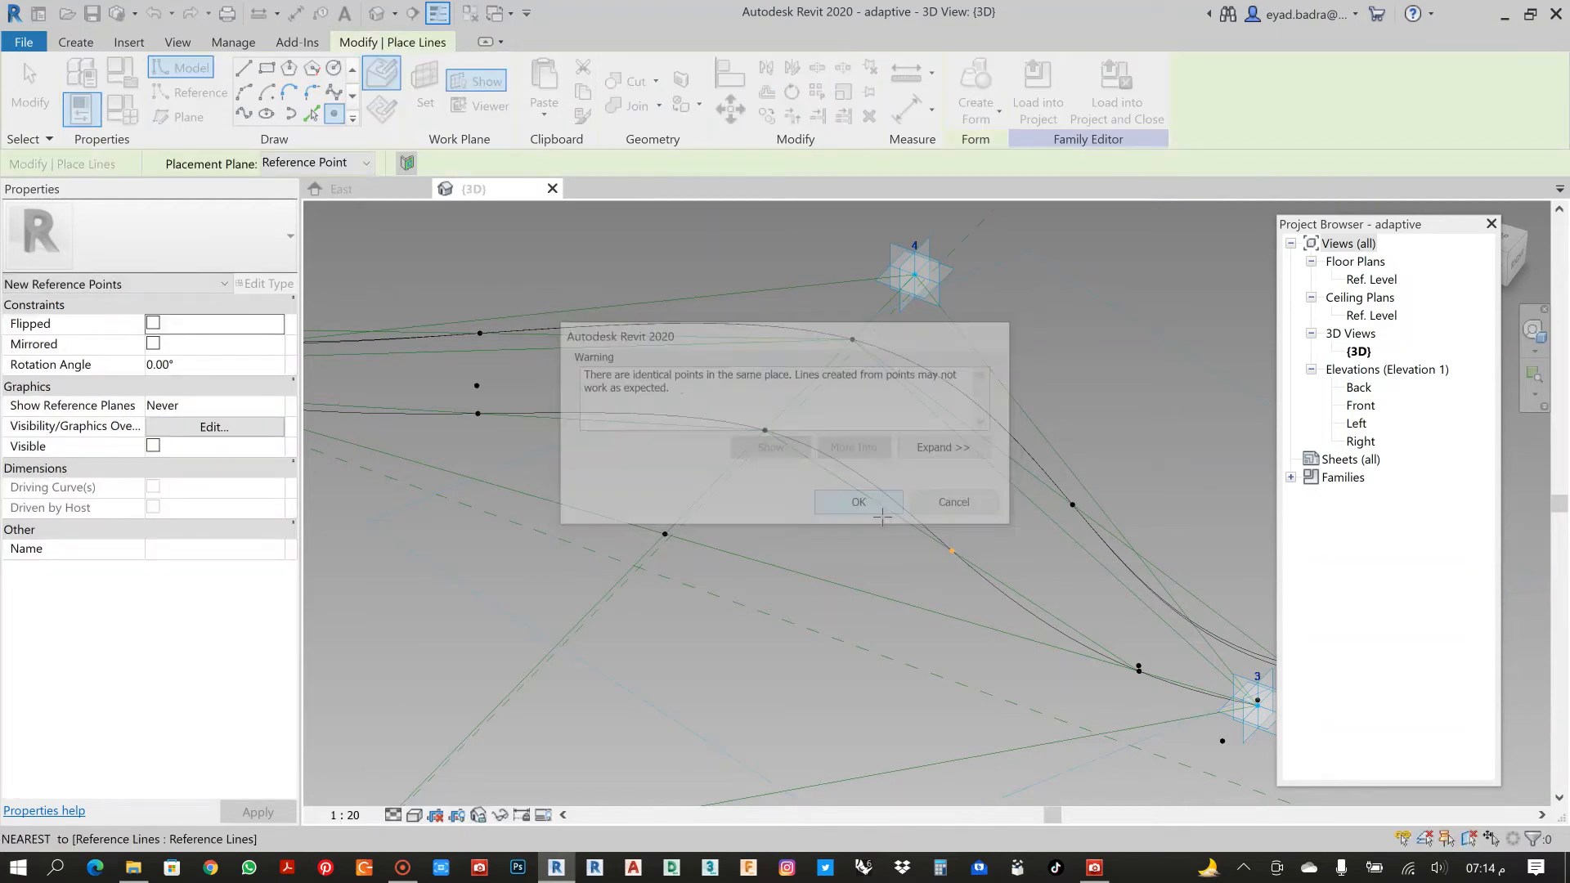
pyautogui.press('Escape')
pyautogui.press('Escape')
# Associate the offset of the new point between the lower curve's peak and adaptive point 3 with the OFFBREV parameter.
pyautogui.click(952, 551)
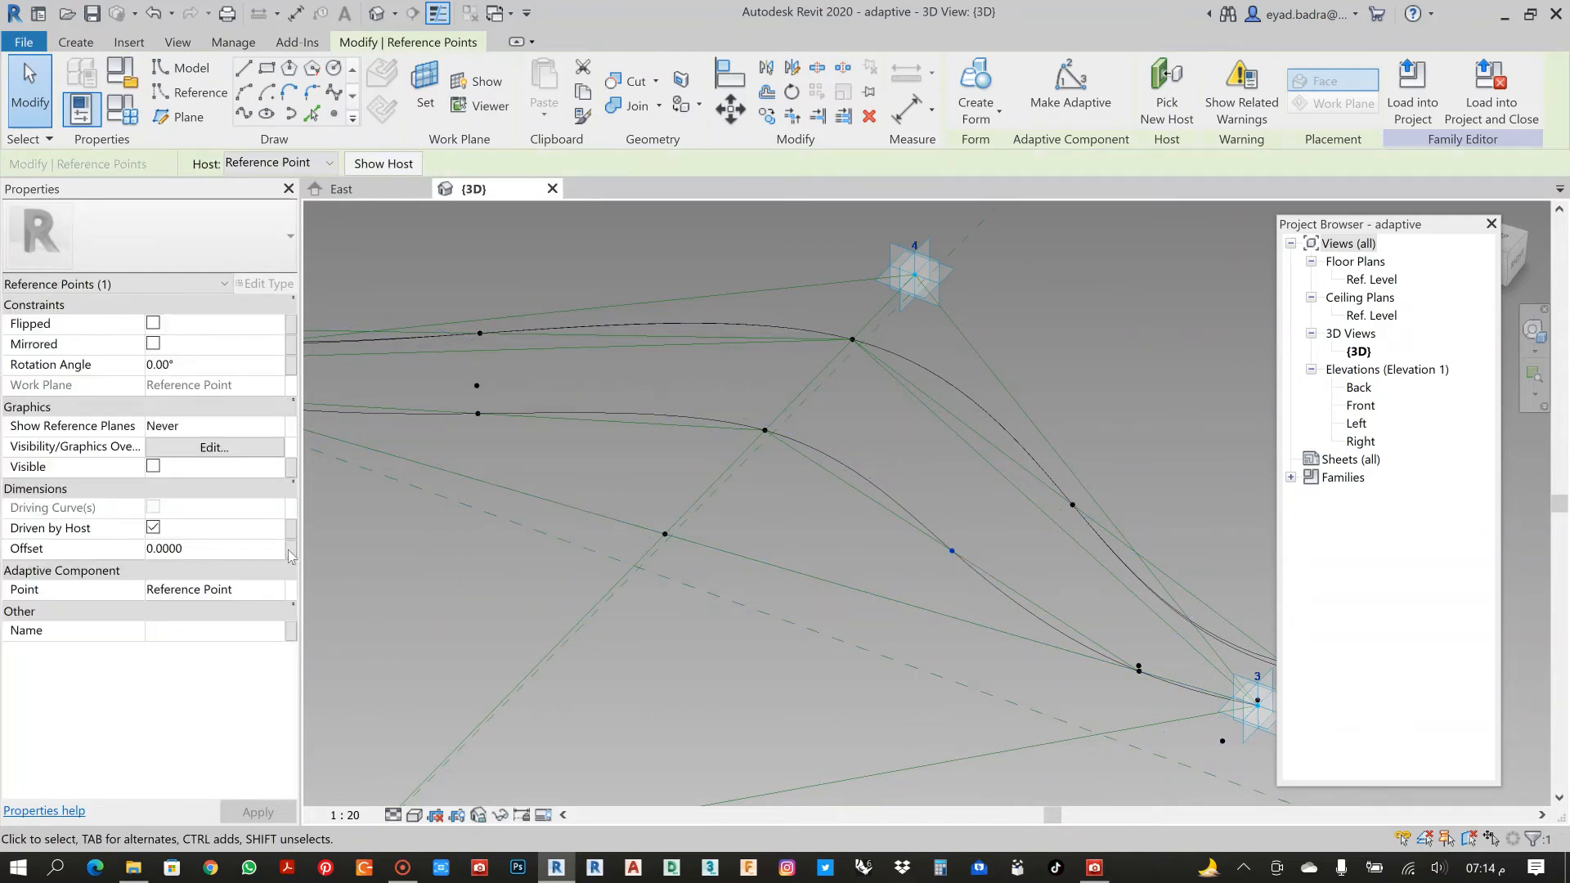
pyautogui.click(292, 549)
pyautogui.click(657, 440)
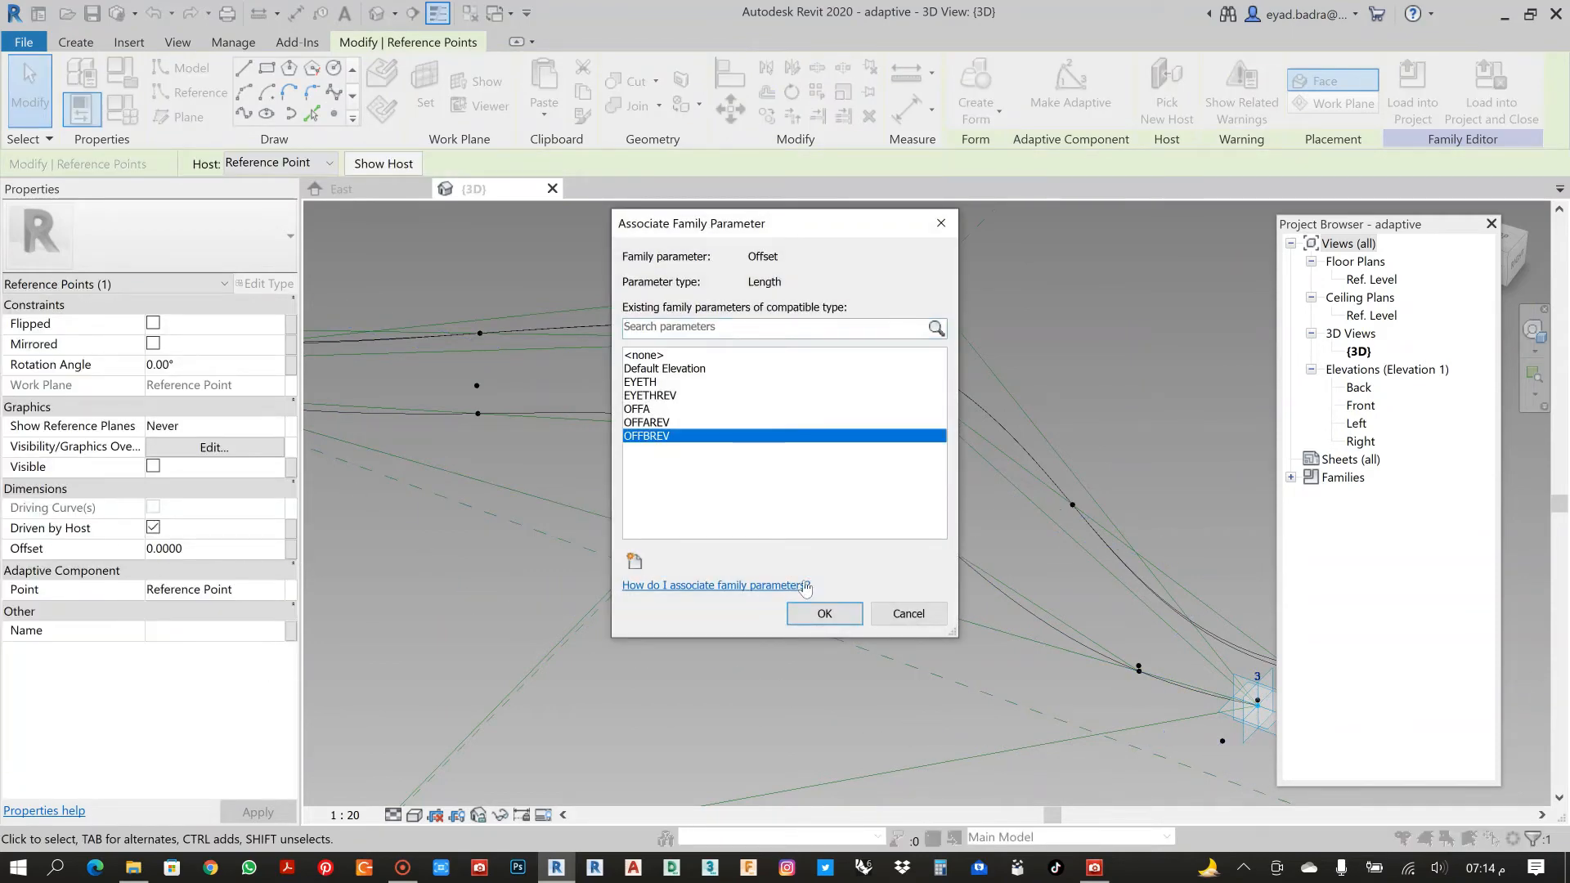
pyautogui.click(825, 613)
pyautogui.click(839, 423)
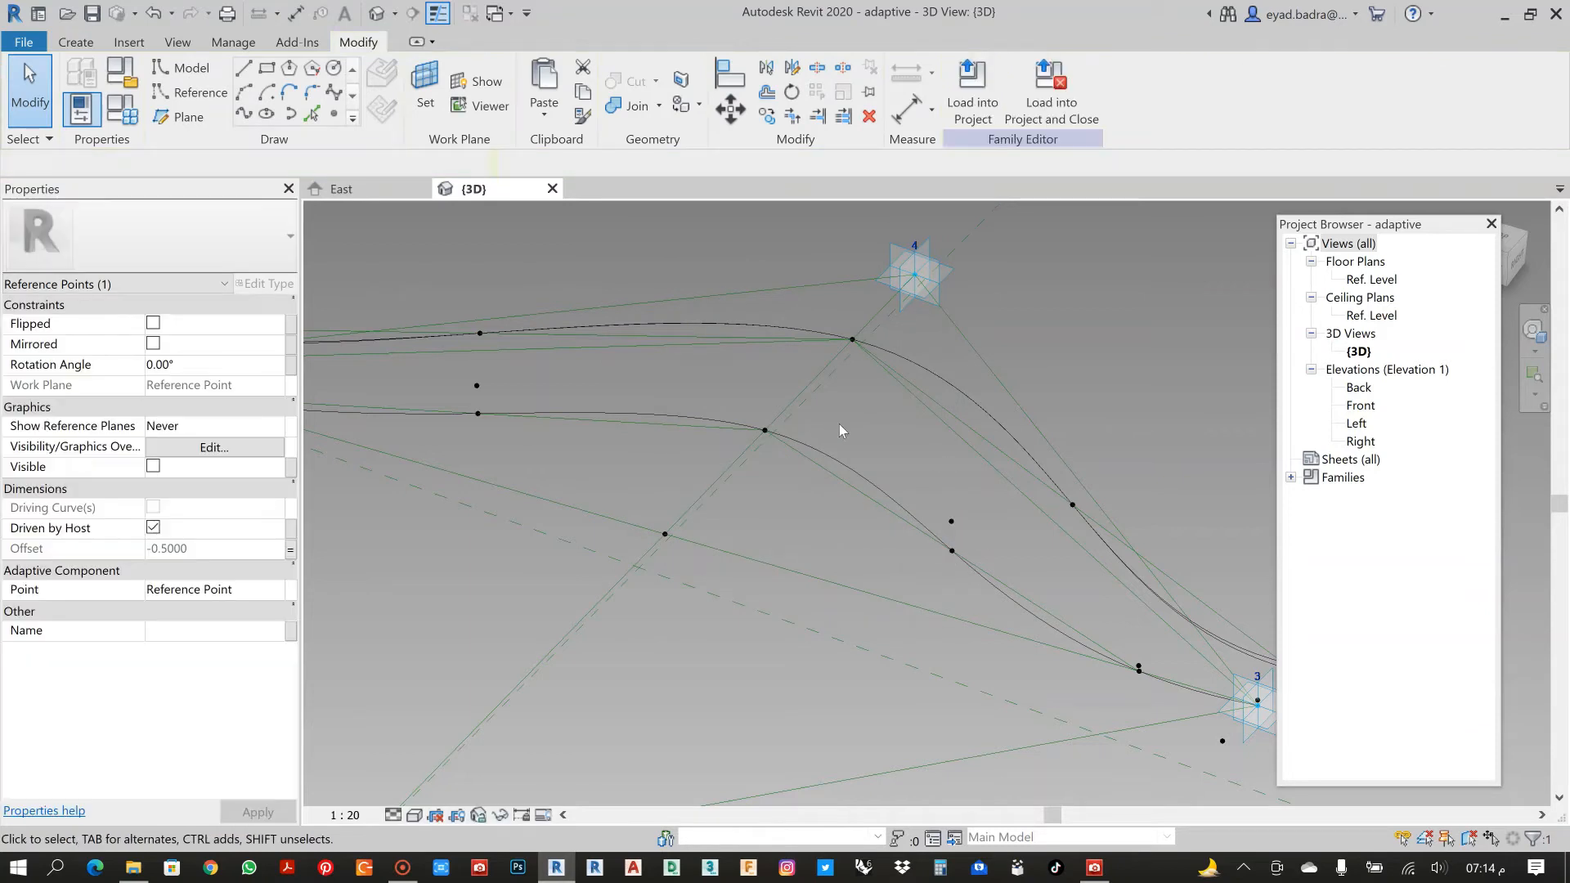
# Place a reference point on the lower curve's peak point, using that point's own plane as the work plane.
pyautogui.moveTo(903, 434); pyautogui.dragTo(925, 449, button='middle')
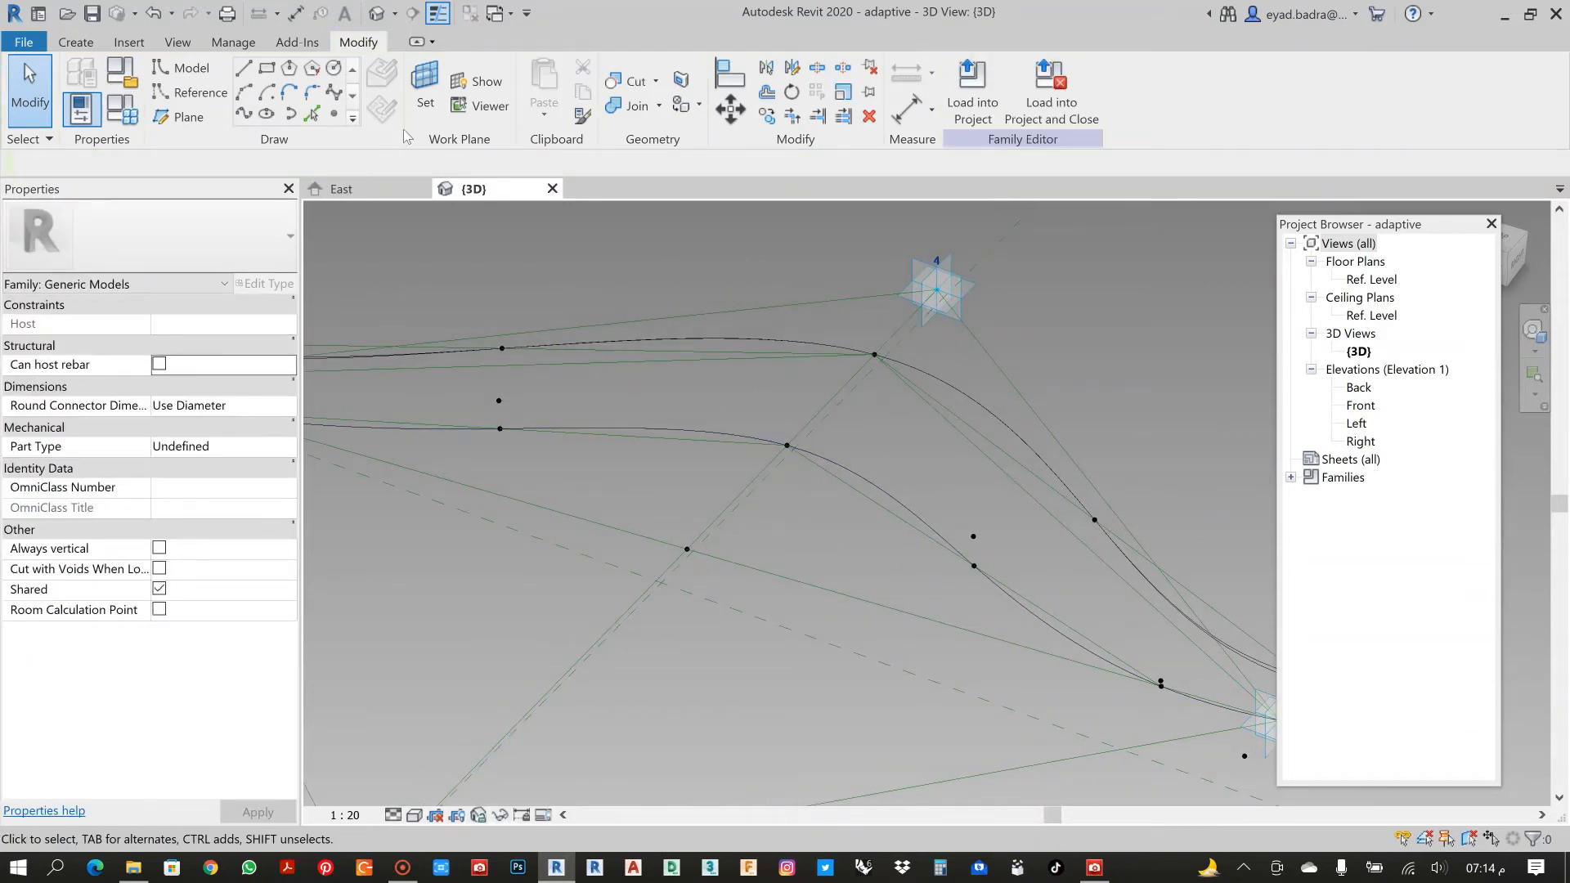
pyautogui.click(423, 94)
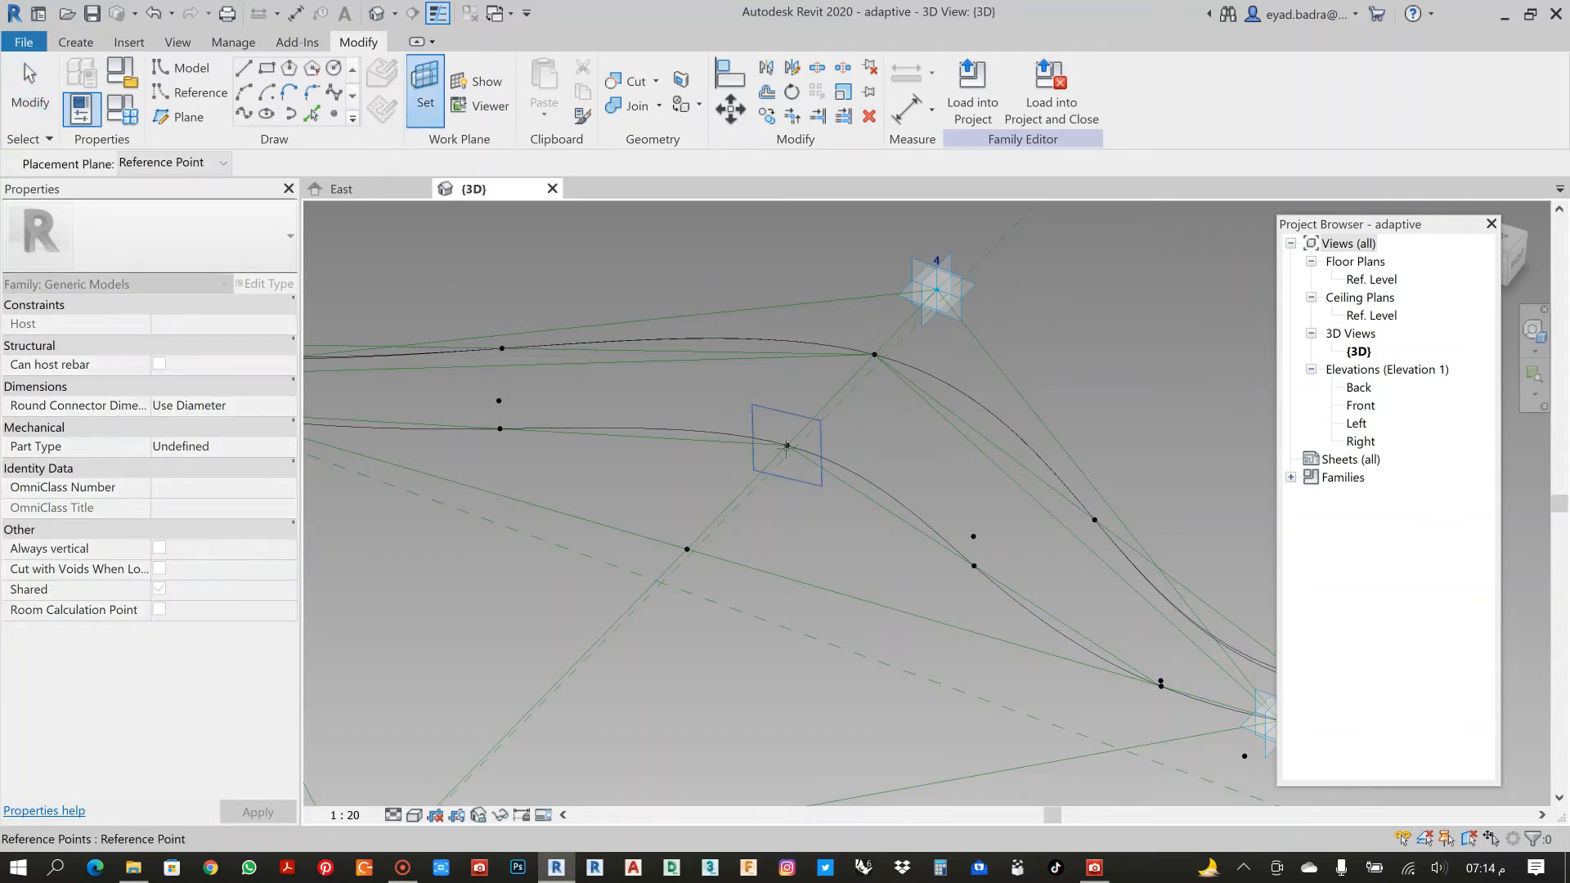
pyautogui.press('Tab')
pyautogui.click(787, 446)
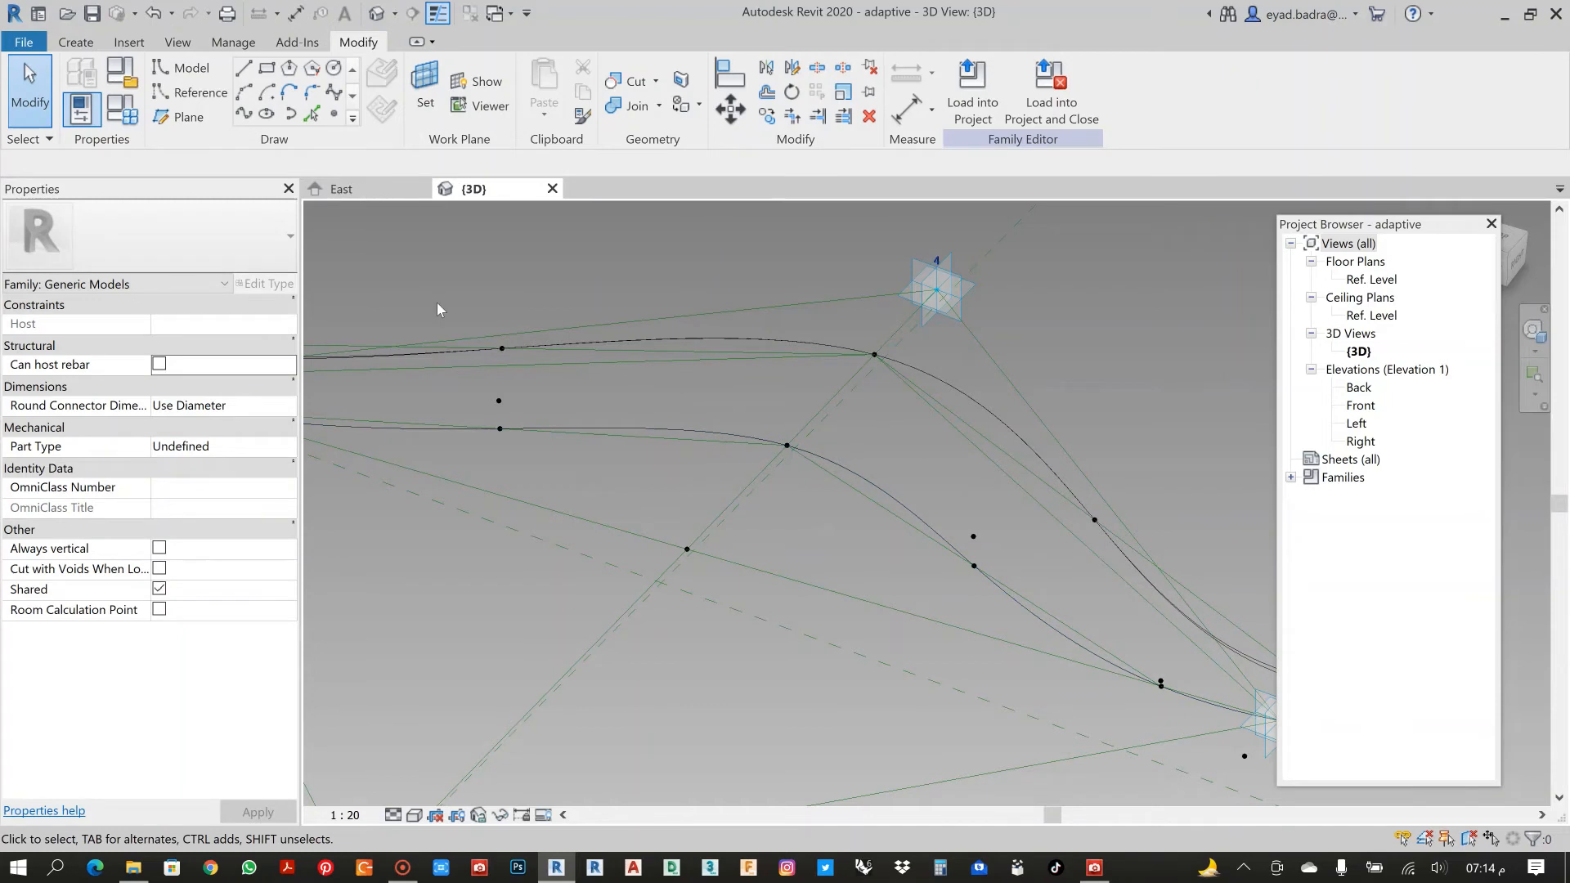
pyautogui.click(333, 114)
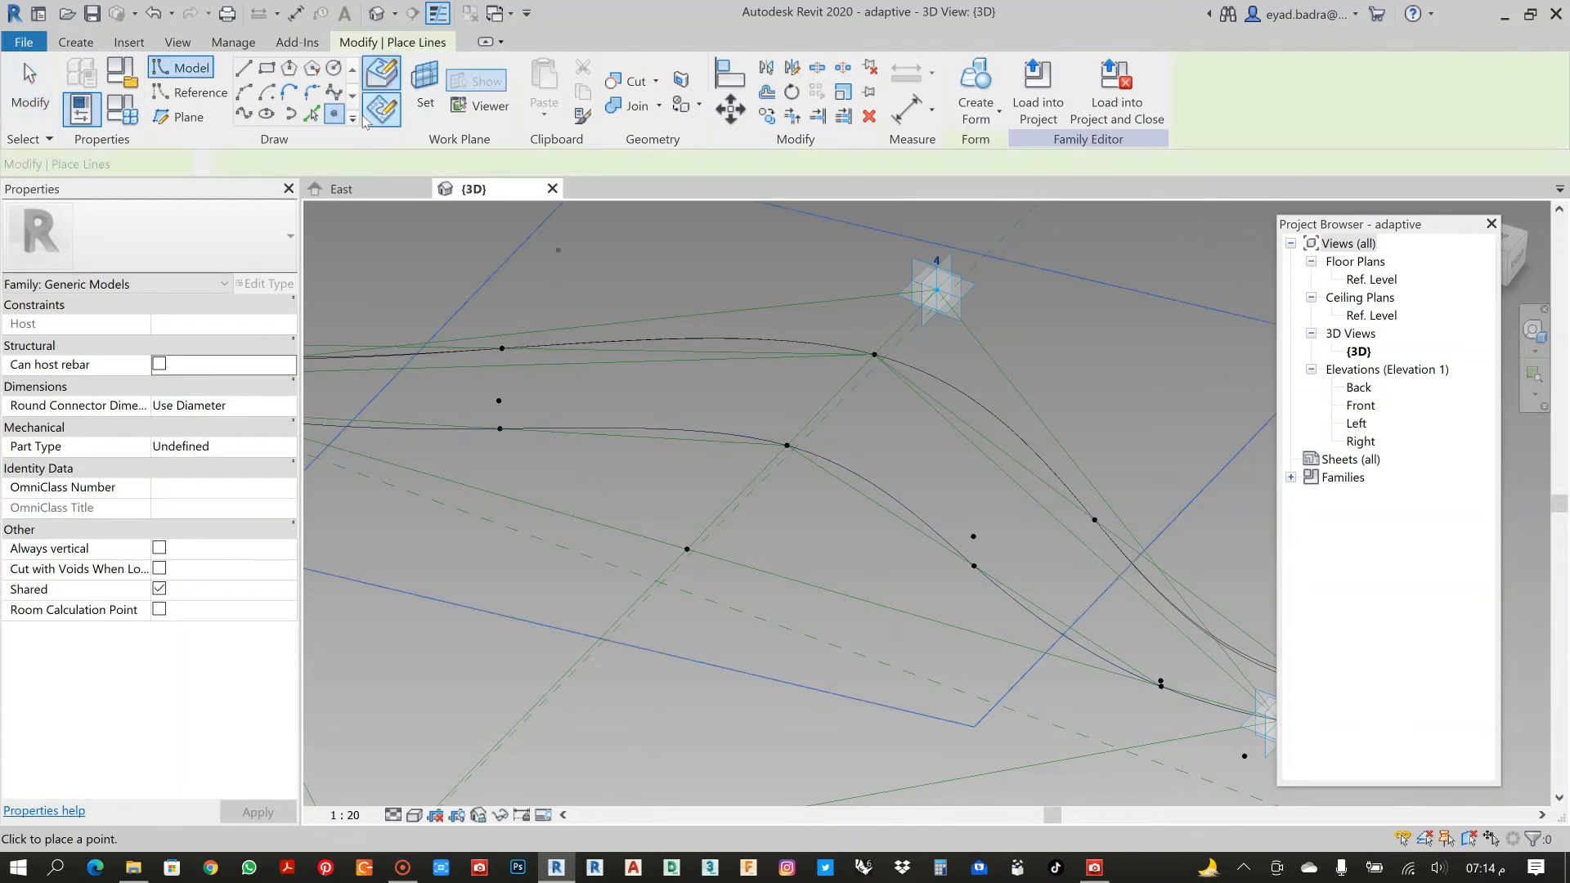
pyautogui.click(786, 446)
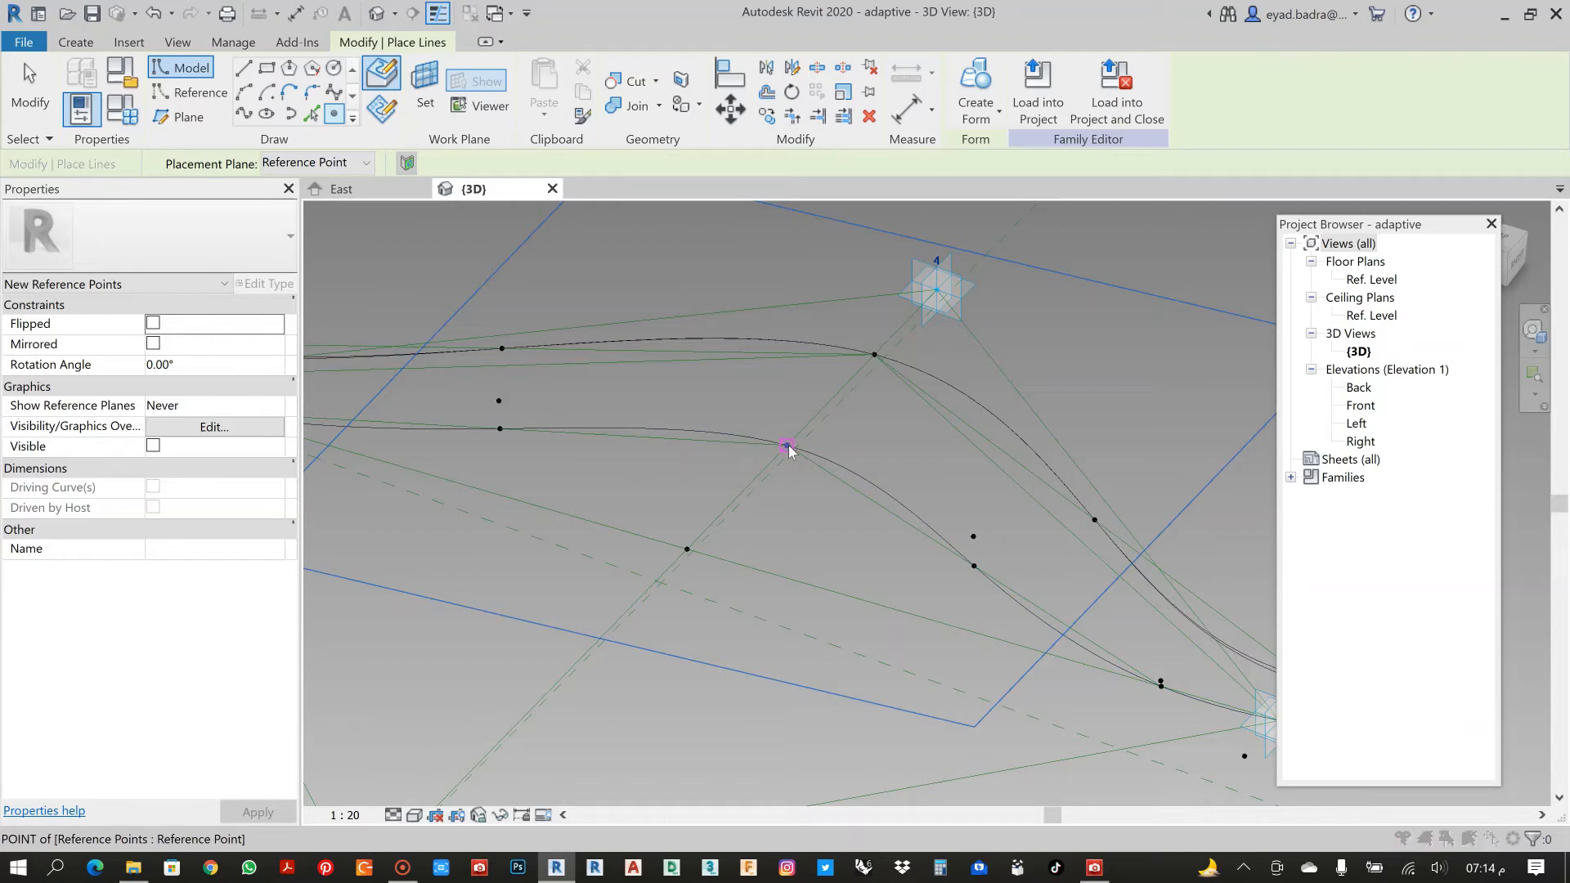
pyautogui.click(878, 512)
pyautogui.press('Escape')
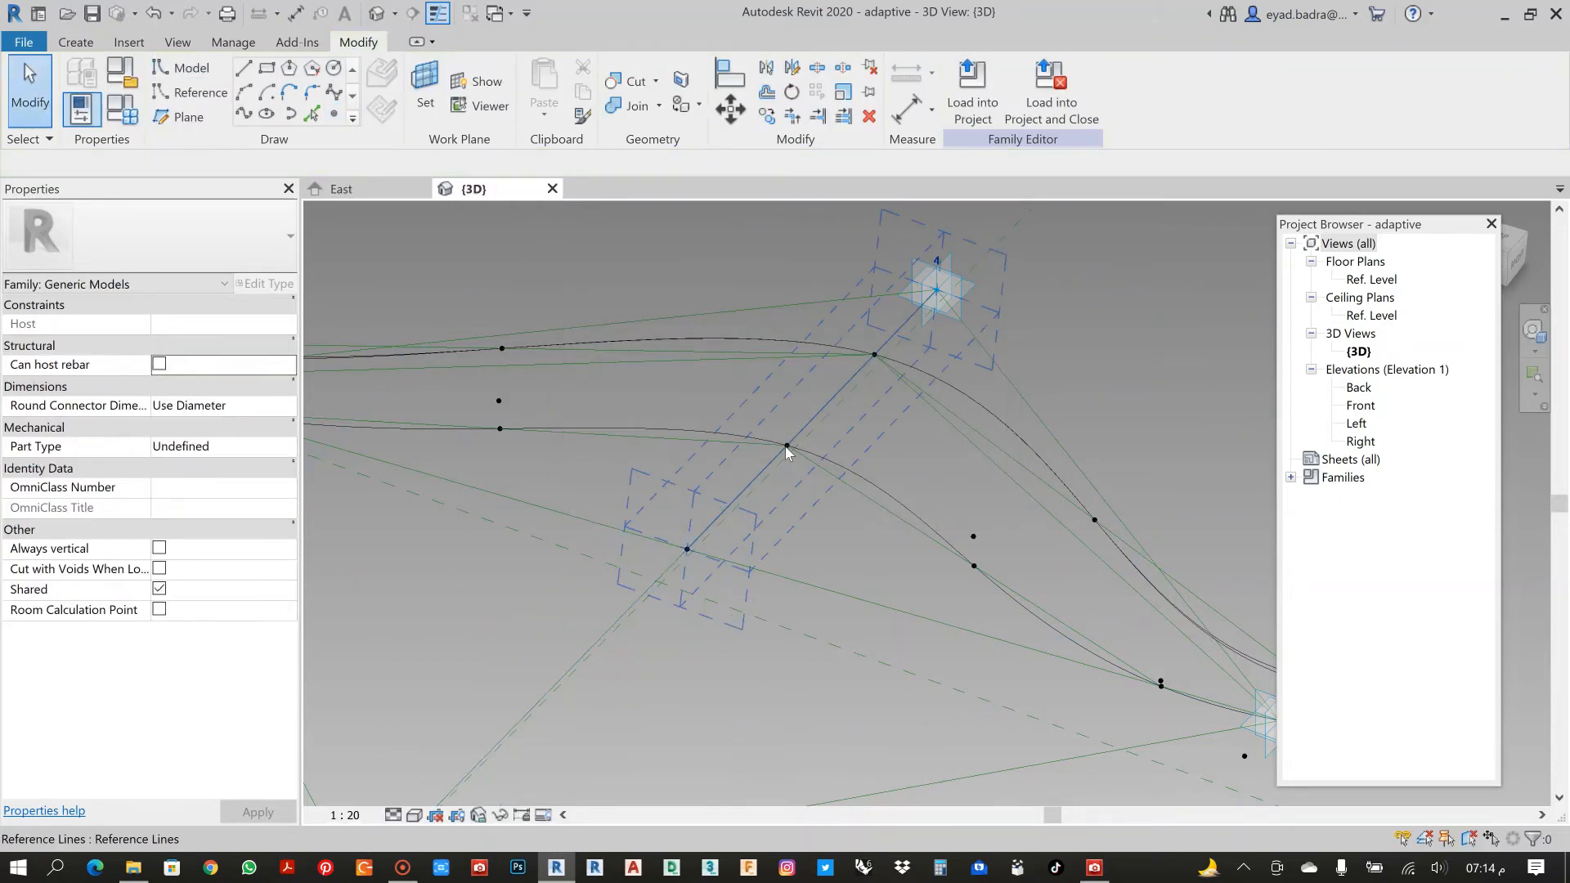
# Associate the offset of the new reference point at the lower curve's peak with a new instance parameter OFFC.
pyautogui.click(787, 446)
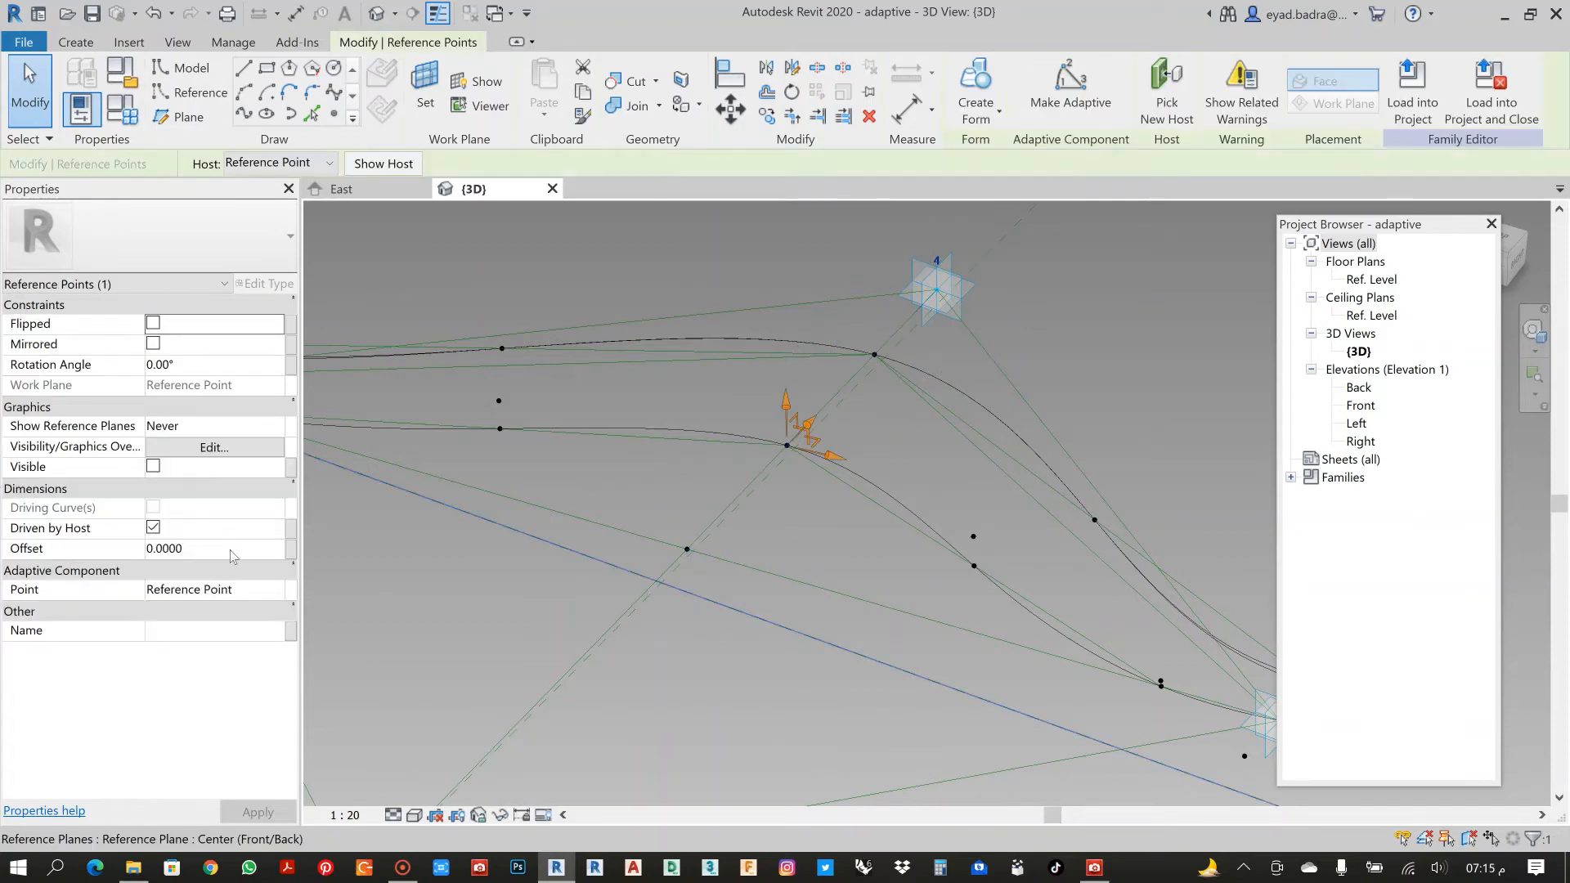
pyautogui.click(292, 551)
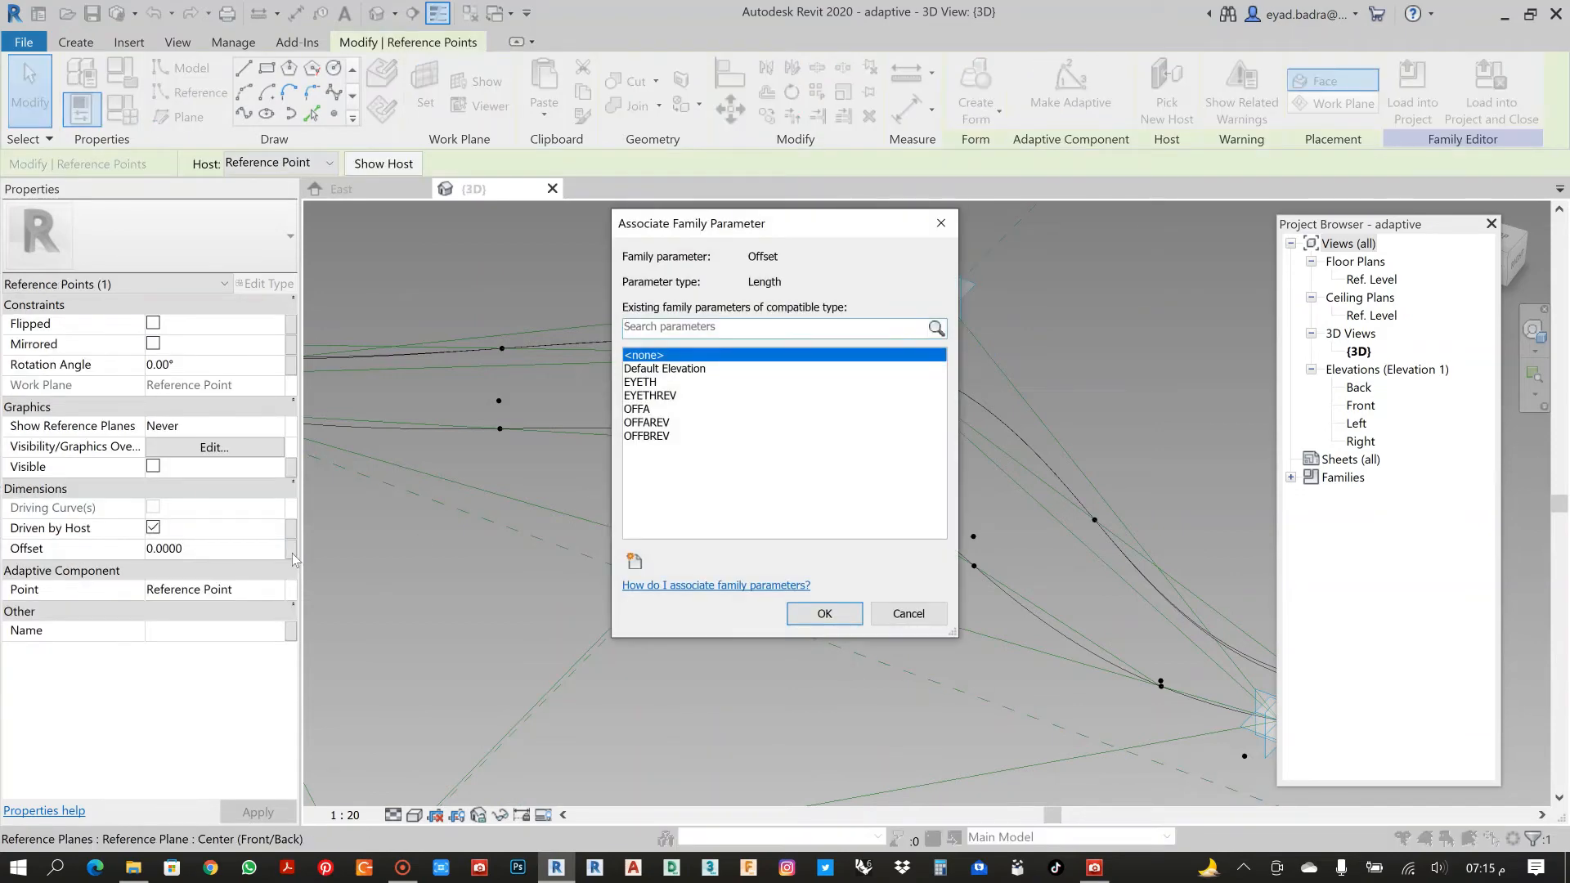
pyautogui.click(634, 561)
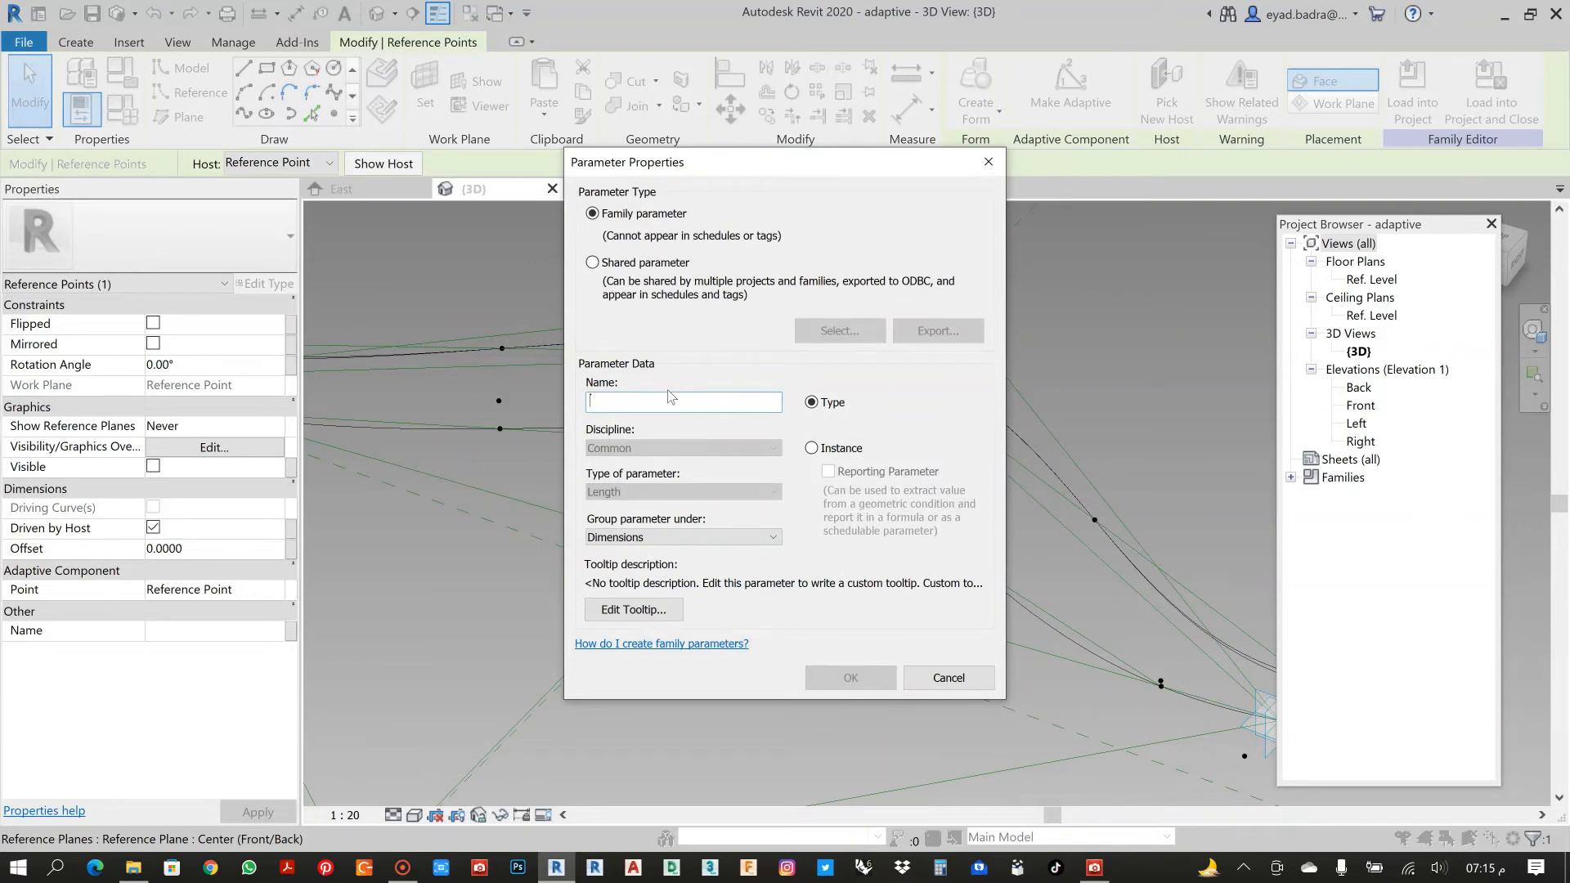
pyautogui.write('OFFC')
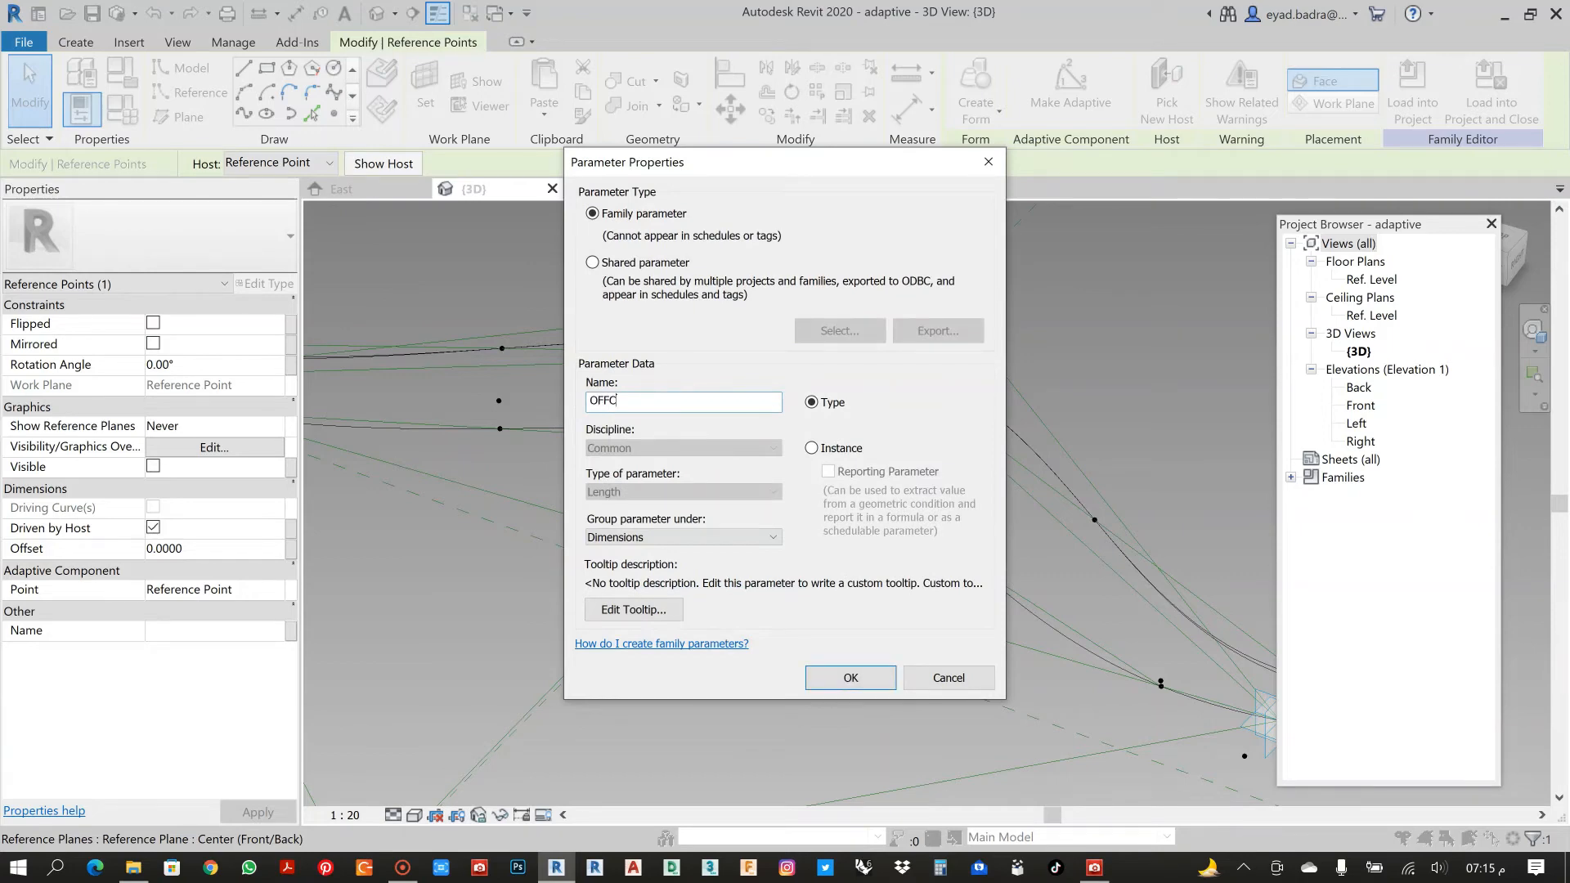
pyautogui.click(851, 678)
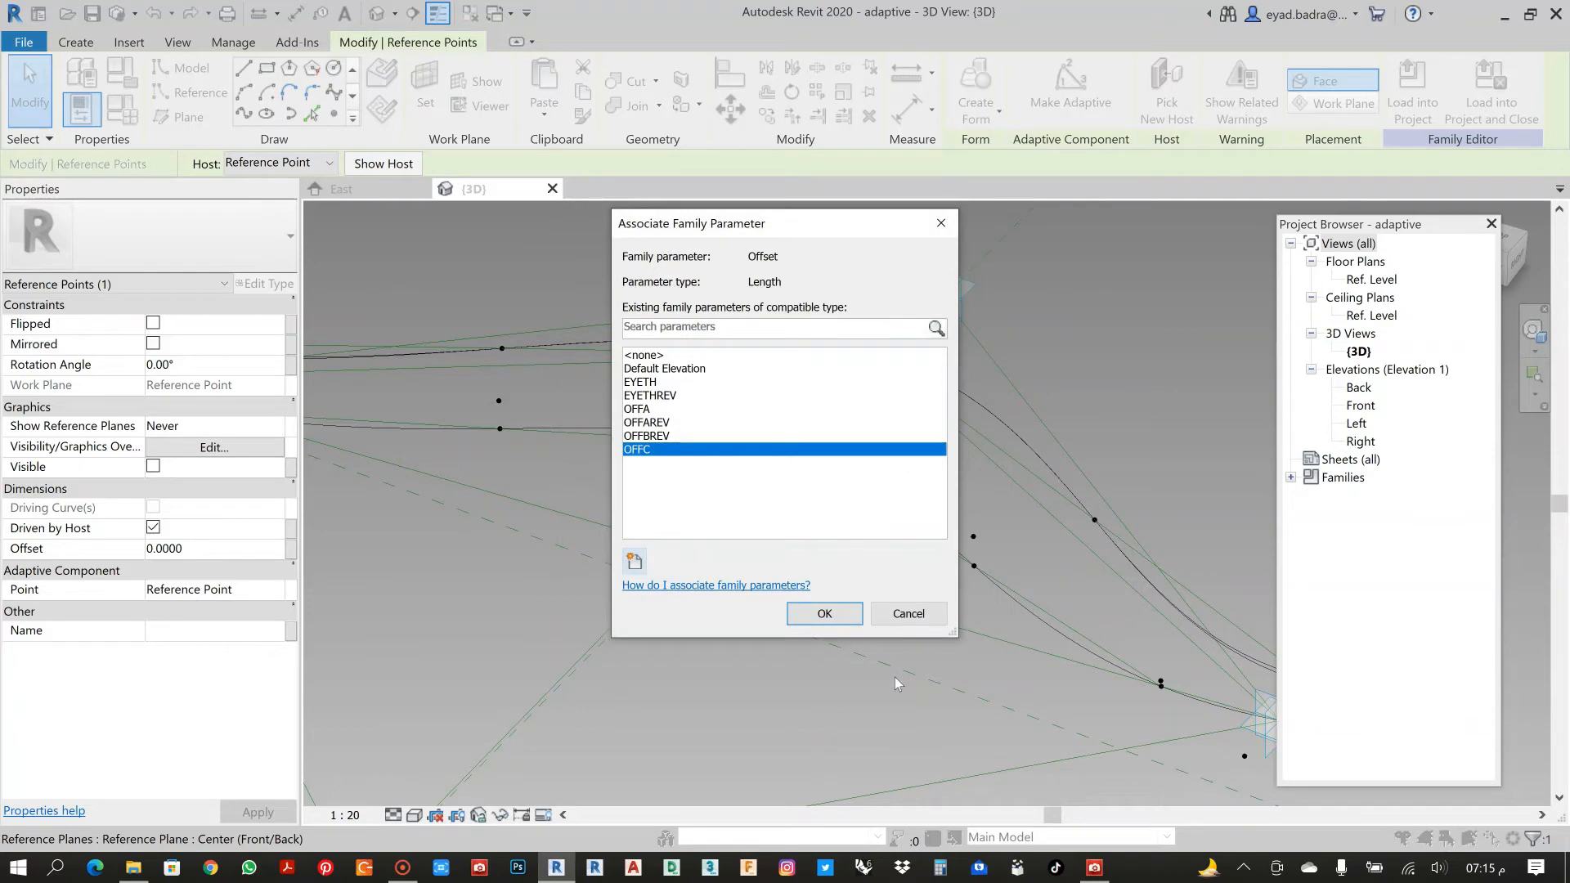
pyautogui.click(824, 613)
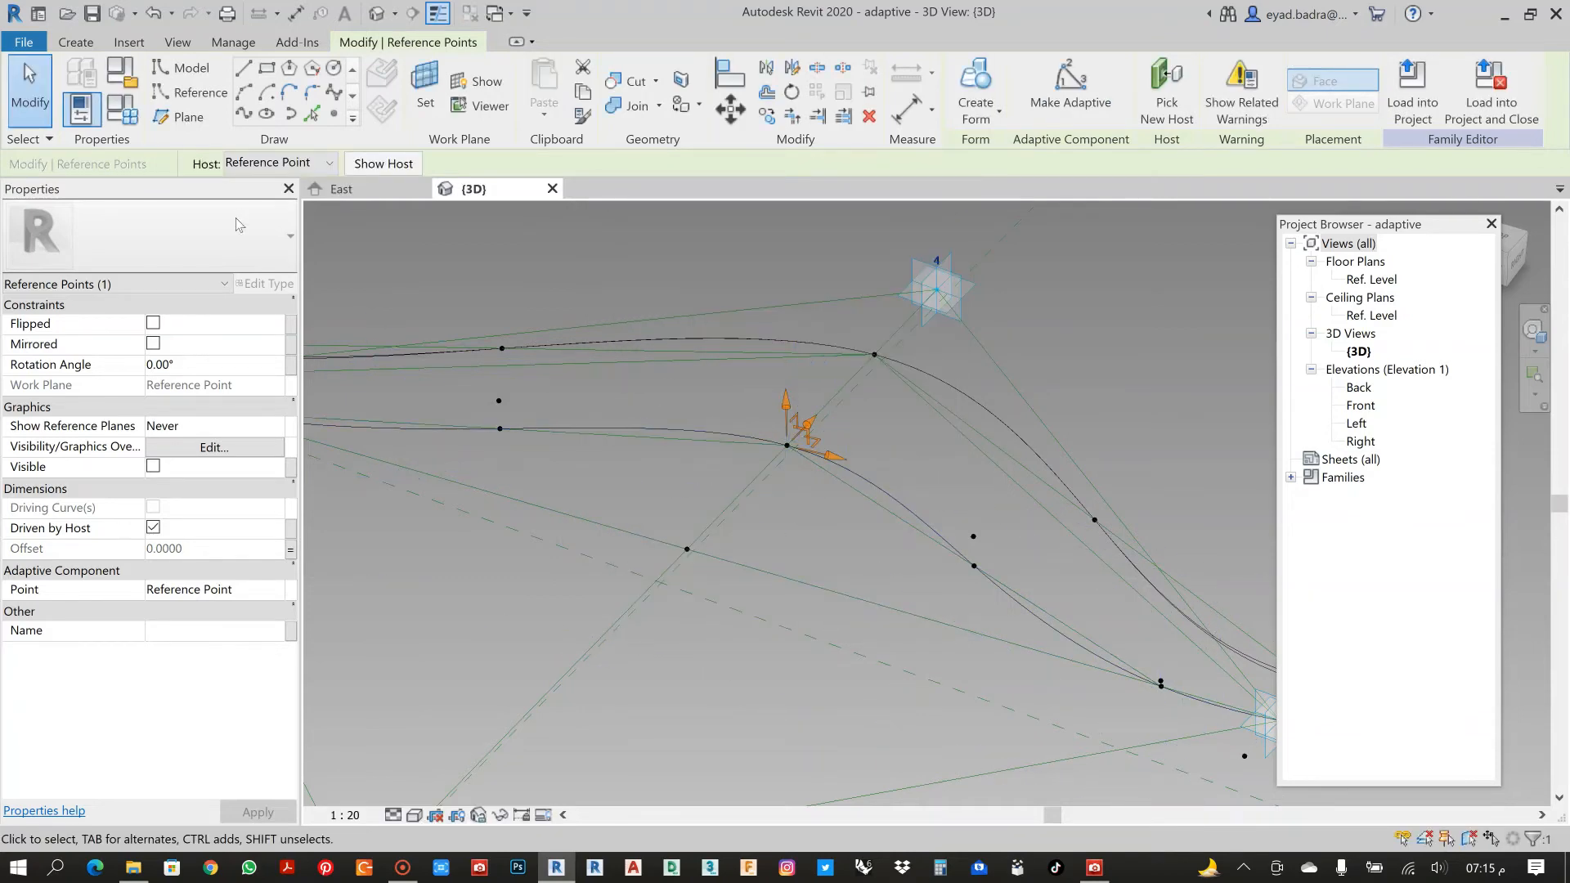
# Set the OFFC parameter's formula to OFFA*8 in the family types and apply it.
pyautogui.click(125, 108)
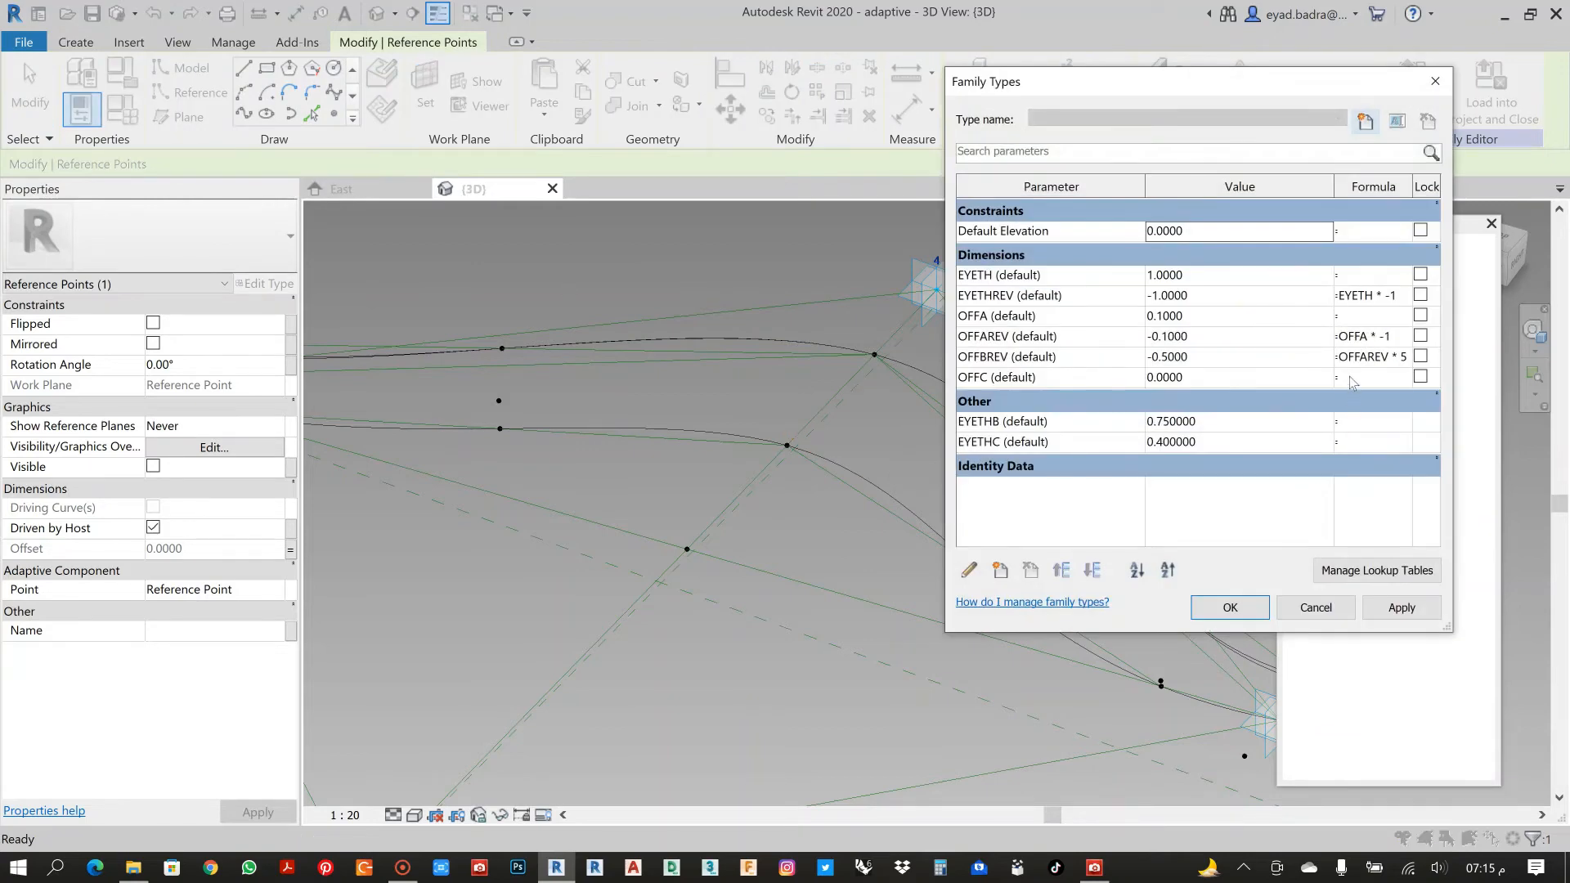
pyautogui.click(1339, 376)
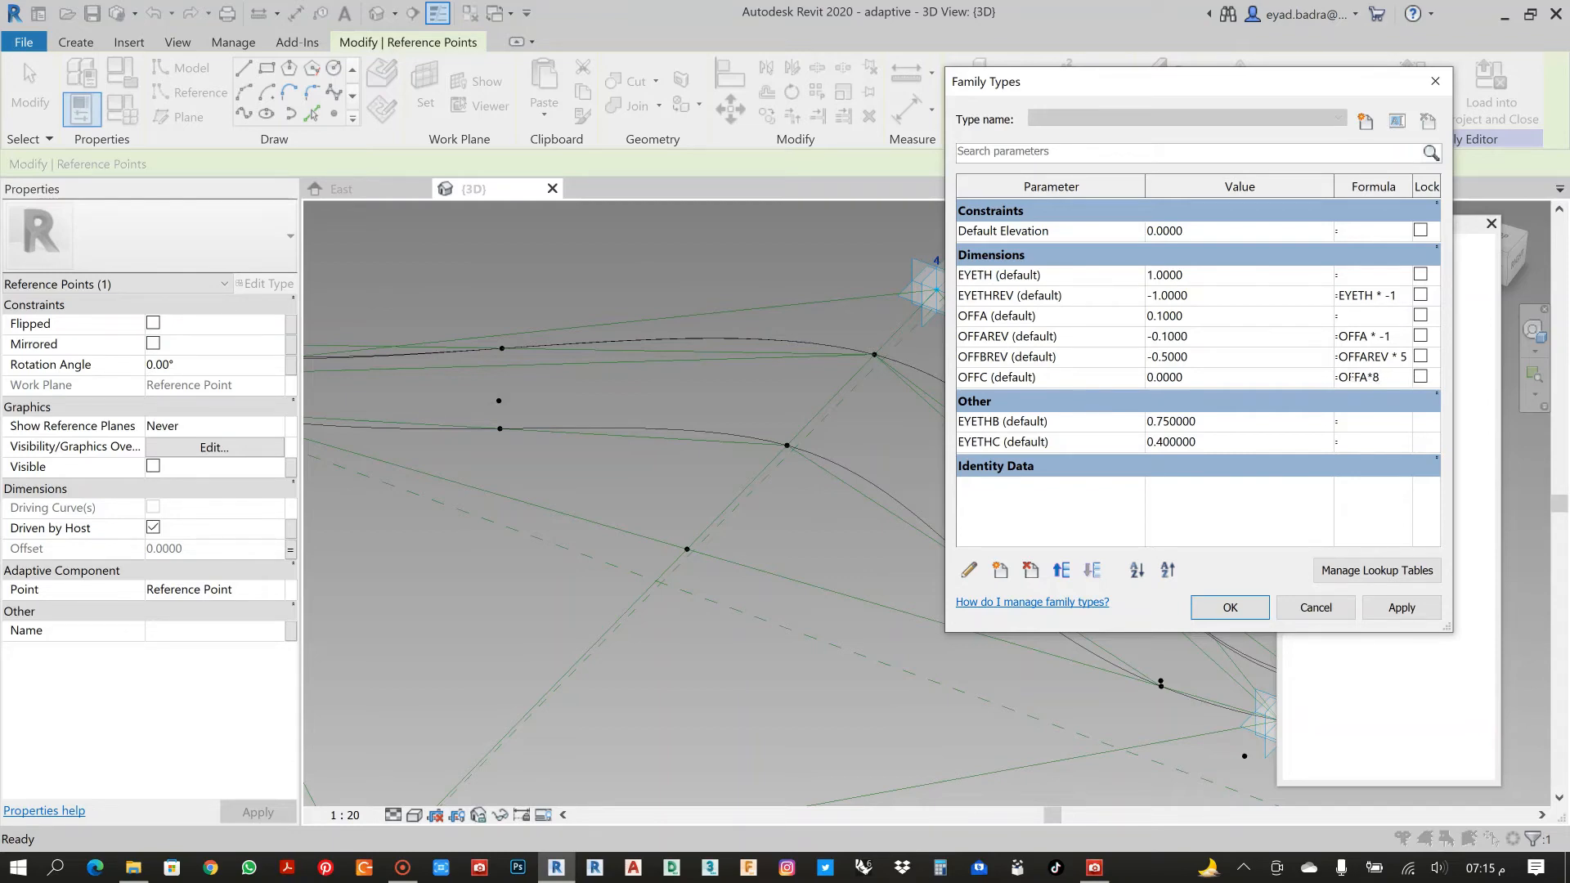
pyautogui.click(1381, 613)
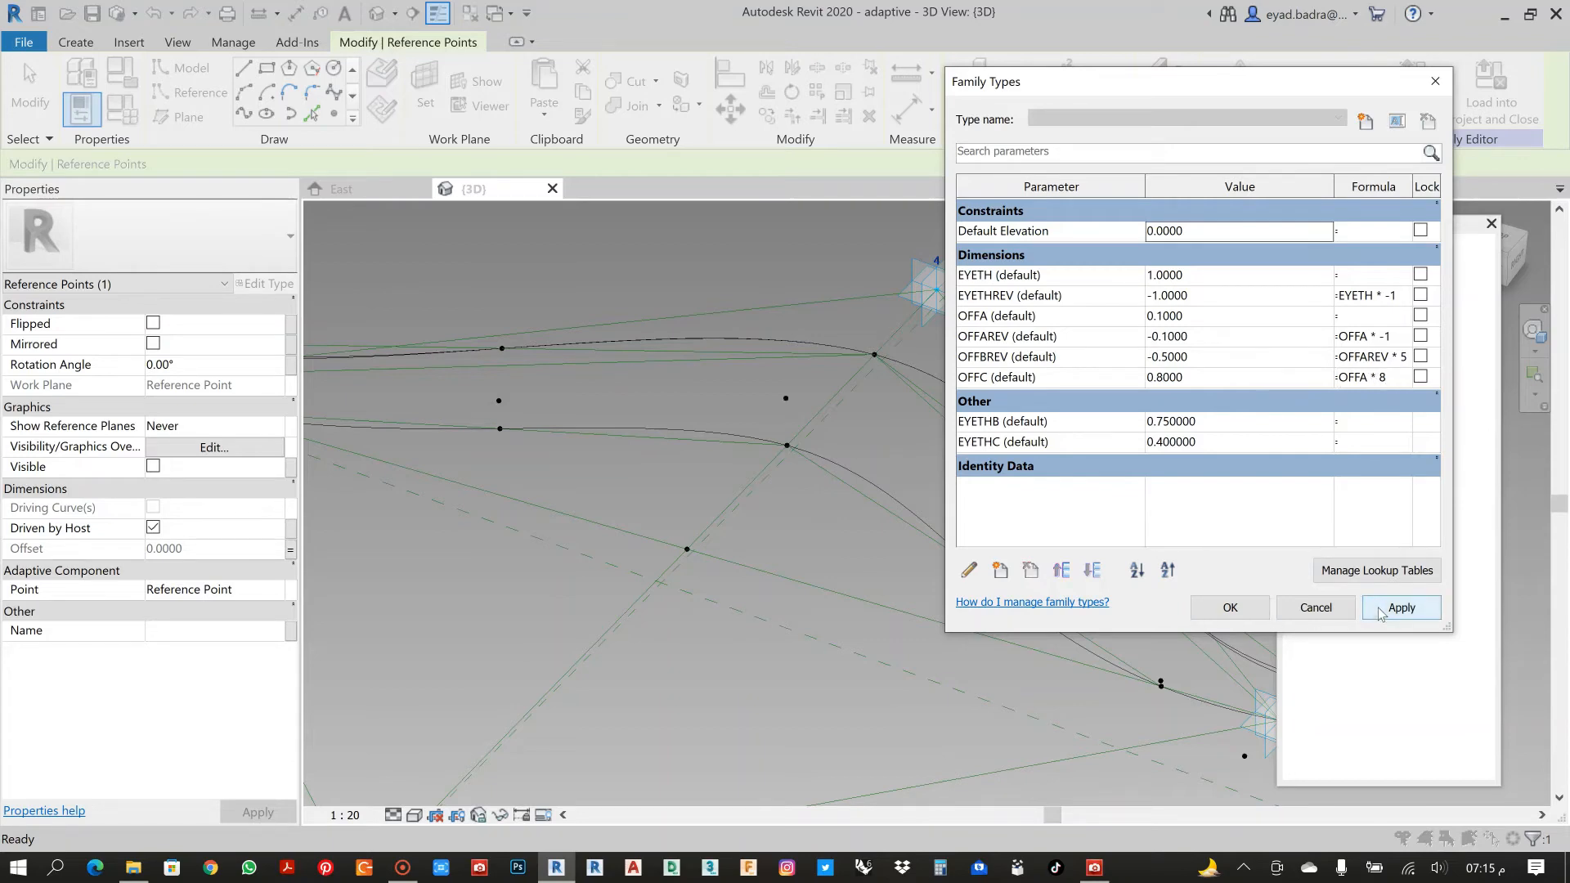
pyautogui.click(1231, 608)
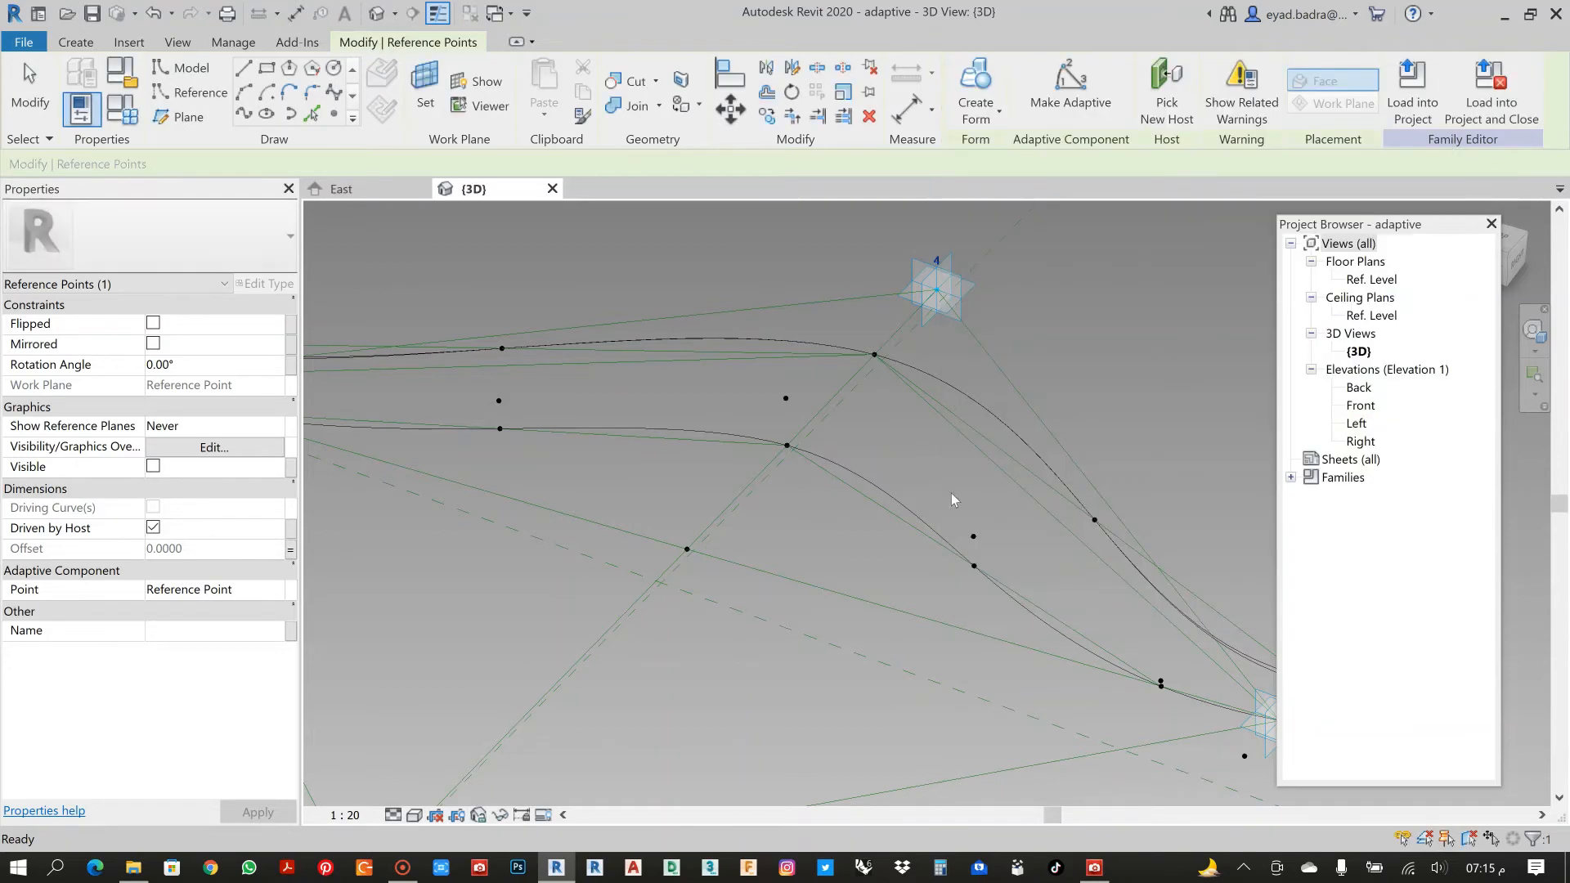
pyautogui.click(949, 469)
# Examine the offset reference points along the lower curve between adaptive points 1 and 3 from several angles.
pyautogui.scroll(-3, 945, 467)
pyautogui.scroll(5, 612, 443)
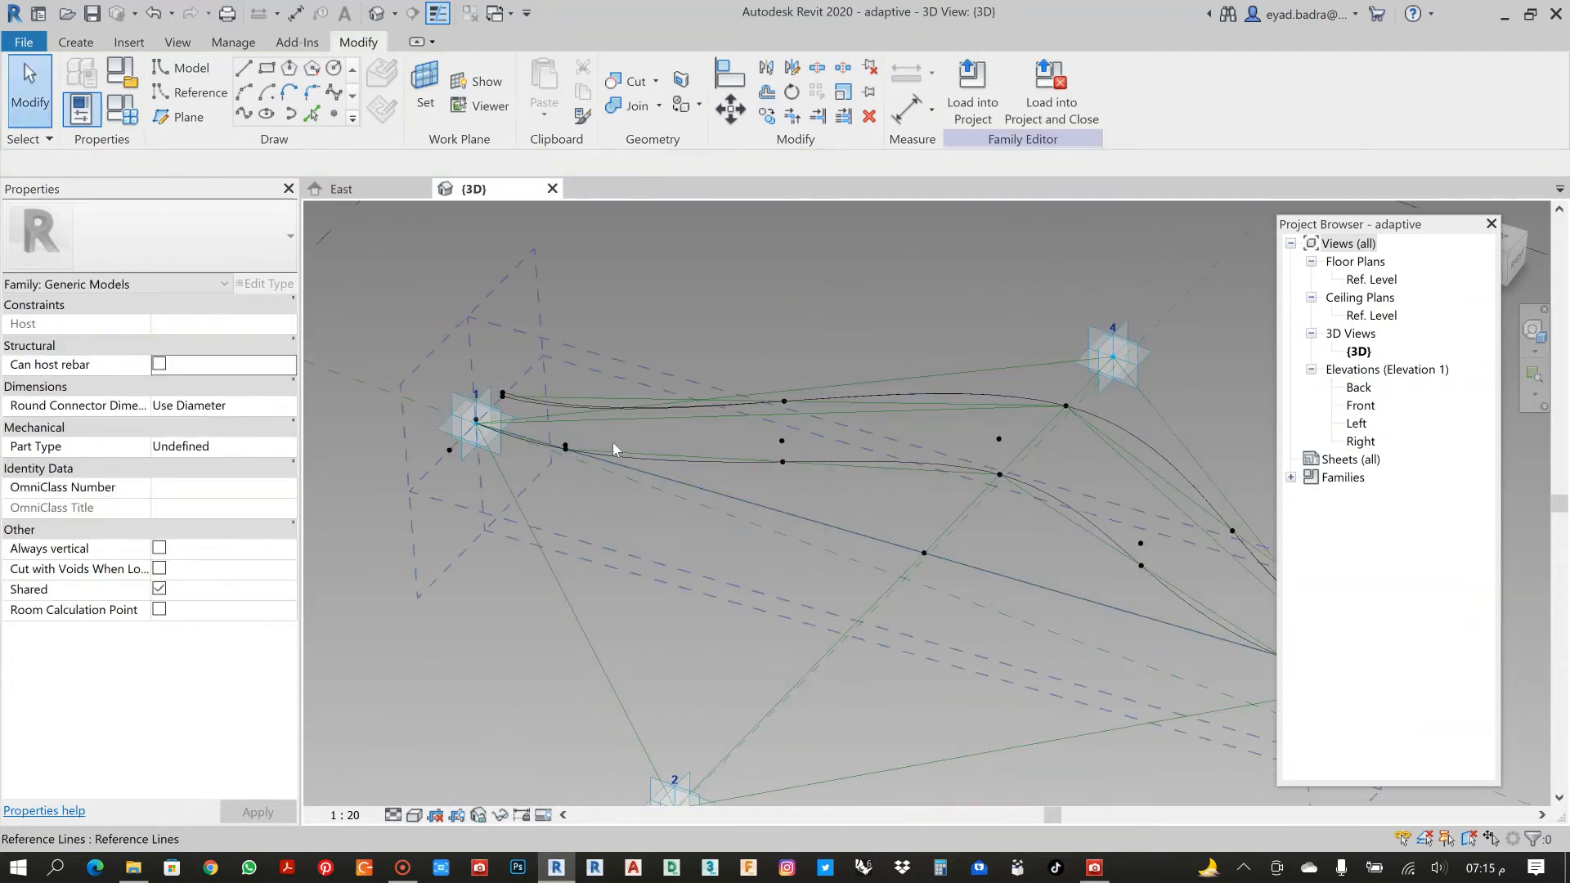
pyautogui.moveTo(636, 424); pyautogui.dragTo(638, 426, button='middle')
pyautogui.scroll(-2, 639, 426)
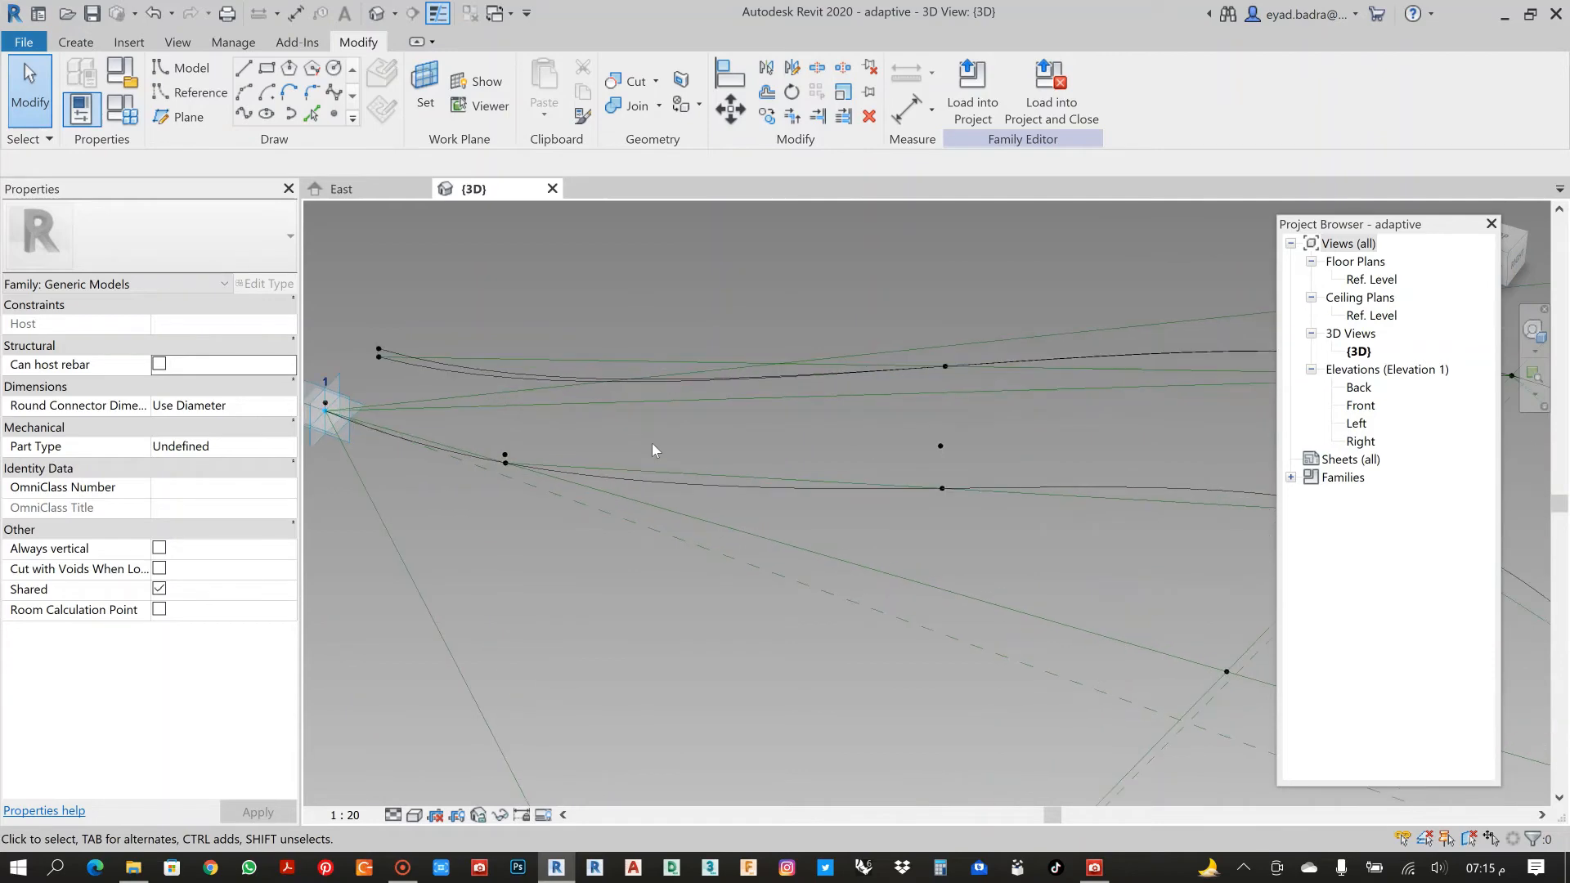
pyautogui.keyDown('shift'); pyautogui.moveTo(651, 443); pyautogui.dragTo(427, 399, button='middle'); pyautogui.keyUp('shift')
pyautogui.scroll(-1, 490, 415)
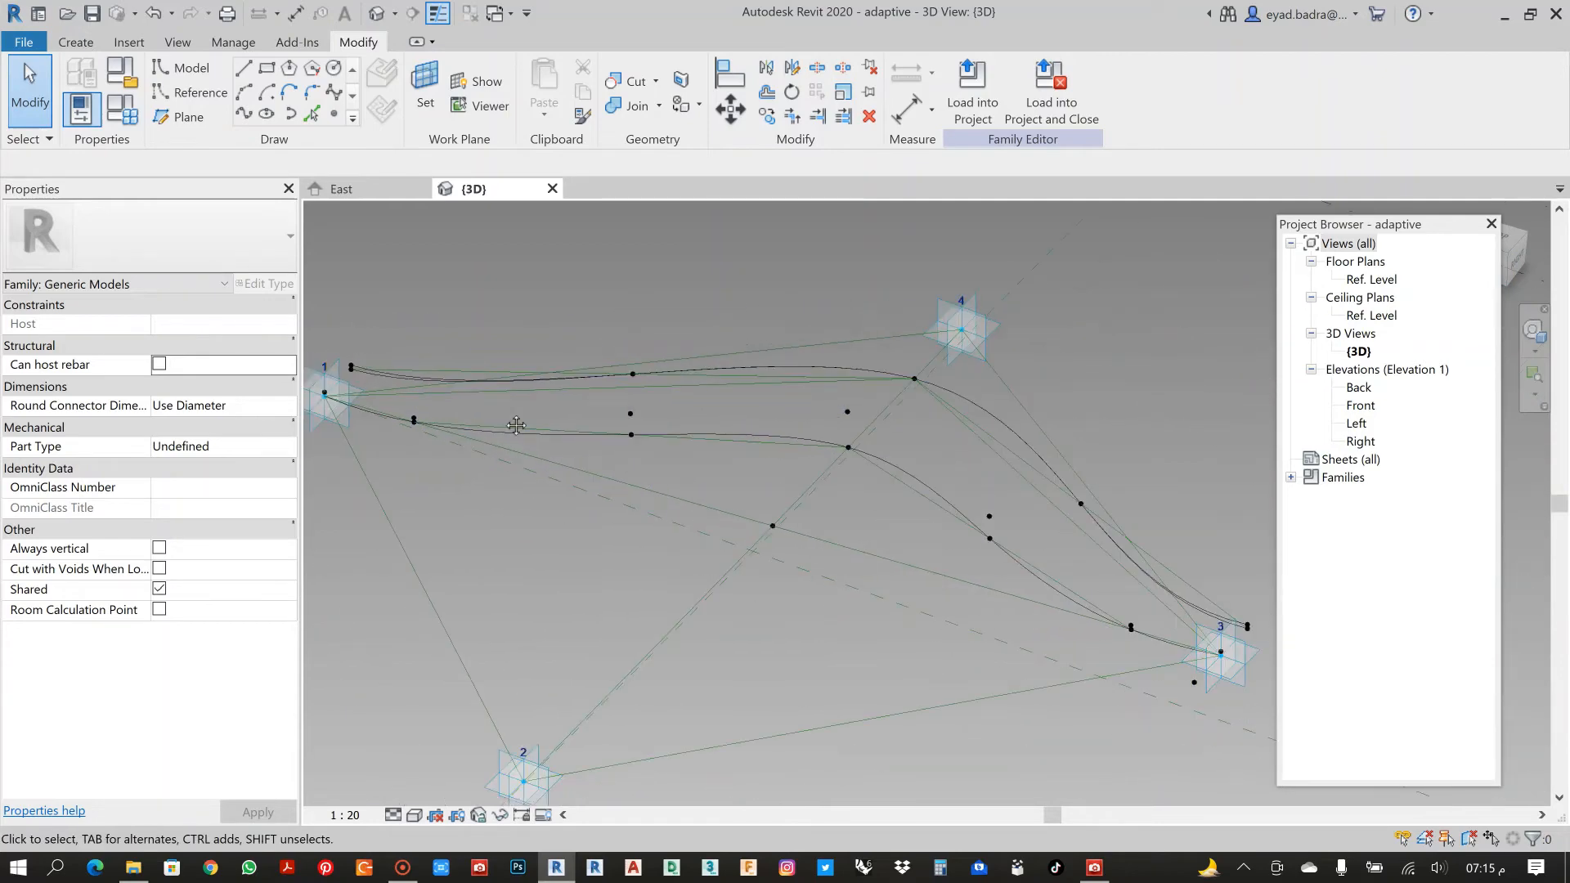
pyautogui.moveTo(515, 424); pyautogui.dragTo(548, 442, button='middle')
pyautogui.scroll(-1, 798, 443)
pyautogui.press('Tab')
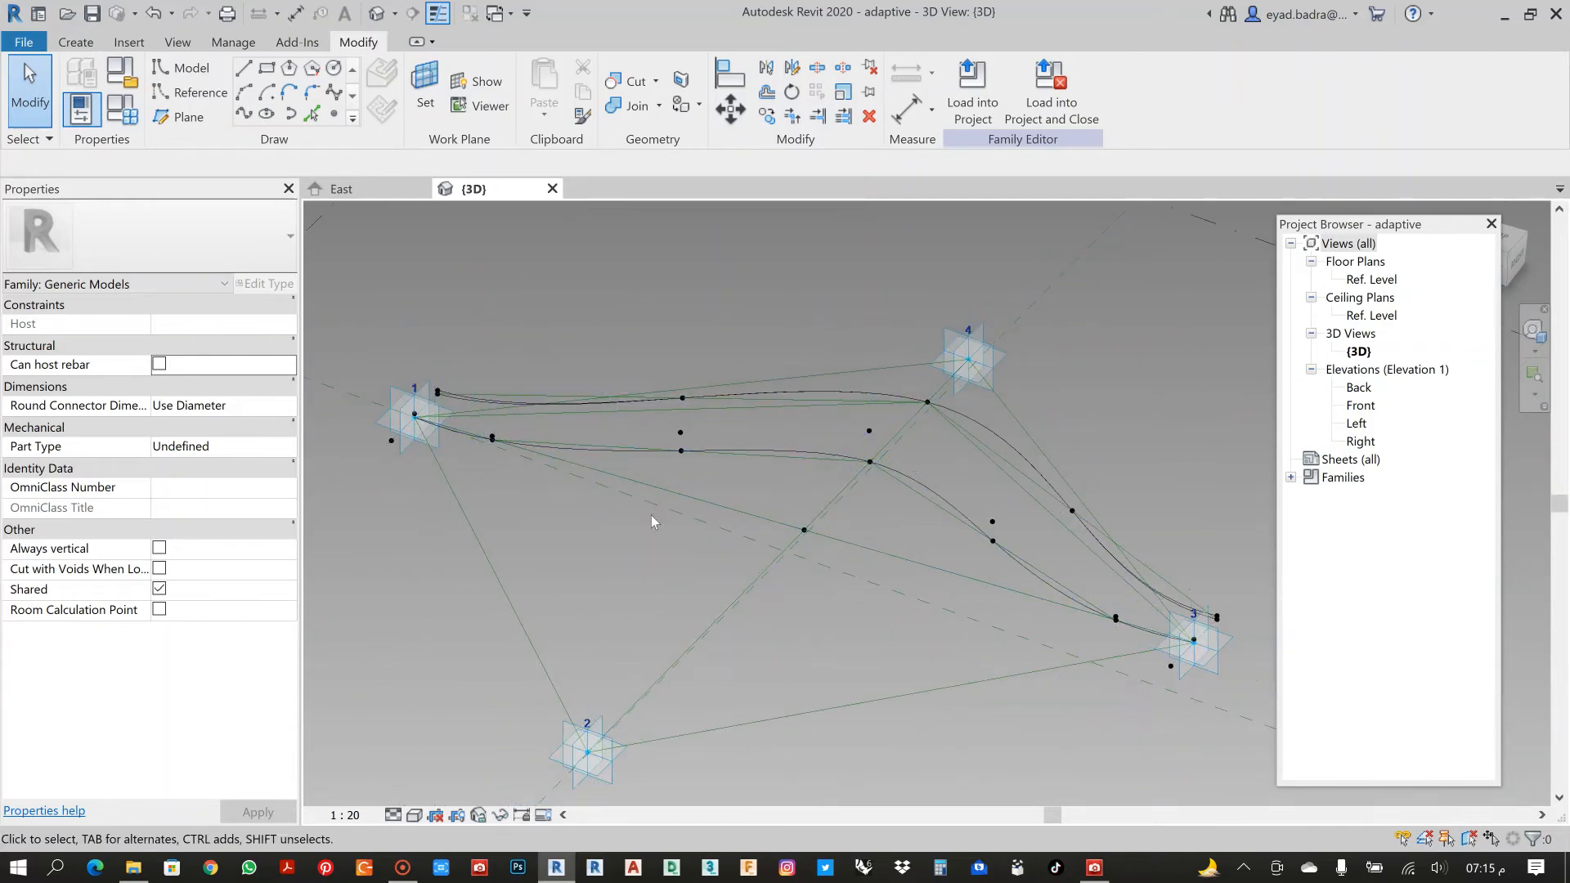
pyautogui.keyDown('shift'); pyautogui.moveTo(651, 515); pyautogui.dragTo(721, 528, button='middle'); pyautogui.keyUp('shift')
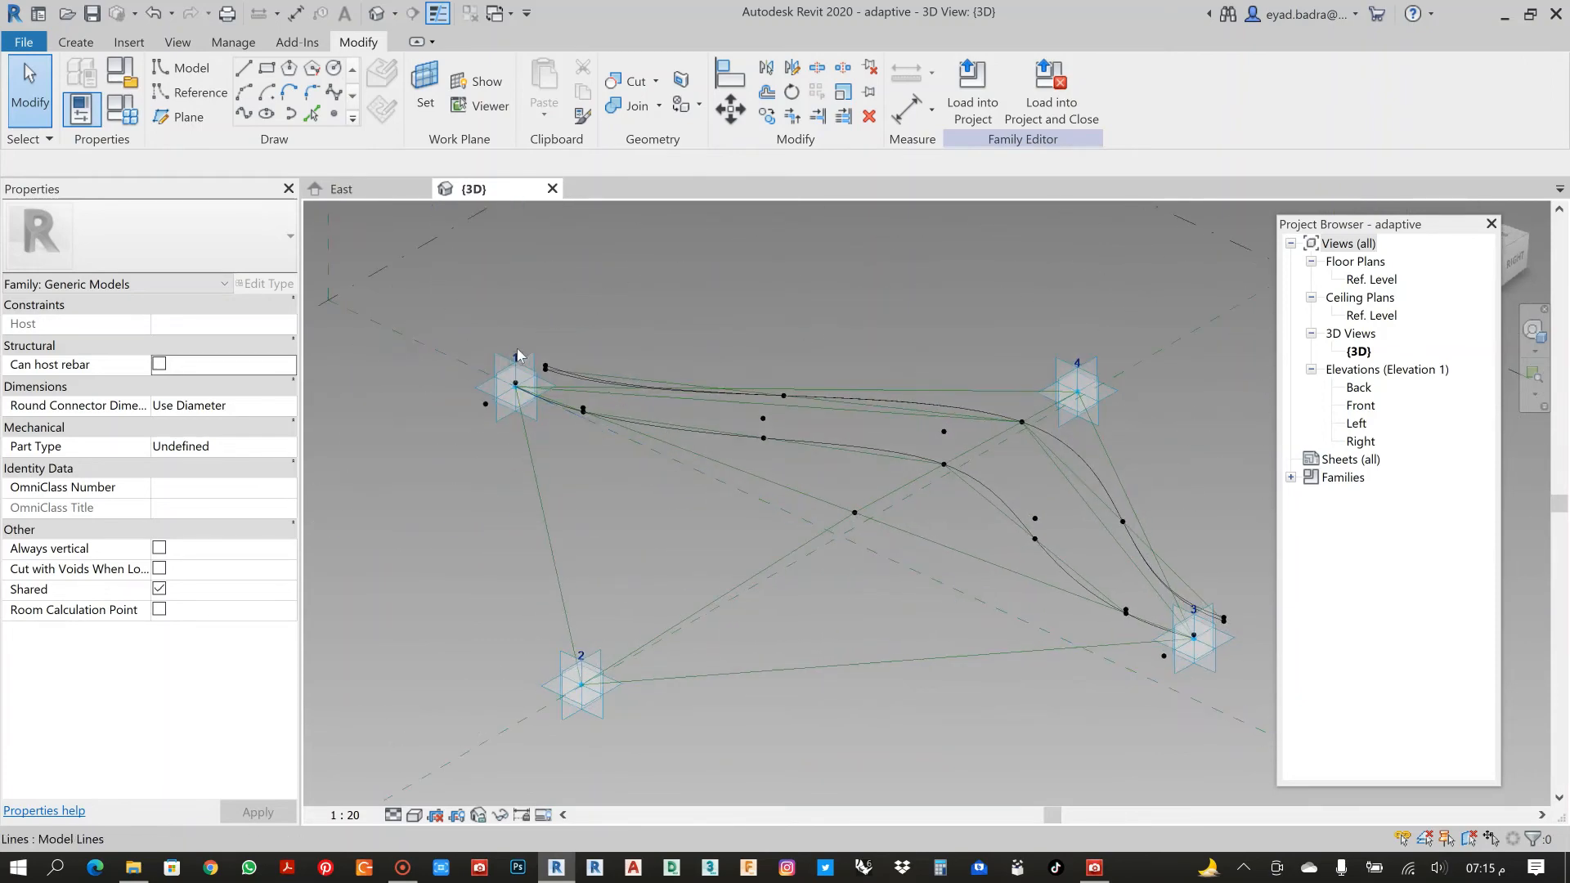
pyautogui.scroll(-1, 806, 494)
pyautogui.moveTo(806, 494); pyautogui.dragTo(706, 484, button='middle')
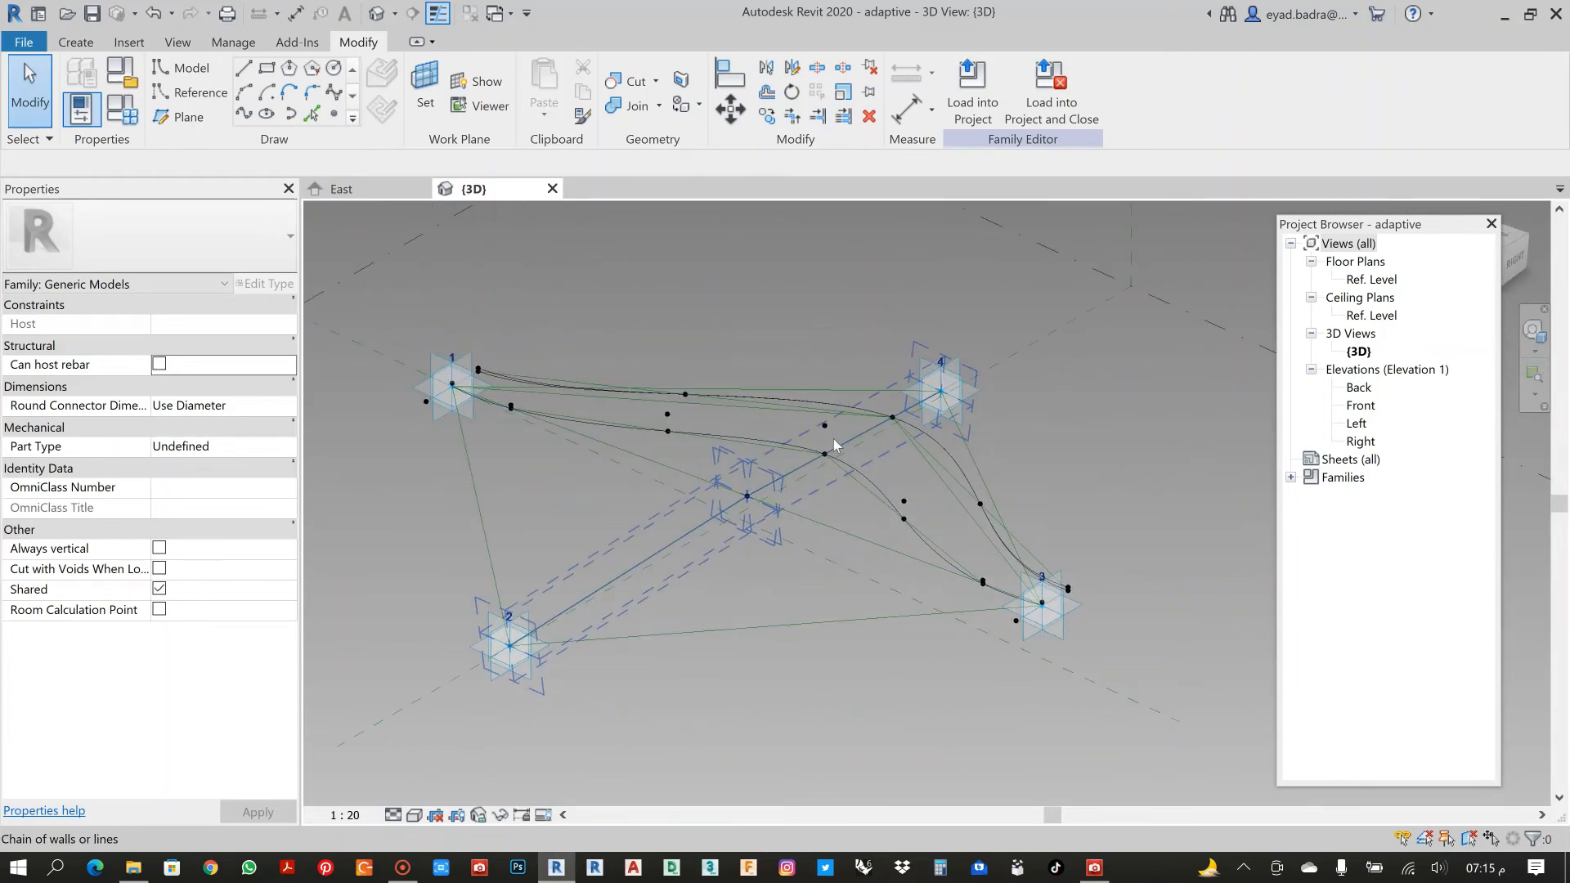
pyautogui.keyDown('shift'); pyautogui.moveTo(584, 488); pyautogui.dragTo(617, 535, button='middle'); pyautogui.keyUp('shift')
pyautogui.scroll(-1, 617, 535)
pyautogui.moveTo(638, 613); pyautogui.dragTo(679, 713, button='middle')
# Start a model spline at adaptive point 1's offset point and run it through the raised points to the lower curve's OFFC peak point.
pyautogui.scroll(4, 520, 526)
pyautogui.scroll(1, 525, 489)
pyautogui.moveTo(598, 348); pyautogui.dragTo(672, 291, button='middle')
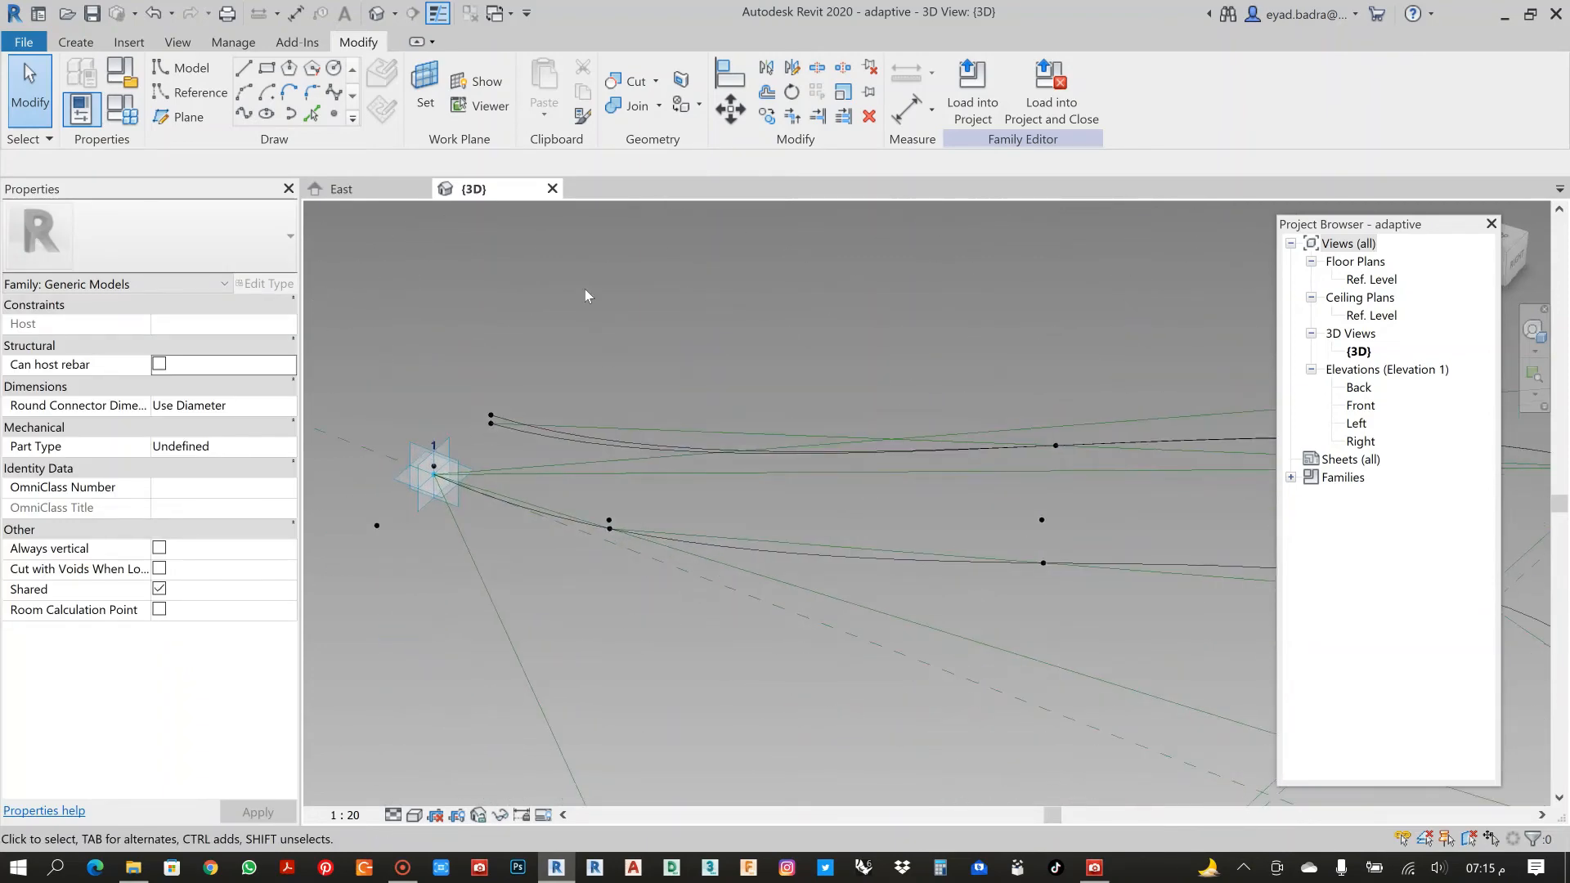
pyautogui.click(243, 117)
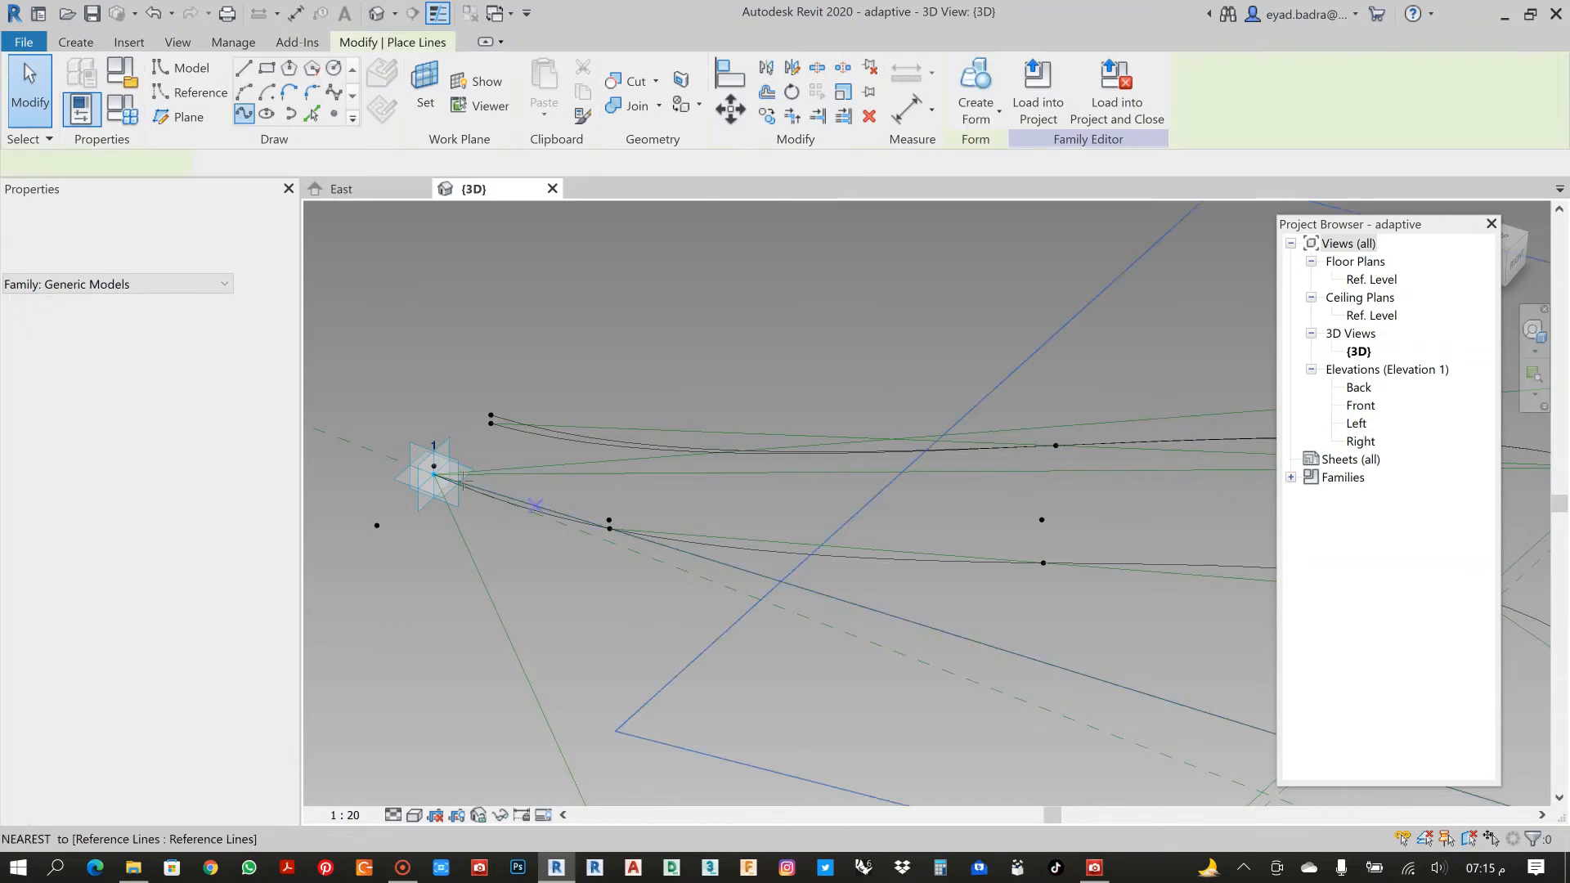
pyautogui.scroll(3, 409, 451)
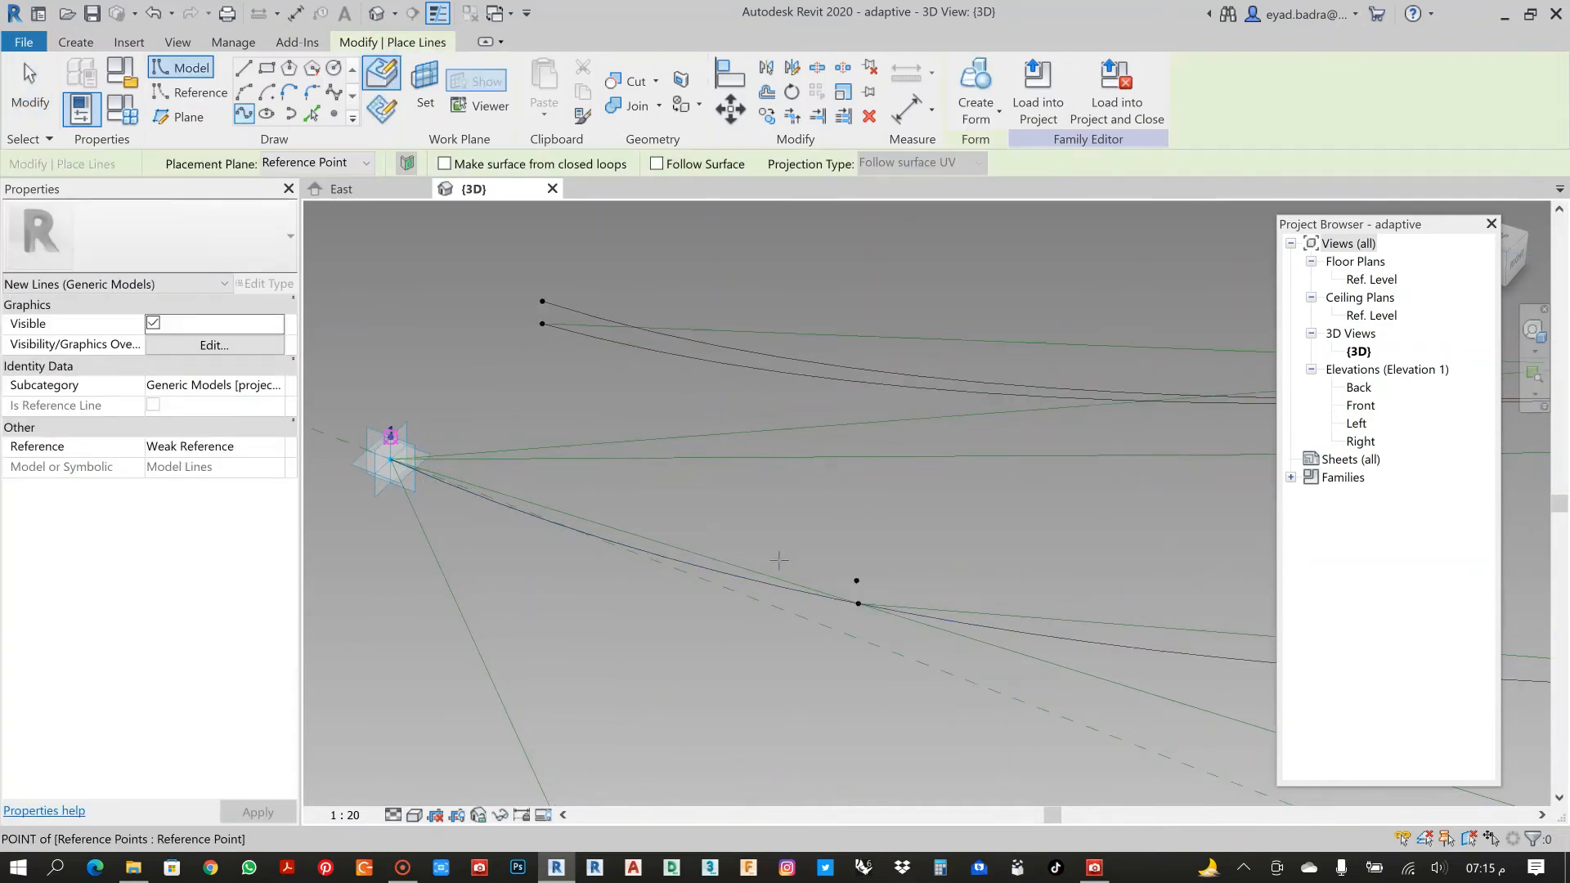
pyautogui.click(856, 581)
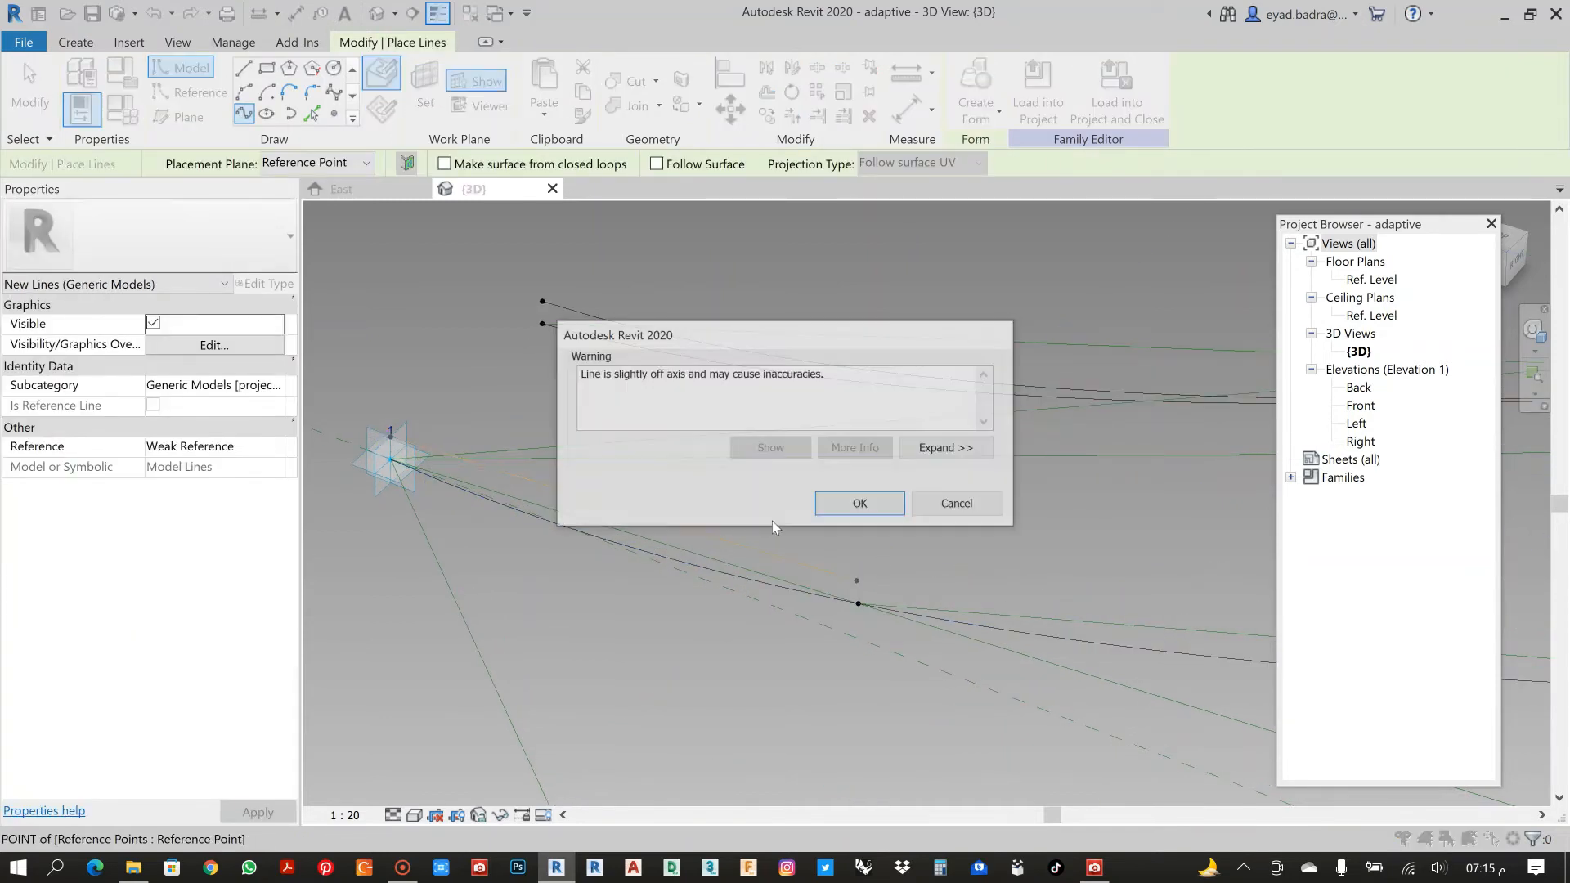
pyautogui.click(860, 505)
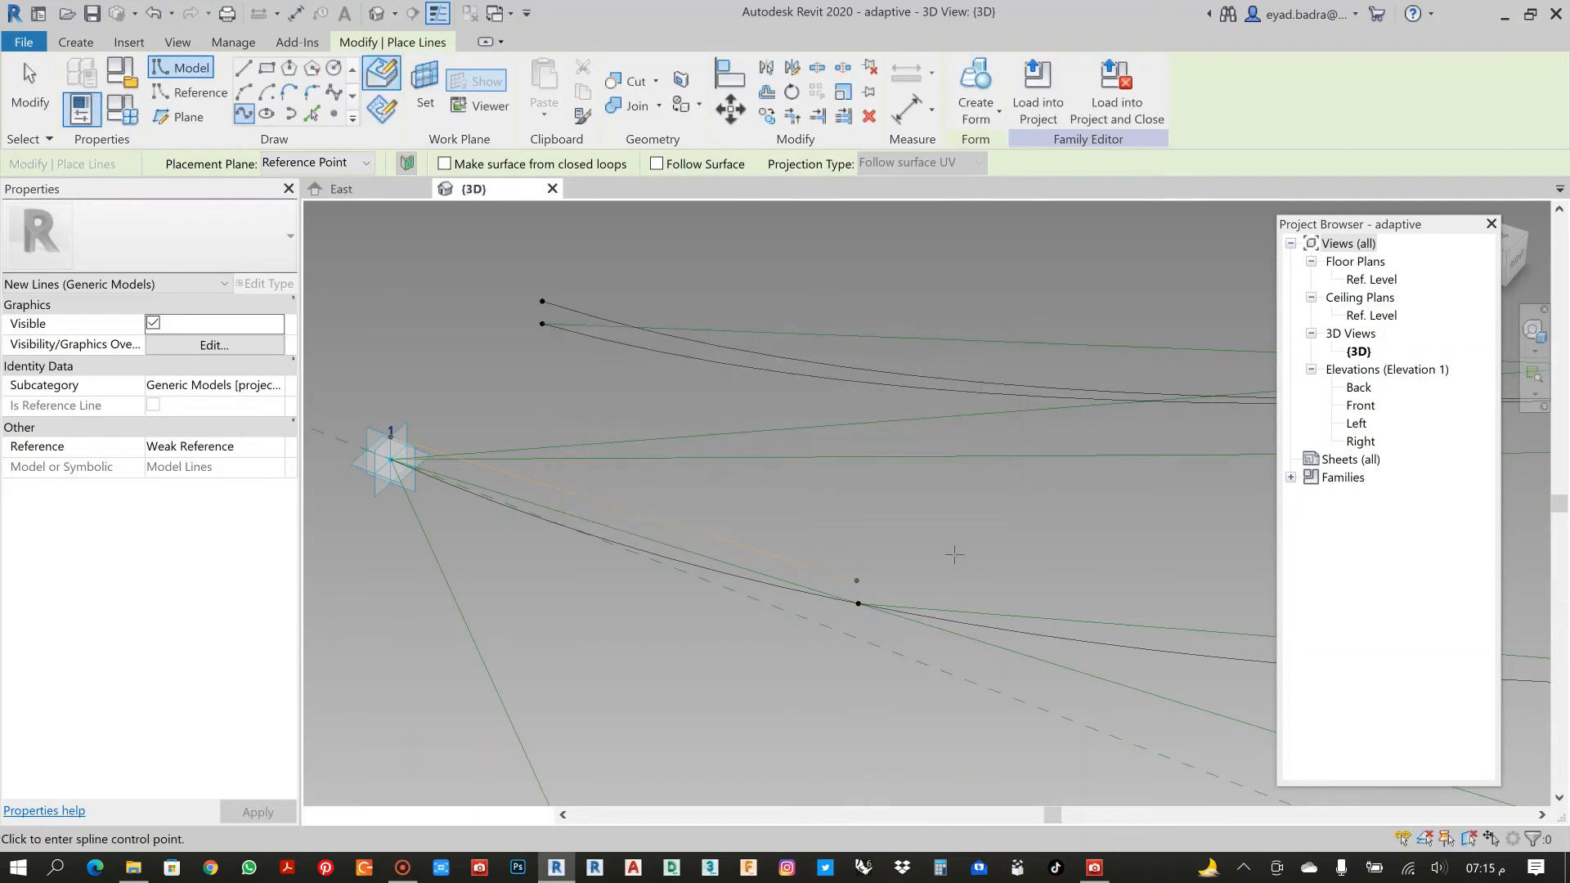
pyautogui.scroll(-3, 981, 553)
pyautogui.moveTo(1088, 551); pyautogui.dragTo(491, 527, button='middle')
pyautogui.scroll(-1, 494, 515)
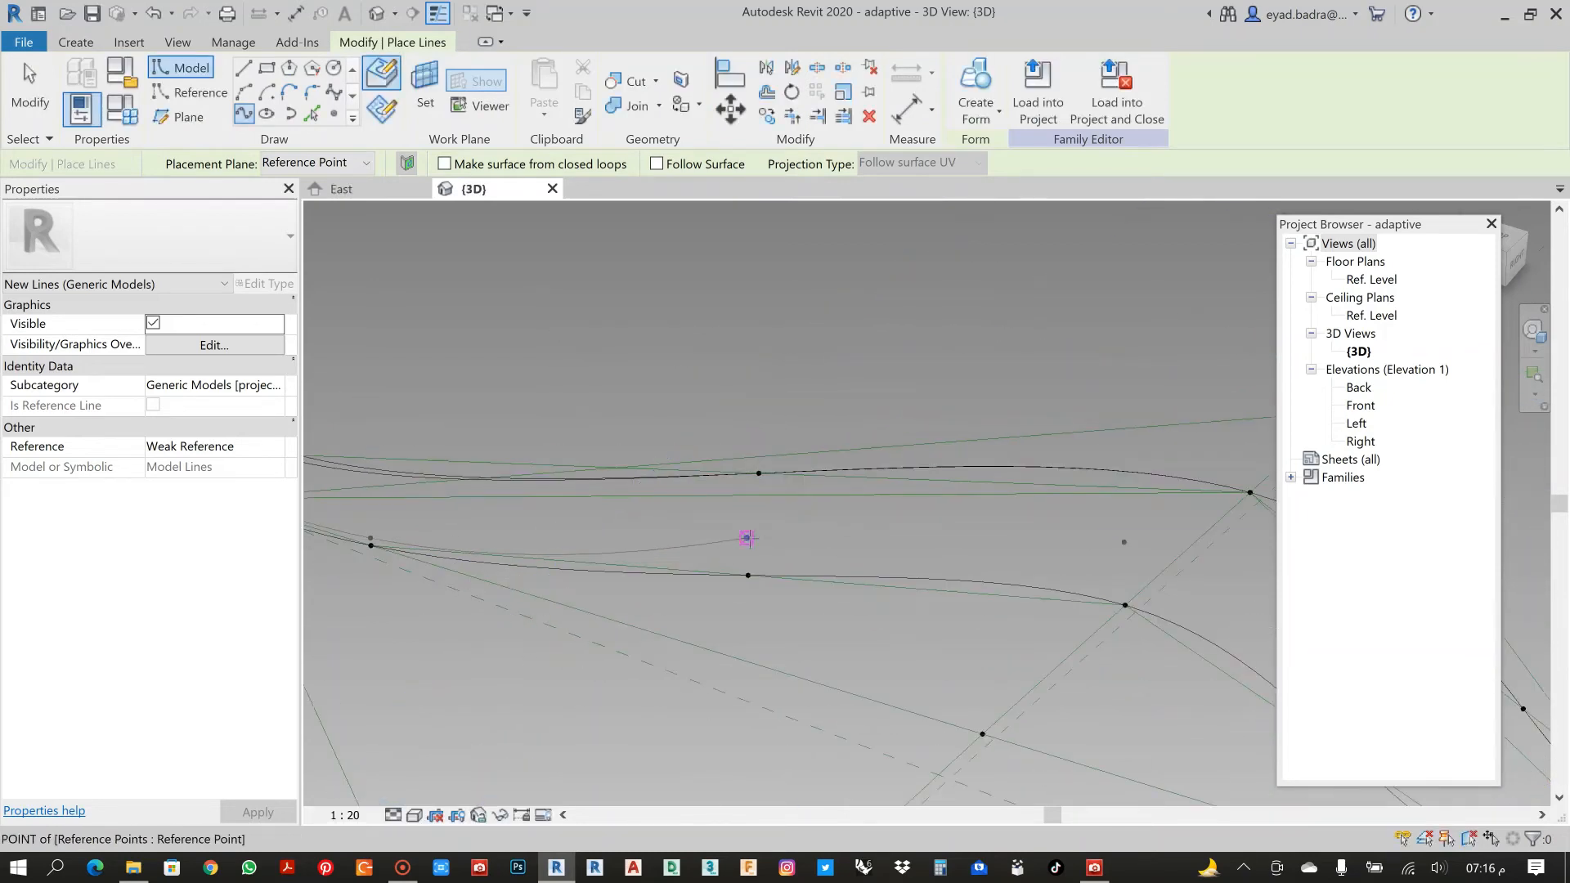
pyautogui.click(801, 537)
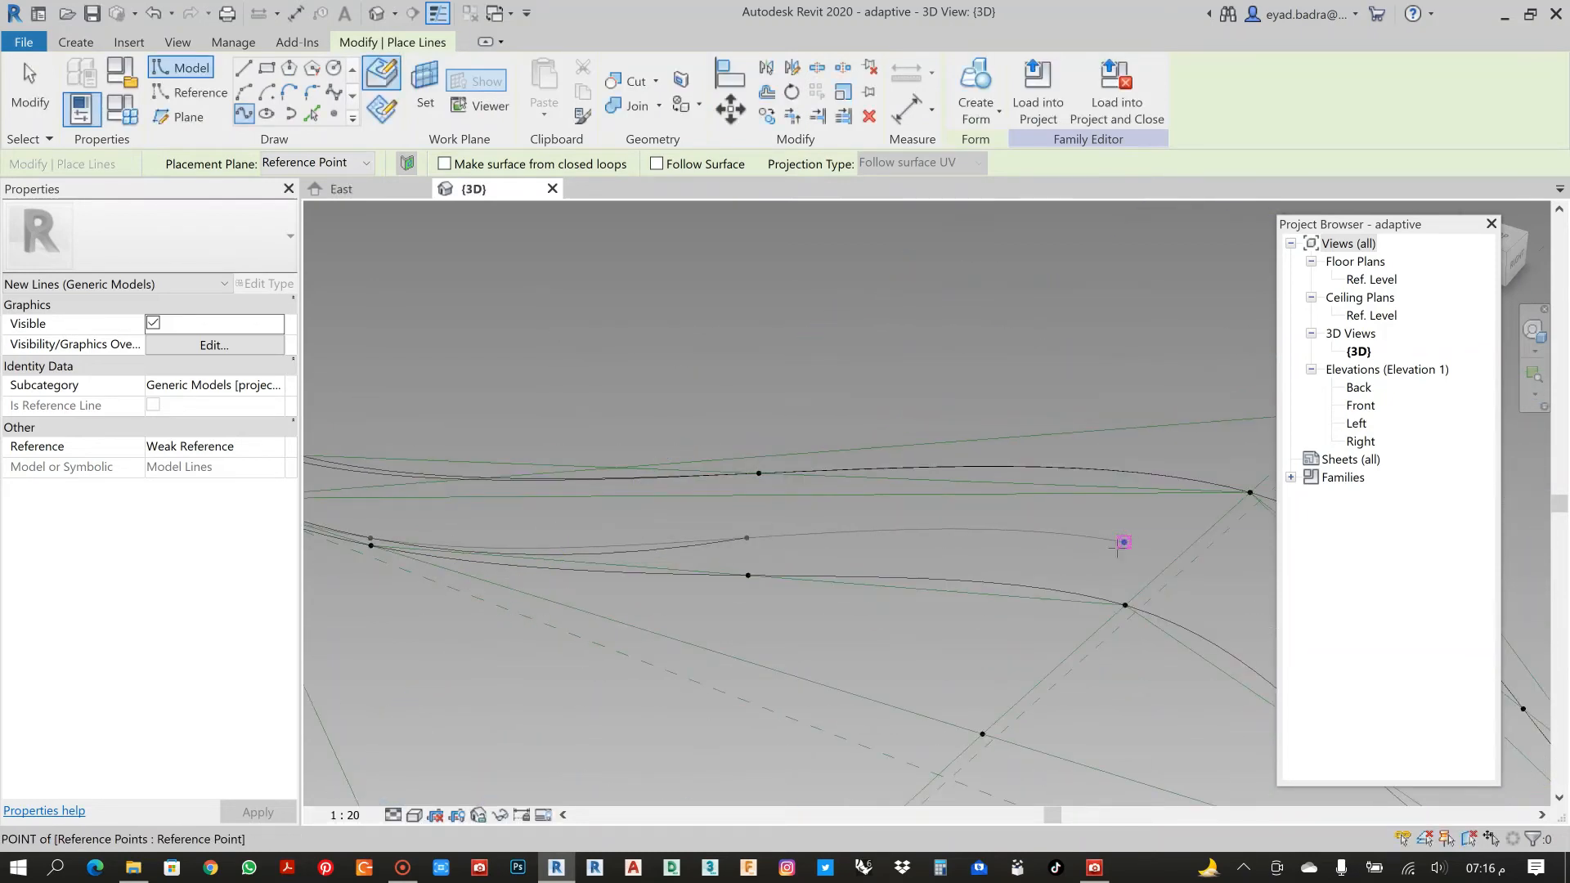
pyautogui.click(1121, 542)
# Continue the spline through the two raised points beyond the peak and finish it at the offset point above adaptive point 3.
pyautogui.scroll(-2, 1011, 554)
pyautogui.moveTo(1120, 586); pyautogui.dragTo(747, 414, button='middle')
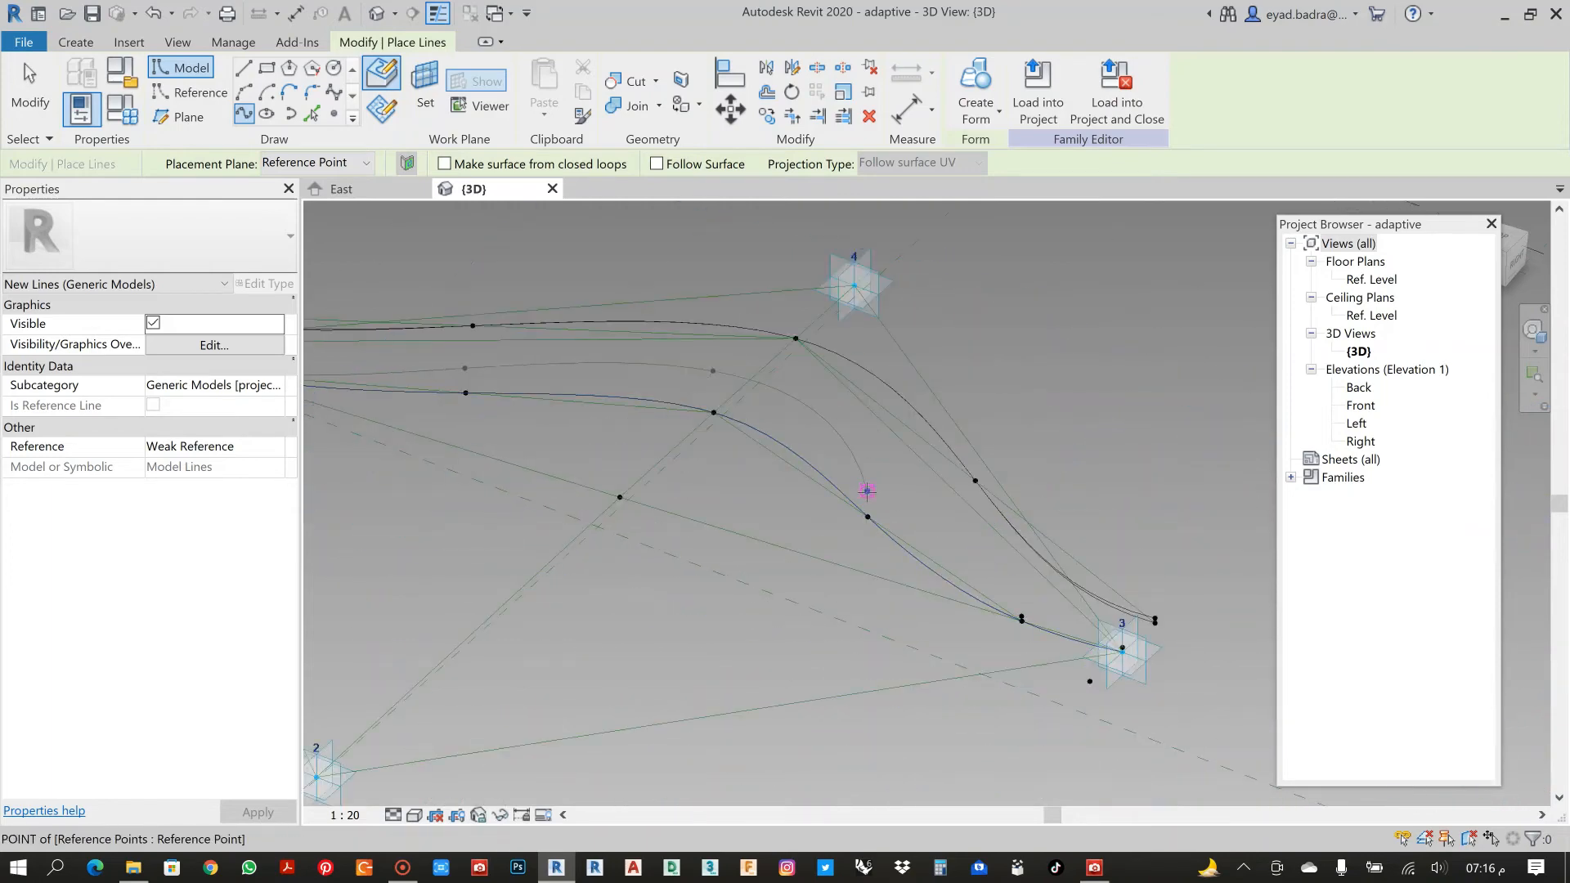
pyautogui.click(891, 502)
pyautogui.scroll(5, 1039, 609)
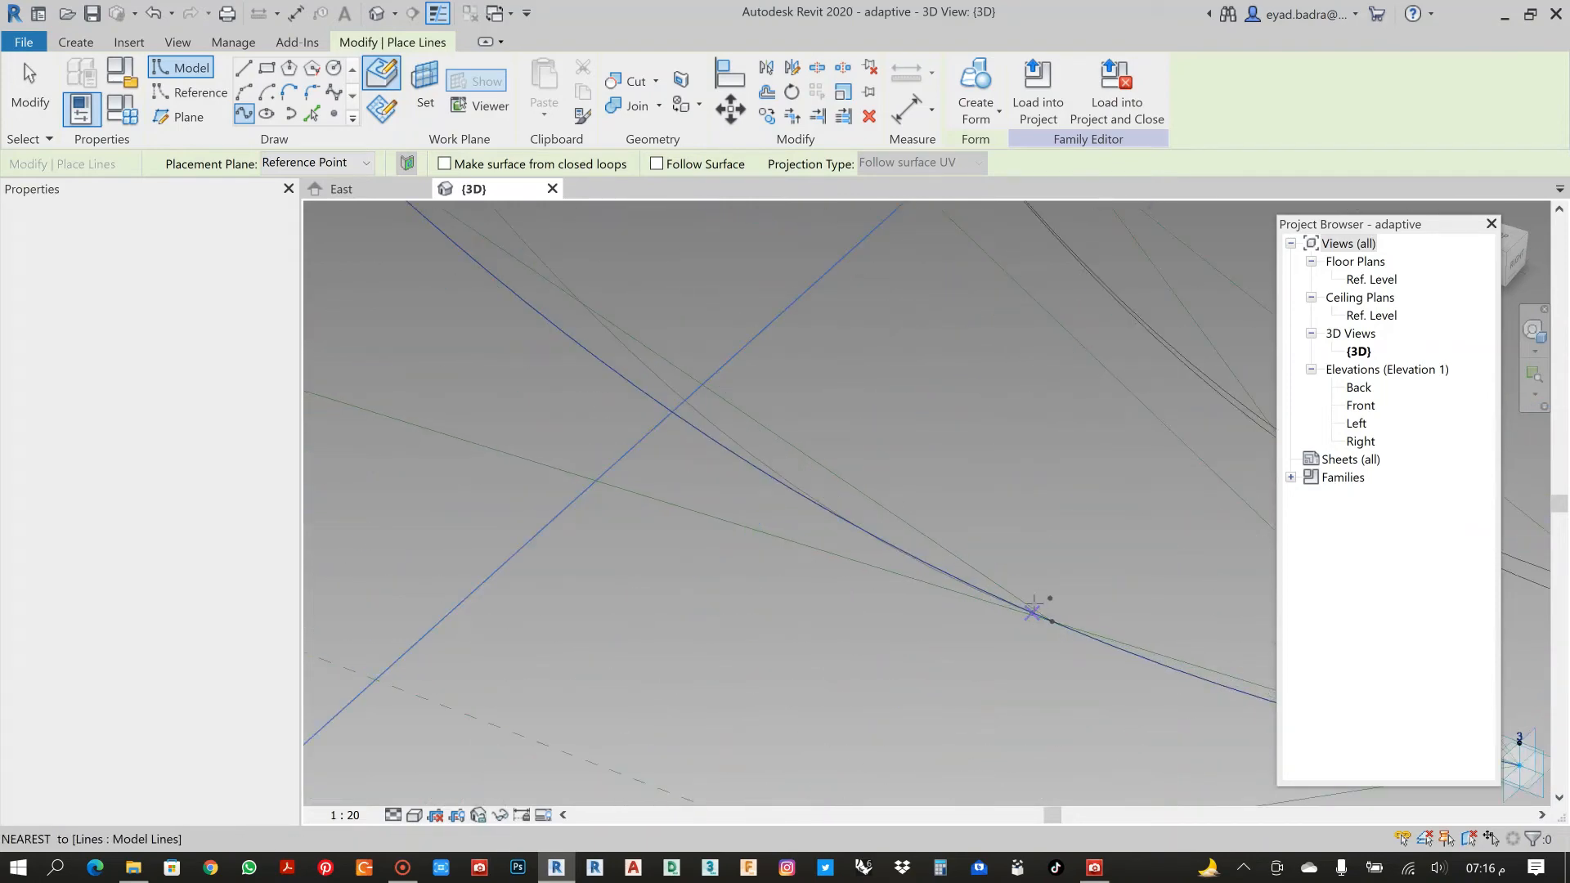
pyautogui.click(1051, 598)
pyautogui.scroll(-6, 991, 493)
pyautogui.moveTo(1006, 499); pyautogui.dragTo(718, 482, button='middle')
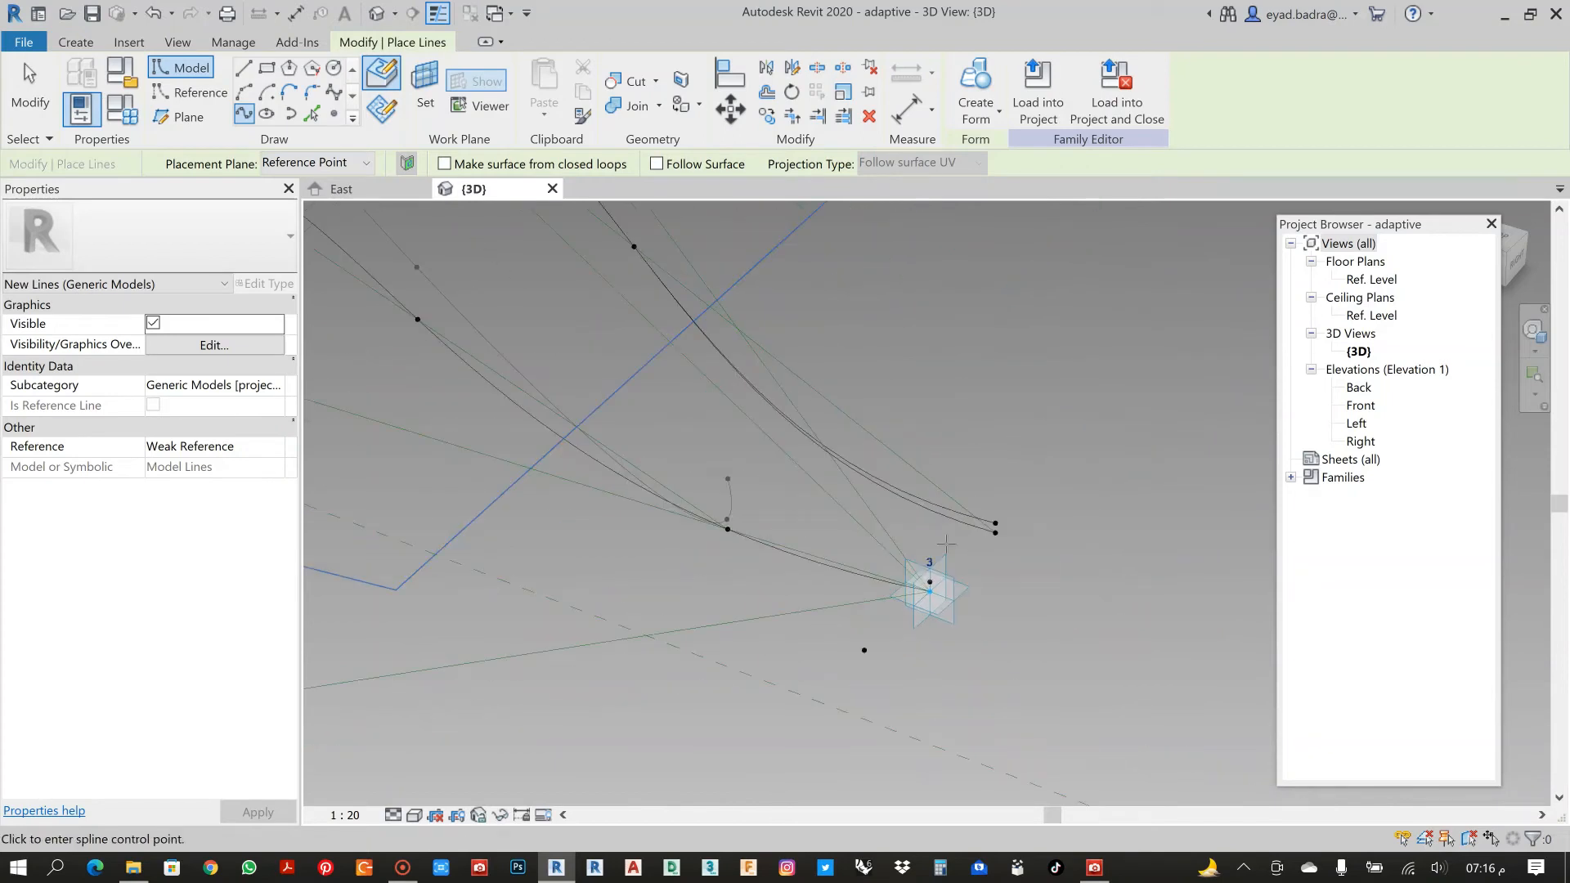
pyautogui.scroll(5, 950, 558)
pyautogui.scroll(4, 908, 605)
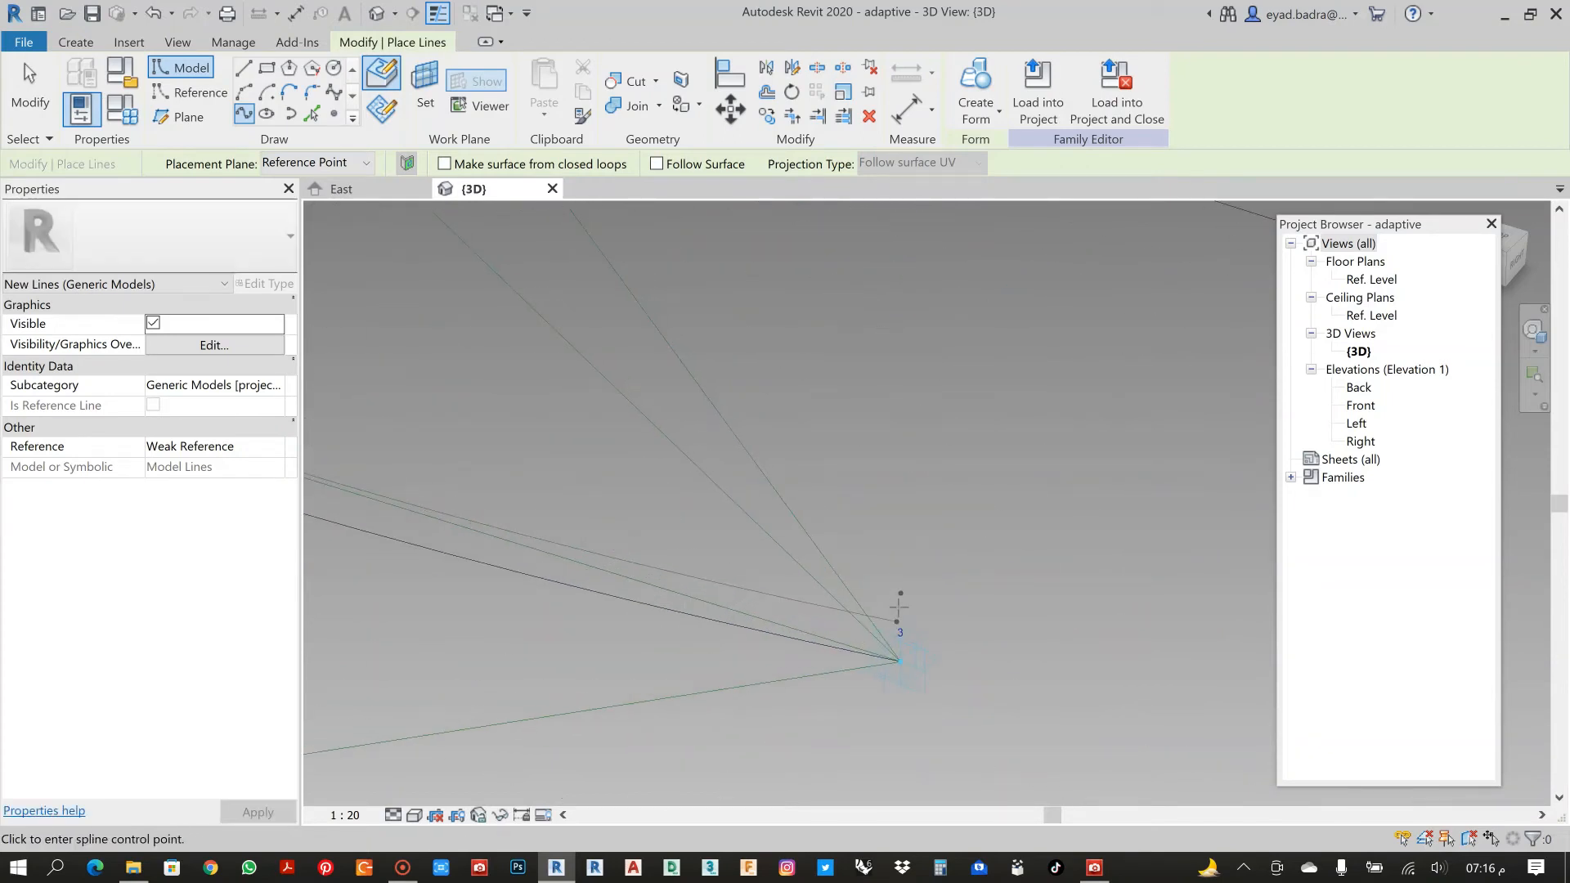
pyautogui.scroll(-5, 910, 585)
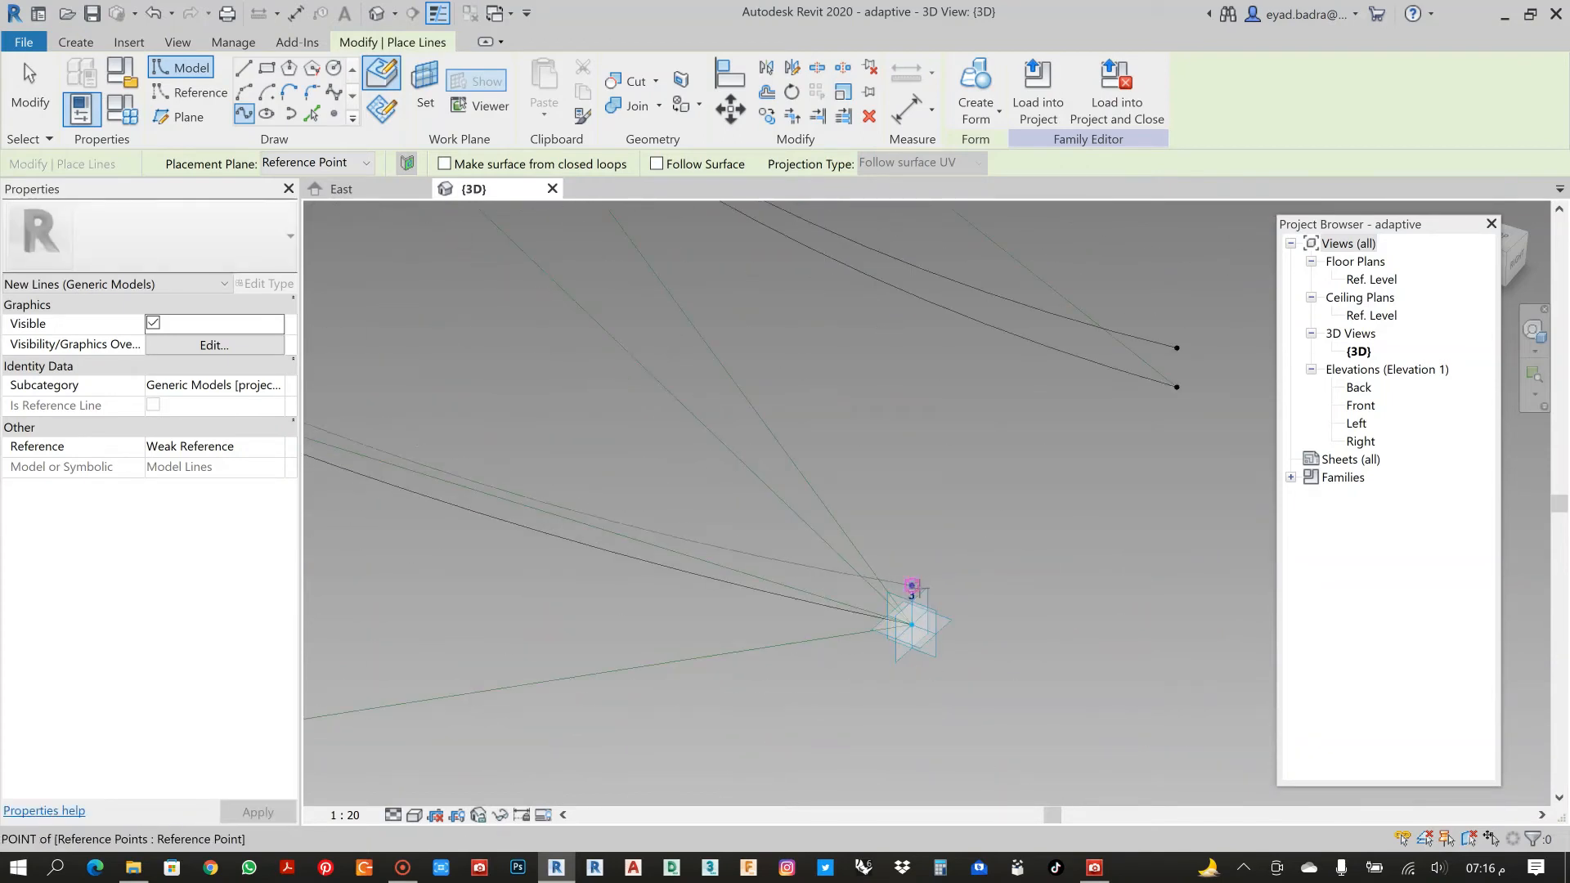
pyautogui.press('Escape')
pyautogui.scroll(-1, 725, 589)
pyautogui.scroll(-2, 726, 585)
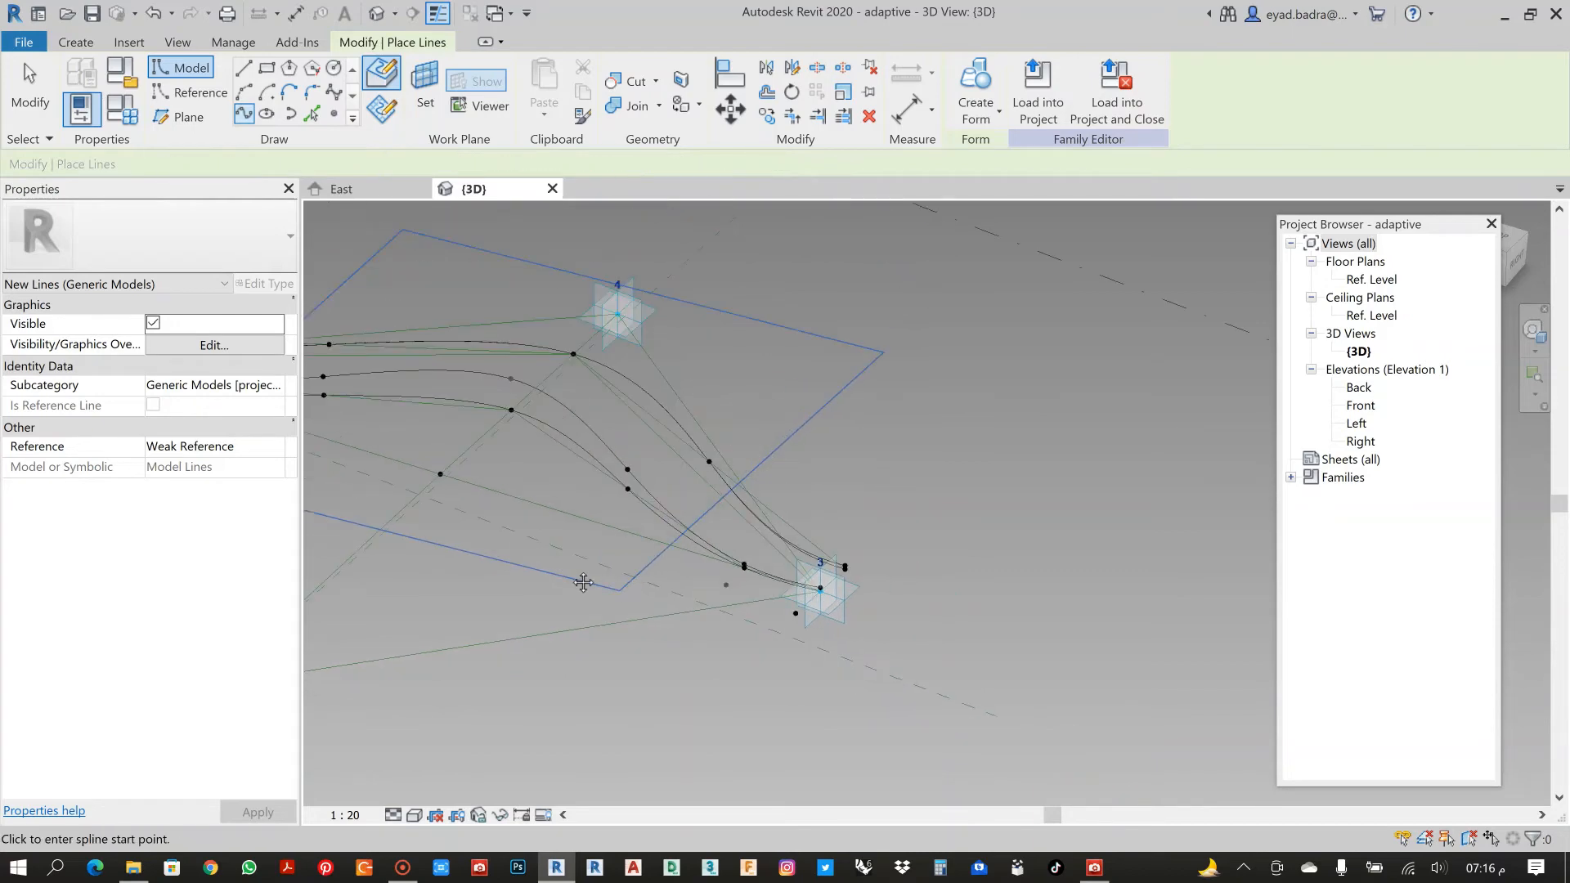
pyautogui.scroll(-3, 583, 582)
pyautogui.moveTo(503, 567); pyautogui.dragTo(791, 624, button='middle')
pyautogui.scroll(2, 705, 544)
pyautogui.press('Escape')
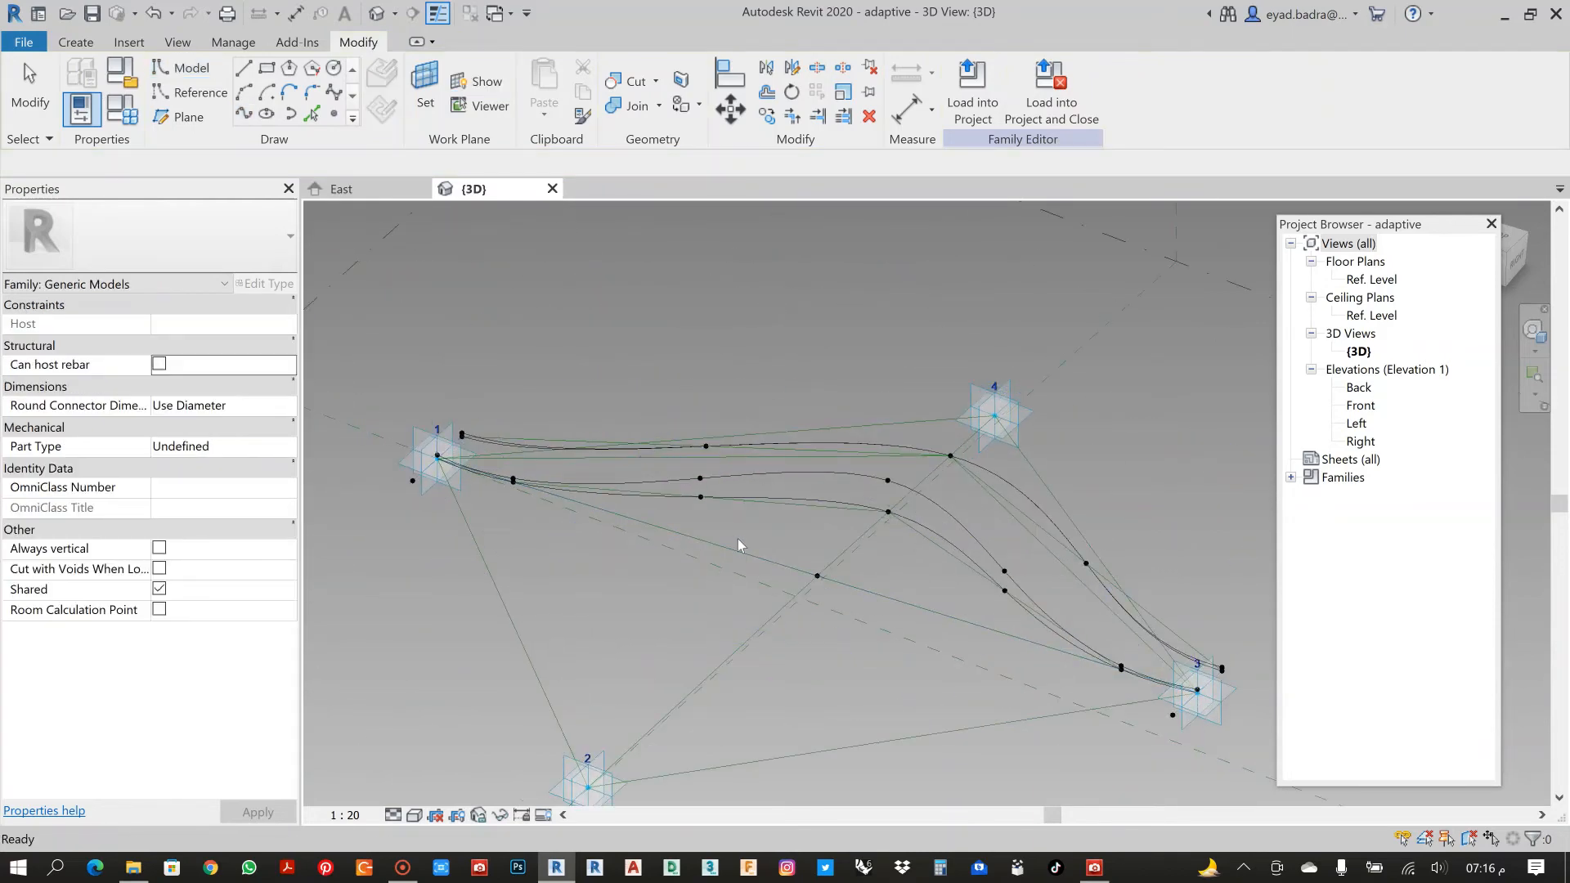
# Create a surface form between the new raised spline and the lower curve beneath it.
pyautogui.scroll(1, 754, 533)
pyautogui.moveTo(754, 534); pyautogui.dragTo(629, 514, button='middle')
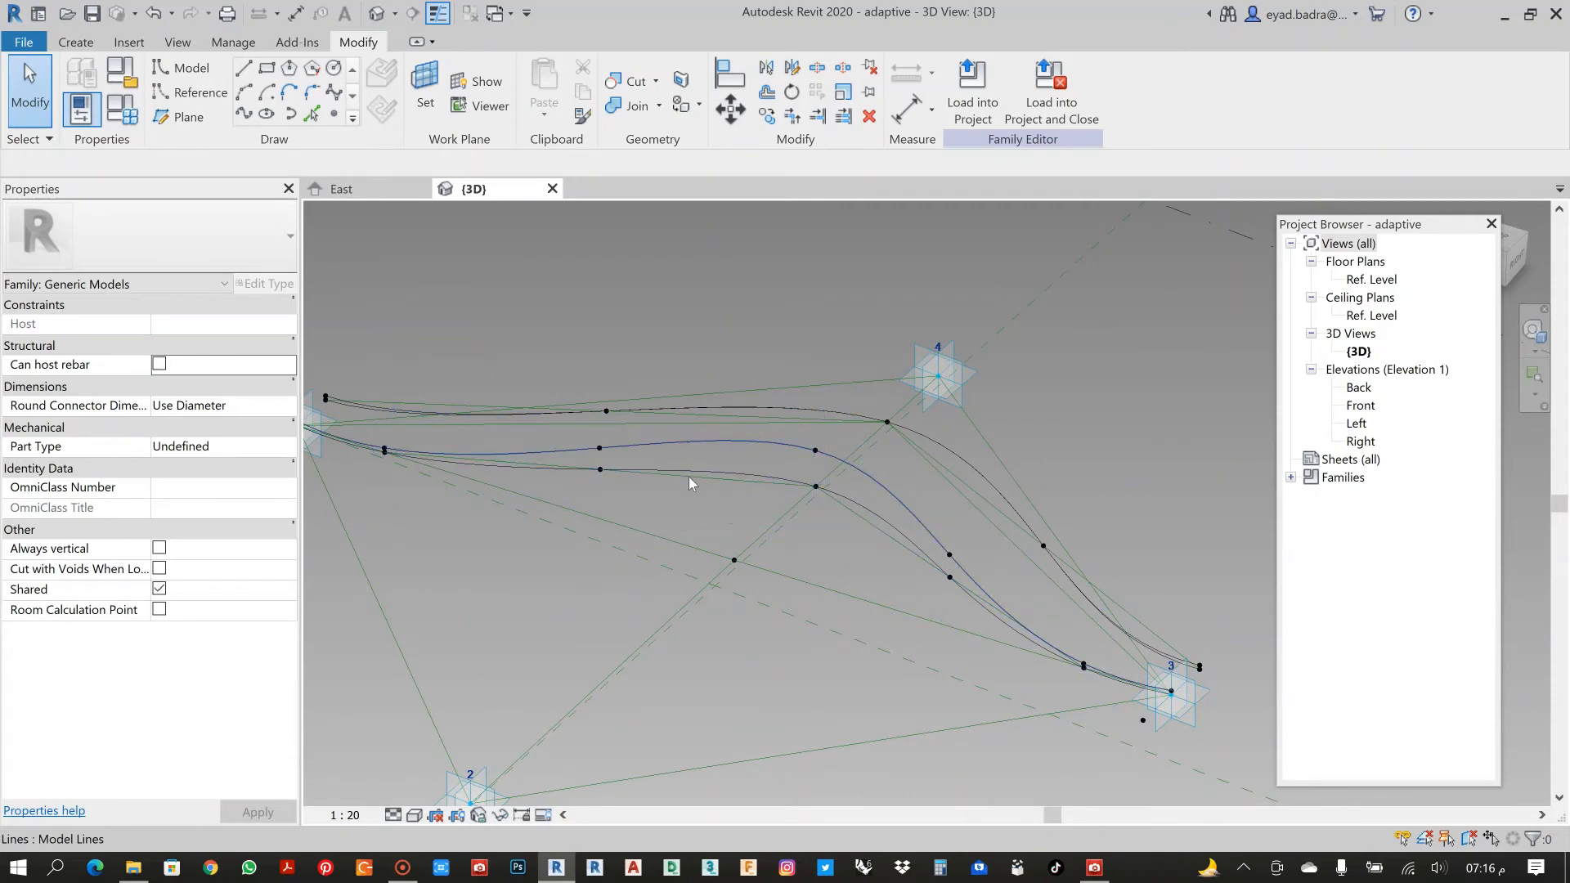
pyautogui.scroll(-1, 670, 491)
pyautogui.keyDown('shift'); pyautogui.moveTo(678, 522); pyautogui.dragTo(710, 483, button='middle'); pyautogui.keyUp('shift')
pyautogui.scroll(3, 710, 482)
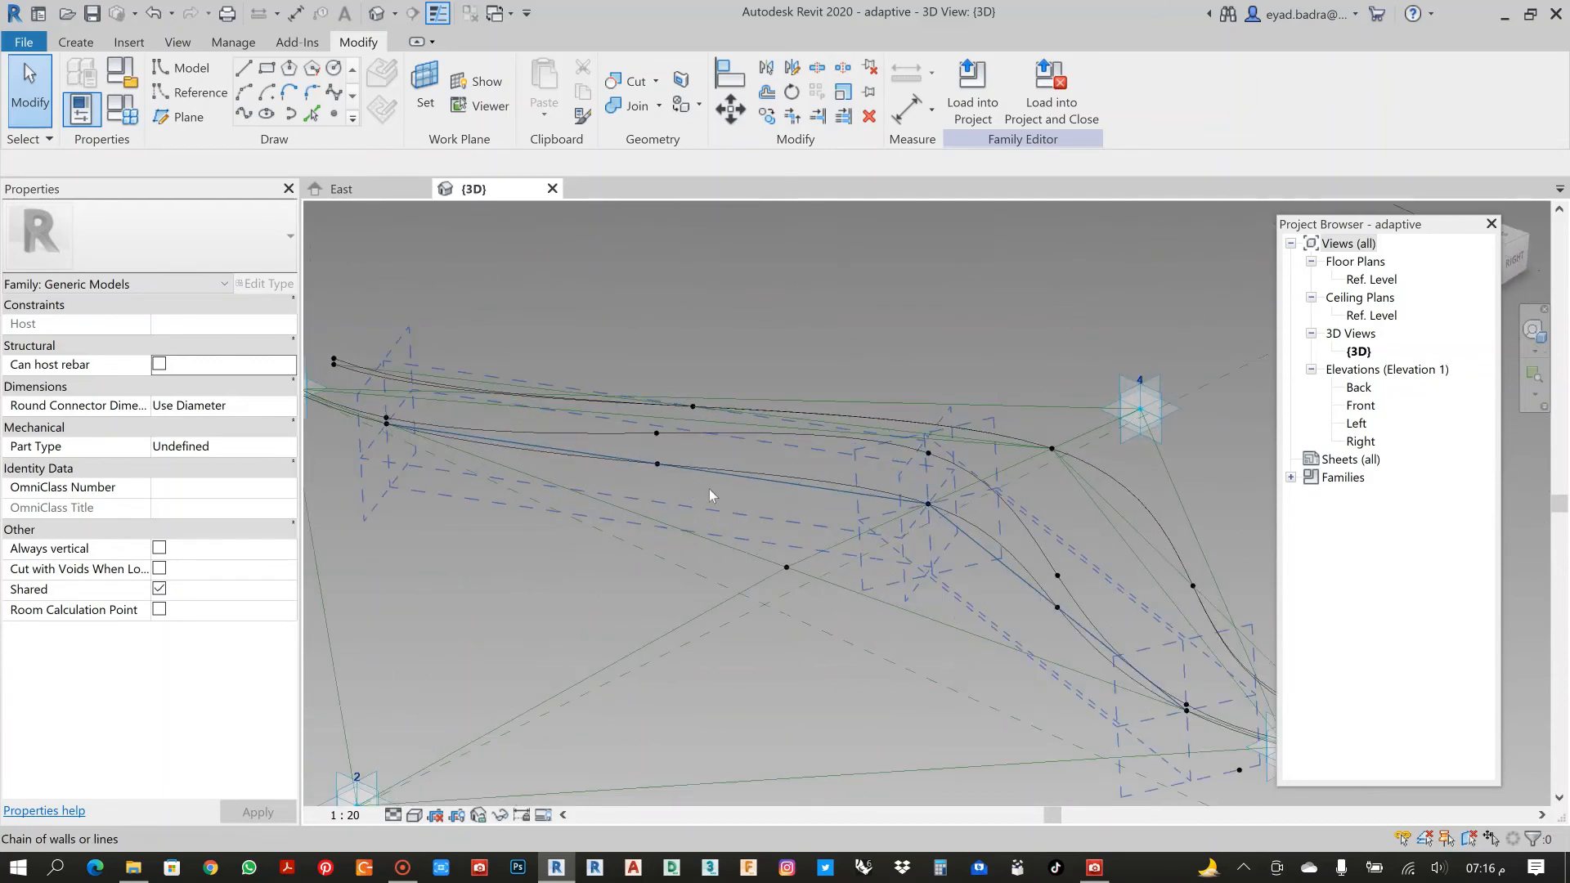
pyautogui.click(699, 450)
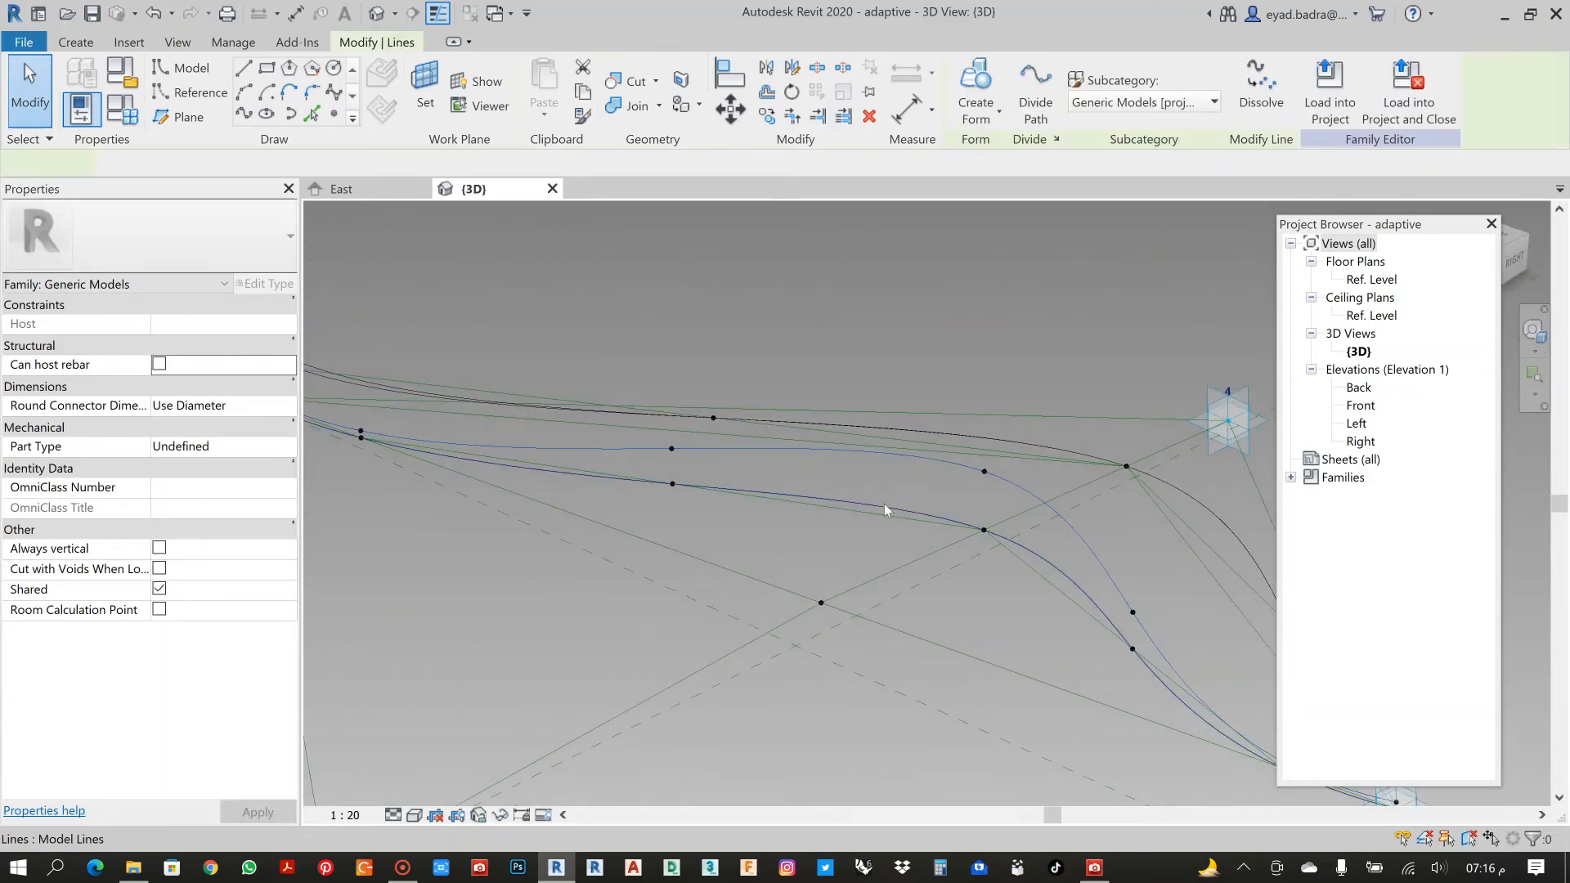
pyautogui.click(885, 503)
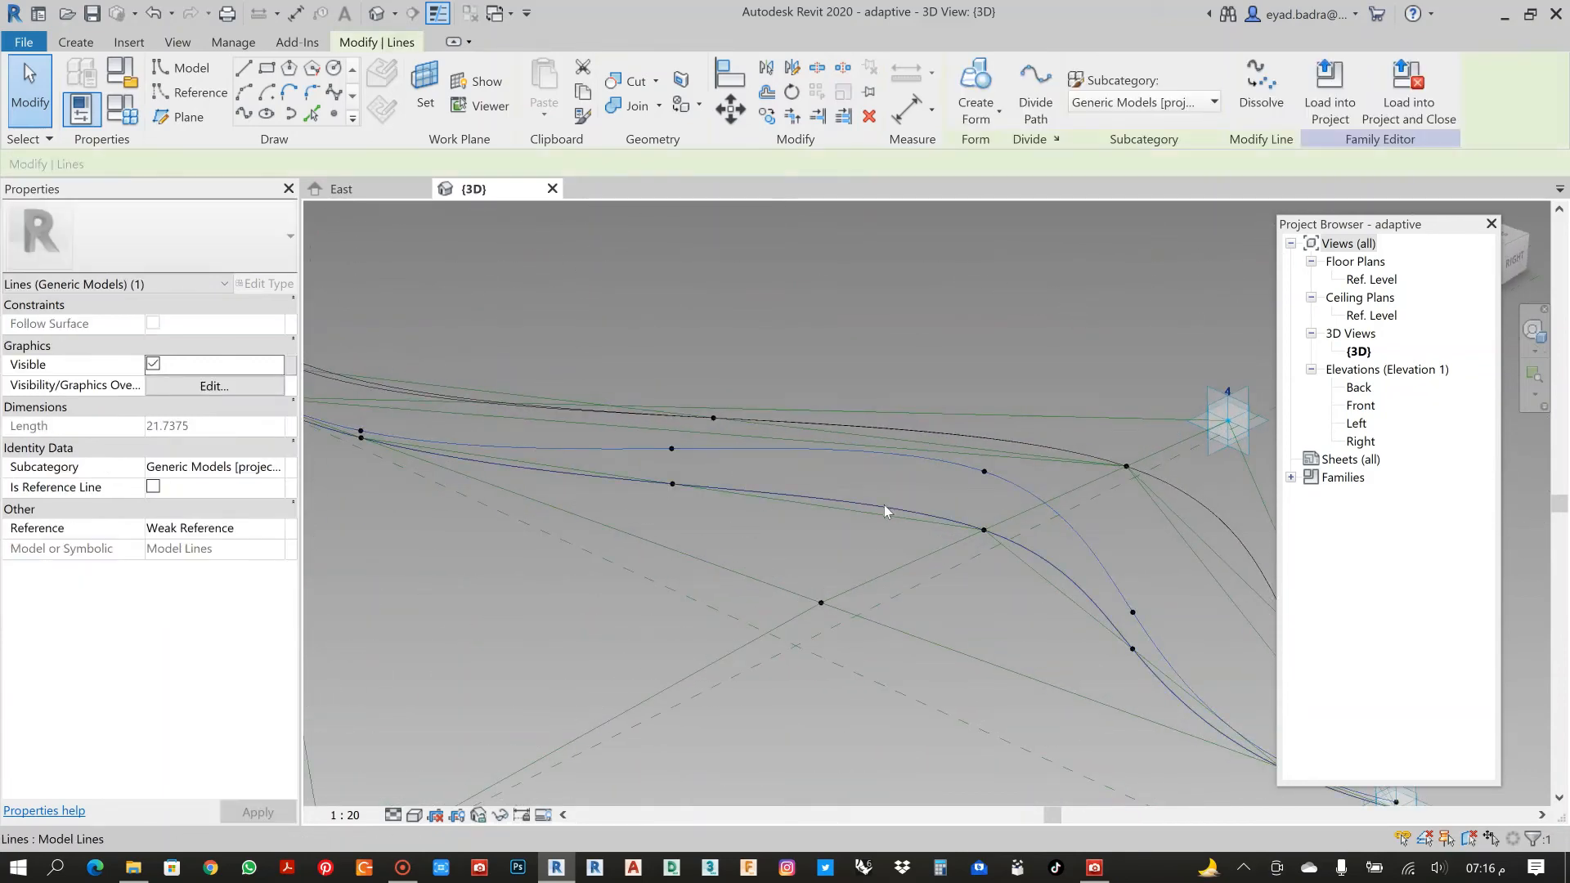
pyautogui.click(976, 104)
pyautogui.click(992, 155)
# Create a second surface form between the first surface's upper edge and the higher of the two rear curves.
pyautogui.scroll(-1, 682, 611)
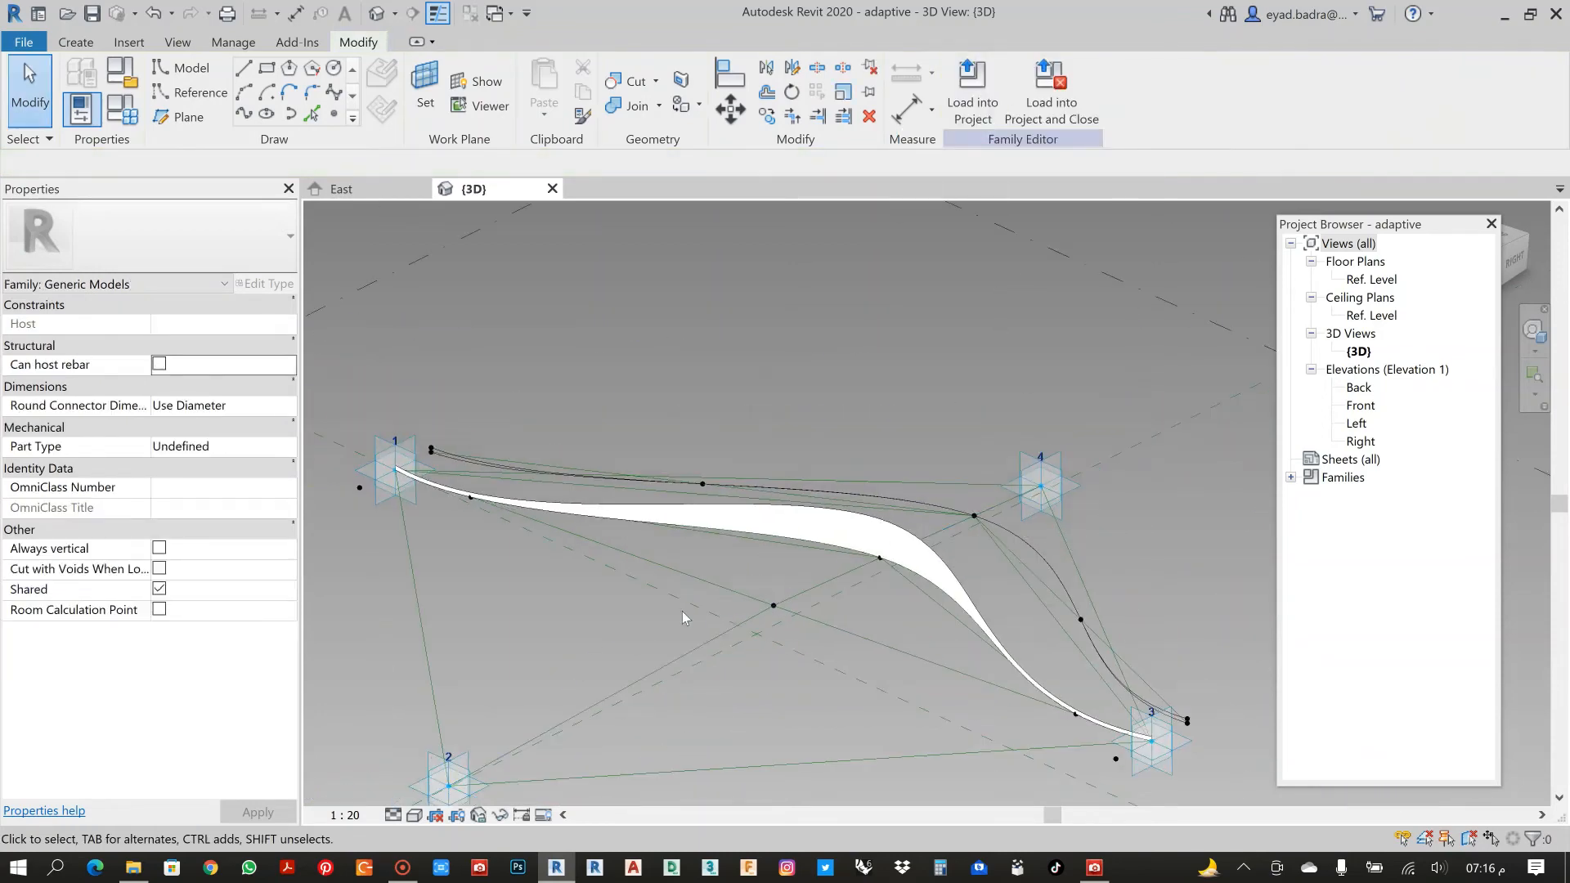
pyautogui.moveTo(817, 655)
pyautogui.keyDown('shift'); pyautogui.mouseDown(button='middle')
pyautogui.moveTo(938, 630)
pyautogui.moveTo(743, 606)
pyautogui.moveTo(795, 677)
pyautogui.moveTo(818, 667)
pyautogui.mouseUp(button='middle'); pyautogui.keyUp('shift')
pyautogui.moveTo(889, 589); pyautogui.dragTo(720, 564, button='middle')
pyautogui.scroll(1, 867, 499)
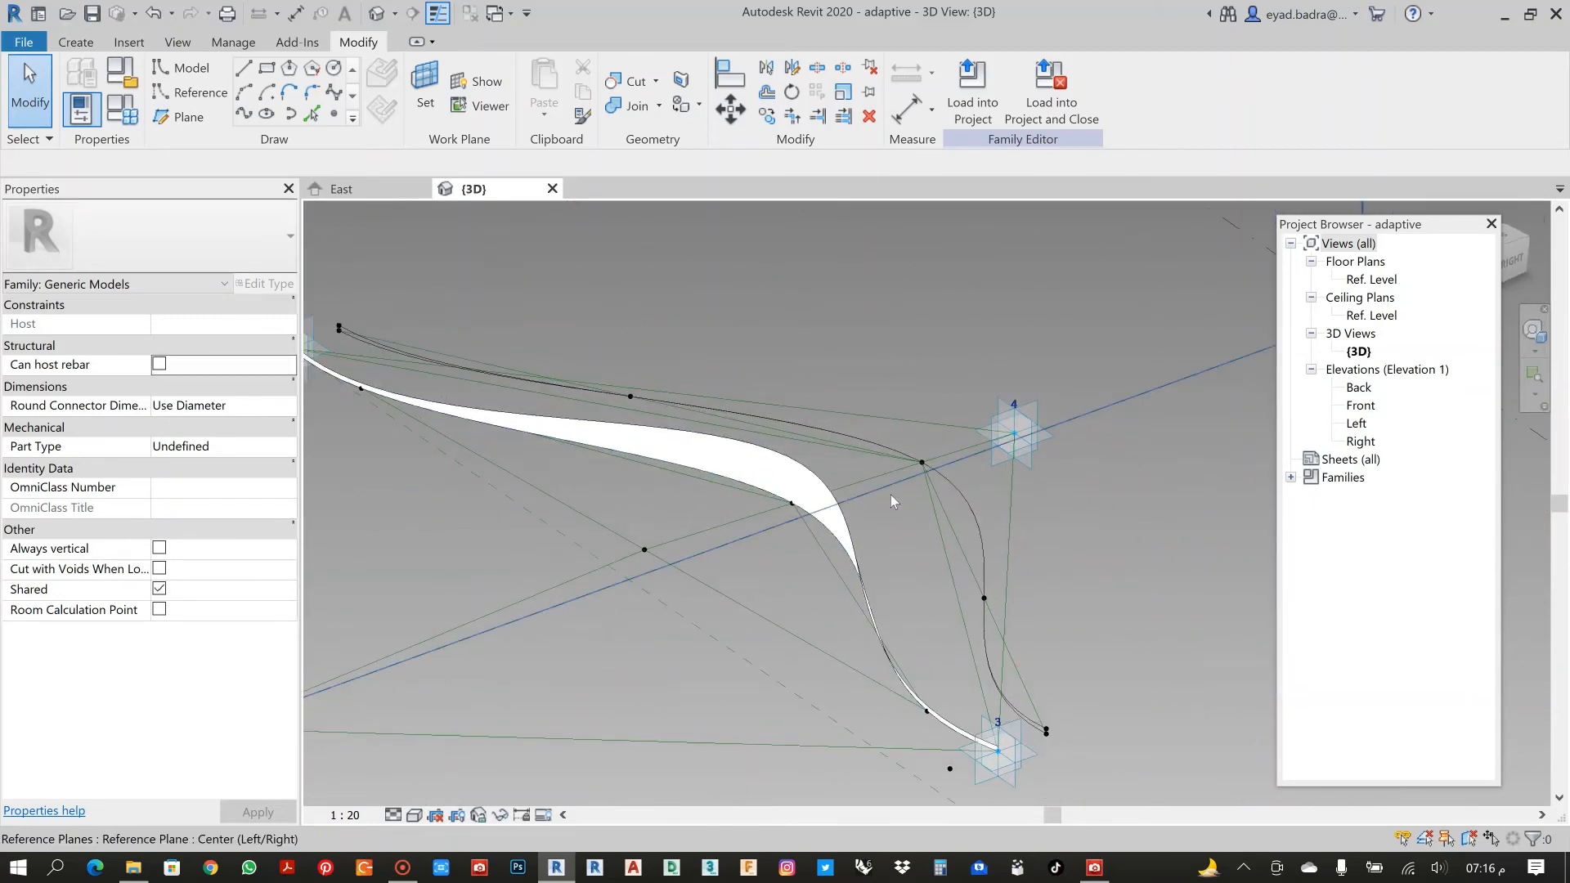
pyautogui.click(777, 459)
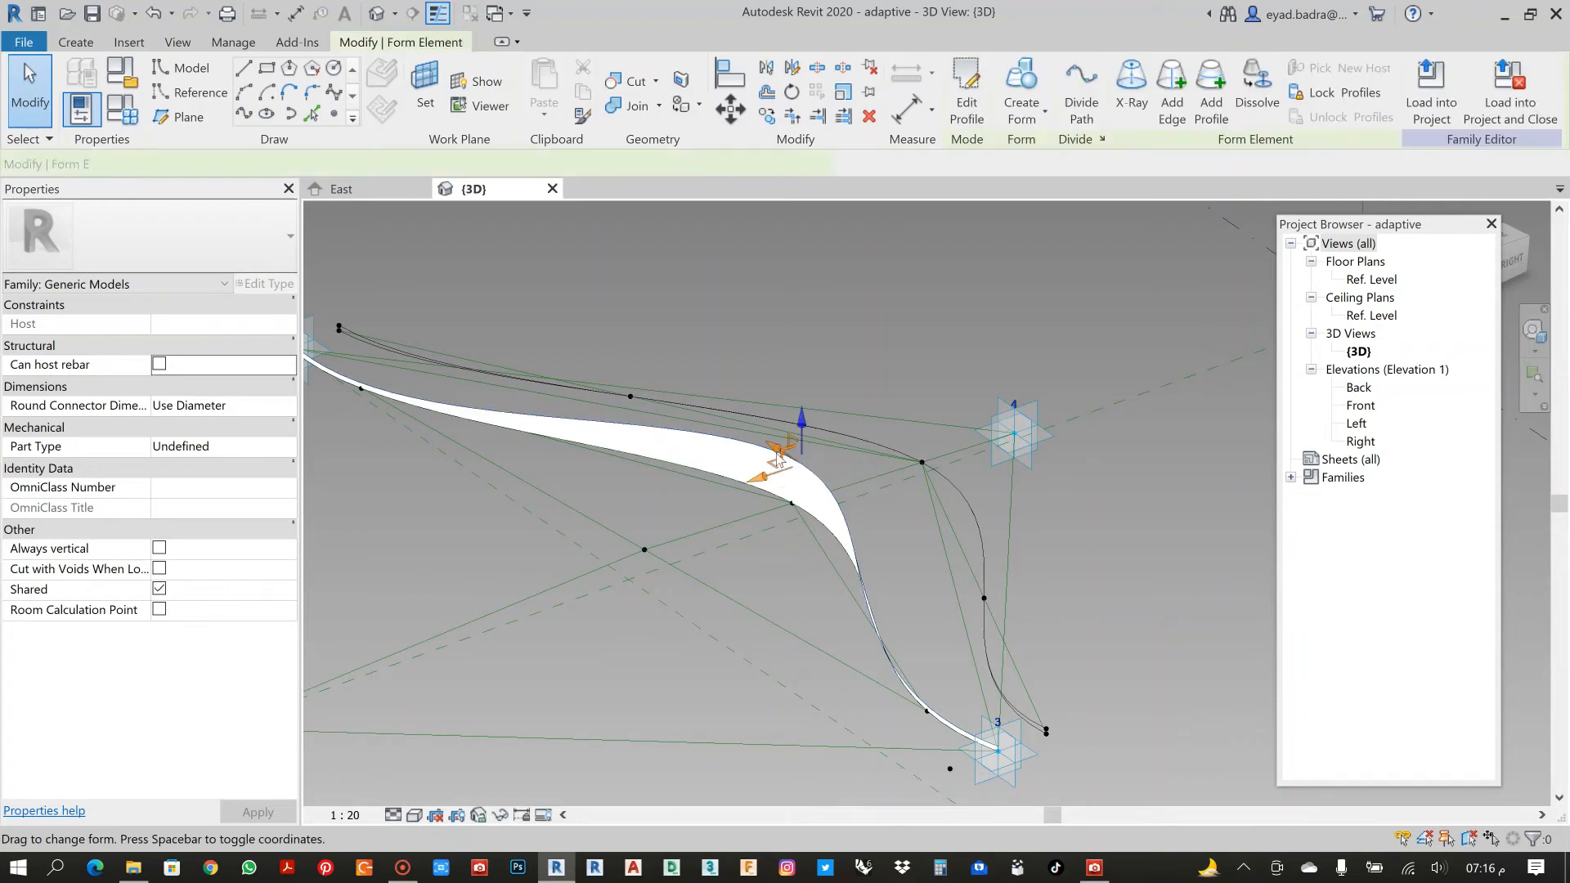
pyautogui.keyDown('ctrl'); pyautogui.click(961, 490); pyautogui.keyUp('ctrl')
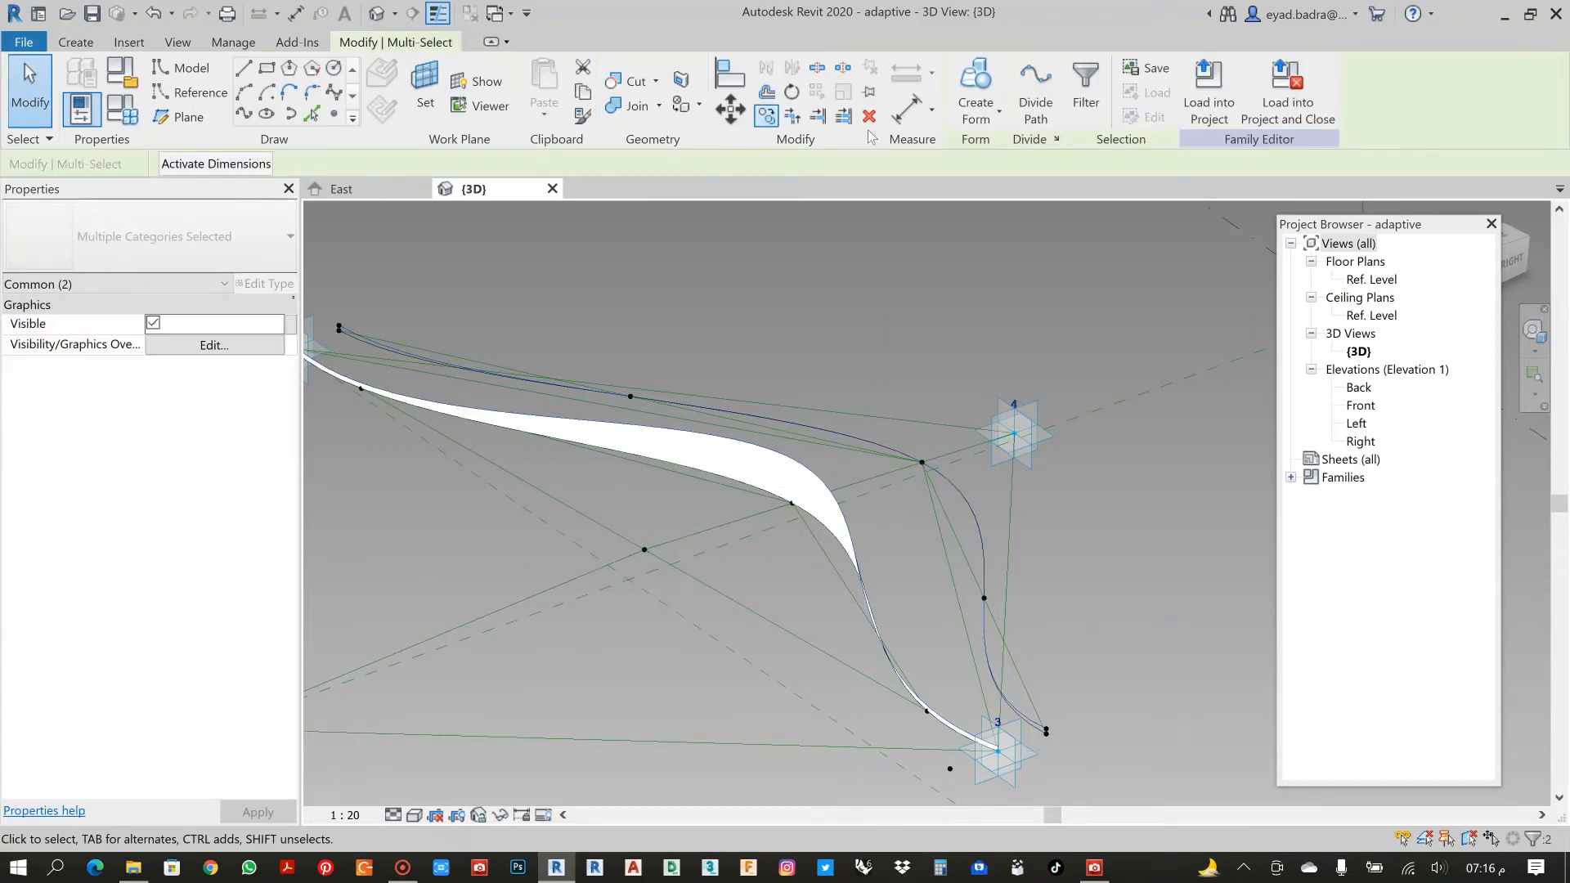
pyautogui.click(979, 120)
pyautogui.click(983, 146)
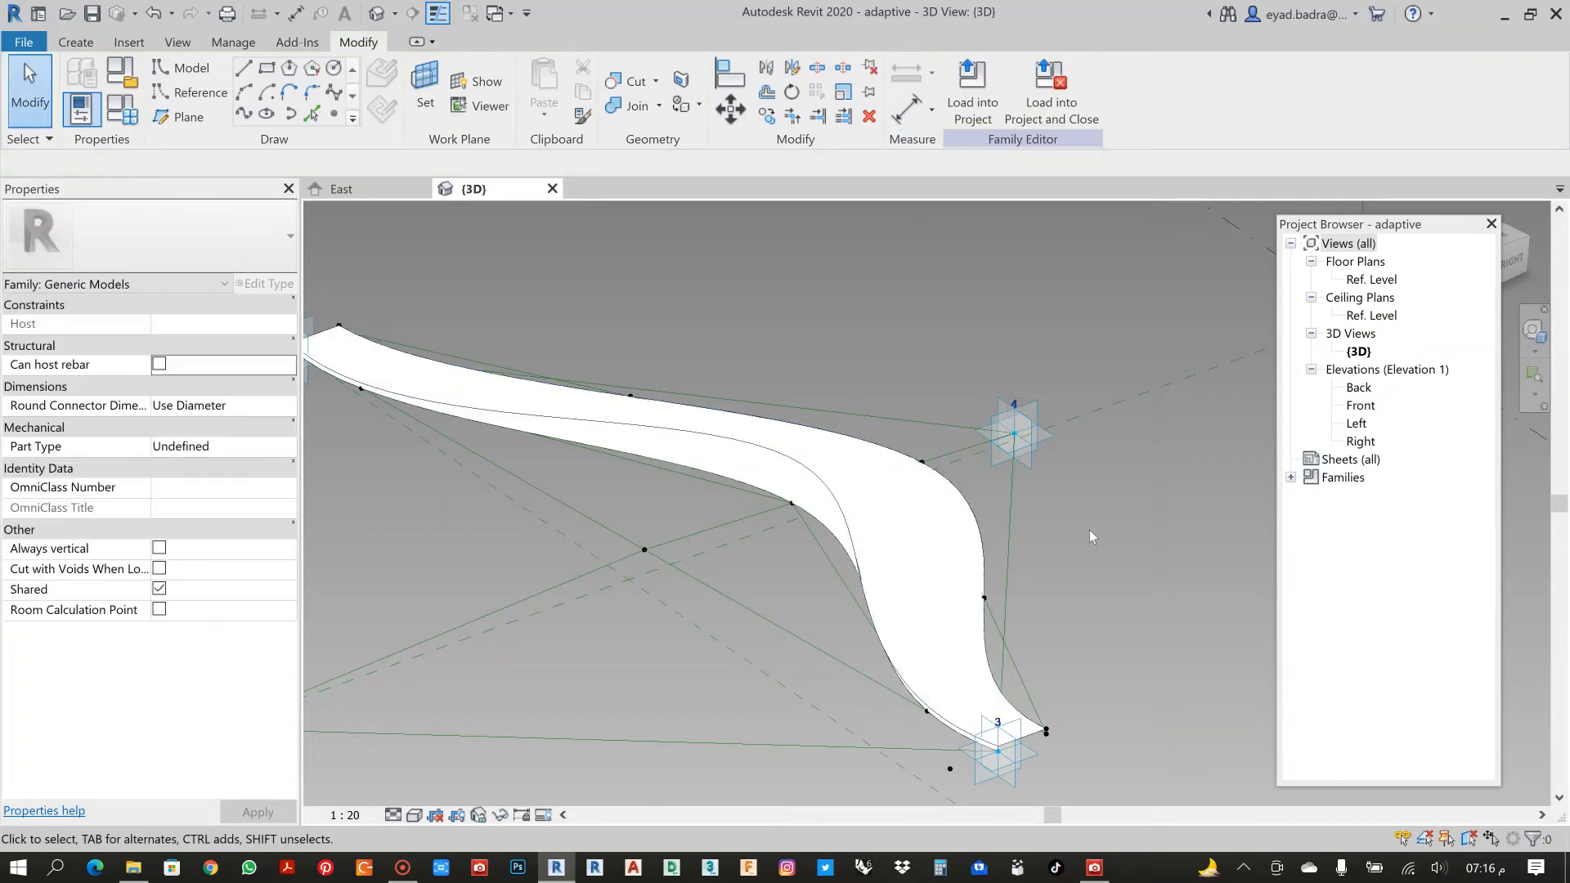
# Inspect the end of the surfaces and the remaining rear curve near adaptive point 3.
pyautogui.keyDown('shift'); pyautogui.moveTo(841, 645); pyautogui.dragTo(753, 564, button='middle'); pyautogui.keyUp('shift')
pyautogui.scroll(3, 925, 663)
pyautogui.scroll(4, 750, 547)
pyautogui.scroll(1, 750, 546)
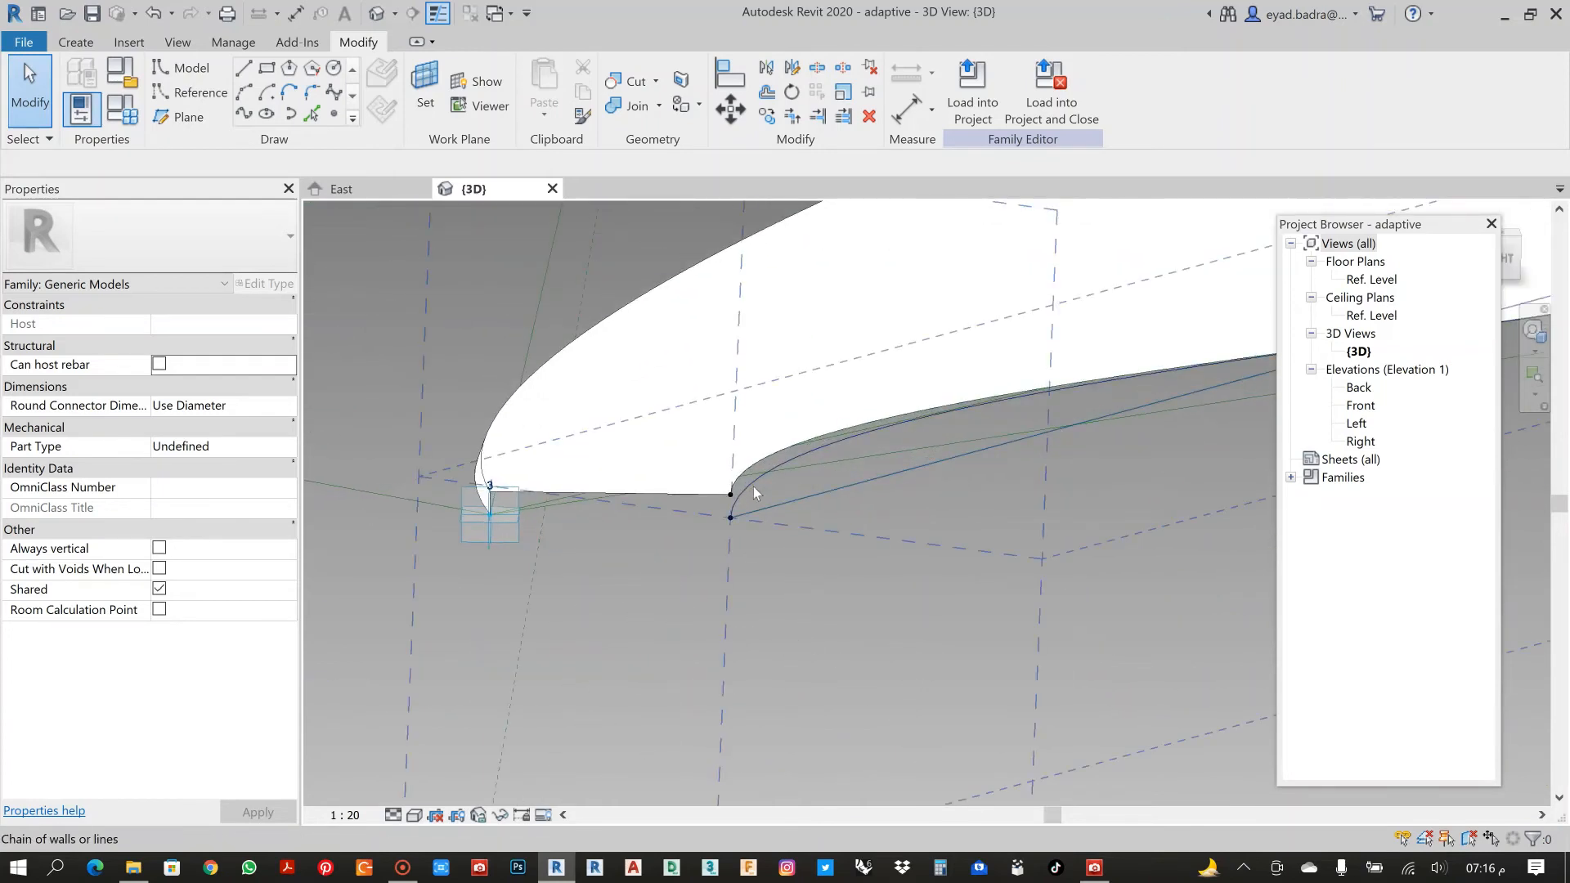
pyautogui.scroll(-5, 765, 478)
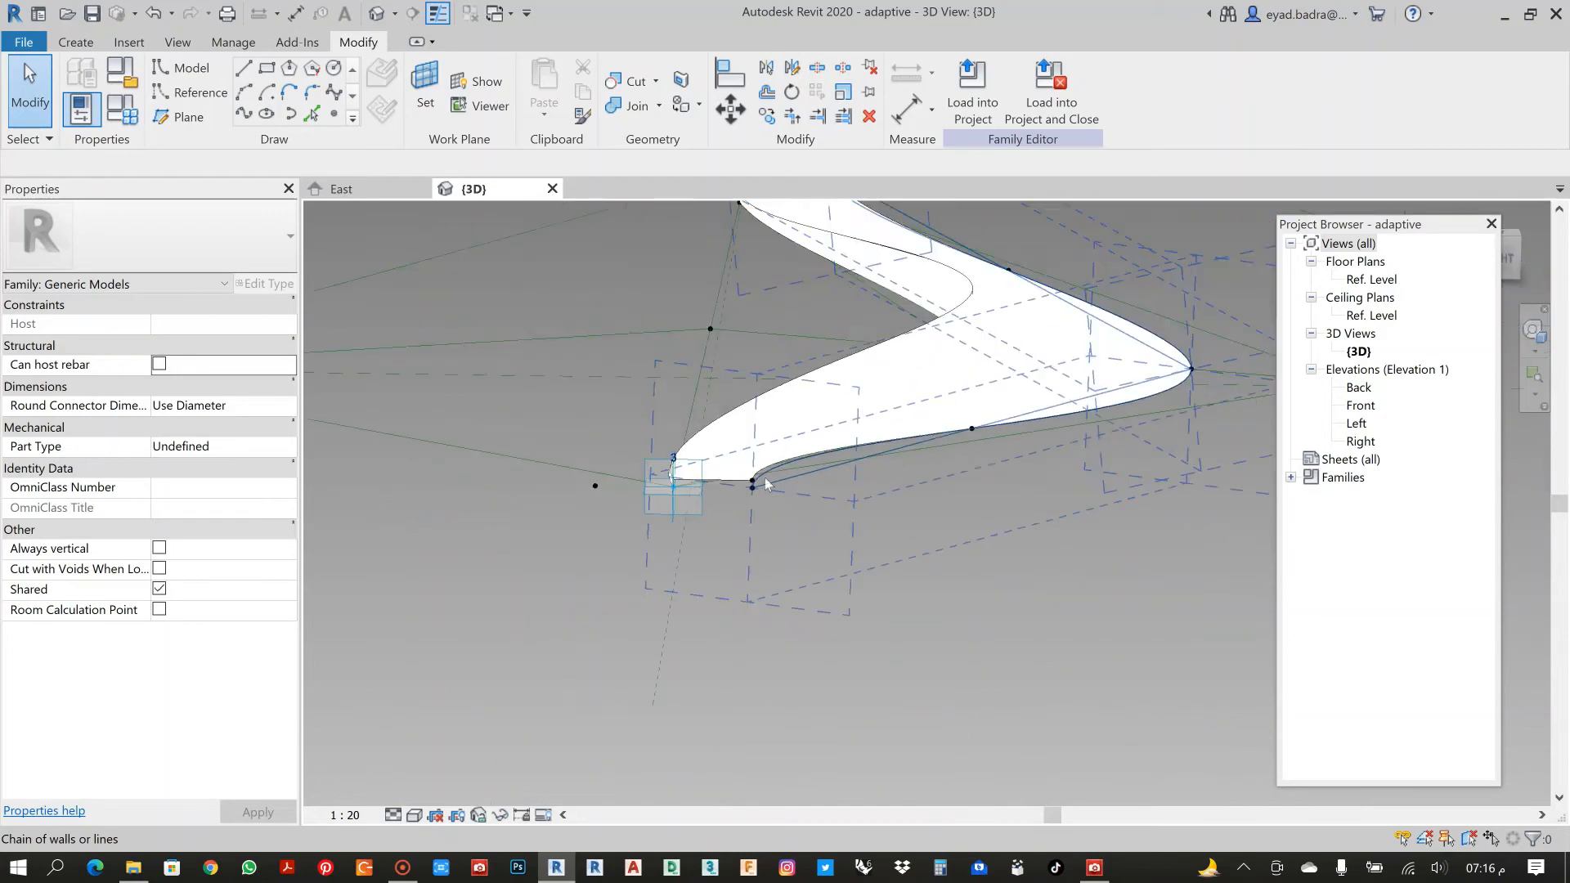
# Create a surface form between the second surface's rear edge and the lower rear curve ending near adaptive point 3.
pyautogui.moveTo(767, 484); pyautogui.dragTo(737, 554, button='middle')
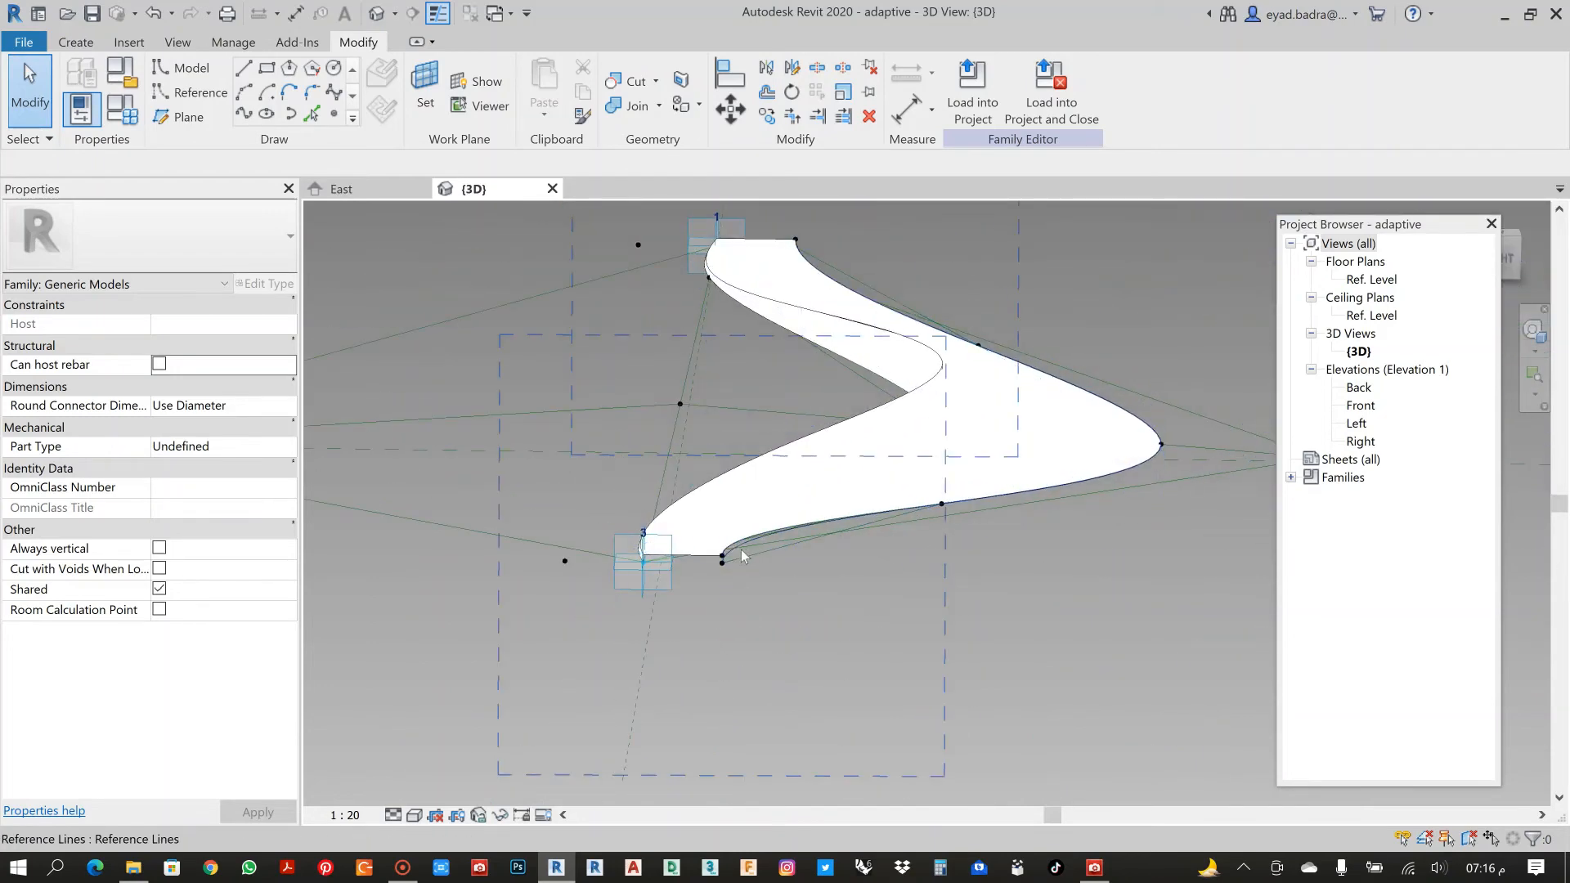
pyautogui.scroll(4, 741, 549)
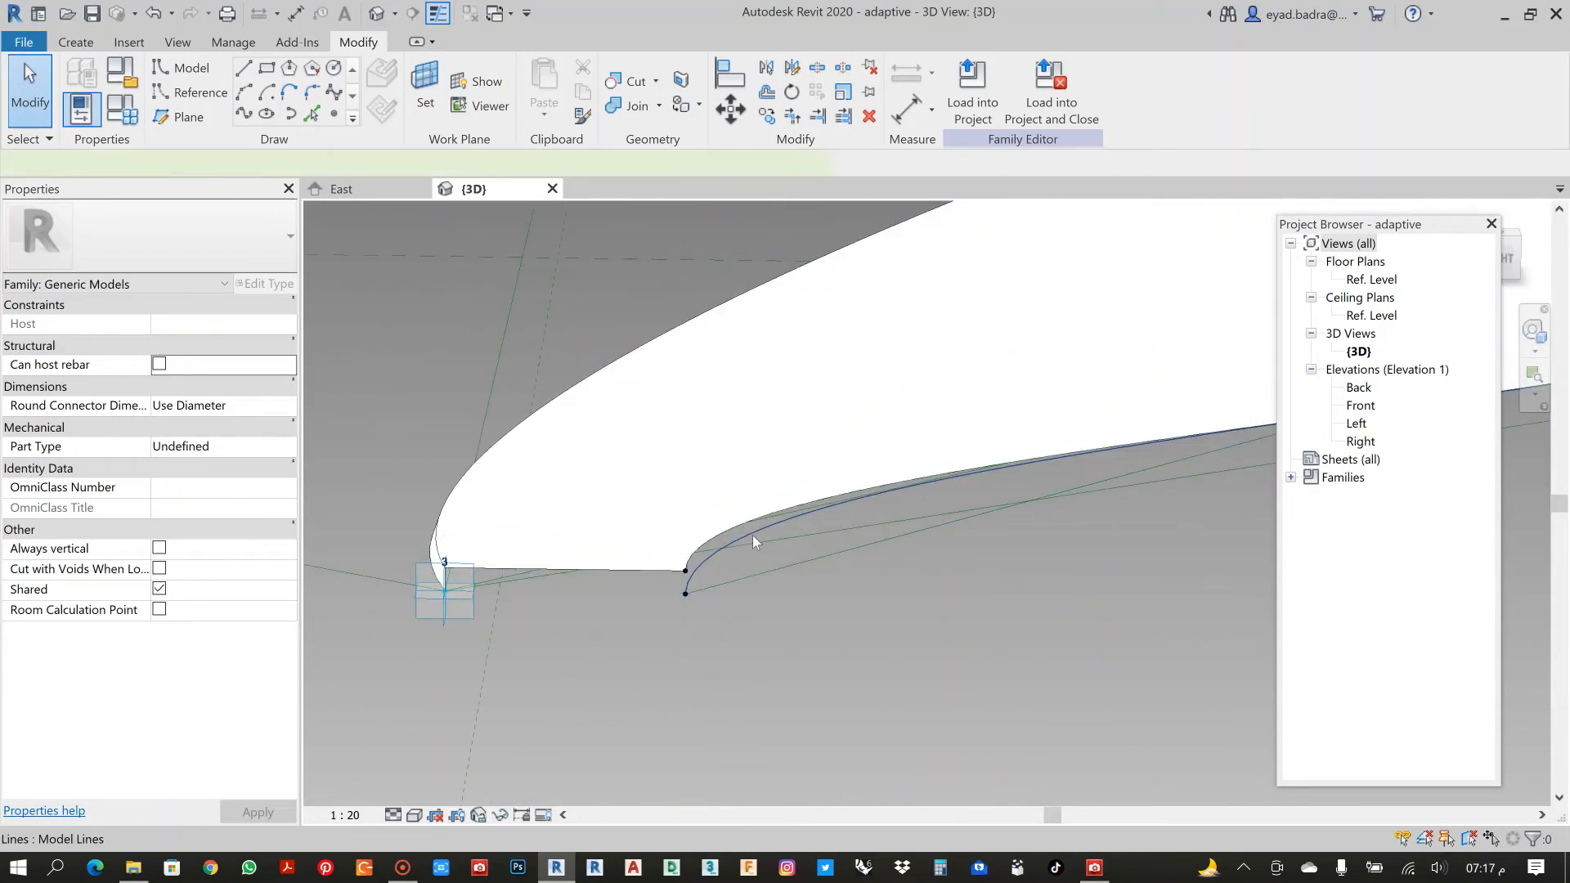
pyautogui.click(752, 535)
pyautogui.keyDown('ctrl'); pyautogui.click(716, 539); pyautogui.keyUp('ctrl')
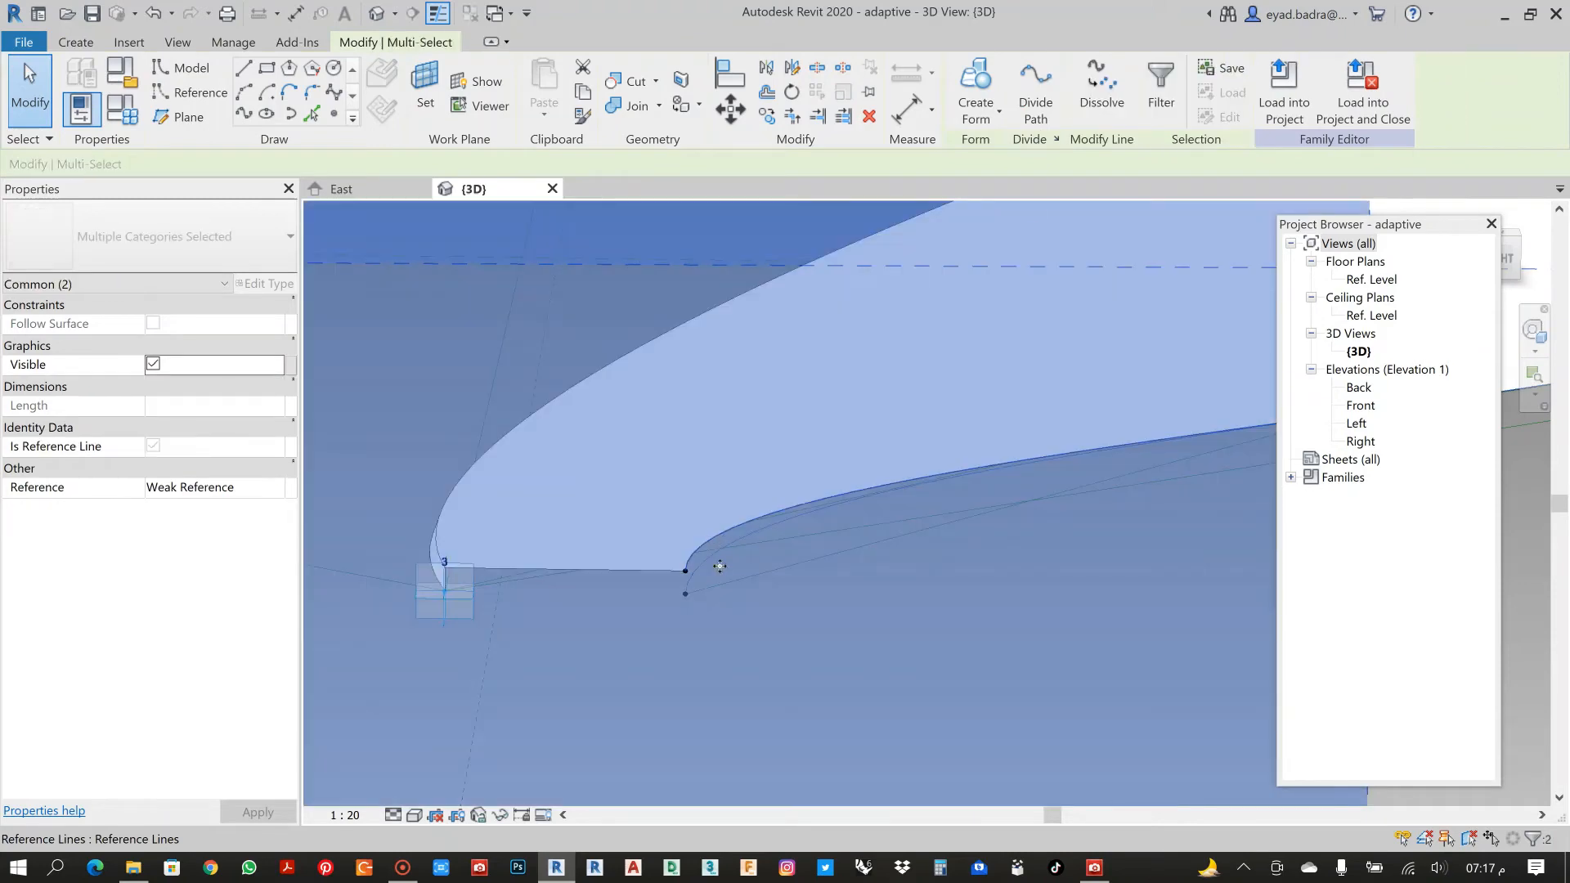
pyautogui.click(979, 112)
pyautogui.click(954, 150)
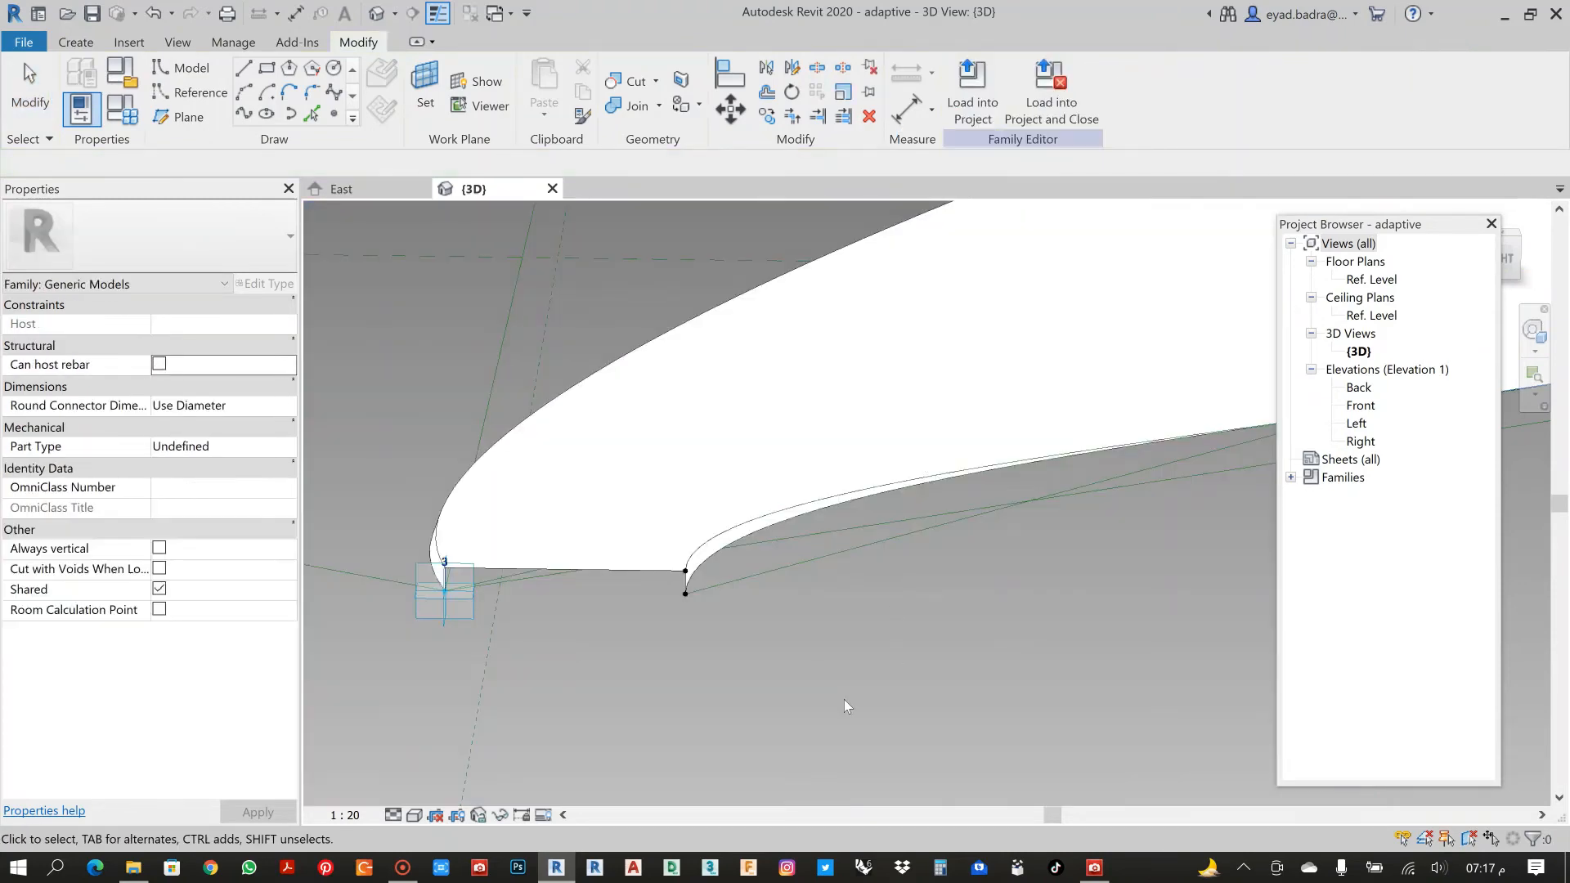
# Review the joined surfaces together with the offset and EYETH family parameters, leaving all parameters unchanged.
pyautogui.scroll(-6, 843, 699)
pyautogui.keyDown('shift'); pyautogui.moveTo(959, 714); pyautogui.dragTo(714, 713, button='middle'); pyautogui.keyUp('shift')
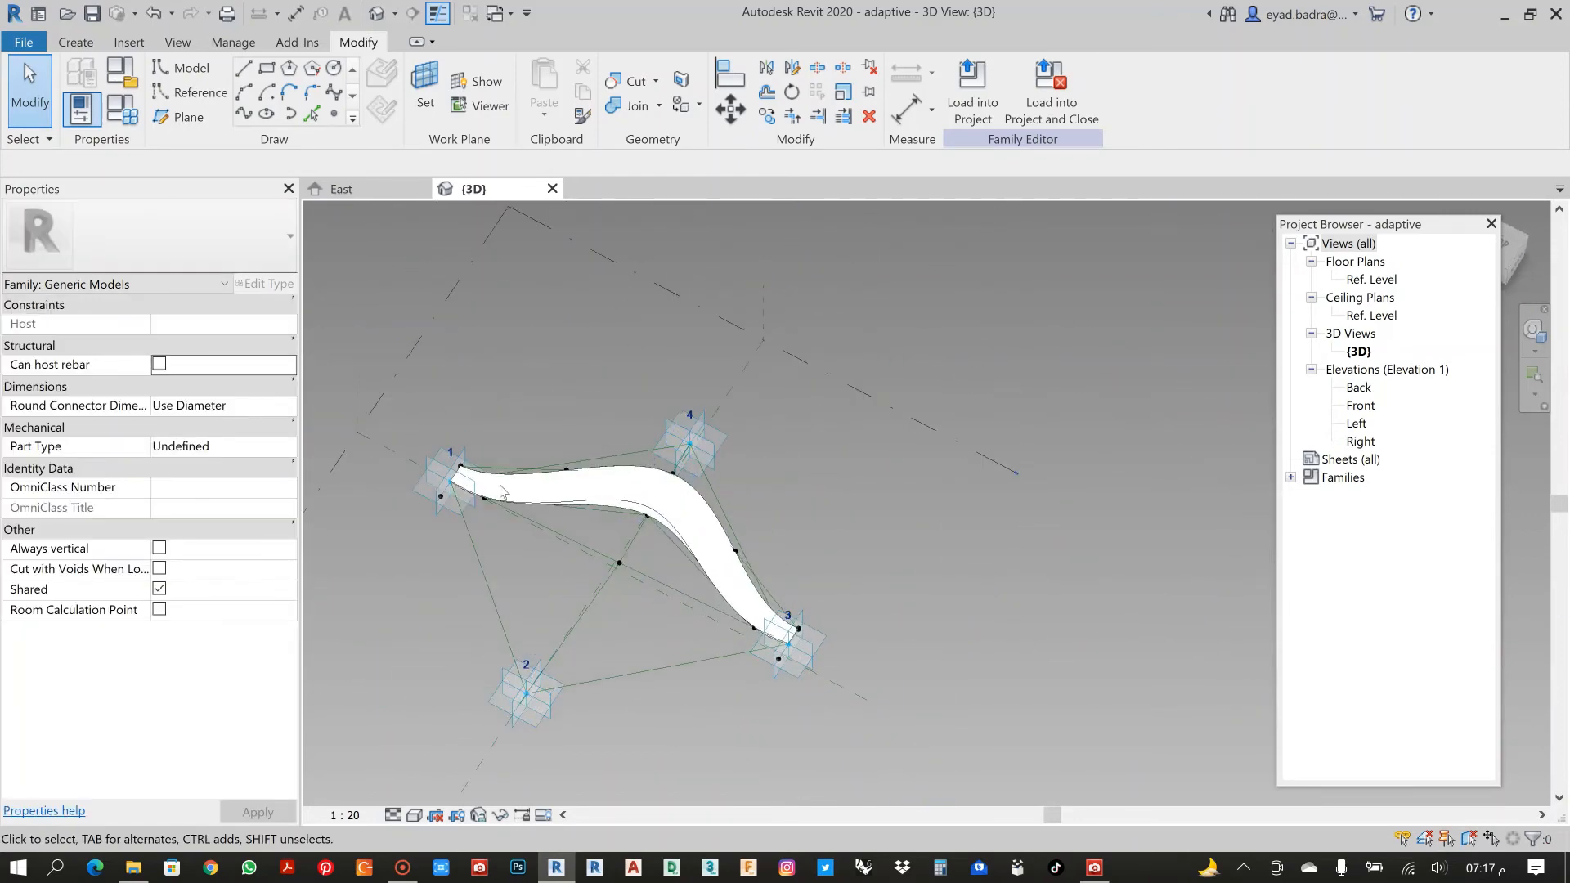
pyautogui.scroll(5, 832, 517)
pyautogui.keyDown('shift'); pyautogui.moveTo(709, 494); pyautogui.dragTo(758, 404, button='middle'); pyautogui.keyUp('shift')
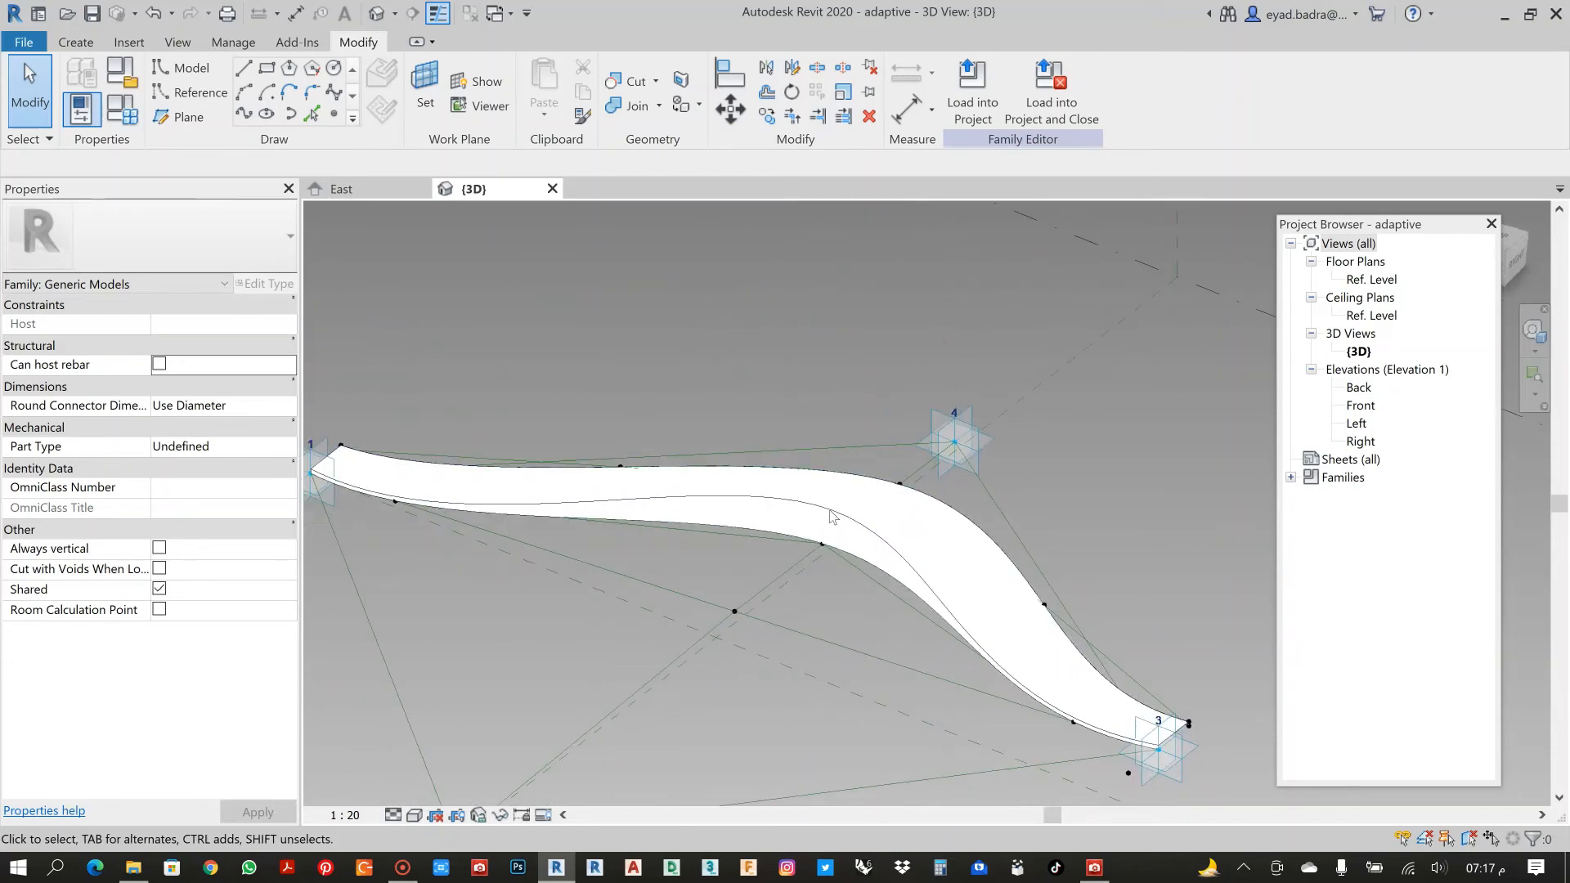
pyautogui.click(127, 113)
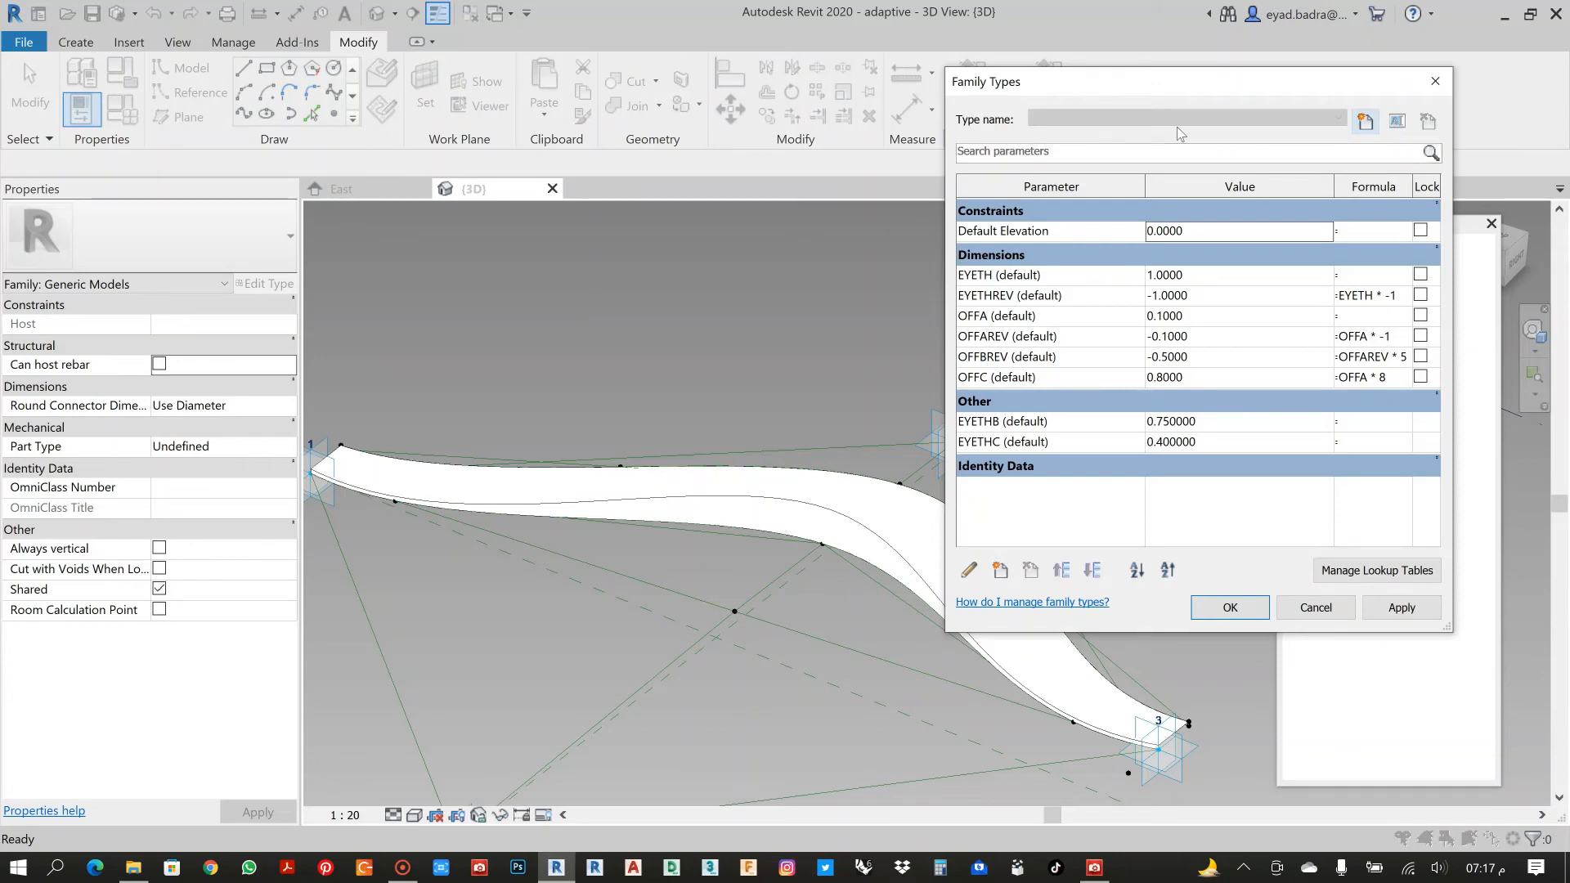
pyautogui.moveTo(1212, 93); pyautogui.dragTo(633, 161)
pyautogui.moveTo(1161, 231); pyautogui.dragTo(1245, 91)
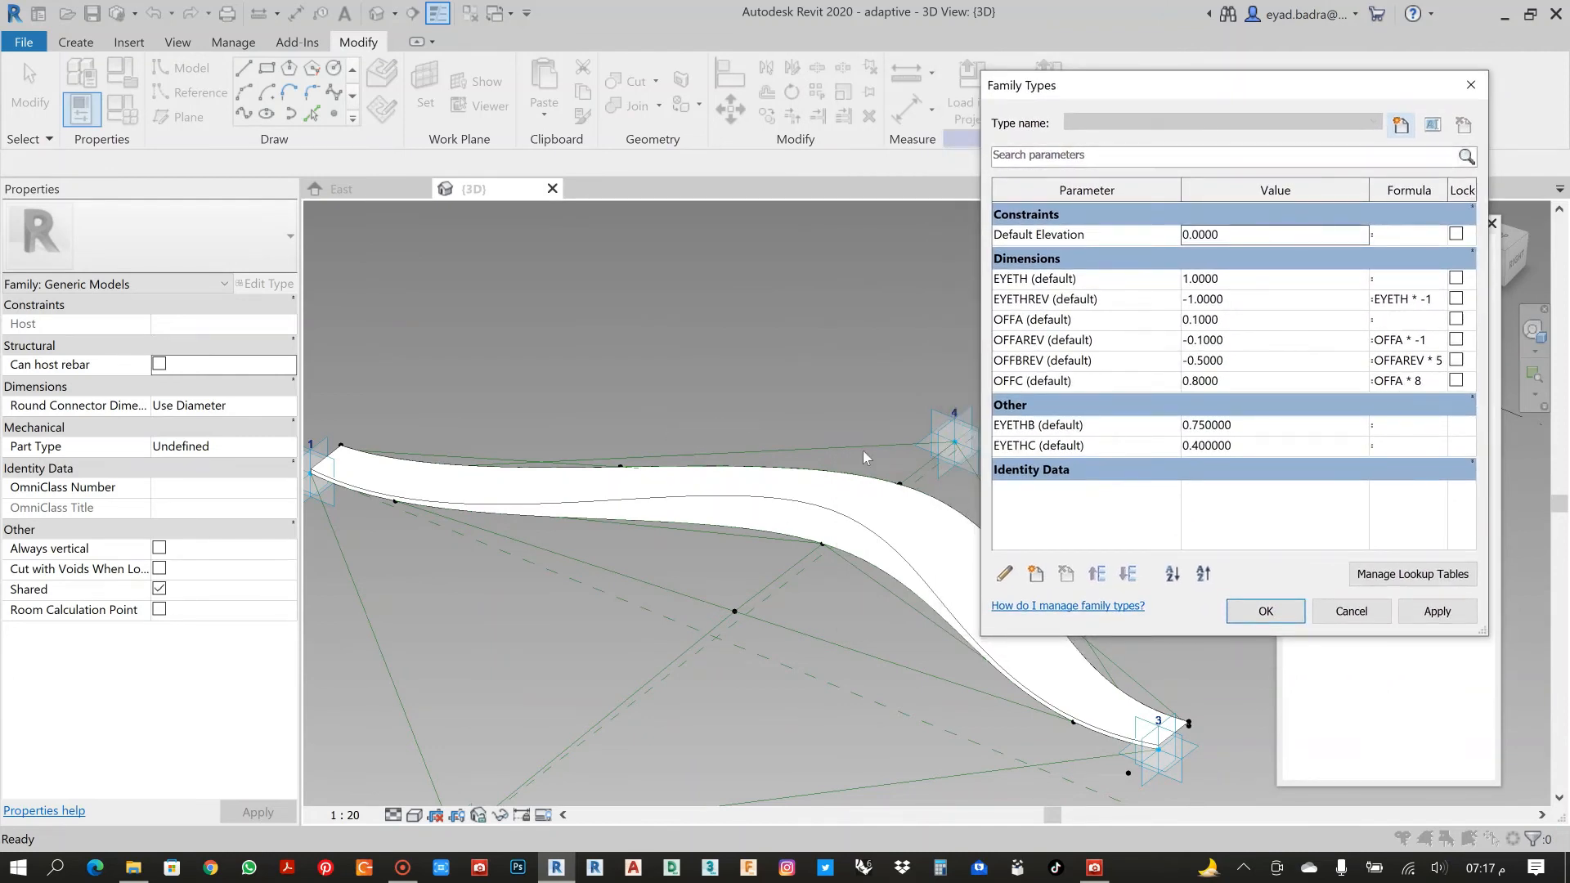
pyautogui.click(1364, 620)
pyautogui.moveTo(471, 704); pyautogui.dragTo(459, 684, button='middle')
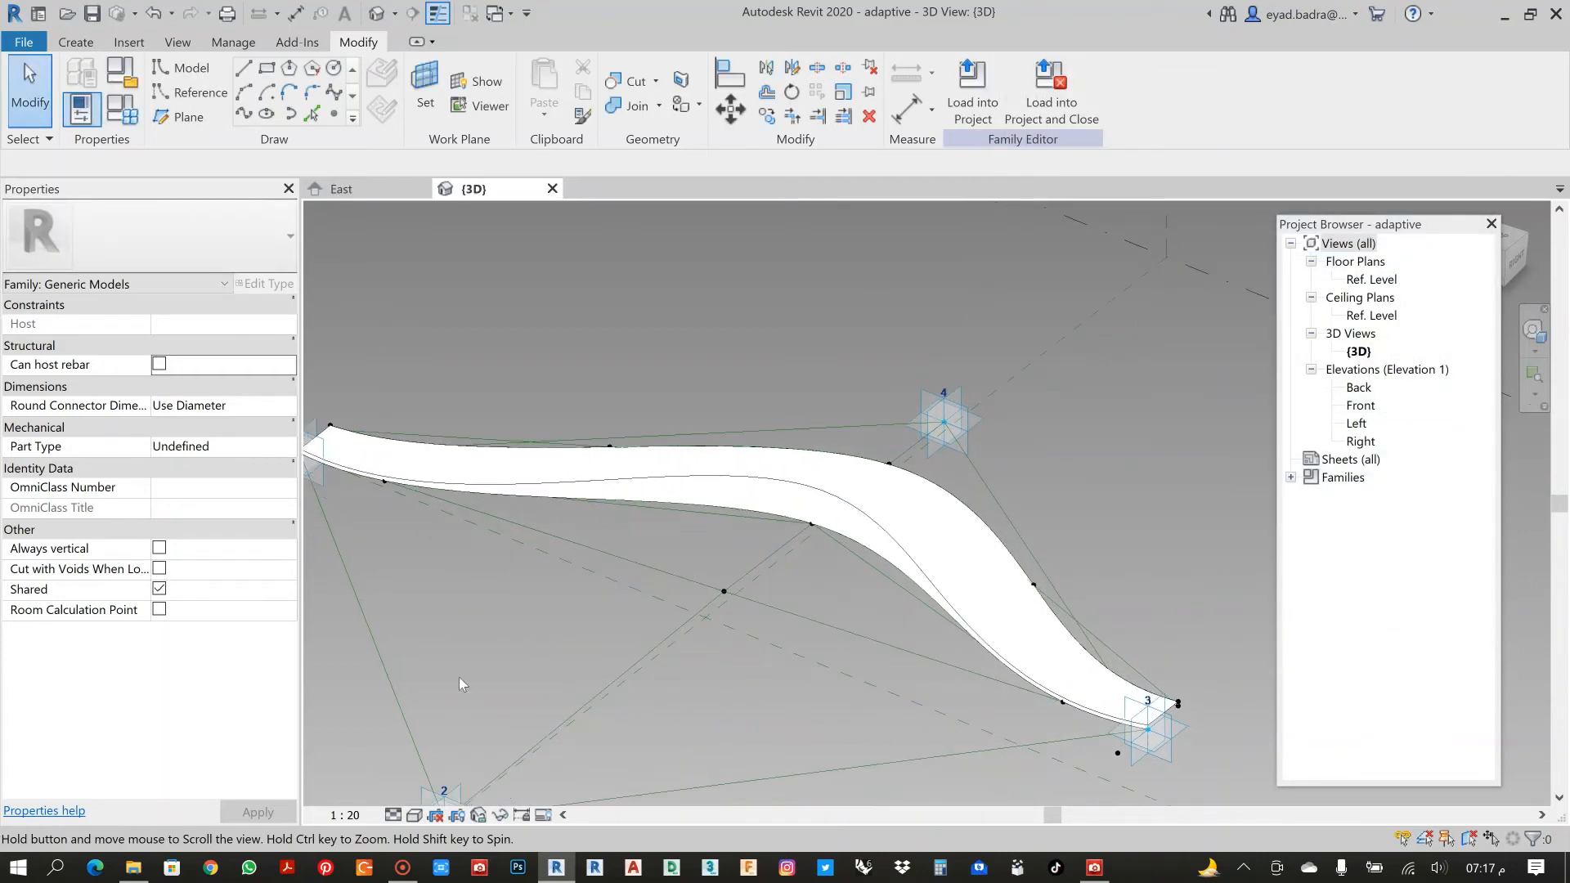
# Set the 3D view to Wireframe and examine the curves bounding the surface forms.
pyautogui.click(414, 816)
pyautogui.click(482, 701)
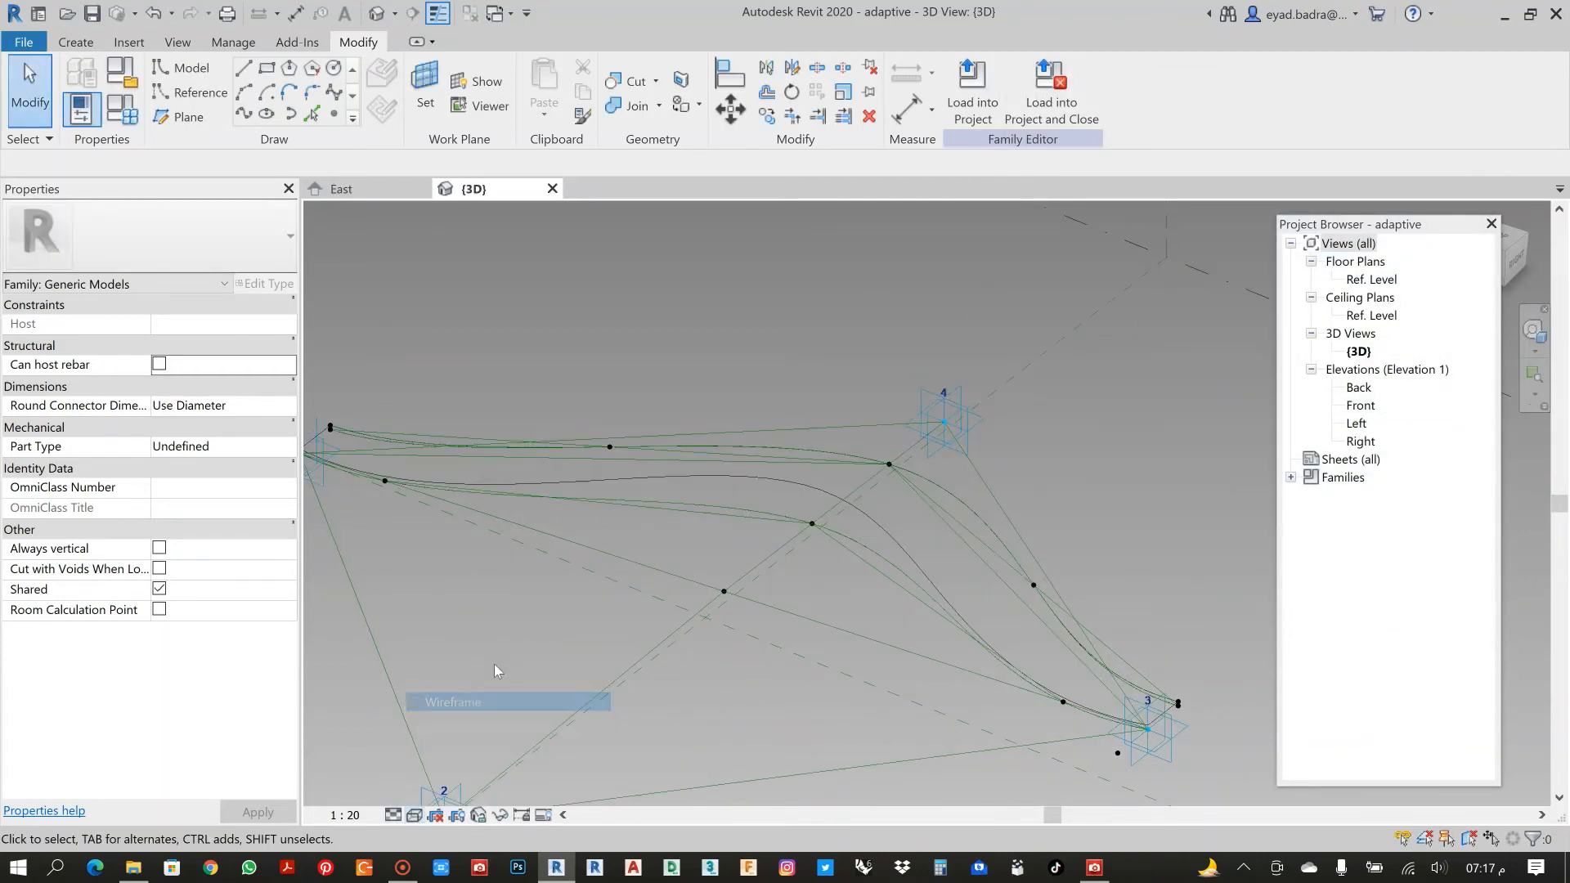
pyautogui.click(812, 488)
pyautogui.keyDown('shift'); pyautogui.moveTo(813, 487); pyautogui.dragTo(704, 483, button='middle'); pyautogui.keyUp('shift')
pyautogui.click(802, 350)
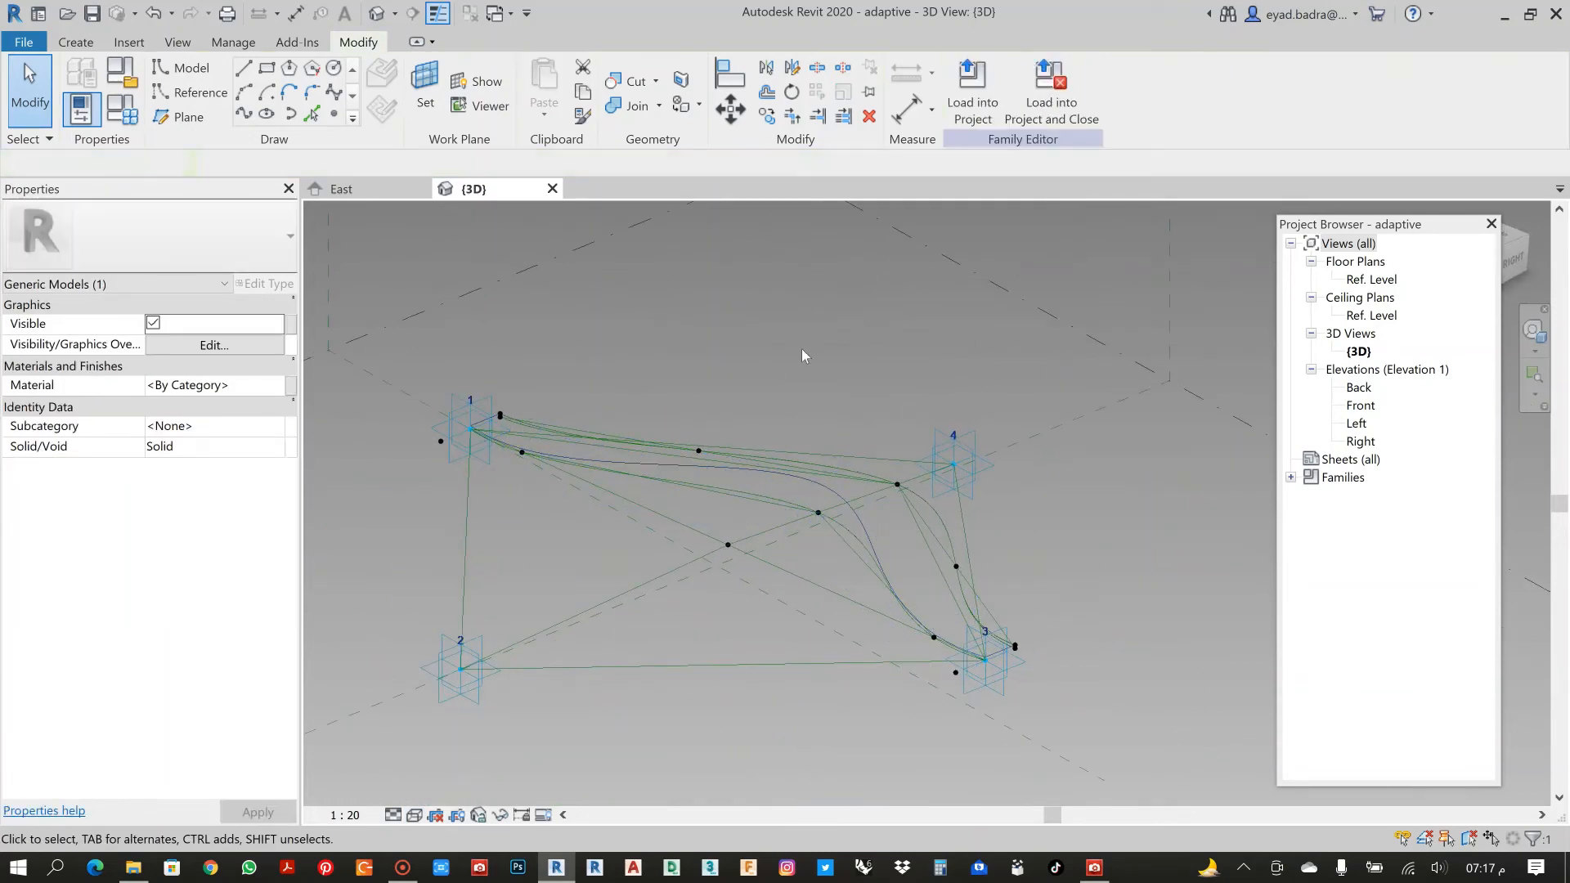
# Try the formula OFFAREV * 2 for the OFFBREV parameter and discard the parameter edit.
pyautogui.scroll(3, 801, 352)
pyautogui.moveTo(800, 353); pyautogui.dragTo(925, 327, button='middle')
pyautogui.scroll(2, 814, 361)
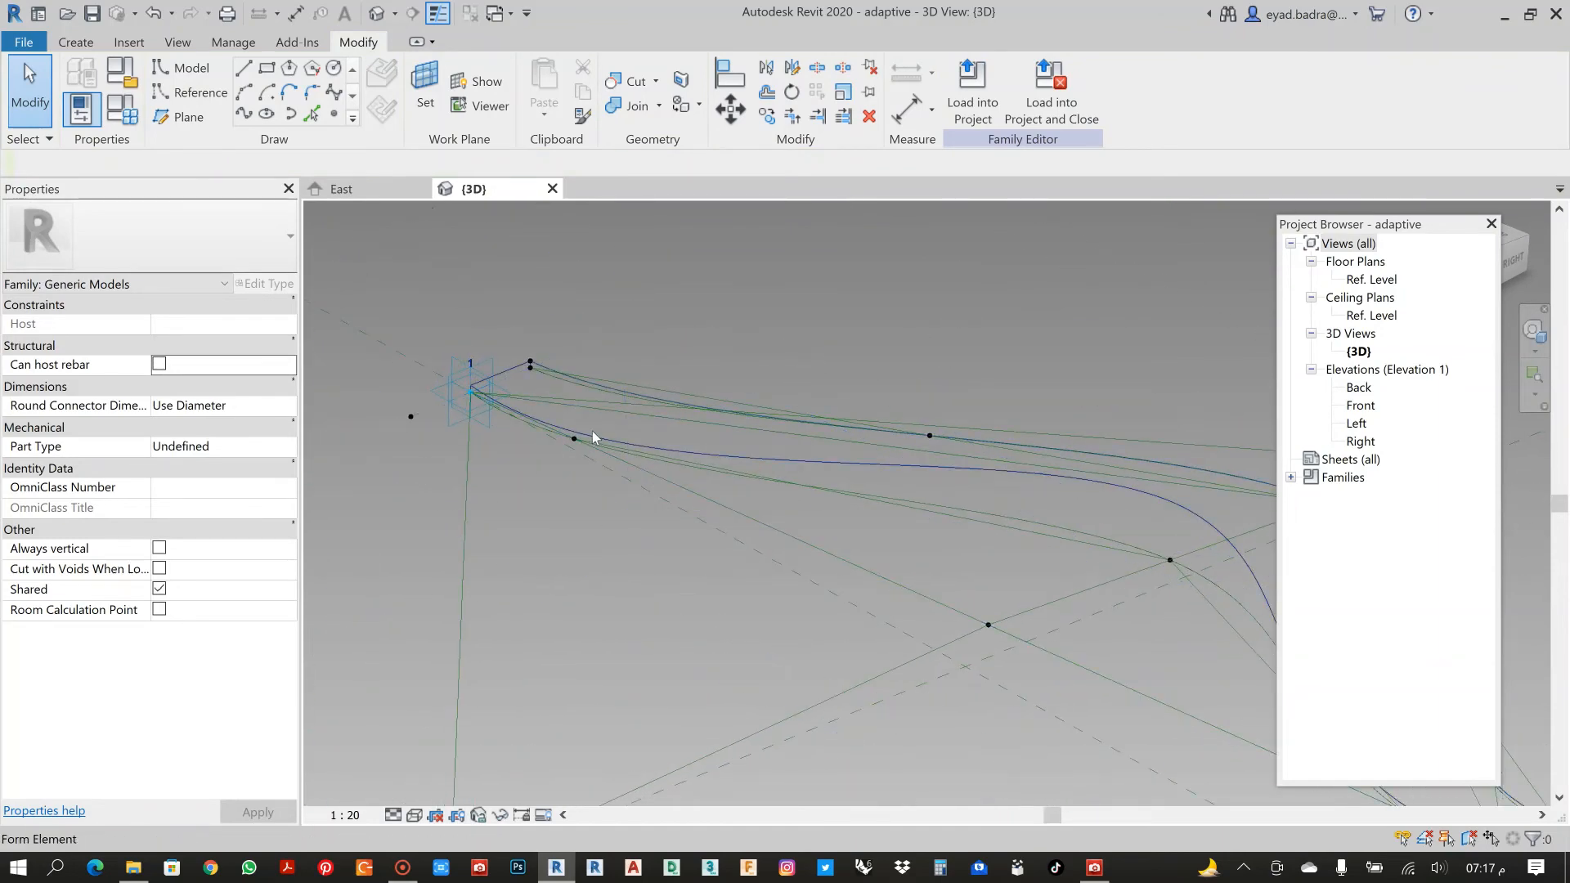
pyautogui.click(594, 437)
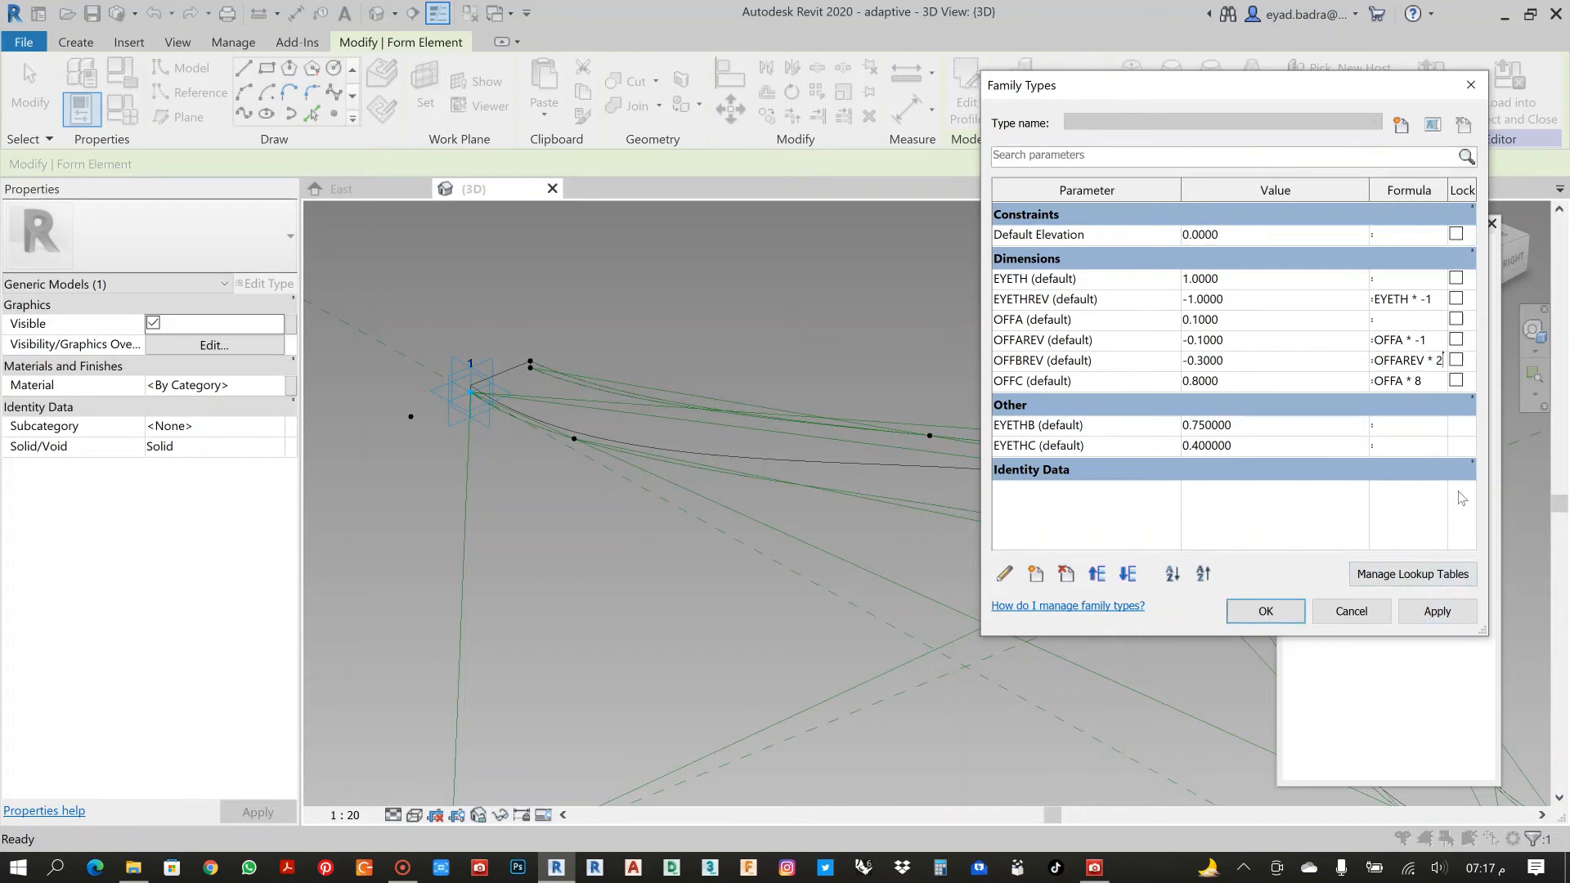
pyautogui.click(1348, 619)
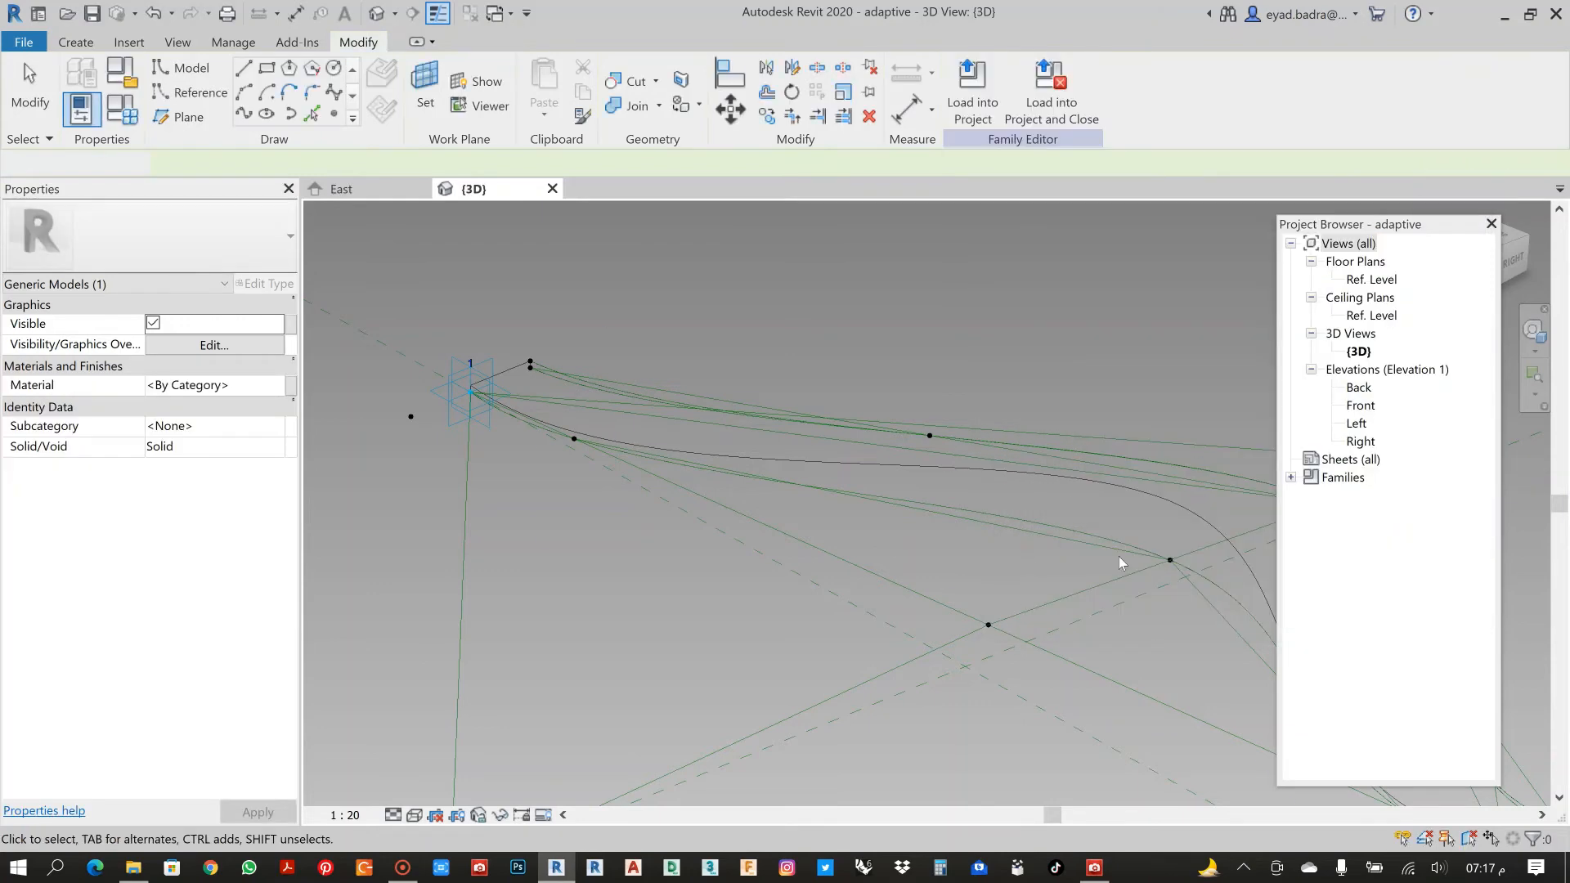
# Undo the surface forms and the wireframe display, back to the separate splines and their raised points.
pyautogui.scroll(-2, 921, 486)
pyautogui.moveTo(921, 486); pyautogui.dragTo(719, 431, button='middle')
pyautogui.scroll(2, 744, 488)
pyautogui.scroll(-3, 733, 454)
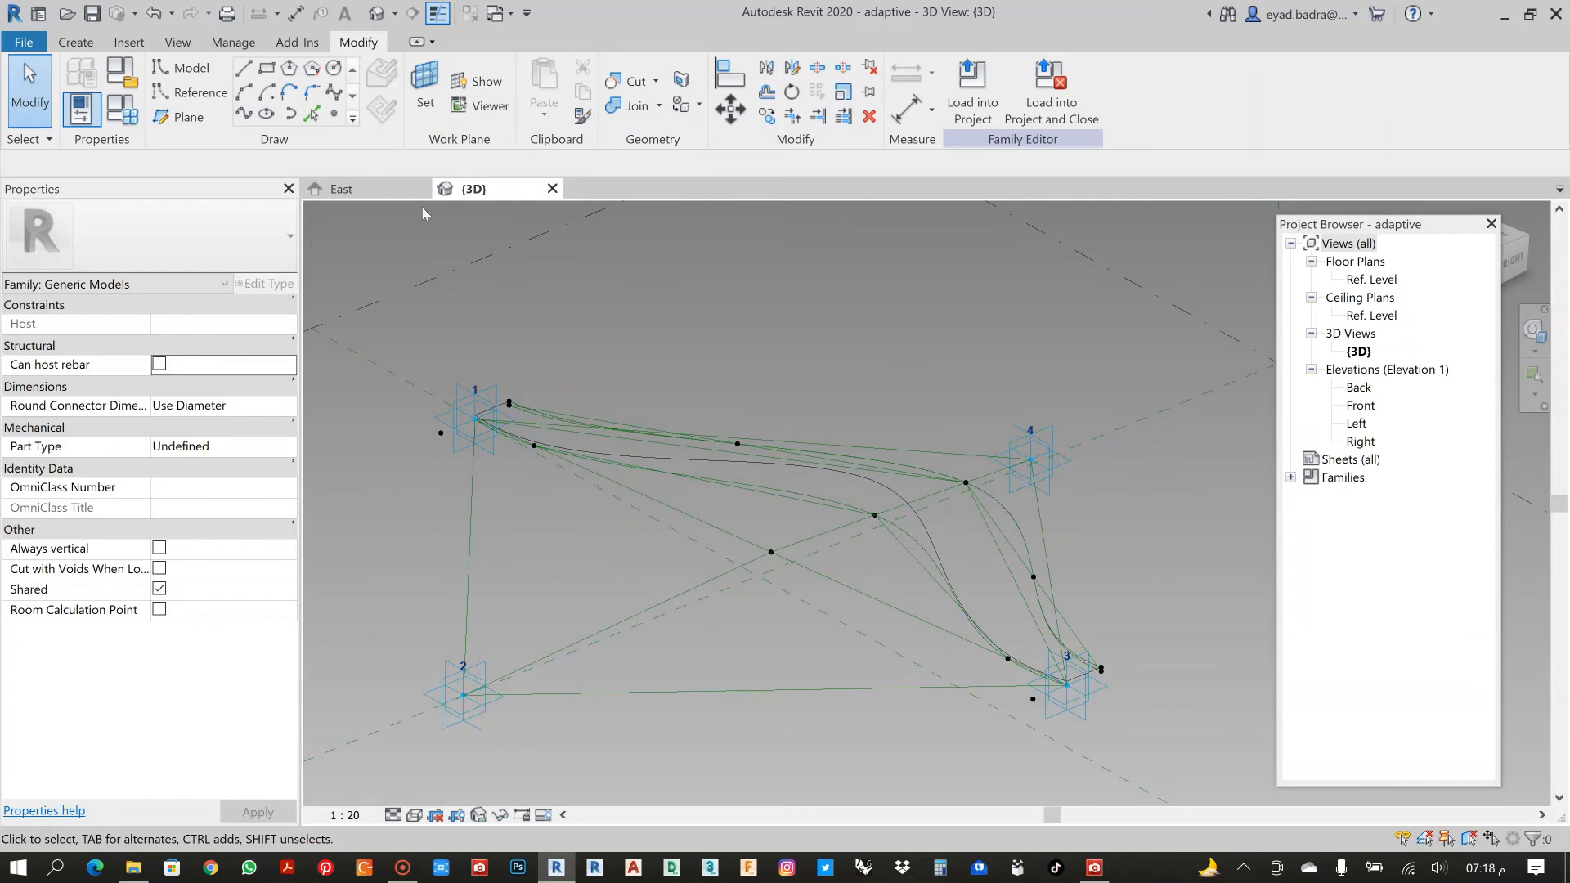
pyautogui.keyDown('shift'); pyautogui.moveTo(725, 374); pyautogui.dragTo(879, 500, button='middle'); pyautogui.keyUp('shift')
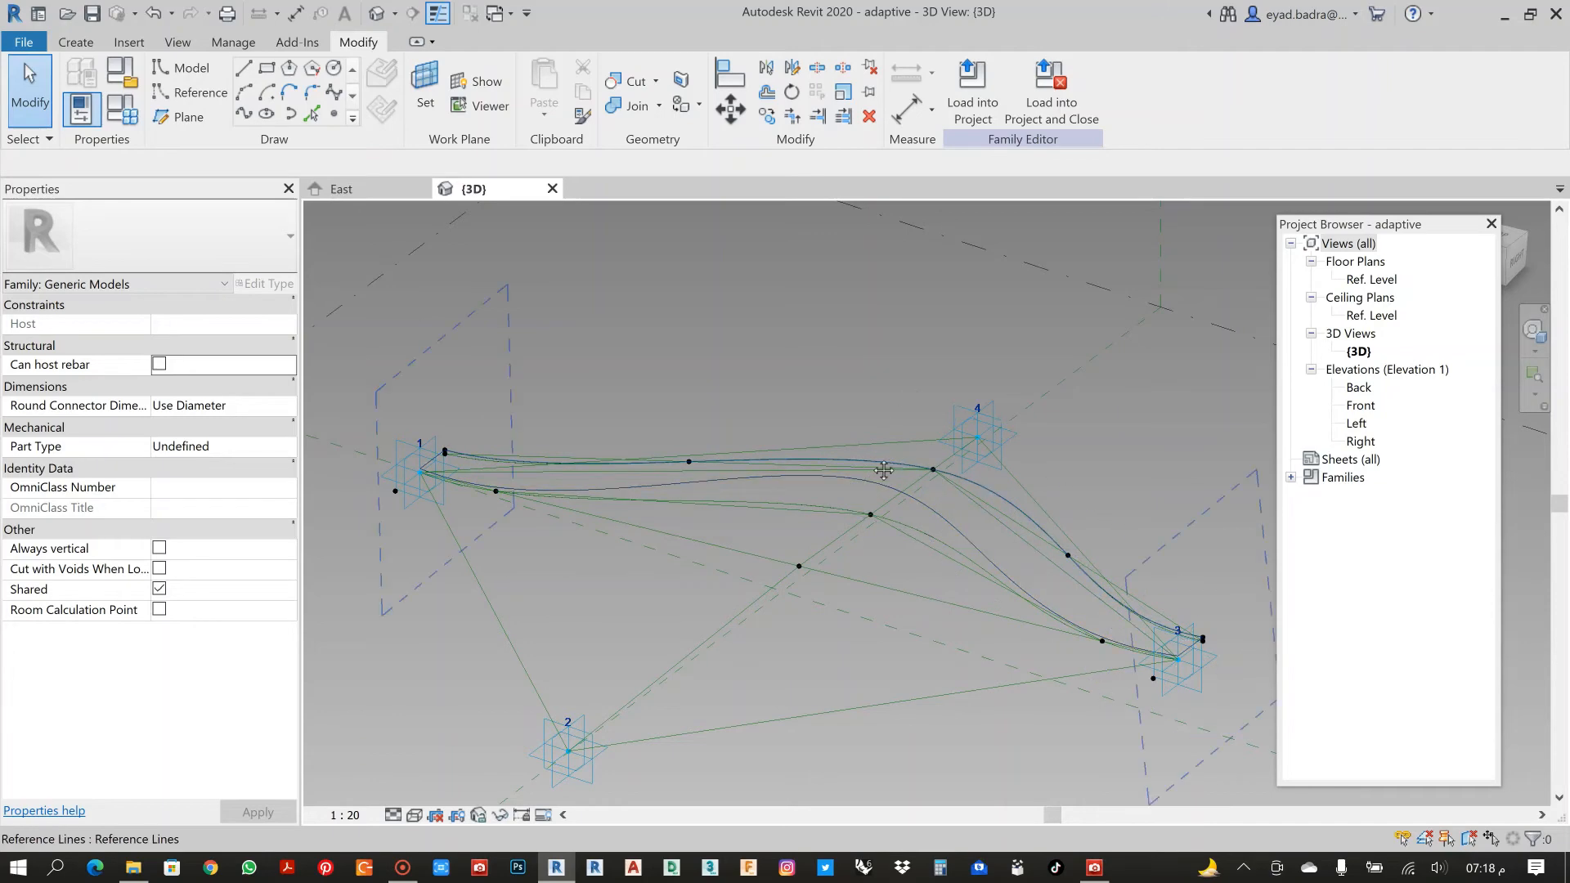
pyautogui.keyDown('shift'); pyautogui.moveTo(884, 471); pyautogui.dragTo(807, 386, button='middle'); pyautogui.keyUp('shift')
pyautogui.scroll(4, 804, 390)
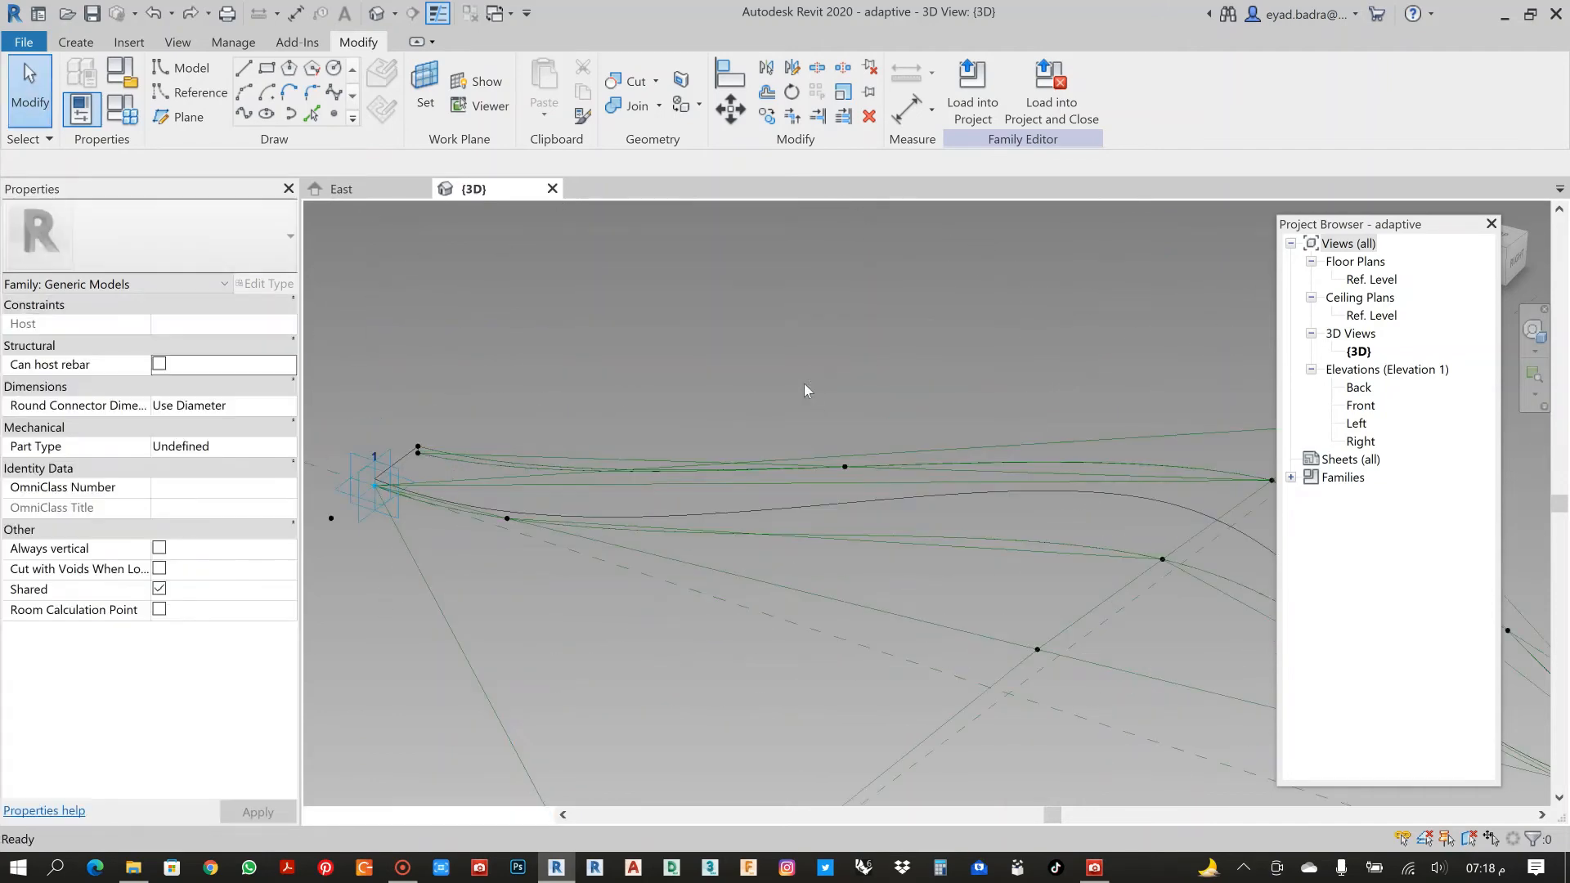
pyautogui.scroll(-2, 803, 385)
pyautogui.scroll(5, 803, 385)
pyautogui.scroll(-4, 803, 384)
pyautogui.scroll(2, 804, 383)
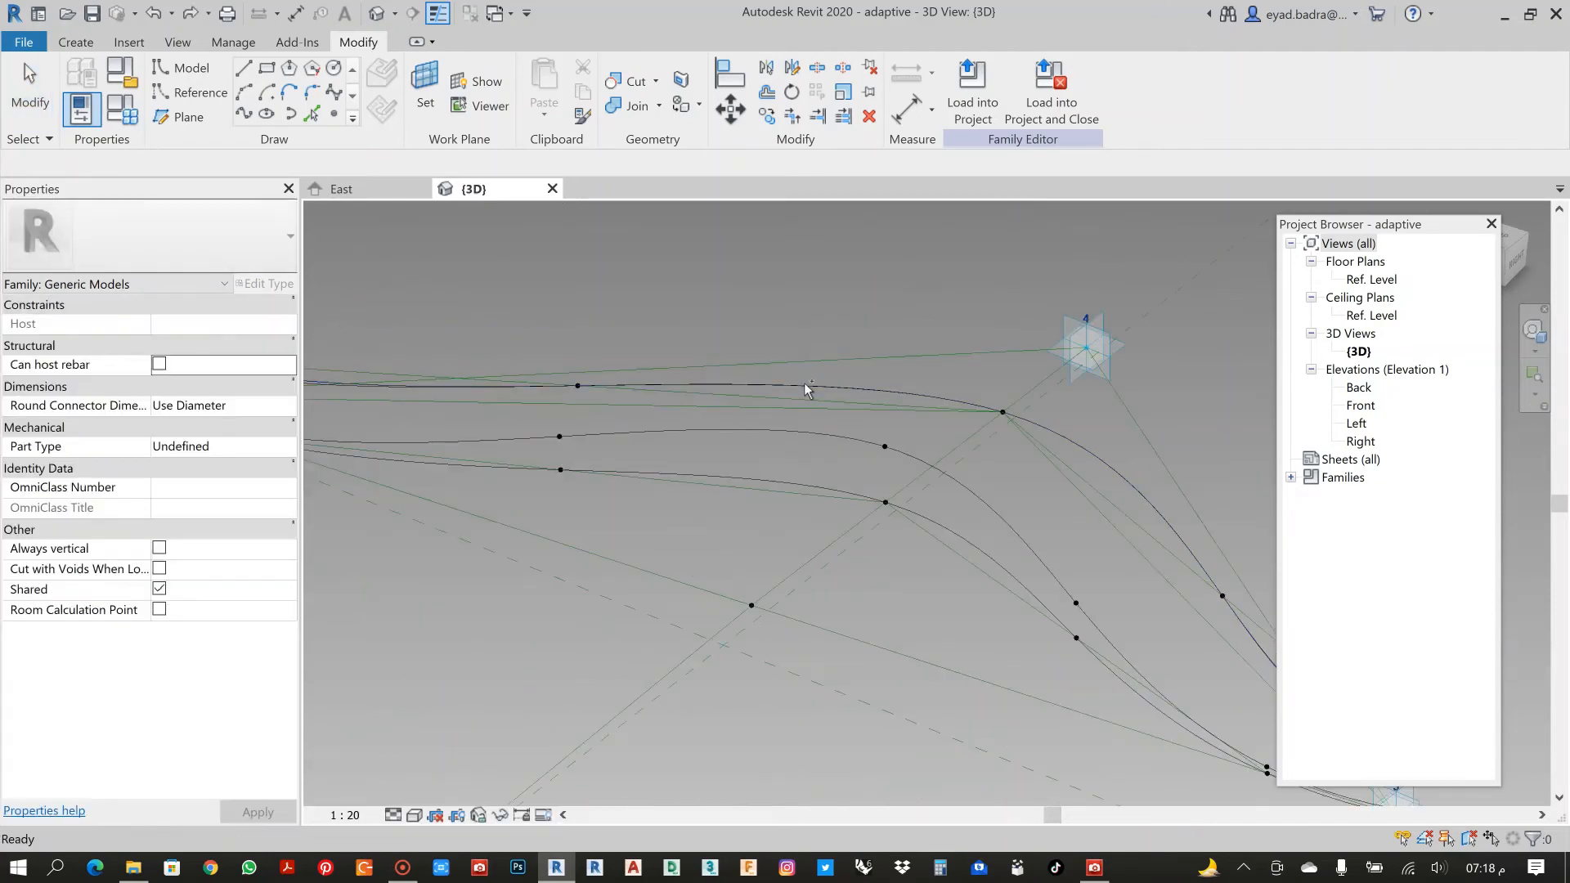
pyautogui.scroll(-4, 803, 384)
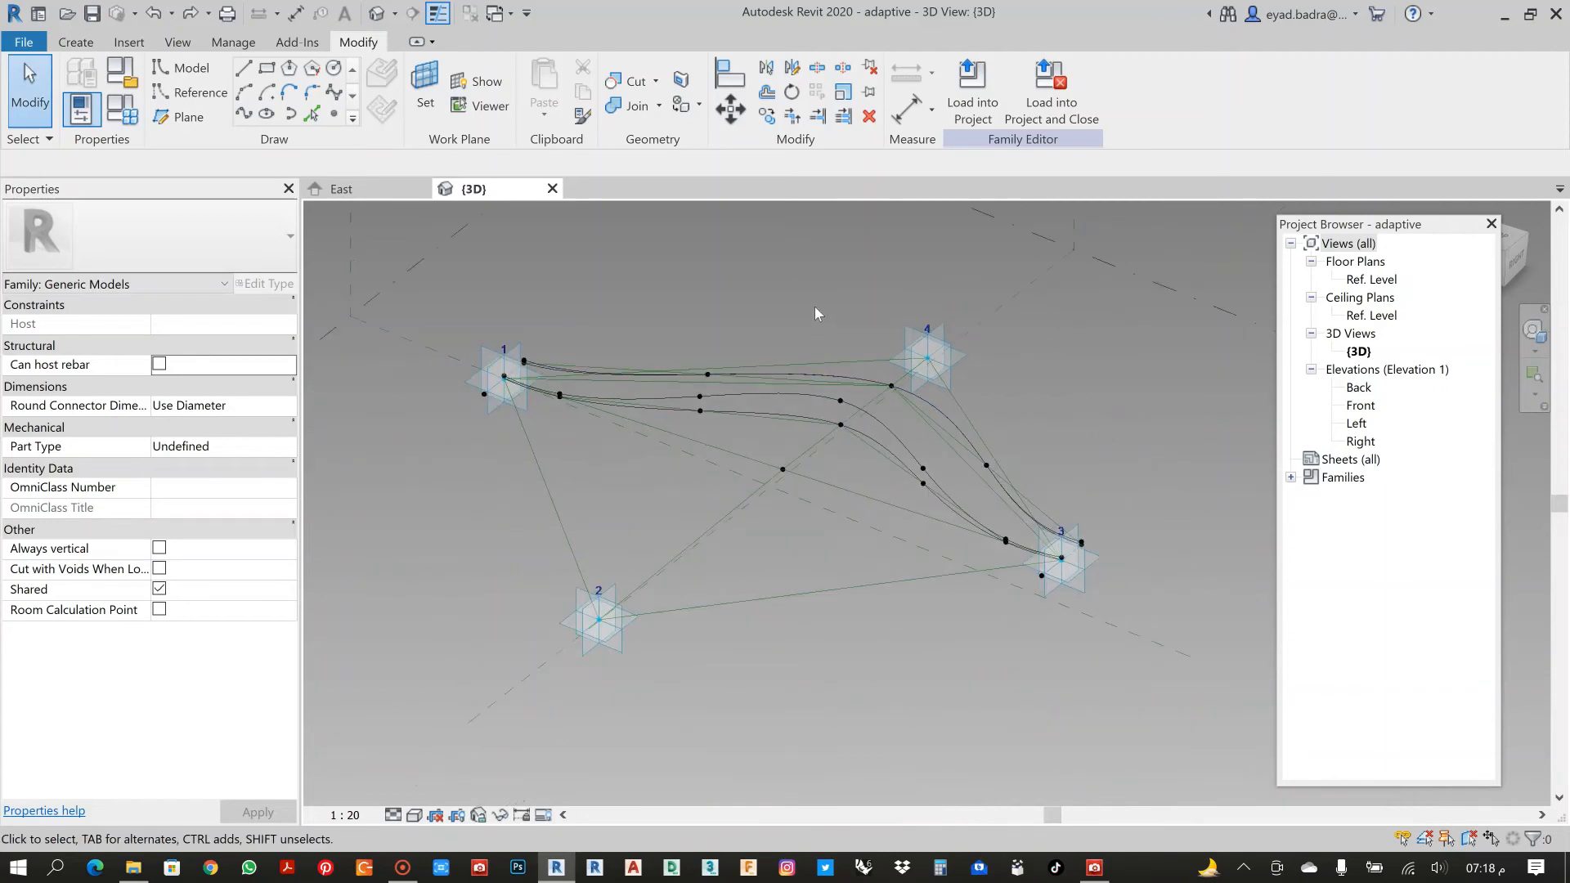
# Examine the restored splines between adaptive points 1 and 3, including the raised front spline.
pyautogui.moveTo(815, 341); pyautogui.dragTo(846, 429, button='middle')
pyautogui.scroll(3, 815, 363)
pyautogui.scroll(2, 846, 429)
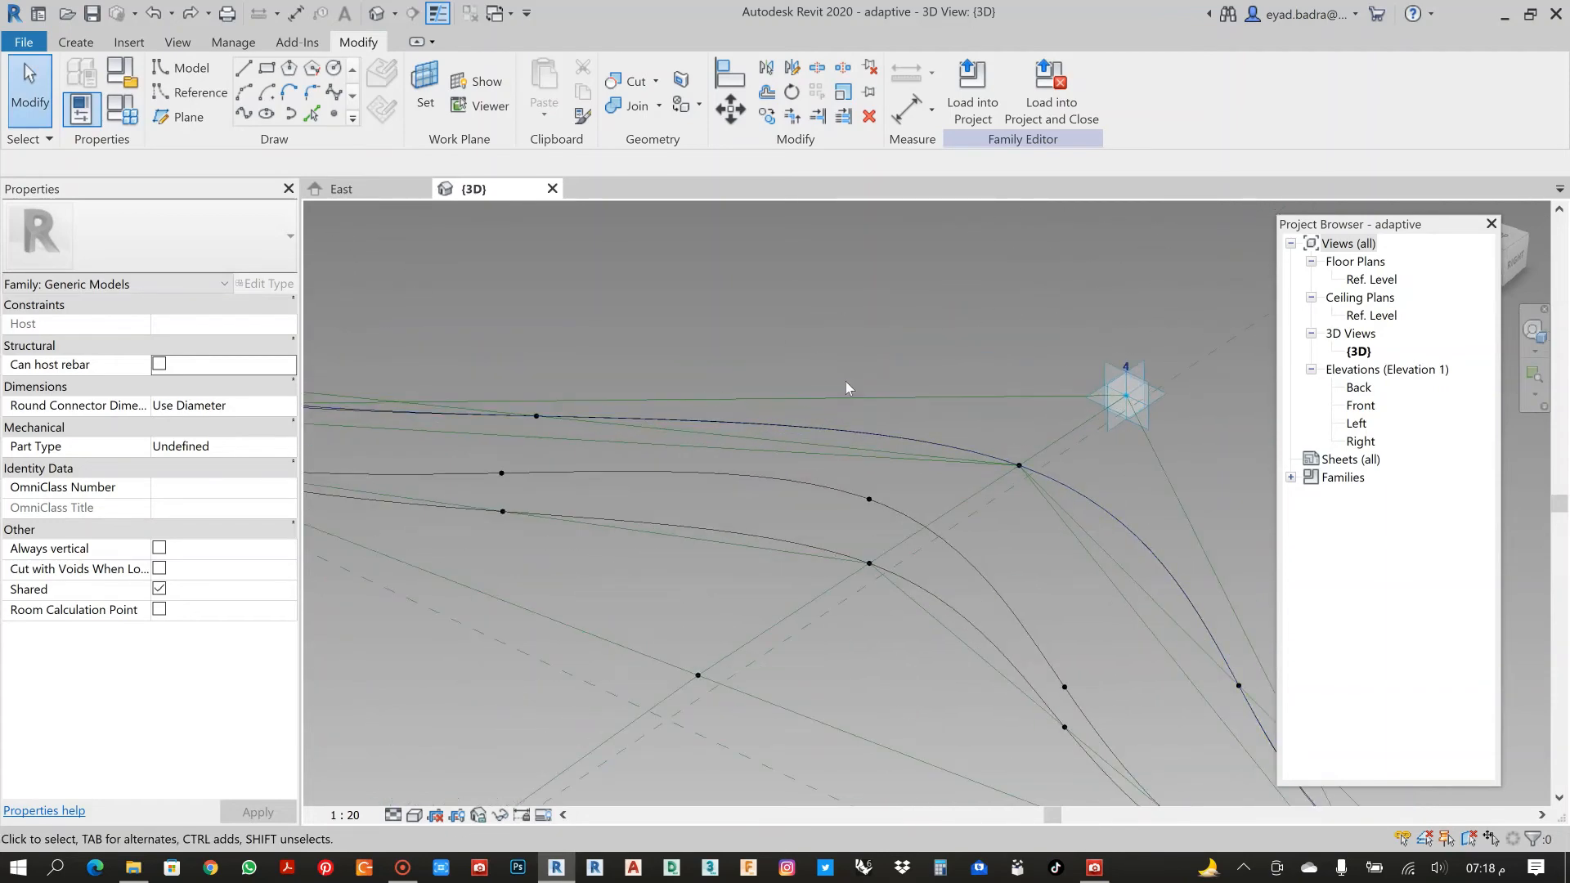
pyautogui.scroll(-3, 518, 461)
pyautogui.scroll(4, 530, 425)
pyautogui.click(572, 411)
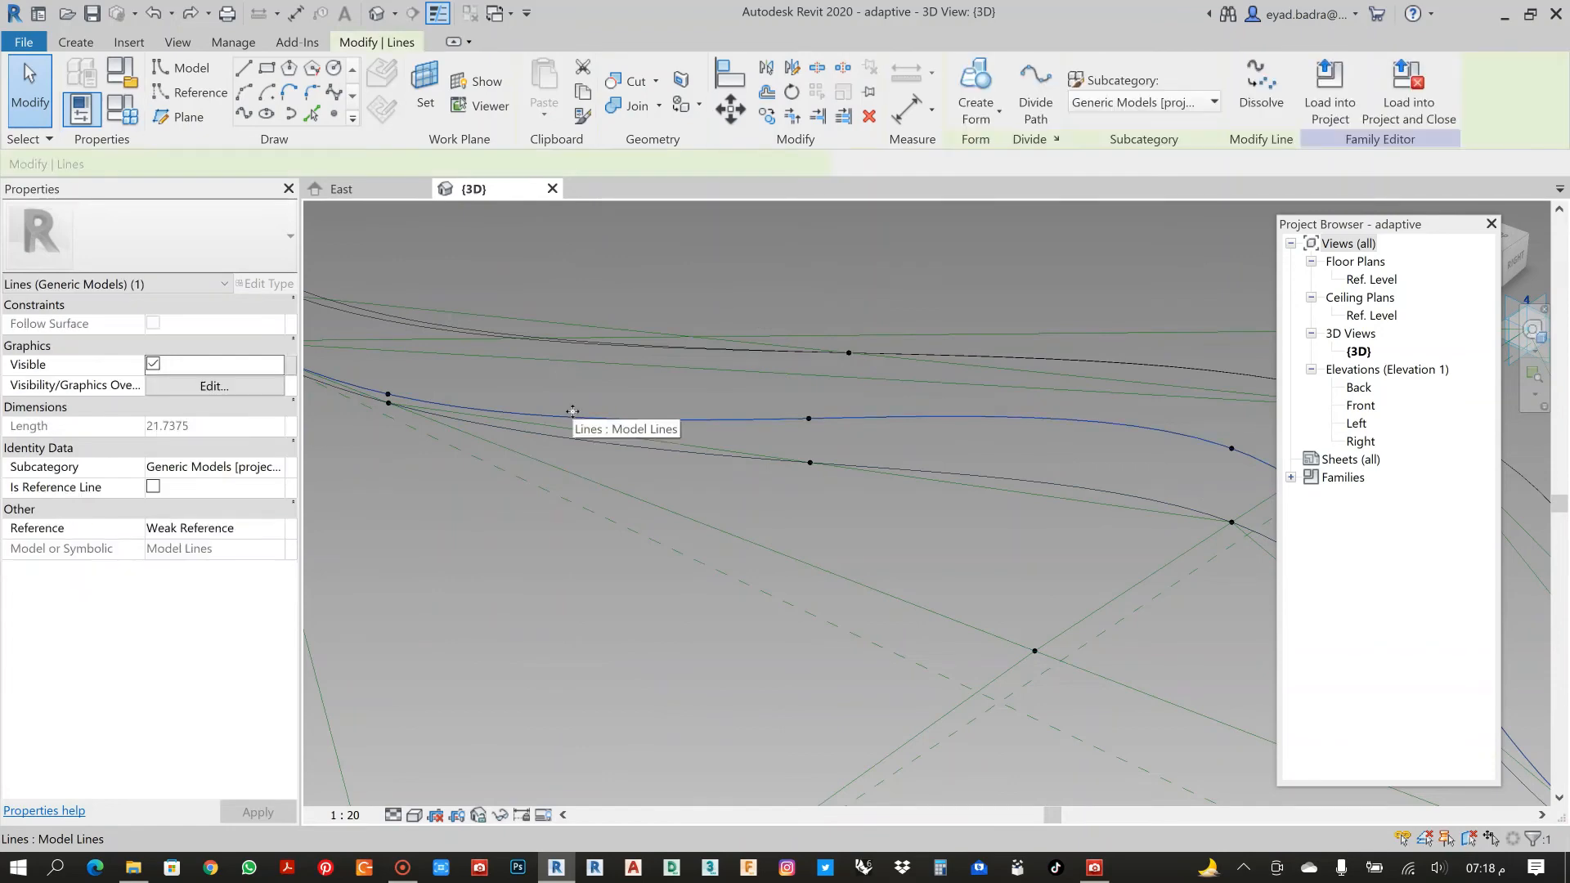
pyautogui.scroll(-3, 573, 411)
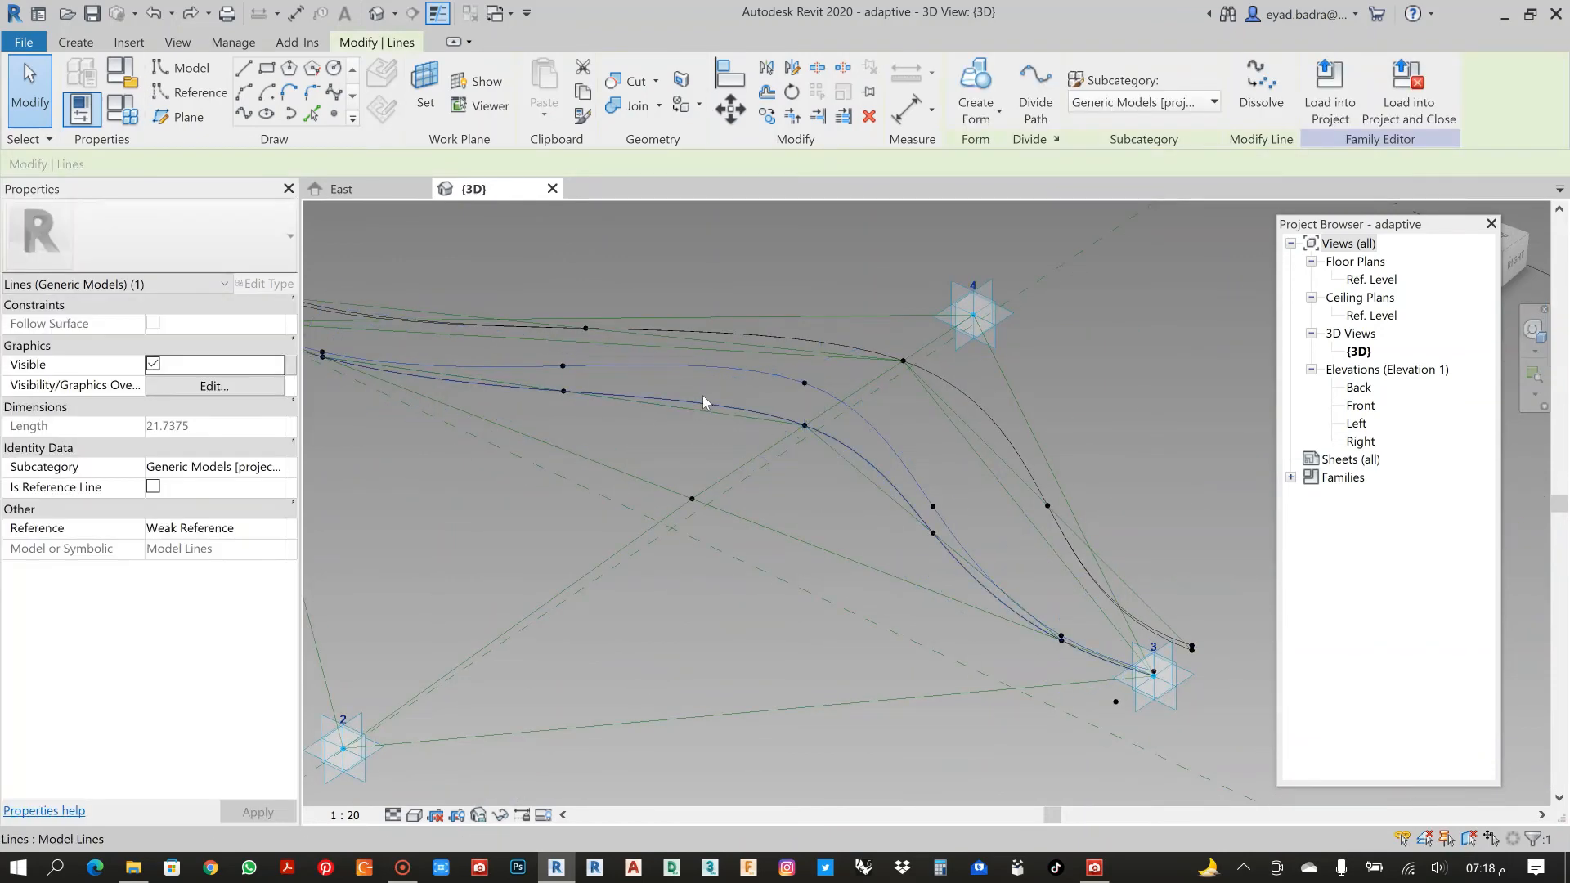
pyautogui.click(1145, 381)
pyautogui.scroll(-3, 1145, 381)
pyautogui.moveTo(798, 451); pyautogui.dragTo(799, 469, button='middle')
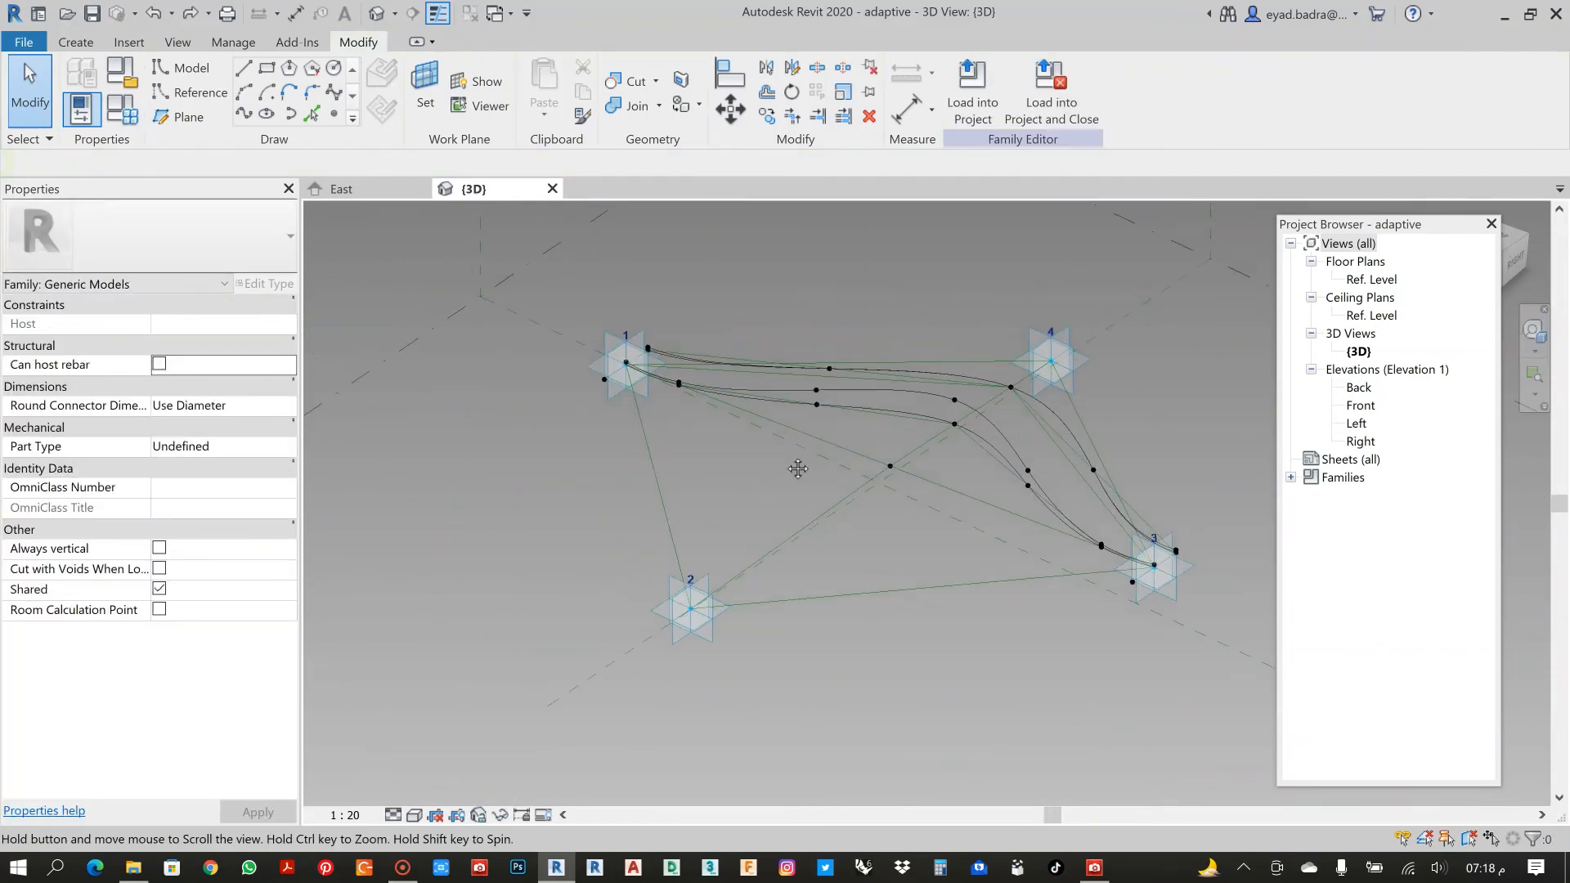
pyautogui.scroll(2, 866, 427)
pyautogui.moveTo(918, 435); pyautogui.dragTo(863, 440, button='middle')
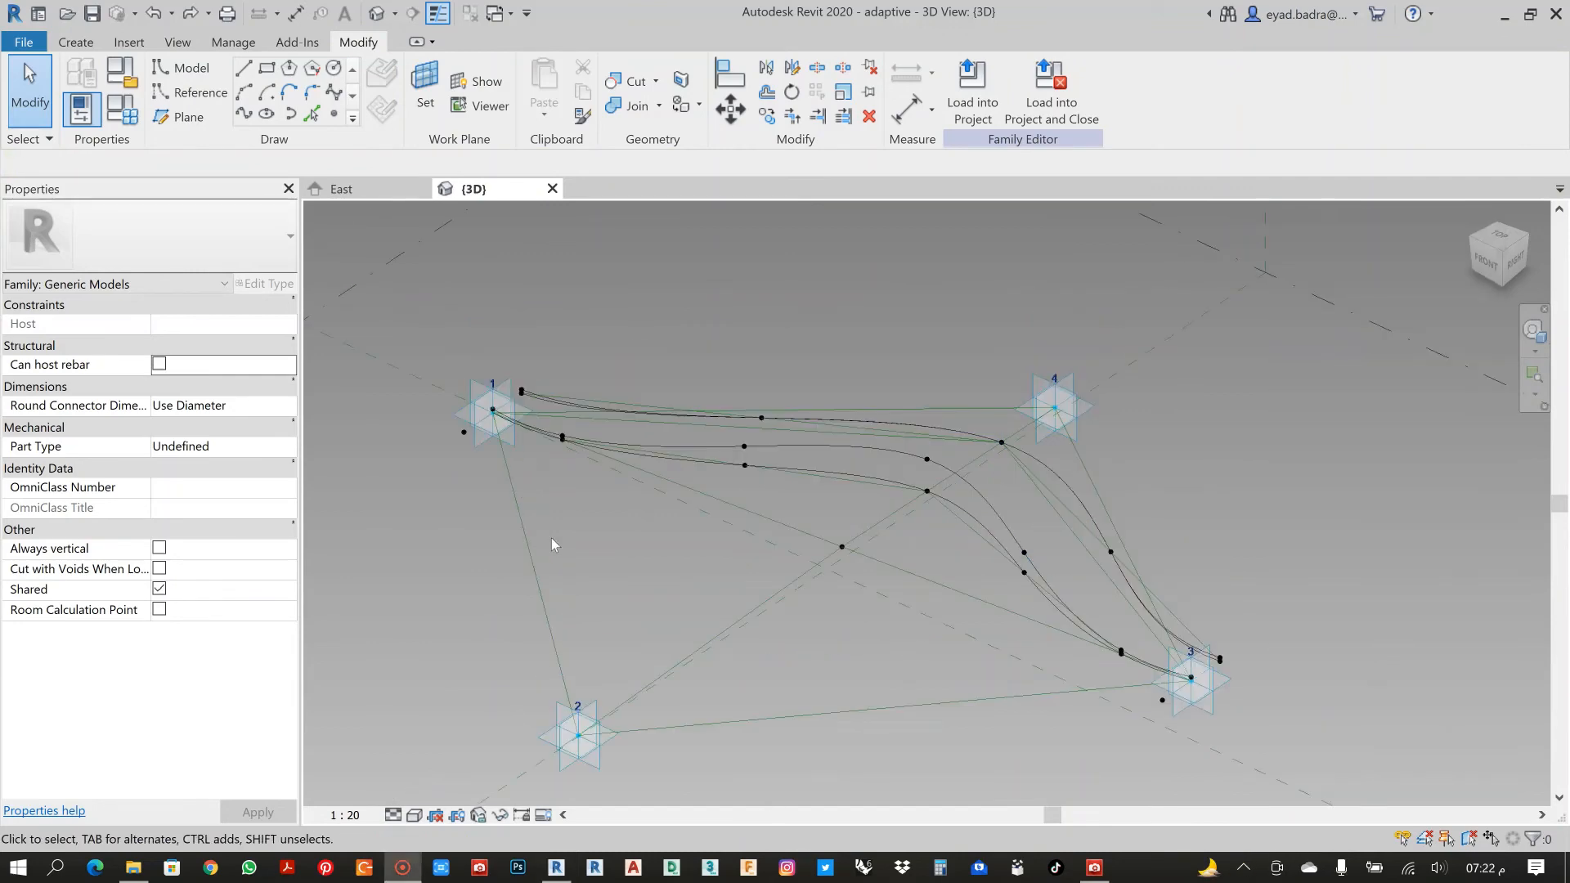
# Connect adaptive point 1 to the offset point above it with a spline through points and make it a reference line.
pyautogui.scroll(8, 524, 445)
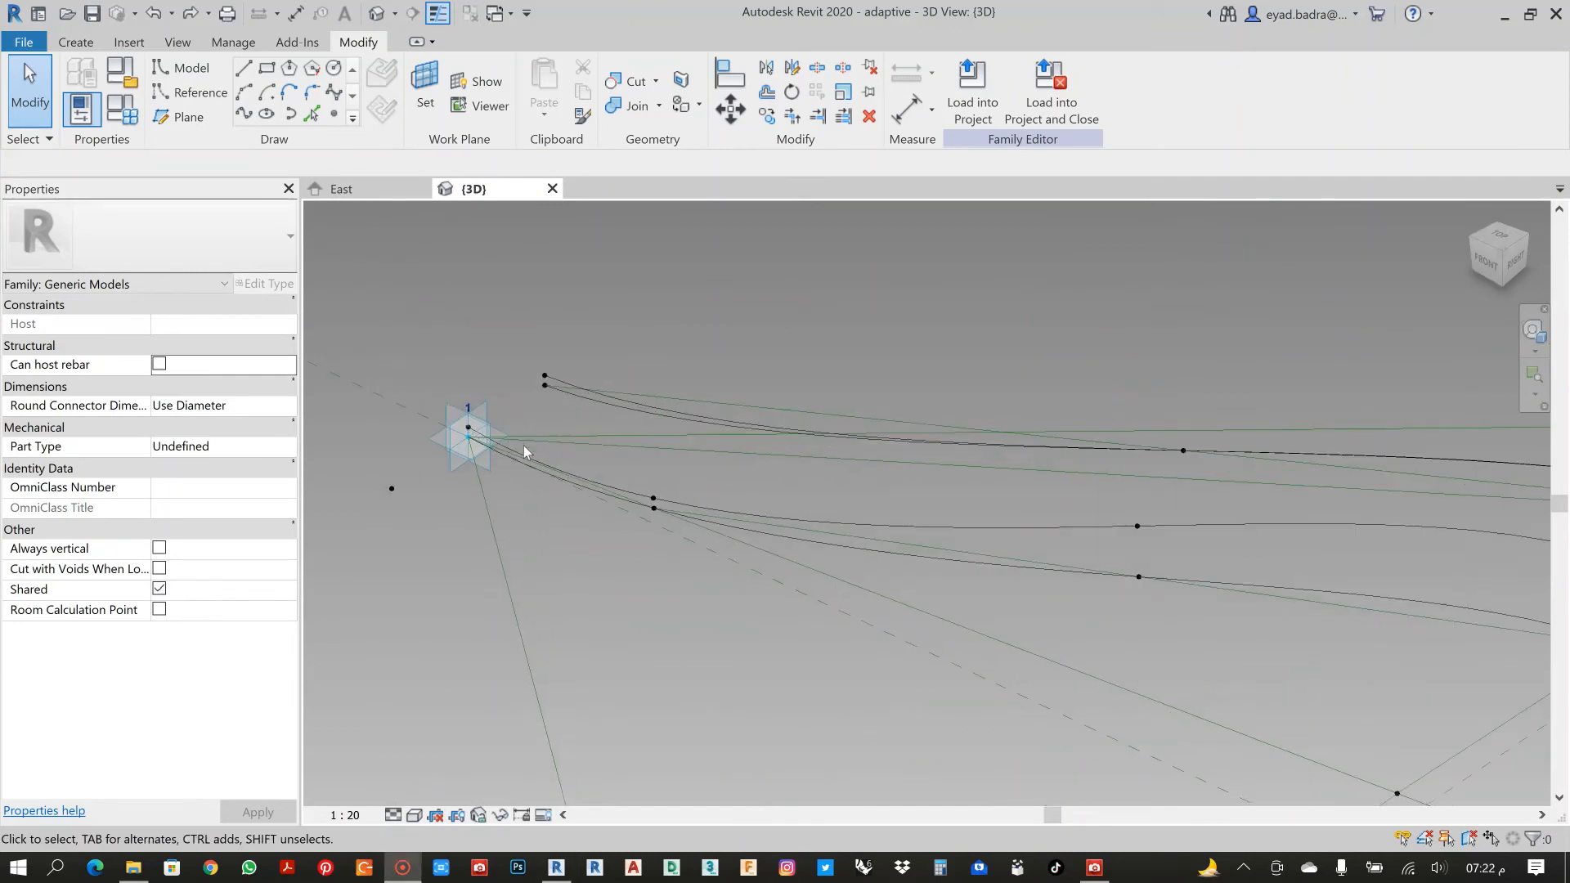
pyautogui.scroll(3, 482, 418)
pyautogui.moveTo(523, 406); pyautogui.dragTo(978, 378, button='middle')
pyautogui.scroll(-2, 974, 377)
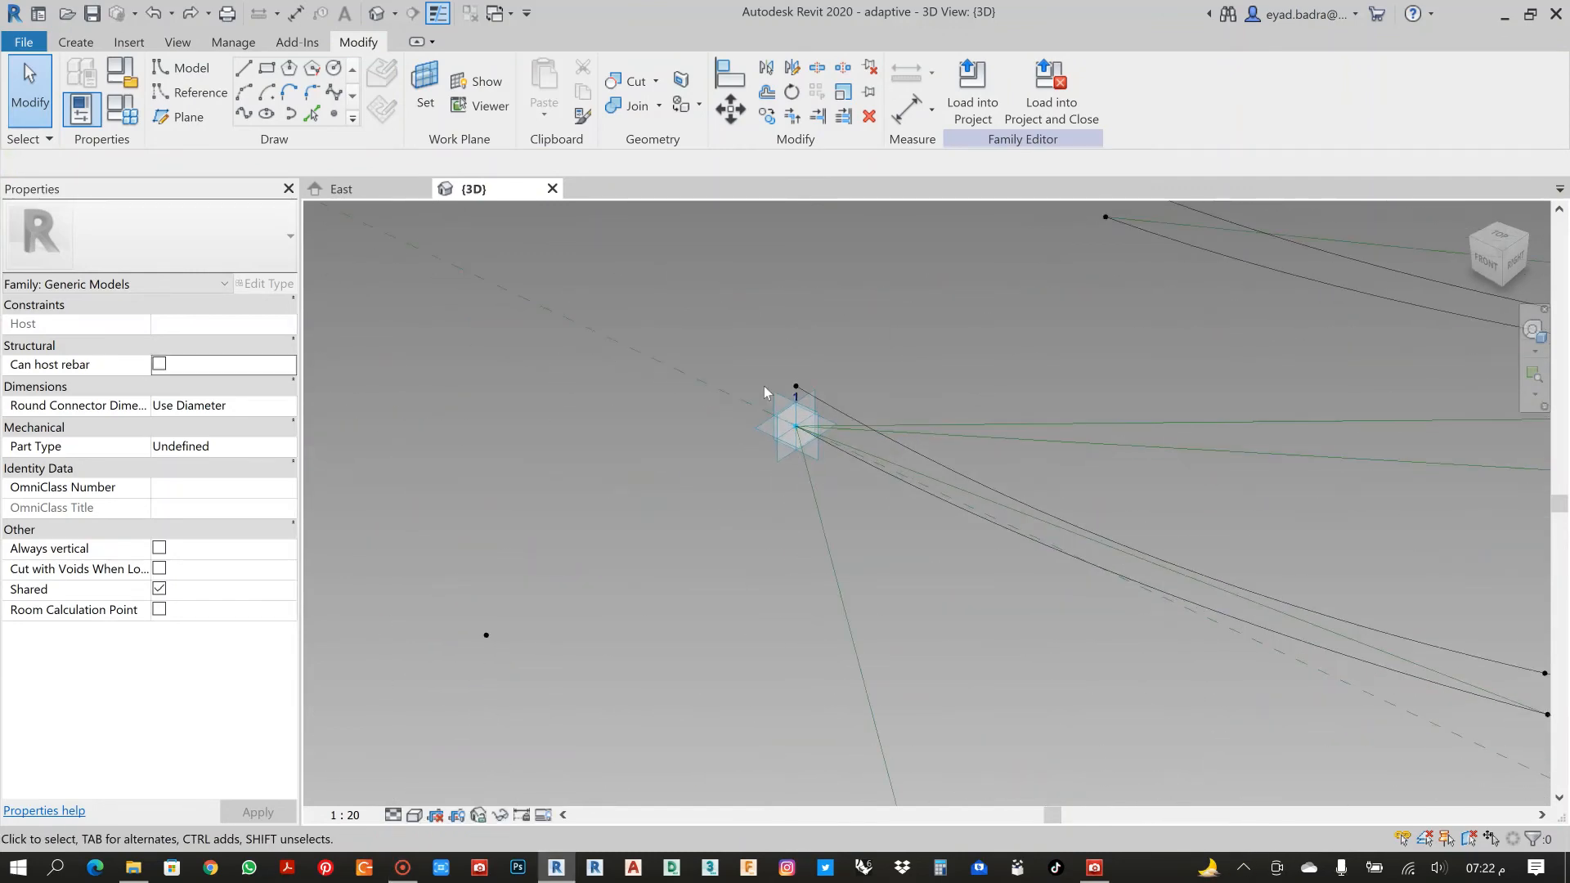
pyautogui.scroll(3, 780, 391)
pyautogui.scroll(2, 827, 395)
pyautogui.moveTo(827, 396); pyautogui.dragTo(779, 352, button='middle')
pyautogui.click(749, 314)
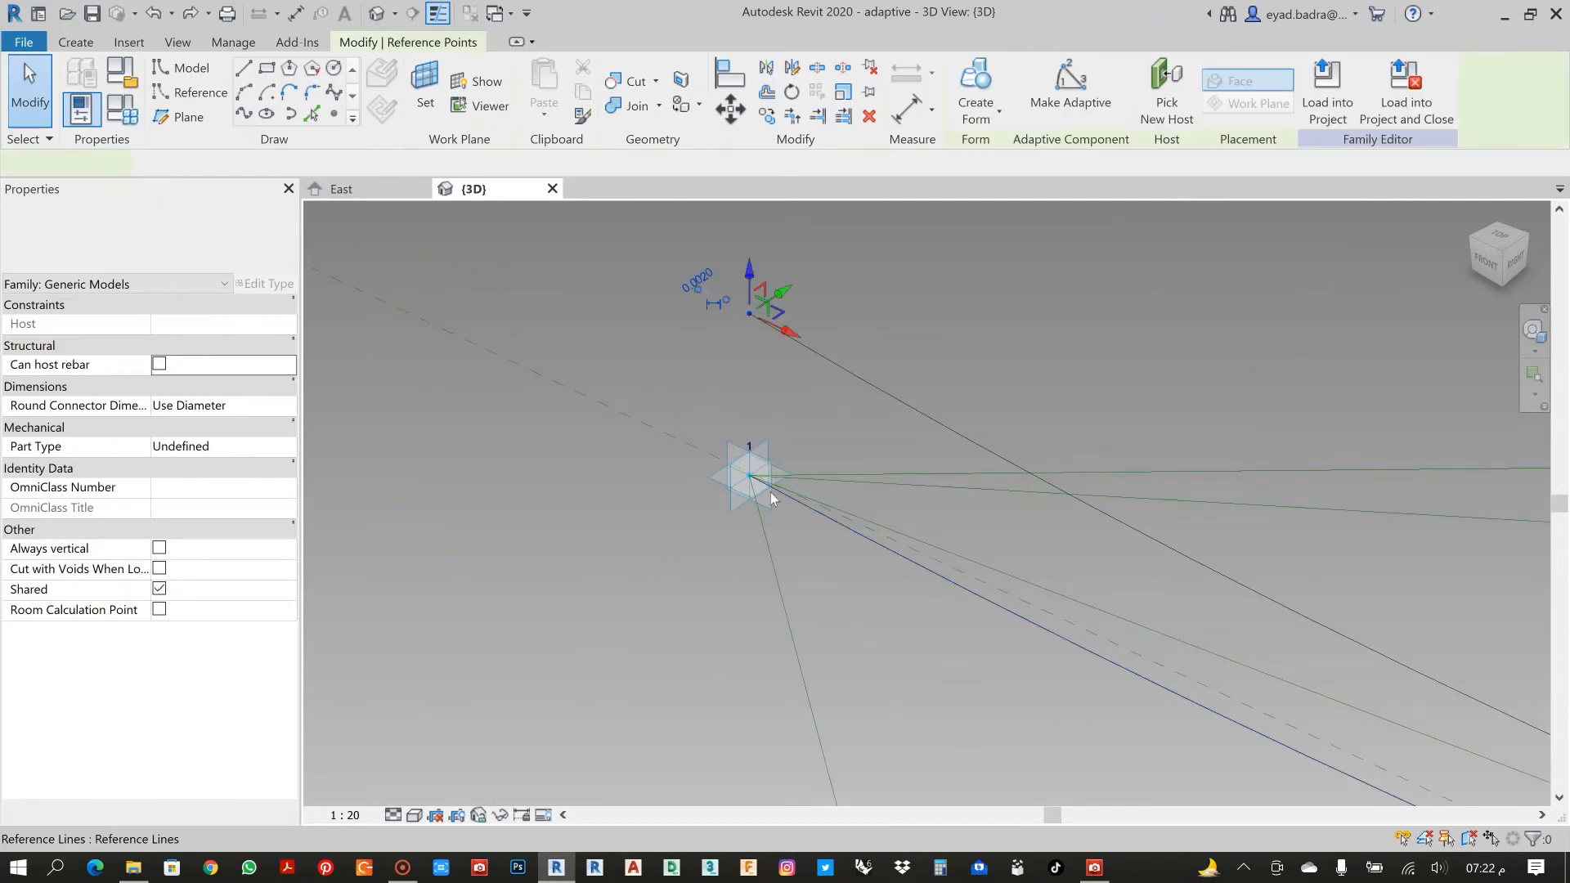
pyautogui.keyDown('ctrl'); pyautogui.click(768, 452); pyautogui.keyUp('ctrl')
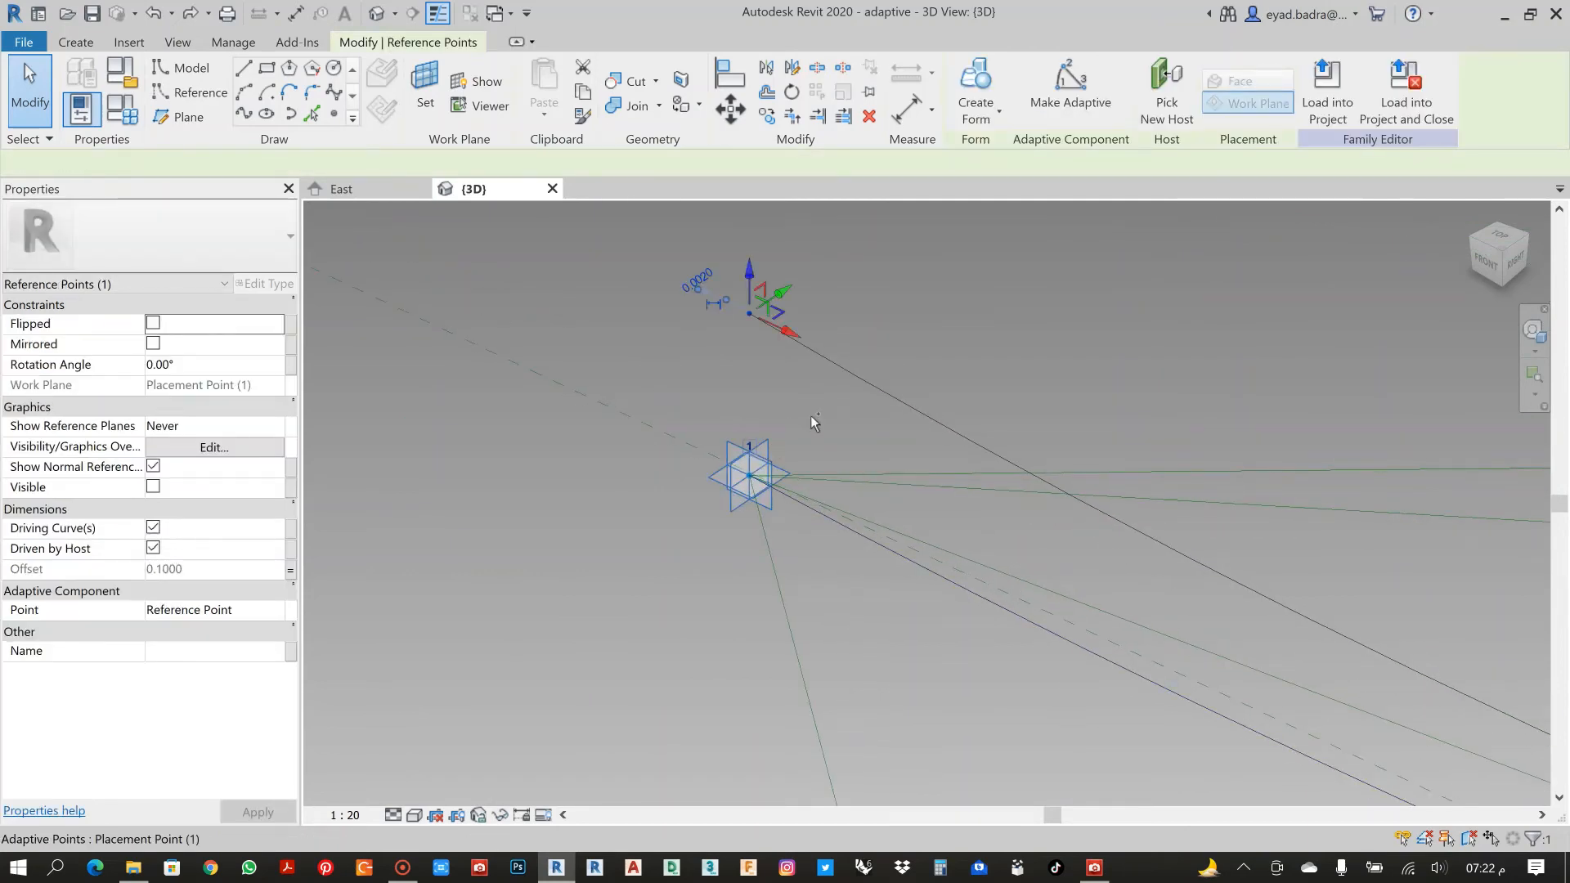
pyautogui.click(245, 115)
pyautogui.click(153, 486)
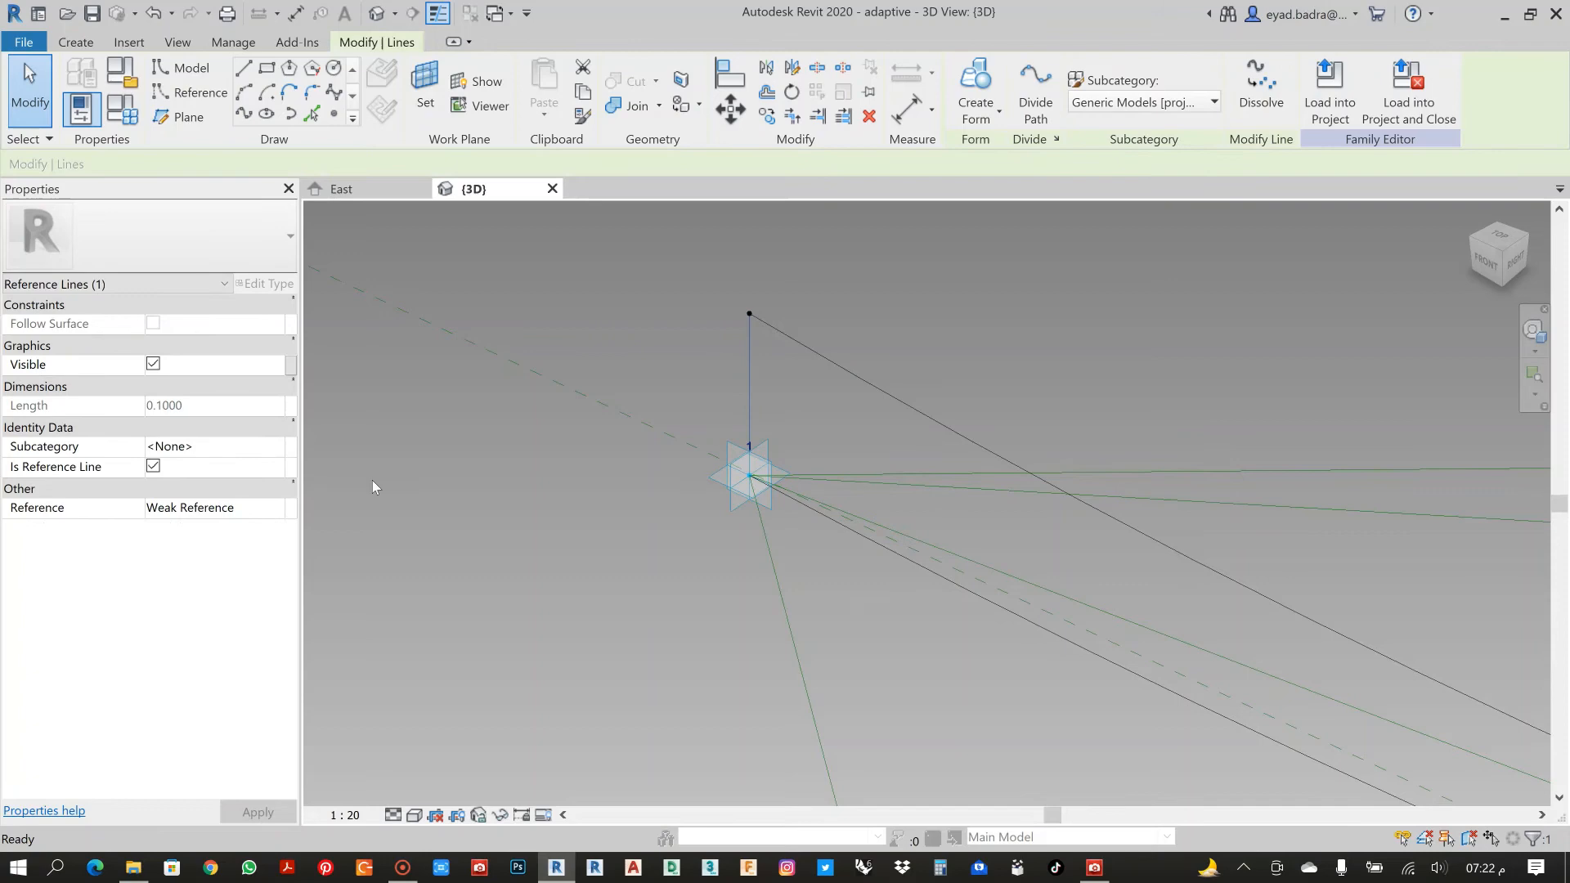
pyautogui.click(466, 582)
# Connect adaptive point 3 to the offset point above it with a spline through points and make it a reference line.
pyautogui.scroll(-4, 498, 557)
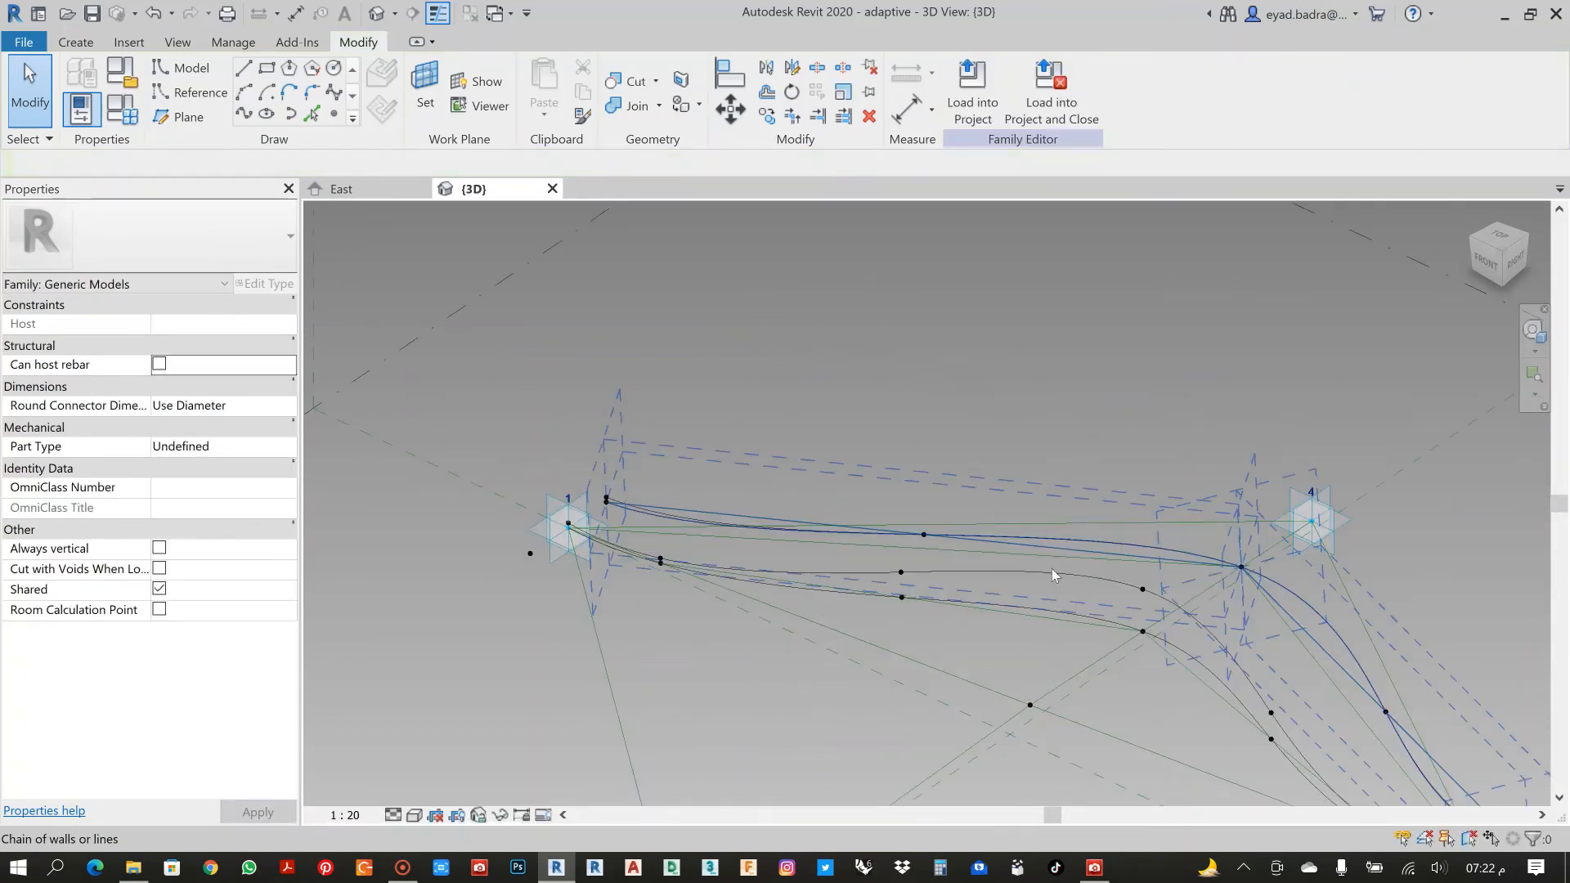
pyautogui.scroll(-3, 1038, 609)
pyautogui.scroll(8, 760, 535)
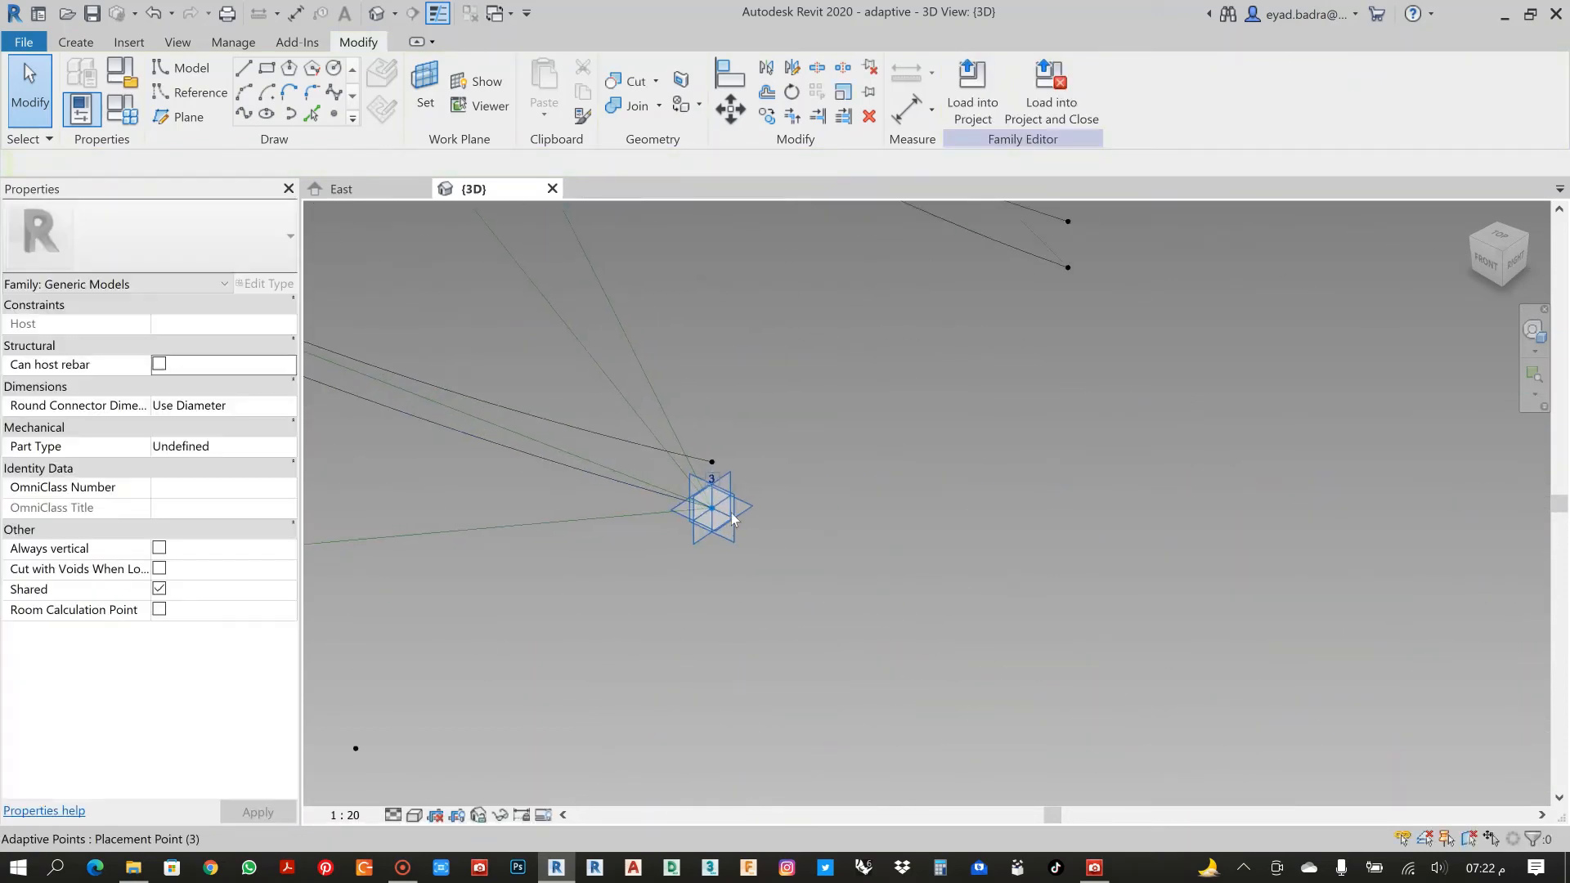
pyautogui.scroll(2, 731, 513)
pyautogui.click(699, 422)
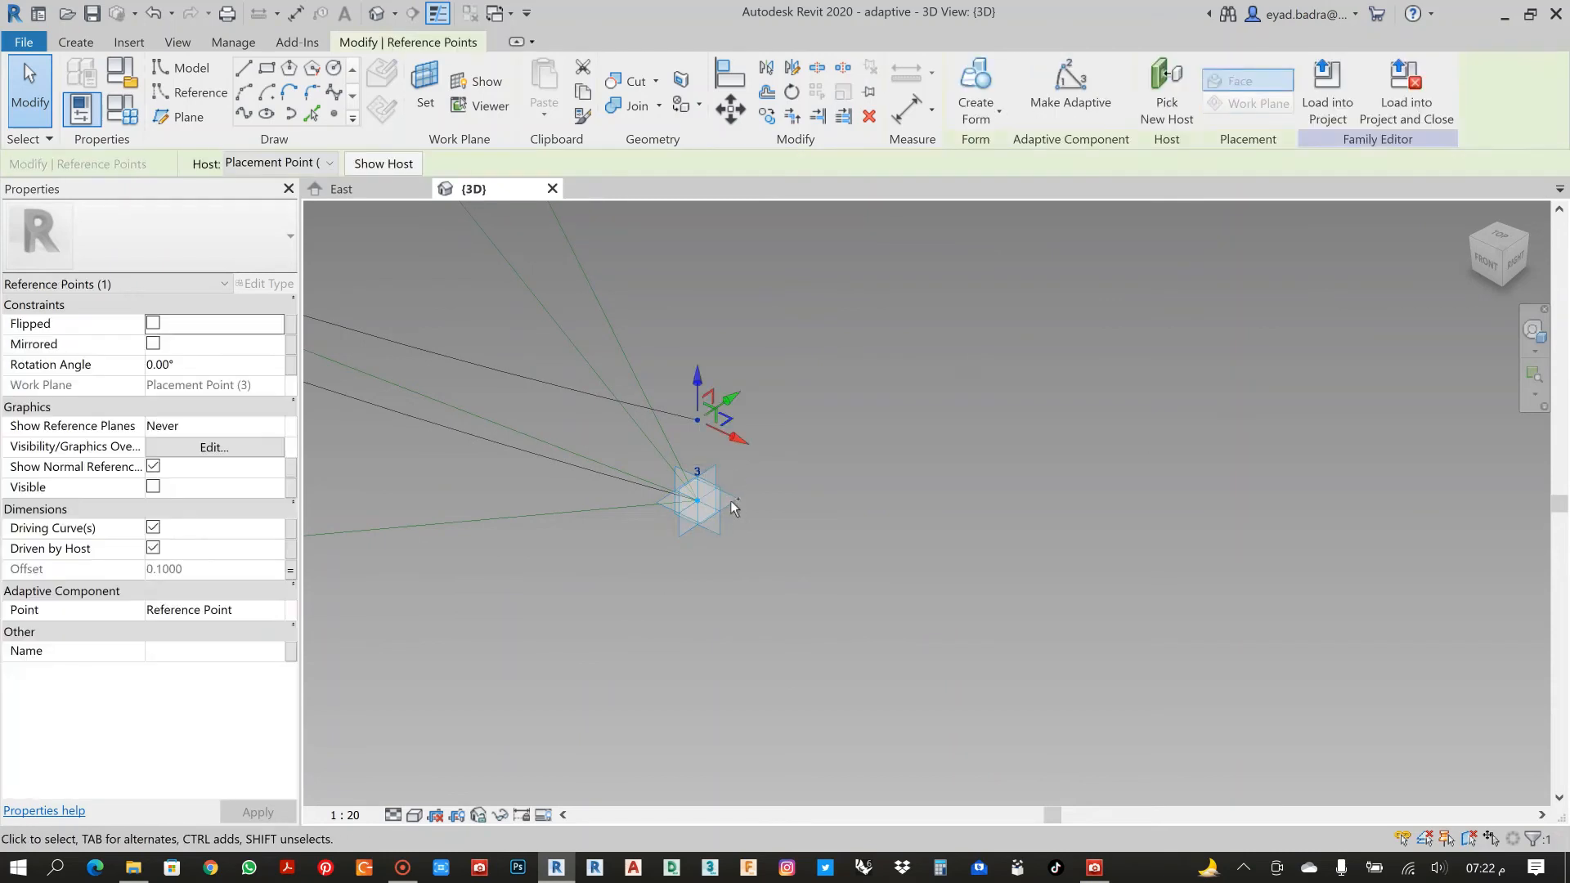
pyautogui.keyDown('ctrl'); pyautogui.click(730, 505); pyautogui.keyUp('ctrl')
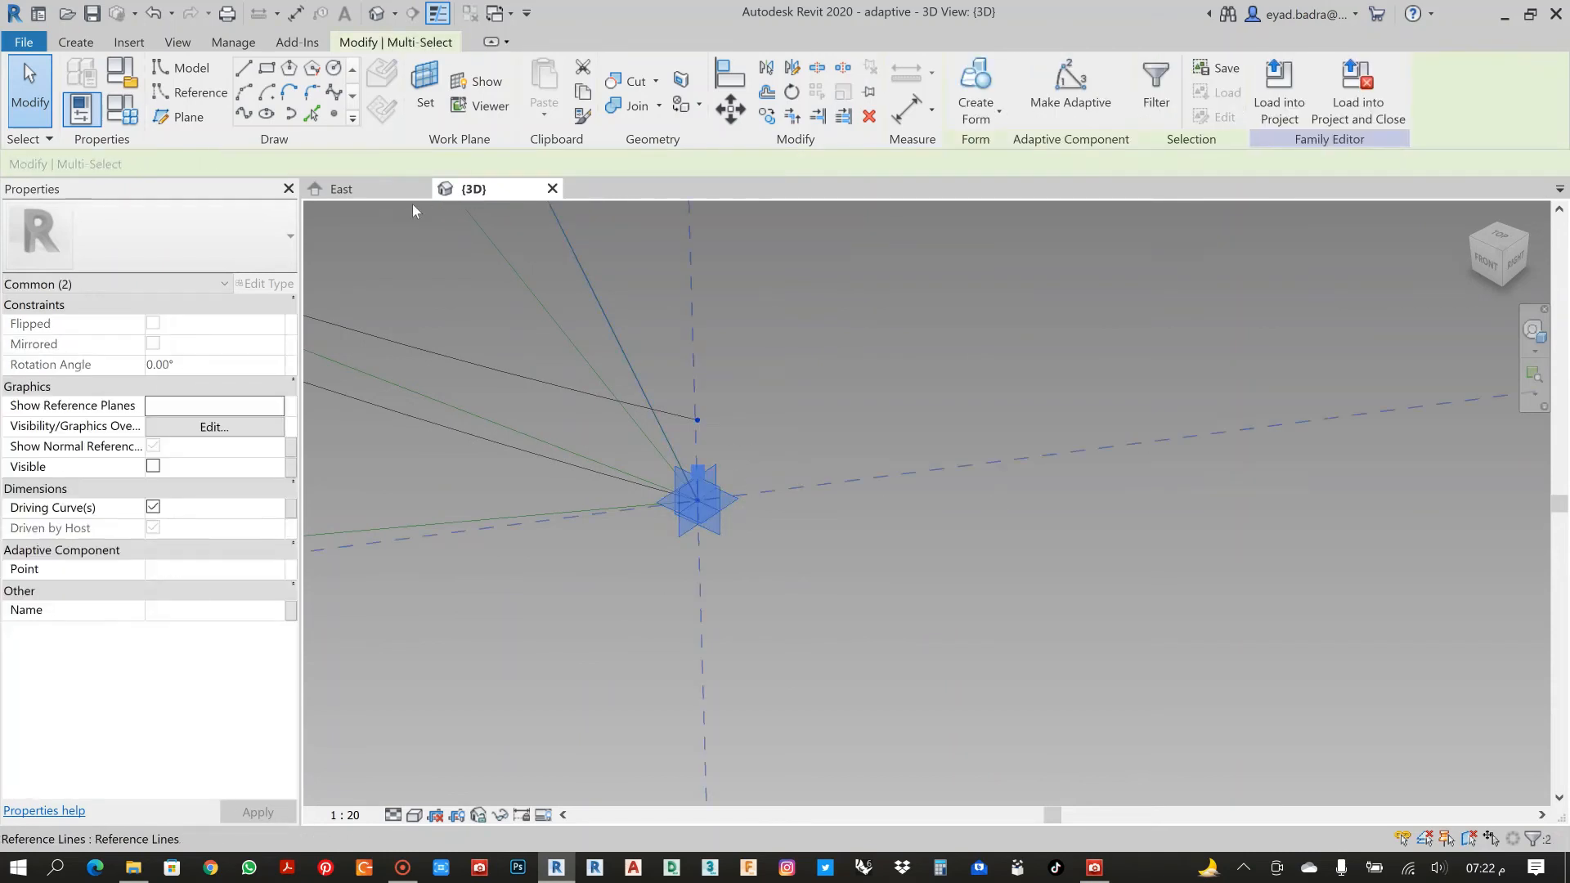
pyautogui.click(243, 115)
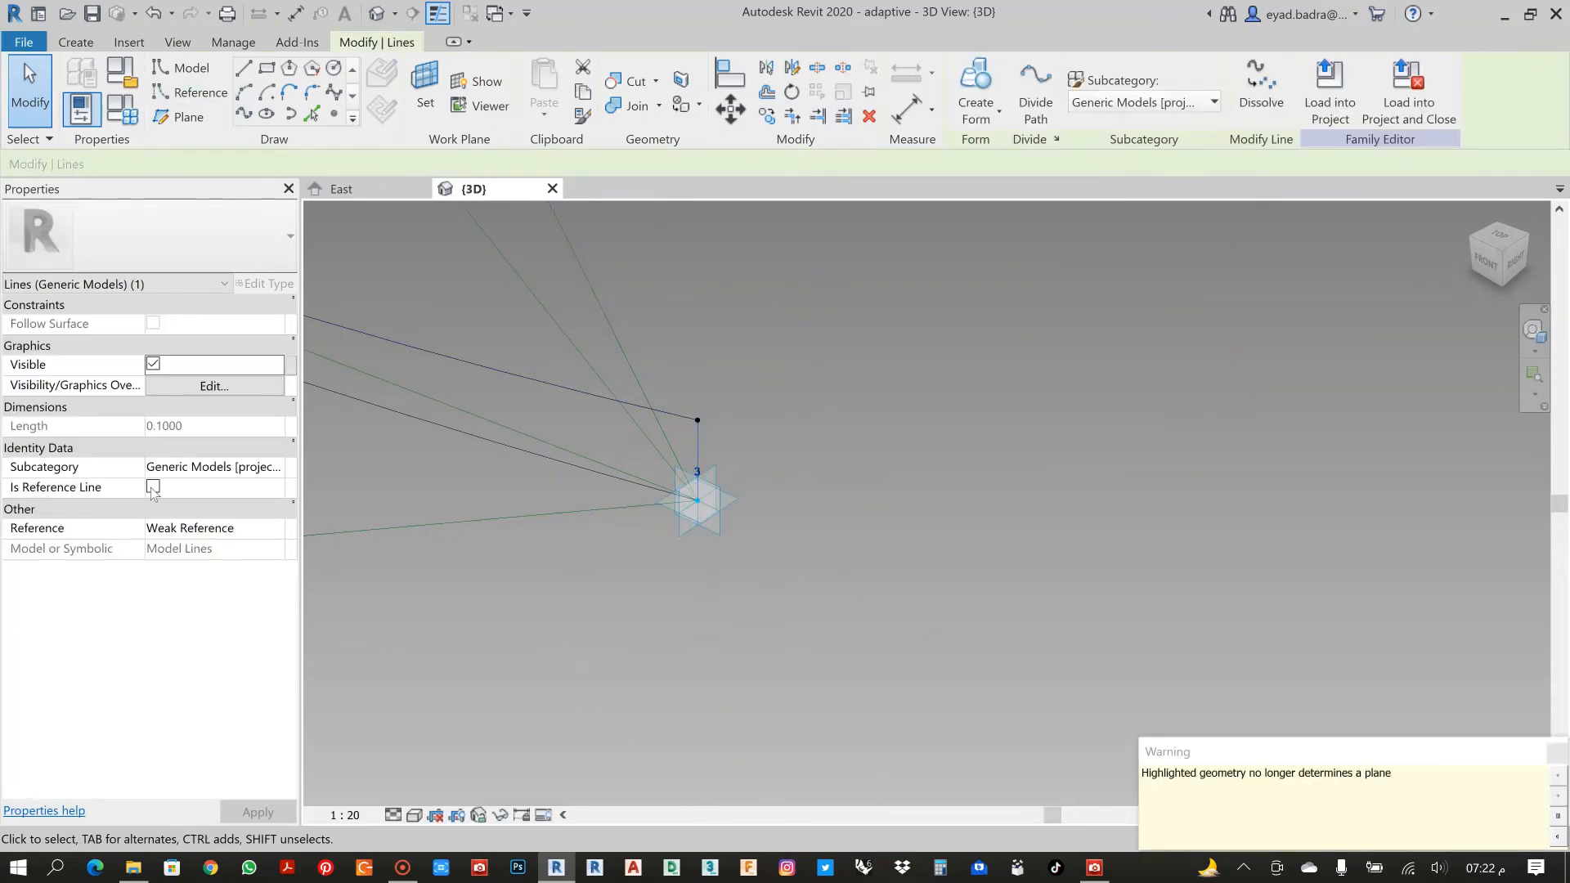
pyautogui.click(153, 487)
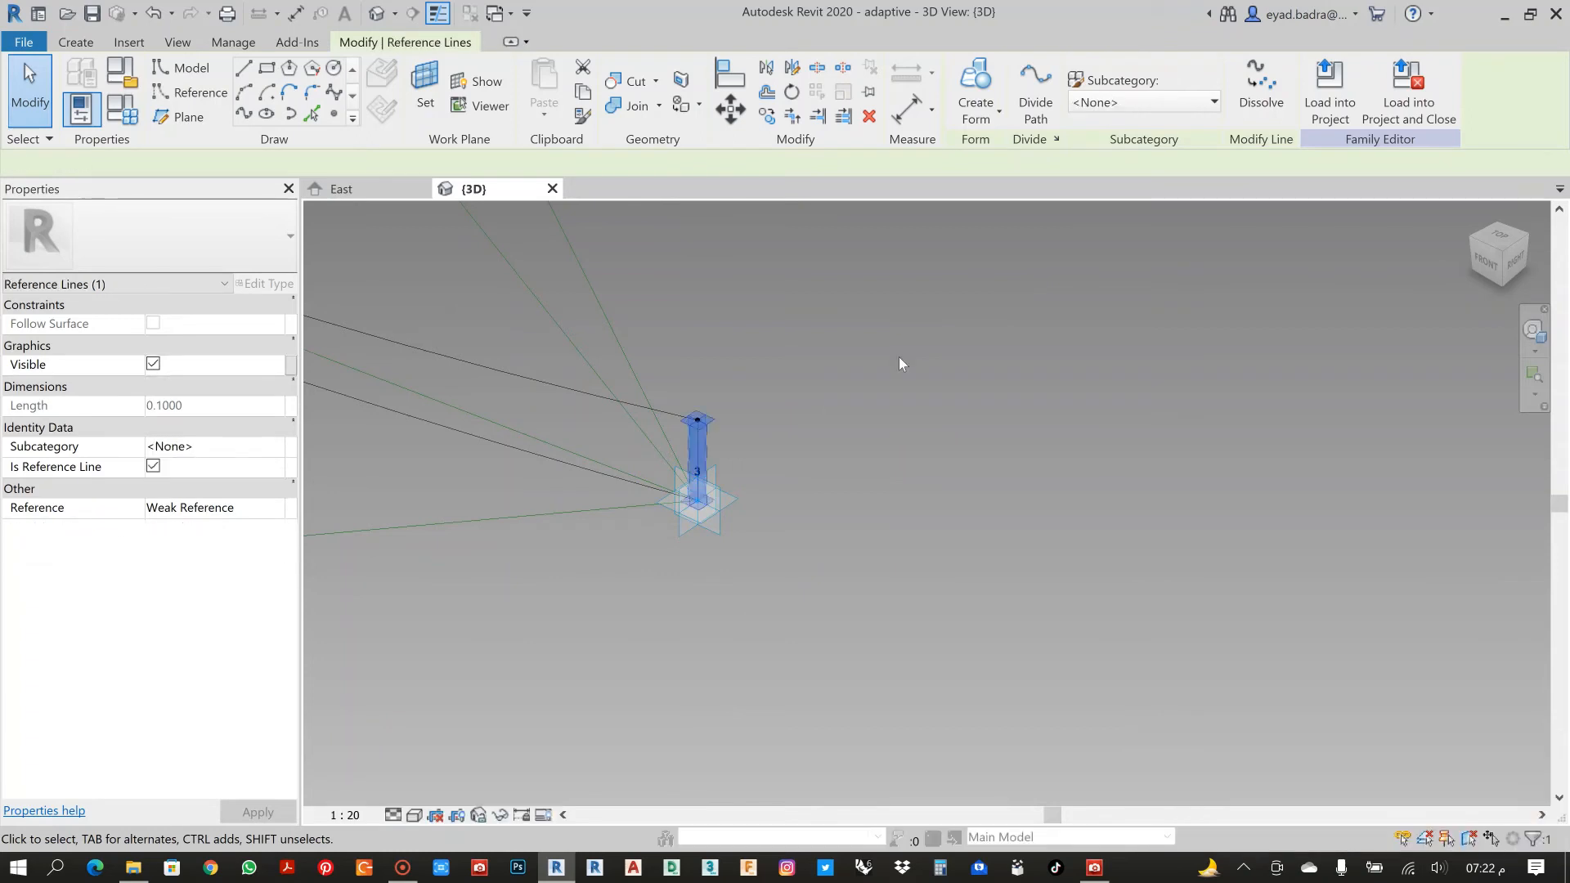
# Create a solid form from the lower and raised front splines and the two end reference lines at adaptive points 1 and 3.
pyautogui.click(900, 356)
pyautogui.scroll(-5, 797, 442)
pyautogui.keyDown('shift'); pyautogui.moveTo(822, 445); pyautogui.dragTo(759, 529, button='middle'); pyautogui.keyUp('shift')
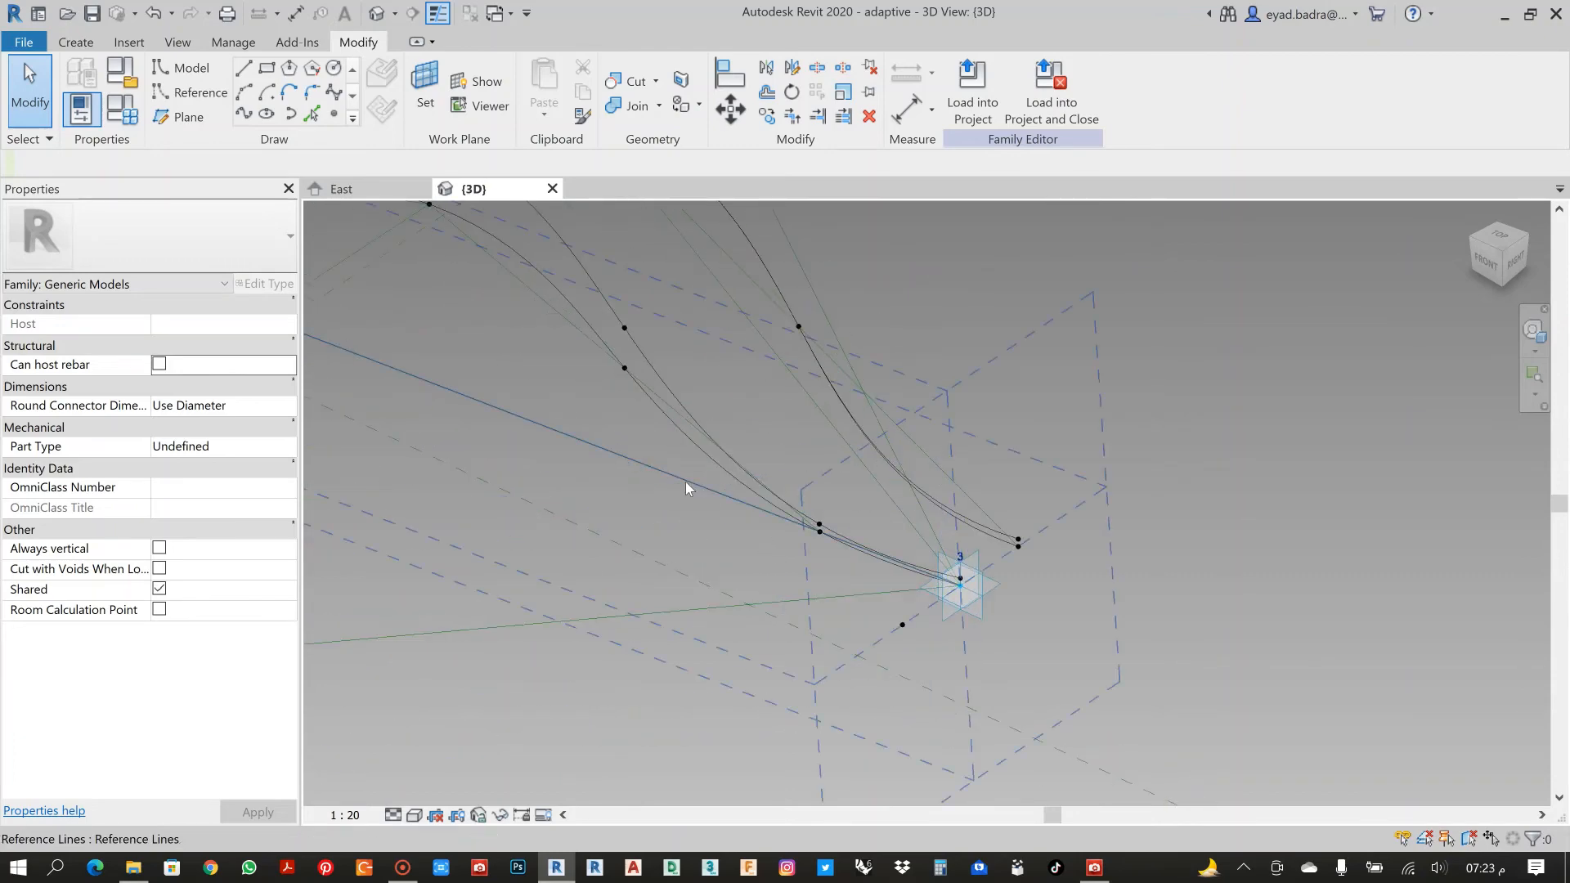
pyautogui.keyDown('shift'); pyautogui.moveTo(685, 487); pyautogui.dragTo(826, 364, button='middle'); pyautogui.keyUp('shift')
pyautogui.click(828, 367)
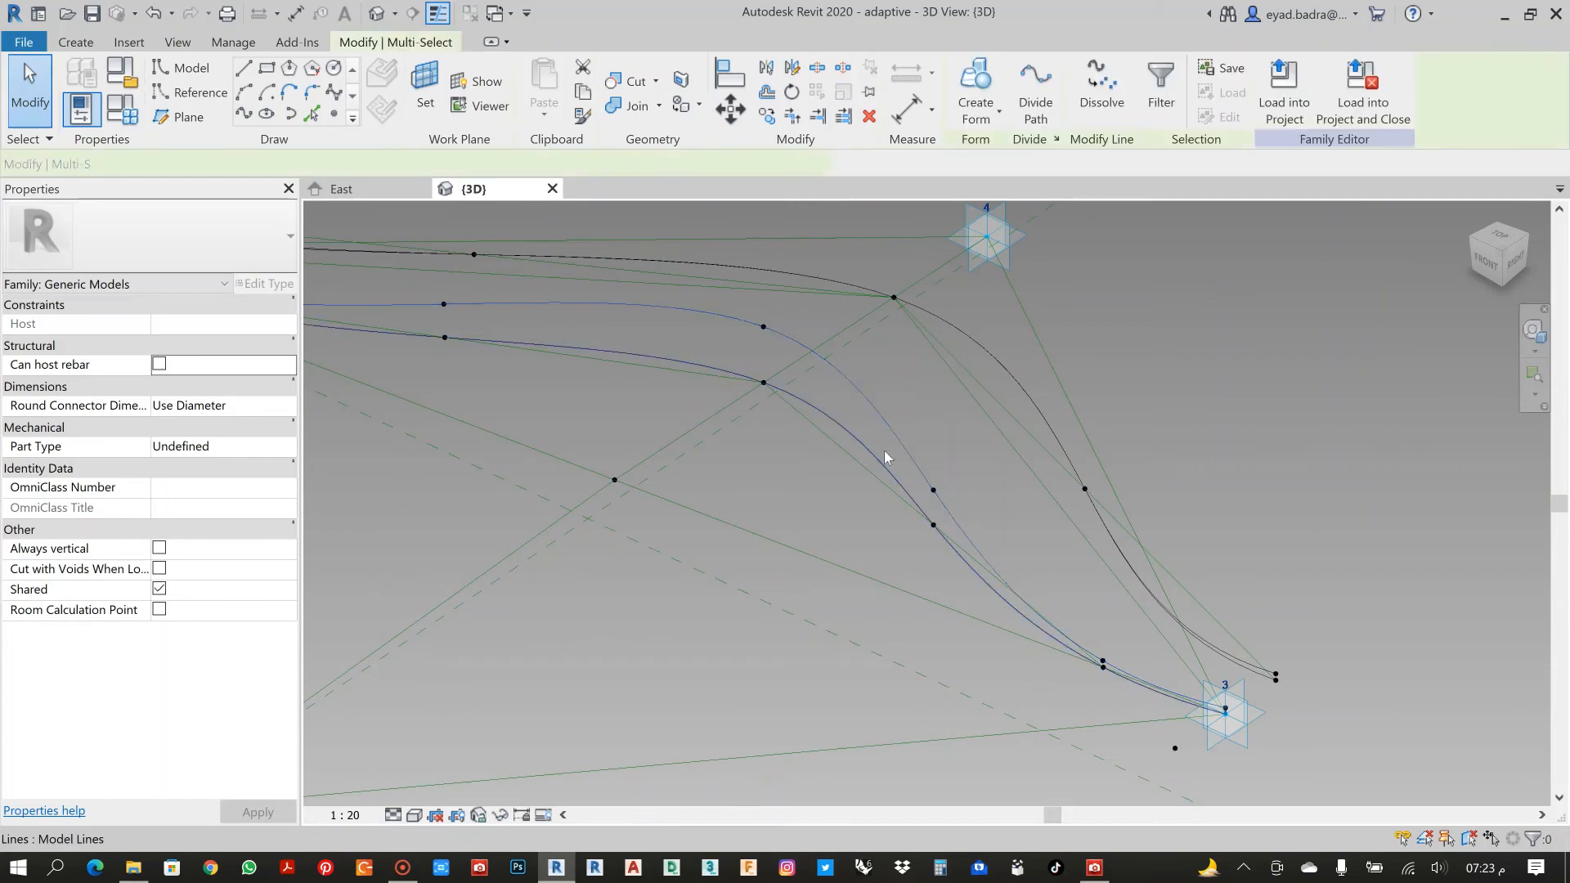
pyautogui.moveTo(1008, 488); pyautogui.dragTo(896, 342, button='middle')
pyautogui.scroll(8, 1088, 532)
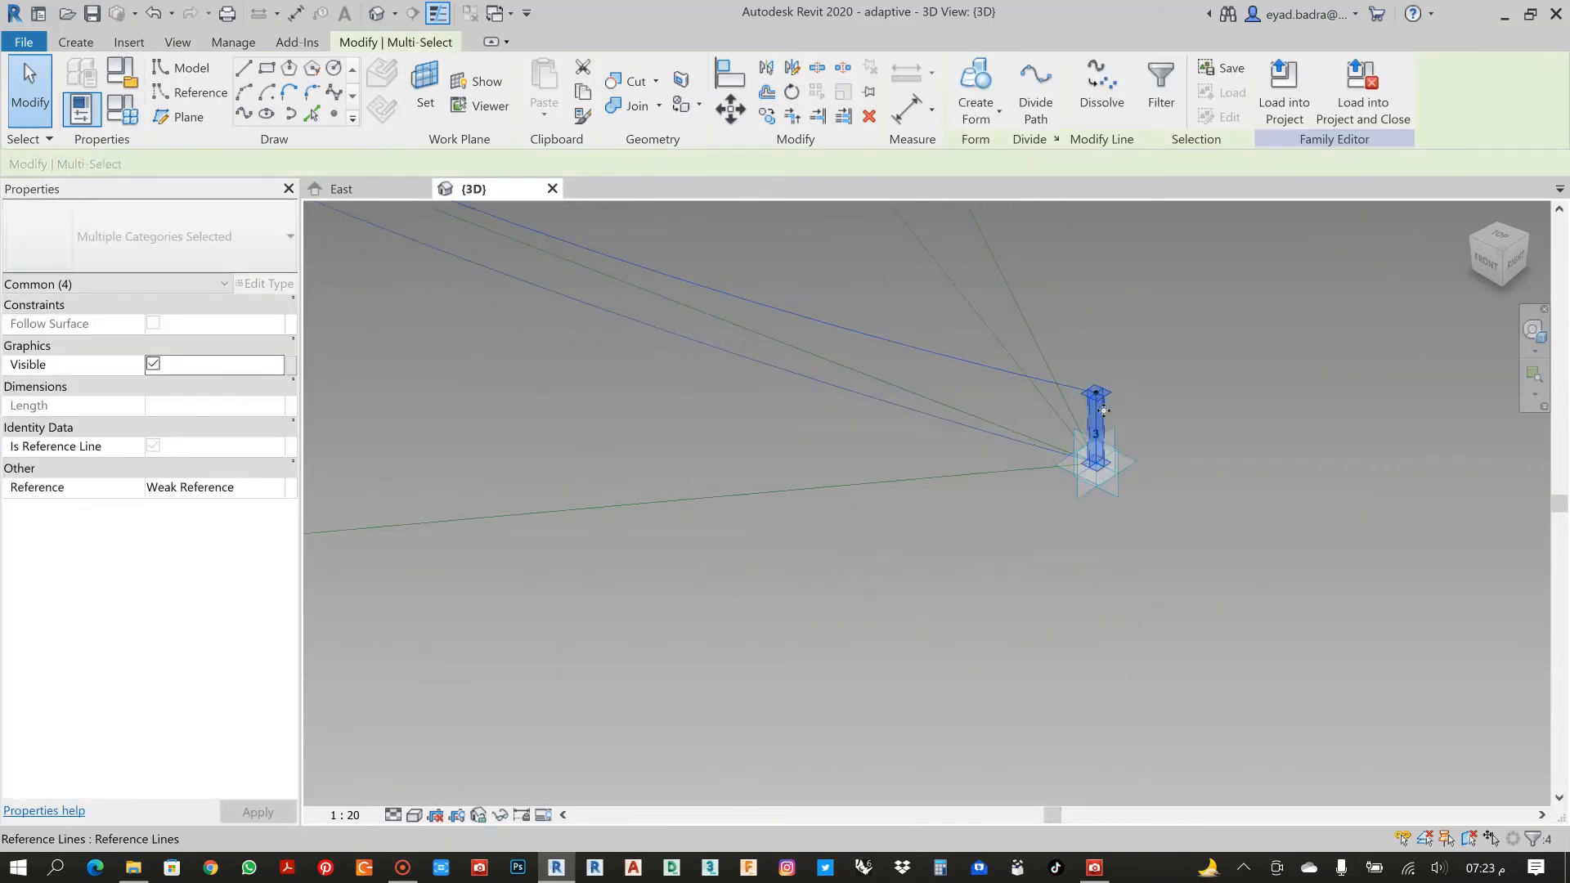
pyautogui.scroll(-7, 1189, 449)
pyautogui.moveTo(416, 219); pyautogui.dragTo(775, 527, button='middle')
pyautogui.scroll(-2, 659, 491)
pyautogui.scroll(9, 766, 475)
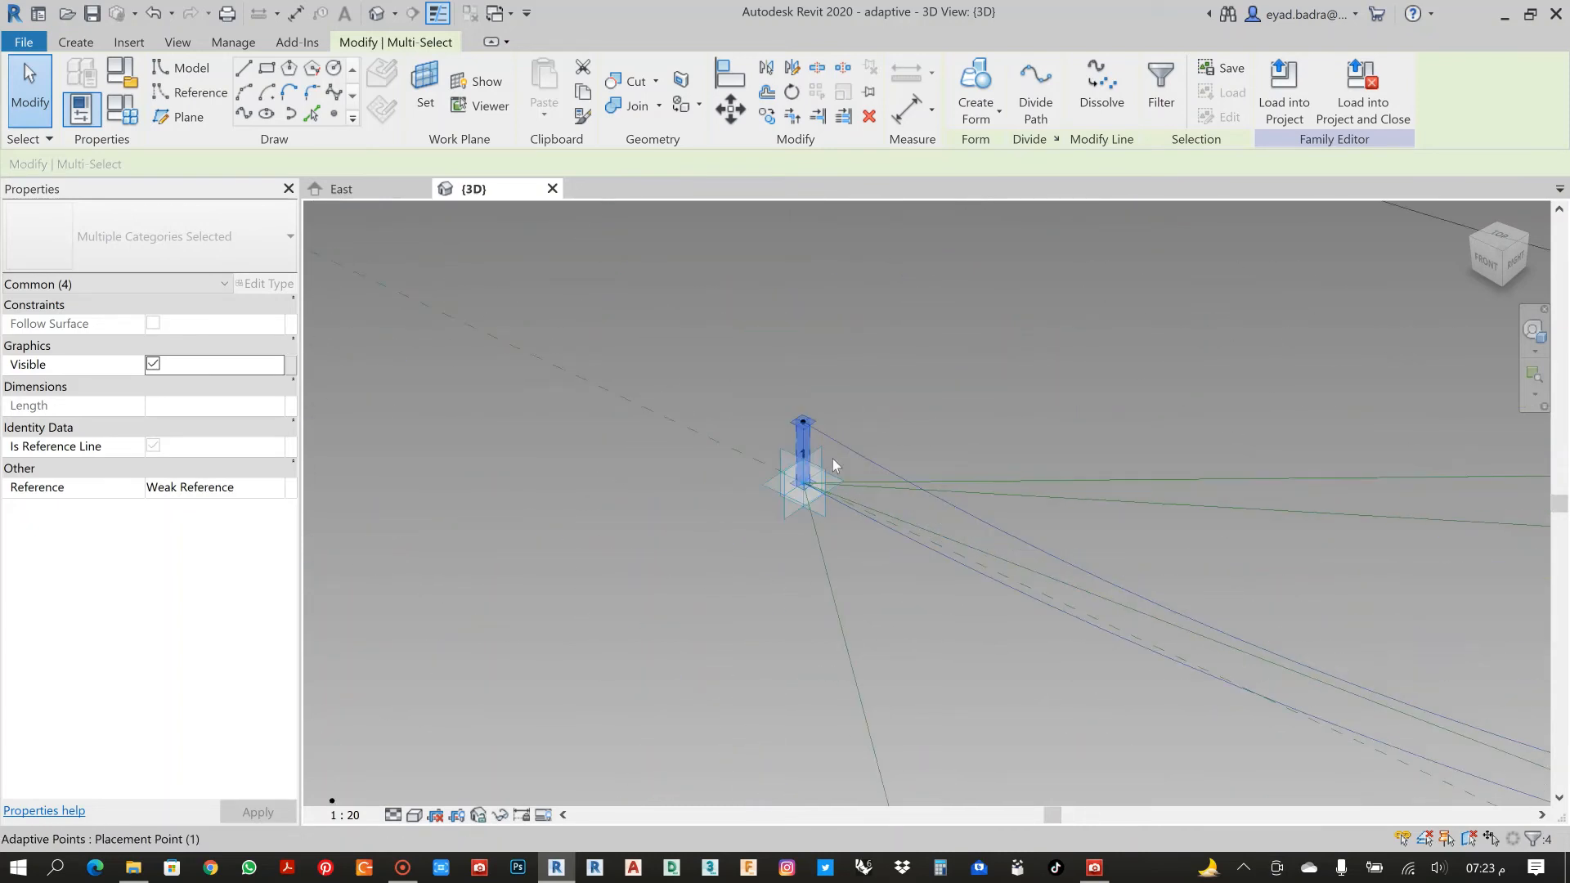
pyautogui.scroll(3, 833, 459)
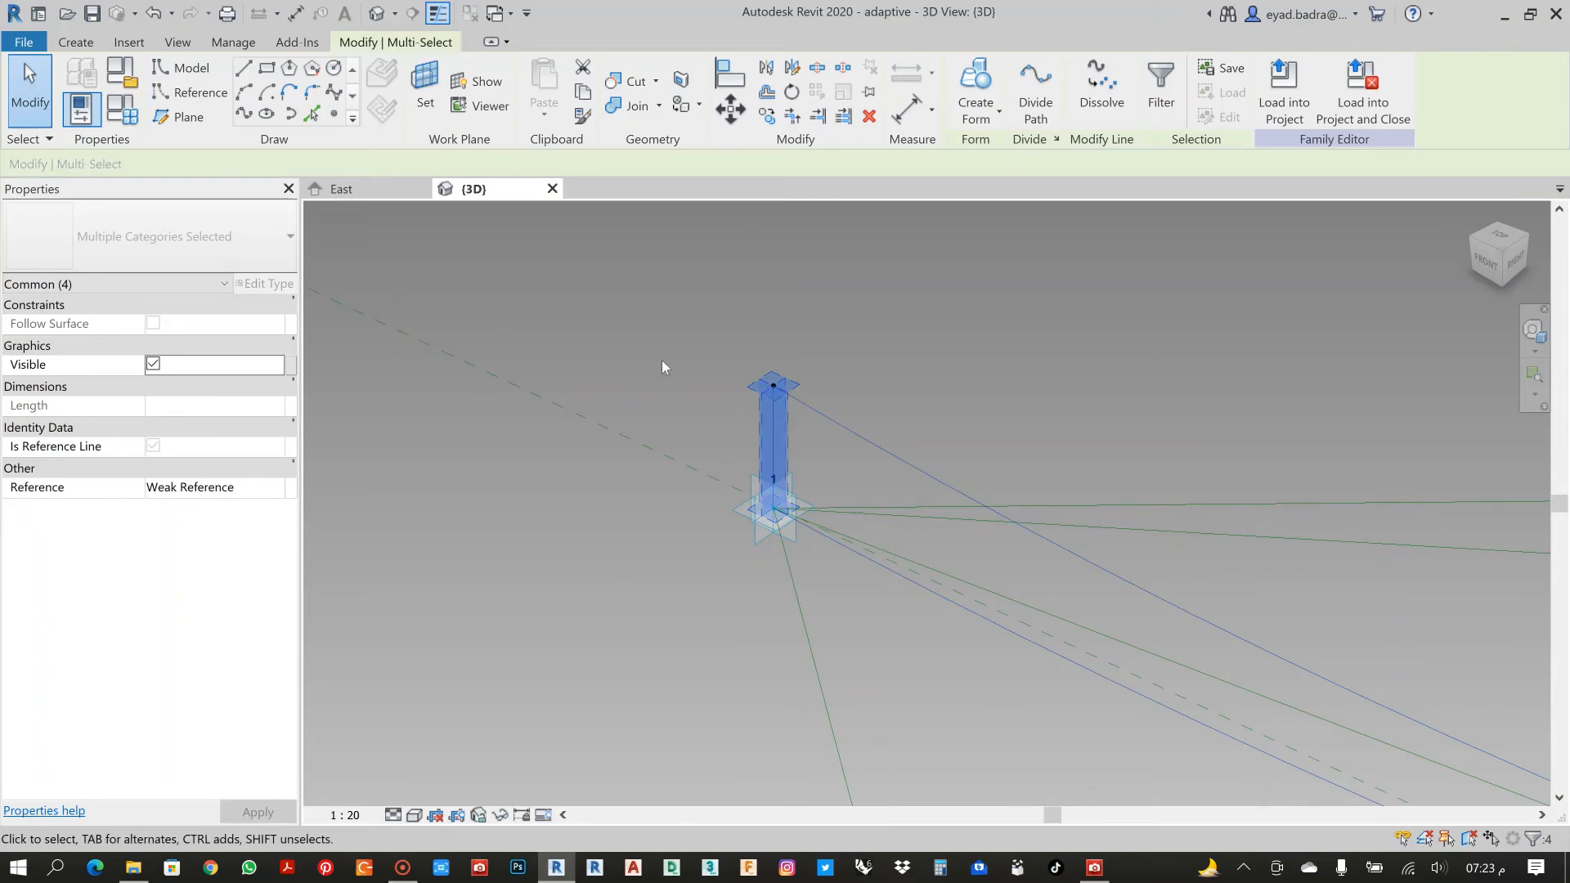
pyautogui.scroll(-2, 661, 360)
pyautogui.scroll(-2, 770, 275)
pyautogui.scroll(-3, 900, 257)
pyautogui.moveTo(1130, 368); pyautogui.dragTo(565, 432, button='middle')
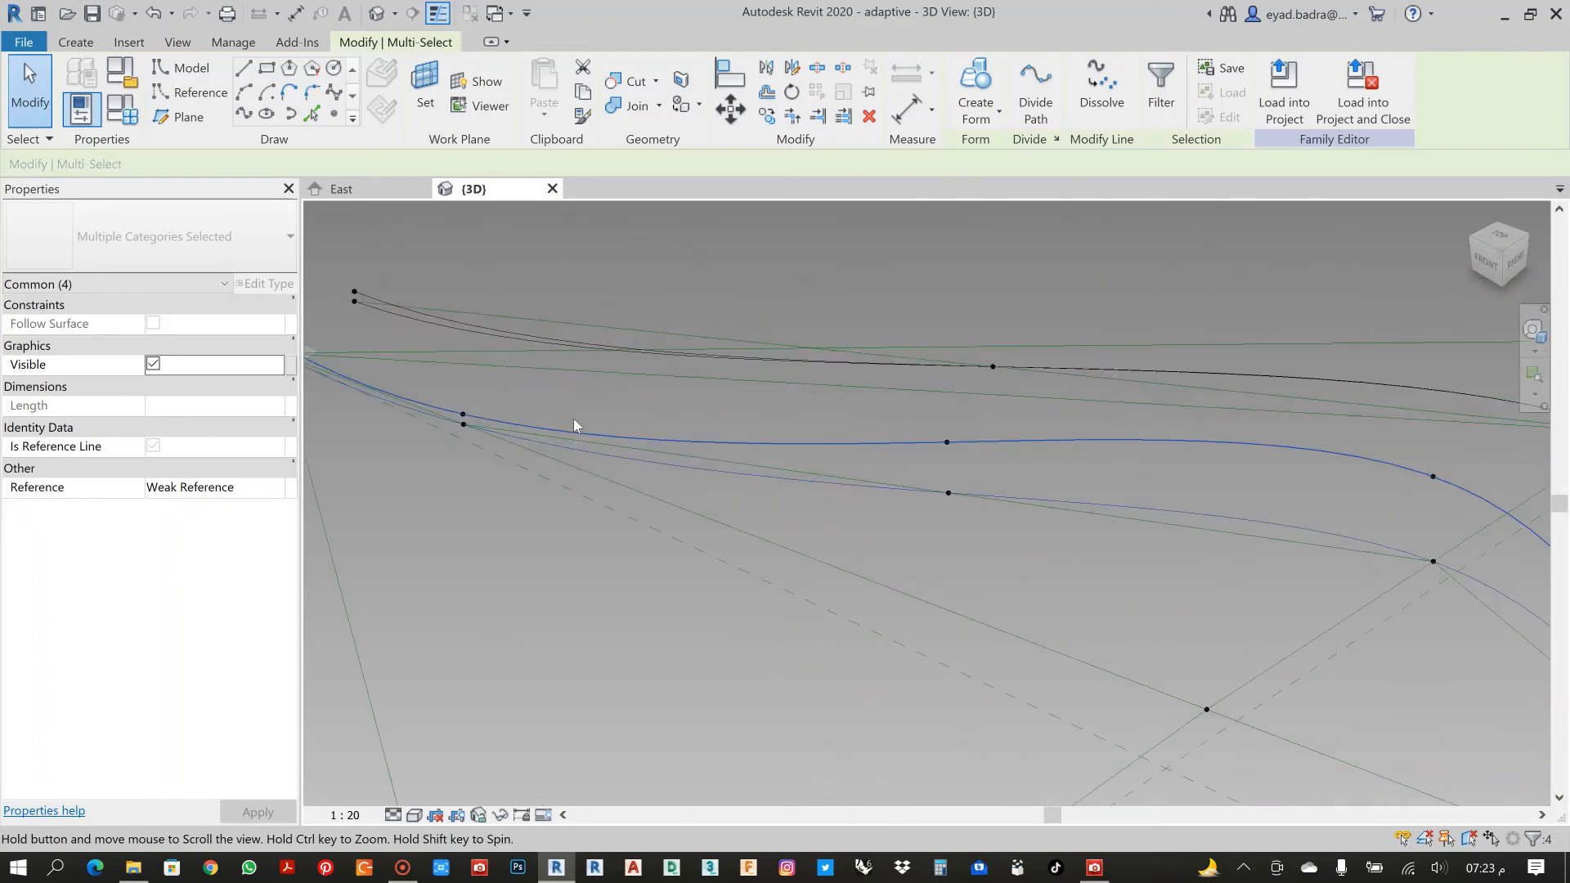
pyautogui.scroll(-1, 565, 426)
pyautogui.scroll(-1, 787, 425)
pyautogui.moveTo(787, 425); pyautogui.dragTo(688, 394, button='middle')
pyautogui.click(981, 111)
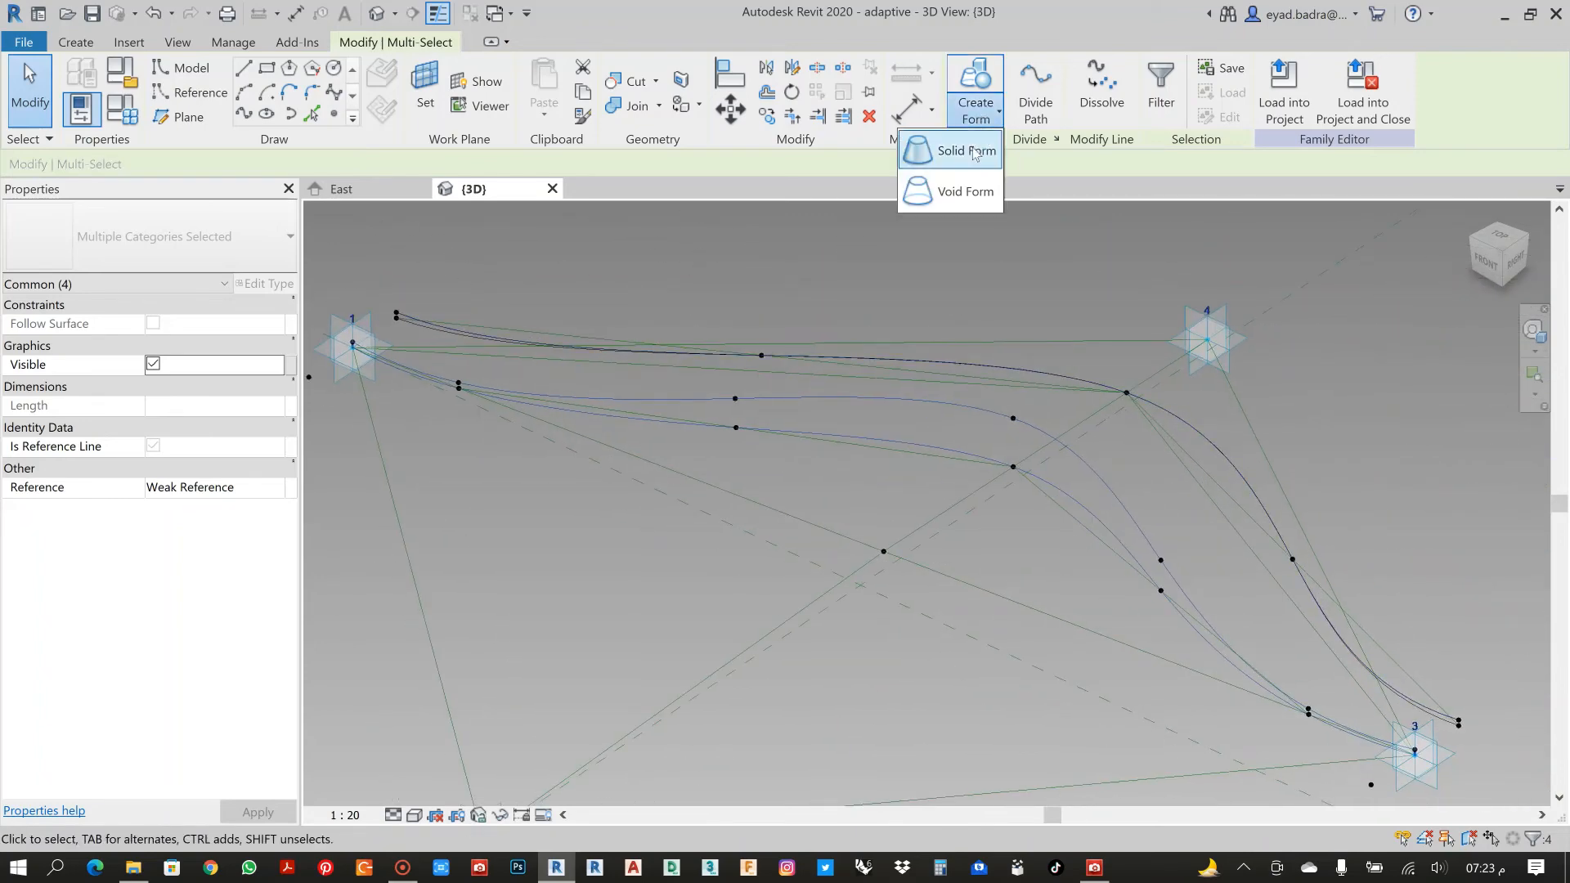
pyautogui.click(973, 149)
pyautogui.click(830, 488)
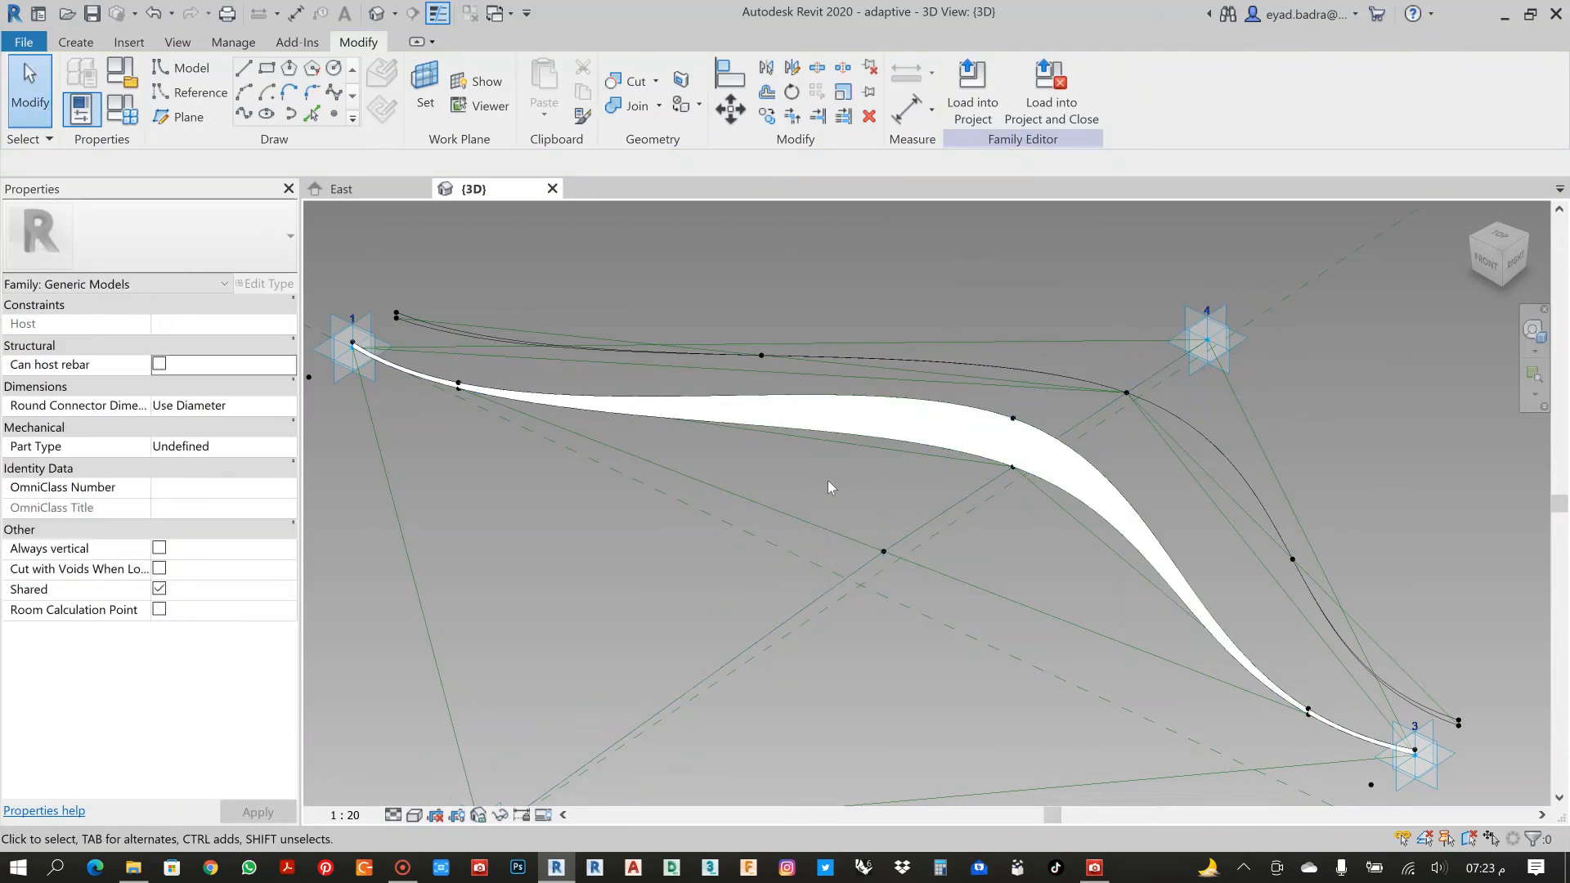
# Set the OFFC parameter's formula to OFFA * 20 in the family types and apply it to the front surface.
pyautogui.scroll(-2, 828, 479)
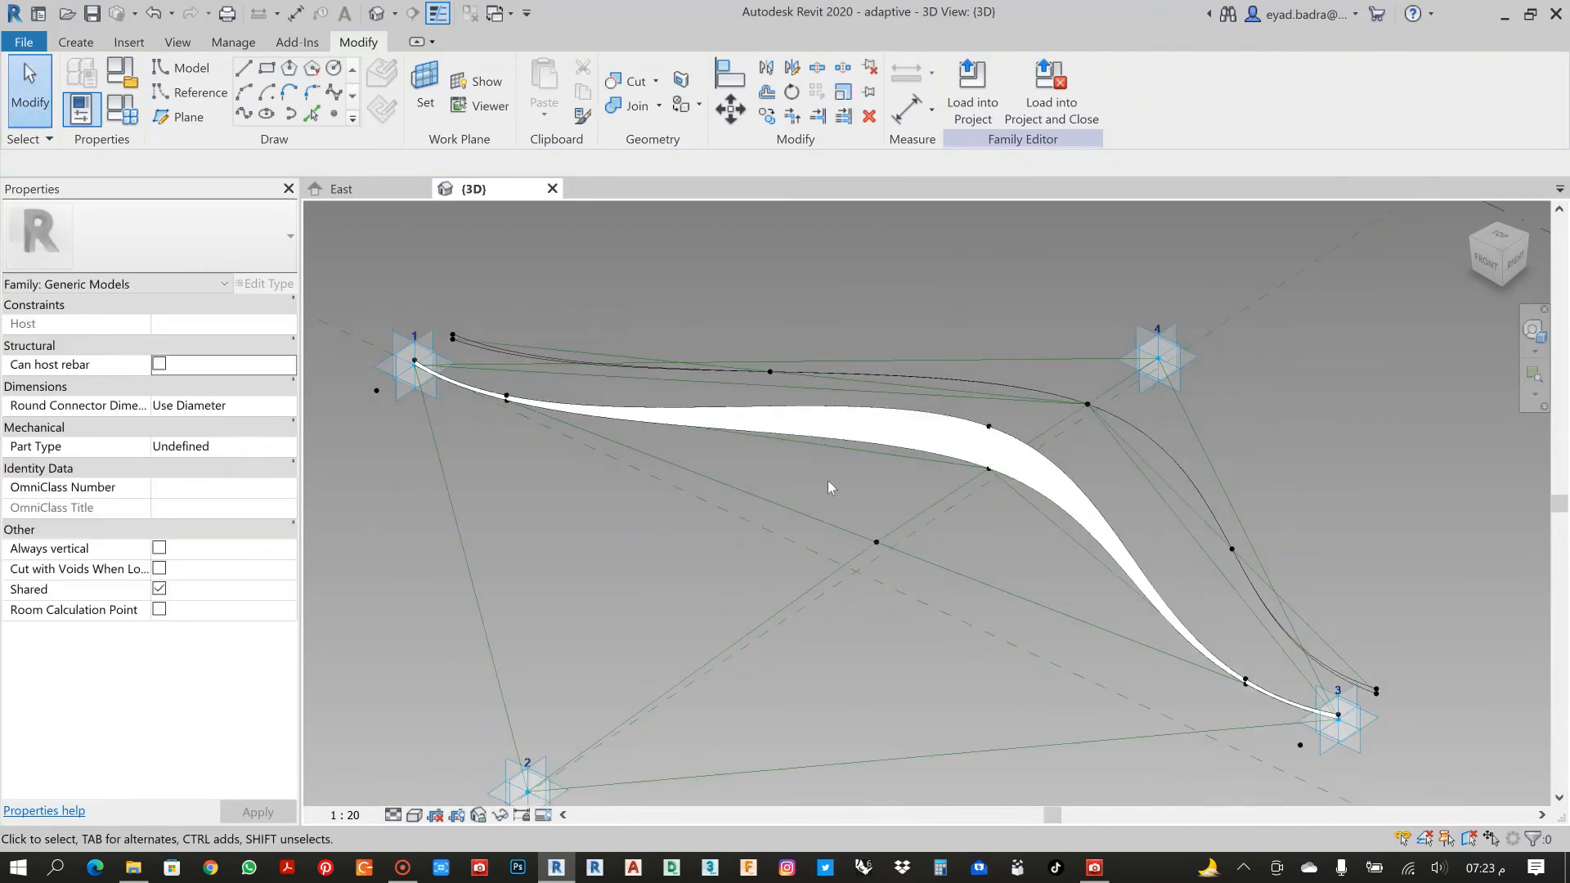
pyautogui.scroll(1, 841, 480)
pyautogui.scroll(2, 591, 479)
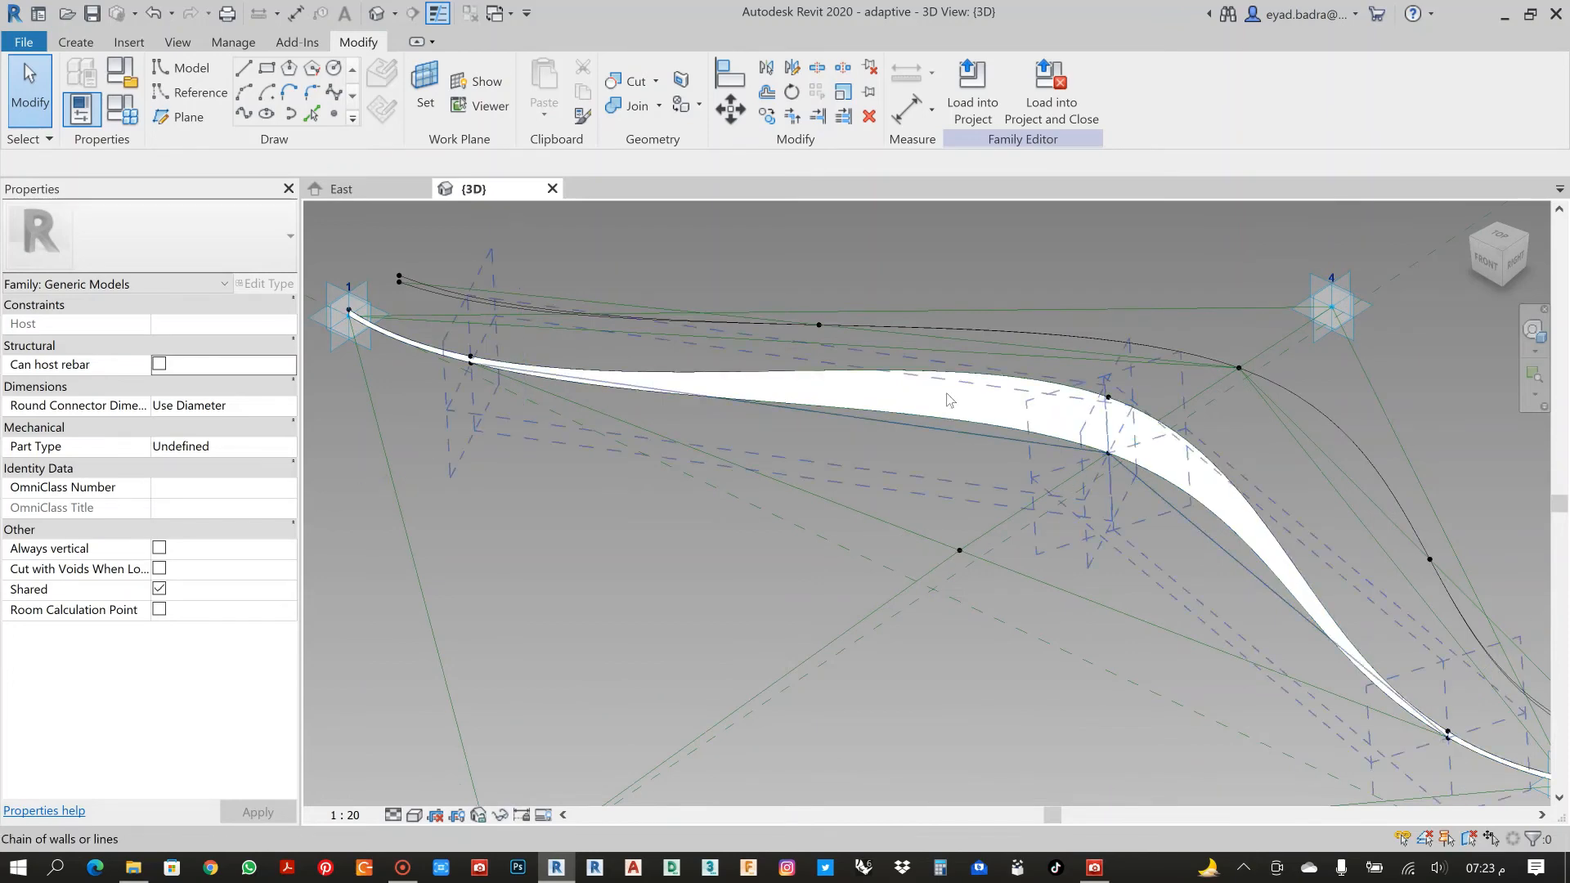
pyautogui.scroll(-1, 1052, 458)
pyautogui.scroll(-1, 989, 453)
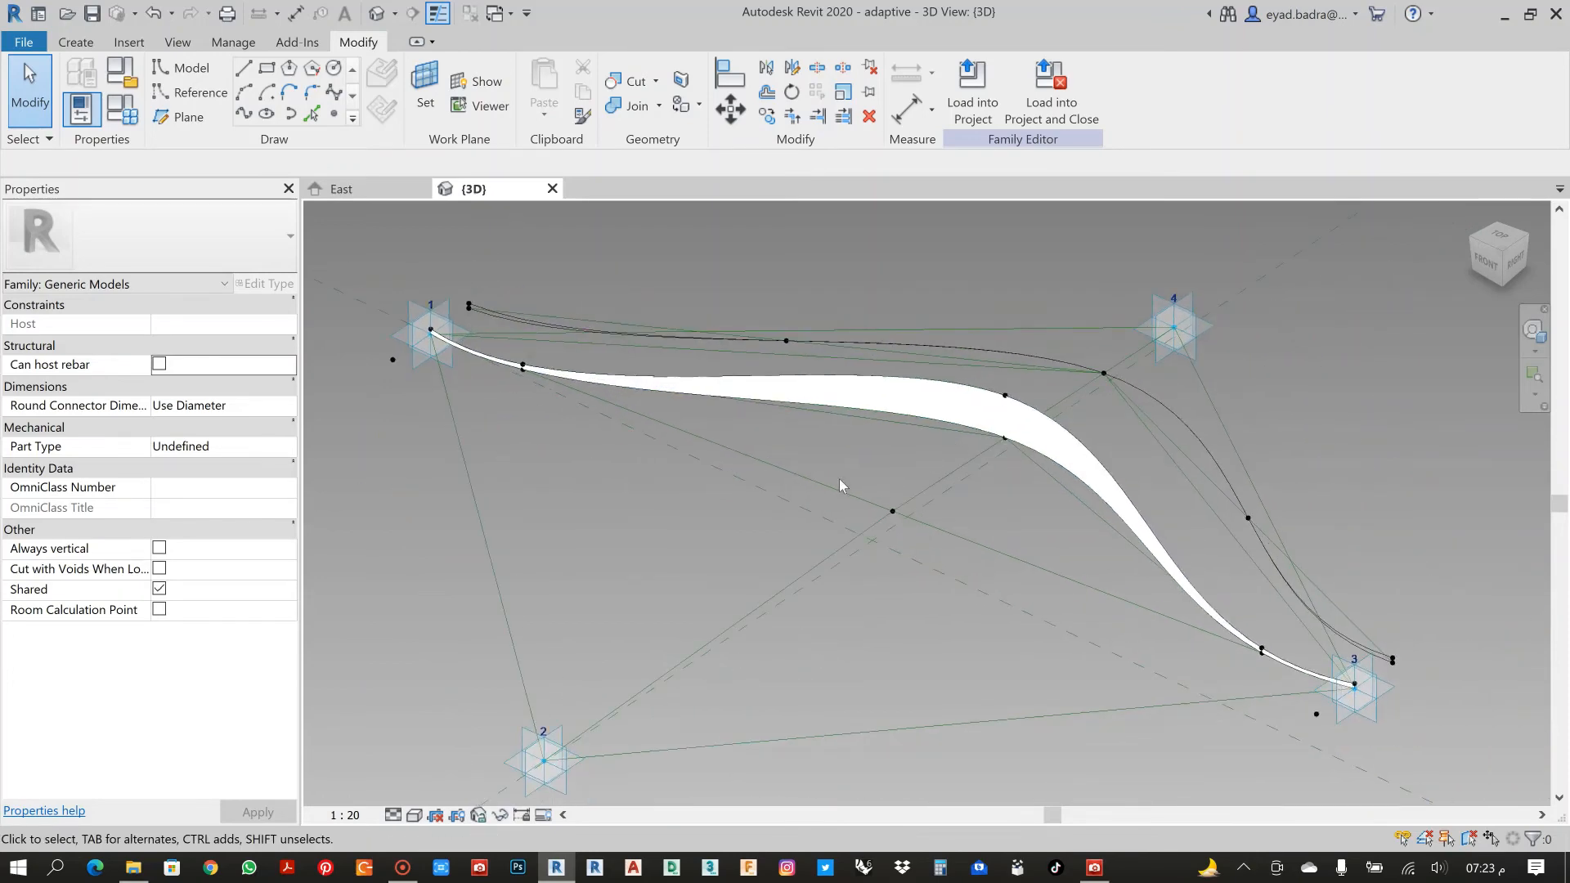
pyautogui.scroll(2, 856, 479)
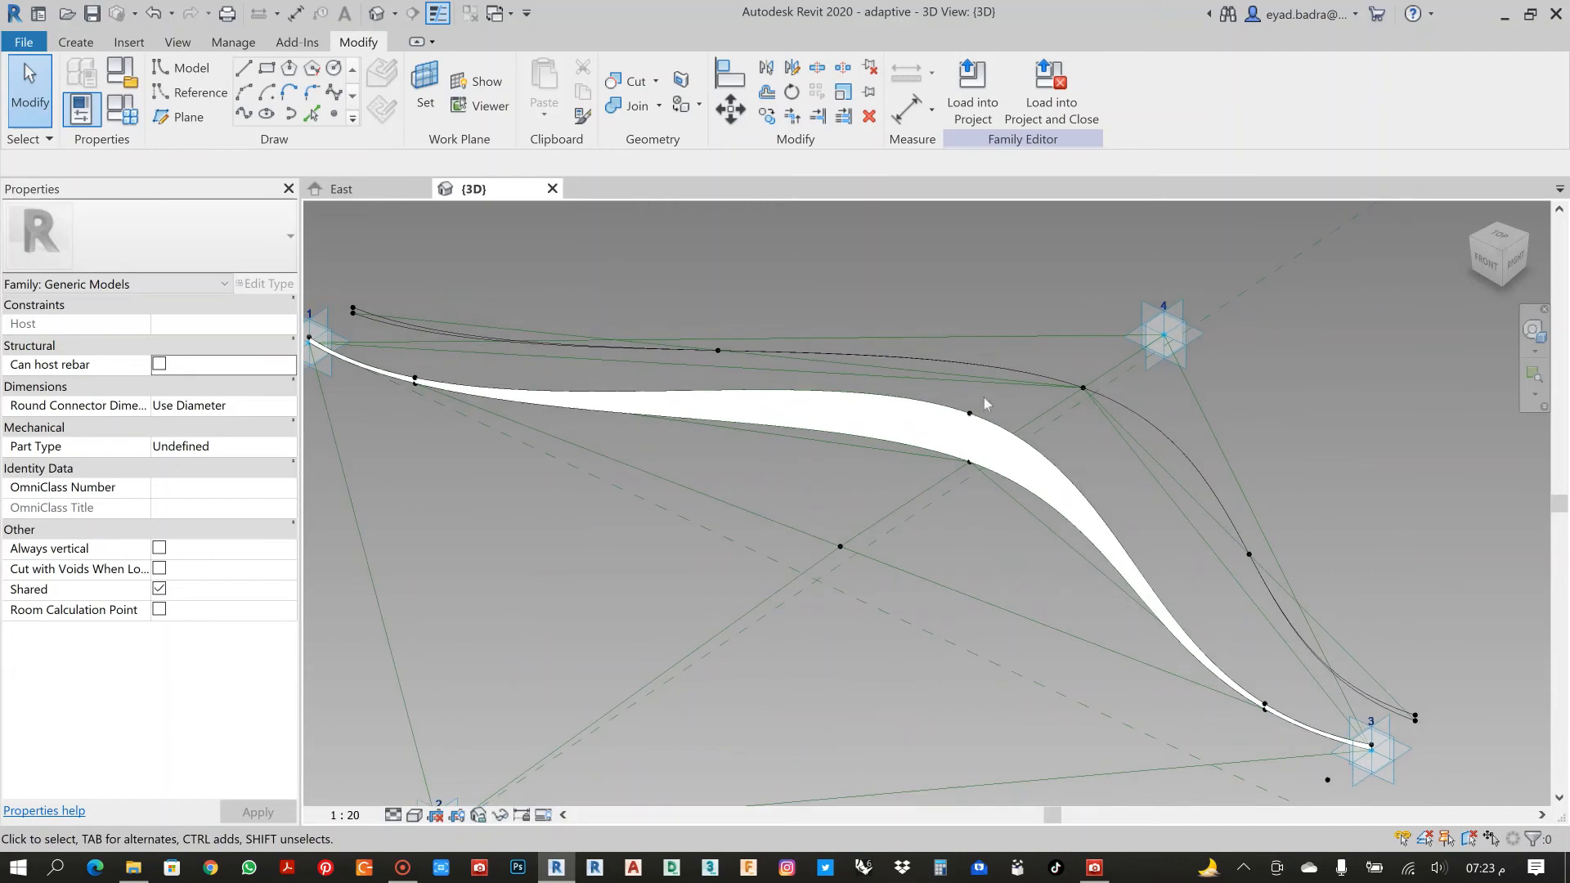
pyautogui.click(113, 123)
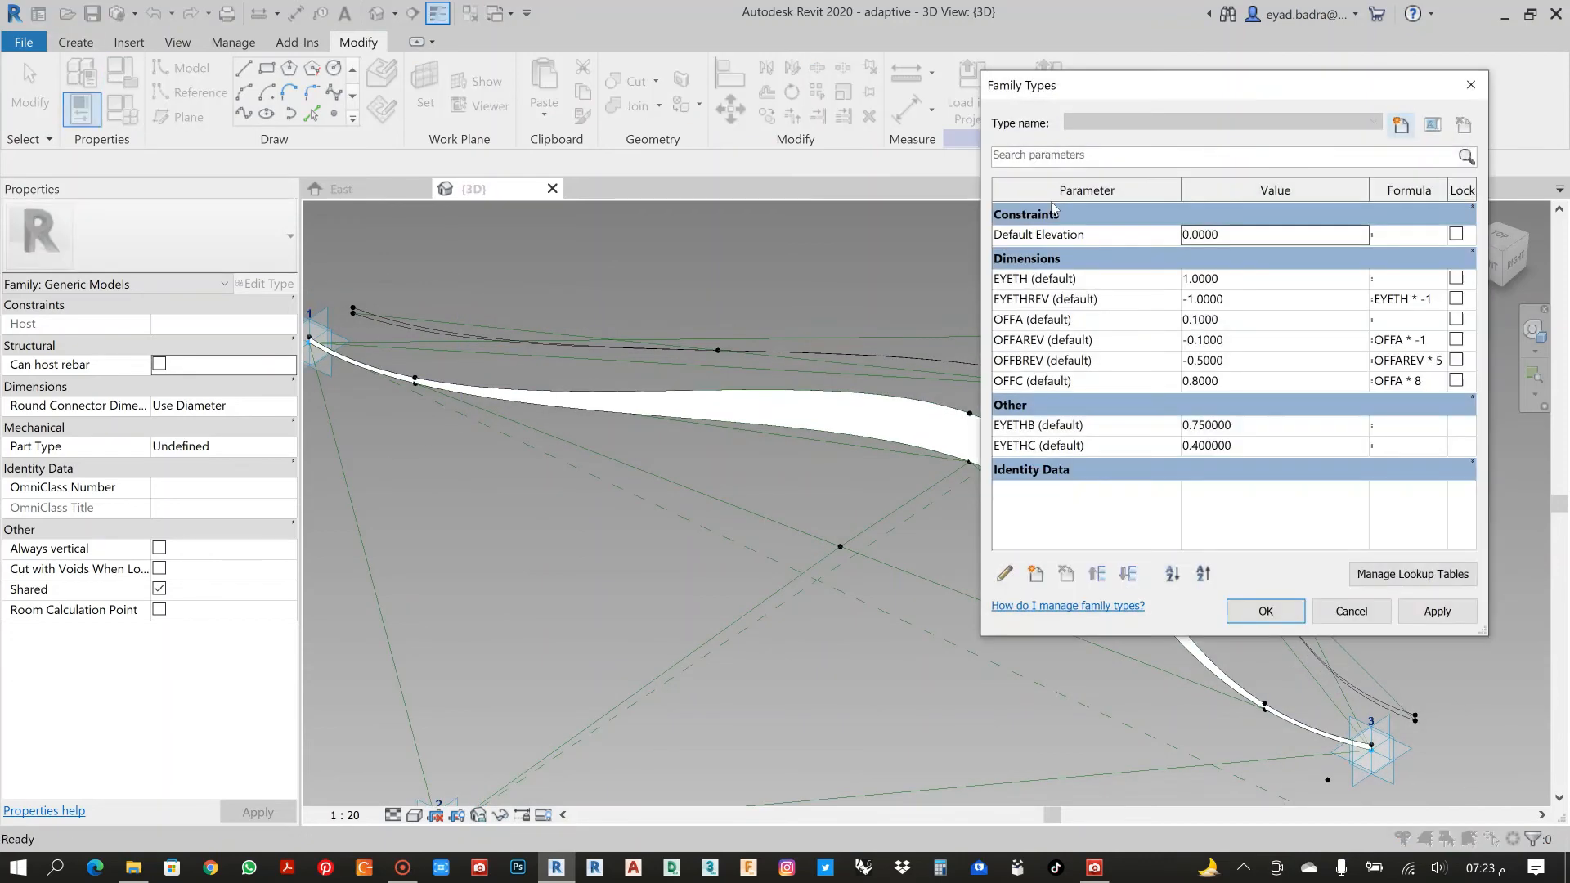
pyautogui.moveTo(1139, 96); pyautogui.dragTo(215, 110)
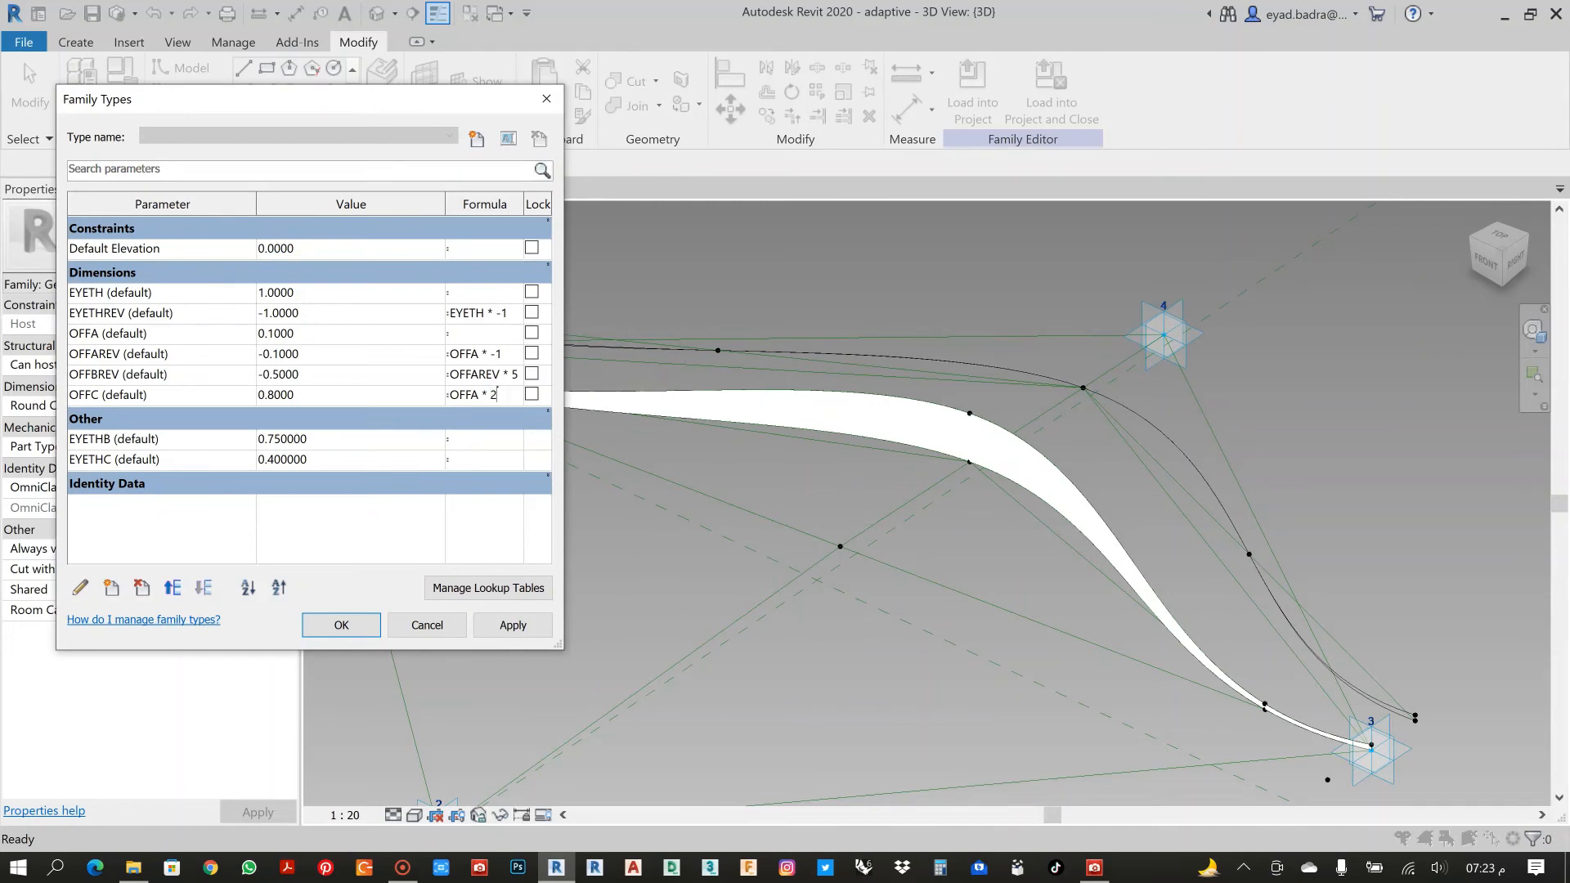
pyautogui.click(527, 628)
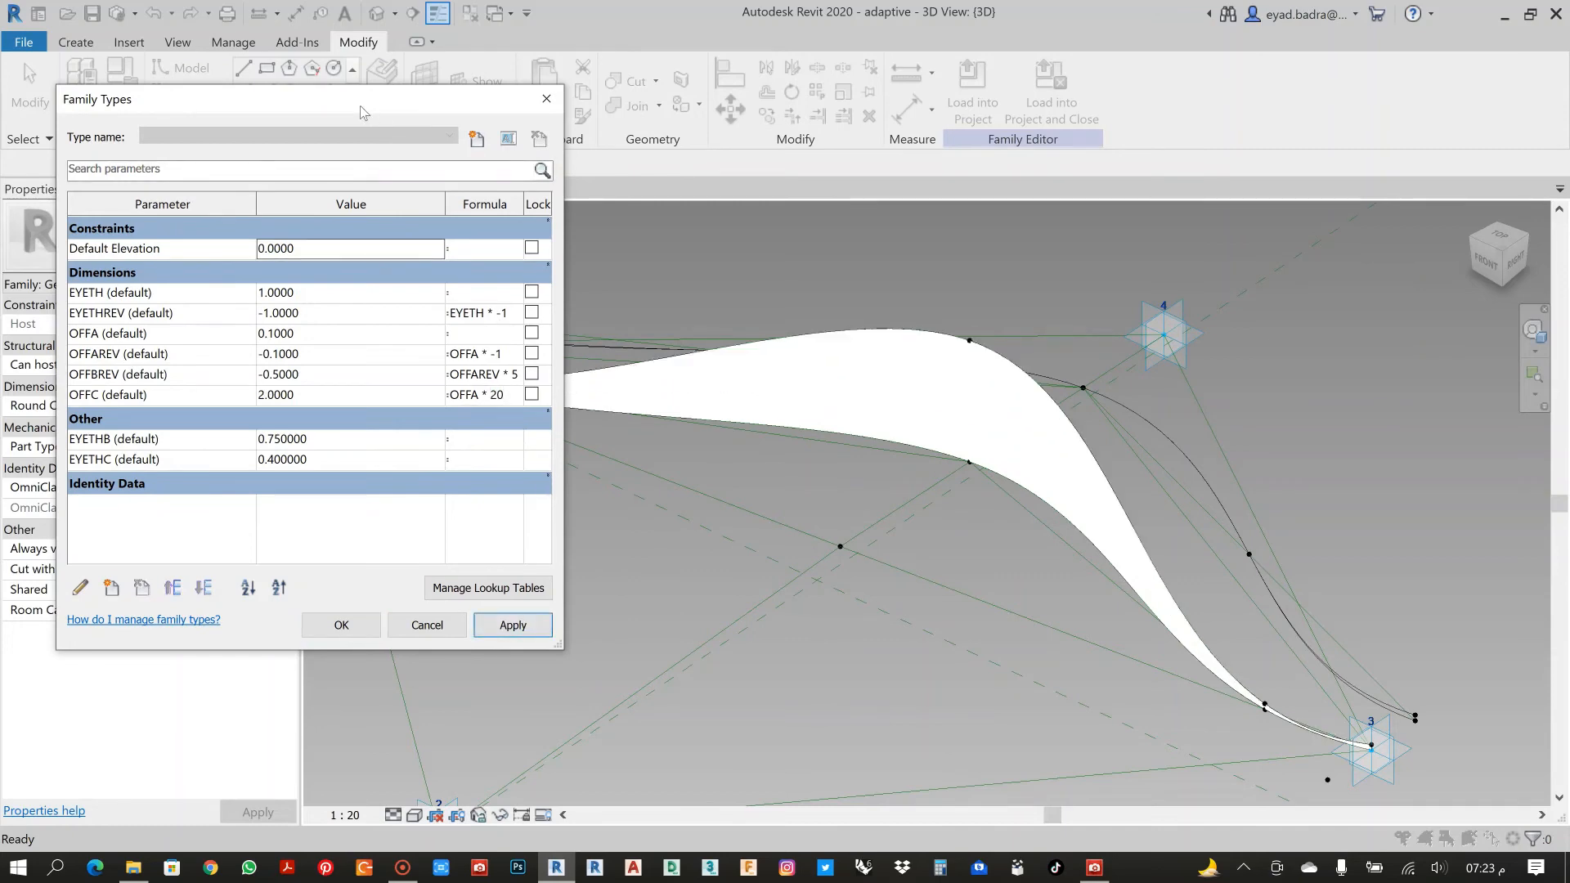
pyautogui.moveTo(360, 106)
pyautogui.mouseDown()
pyautogui.moveTo(238, 492)
pyautogui.moveTo(421, 214)
pyautogui.moveTo(419, 131)
pyautogui.moveTo(385, 118)
pyautogui.mouseUp()
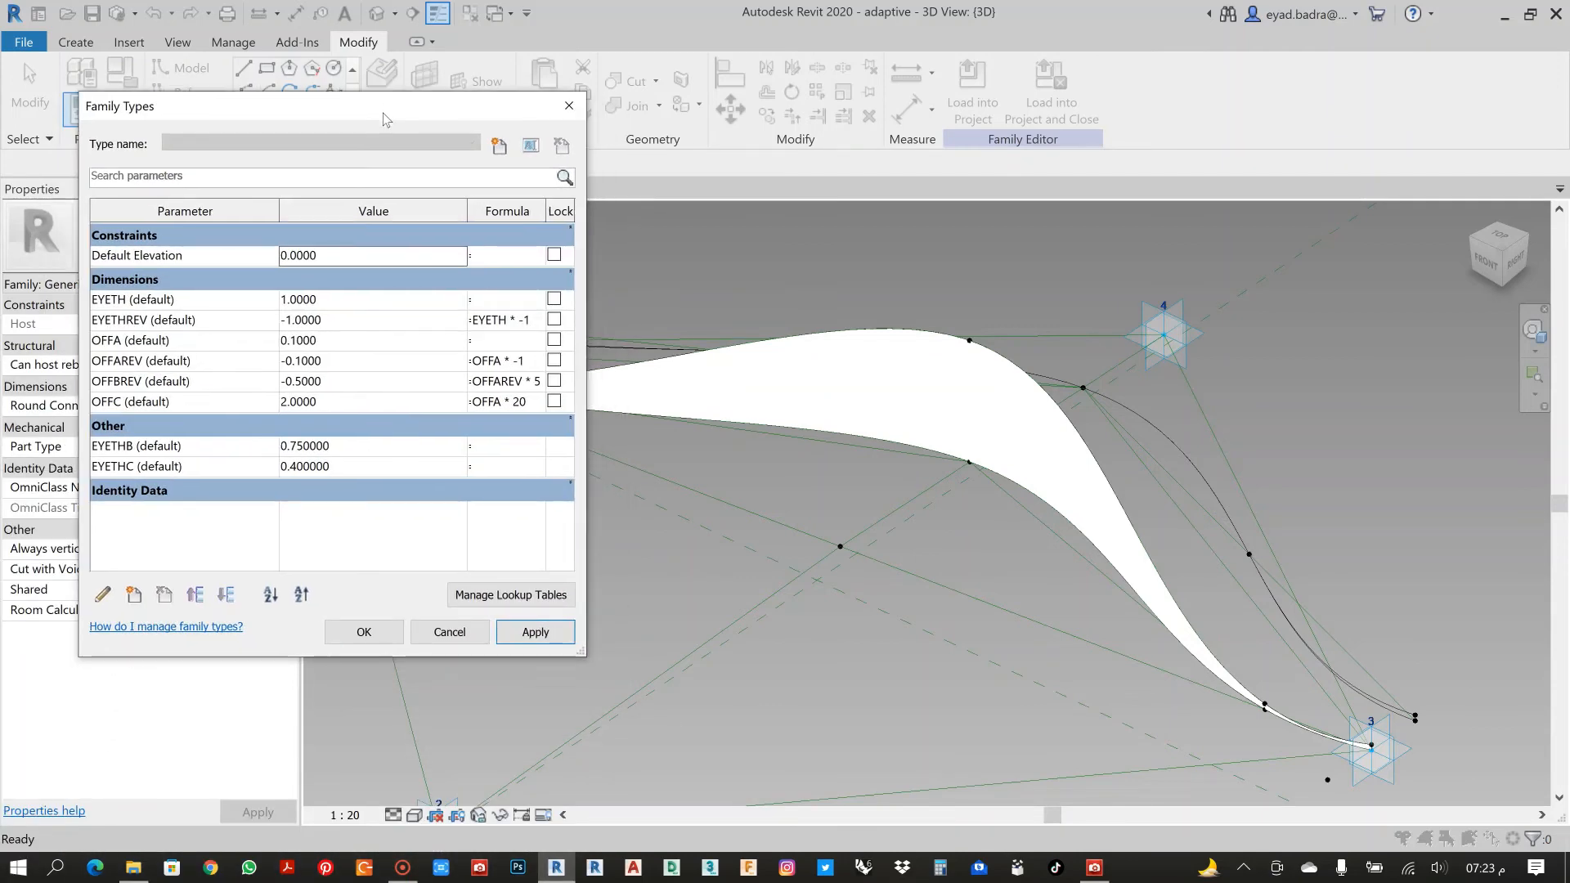
# Change EYETHC to 0.2, adjust it once more, and accept the family types.
pyautogui.click(332, 467)
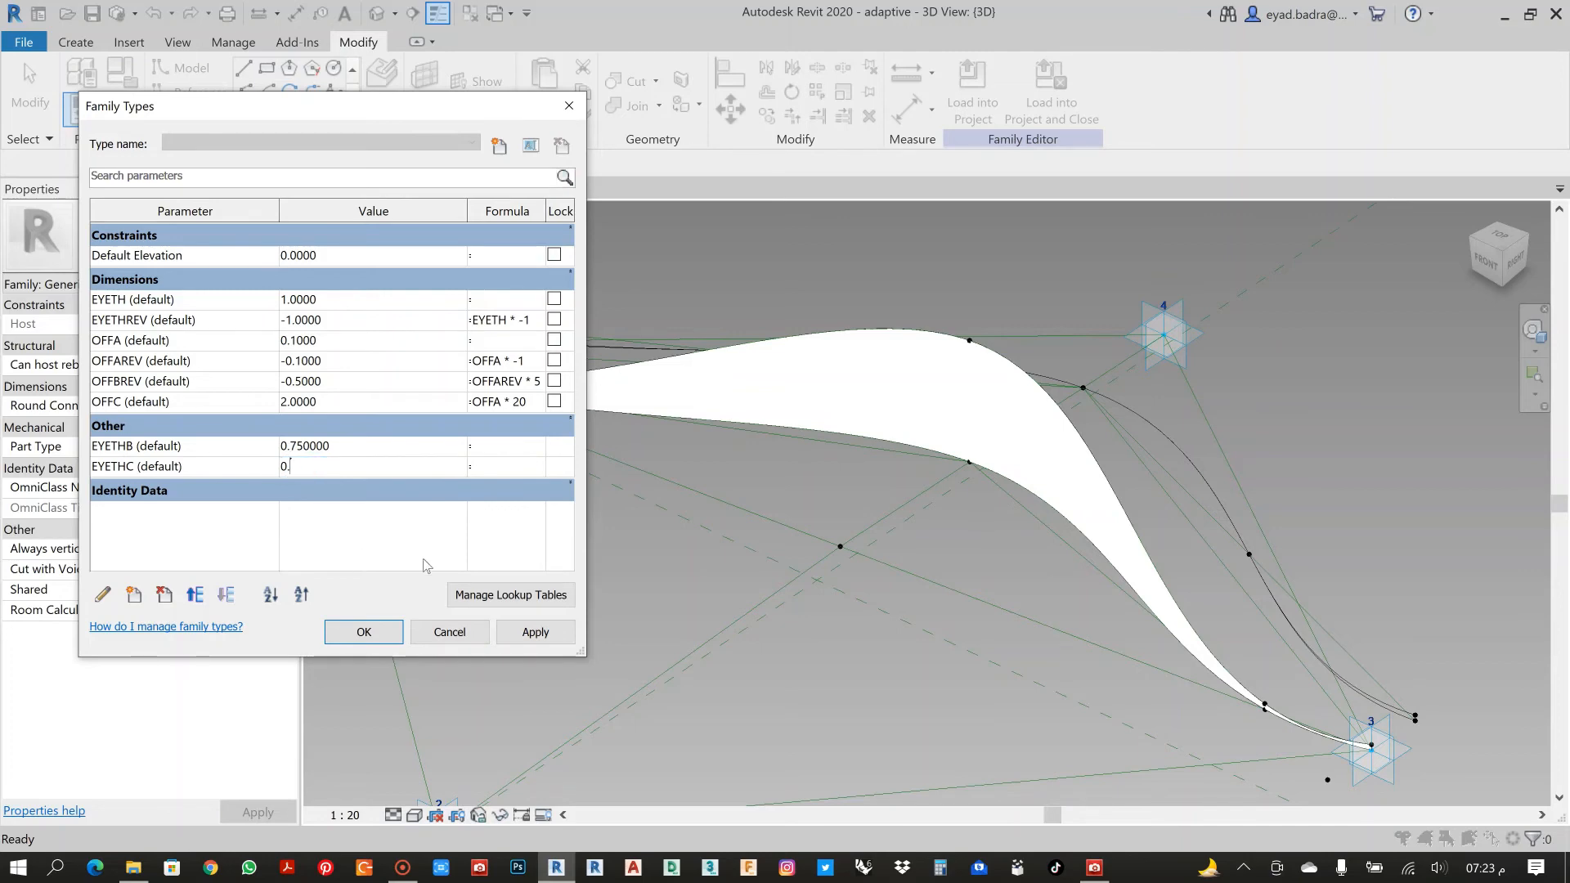
pyautogui.click(535, 632)
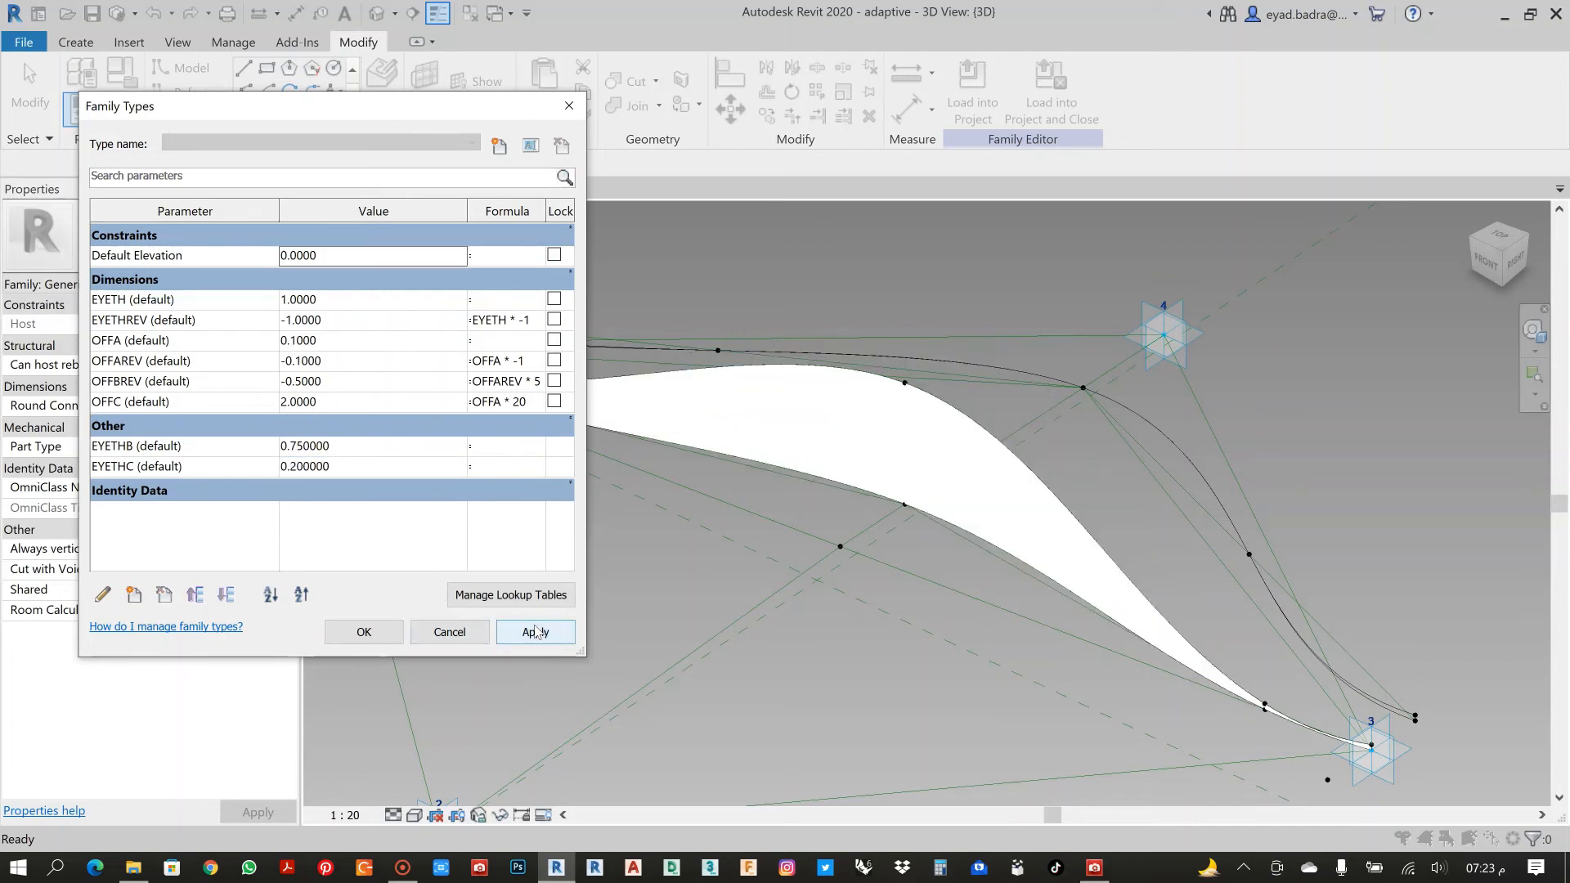
pyautogui.click(329, 465)
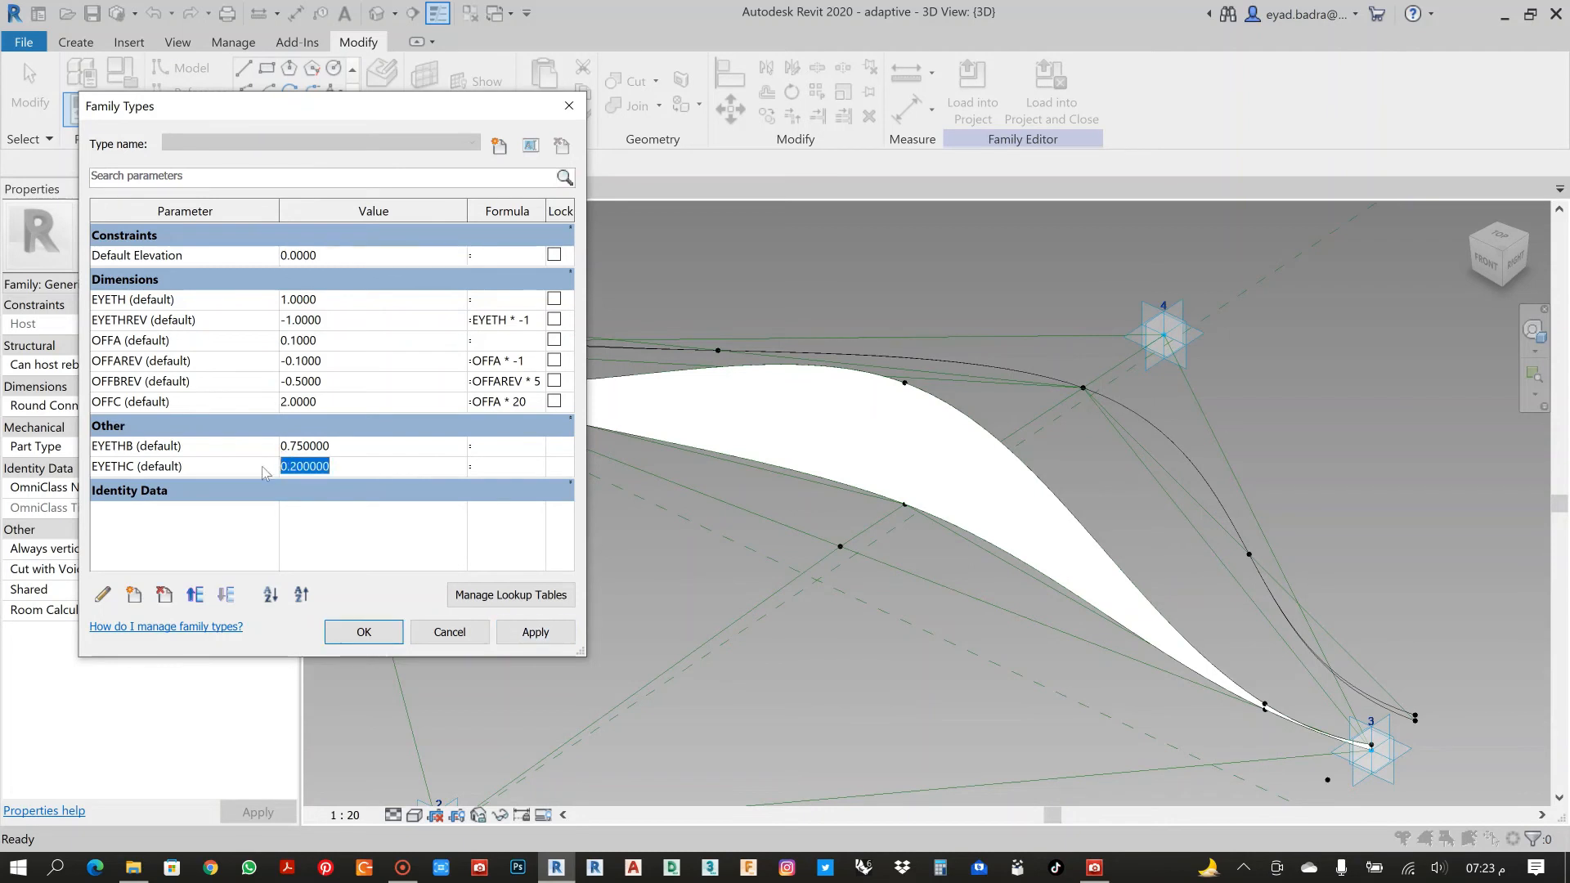
pyautogui.click(541, 633)
pyautogui.click(364, 632)
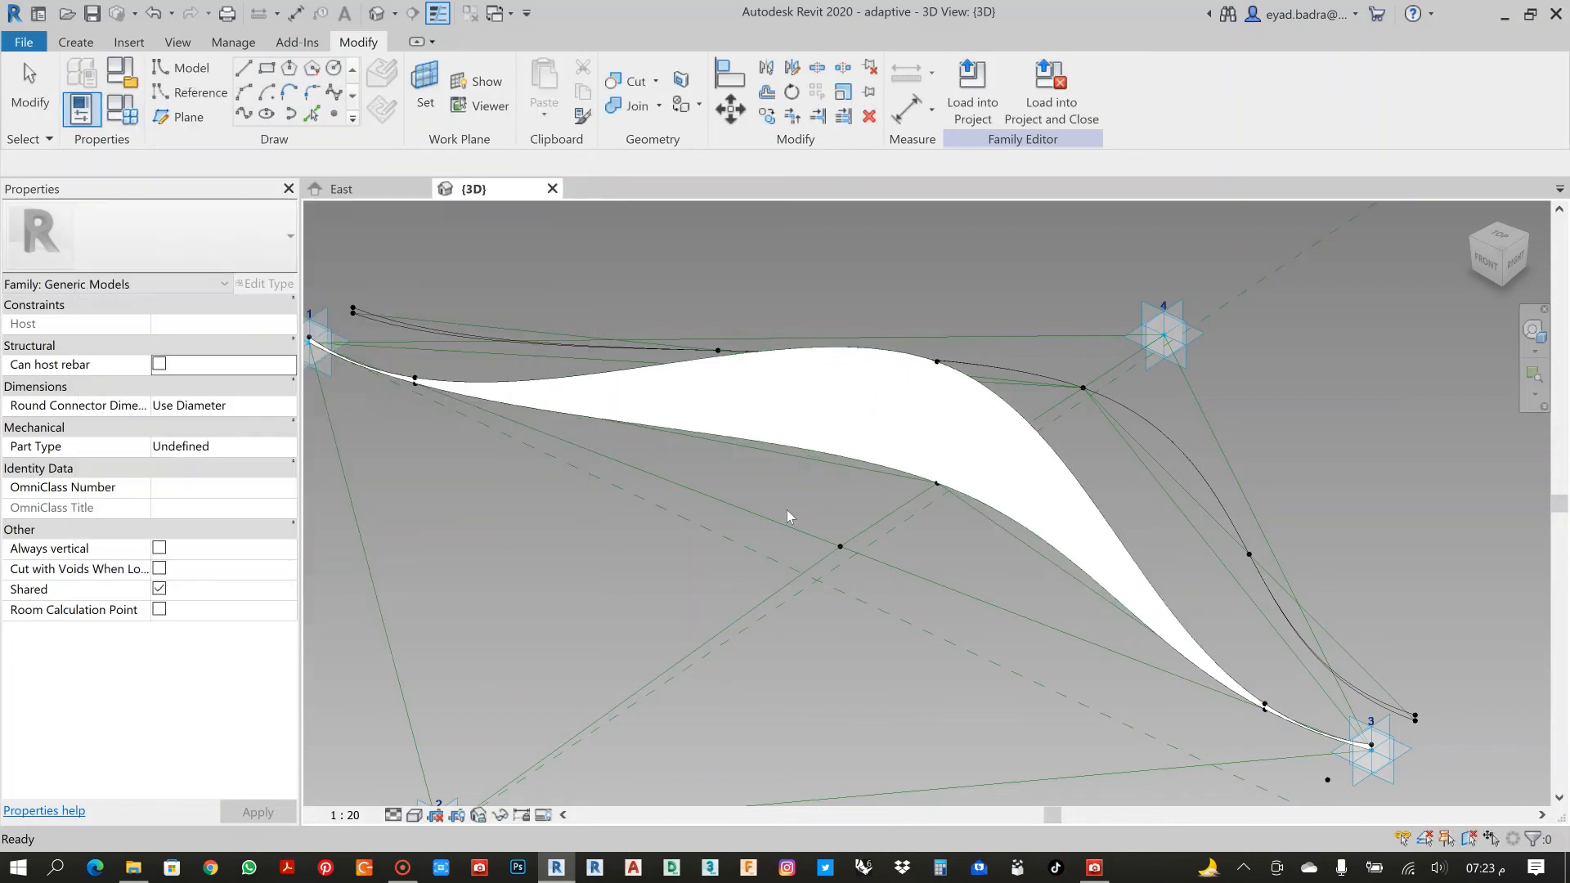
# Try to create a solid form between the front surface's raised spline and the rear spline.
pyautogui.scroll(-3, 742, 495)
pyautogui.scroll(2, 691, 521)
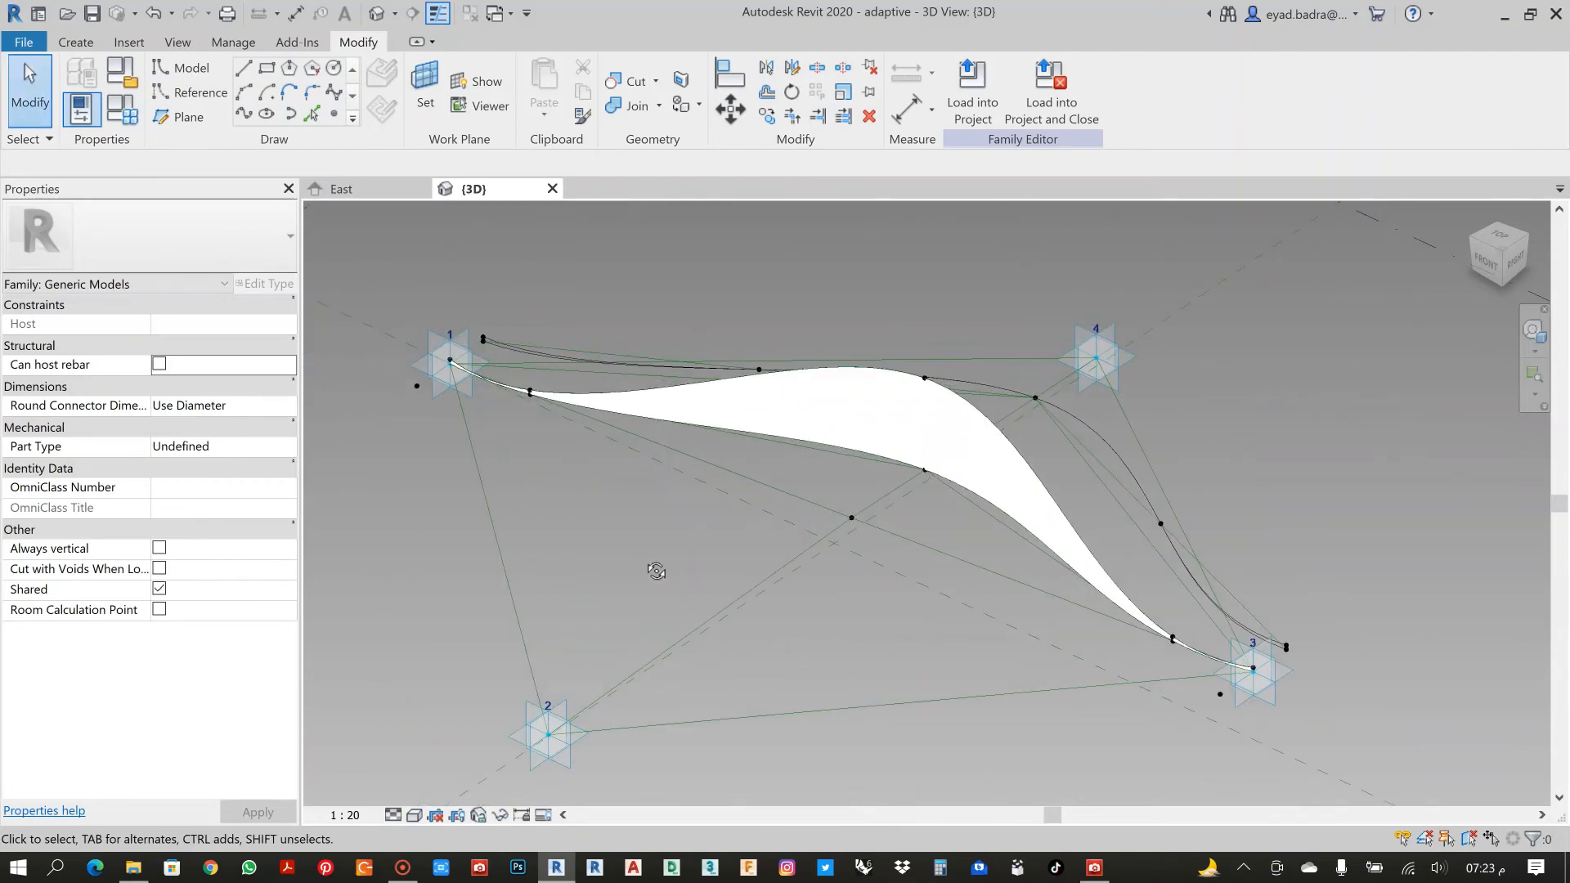
pyautogui.keyDown('shift'); pyautogui.moveTo(680, 530); pyautogui.dragTo(762, 591, button='middle'); pyautogui.keyUp('shift')
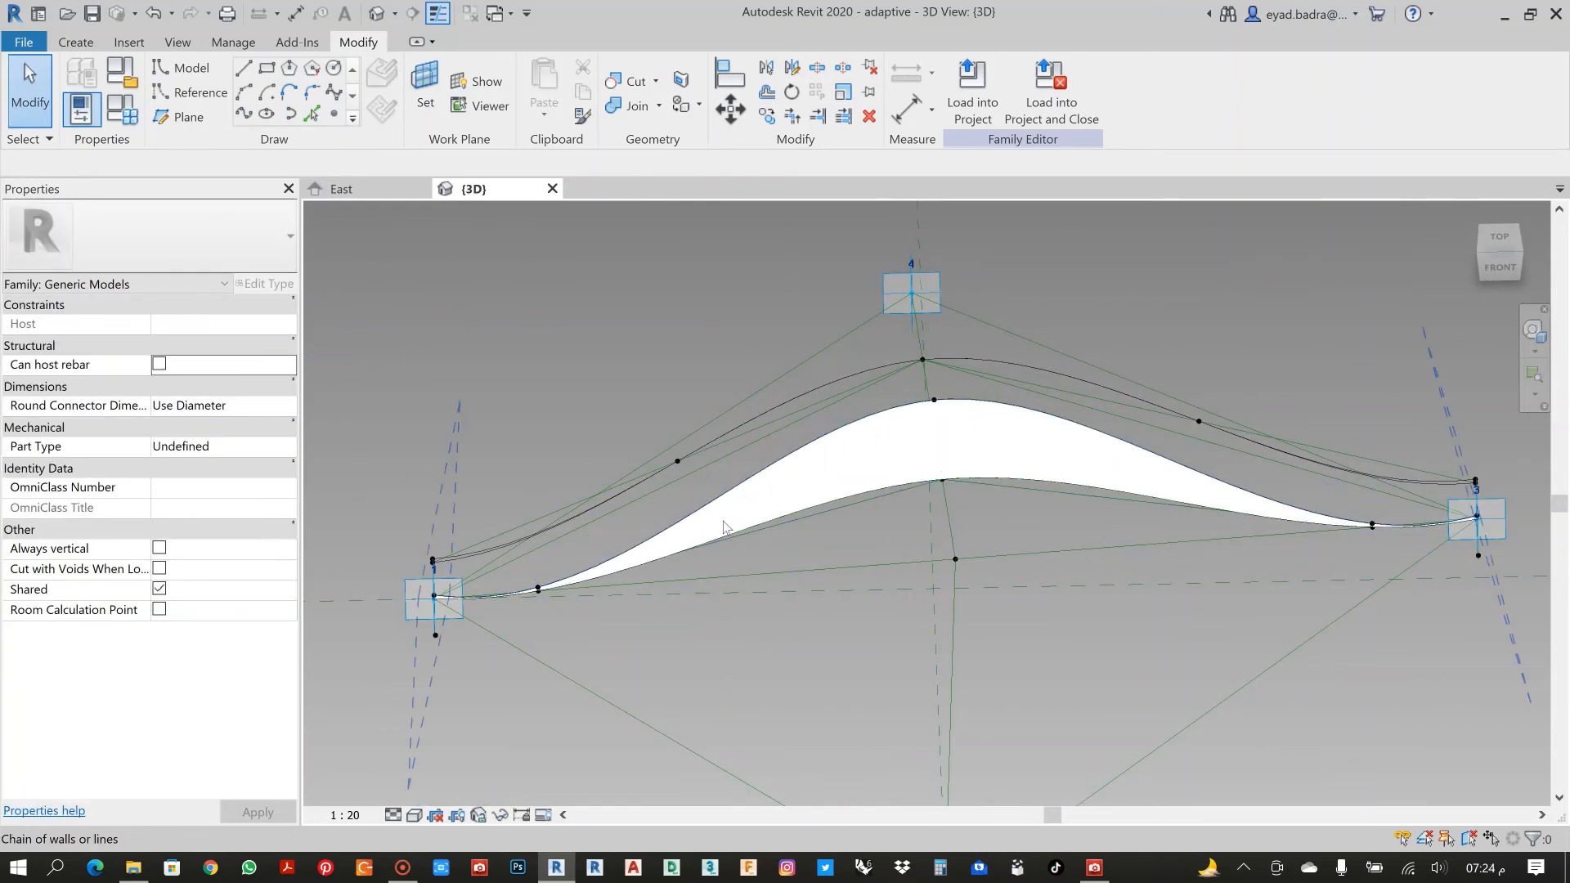
pyautogui.keyDown('shift'); pyautogui.moveTo(764, 550); pyautogui.dragTo(777, 504, button='middle'); pyautogui.keyUp('shift')
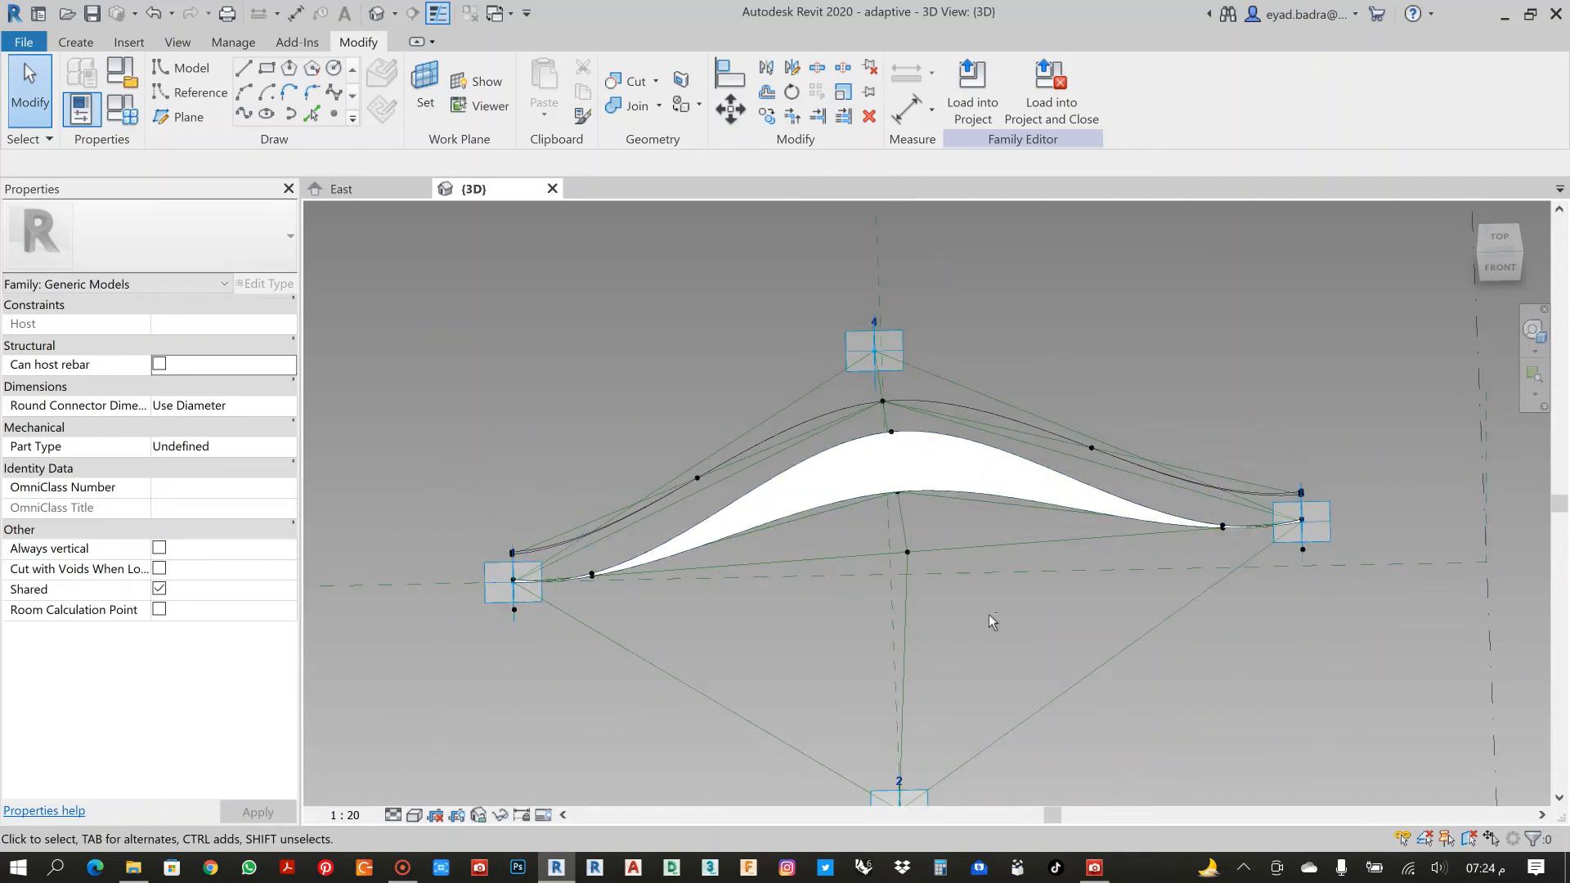
pyautogui.keyDown('shift'); pyautogui.moveTo(989, 615); pyautogui.dragTo(979, 447, button='middle'); pyautogui.keyUp('shift')
pyautogui.scroll(3, 982, 466)
pyautogui.scroll(2, 984, 484)
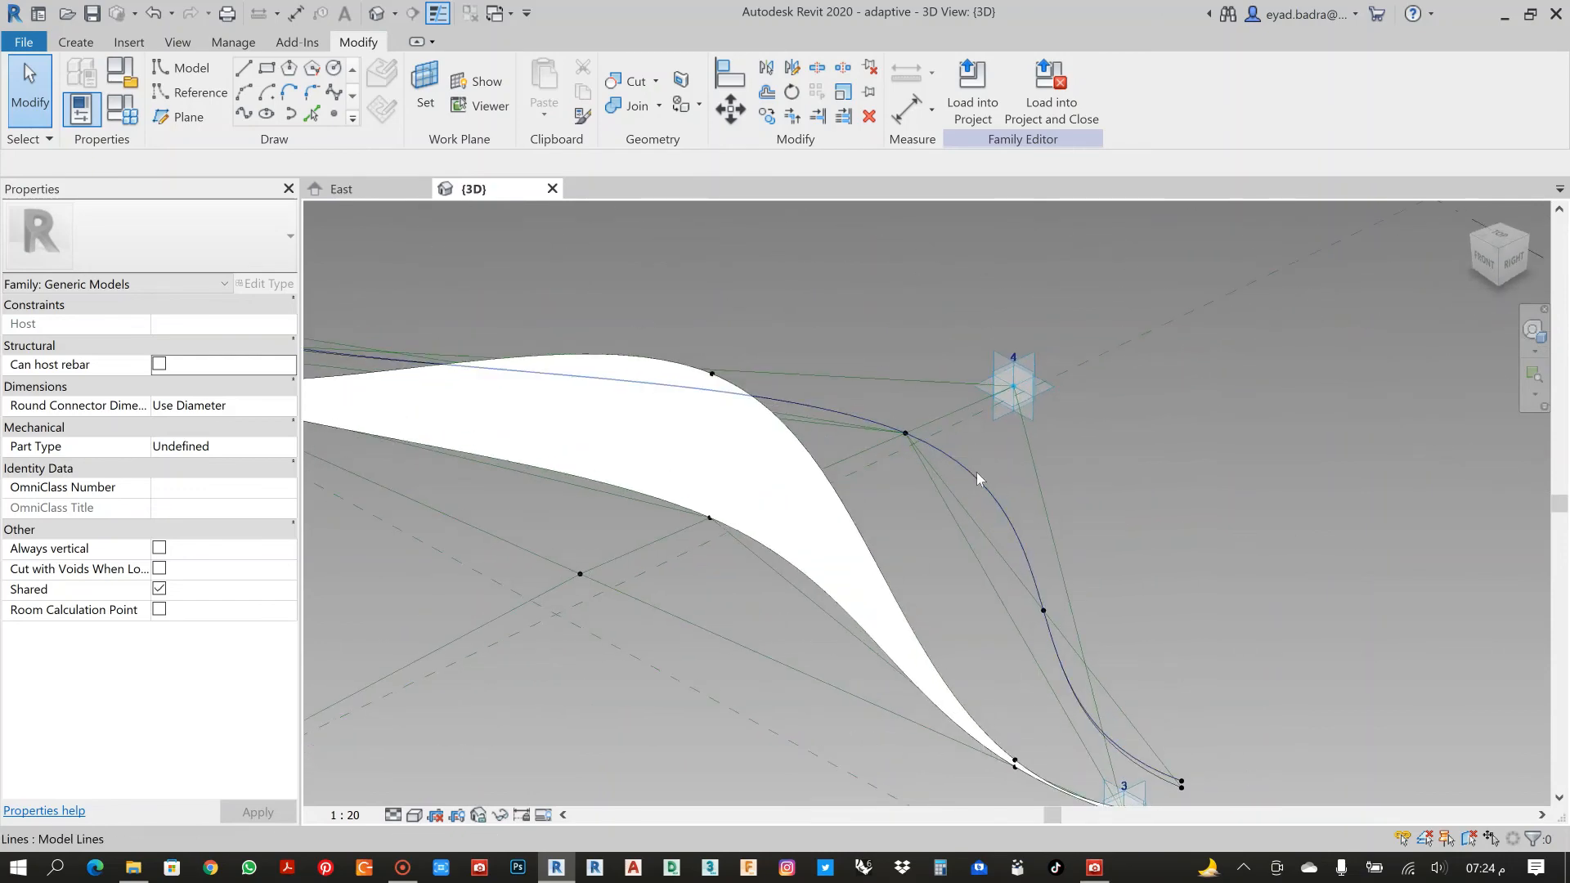
pyautogui.click(977, 473)
pyautogui.click(792, 438)
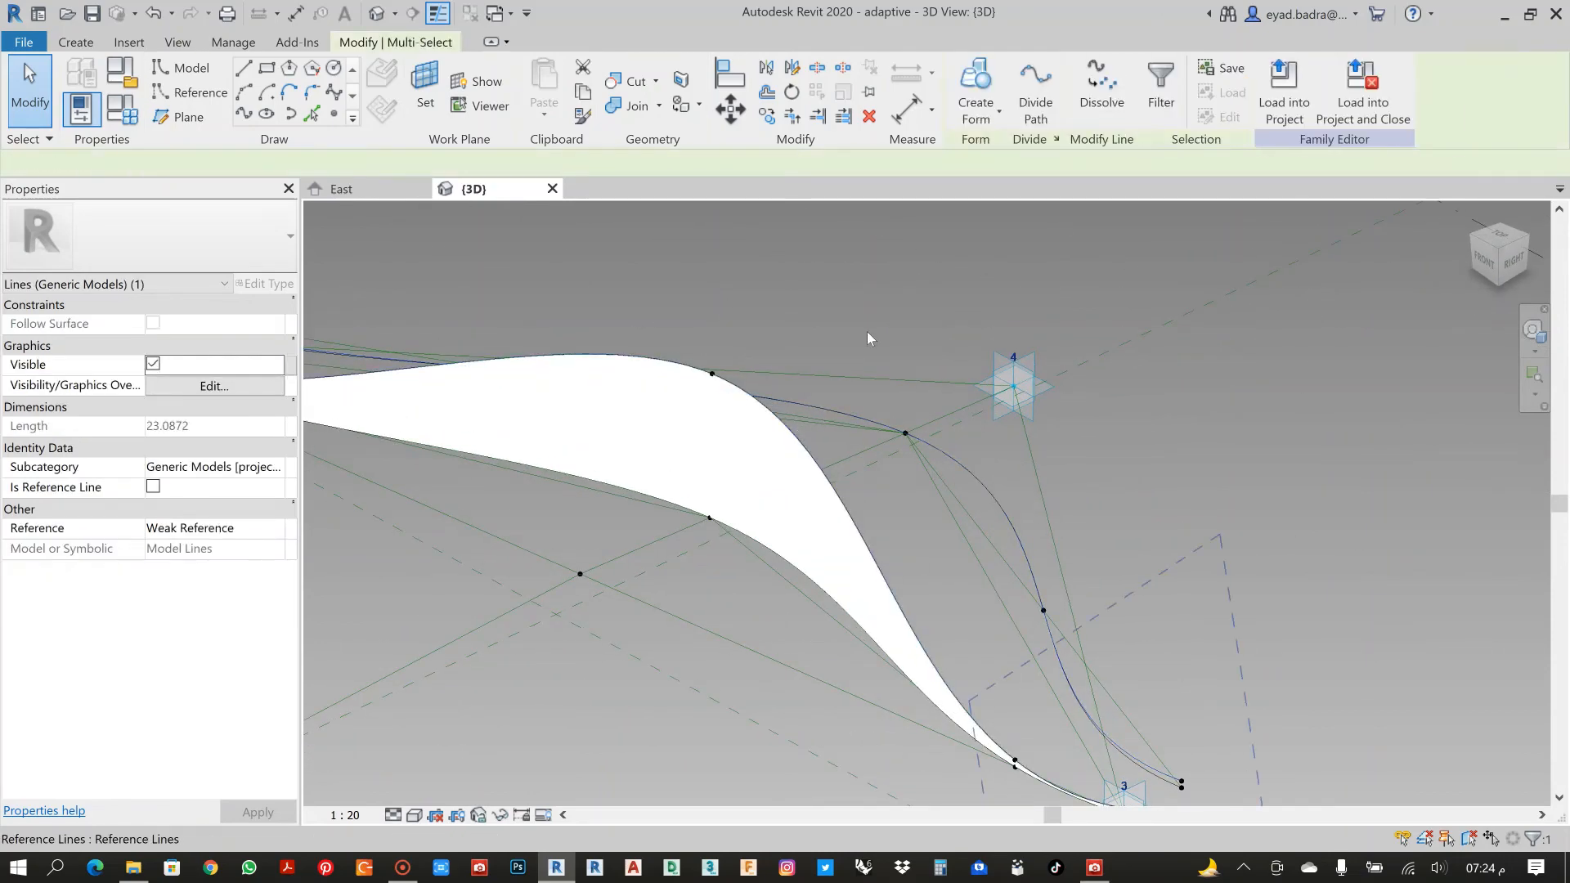
pyautogui.scroll(-3, 866, 331)
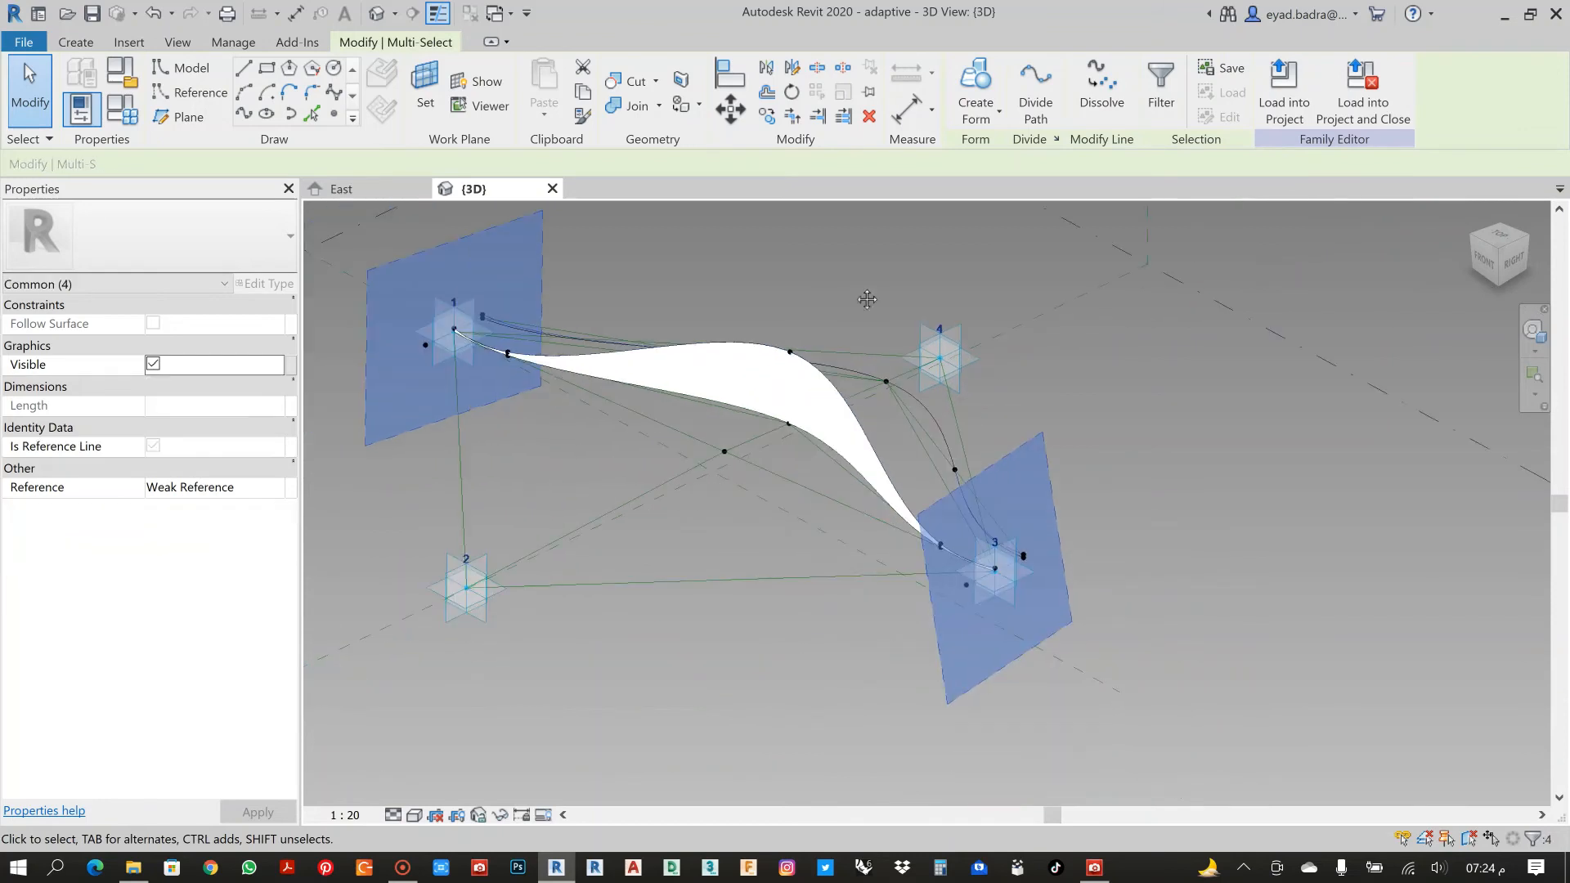
pyautogui.click(978, 117)
pyautogui.click(970, 148)
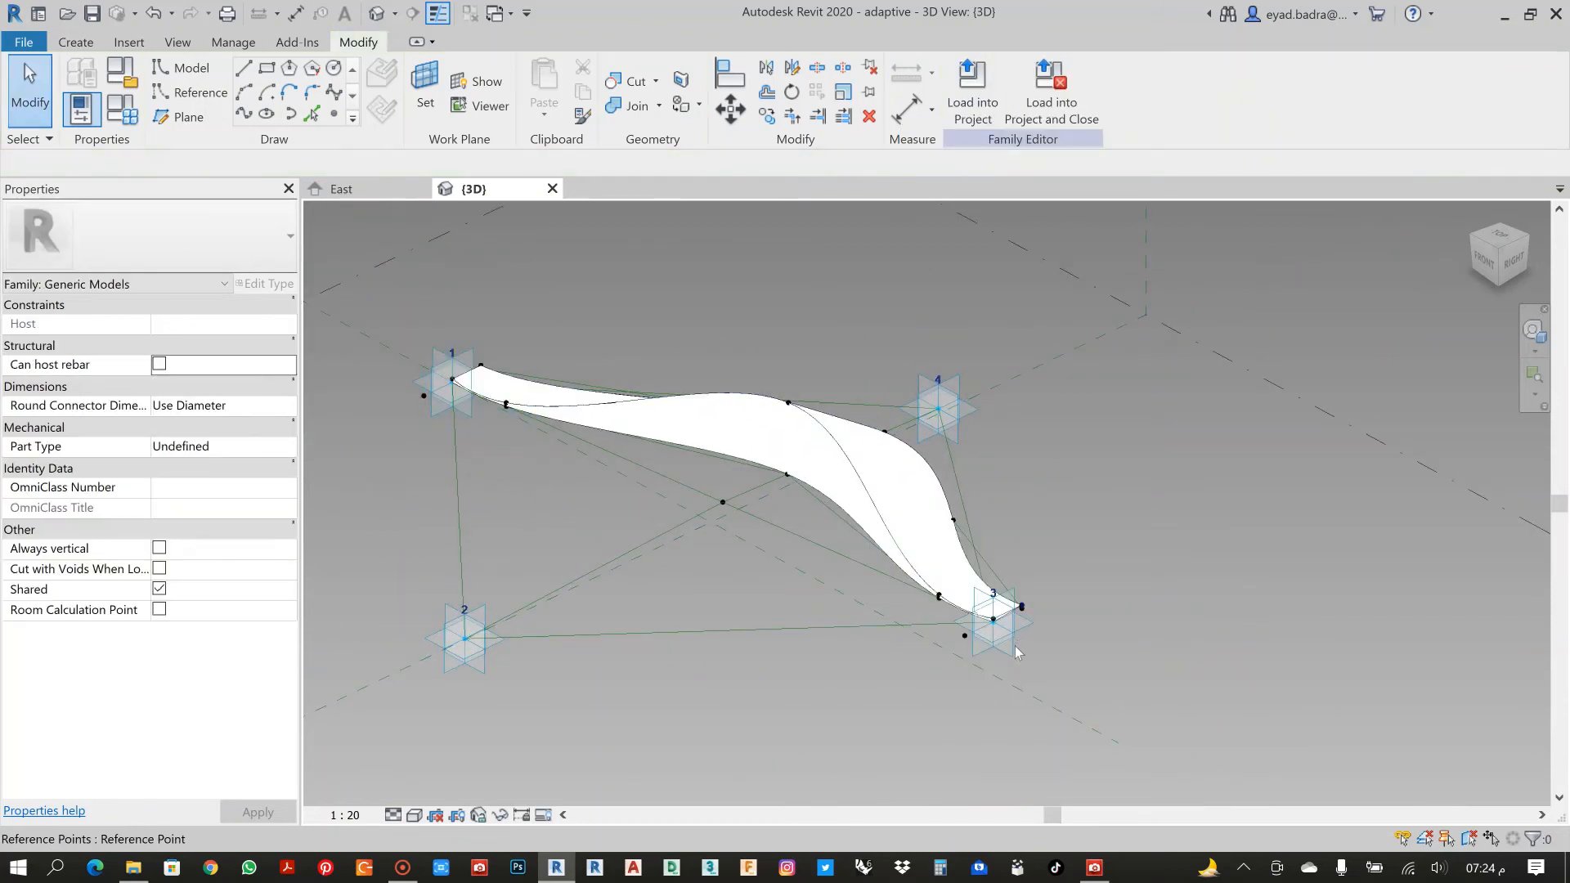
# Examine the connecting surface's end near adaptive point 3 and undo that form.
pyautogui.scroll(4, 1017, 651)
pyautogui.keyDown('shift'); pyautogui.moveTo(1017, 652); pyautogui.dragTo(855, 484, button='middle'); pyautogui.keyUp('shift')
pyautogui.scroll(-2, 939, 515)
pyautogui.scroll(5, 689, 430)
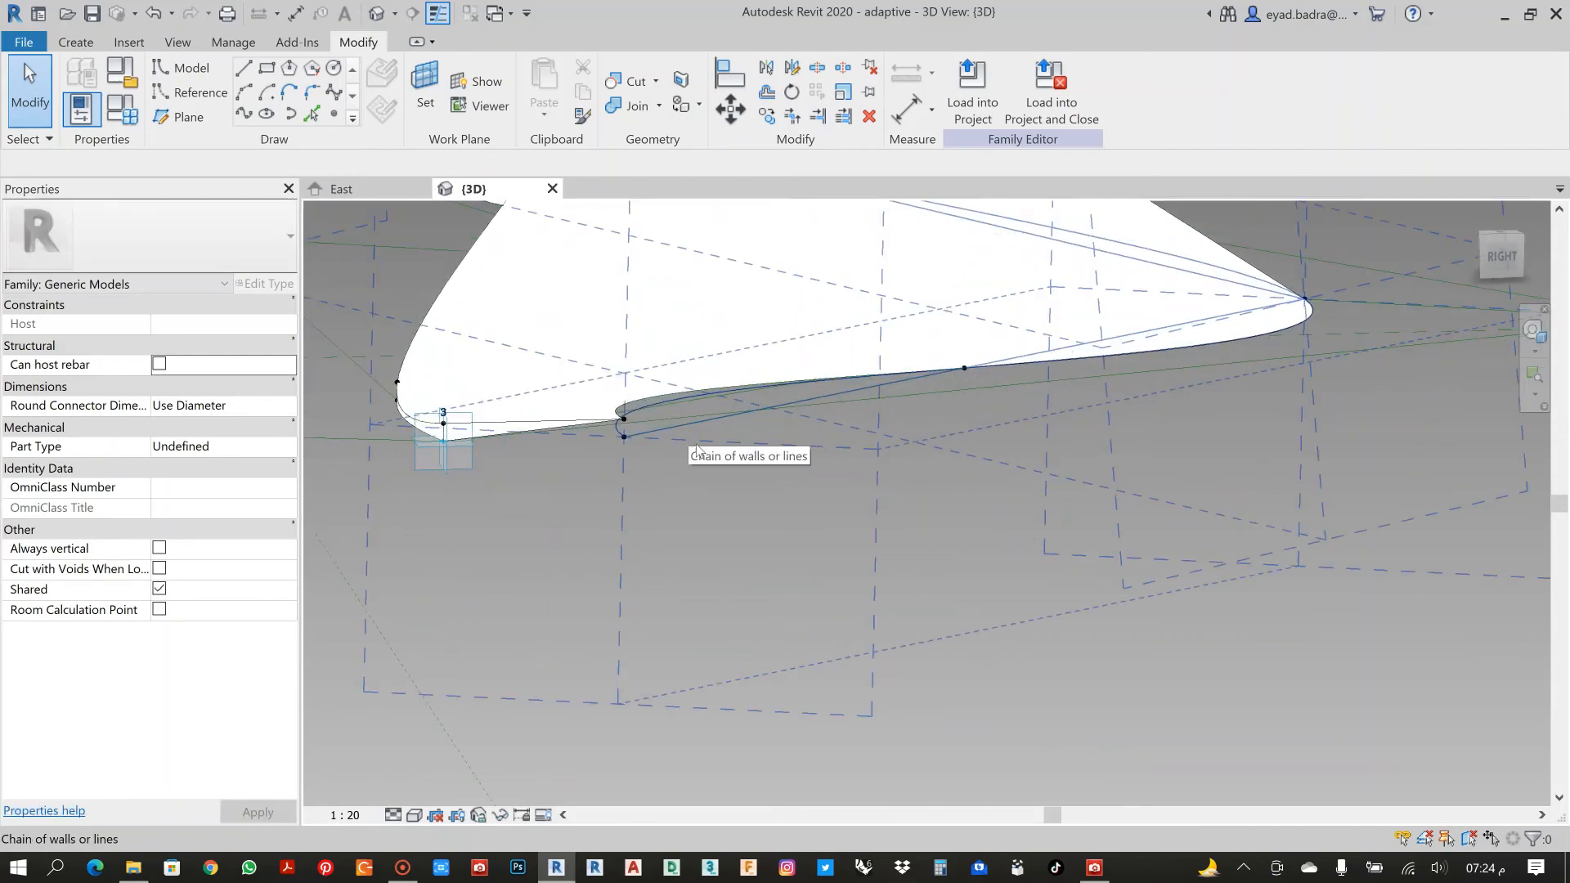
pyautogui.keyDown('shift'); pyautogui.moveTo(697, 448); pyautogui.dragTo(779, 504, button='middle'); pyautogui.keyUp('shift')
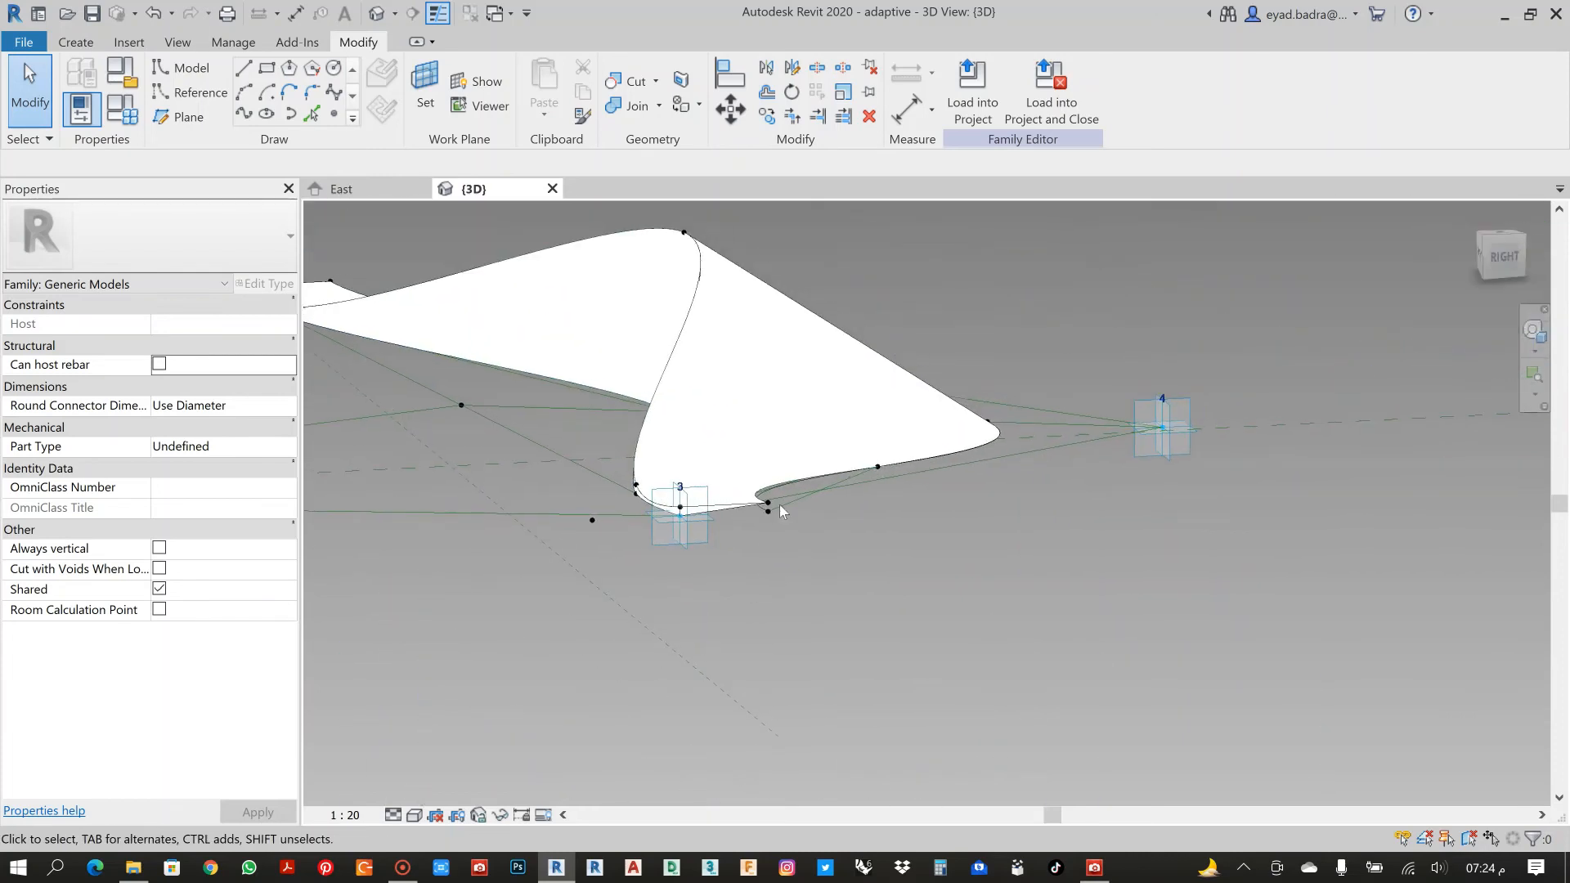
pyautogui.scroll(3, 776, 503)
pyautogui.scroll(-2, 769, 609)
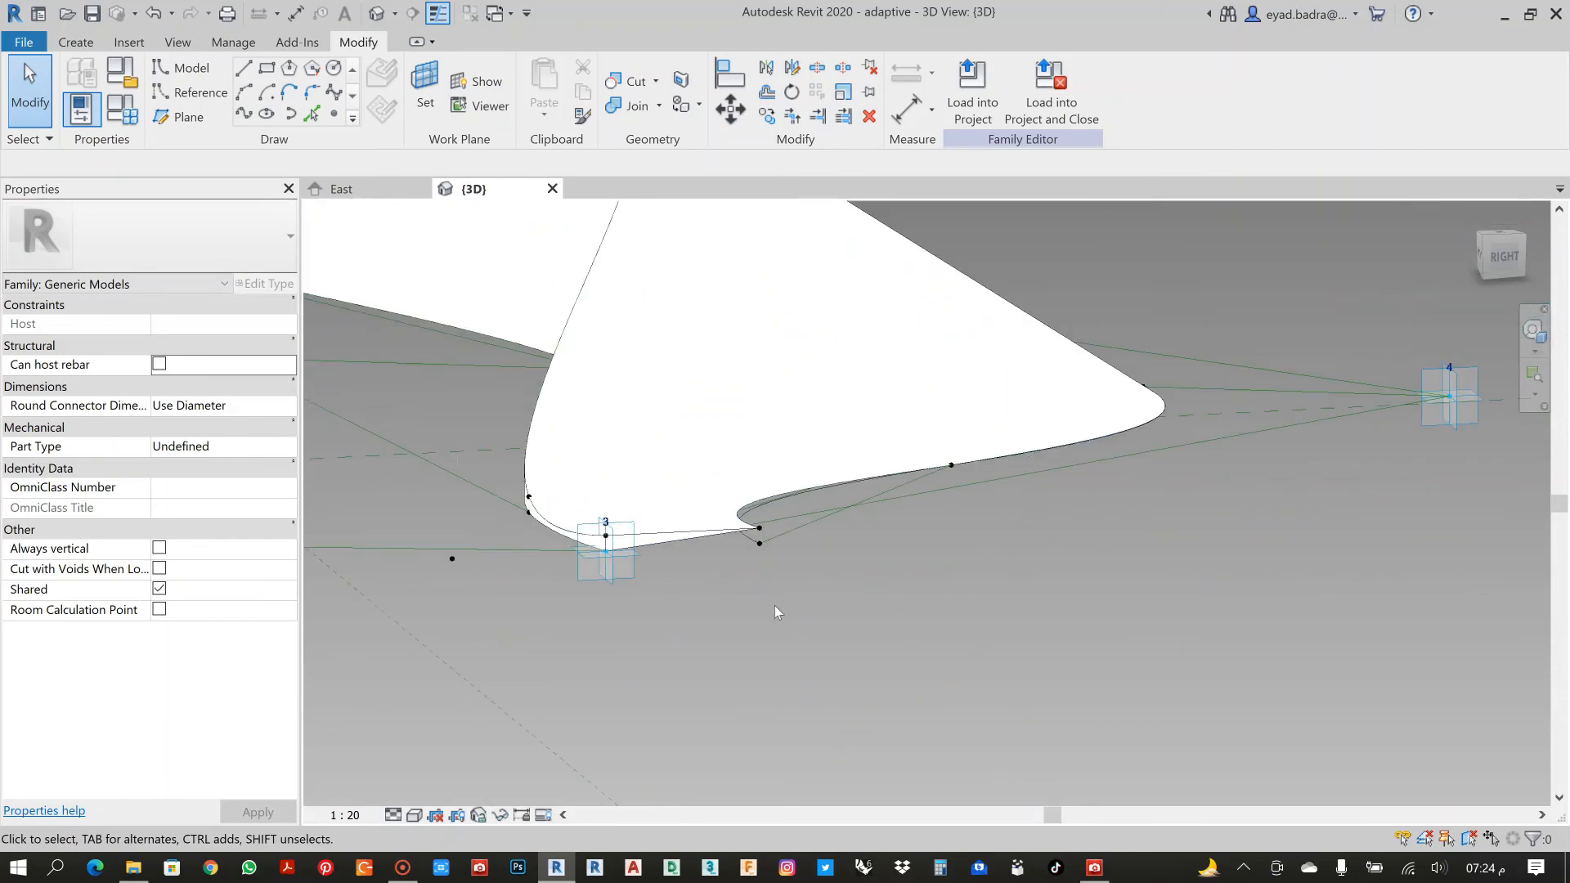
pyautogui.scroll(-4, 775, 607)
pyautogui.scroll(3, 864, 557)
pyautogui.moveTo(866, 534); pyautogui.dragTo(645, 603, button='middle')
# Try to create a solid form from a single rear spline paired with the front reference spline, and inspect the rear spline's end points.
pyautogui.scroll(2, 645, 604)
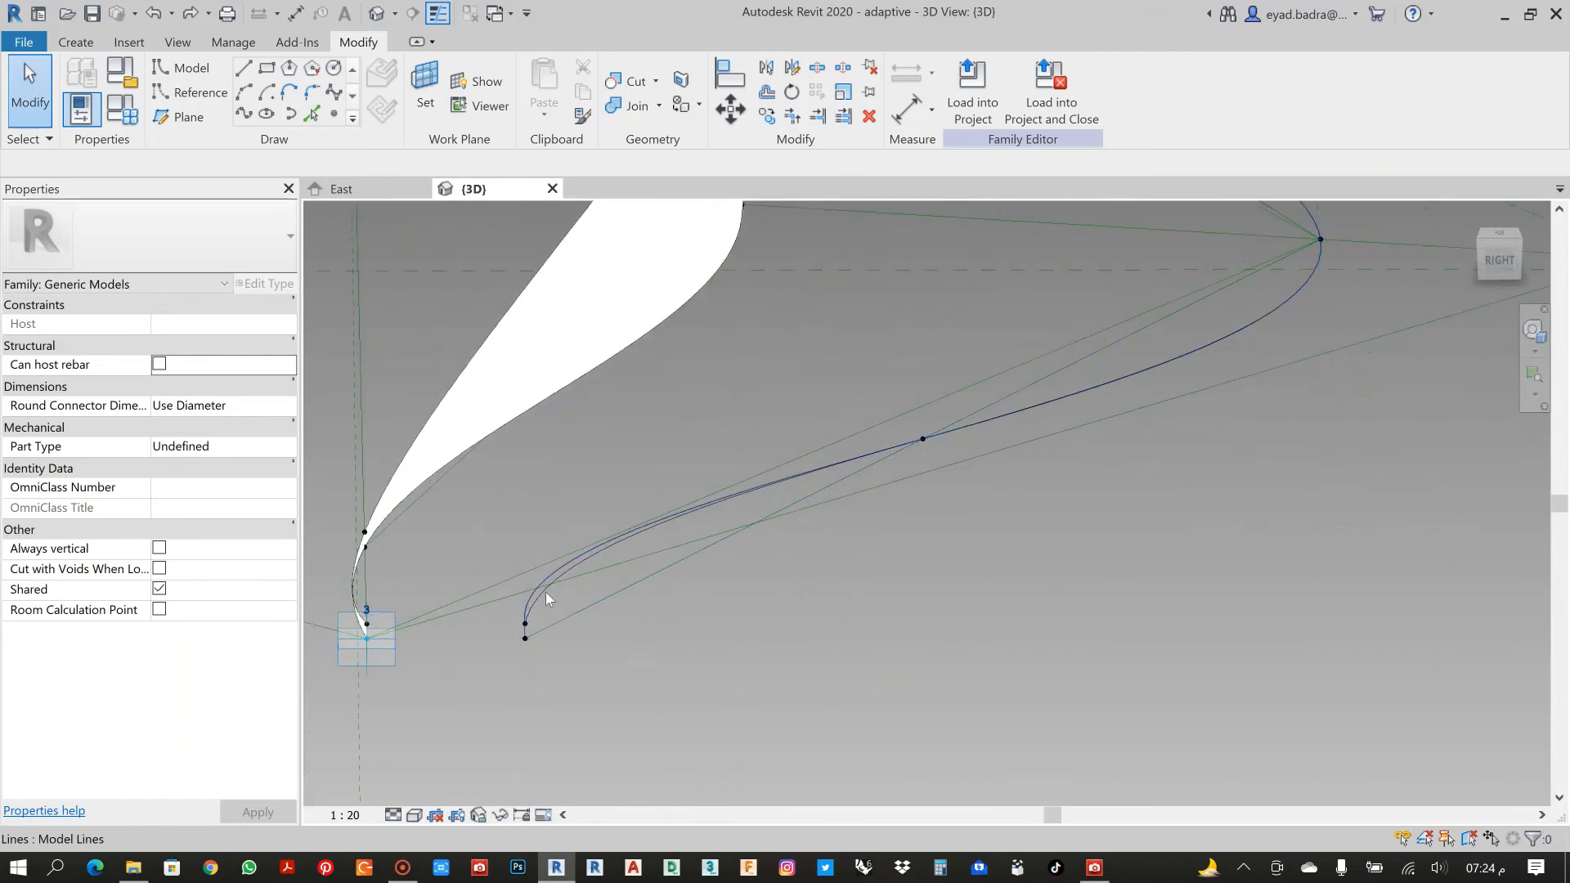
pyautogui.scroll(1, 544, 587)
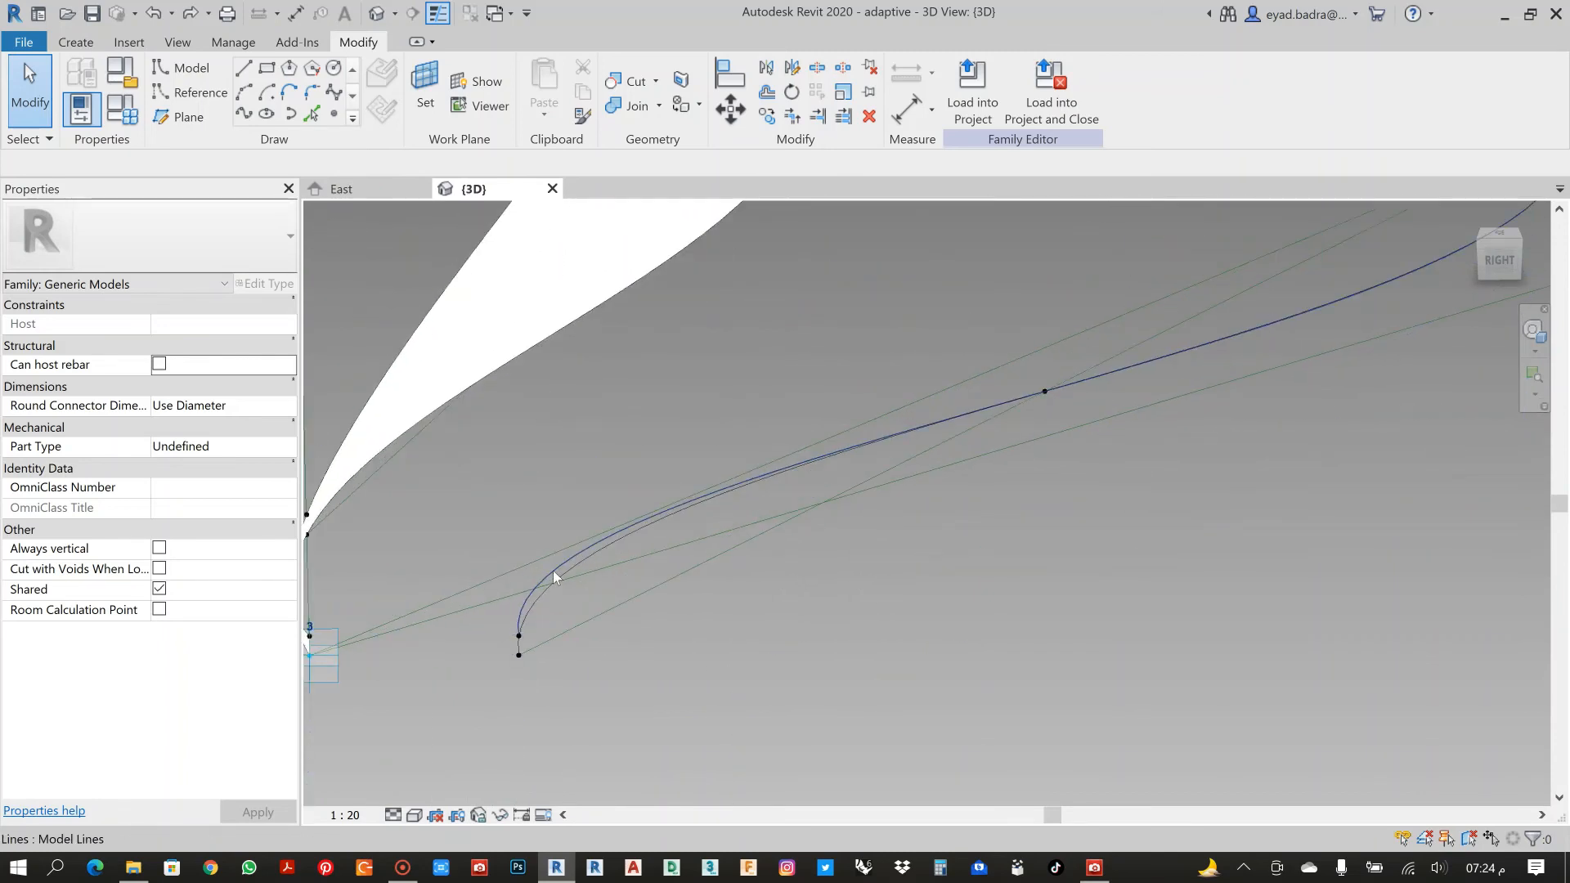
pyautogui.click(553, 571)
pyautogui.keyDown('shift'); pyautogui.moveTo(553, 571); pyautogui.dragTo(562, 419, button='middle'); pyautogui.keyUp('shift')
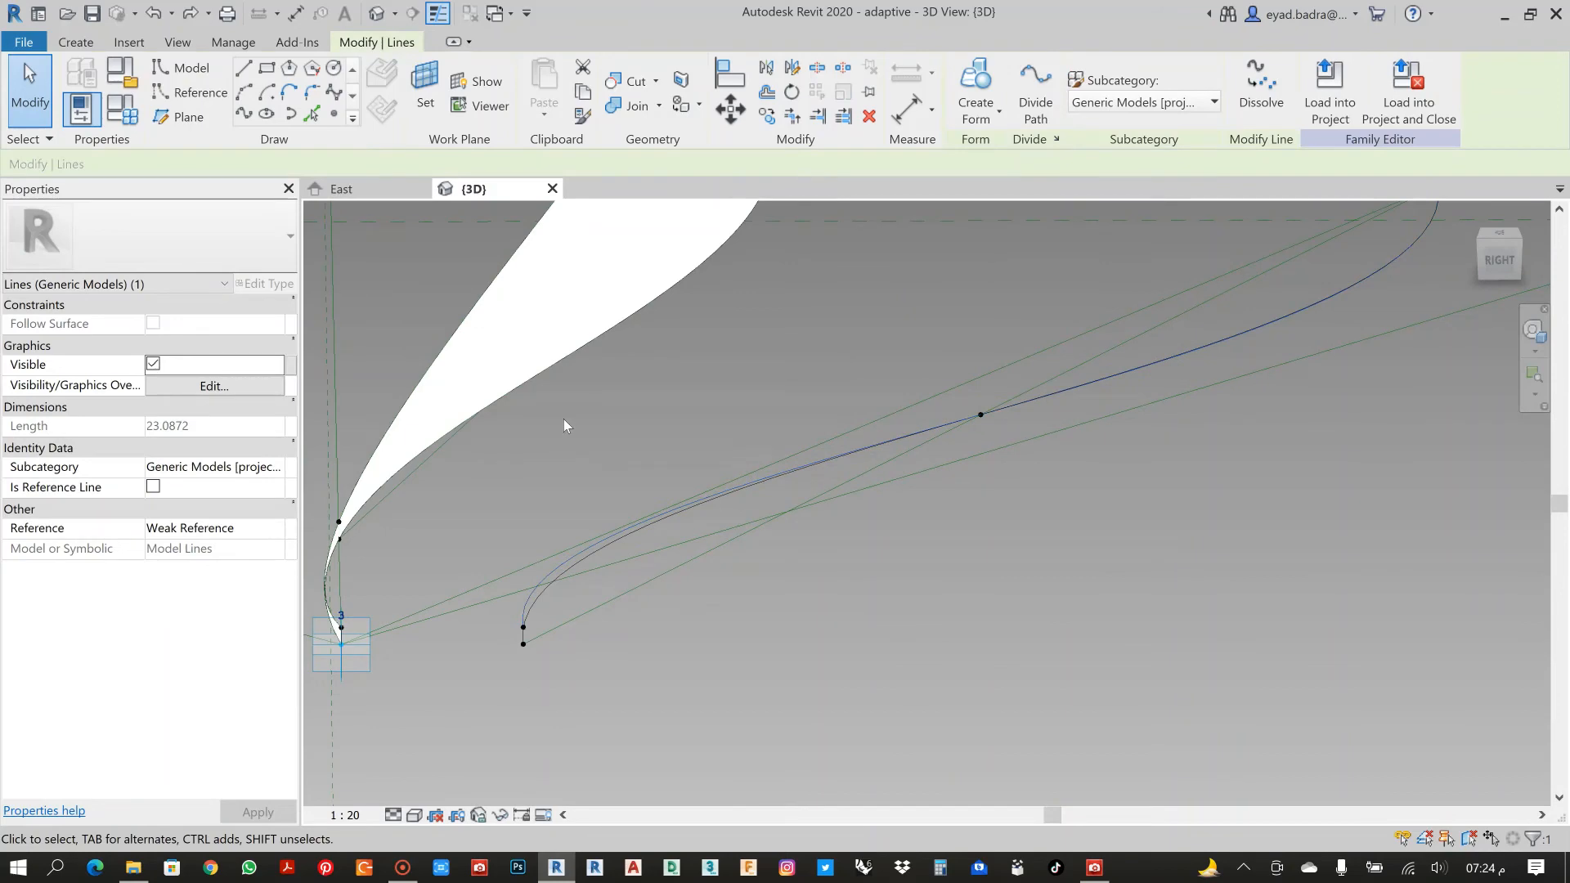
pyautogui.keyDown('ctrl'); pyautogui.click(657, 403); pyautogui.keyUp('ctrl')
pyautogui.click(984, 111)
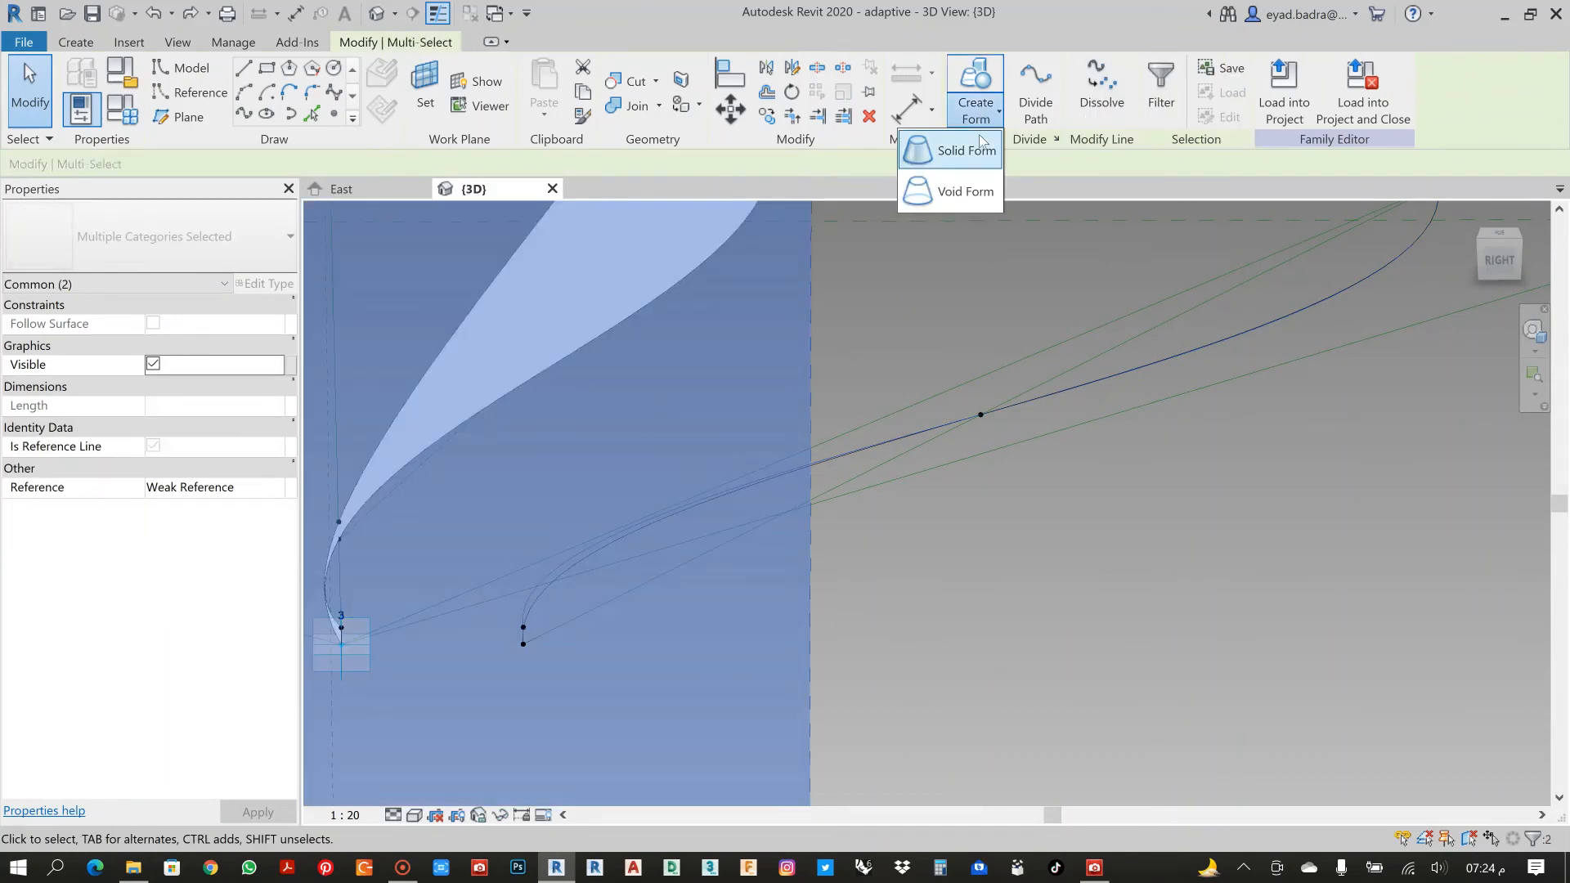
pyautogui.click(981, 144)
pyautogui.moveTo(1052, 556)
pyautogui.keyDown('shift'); pyautogui.mouseDown(button='middle')
pyautogui.moveTo(1013, 576)
pyautogui.moveTo(1019, 604)
pyautogui.moveTo(1104, 508)
pyautogui.moveTo(1097, 547)
pyautogui.moveTo(1227, 637)
pyautogui.moveTo(1023, 544)
pyautogui.moveTo(887, 519)
pyautogui.moveTo(859, 473)
pyautogui.moveTo(894, 611)
pyautogui.moveTo(1027, 576)
pyautogui.moveTo(1053, 540)
pyautogui.moveTo(991, 545)
pyautogui.moveTo(1086, 629)
pyautogui.moveTo(1029, 616)
pyautogui.moveTo(1037, 648)
pyautogui.moveTo(1045, 580)
pyautogui.mouseUp(button='middle'); pyautogui.keyUp('shift')
pyautogui.scroll(5, 978, 533)
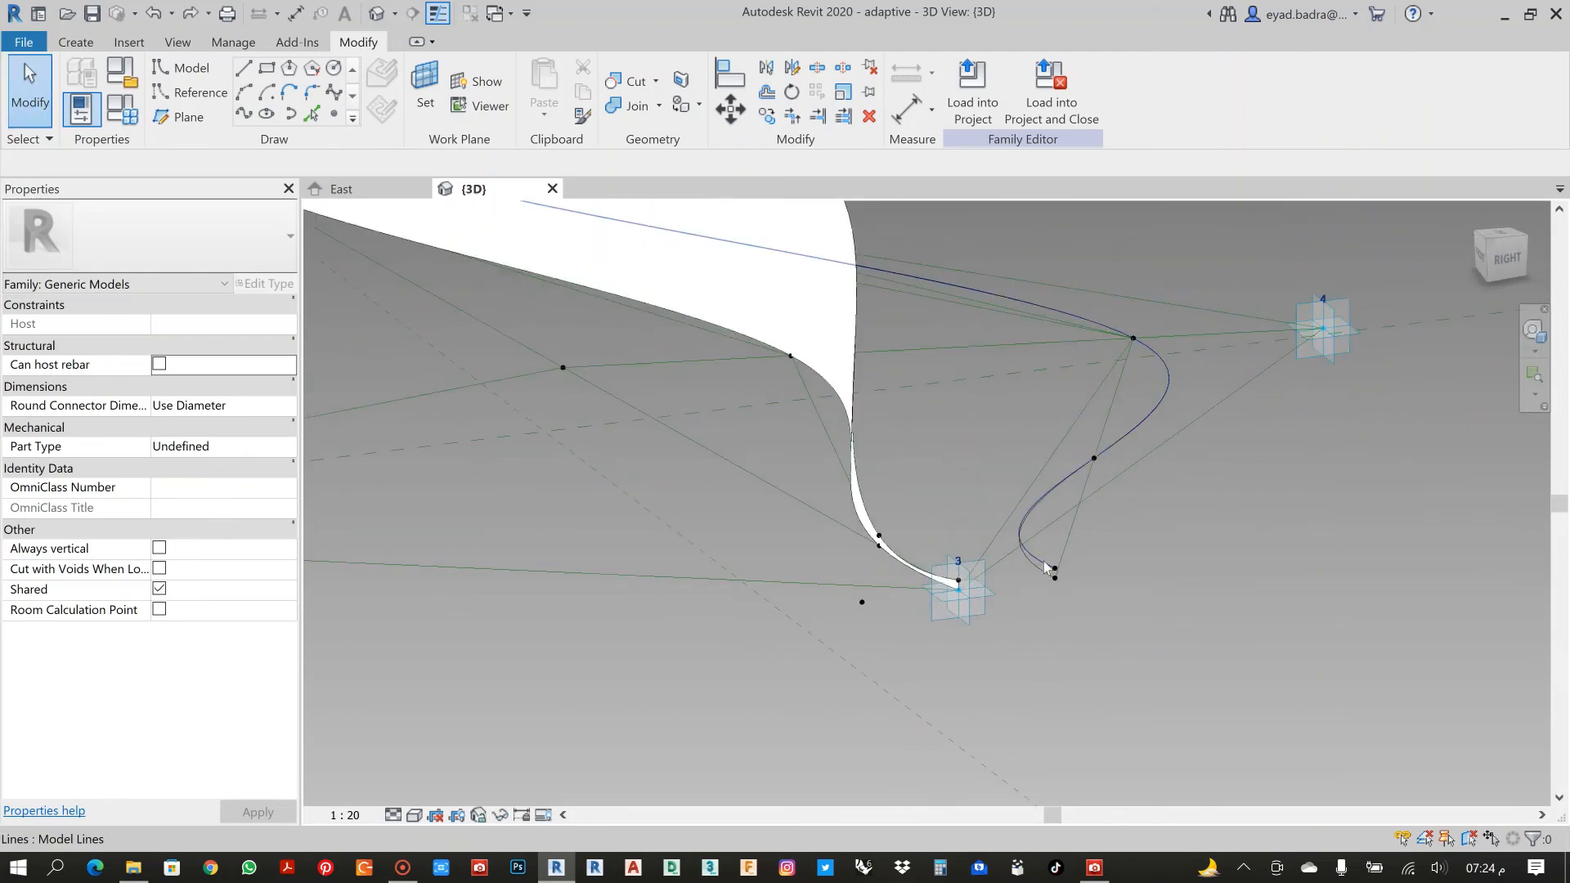
# Try to create a solid form between the rear spline and the front surface's spline, and inspect the connecting surface's ends.
pyautogui.click(1044, 562)
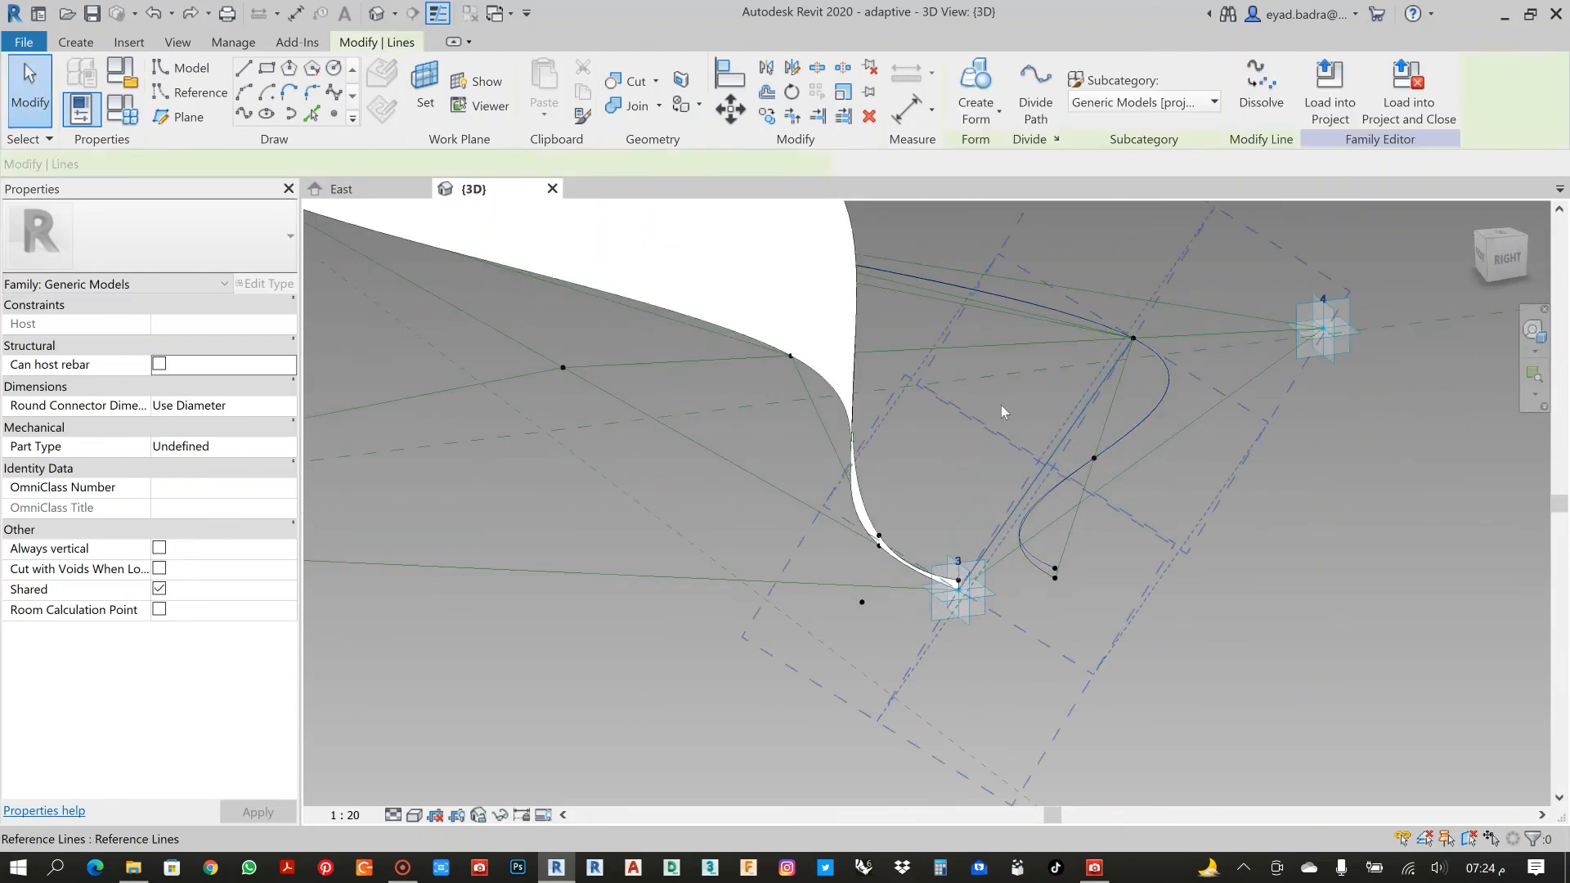
pyautogui.click(860, 303)
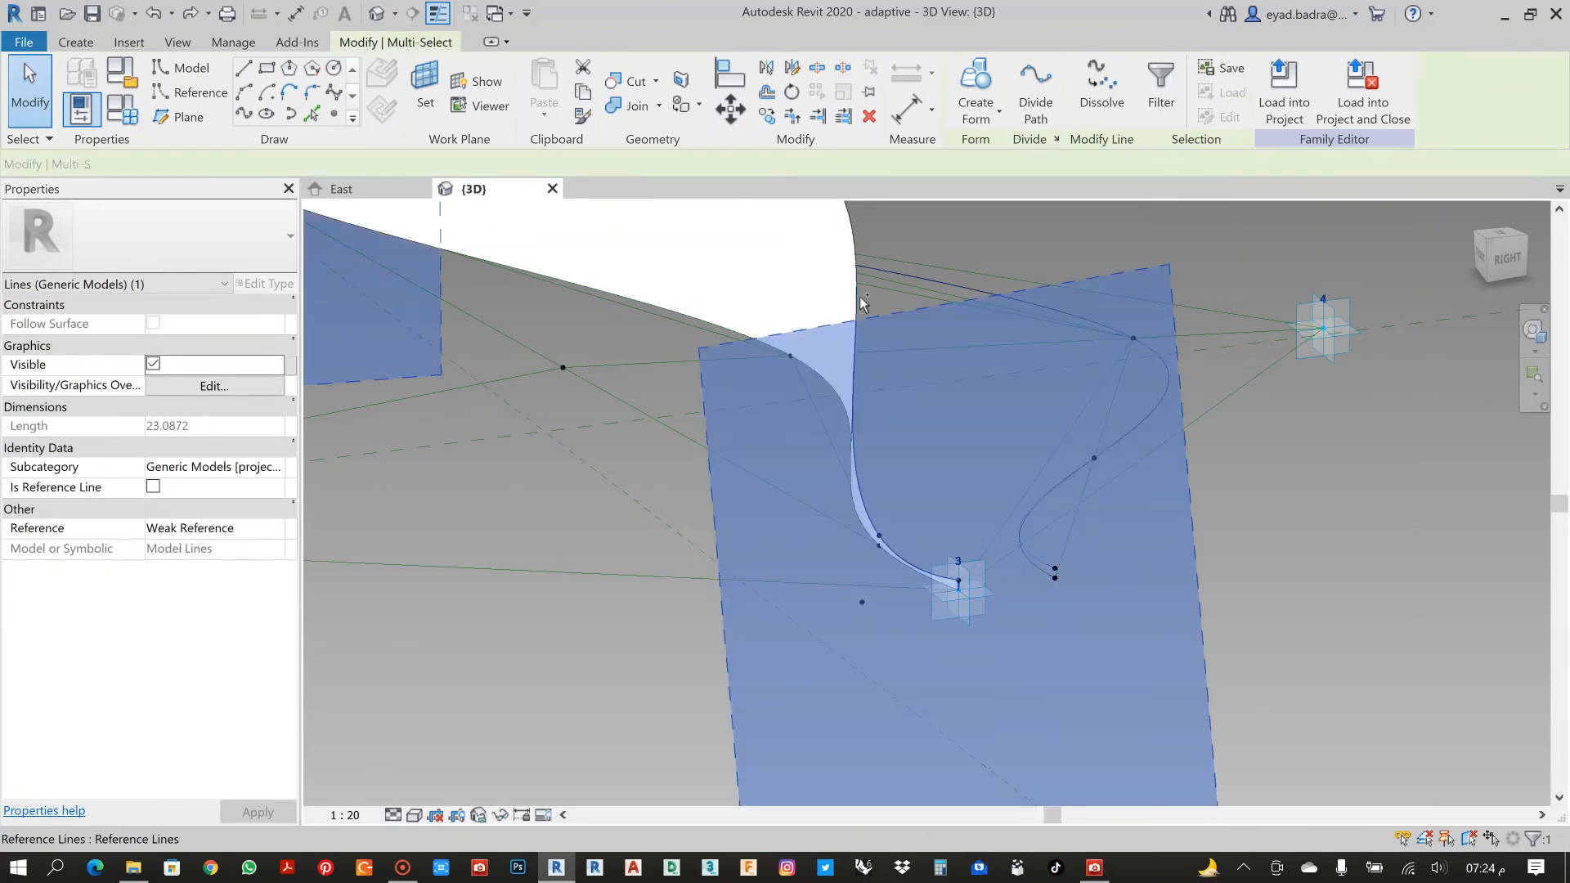
pyautogui.click(976, 105)
pyautogui.click(969, 151)
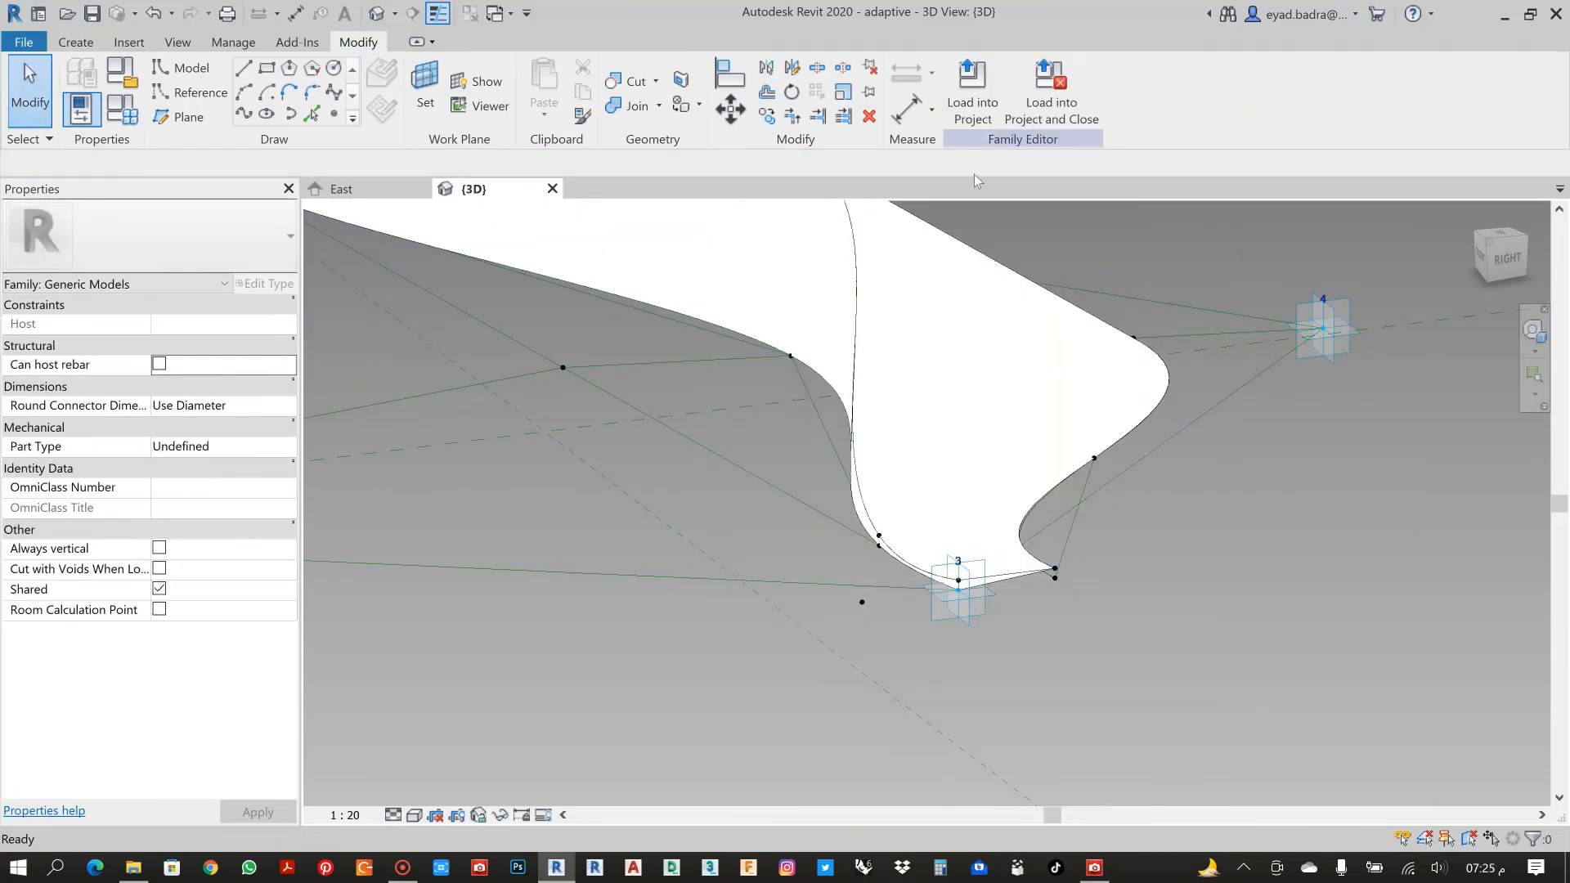
pyautogui.moveTo(747, 603)
pyautogui.keyDown('shift'); pyautogui.mouseDown(button='middle')
pyautogui.moveTo(845, 553)
pyautogui.moveTo(999, 600)
pyautogui.moveTo(1002, 646)
pyautogui.moveTo(764, 625)
pyautogui.mouseUp(button='middle'); pyautogui.keyUp('shift')
pyautogui.scroll(-4, 764, 626)
pyautogui.moveTo(725, 552)
pyautogui.mouseDown(button='middle')
pyautogui.moveTo(763, 643)
pyautogui.moveTo(712, 719)
pyautogui.moveTo(785, 701)
pyautogui.moveTo(838, 624)
pyautogui.moveTo(719, 656)
pyautogui.moveTo(736, 666)
pyautogui.moveTo(715, 603)
pyautogui.moveTo(736, 543)
pyautogui.moveTo(785, 620)
pyautogui.moveTo(715, 547)
pyautogui.mouseUp(button='middle')
pyautogui.scroll(4, 646, 409)
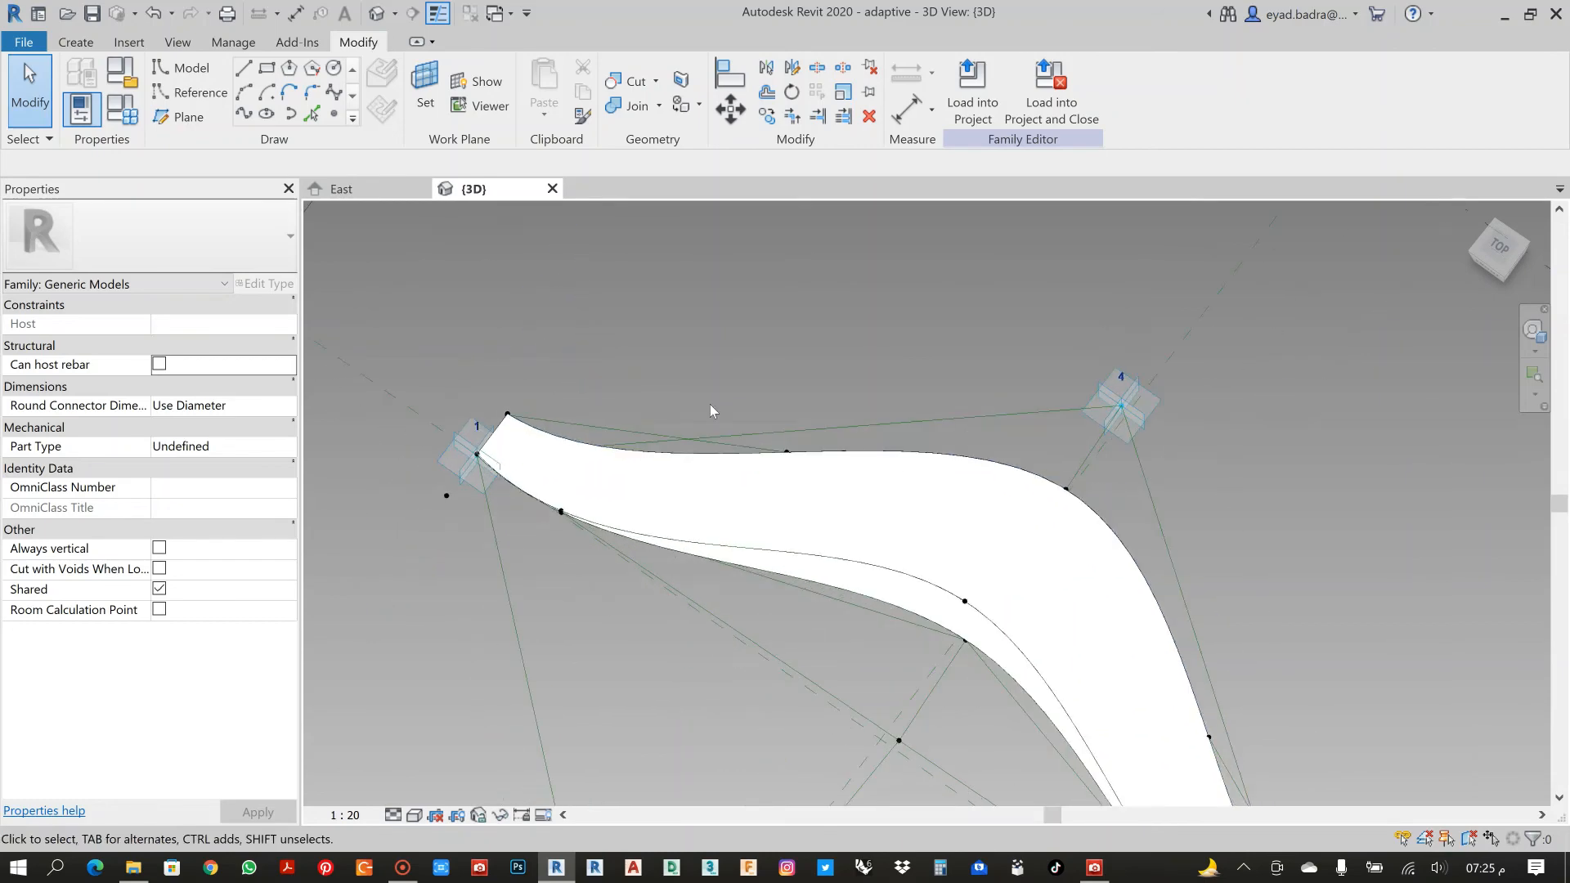
# Try to create a form from the chained lines at the rear spline's end near adaptive point 3.
pyautogui.keyDown('shift'); pyautogui.moveTo(1303, 534); pyautogui.dragTo(713, 617, button='middle'); pyautogui.keyUp('shift')
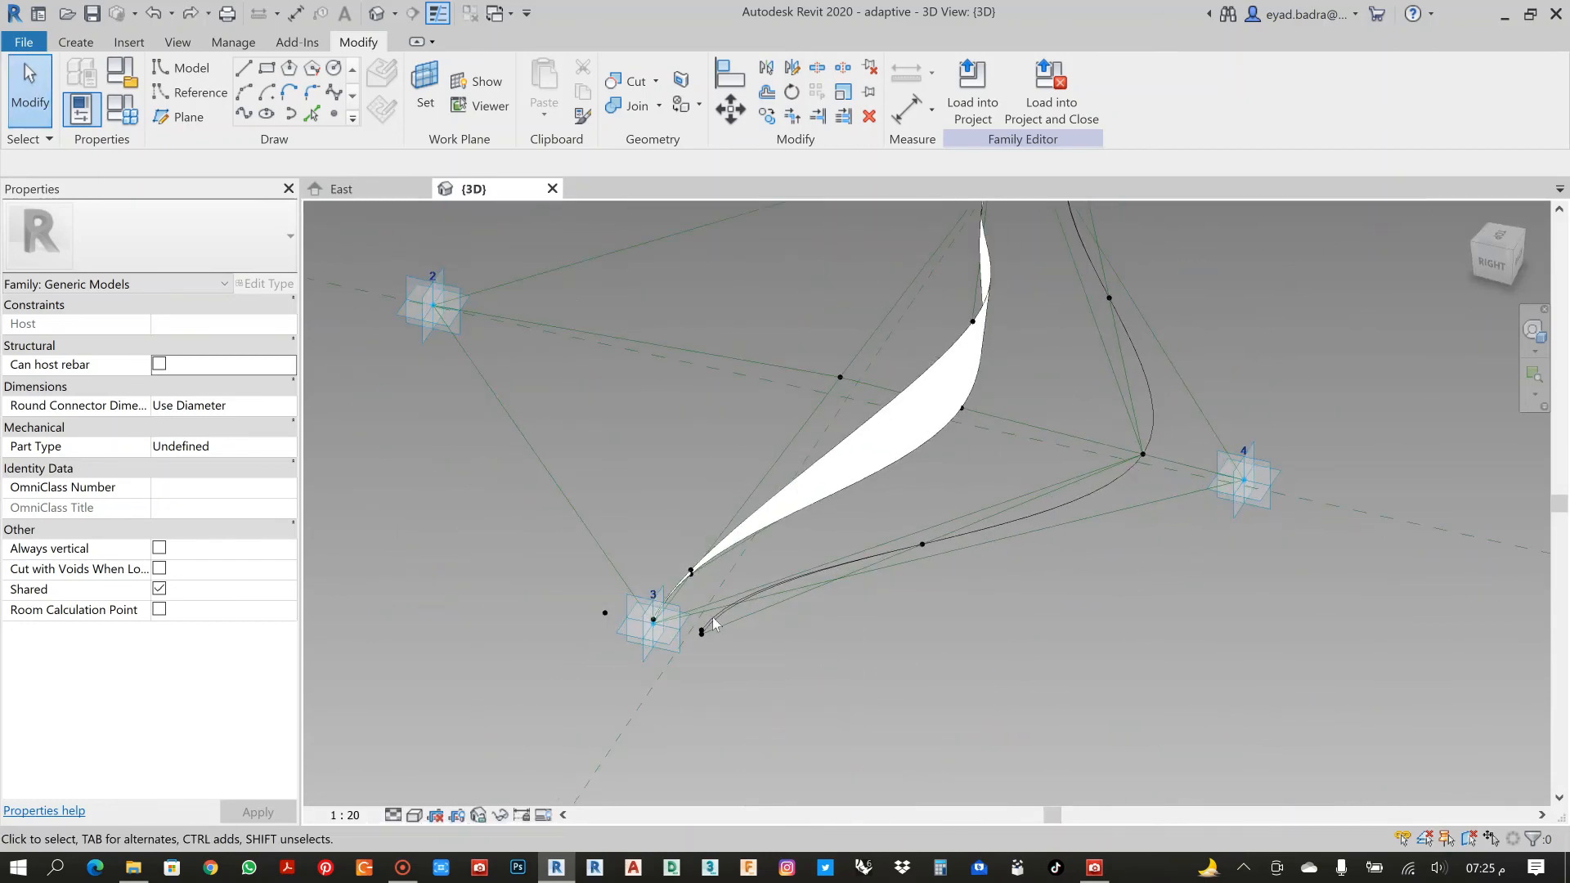
pyautogui.scroll(4, 711, 606)
pyautogui.click(715, 539)
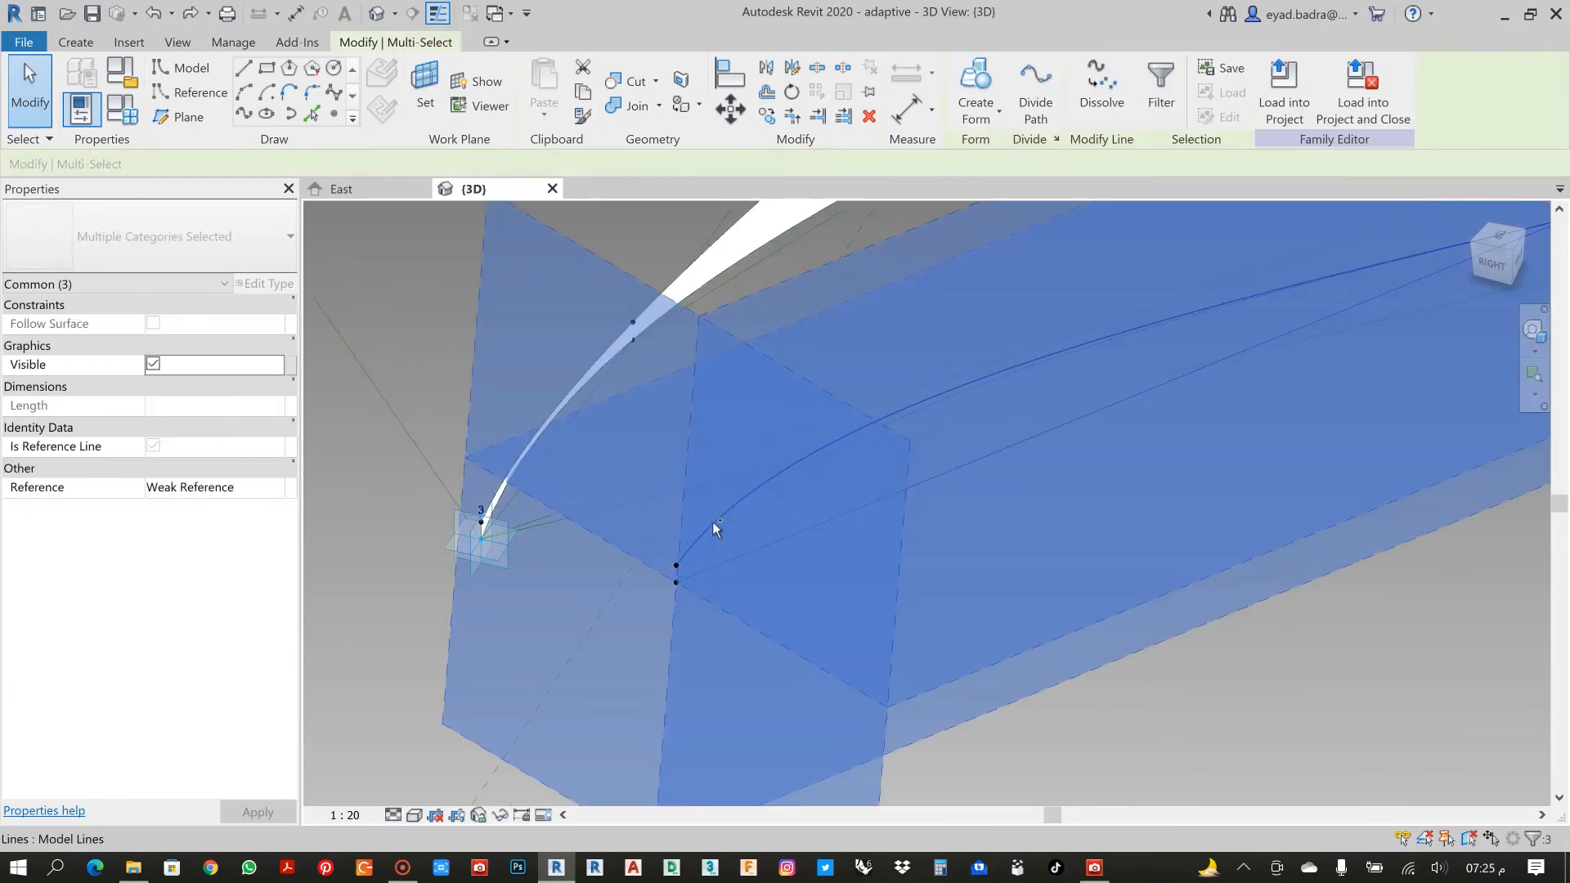
pyautogui.click(985, 116)
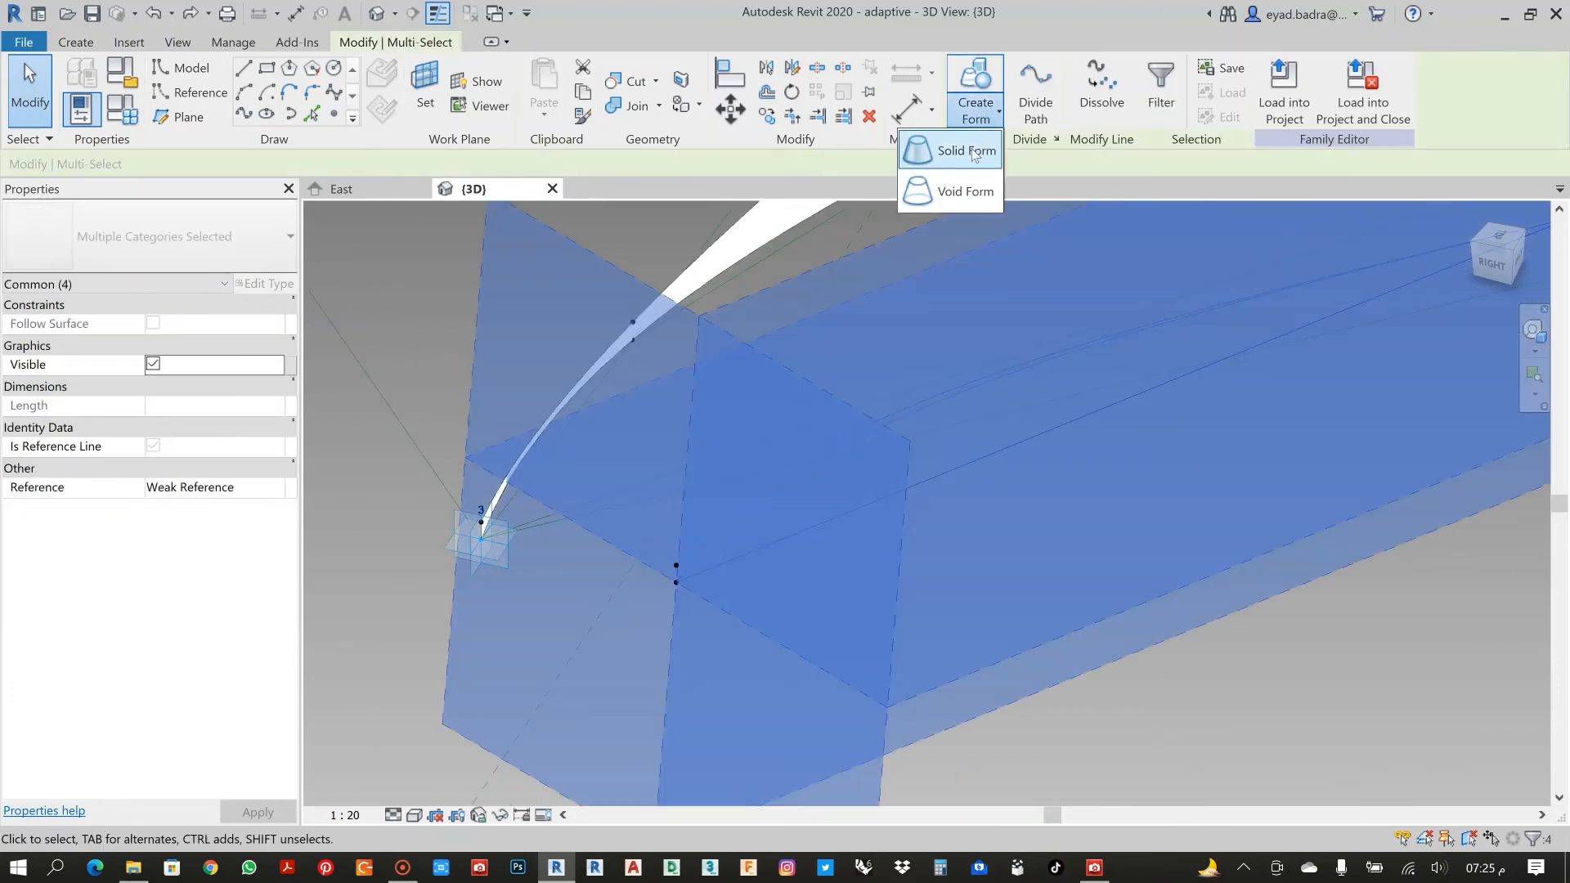
pyautogui.click(972, 193)
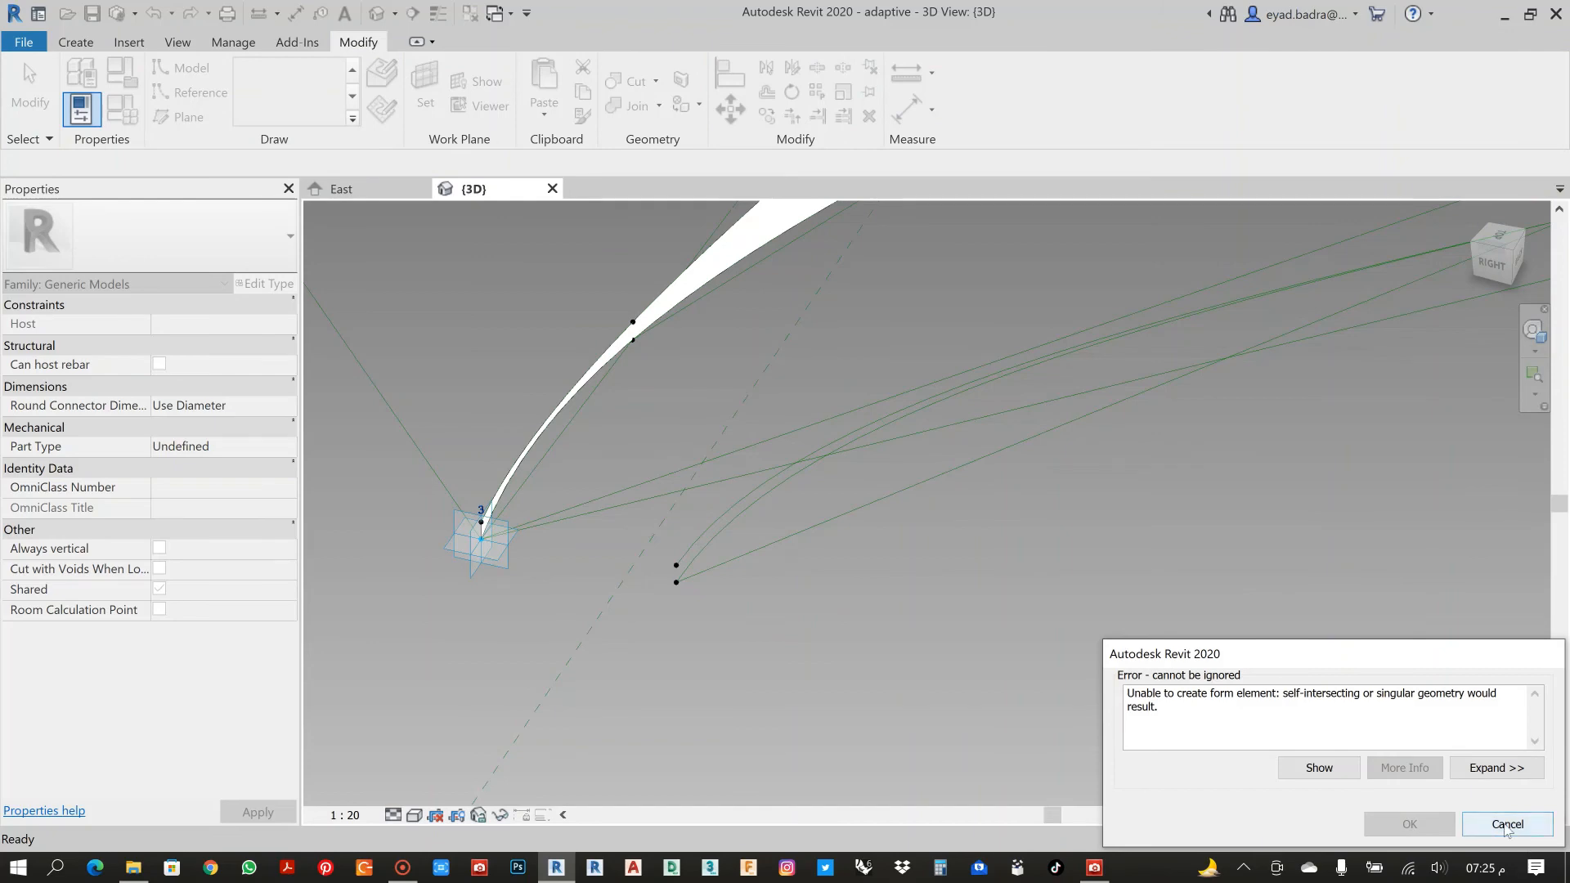
pyautogui.click(1522, 826)
pyautogui.scroll(-5, 1006, 616)
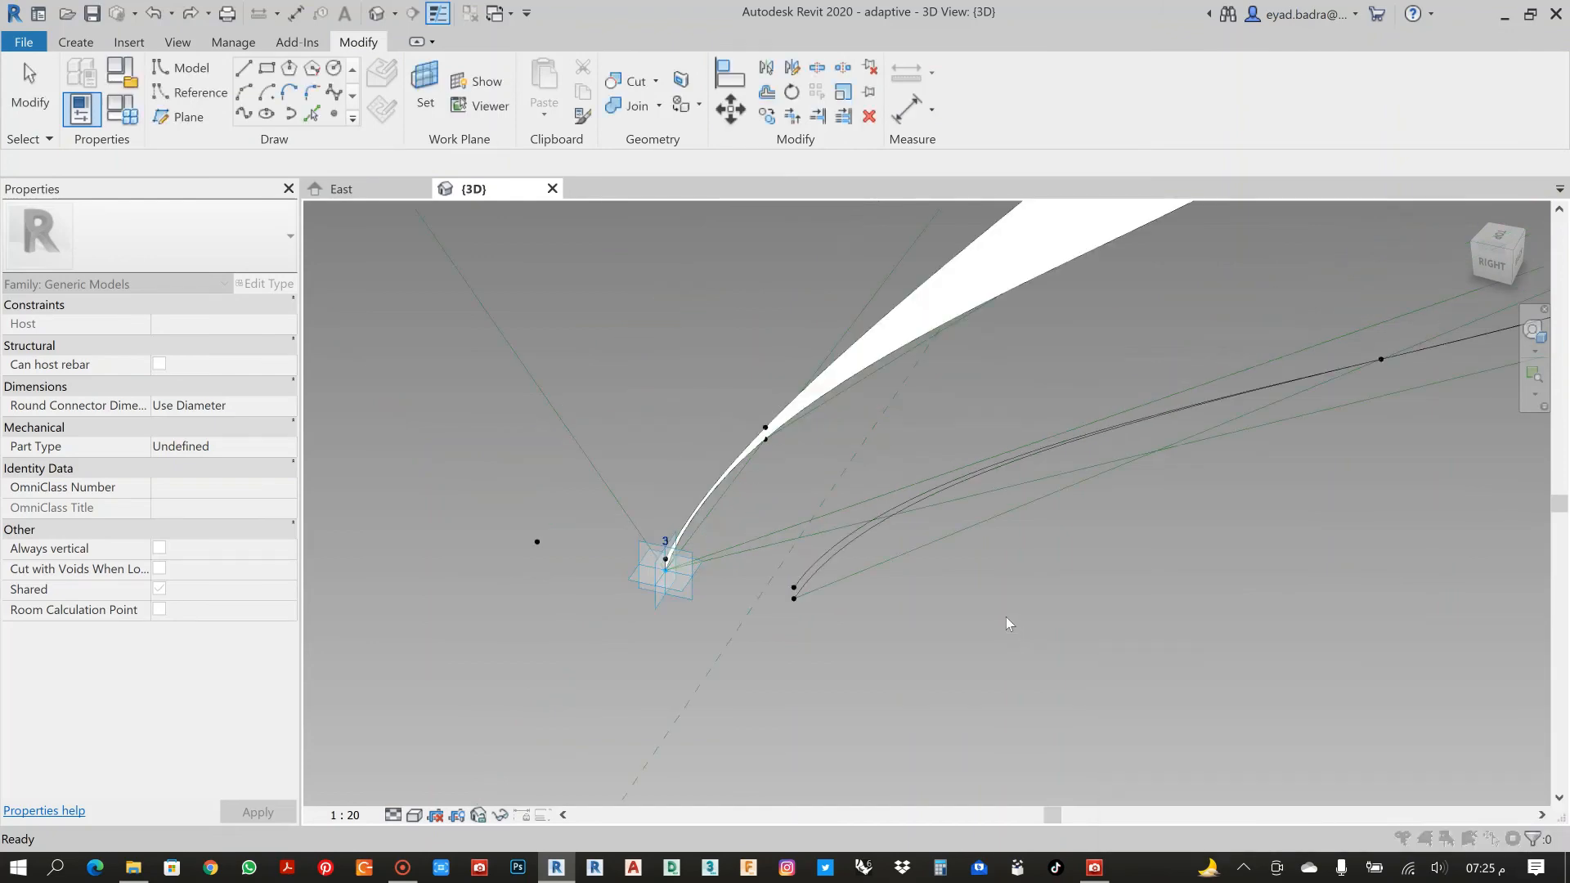
pyautogui.scroll(2, 983, 571)
pyautogui.scroll(3, 1011, 659)
pyautogui.moveTo(1135, 634); pyautogui.dragTo(908, 592, button='middle')
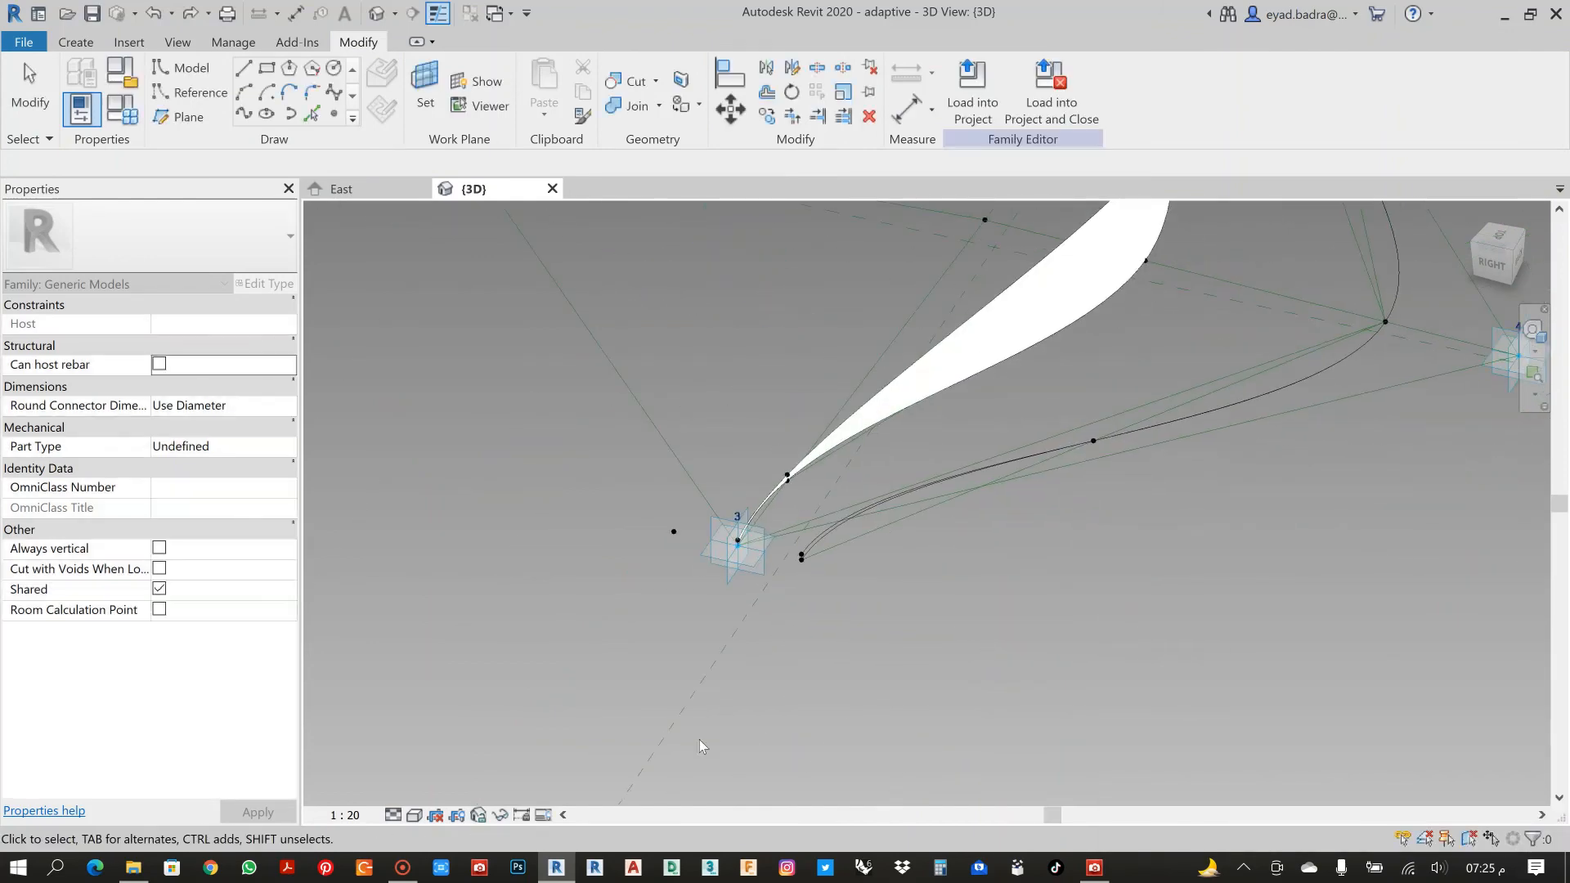
pyautogui.scroll(4, 924, 589)
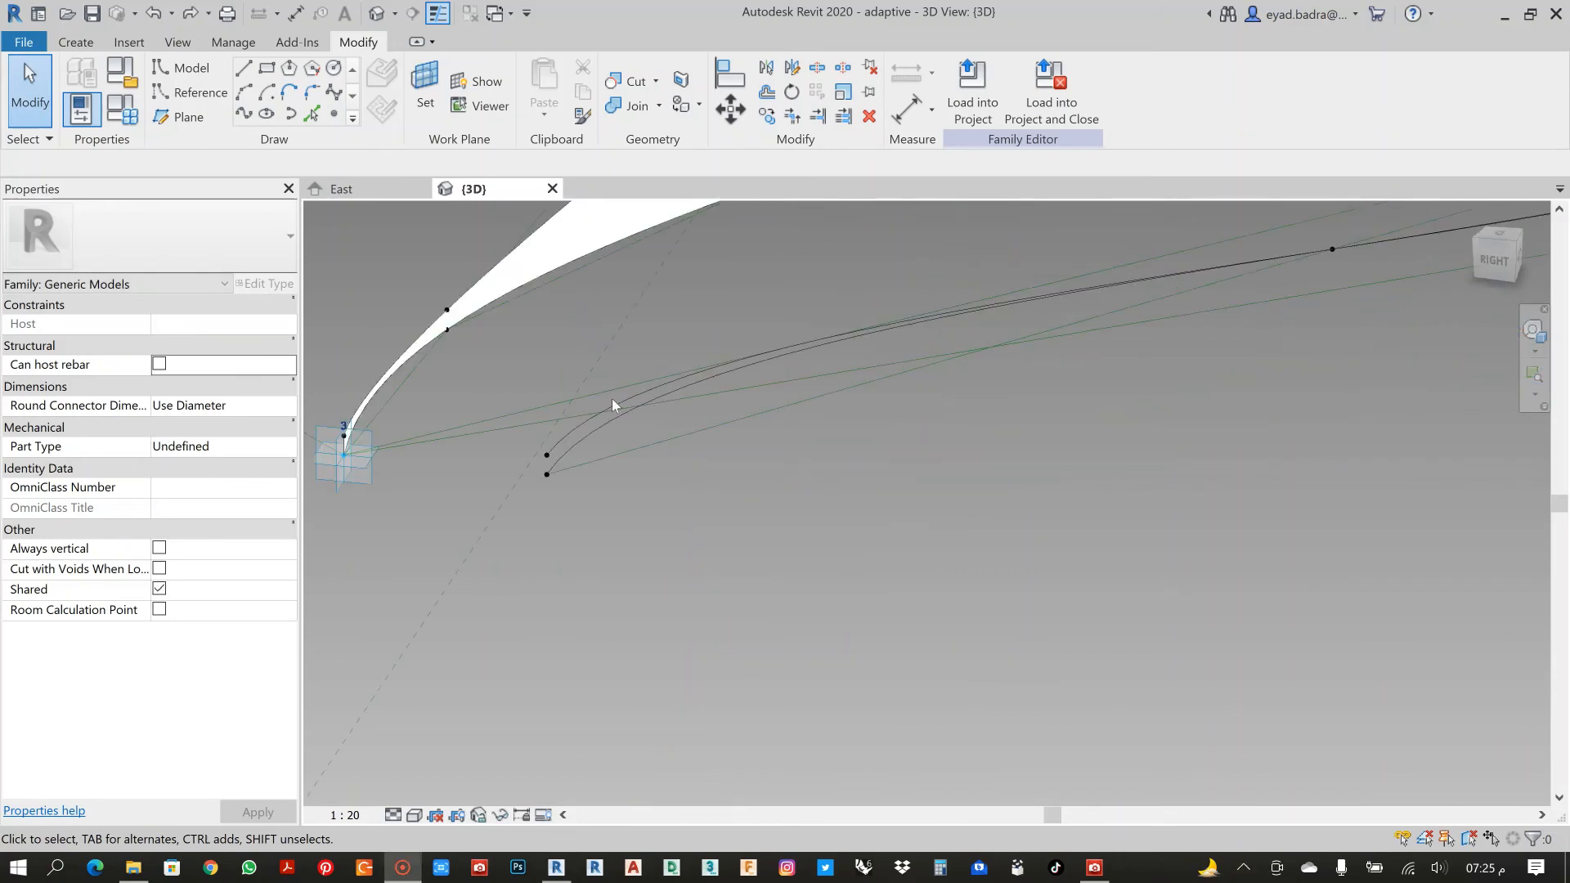
pyautogui.press('Tab')
pyautogui.click(635, 448)
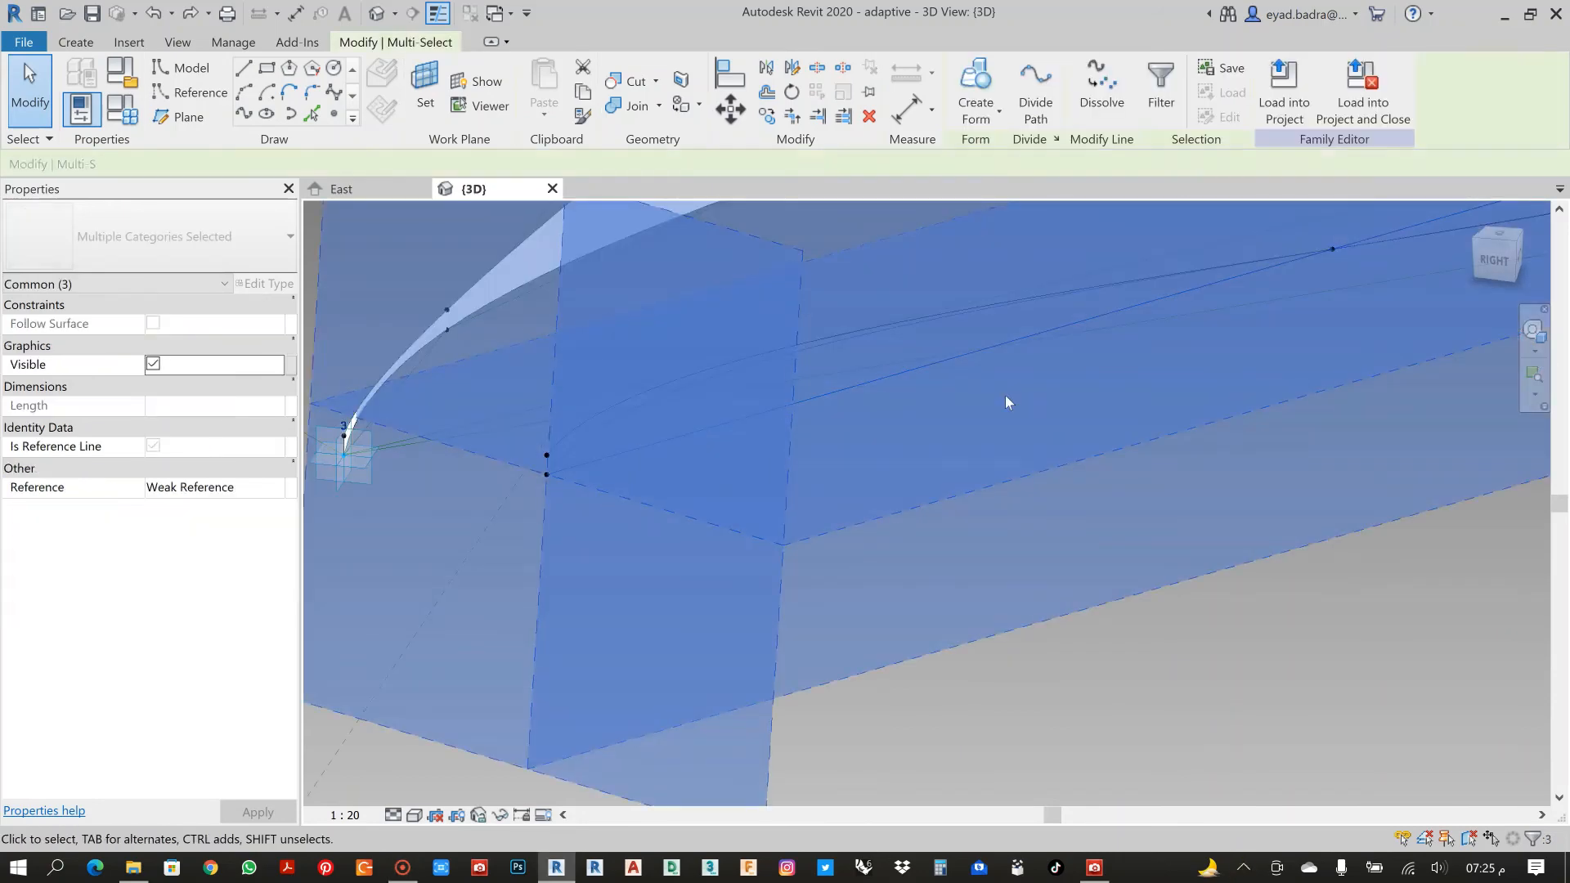
pyautogui.click(1149, 652)
# Create a solid form between the upper and lower rear splines to make the rear surface strip.
pyautogui.moveTo(582, 426); pyautogui.dragTo(634, 492, button='middle')
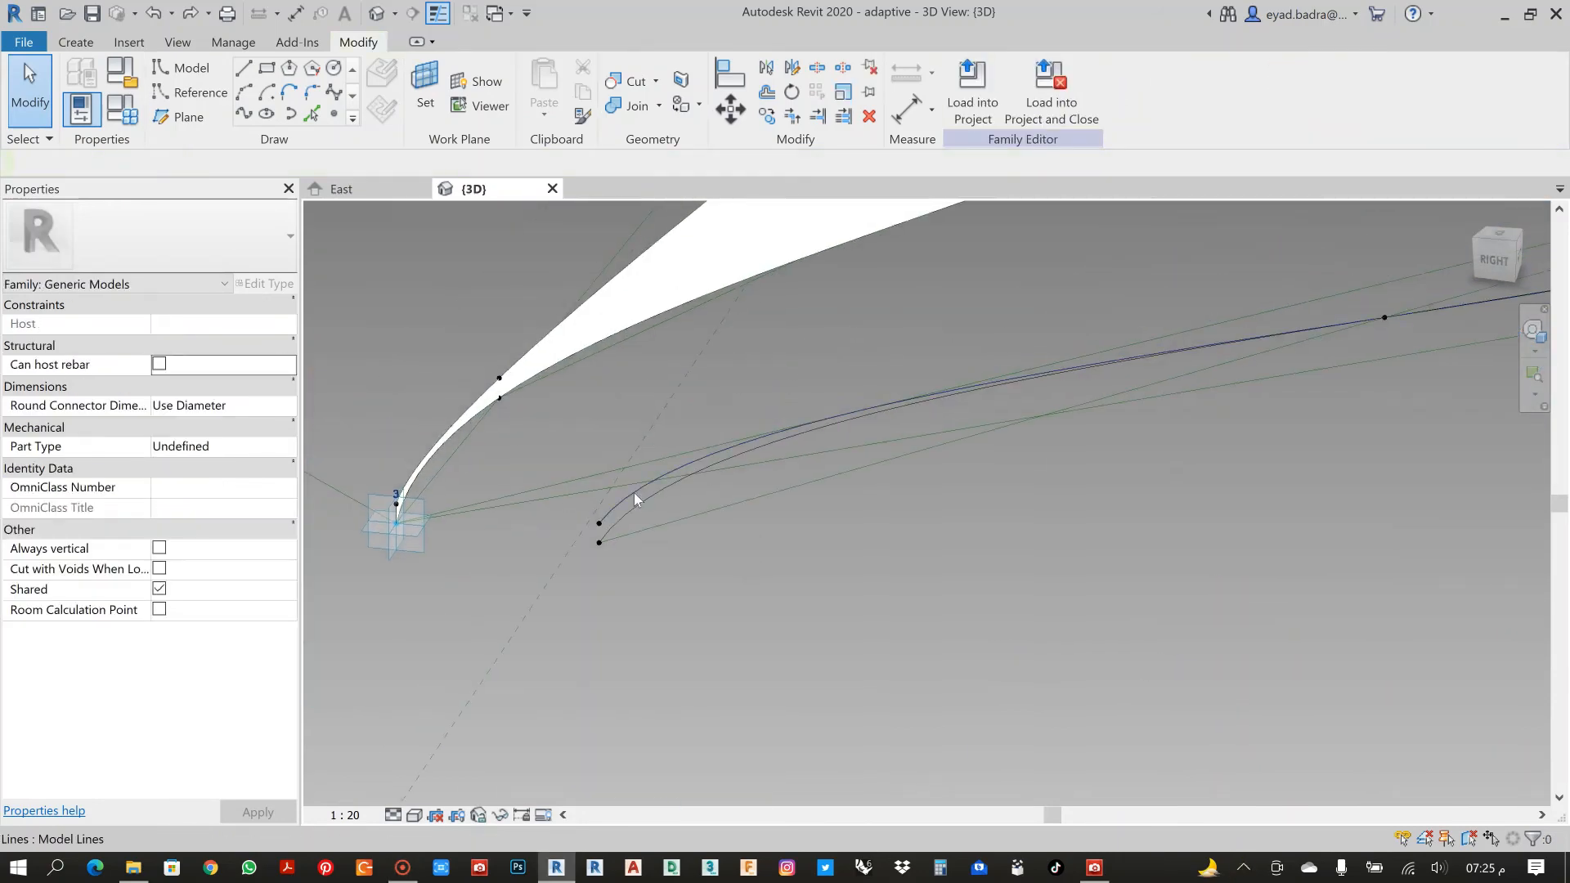
pyautogui.scroll(1, 635, 489)
pyautogui.press('Tab')
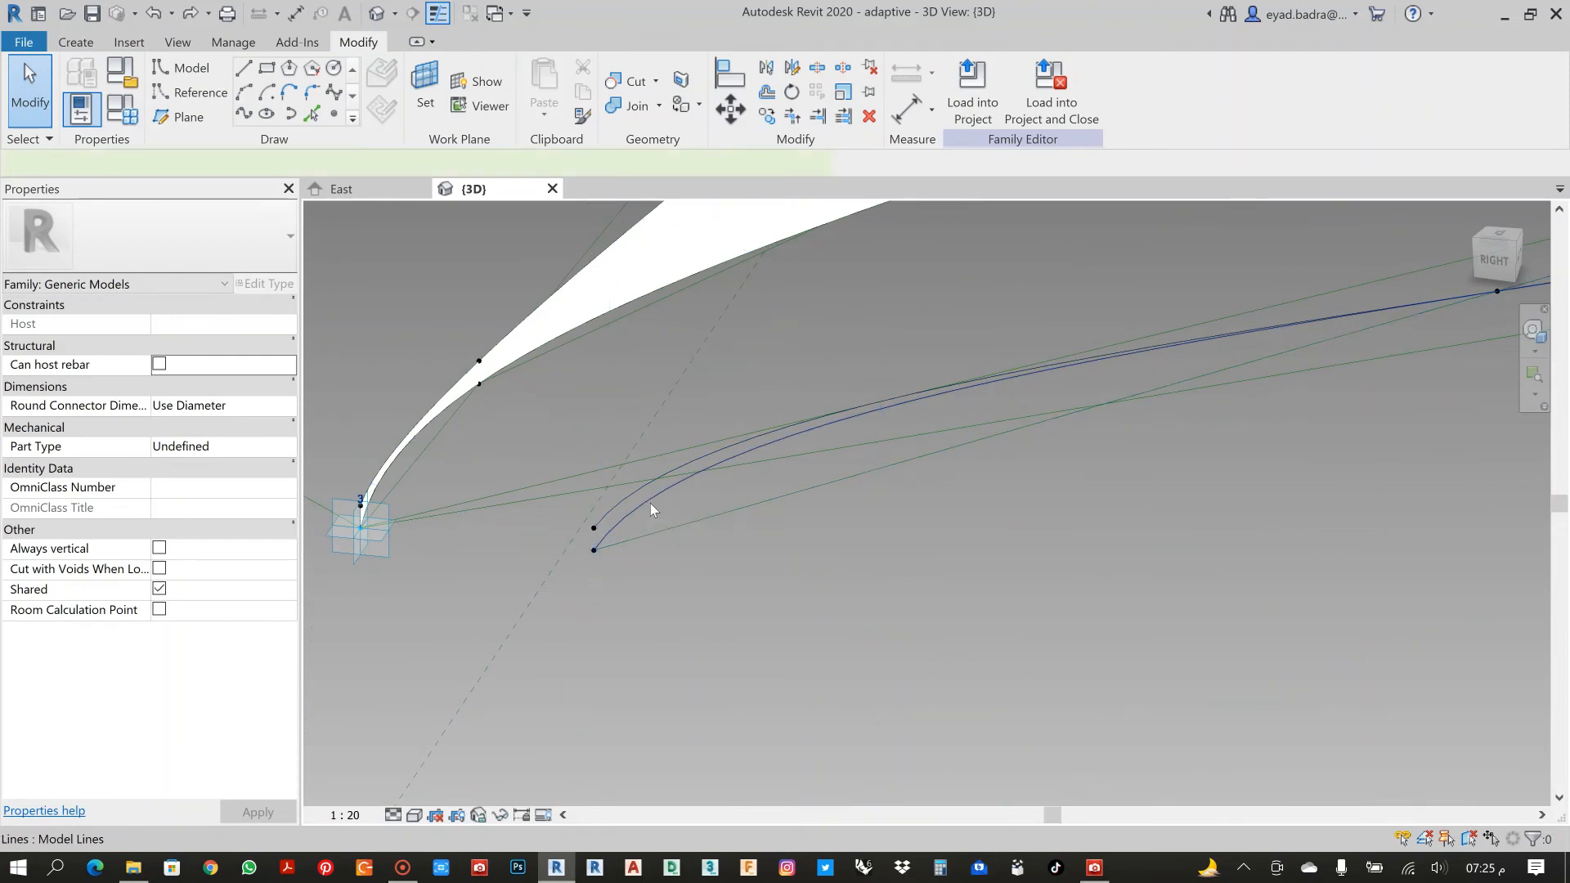
pyautogui.click(651, 505)
pyautogui.keyDown('ctrl'); pyautogui.click(615, 507); pyautogui.keyUp('ctrl')
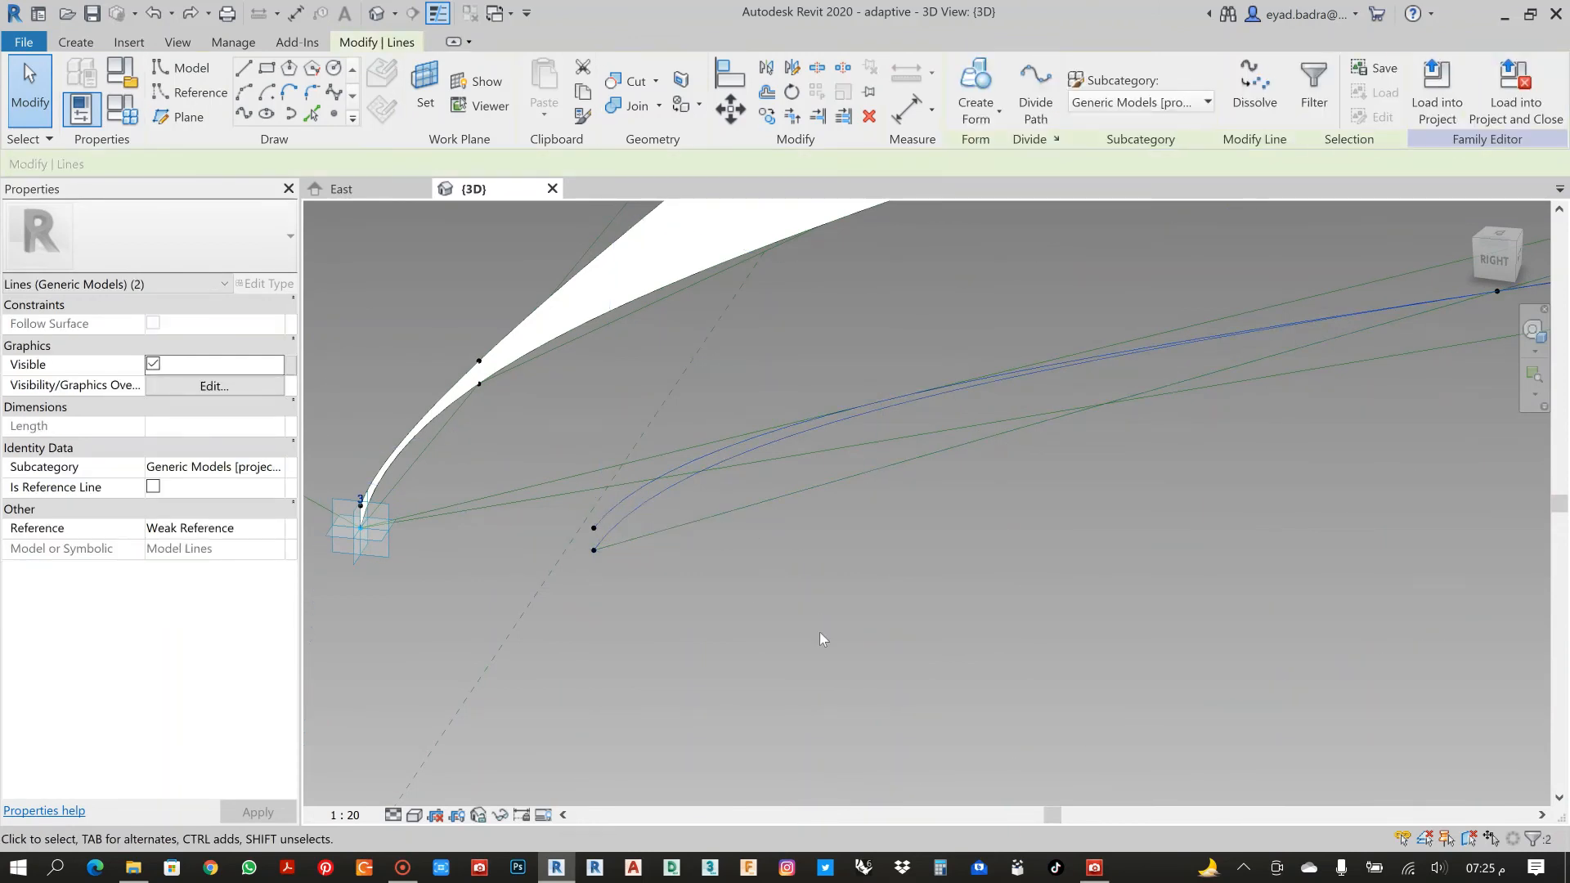
pyautogui.click(976, 108)
pyautogui.click(975, 150)
pyautogui.scroll(-3, 822, 610)
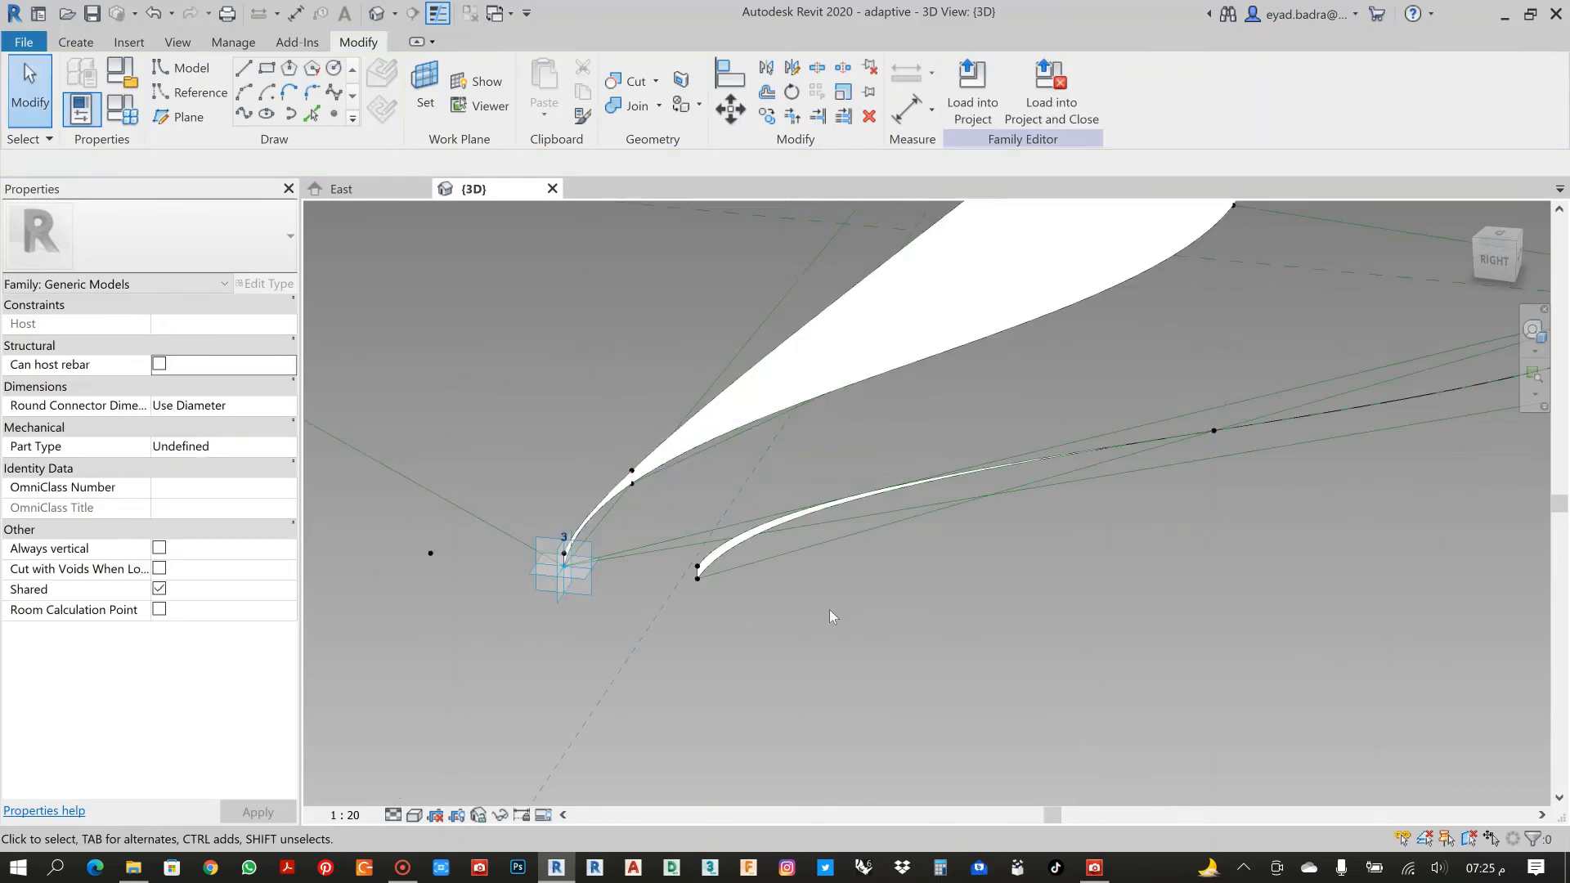
# Connect the upper end points of the front and rear surfaces near adaptive point 3 with a spline through points, set as a reference line.
pyautogui.moveTo(830, 610); pyautogui.dragTo(980, 631, button='middle')
pyautogui.scroll(8, 980, 630)
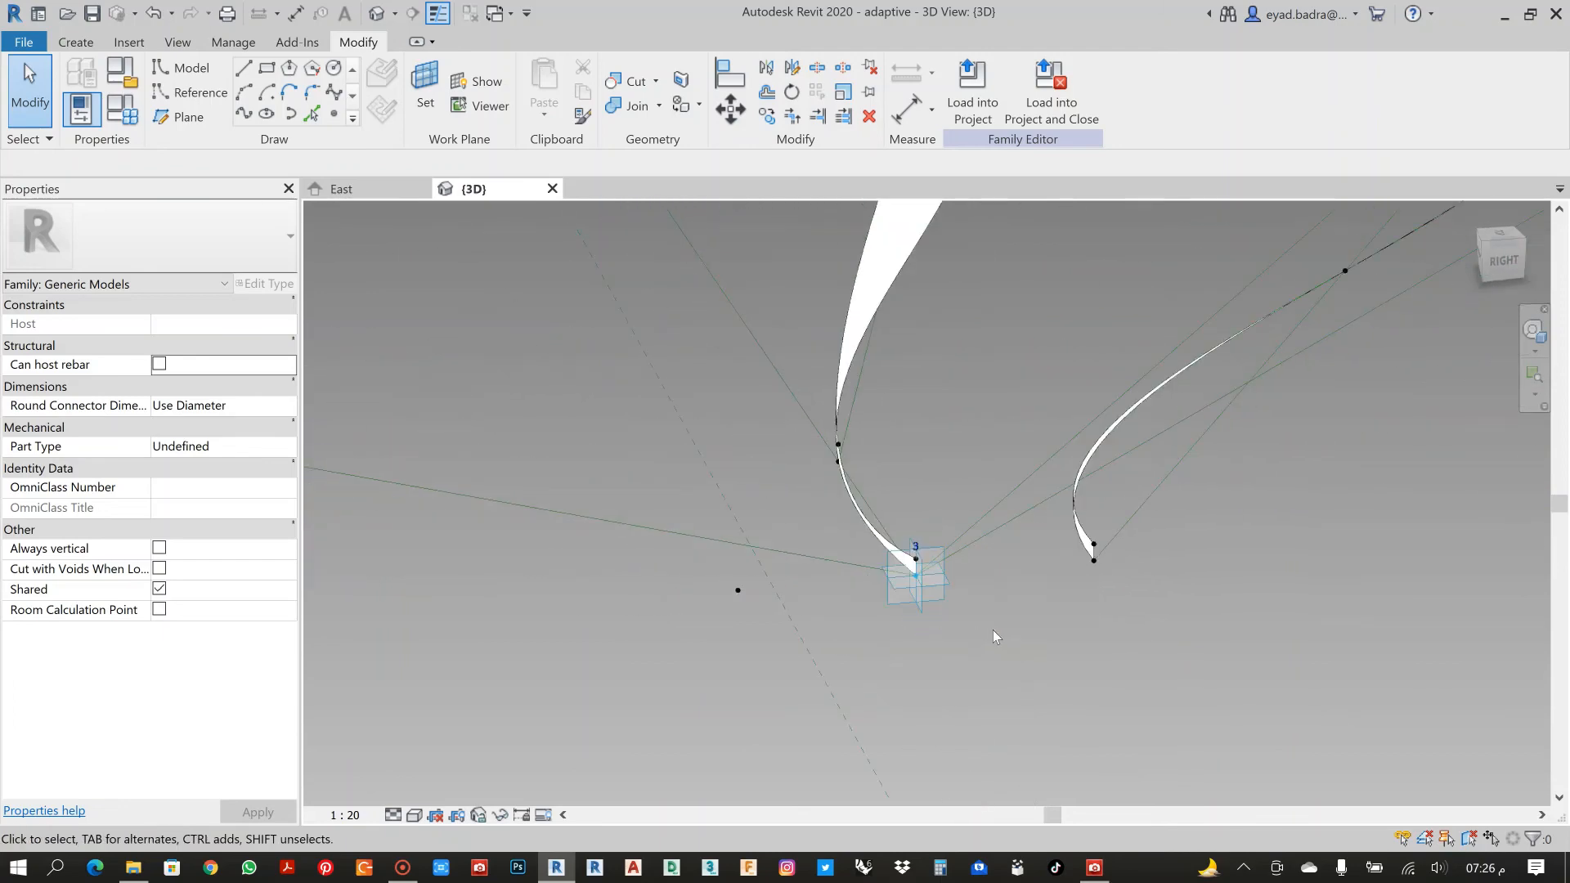
pyautogui.moveTo(1052, 488); pyautogui.dragTo(953, 495, button='middle')
pyautogui.scroll(1, 729, 440)
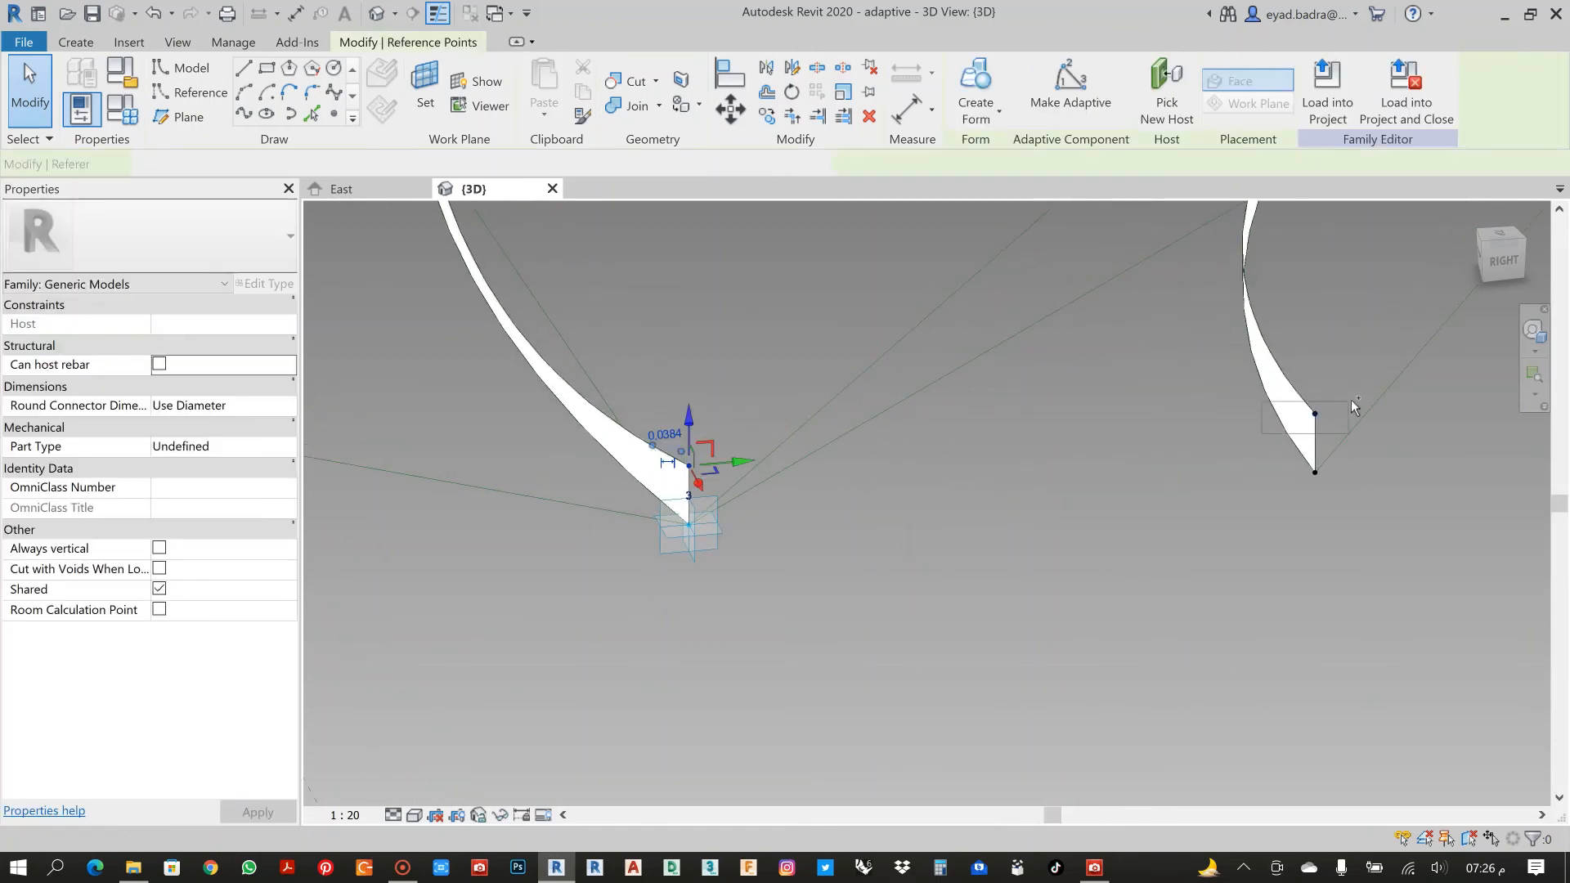
pyautogui.keyDown('ctrl'); pyautogui.moveTo(1351, 401); pyautogui.dragTo(1351, 402); pyautogui.keyUp('ctrl')
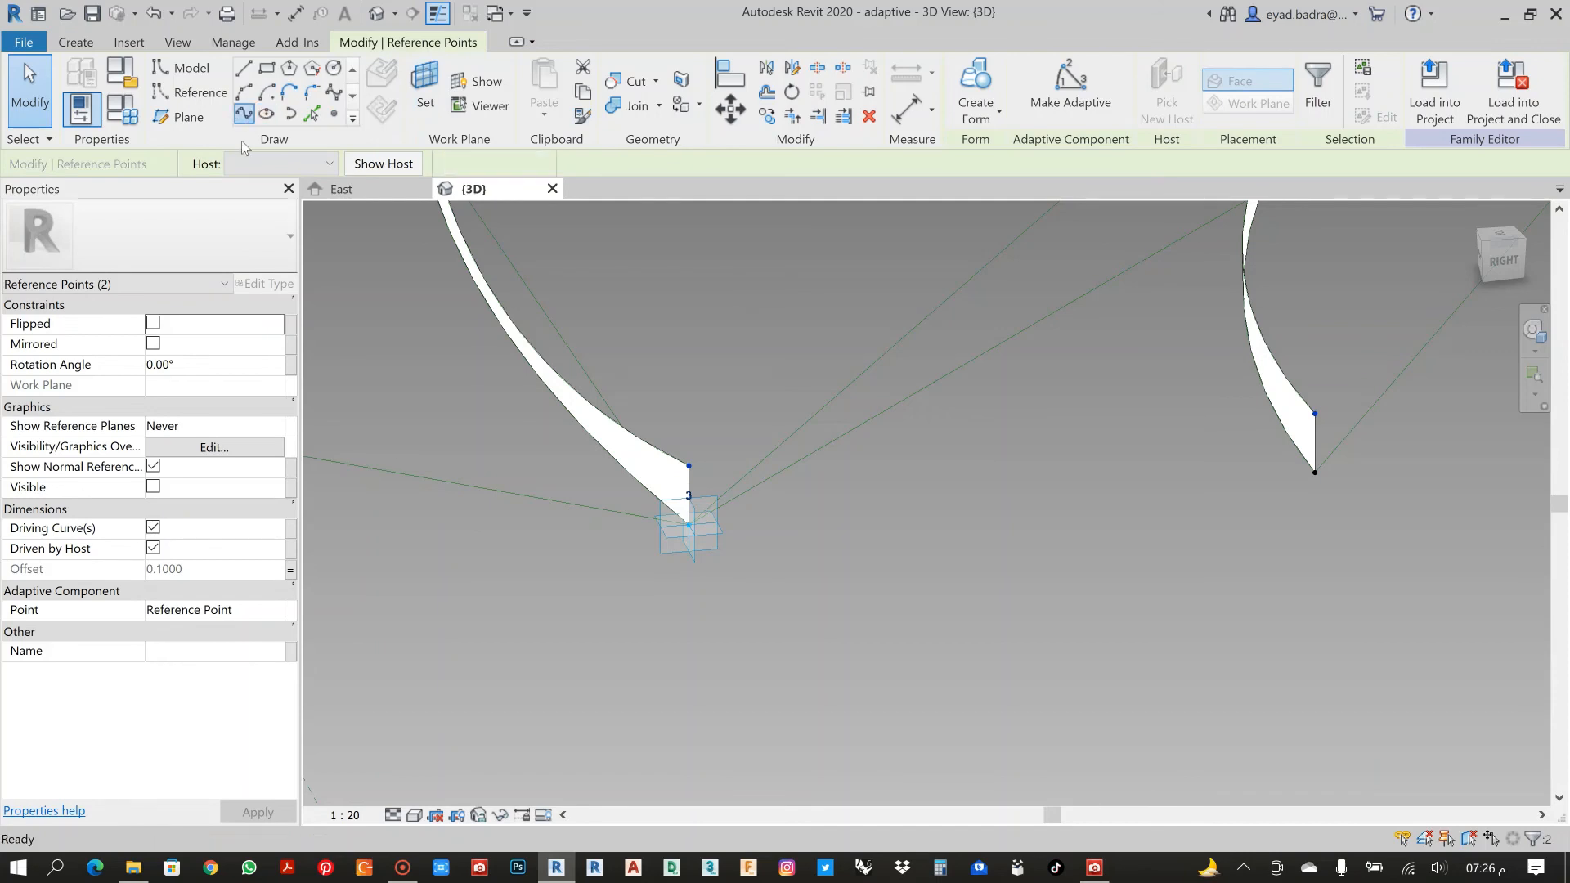
pyautogui.click(243, 113)
pyautogui.click(153, 486)
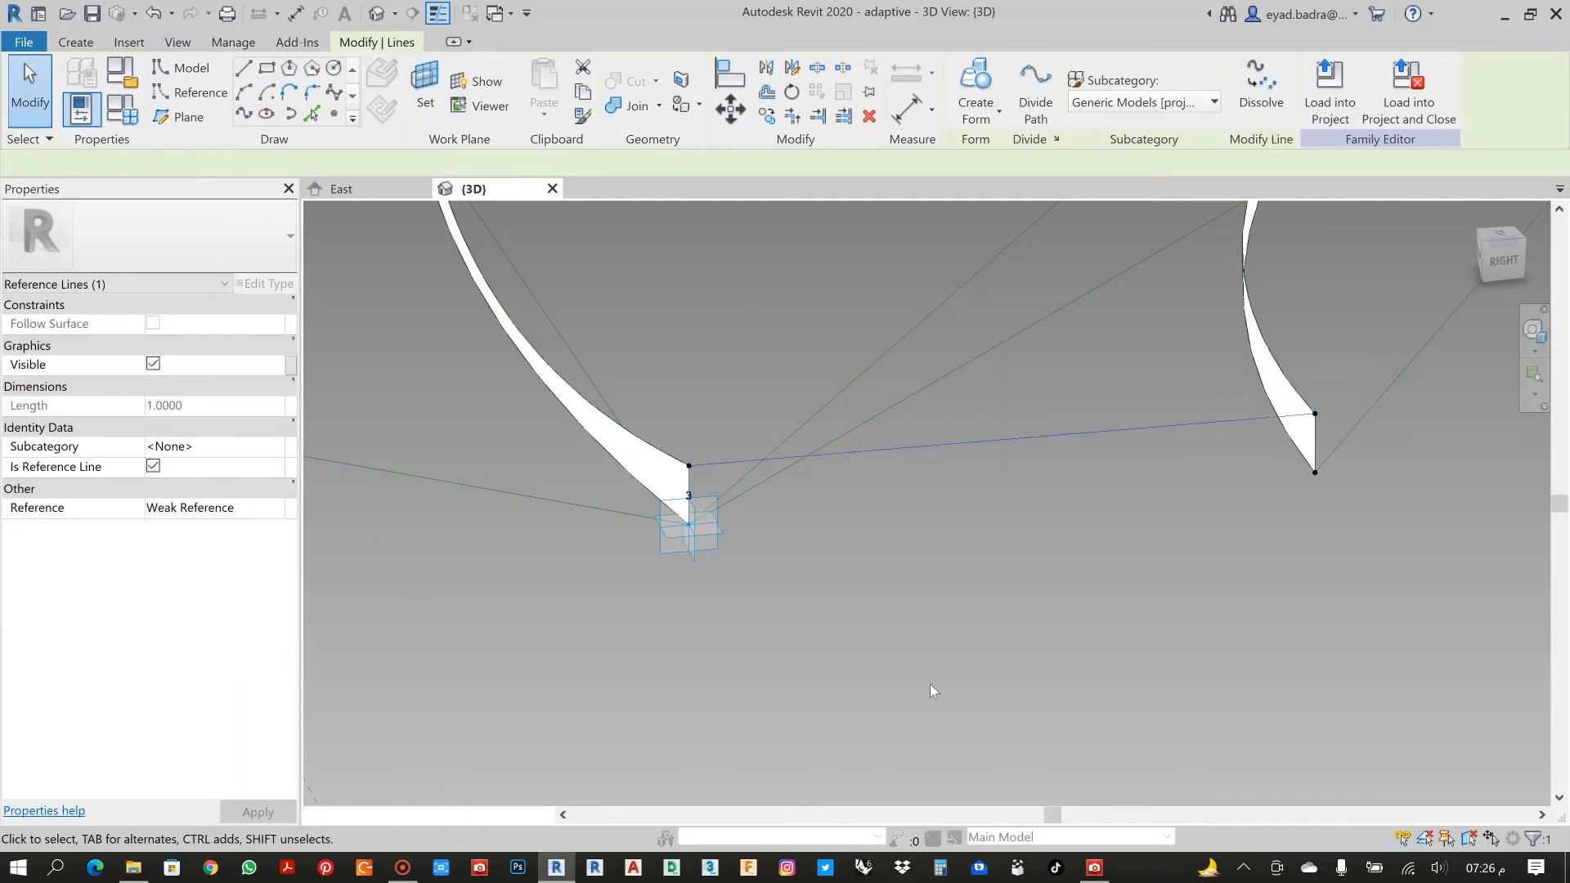
pyautogui.click(719, 547)
pyautogui.scroll(3, 660, 546)
pyautogui.scroll(-3, 757, 528)
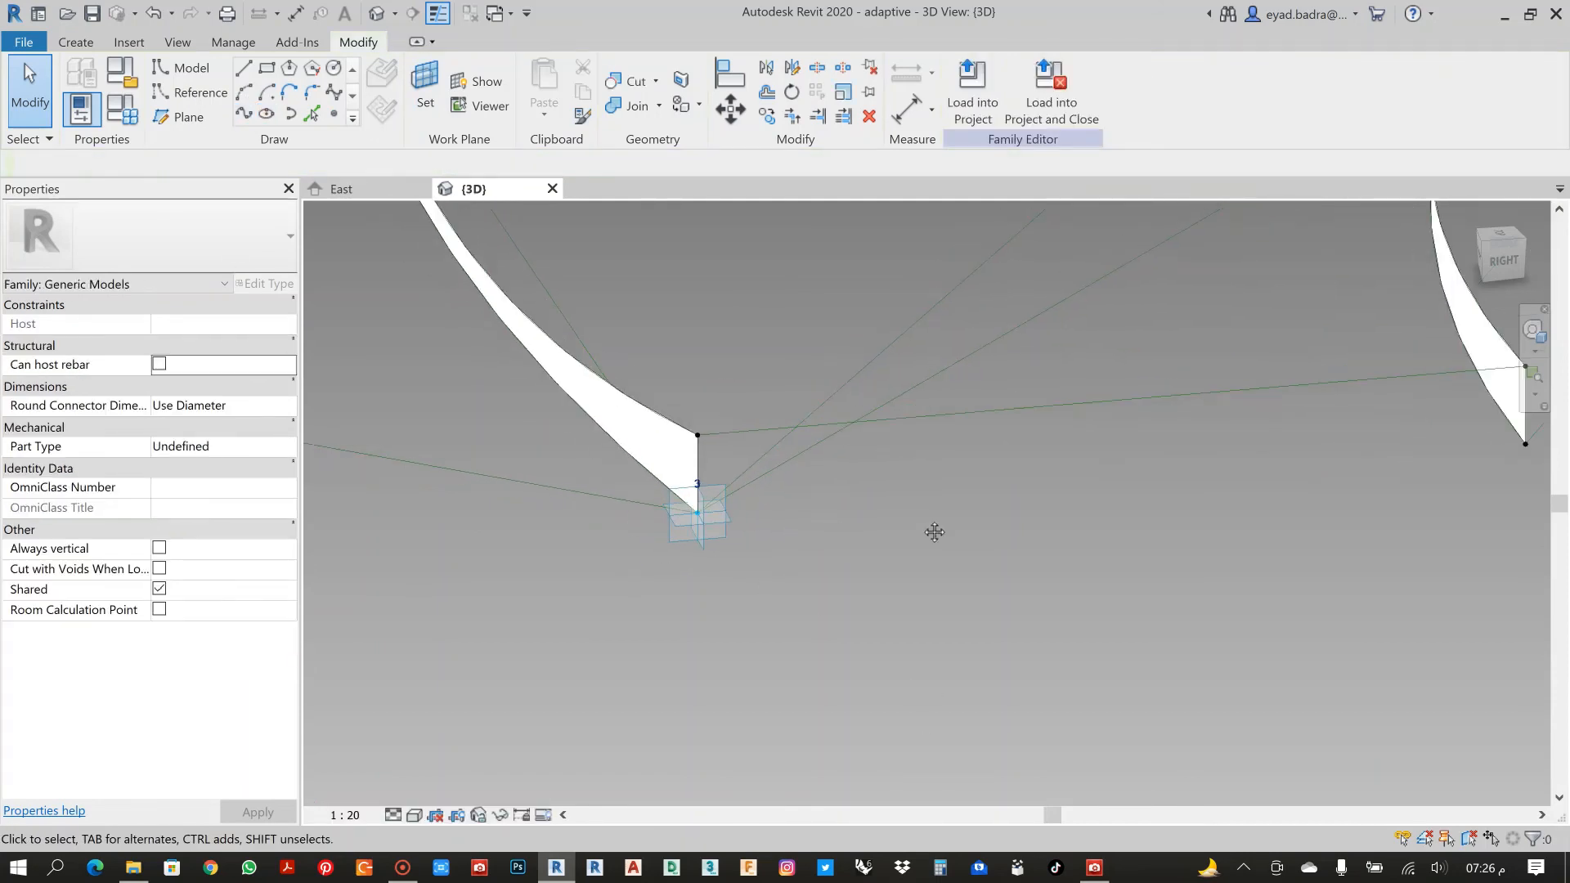
pyautogui.moveTo(935, 532); pyautogui.dragTo(736, 520, button='middle')
pyautogui.moveTo(1157, 478); pyautogui.dragTo(1254, 434)
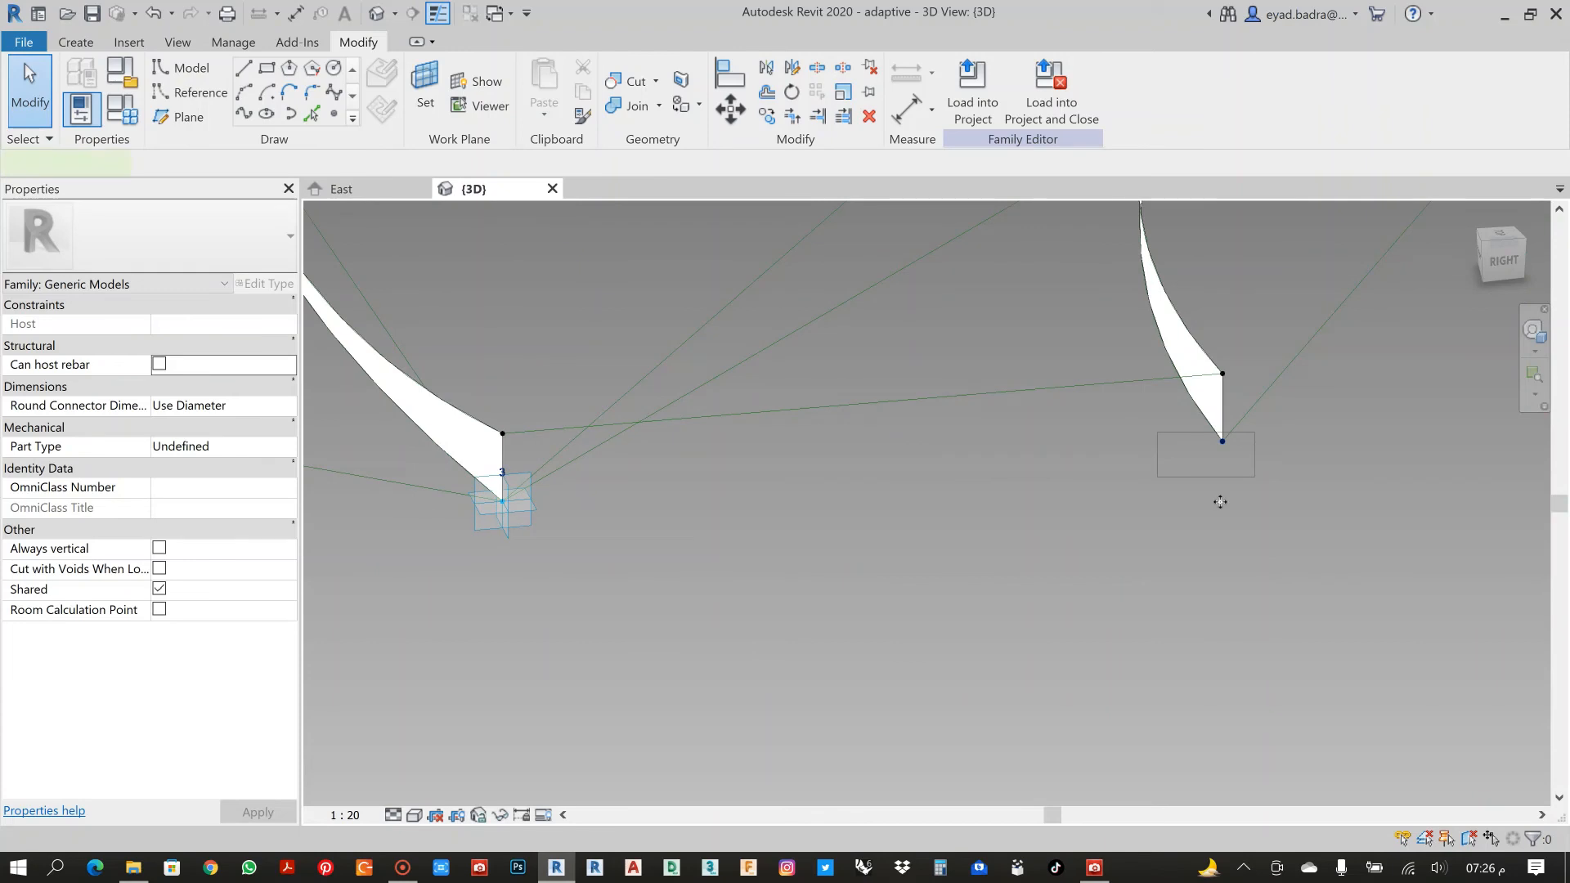
pyautogui.click(244, 114)
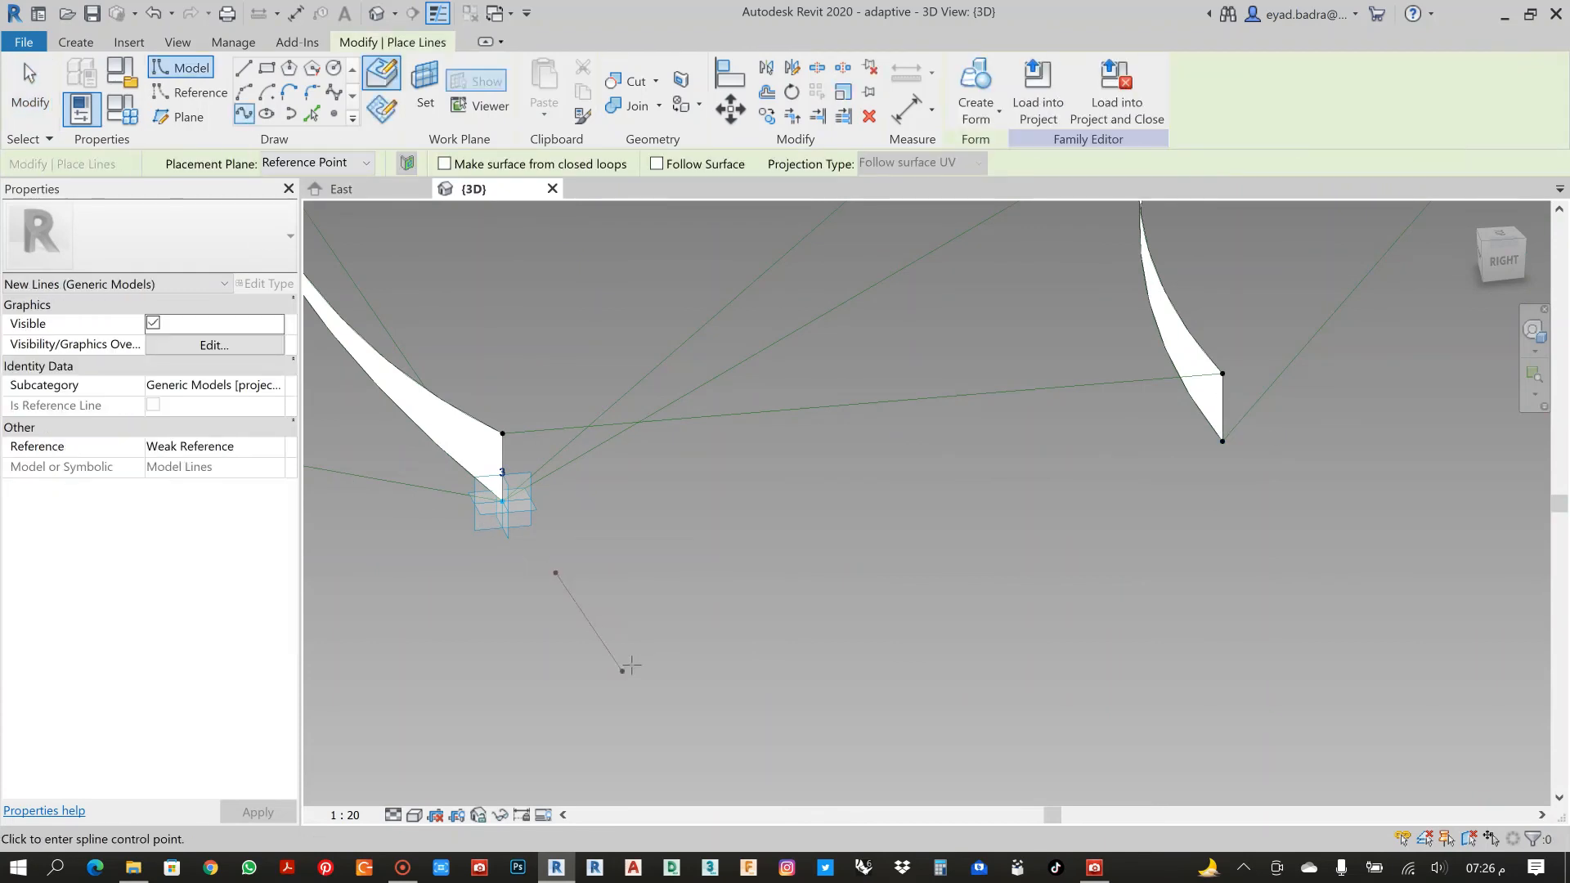
pyautogui.press('Escape')
pyautogui.press('Escape')
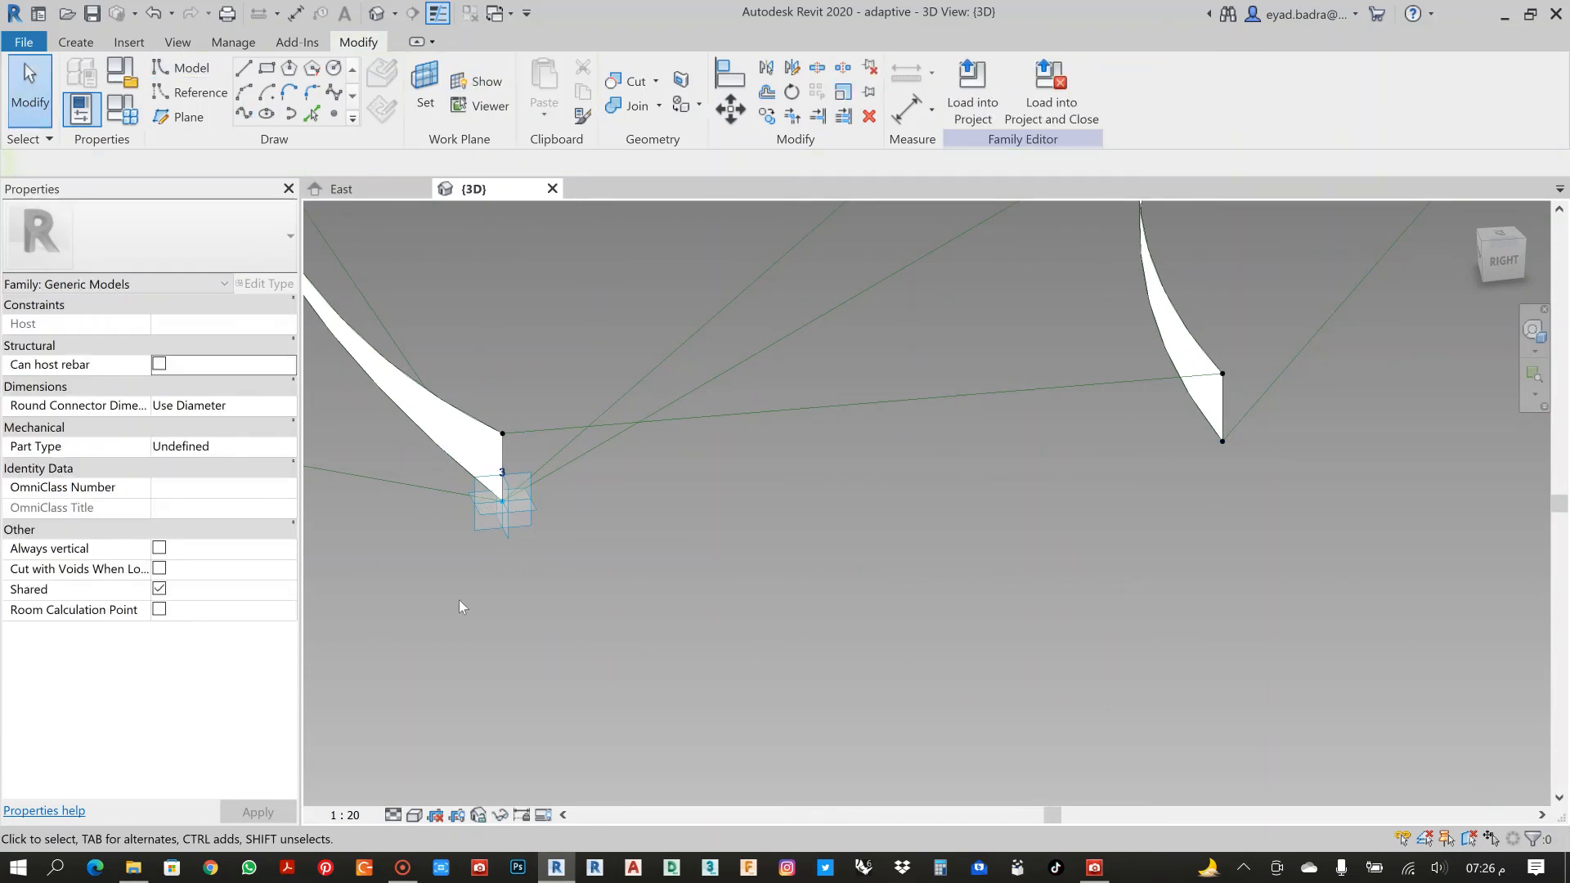
# Connect adaptive point 3 to the rear surface's lower end point with a spline through points, set as a reference line.
pyautogui.click(540, 519)
pyautogui.keyDown('ctrl'); pyautogui.click(1250, 418); pyautogui.keyUp('ctrl')
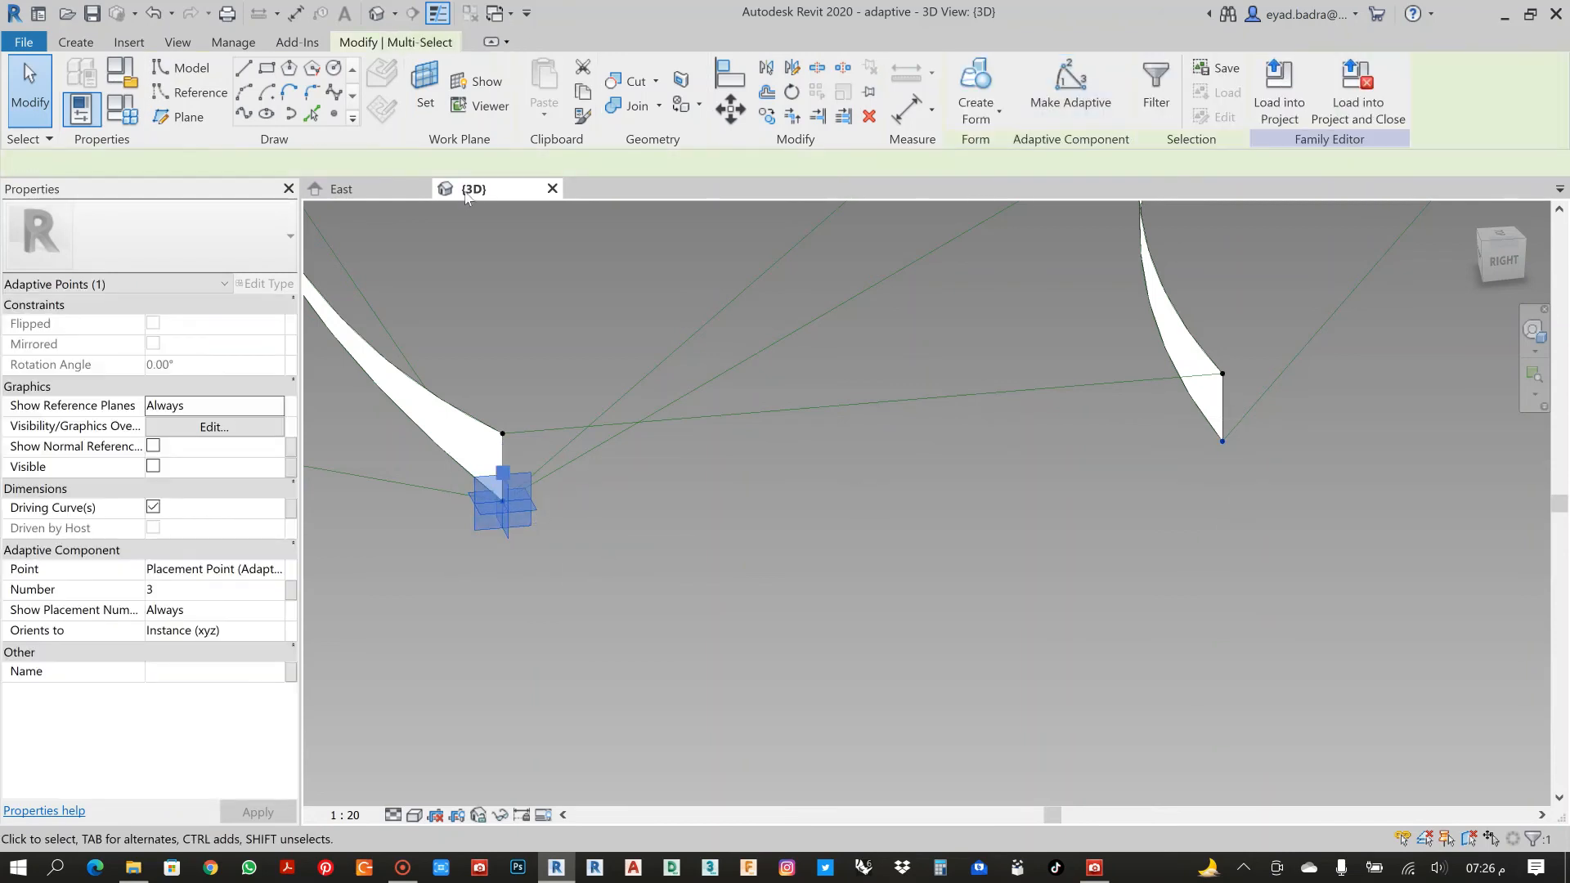
pyautogui.click(256, 114)
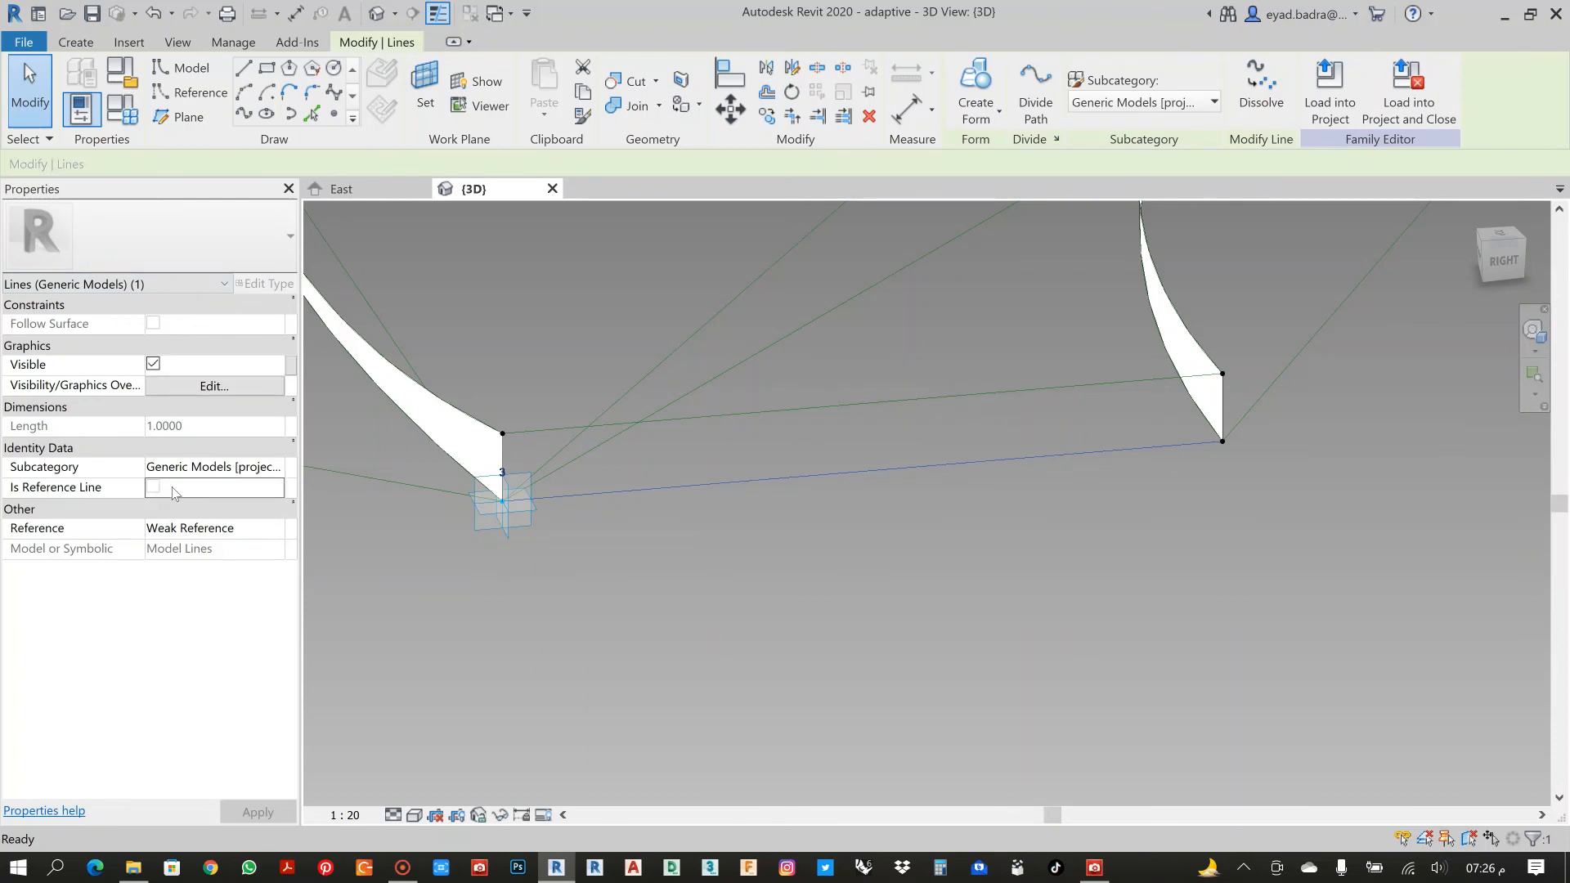
pyautogui.click(154, 488)
pyautogui.click(837, 656)
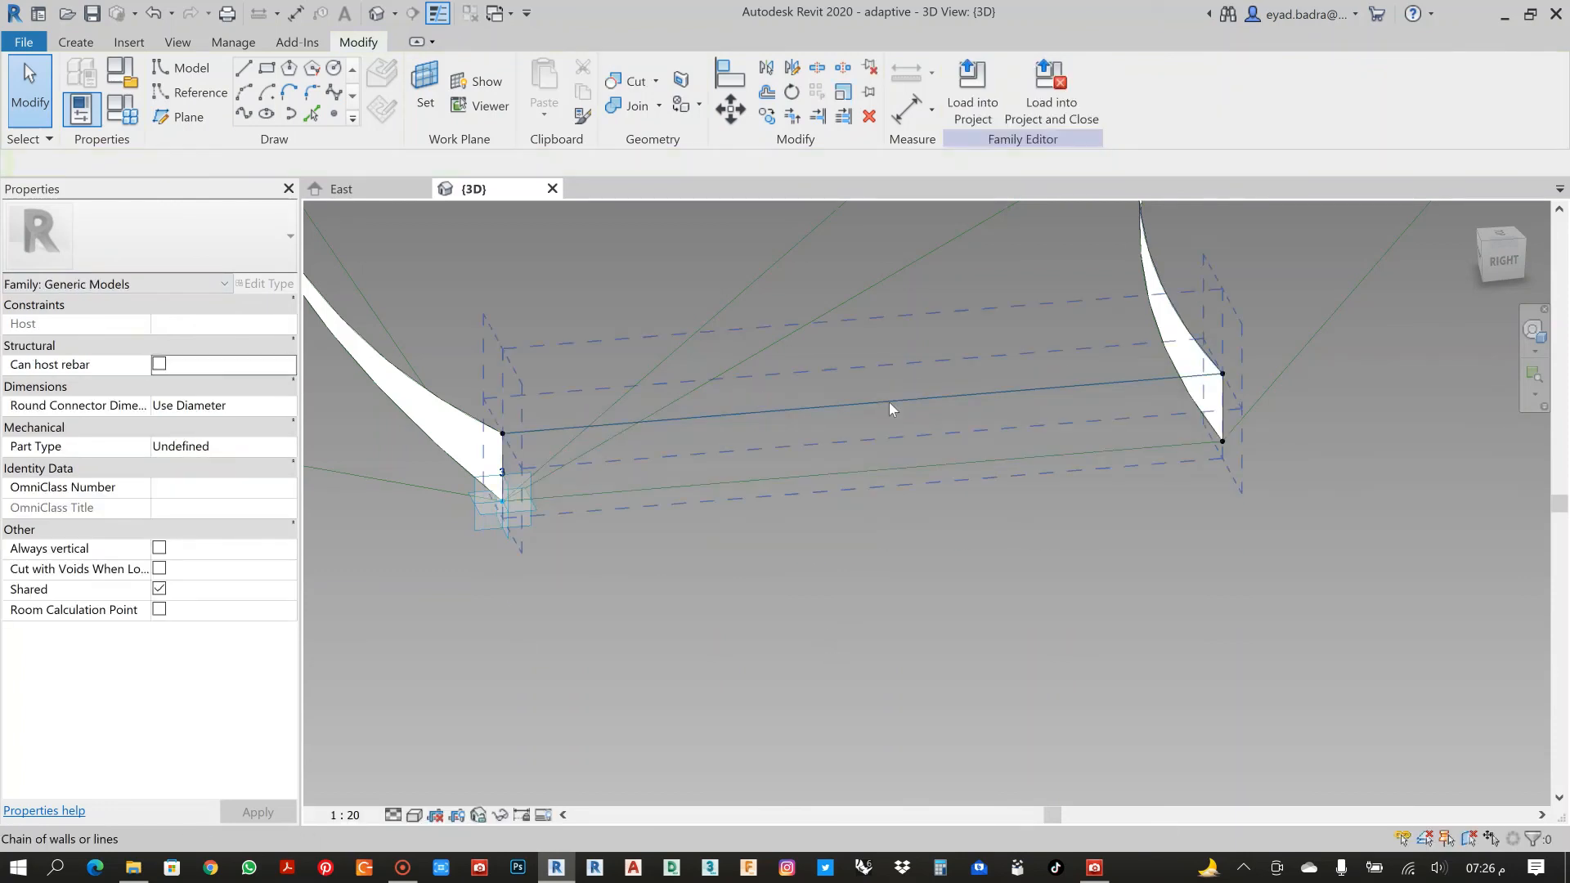
pyautogui.click(890, 403)
pyautogui.keyDown('ctrl'); pyautogui.click(1224, 397); pyautogui.keyUp('ctrl')
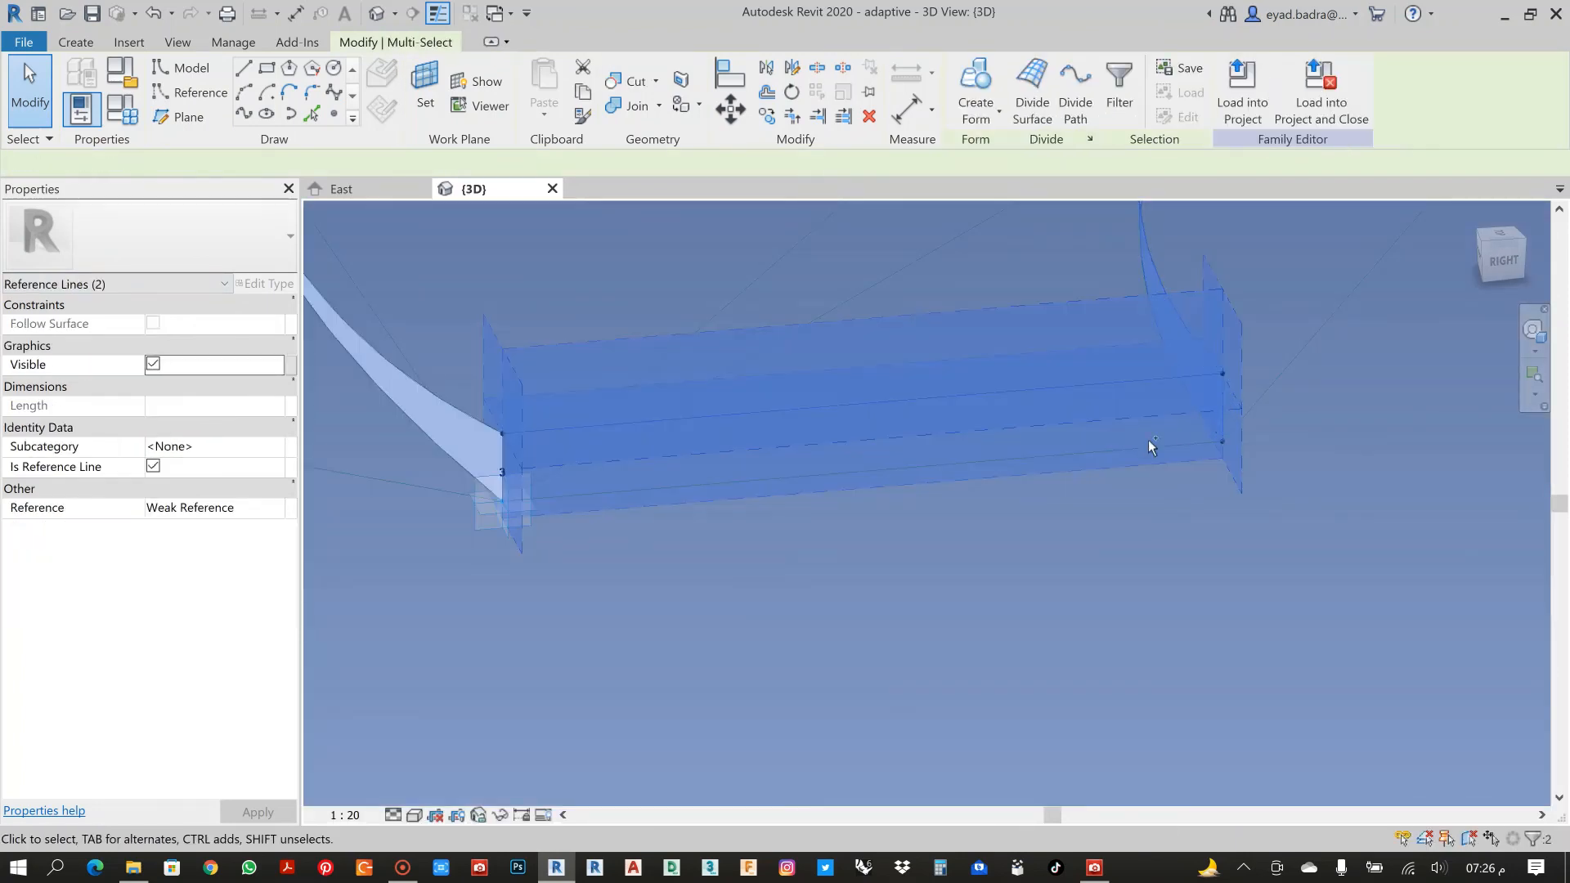
pyautogui.keyDown('ctrl'); pyautogui.click(1138, 444); pyautogui.keyUp('ctrl')
pyautogui.keyDown('ctrl'); pyautogui.click(501, 451); pyautogui.keyUp('ctrl')
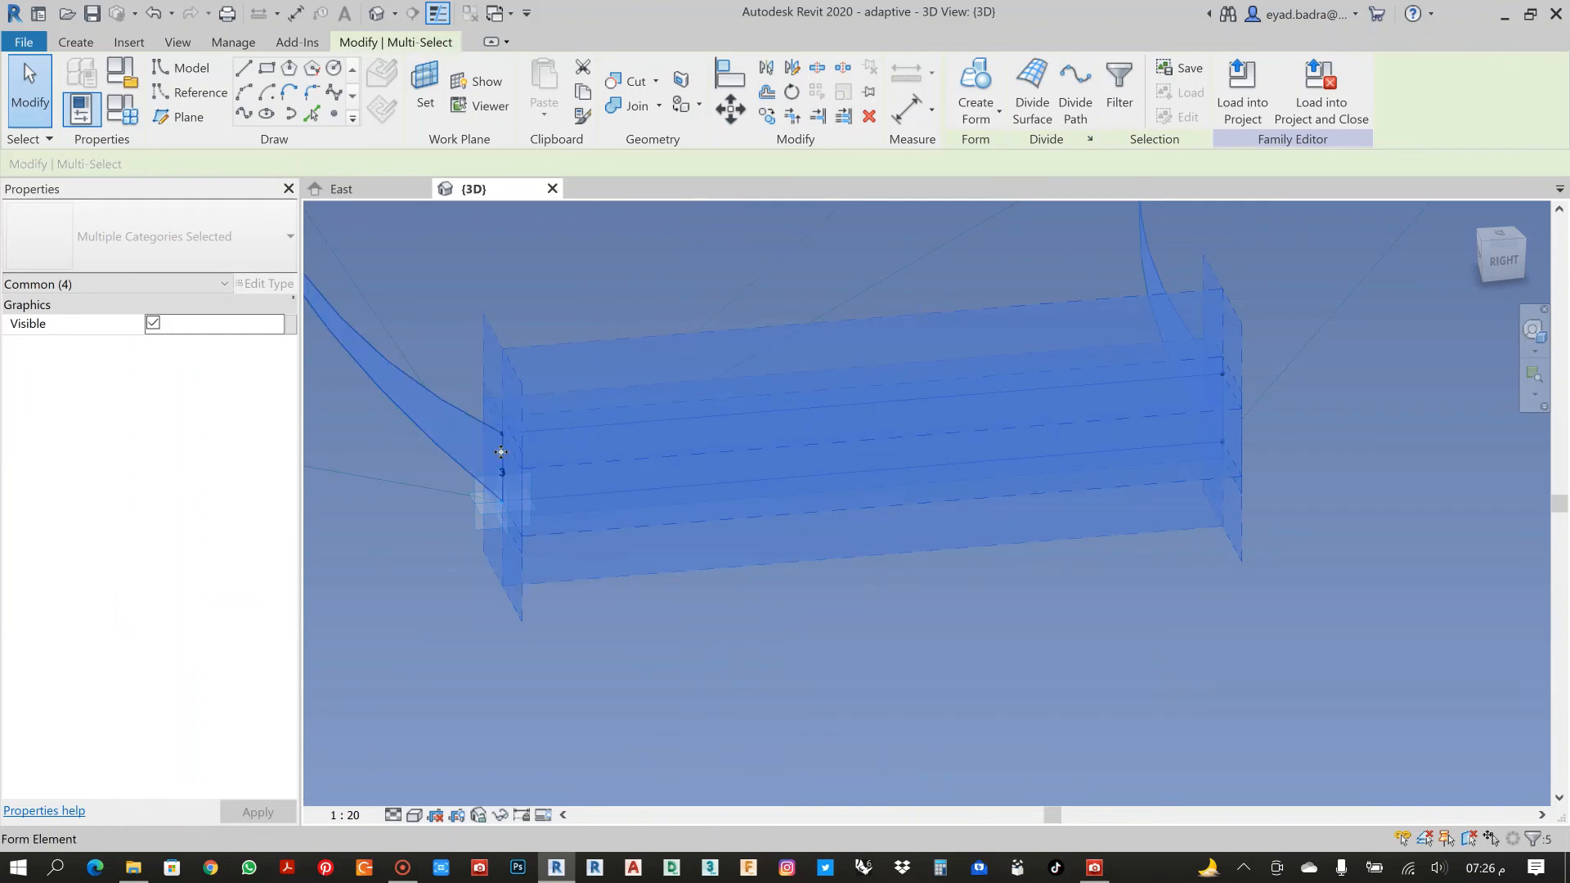
pyautogui.click(714, 674)
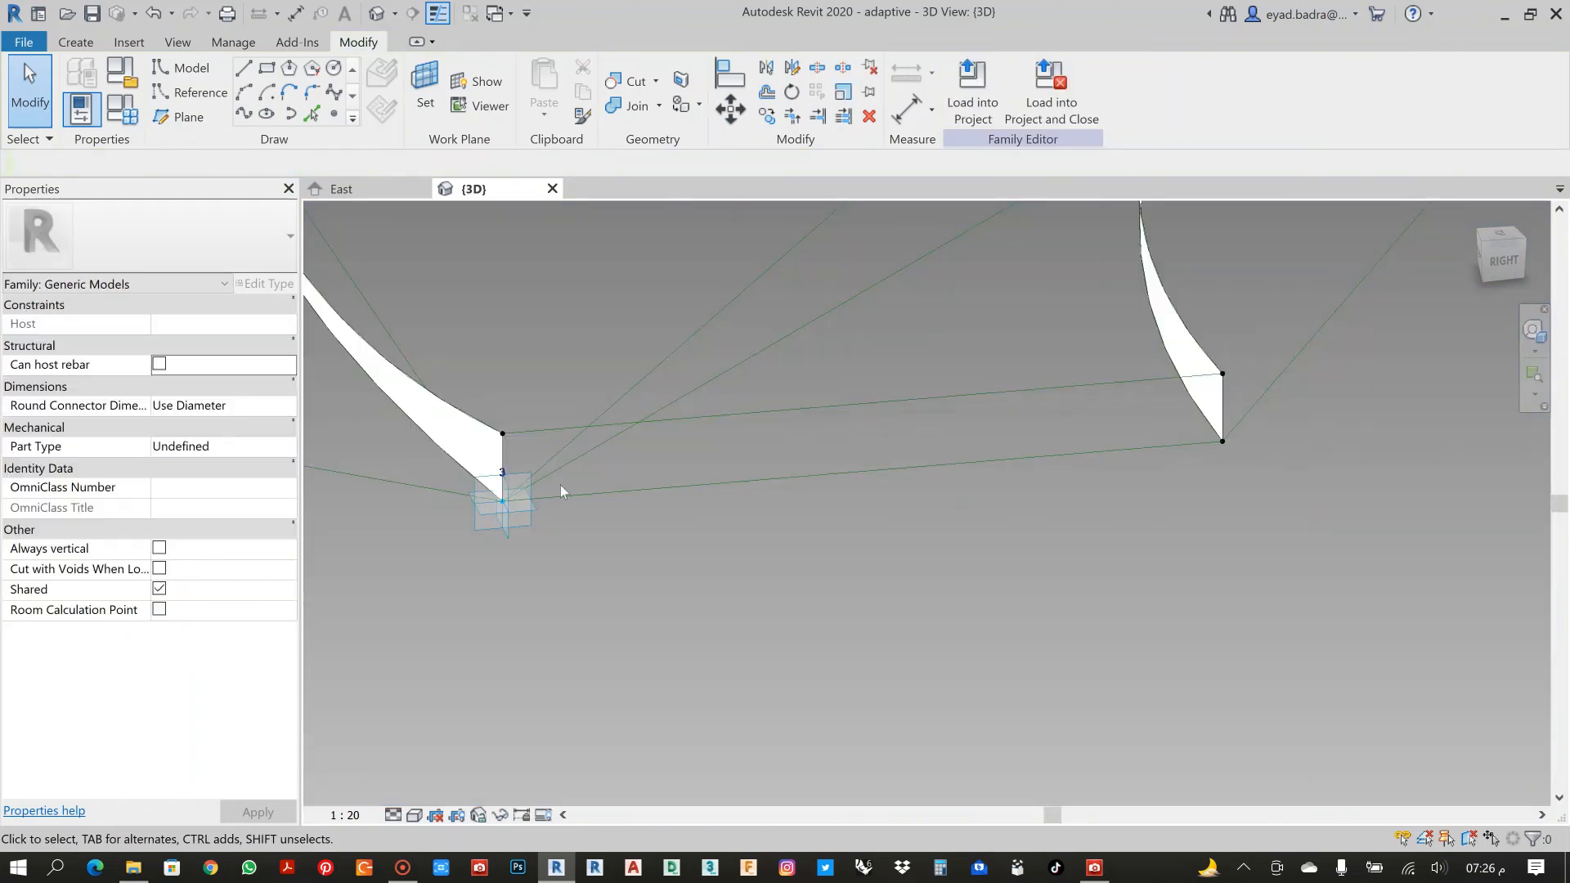
# Try to create a solid form from the reference lines and the rear surface's end edge near adaptive point 3.
pyautogui.click(504, 456)
pyautogui.press('Tab')
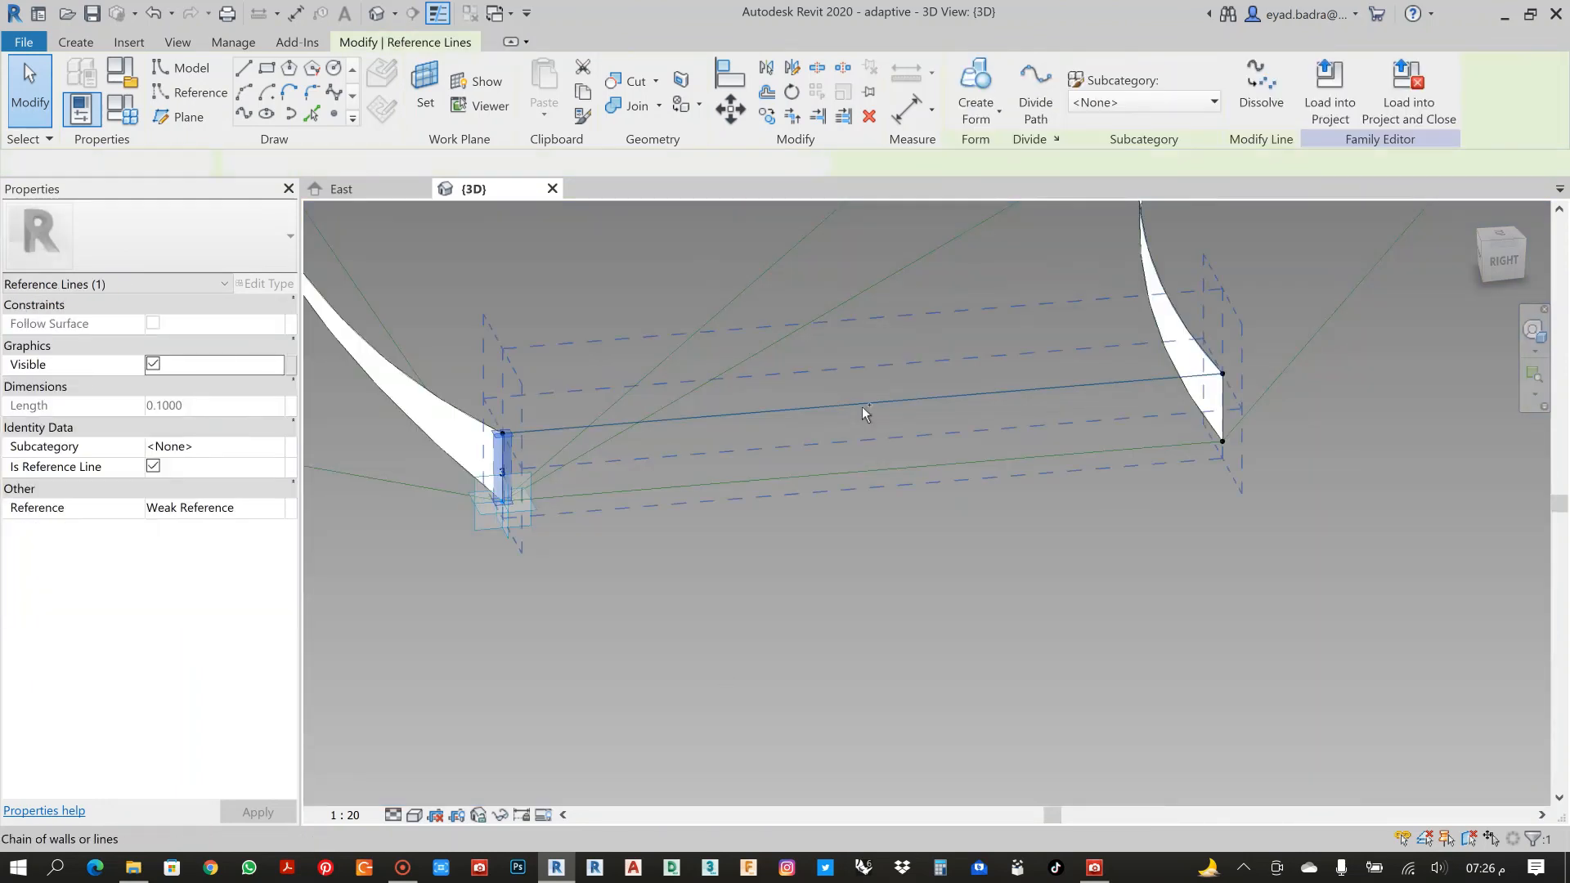
pyautogui.keyDown('ctrl'); pyautogui.click(862, 405); pyautogui.keyUp('ctrl')
pyautogui.keyDown('ctrl'); pyautogui.click(1047, 458); pyautogui.keyUp('ctrl')
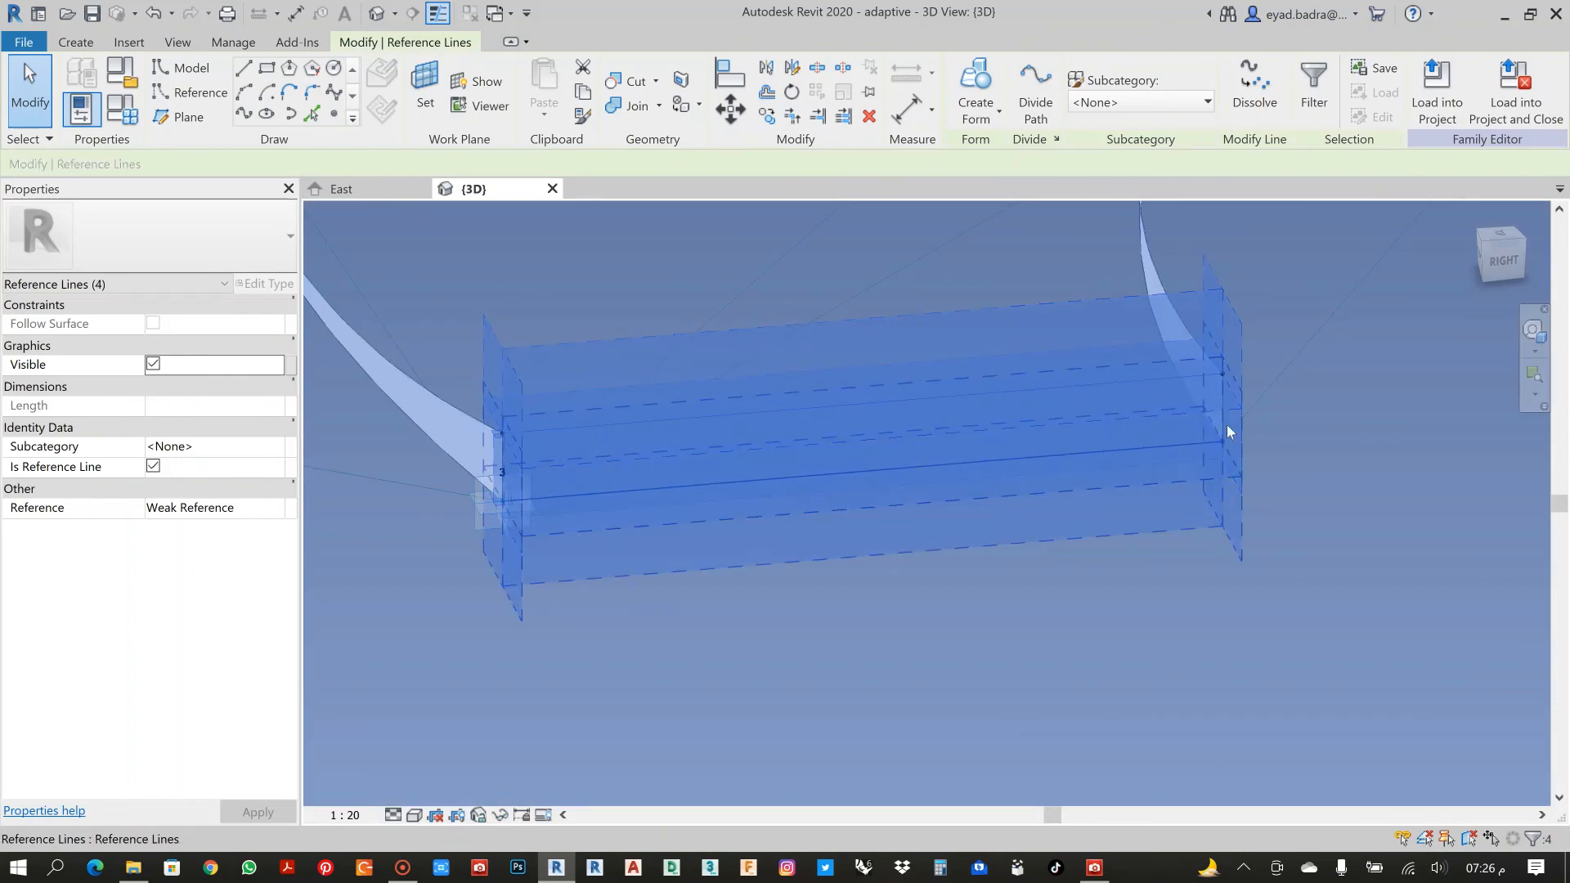
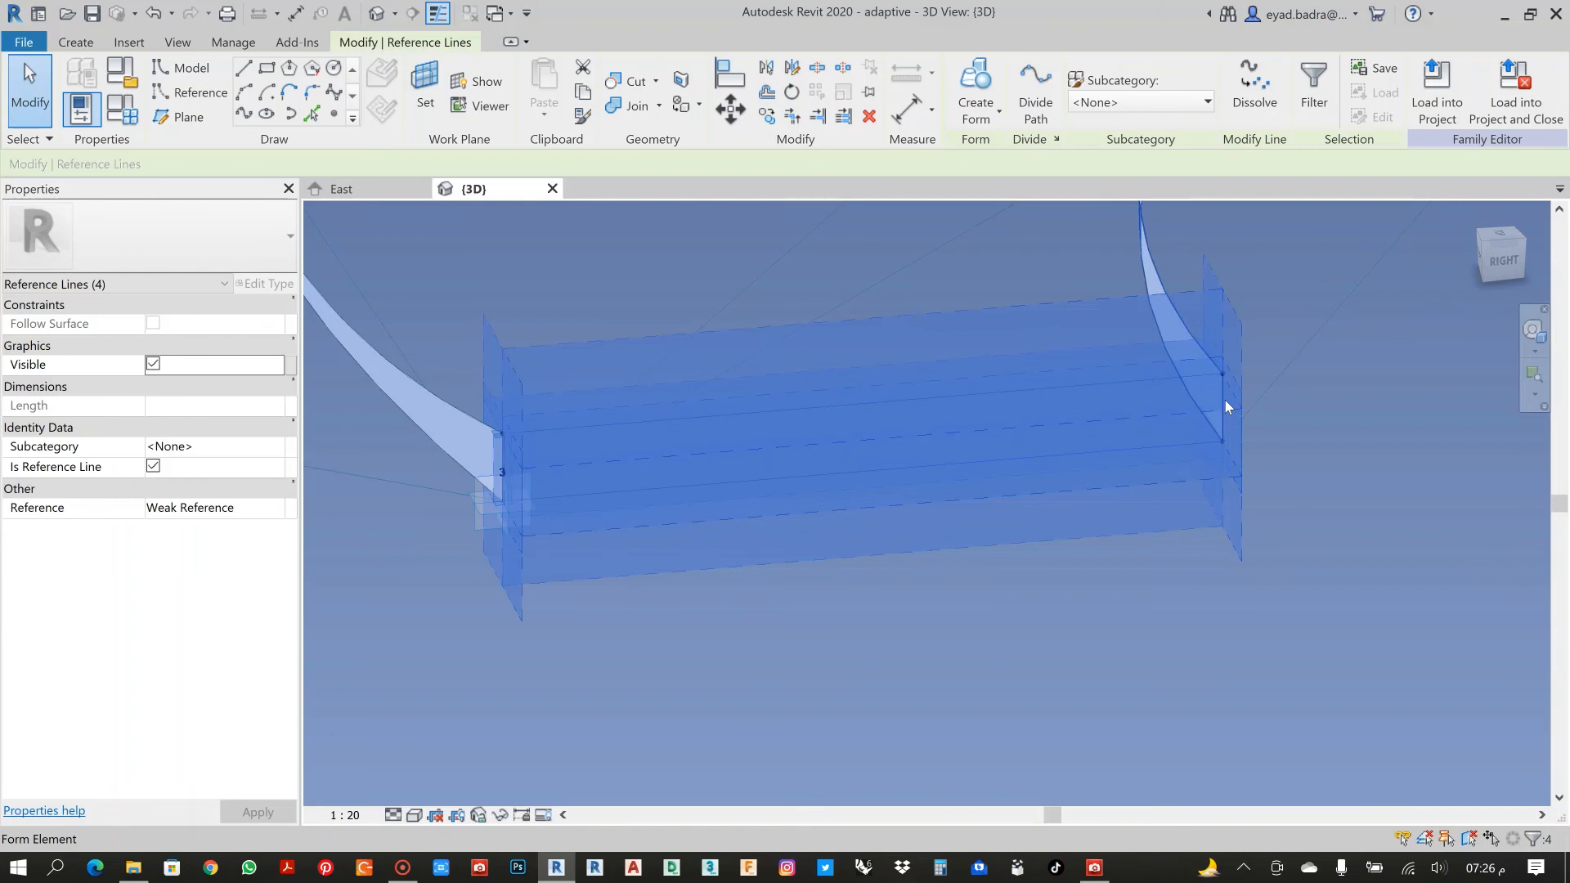
pyautogui.keyDown('ctrl'); pyautogui.click(1225, 399); pyautogui.keyUp('ctrl')
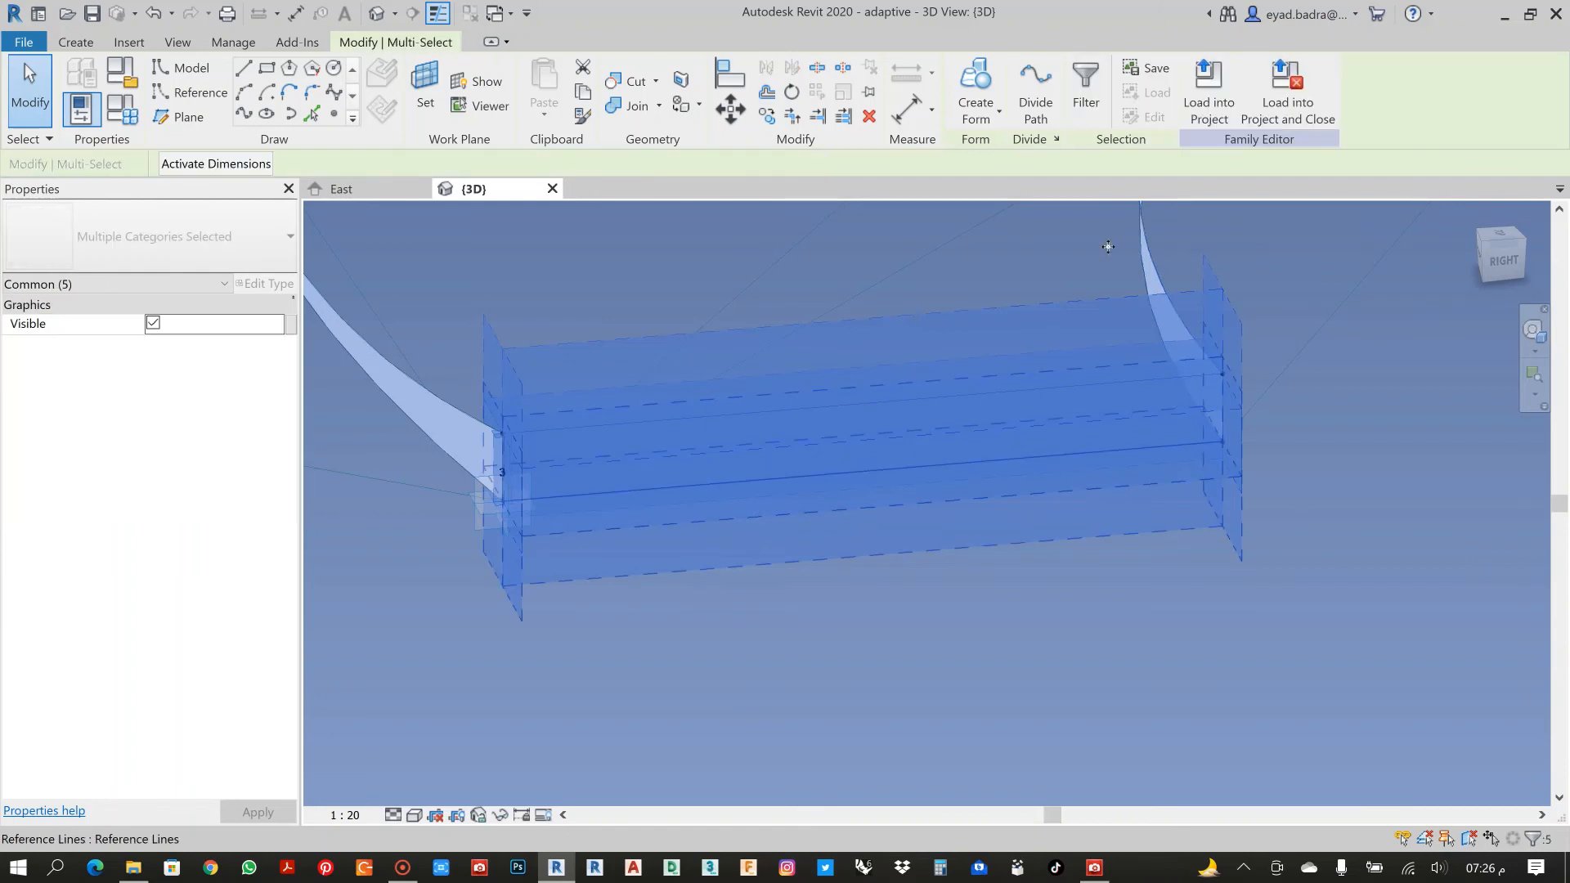
pyautogui.click(973, 121)
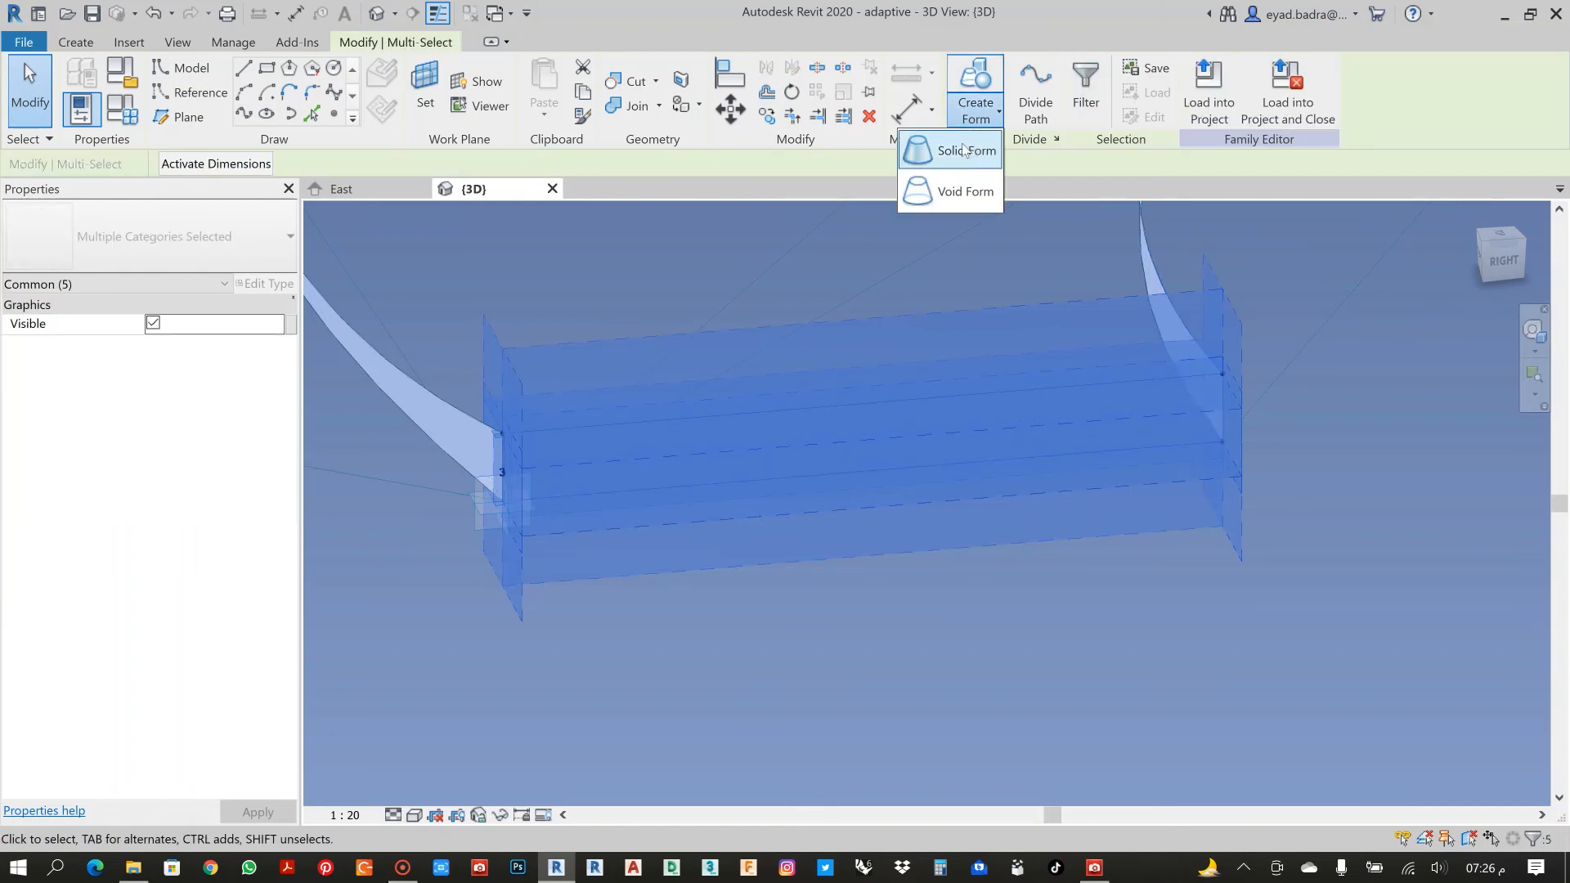
pyautogui.click(966, 150)
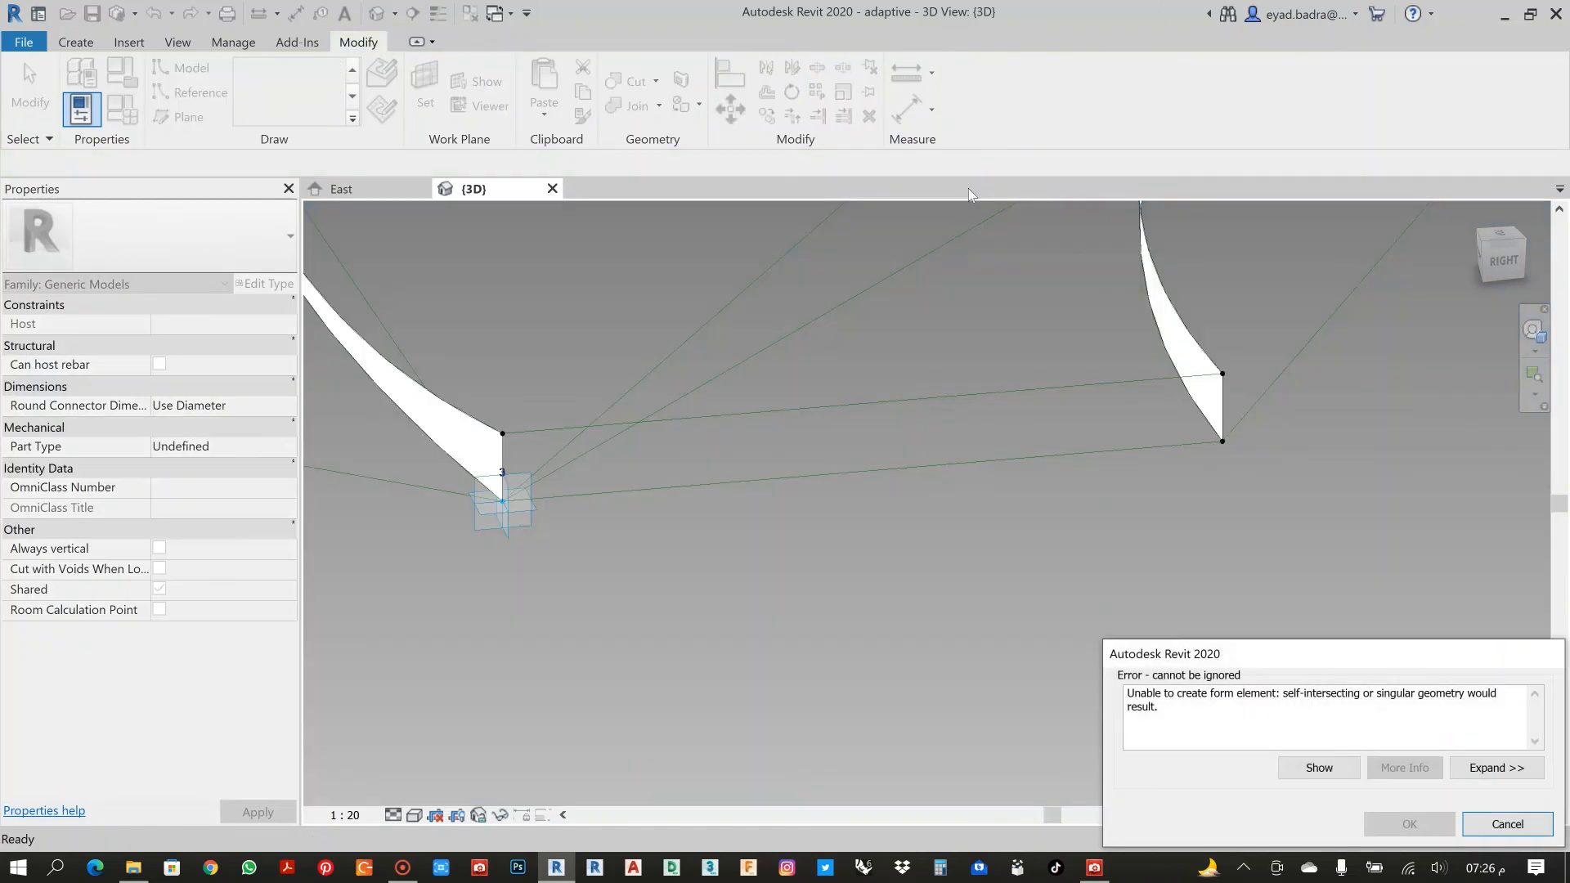
pyautogui.click(1498, 816)
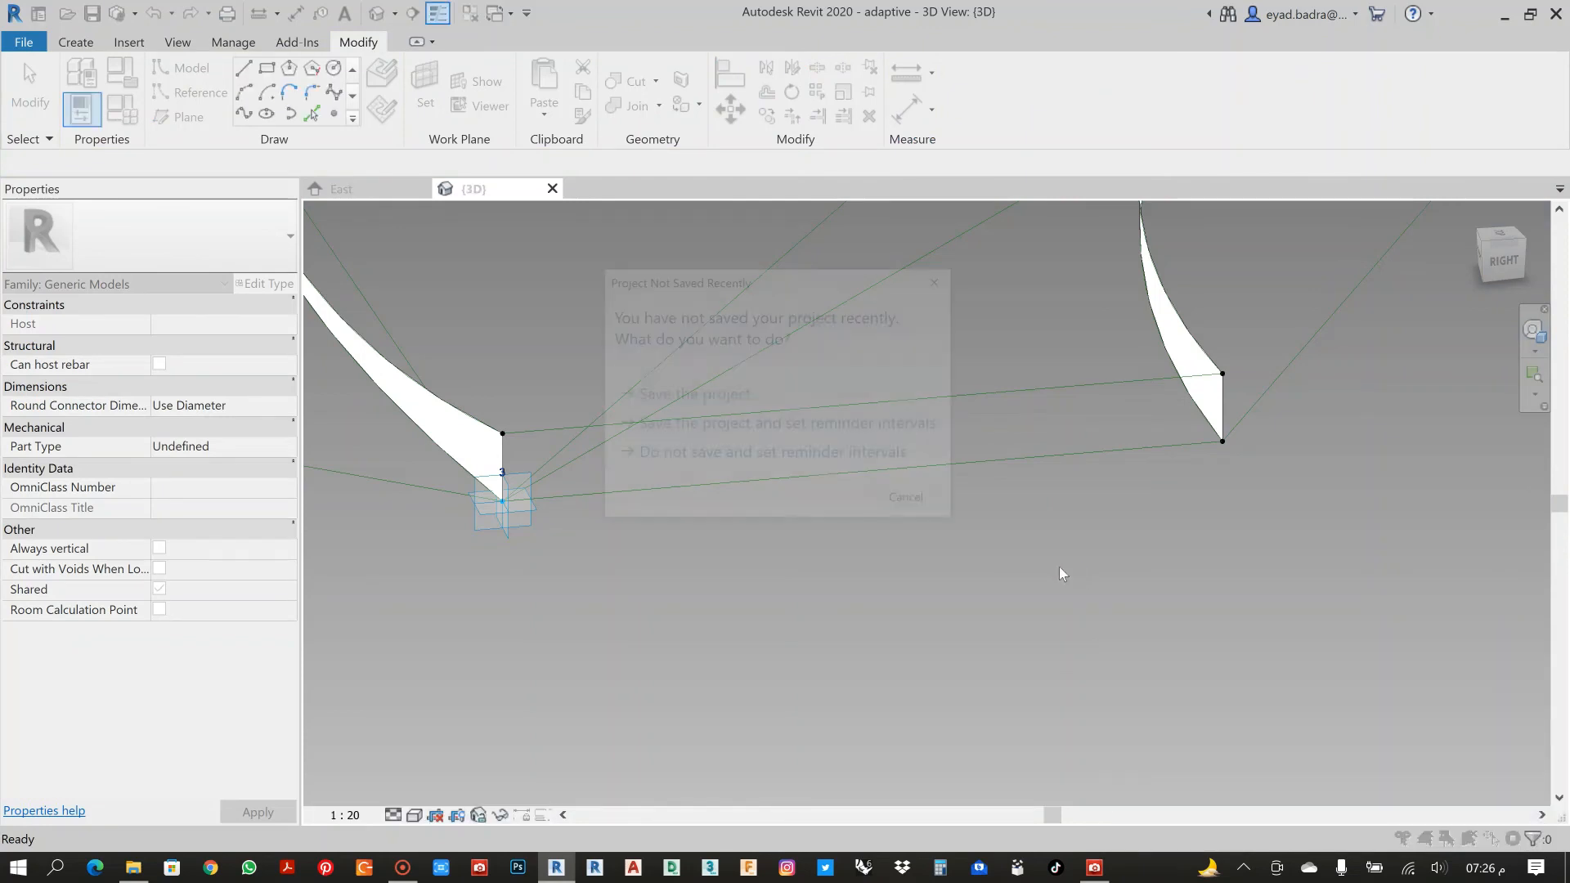
# Save the project and connect the rear surface's two end points near adaptive point 3 with a spline through points, set as a reference line.
pyautogui.click(782, 403)
pyautogui.keyDown('shift'); pyautogui.moveTo(993, 522); pyautogui.dragTo(616, 453, button='middle'); pyautogui.keyUp('shift')
pyautogui.scroll(2, 616, 452)
pyautogui.moveTo(730, 499); pyautogui.dragTo(1213, 590, button='middle')
pyautogui.scroll(3, 759, 449)
pyautogui.moveTo(867, 494); pyautogui.dragTo(1092, 487, button='middle')
pyautogui.scroll(1, 982, 491)
pyautogui.scroll(1, 924, 443)
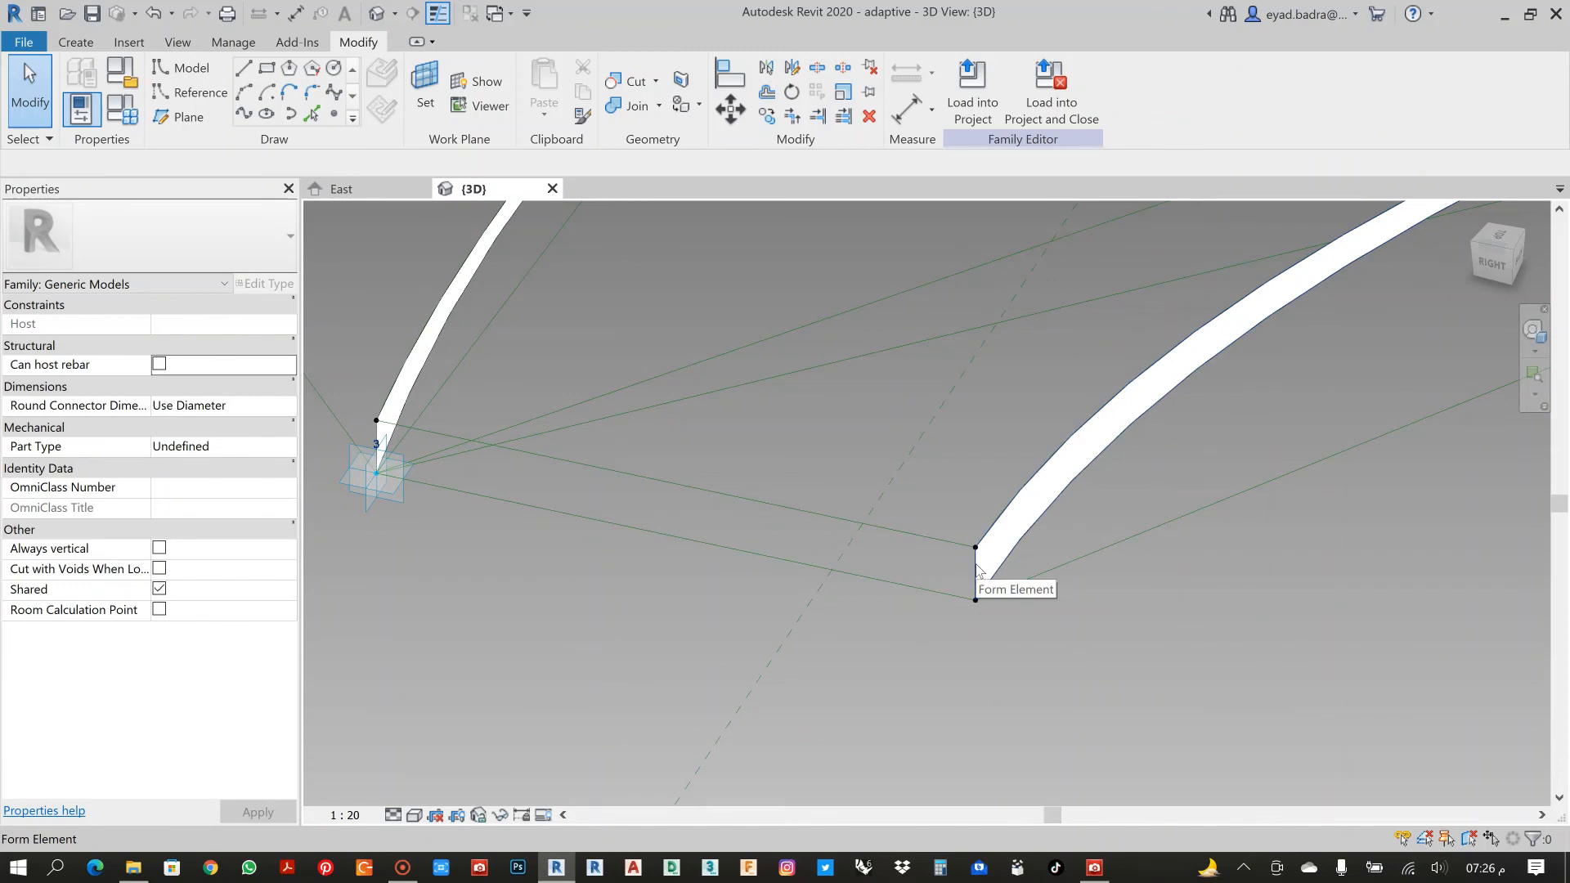
pyautogui.press('Tab')
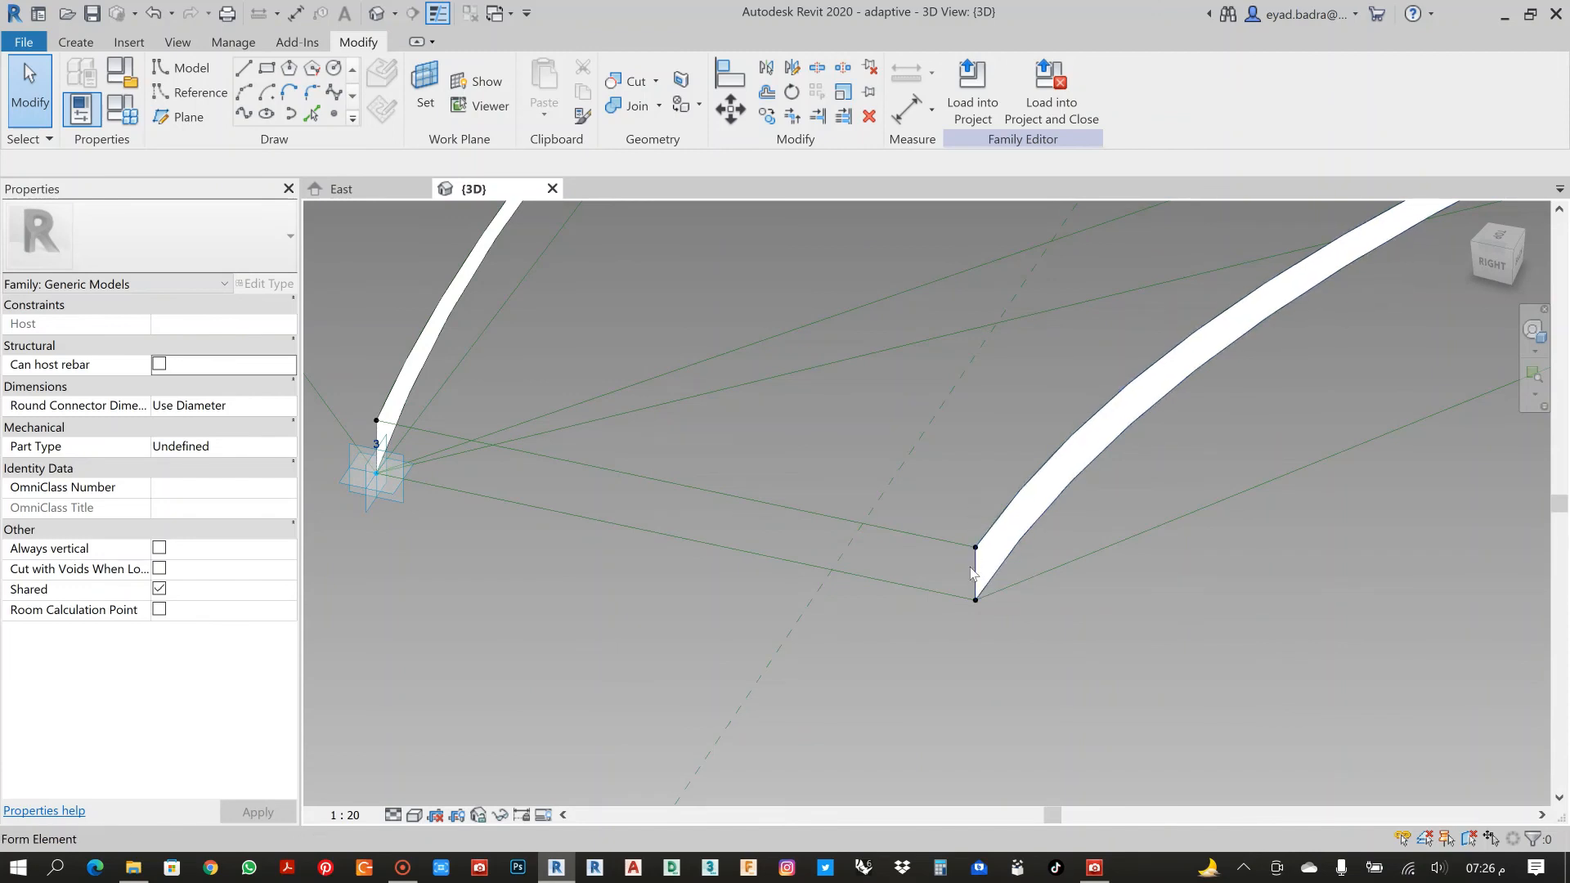
pyautogui.click(973, 572)
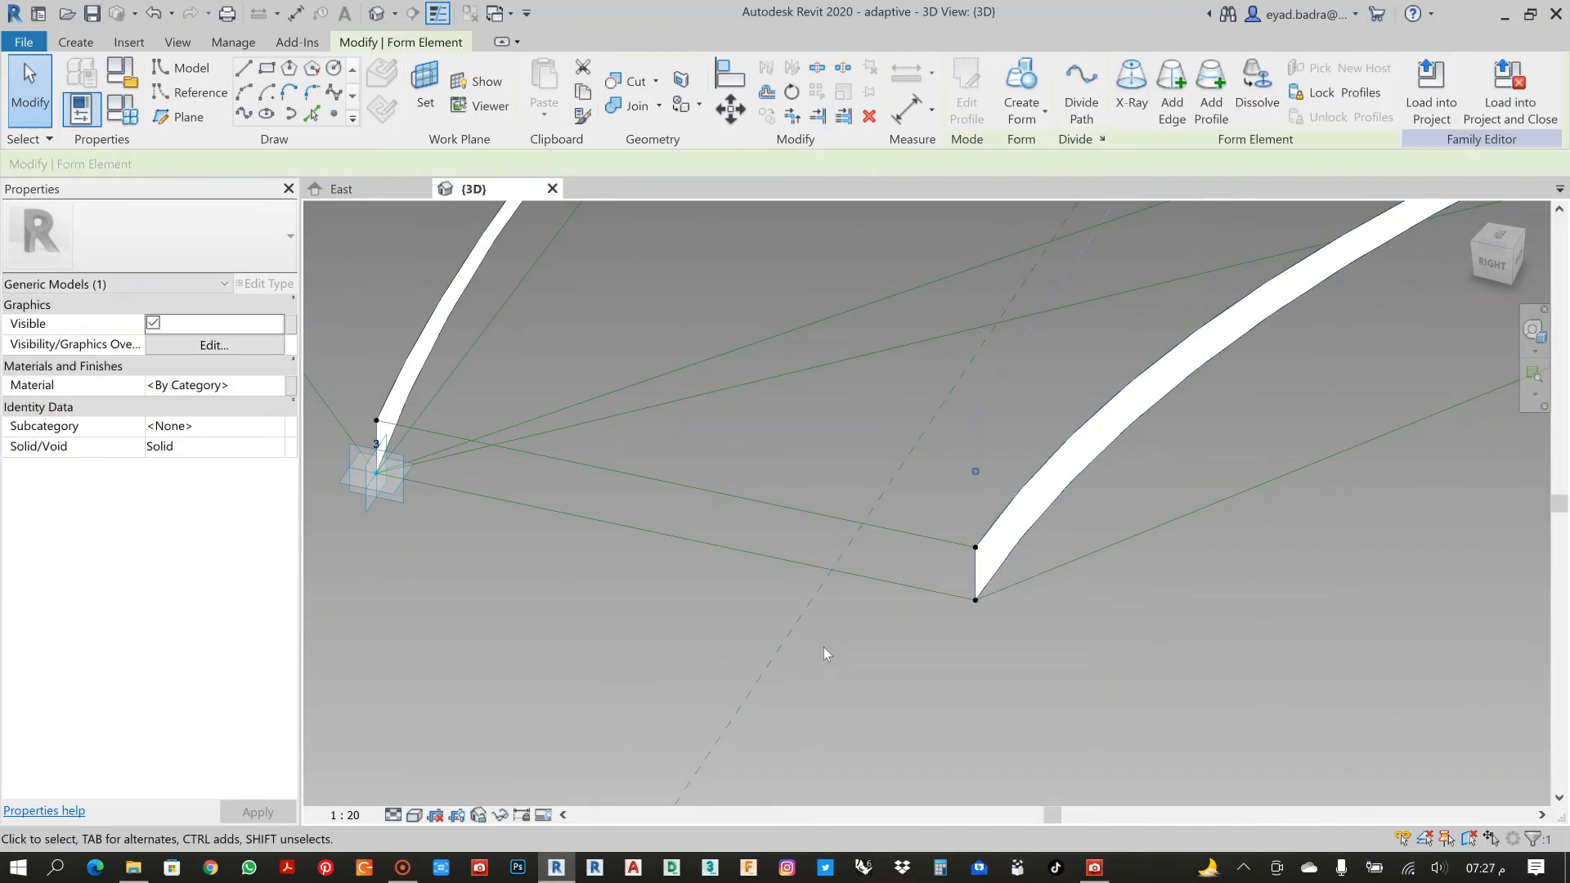
pyautogui.moveTo(946, 496); pyautogui.dragTo(995, 640)
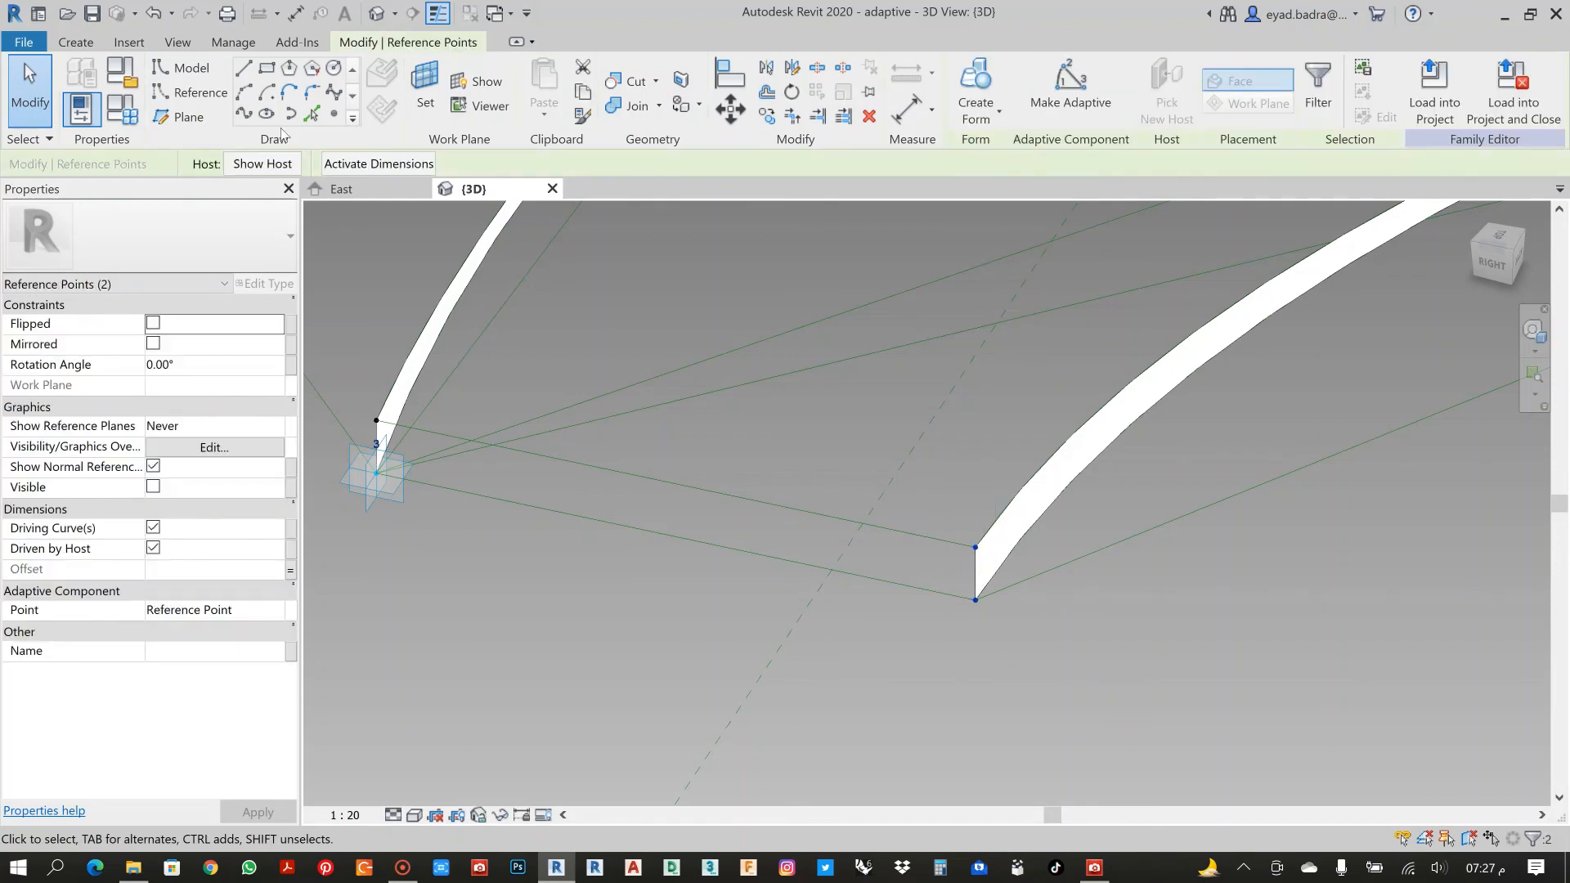
pyautogui.click(253, 119)
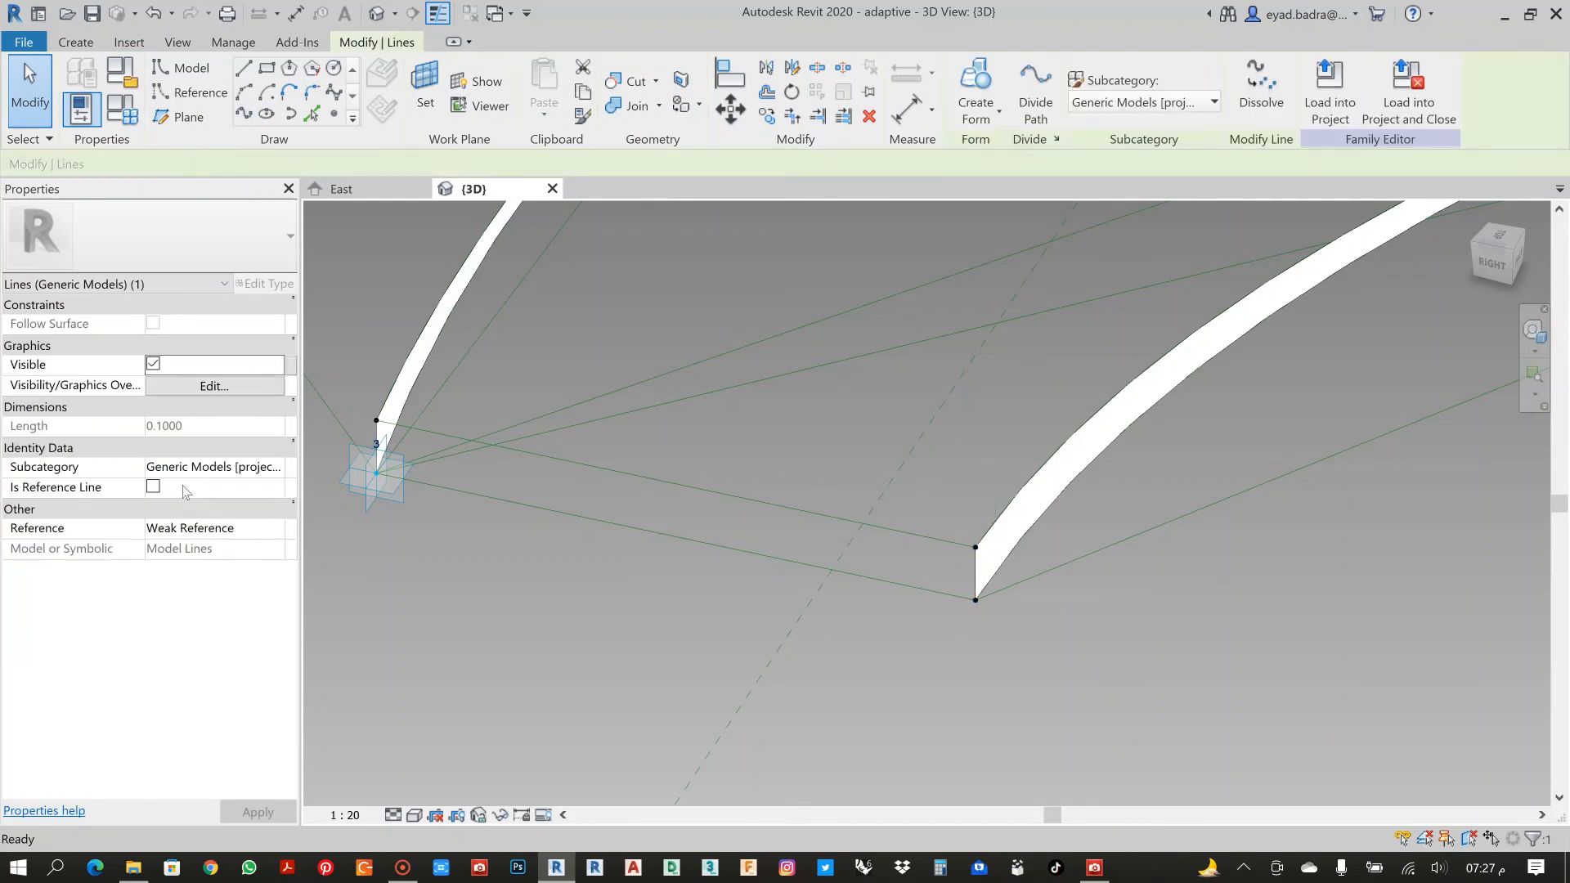
pyautogui.click(153, 486)
pyautogui.click(957, 552)
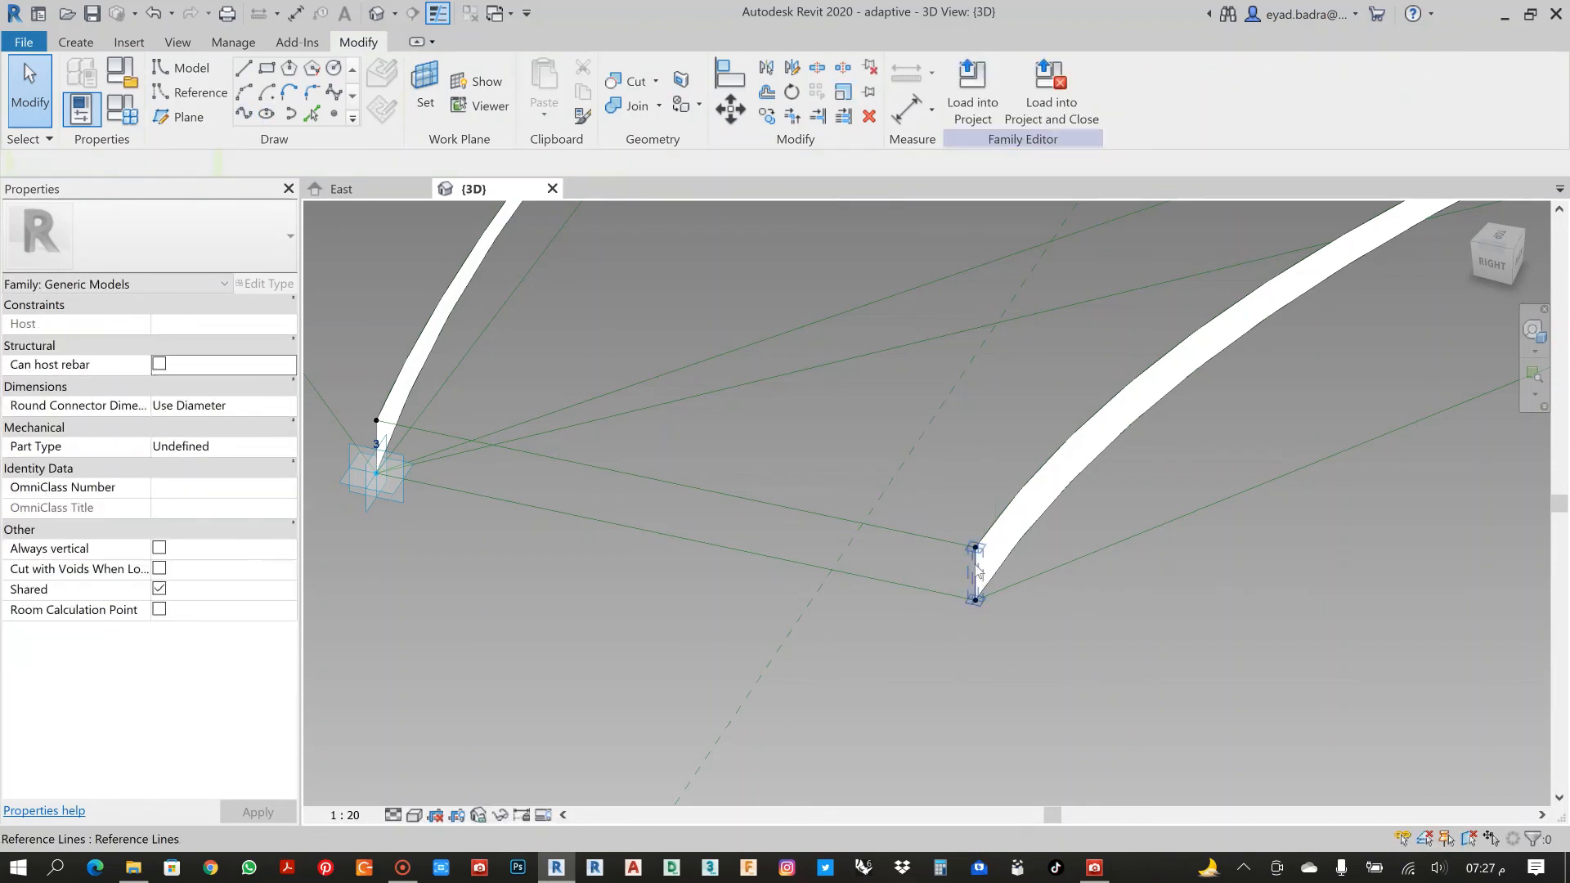
# Create a flat solid form from the four reference lines that close the gap between front and rear surfaces near adaptive point 3.
pyautogui.click(967, 564)
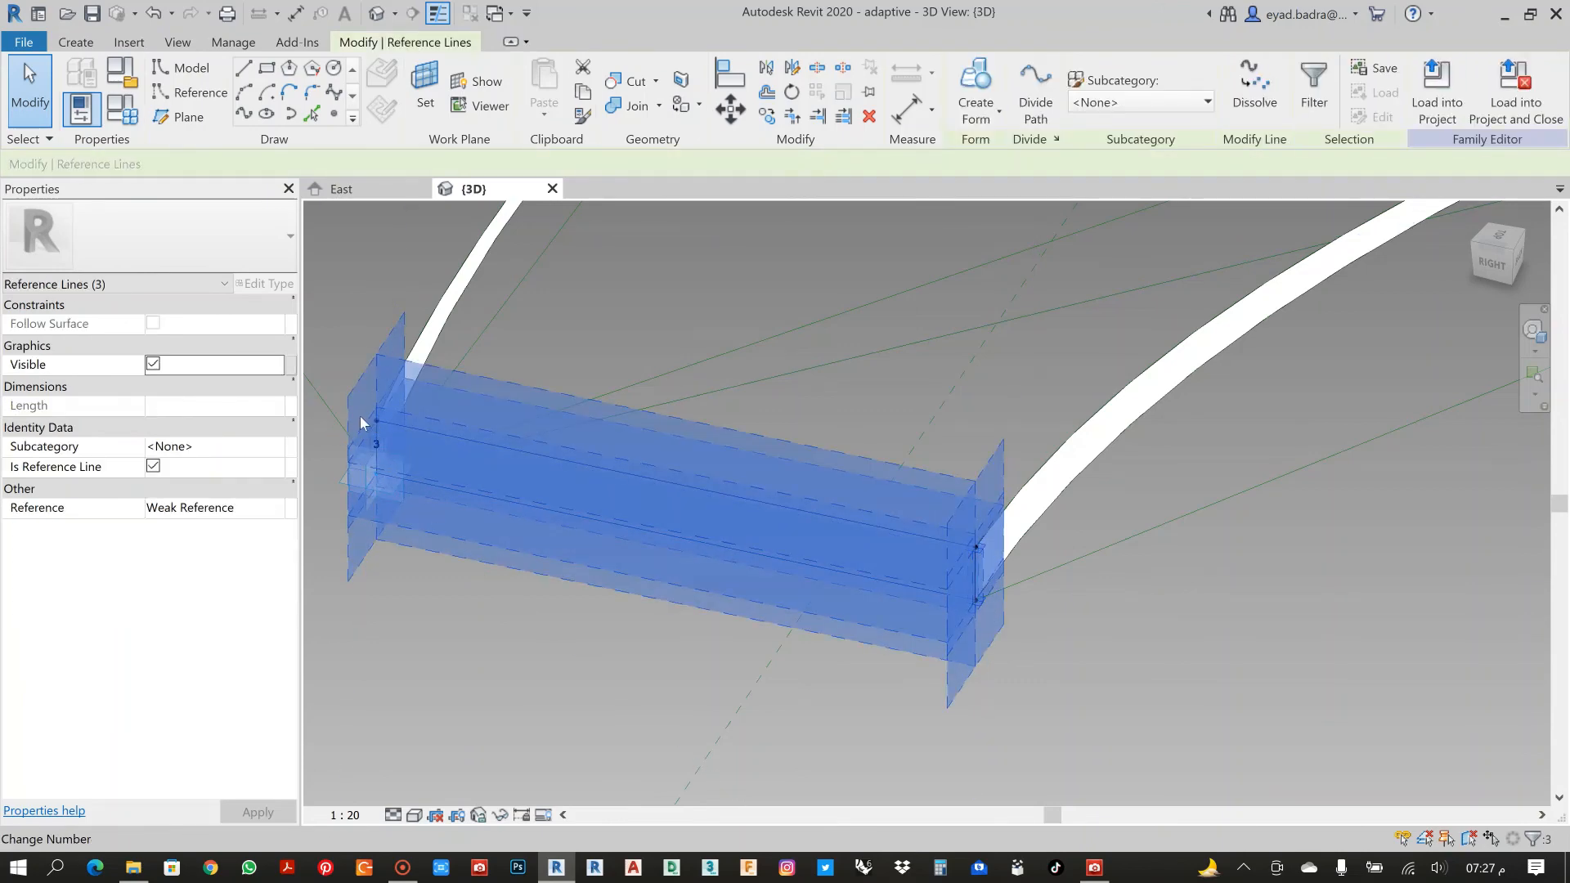
pyautogui.scroll(5, 361, 422)
pyautogui.keyDown('ctrl'); pyautogui.click(527, 432); pyautogui.keyUp('ctrl')
pyautogui.scroll(-6, 446, 427)
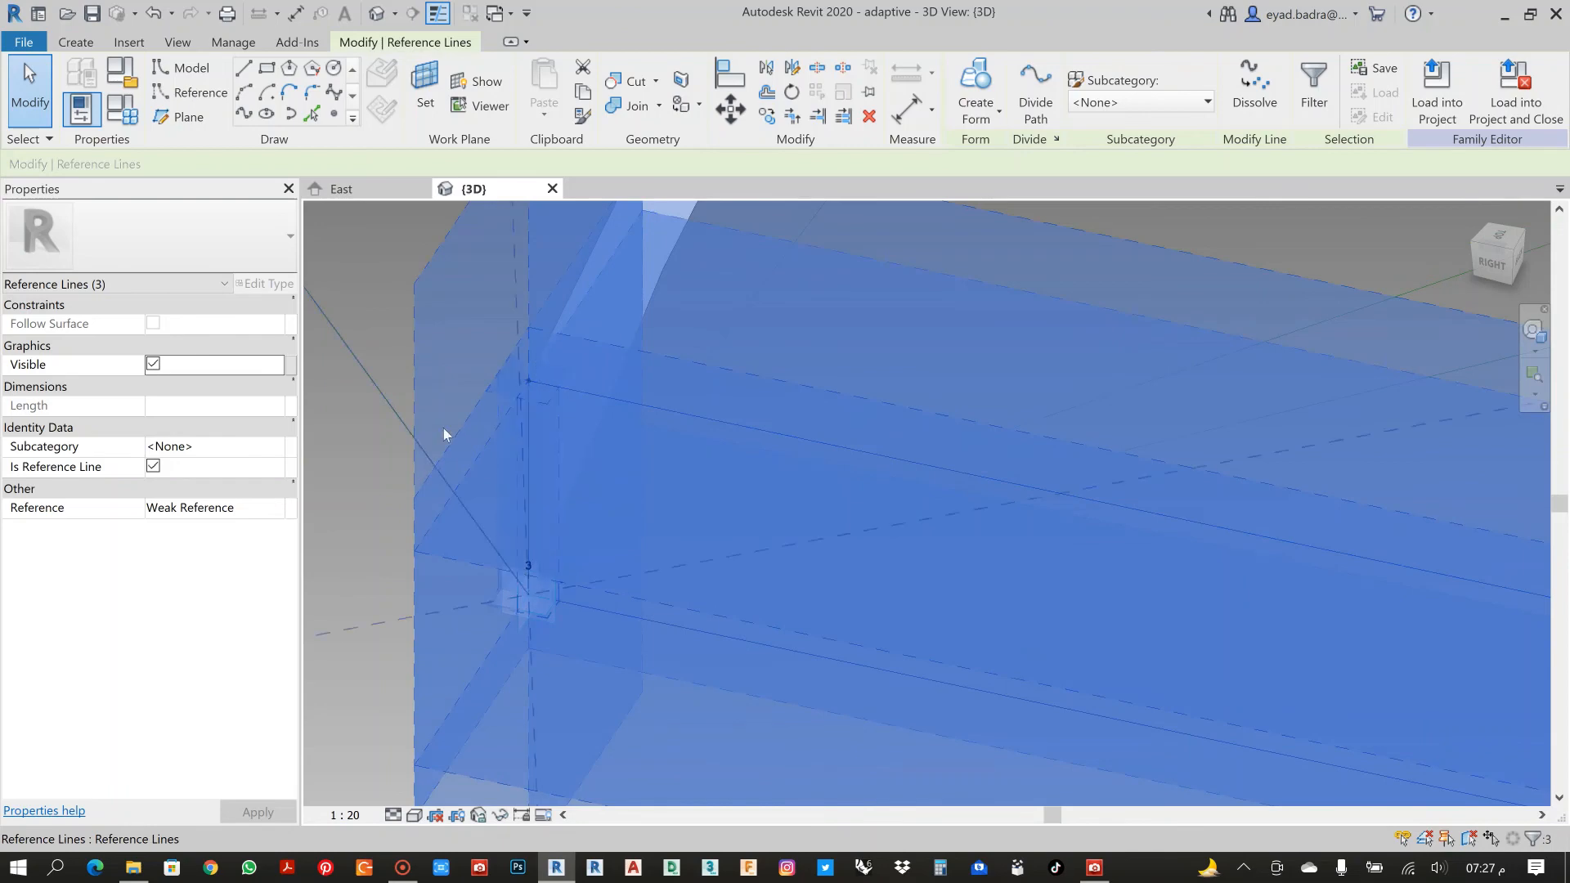
pyautogui.click(974, 123)
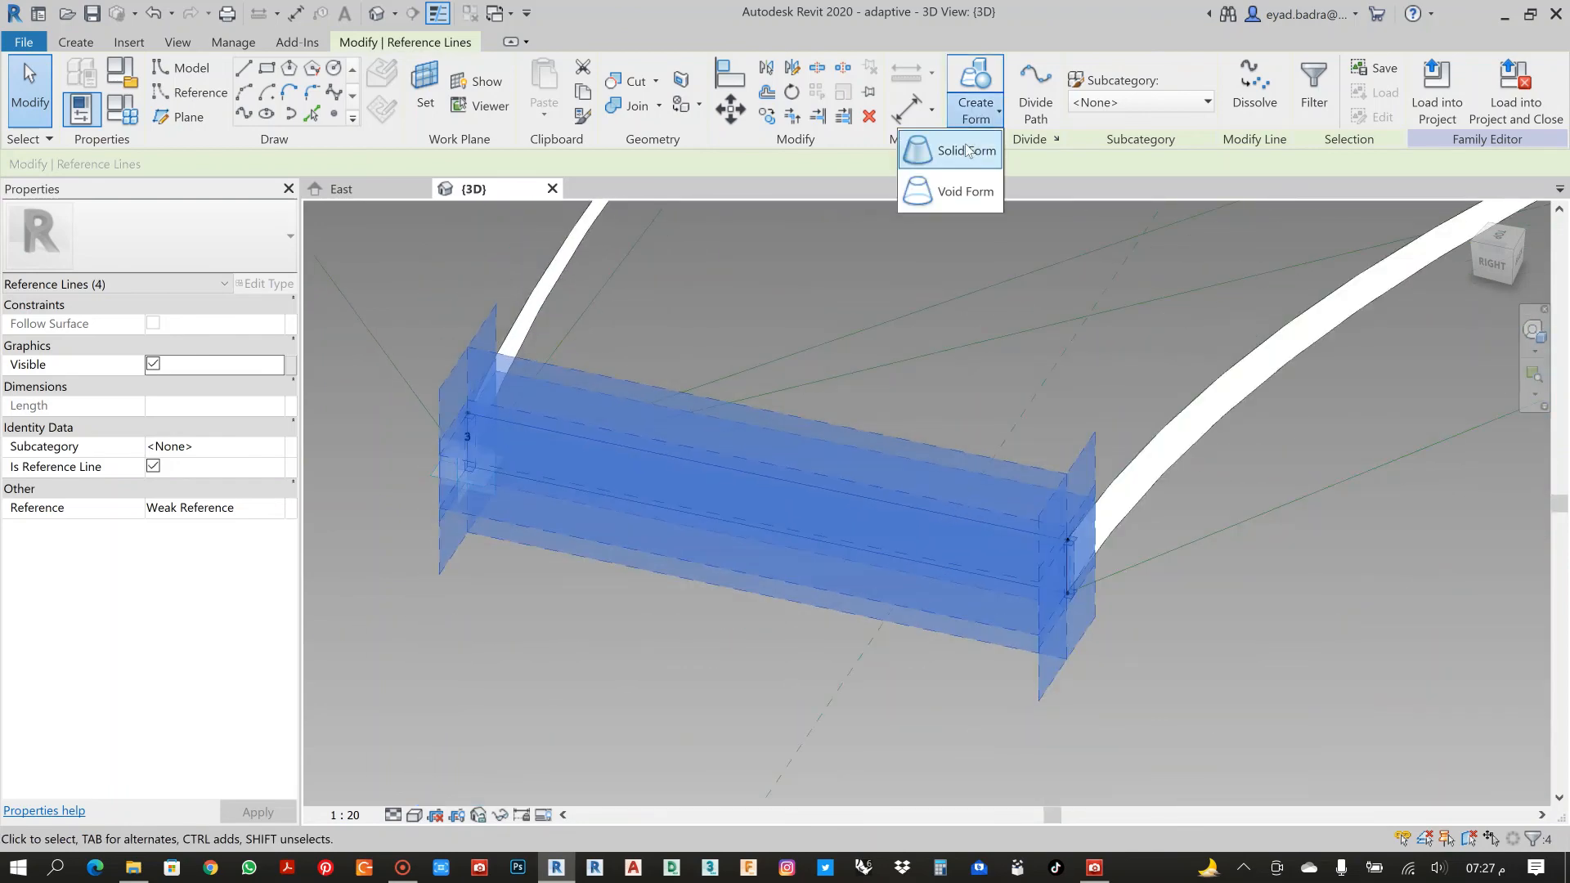
pyautogui.click(968, 149)
pyautogui.click(537, 606)
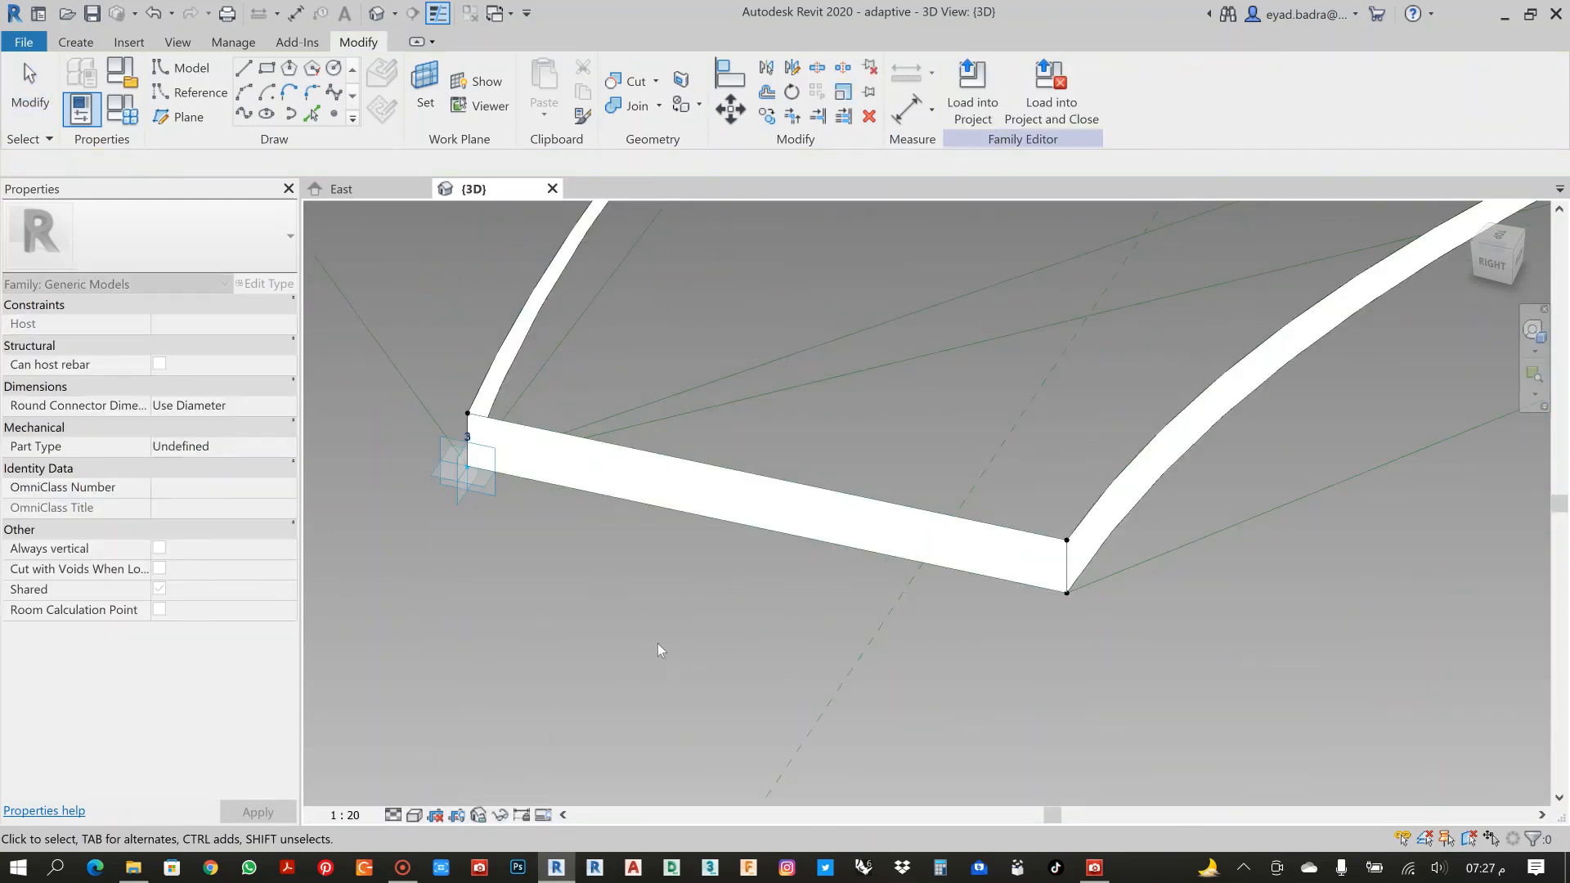
# Connect the rear surface's two end points near adaptive point 1 with a spline through points, set as a reference line.
pyautogui.scroll(-6, 660, 637)
pyautogui.scroll(1, 660, 637)
pyautogui.keyDown('shift'); pyautogui.moveTo(659, 637); pyautogui.dragTo(793, 595, button='middle'); pyautogui.keyUp('shift')
pyautogui.scroll(-7, 816, 569)
pyautogui.keyDown('shift'); pyautogui.moveTo(886, 540); pyautogui.dragTo(799, 624, button='middle'); pyautogui.keyUp('shift')
pyautogui.scroll(4, 796, 646)
pyautogui.scroll(6, 834, 533)
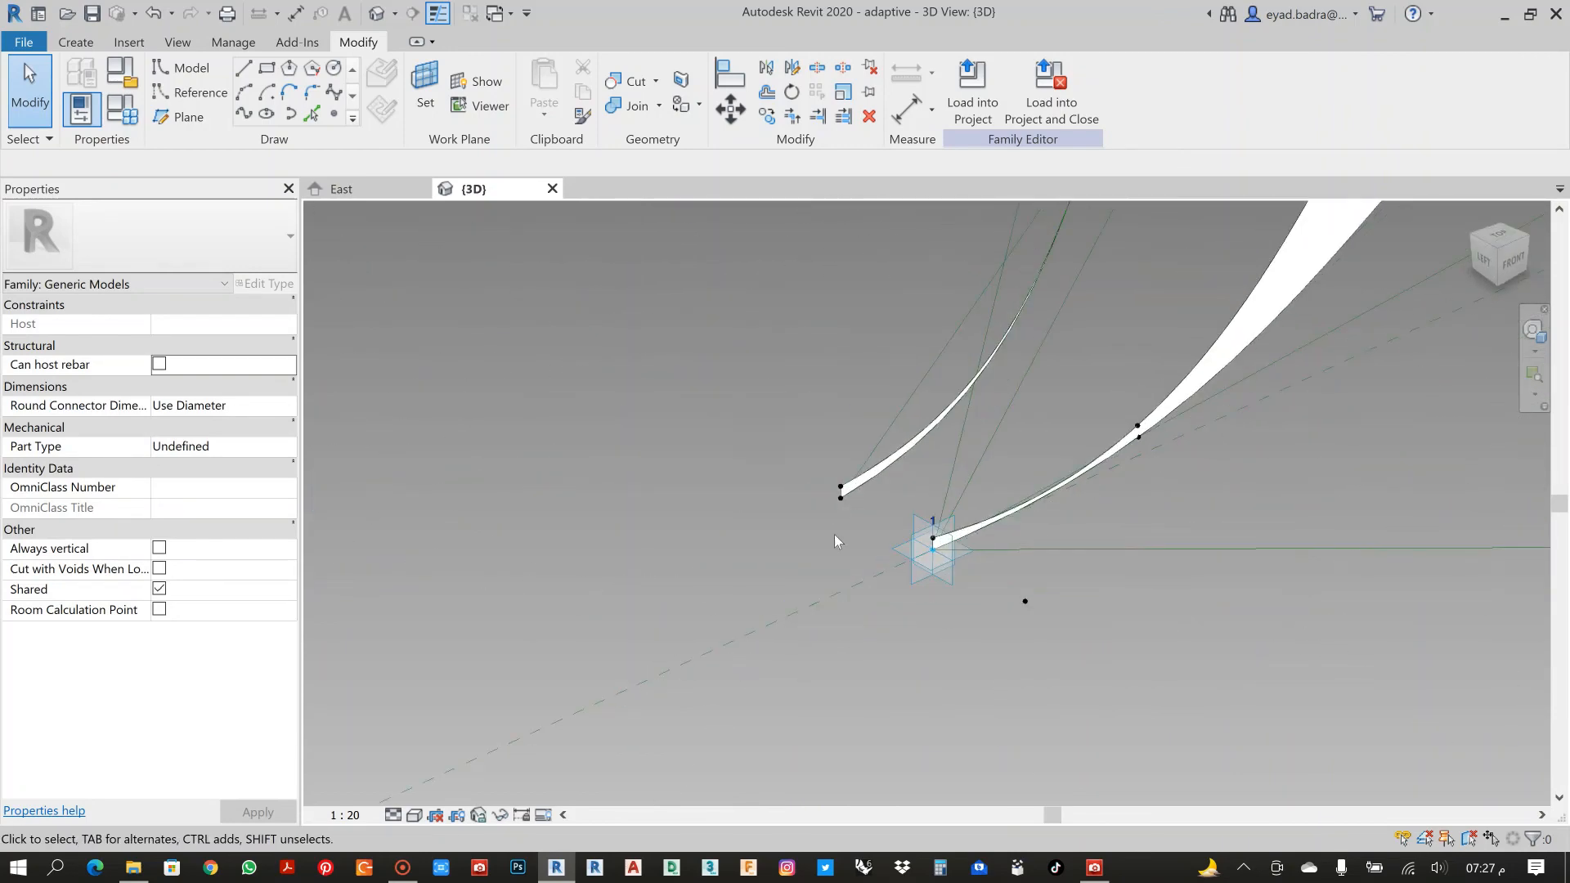
pyautogui.moveTo(769, 392); pyautogui.dragTo(815, 484)
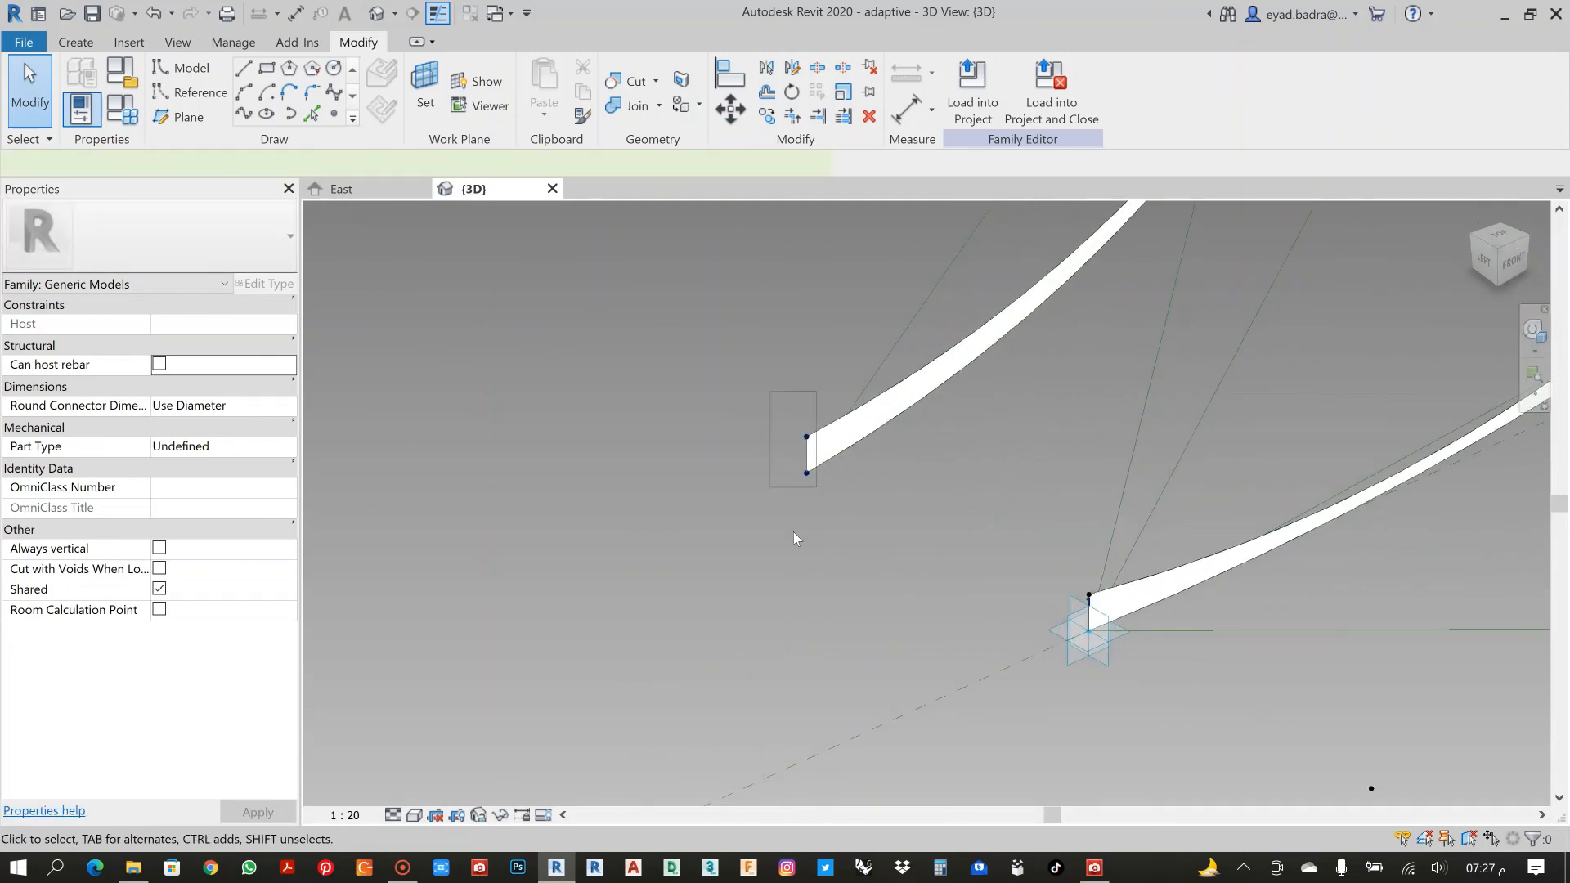
pyautogui.click(789, 373)
pyautogui.scroll(2, 794, 391)
pyautogui.moveTo(826, 401); pyautogui.dragTo(754, 507)
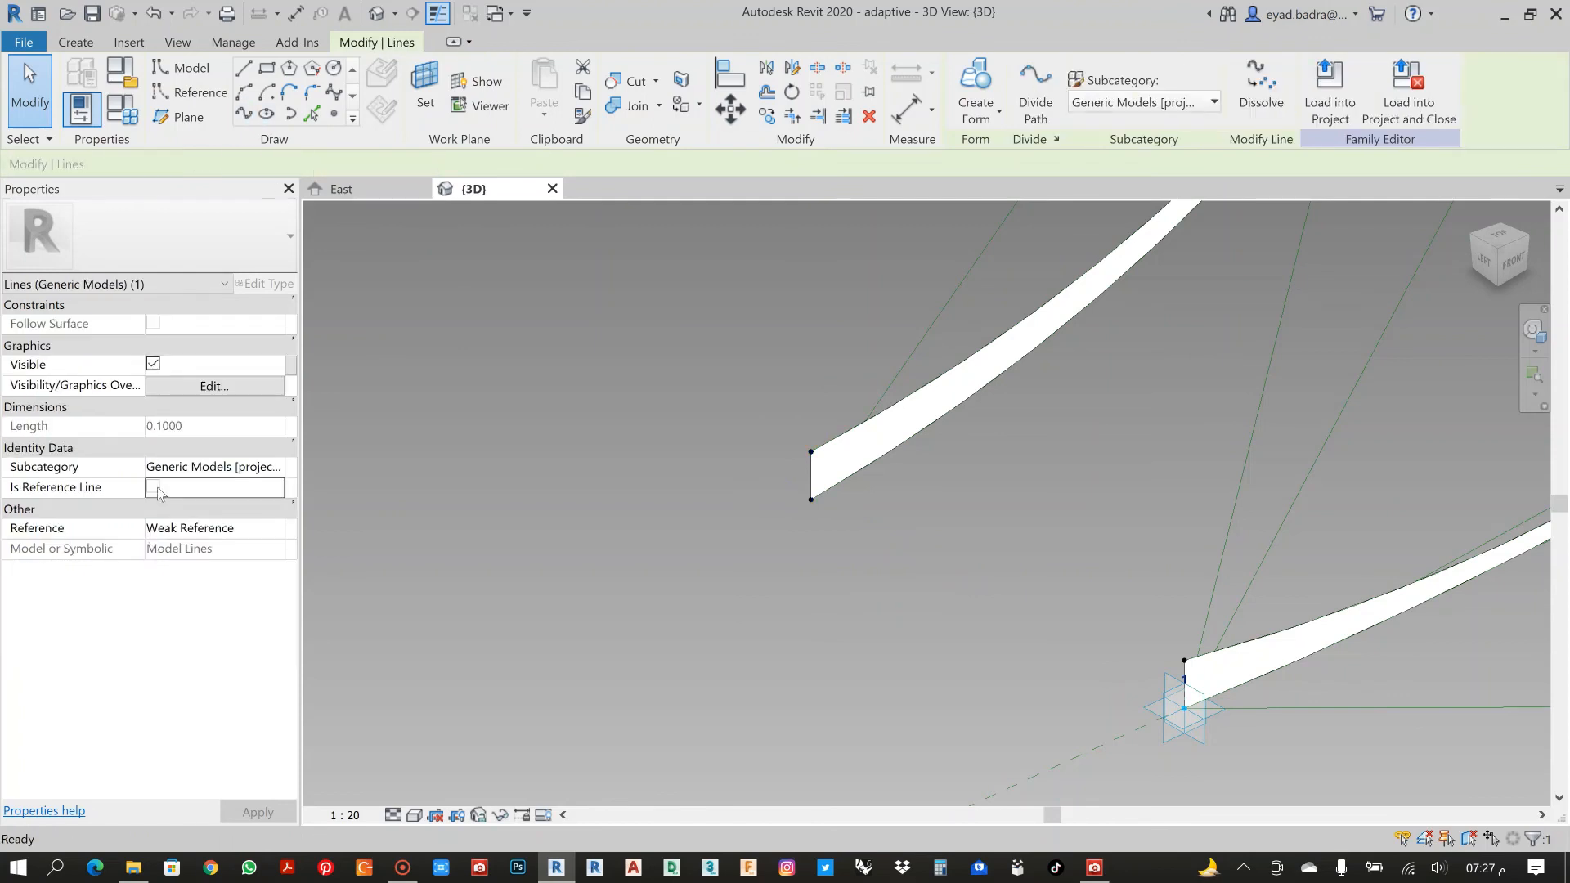
pyautogui.click(153, 488)
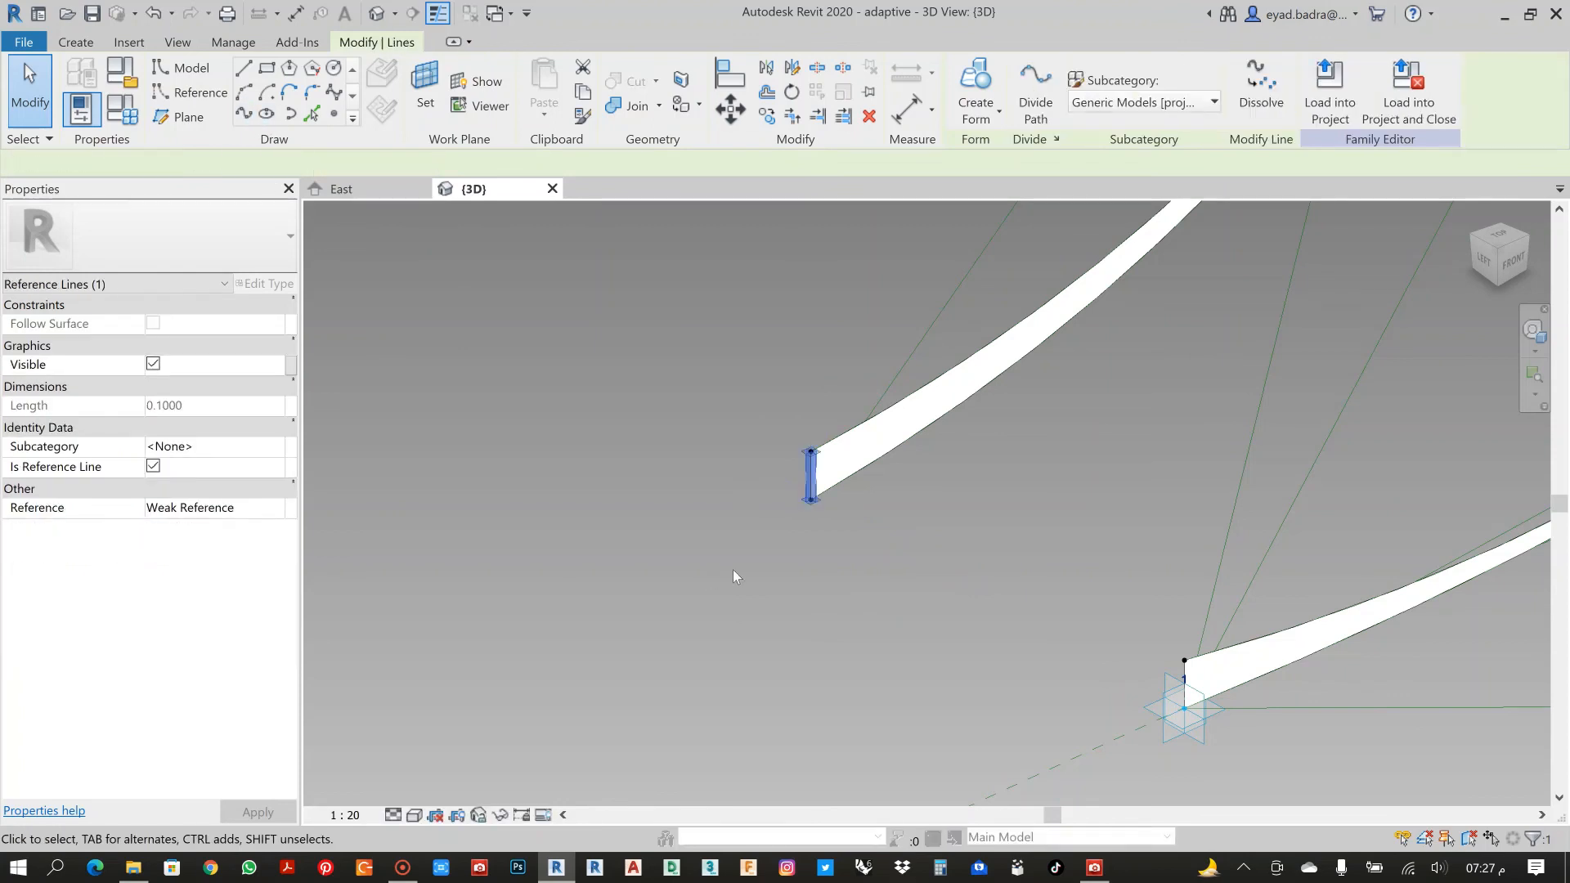
# Connect the upper end points of the front and rear surfaces near adaptive point 1 with a spline through points, set as a reference line.
pyautogui.moveTo(782, 397); pyautogui.dragTo(828, 468)
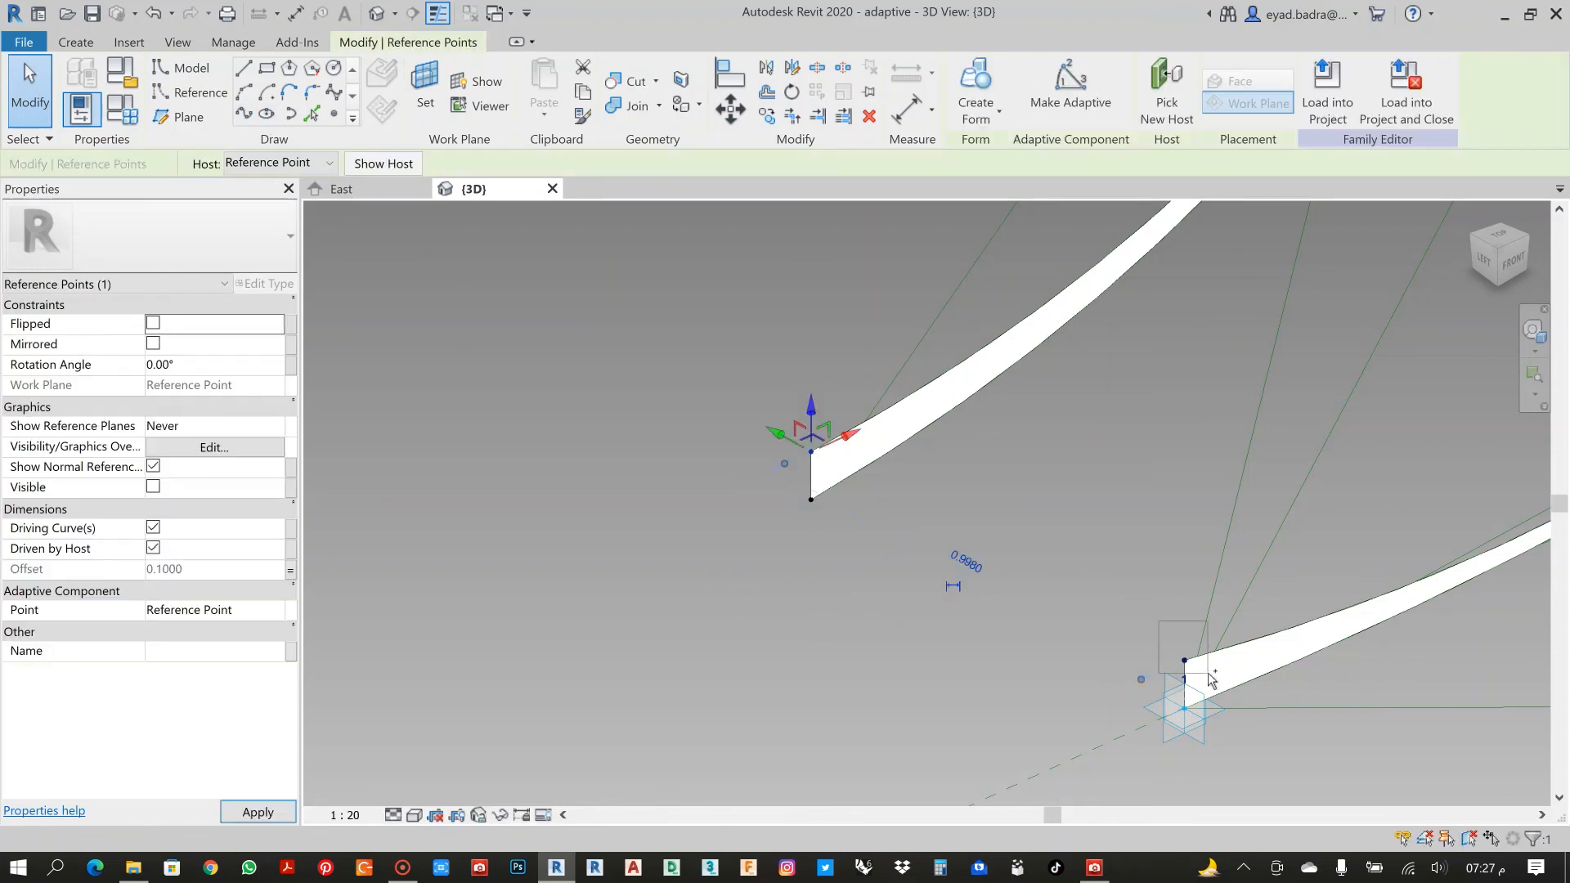
pyautogui.keyDown('ctrl'); pyautogui.click(1184, 660); pyautogui.keyUp('ctrl')
pyautogui.click(243, 114)
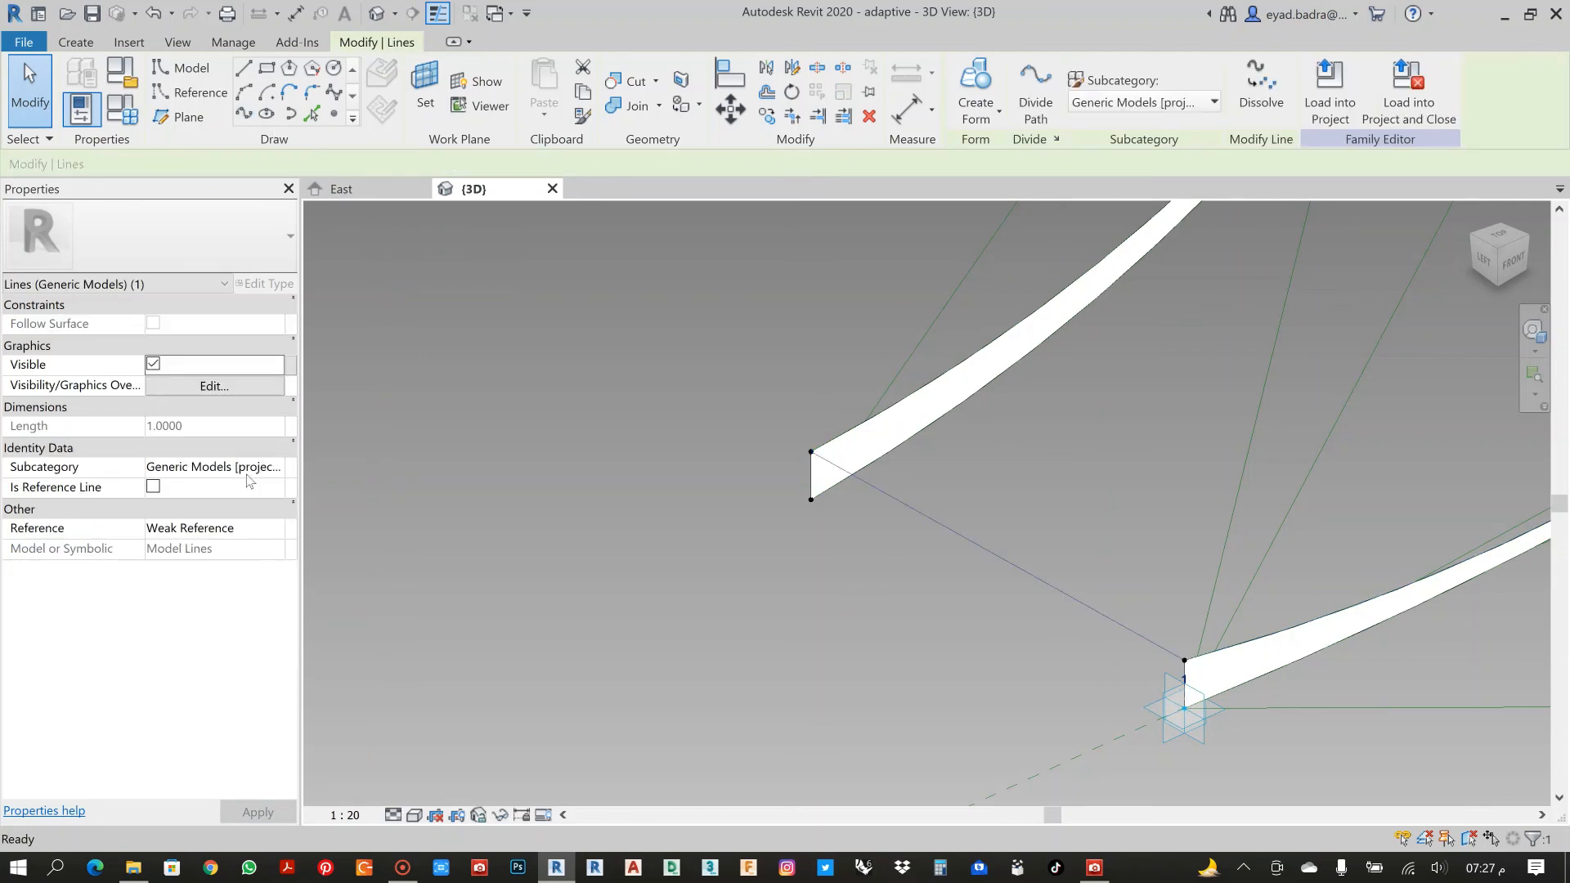
pyautogui.click(153, 488)
pyautogui.click(783, 507)
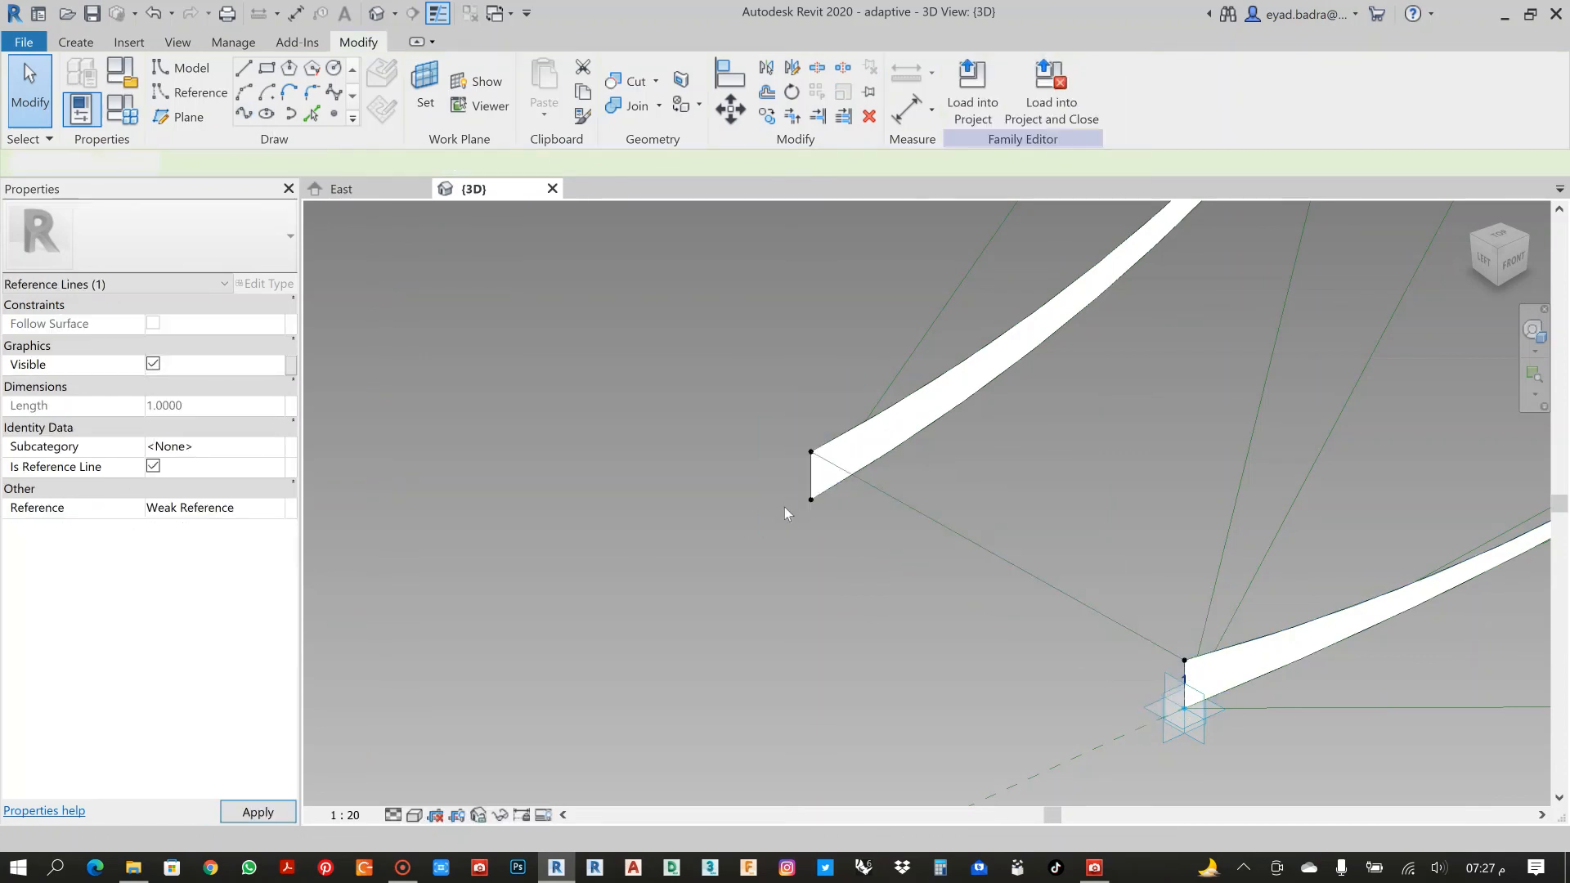
# Connect adaptive point 1 to the rear surface's lower end point with a spline through points, set as a reference line.
pyautogui.click(811, 500)
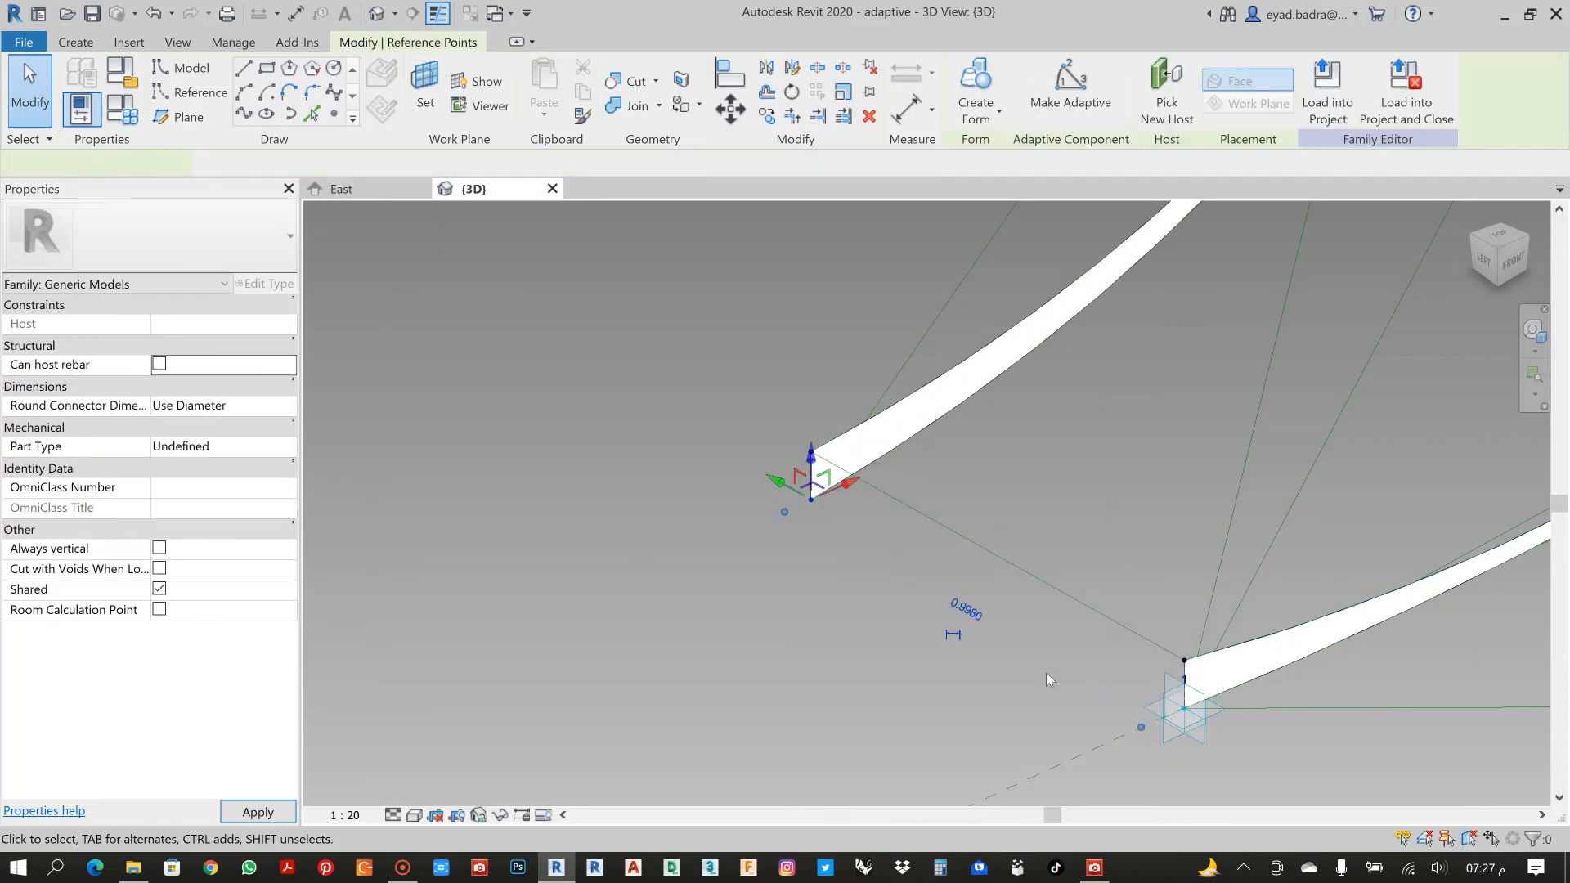
pyautogui.keyDown('ctrl'); pyautogui.click(1165, 686); pyautogui.keyUp('ctrl')
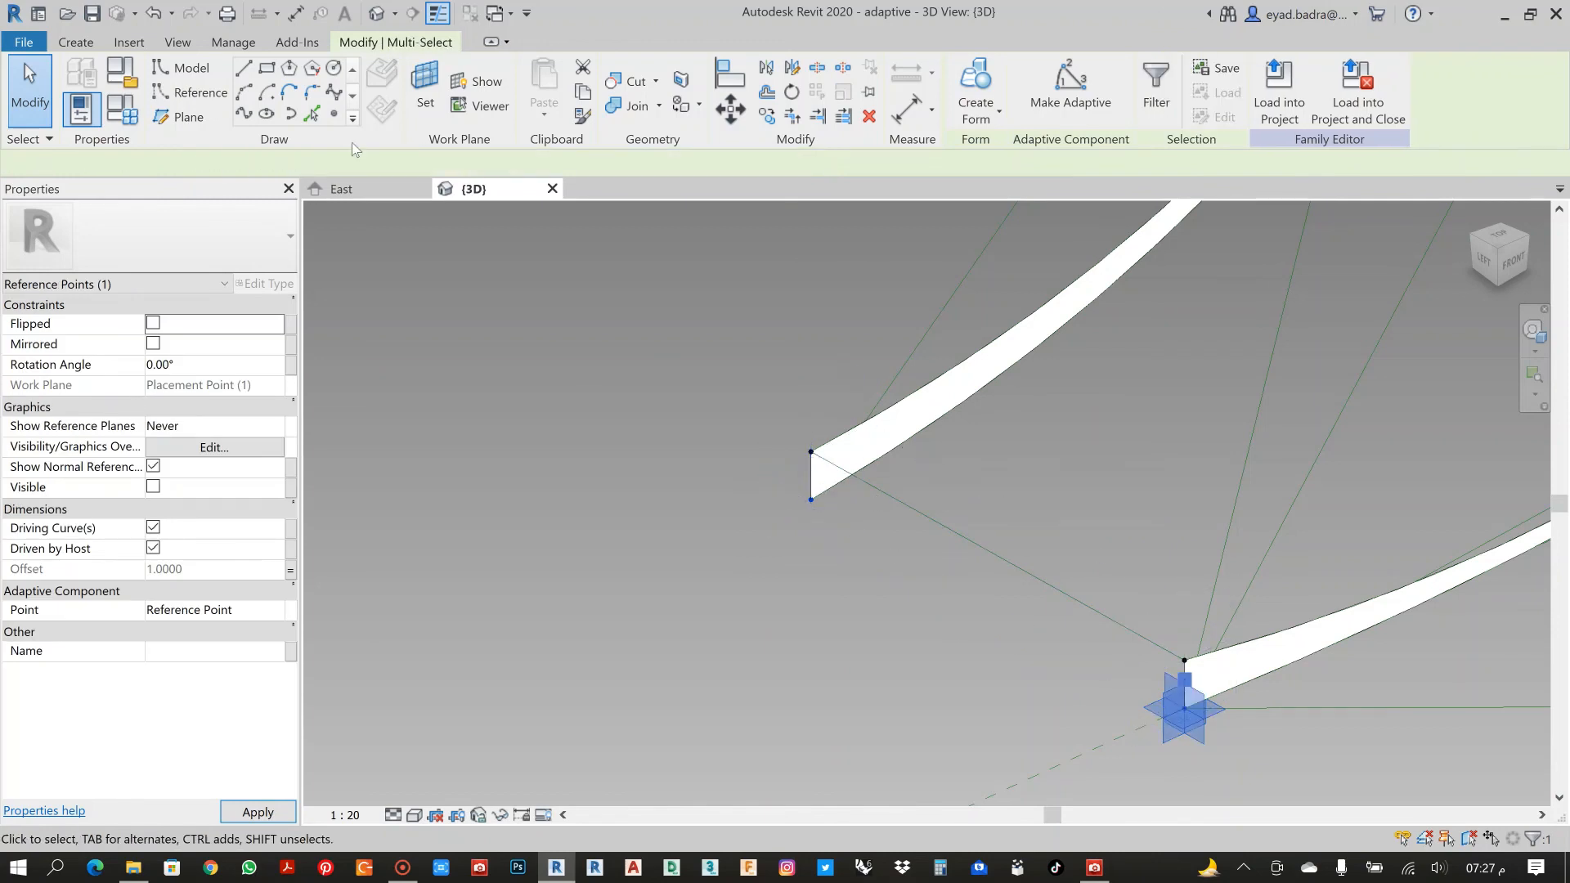
pyautogui.click(249, 115)
pyautogui.click(153, 487)
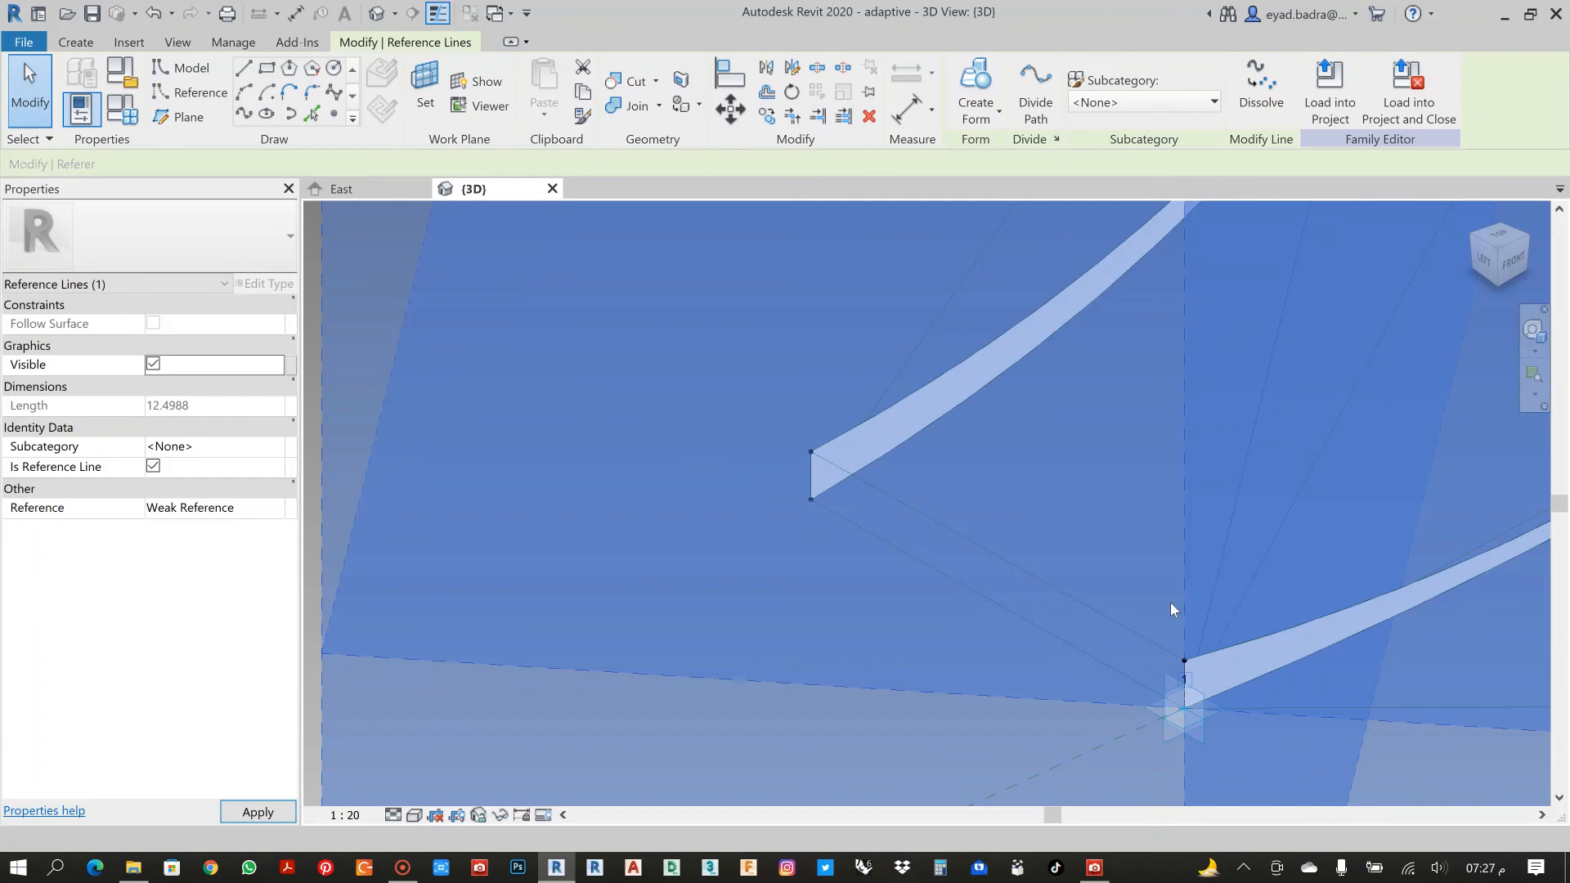
pyautogui.click(1165, 566)
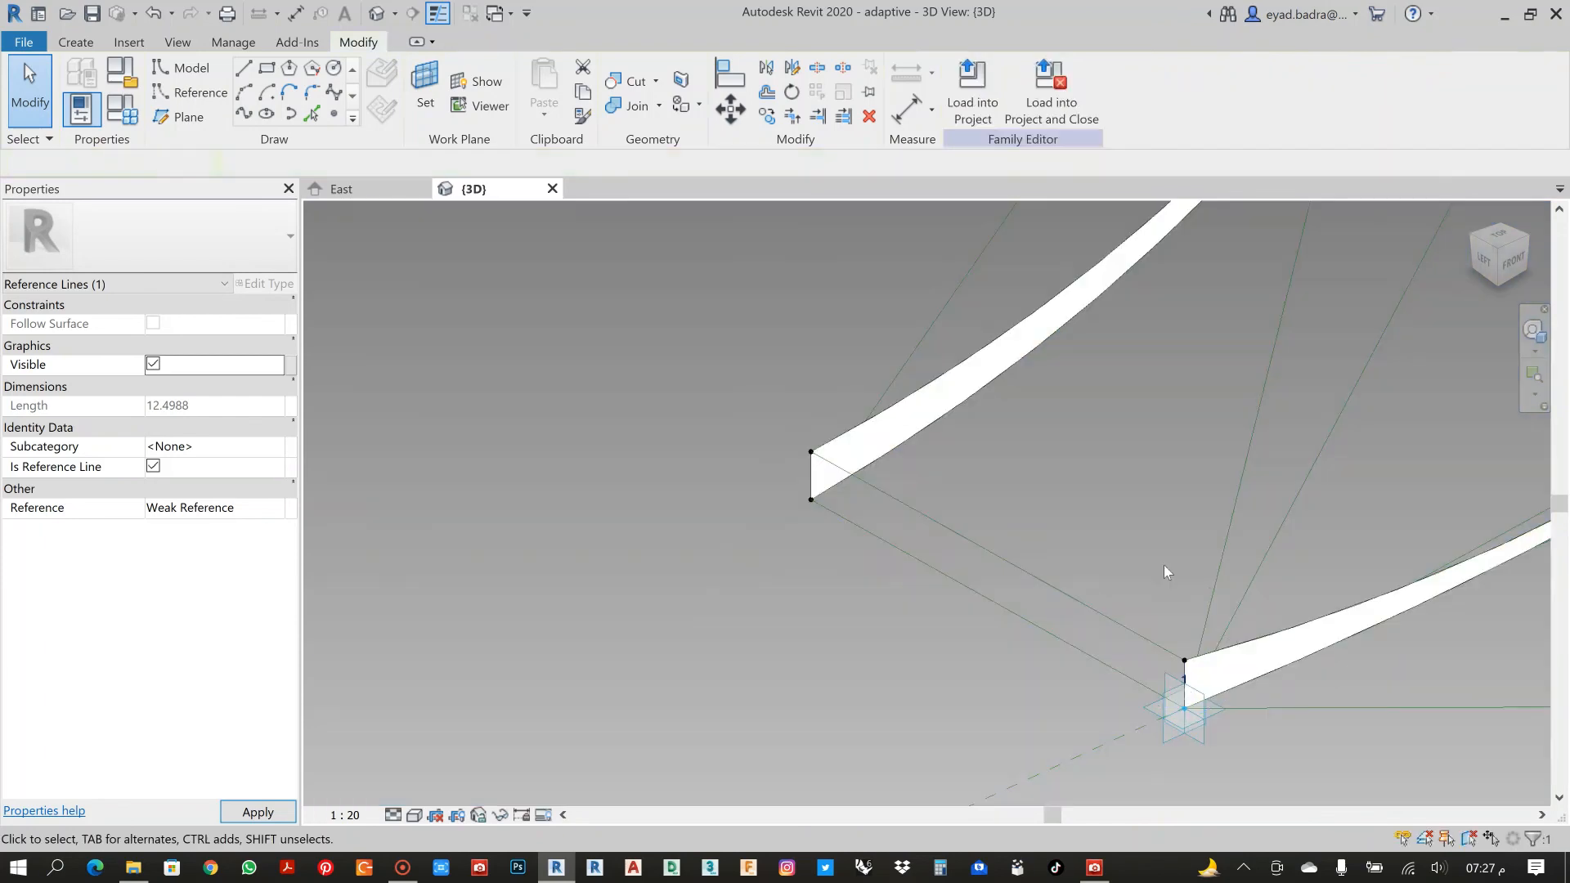
# Create an extruded solid form from the loop of reference lines between the front and rear surfaces near adaptive point 1.
pyautogui.scroll(1, 1195, 682)
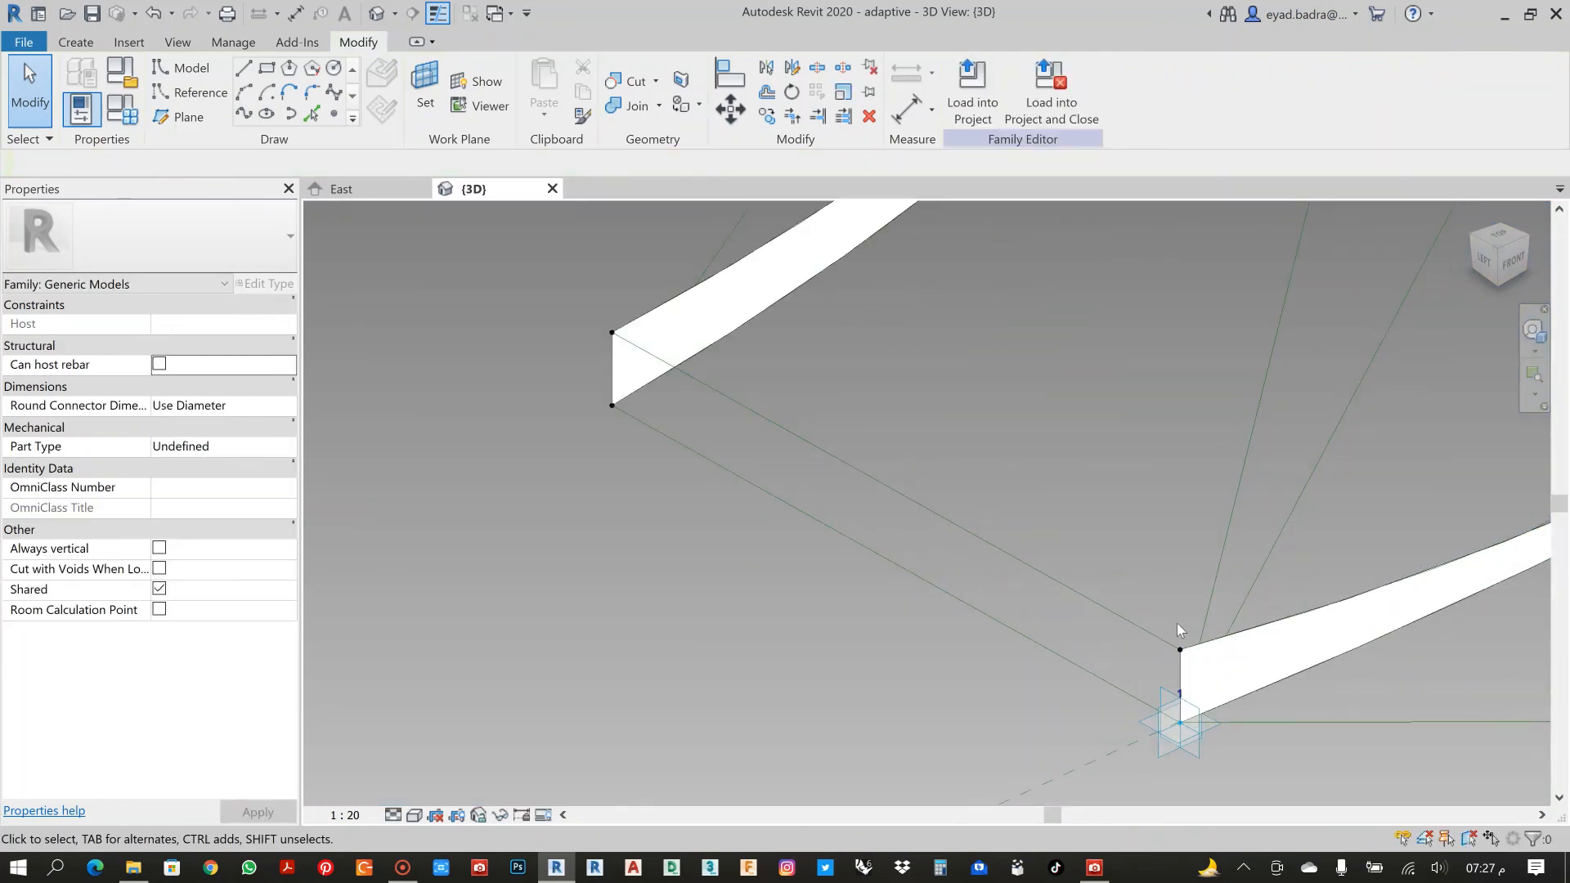
pyautogui.moveTo(1178, 630); pyautogui.dragTo(1025, 450, button='middle')
pyautogui.scroll(1, 1041, 487)
pyautogui.click(1022, 486)
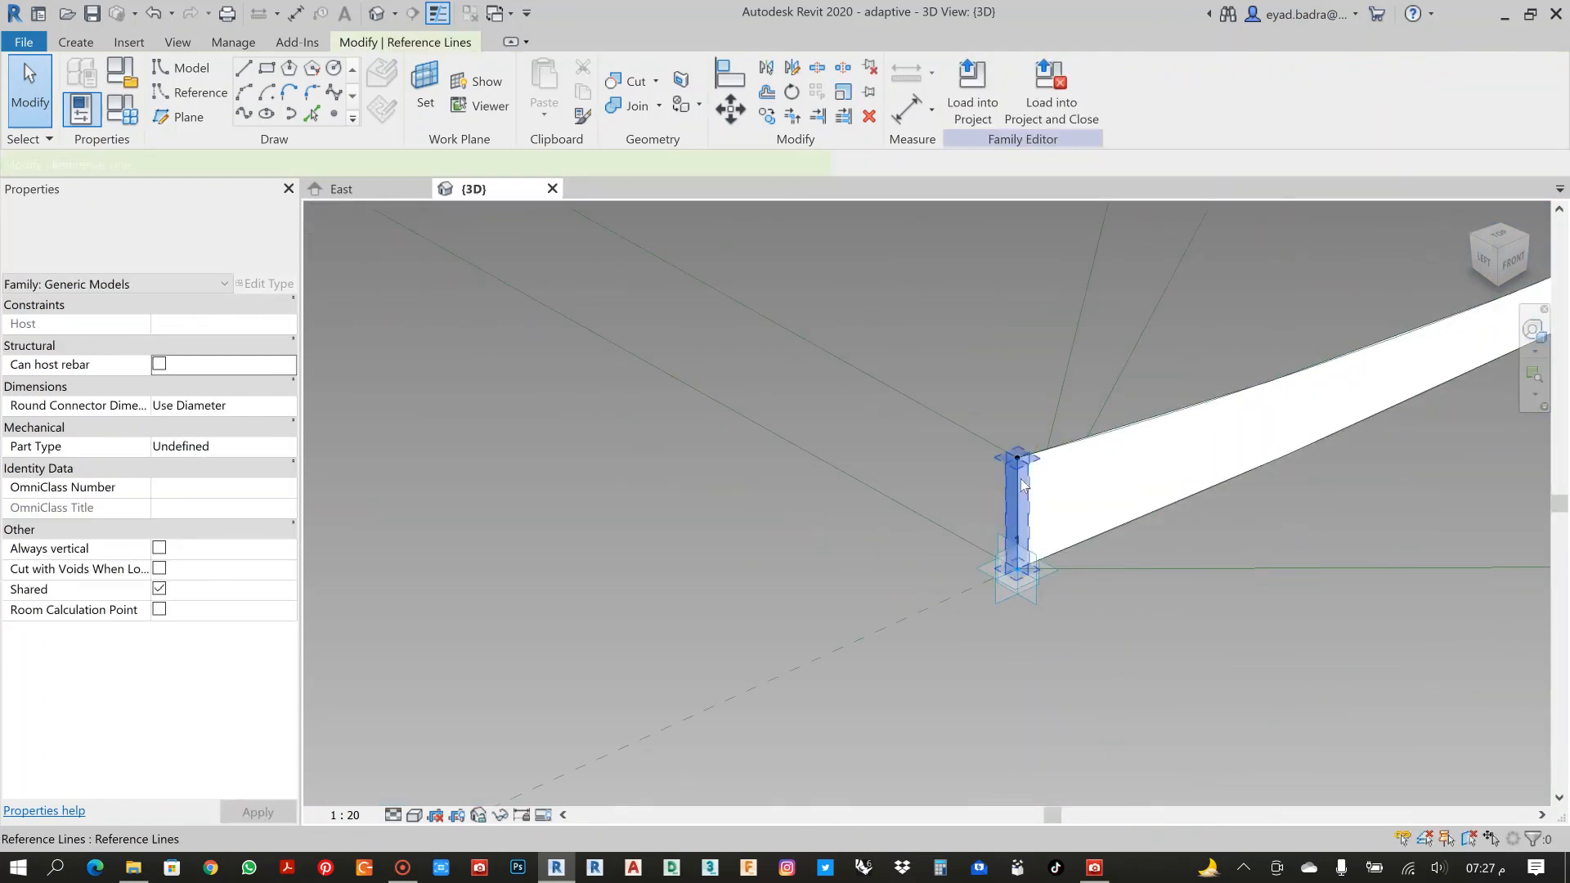
pyautogui.keyDown('ctrl'); pyautogui.click(932, 517); pyautogui.keyUp('ctrl')
pyautogui.scroll(-3, 932, 517)
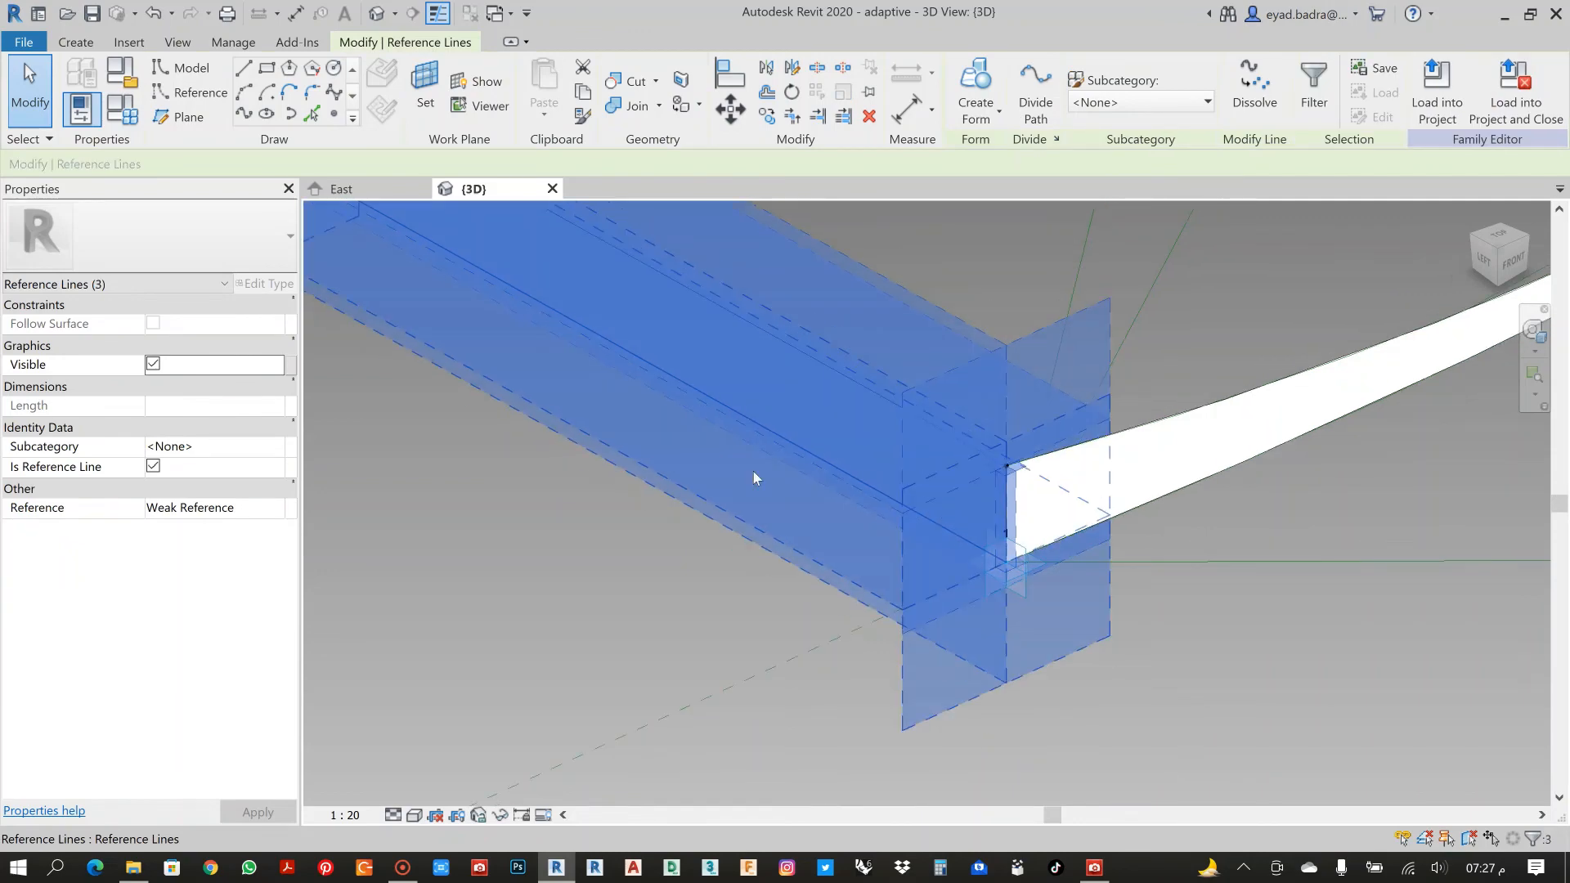
pyautogui.moveTo(426, 263); pyautogui.dragTo(757, 429, button='middle')
pyautogui.scroll(3, 757, 429)
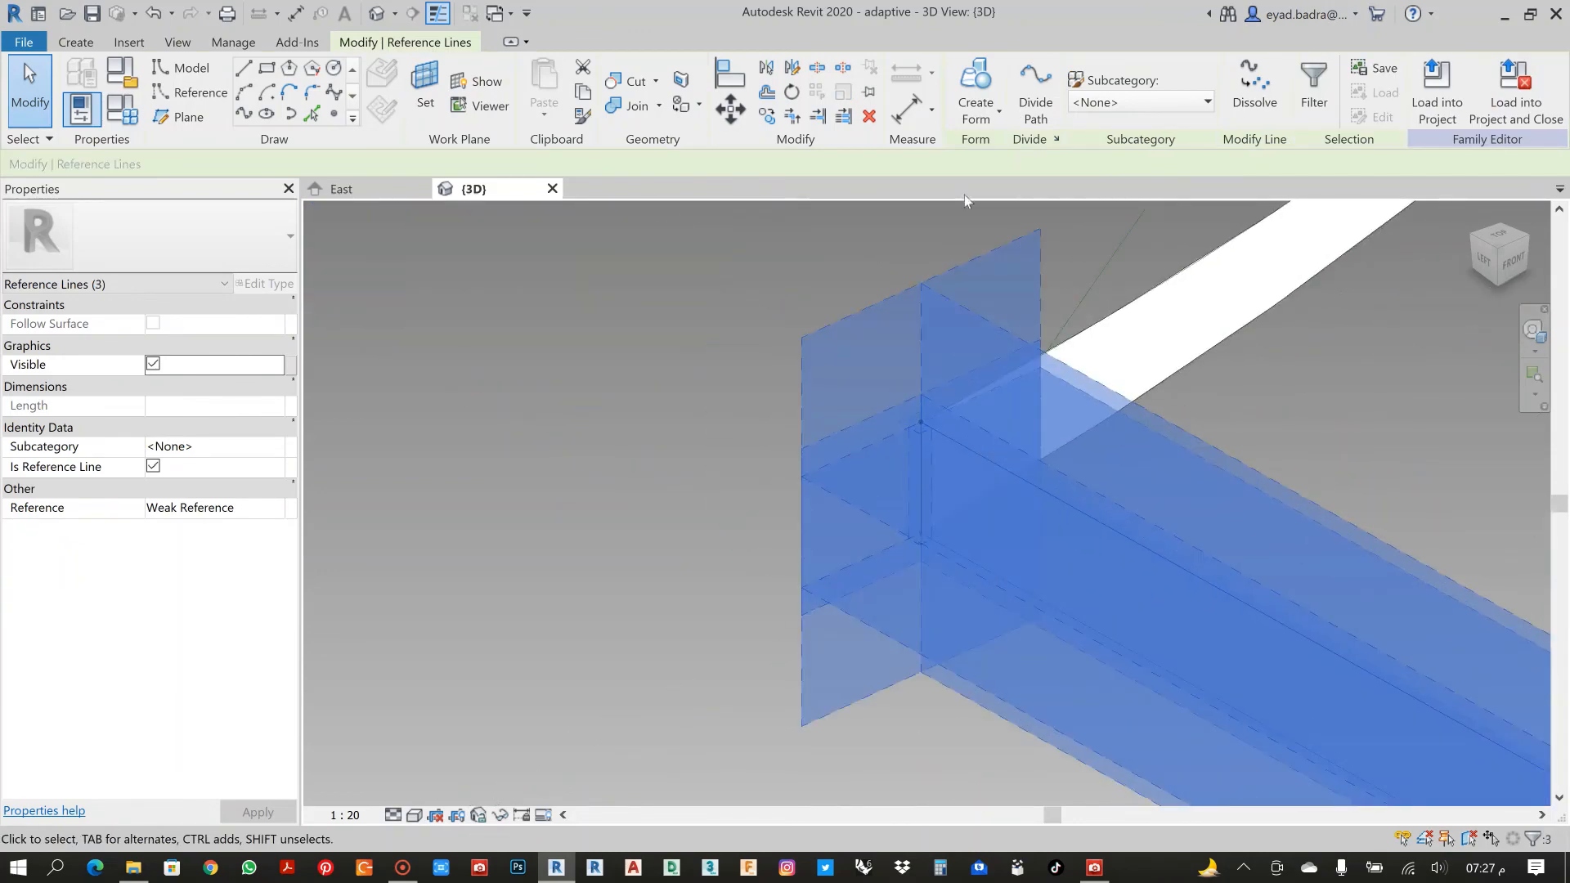
pyautogui.click(982, 114)
pyautogui.click(966, 148)
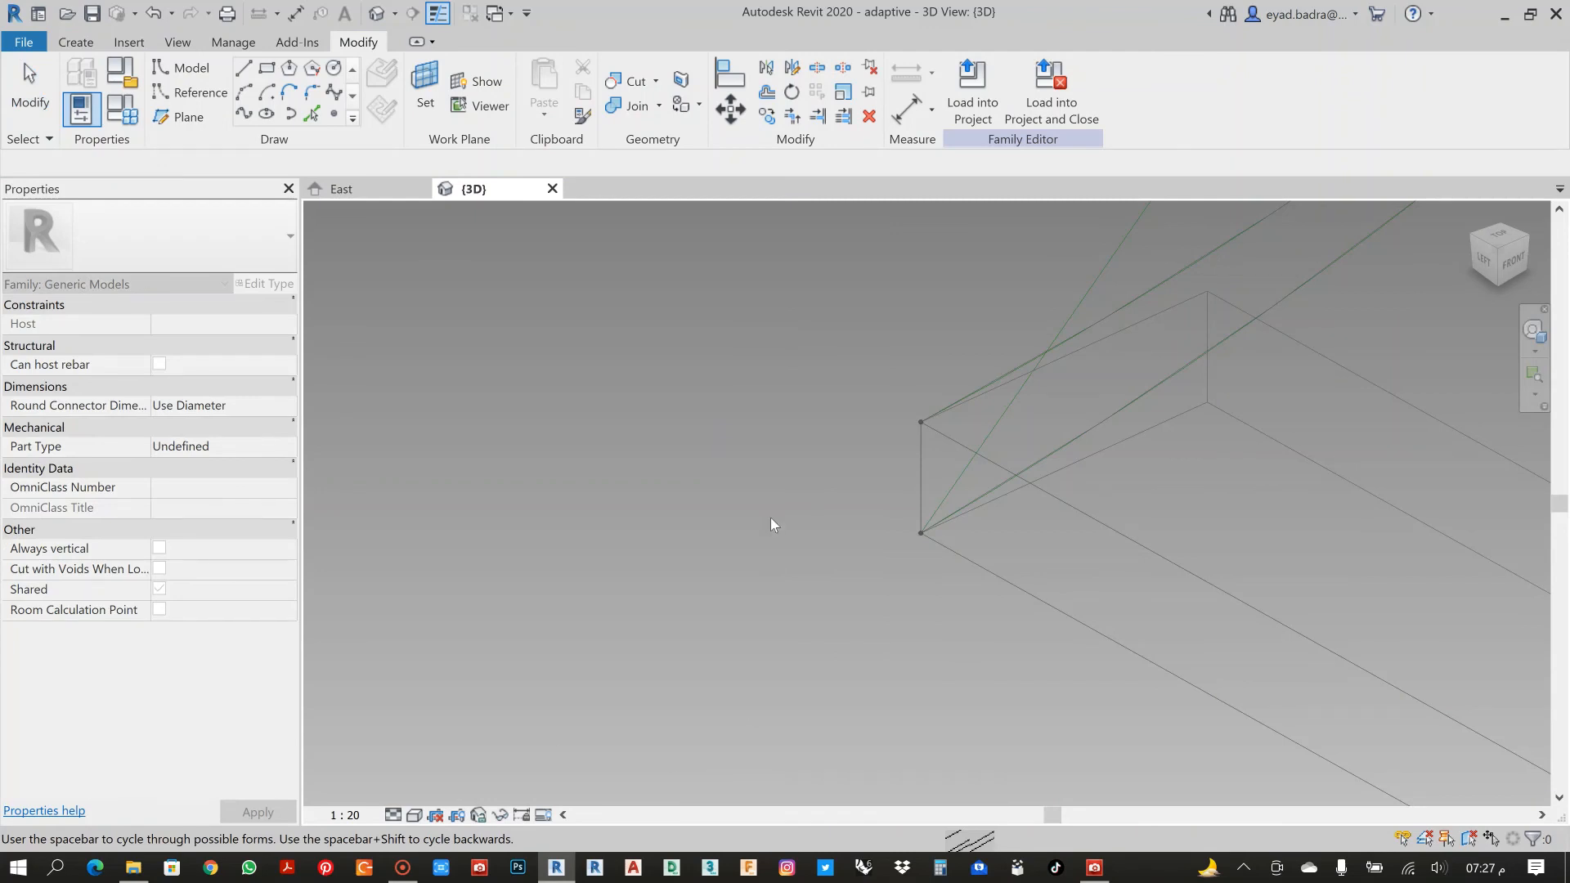
pyautogui.scroll(-2, 771, 518)
pyautogui.moveTo(772, 517); pyautogui.dragTo(579, 459, button='middle')
pyautogui.scroll(-3, 582, 458)
pyautogui.scroll(-1, 586, 460)
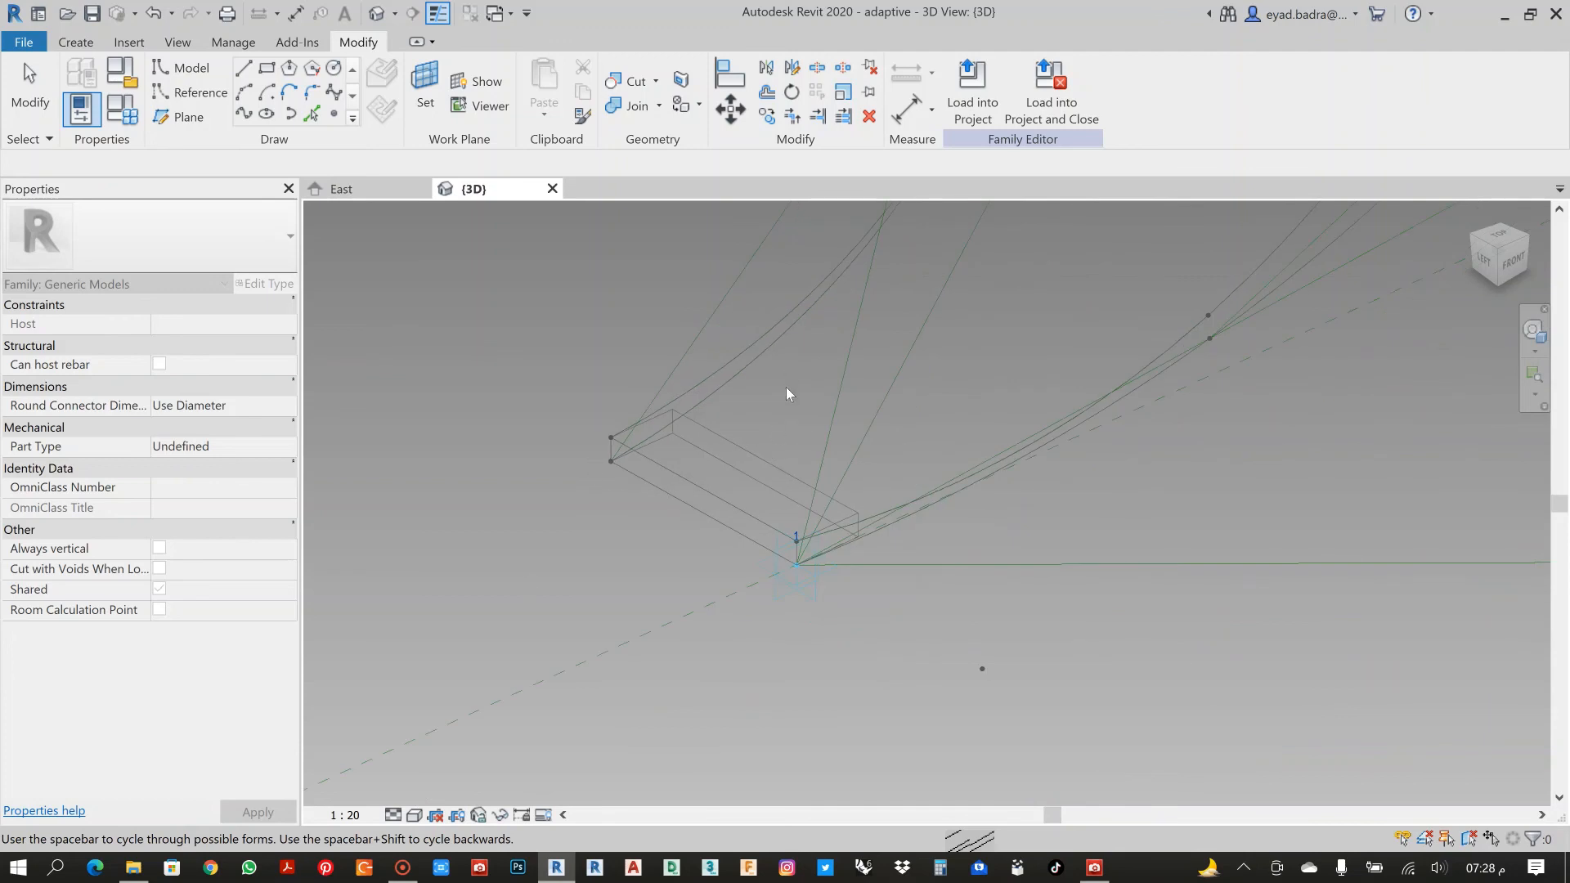
pyautogui.scroll(1, 795, 400)
pyautogui.moveTo(794, 399); pyautogui.dragTo(803, 443, button='middle')
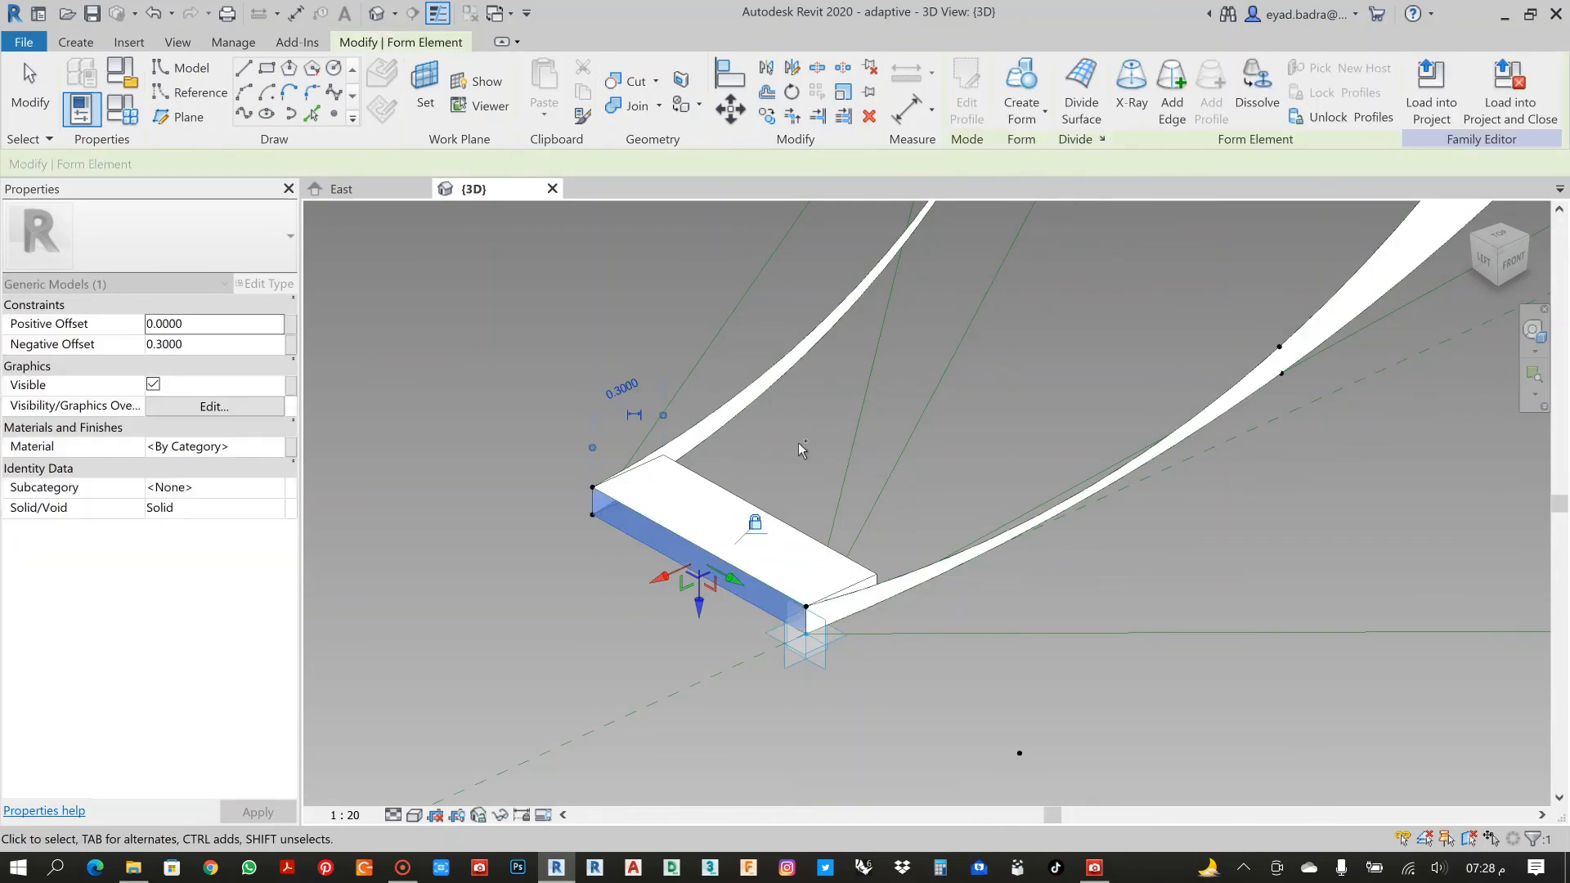
# Delete the extruded solid near adaptive point 1 and create a flat surface form from the same four reference lines.
pyautogui.press('Delete')
pyautogui.scroll(5, 788, 461)
pyautogui.scroll(-3, 949, 537)
pyautogui.moveTo(953, 513); pyautogui.dragTo(675, 365, button='middle')
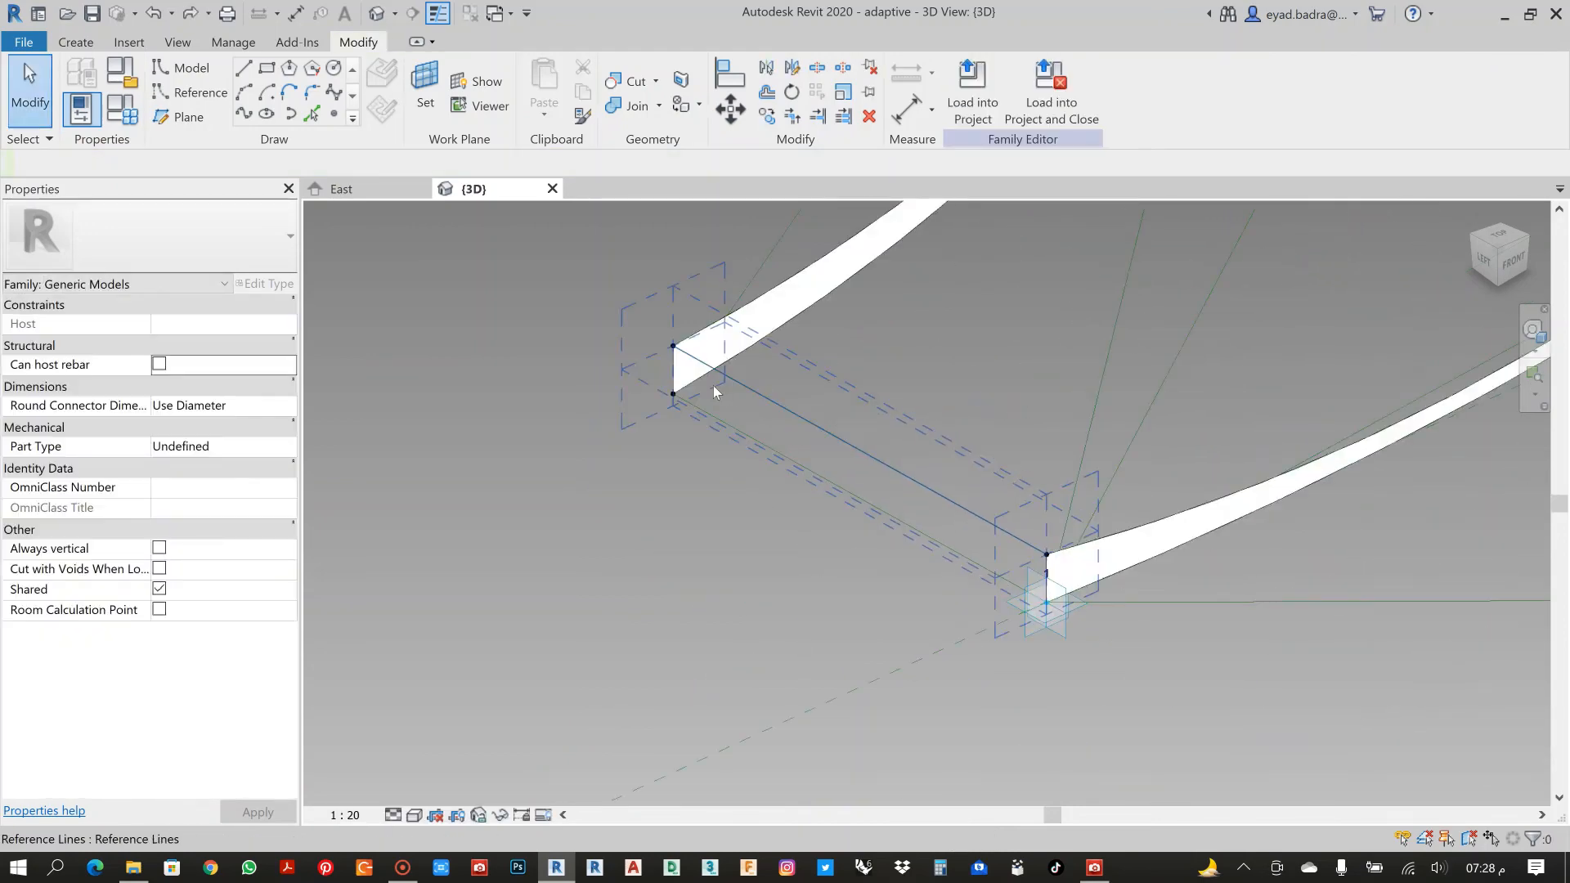
pyautogui.click(675, 367)
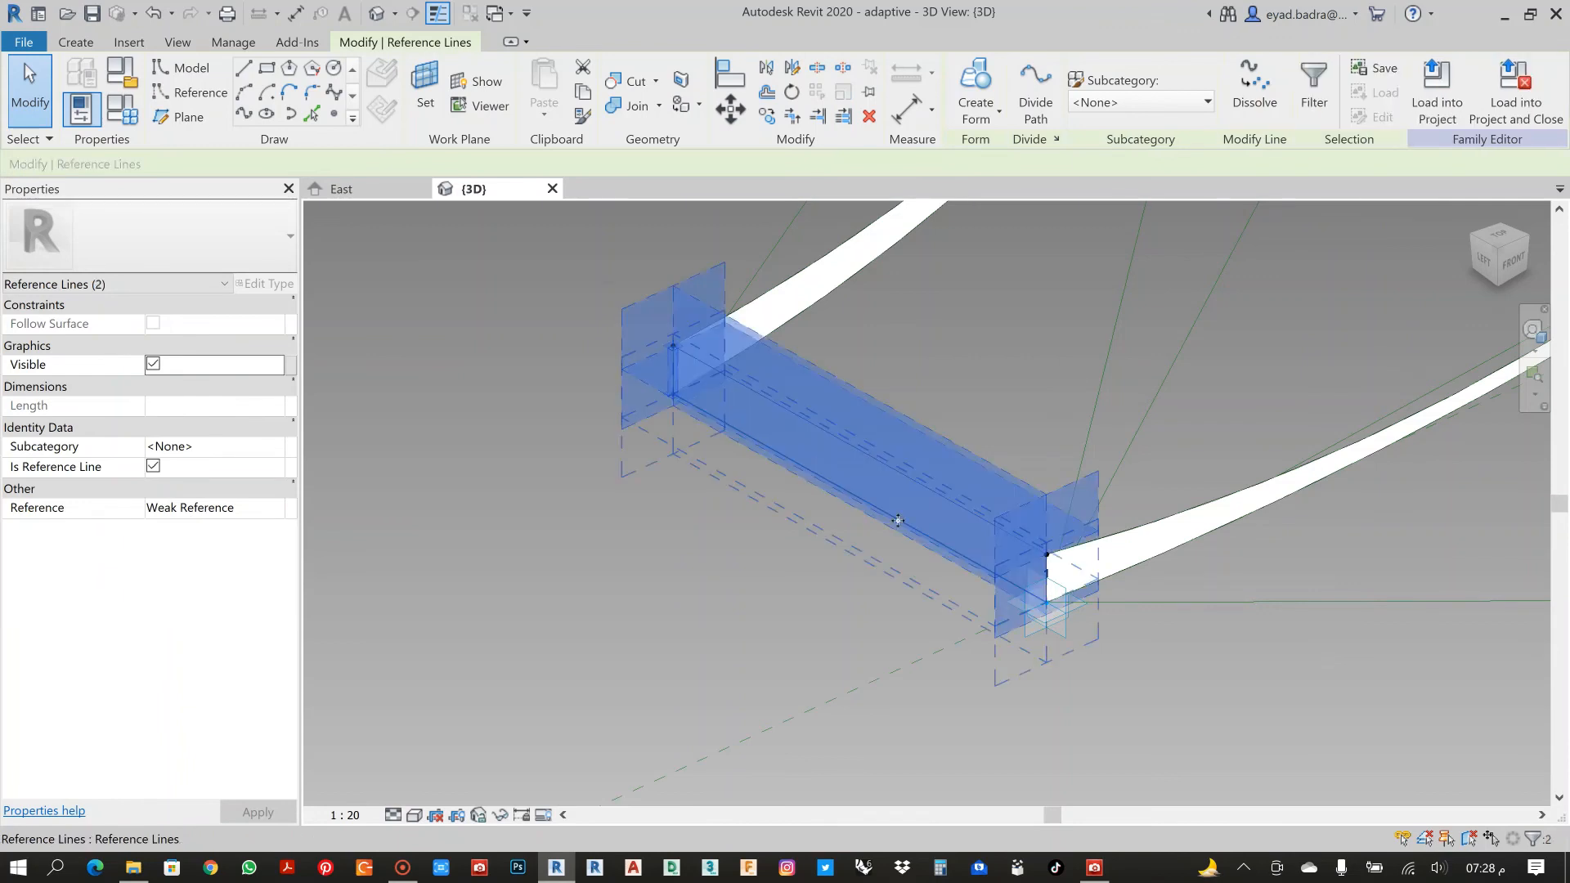
pyautogui.keyDown('ctrl'); pyautogui.click(1047, 566); pyautogui.keyUp('ctrl')
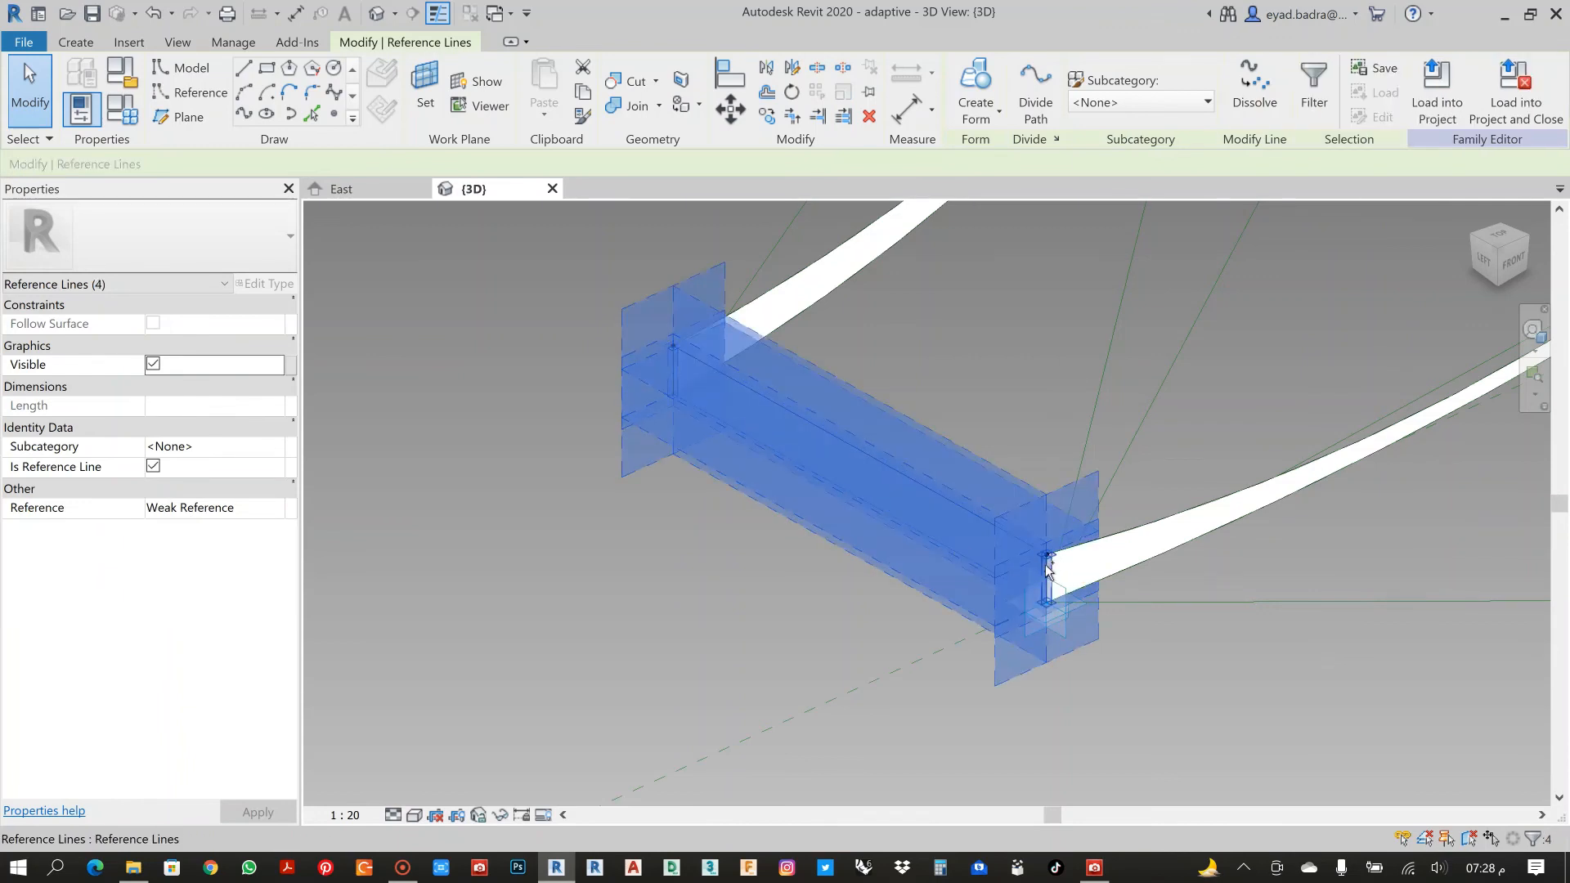
pyautogui.click(962, 137)
pyautogui.click(964, 146)
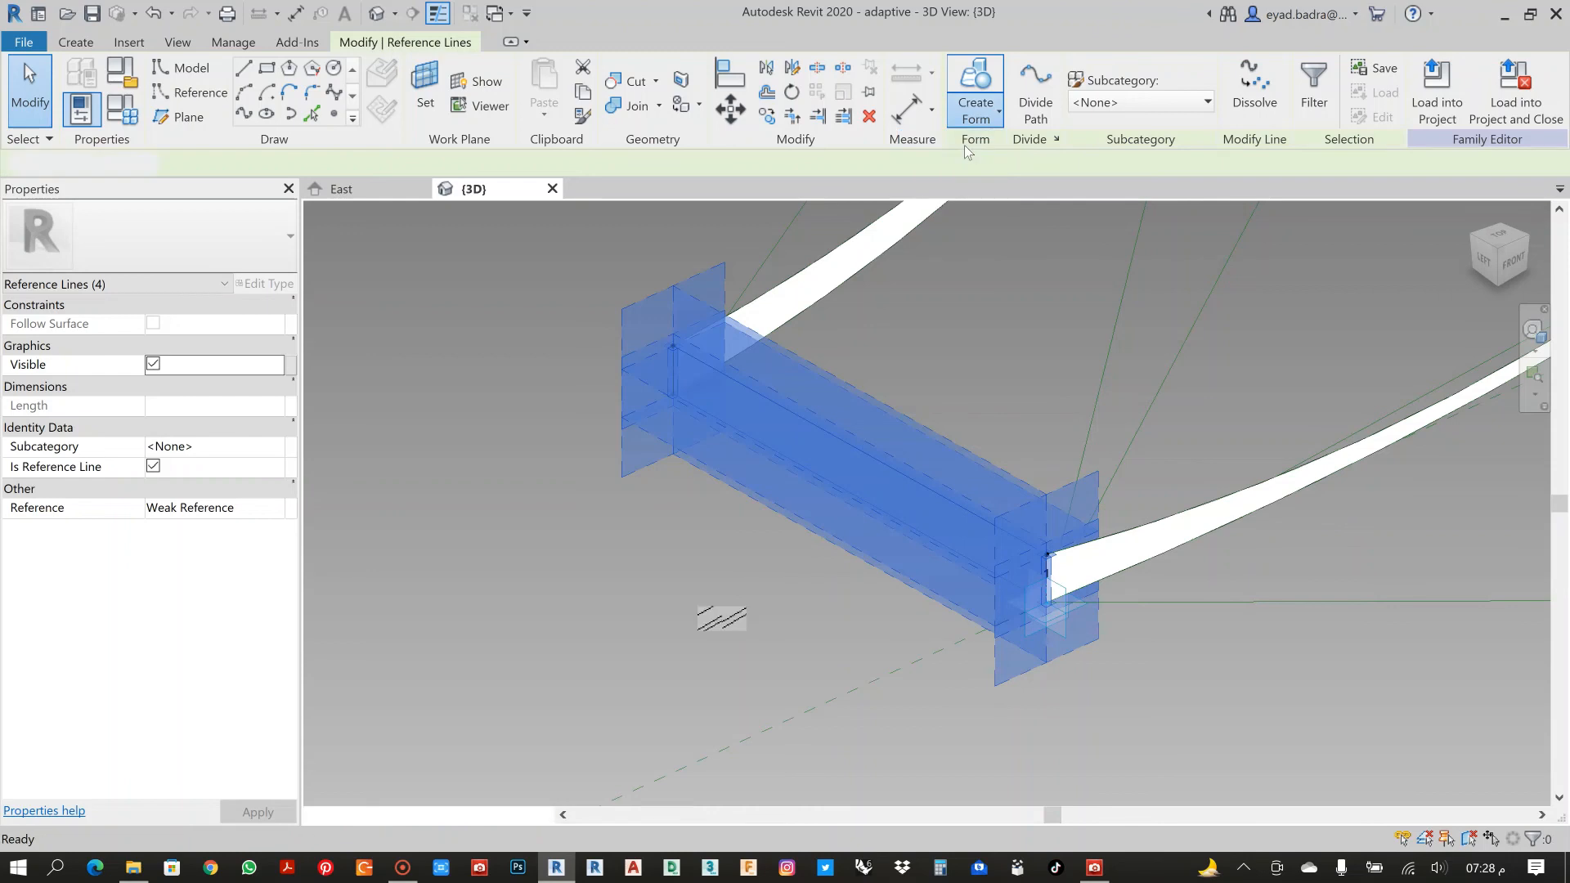
pyautogui.click(740, 623)
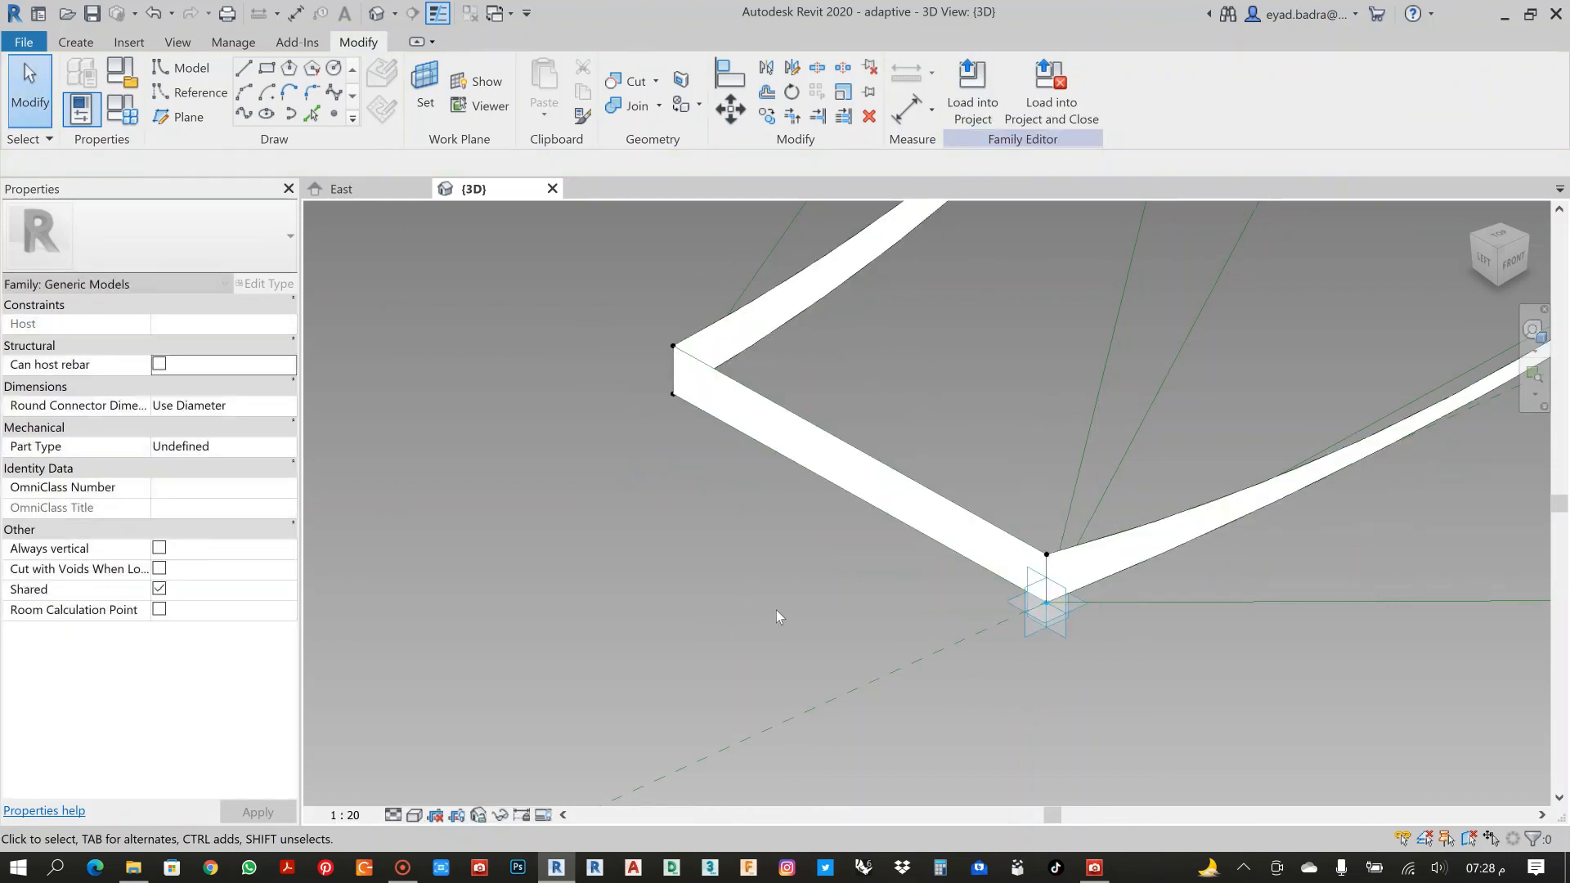
# Create a surface form between the upper edges of the rear and front surfaces, spanning from adaptive point 1 to adaptive point 3.
pyautogui.scroll(-6, 733, 489)
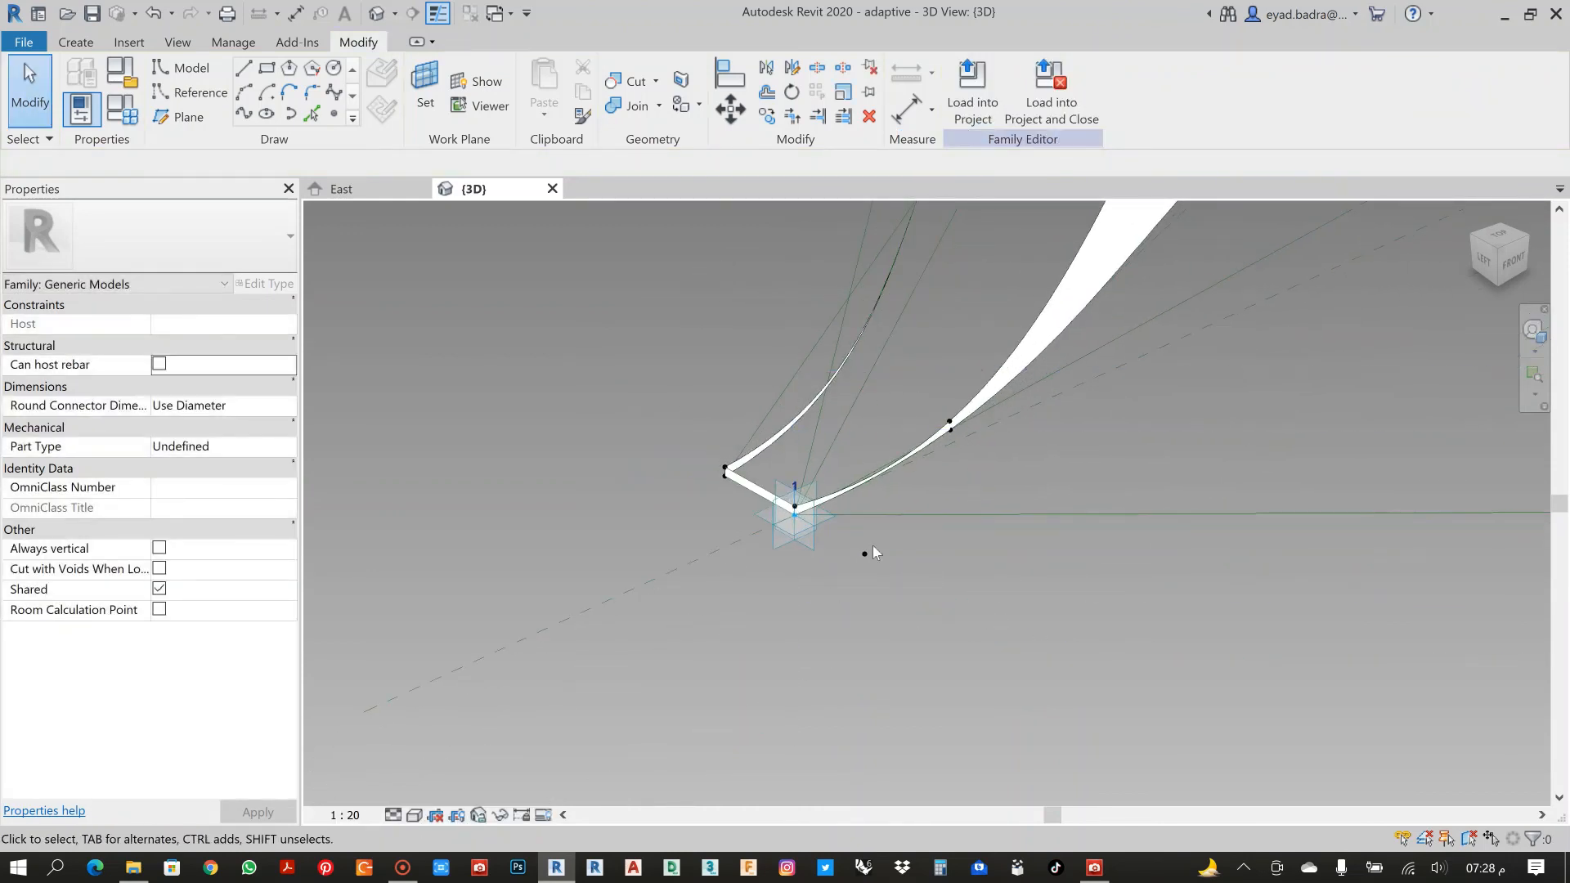
pyautogui.scroll(-3, 871, 552)
pyautogui.keyDown('shift'); pyautogui.moveTo(974, 523); pyautogui.dragTo(712, 520, button='middle'); pyautogui.keyUp('shift')
pyautogui.scroll(-1, 985, 393)
pyautogui.moveTo(977, 421); pyautogui.dragTo(853, 470, button='middle')
pyautogui.scroll(6, 920, 356)
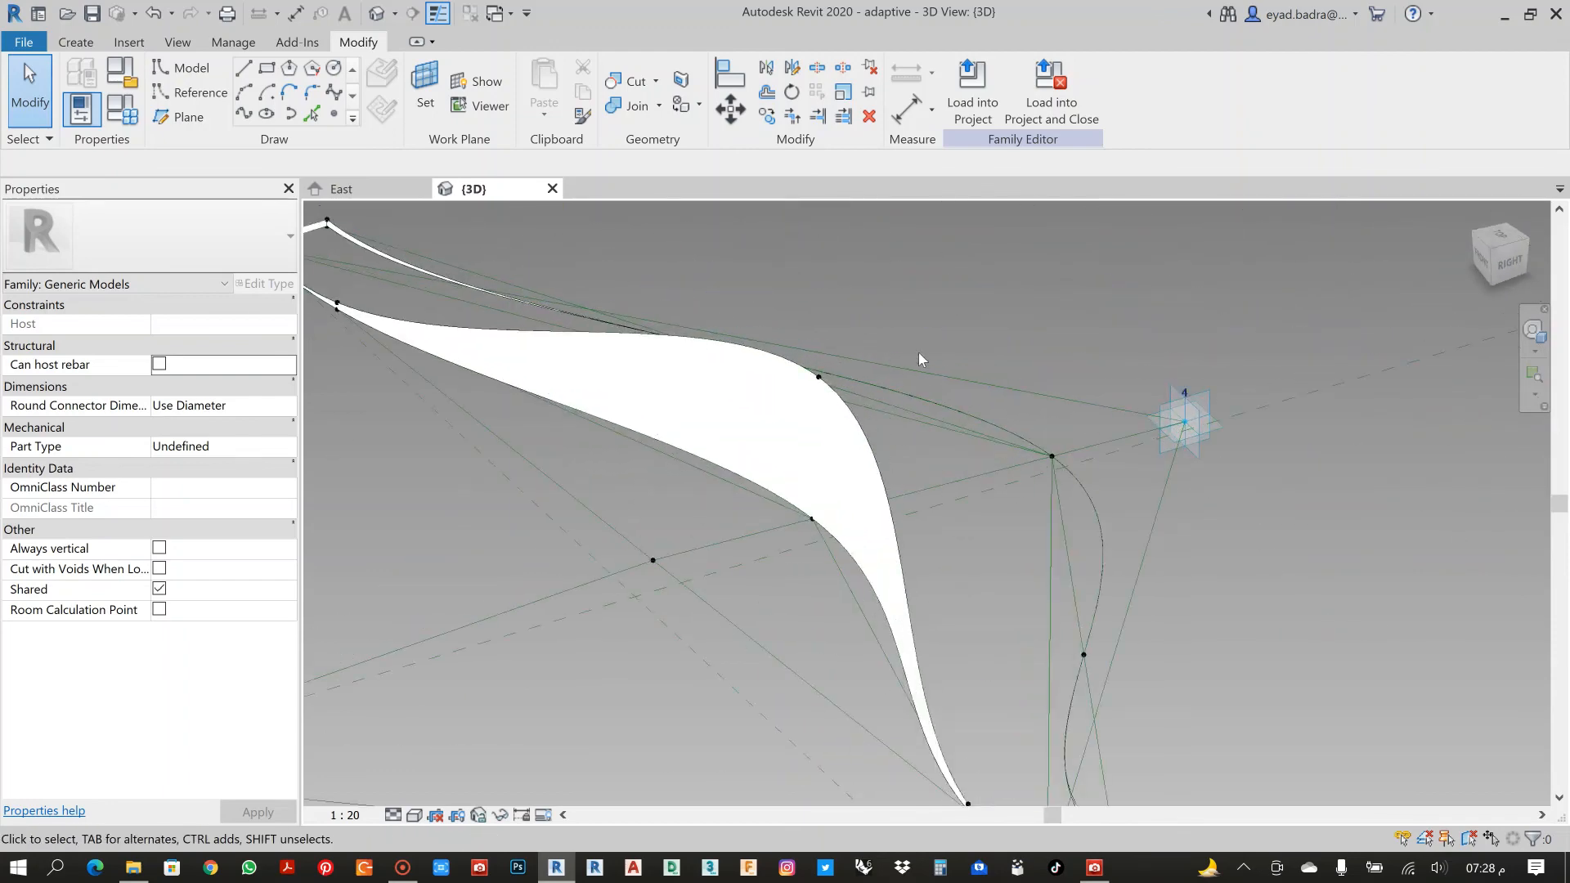
pyautogui.keyDown('shift'); pyautogui.moveTo(919, 359); pyautogui.dragTo(981, 503, button='middle'); pyautogui.keyUp('shift')
pyautogui.scroll(4, 946, 616)
pyautogui.keyDown('shift'); pyautogui.moveTo(1009, 628); pyautogui.dragTo(941, 475, button='middle'); pyautogui.keyUp('shift')
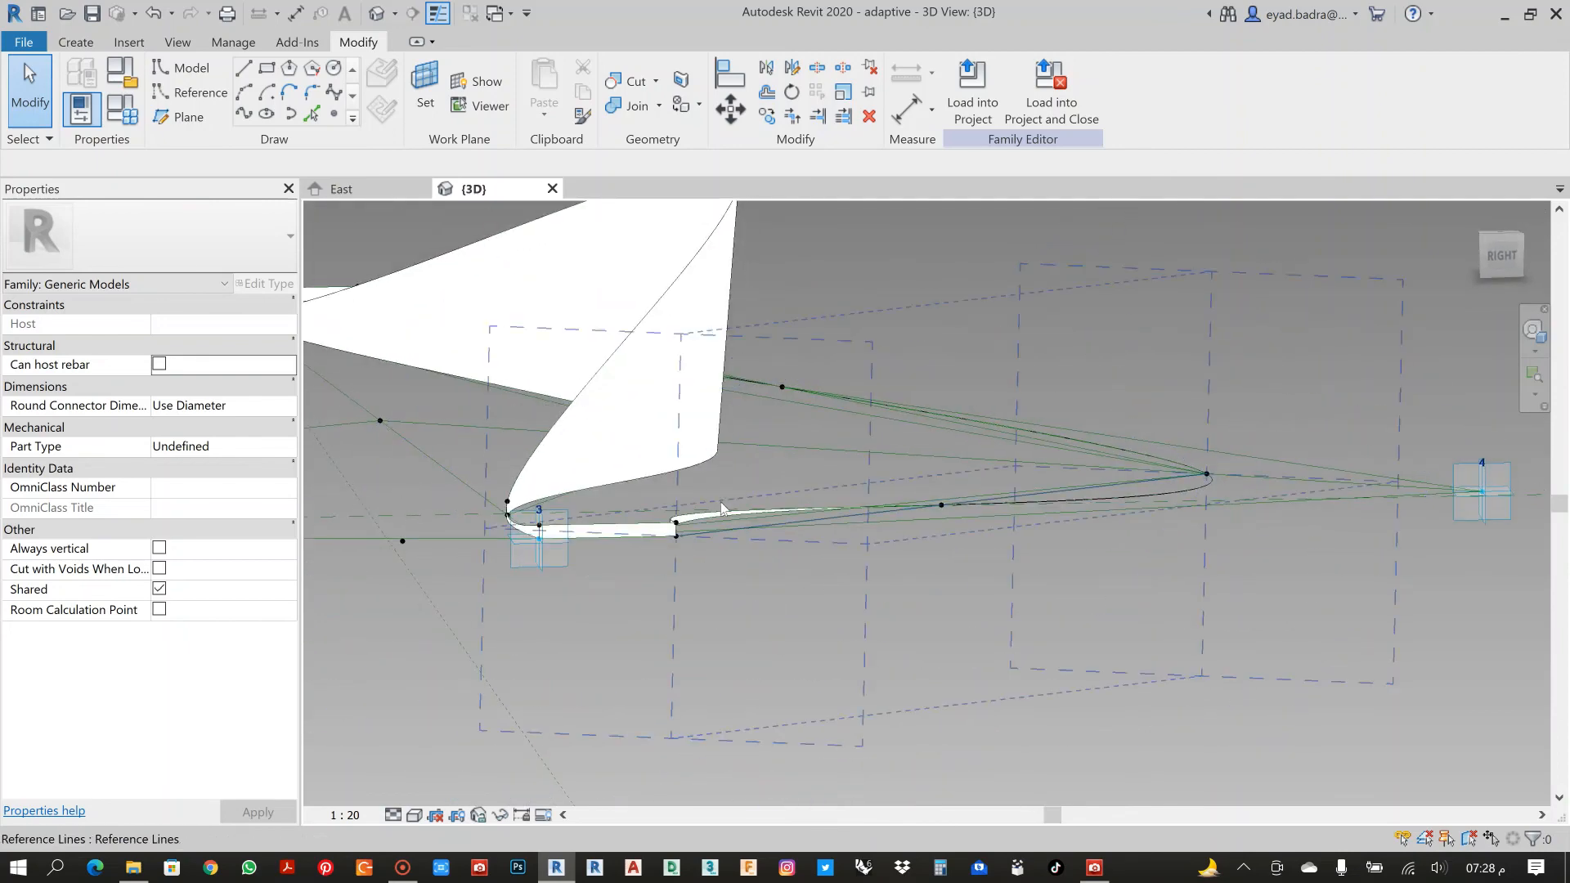
pyautogui.scroll(4, 722, 499)
pyautogui.scroll(1, 712, 479)
pyautogui.moveTo(712, 479); pyautogui.dragTo(768, 515, button='middle')
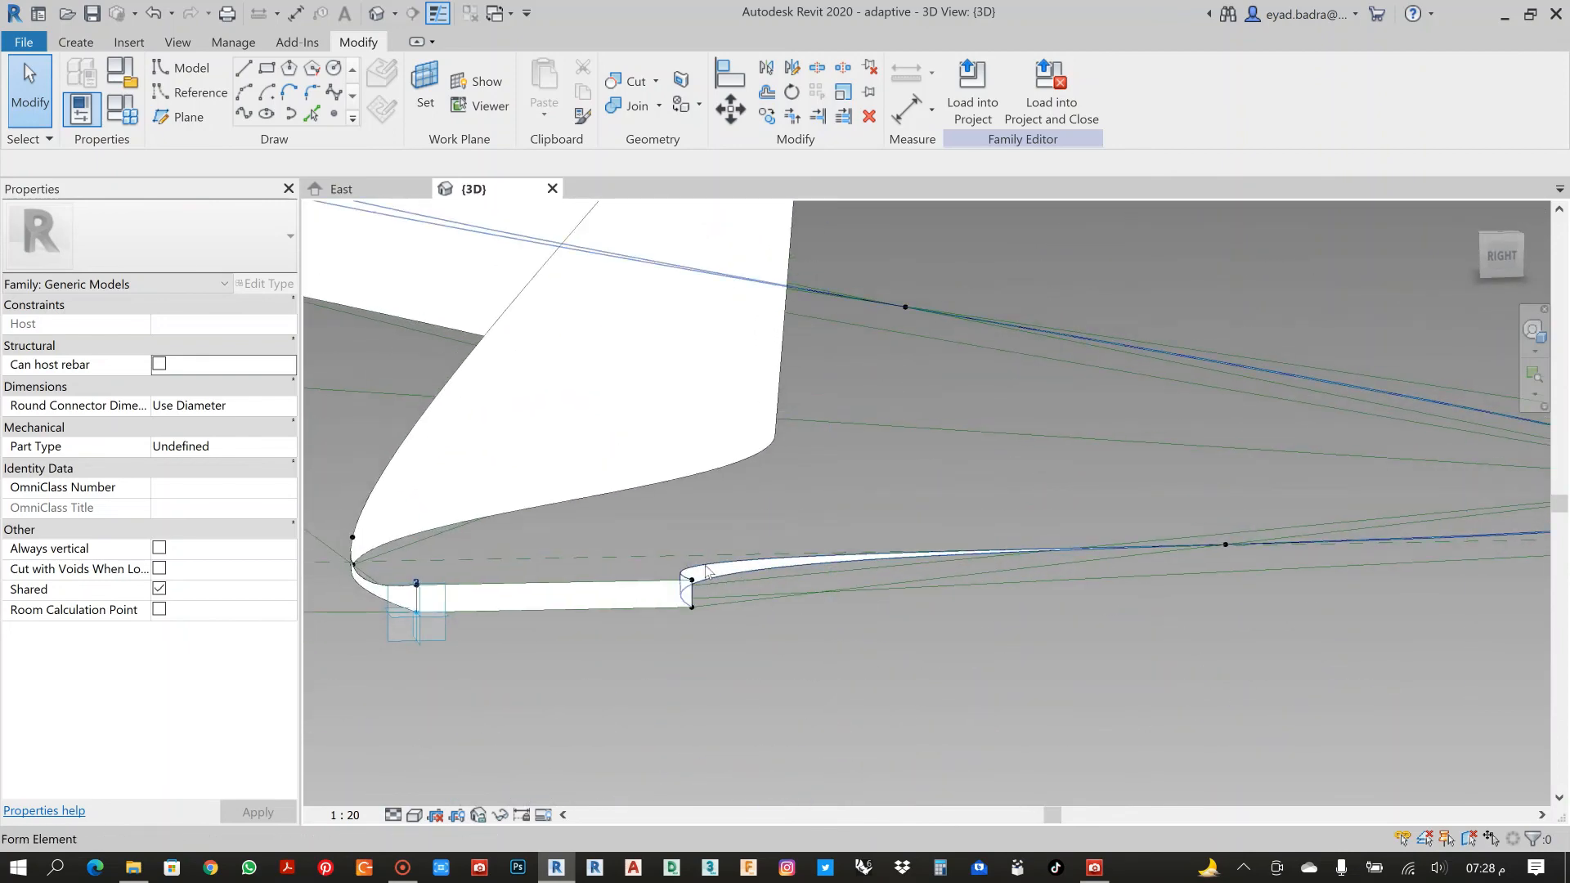
pyautogui.press('Tab')
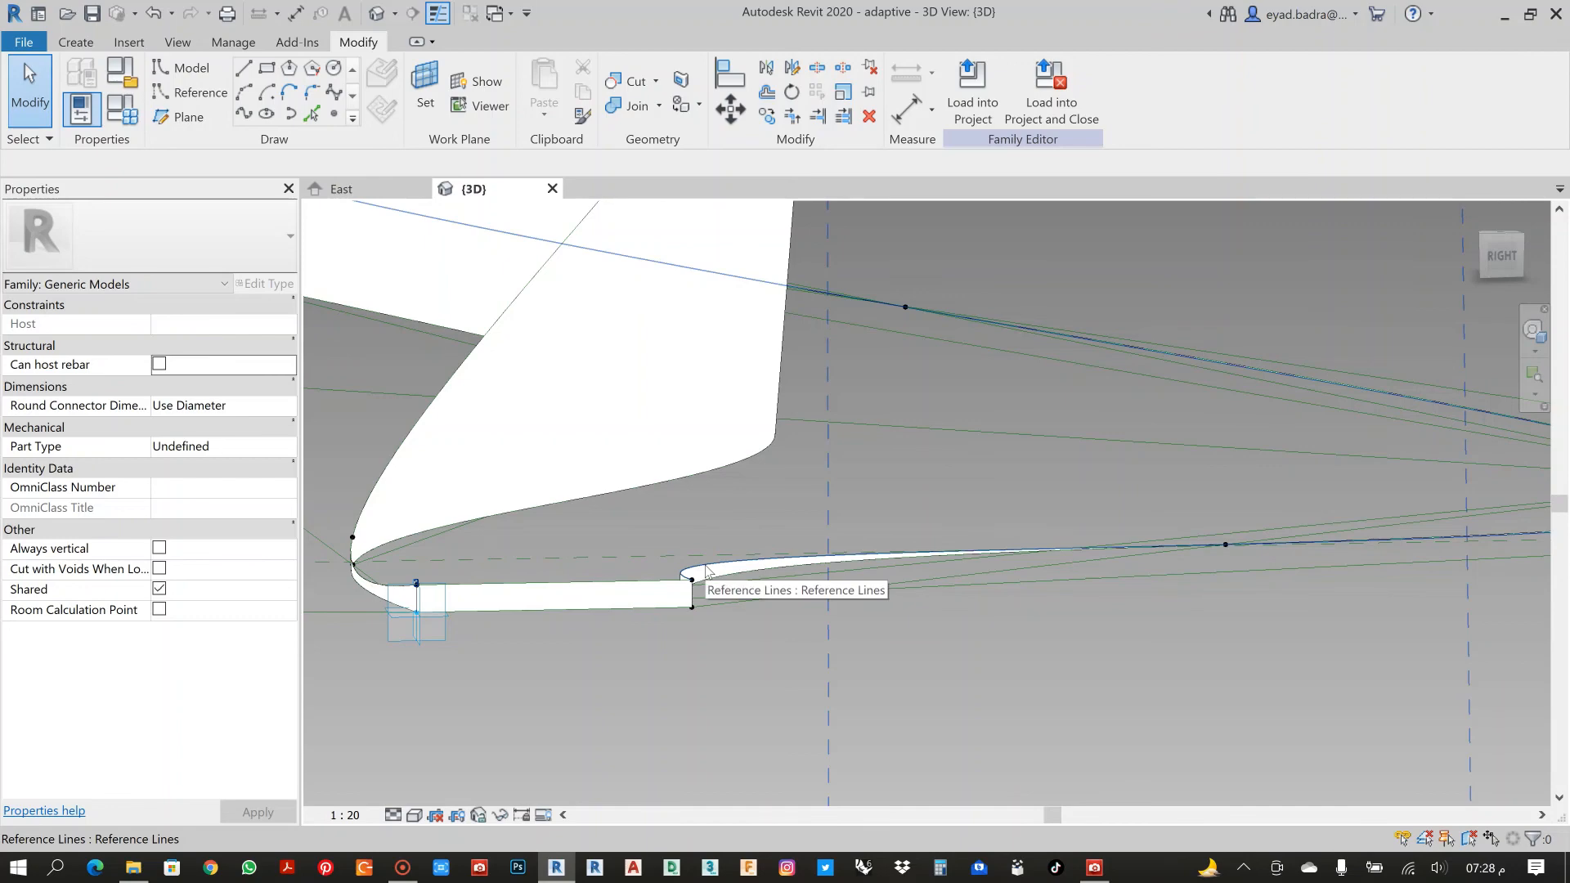
pyautogui.press('Tab')
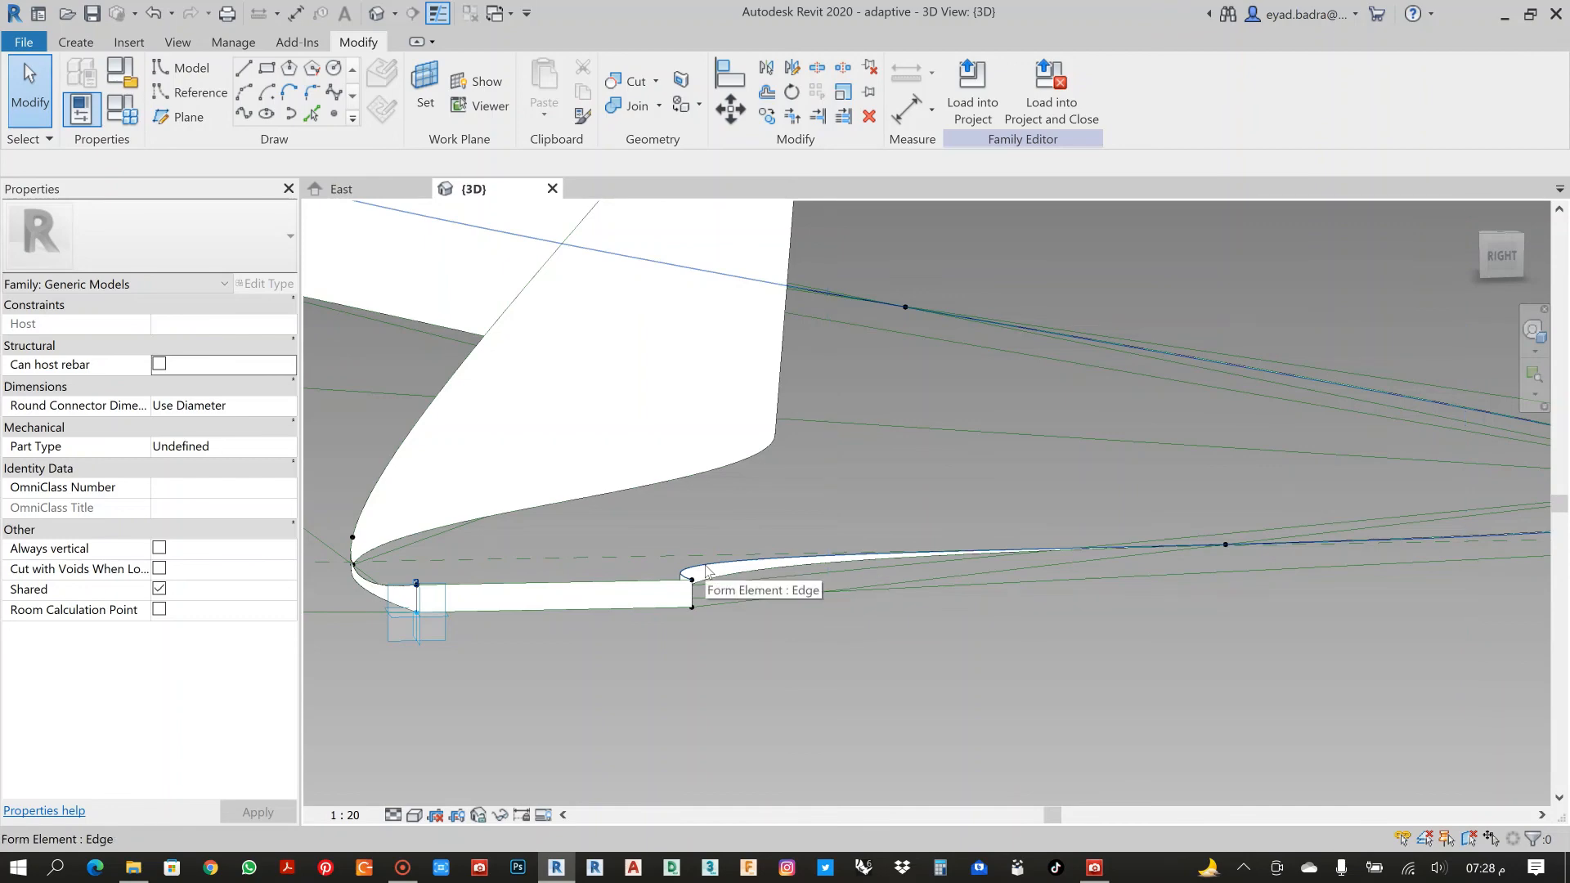
pyautogui.click(706, 570)
pyautogui.keyDown('shift'); pyautogui.moveTo(707, 571); pyautogui.dragTo(891, 259, button='middle'); pyautogui.keyUp('shift')
pyautogui.press('Tab')
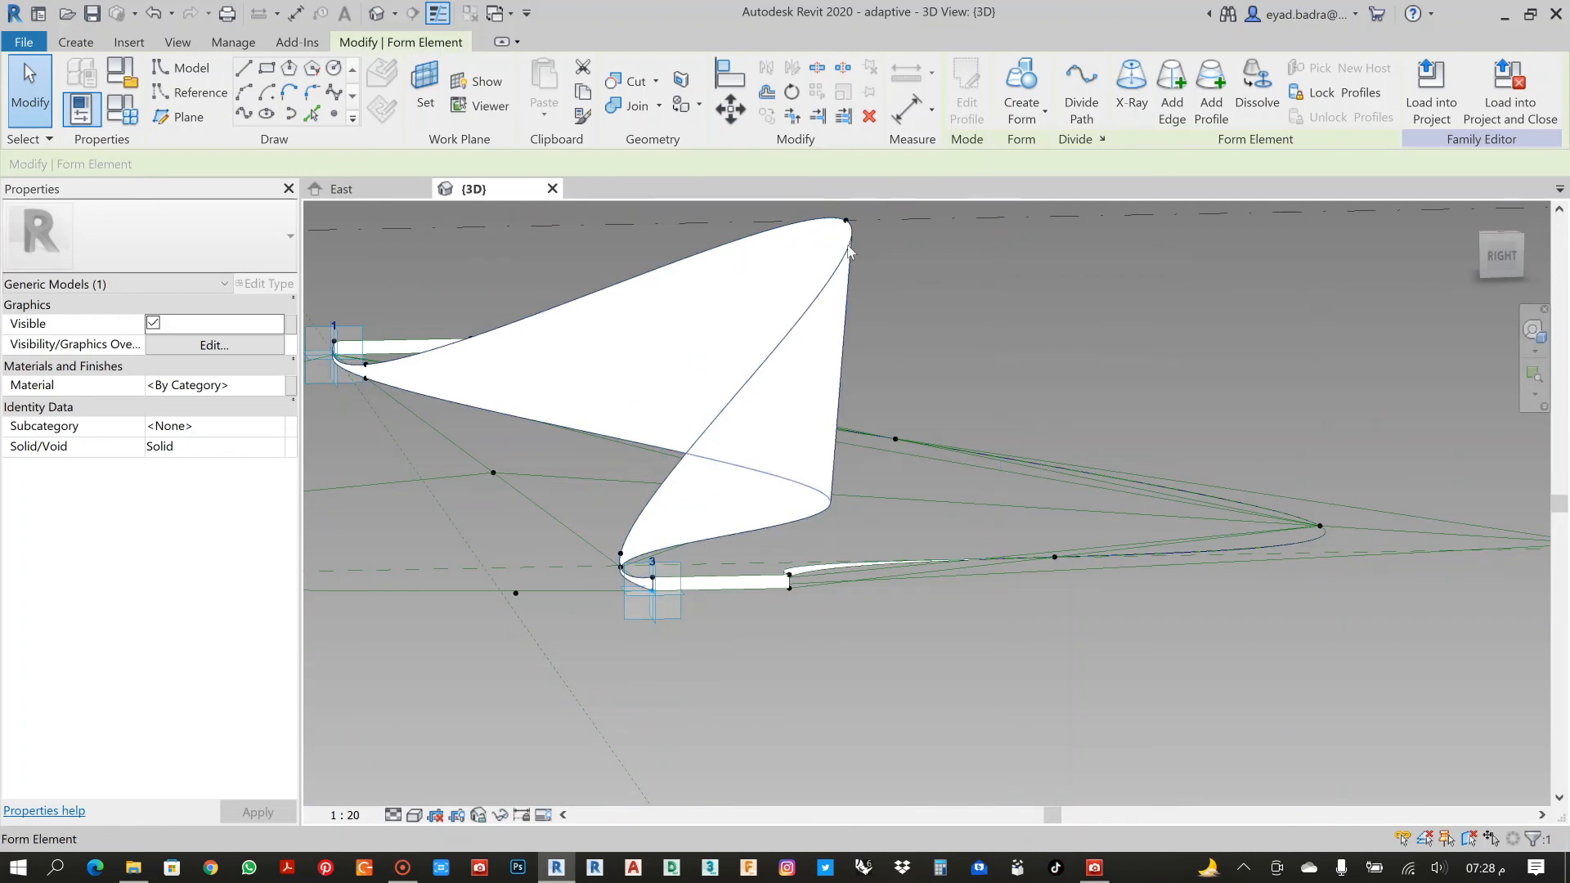
pyautogui.keyDown('ctrl'); pyautogui.click(849, 252); pyautogui.keyUp('ctrl')
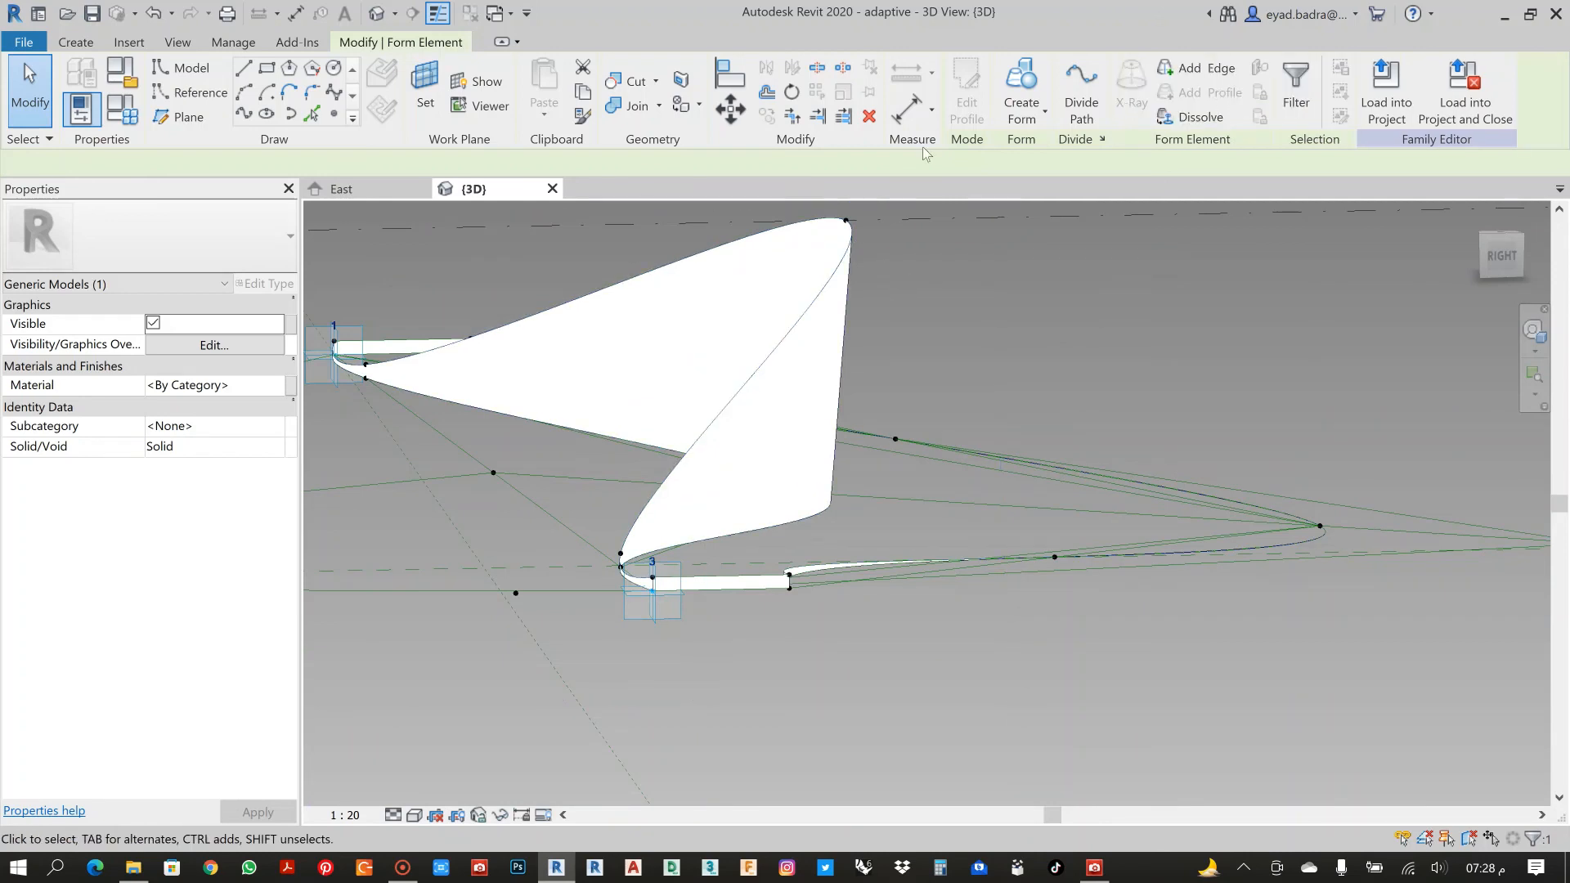
pyautogui.click(1023, 111)
pyautogui.click(1029, 155)
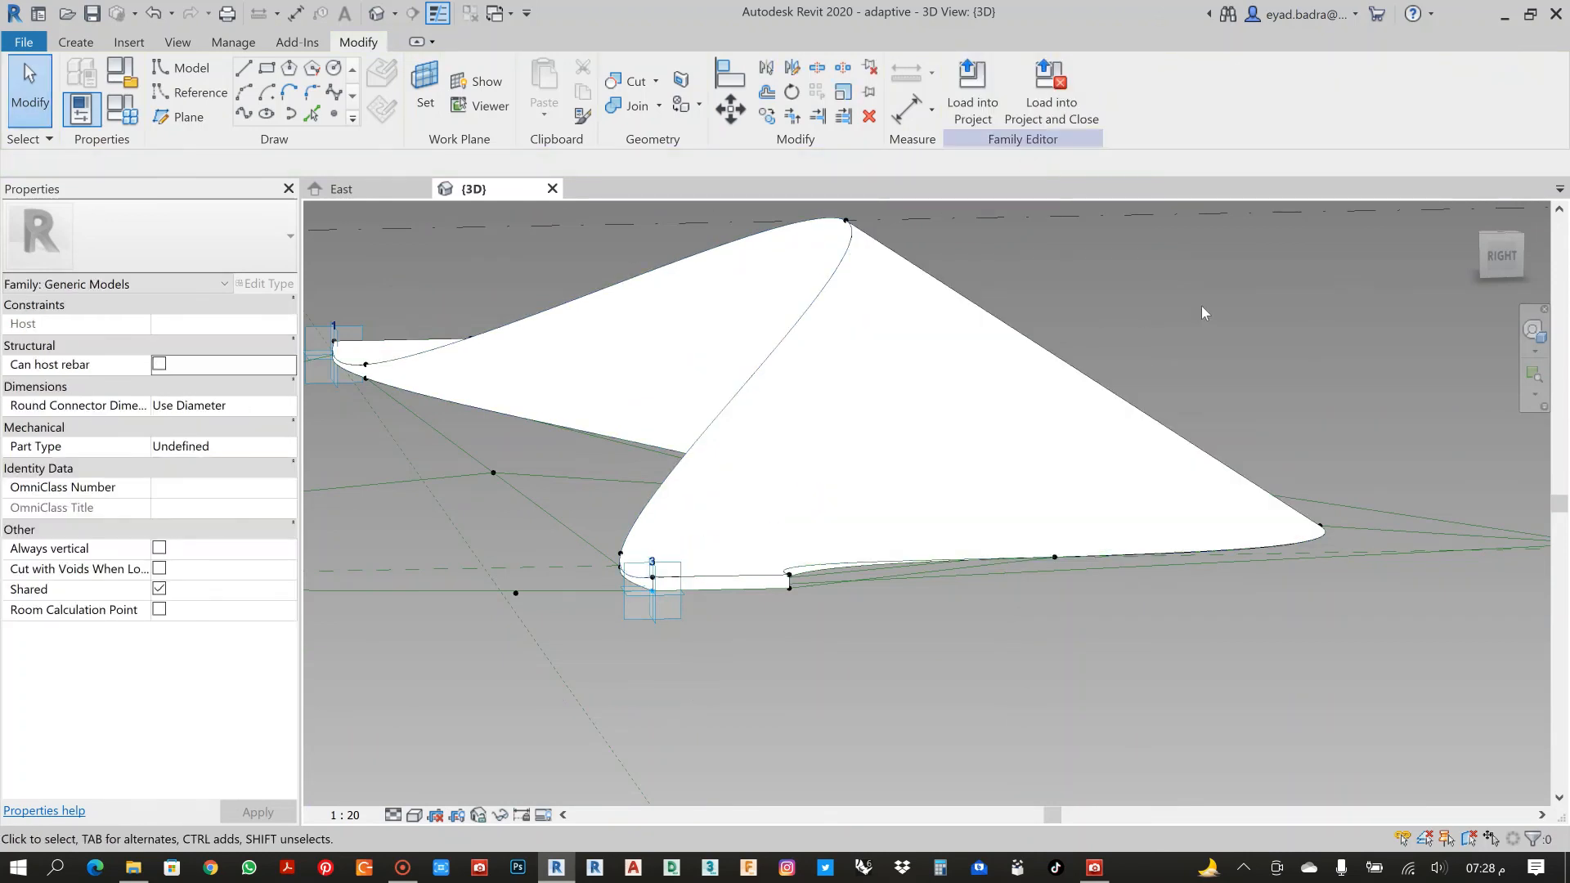
# Set the 3D view's visual style to Shaded.
pyautogui.scroll(-2, 1214, 314)
pyautogui.keyDown('shift'); pyautogui.moveTo(642, 489); pyautogui.dragTo(792, 578, button='middle'); pyautogui.keyUp('shift')
pyautogui.scroll(2, 791, 503)
pyautogui.scroll(-3, 791, 508)
pyautogui.scroll(3, 791, 577)
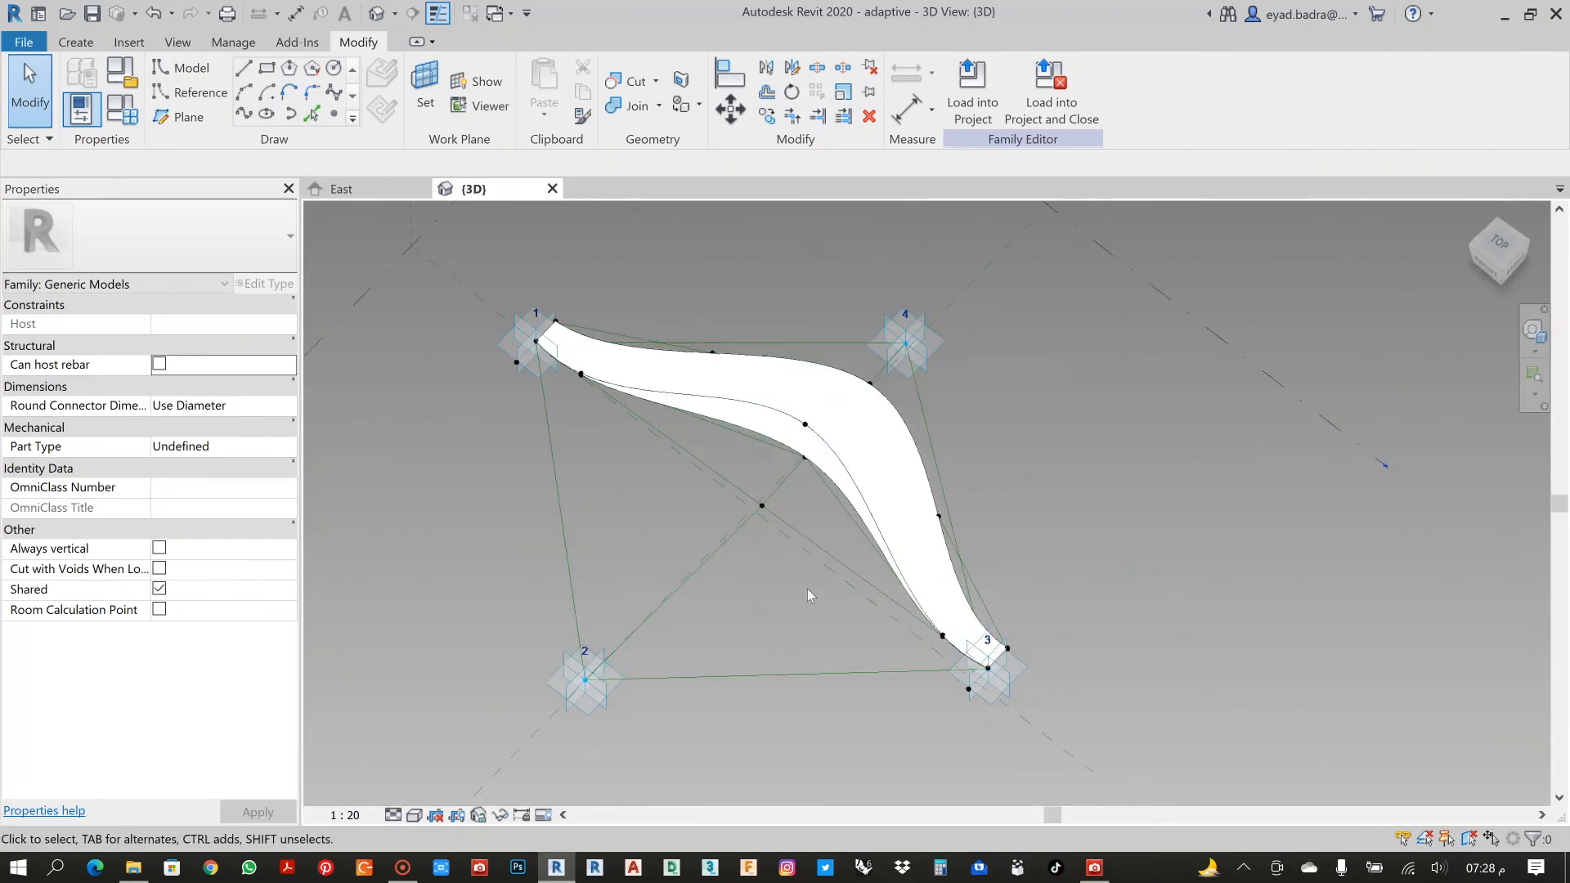
pyautogui.click(413, 816)
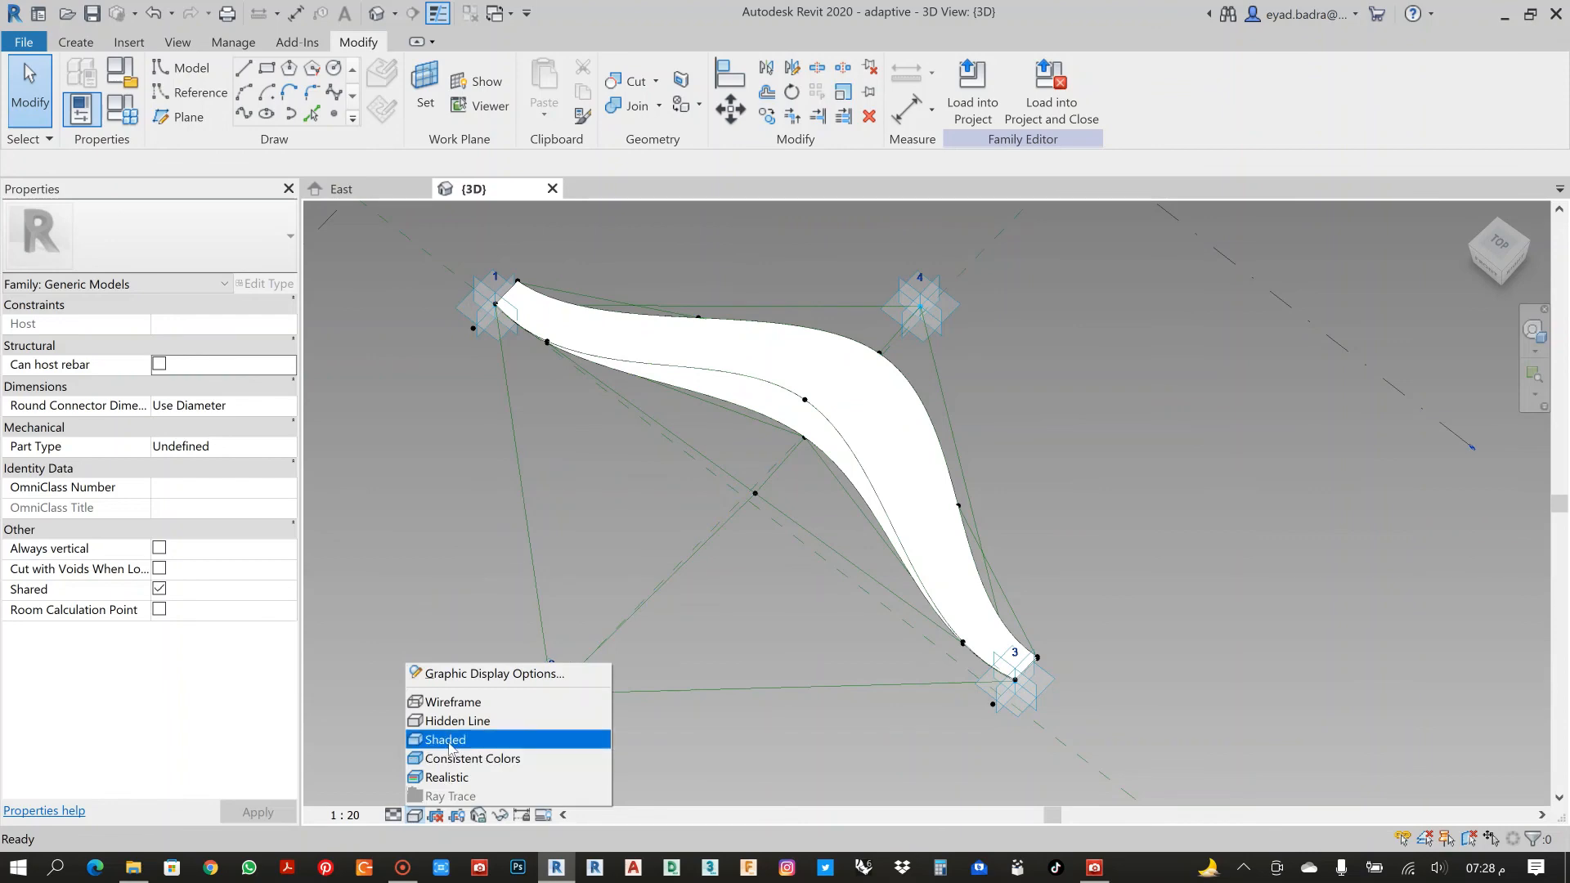
pyautogui.click(446, 739)
pyautogui.moveTo(787, 585)
pyautogui.keyDown('shift'); pyautogui.mouseDown(button='middle')
pyautogui.moveTo(1087, 418)
pyautogui.moveTo(832, 458)
pyautogui.moveTo(851, 494)
pyautogui.moveTo(831, 515)
pyautogui.moveTo(842, 484)
pyautogui.mouseUp(button='middle'); pyautogui.keyUp('shift')
pyautogui.scroll(-3, 826, 468)
pyautogui.scroll(2, 842, 484)
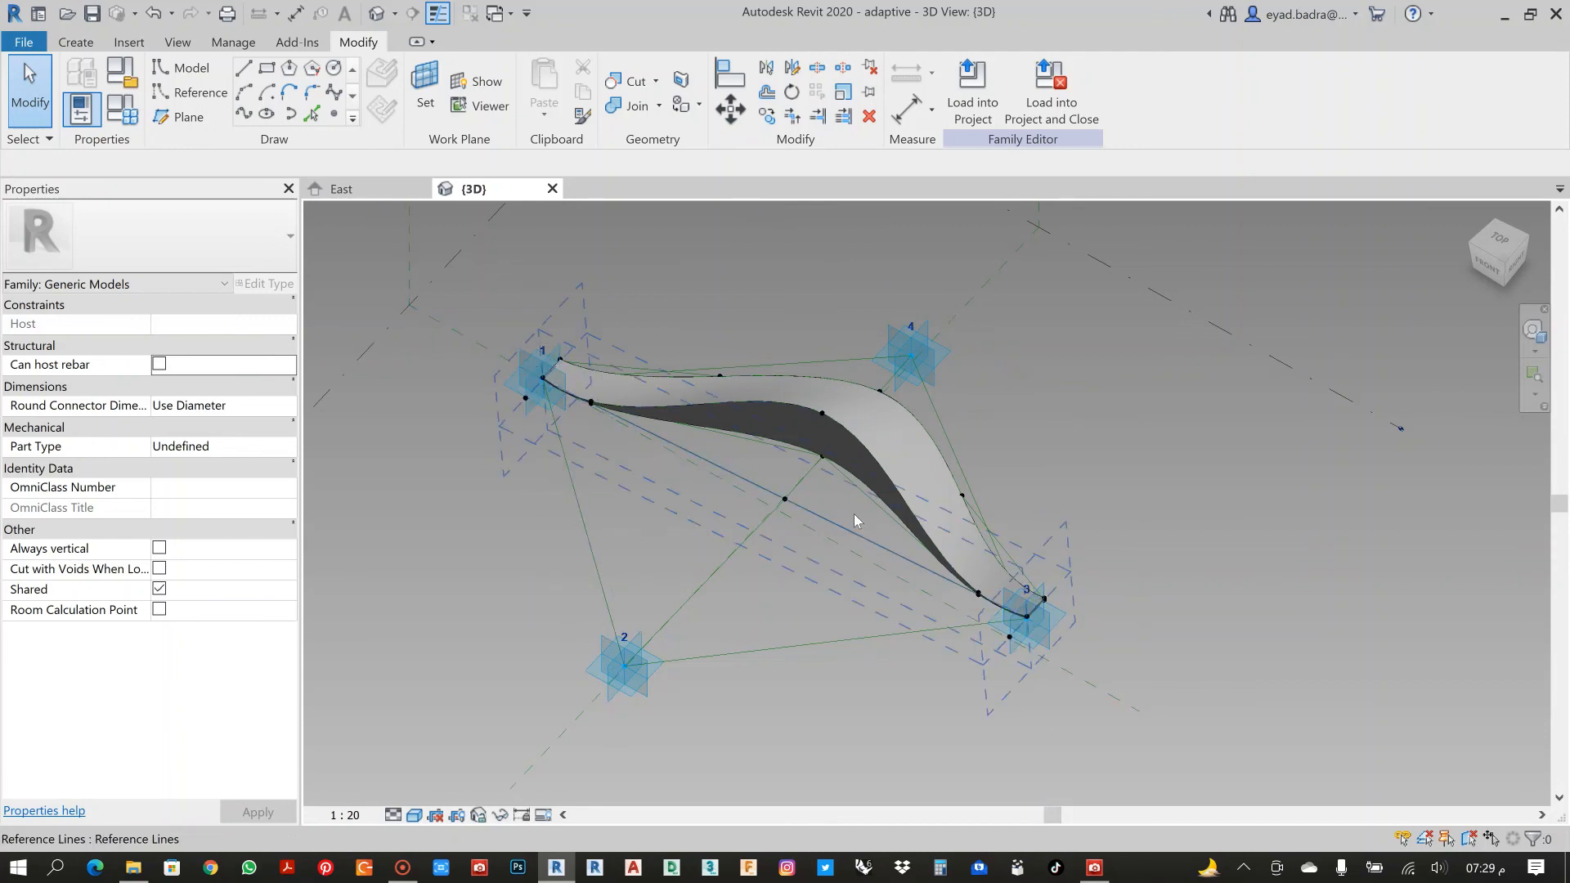
pyautogui.keyDown('shift'); pyautogui.moveTo(925, 557); pyautogui.dragTo(836, 586, button='middle'); pyautogui.keyUp('shift')
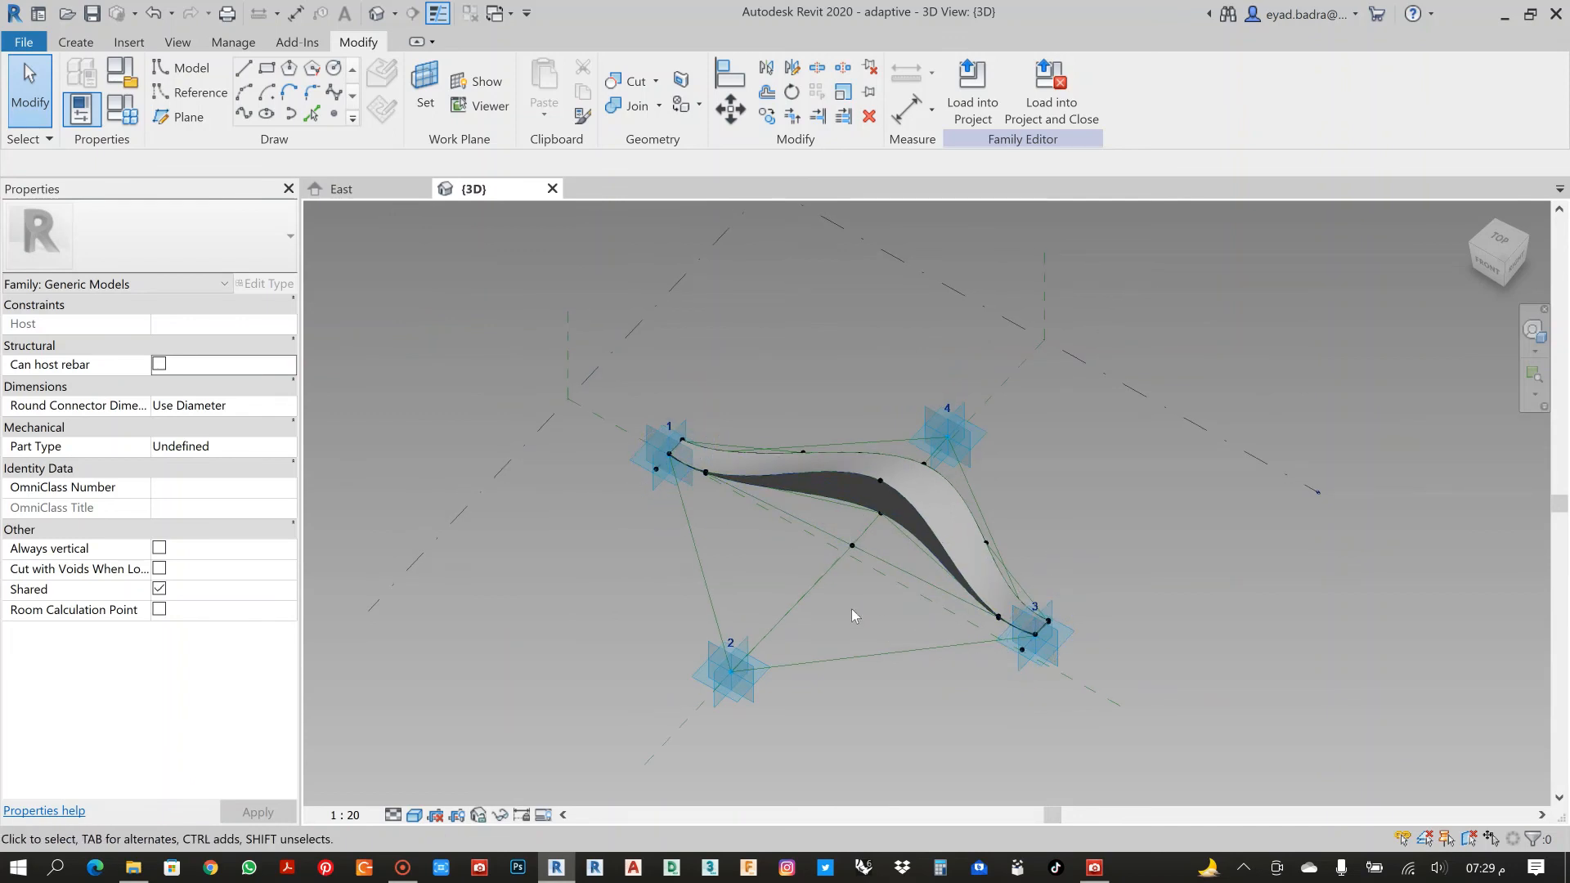
pyautogui.scroll(3, 851, 609)
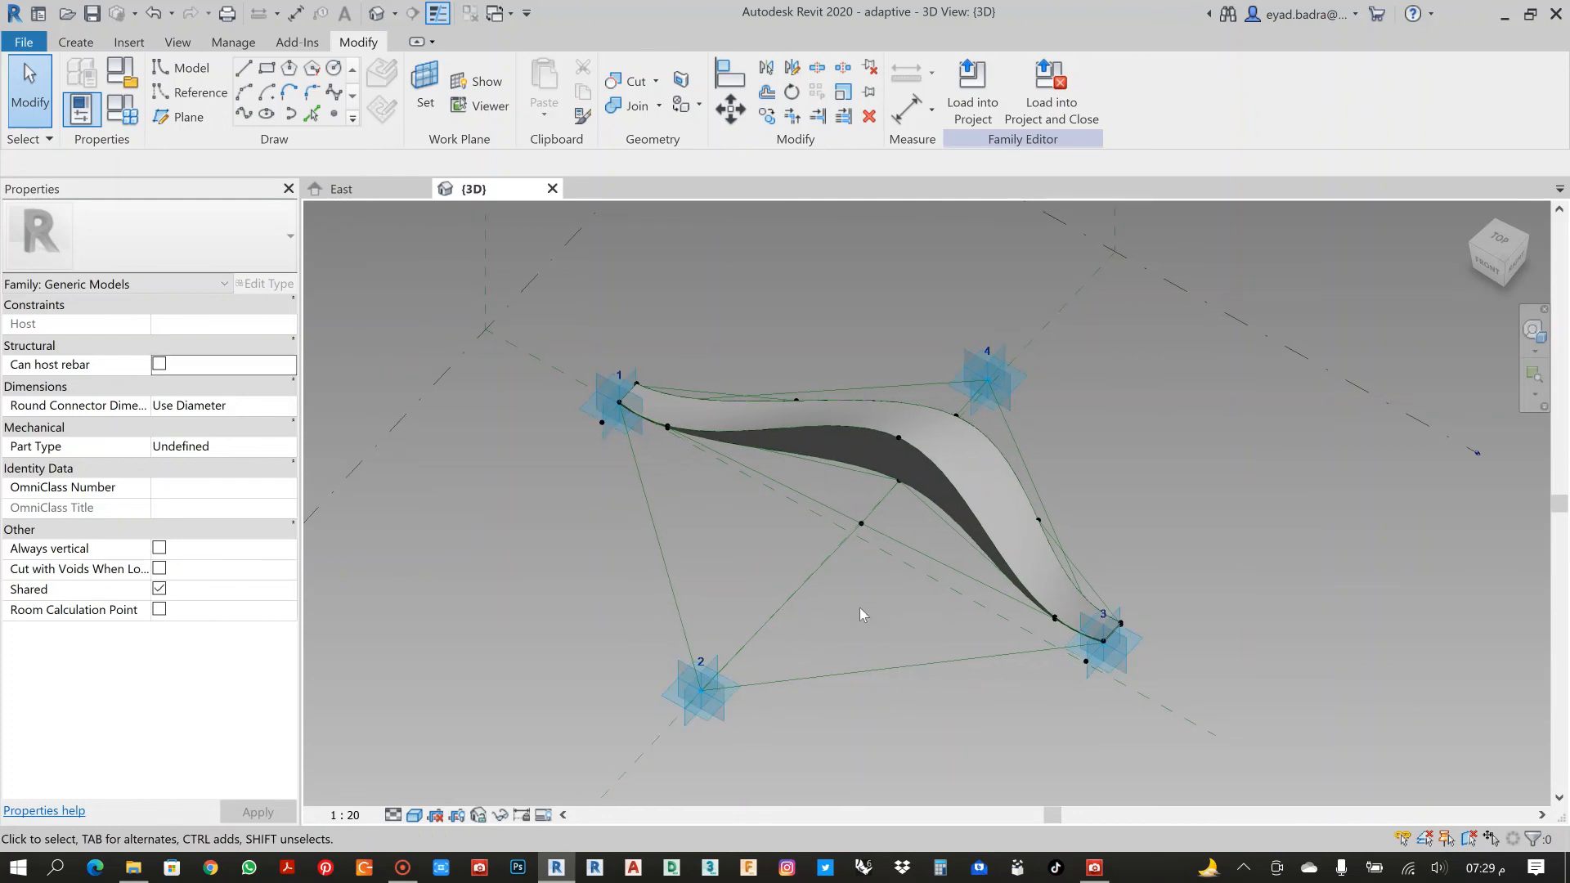
pyautogui.moveTo(863, 606); pyautogui.dragTo(866, 586, button='middle')
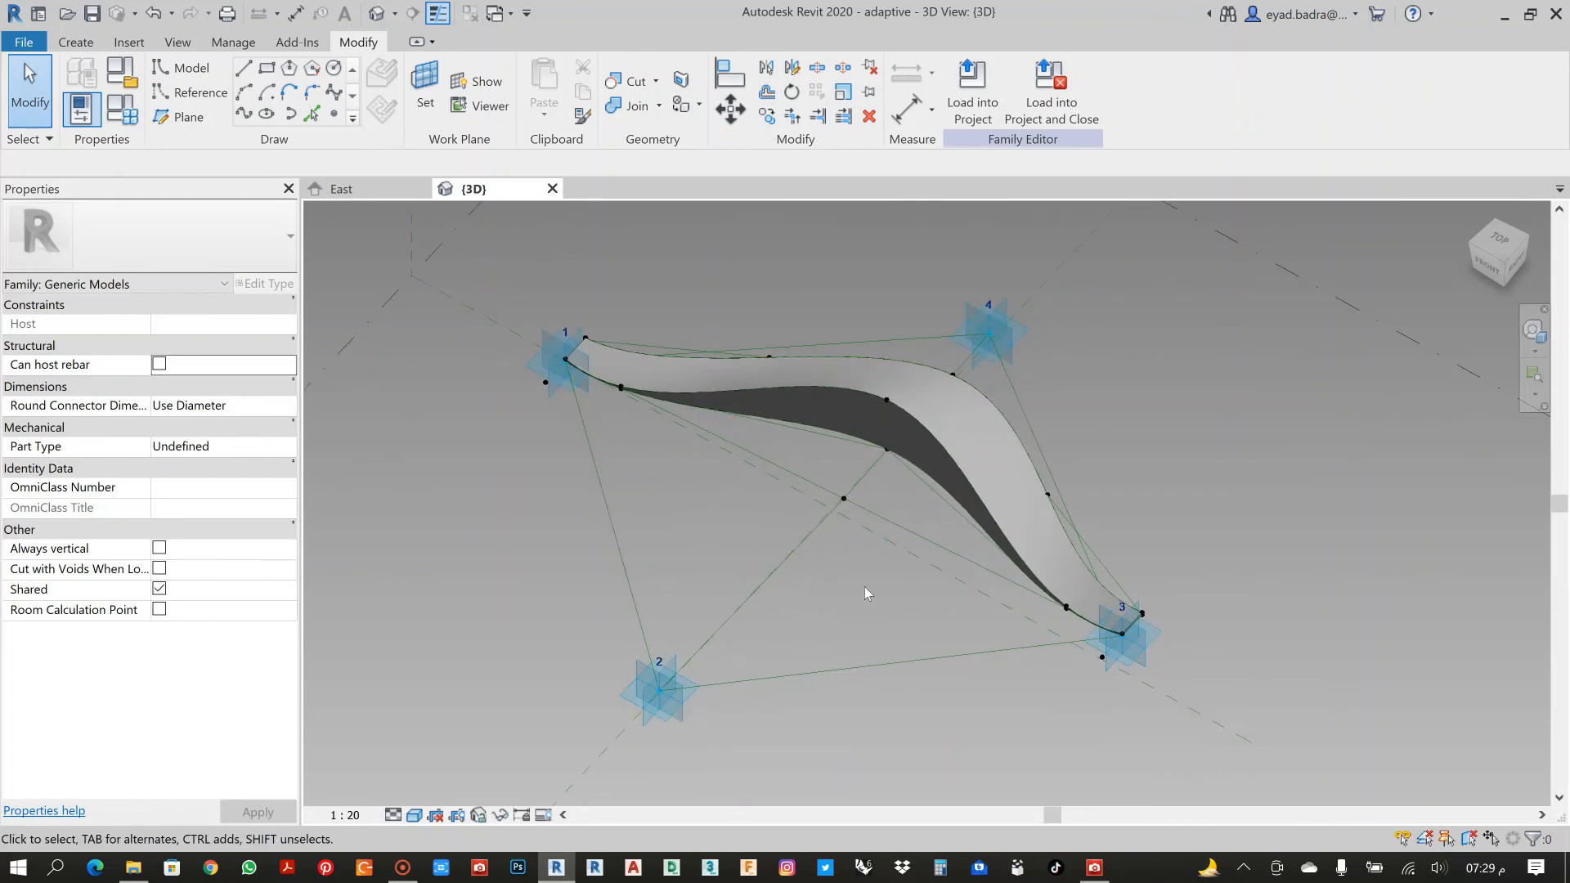